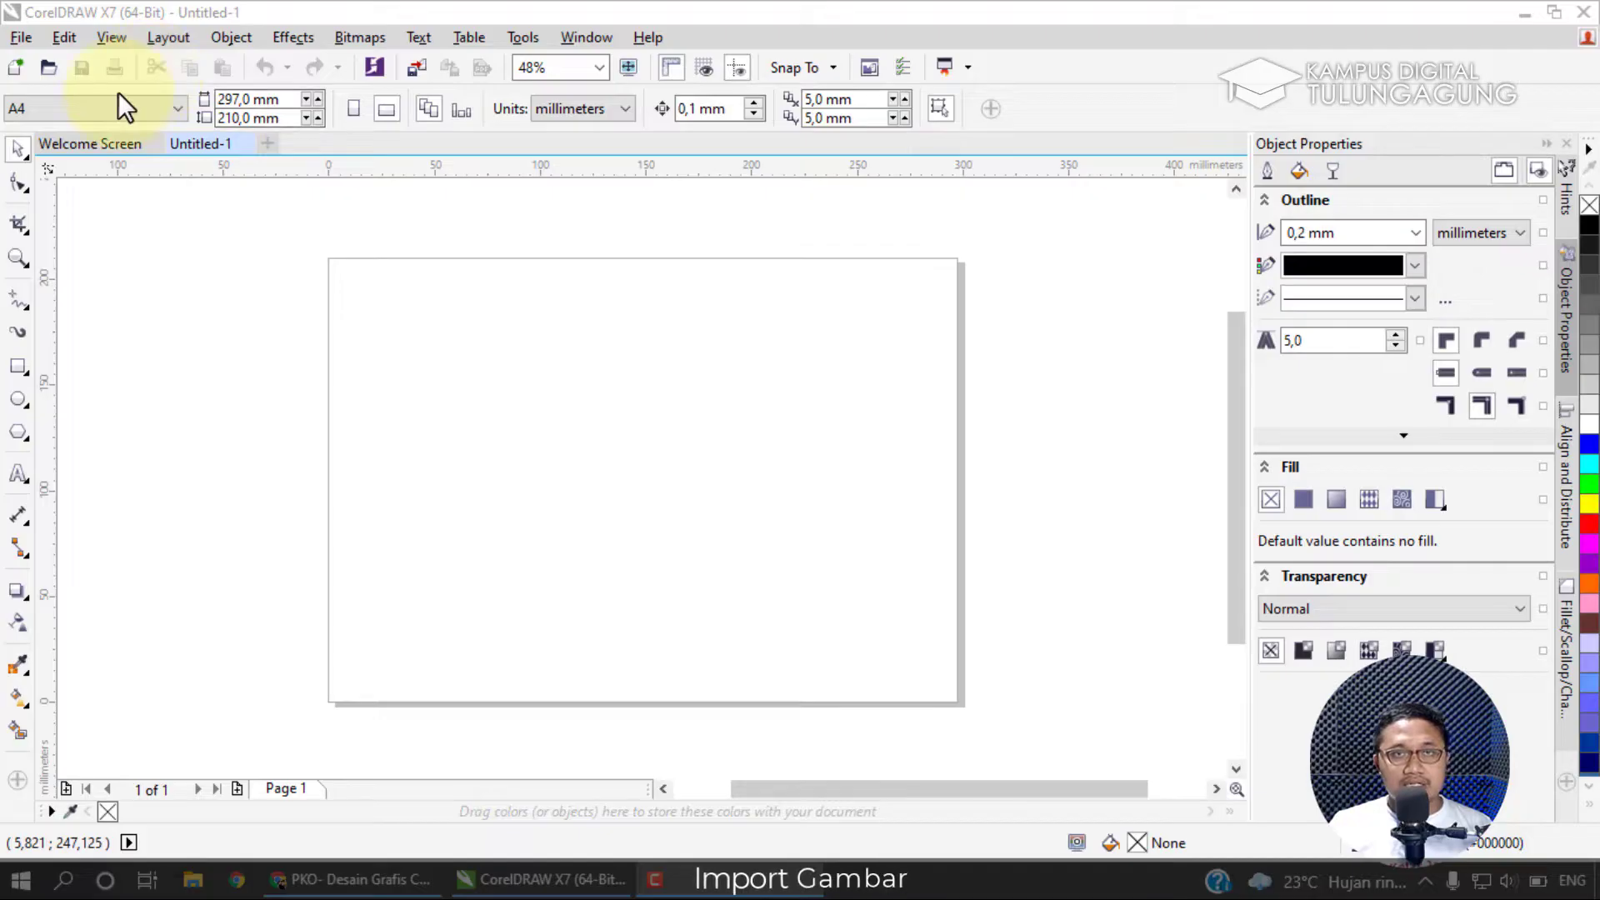
Import Slide2.JPG from the 10 Kamditu Pelatihan Ketrampilan folder inside 0 Youtube on Data (D:).
click(20, 38)
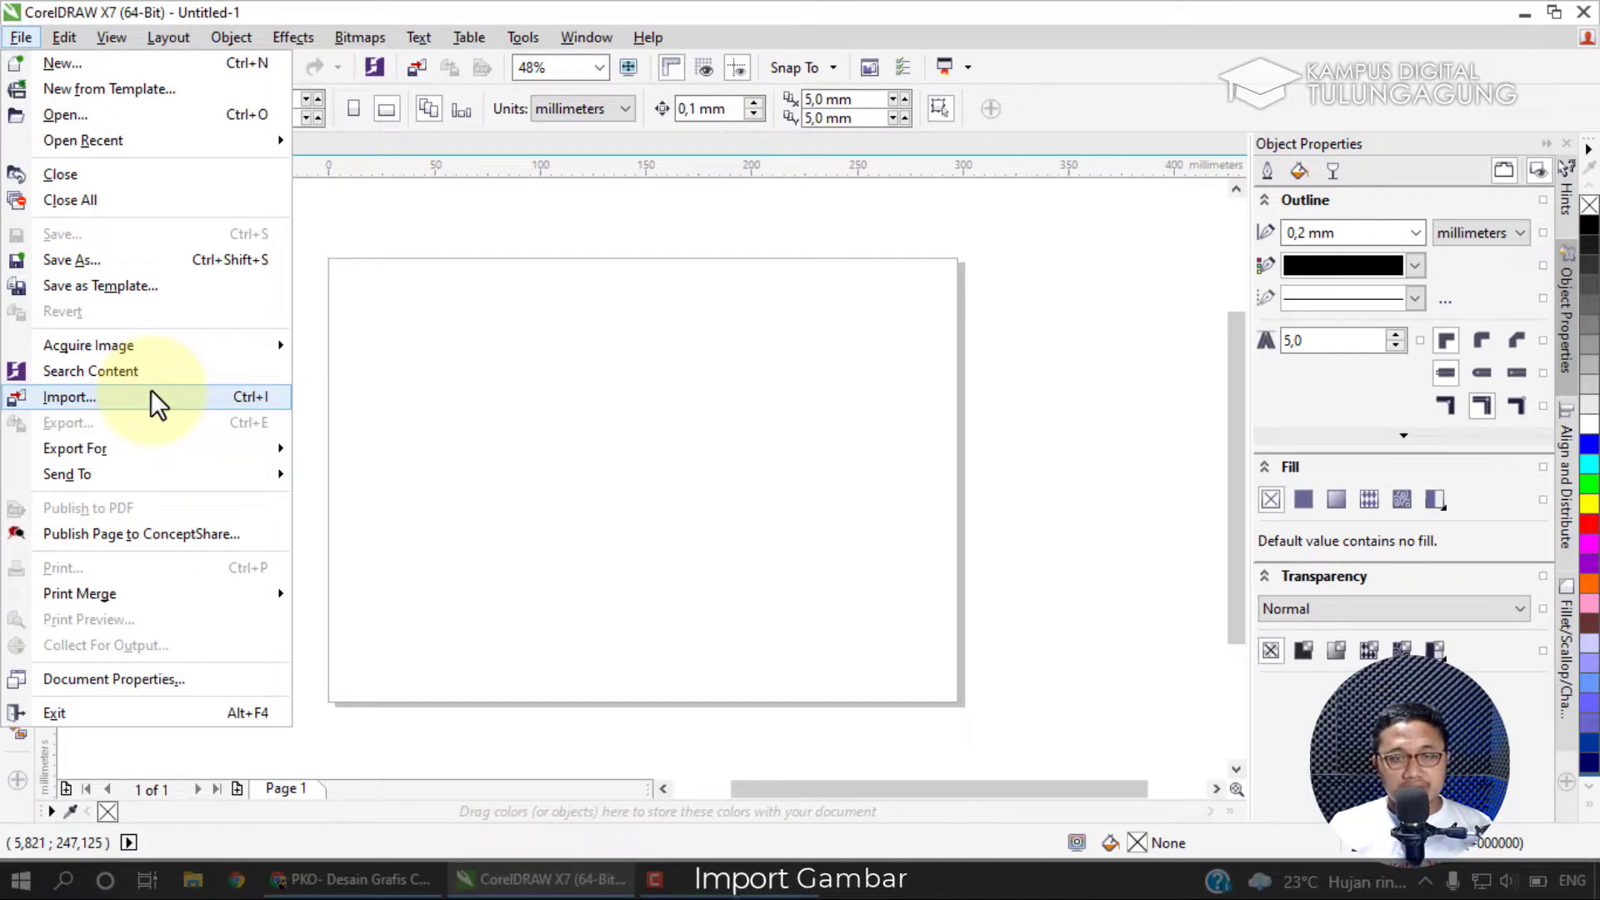
click(172, 397)
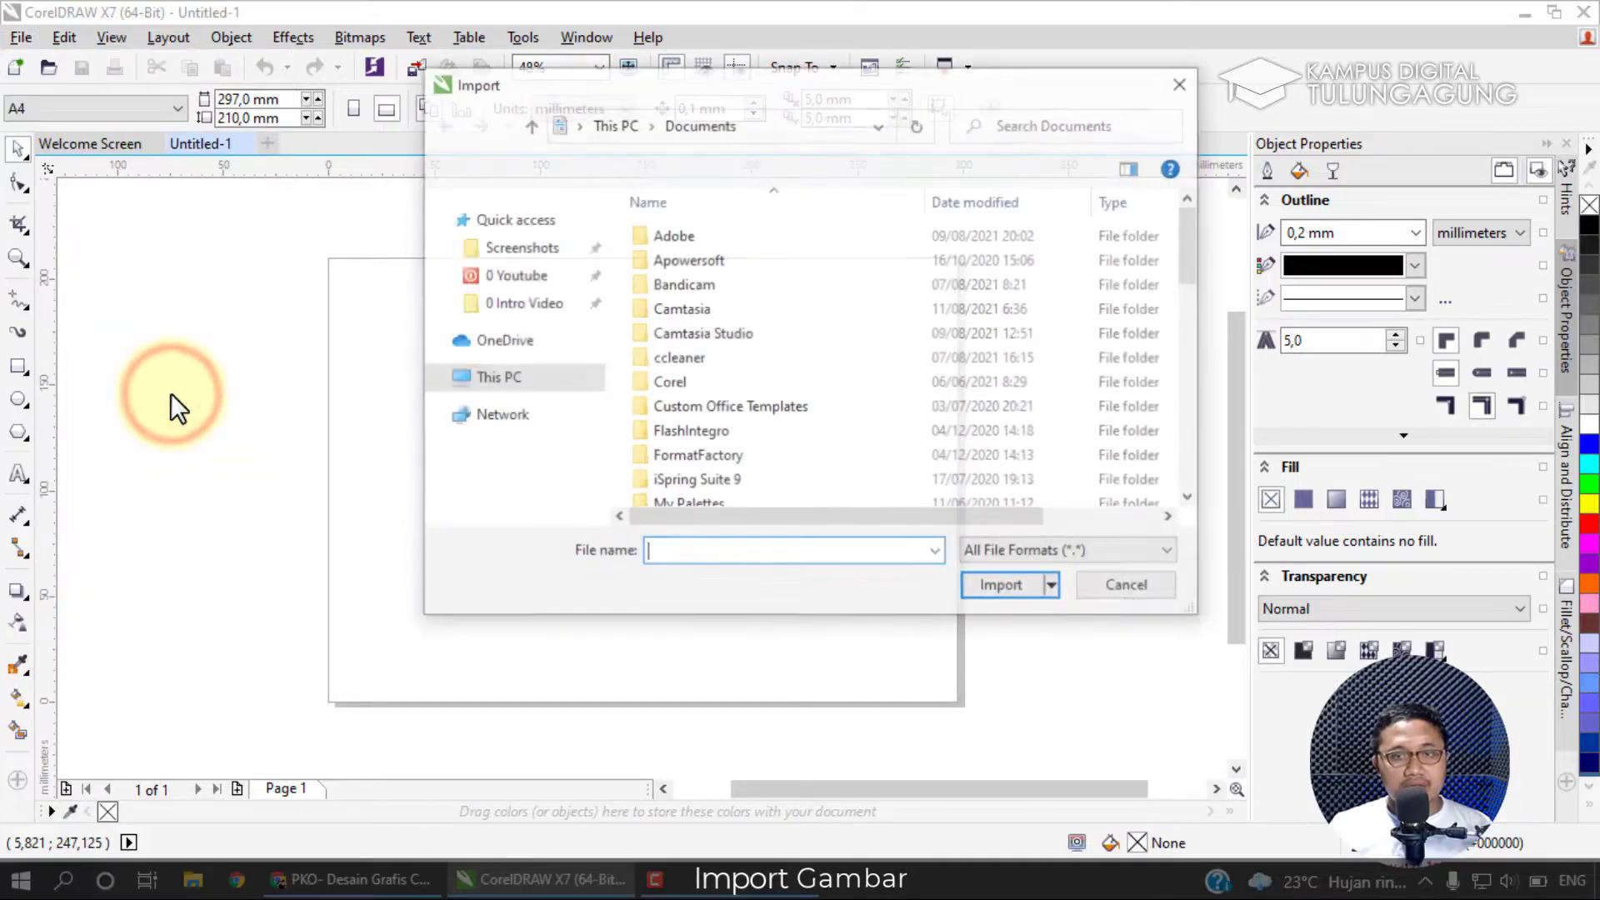
click(506, 416)
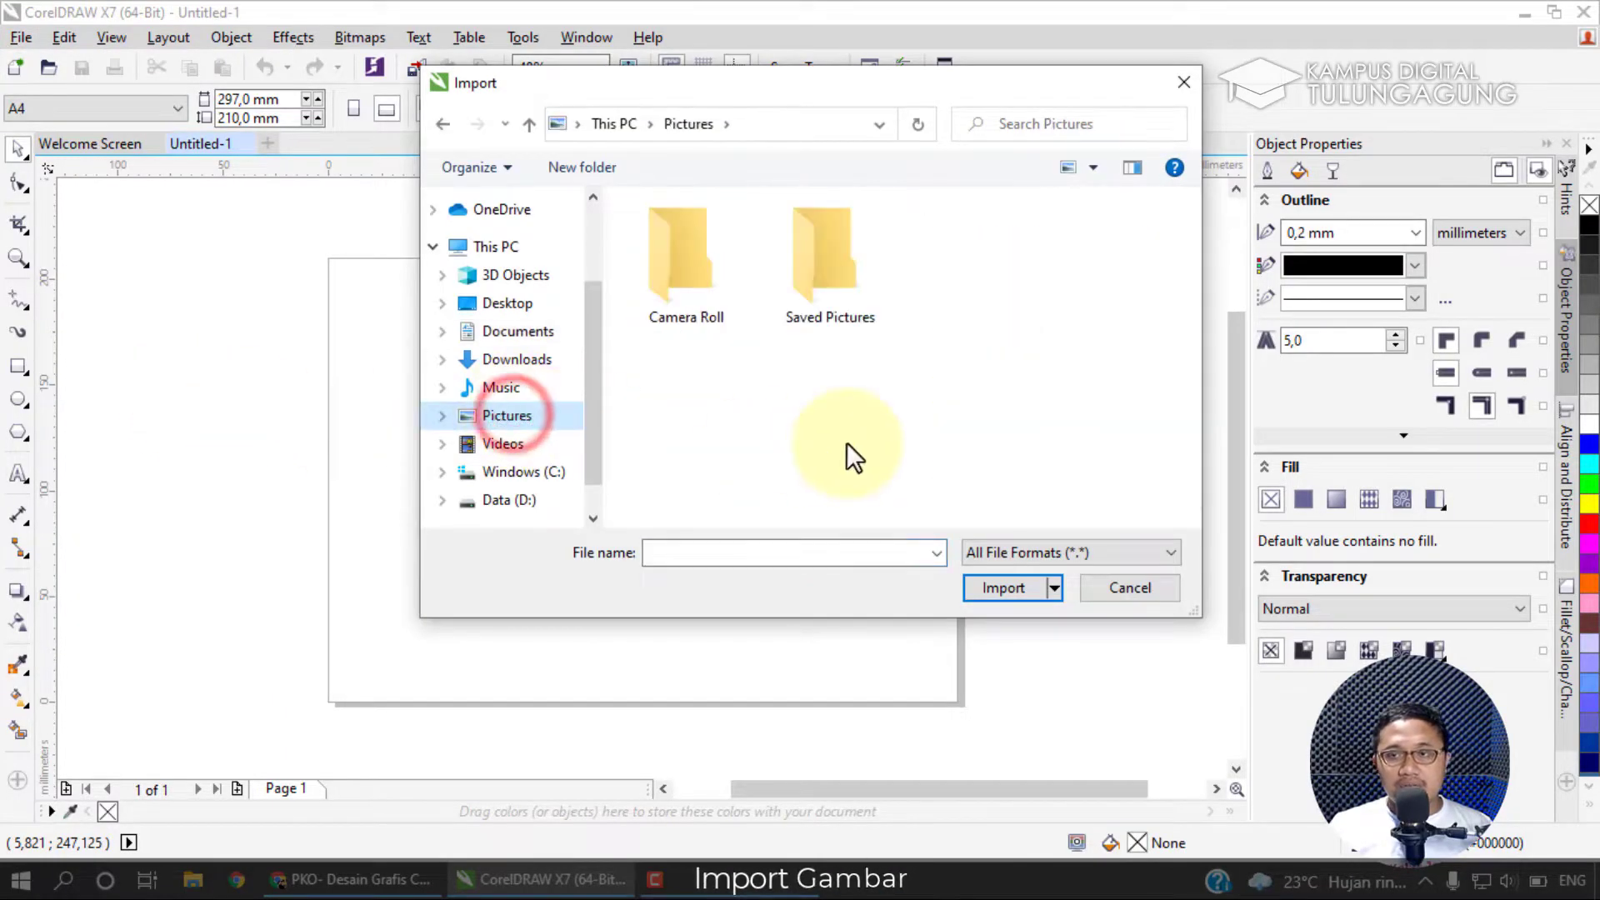
click(544, 442)
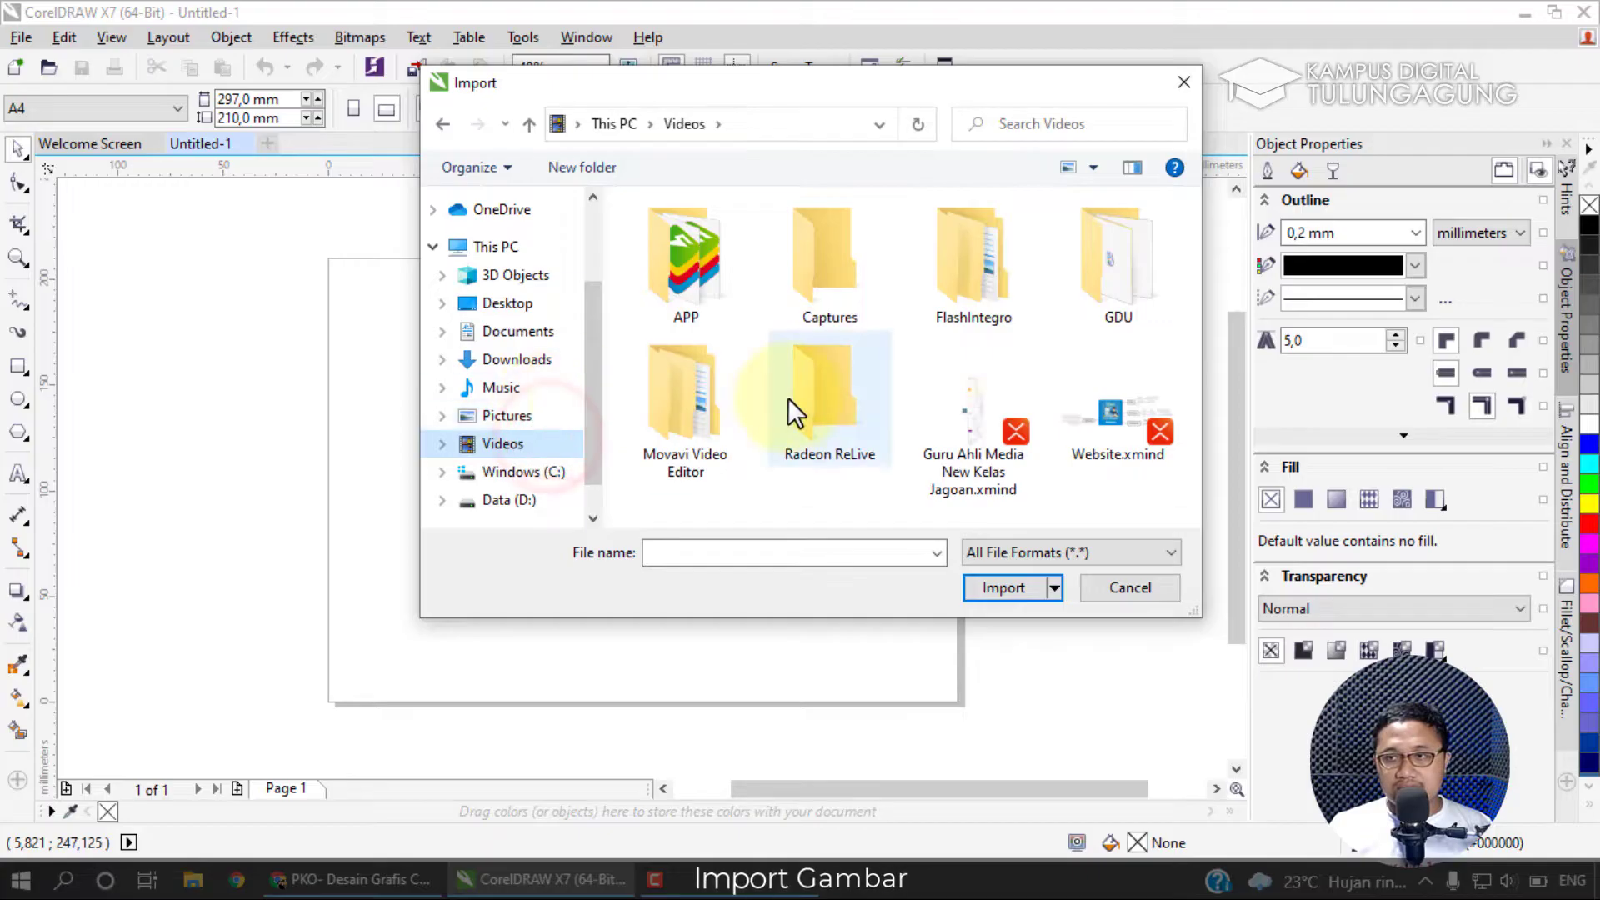
click(554, 358)
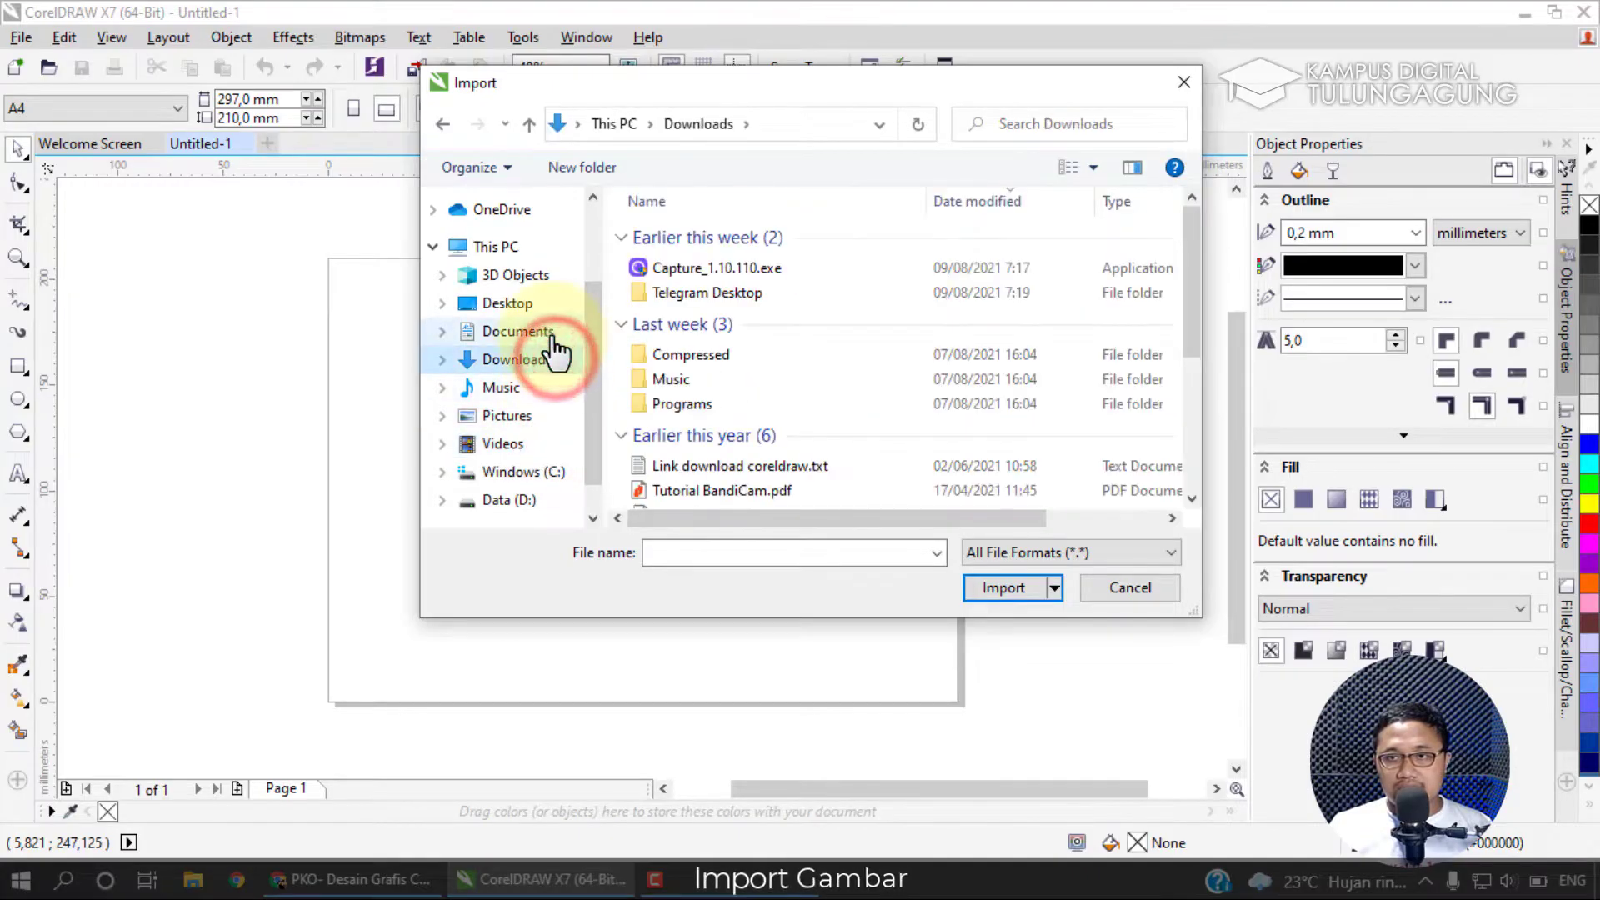
scroll(731, 383, down, 4)
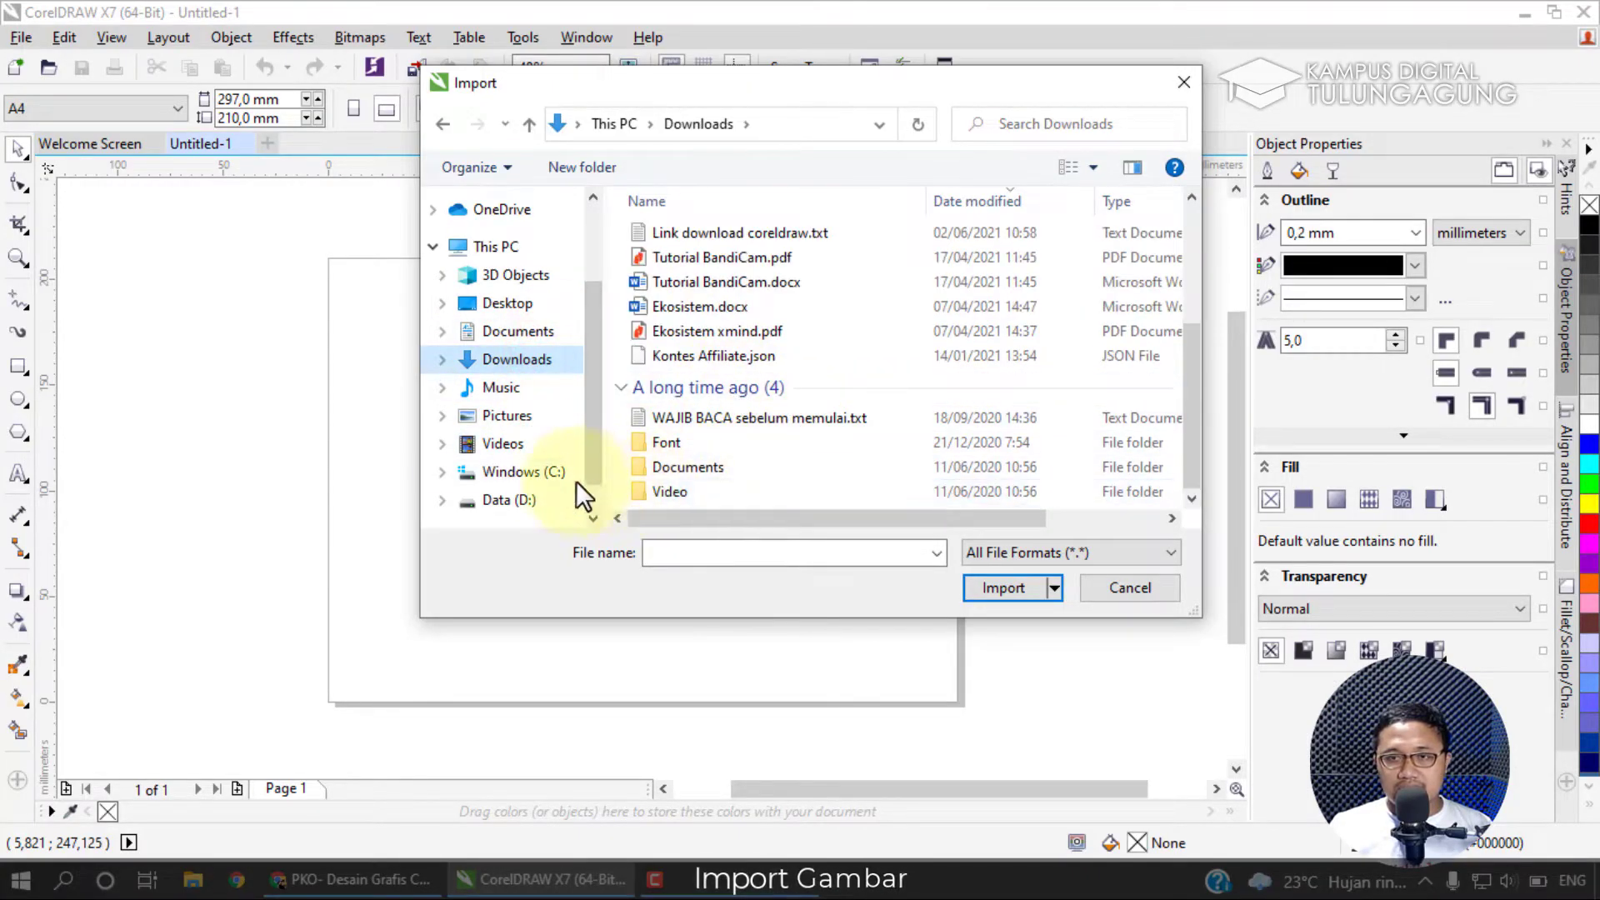
click(542, 493)
click(750, 310)
double_click(750, 310)
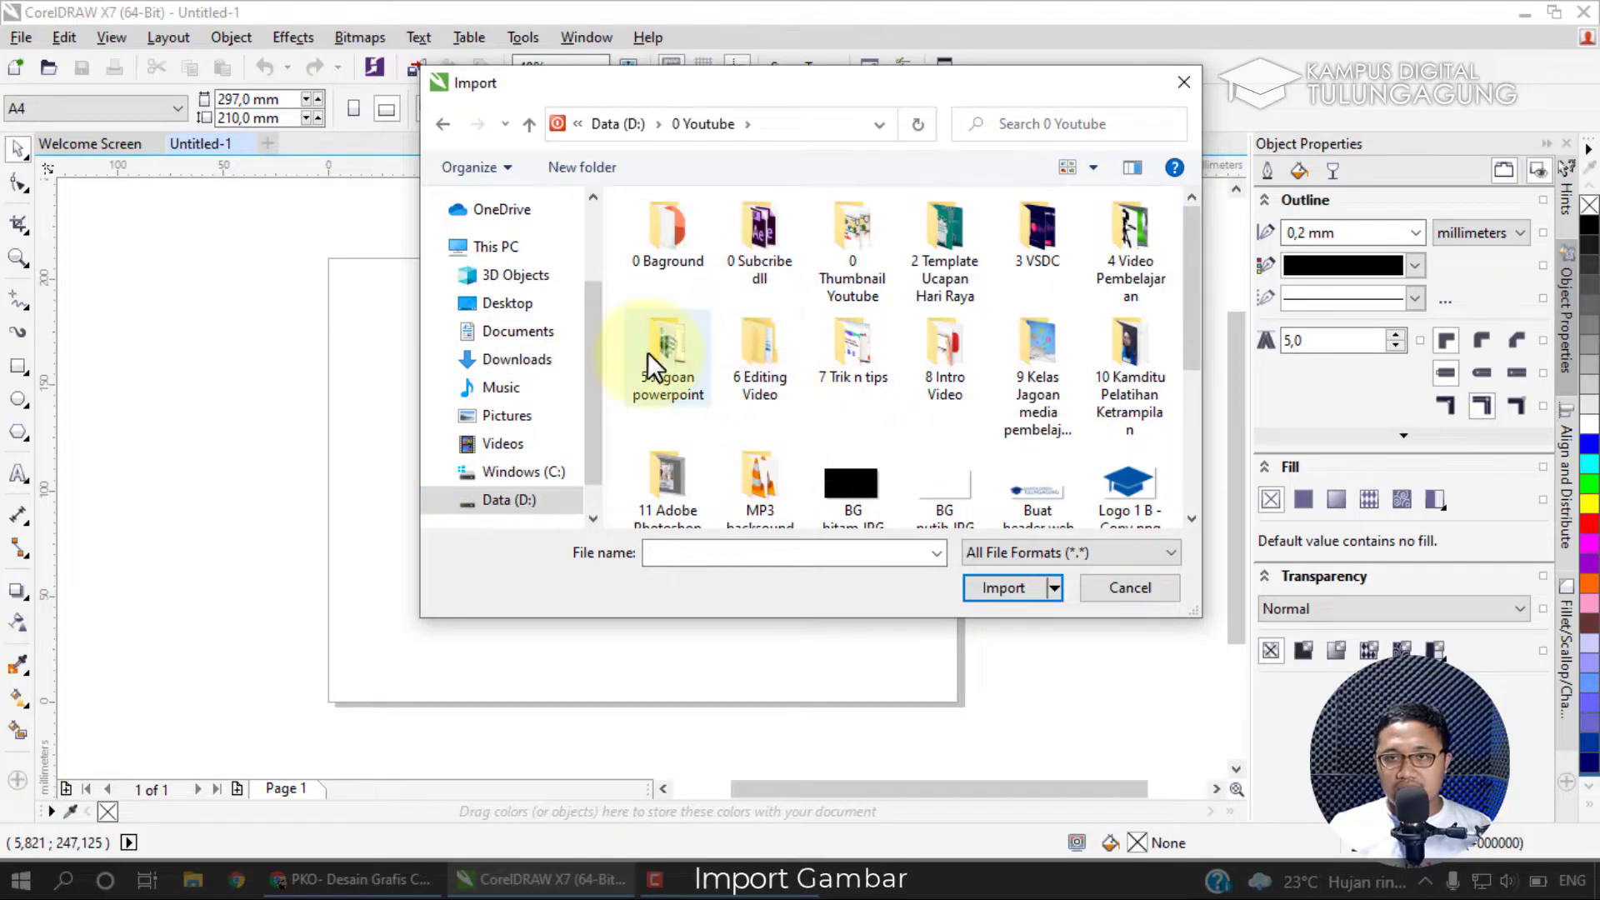
double_click(1117, 342)
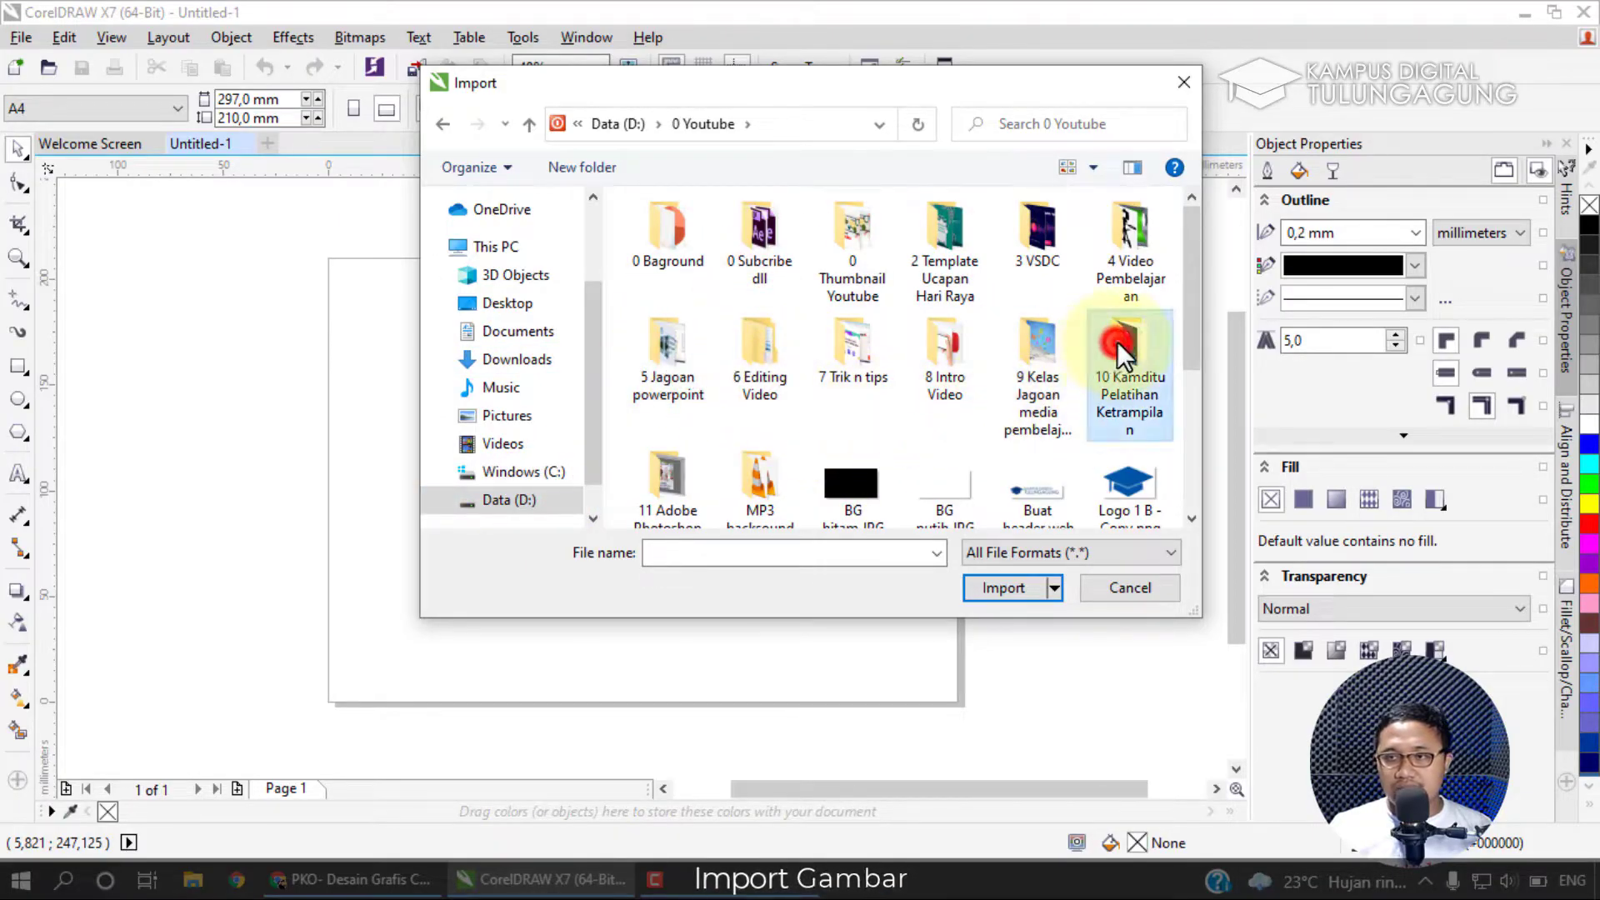
click(1113, 423)
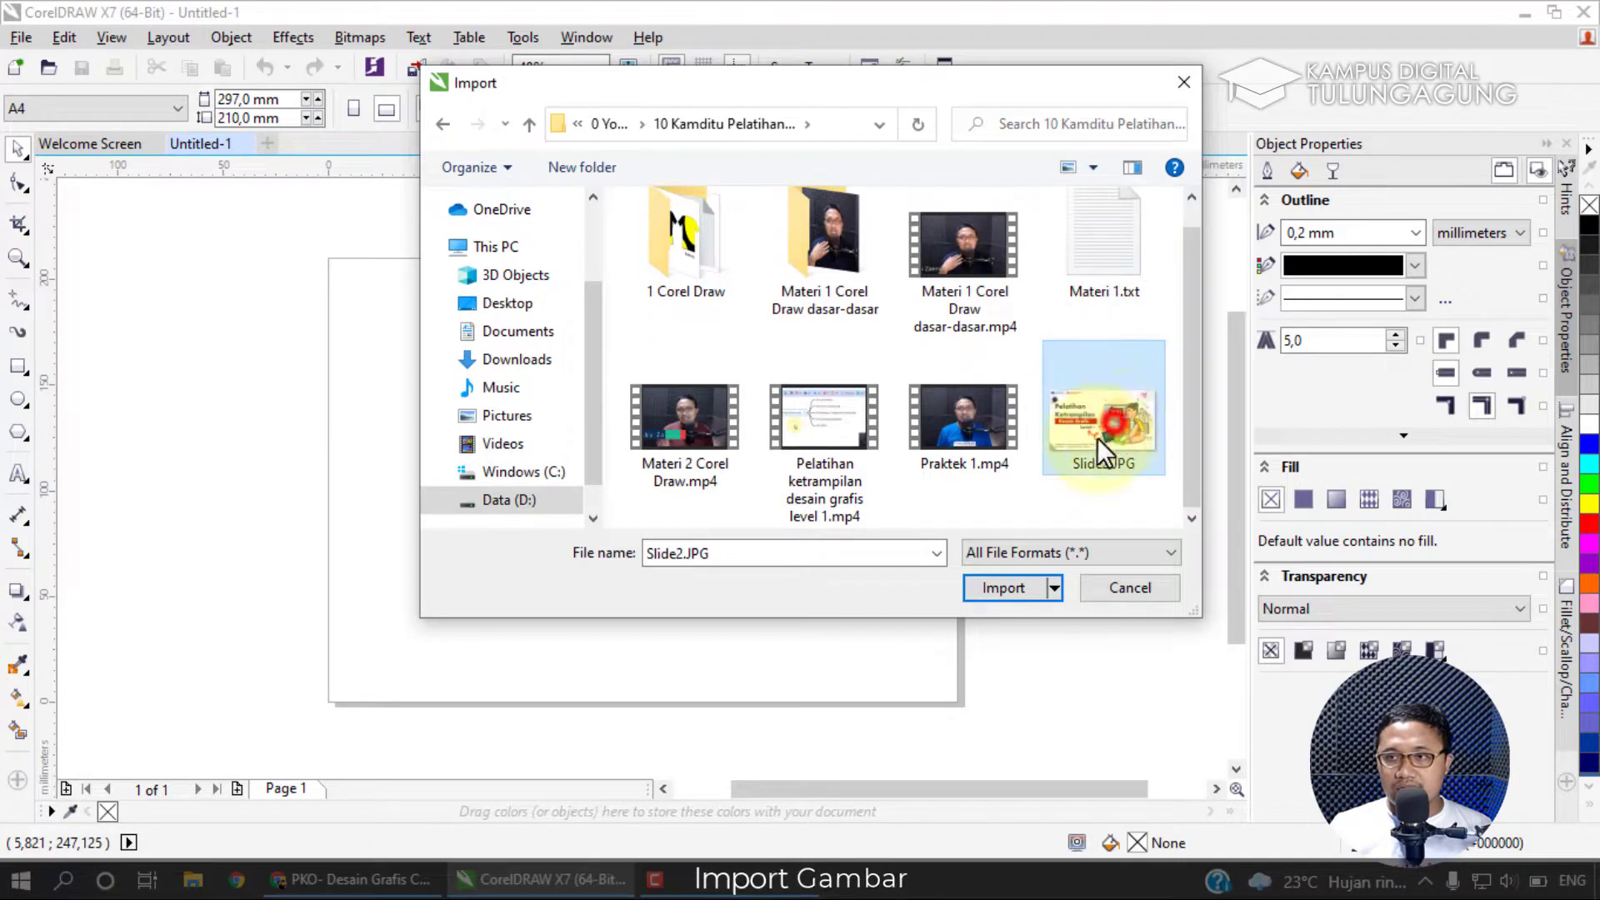
click(1002, 583)
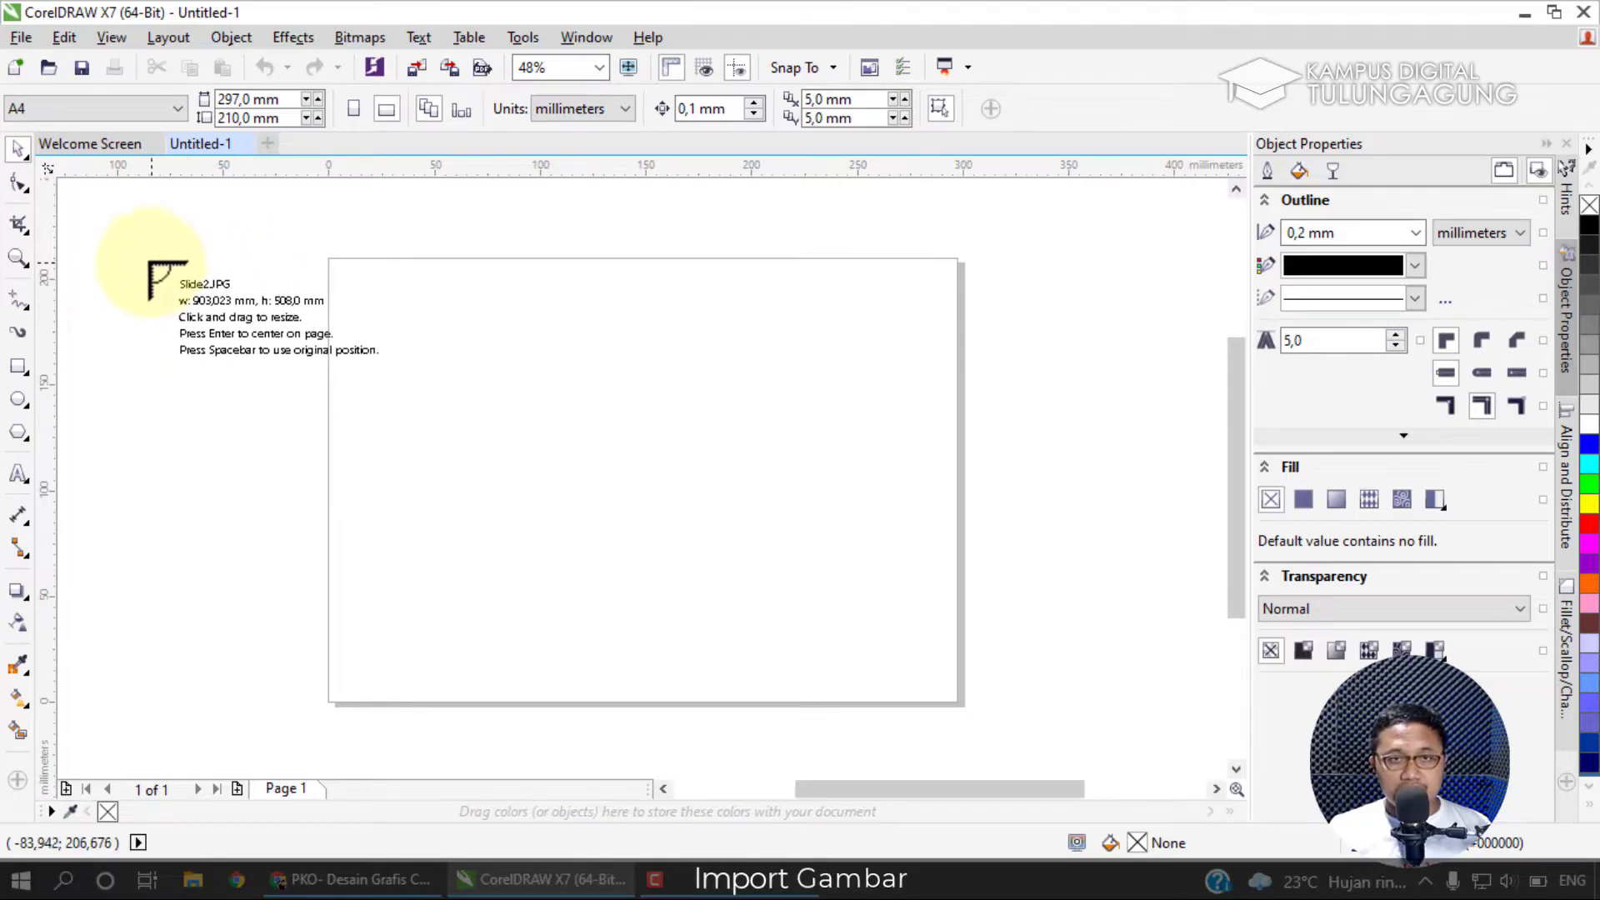
Place the imported image across the page's left edge and shrink it to about 123 × 69 mm.
drag(141, 259, 600, 476)
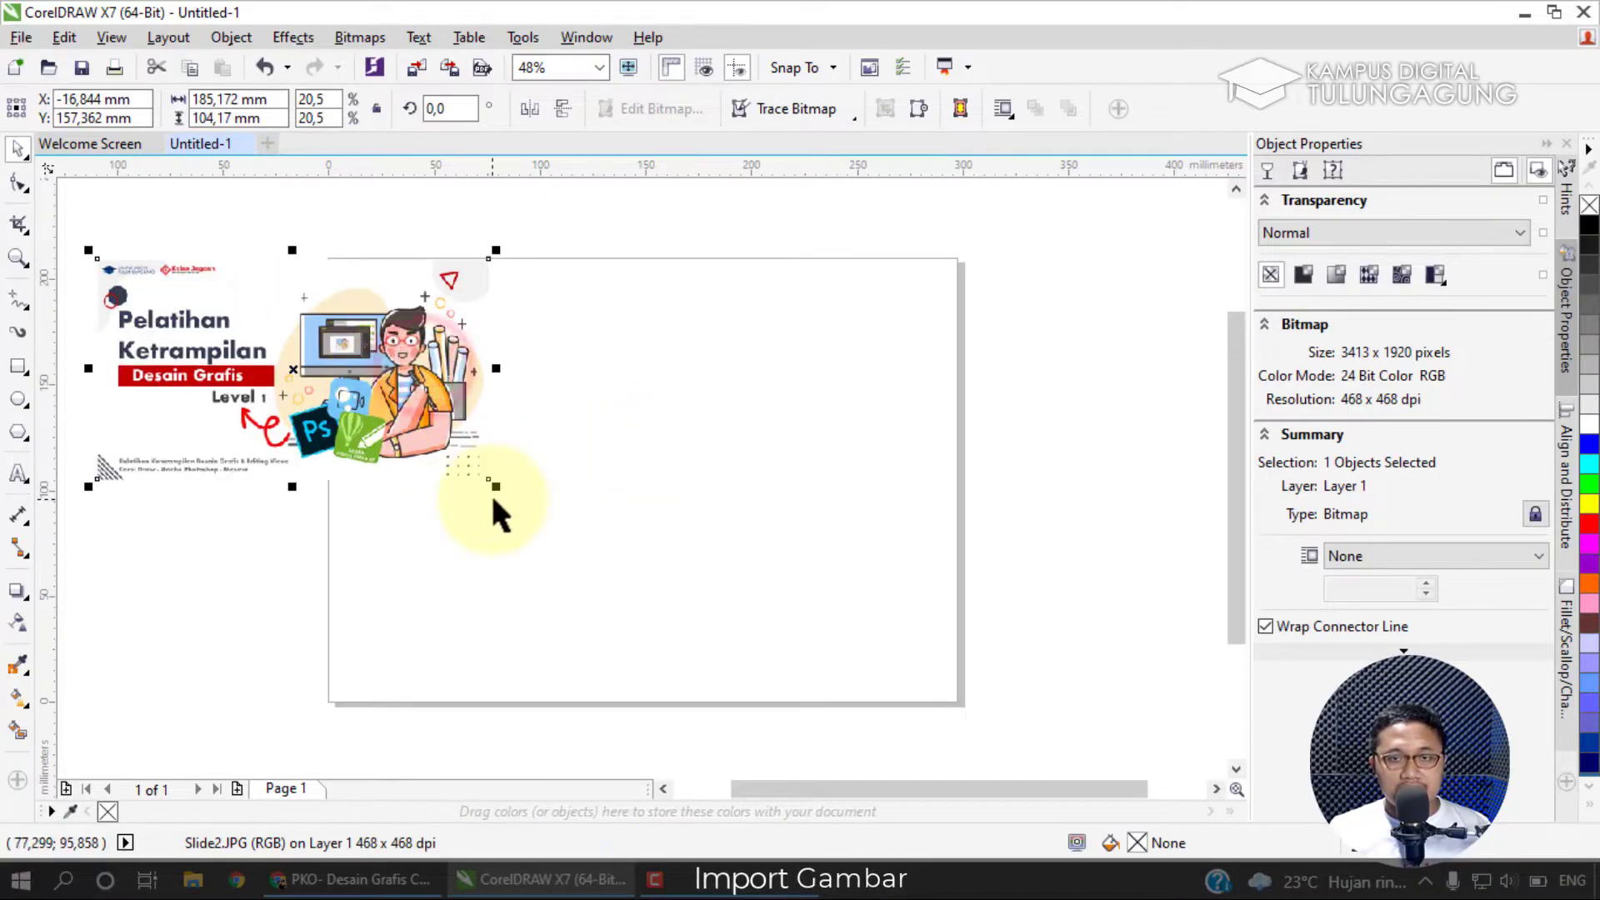
drag(498, 488, 358, 406)
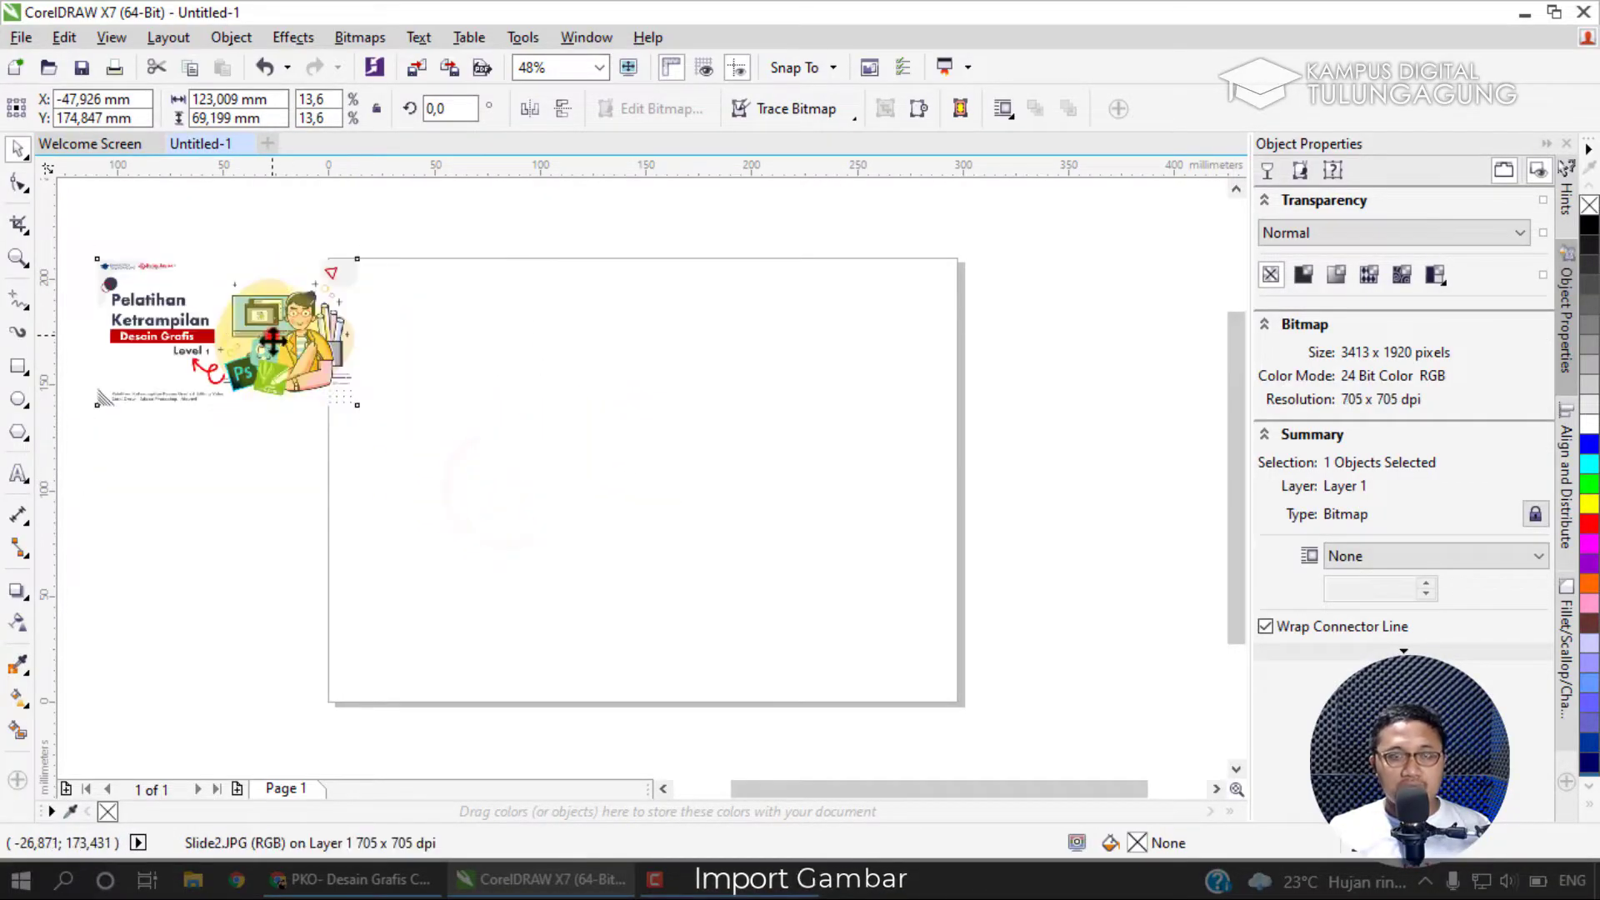
click(477, 402)
Import Slide2.JPG again and place it at its full original size, starting near the page's upper-left corner.
click(20, 37)
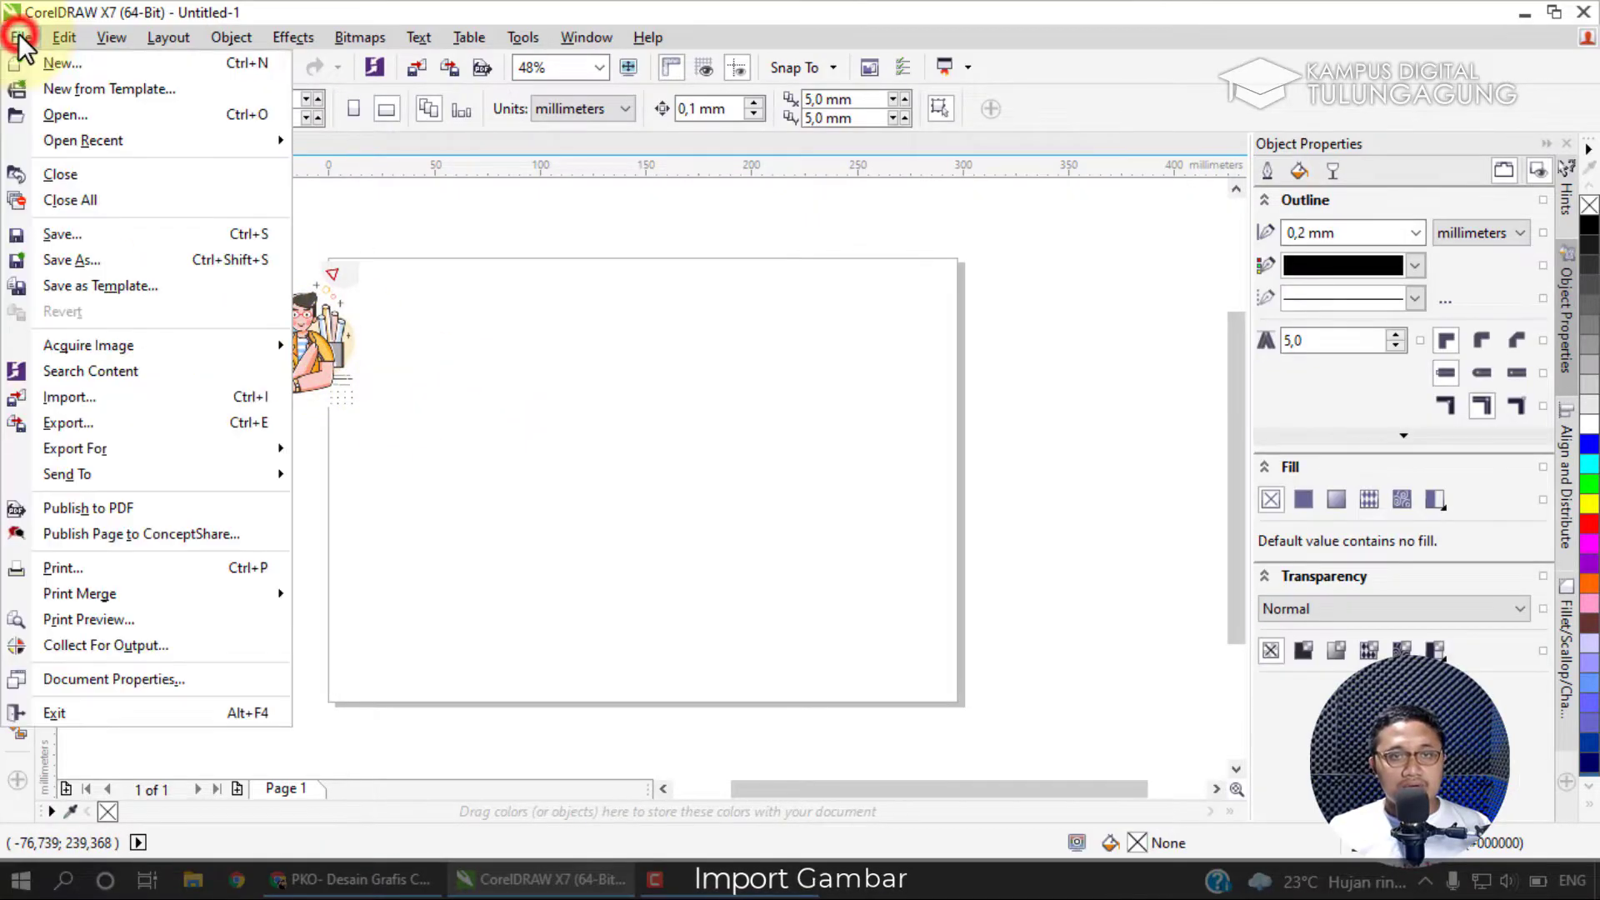
click(180, 400)
click(1107, 475)
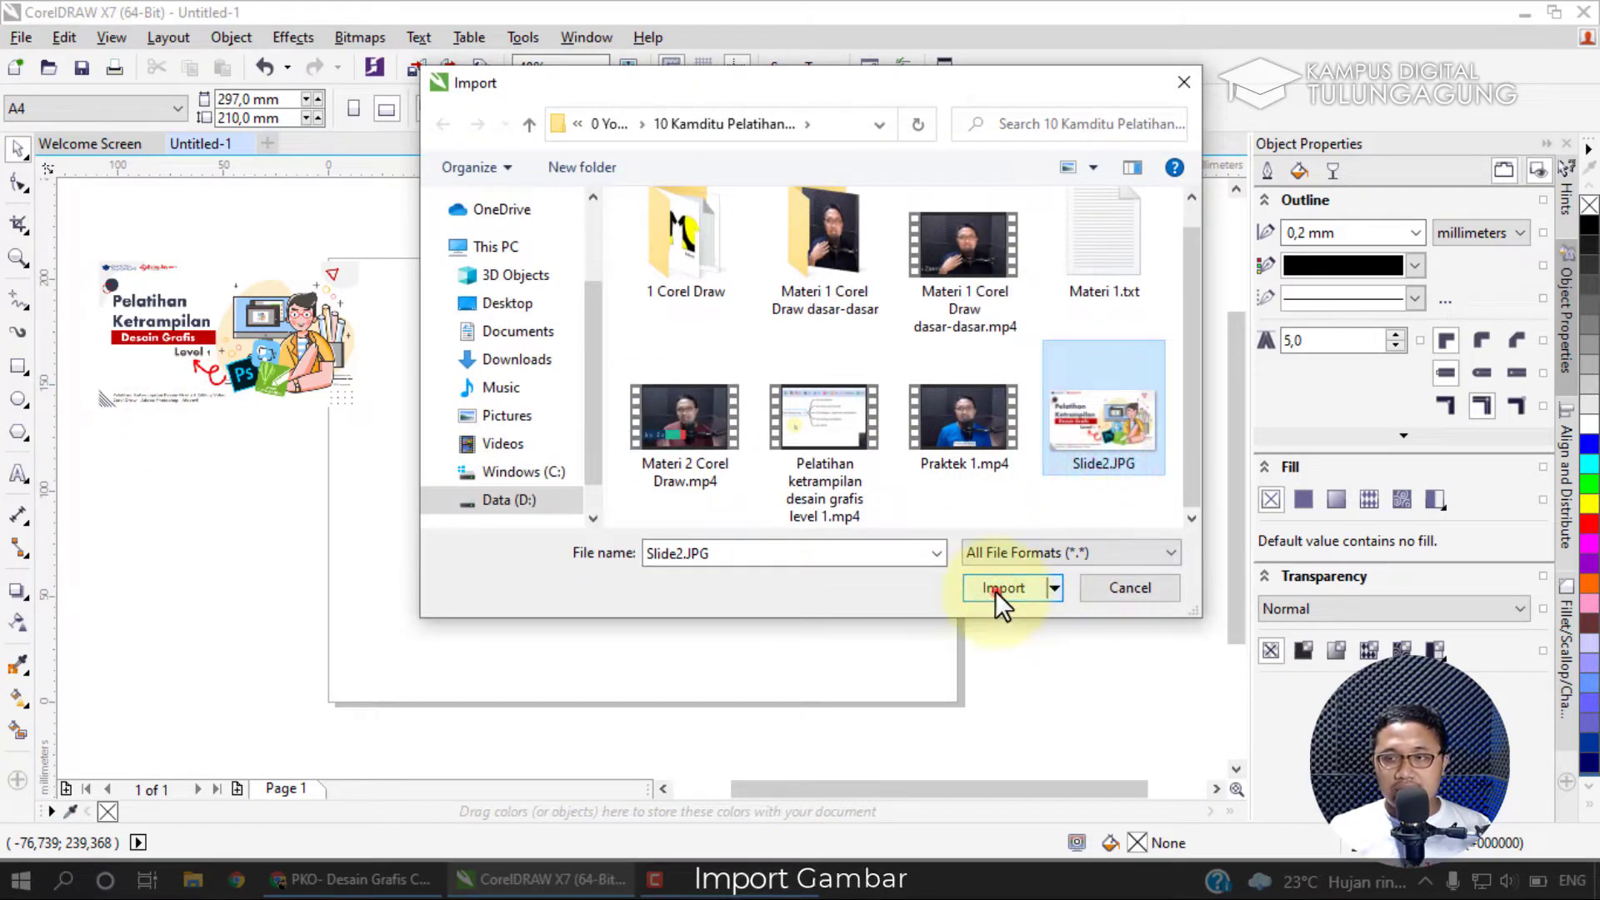
click(995, 592)
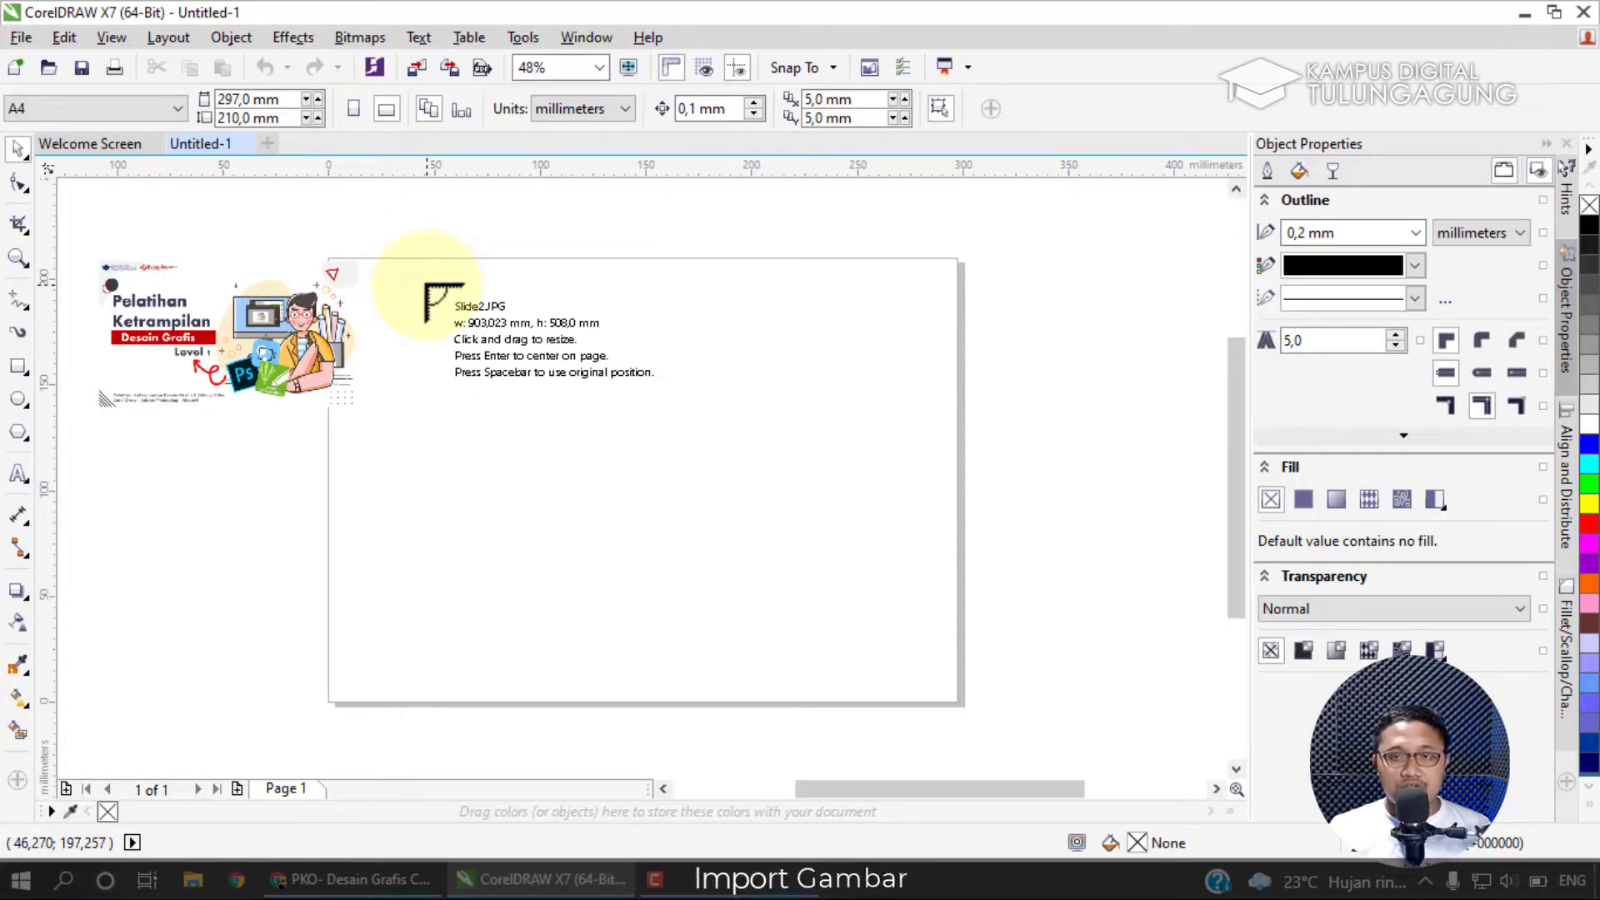
click(419, 277)
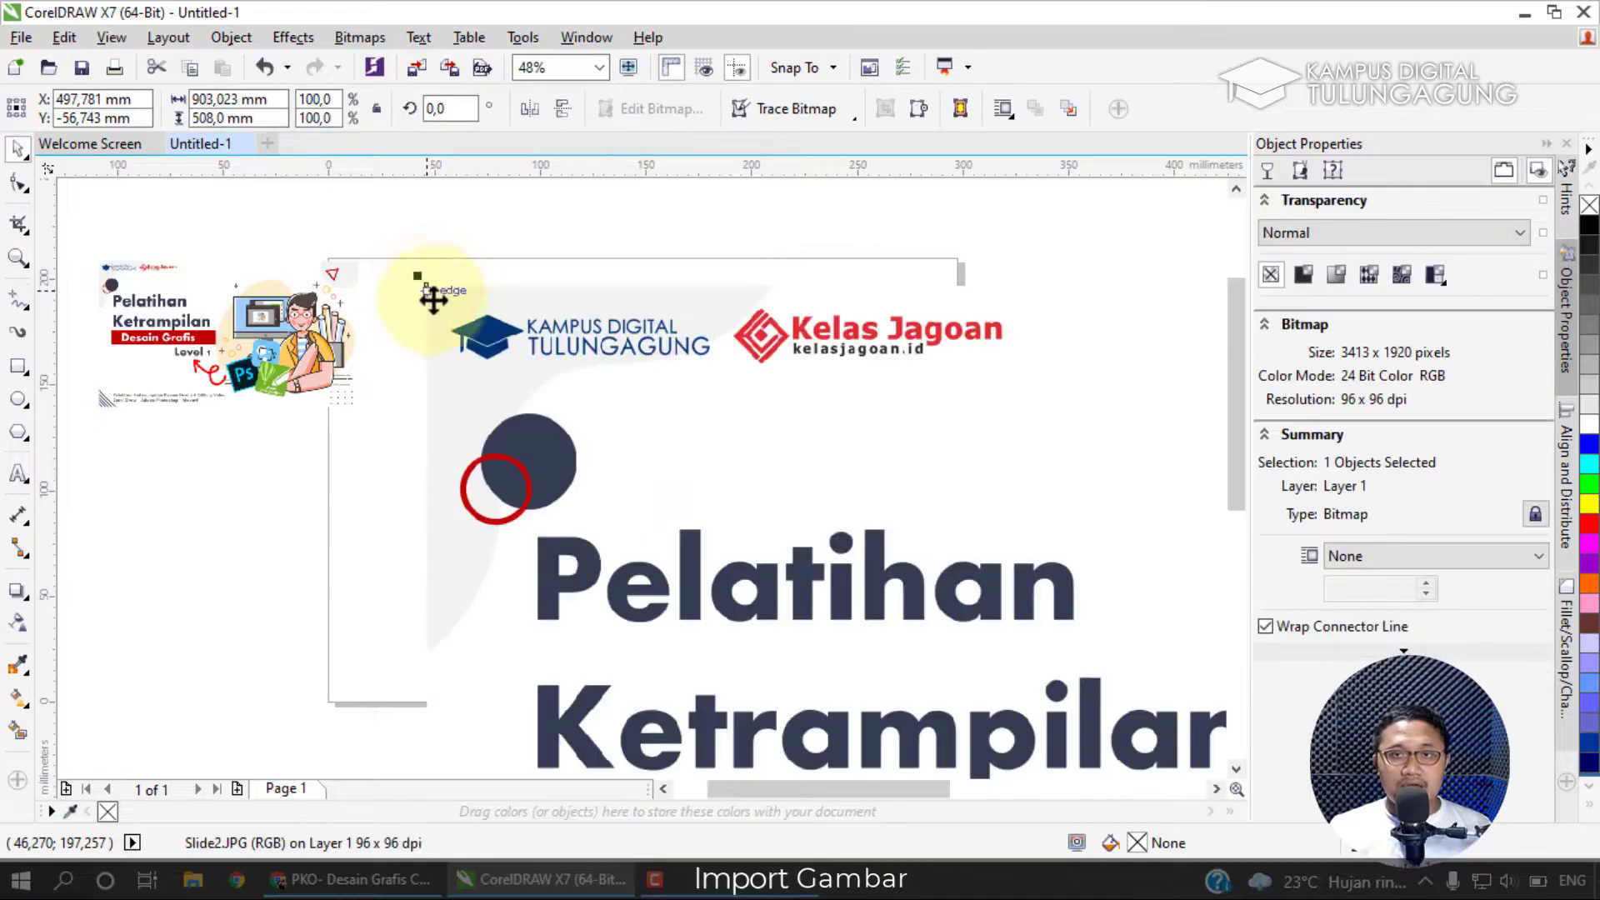
Move the full-size image upward and slightly right, centring it at about X 527, Y 110 mm.
click(250, 314)
mouse_move(266, 329)
mouse_down()
mouse_move(279, 293)
mouse_move(232, 319)
mouse_move(247, 335)
mouse_up()
click(604, 423)
scroll(622, 477, down, 3)
scroll(641, 518, up, 1)
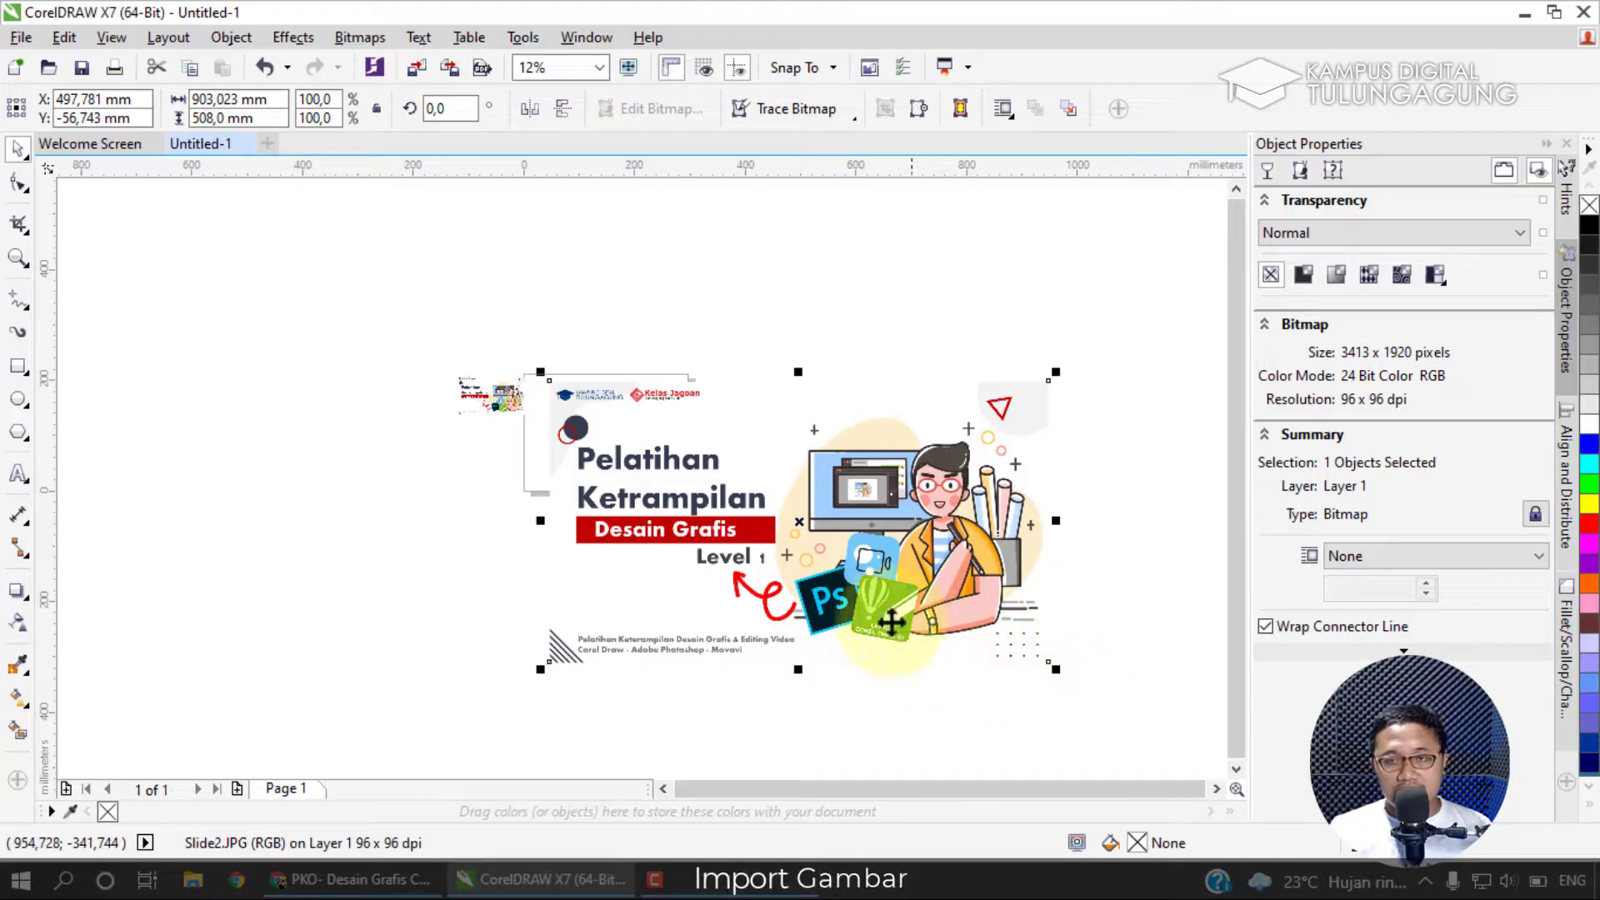
scroll(467, 416, up, 1)
scroll(527, 392, down, 1)
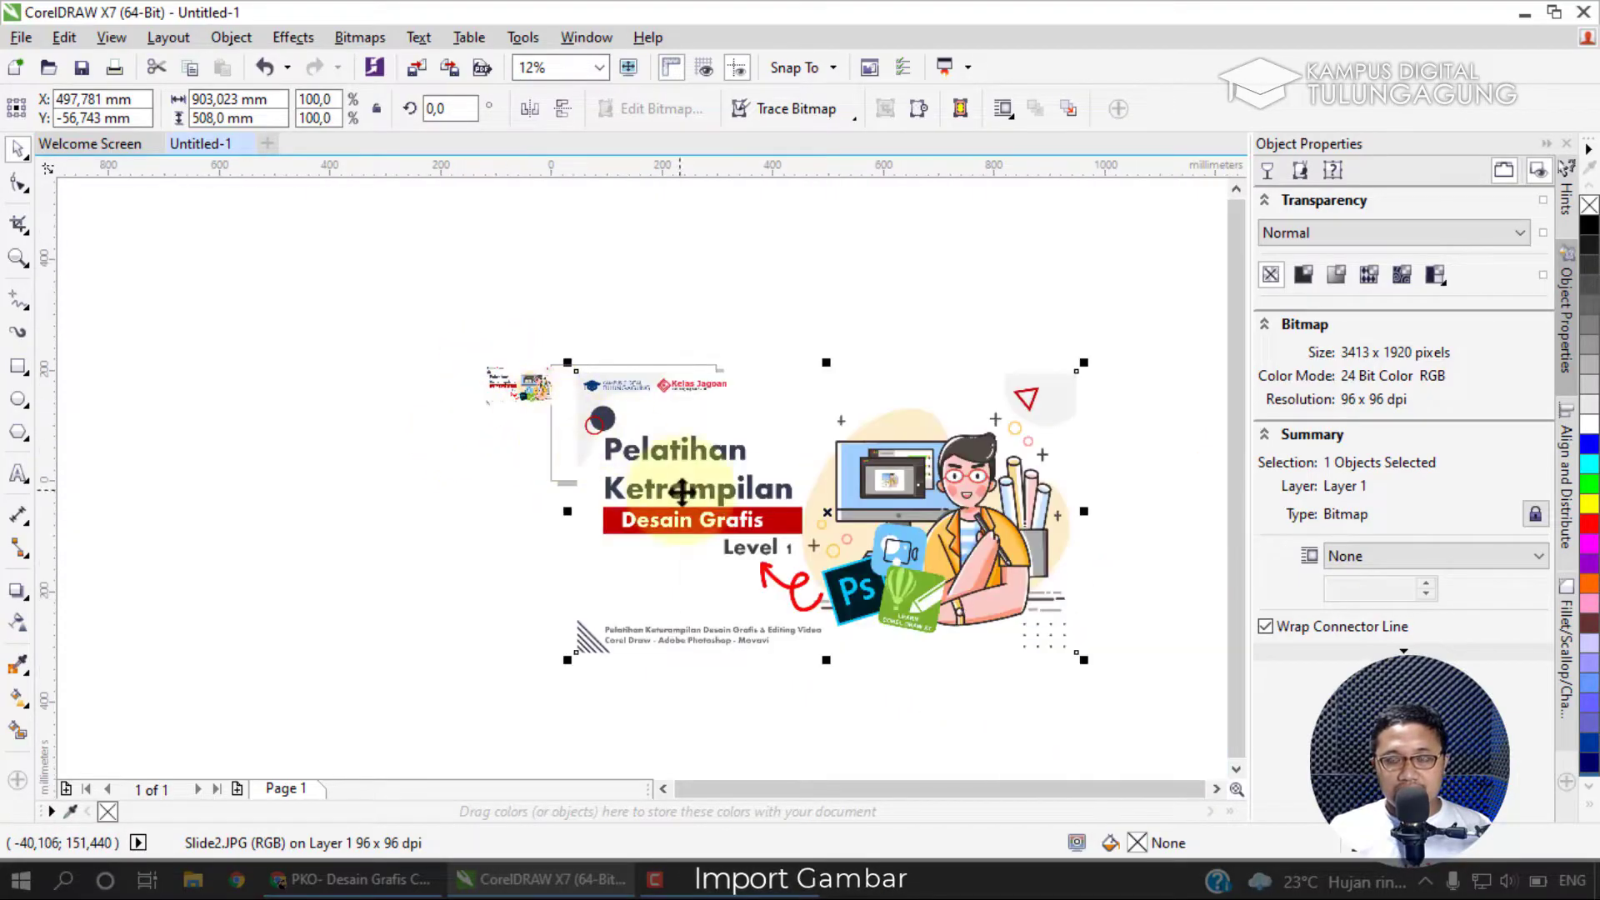
drag(887, 522, 912, 437)
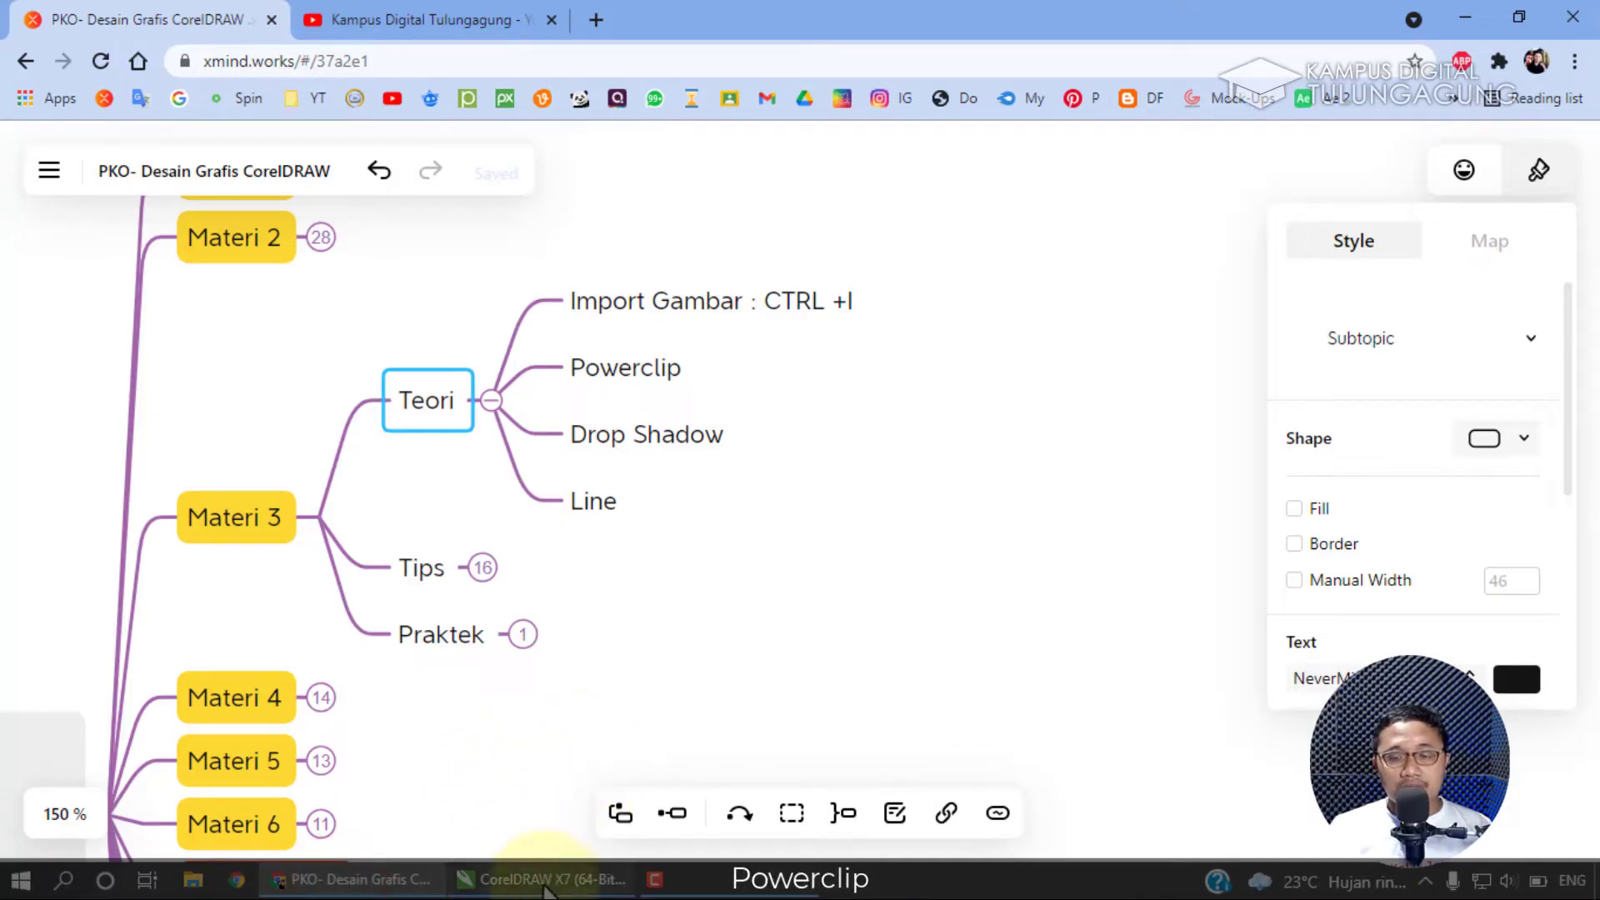
Switch back to CorelDRAW and delete the full-size image.
mouse_move(546, 890)
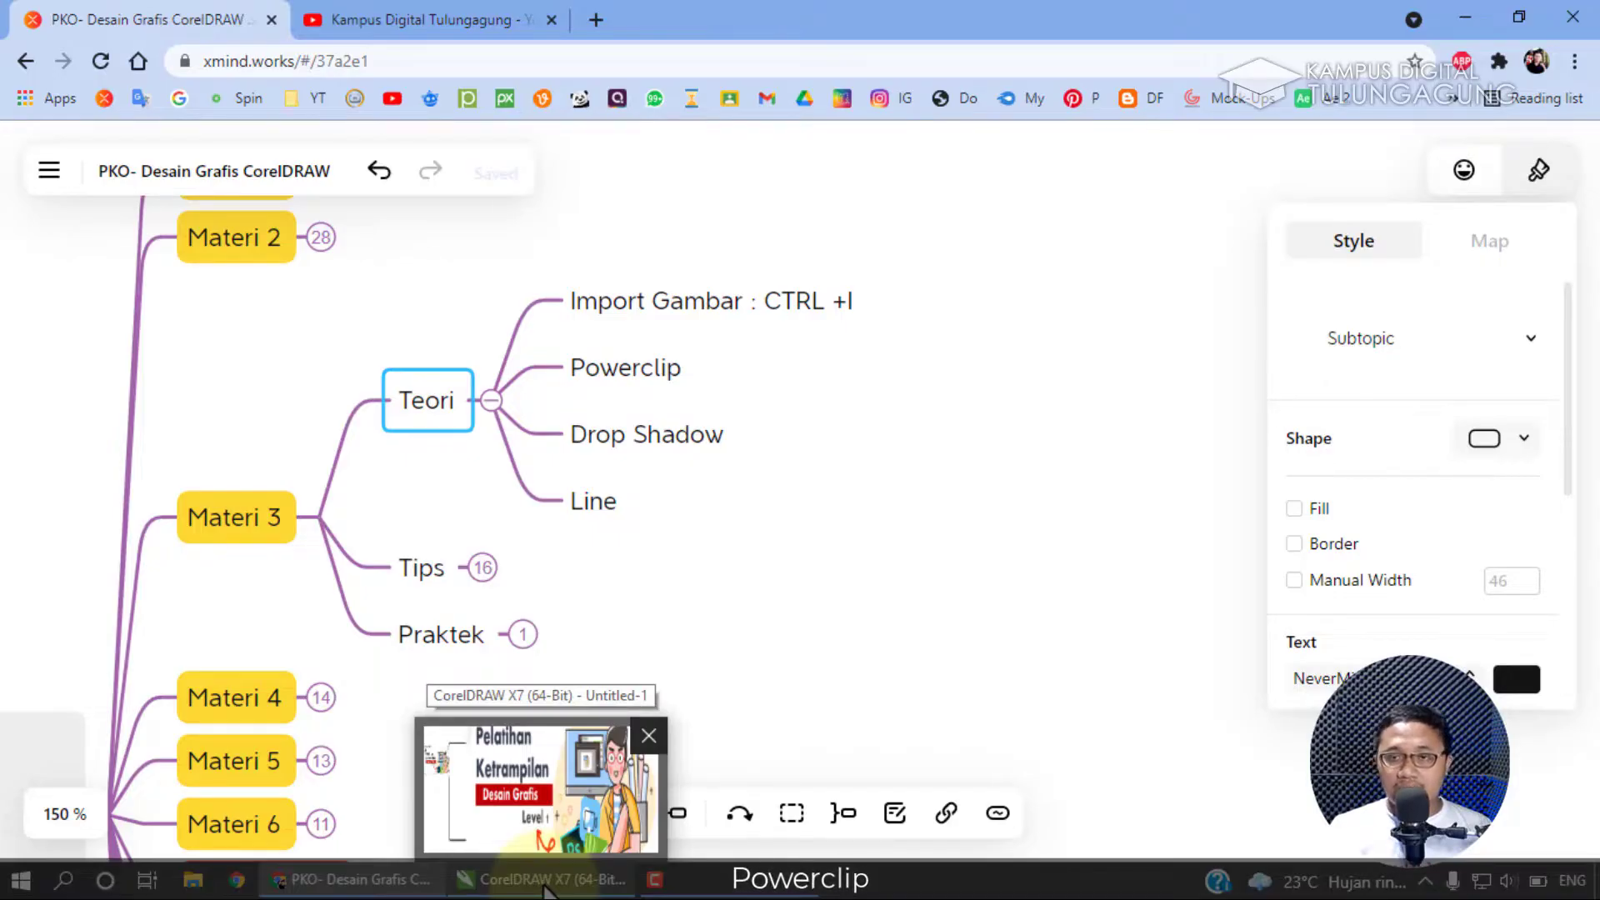
click(548, 891)
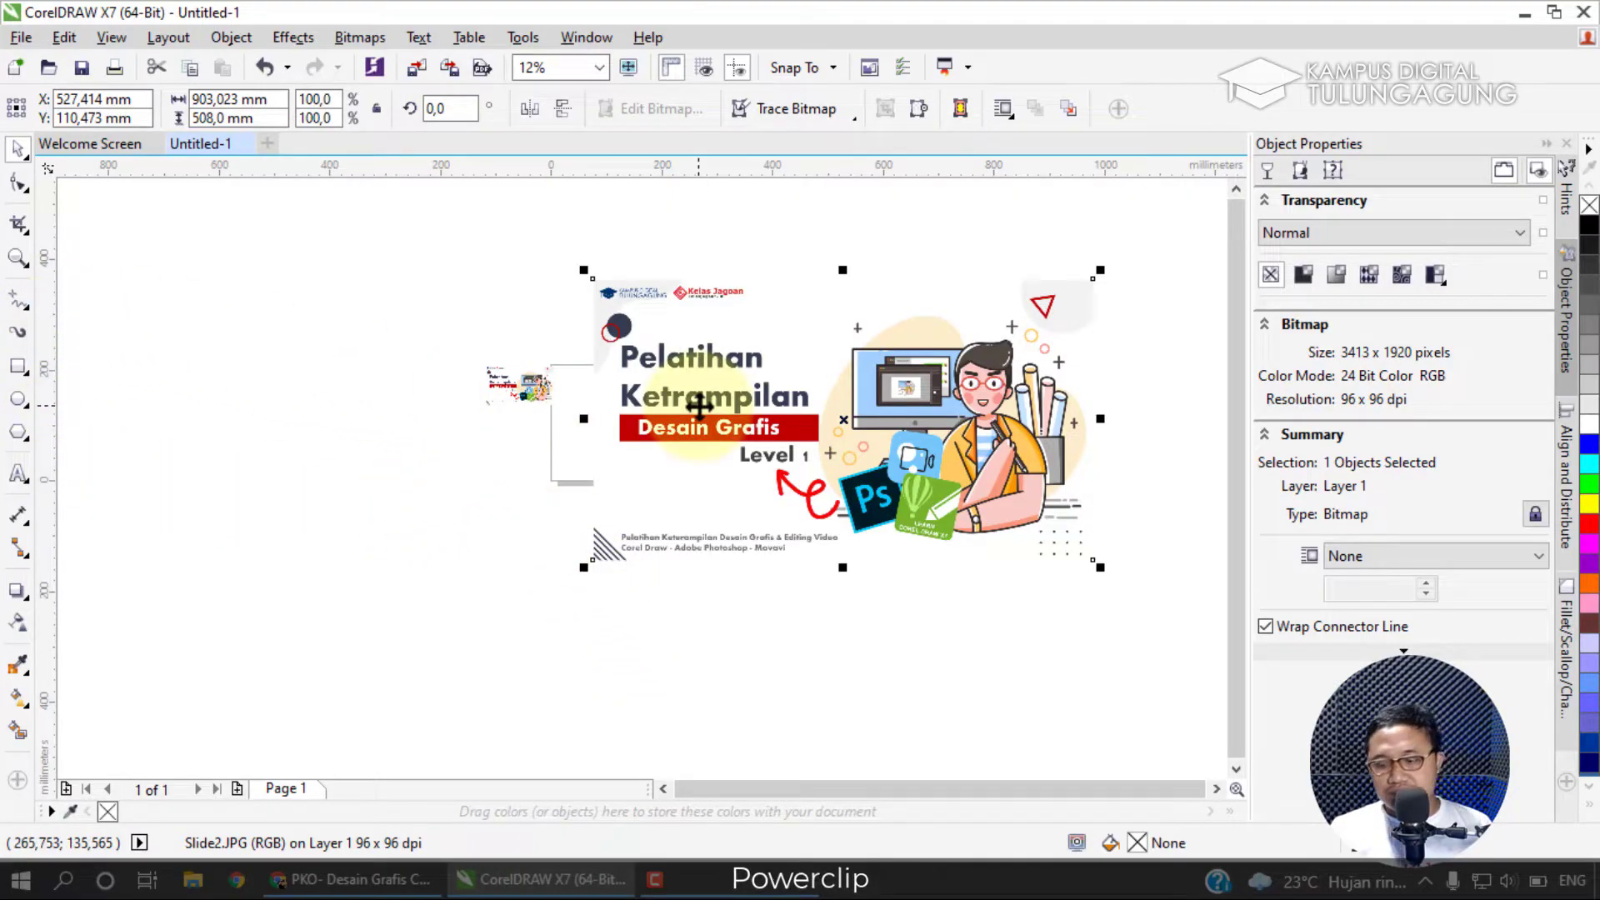
key(Delete)
Shrink the remaining small image to about 106 × 60 mm and position it at the page's centre.
click(539, 388)
drag(563, 414, 631, 468)
scroll(575, 417, up, 2)
scroll(575, 416, down, 1)
drag(660, 295, 487, 479)
scroll(637, 450, up, 1)
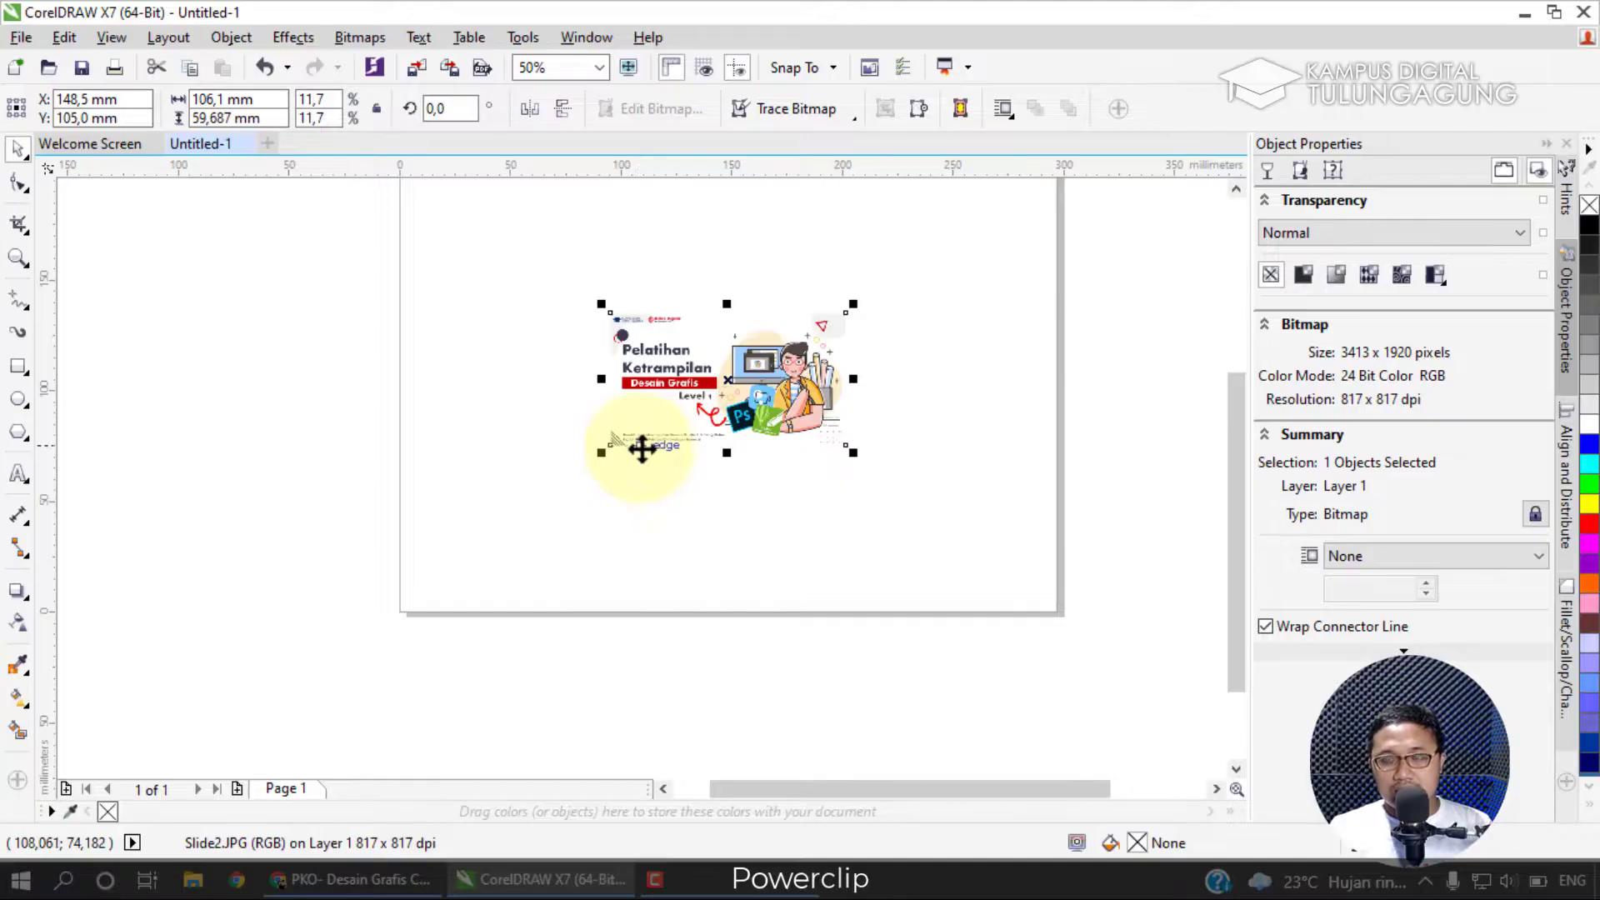
Move the image up and left of the page's centre, to about X 89, Y 130 mm.
scroll(641, 448, up, 3)
scroll(1170, 500, down, 1)
drag(943, 789, 1036, 790)
drag(1231, 516, 1237, 493)
drag(718, 441, 449, 324)
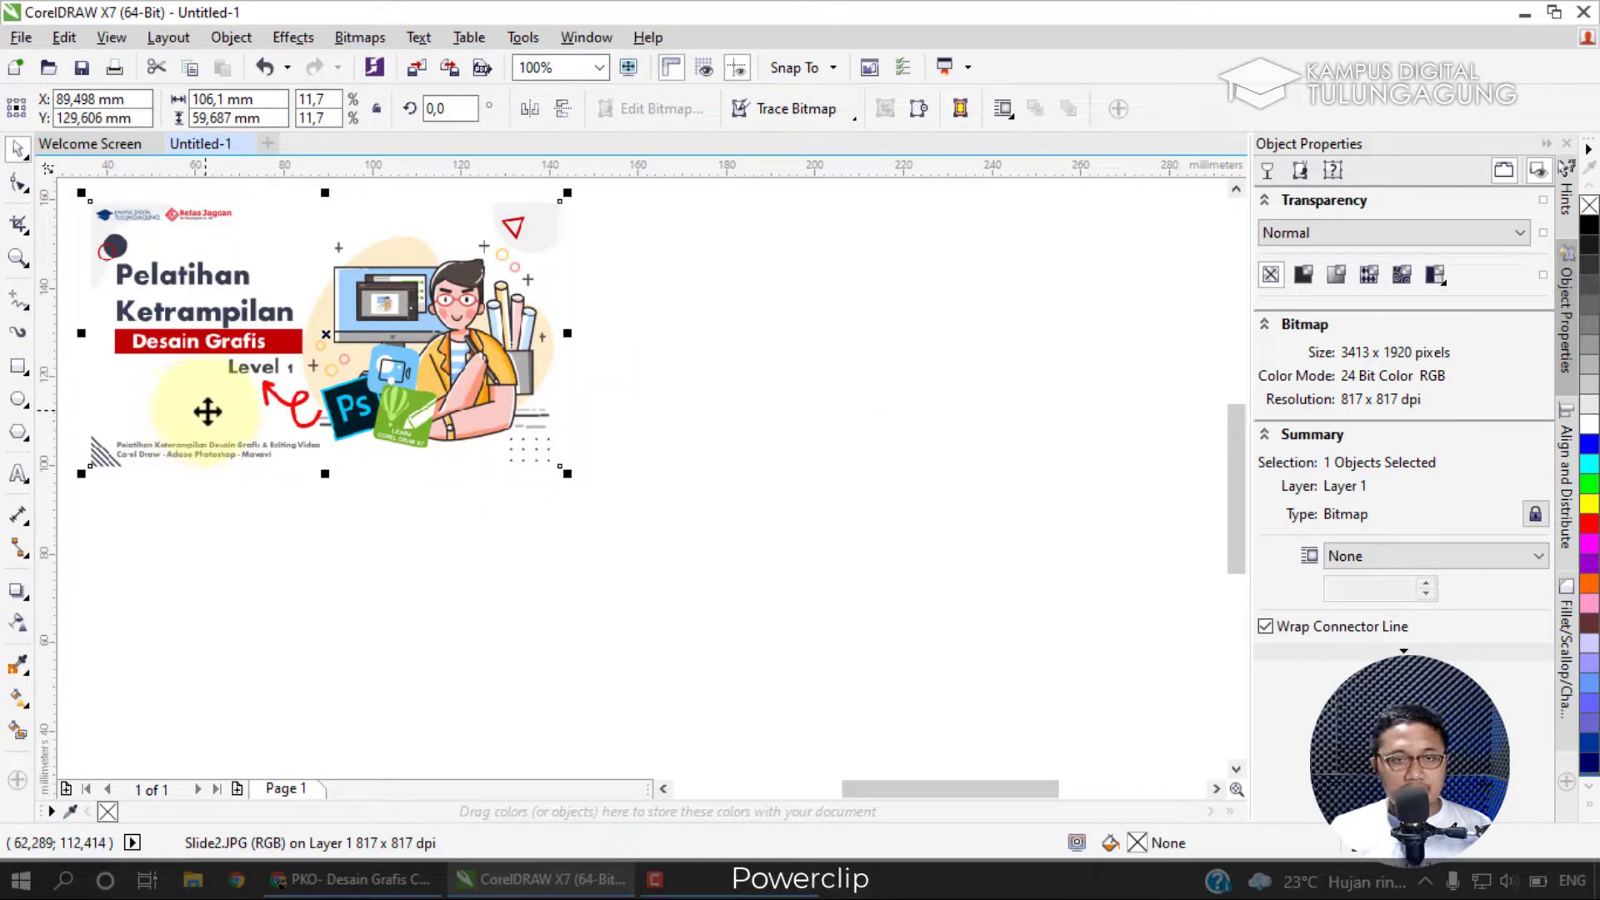
Draw a circle about 47 mm in diameter to the right of the image and shift the image slightly lower.
click(20, 399)
mouse_move(639, 331)
mouse_down()
mouse_move(713, 444)
mouse_move(828, 525)
mouse_move(947, 489)
mouse_move(800, 411)
mouse_move(892, 489)
mouse_move(775, 425)
mouse_move(848, 470)
mouse_up()
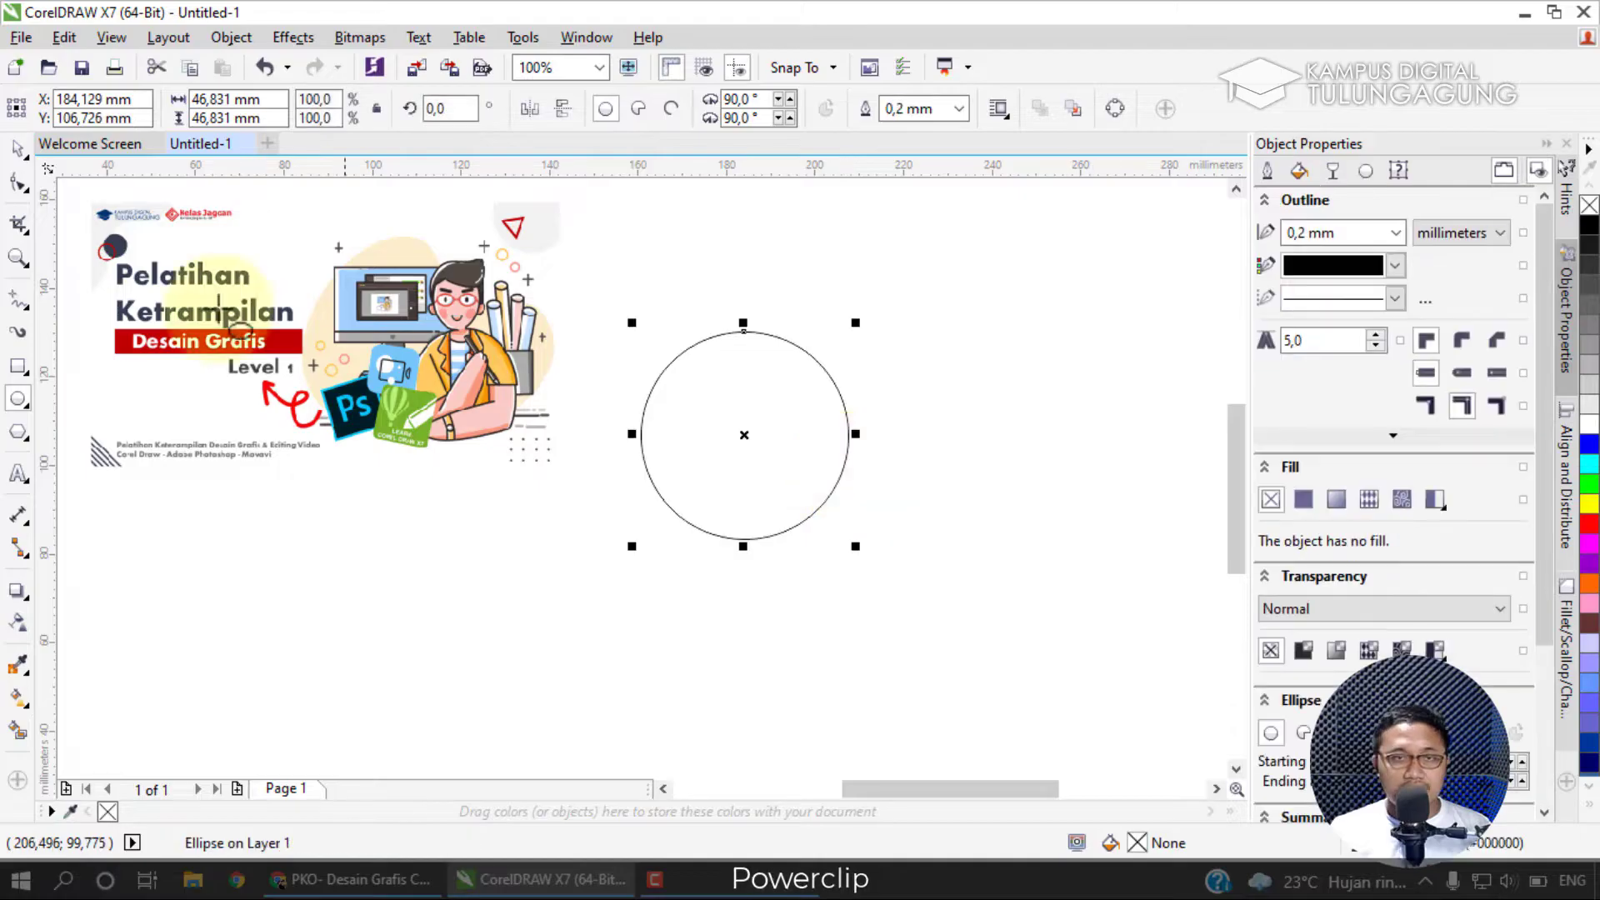
click(17, 150)
mouse_move(397, 275)
mouse_down()
mouse_move(371, 304)
mouse_move(403, 391)
mouse_move(393, 299)
mouse_up()
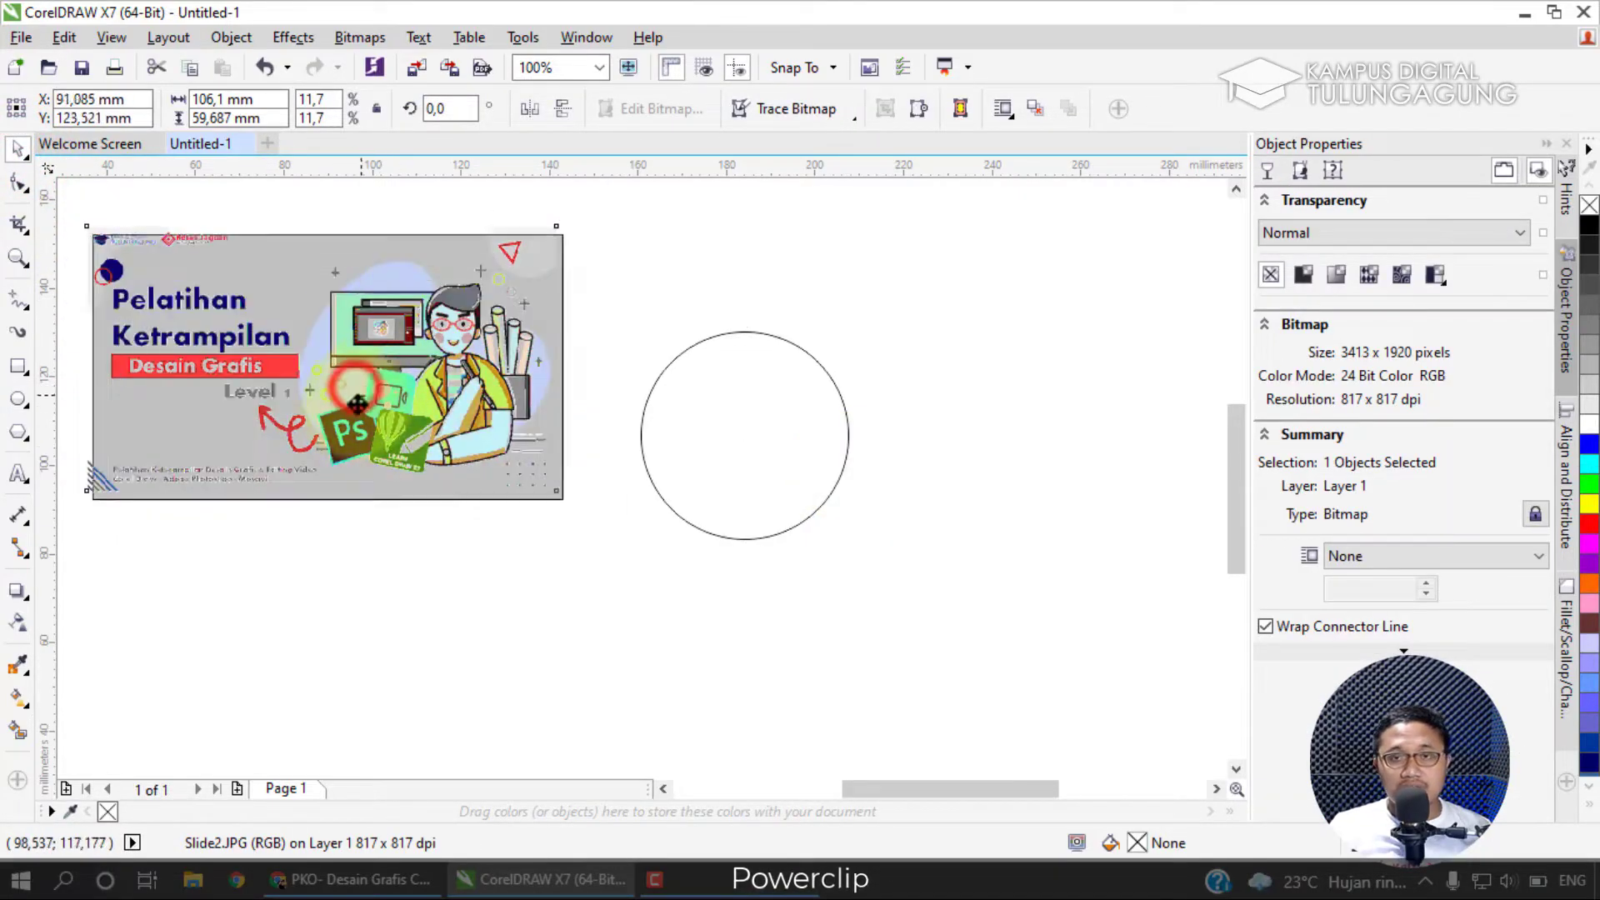
drag(357, 410, 350, 386)
Try PowerClip Inside to put the image in the circle, and undo it.
right_click(327, 325)
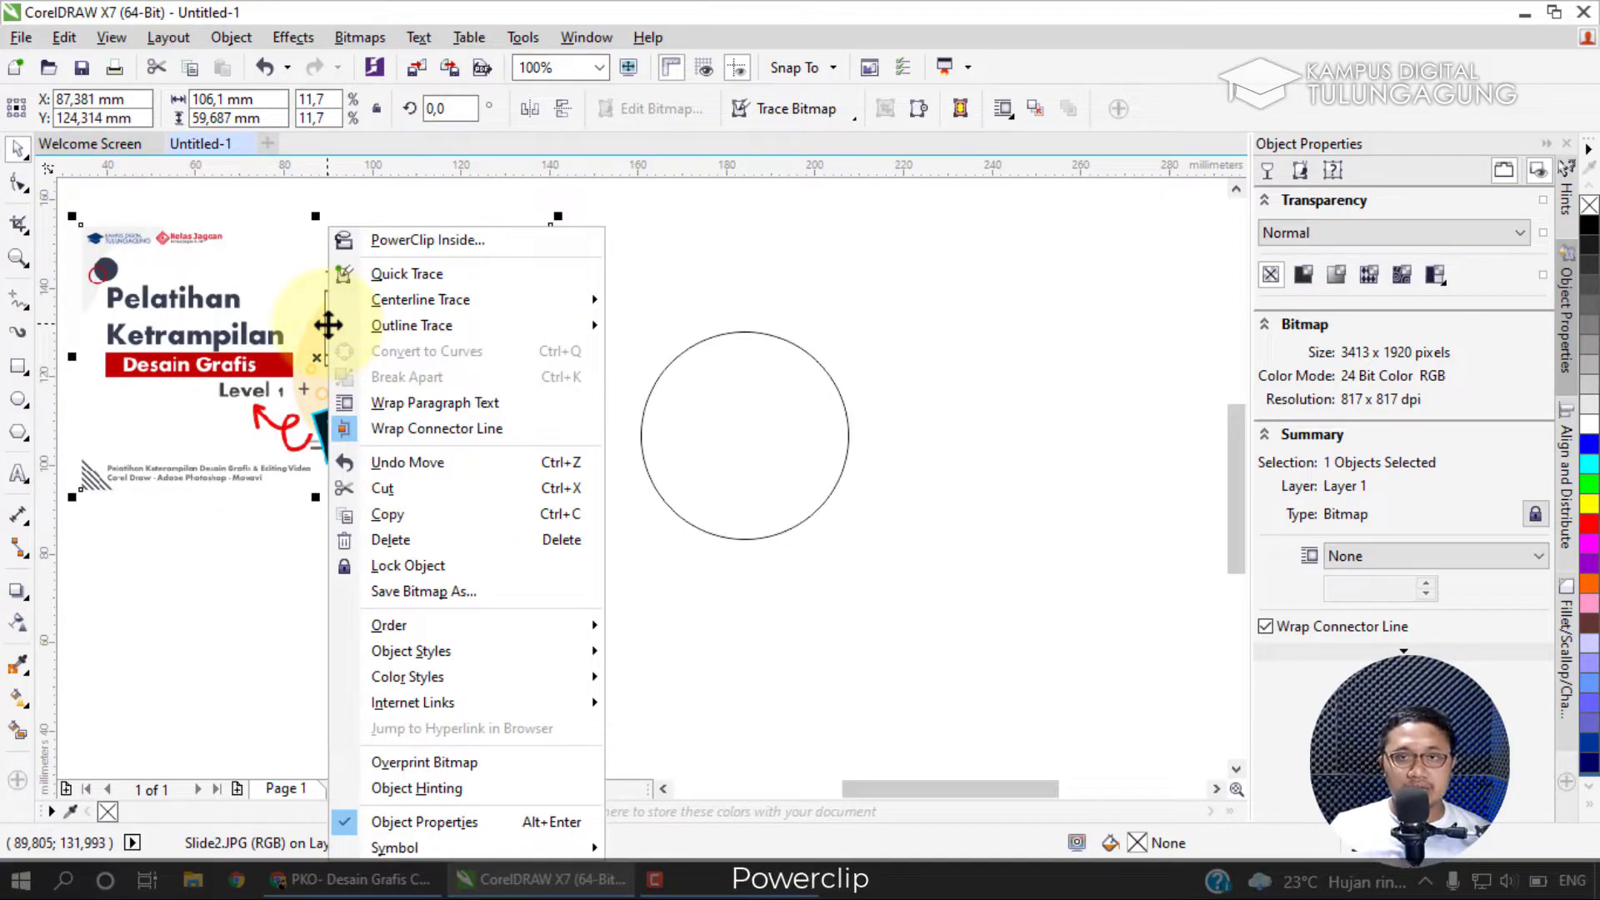
click(402, 242)
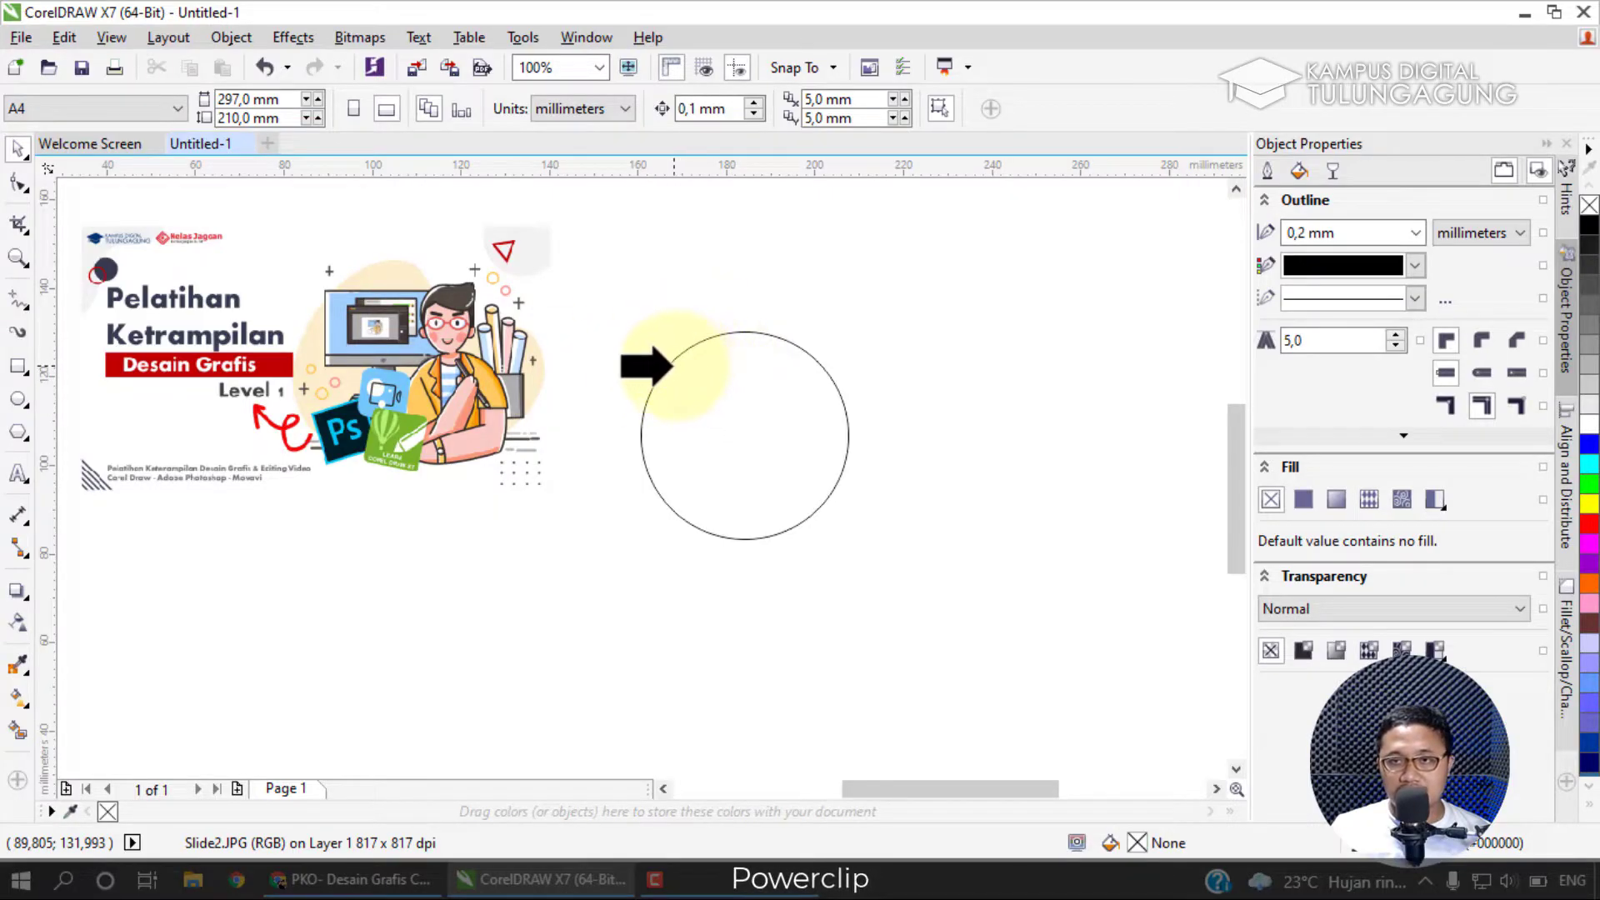
click(668, 367)
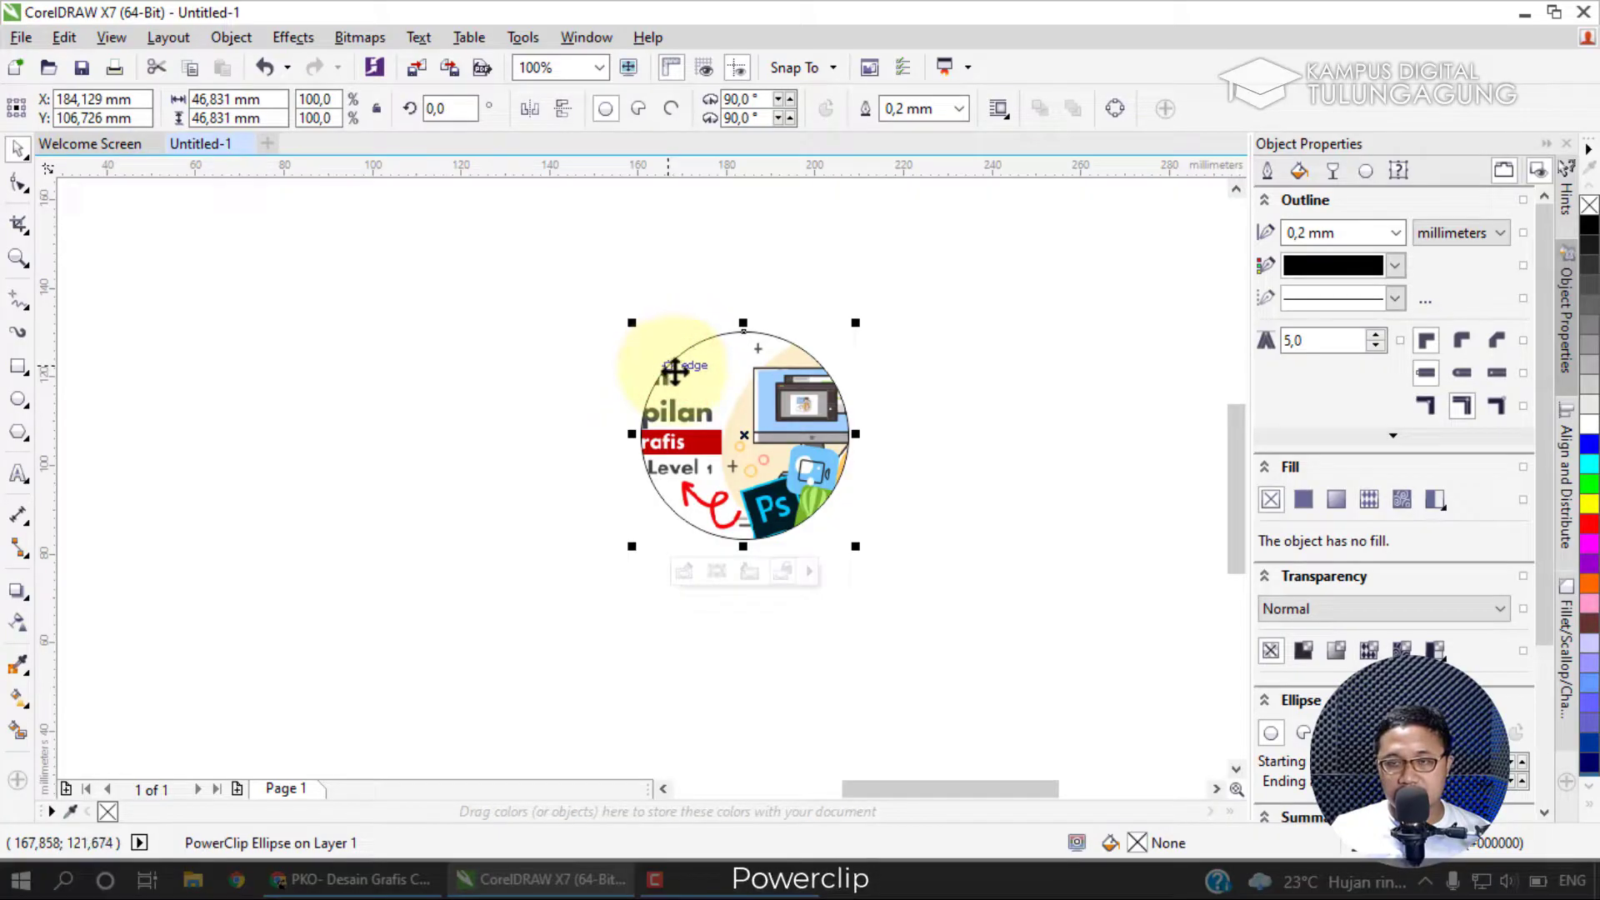
key(ctrl+z)
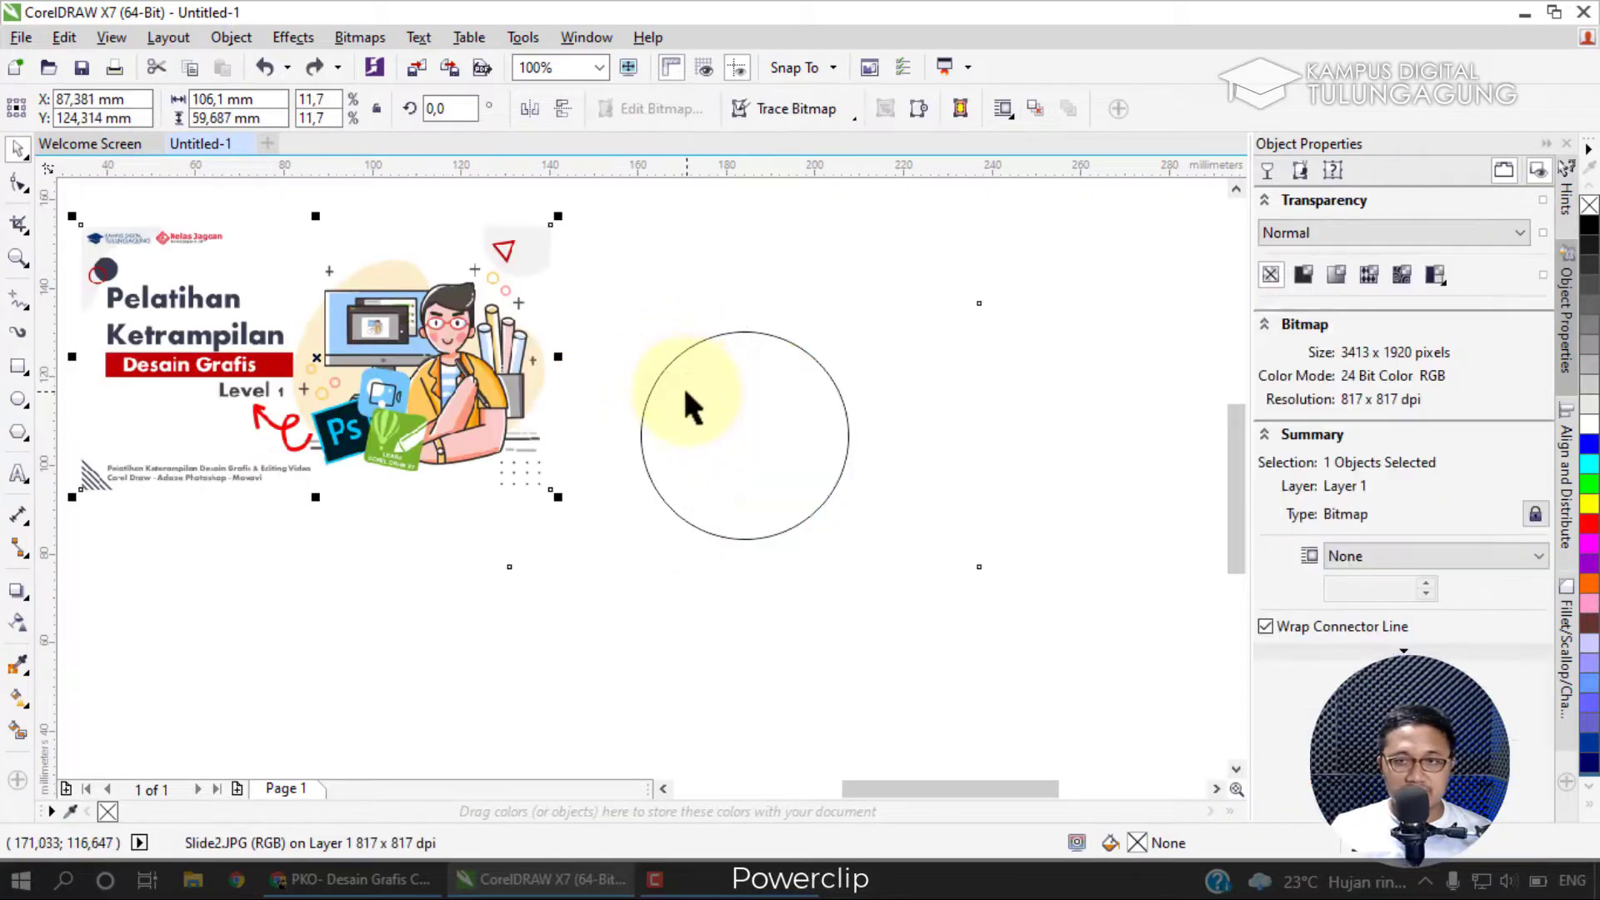
PowerClip the image inside the circle and move the clipped circle up to about X 183, Y 115 mm.
right_click(389, 338)
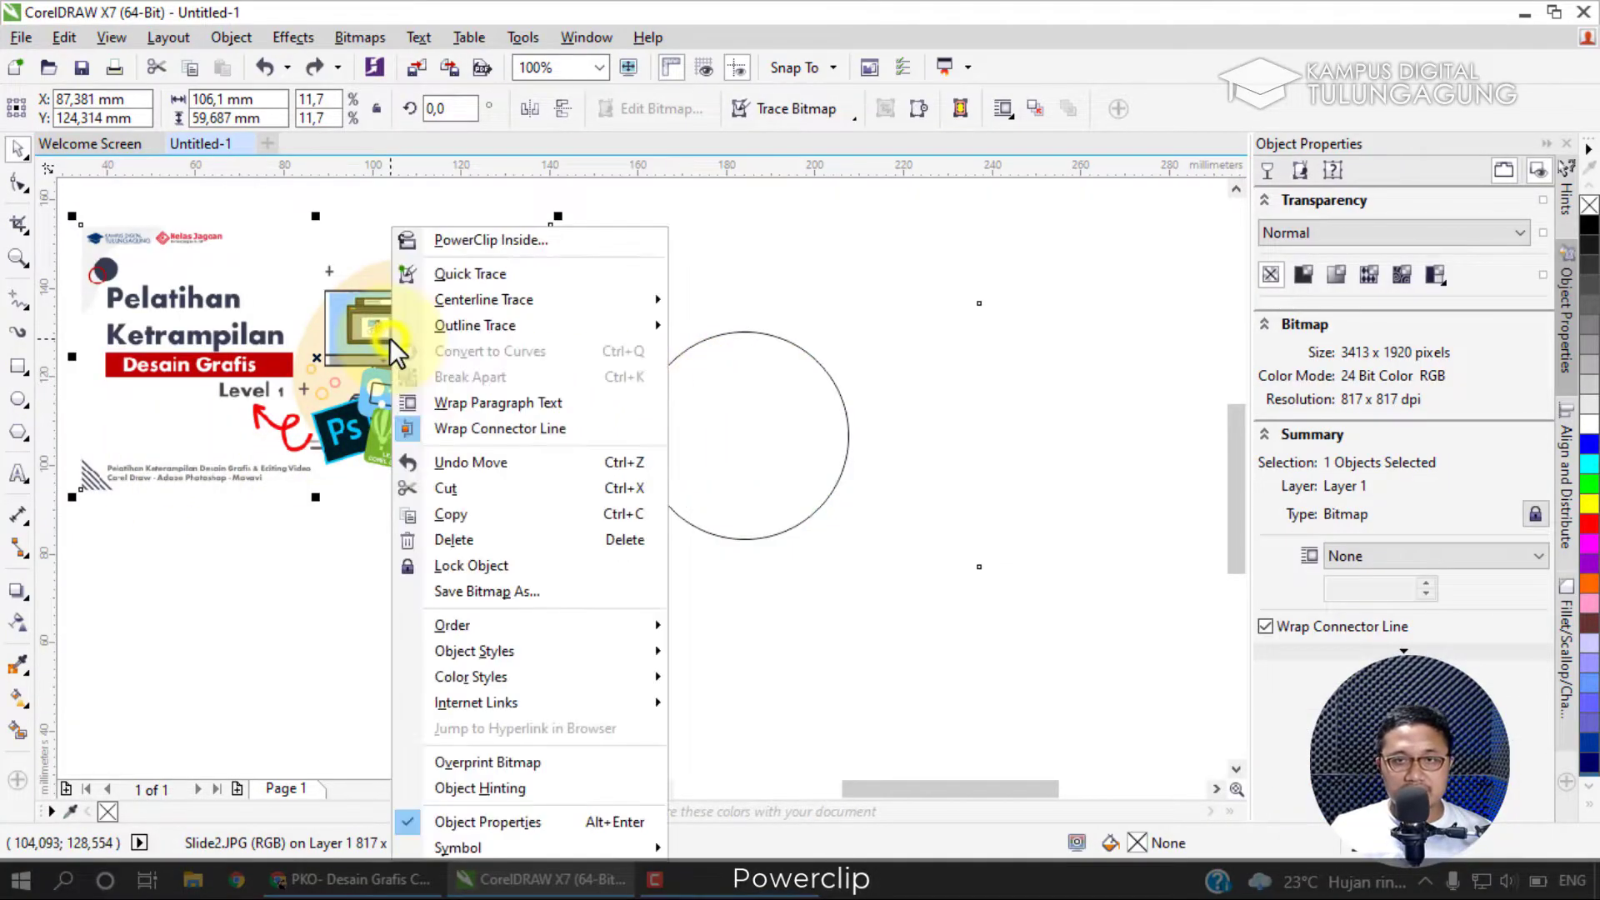
click(447, 242)
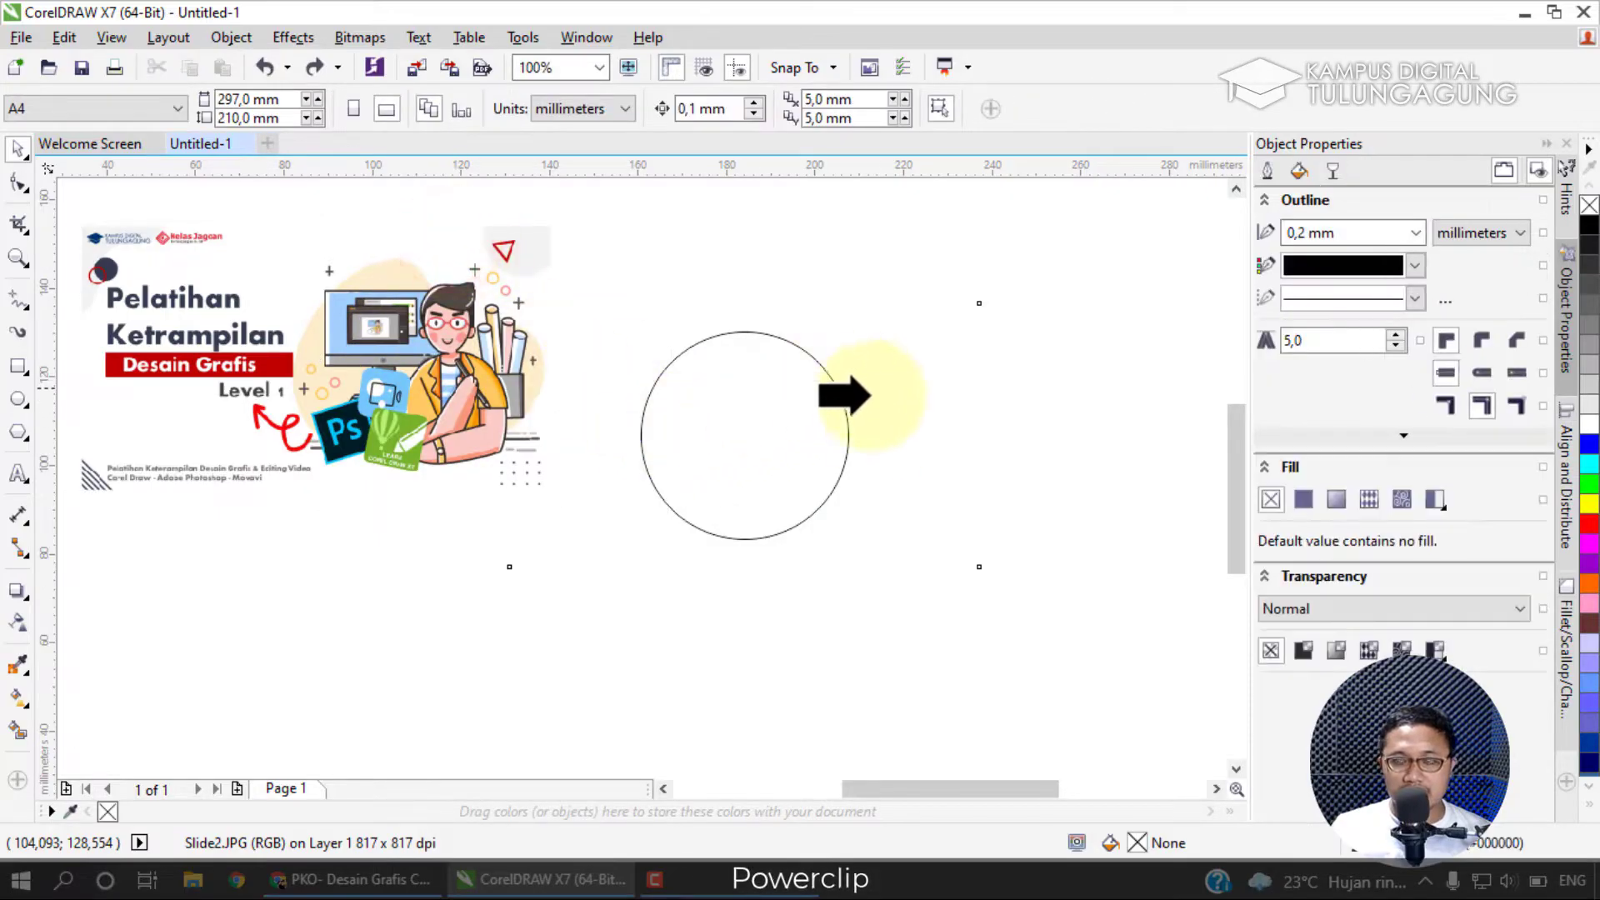
click(791, 598)
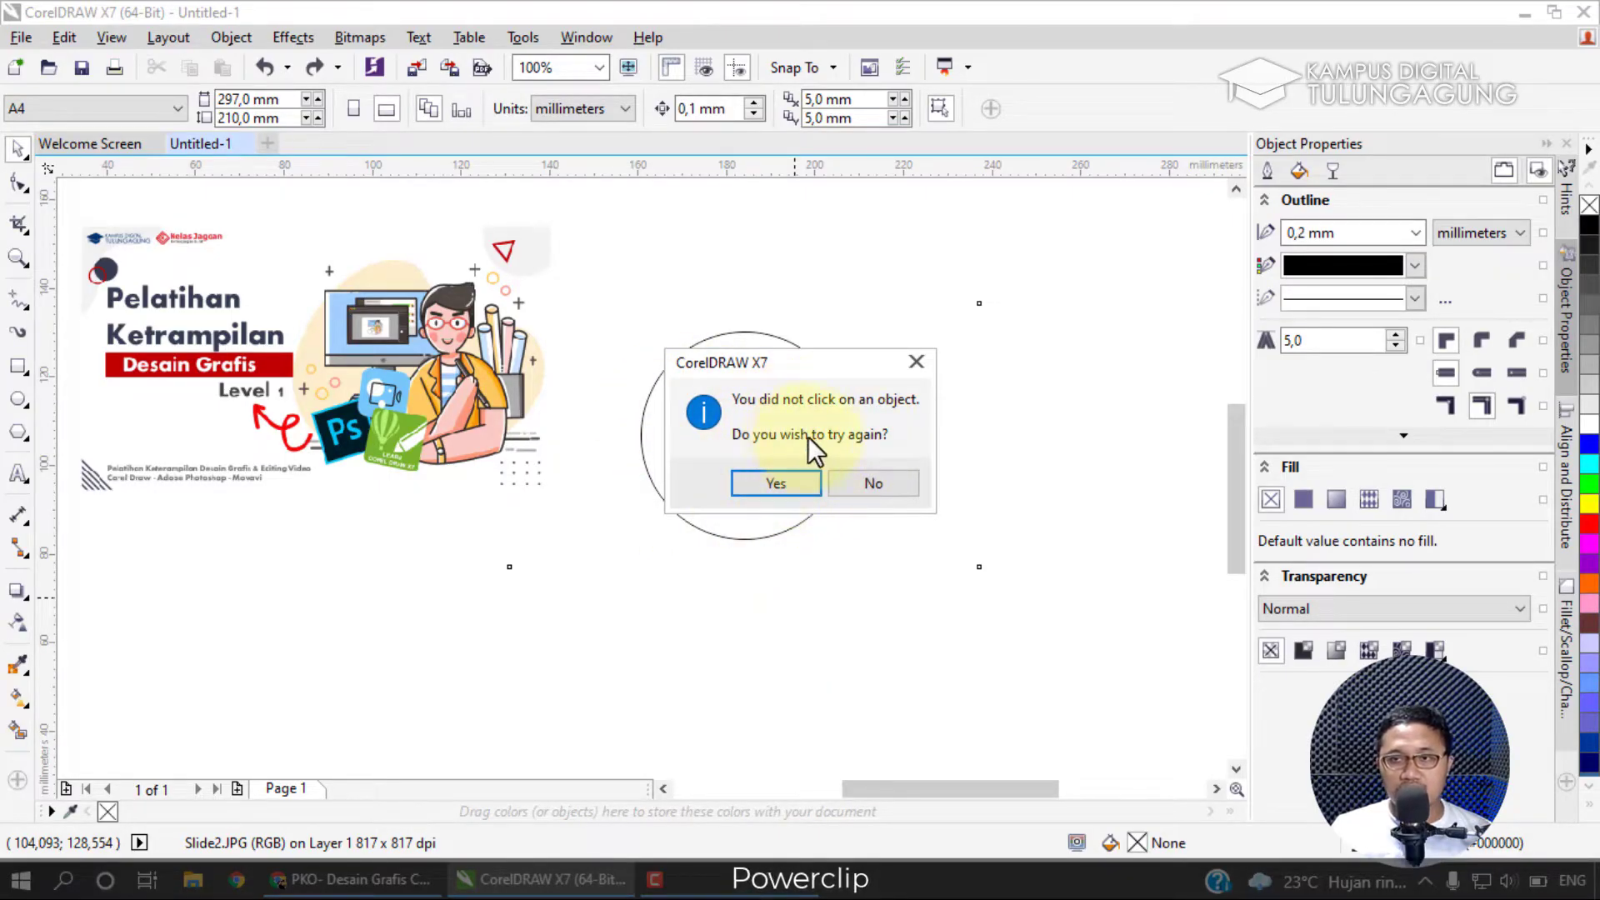
click(769, 479)
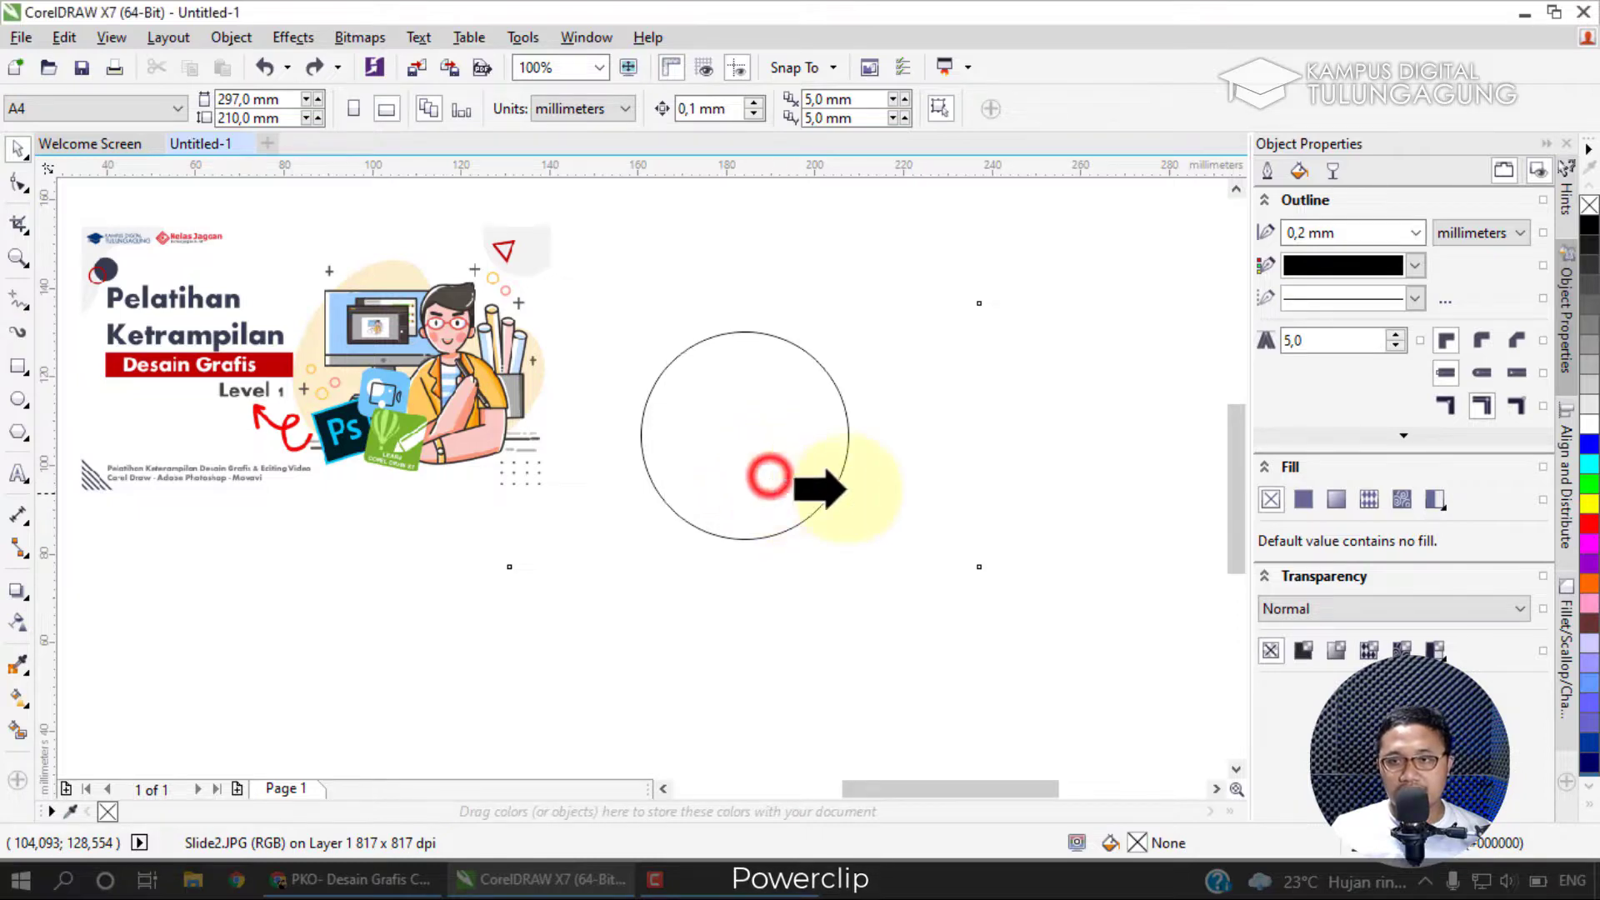
click(937, 467)
click(744, 480)
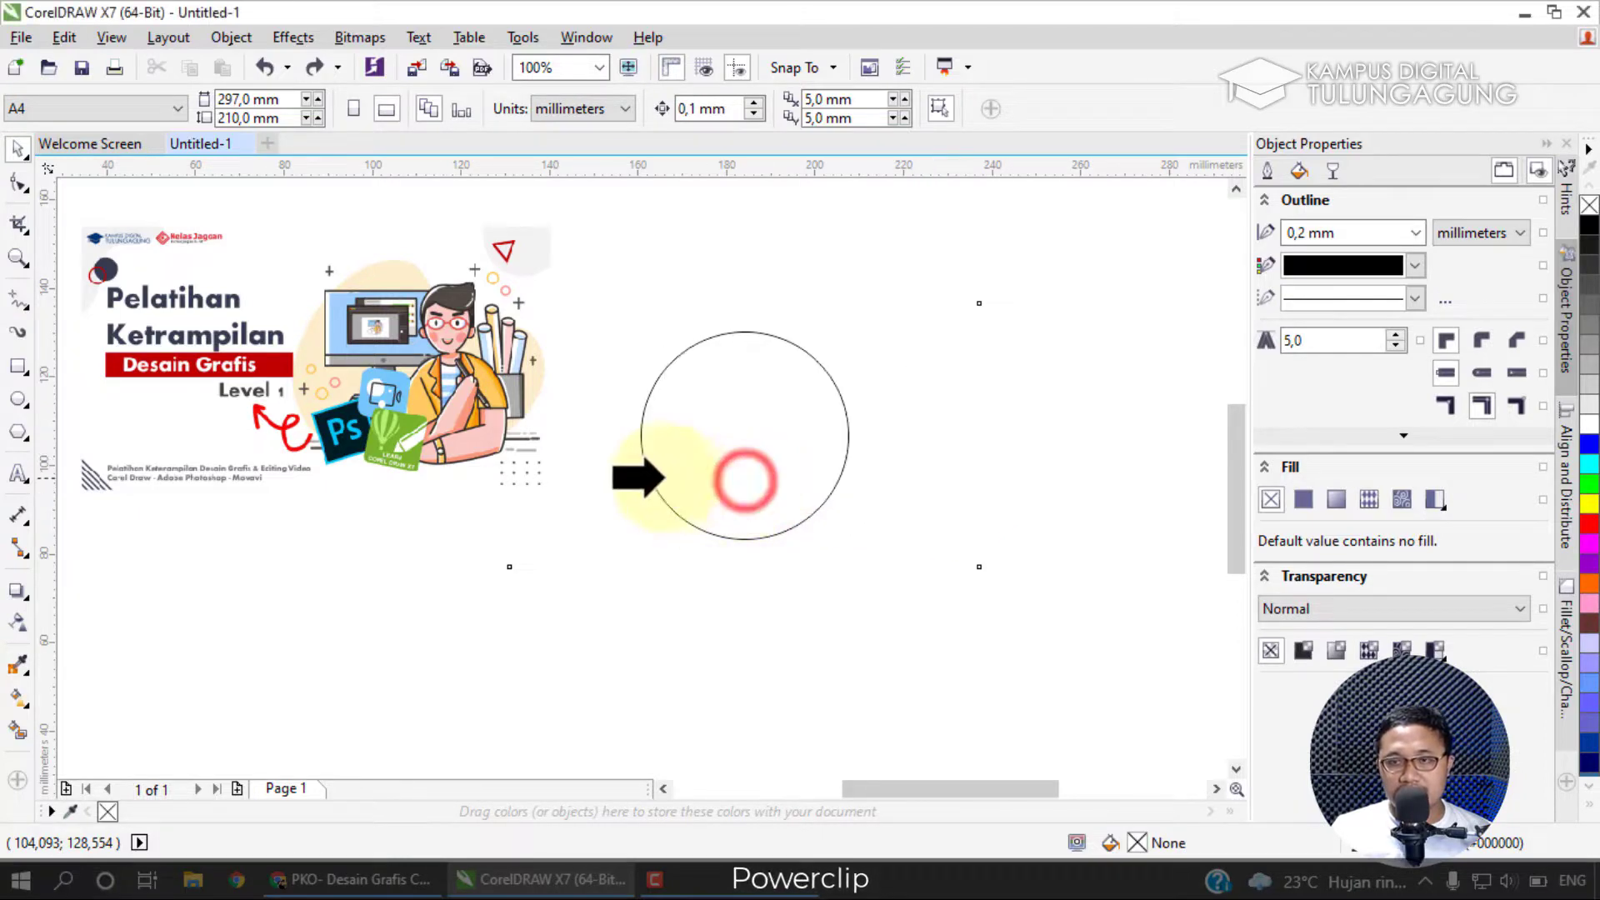
click(655, 476)
drag(732, 476, 744, 386)
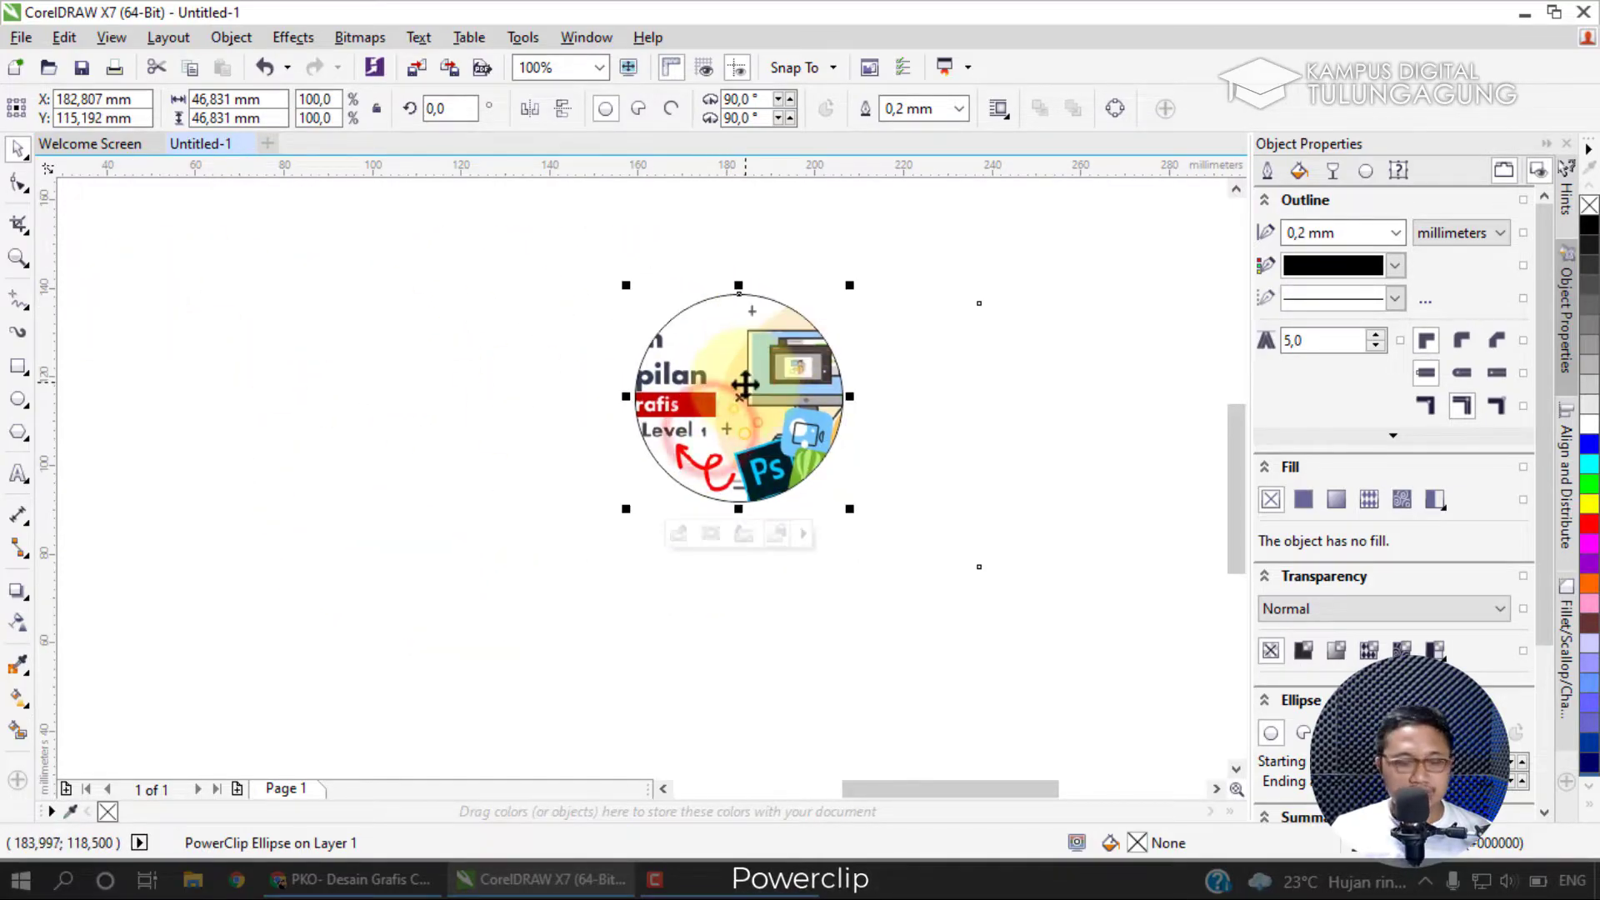
Undo the clipped circle's moves and the PowerClip so the image and circle are separate objects again.
key(ctrl+z)
key(ctrl+z)
key(ctrl+z)
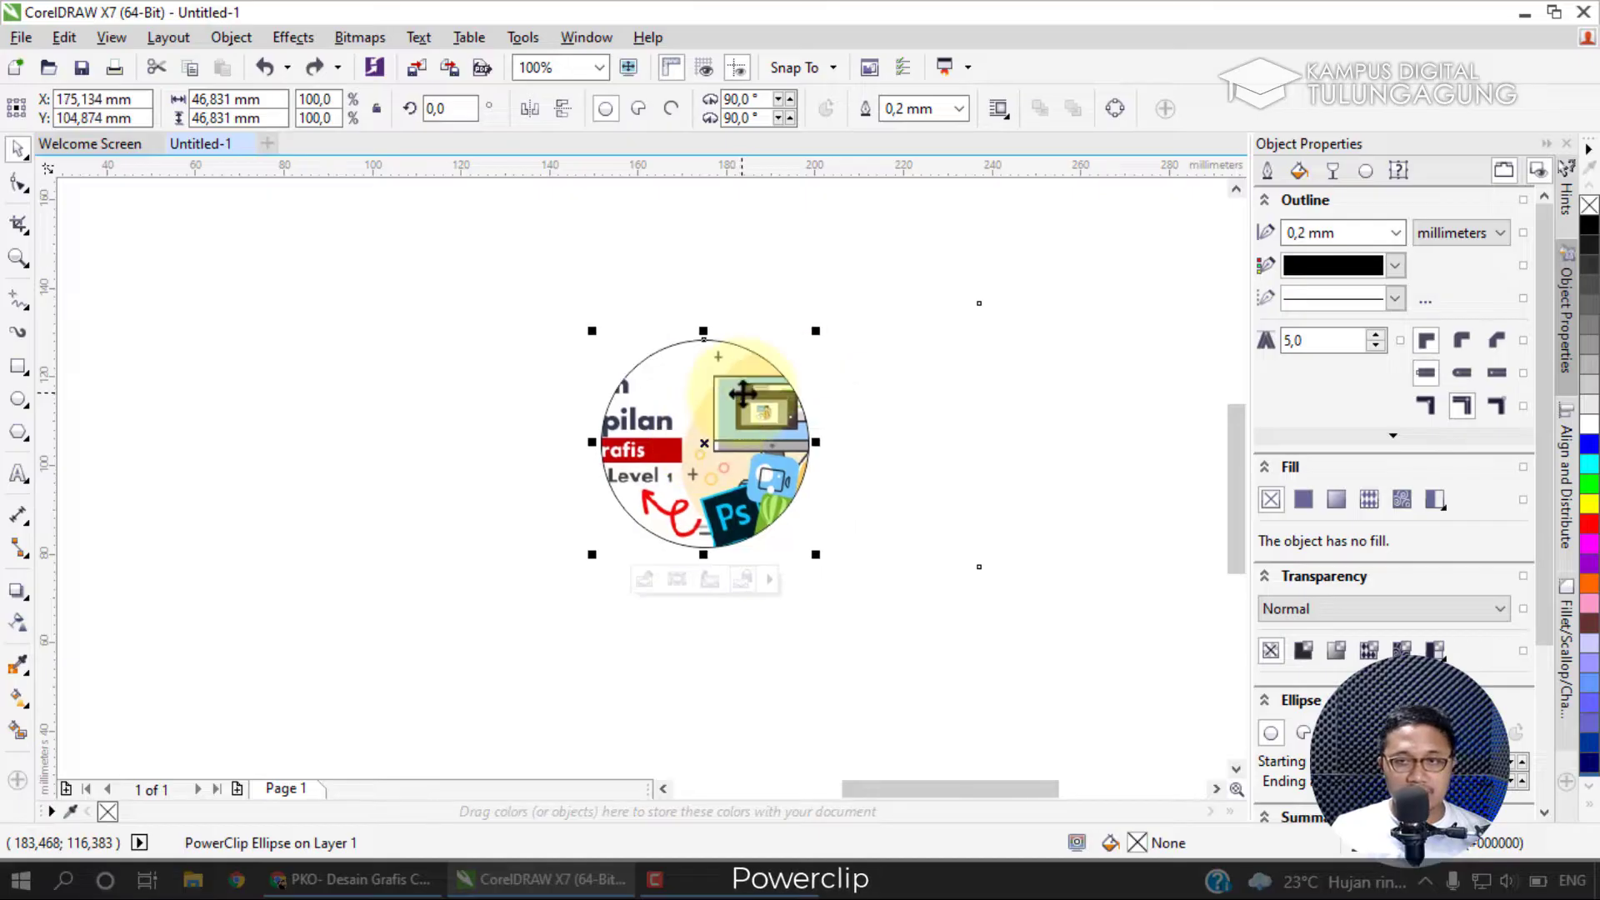
right_click(414, 363)
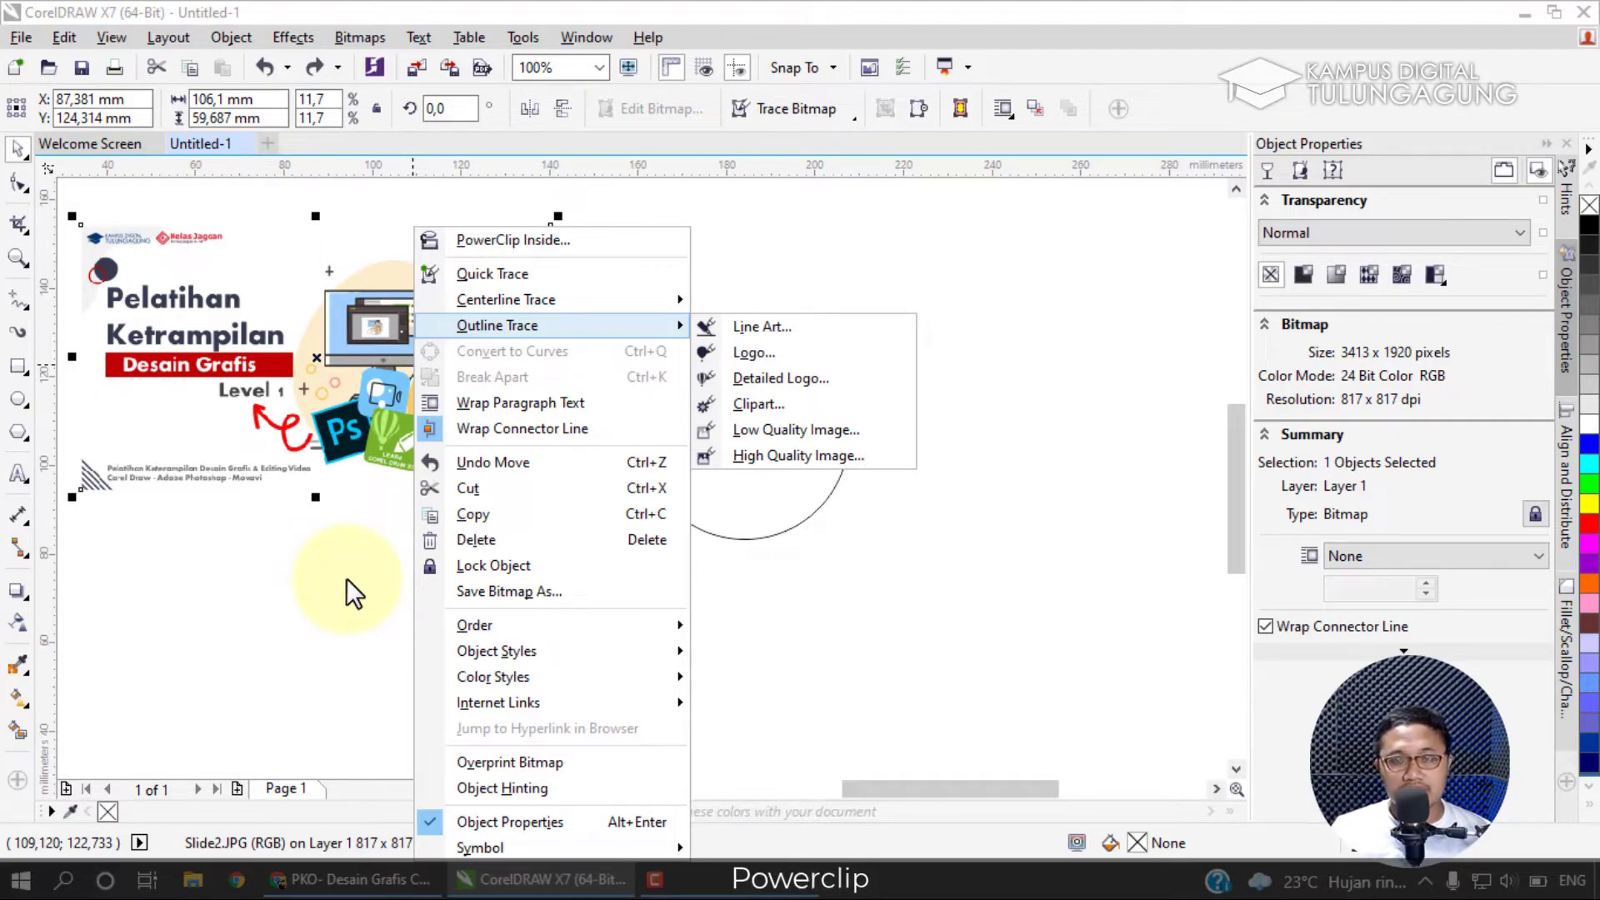
click(319, 562)
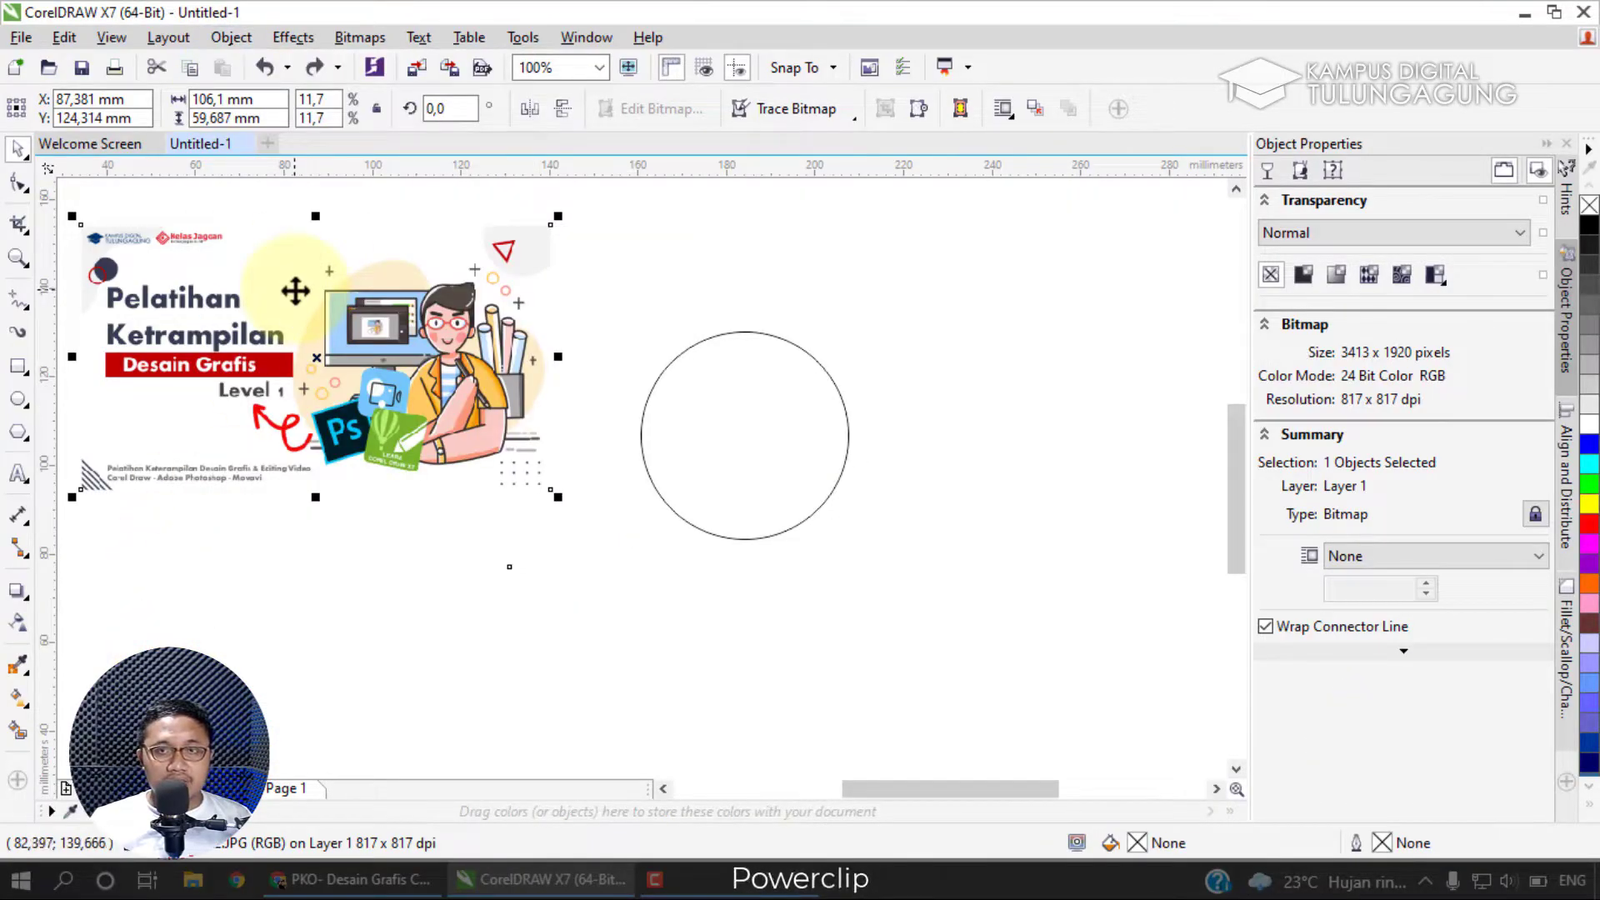
Place the image inside the circle with PowerClip's Place Inside Frame and move the clipped circle to about X 132, Y 124 mm.
click(221, 41)
mouse_move(472, 240)
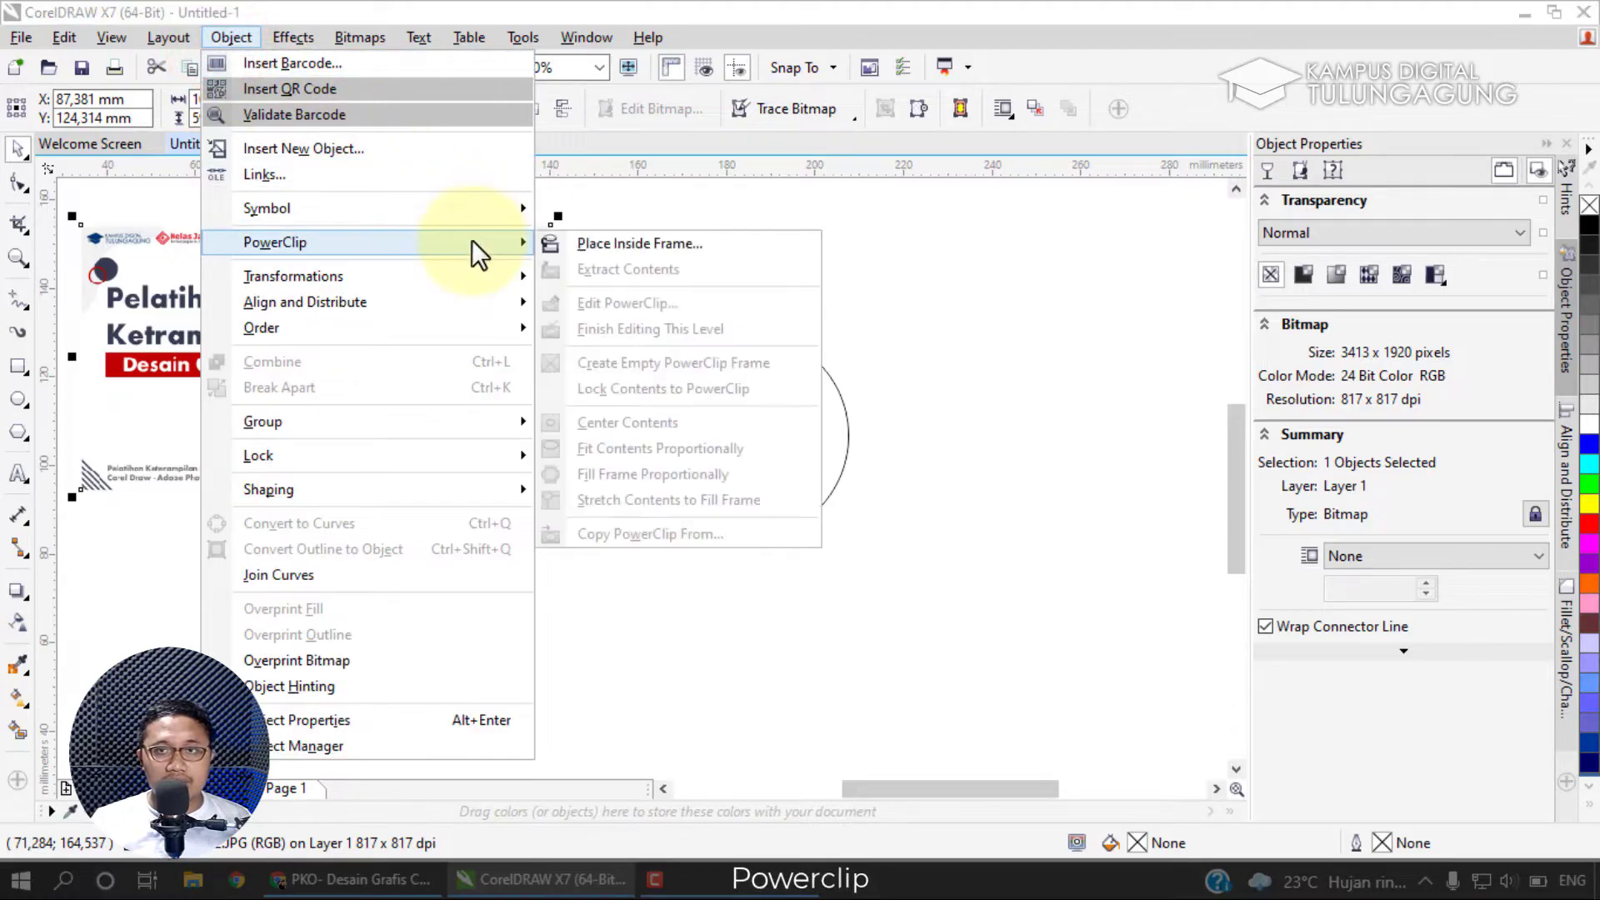
click(589, 245)
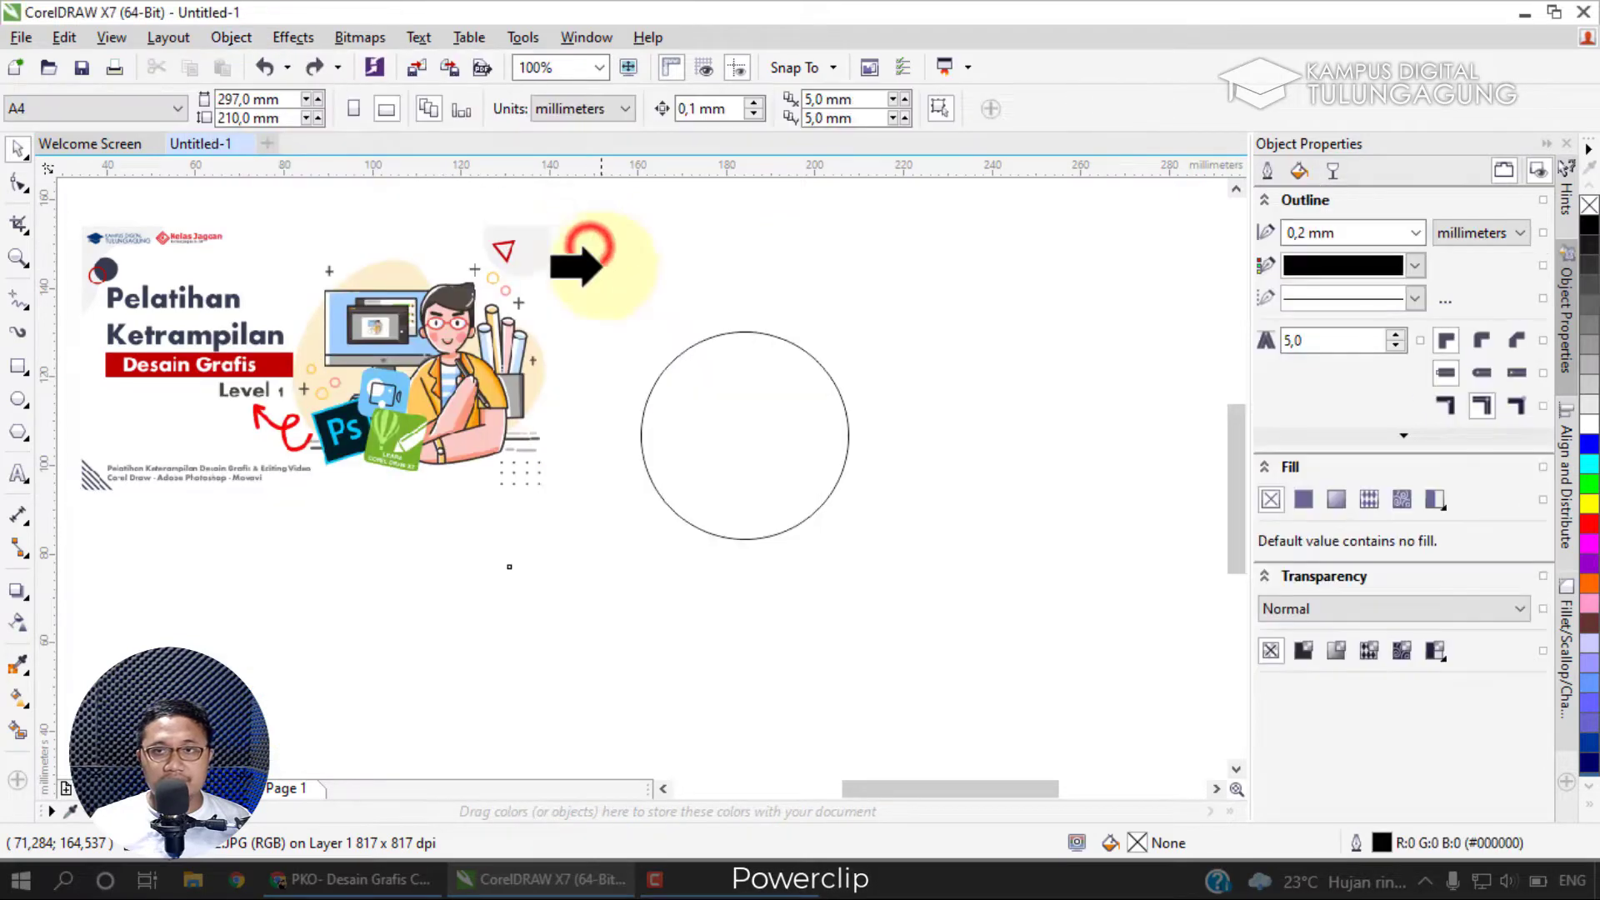
click(688, 364)
drag(730, 395, 553, 358)
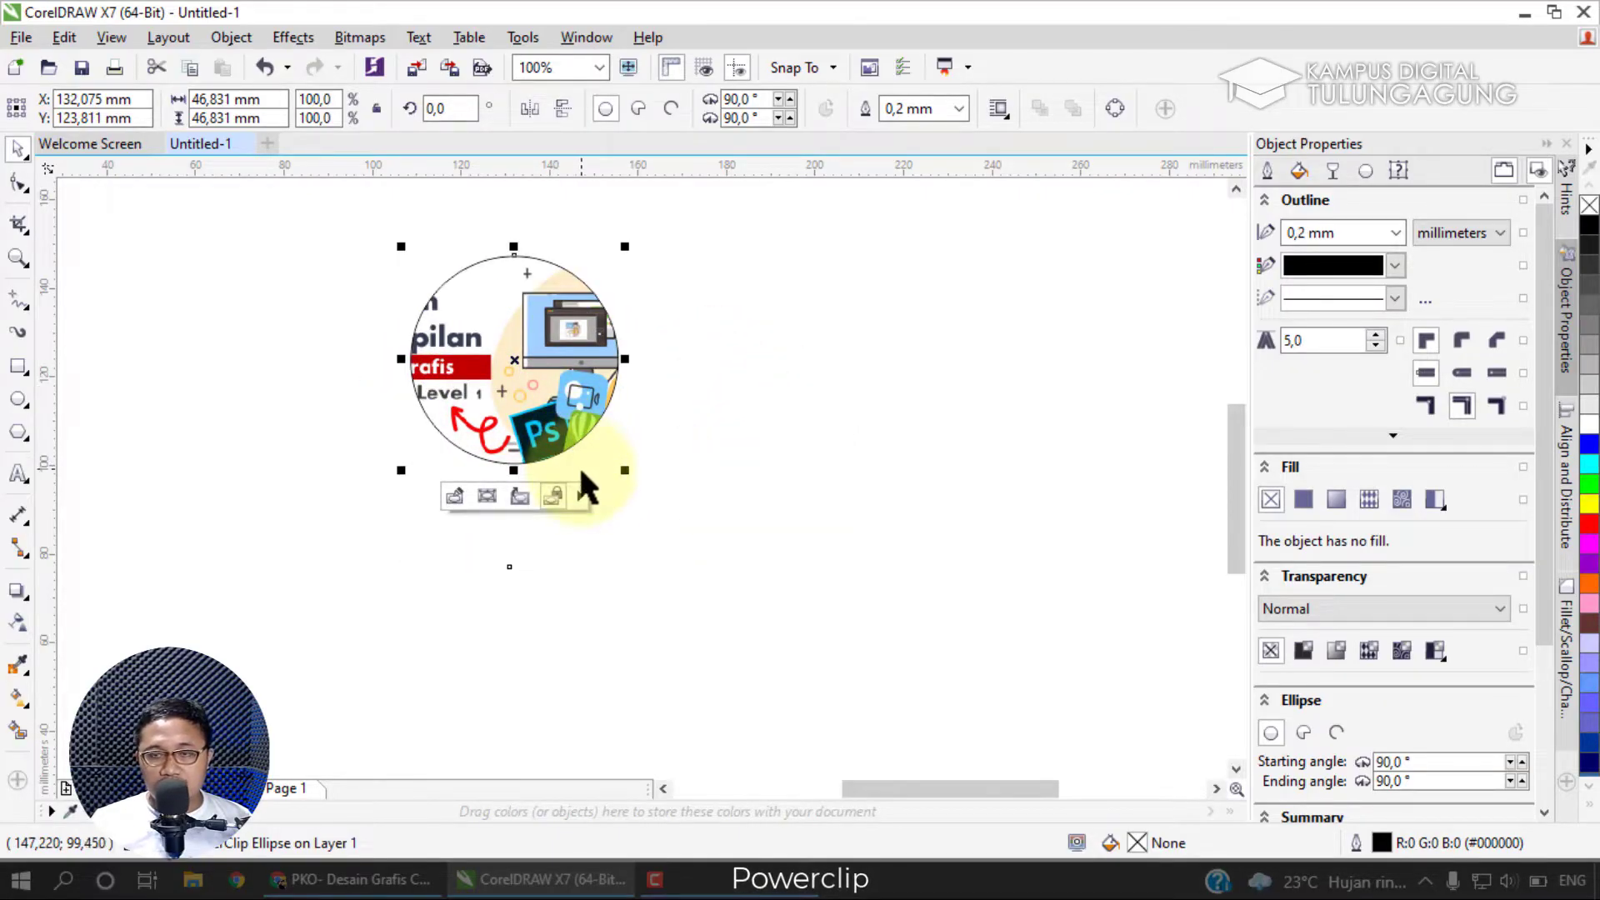
Examine the clipped circle's PowerClip controls and its options for centering, fitting and stretching contents.
click(453, 506)
scroll(485, 448, up, 2)
scroll(487, 450, down, 1)
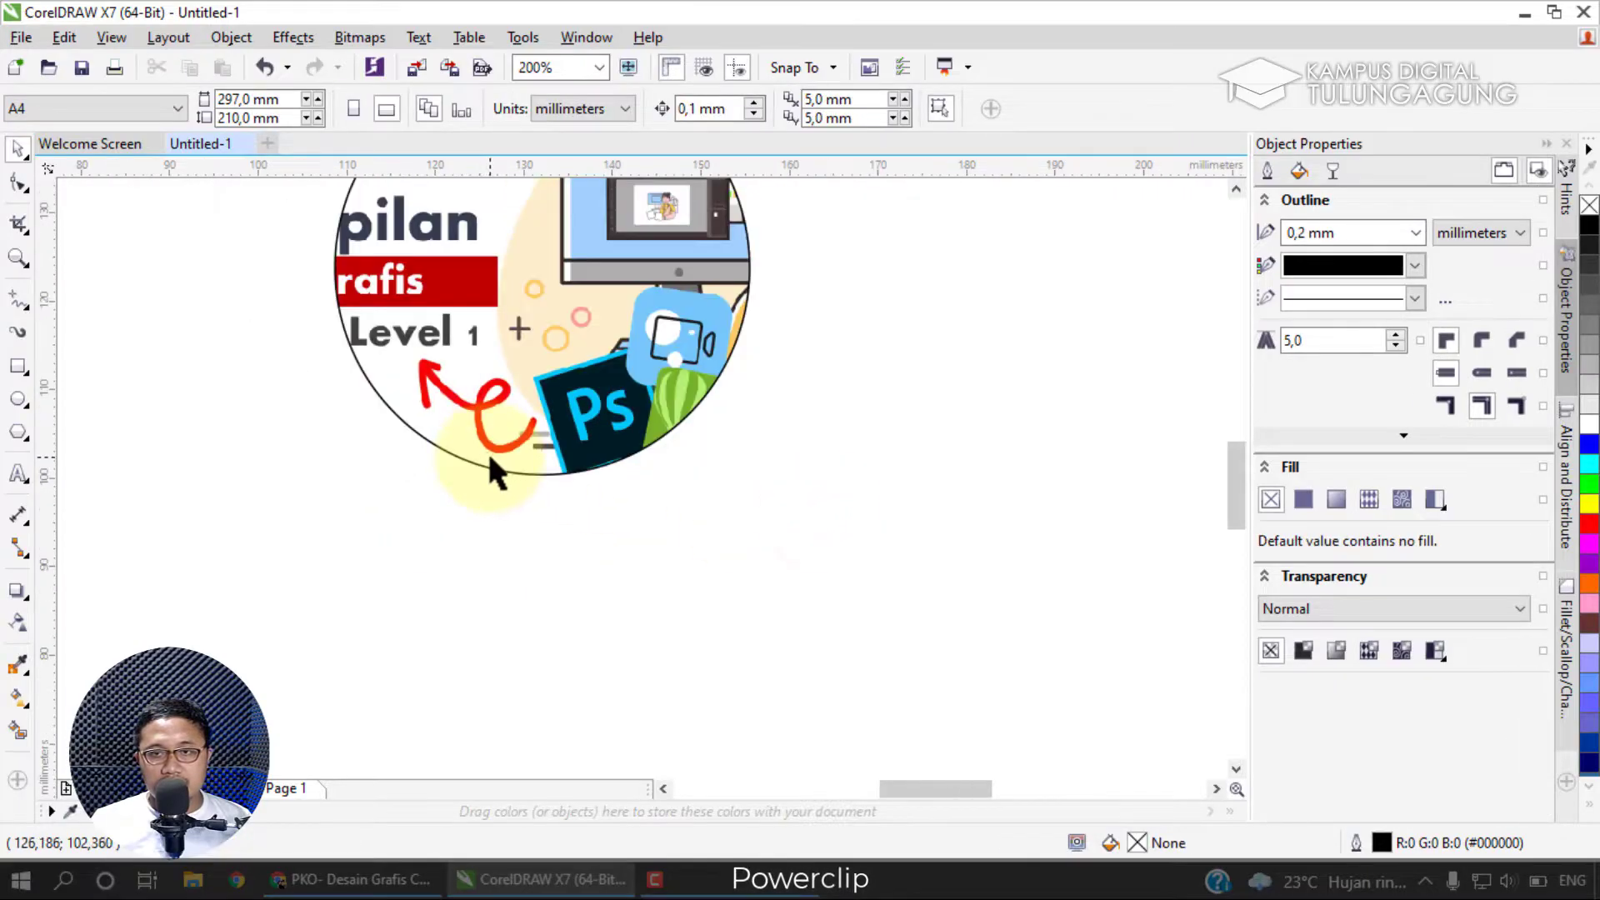
click(464, 436)
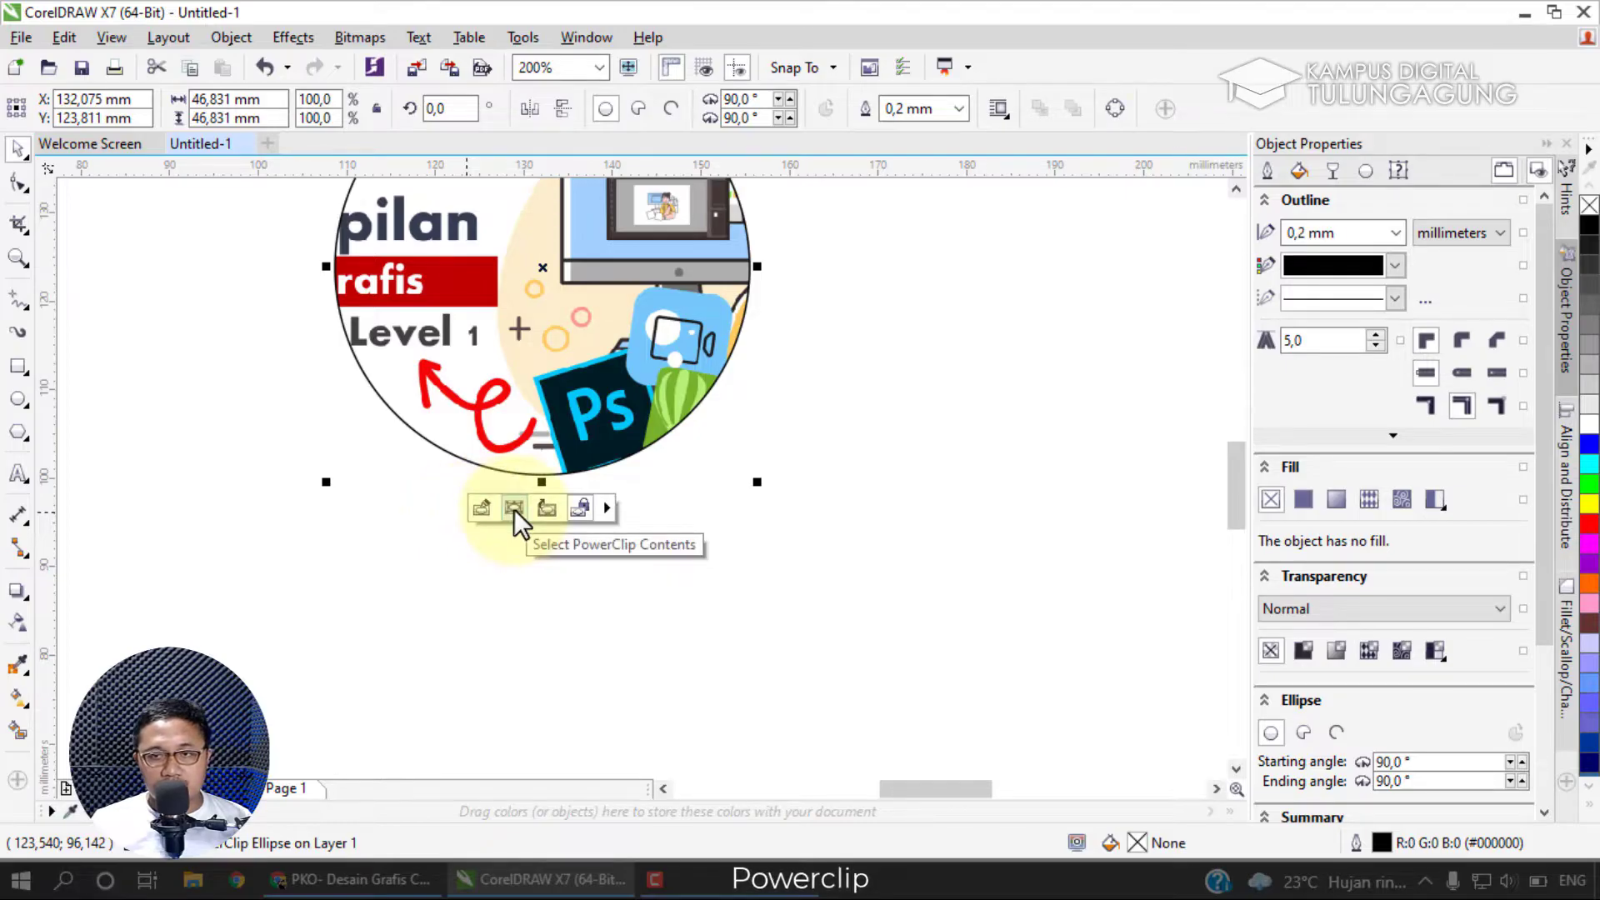
click(608, 509)
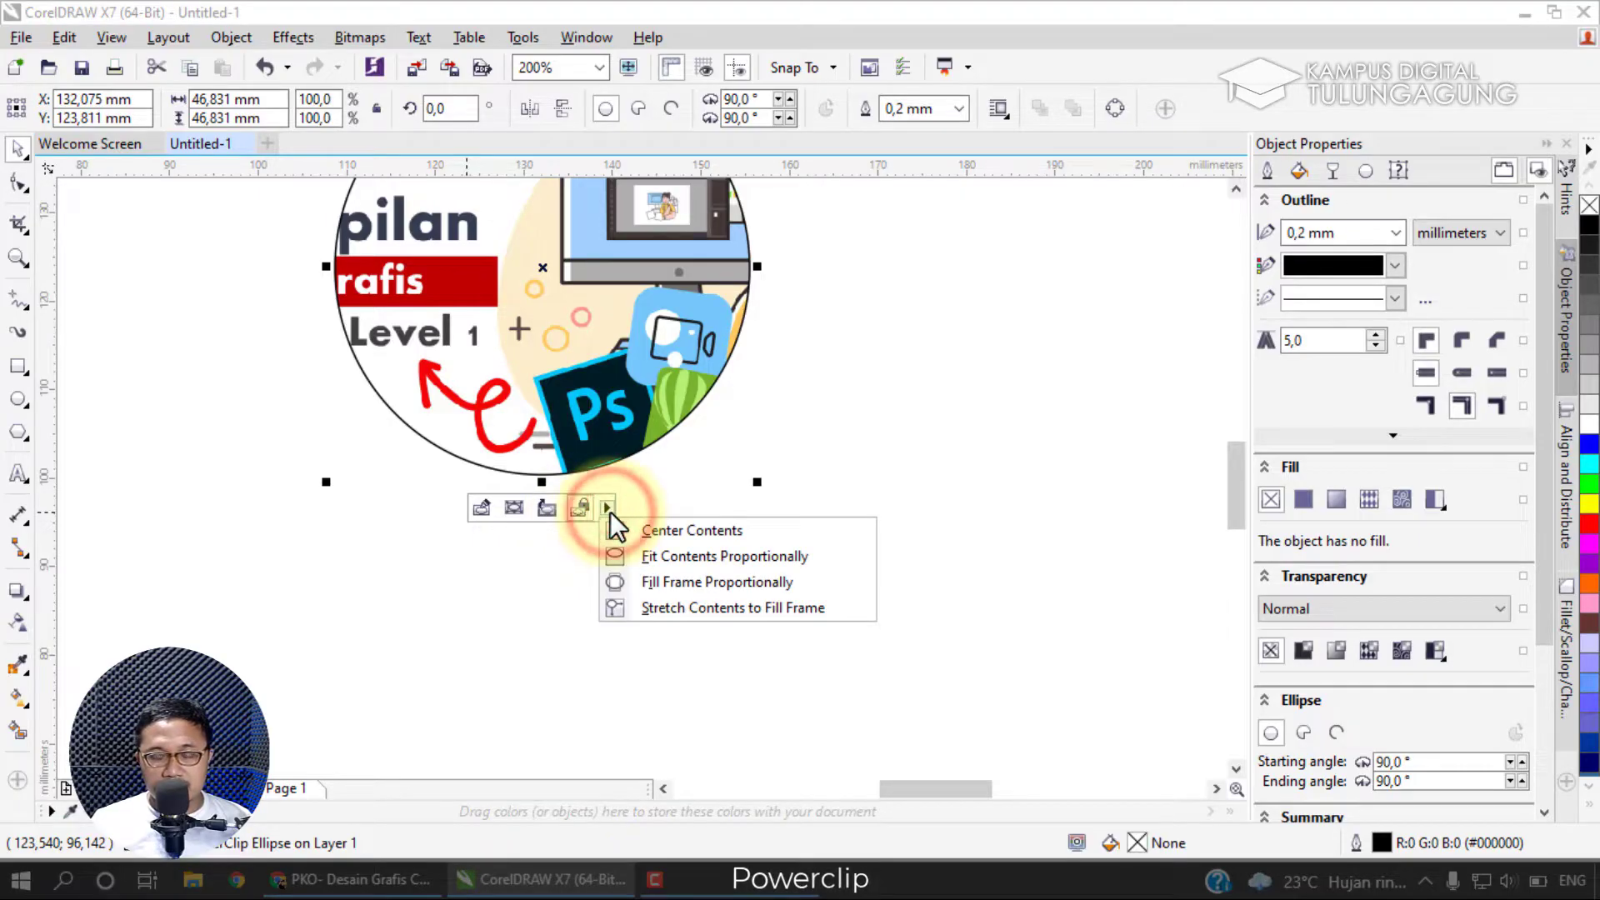
click(478, 507)
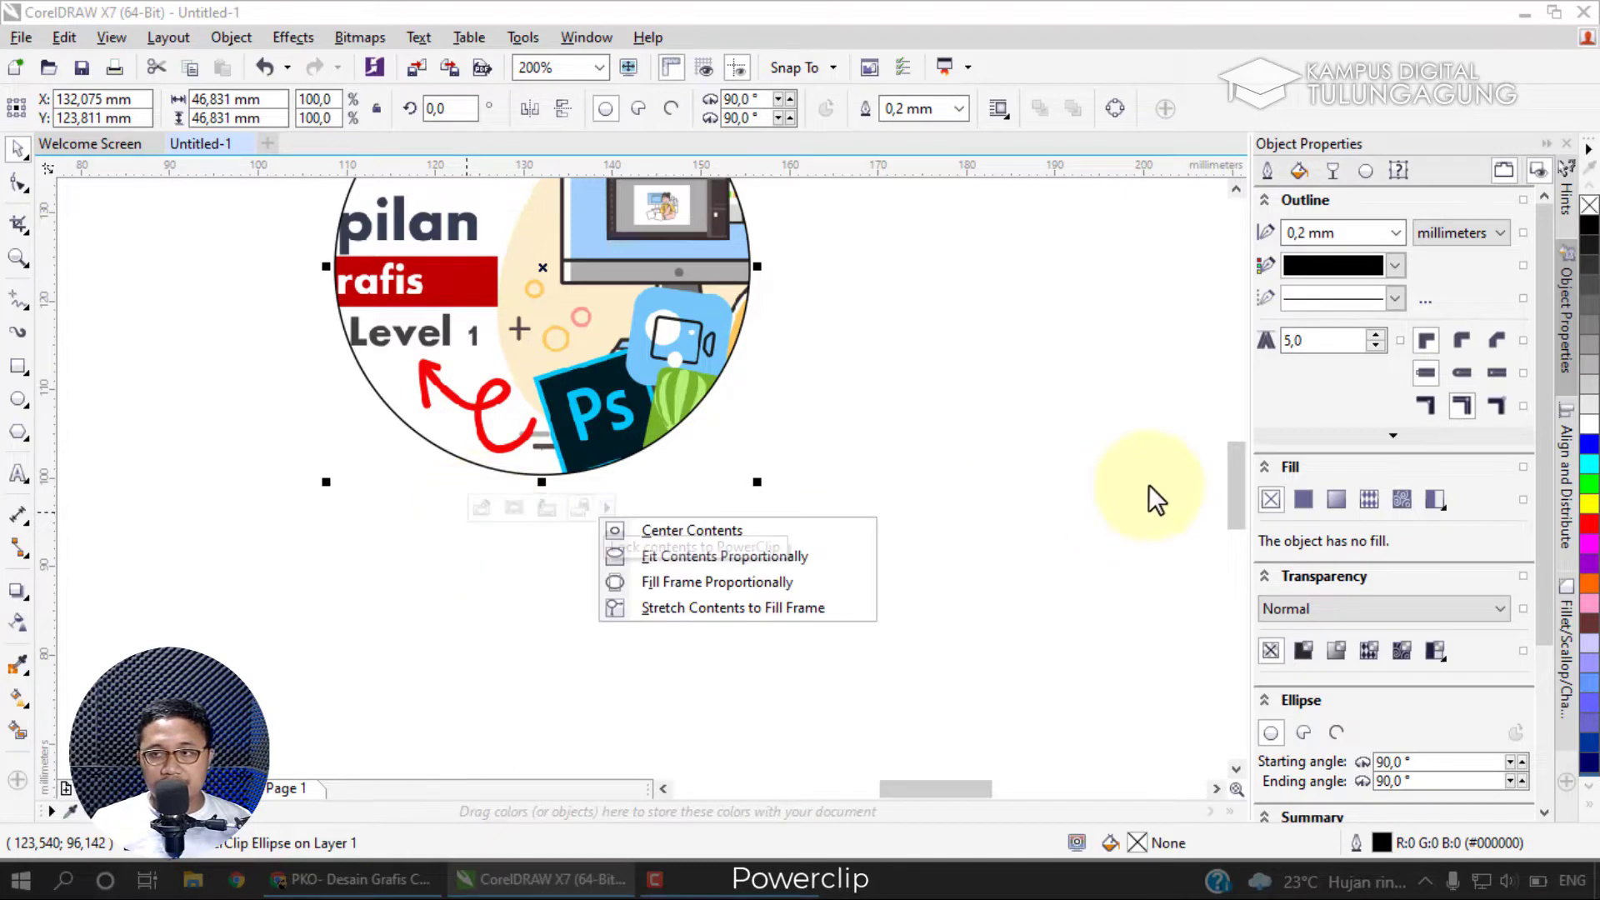
Lower the clipped circle to about Y 118 mm and edit its contents, shifting the image to about X 105, Y 119 mm to frame the cartoon man.
drag(1239, 460, 1241, 452)
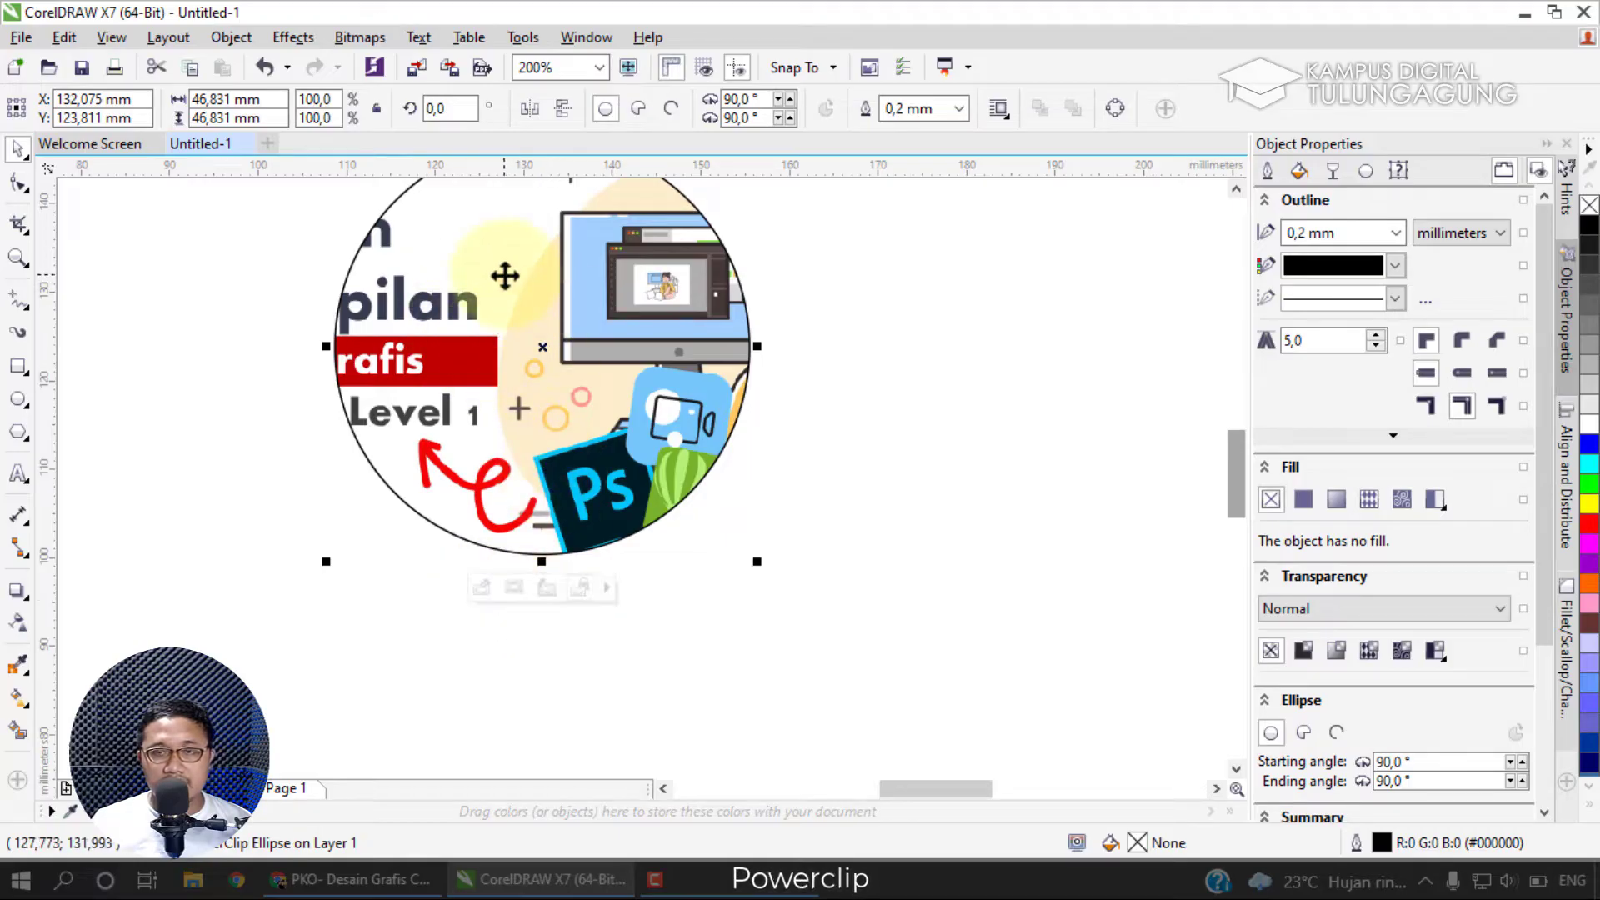
drag(505, 276, 505, 324)
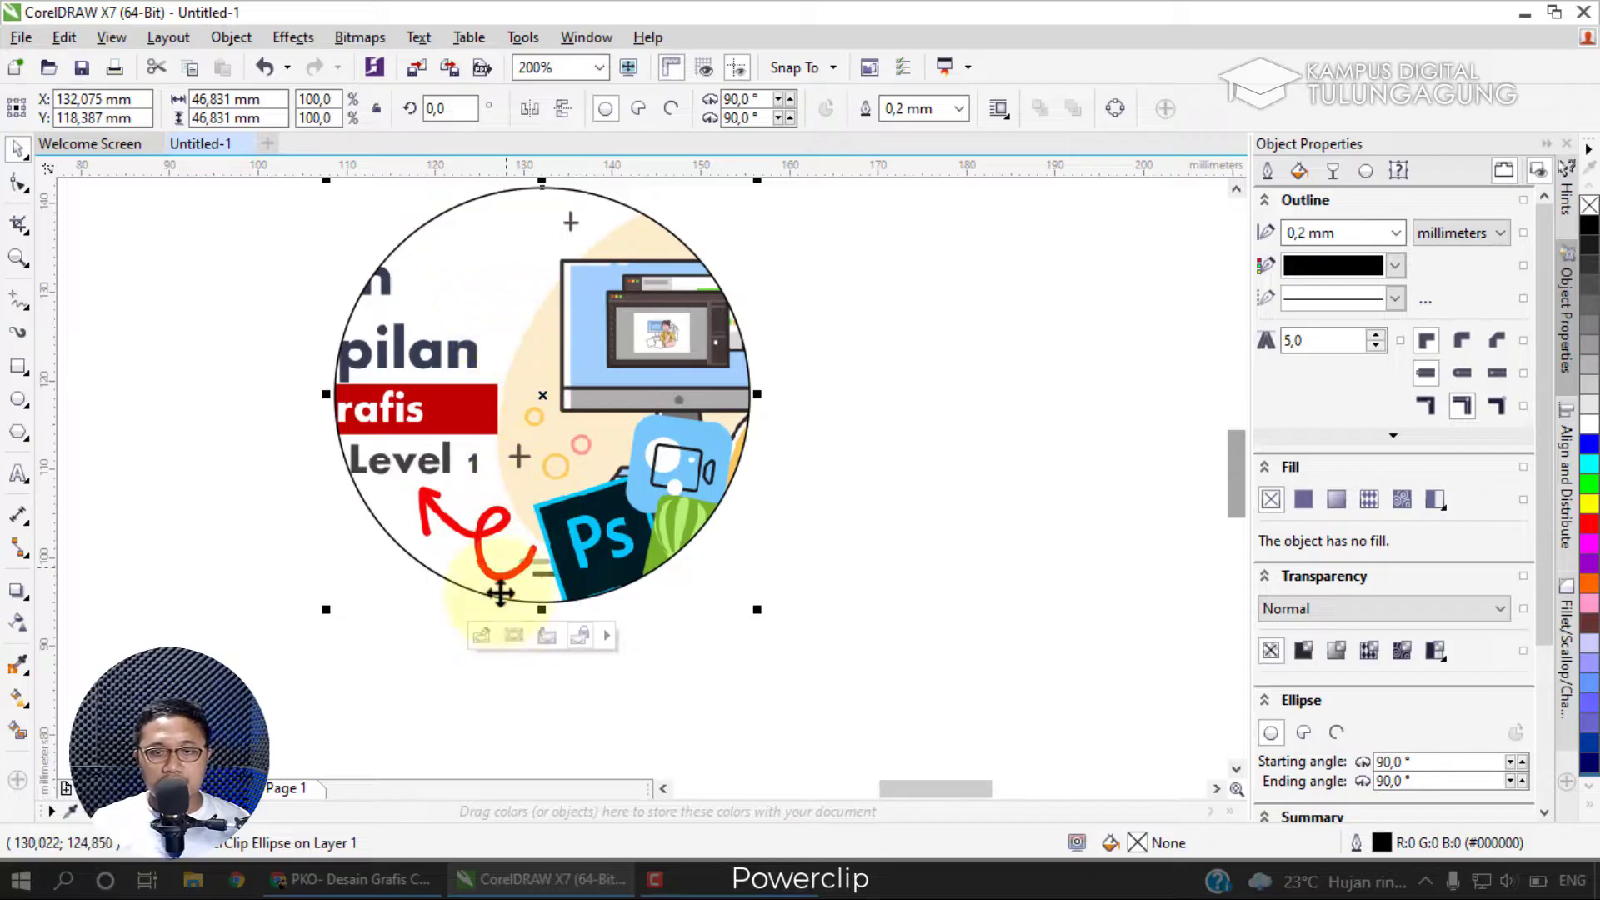
click(481, 638)
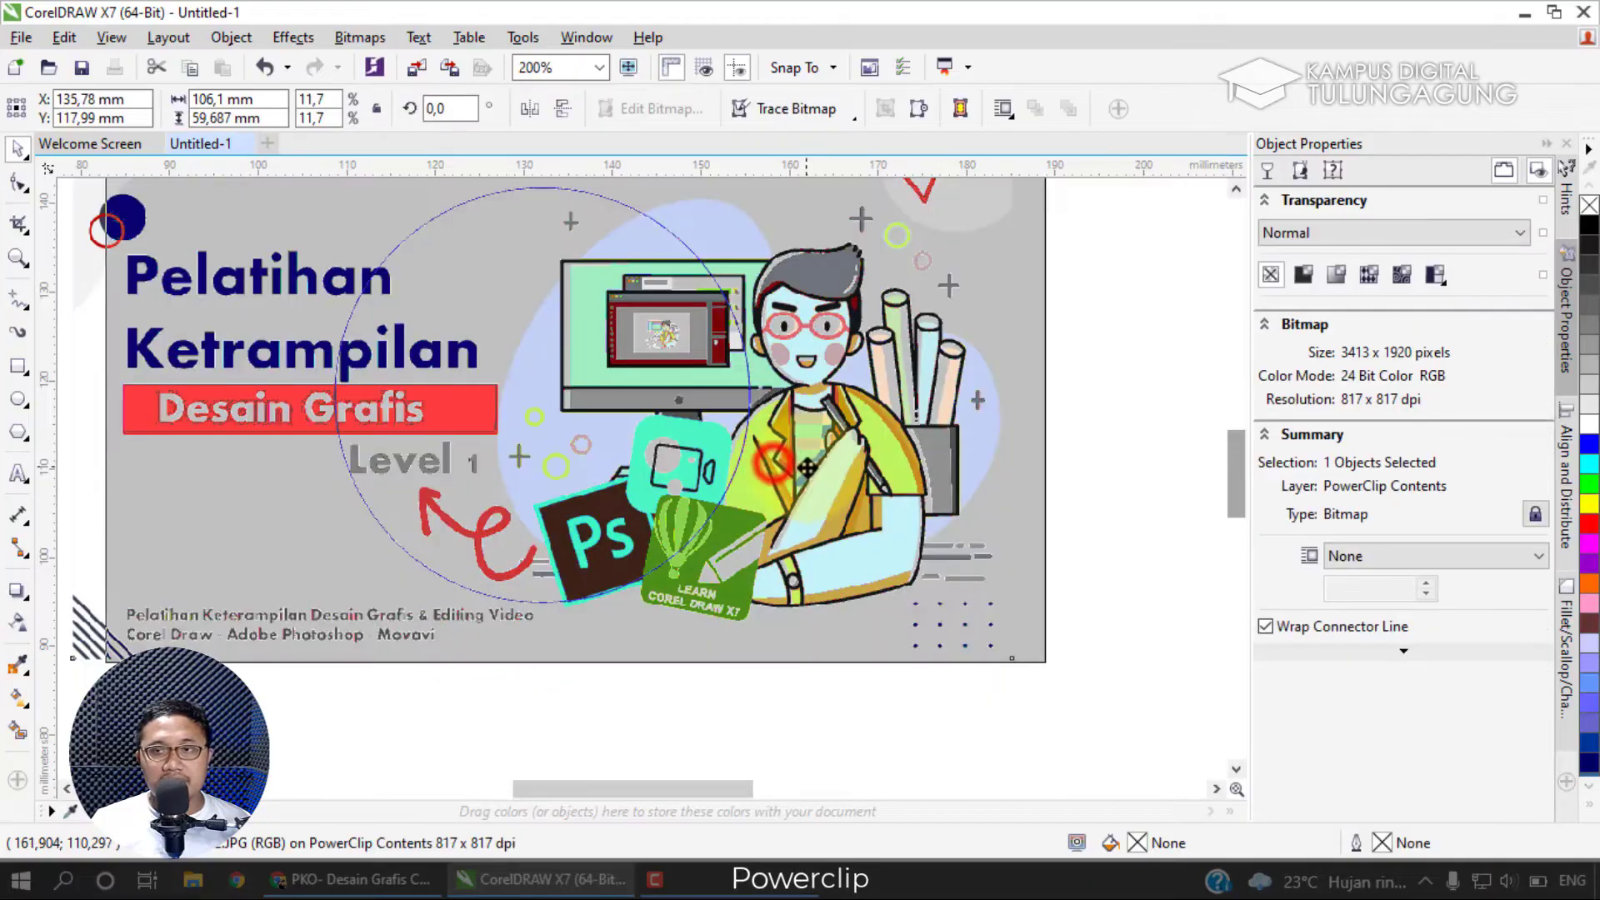
drag(807, 468, 749, 501)
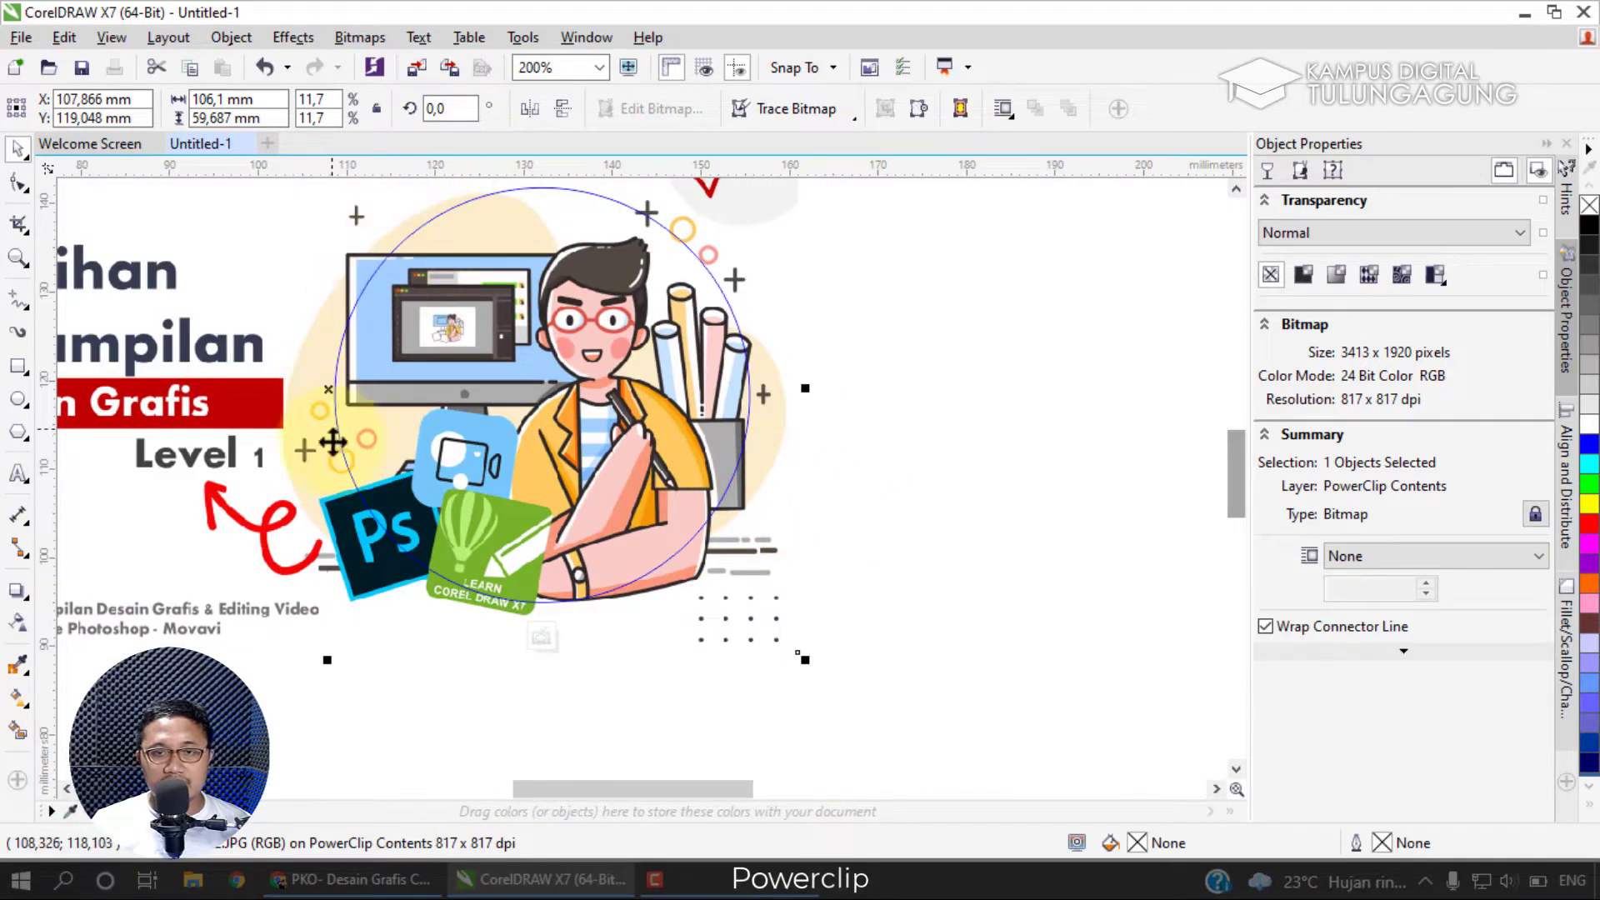
drag(563, 604, 631, 602)
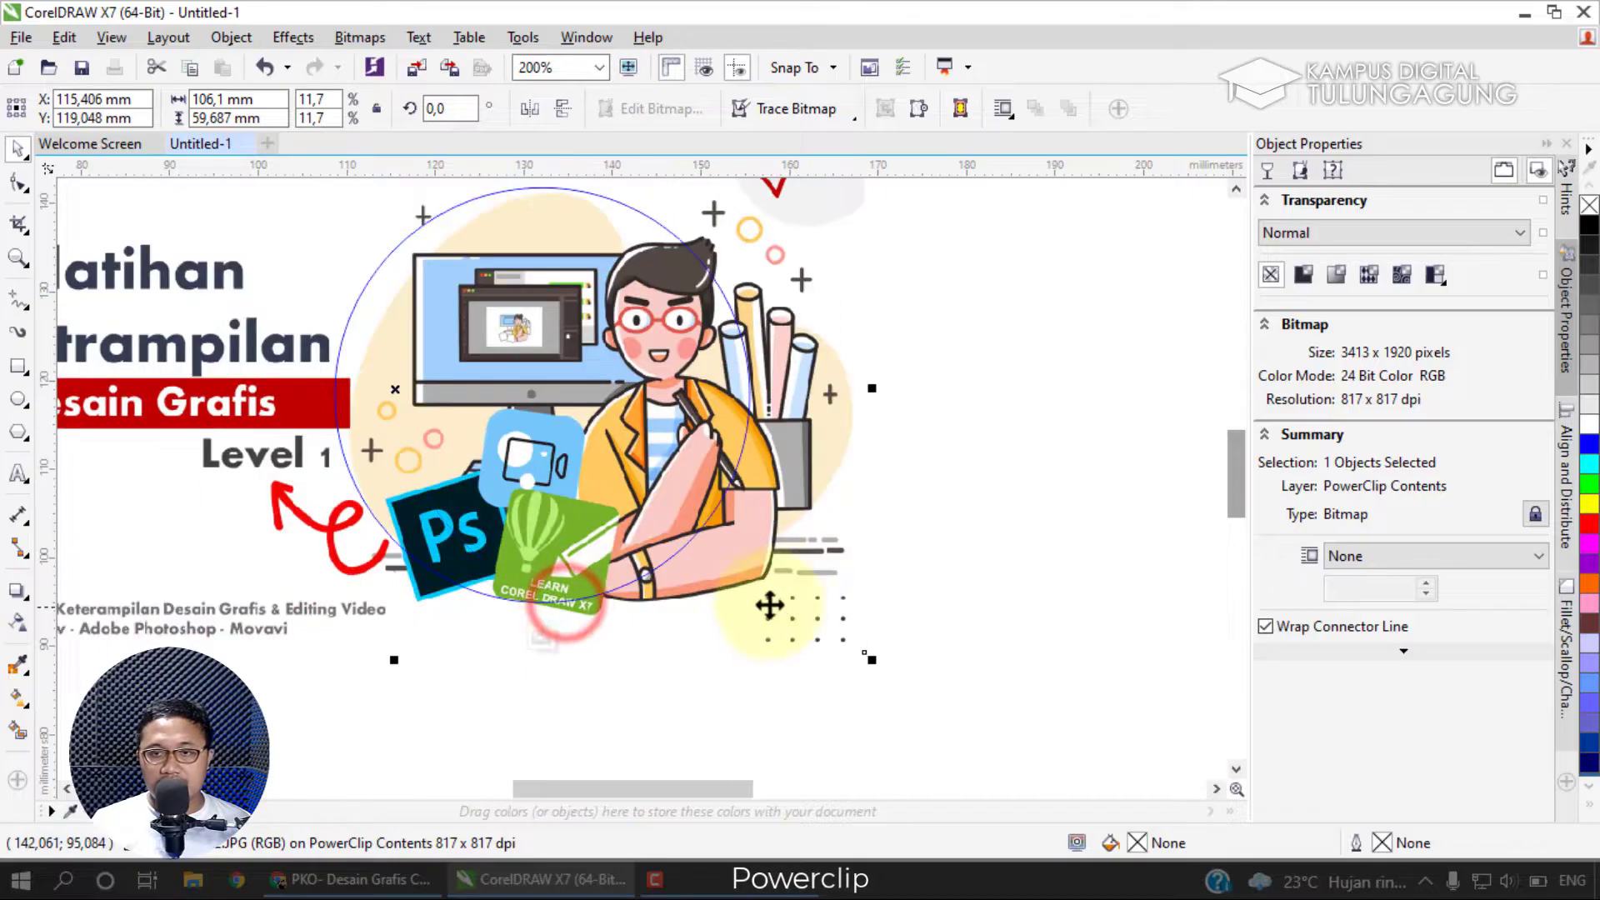
drag(788, 597, 731, 591)
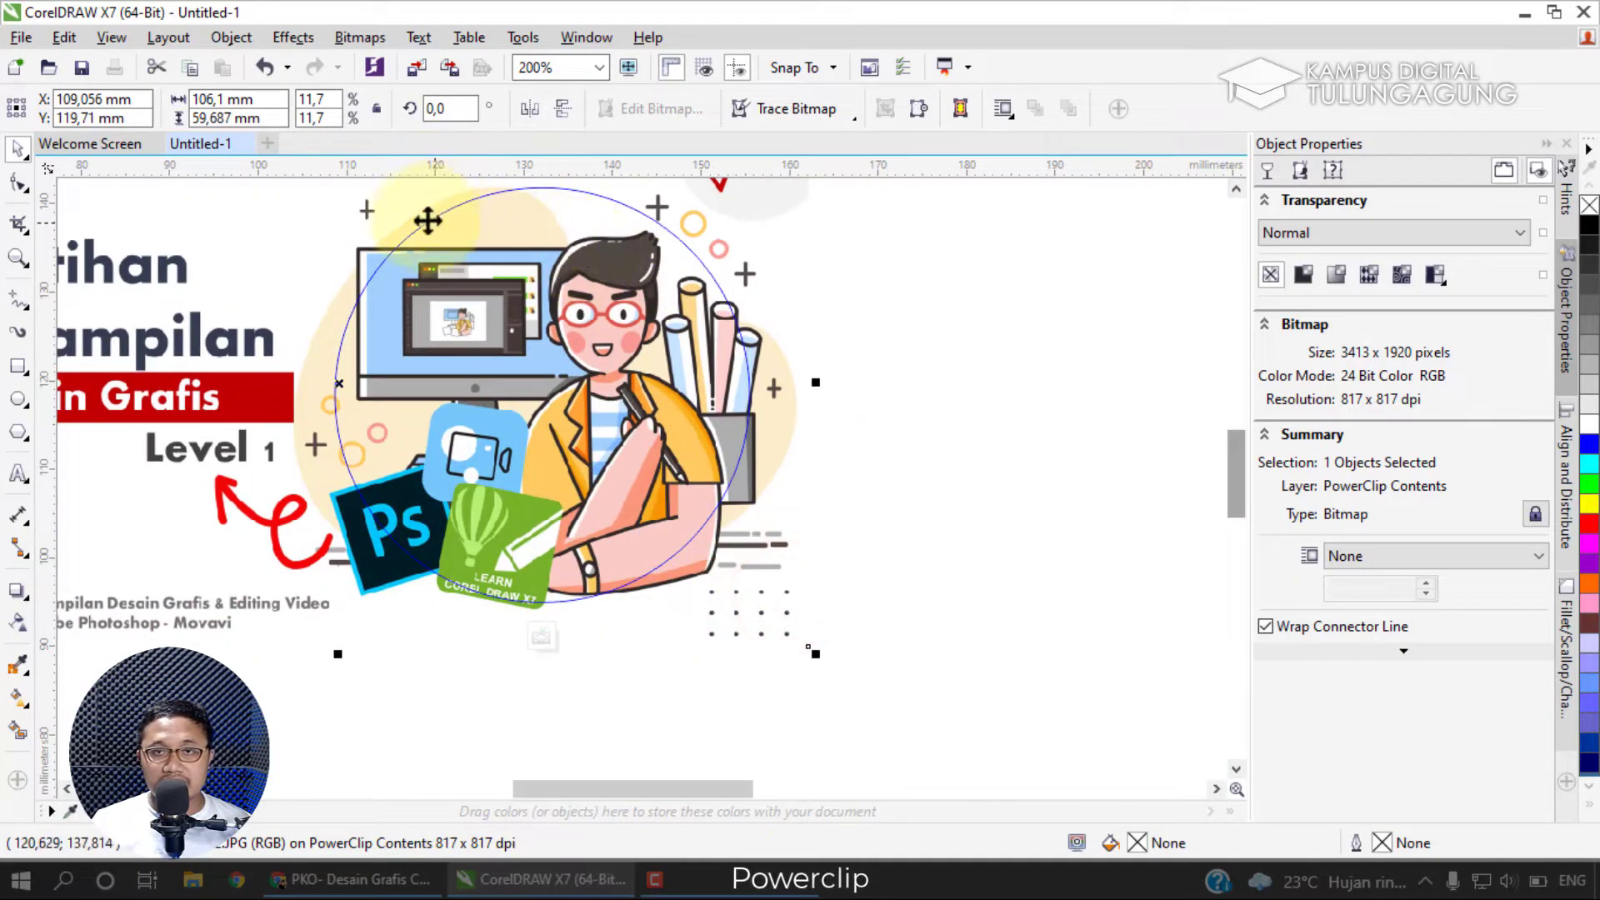
drag(579, 394, 566, 393)
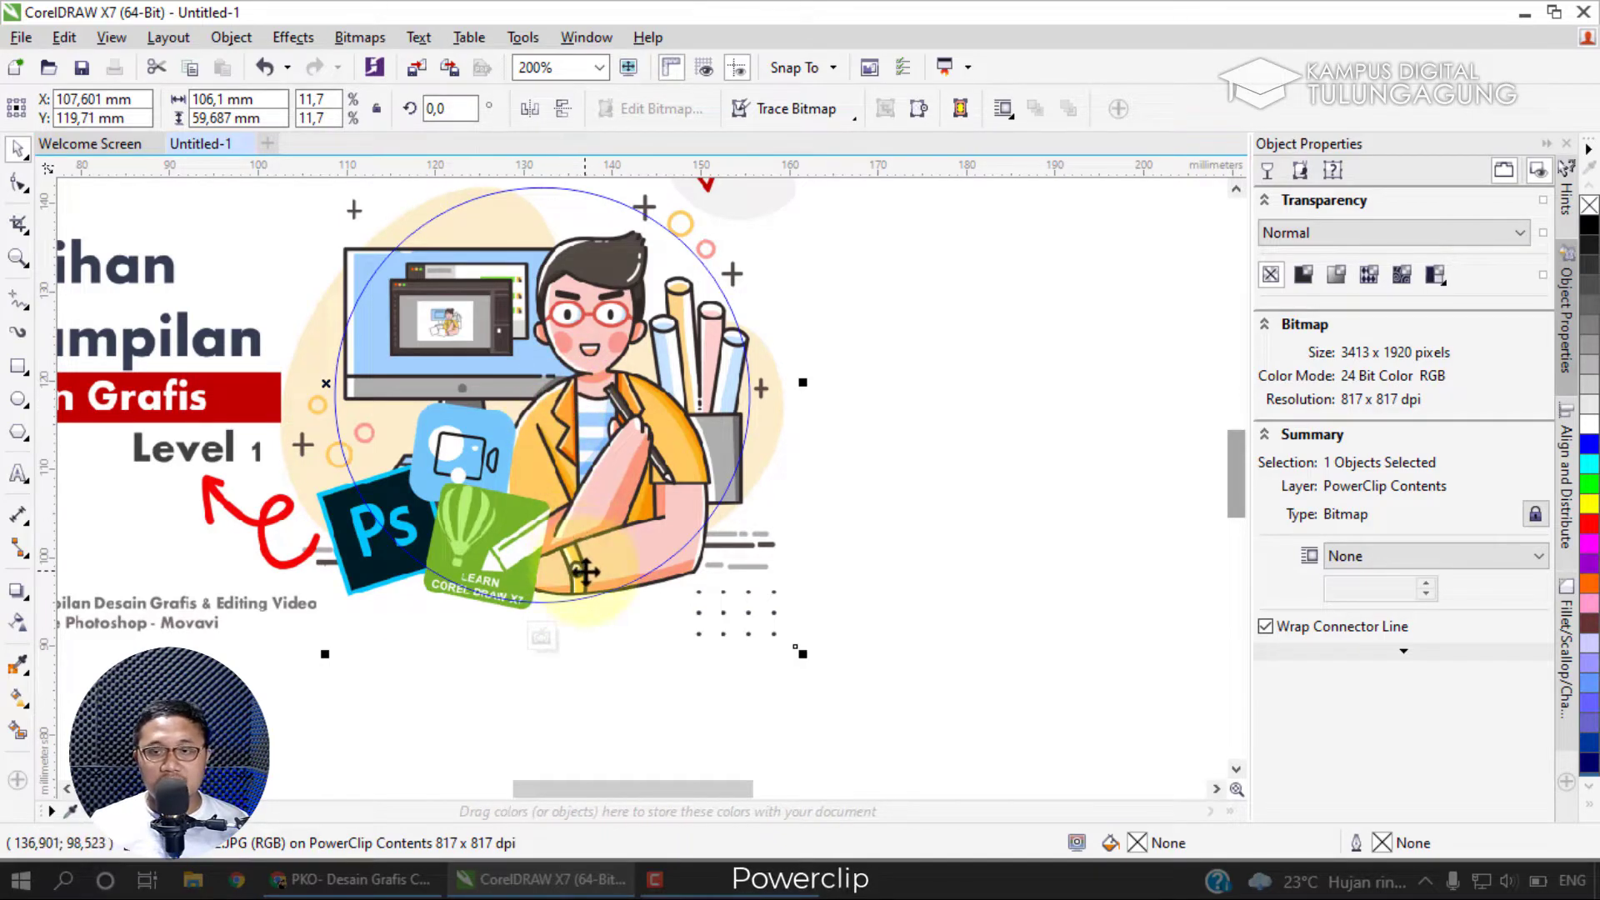
mouse_move(661, 628)
mouse_down()
mouse_move(679, 608)
mouse_move(655, 604)
mouse_up()
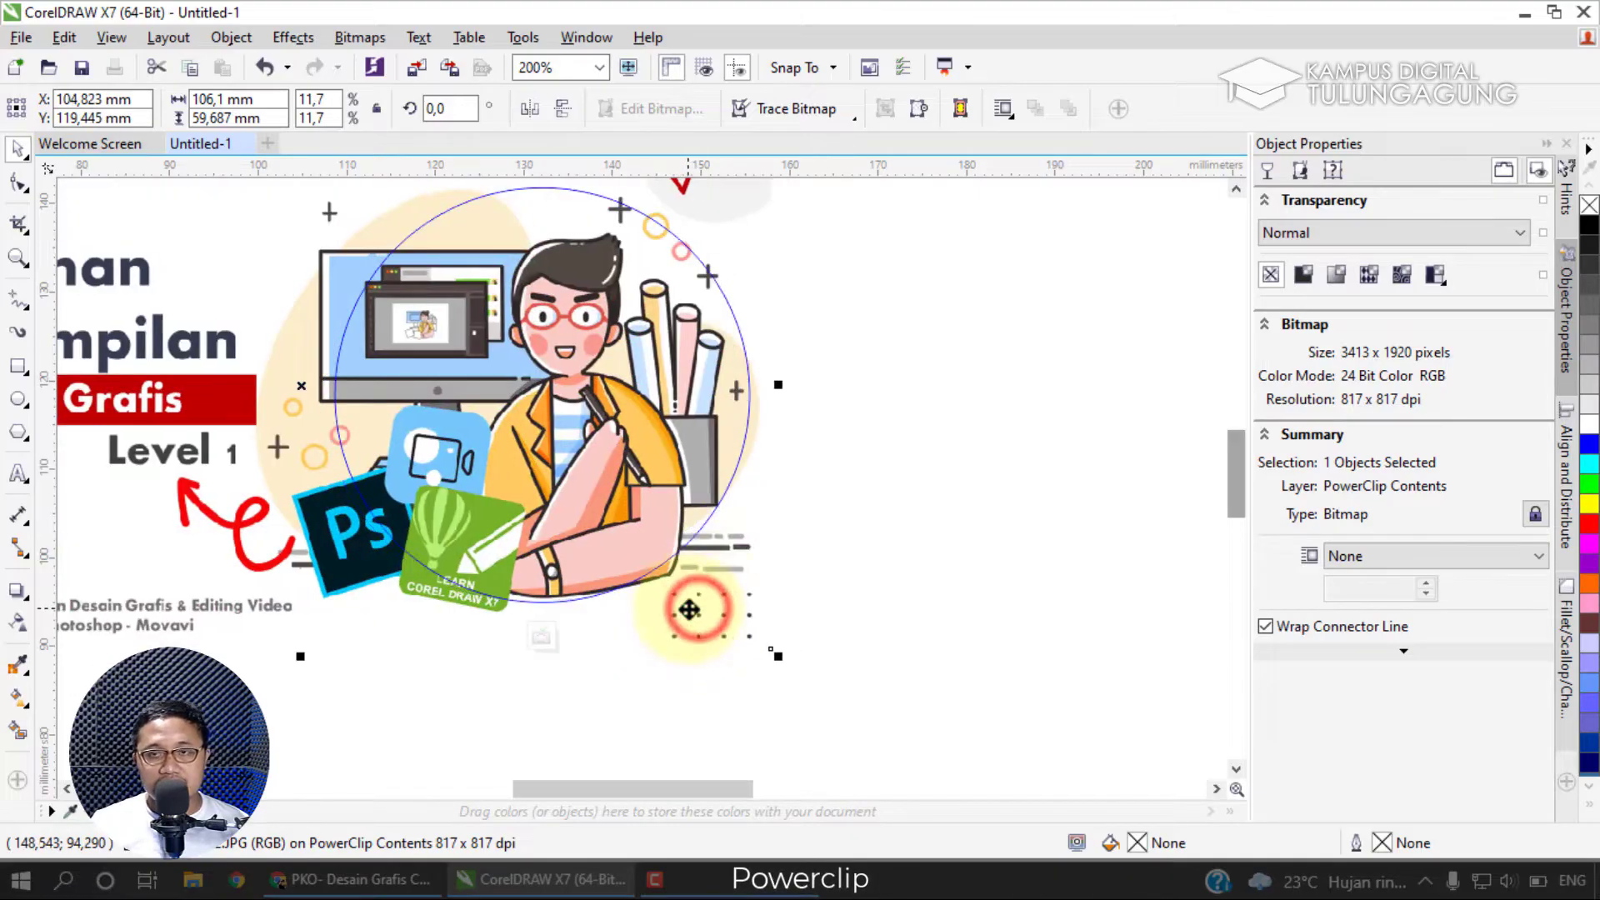
click(547, 639)
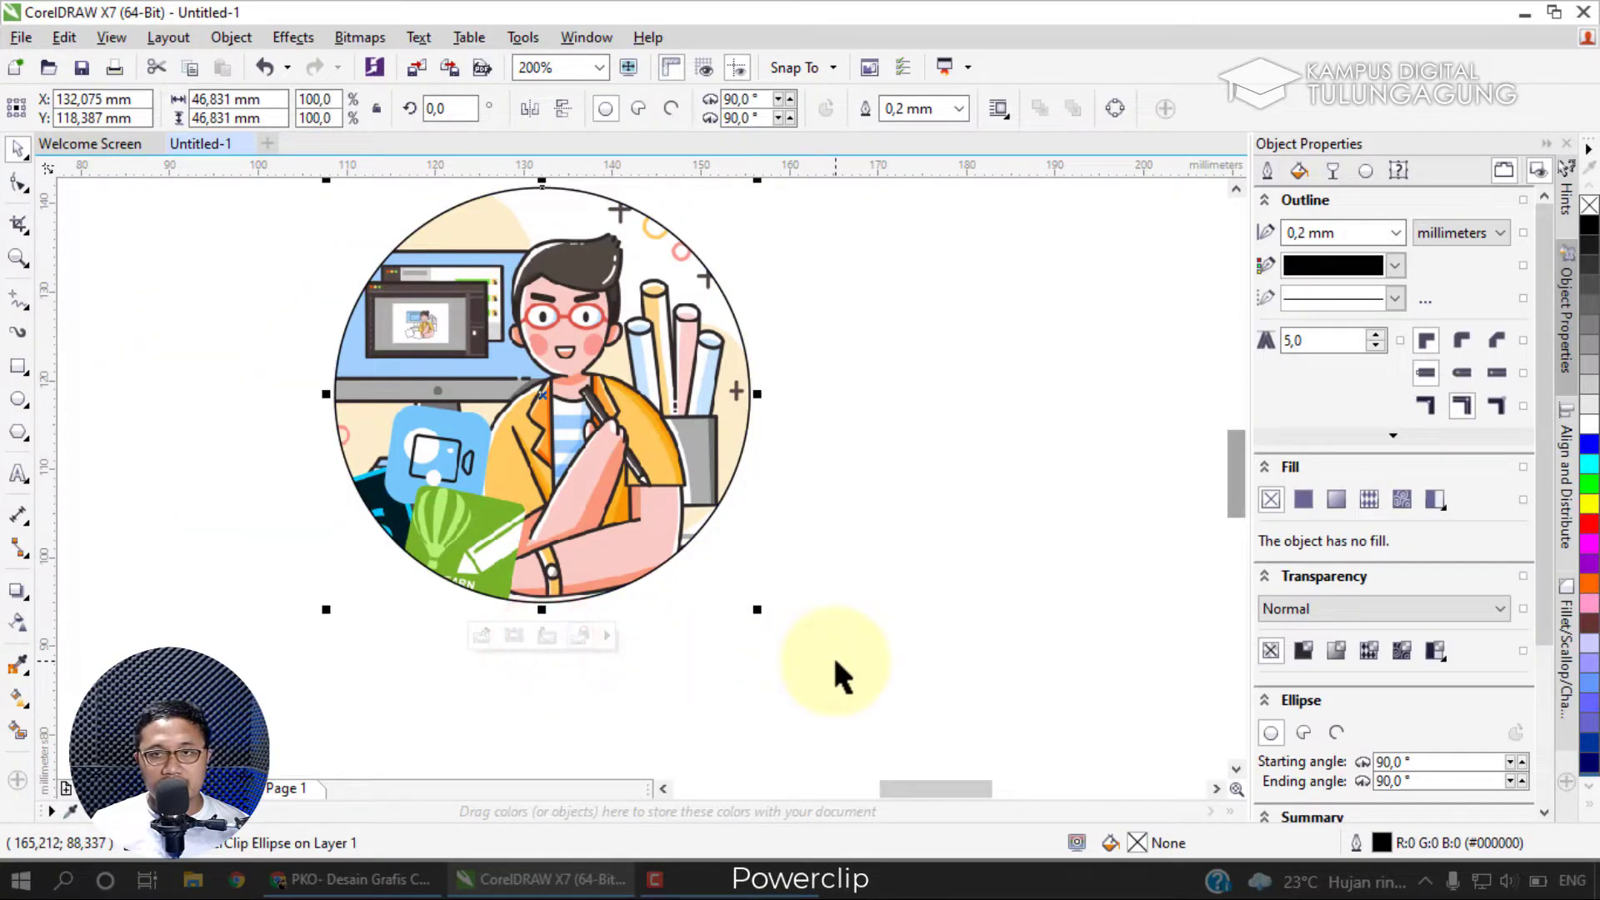
Move the clipped circle down to about X 133, Y 115 mm and look over its available PowerClip commands.
mouse_move(711, 415)
mouse_down()
mouse_move(750, 555)
mouse_move(707, 435)
mouse_up()
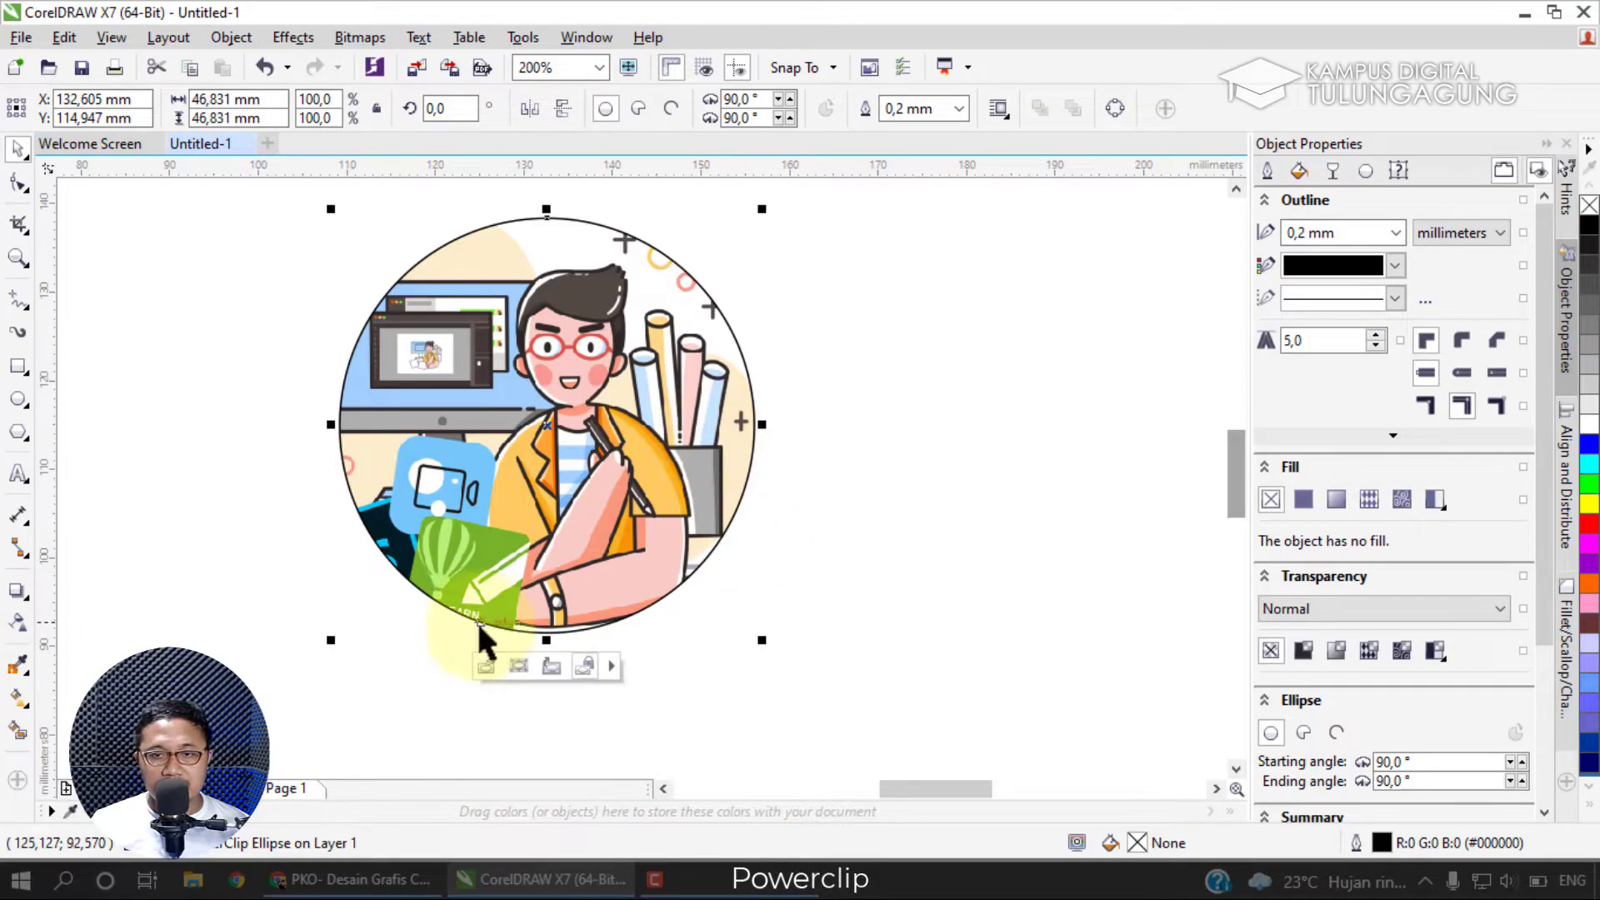
right_click(664, 419)
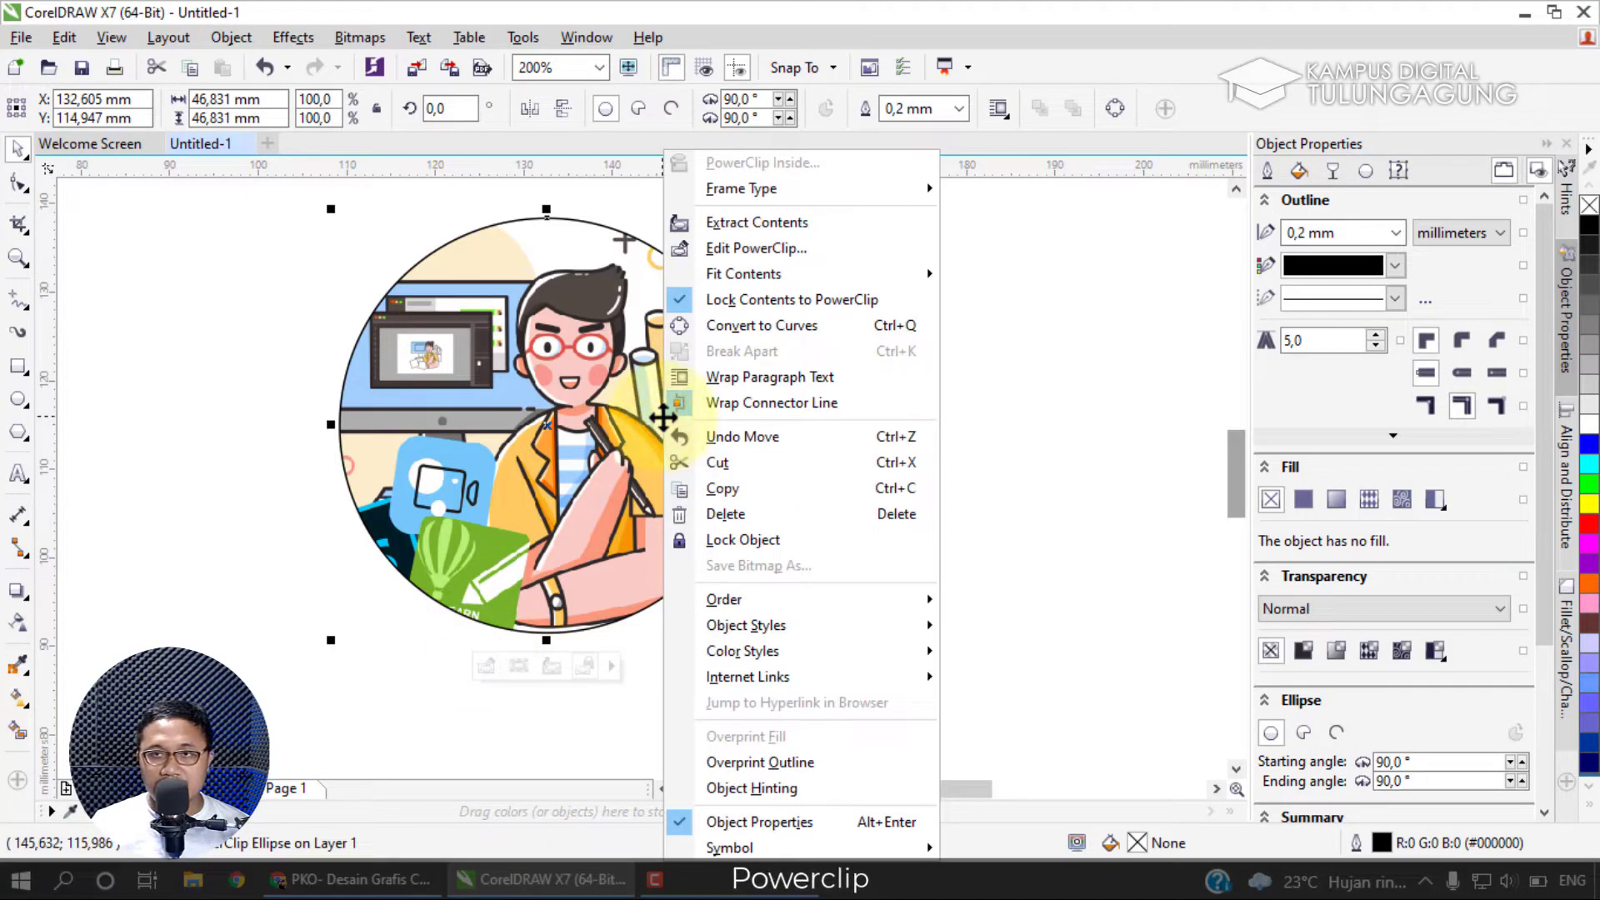
click(1038, 408)
right_click(650, 317)
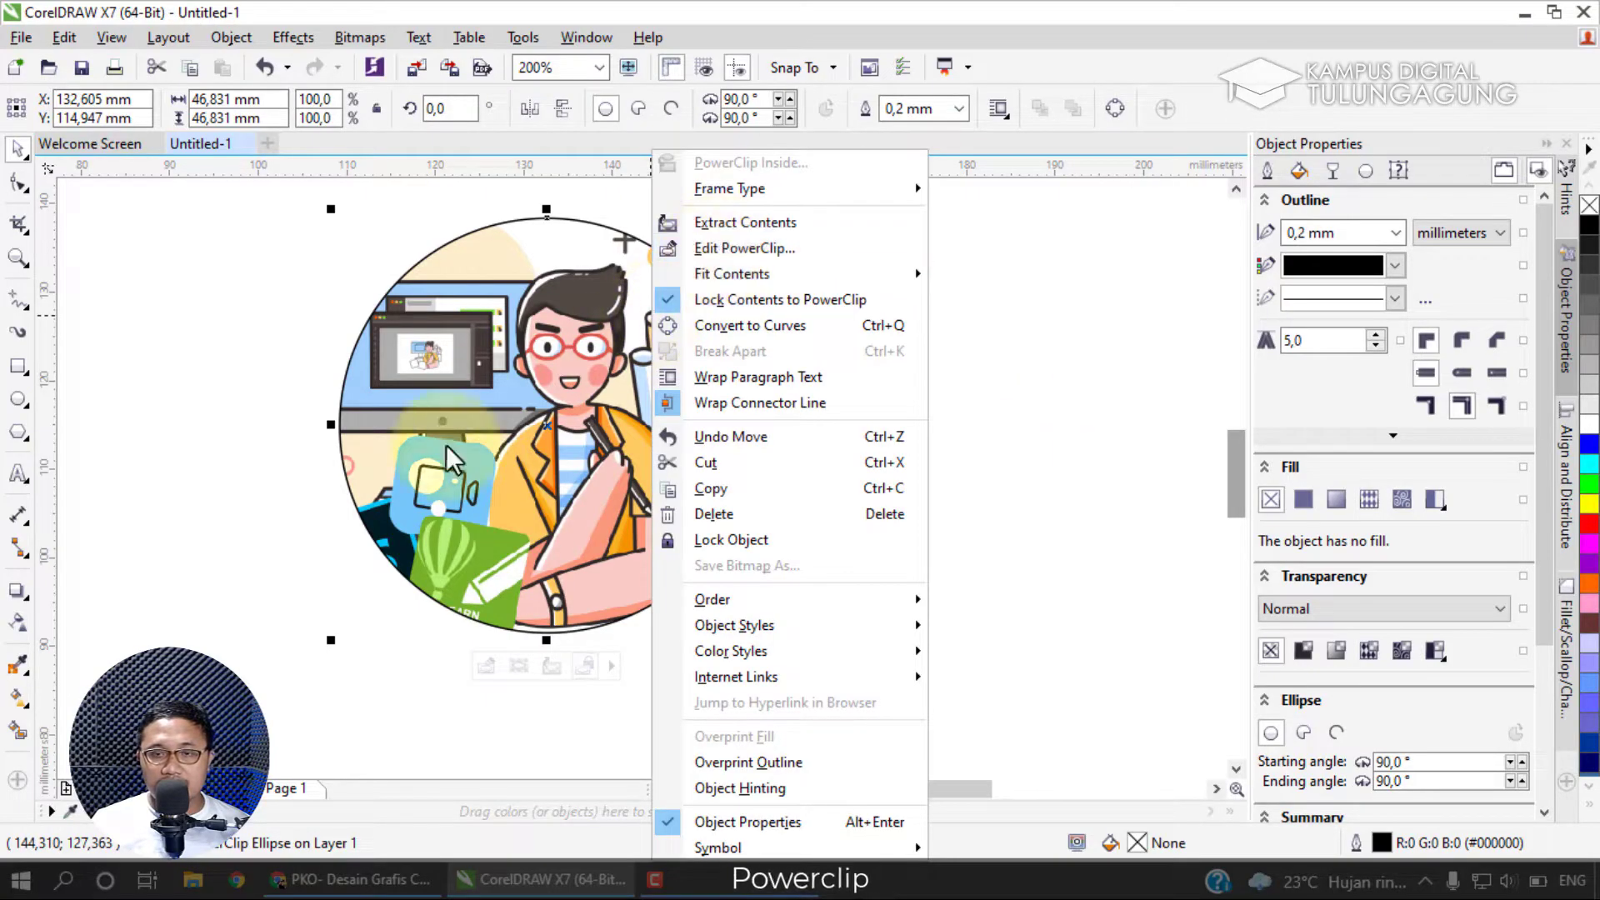
click(172, 463)
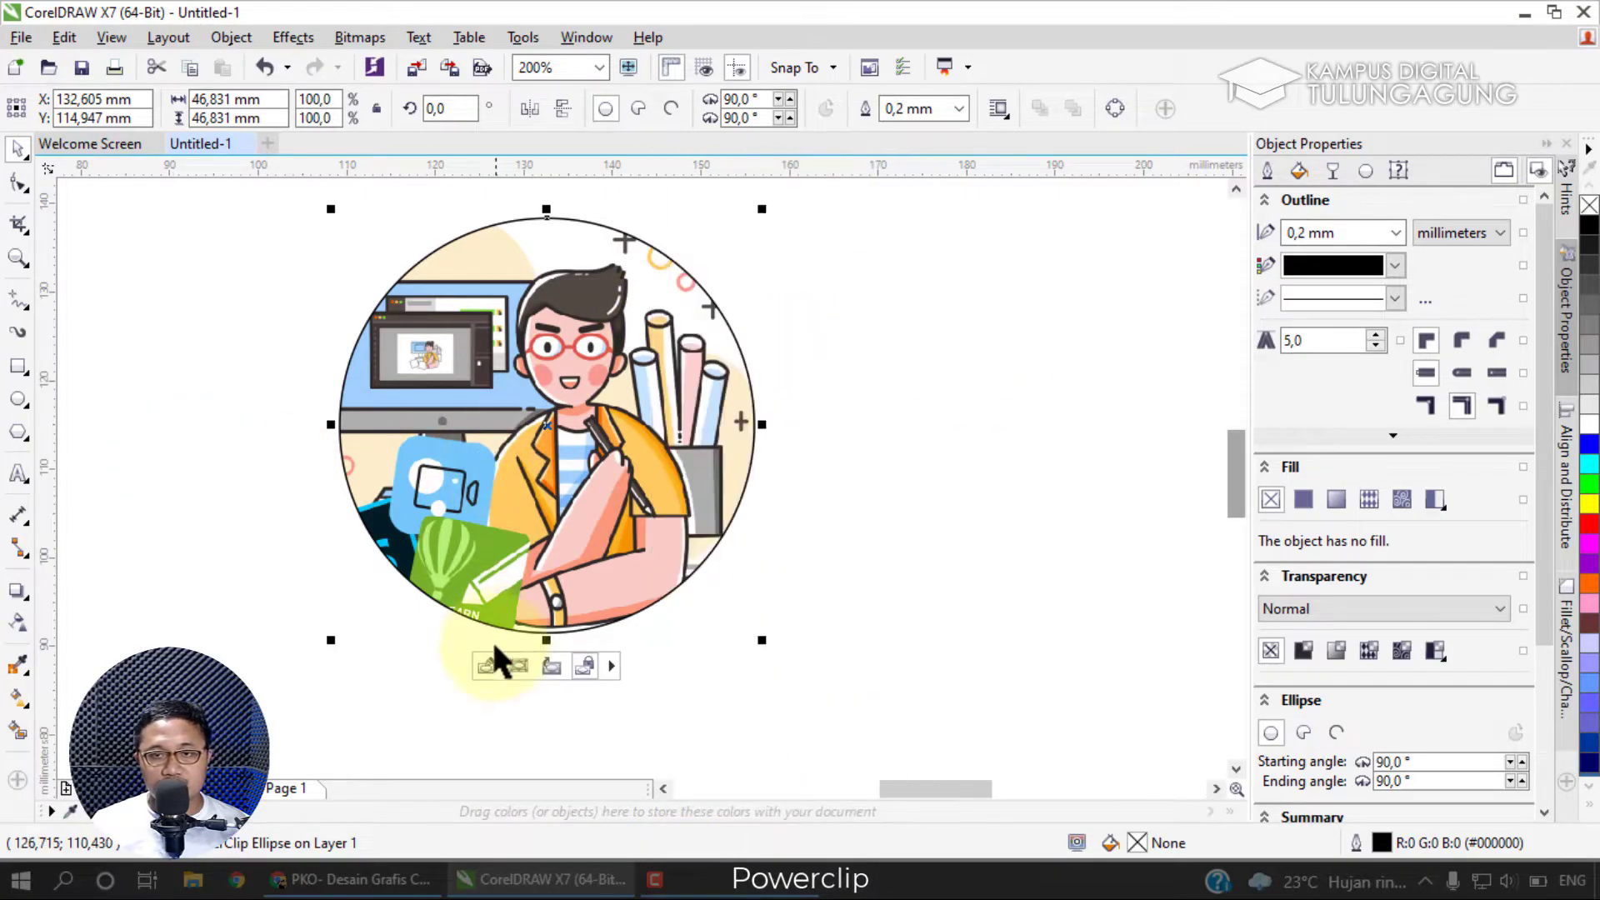
Edit the PowerClip again, shift the image inside the circle to about X 103, Y 118 mm, and finish editing.
click(232, 36)
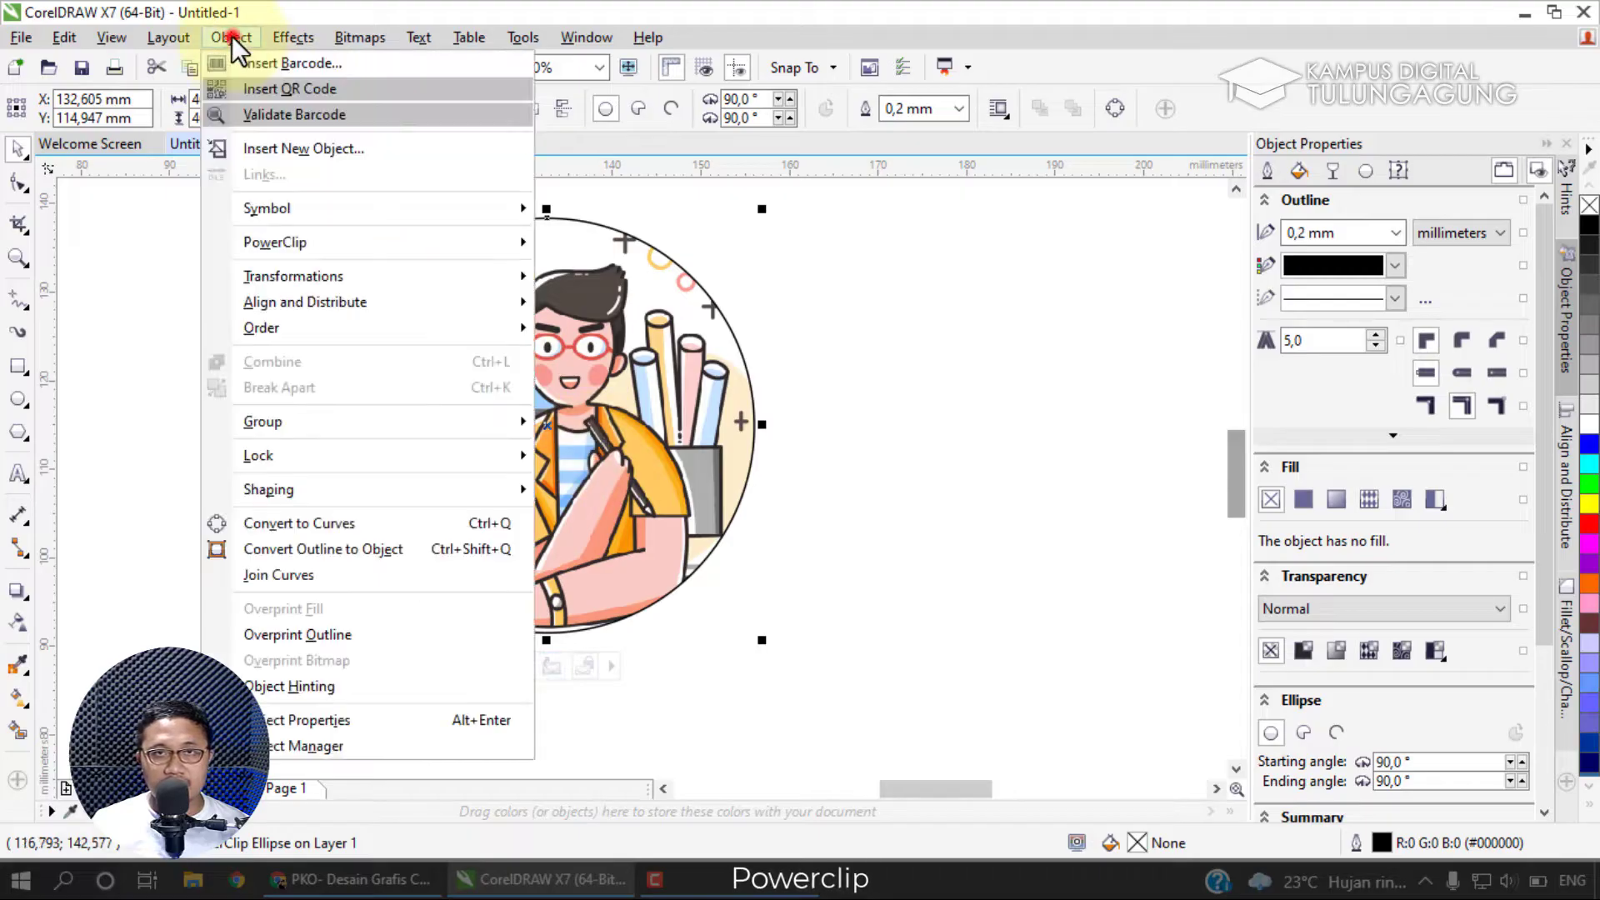
mouse_move(448, 243)
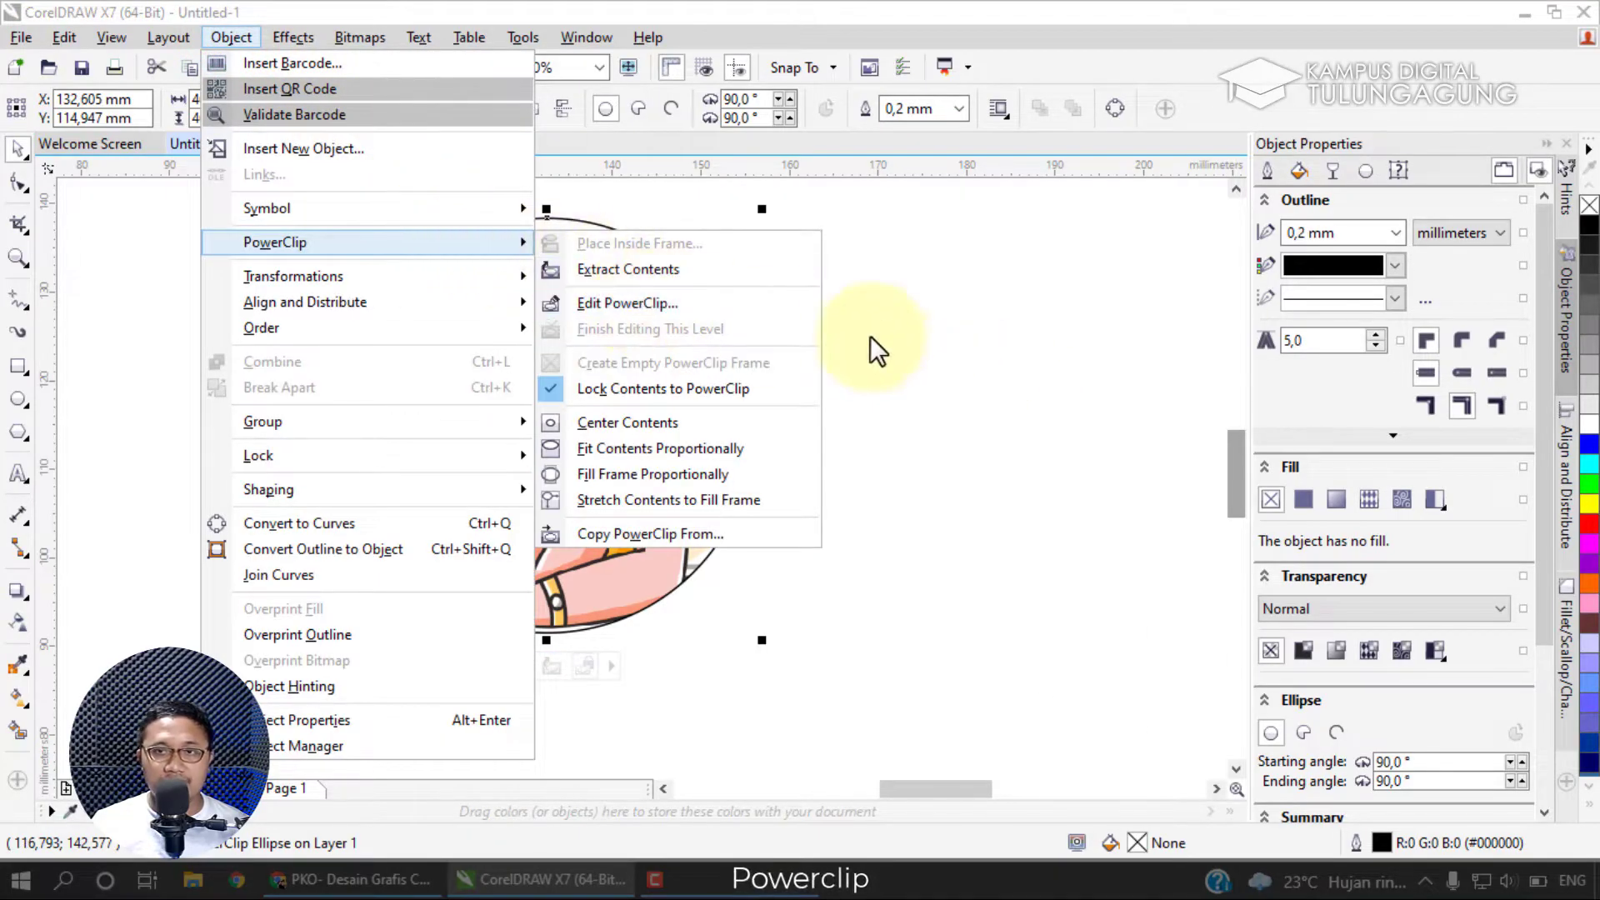
click(766, 301)
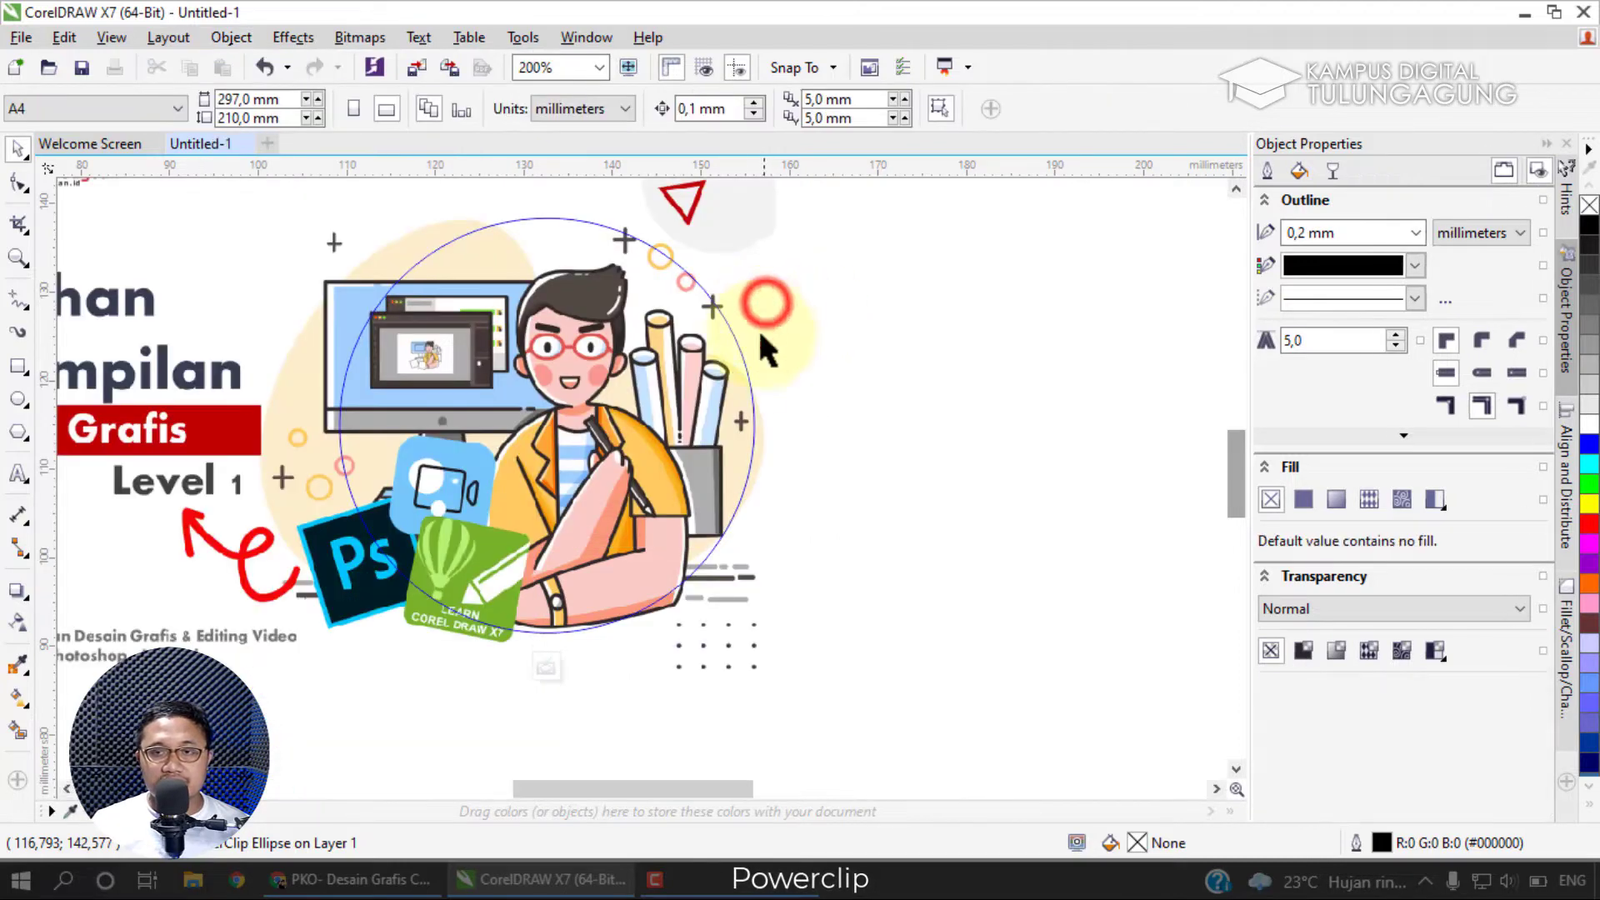
click(640, 417)
drag(641, 417, 595, 427)
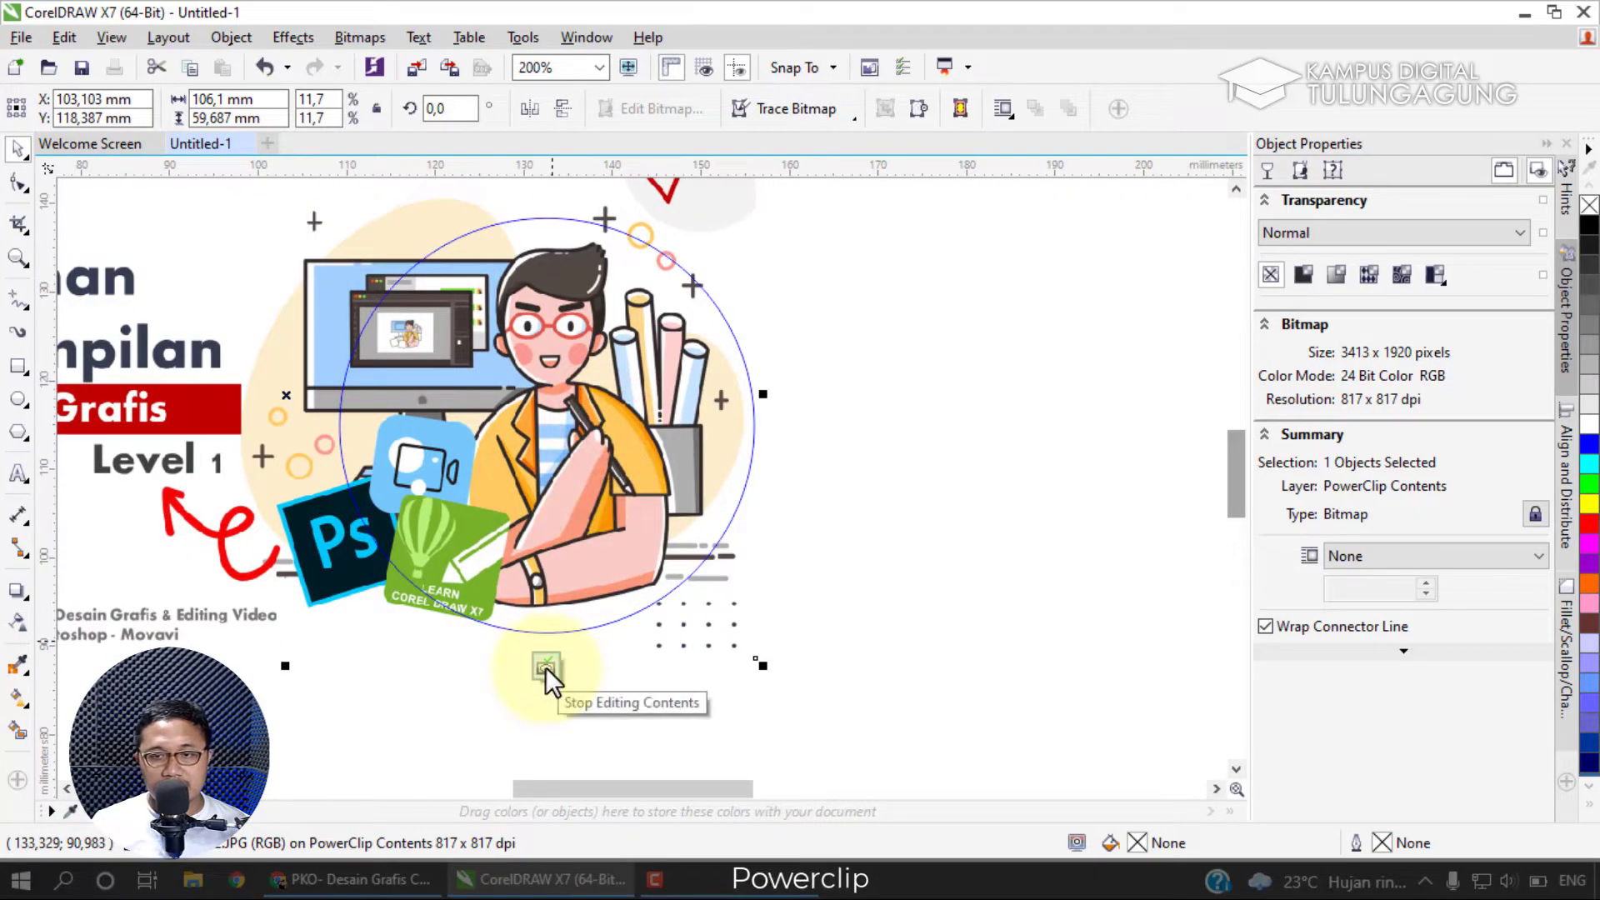
click(545, 666)
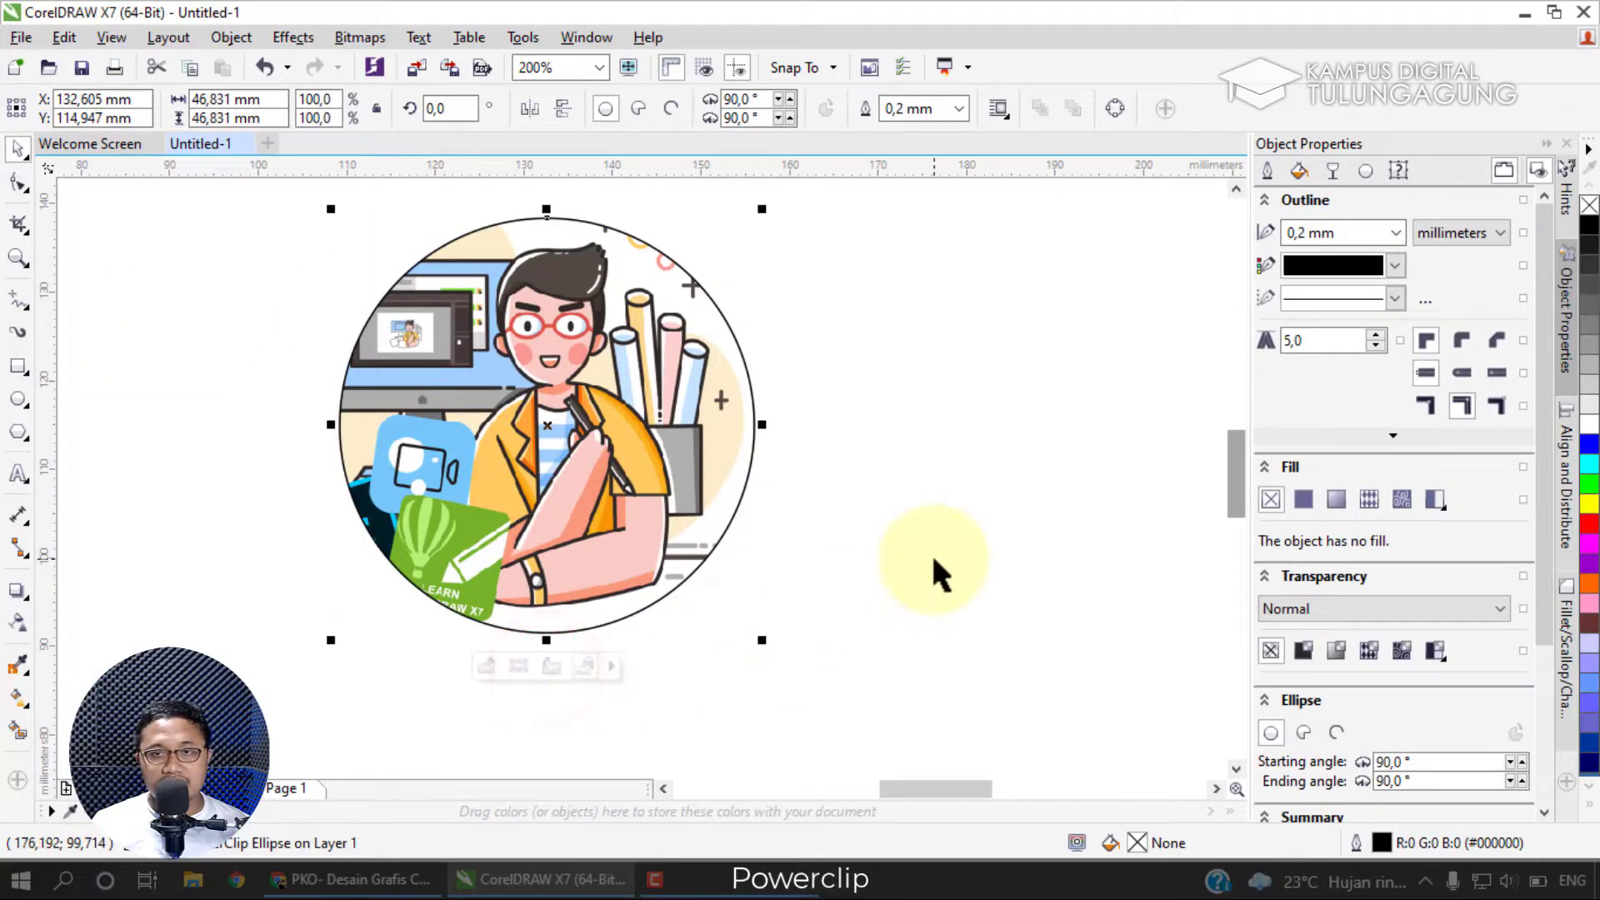
Nudge the clipped circle to about X 132, Y 113 mm and resize its selected contents to about 103.7 × 58.3 mm.
mouse_move(619, 471)
mouse_down()
mouse_move(688, 473)
mouse_move(627, 487)
mouse_up()
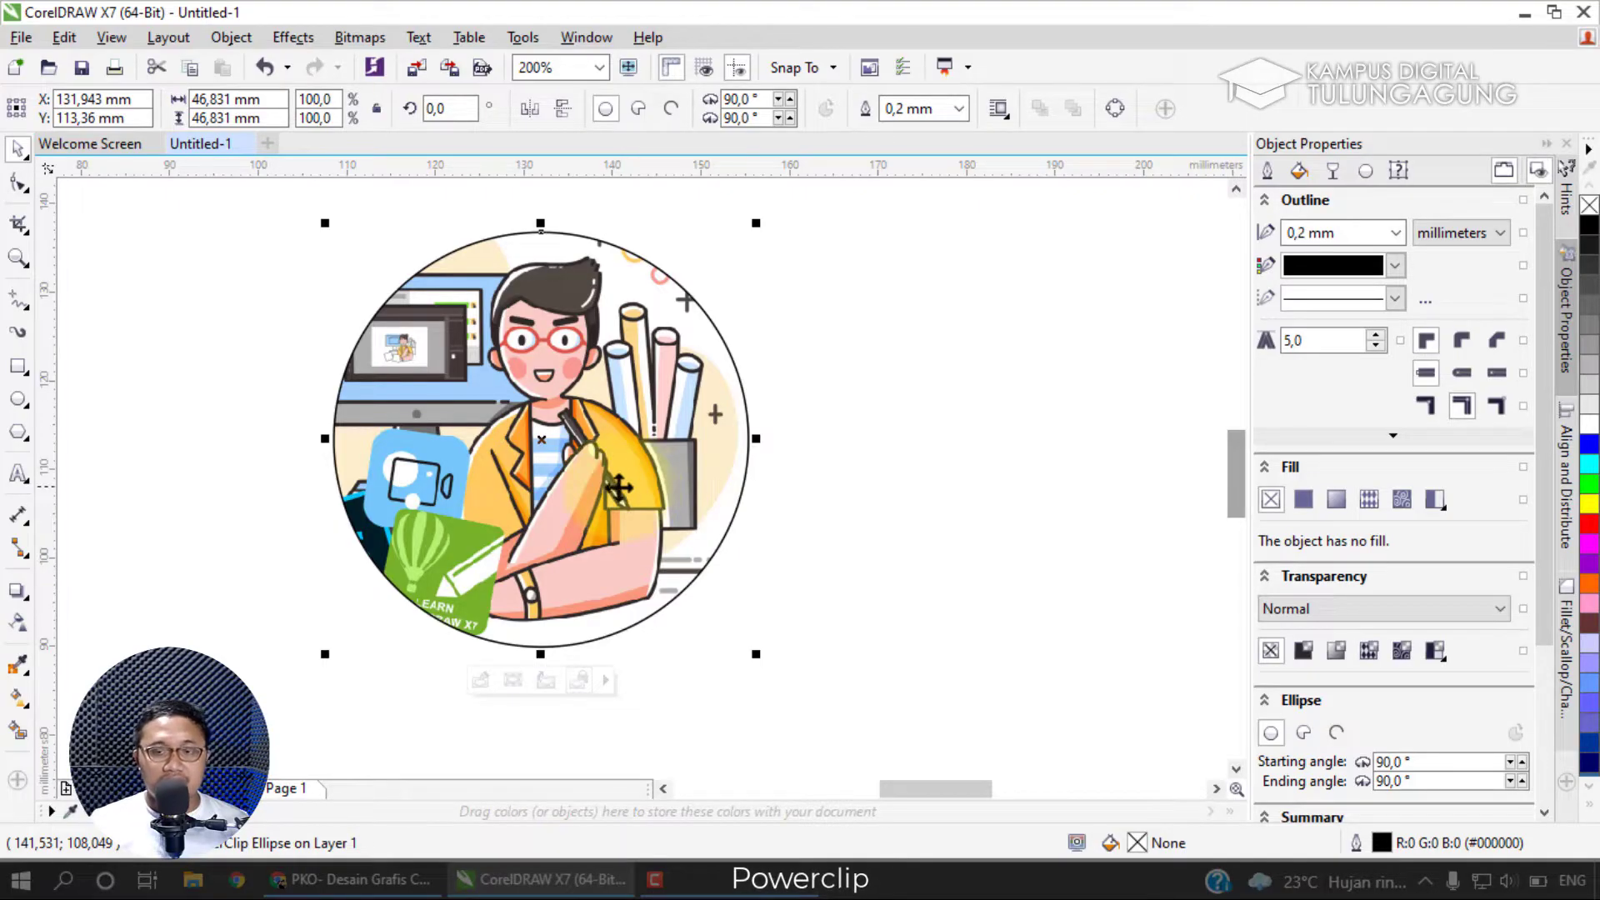
click(512, 684)
drag(756, 681, 778, 686)
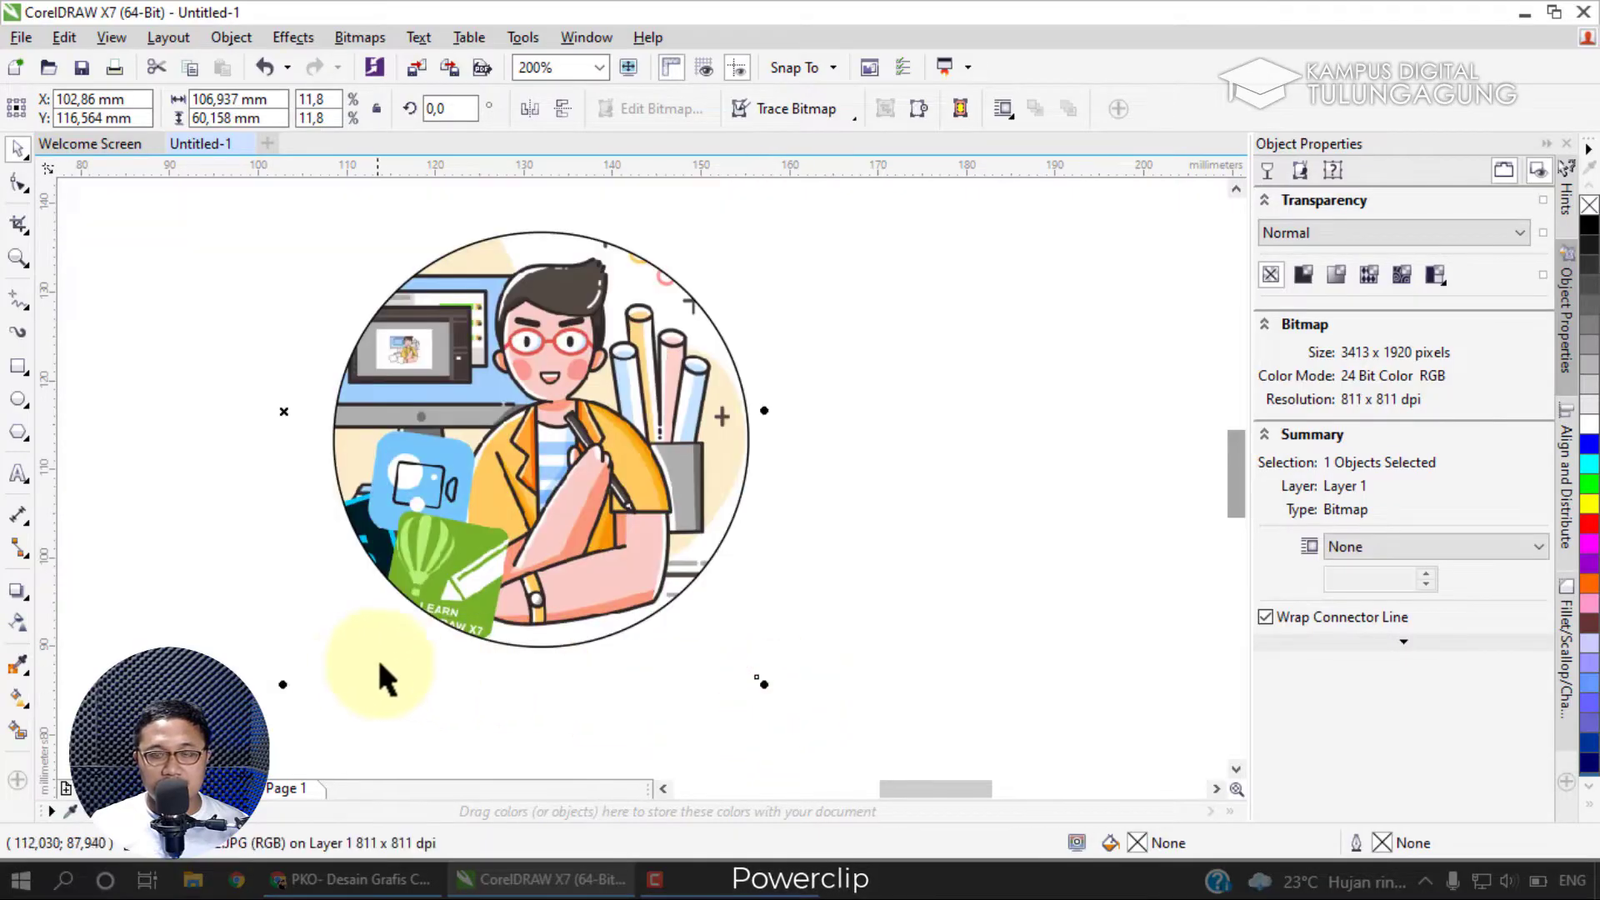
scroll(385, 658, down, 2)
drag(89, 393, 103, 403)
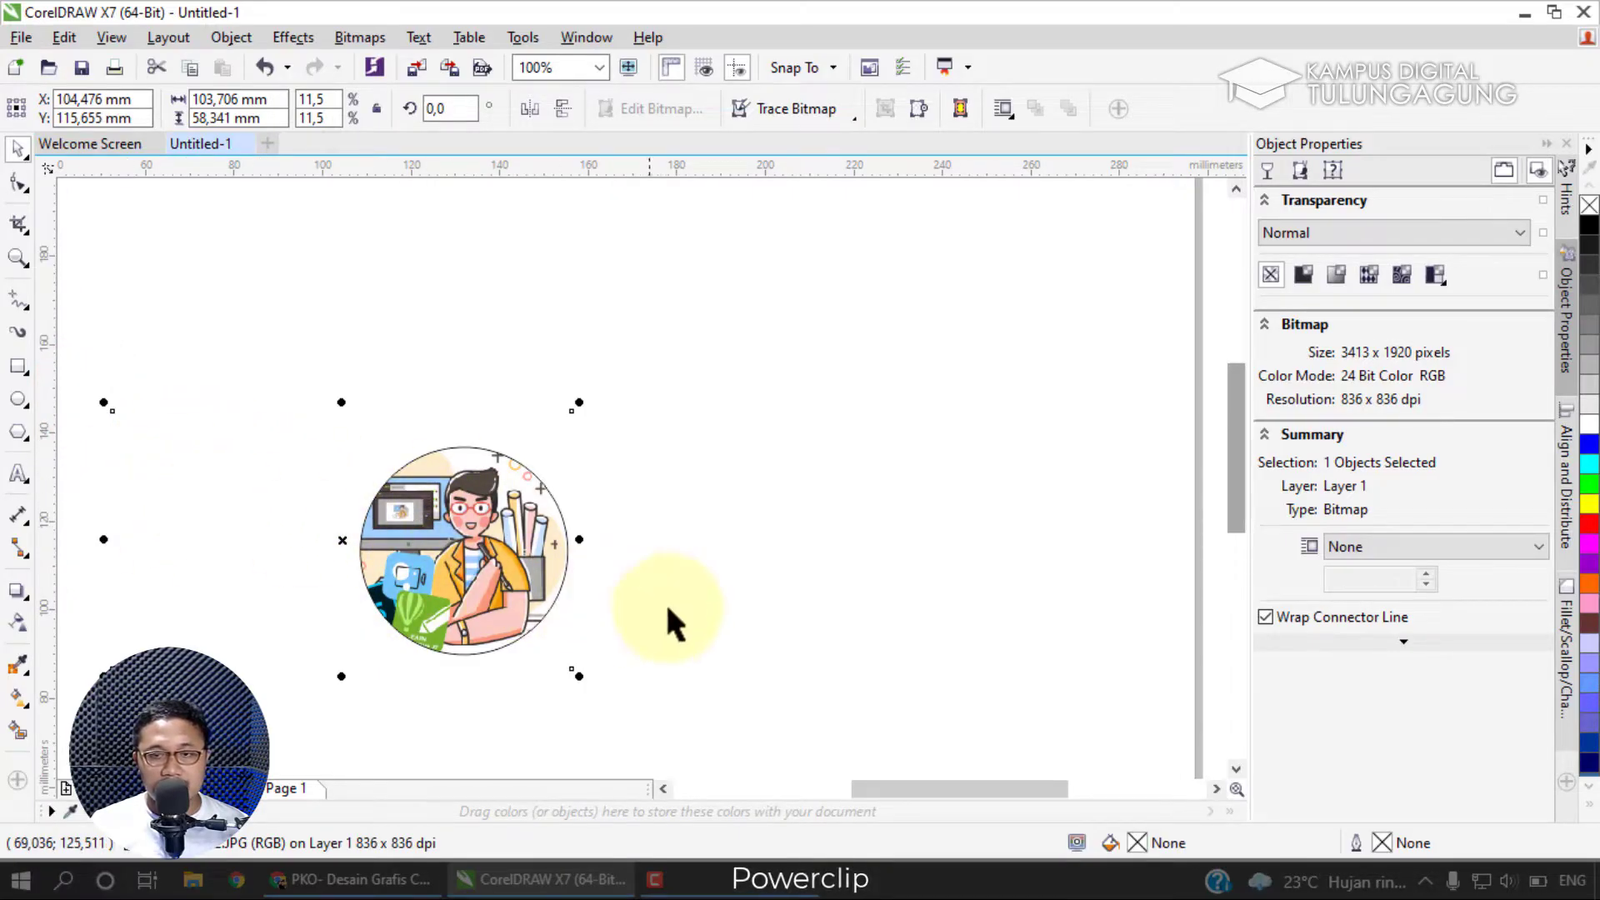
Extract the image from the circle and arrange them side by side, image about X 207, Y 126 mm, frame about X 120, Y 132 mm.
click(717, 605)
click(463, 575)
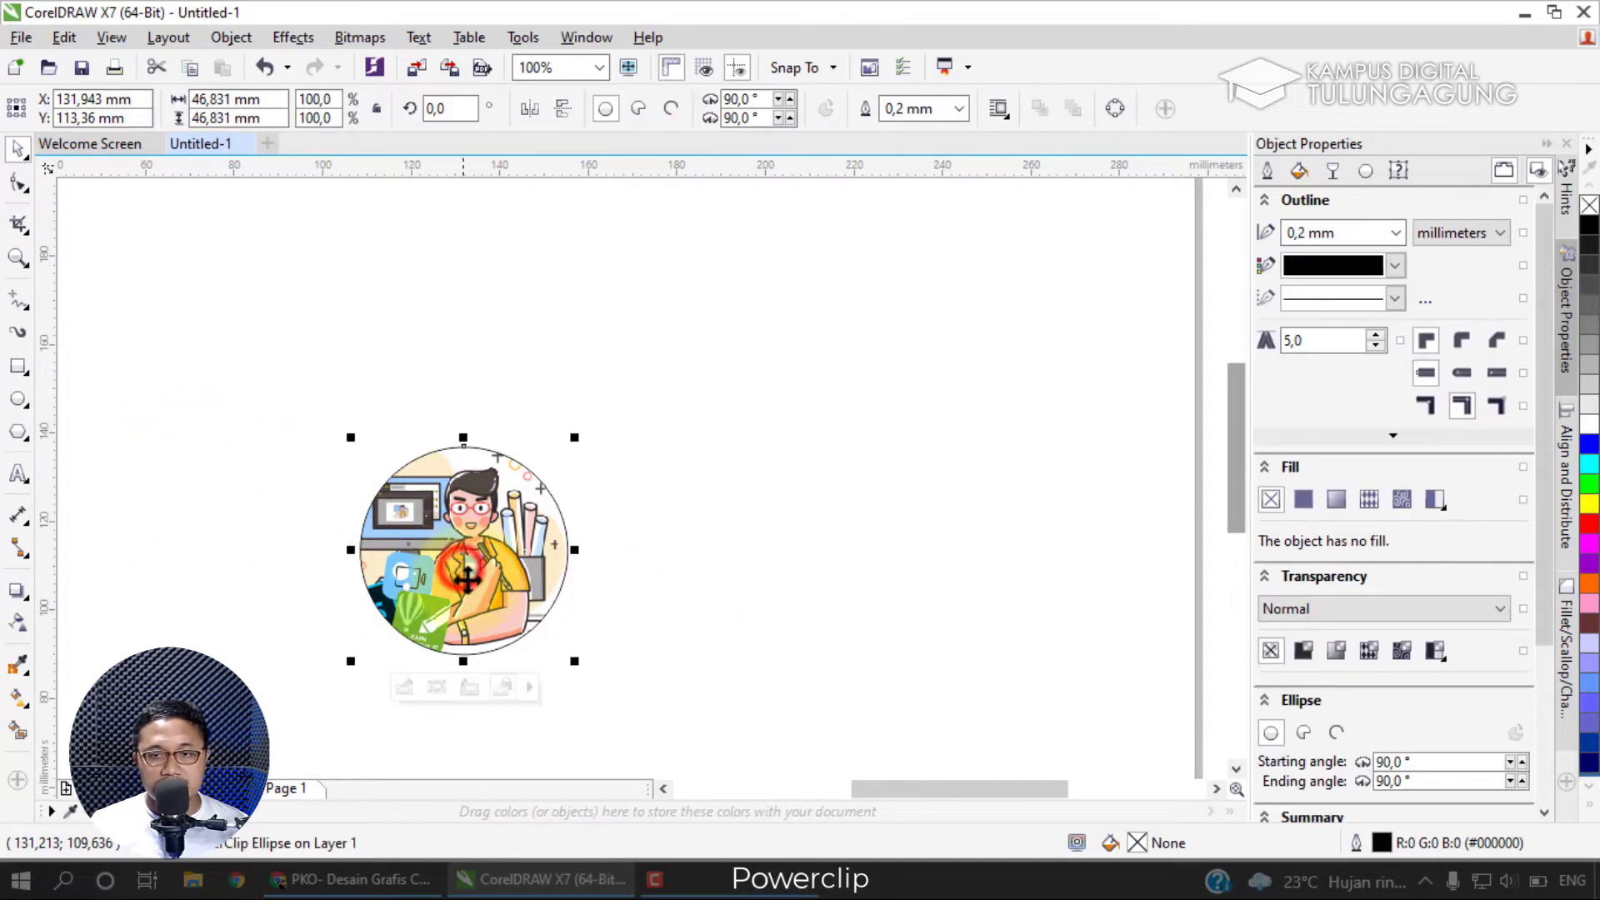
click(469, 686)
drag(425, 541, 977, 520)
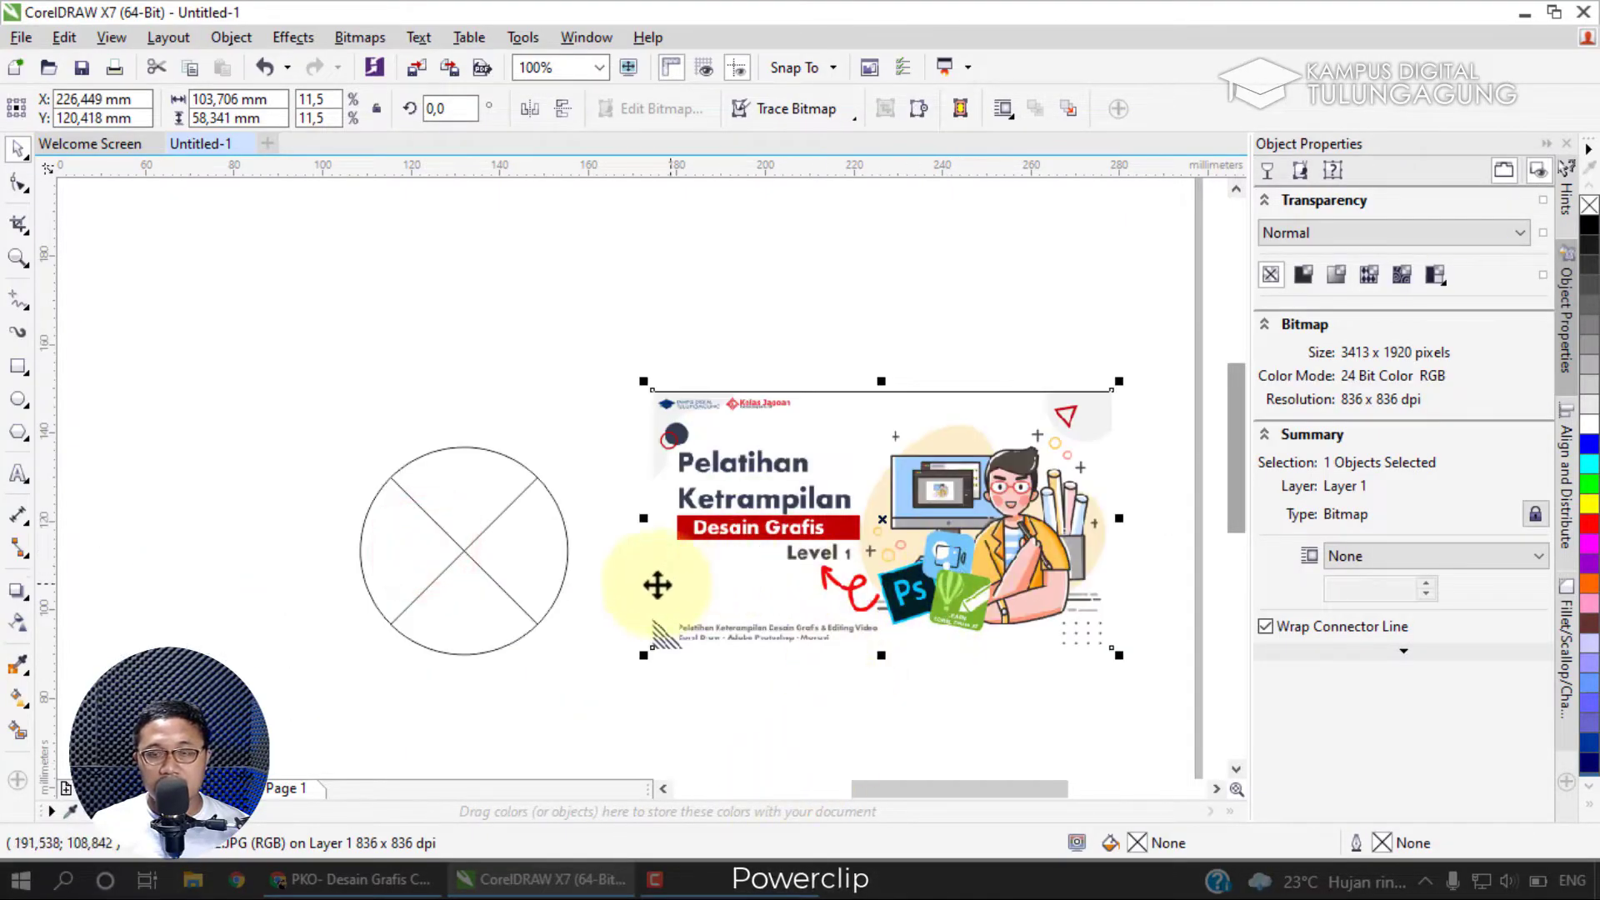
drag(535, 547, 510, 464)
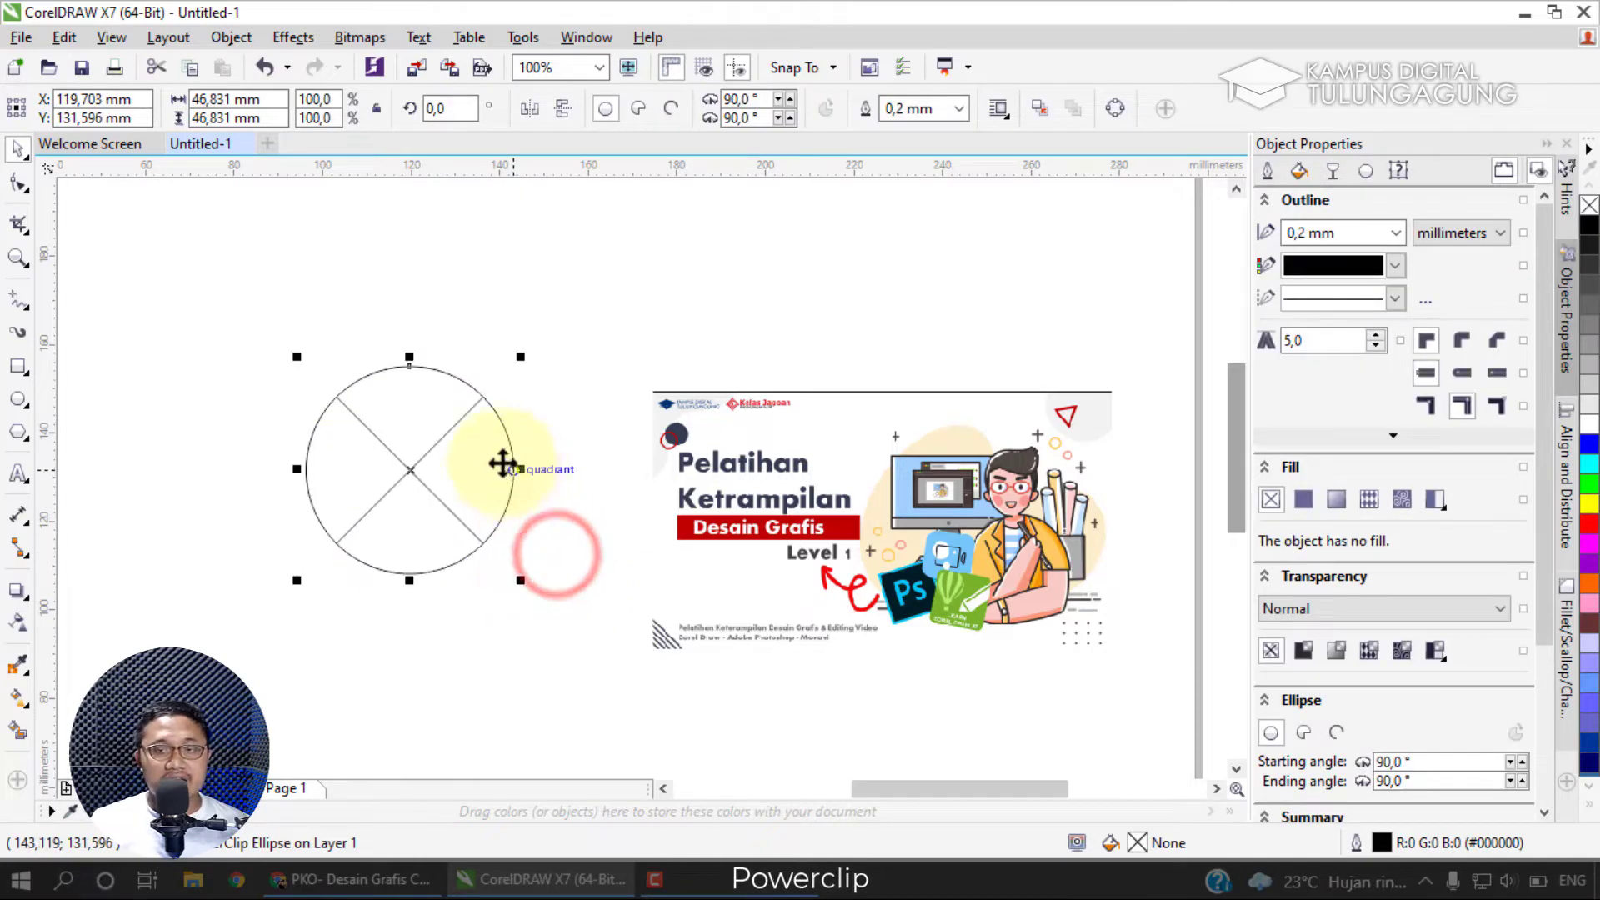
drag(690, 527, 599, 494)
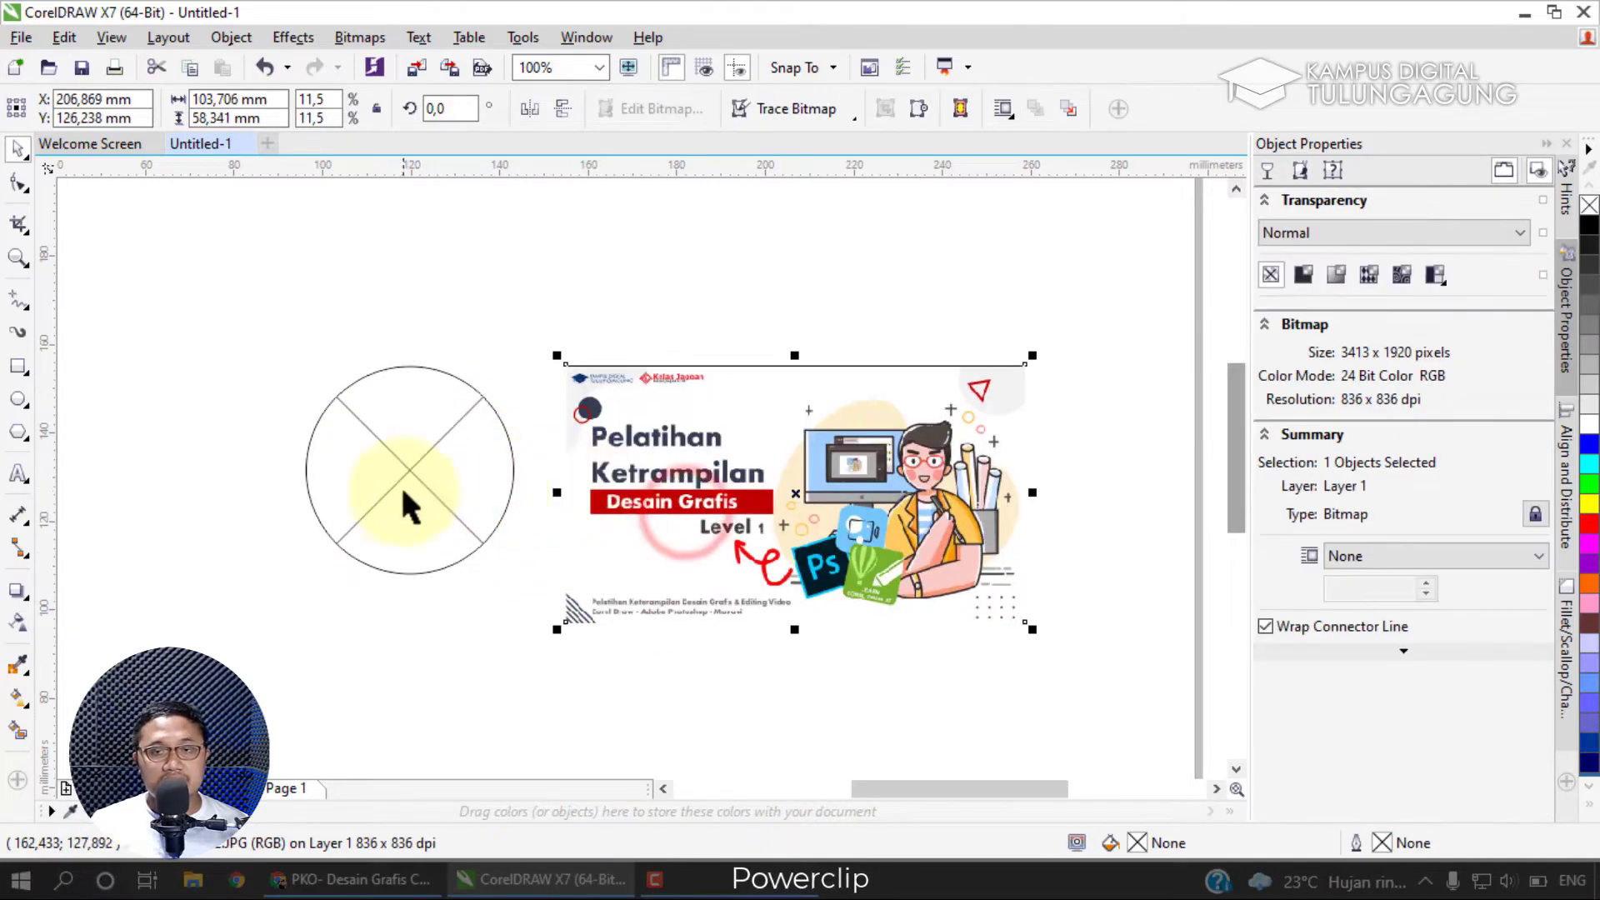
Move the extracted image away from the empty circle frame to about X 216, Y 121 mm.
scroll(400, 483, up, 2)
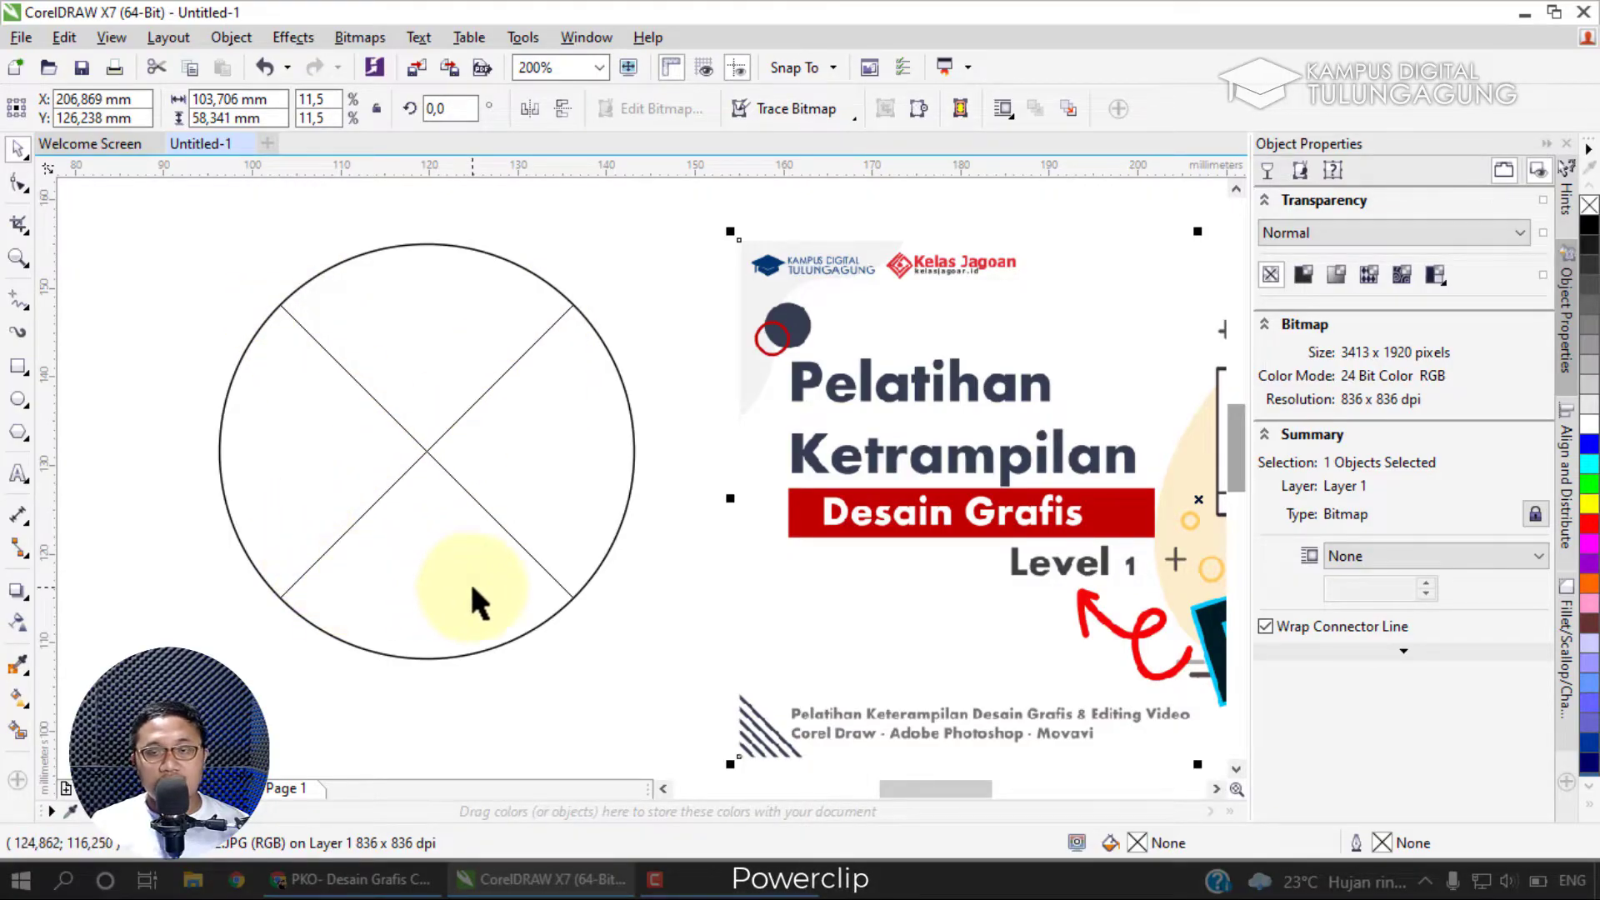
scroll(432, 466, down, 2)
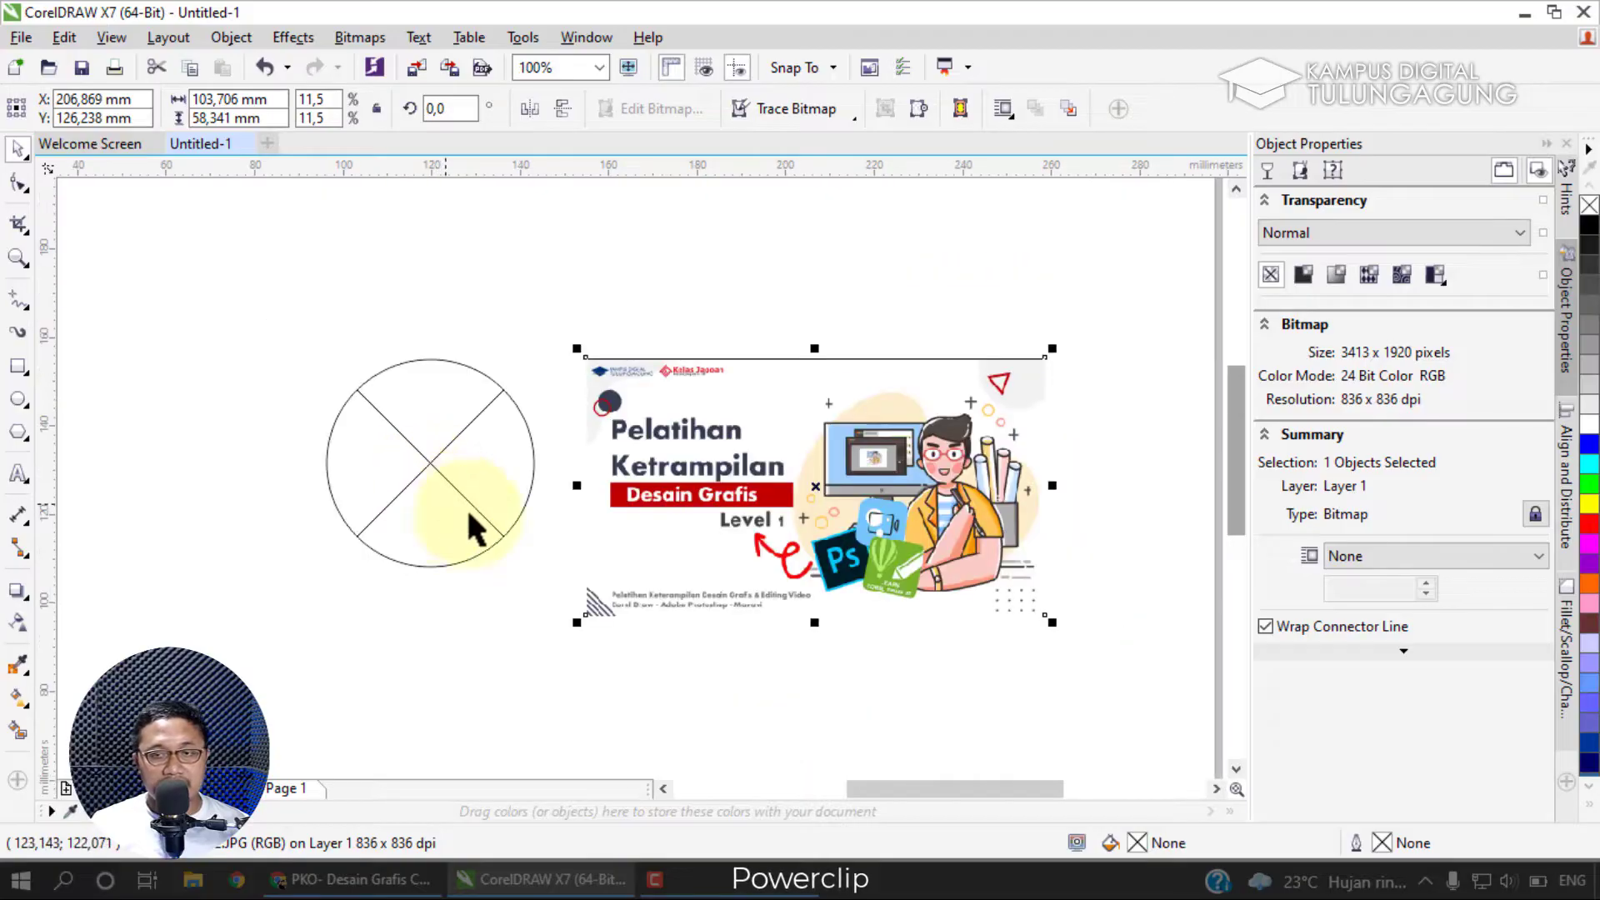
drag(861, 548, 422, 485)
drag(865, 547, 846, 547)
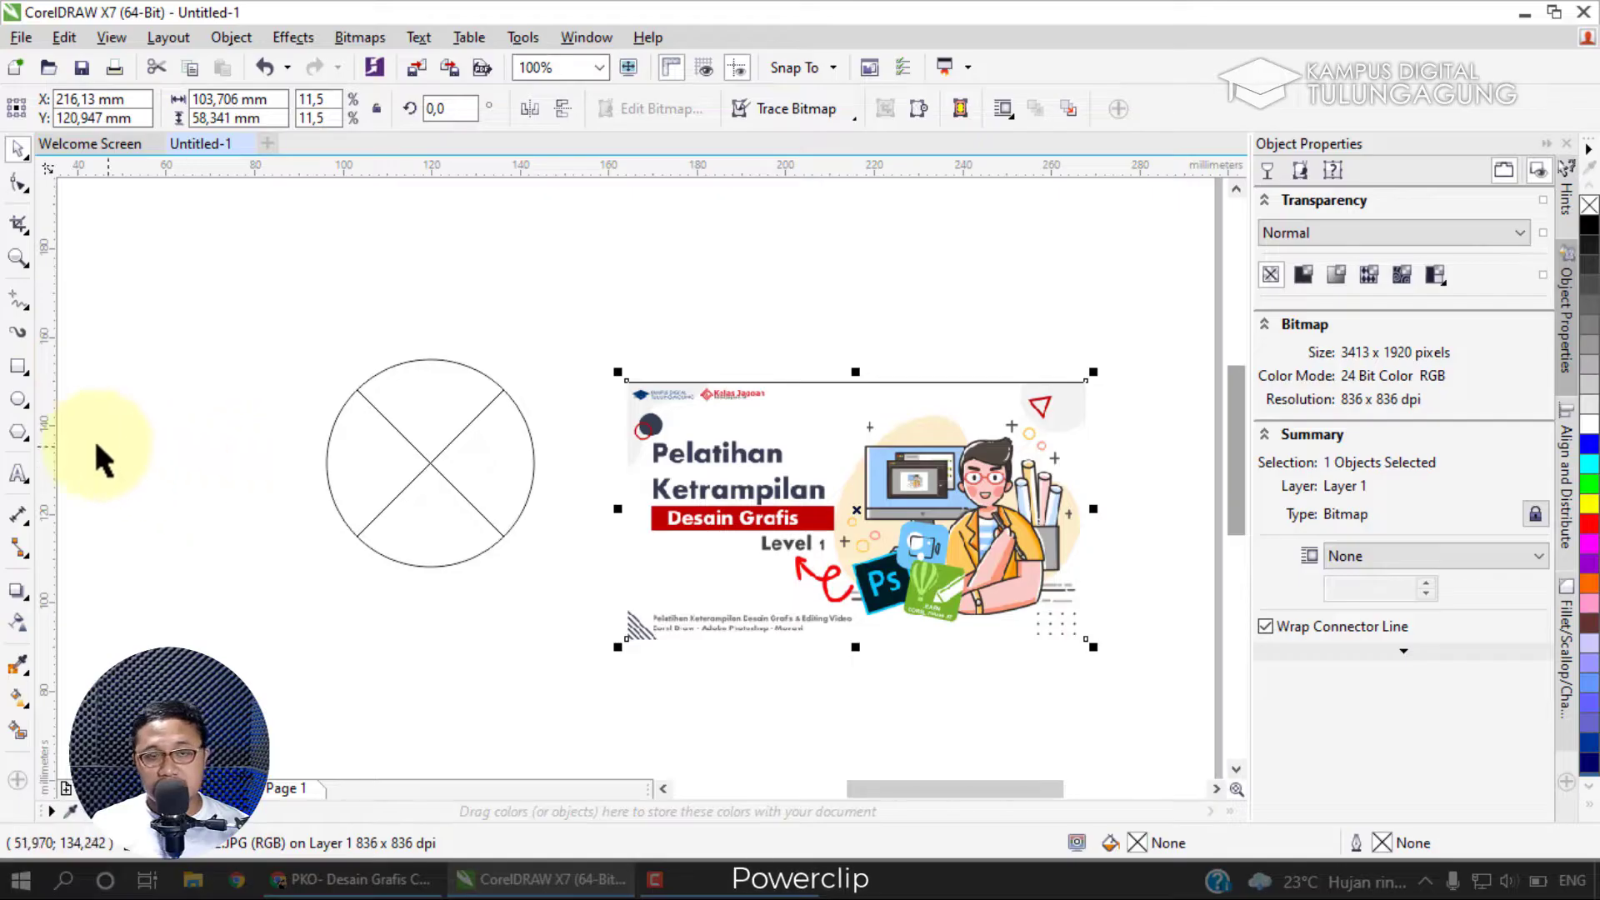
Draw a tall rectangle about 16.9 × 38.4 mm beside the empty circle and fill it yellow.
click(15, 366)
drag(133, 323, 209, 494)
click(17, 150)
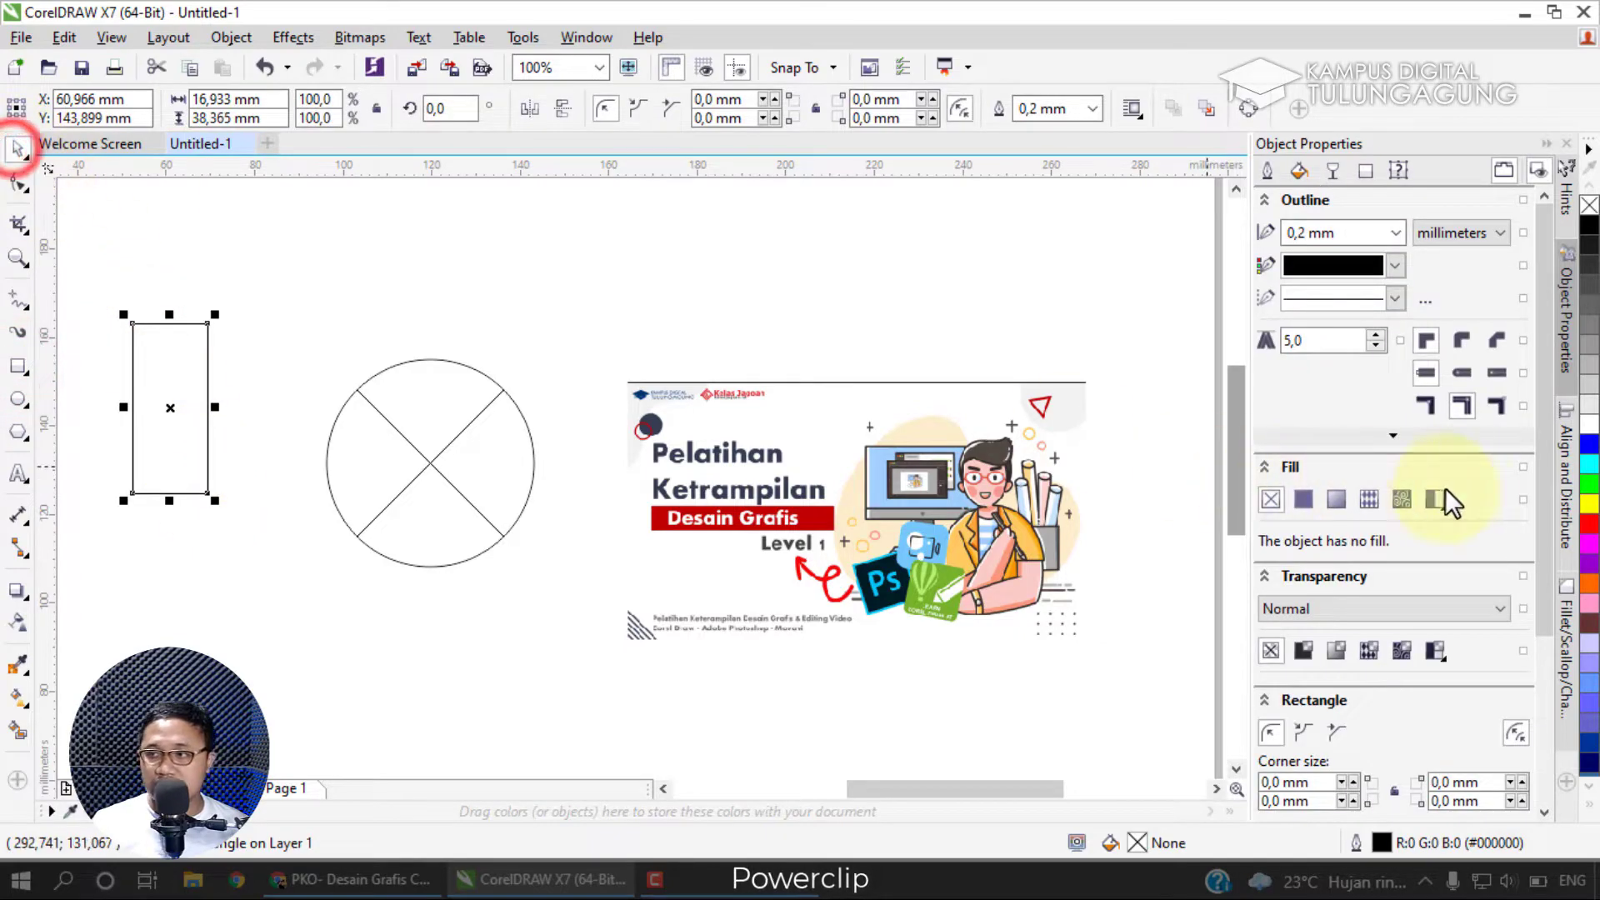
click(1588, 503)
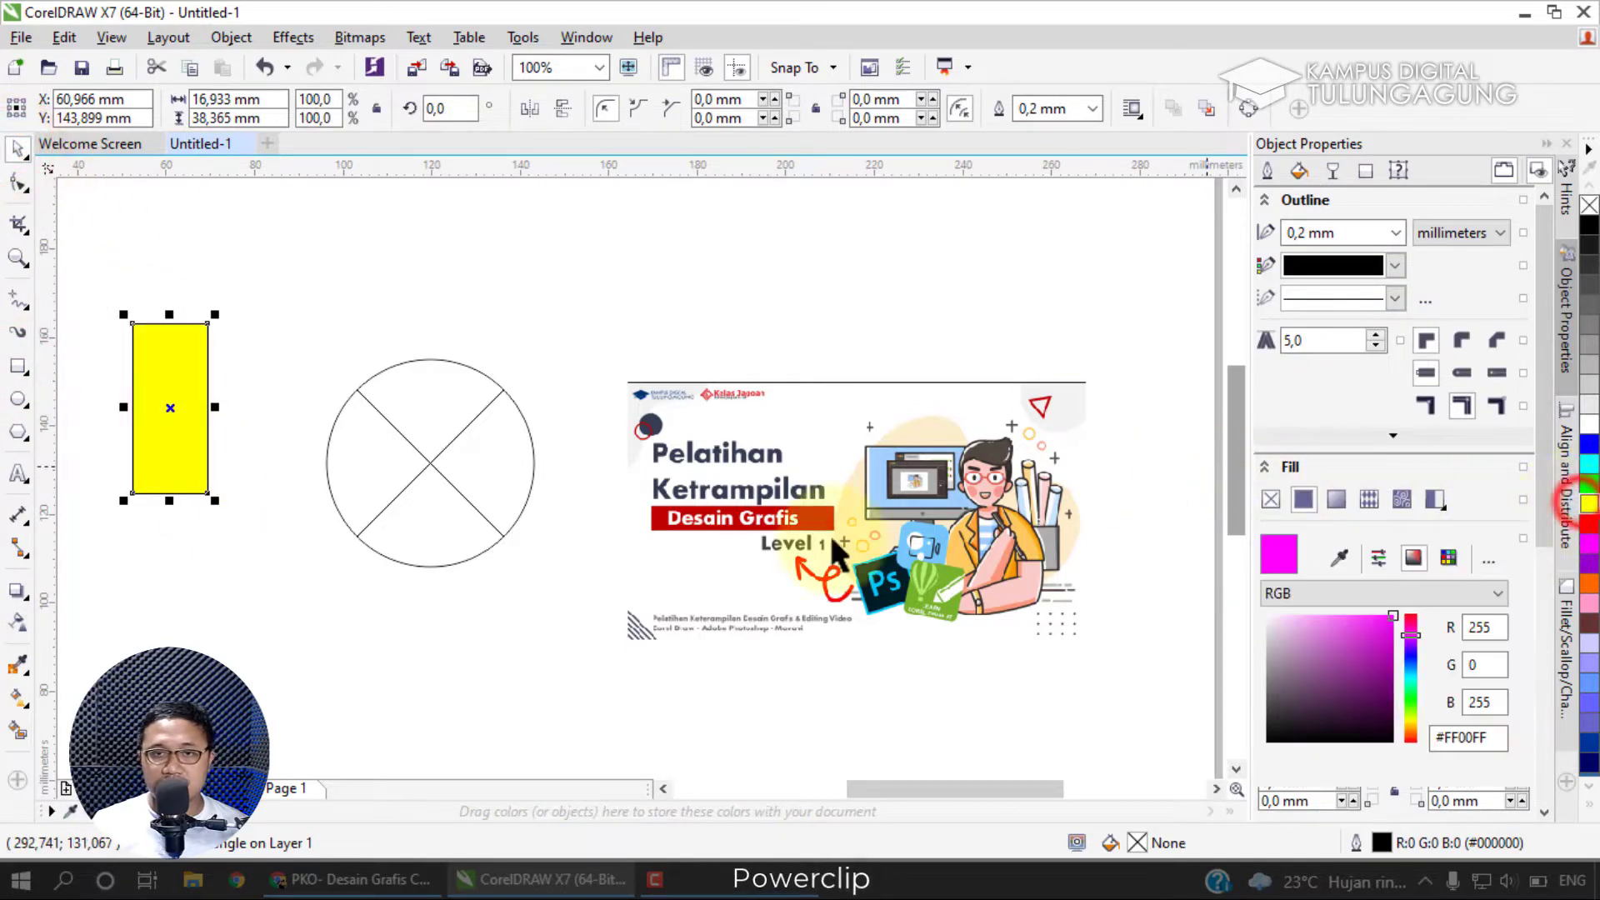
Fill the circle frame bright green and place the yellow rectangle inside it as a centred vertical stripe.
click(487, 450)
click(1590, 485)
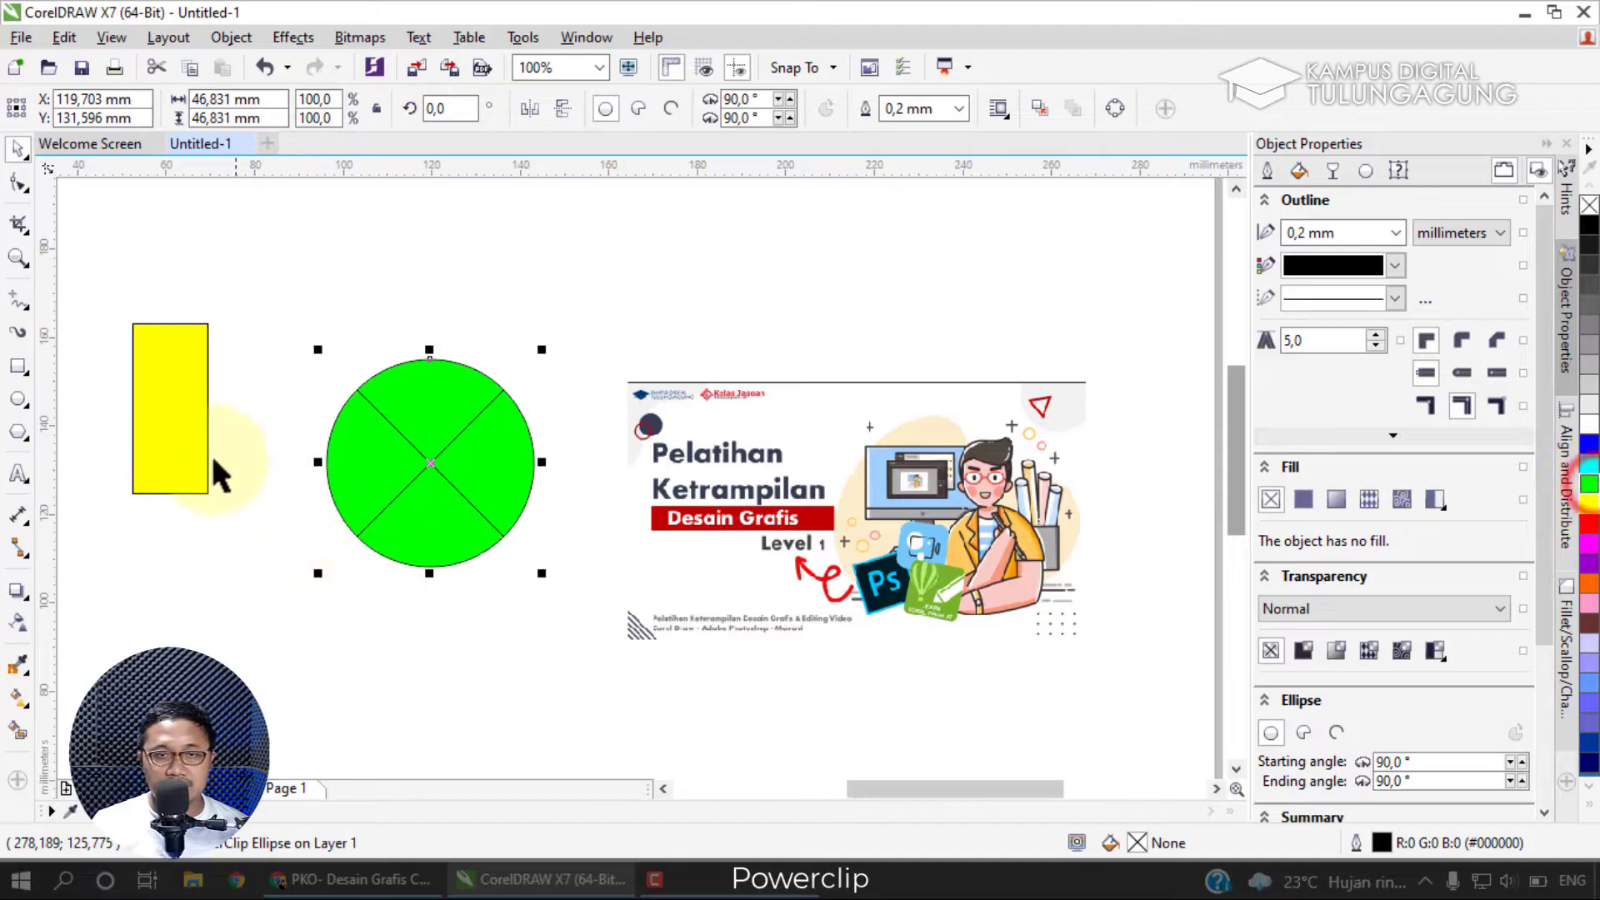
drag(180, 433, 442, 457)
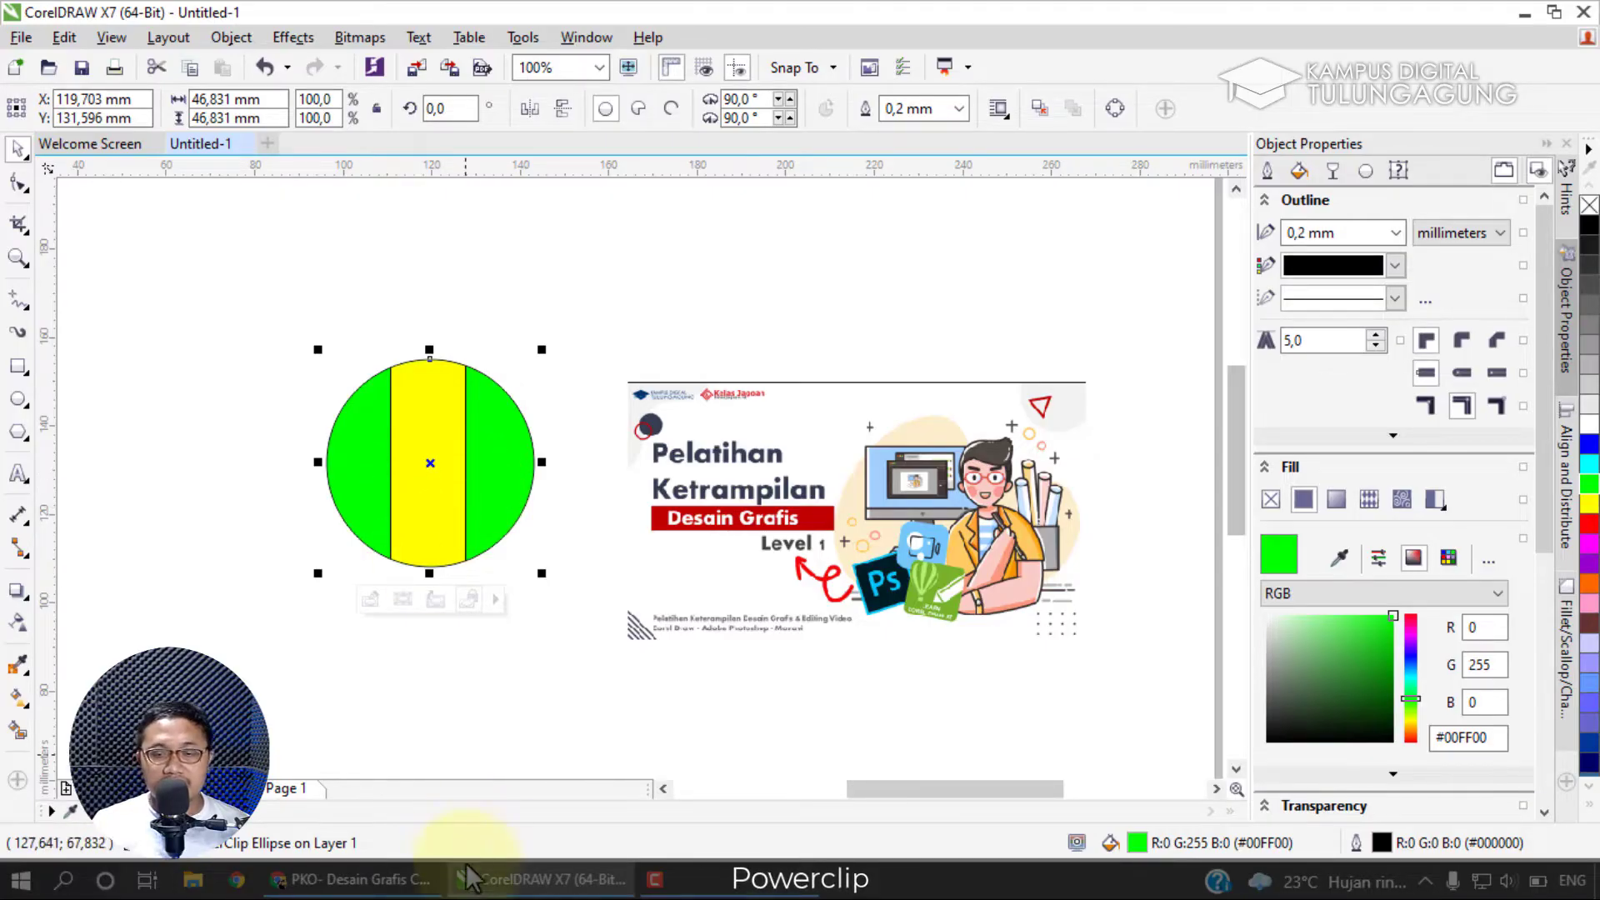
Move the image to about X 210, Y 133 mm, check the browser's lesson outline, and move the circle to about X 176, Y 141 mm.
click(707, 554)
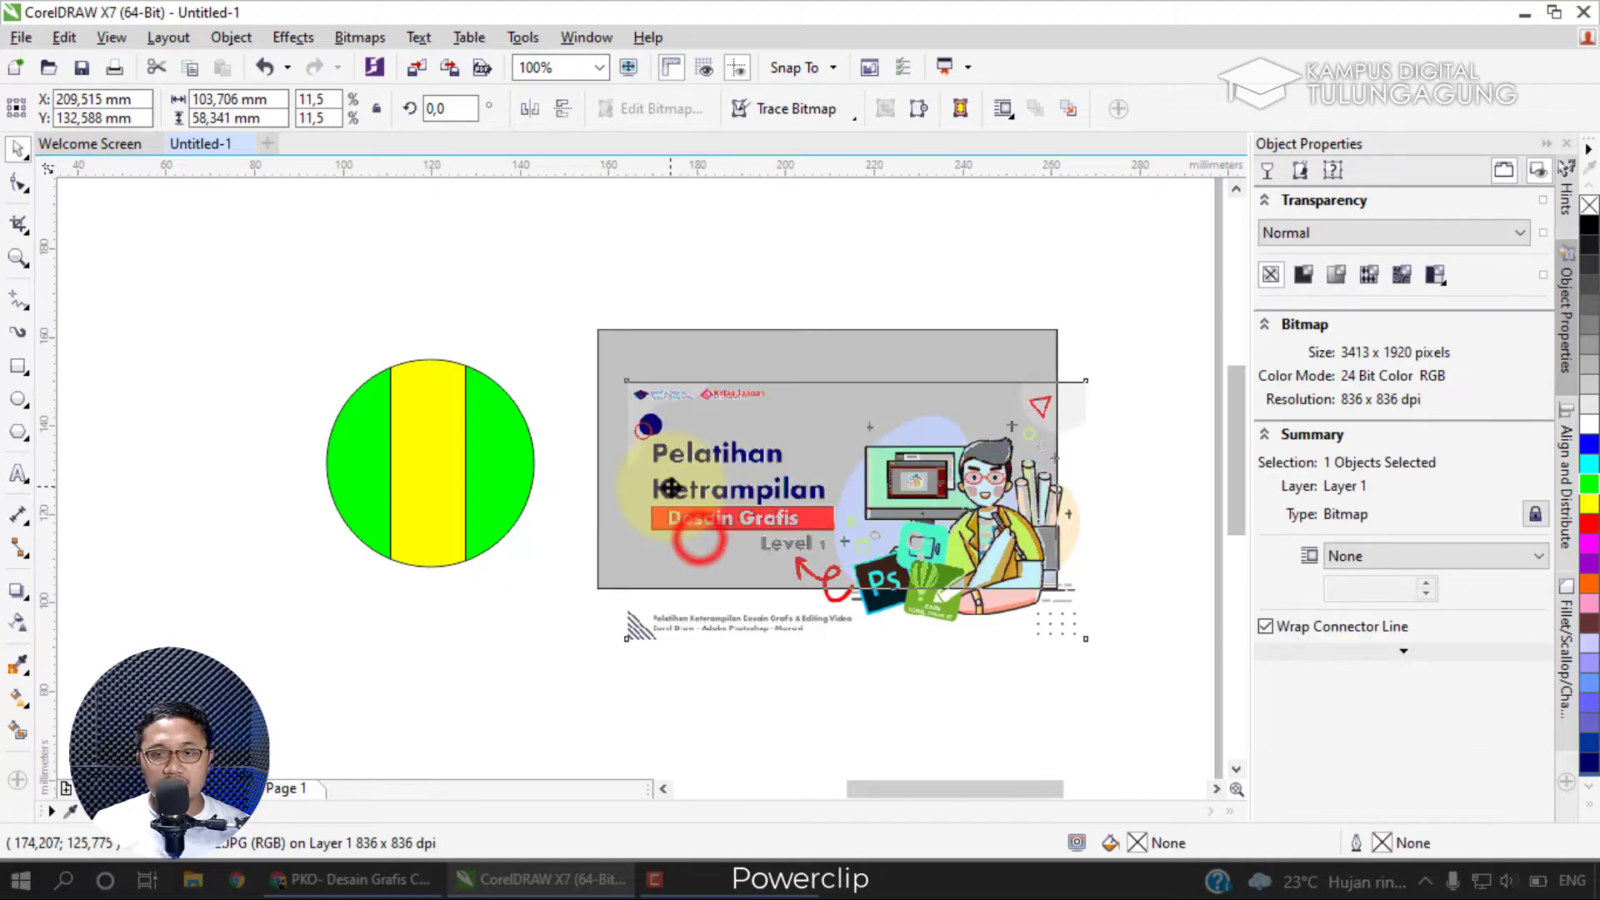
click(373, 883)
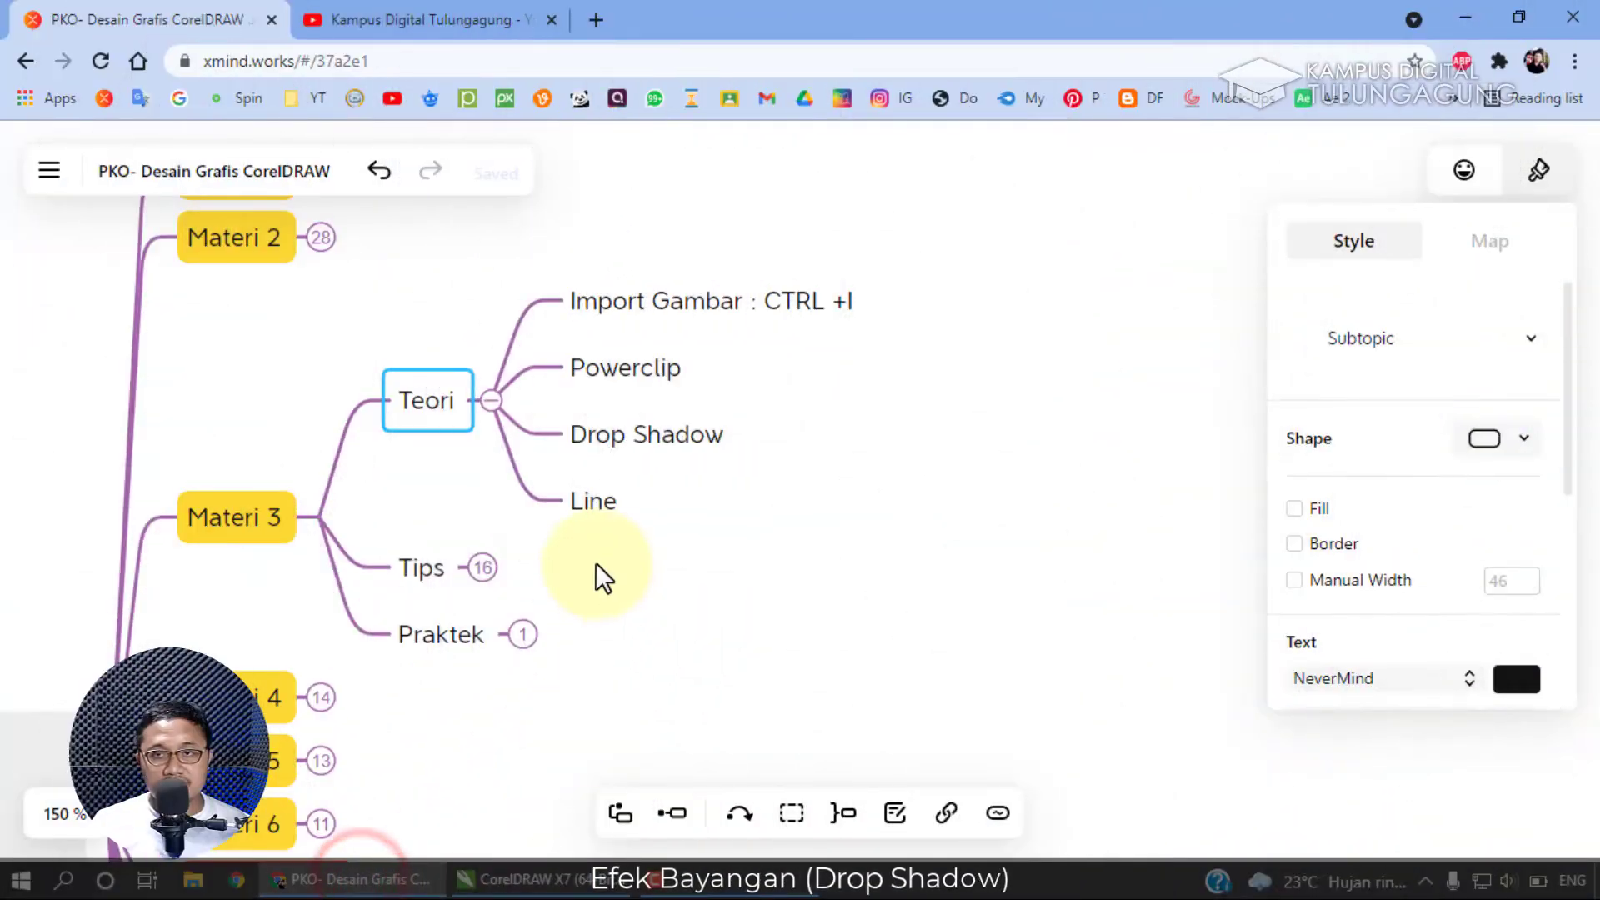
click(563, 885)
drag(488, 473, 736, 432)
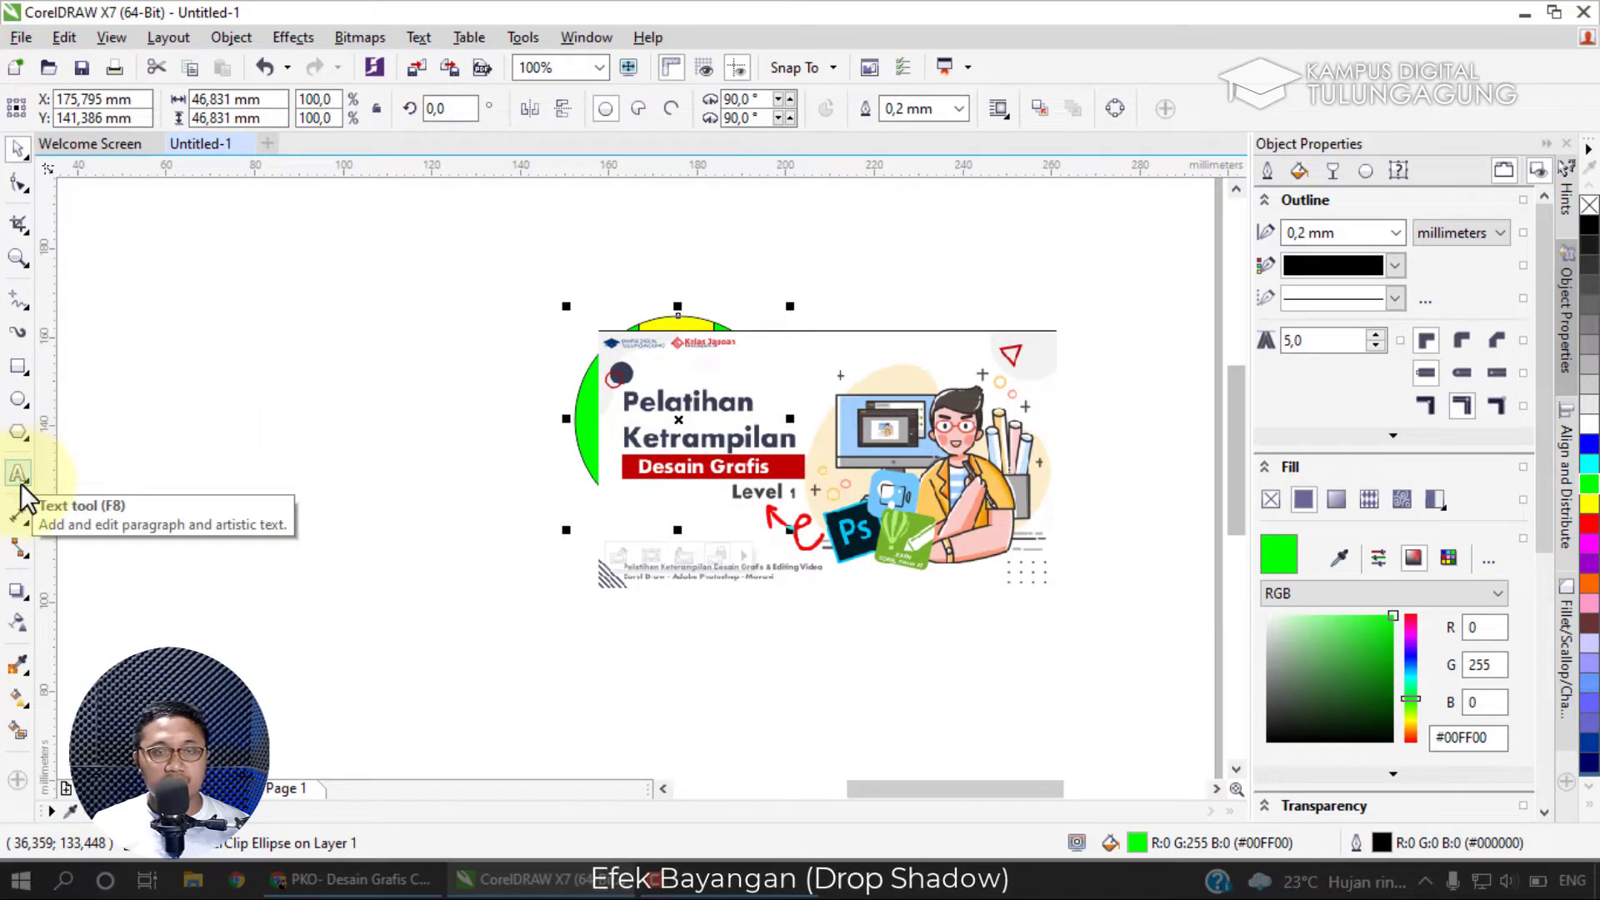
Draw a rectangle about 33.1 × 31.5 mm in the empty area beside the image and fill it yellow.
click(19, 365)
drag(201, 332, 348, 471)
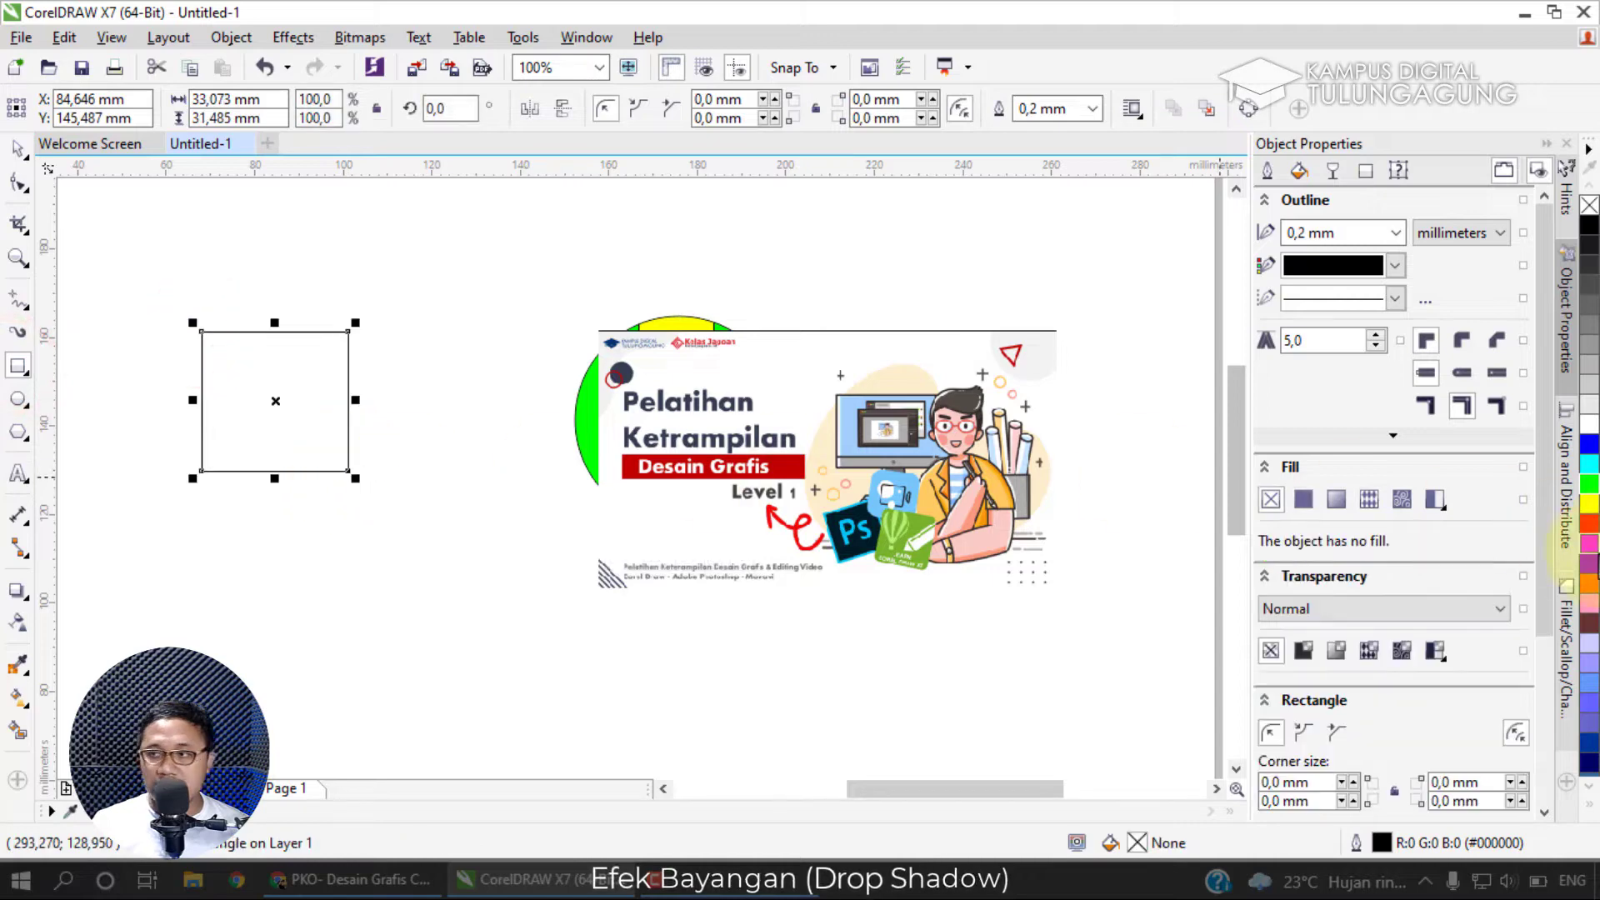
click(1589, 501)
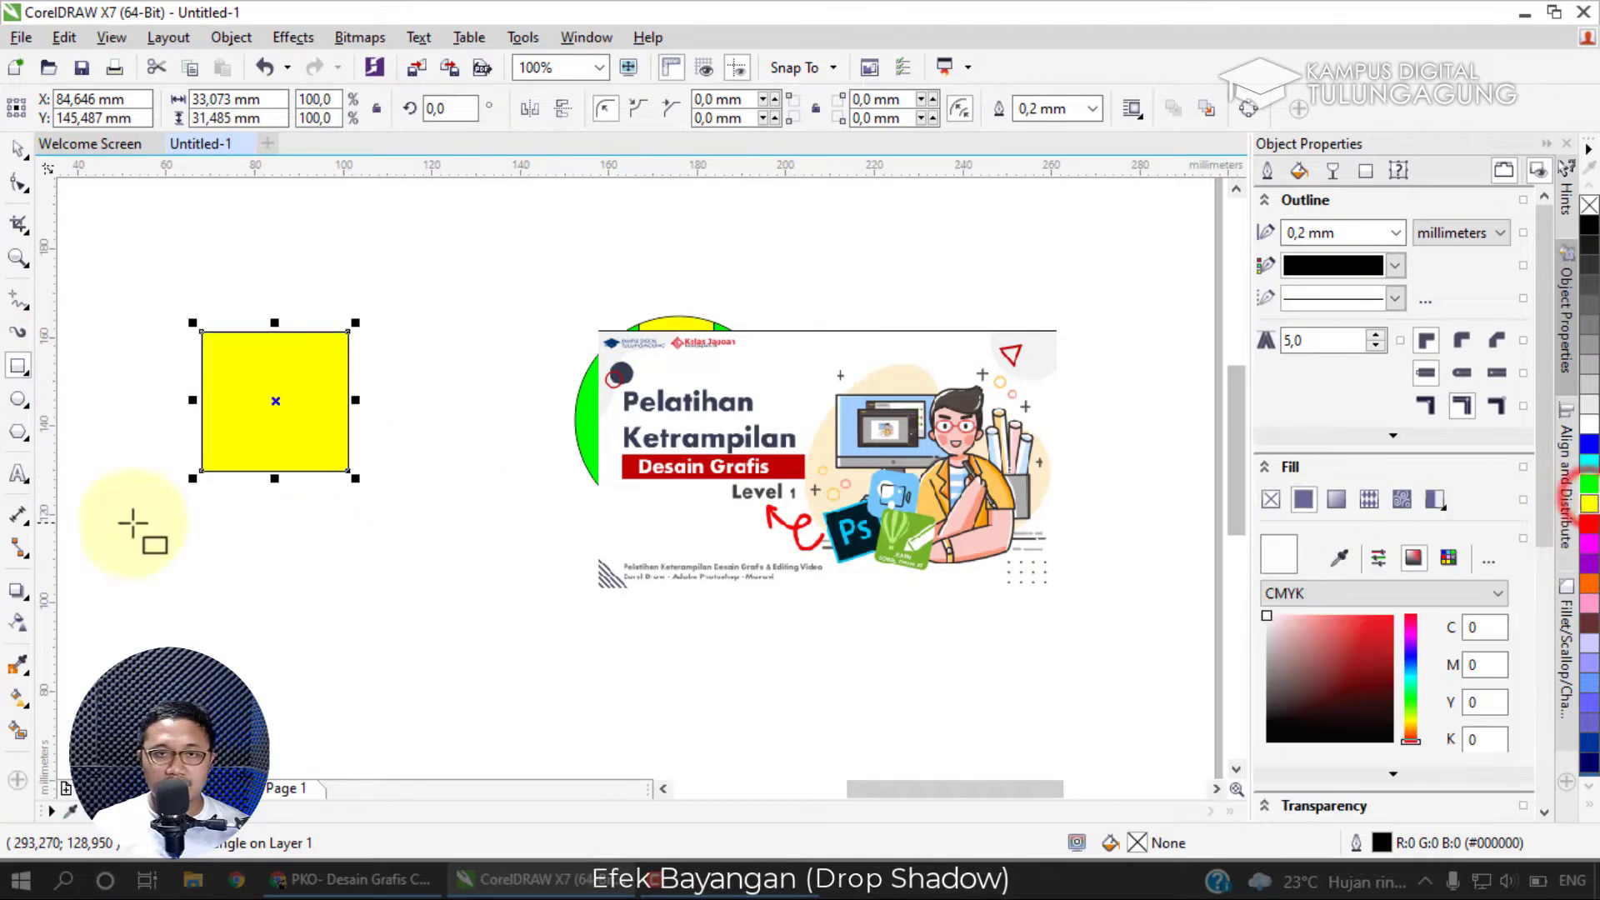
Add a drop shadow to the yellow rectangle, offset about 2.5 mm horizontally and -1.8 mm vertically.
click(23, 592)
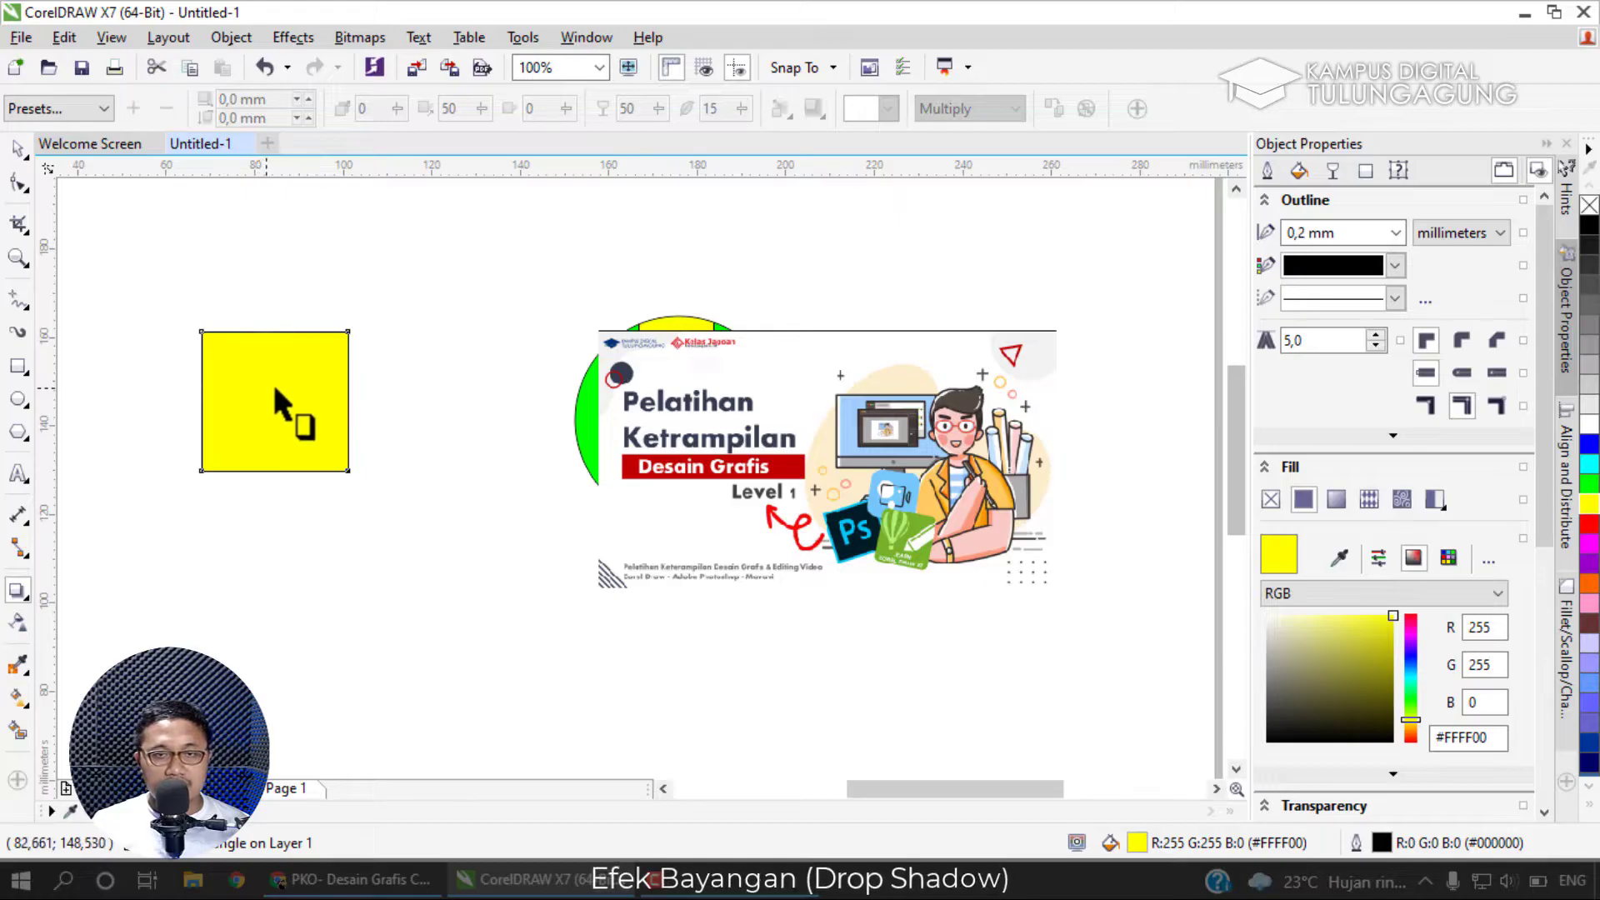
drag(273, 400, 349, 533)
drag(257, 579, 360, 462)
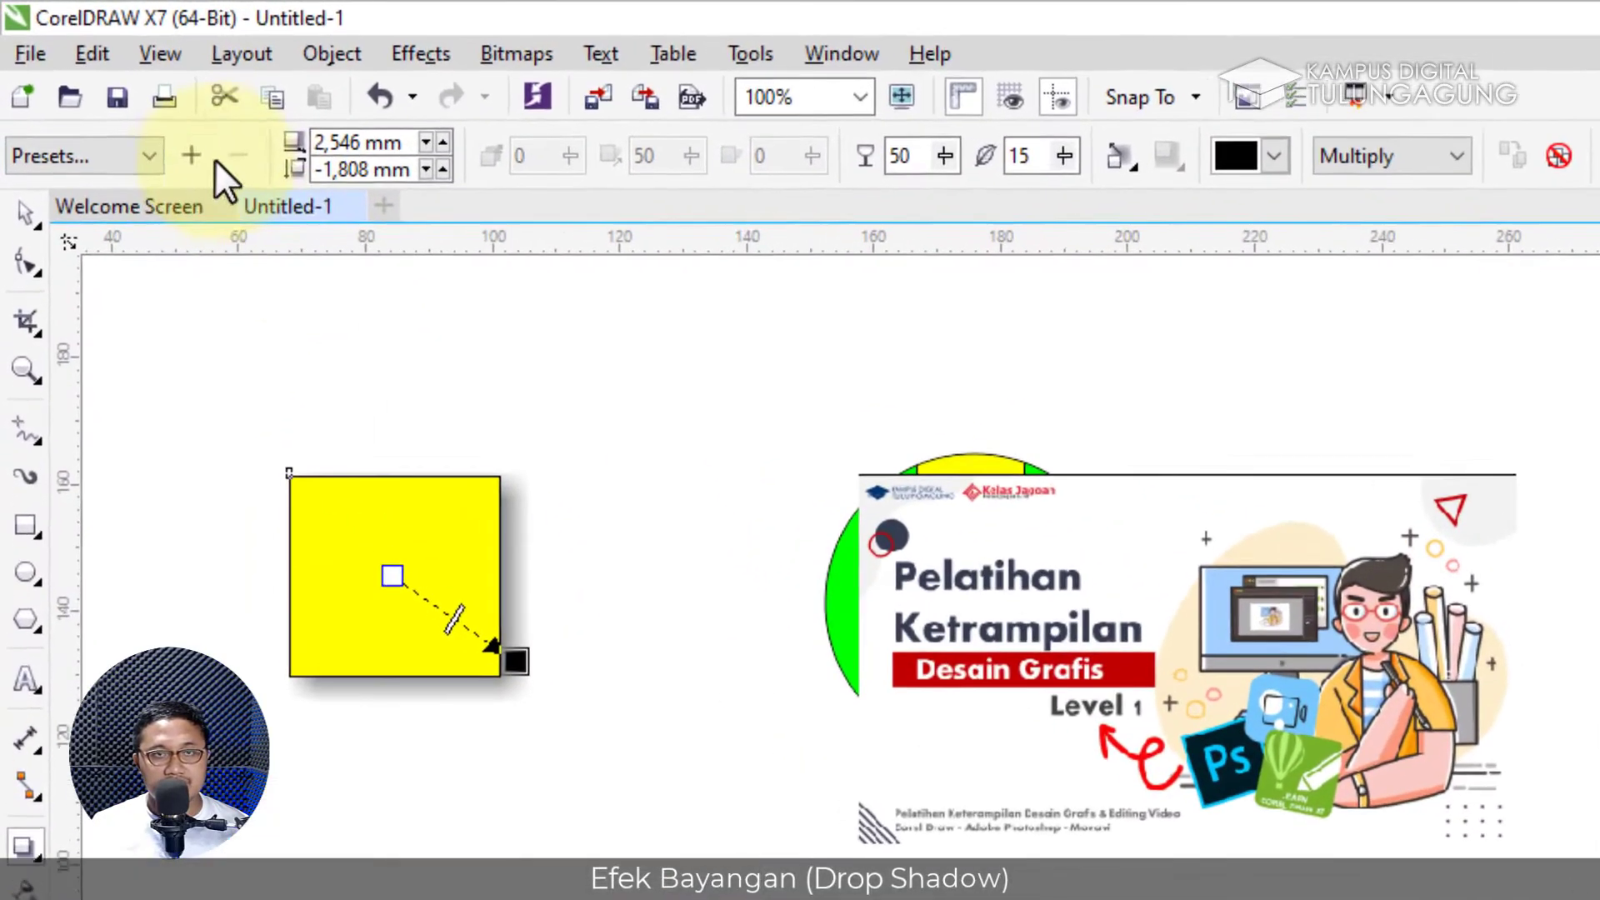
Try the Flat Top Right, Flat Bottom Right, Flat Bottom Left and Flat Top Left shadow presets on the yellow rectangle.
click(125, 156)
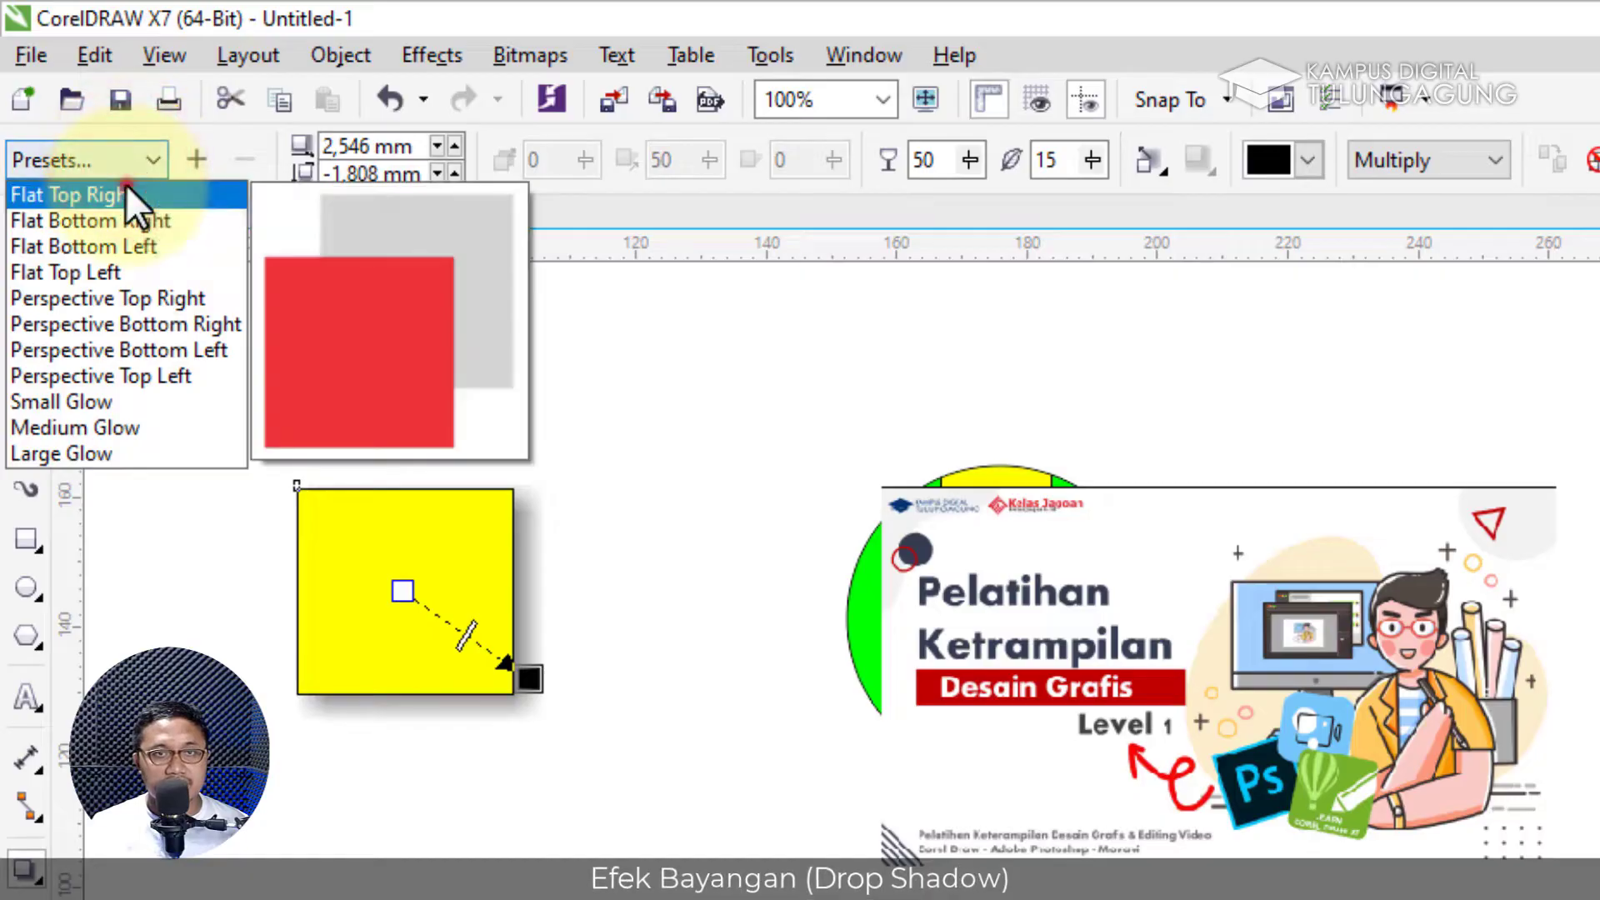
click(126, 188)
click(118, 157)
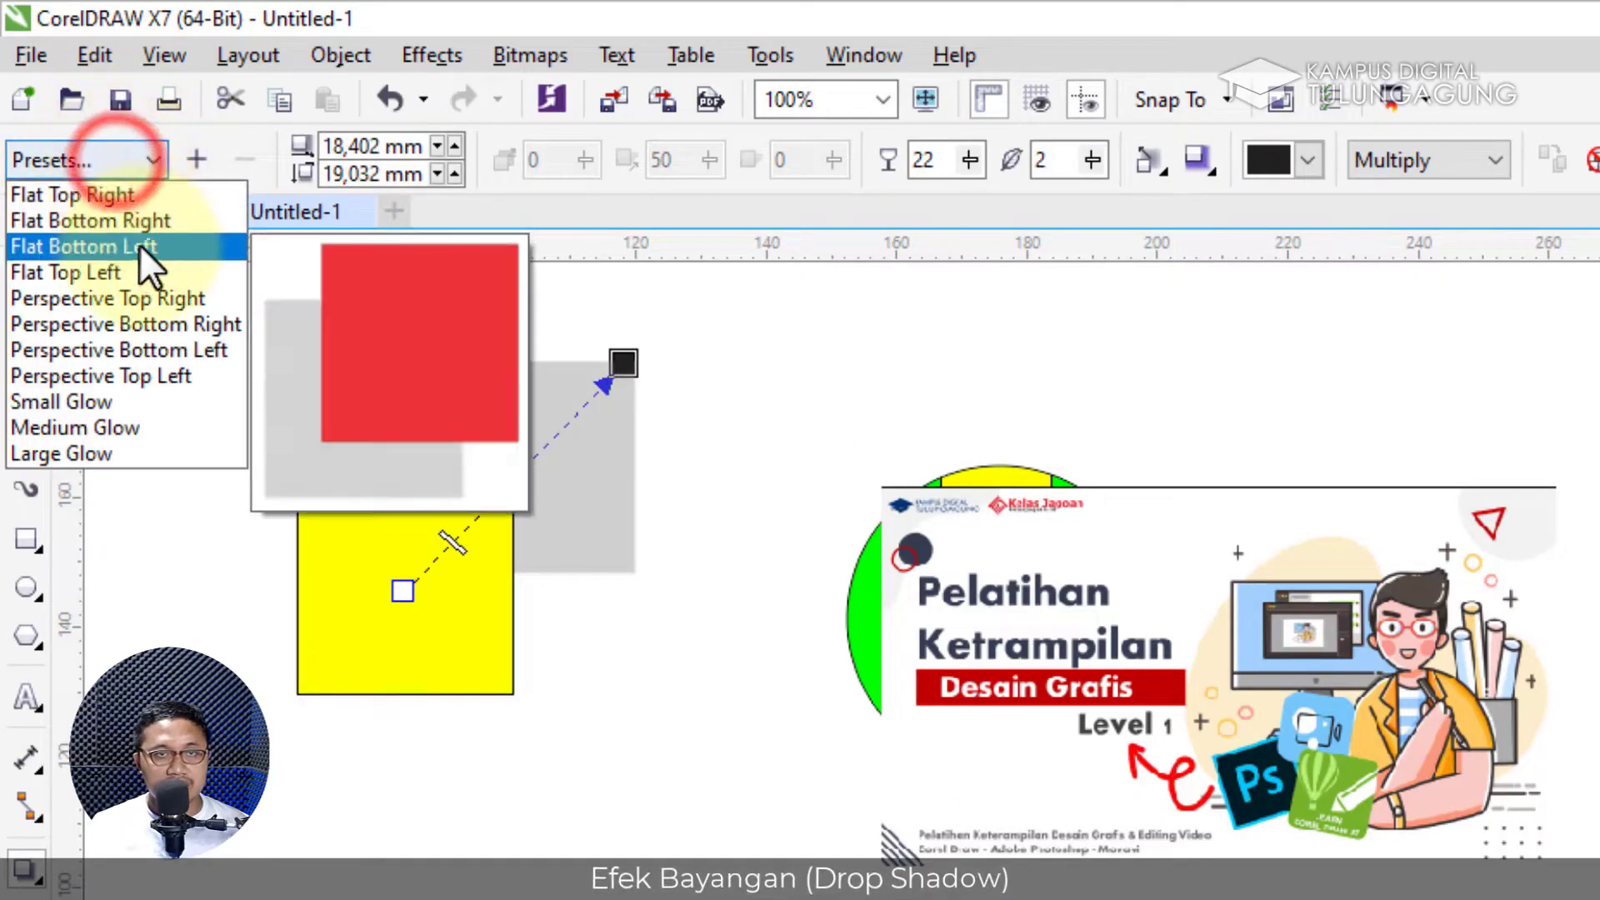
click(132, 220)
click(133, 160)
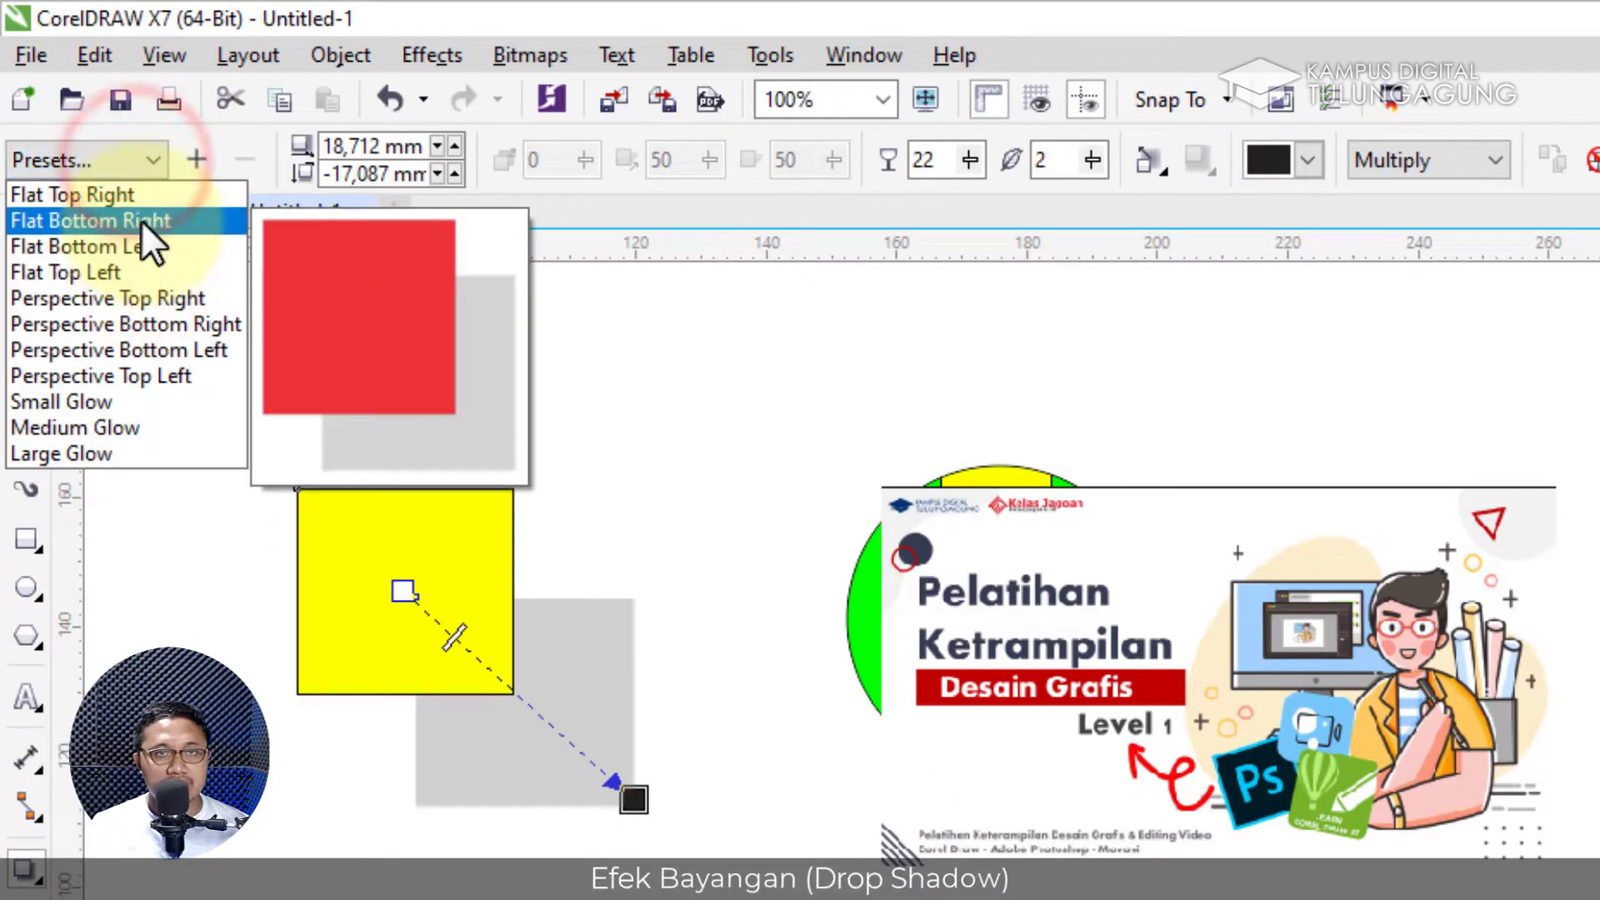
click(142, 242)
click(138, 154)
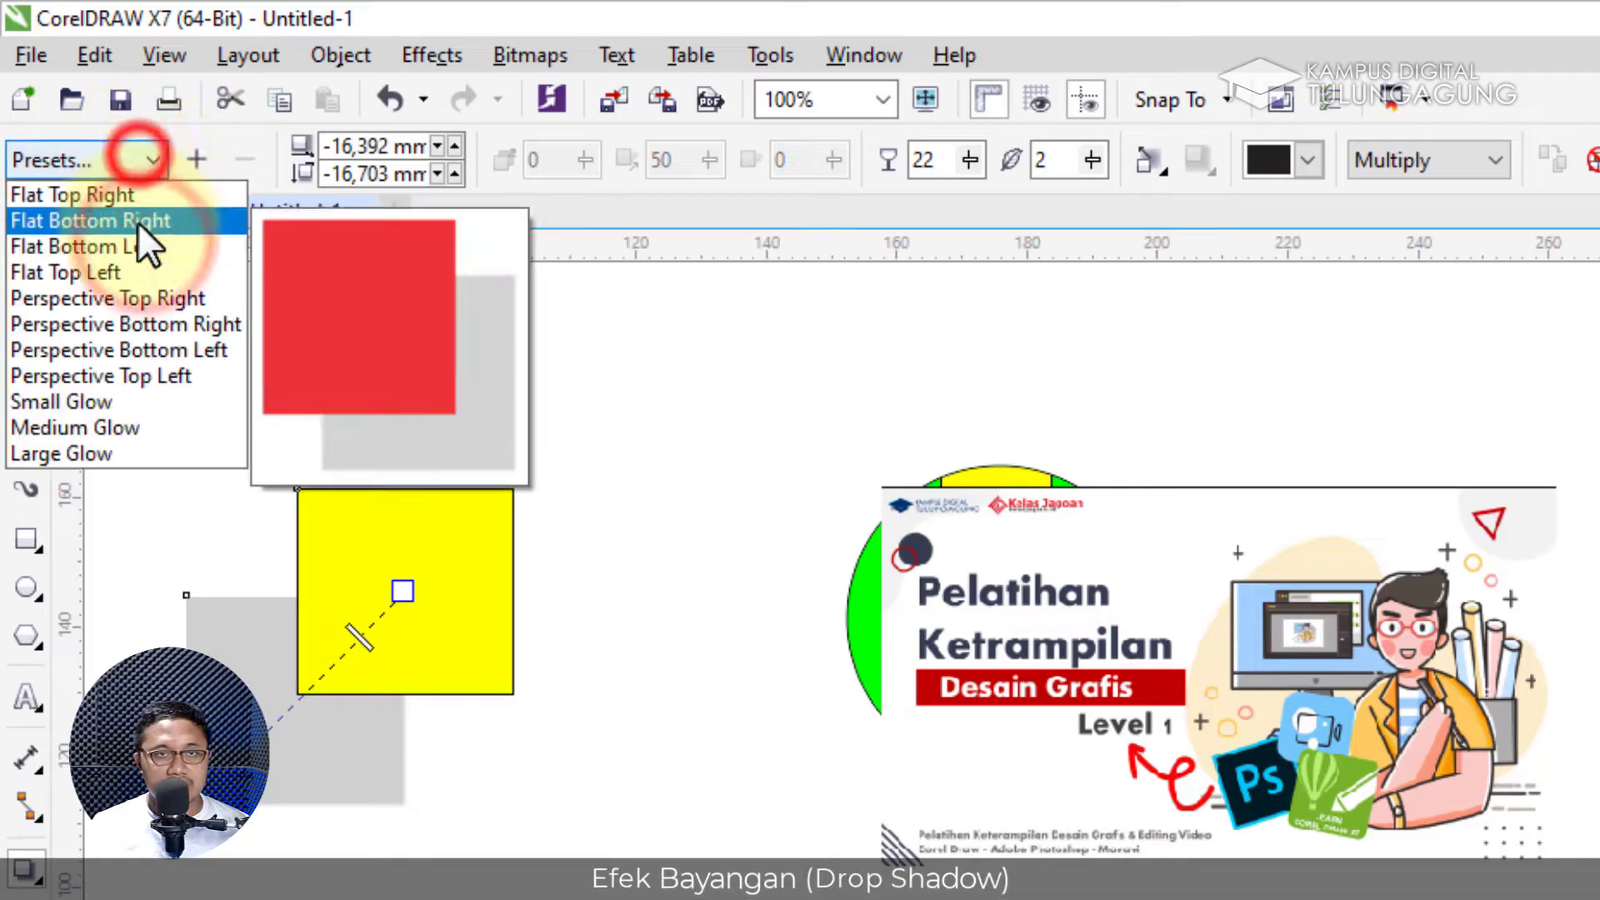
click(142, 271)
Try the Small Glow, Medium Glow and Large Glow presets on the yellow rectangle's shadow.
click(133, 158)
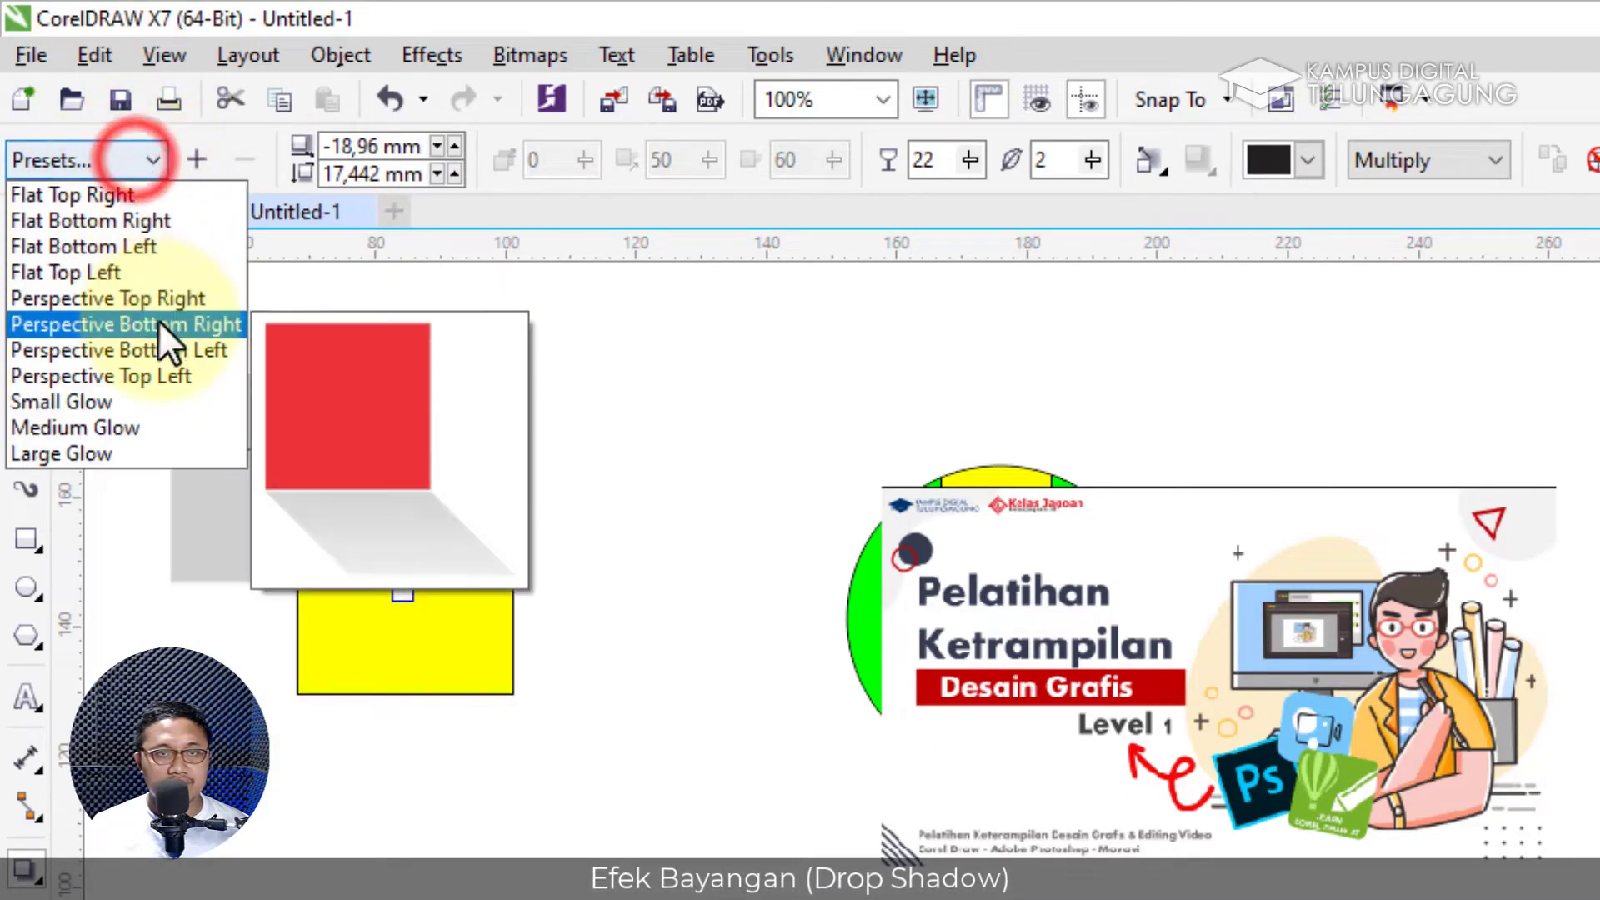
click(177, 393)
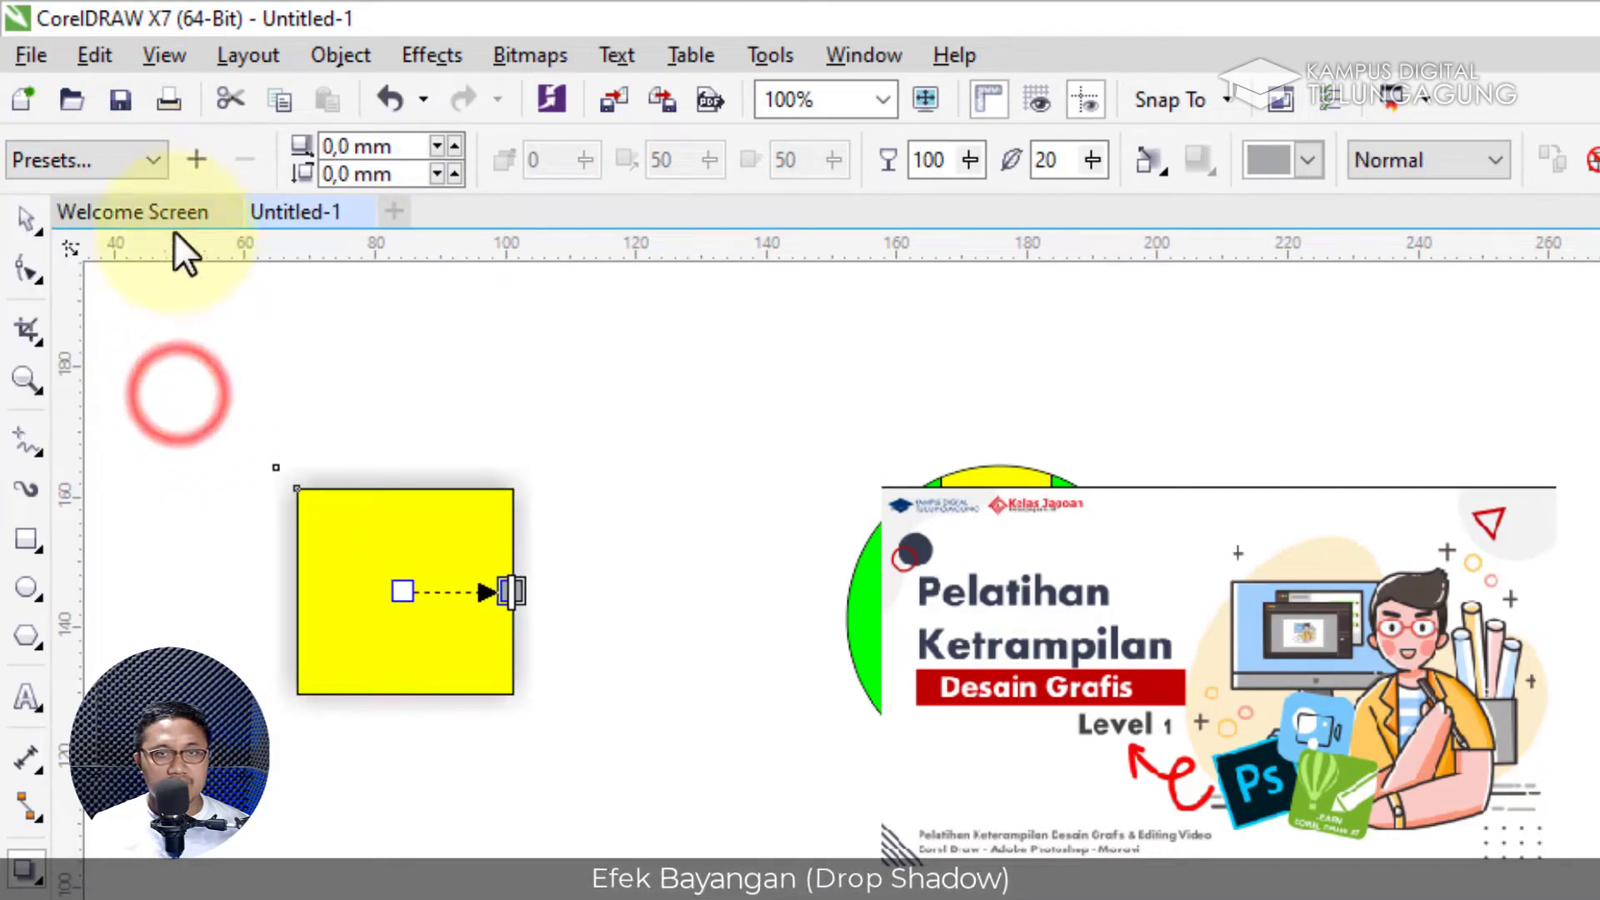
click(132, 153)
click(167, 431)
click(103, 146)
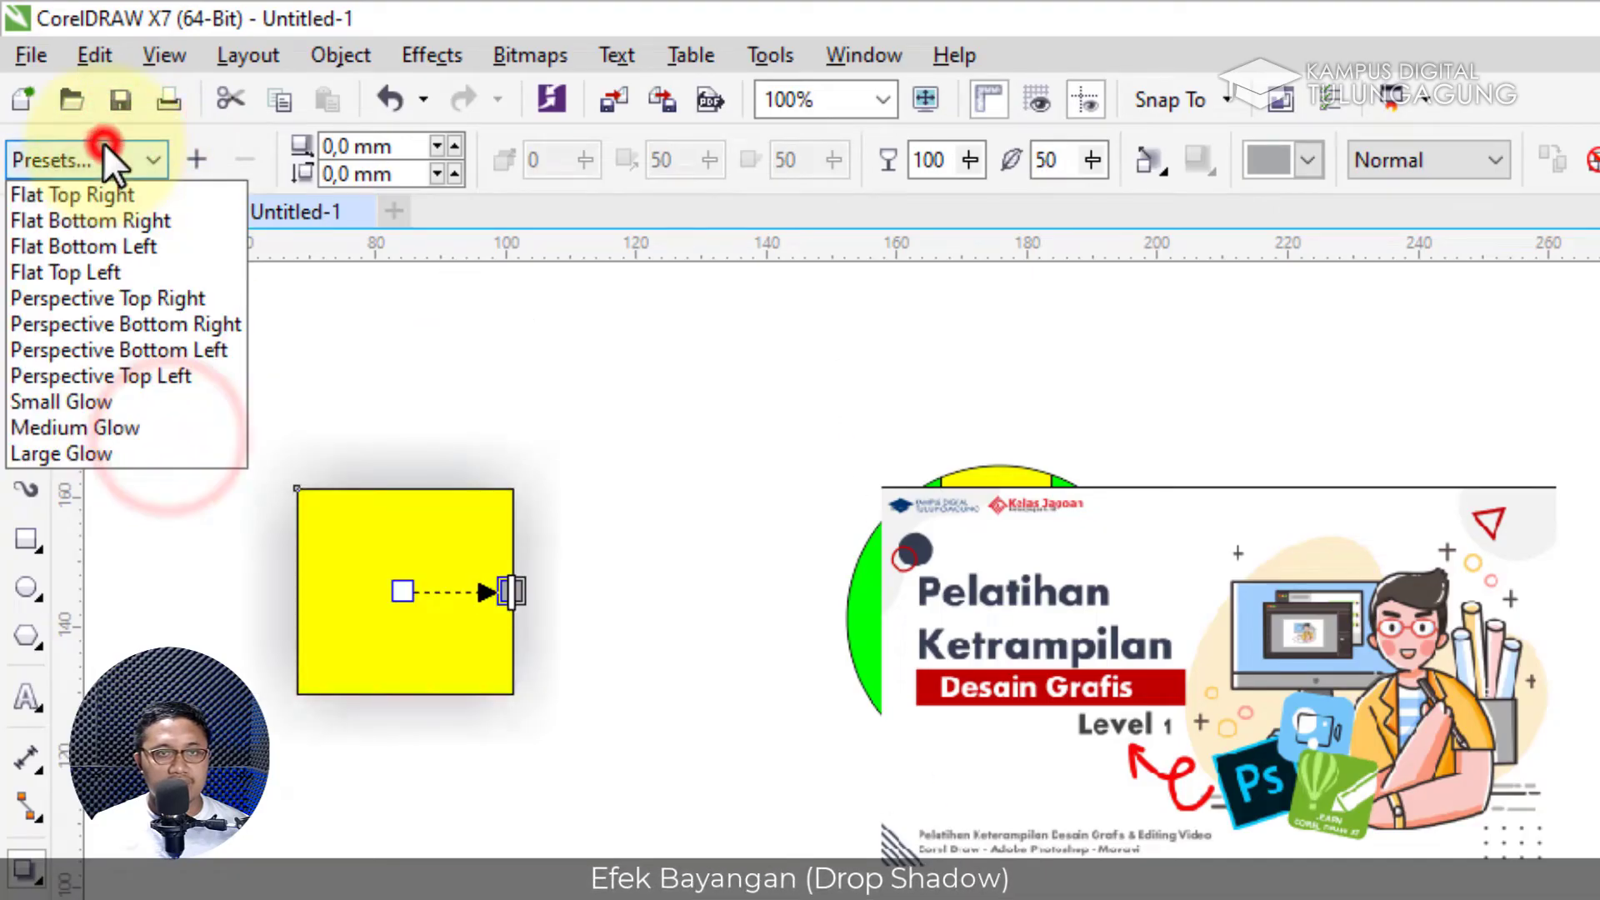
click(170, 456)
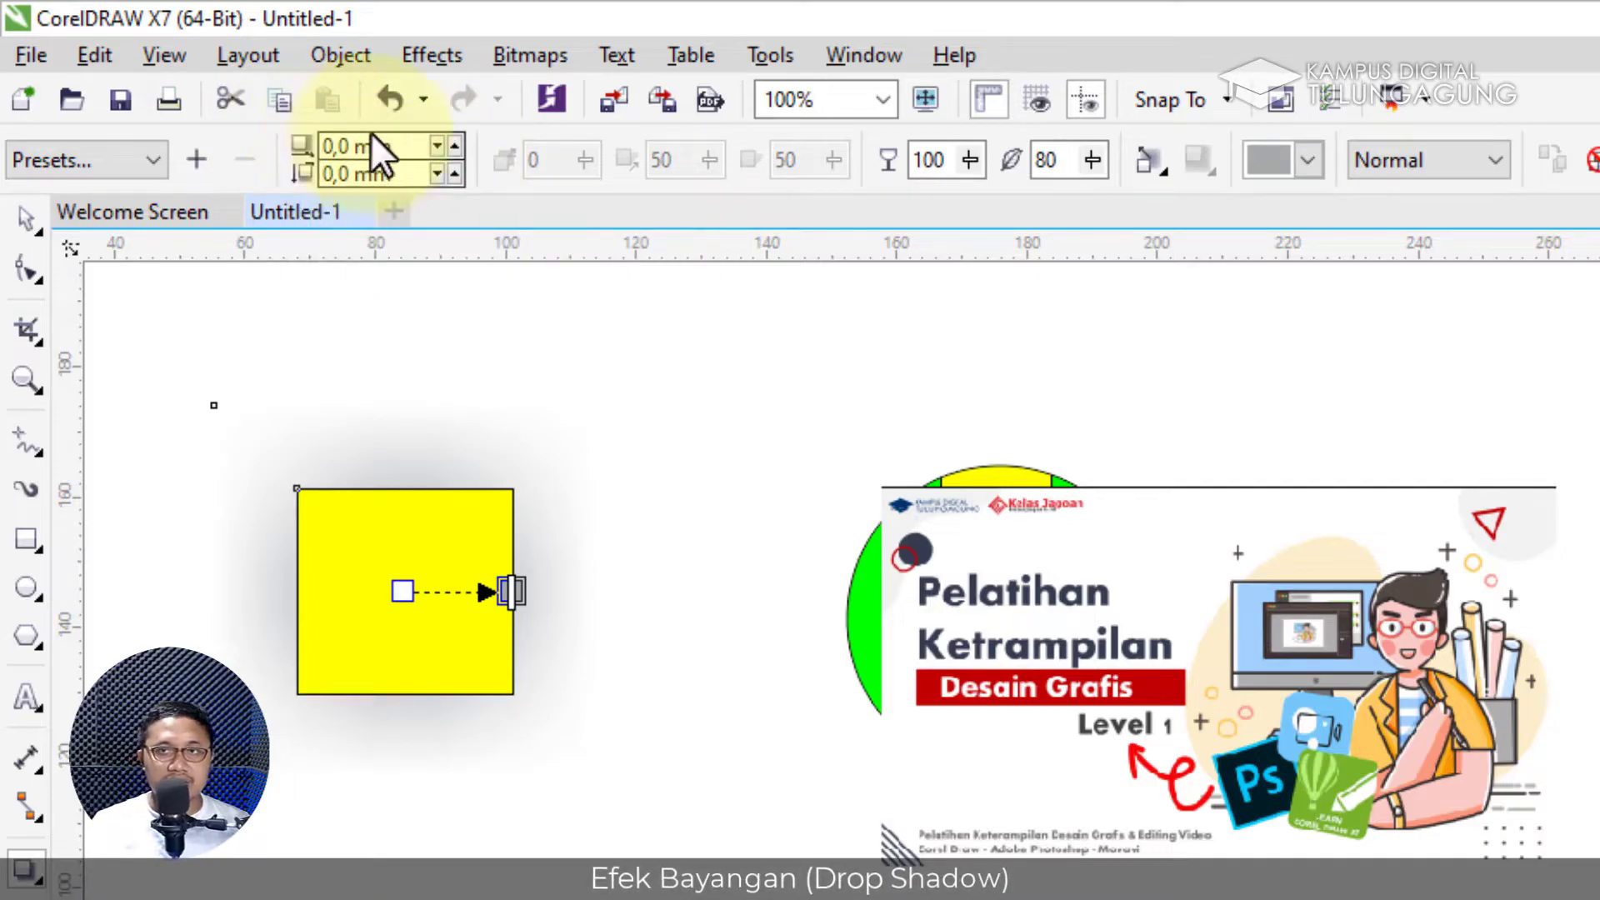
Try the glow shadow's opacity control and reduce its feathering to 40.
drag(974, 160, 1115, 221)
click(970, 160)
click(967, 157)
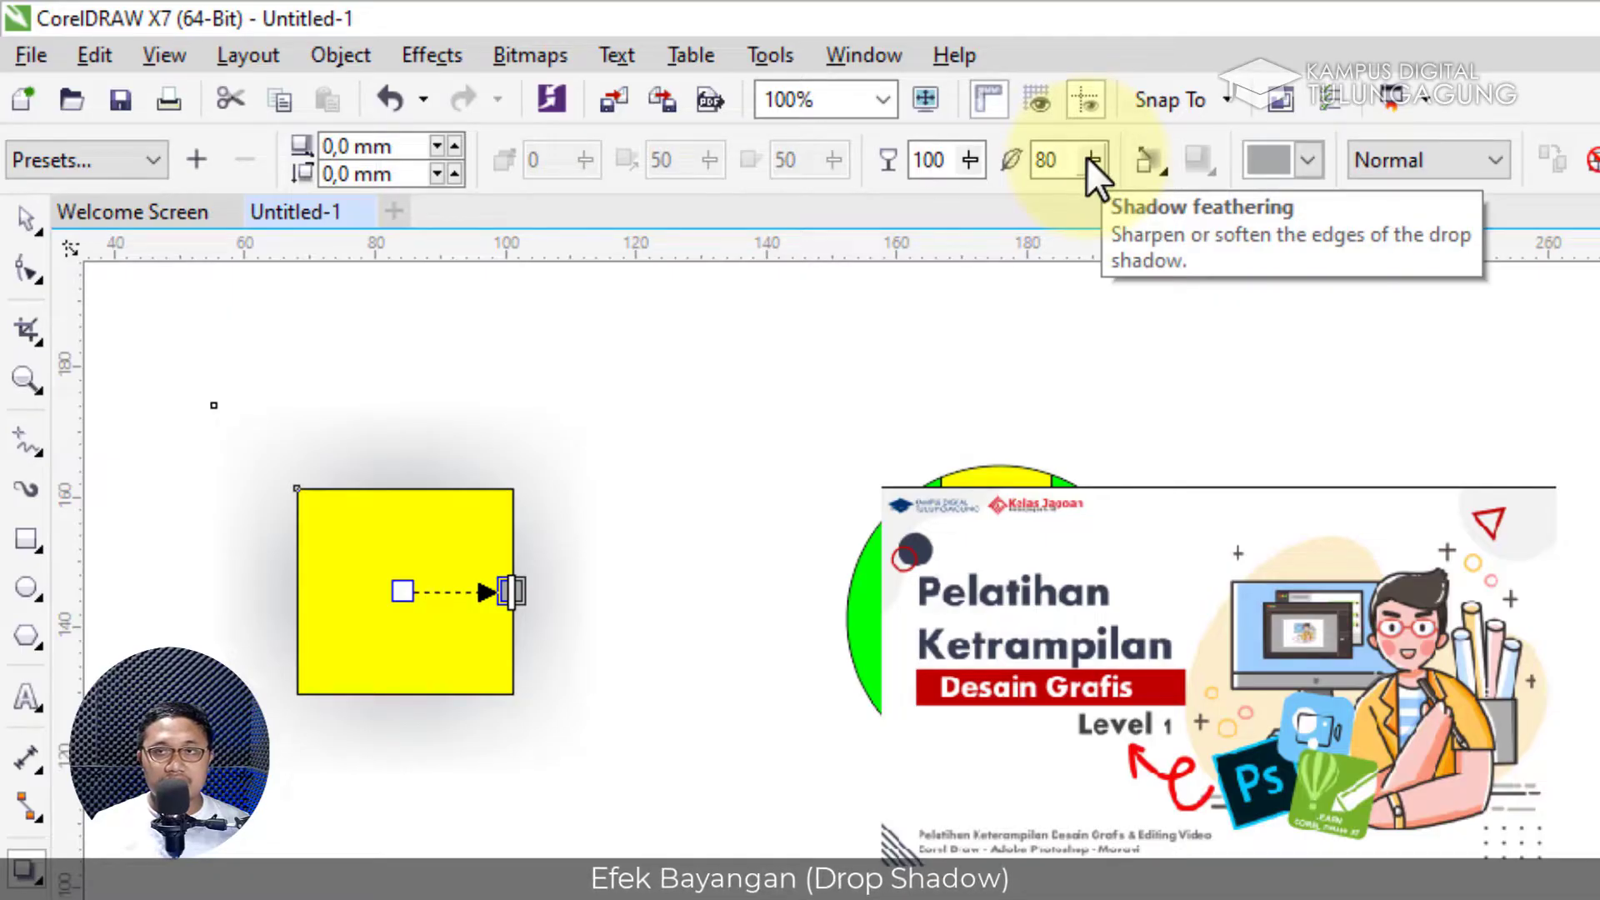
drag(1092, 162, 1046, 204)
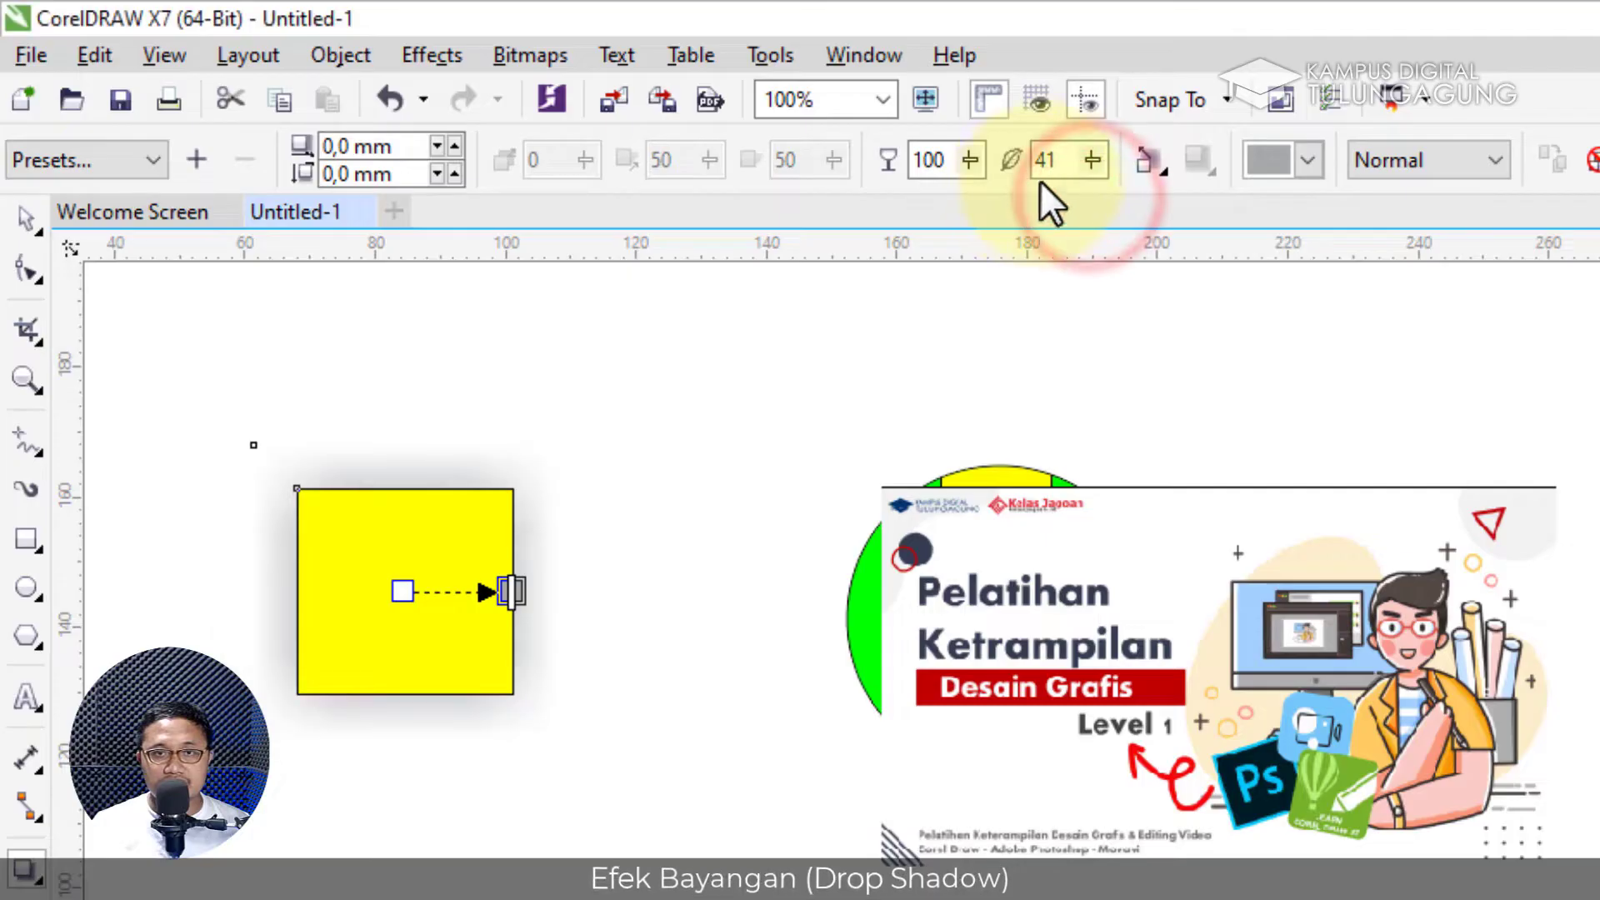
click(1081, 164)
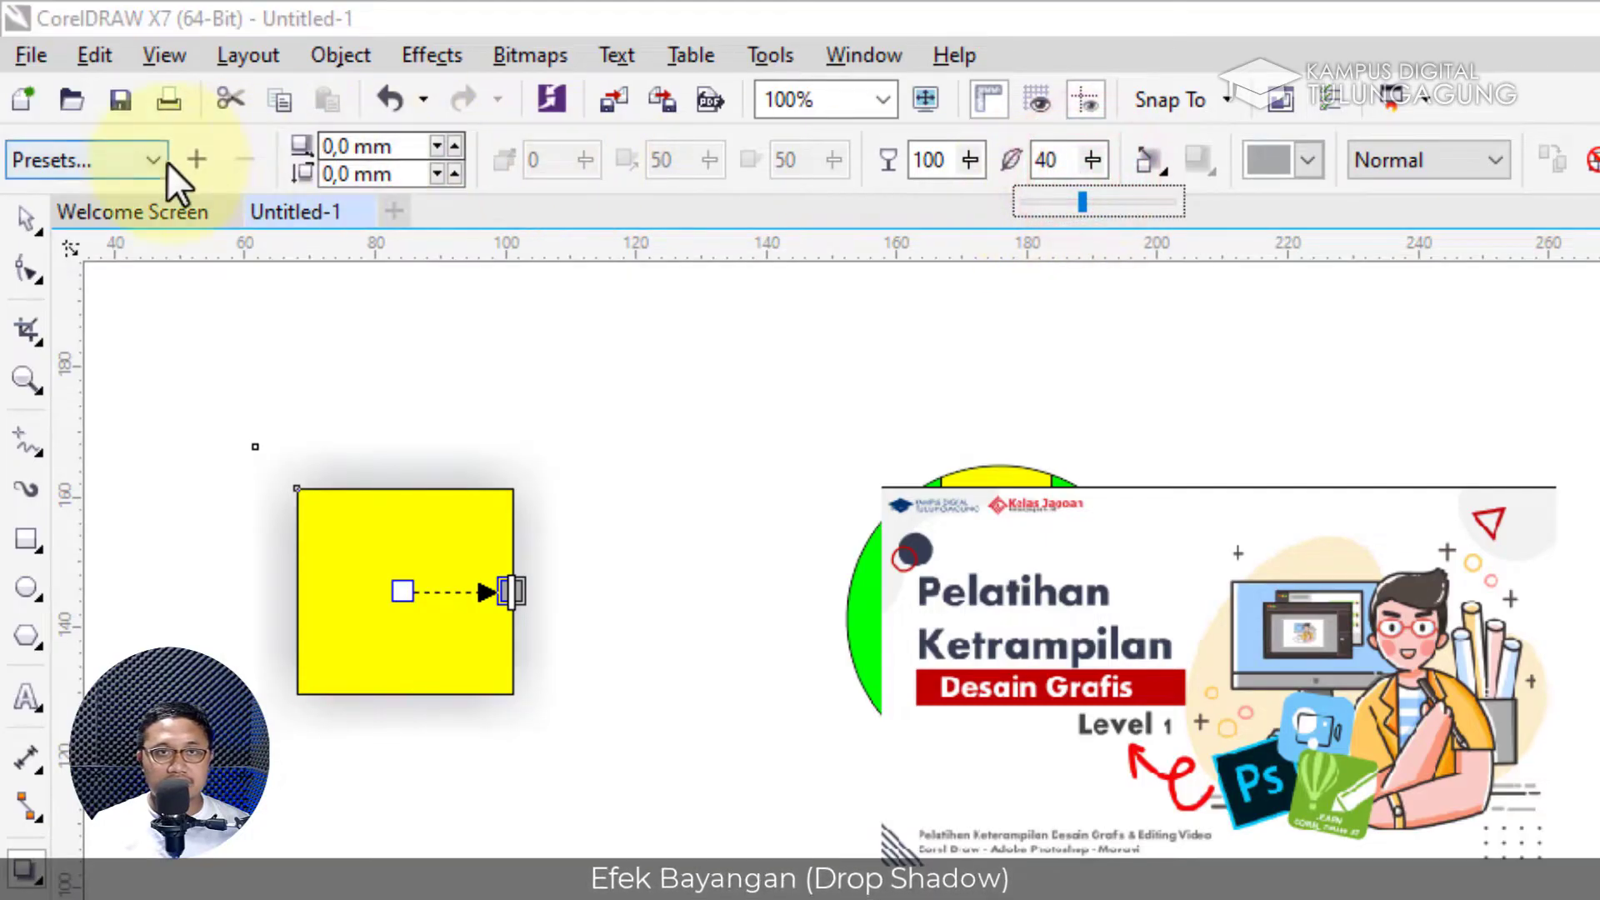
Apply the Flat Bottom Right shadow preset and shorten its offset to about 10.1 mm horizontally and -9.7 mm vertically.
click(137, 158)
click(125, 218)
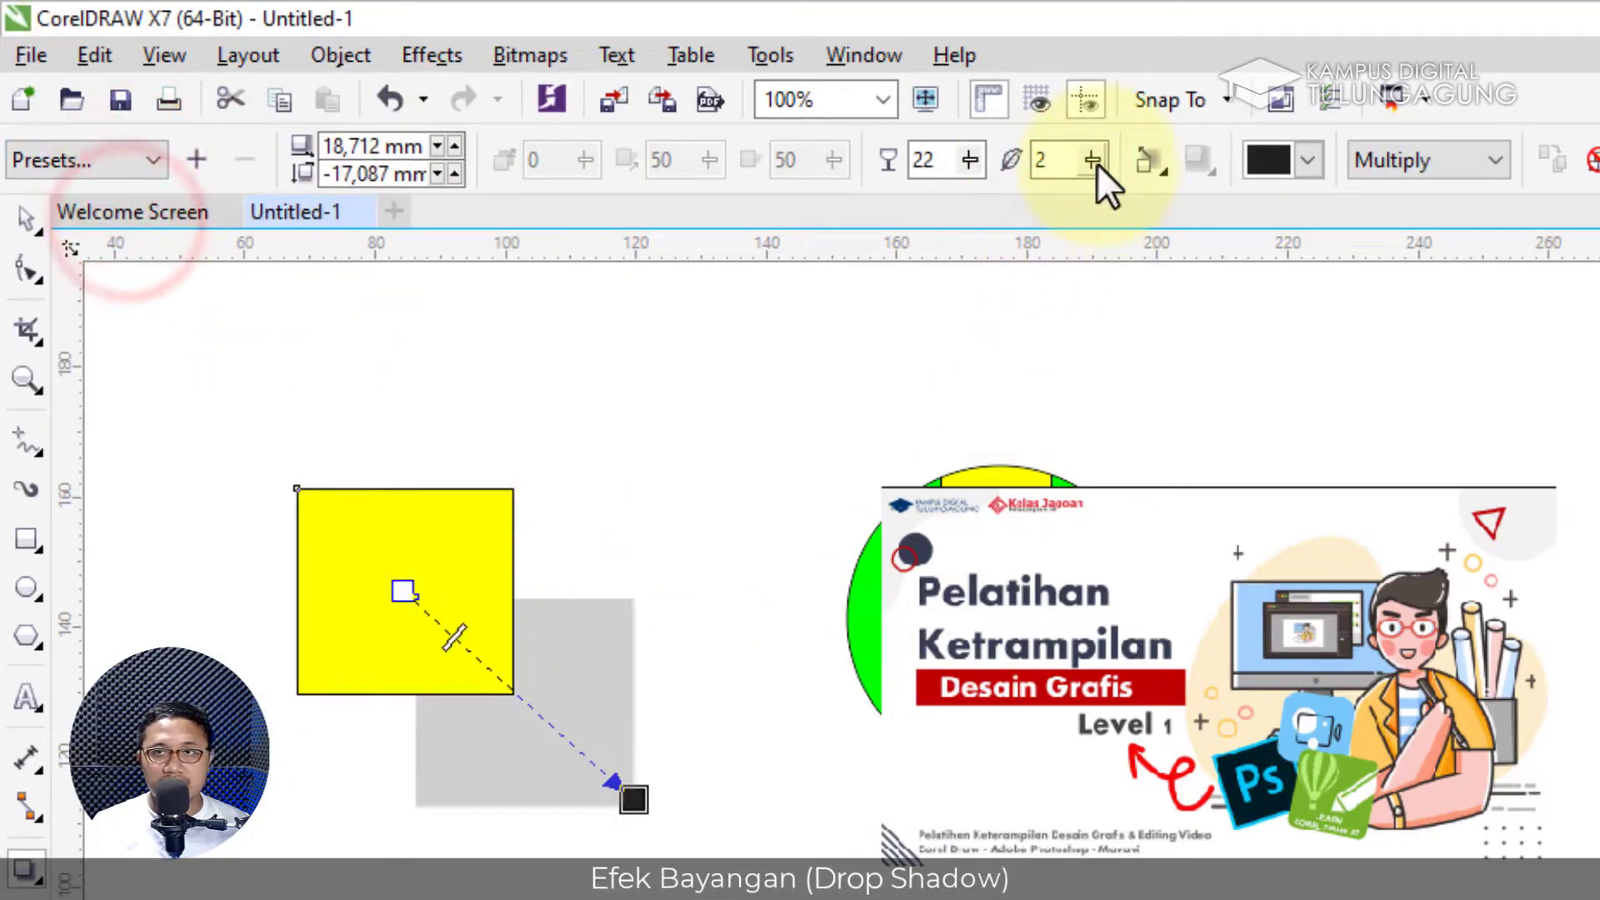
drag(625, 805, 571, 756)
Try a hard-edged shadow on the yellow rectangle by lowering its feathering to 0.
scroll(554, 585, up, 2)
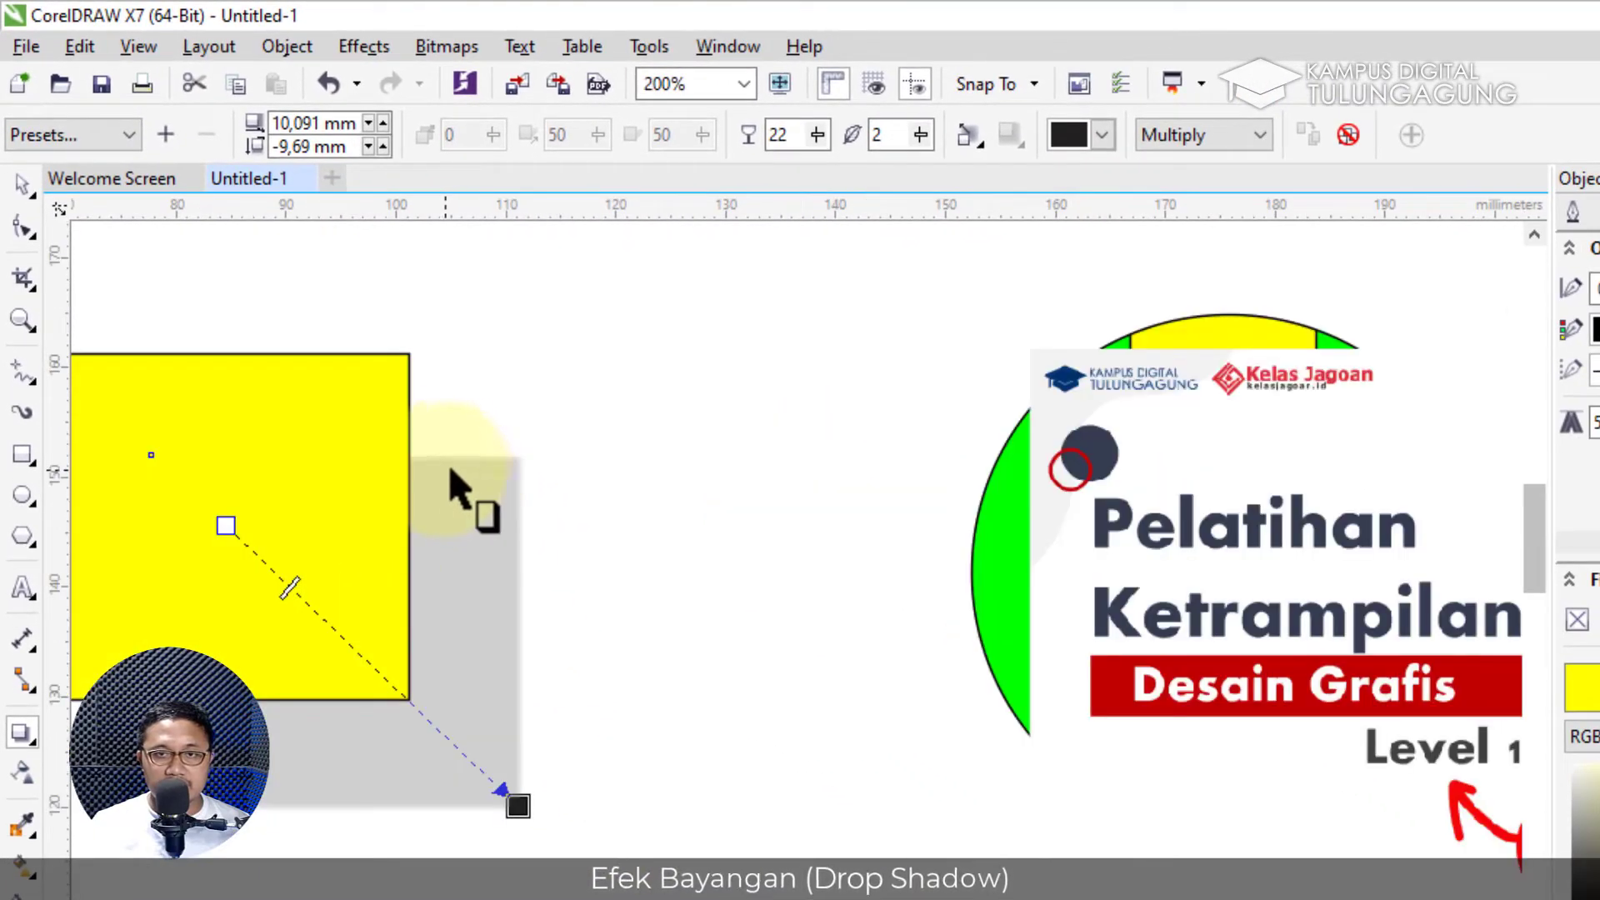
click(920, 142)
click(920, 142)
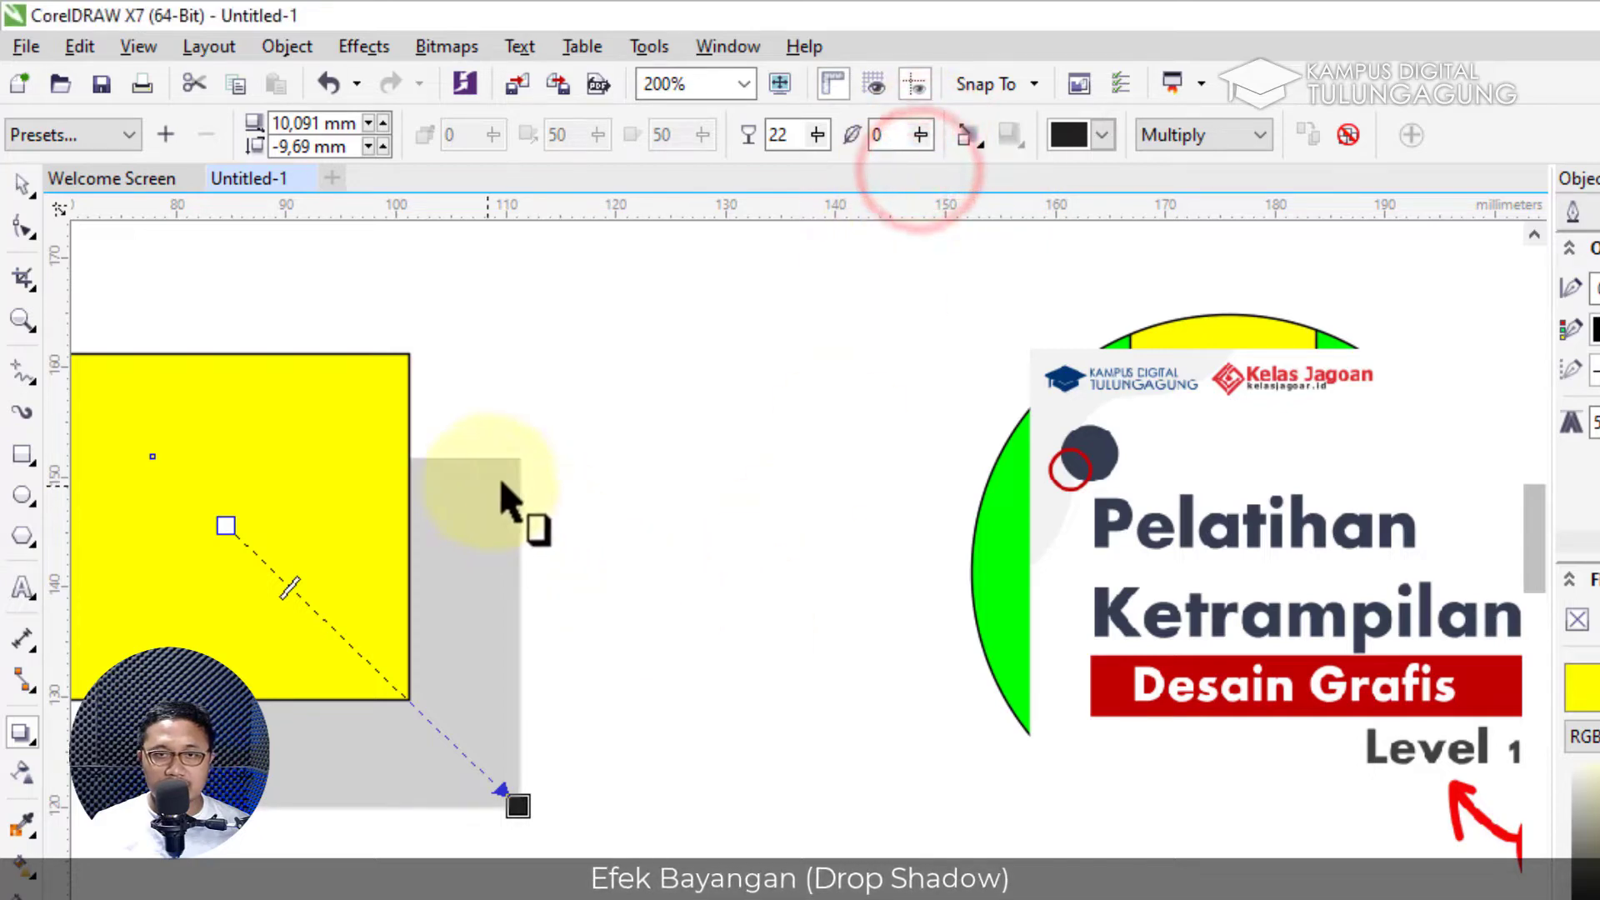
click(913, 136)
click(920, 137)
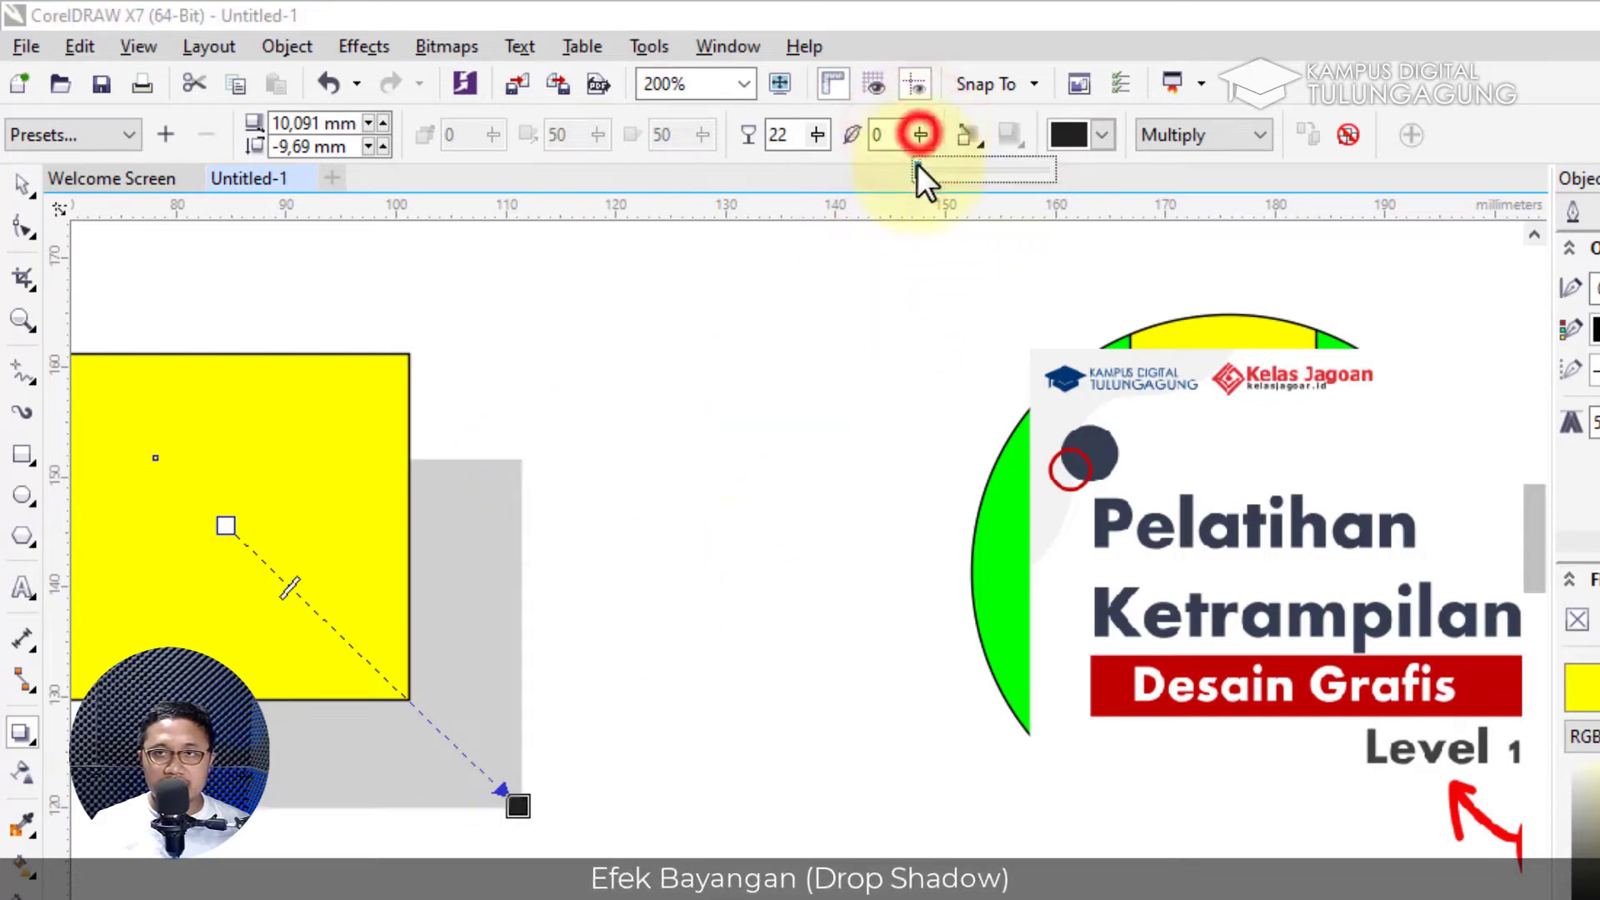
mouse_move(938, 166)
mouse_down()
mouse_move(912, 141)
mouse_move(907, 173)
mouse_move(940, 171)
mouse_move(913, 171)
mouse_up()
Soften the shadow's edges by setting its feathering to 8.
click(922, 134)
click(920, 134)
click(921, 135)
click(919, 134)
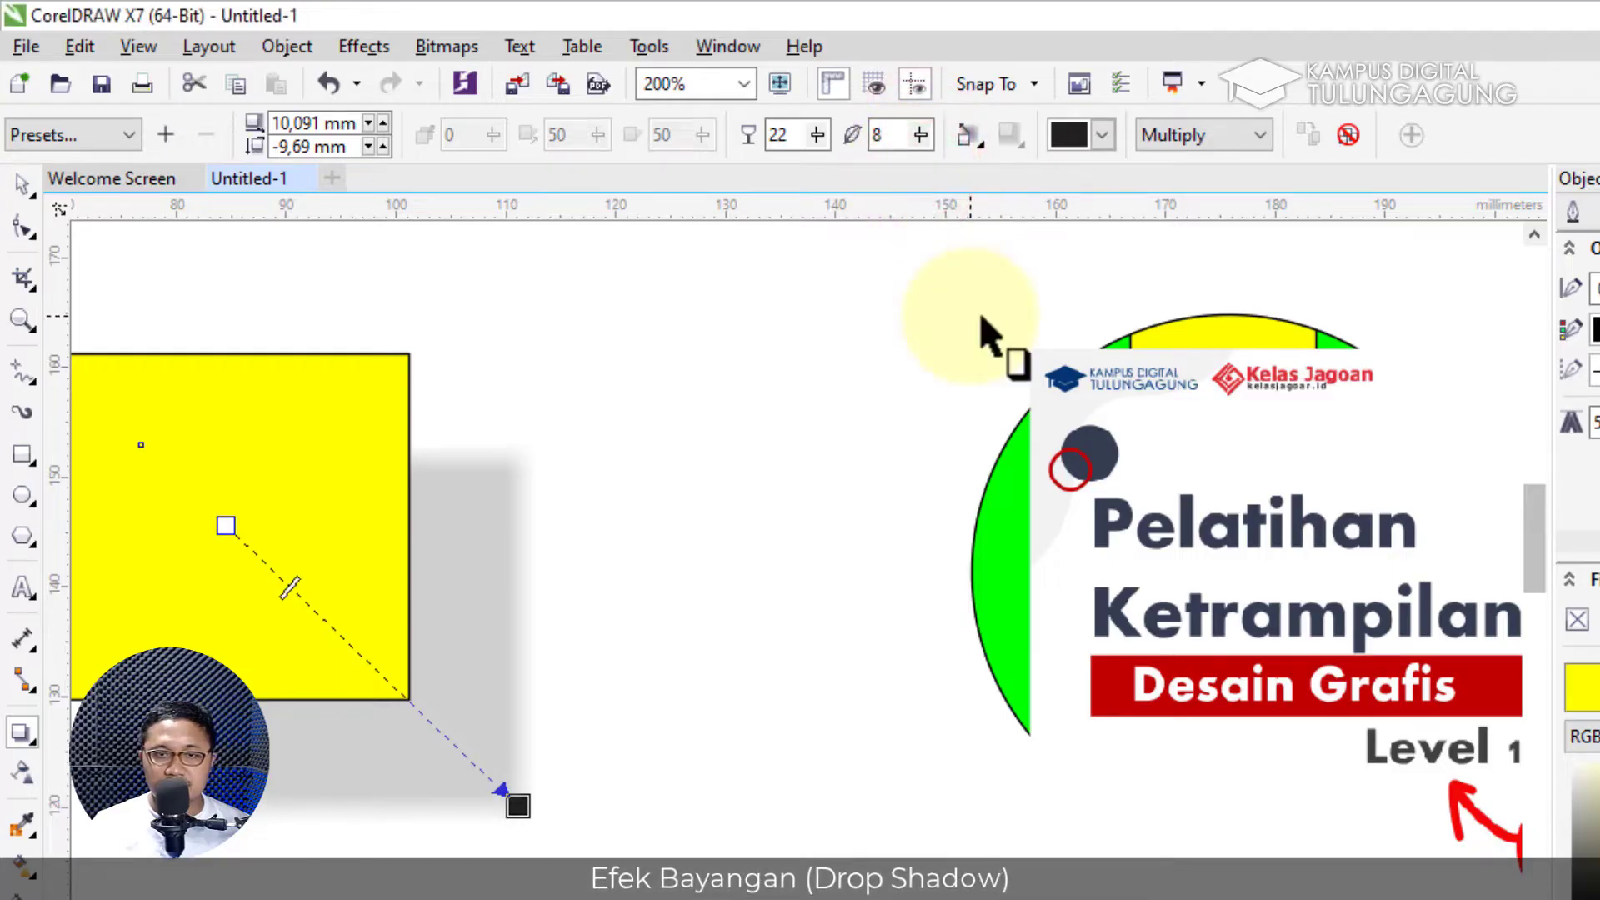
Try yellow, red and purple as the shadow colour, and settle on a periwinkle blue.
click(1105, 130)
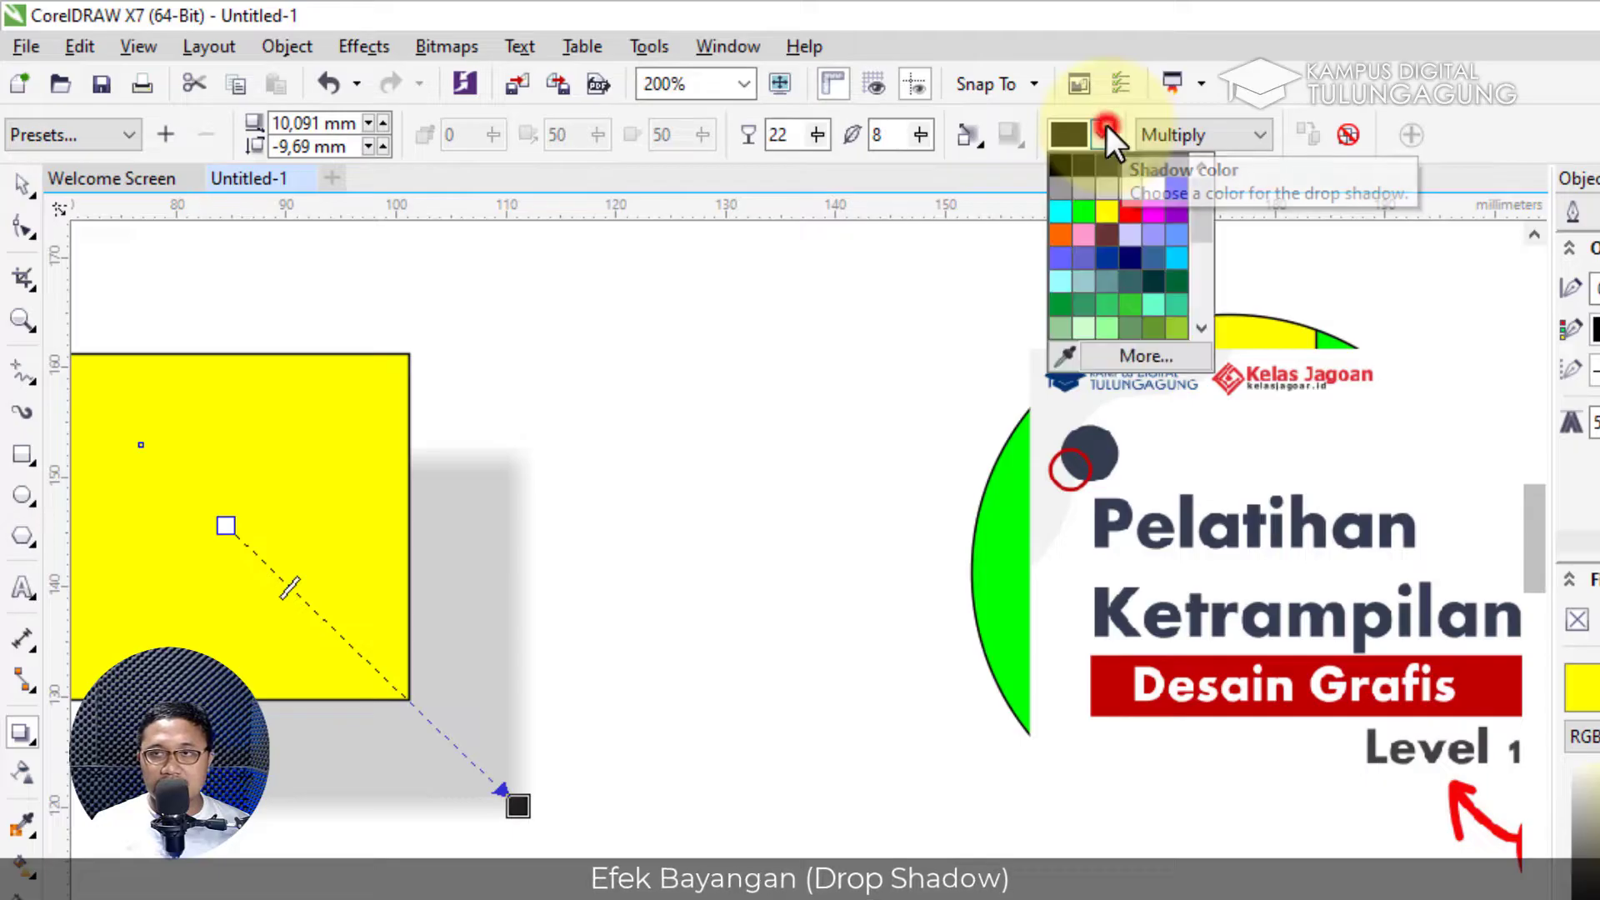
click(1102, 213)
click(1100, 136)
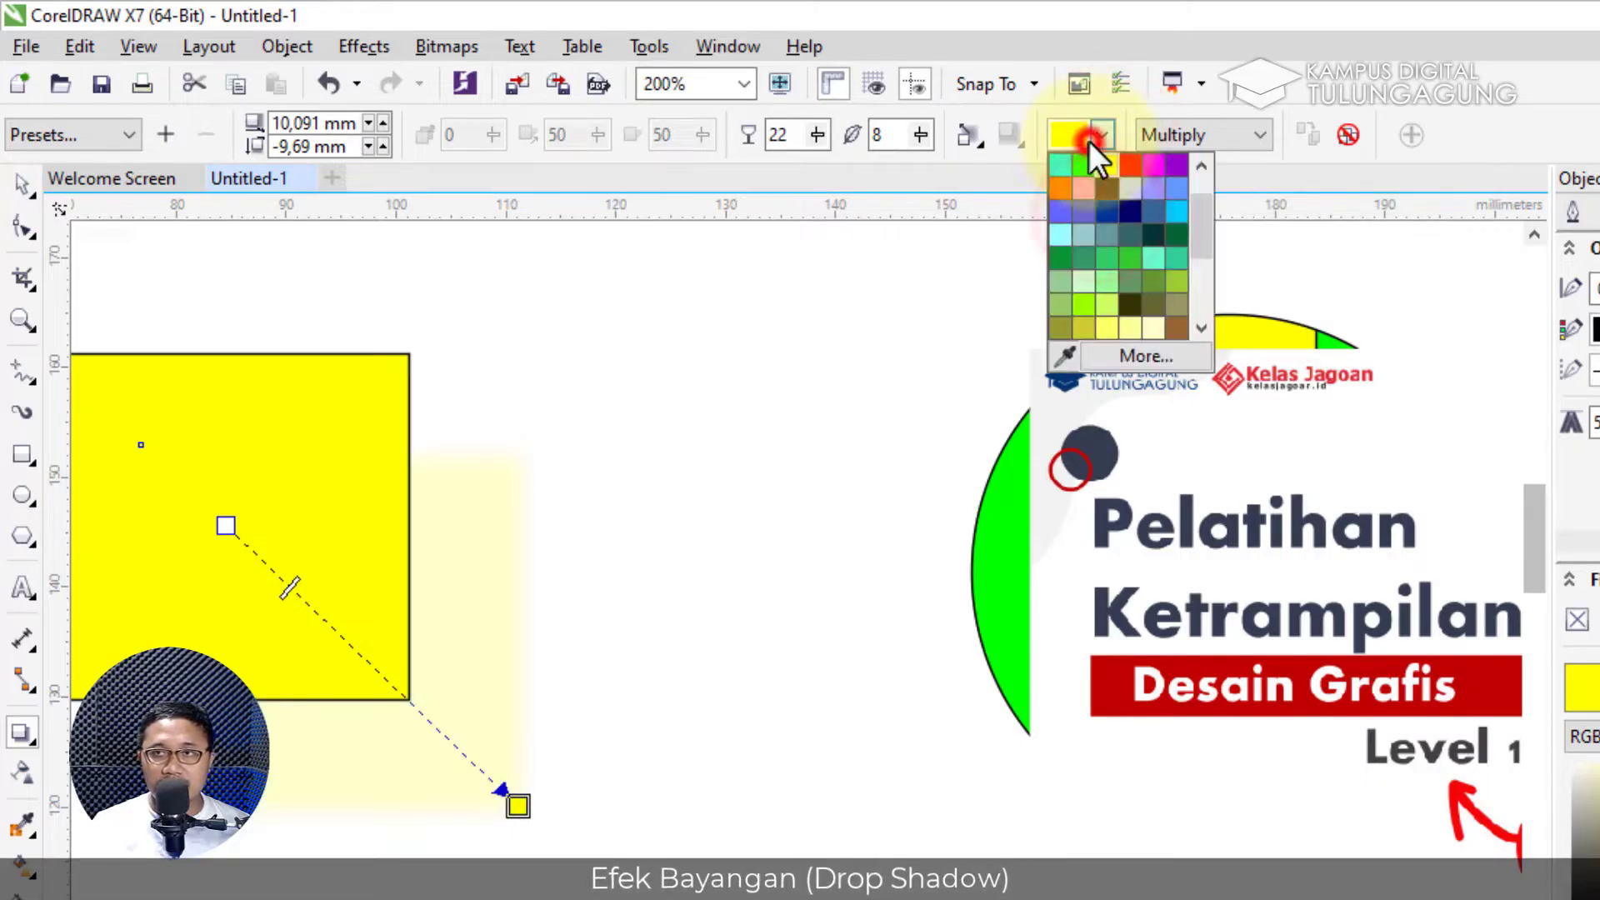
click(1127, 160)
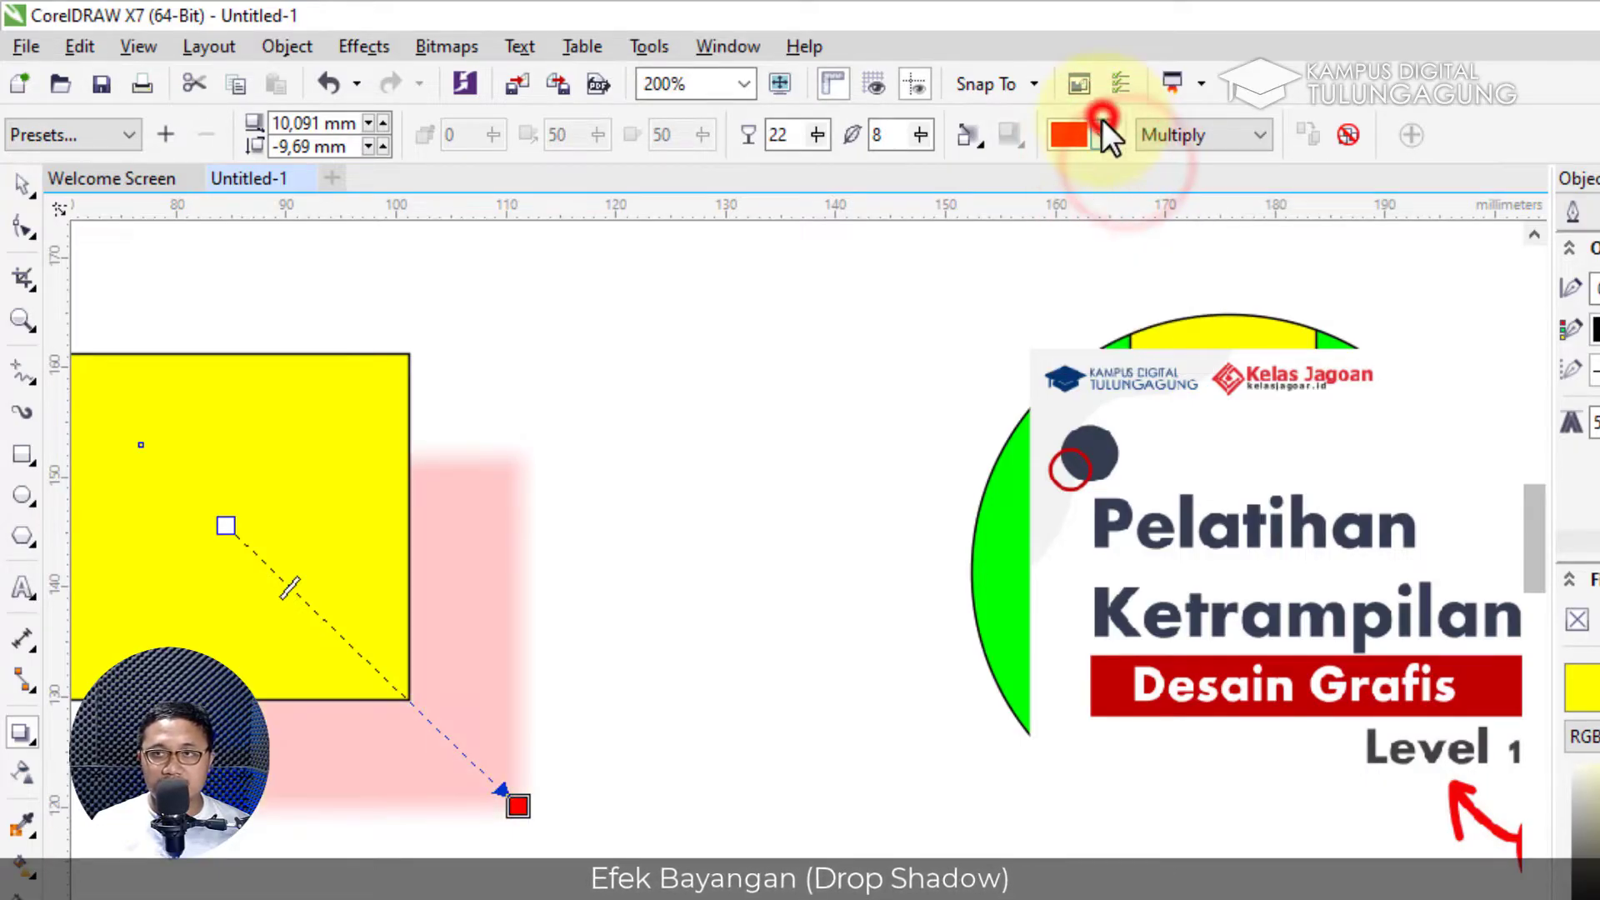
click(1103, 133)
click(1180, 158)
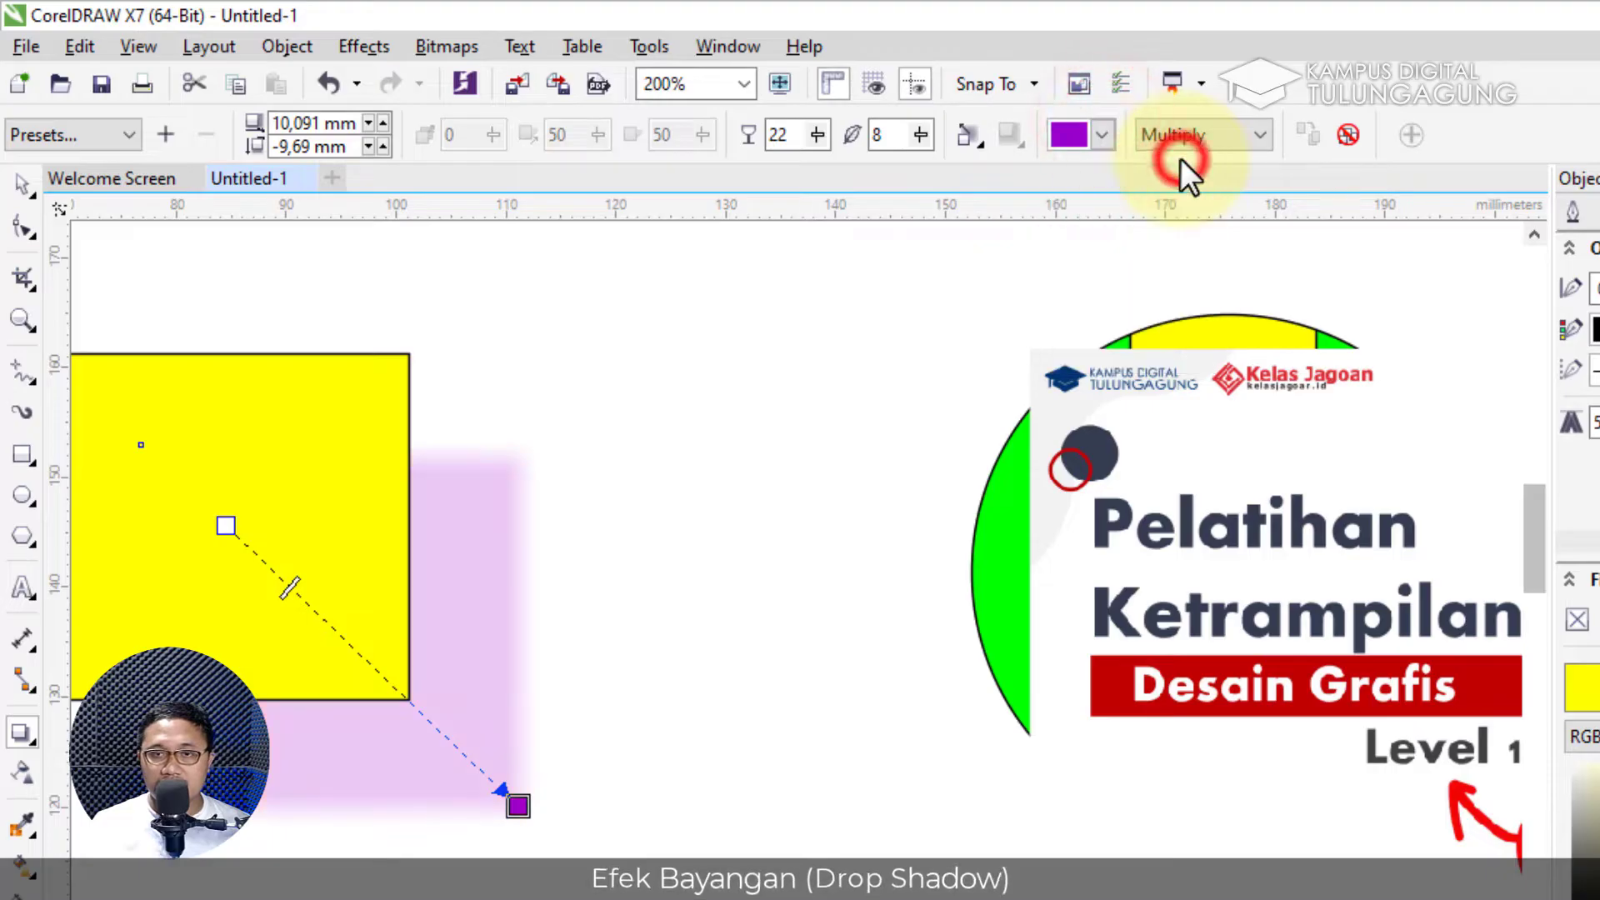
click(1101, 135)
click(1067, 216)
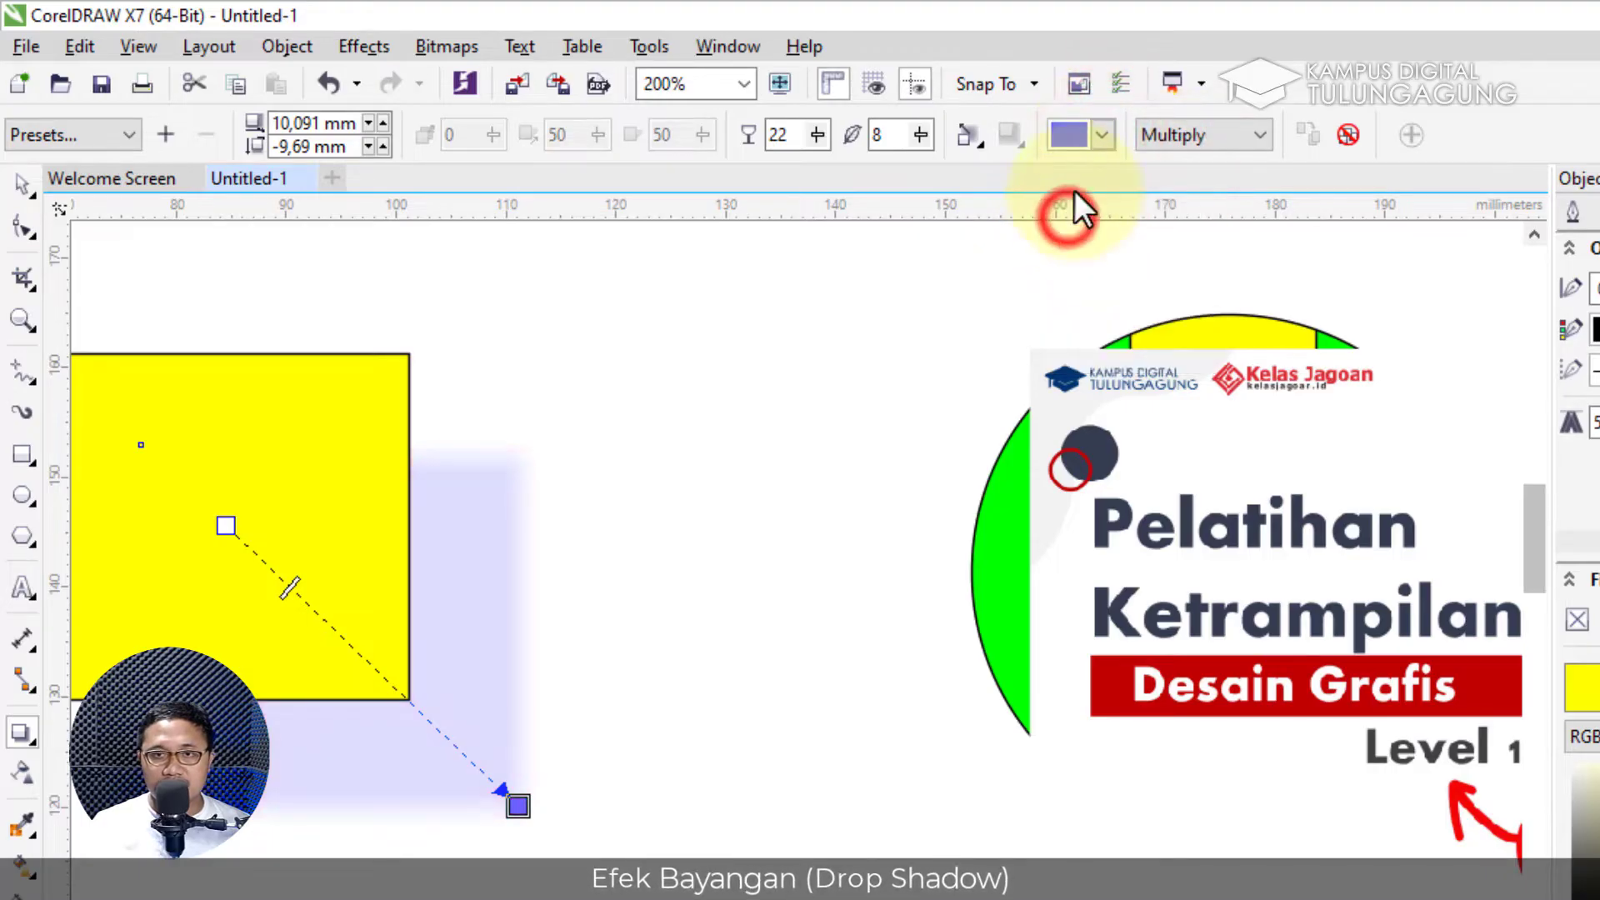
Change the drop shadow's colour to pure blue.
click(1102, 135)
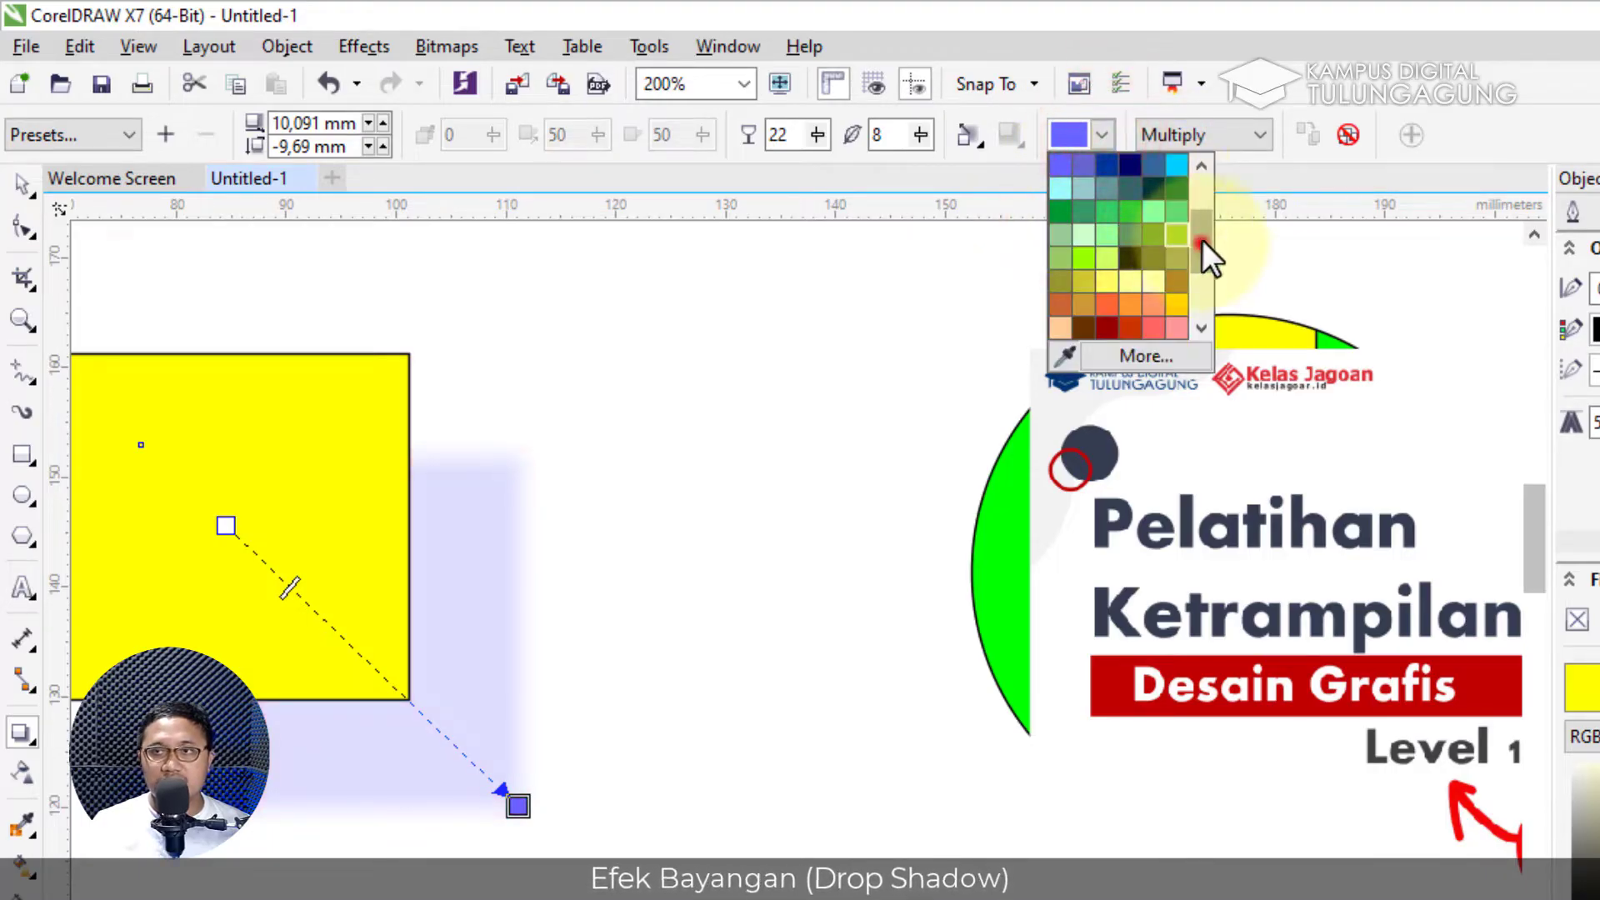
drag(1200, 242, 1198, 180)
click(1184, 178)
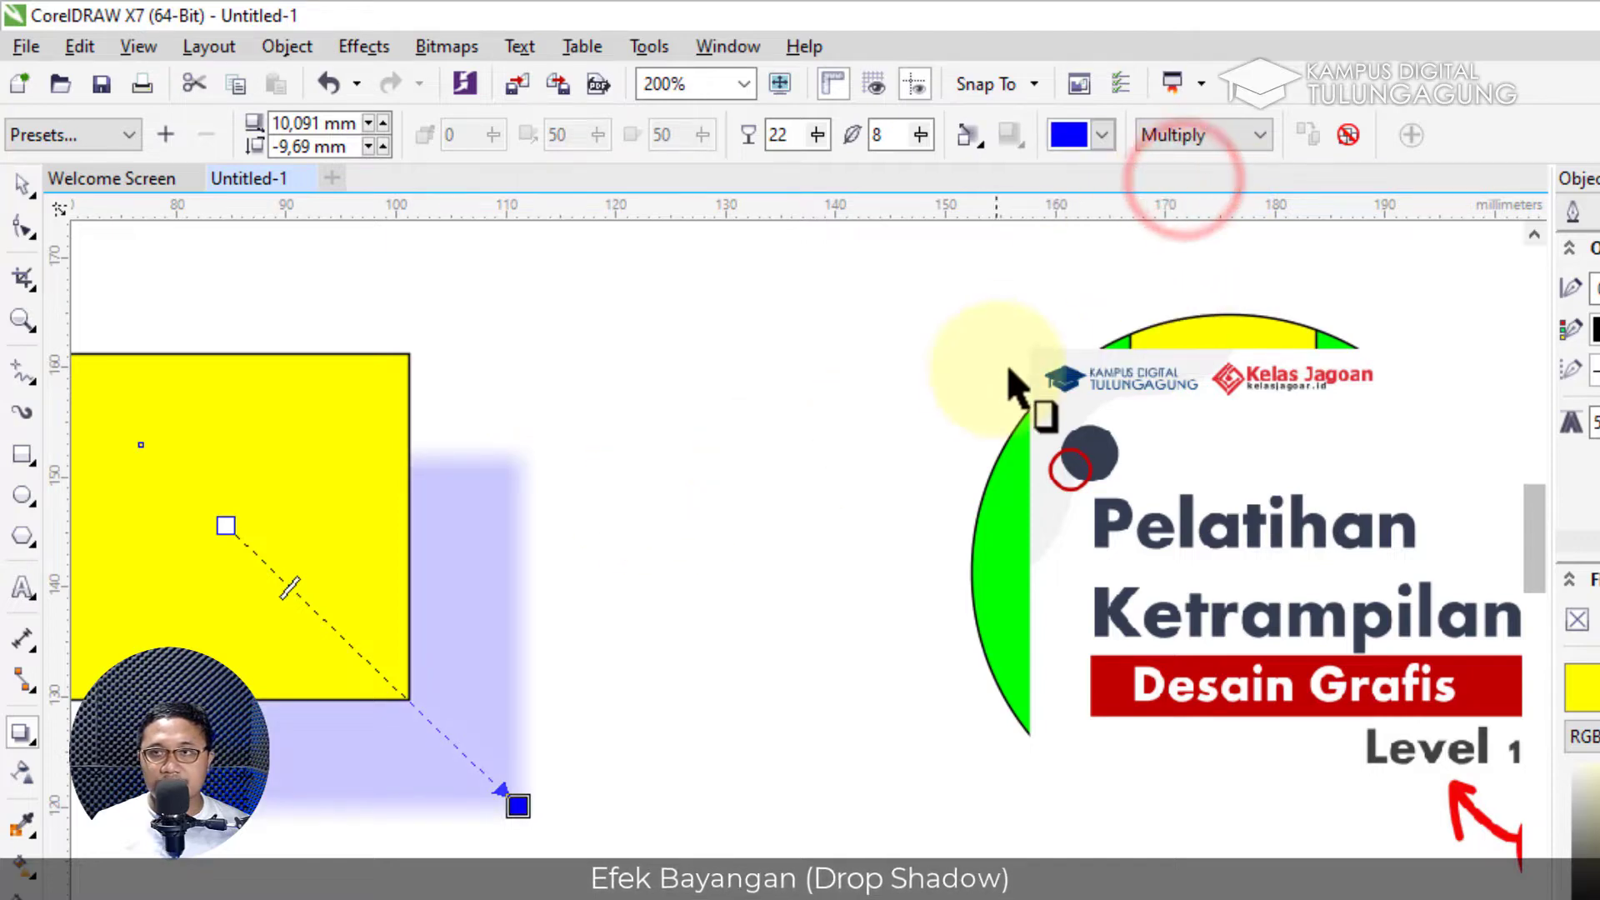
Compare the Normal and Multiply merge modes on the shadow, and clear the drop shadow from the yellow rectangle.
click(1195, 125)
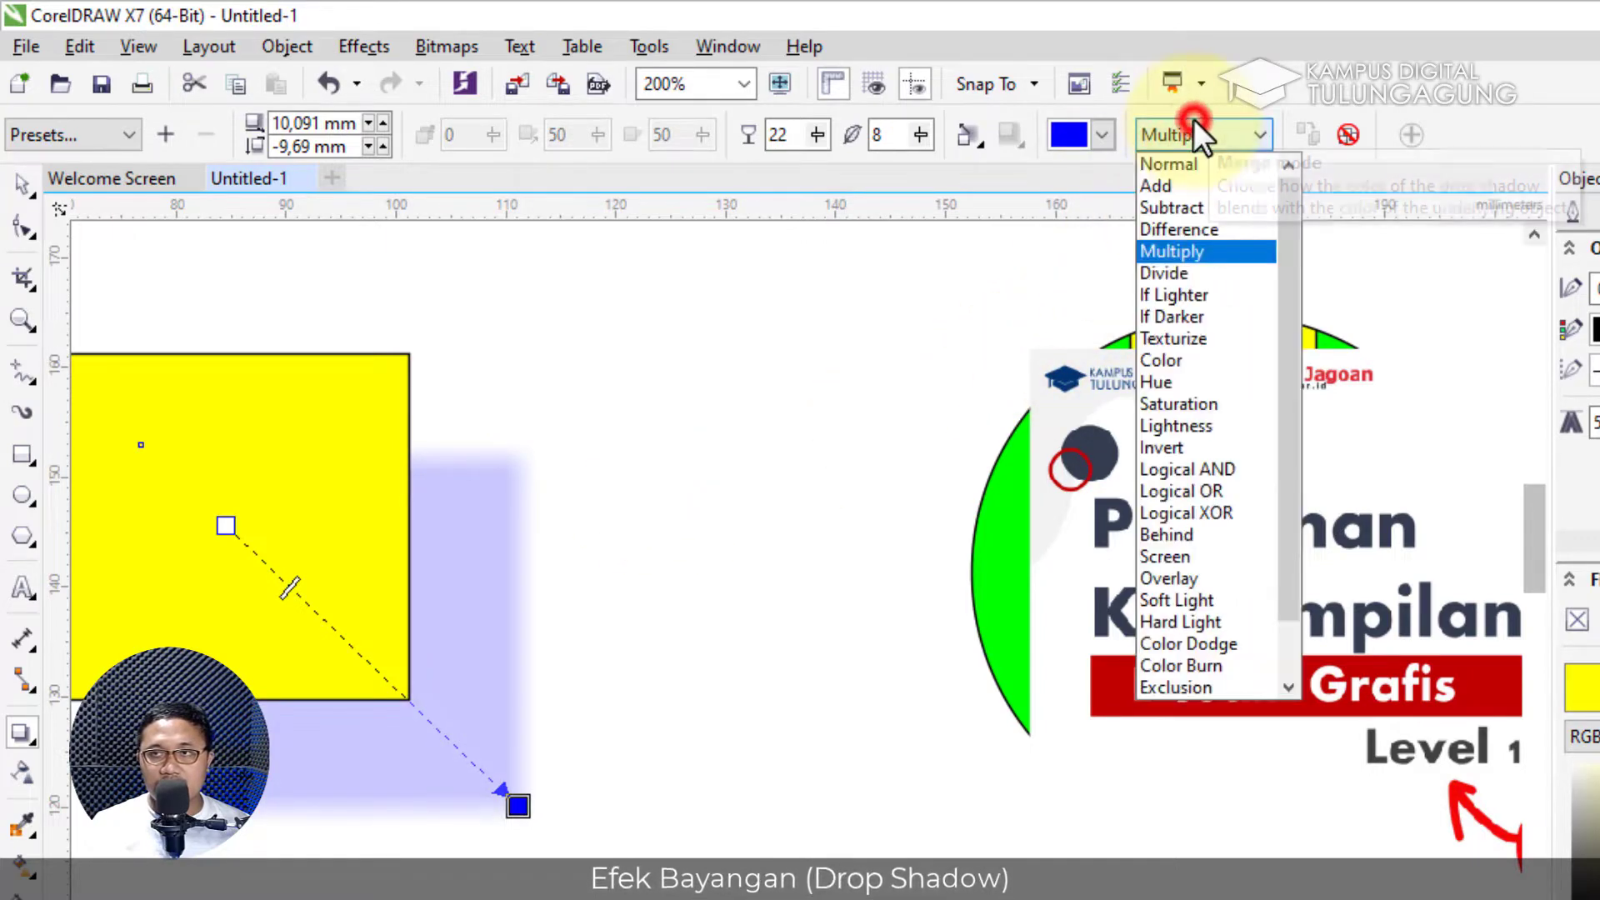
click(1194, 163)
click(1198, 135)
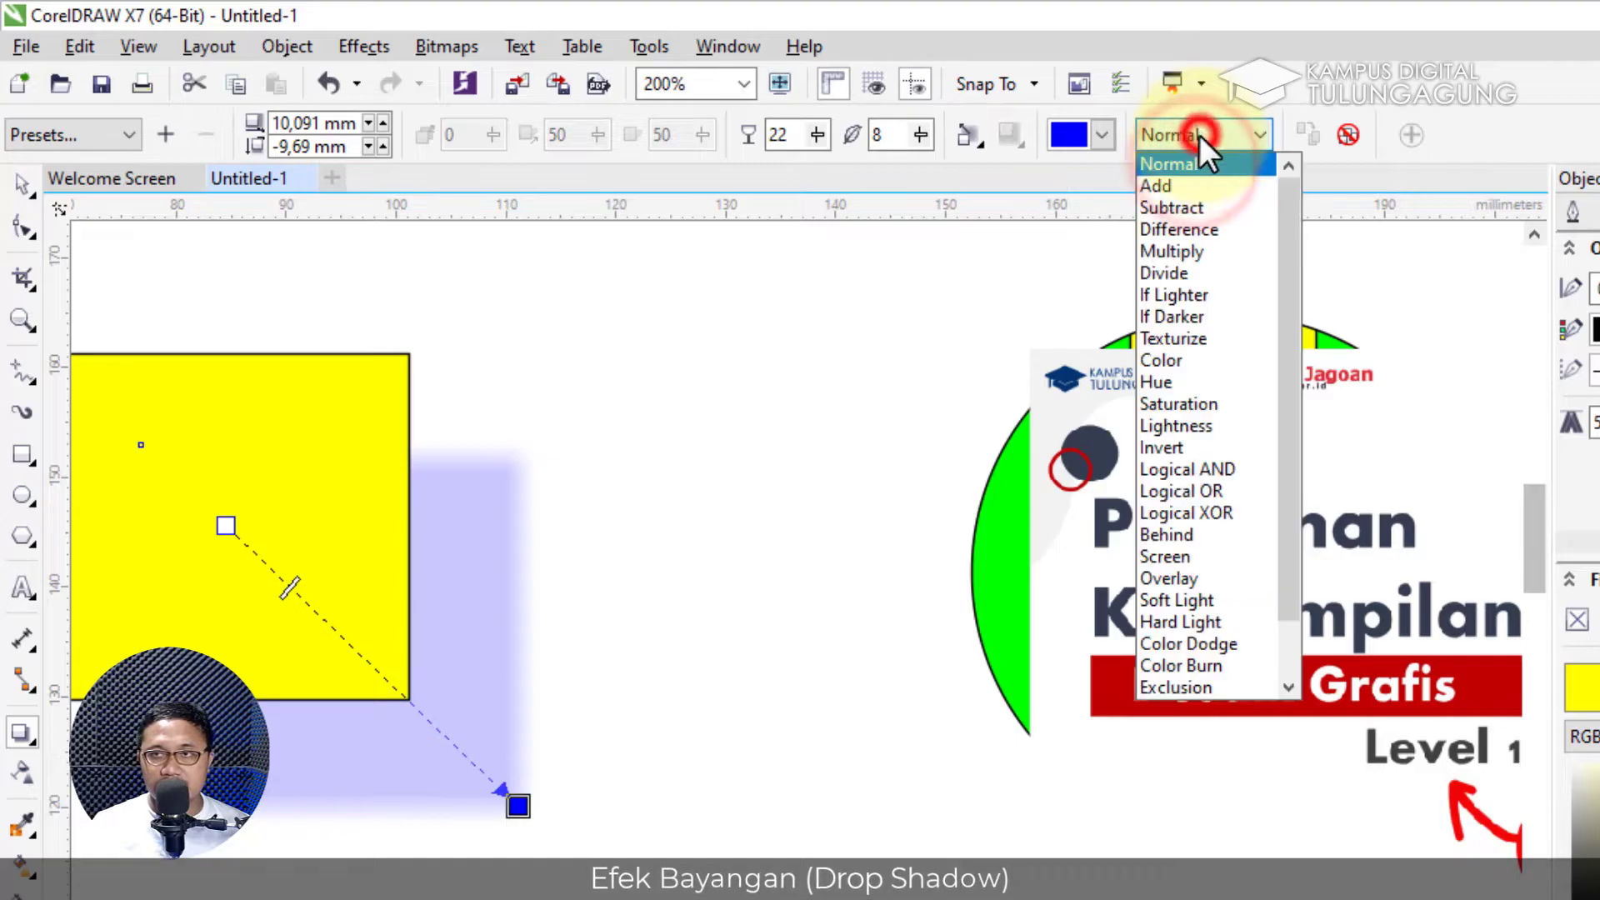
click(1205, 251)
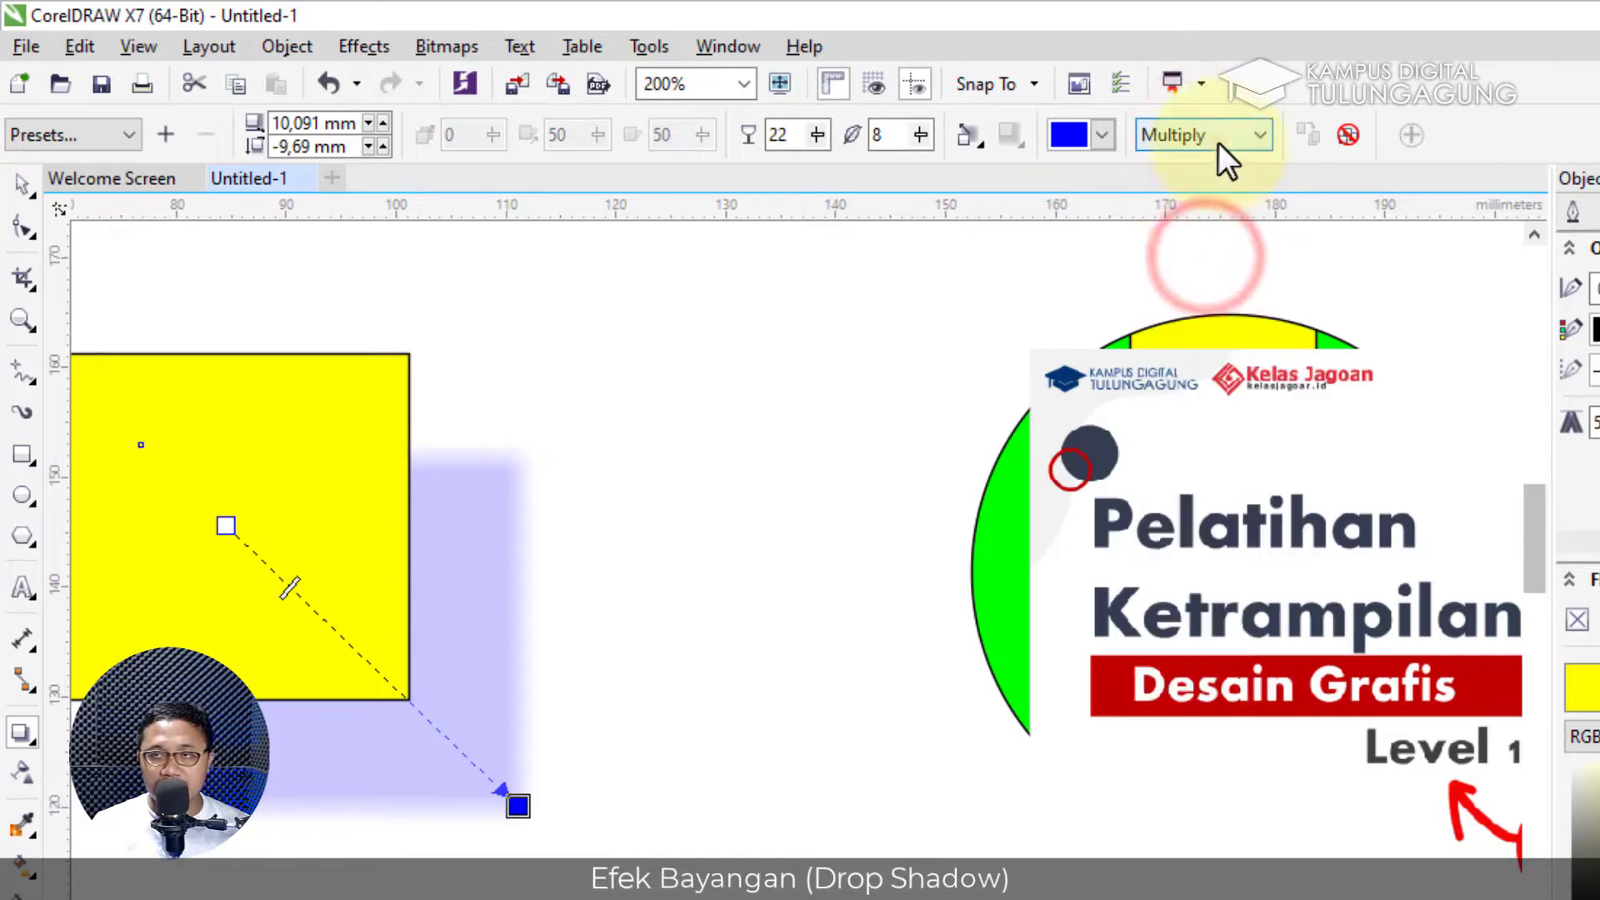
click(1217, 142)
click(1213, 163)
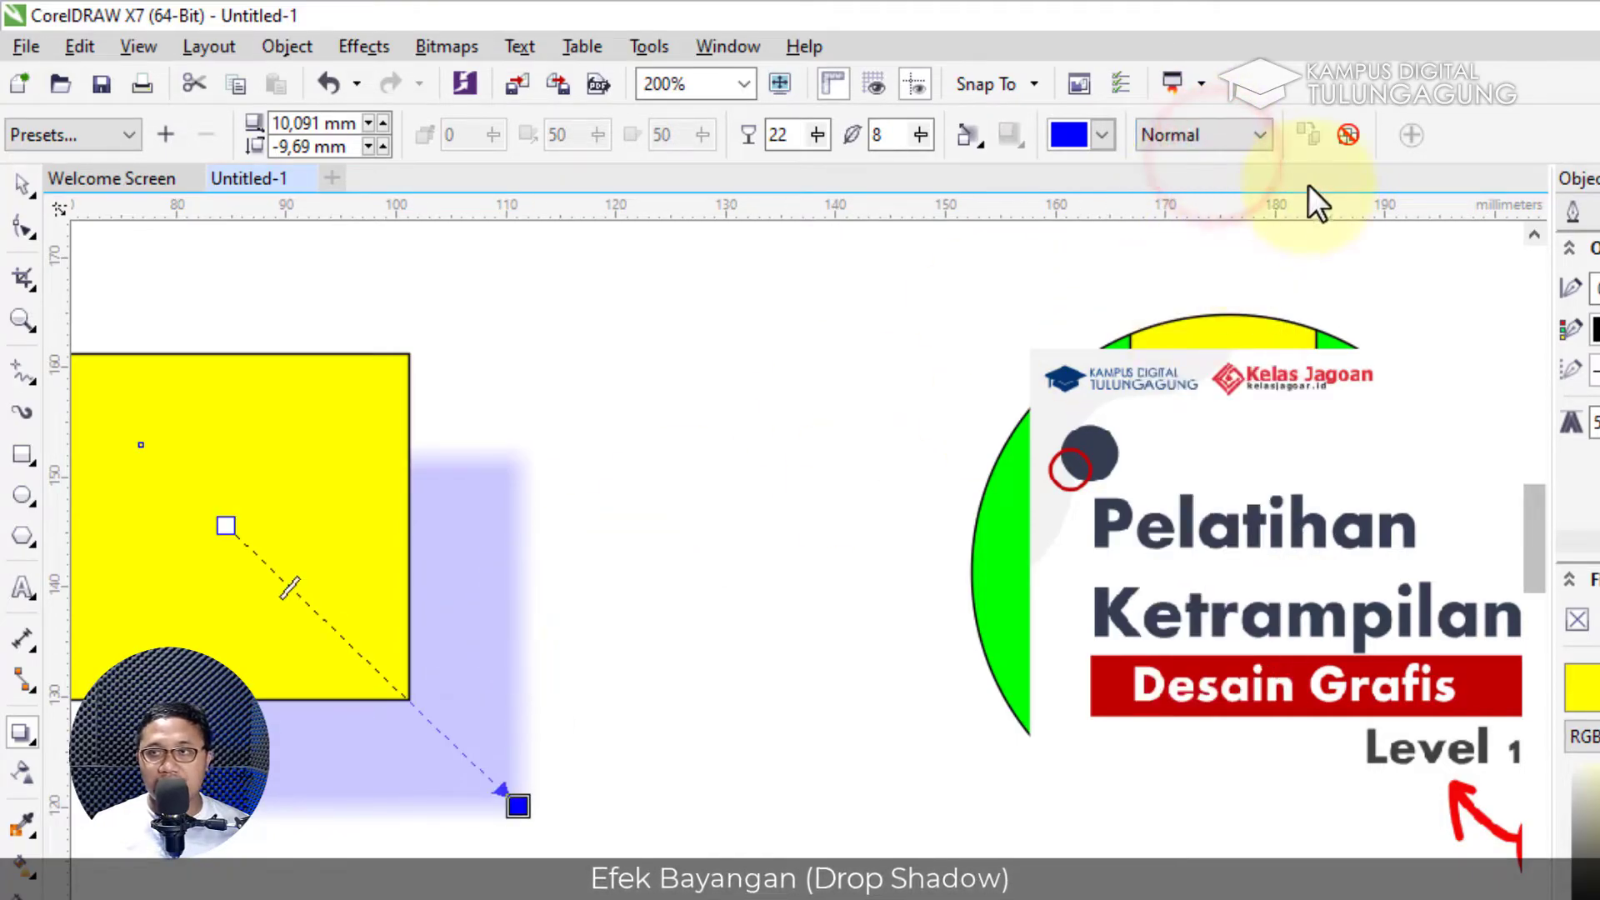
click(1360, 137)
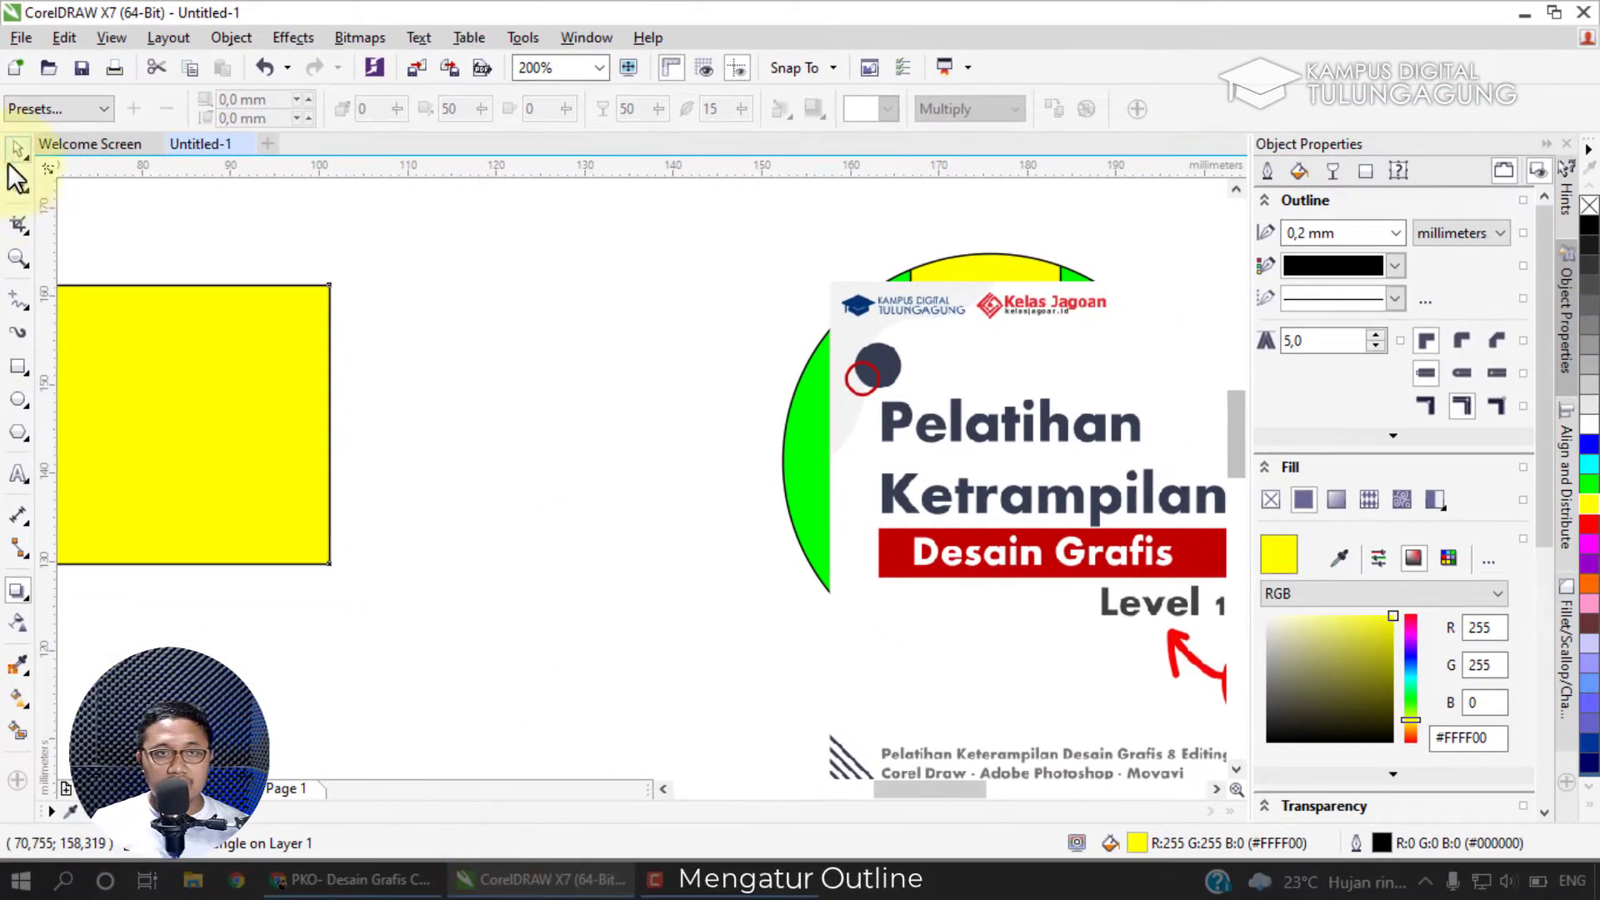
Move the yellow rectangle into the empty area beside the circle and scale it down to about 23.7 by 22.5 mm.
click(17, 152)
drag(161, 339, 436, 355)
drag(284, 269, 377, 358)
drag(438, 435, 330, 354)
scroll(333, 372, up, 1)
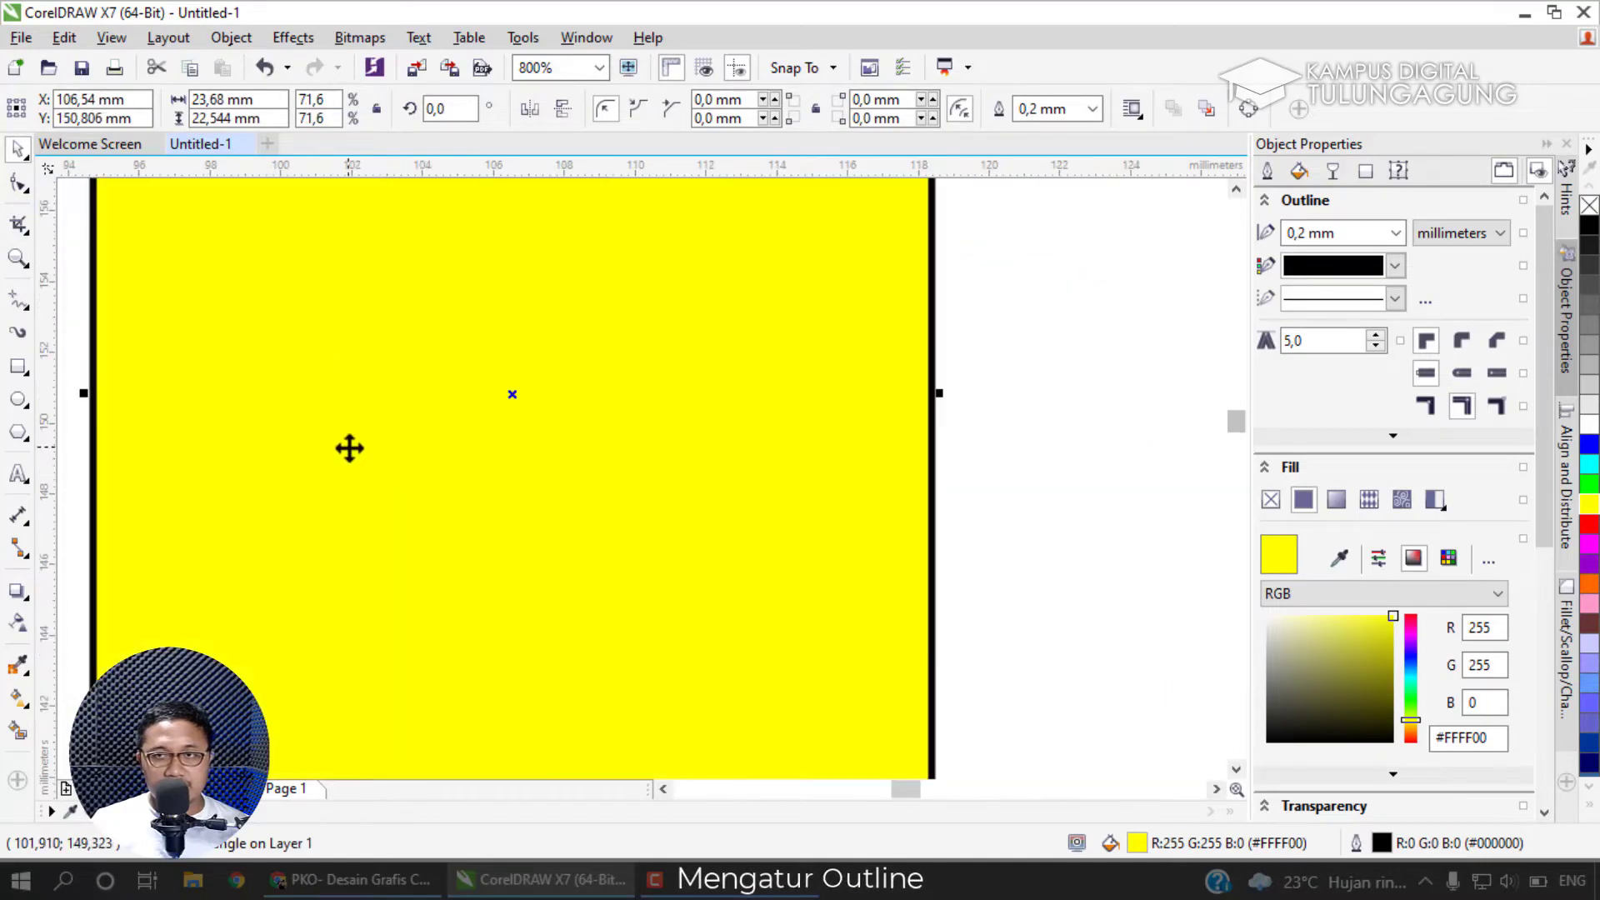
scroll(349, 448, down, 1)
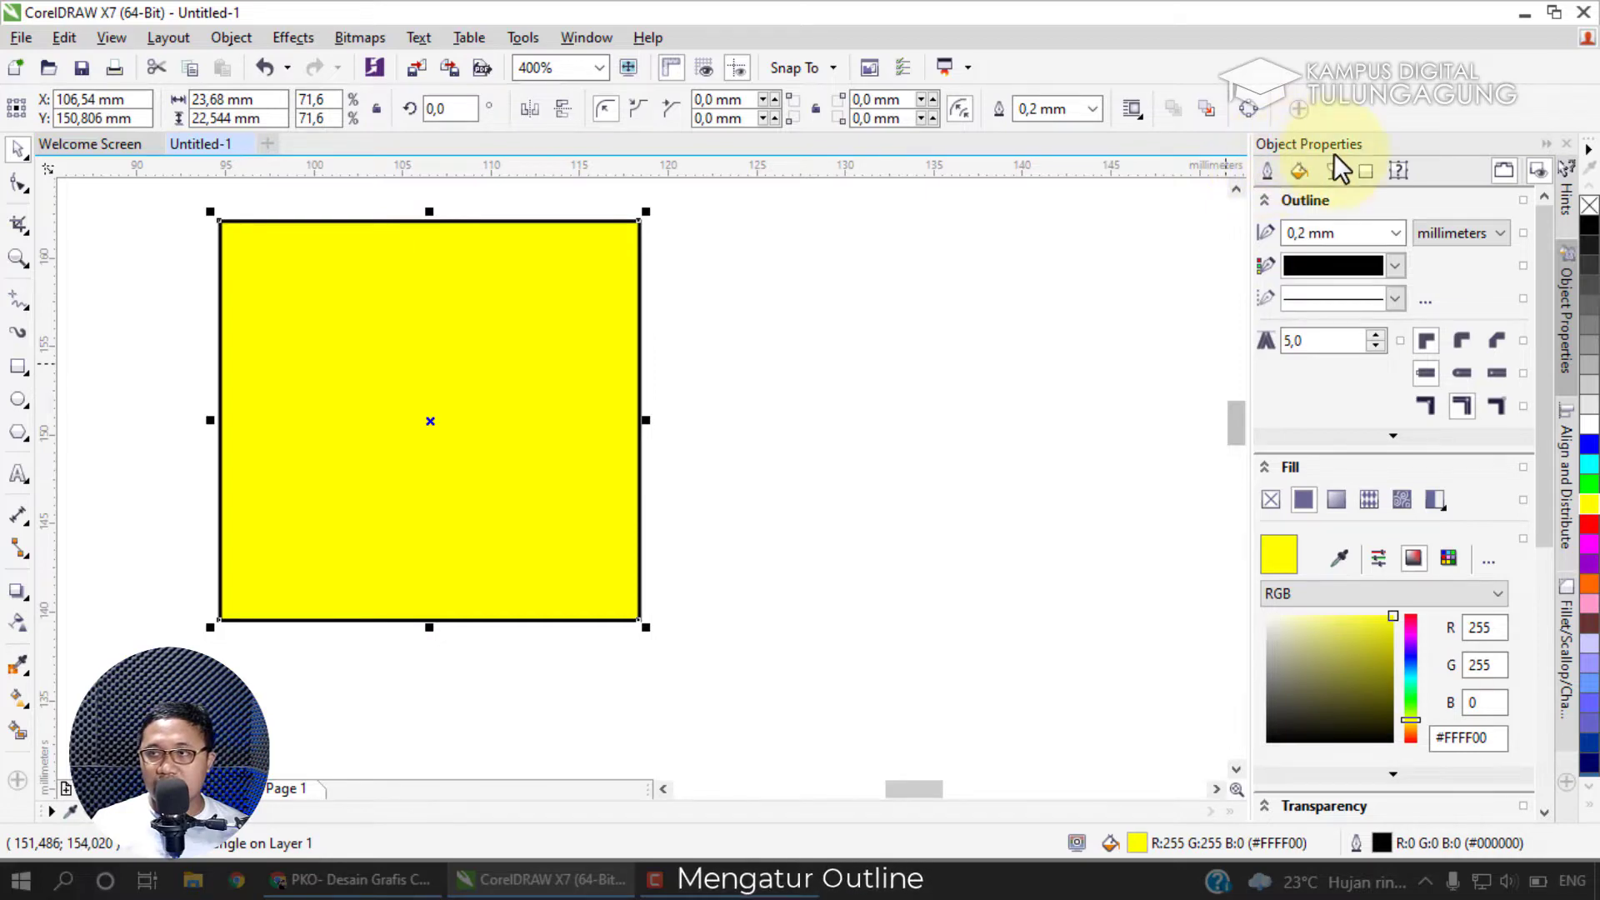
Show only the outline properties of the rectangle and expand the additional outline options.
click(1271, 170)
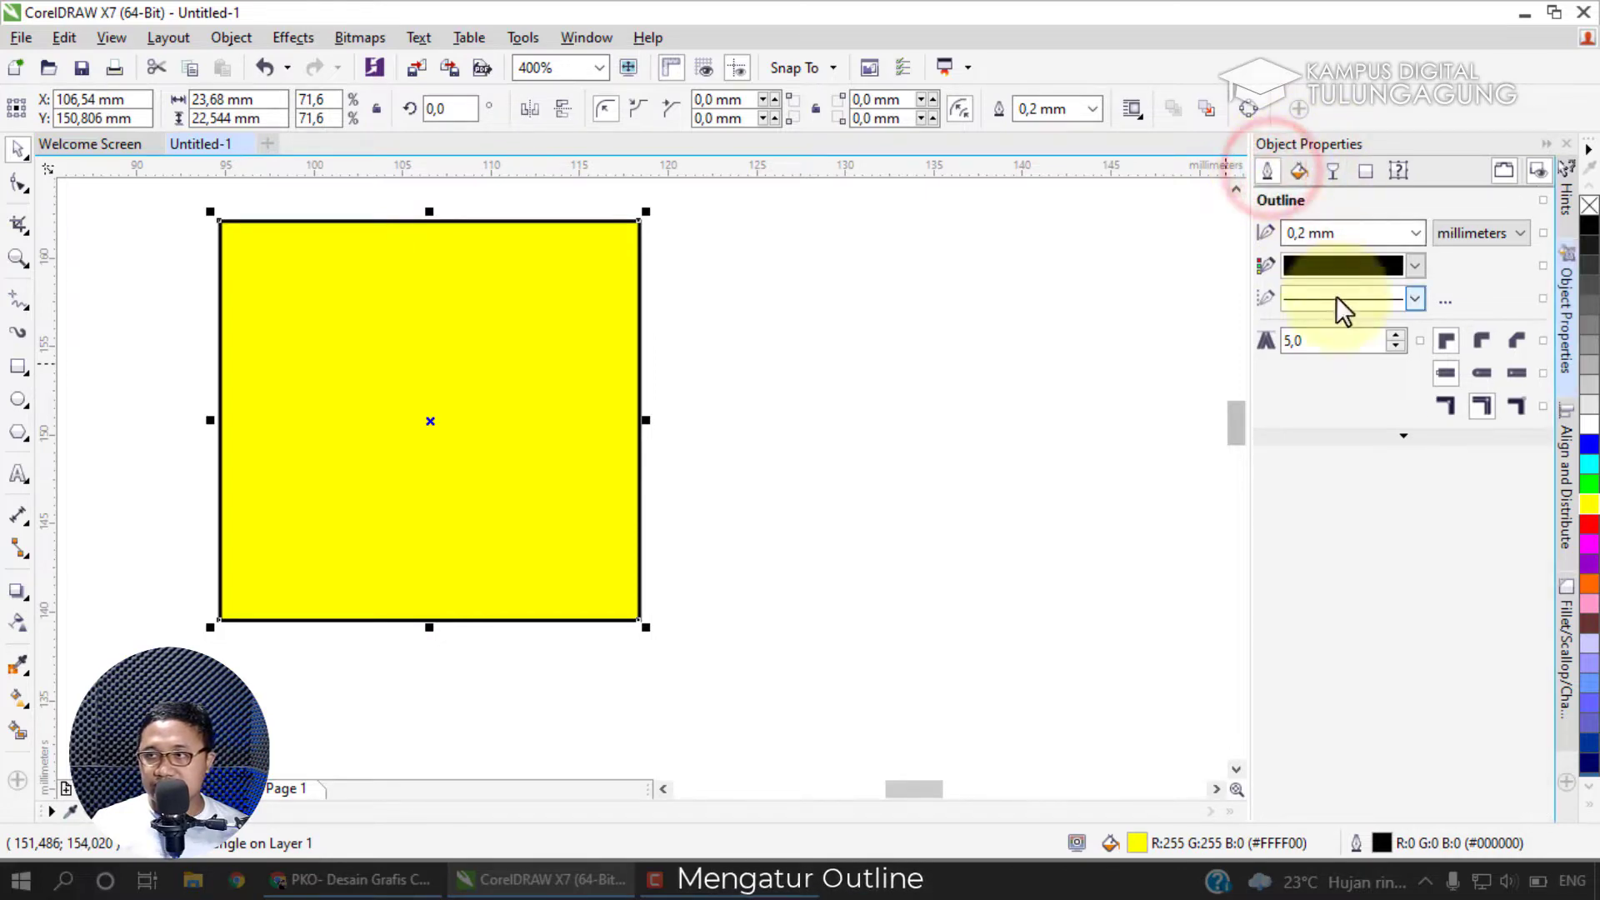
click(1403, 436)
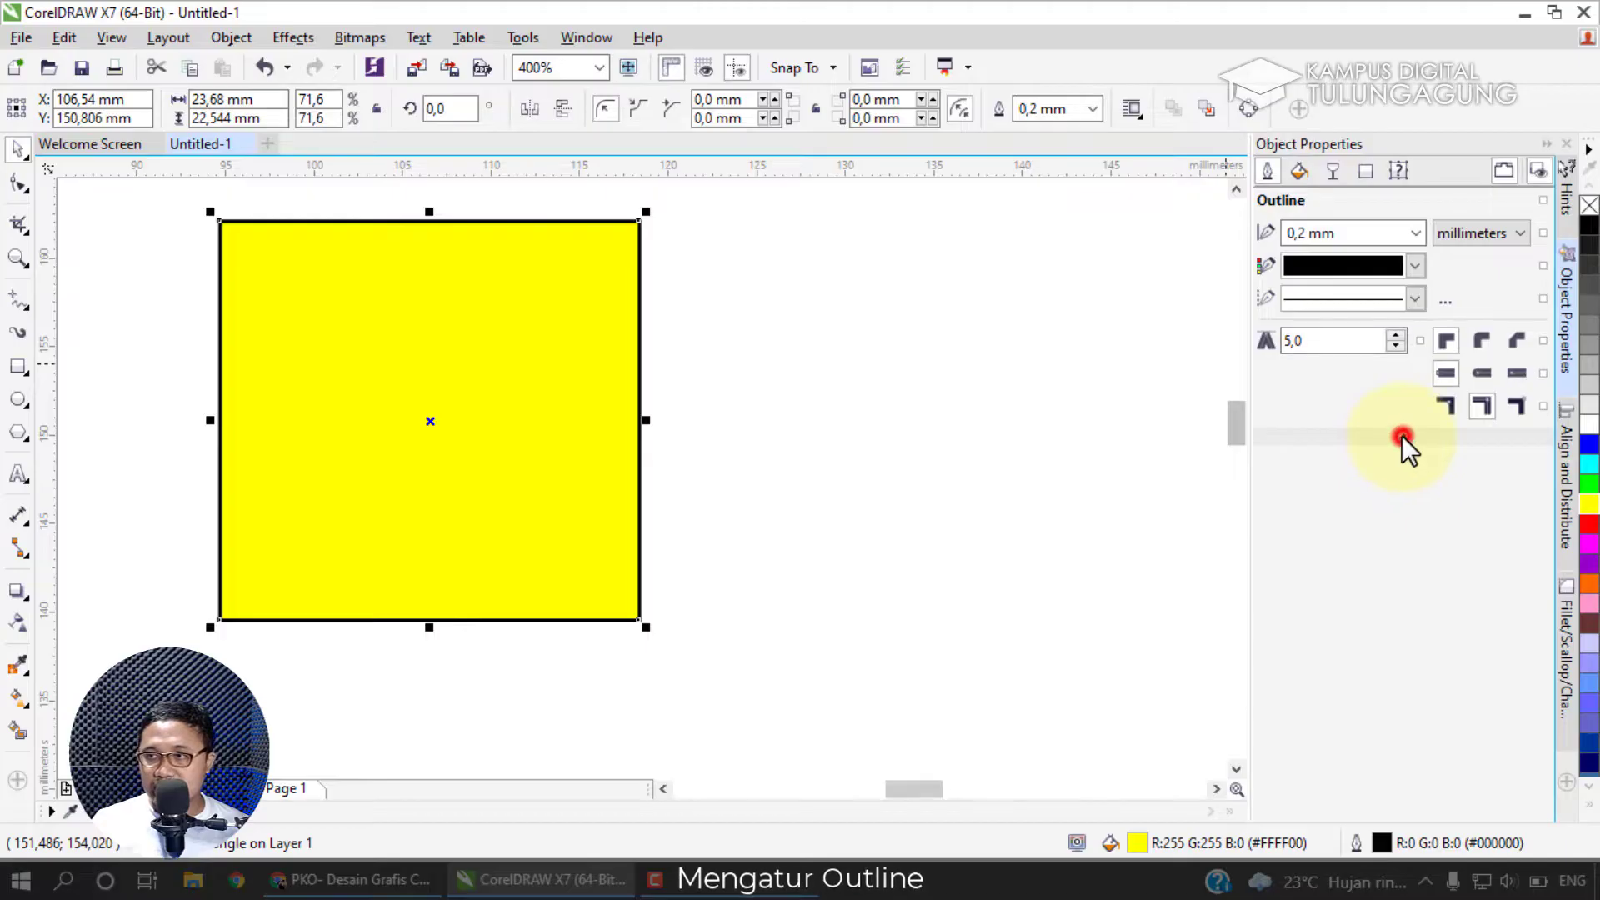
click(1402, 436)
click(1402, 437)
click(1402, 436)
click(1402, 437)
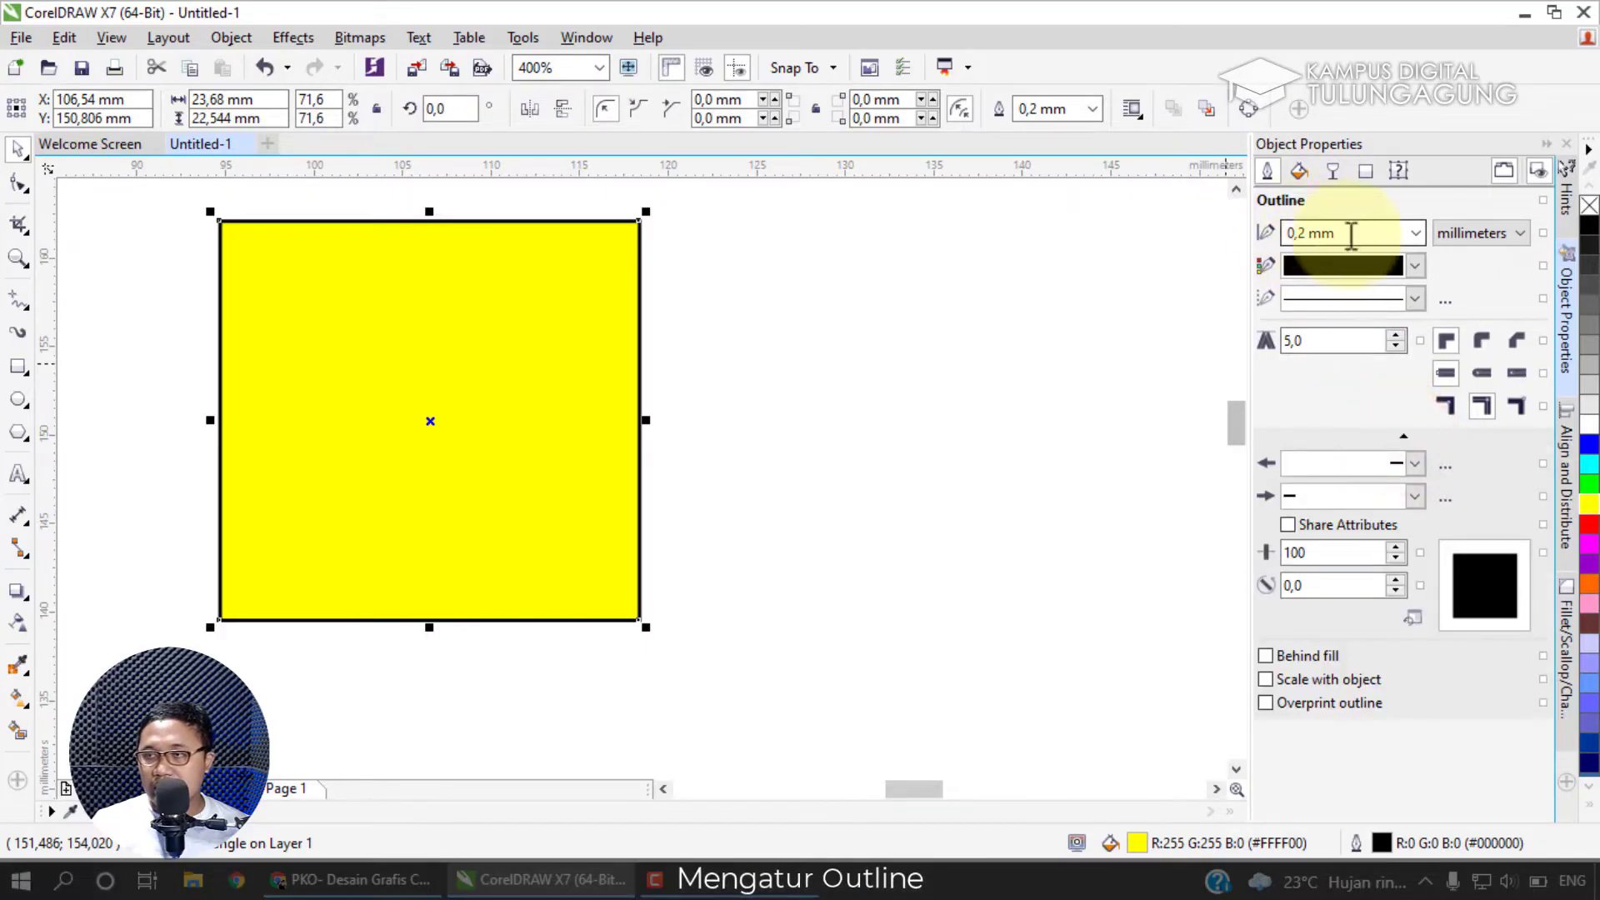
Try a 1.5 mm outline width on the yellow rectangle, and settle on 0.75 mm.
click(1412, 234)
click(1387, 392)
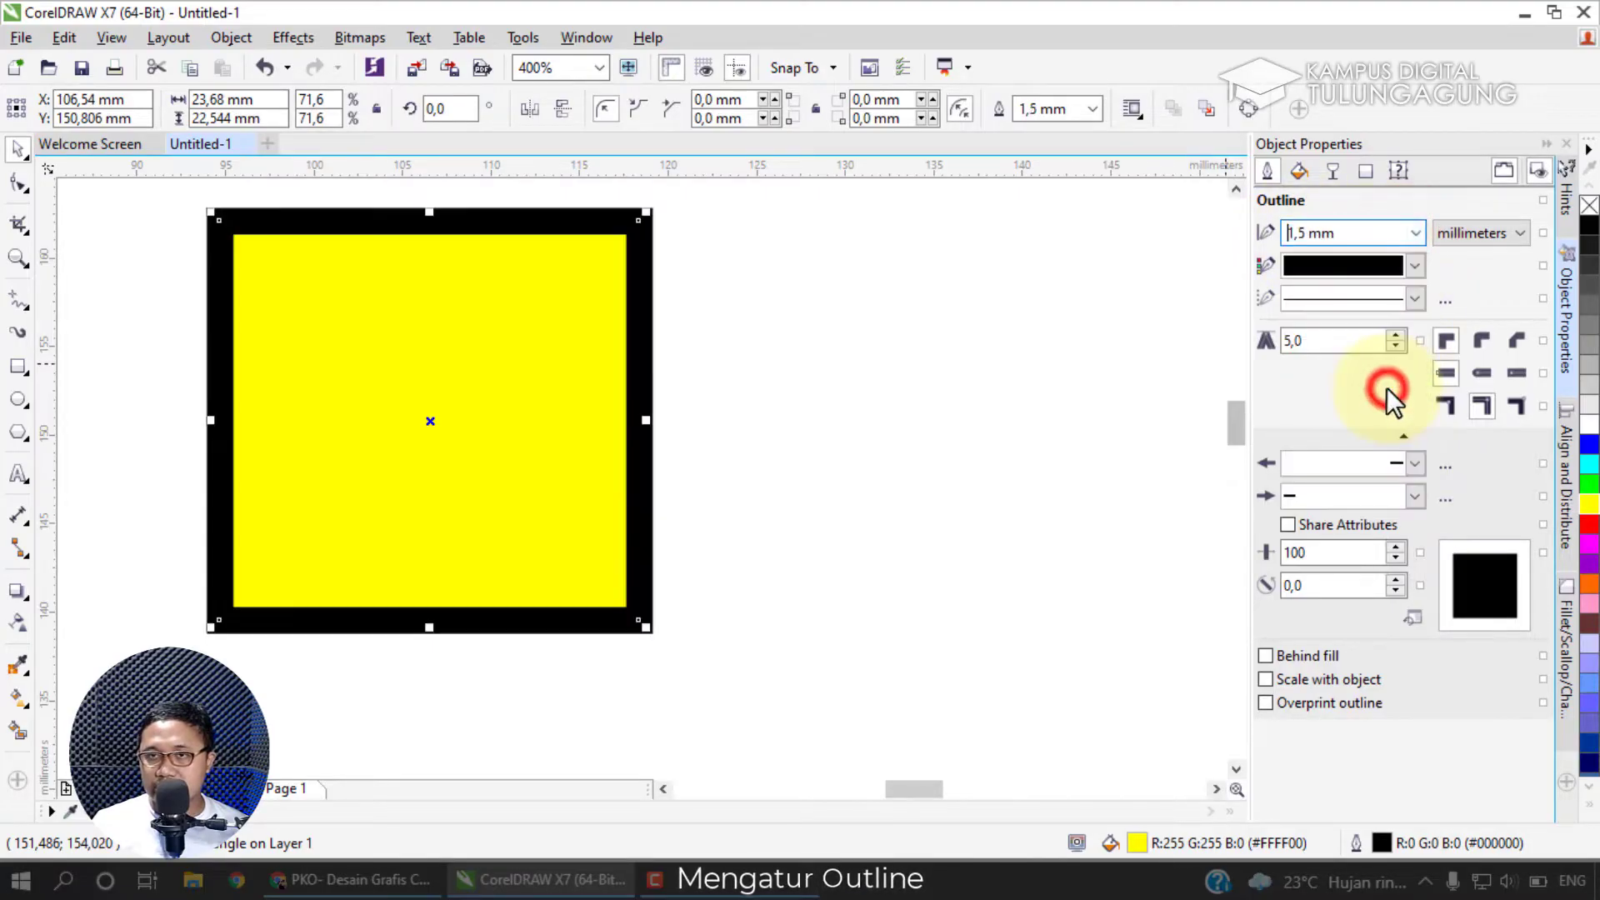
click(1417, 235)
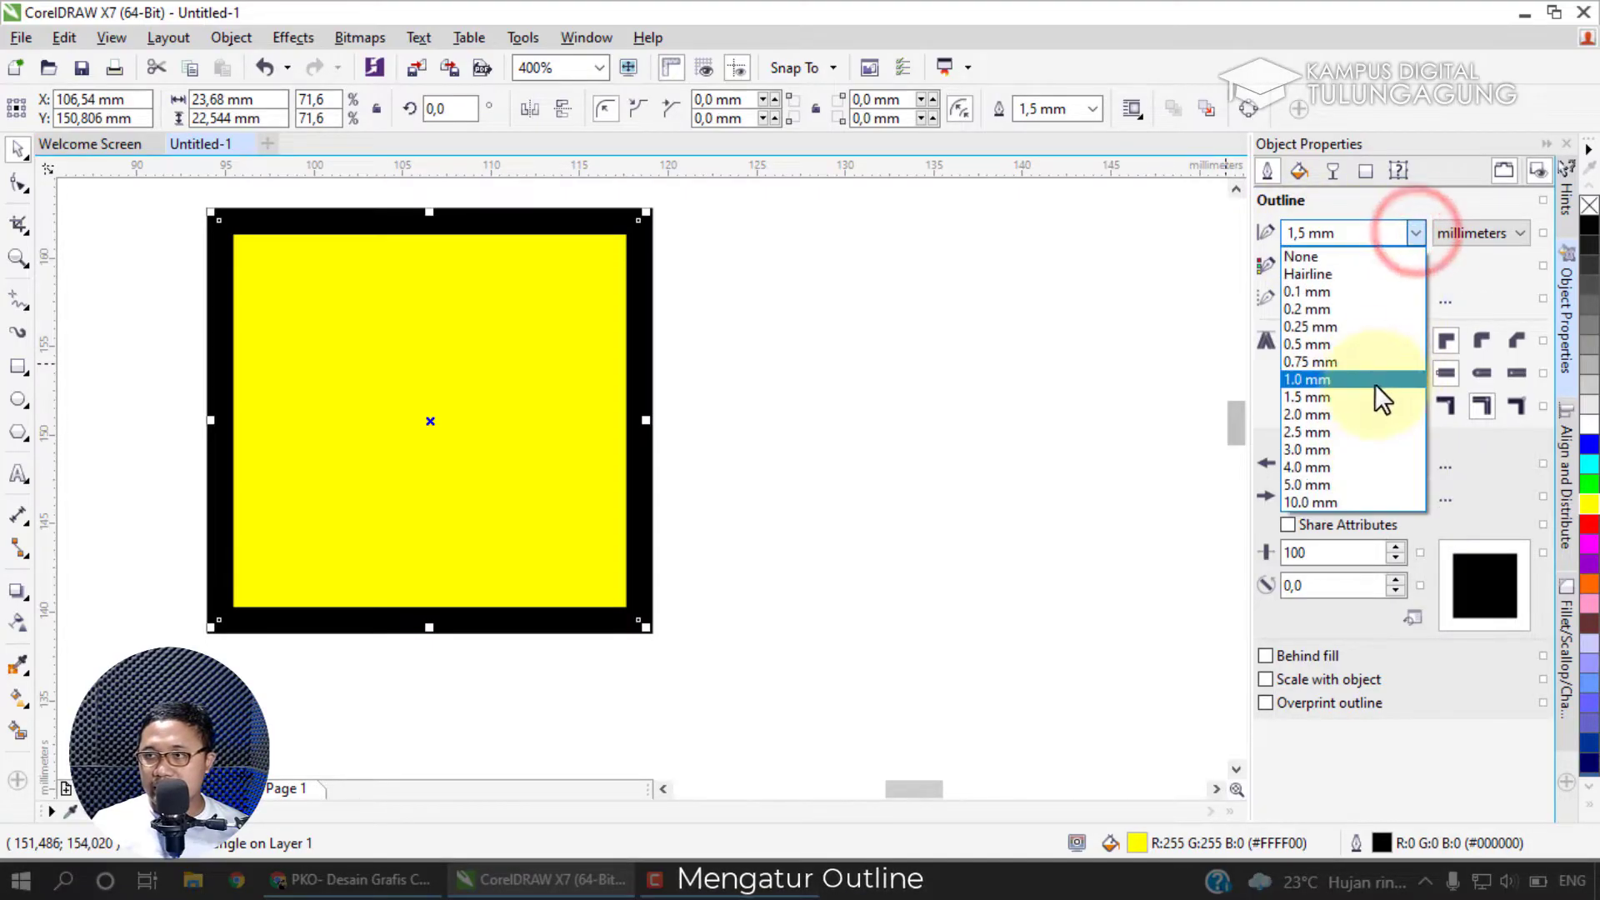
click(1368, 368)
Try yellow as the rectangle's outline colour, and settle on red.
click(1418, 264)
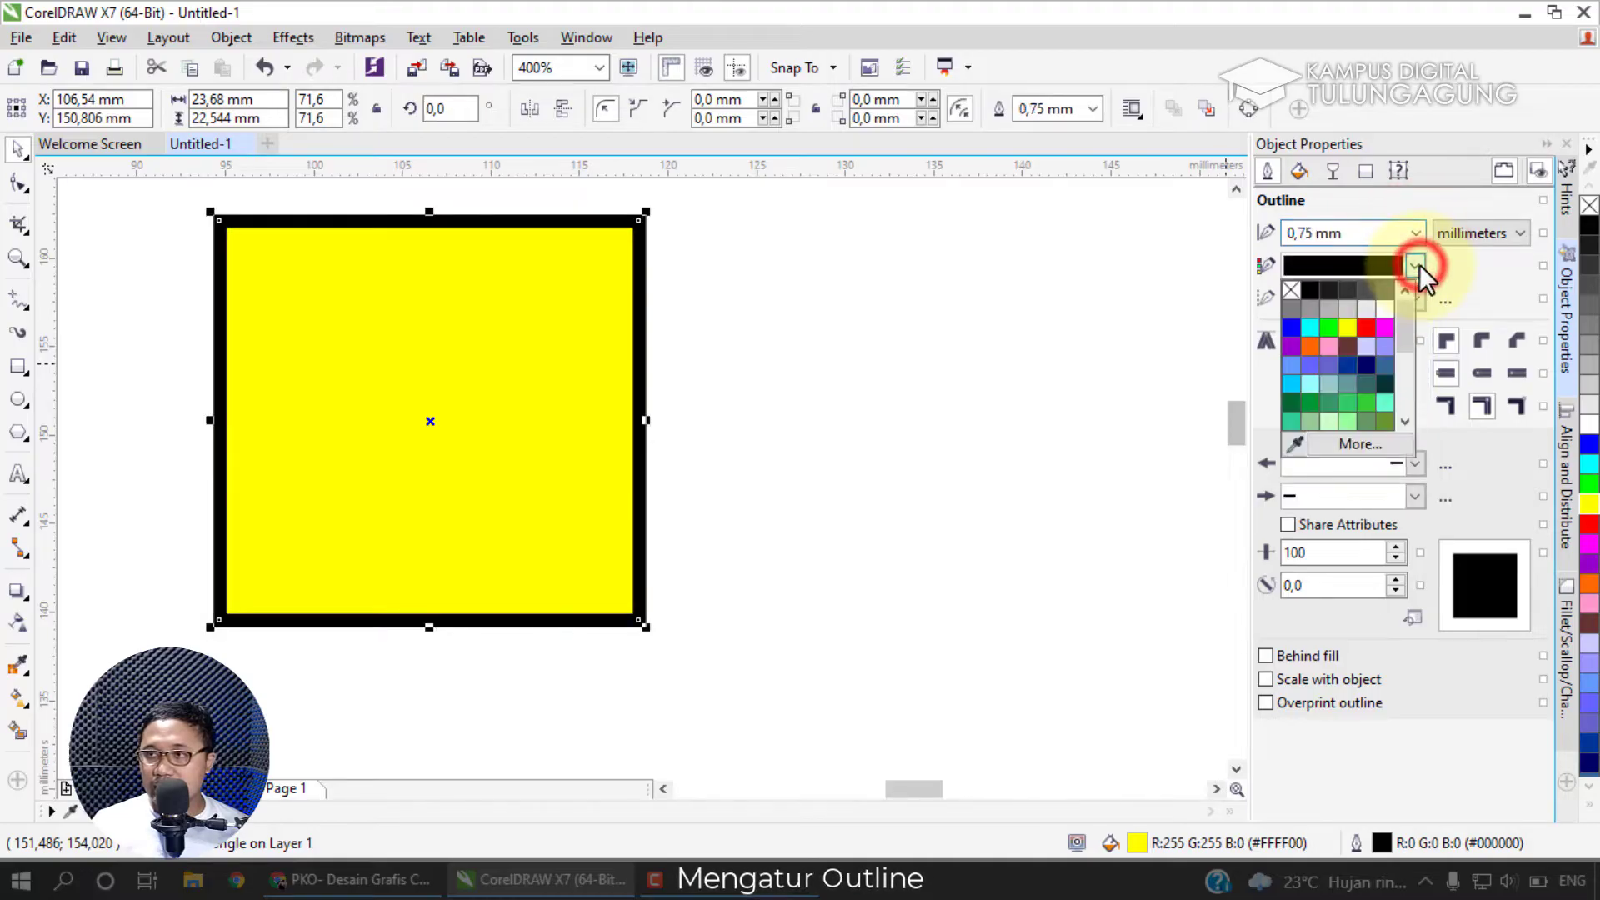
click(1344, 325)
click(1415, 263)
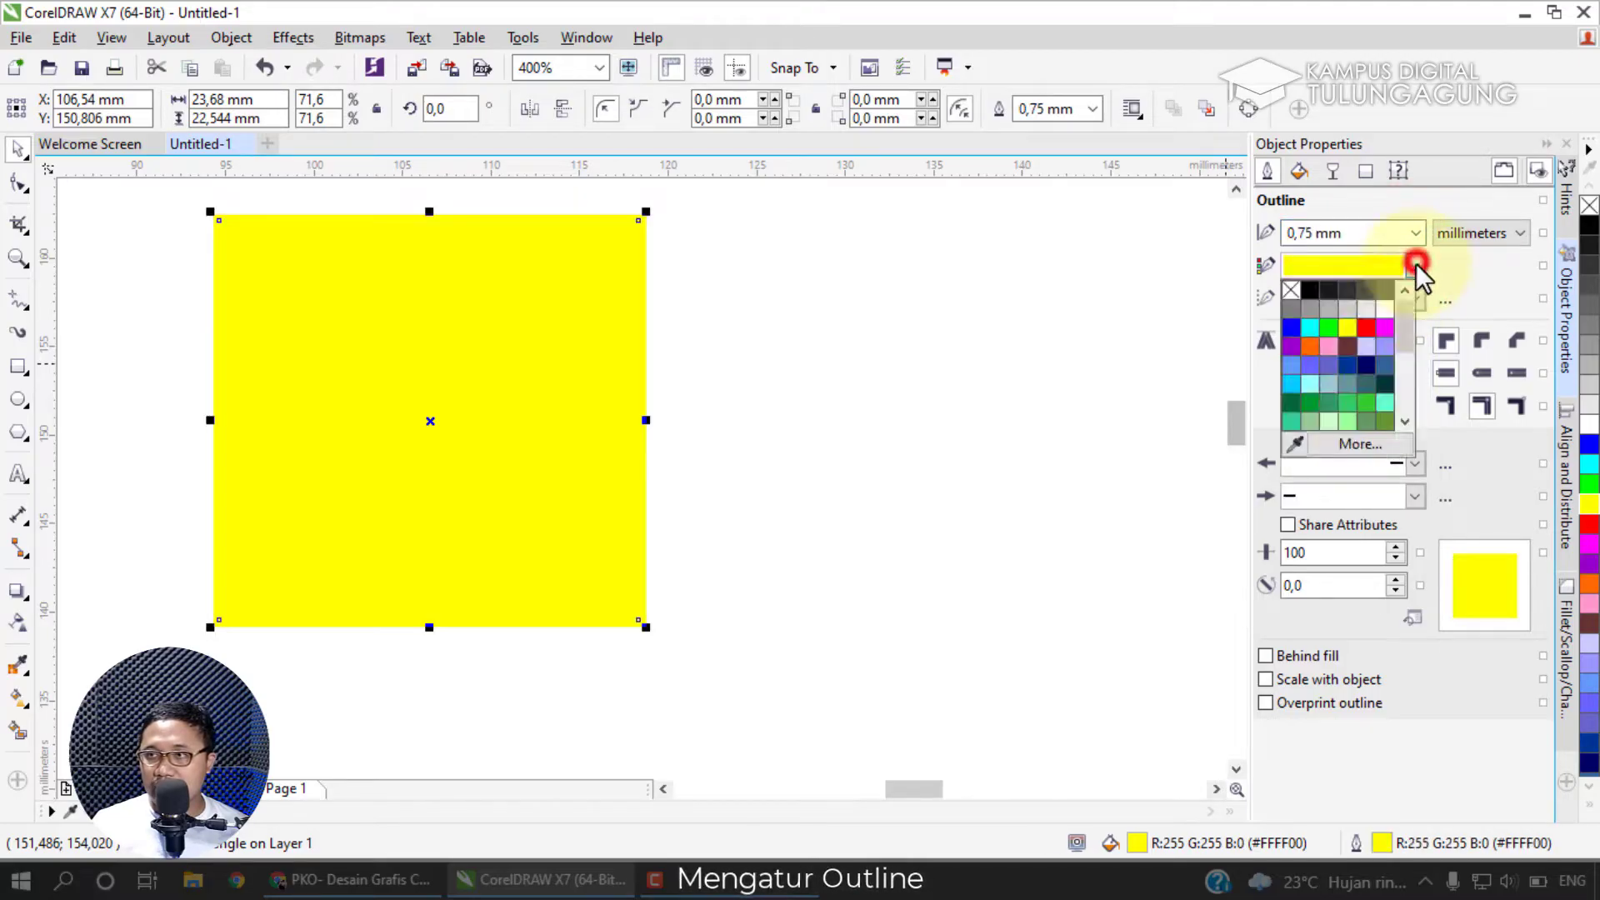
click(1368, 327)
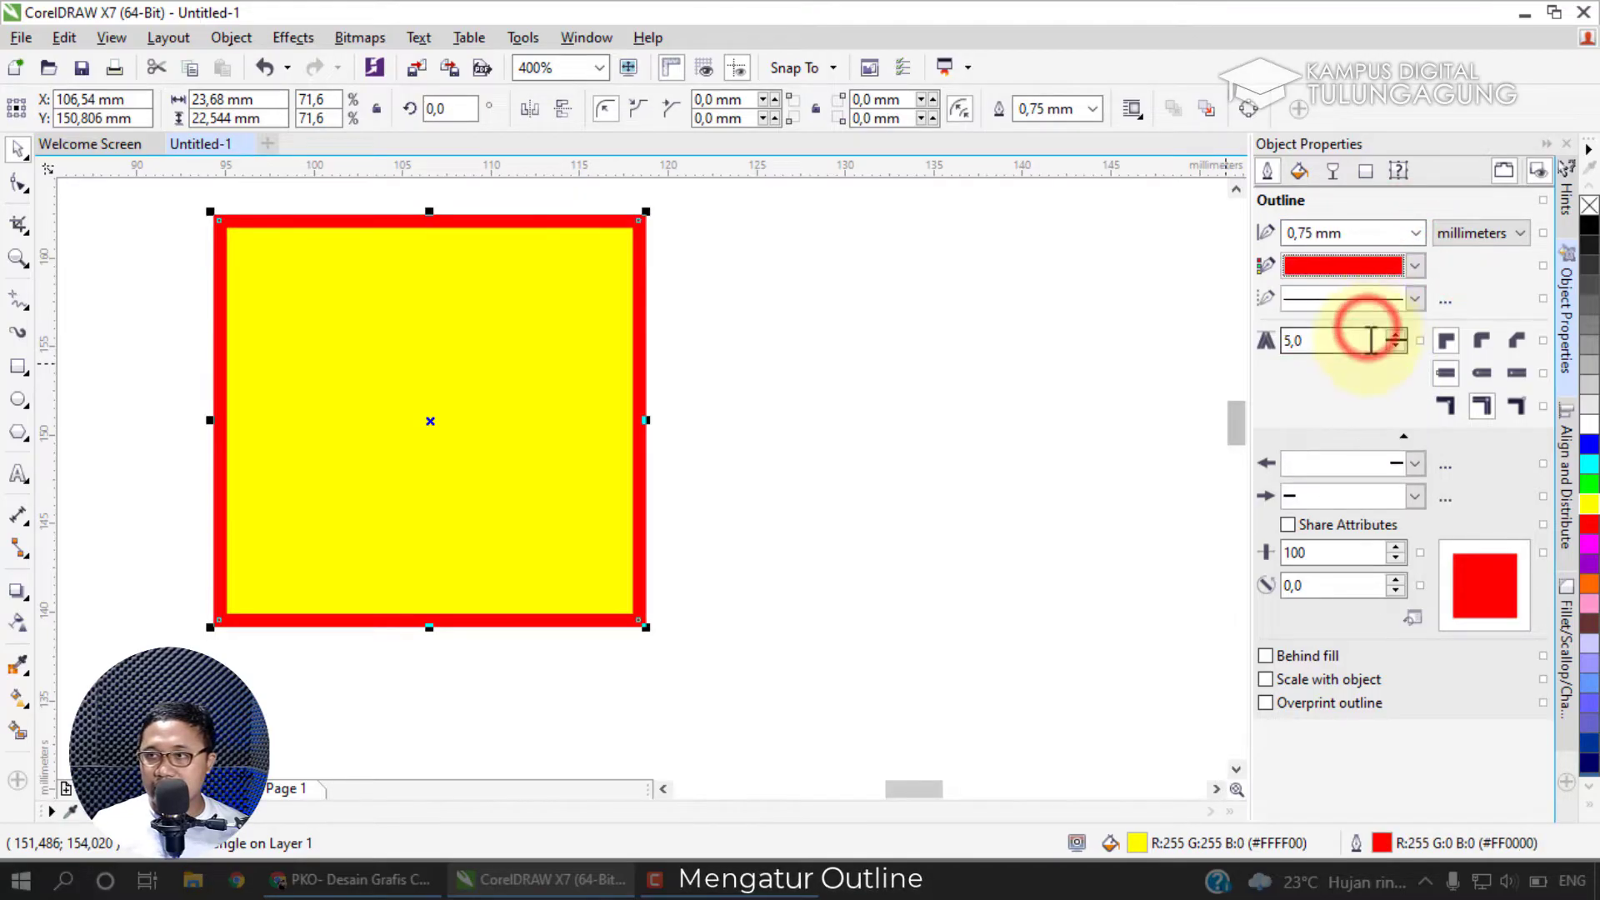
Give the red outline a dotted line style and rounded corners.
click(1414, 298)
click(1397, 389)
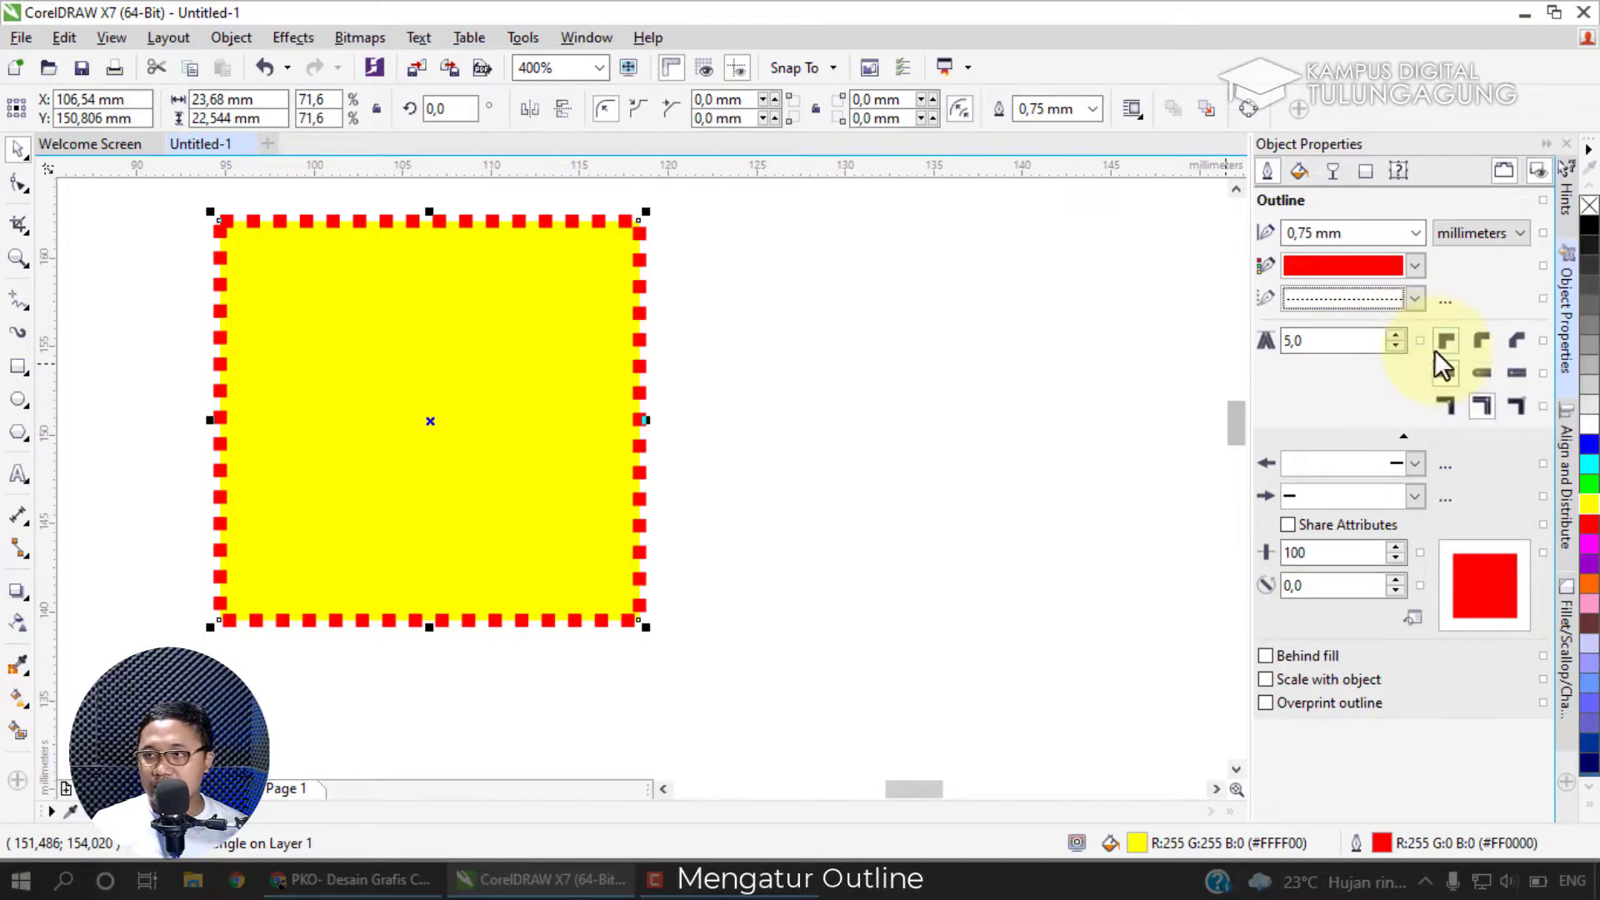
click(1472, 341)
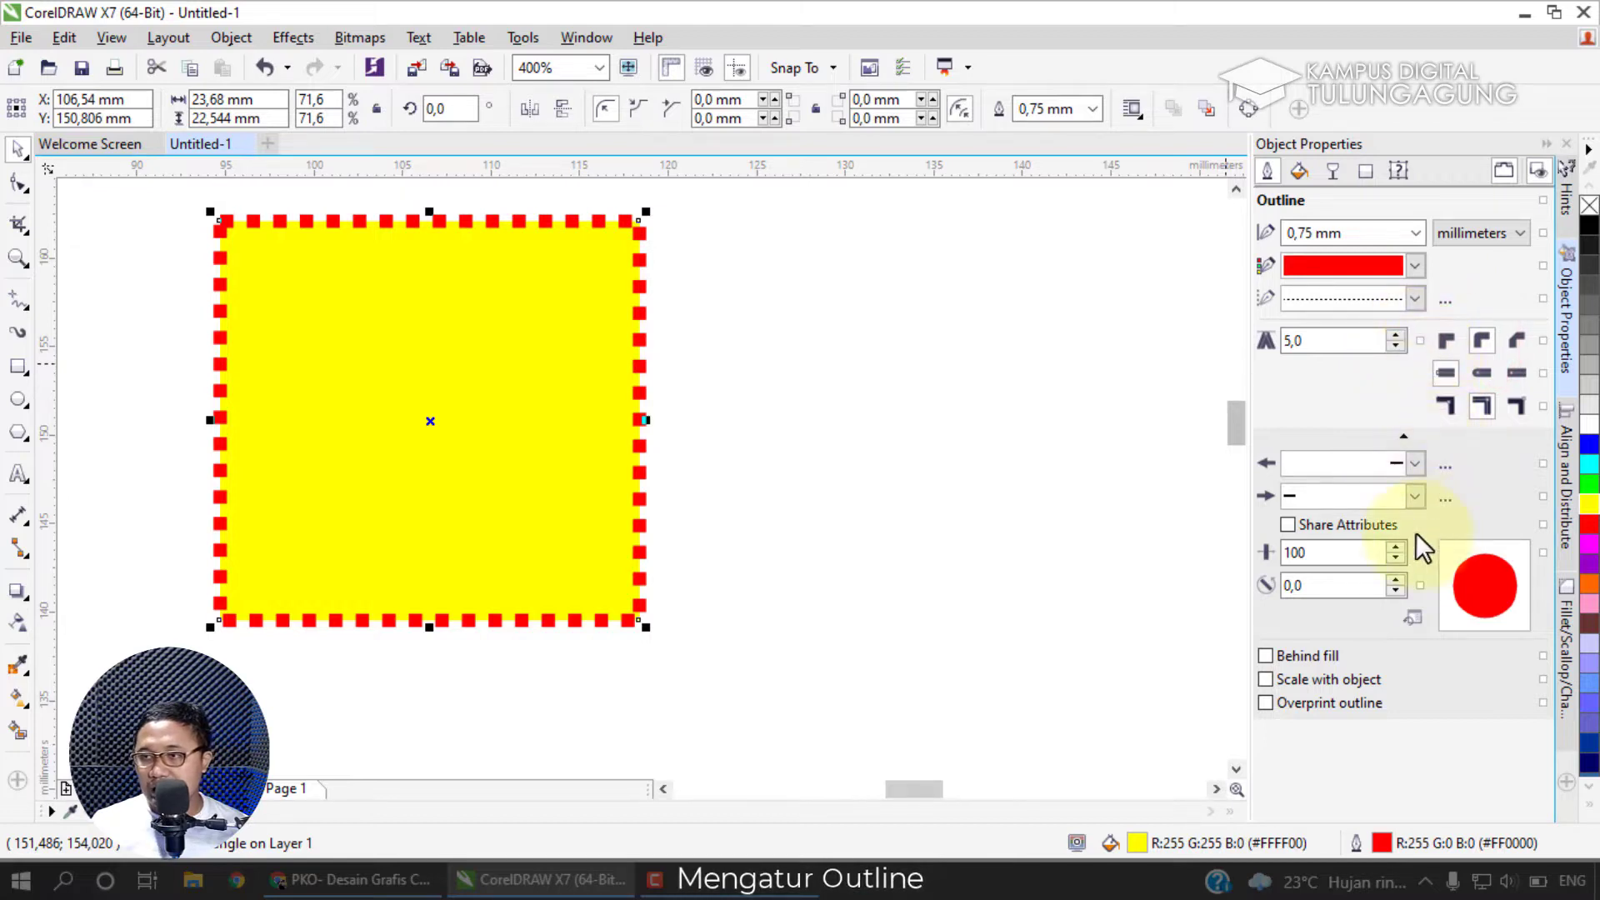
Try a feathered start arrowhead on the rectangle's outline, and return to the plain line end.
click(1417, 463)
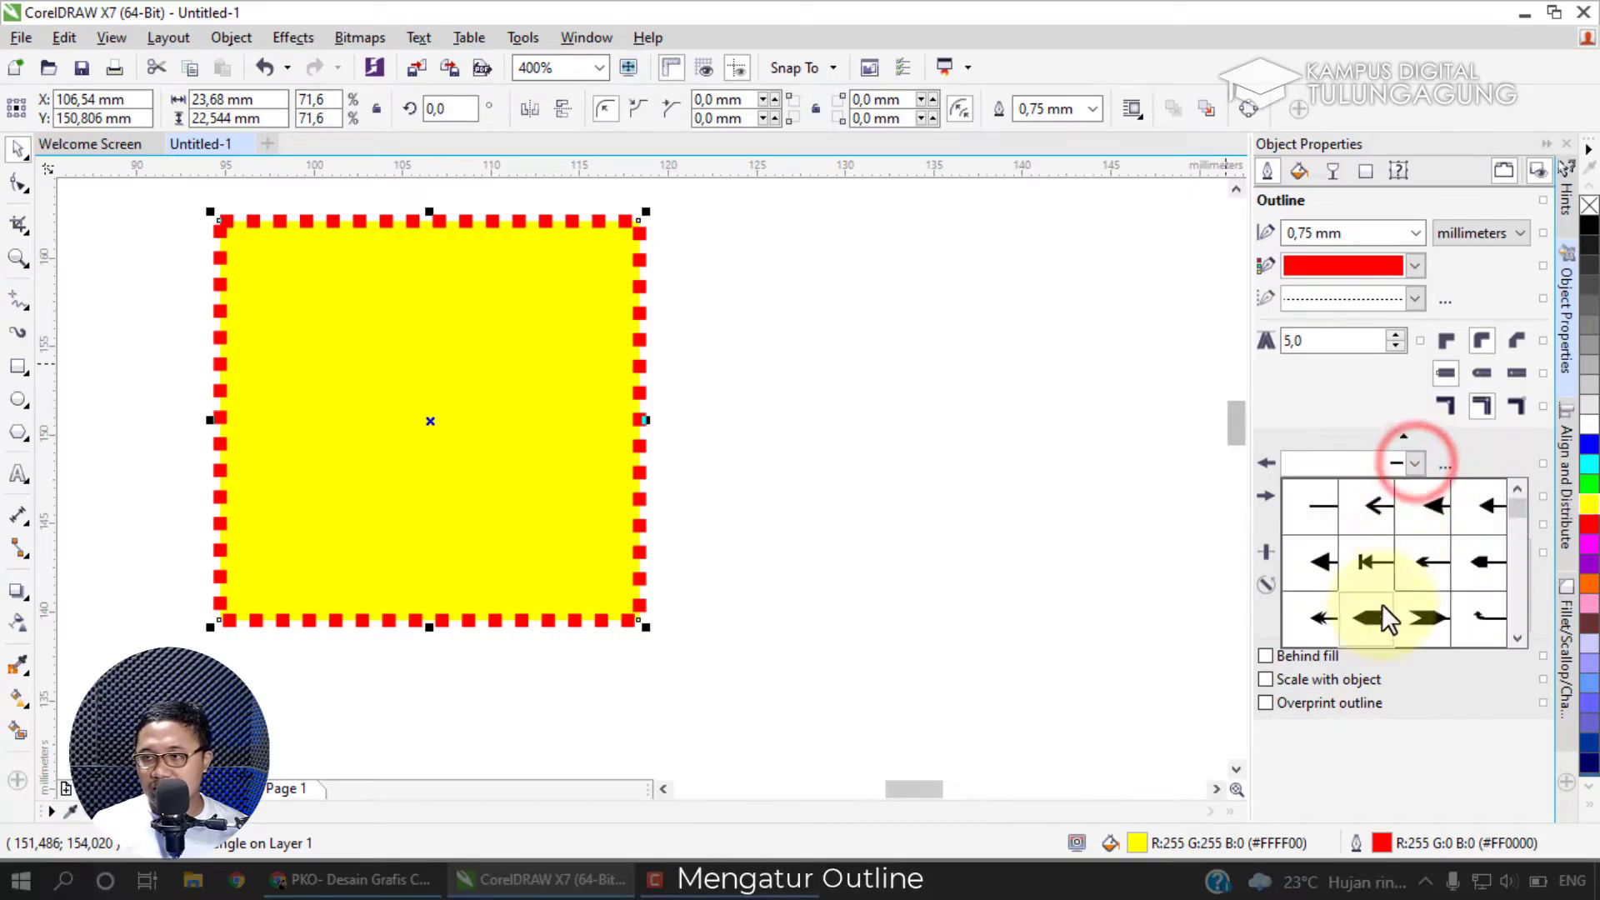
click(1372, 612)
click(1410, 465)
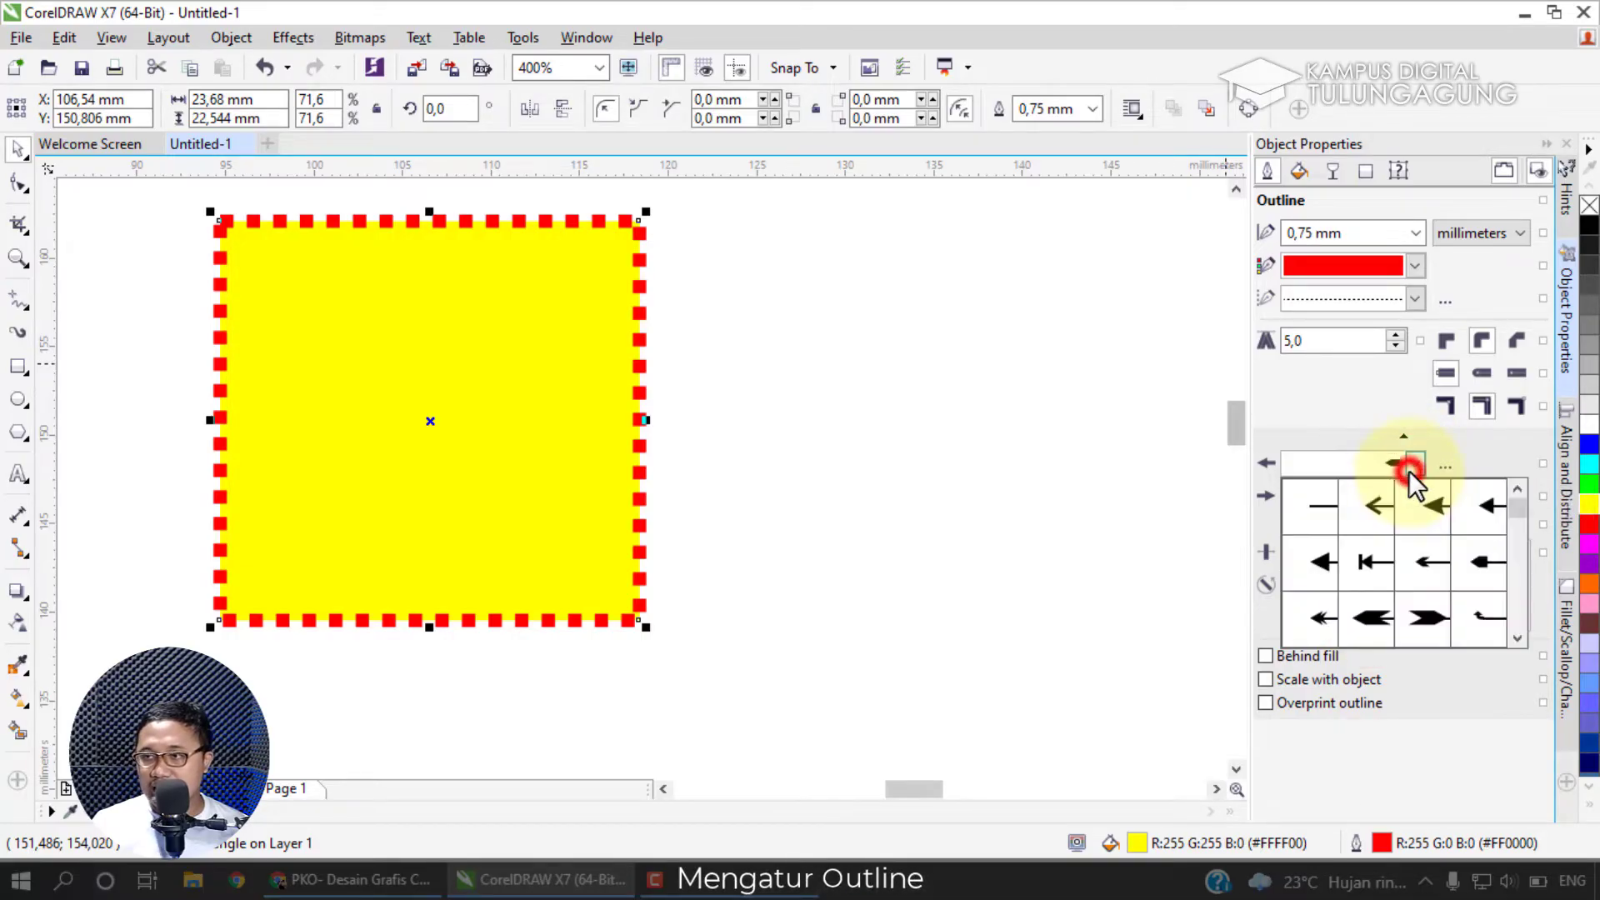
click(1322, 512)
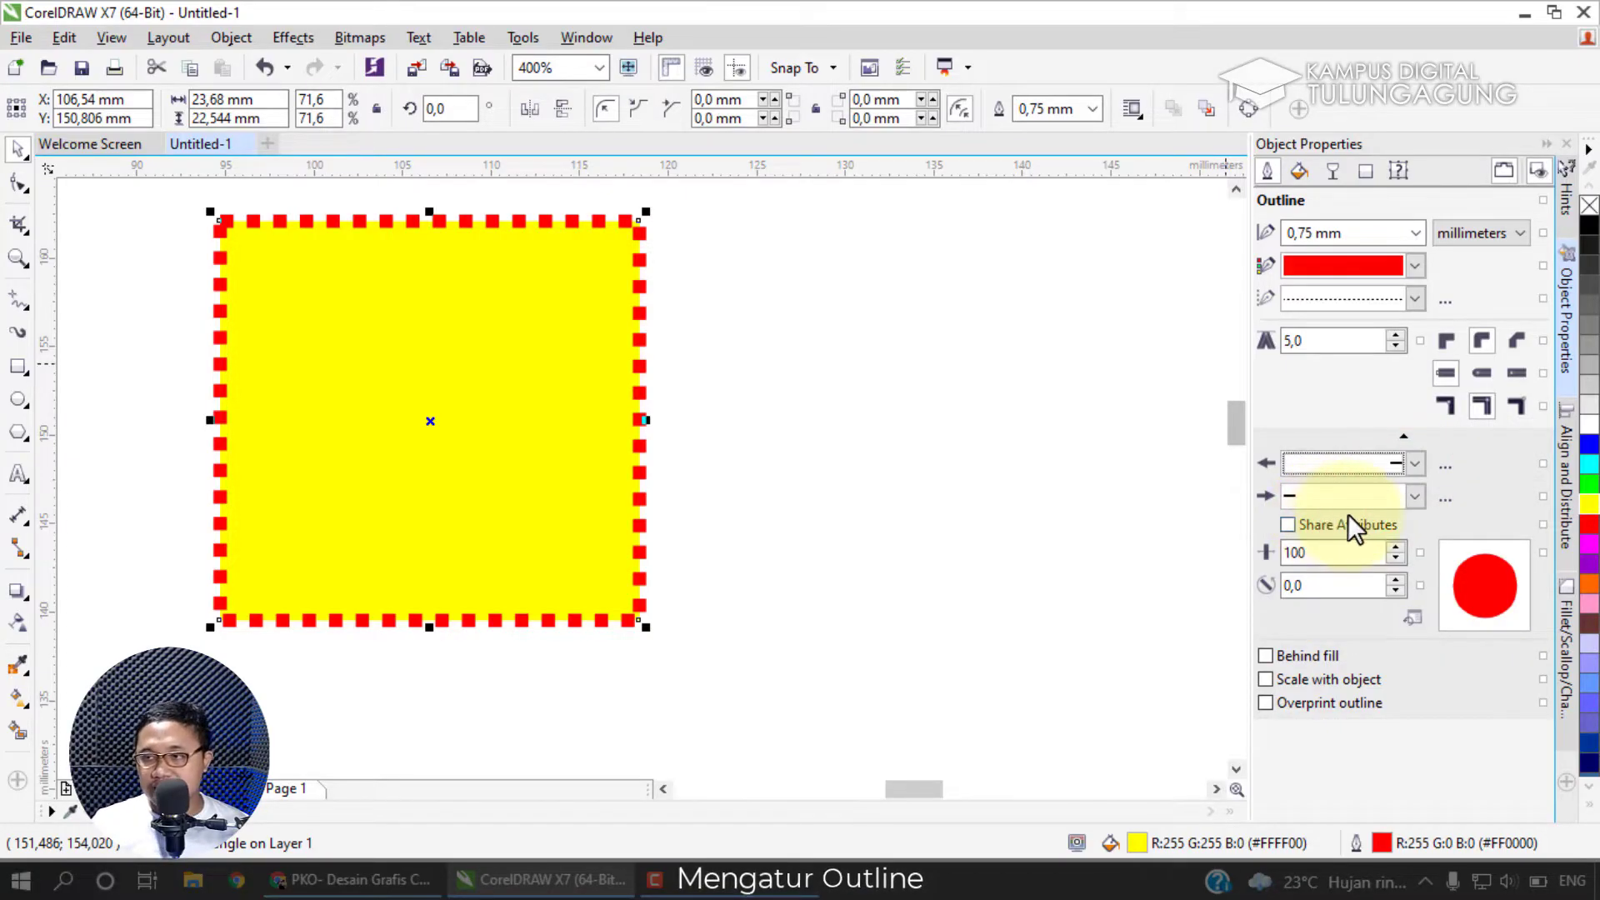
Try placing the dotted outline behind the rectangle's yellow fill, and bring it back in front.
click(1307, 656)
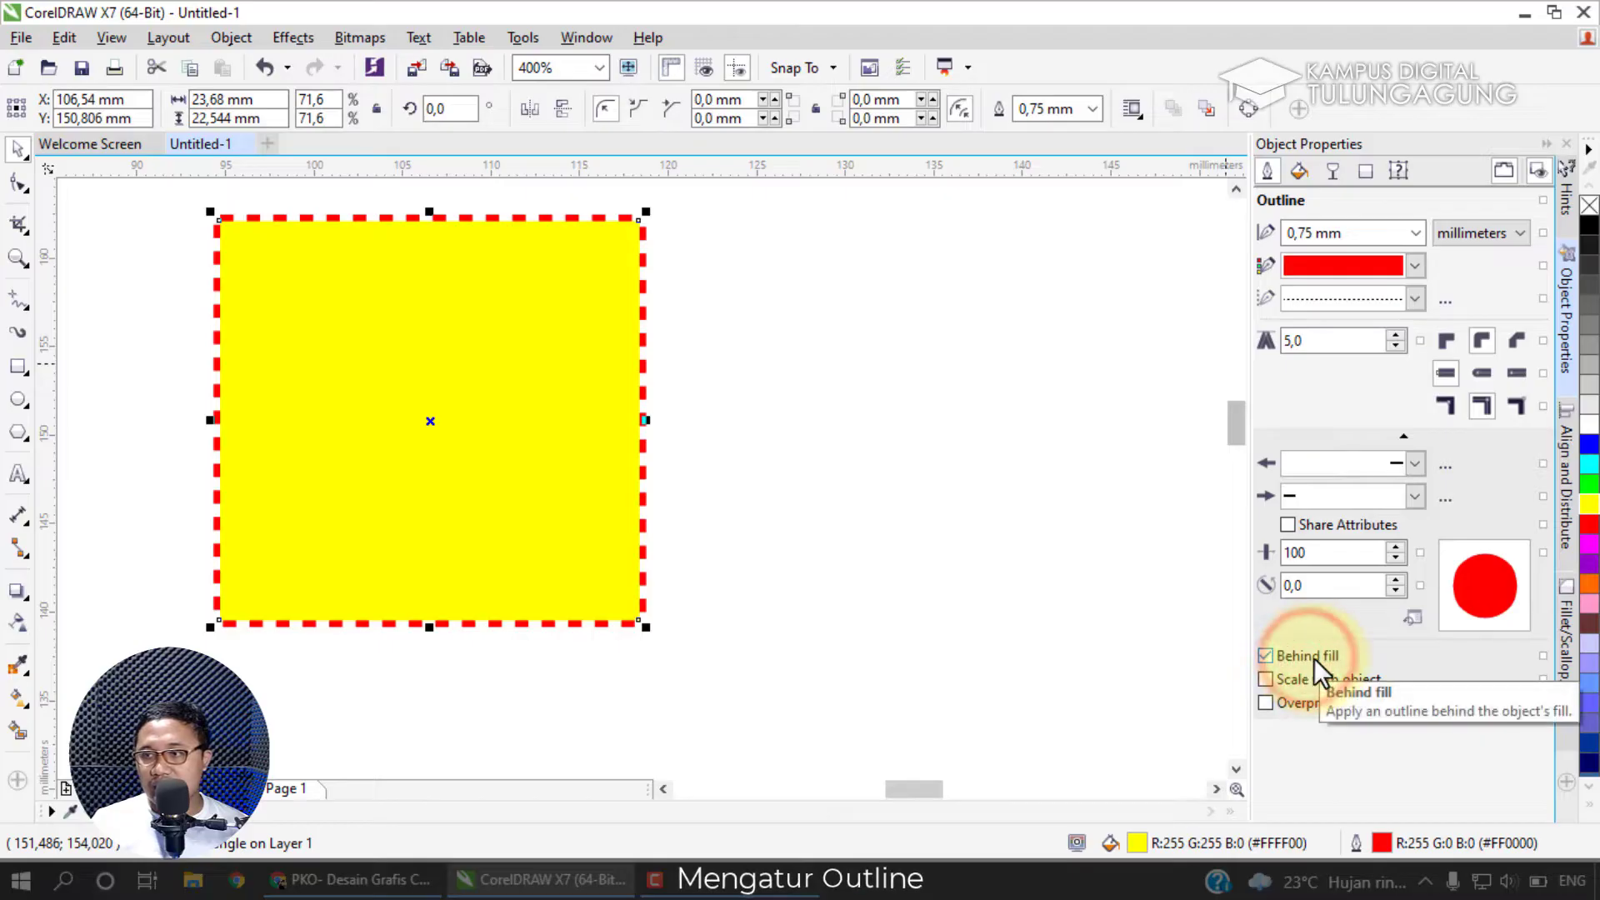
click(1314, 659)
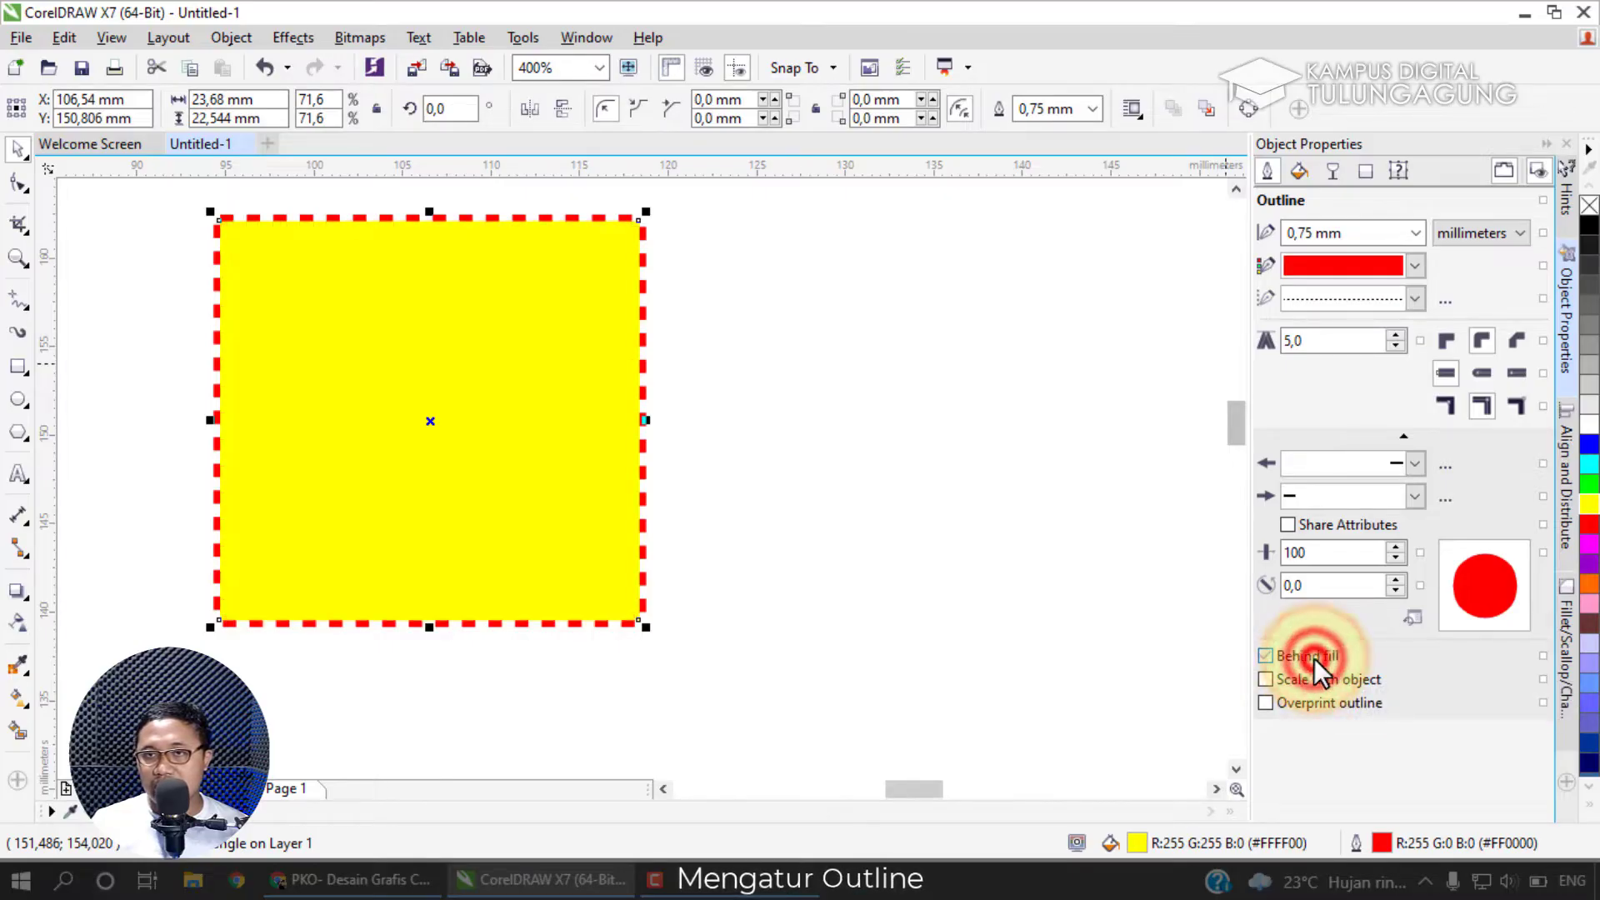
click(1314, 658)
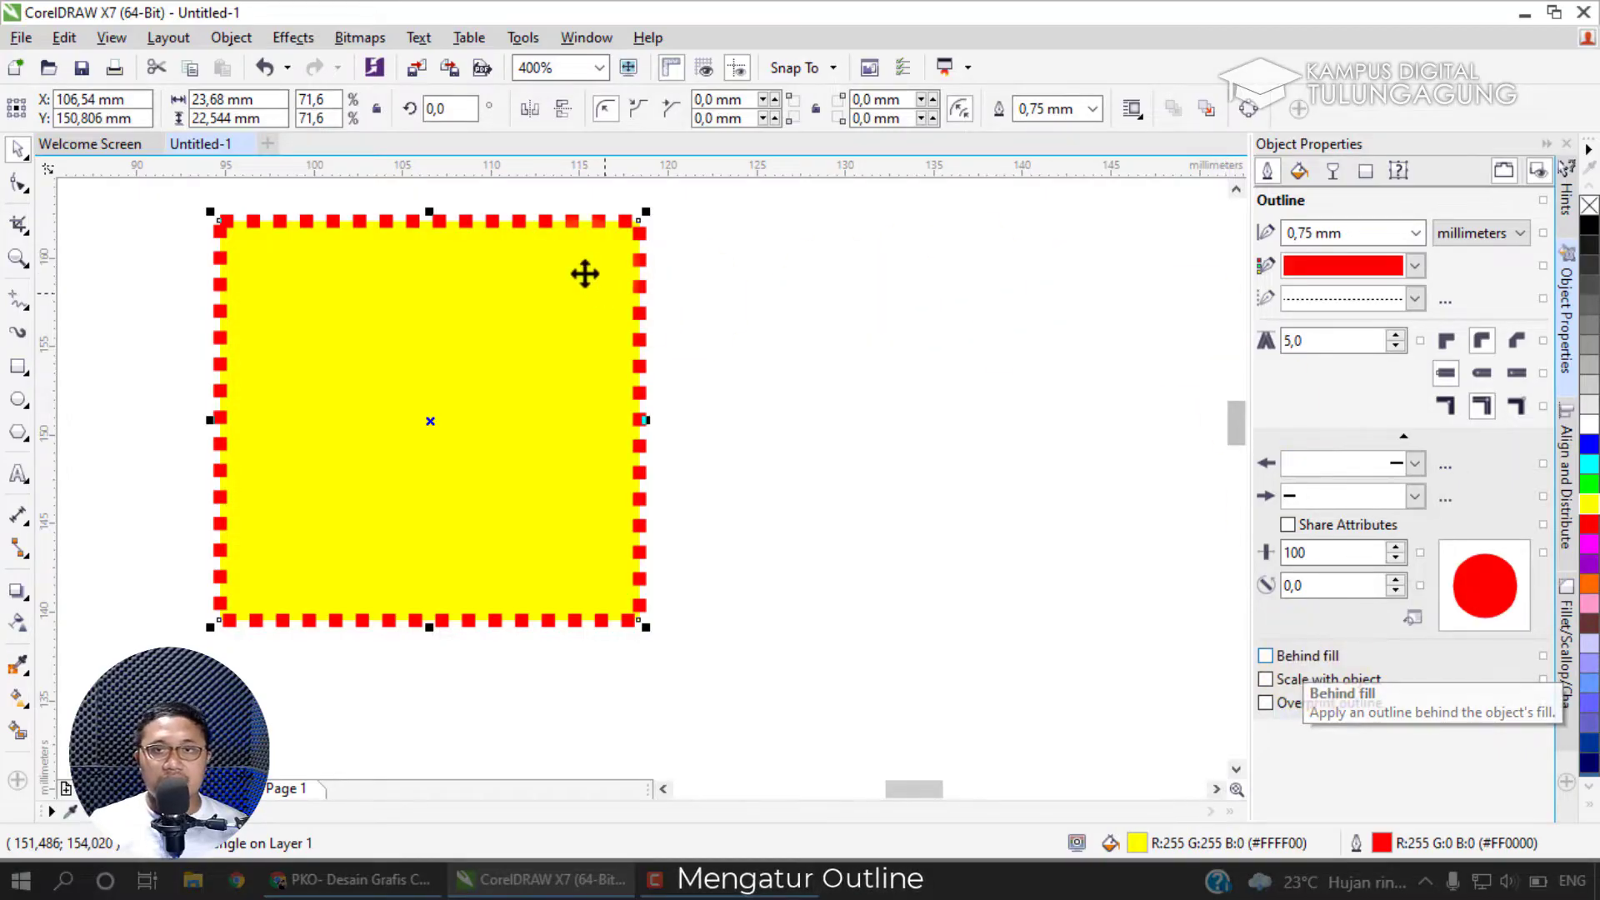
Try a green fill on the rectangle, and settle on black to contrast with the red dotted outline.
scroll(547, 239, up, 2)
scroll(549, 242, up, 2)
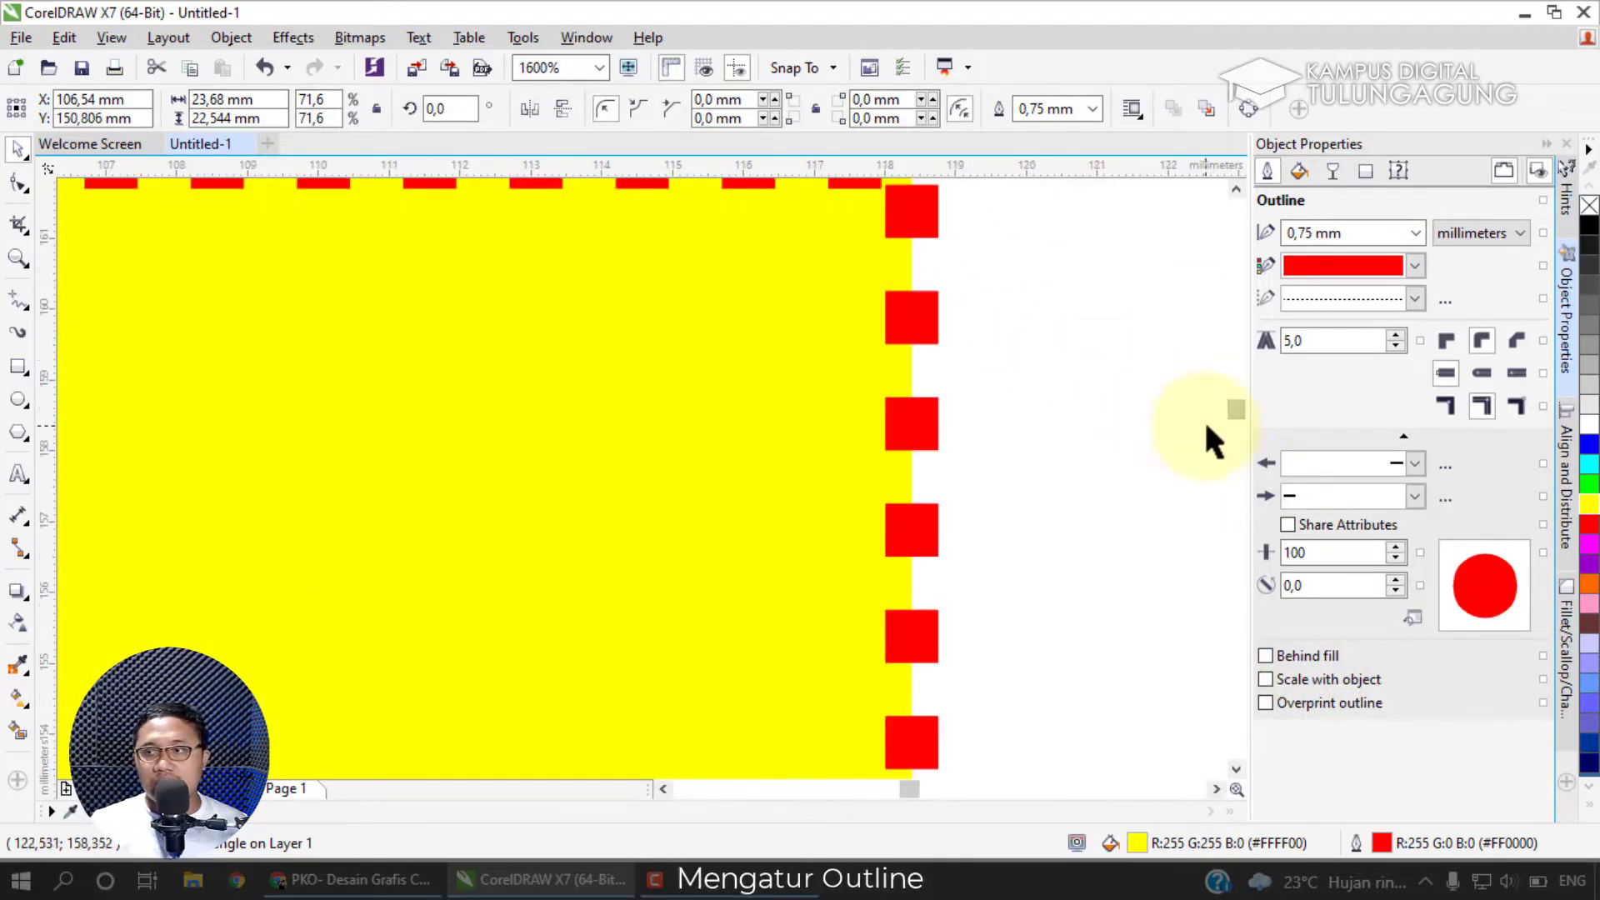
drag(1232, 413, 1241, 422)
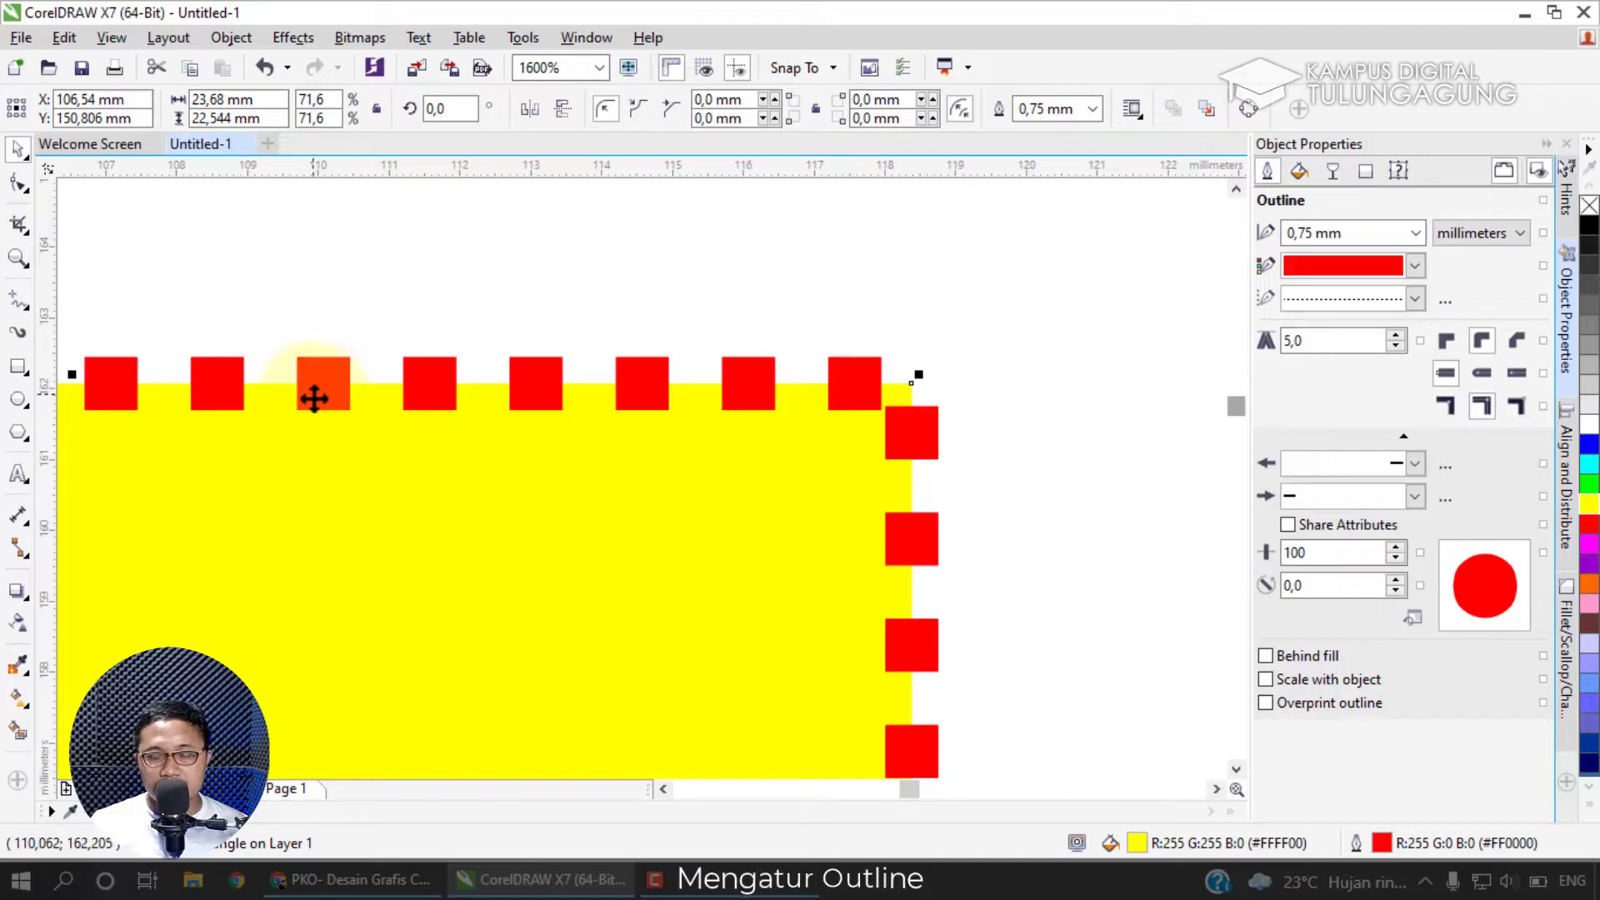
click(1590, 483)
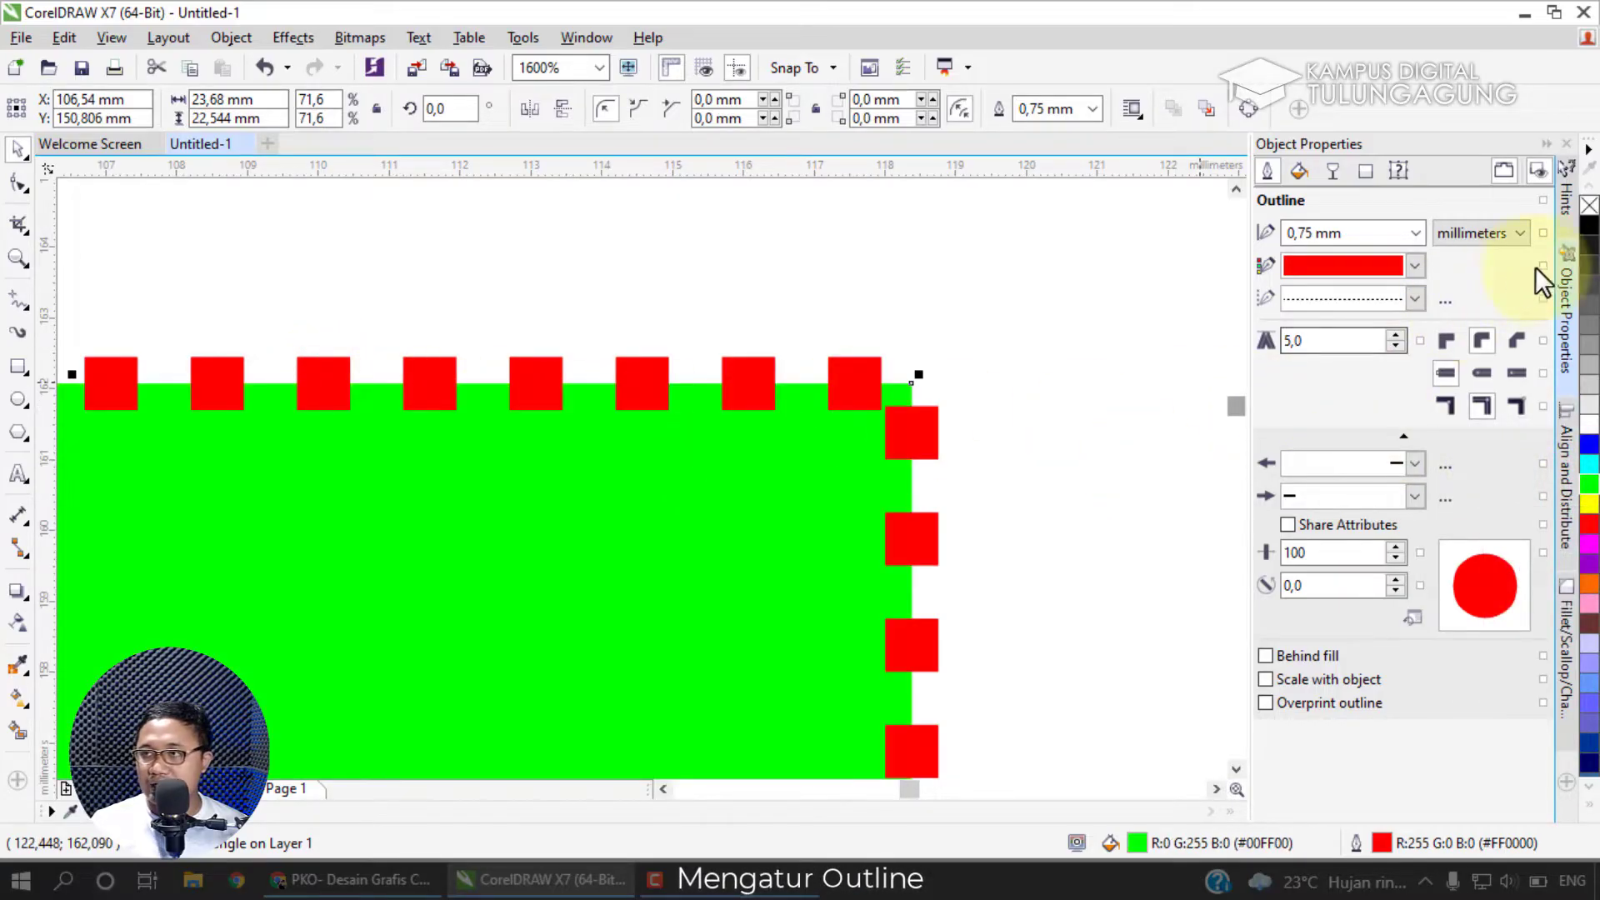
click(1590, 226)
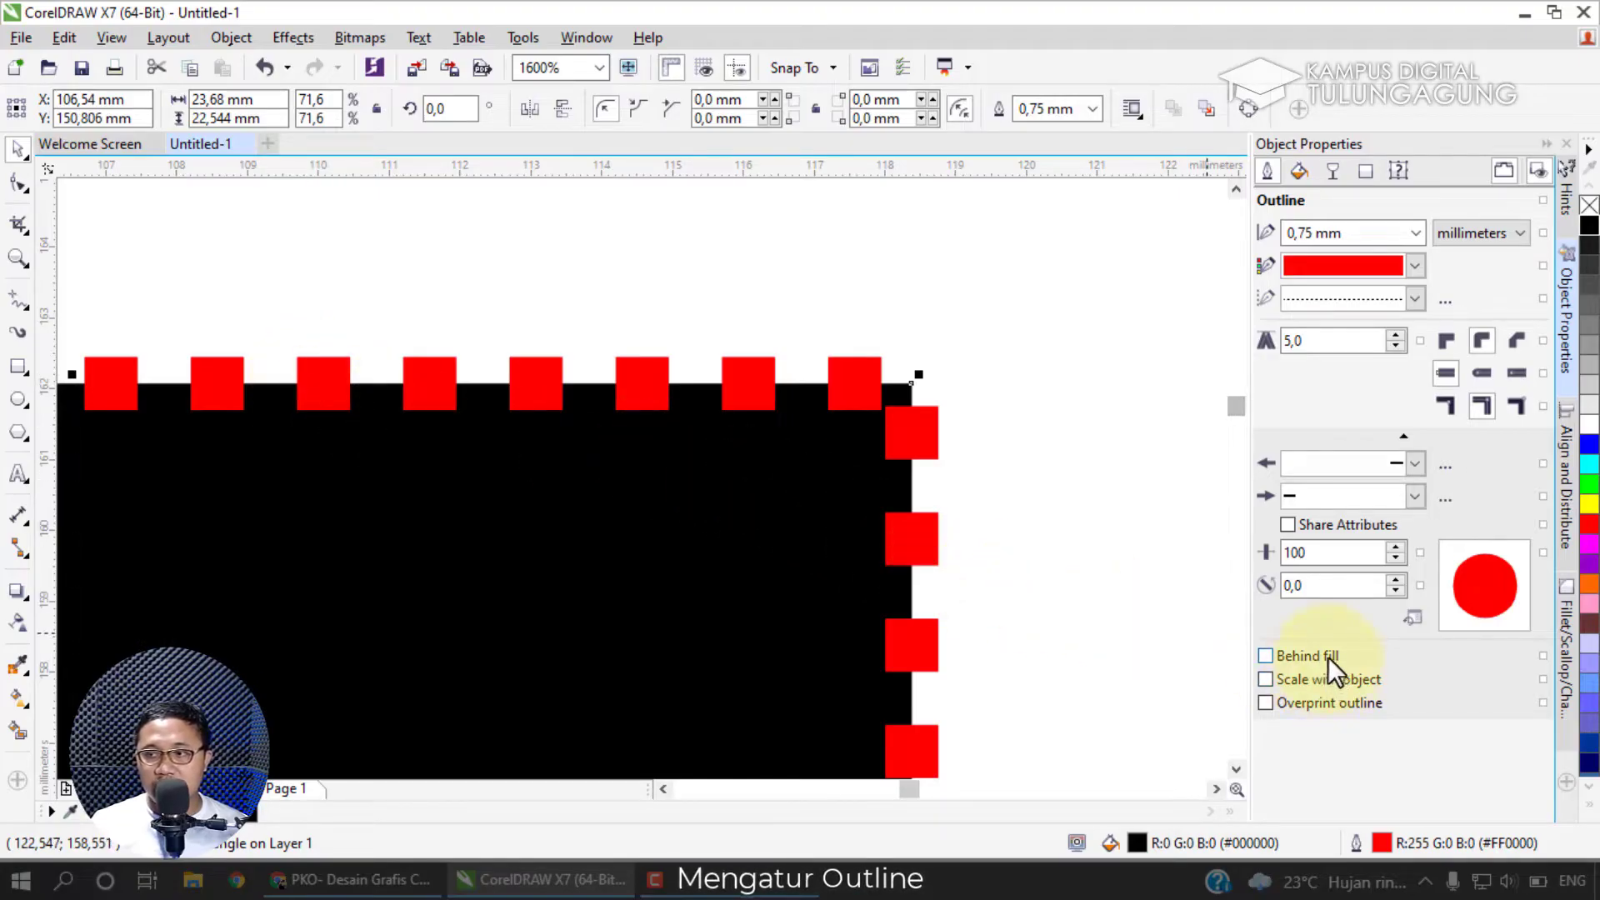
Compare the outline in front of and behind the black fill, and leave Behind fill enabled.
click(1266, 656)
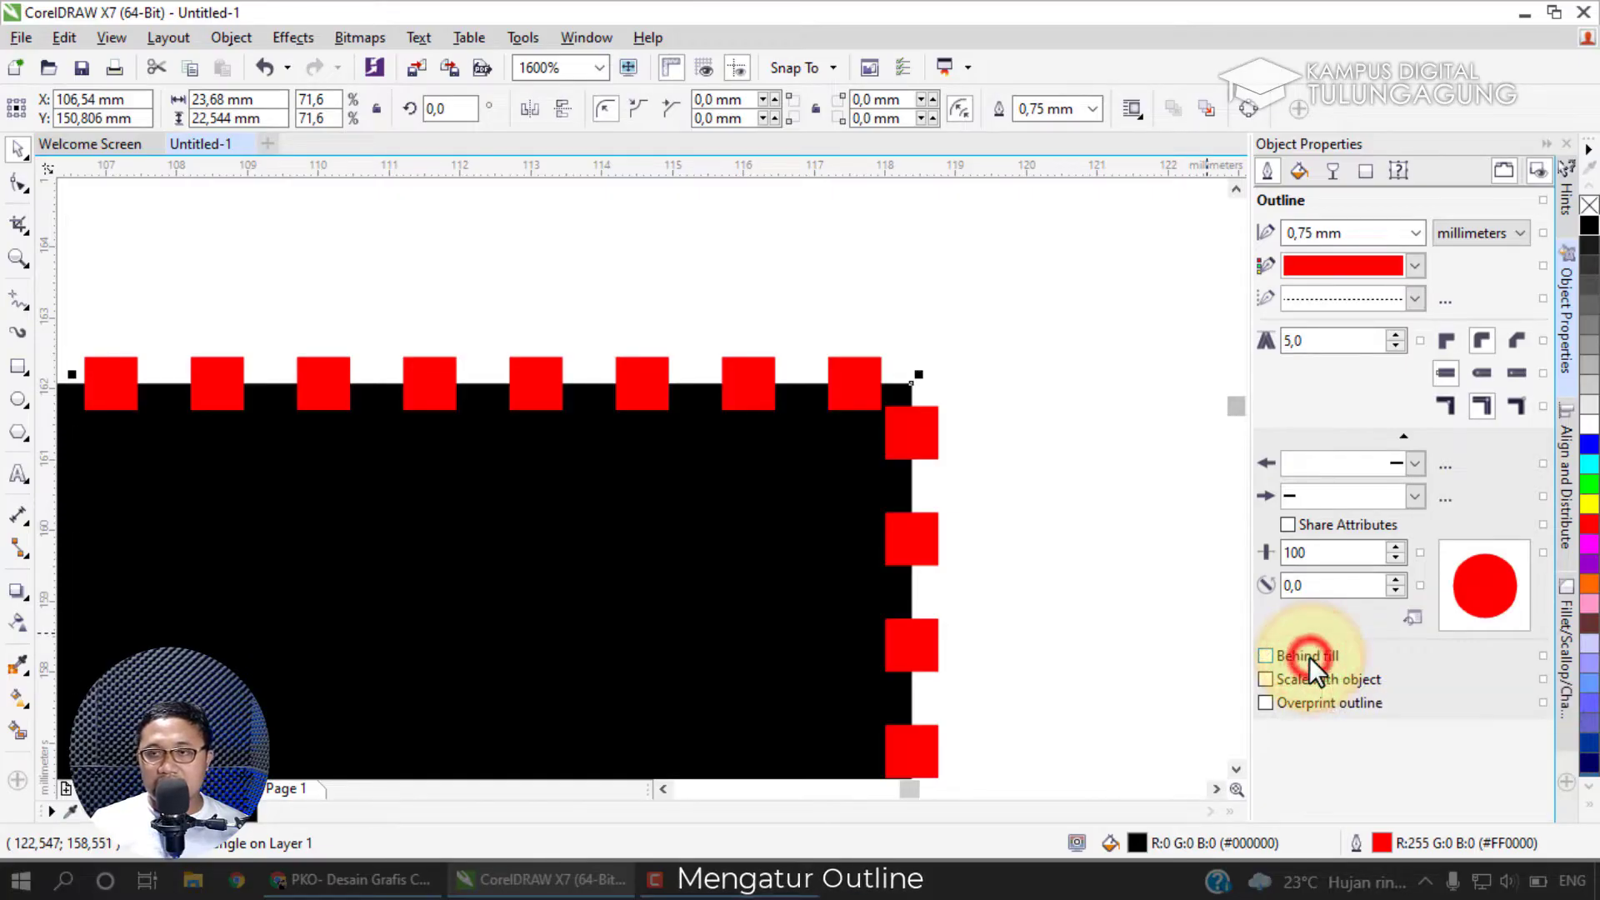
click(1318, 655)
click(1318, 657)
click(1317, 657)
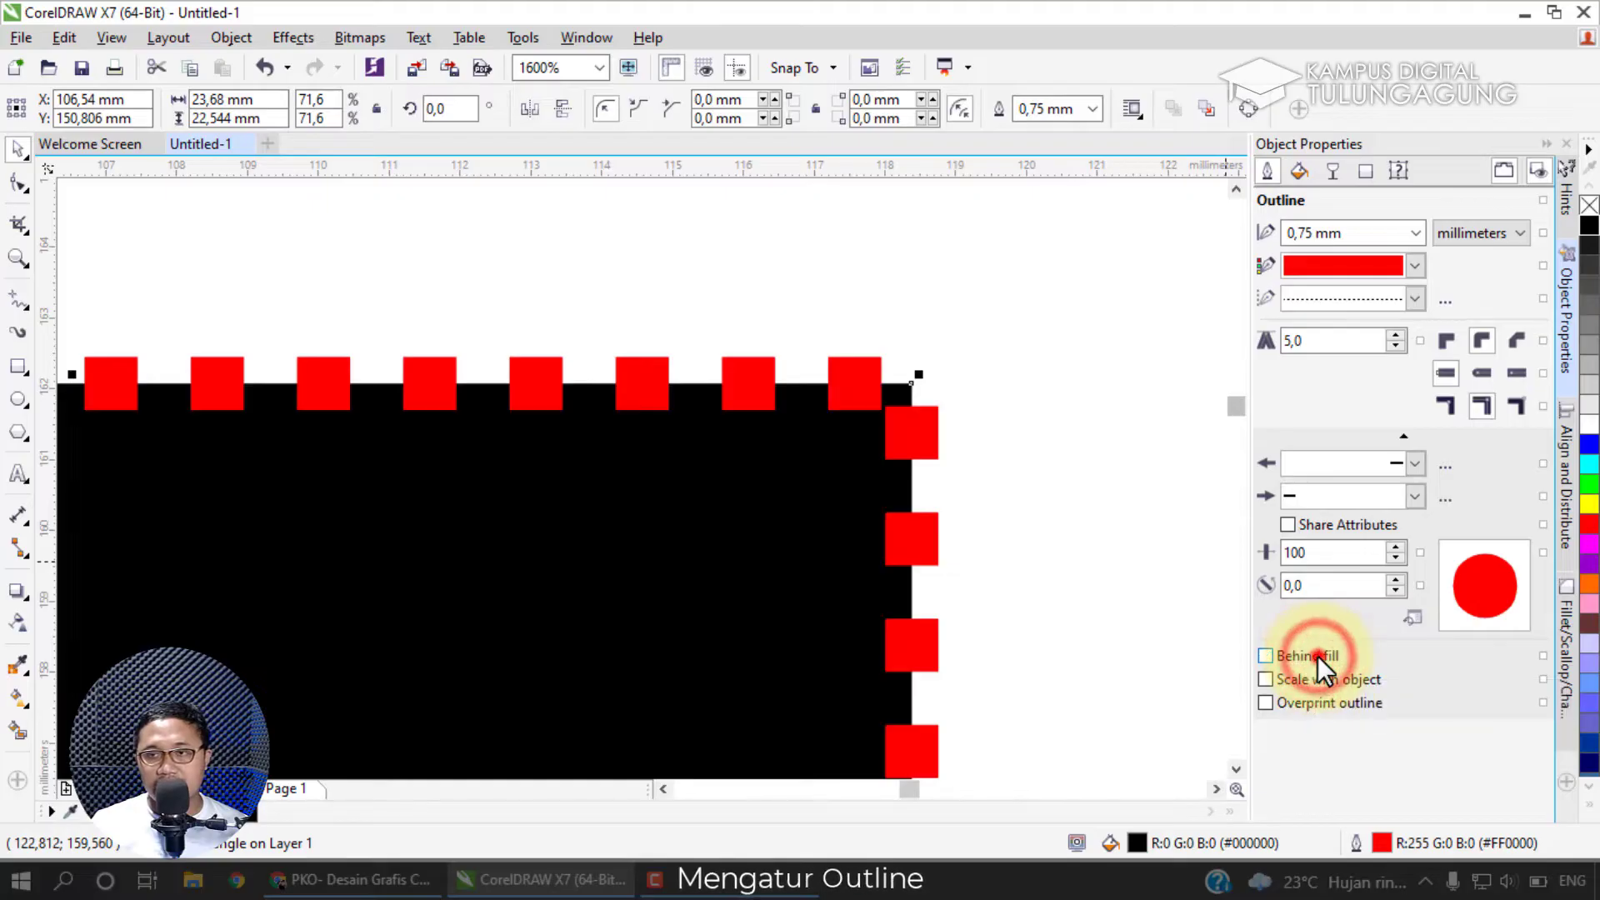
click(1317, 657)
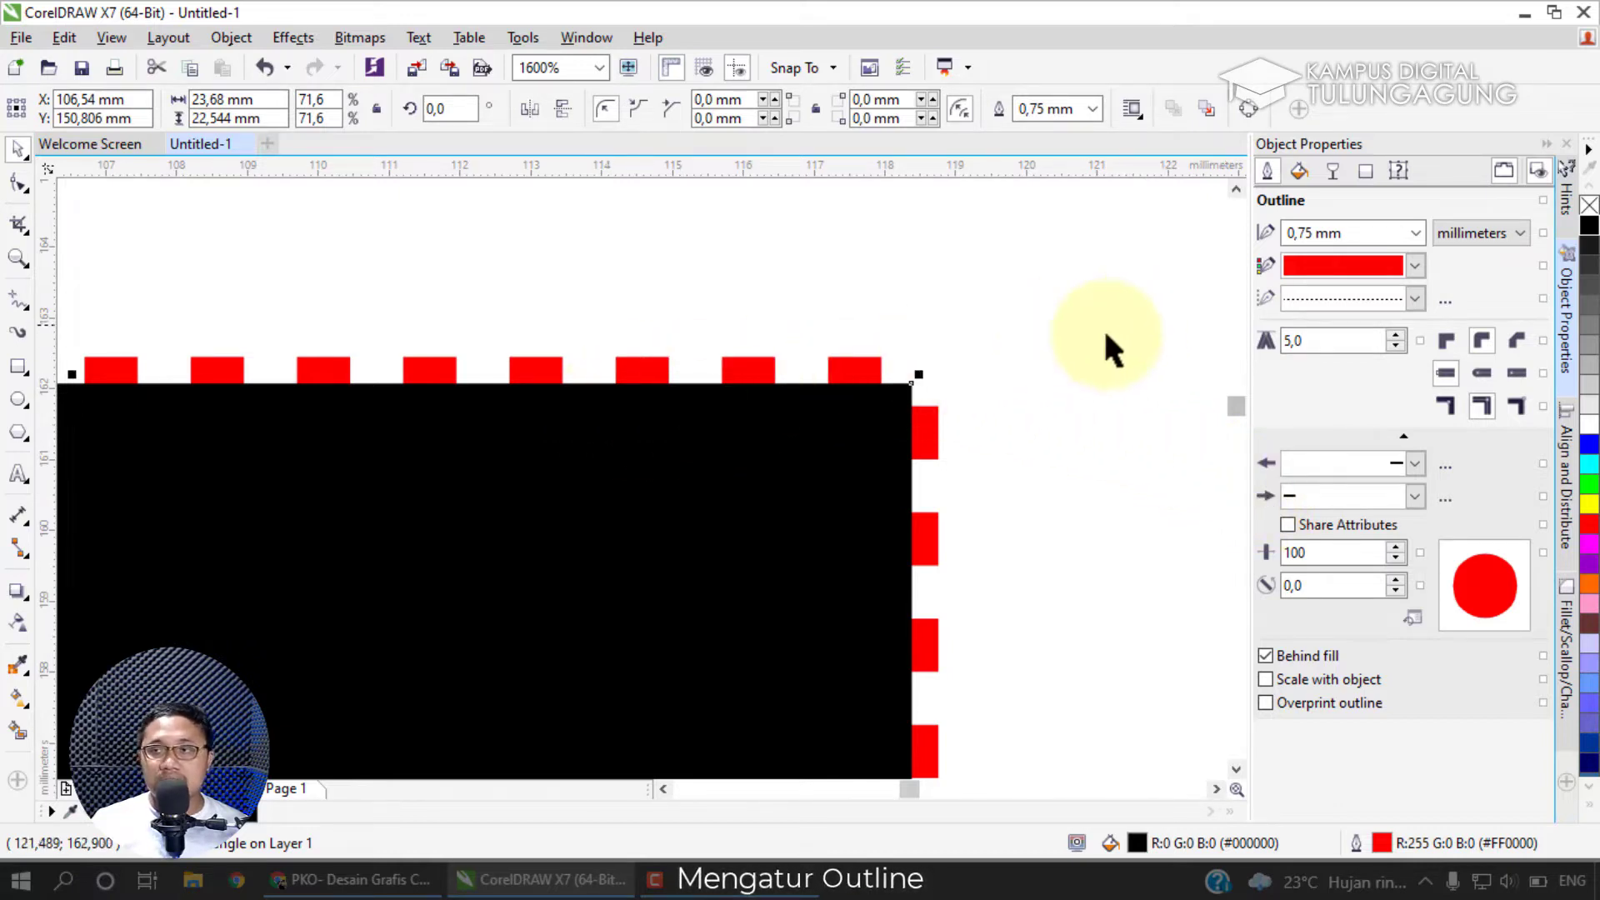
Add the artistic text "Abu" in 24 pt Arial above the black rectangle.
click(19, 473)
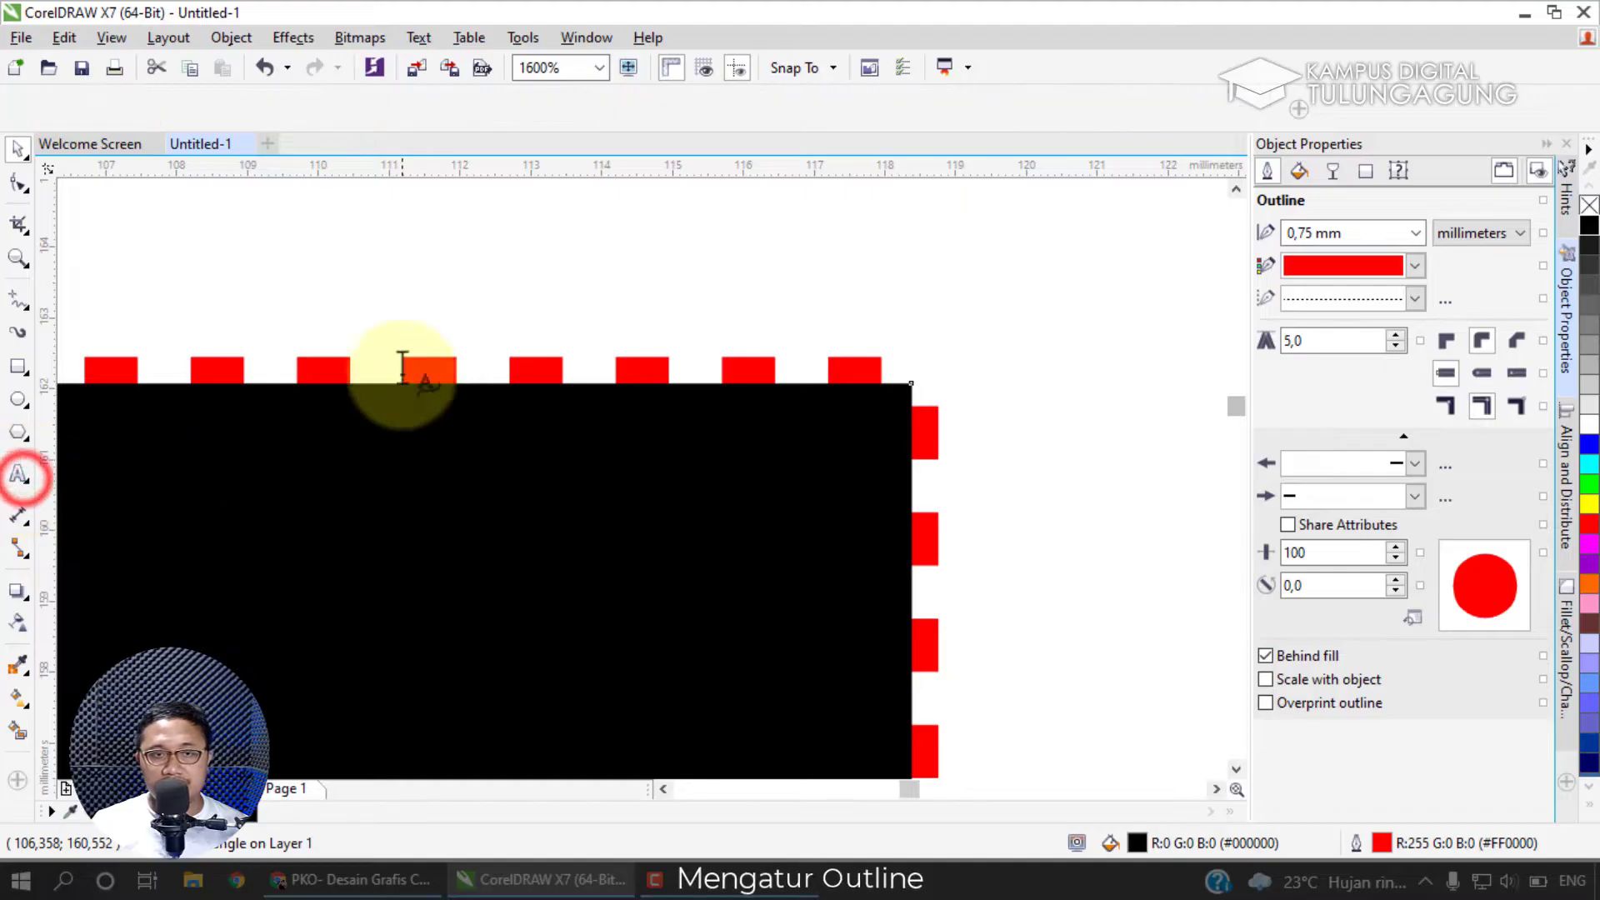
click(440, 260)
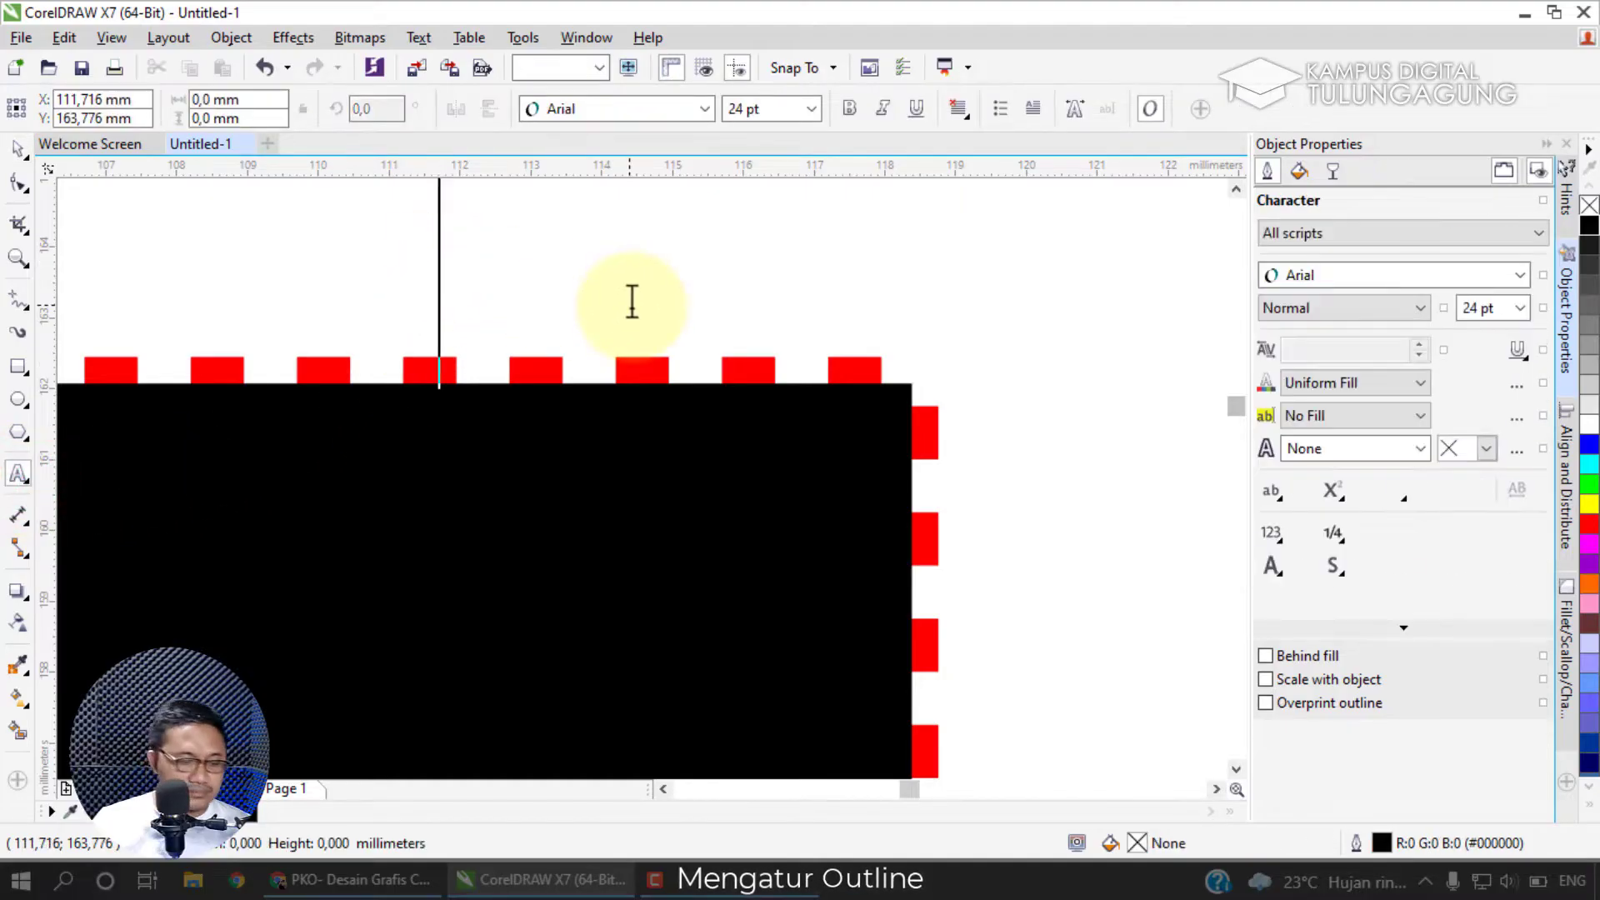
scroll(632, 301, down, 4)
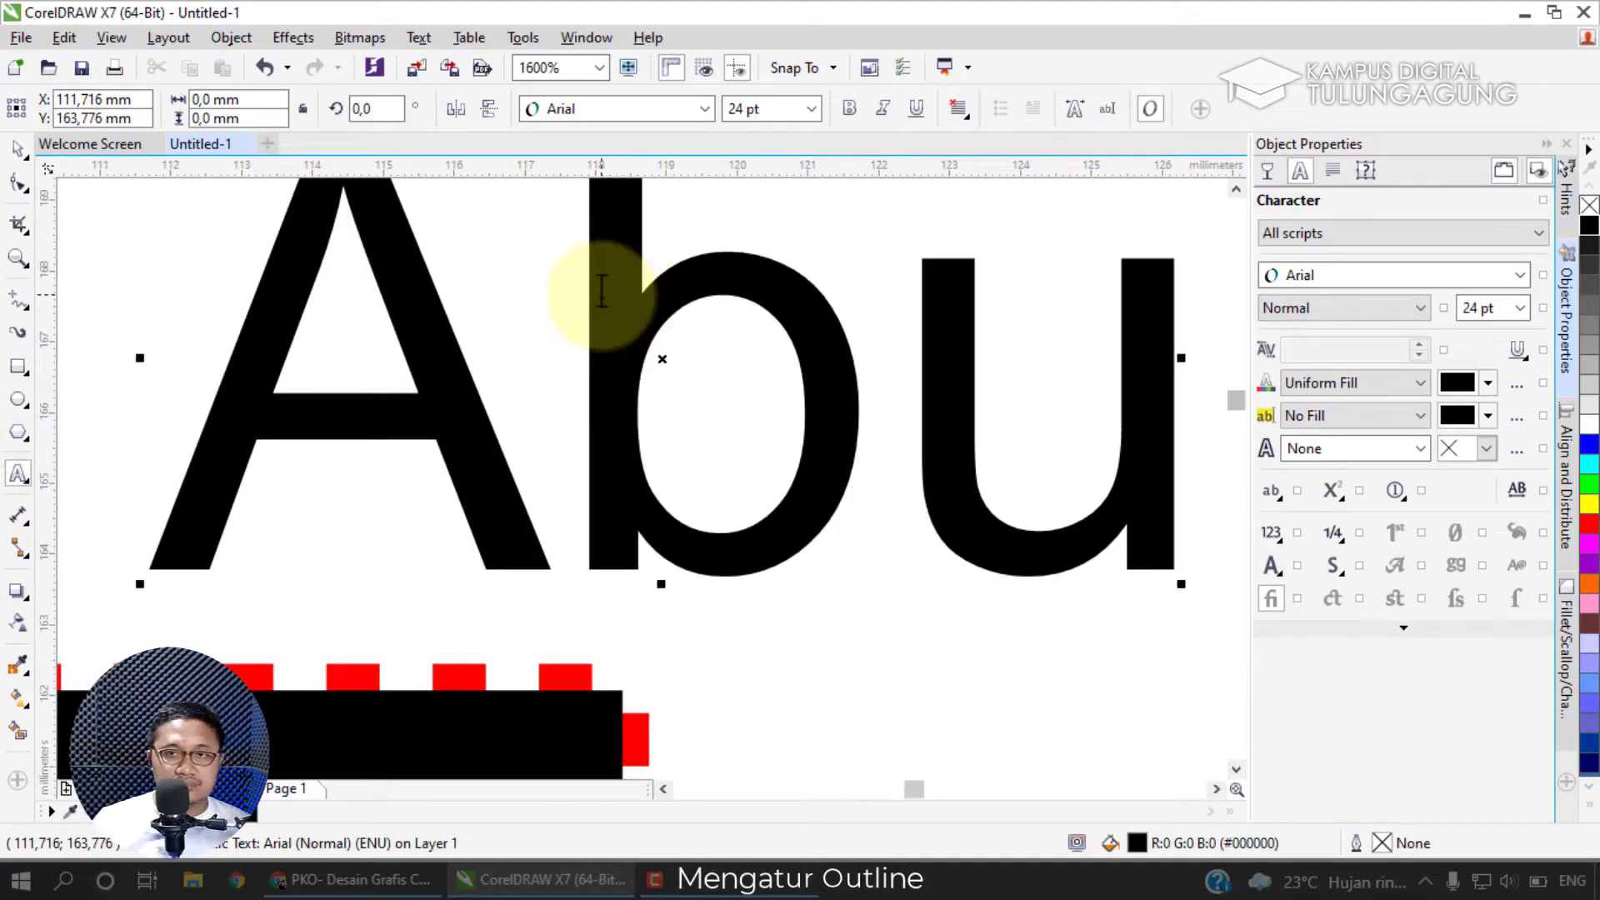
Move the text "Abu" onto the black rectangle and give it a yellow fill.
click(23, 147)
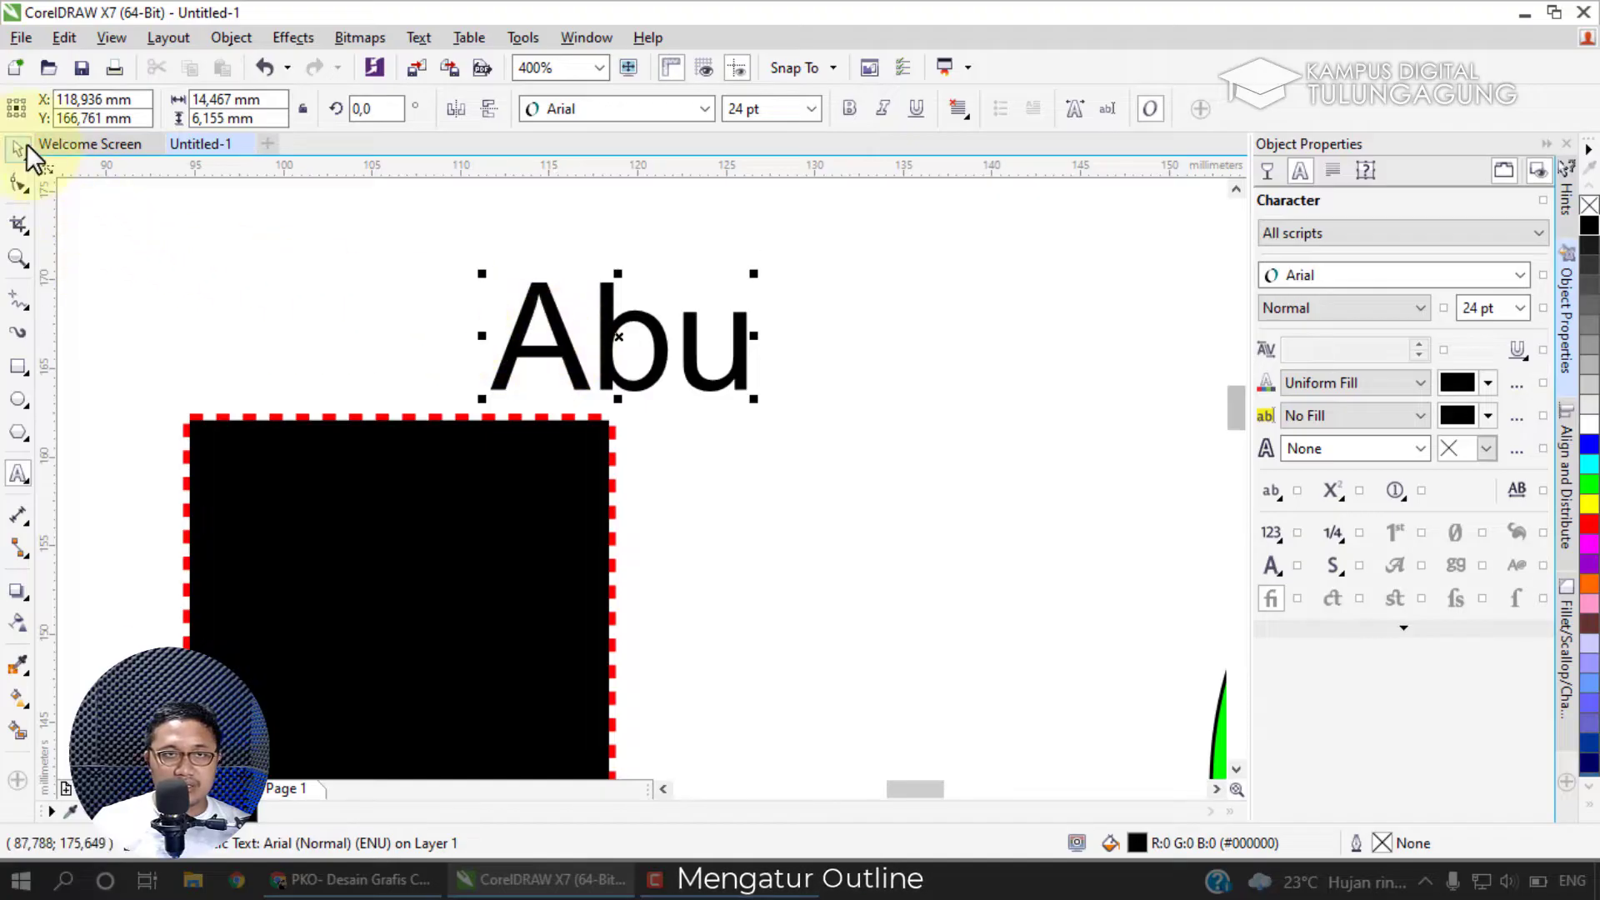
click(625, 343)
drag(605, 328, 403, 546)
click(1590, 504)
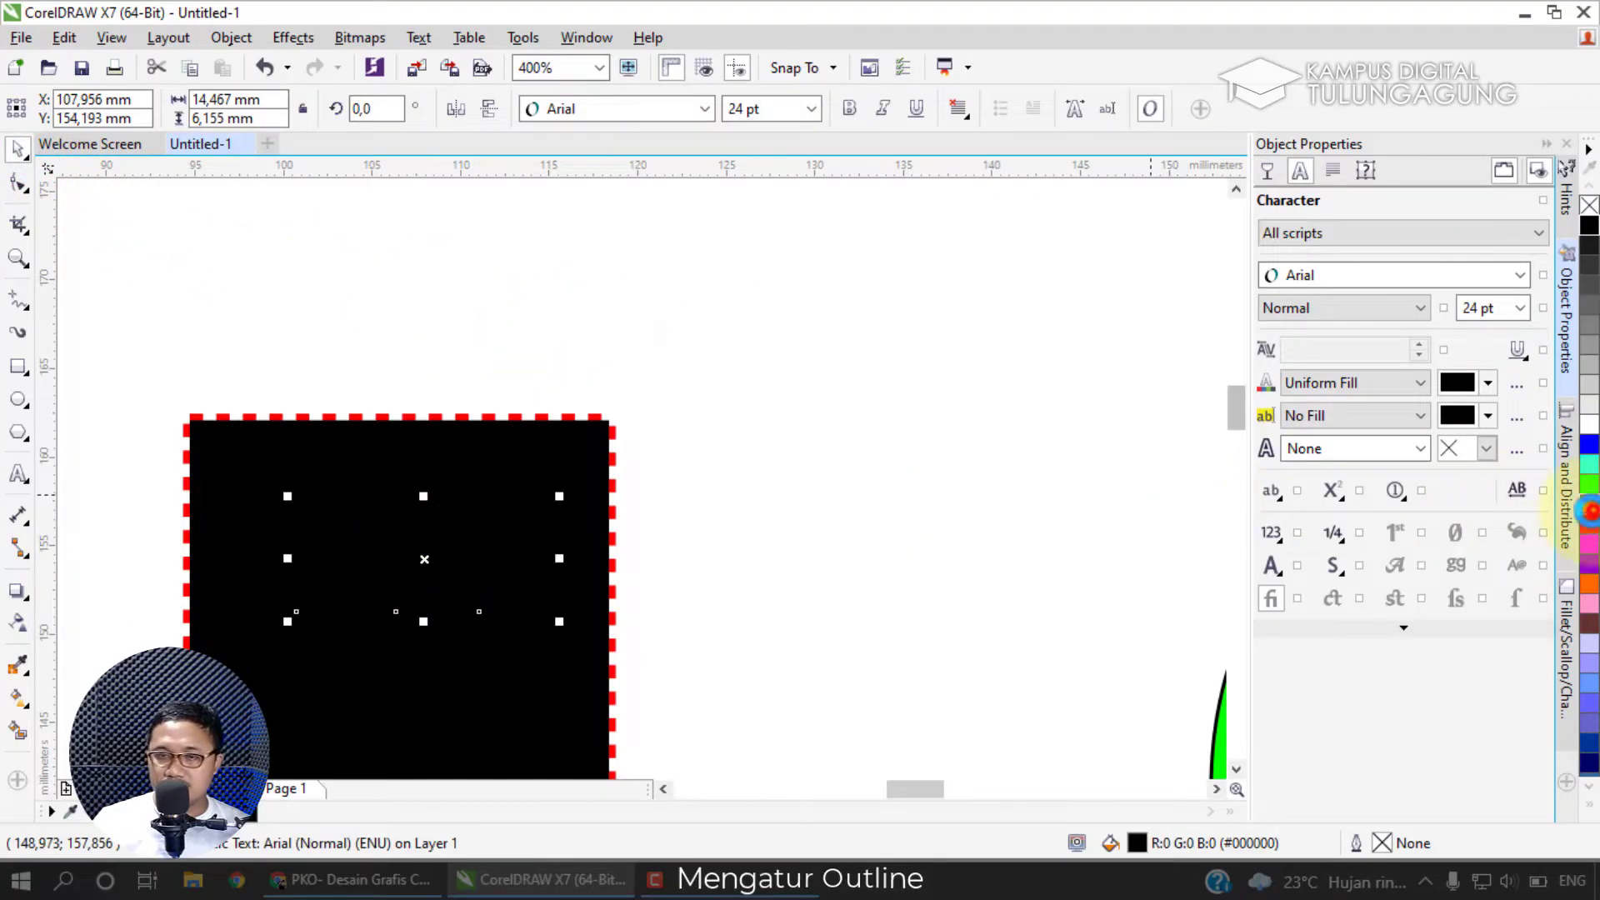
Scale the yellow text down proportionally to about 10.2 mm wide inside the black rectangle.
scroll(471, 538, up, 2)
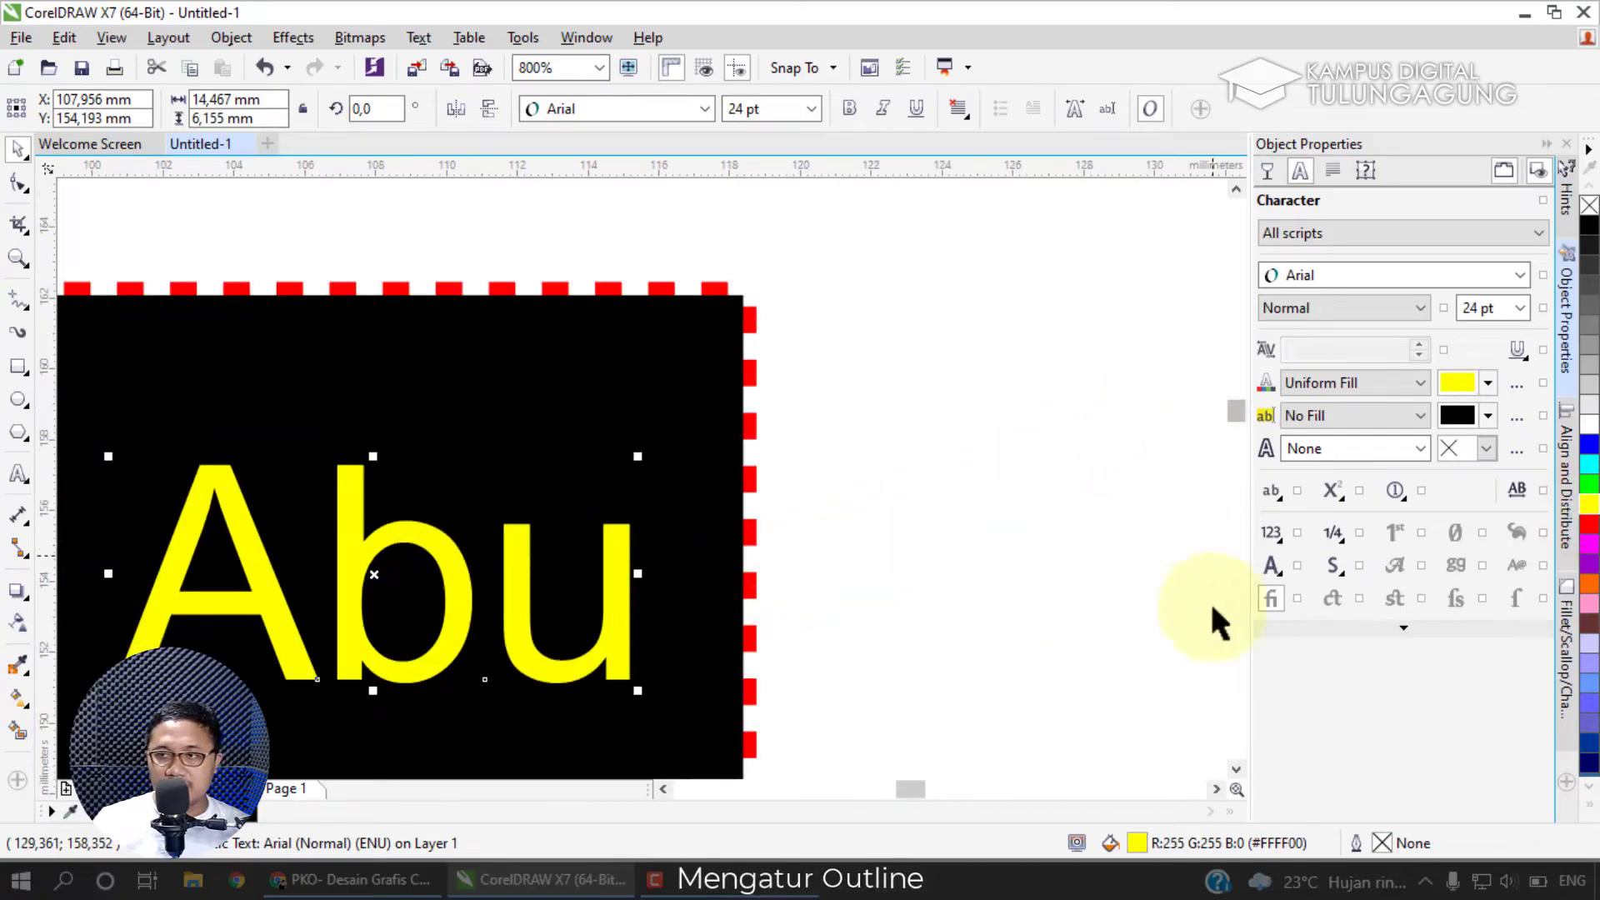
click(1235, 768)
drag(902, 790, 893, 792)
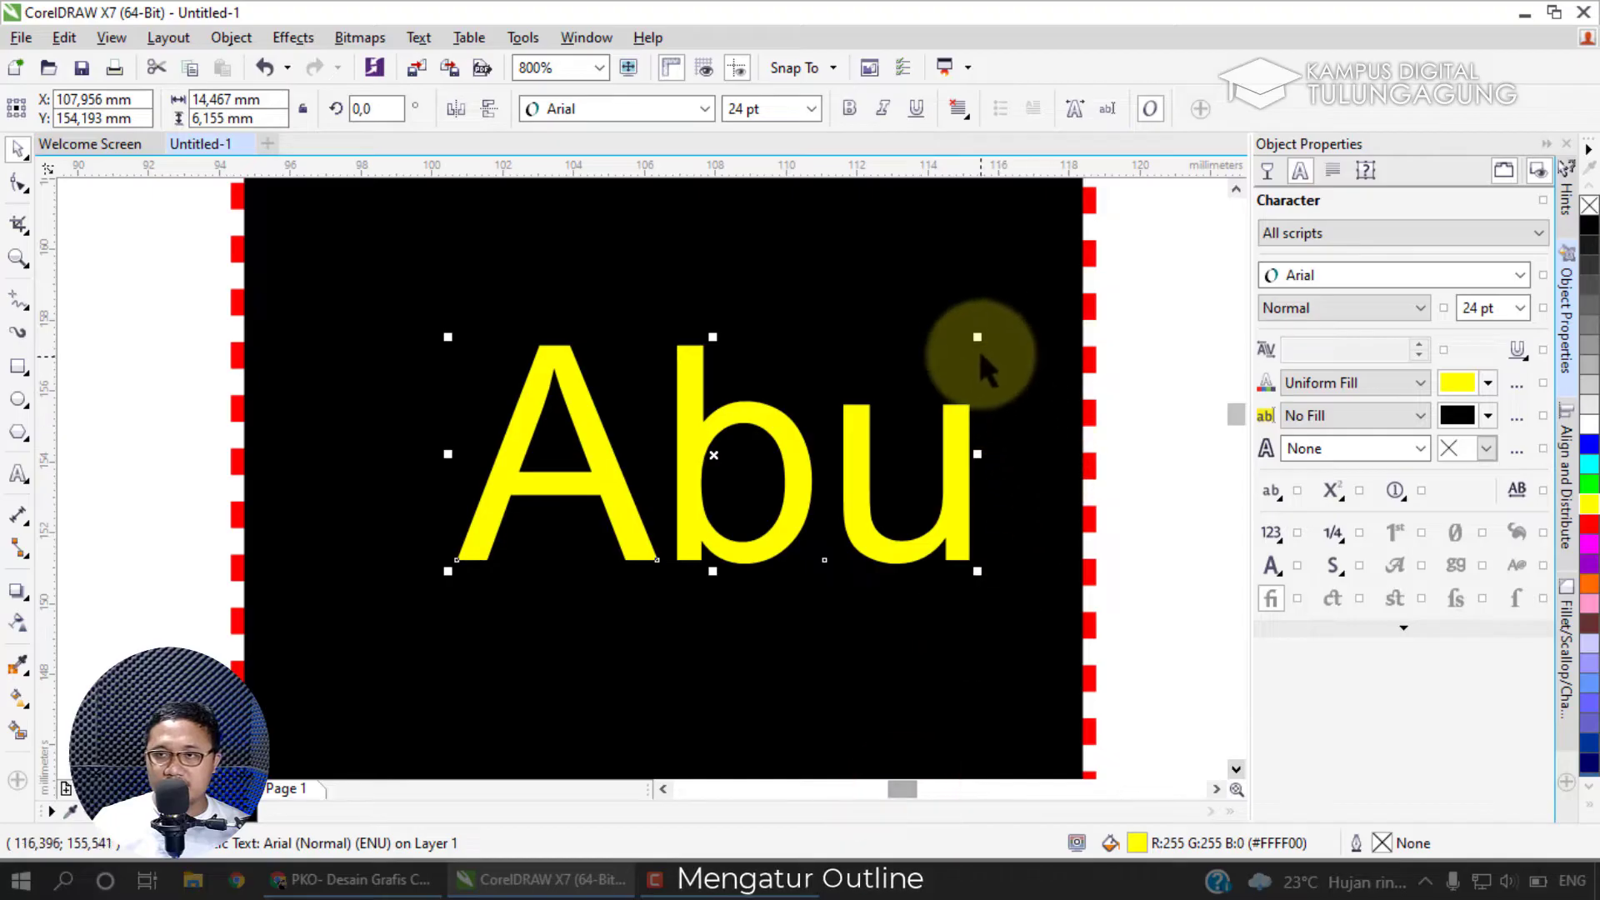
drag(976, 336, 820, 408)
scroll(754, 442, up, 2)
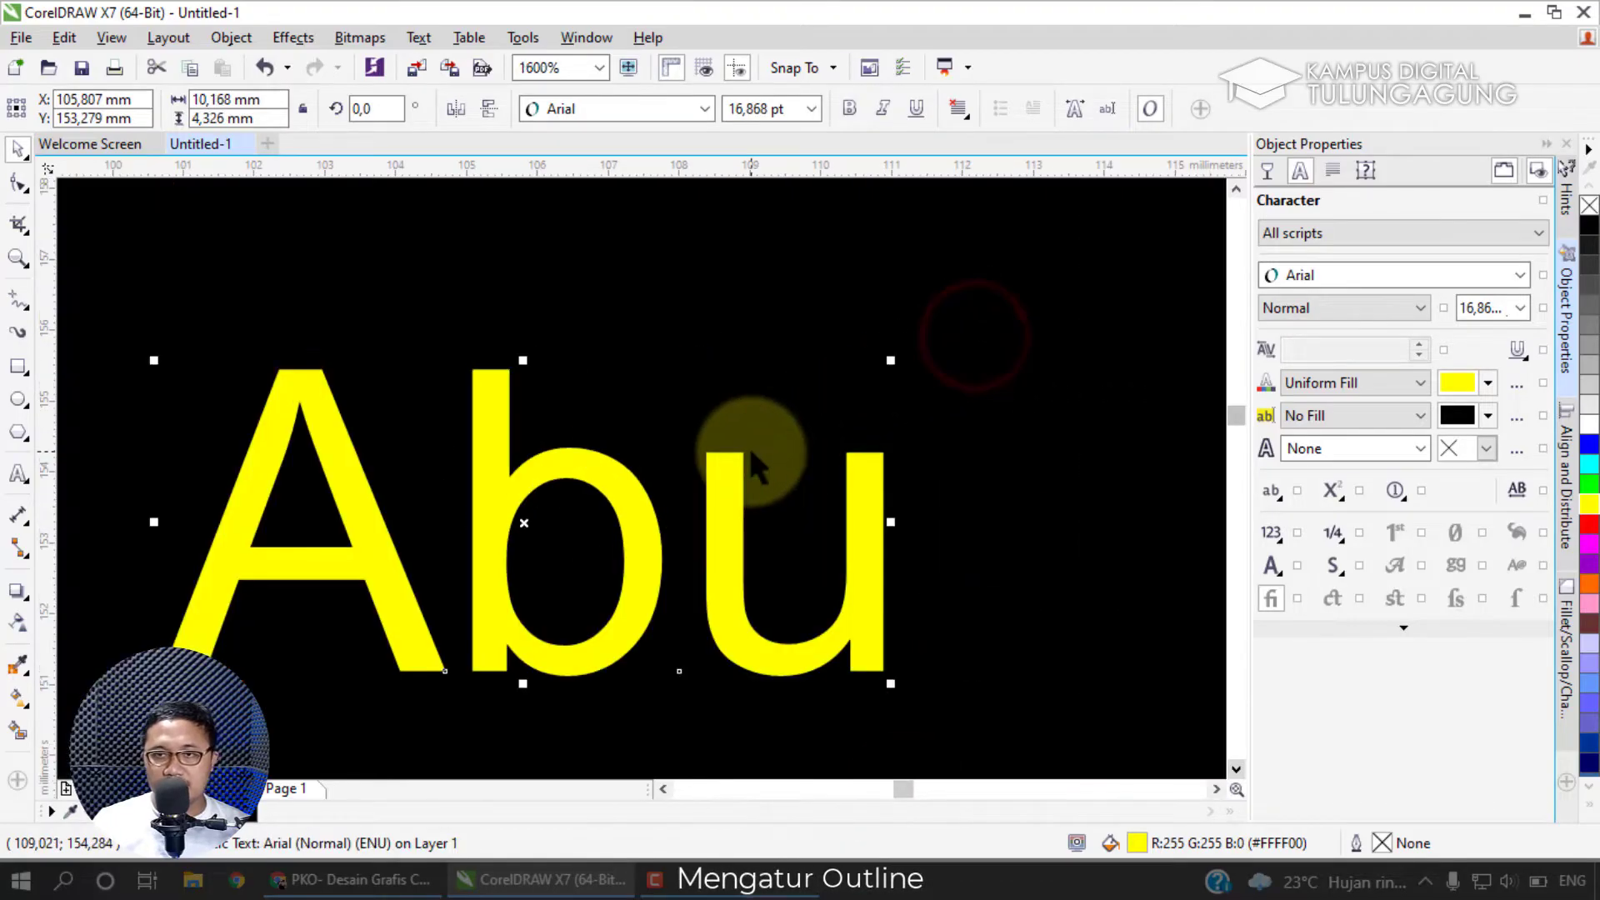
drag(1236, 789, 1232, 717)
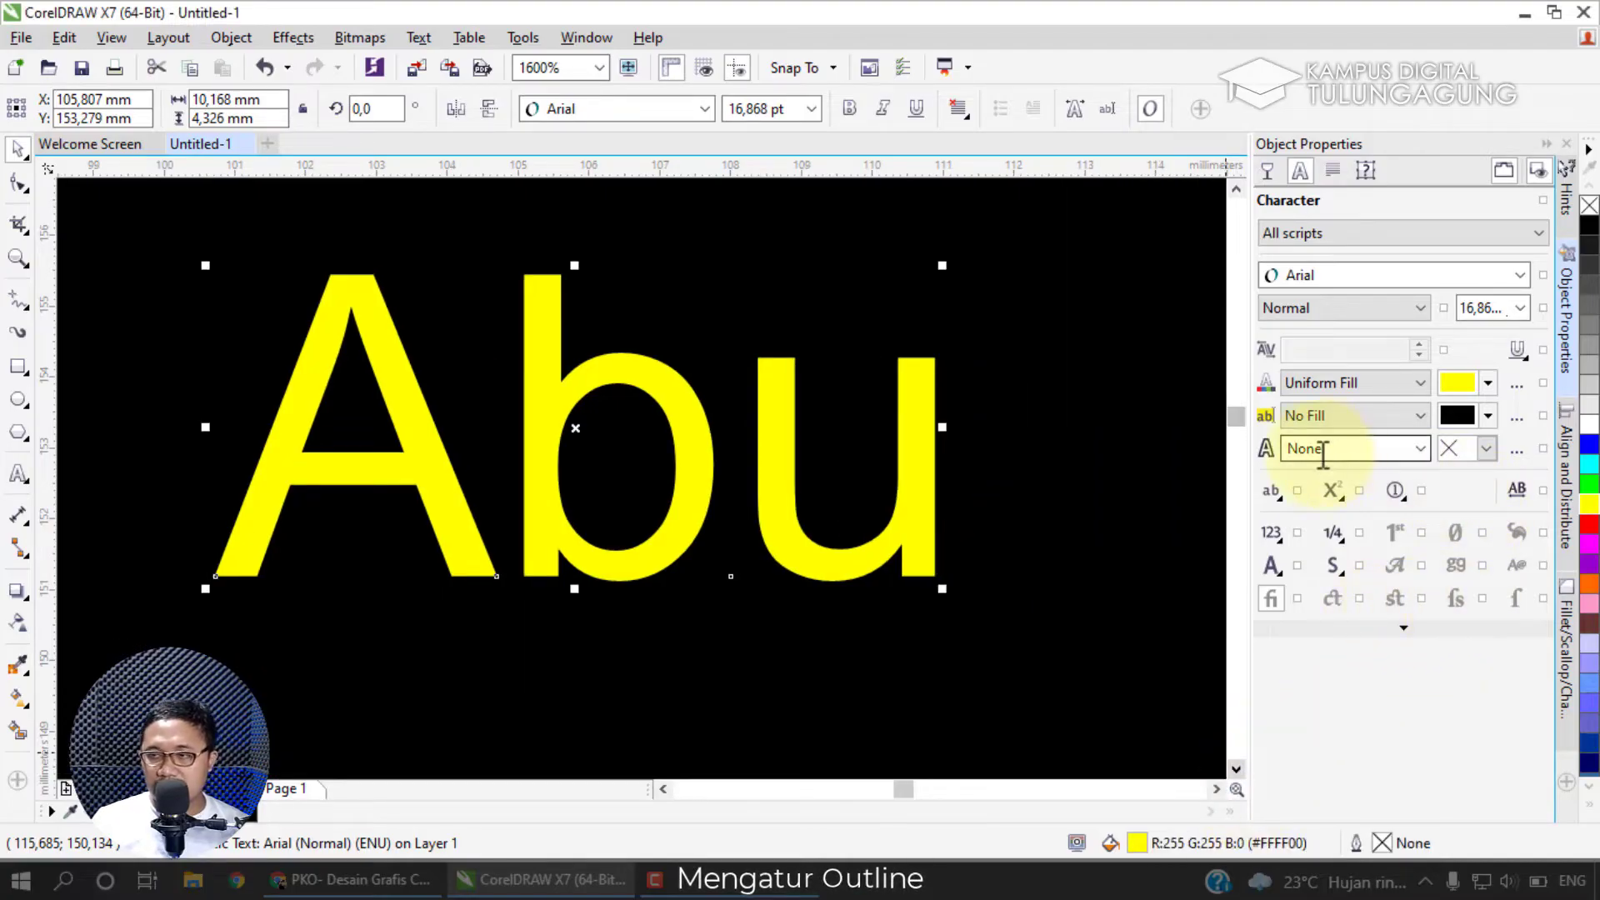
Give the text a 1.0 mm outline and colour the outline white.
click(1419, 448)
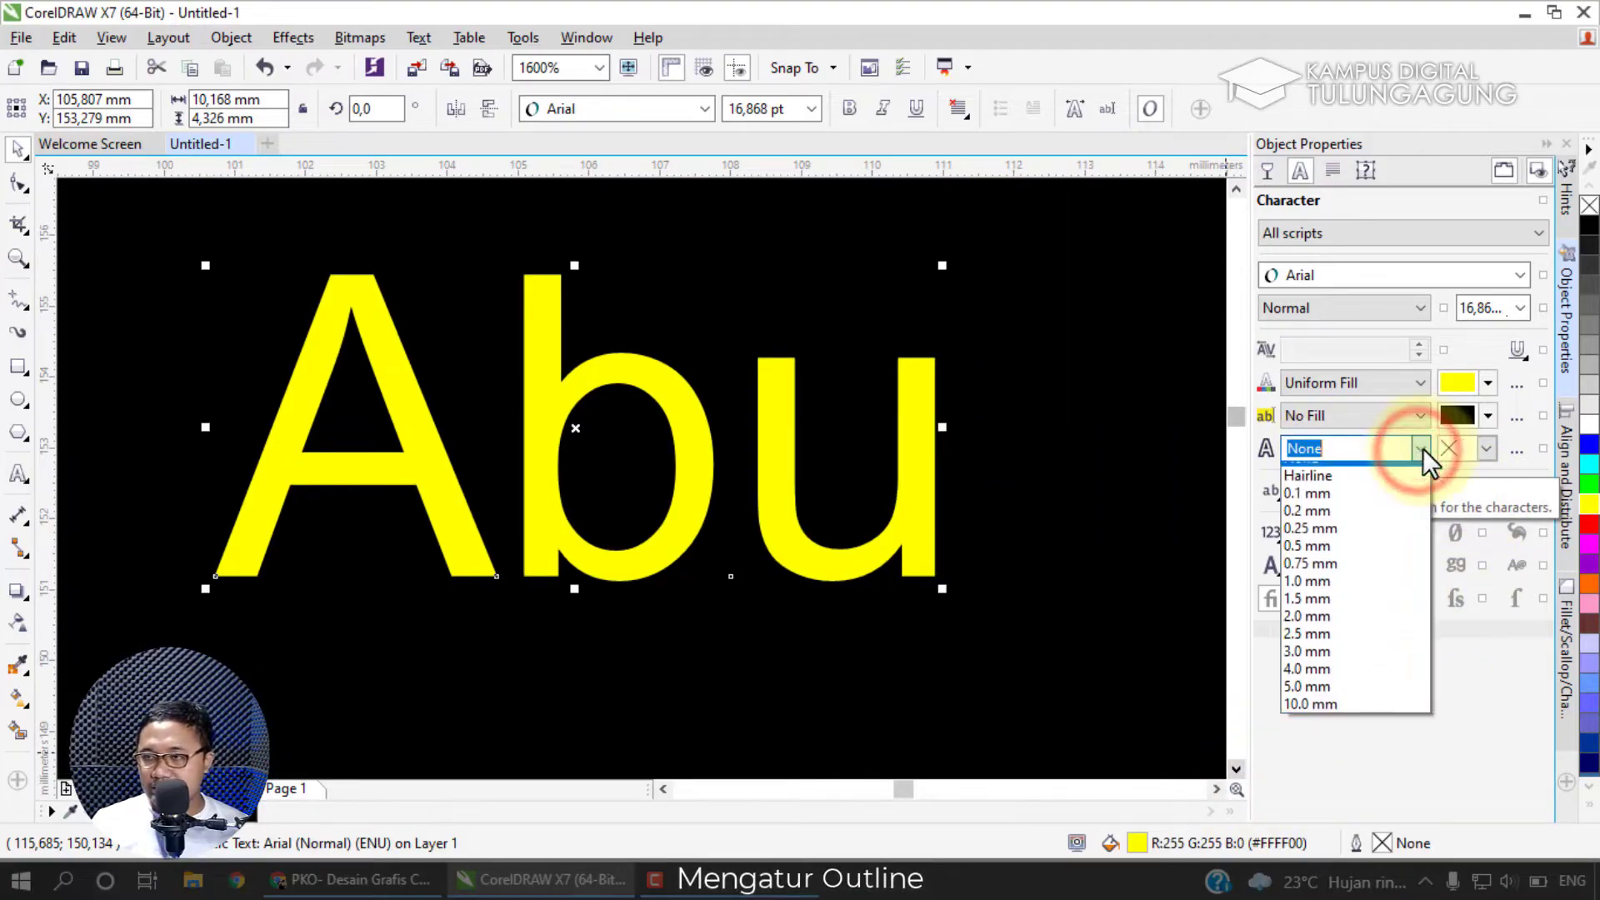
click(1365, 596)
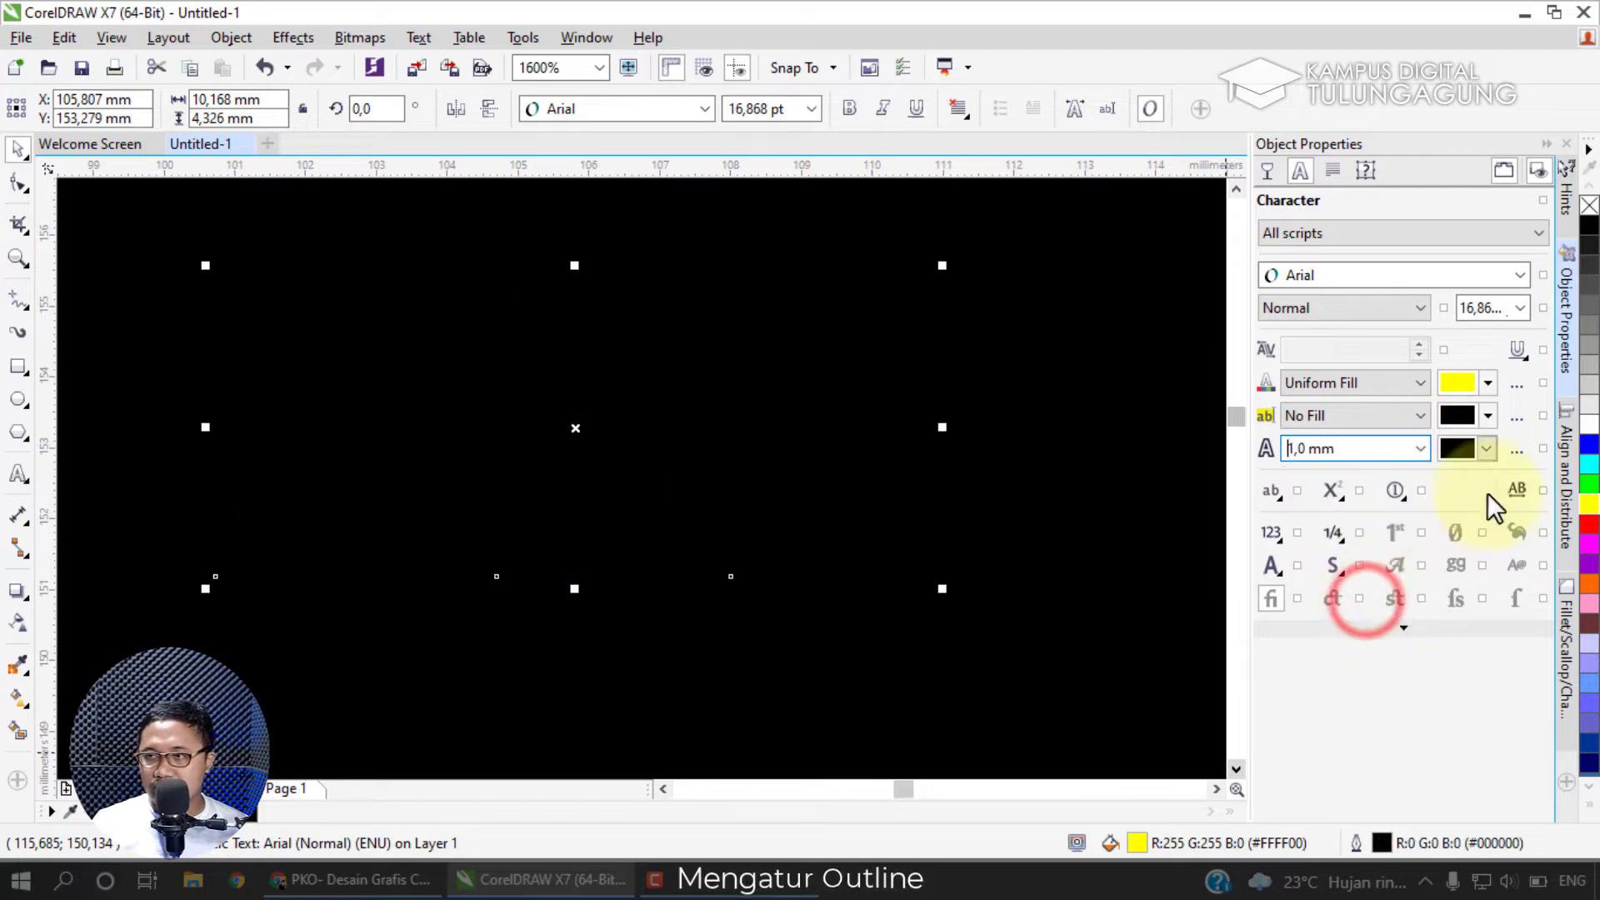
click(1488, 450)
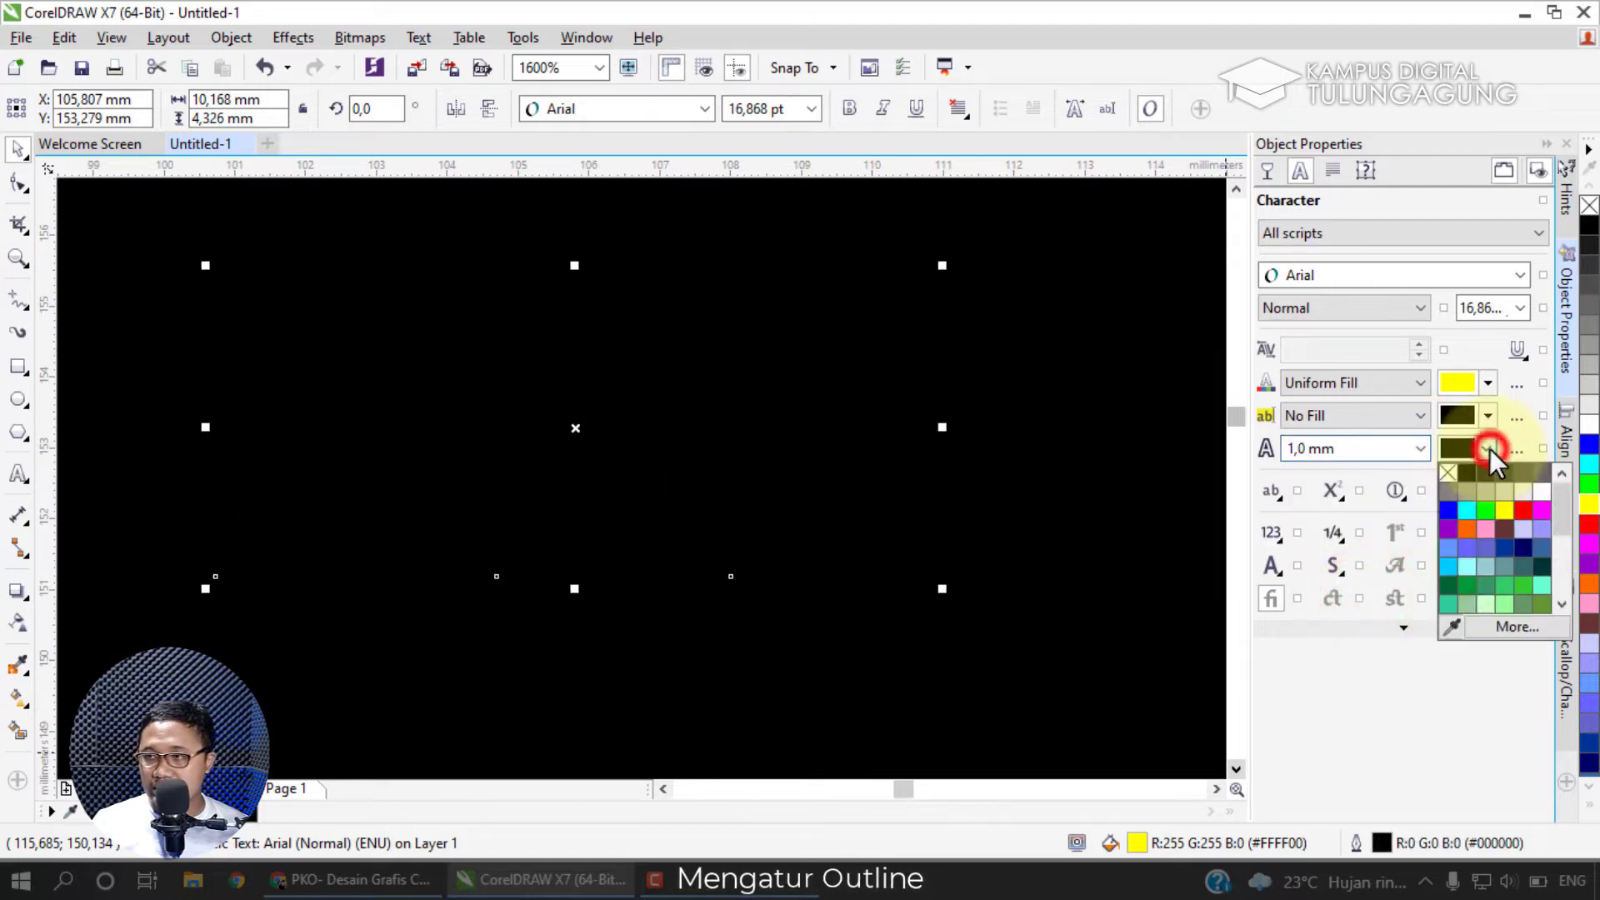
click(1536, 491)
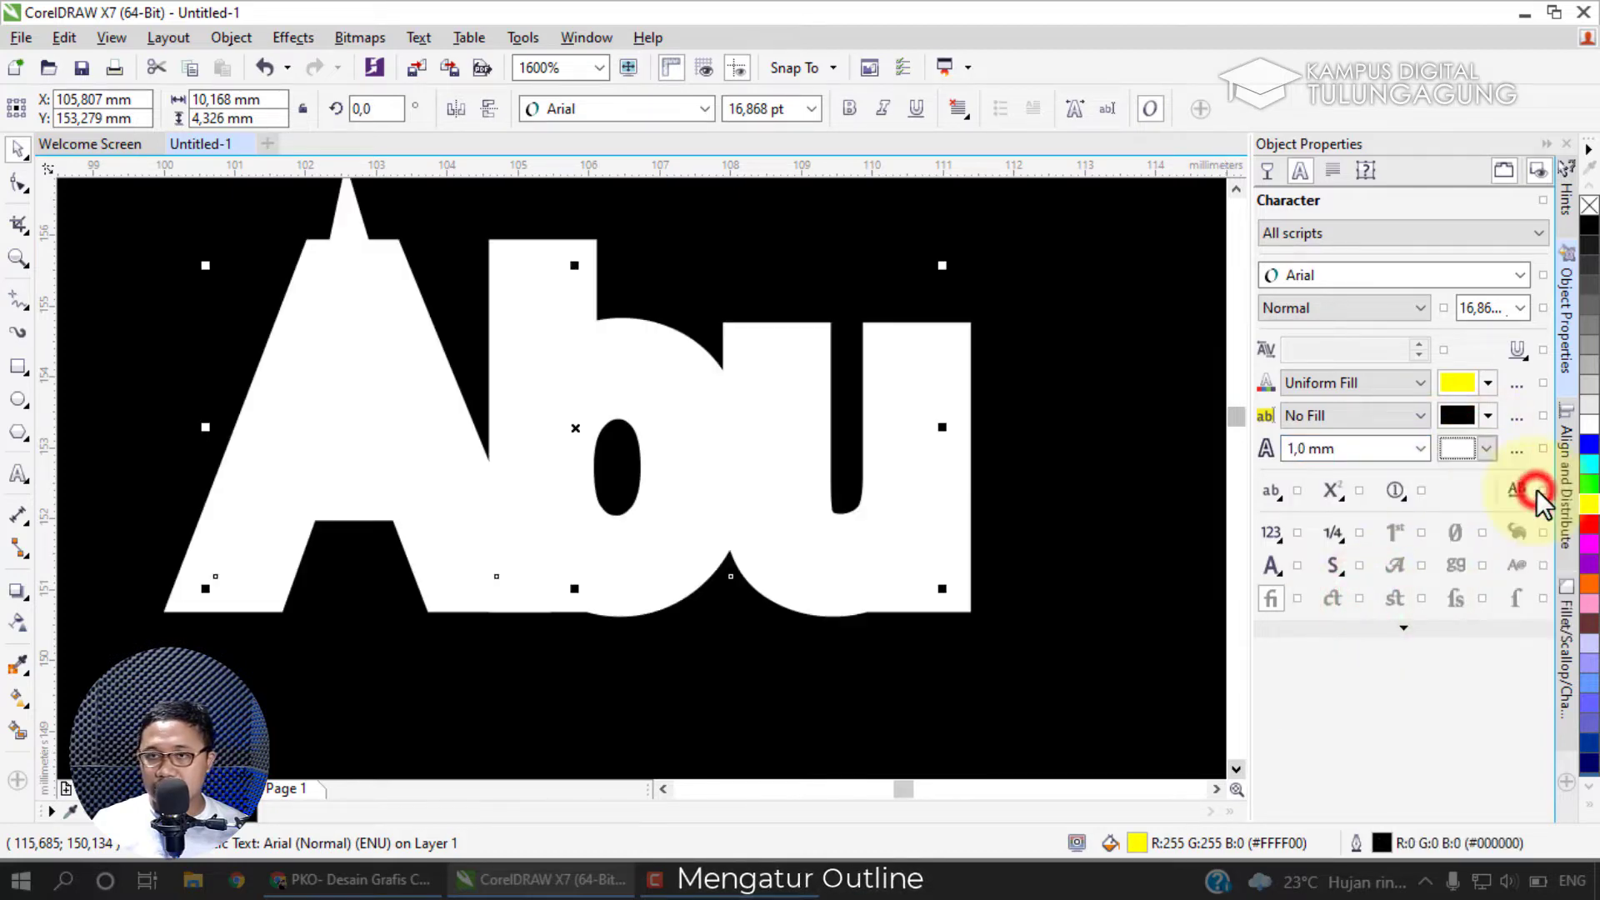
Fill the text red, try a 0.1 mm outline, and settle on an outline width of 0.5 mm.
click(1589, 525)
click(1420, 450)
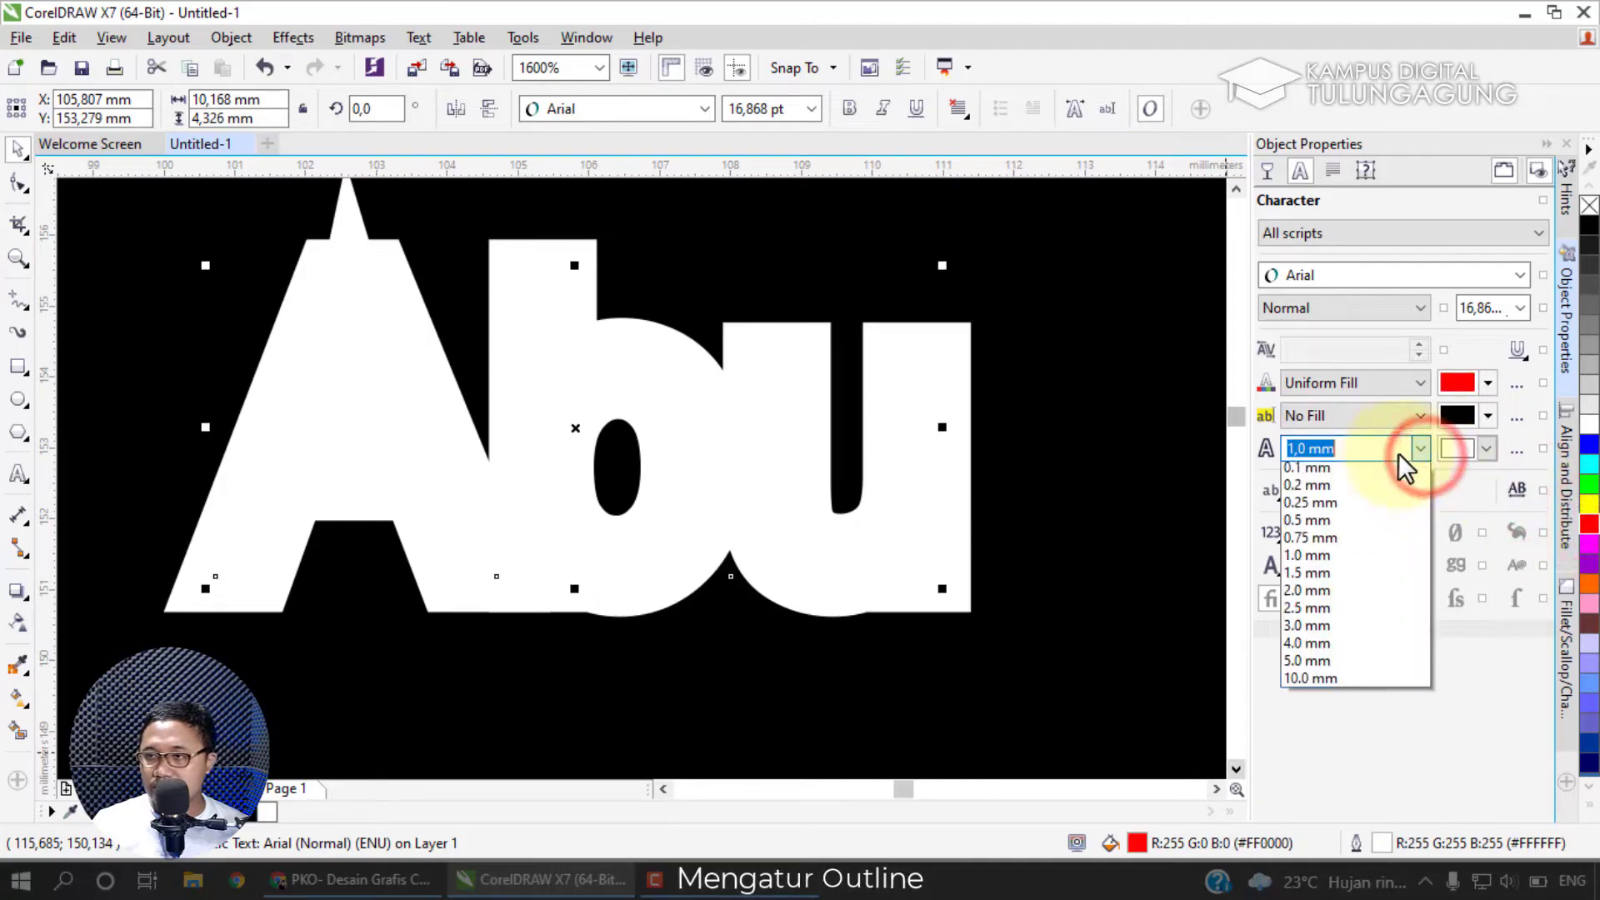
click(1368, 507)
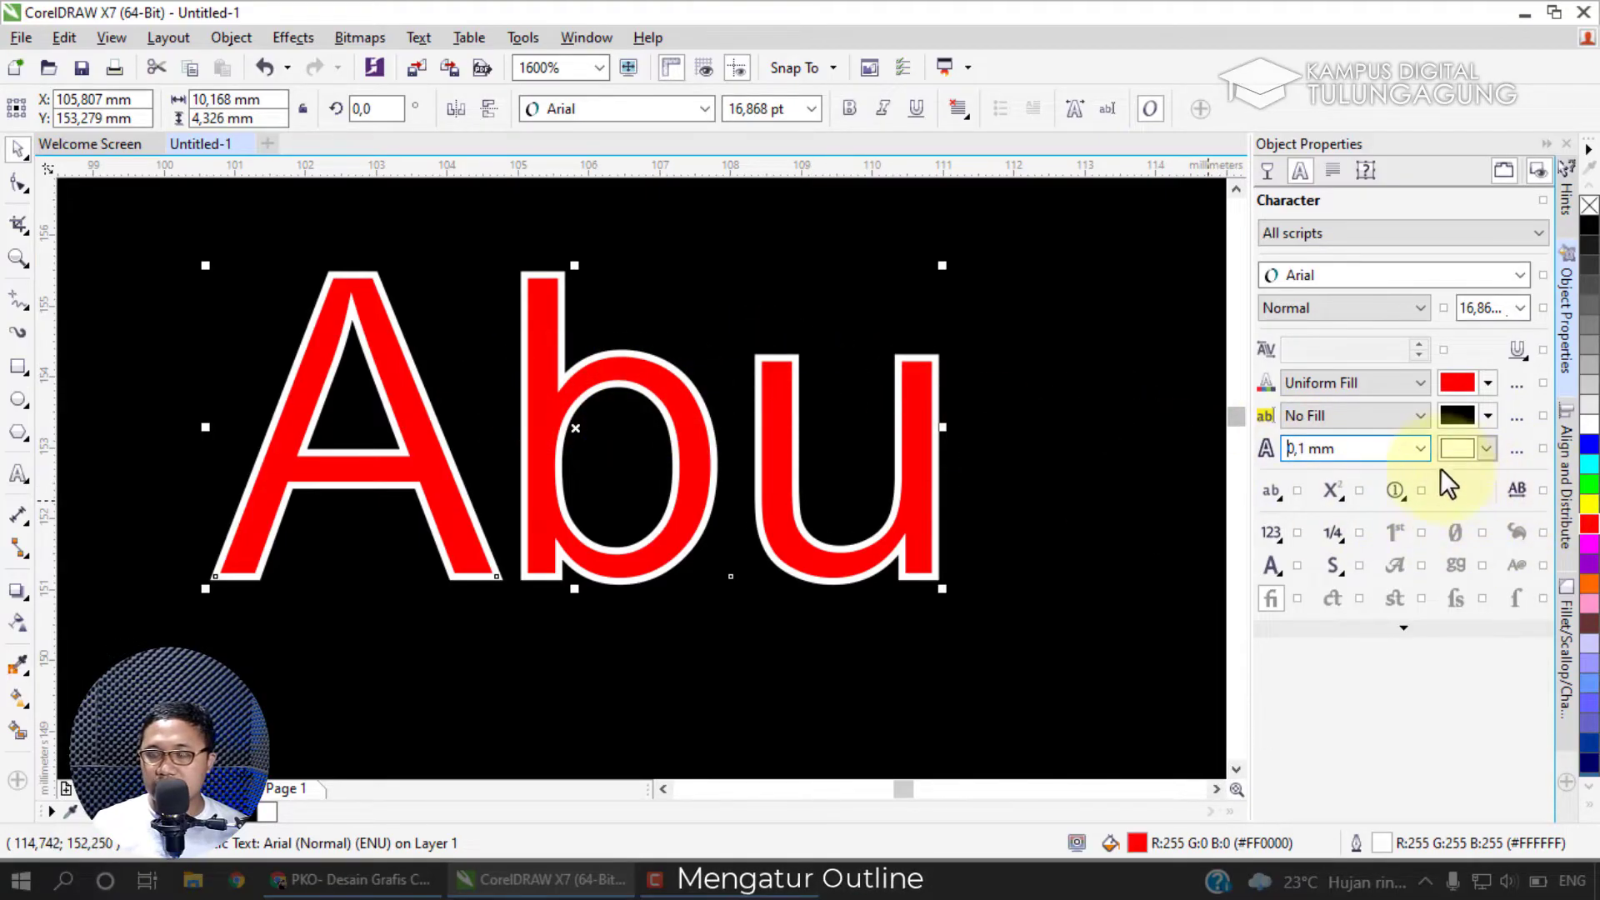
click(1419, 450)
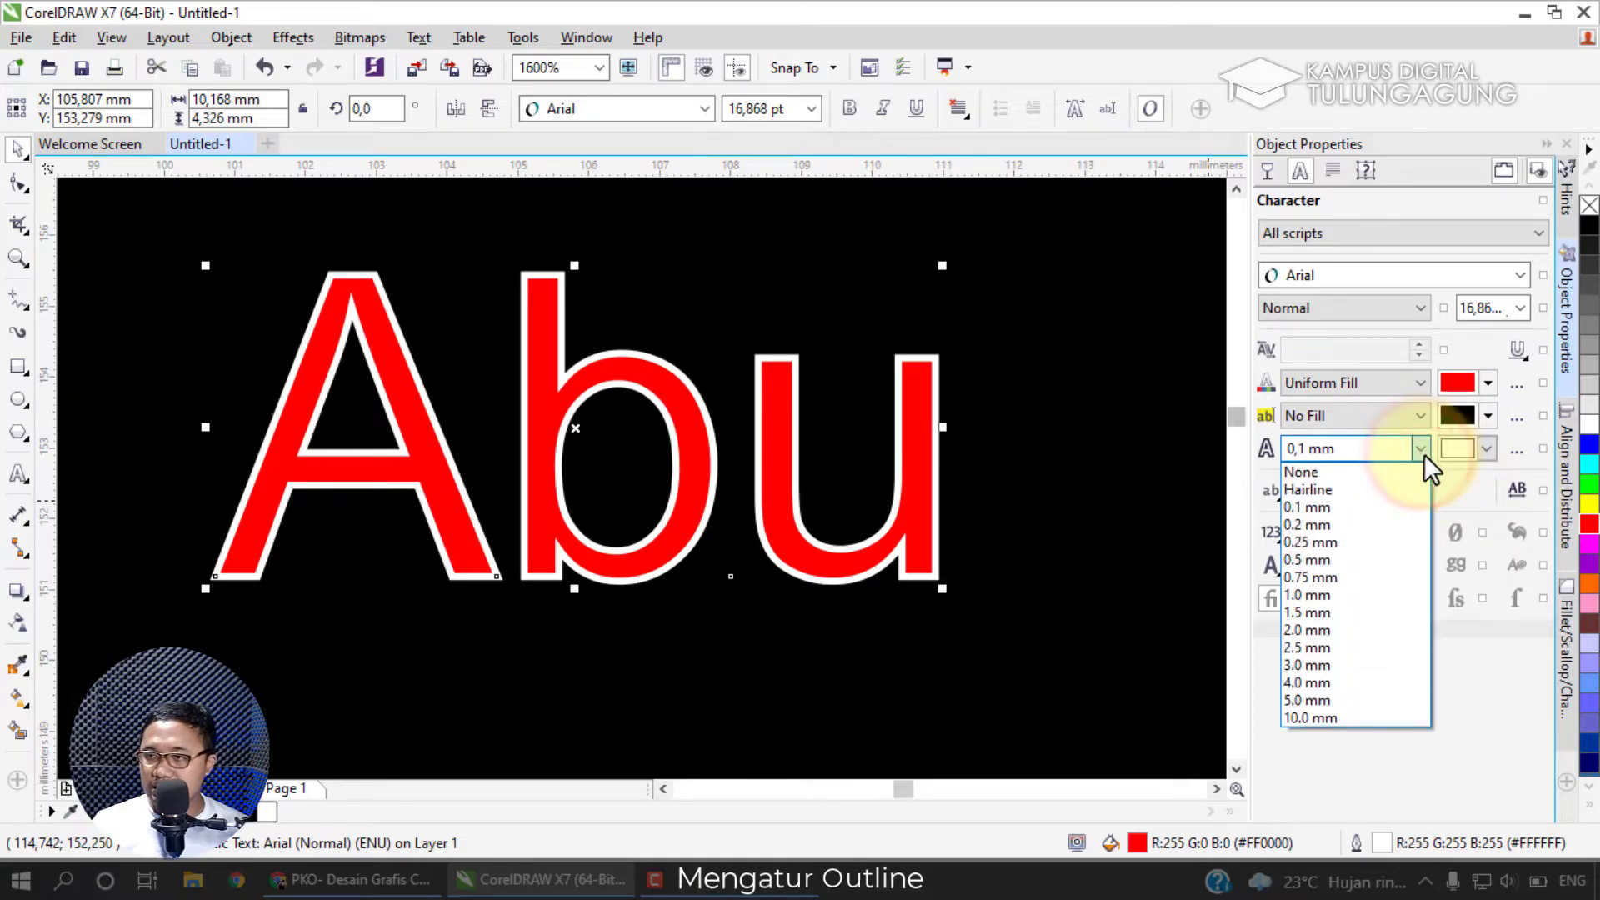
click(1373, 557)
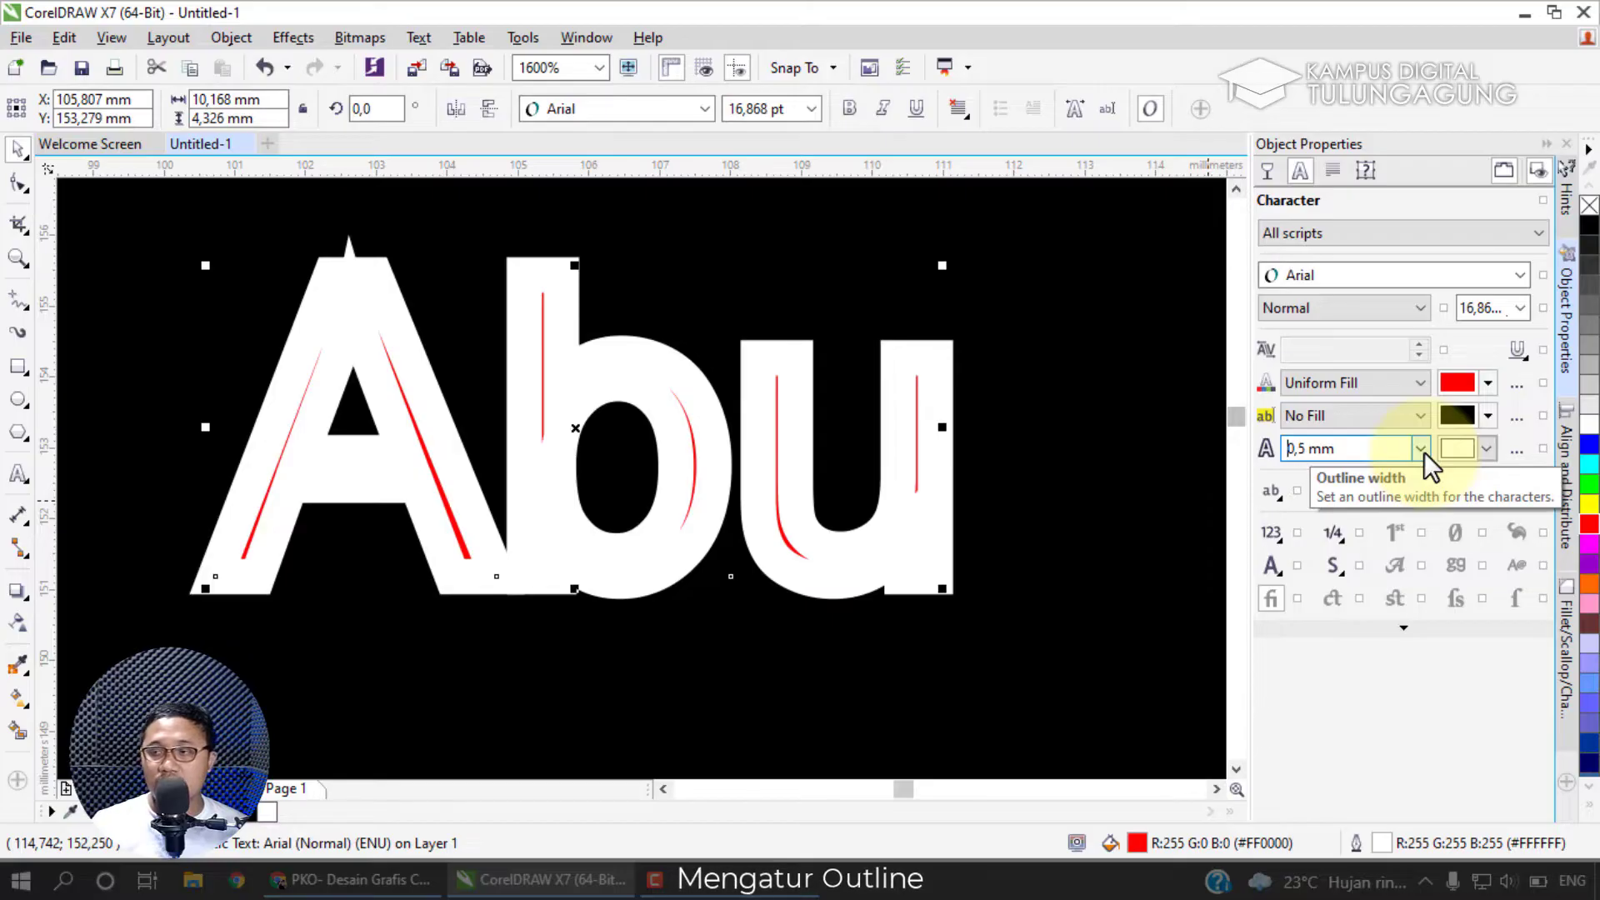
Reveal the additional character options and try Overprint outline and Overprint fill on the text.
click(1405, 629)
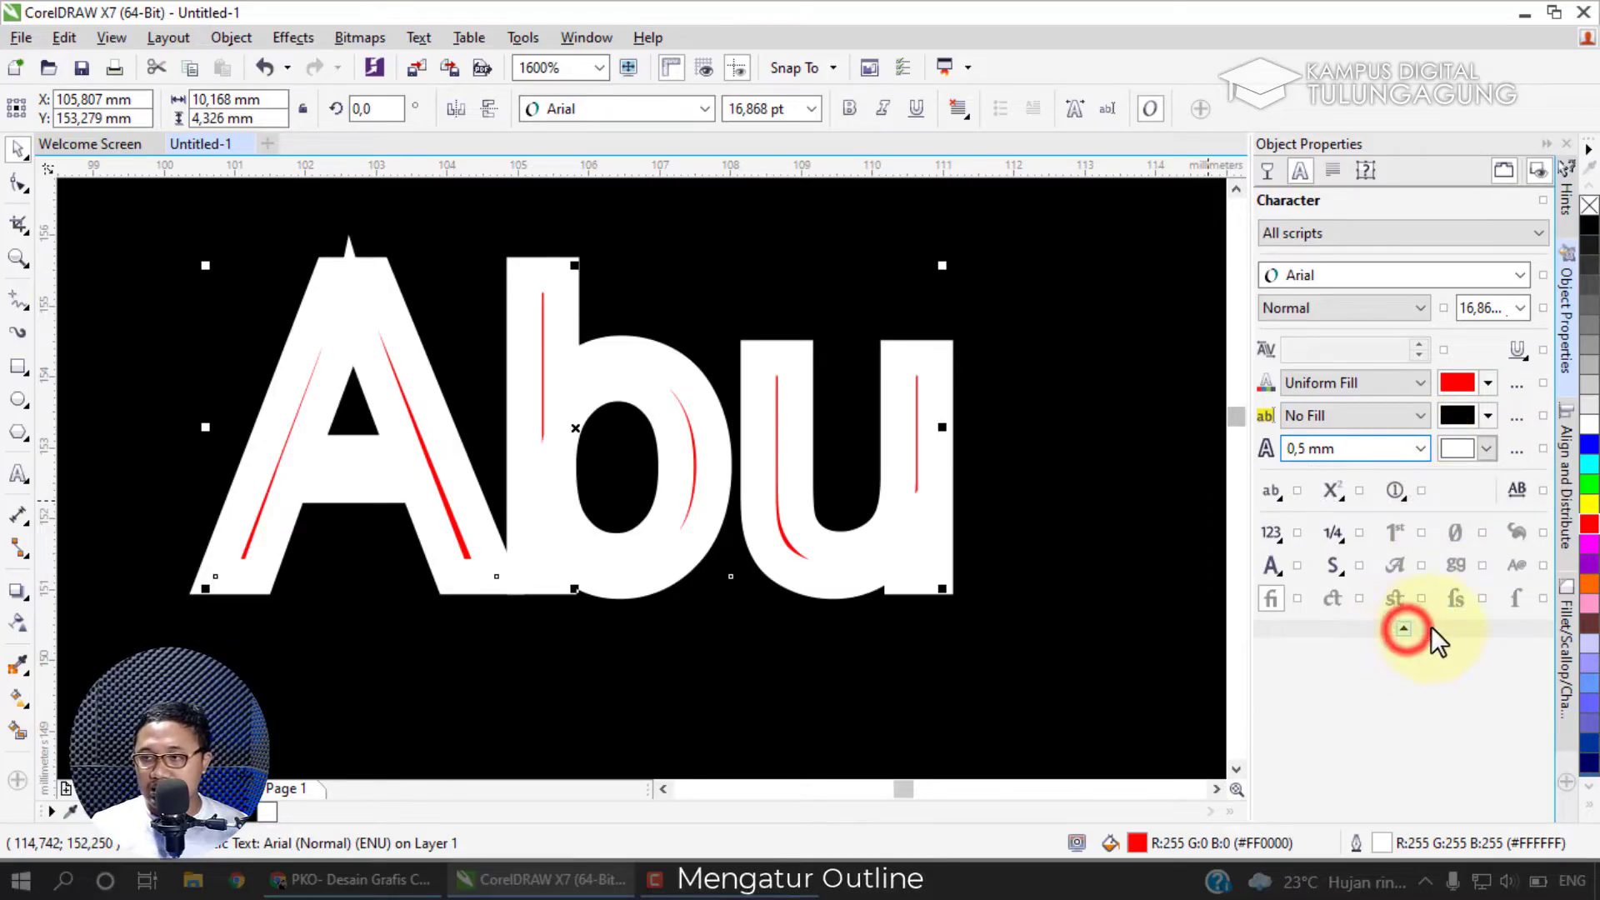
scroll(1408, 621, down, 1)
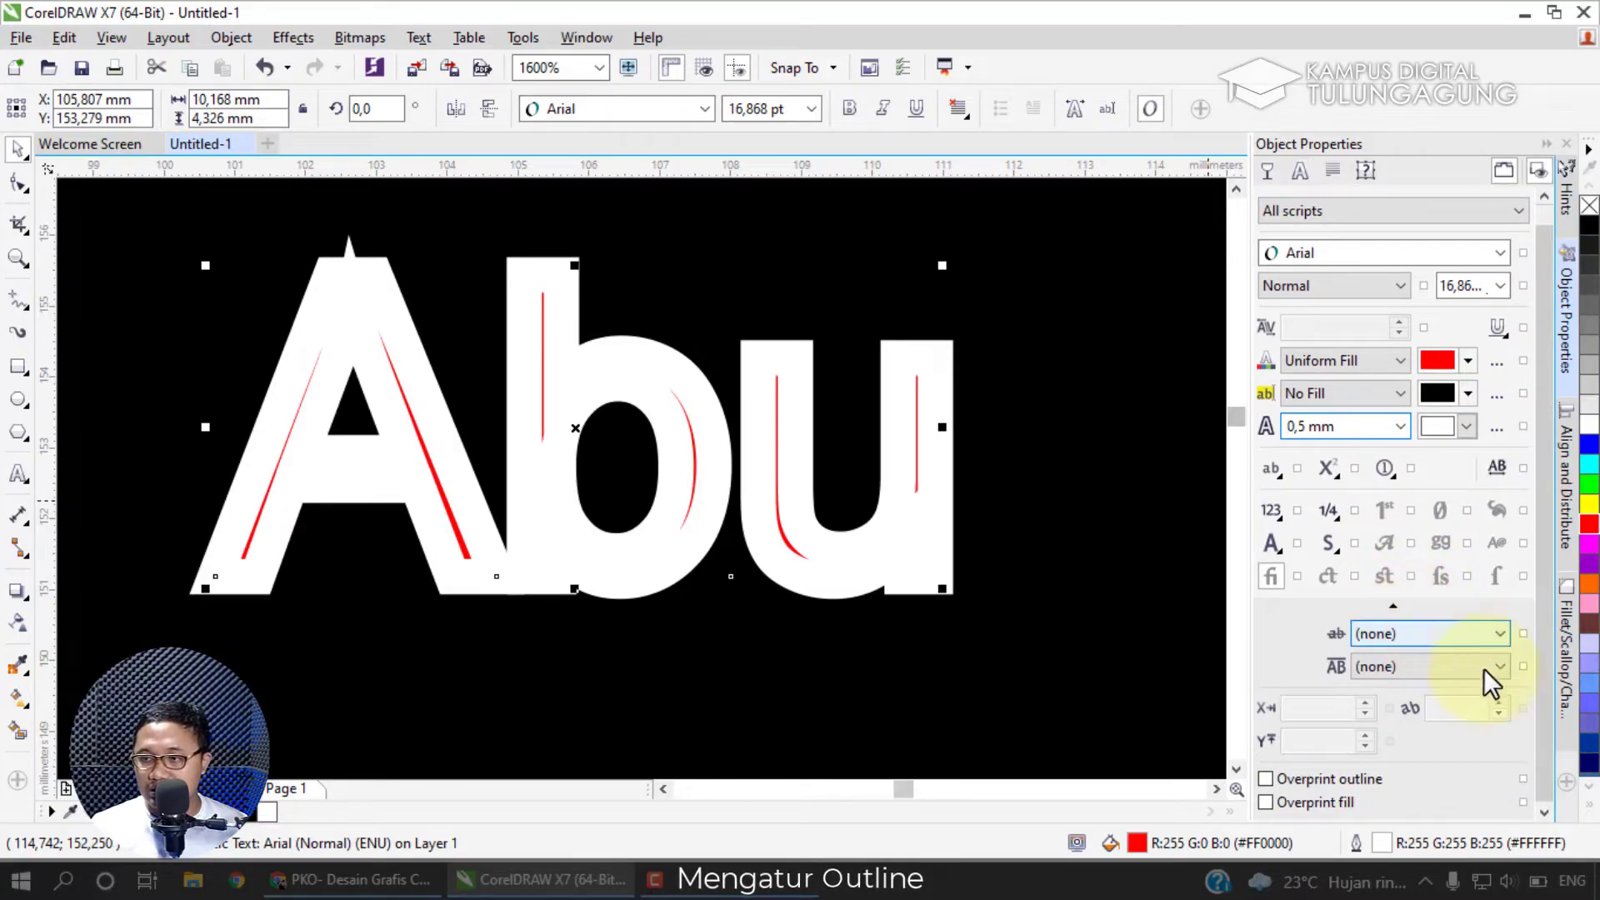
click(1372, 779)
click(1360, 785)
click(1348, 802)
click(1348, 802)
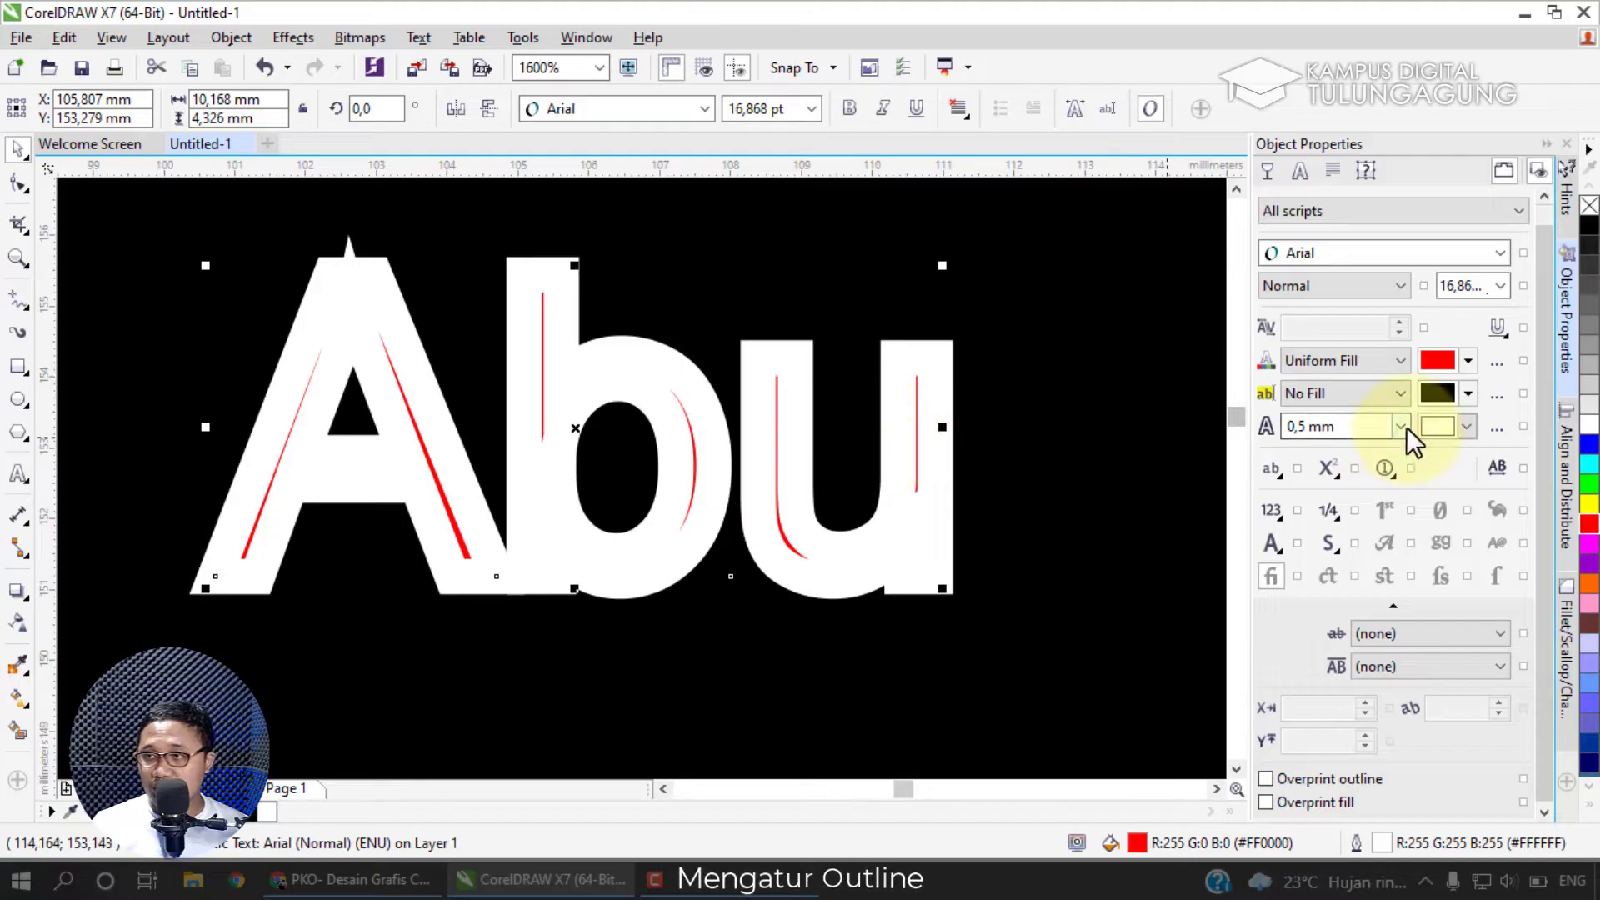
Place the text's white outline behind its red fill using the Behind fill option in the Outline Pen settings.
click(1498, 429)
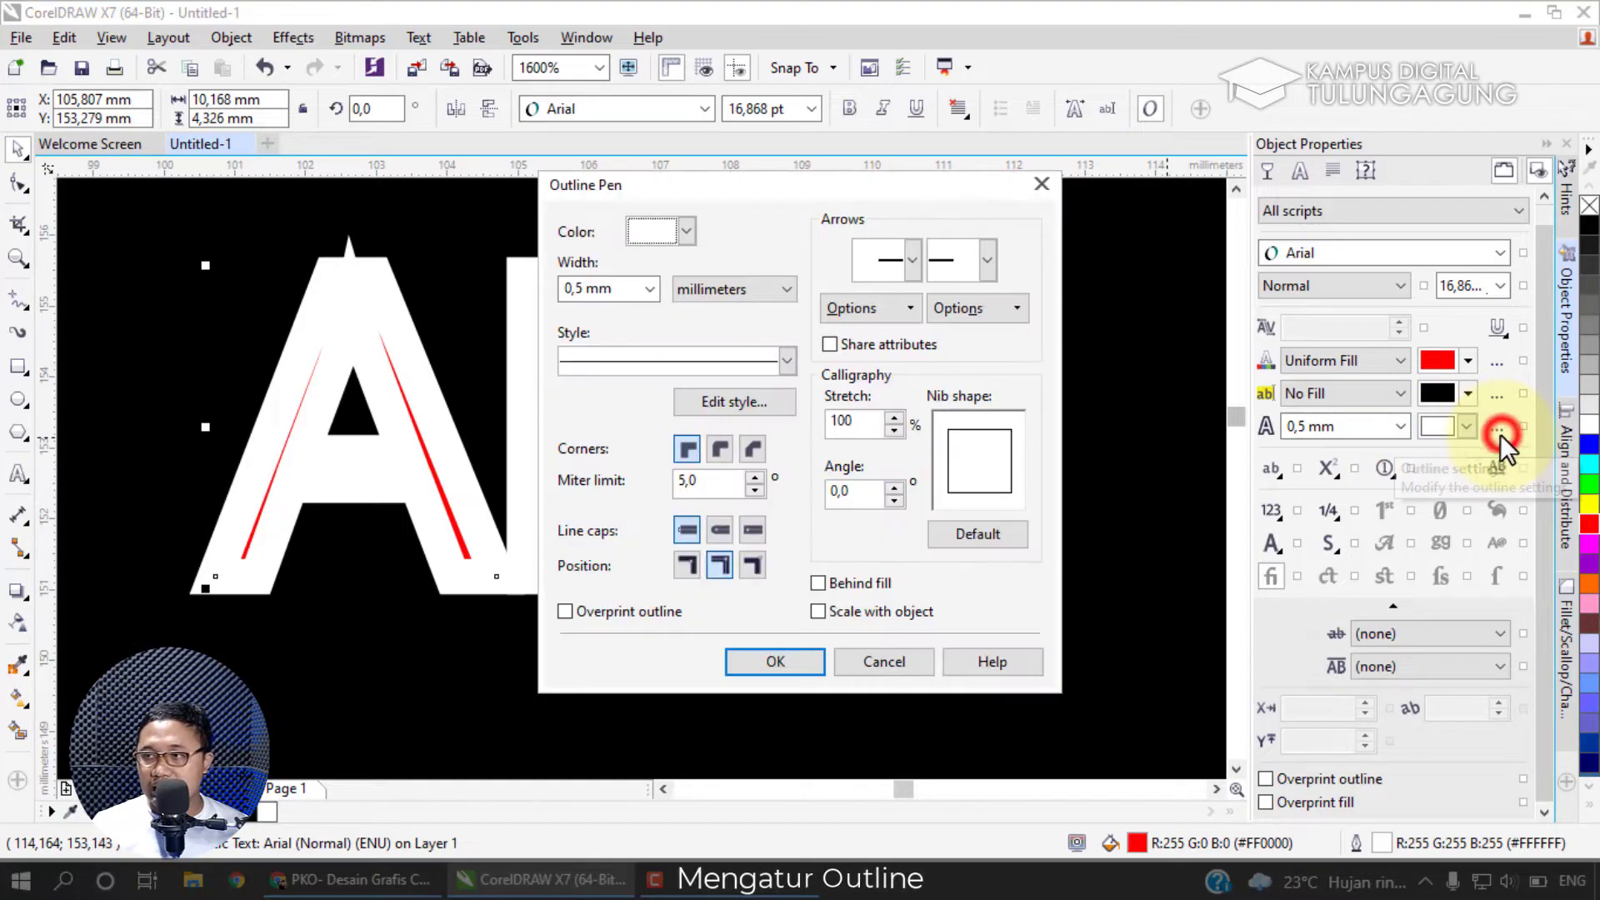
drag(716, 187, 1050, 187)
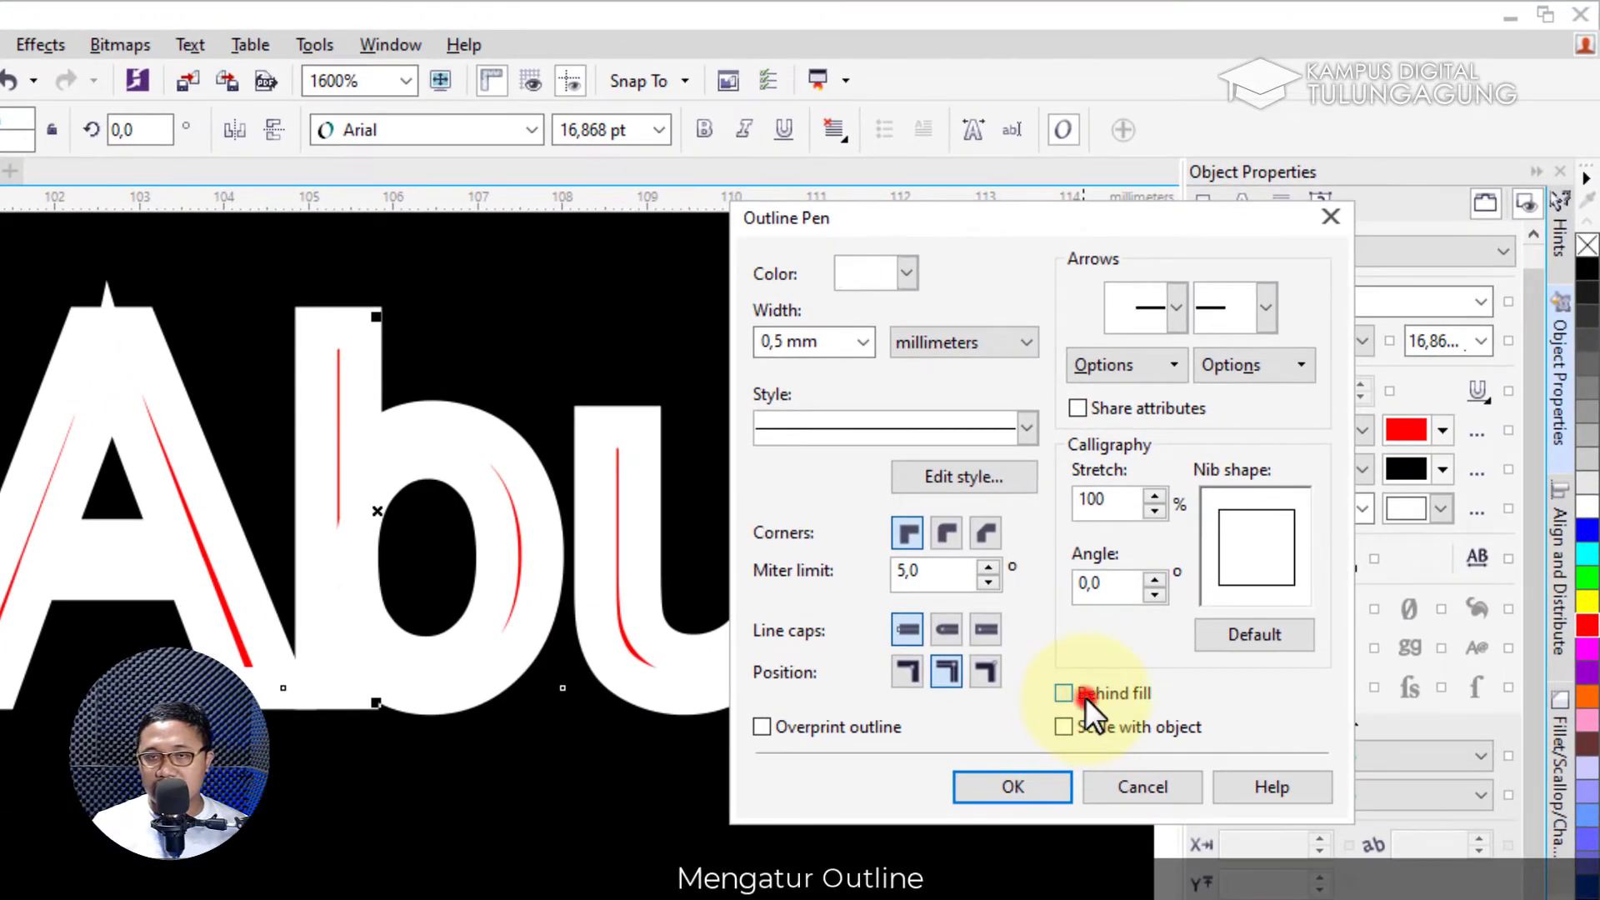
click(1064, 693)
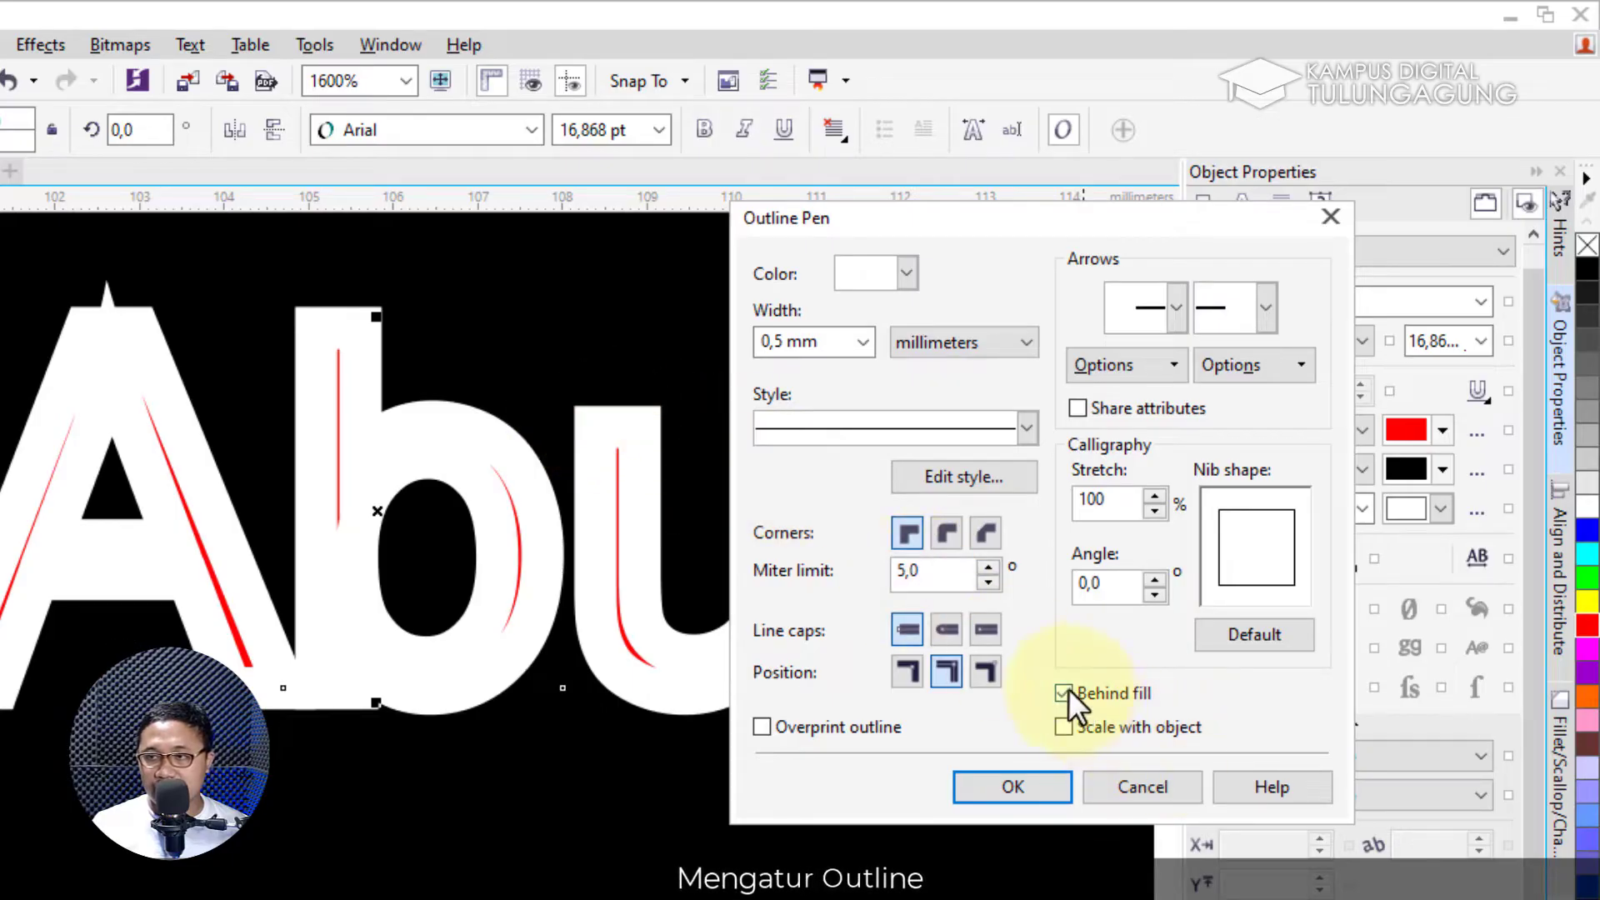
click(1034, 773)
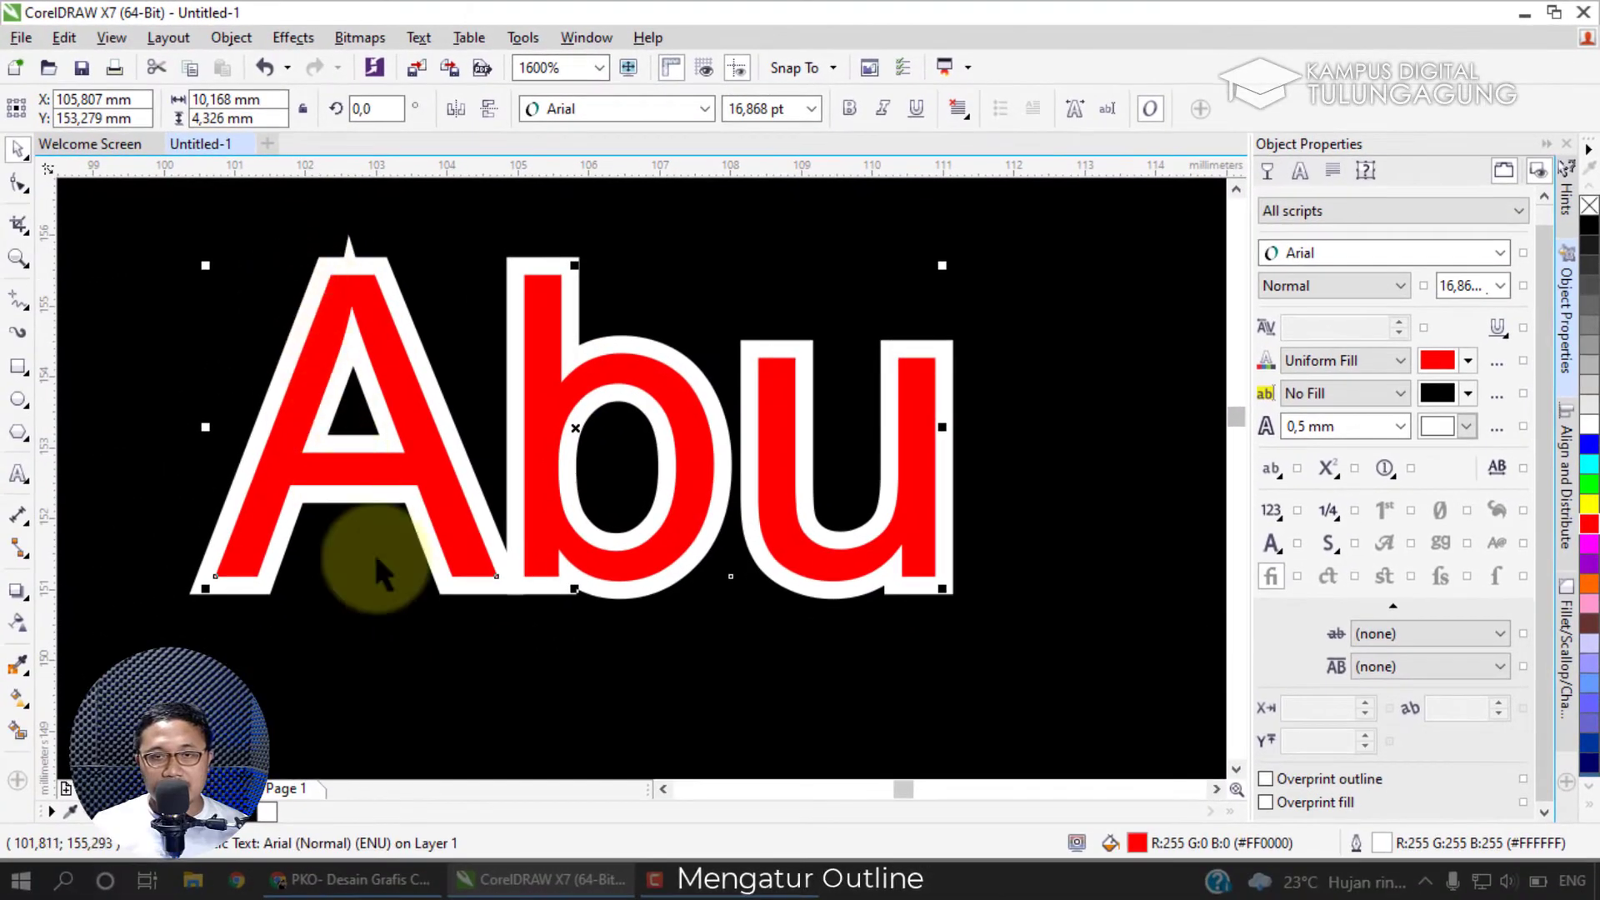
Try a 2.0 mm outline behind the text's fill, and set the width back to 0.5 mm.
click(1402, 426)
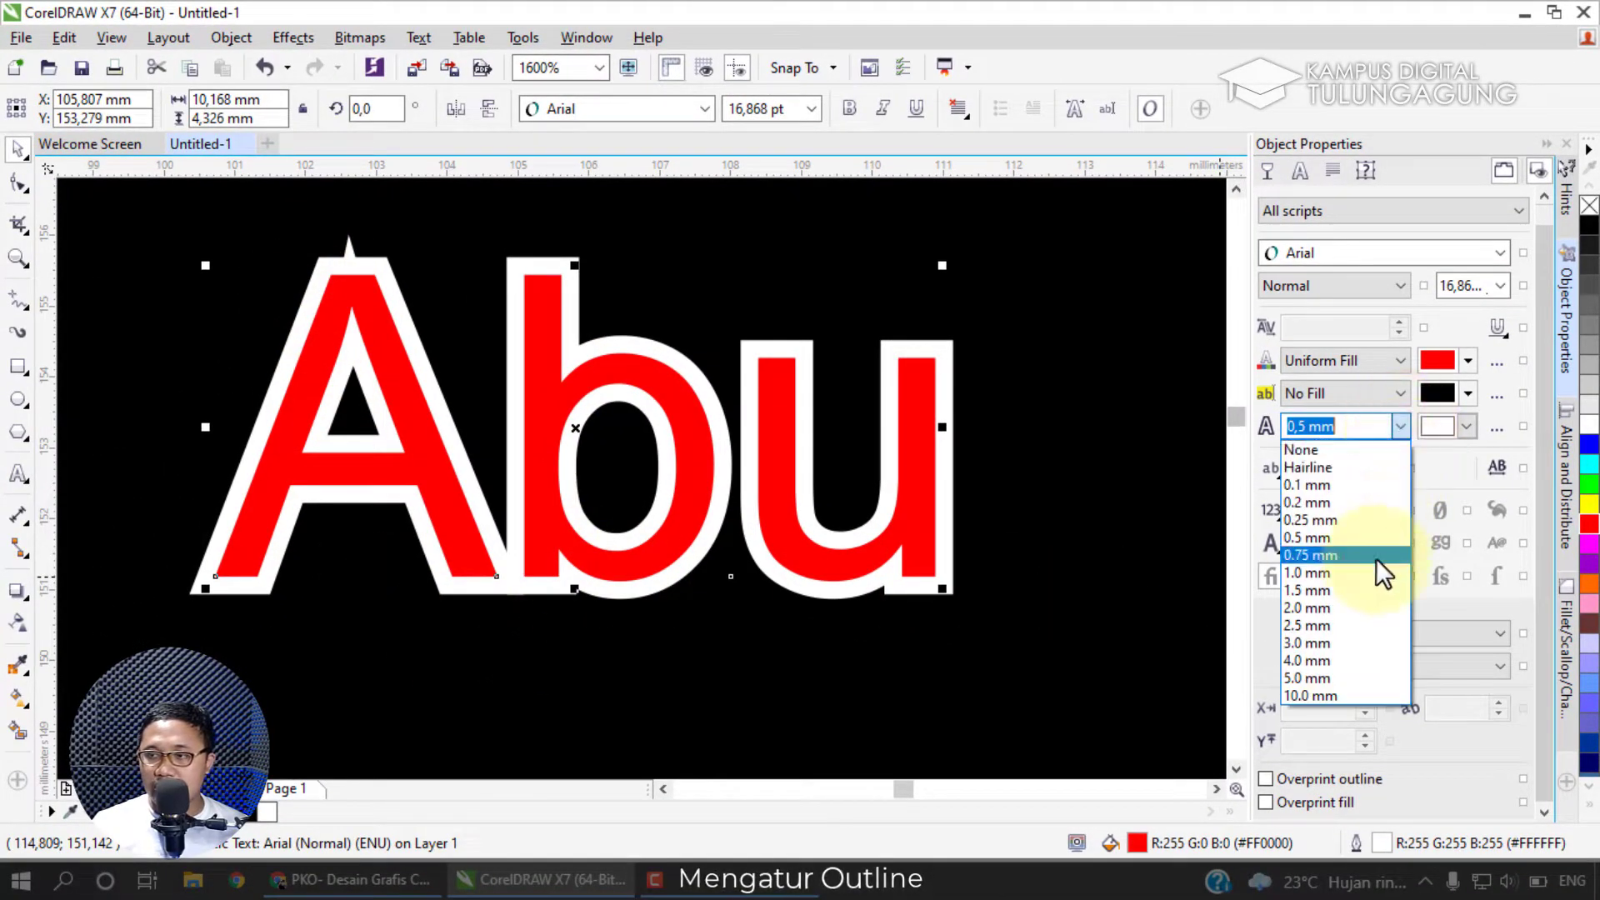
click(1367, 605)
click(1402, 426)
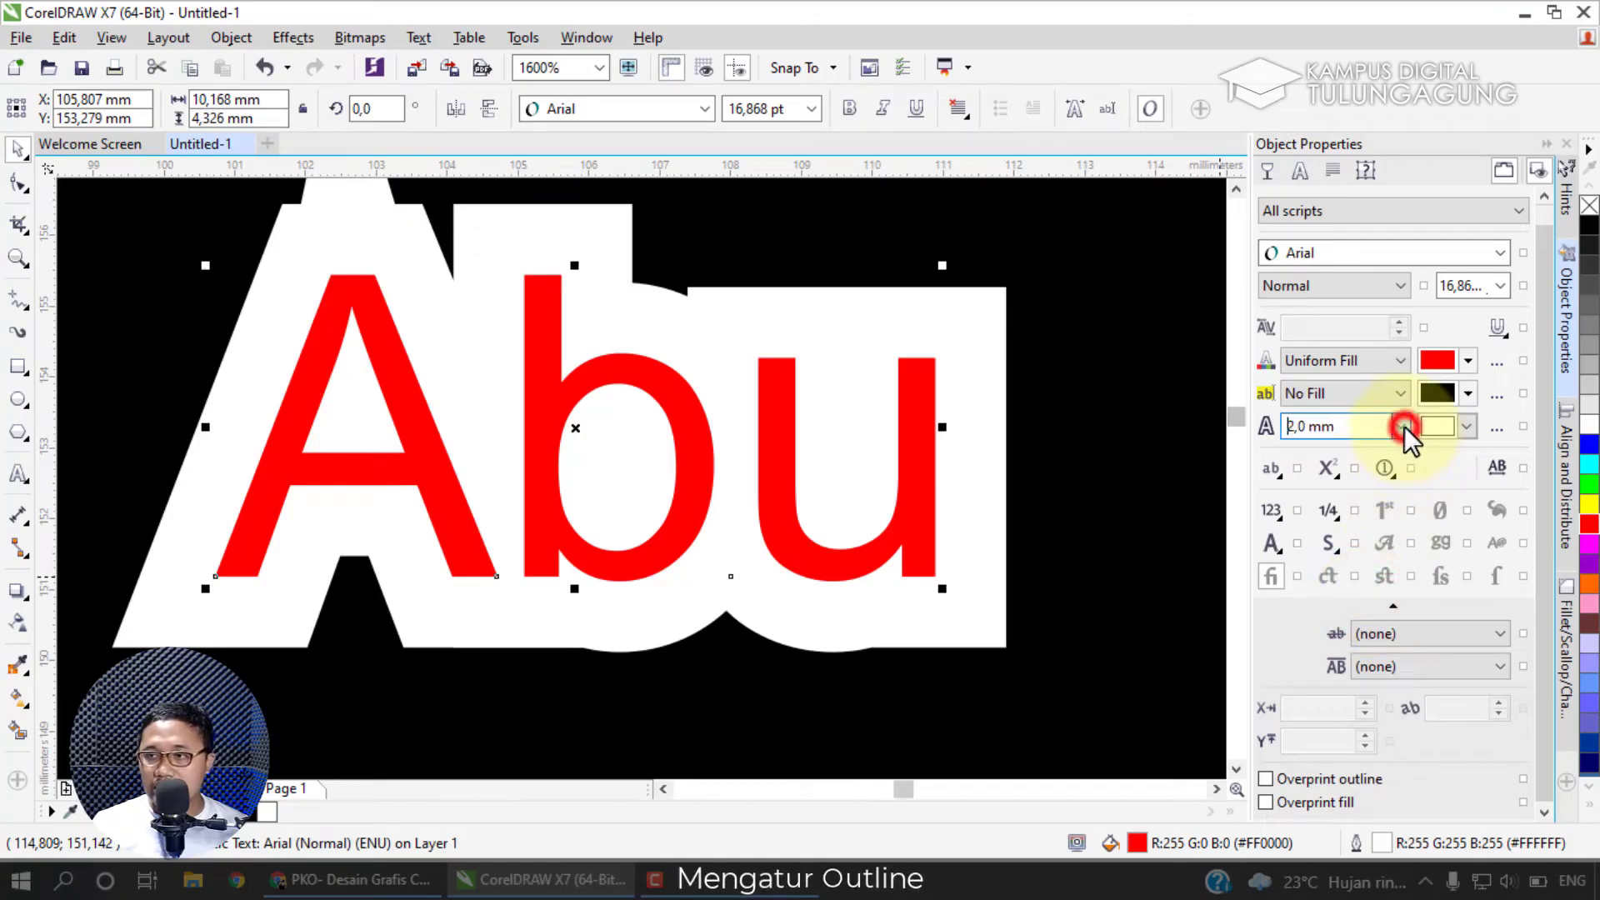
click(1352, 537)
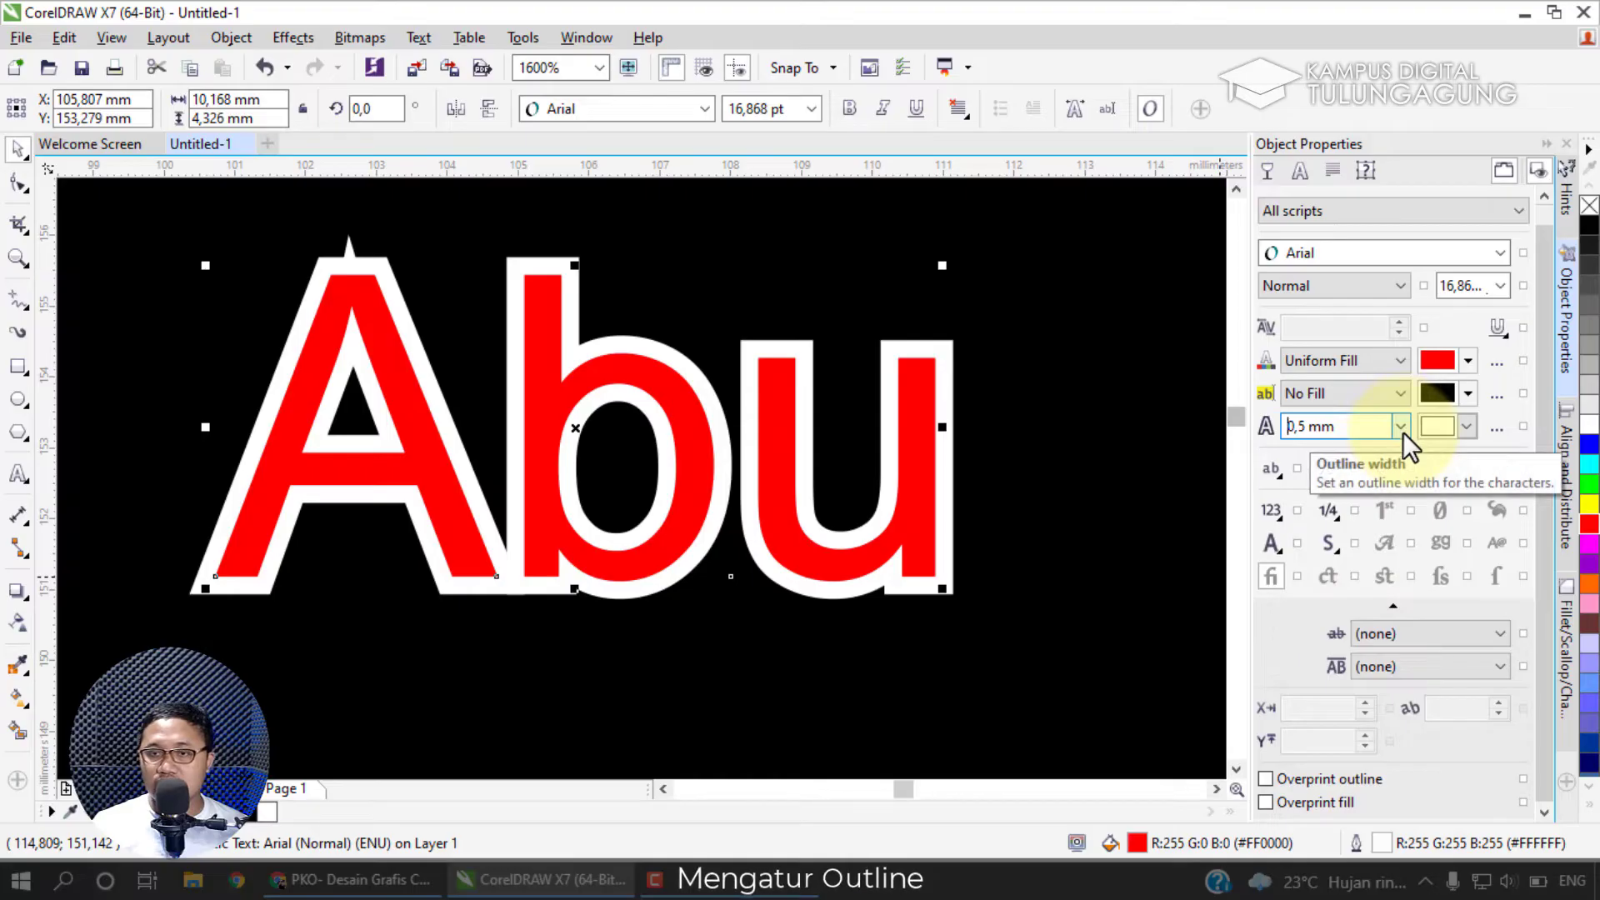
Compare the text with Behind fill switched off, and enable Behind fill for its outline again.
click(1490, 426)
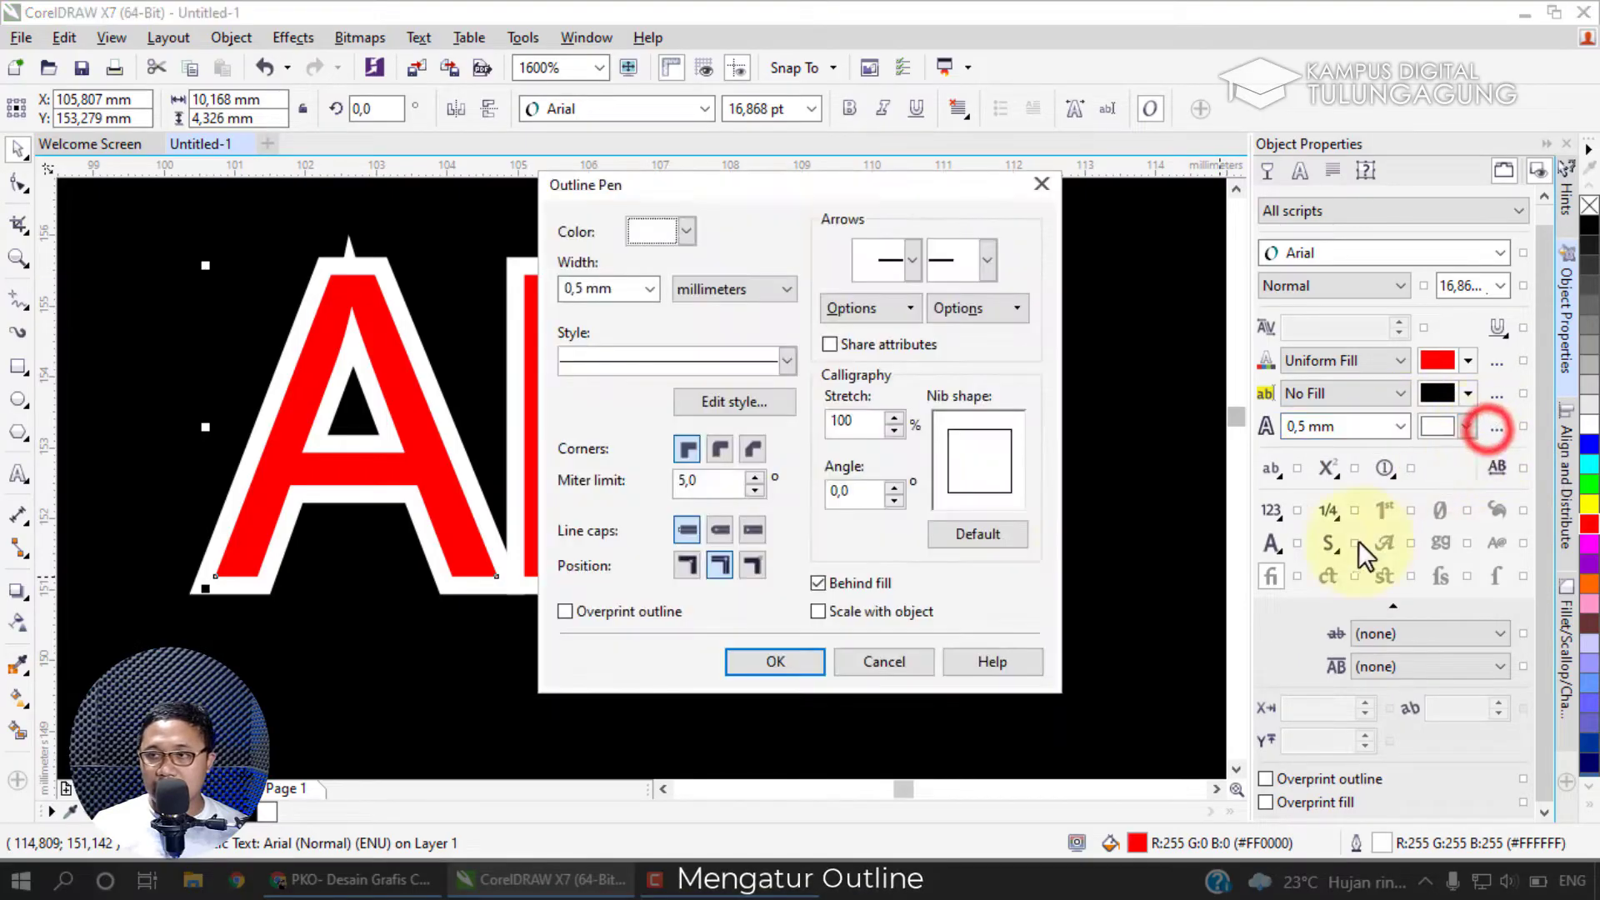
click(878, 579)
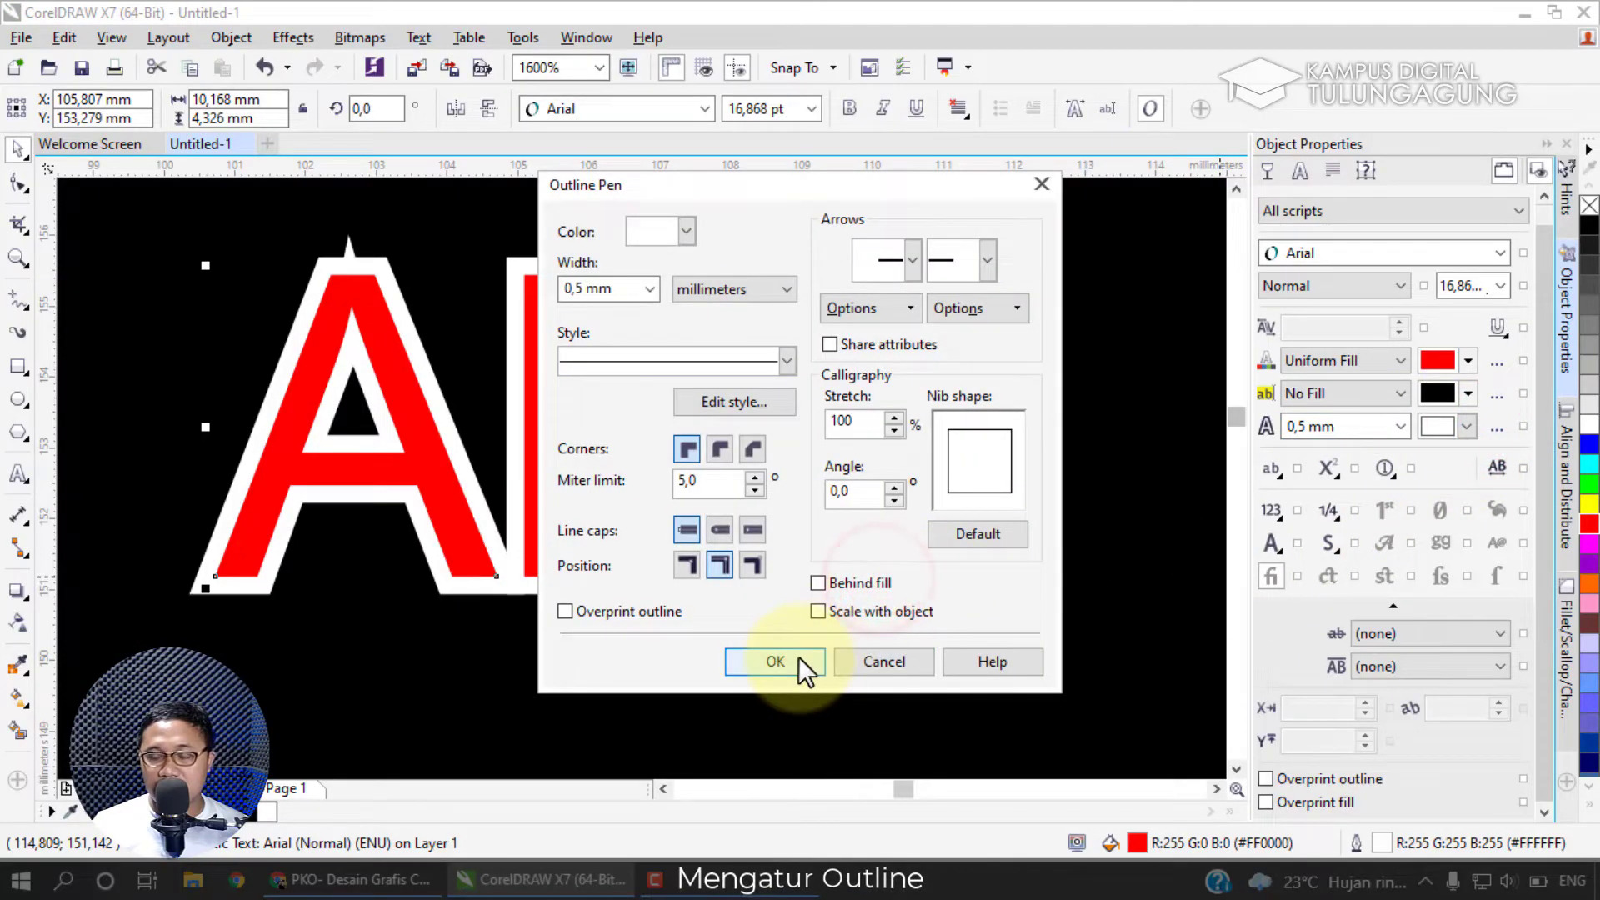
click(842, 578)
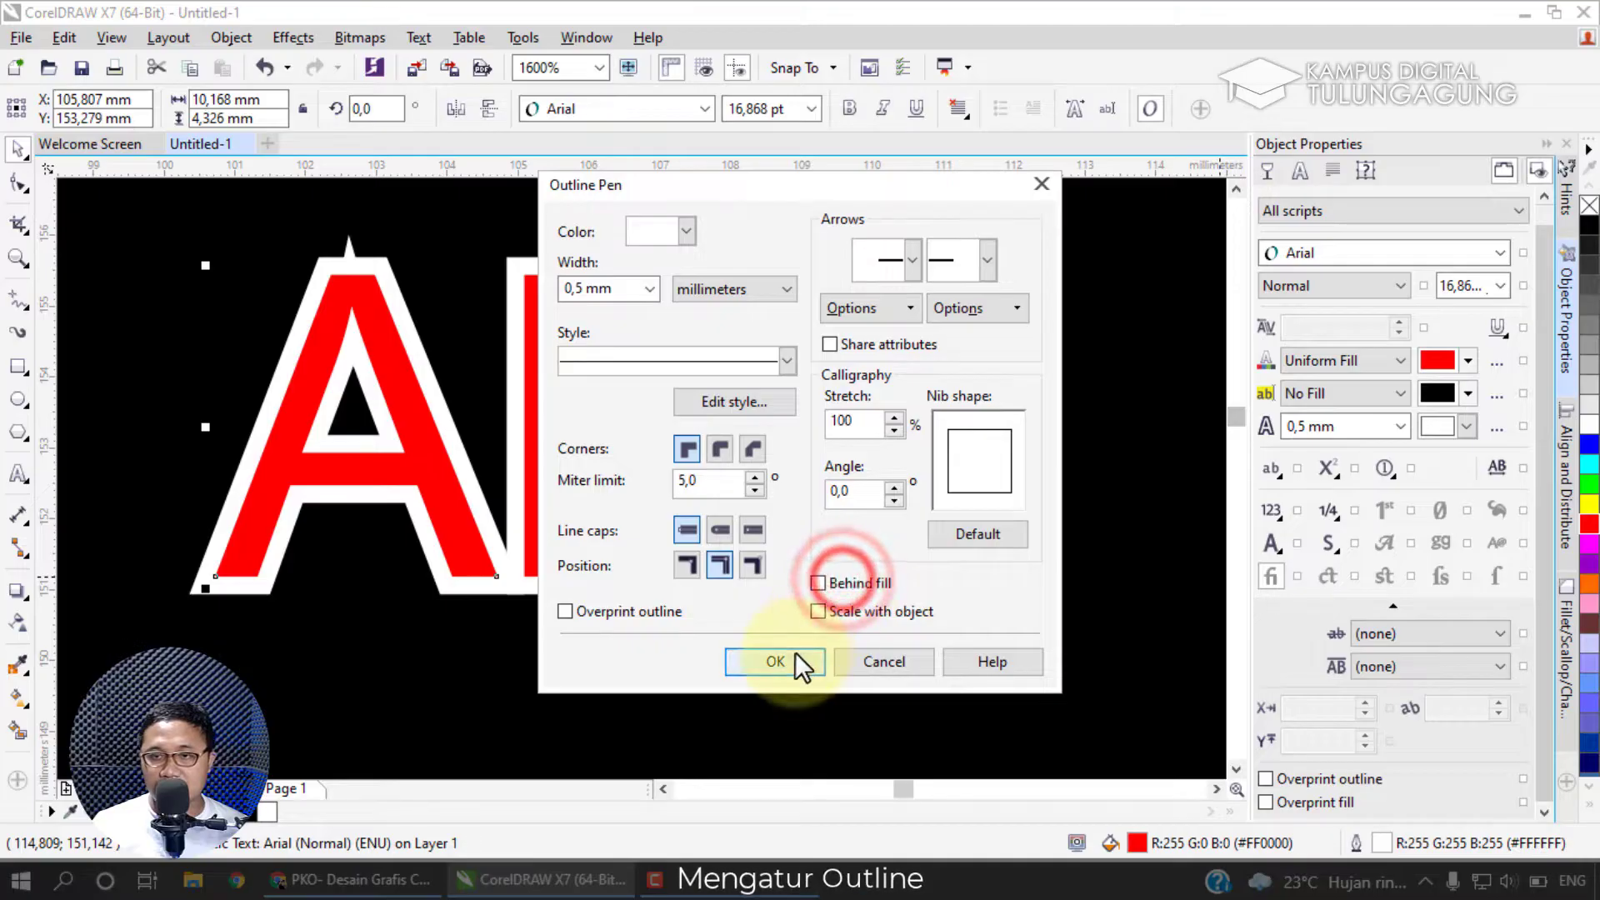
click(793, 661)
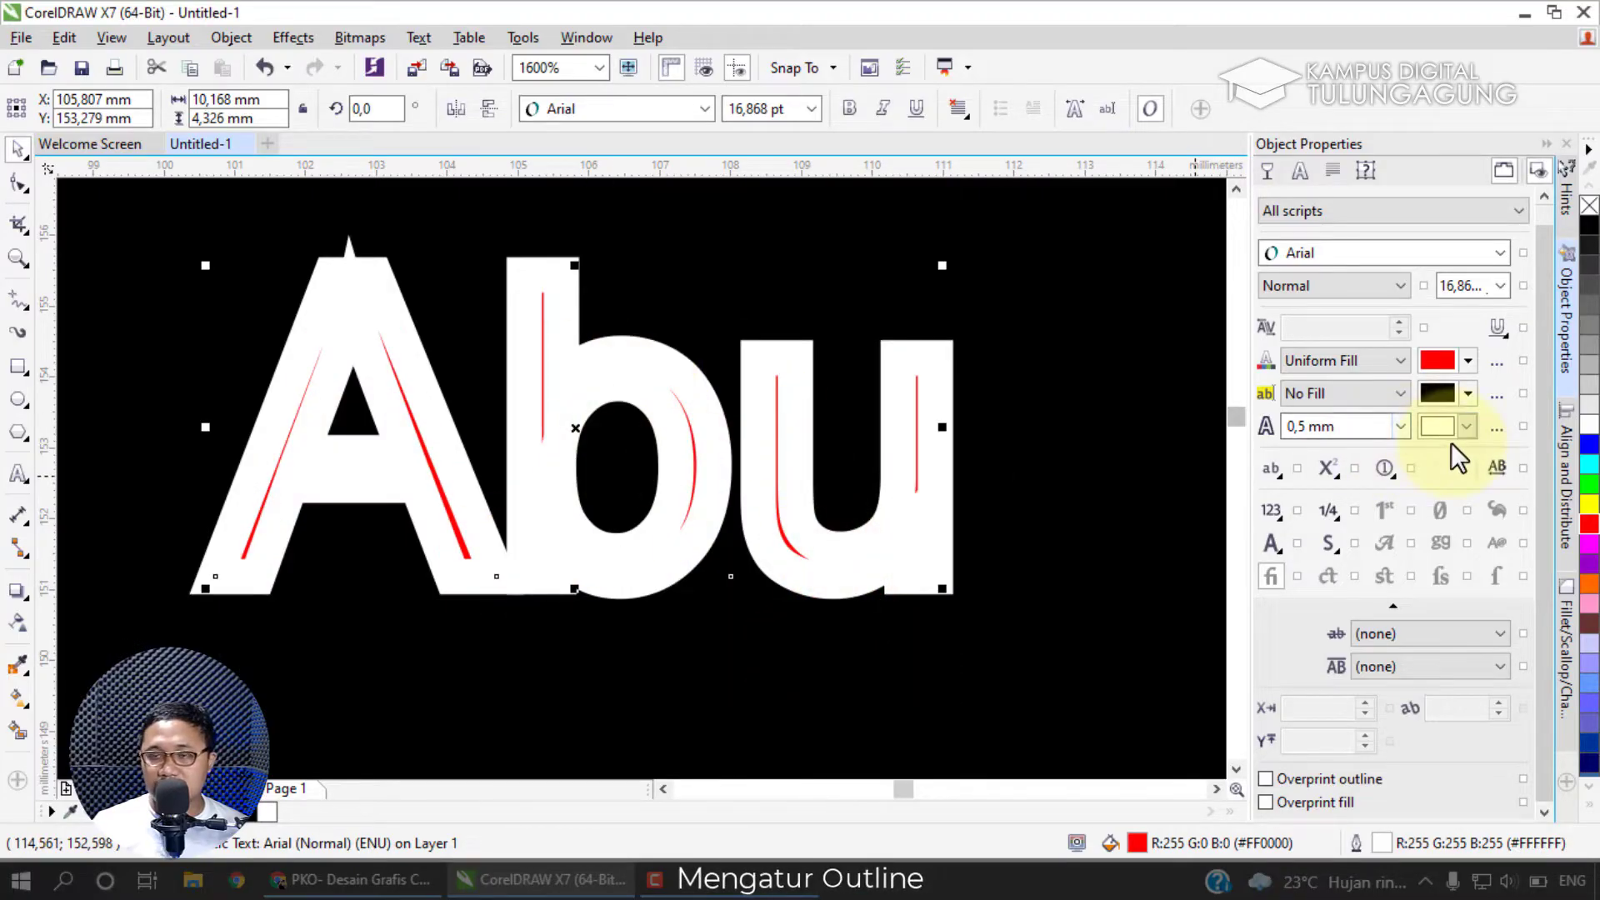
click(1491, 427)
click(850, 585)
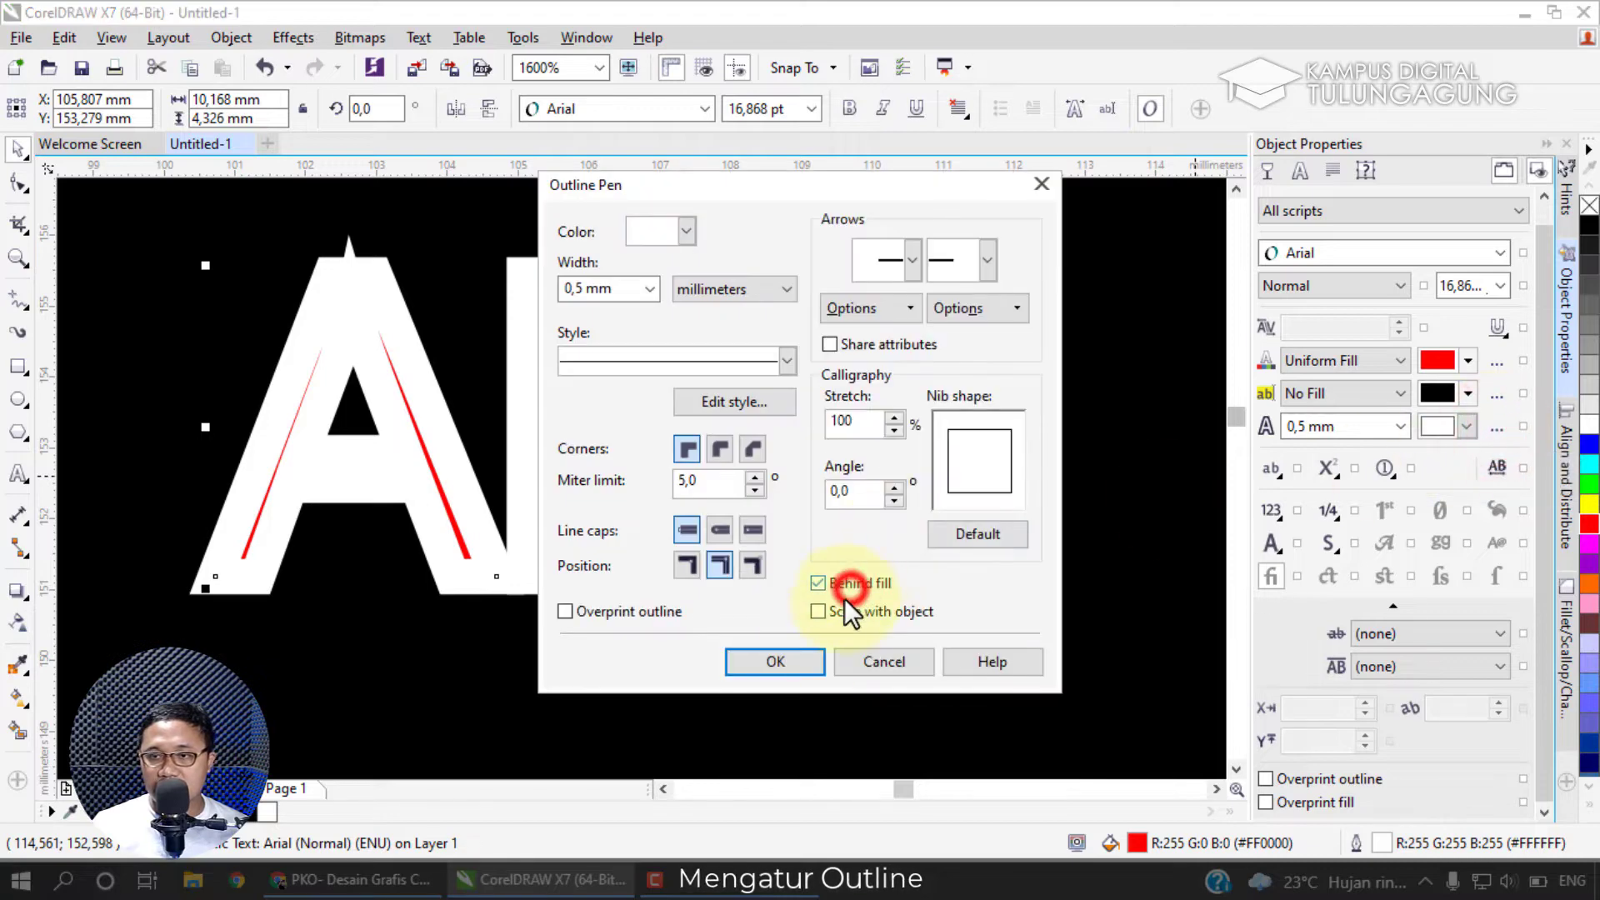
click(812, 660)
Give the text's white outline rounded corners in the Outline Pen settings, keeping the 0.5 mm width and Behind fill.
scroll(320, 289, up, 1)
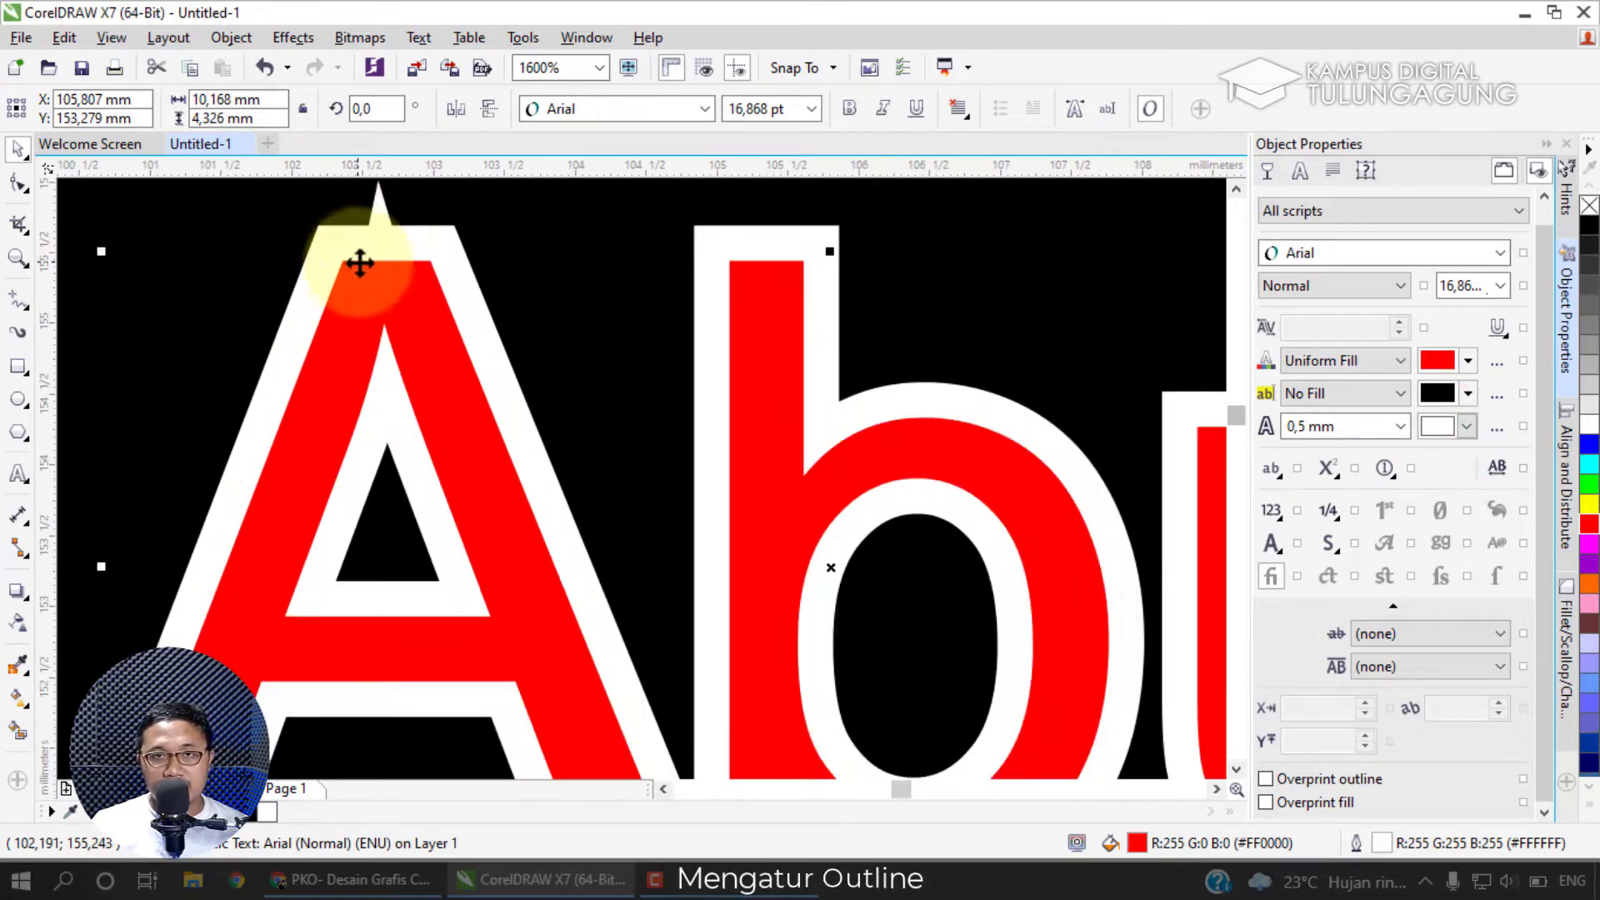
scroll(377, 215, down, 1)
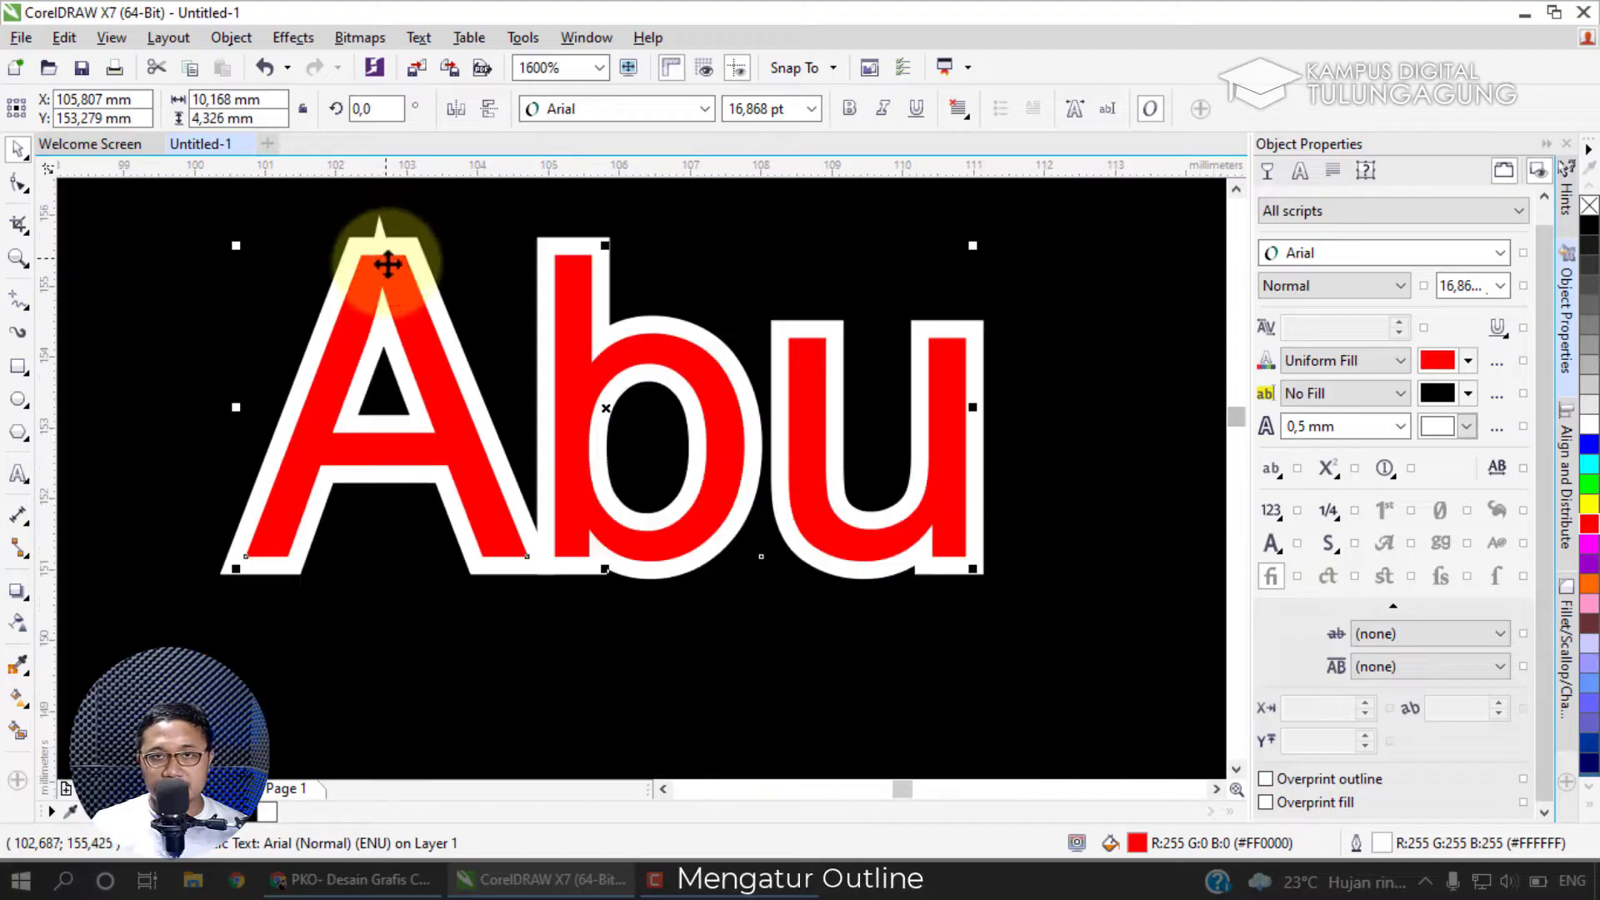
click(1496, 427)
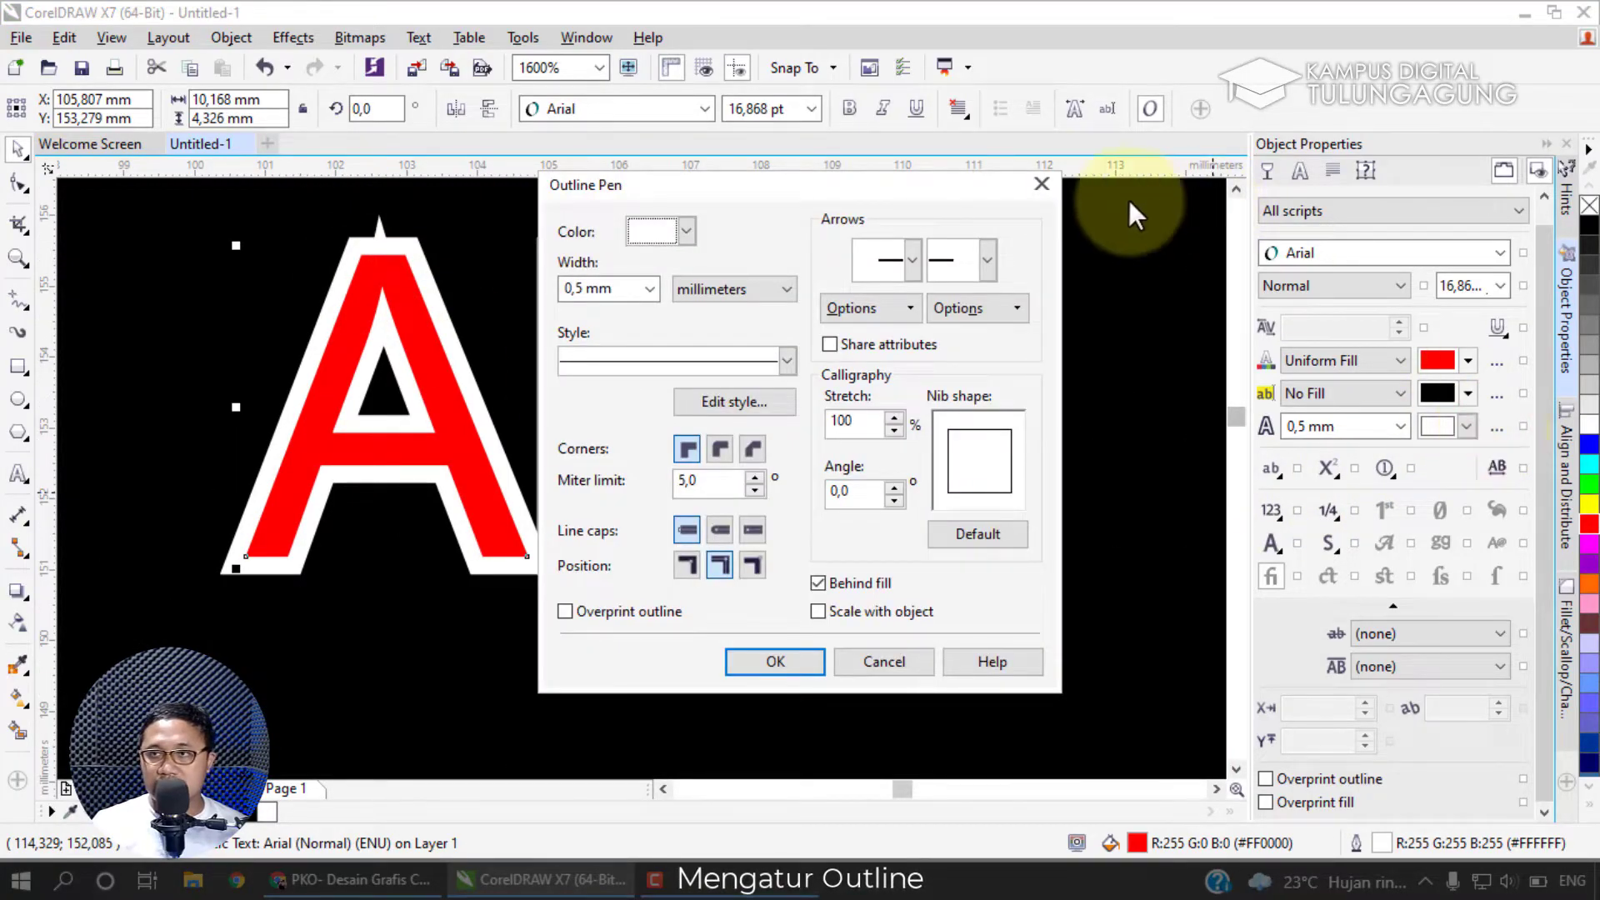
click(1042, 184)
click(1496, 434)
drag(843, 193, 1130, 192)
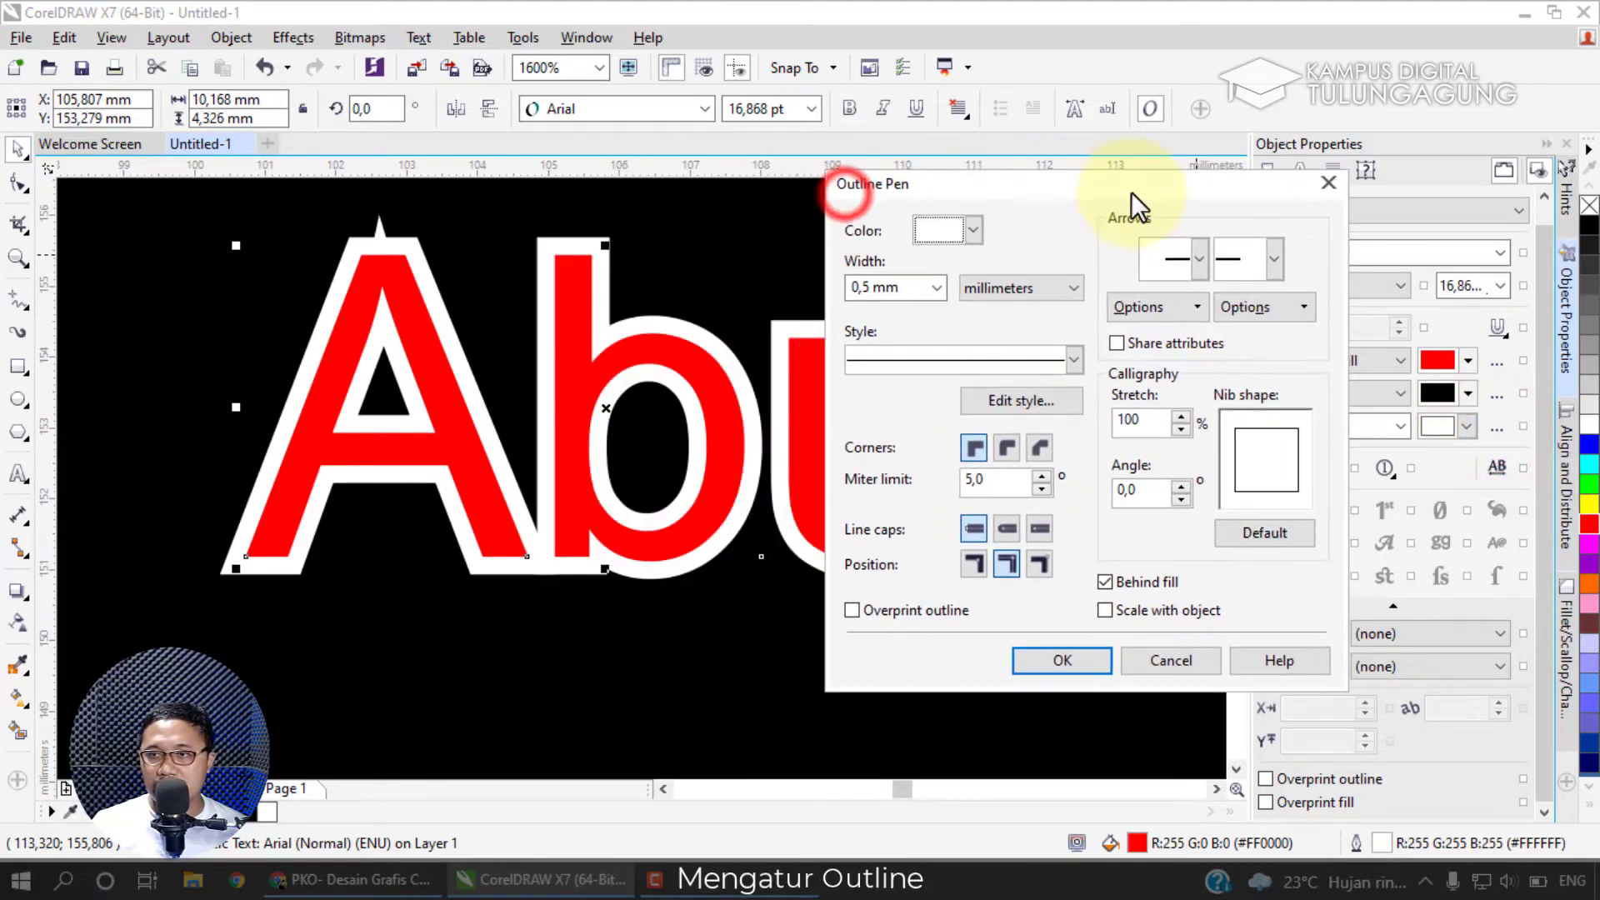
click(1007, 447)
click(974, 450)
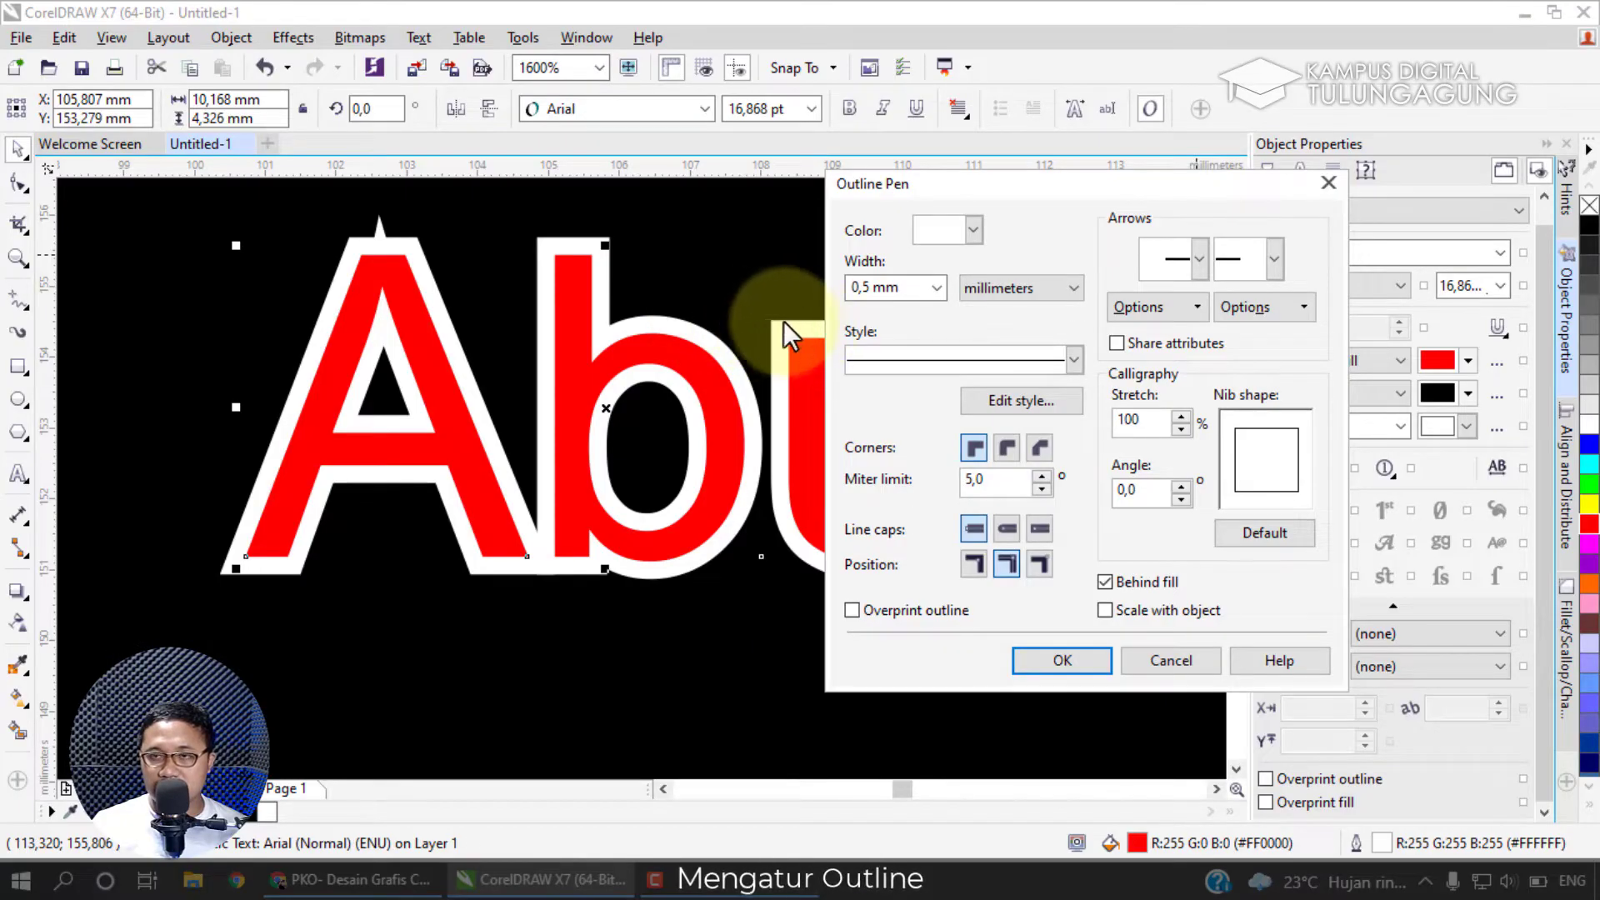
click(1006, 442)
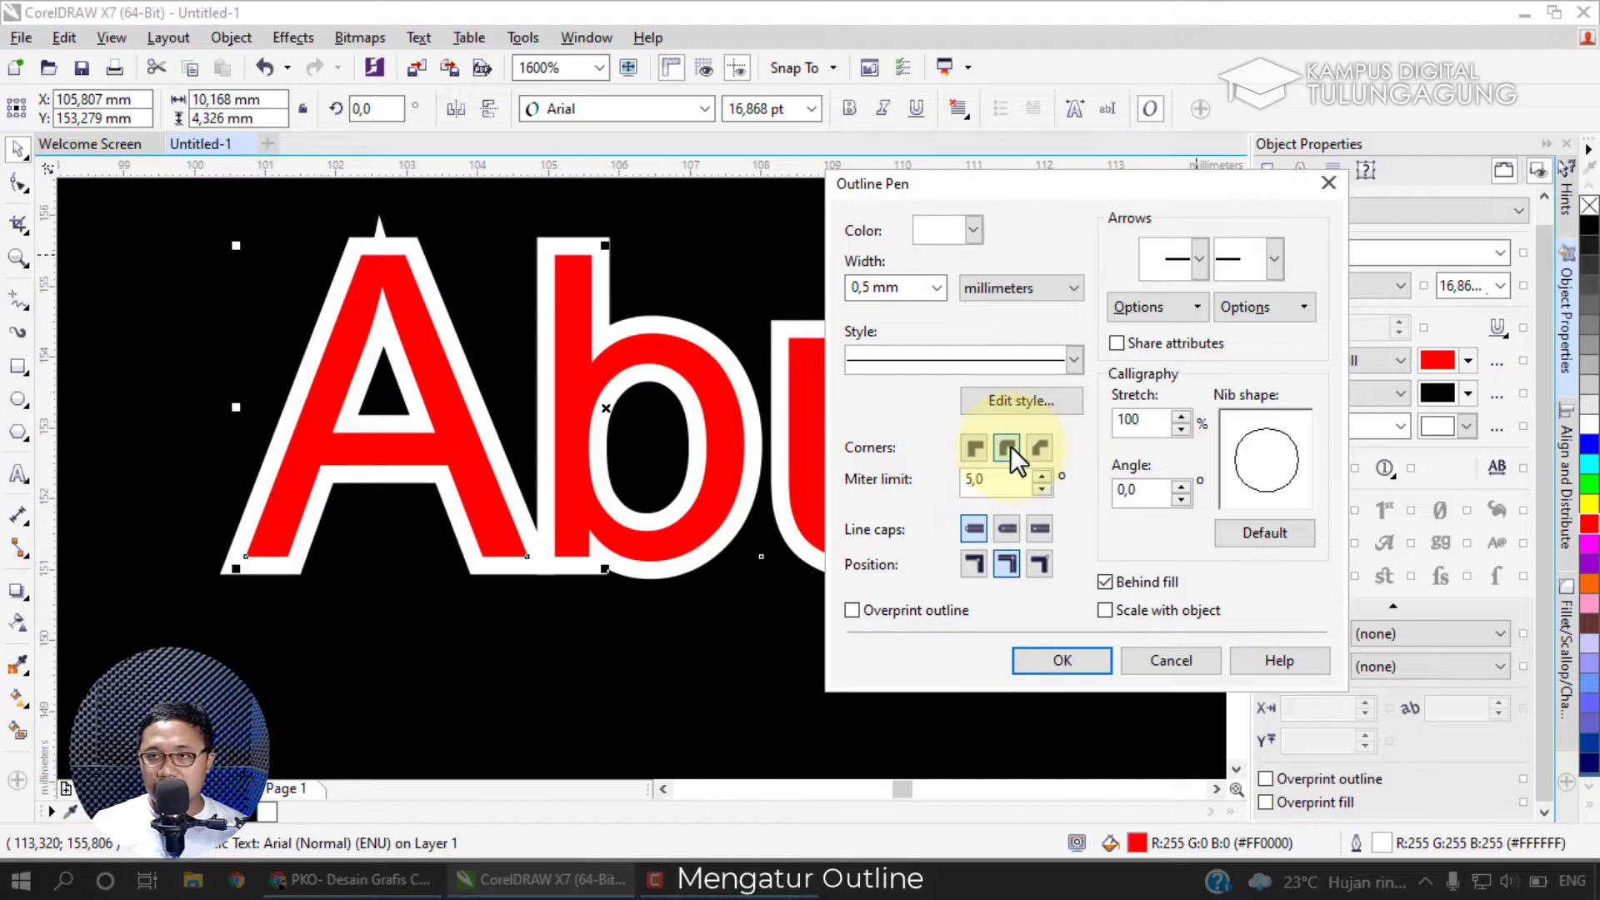
click(1073, 662)
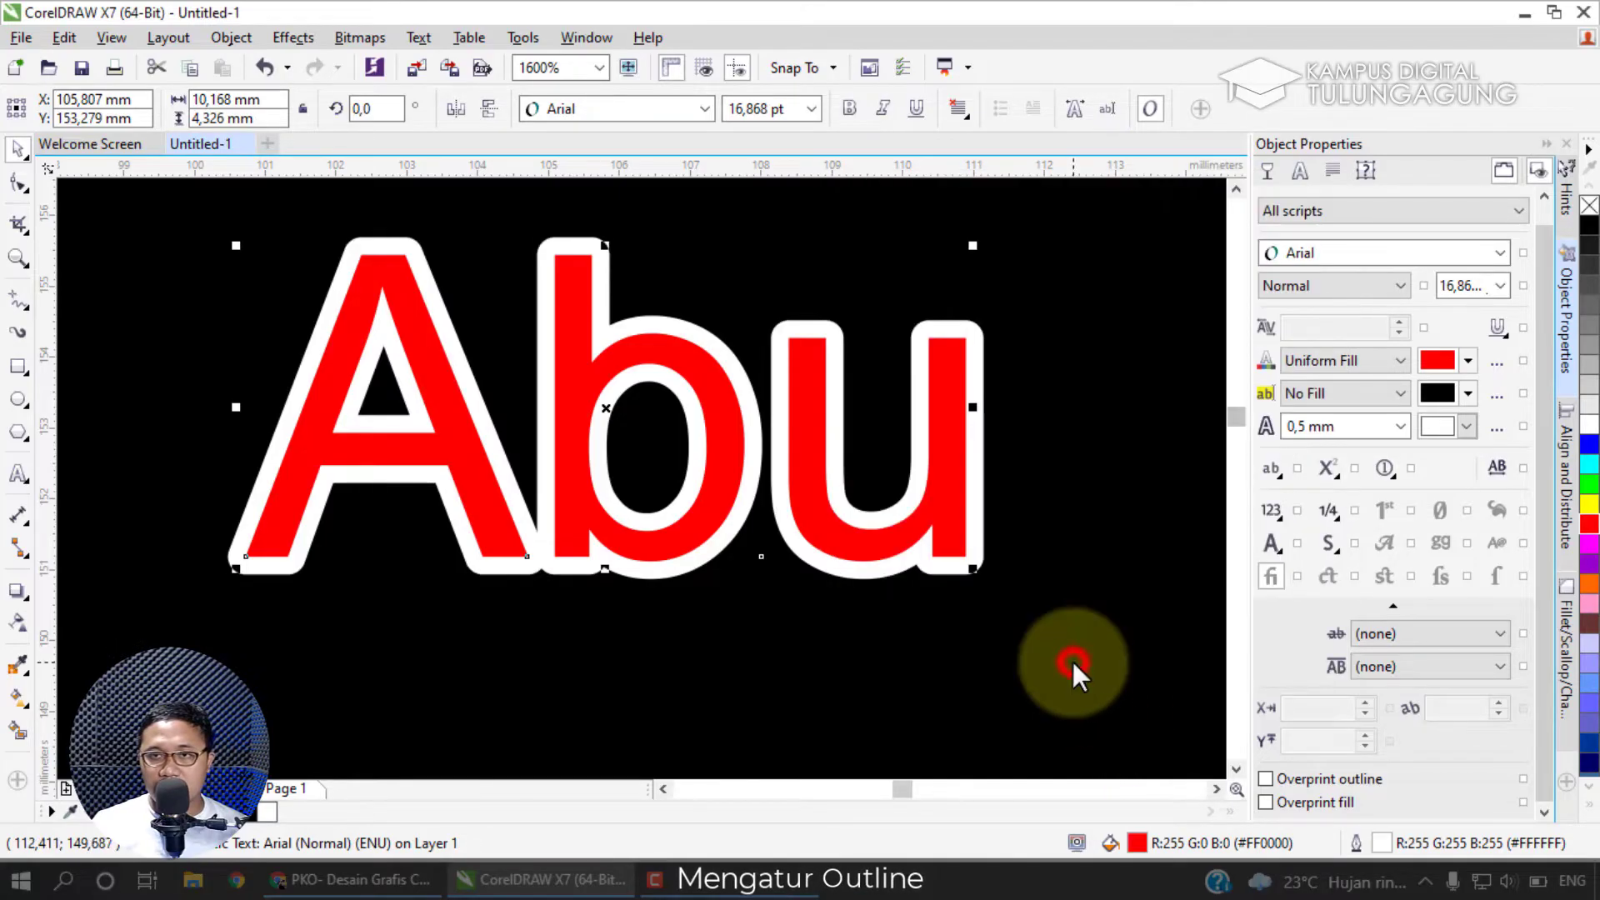
Duplicate the outlined text diagonally above the original, and delete the letters "bu" from the original so only the A is left.
scroll(550, 475, up, 2)
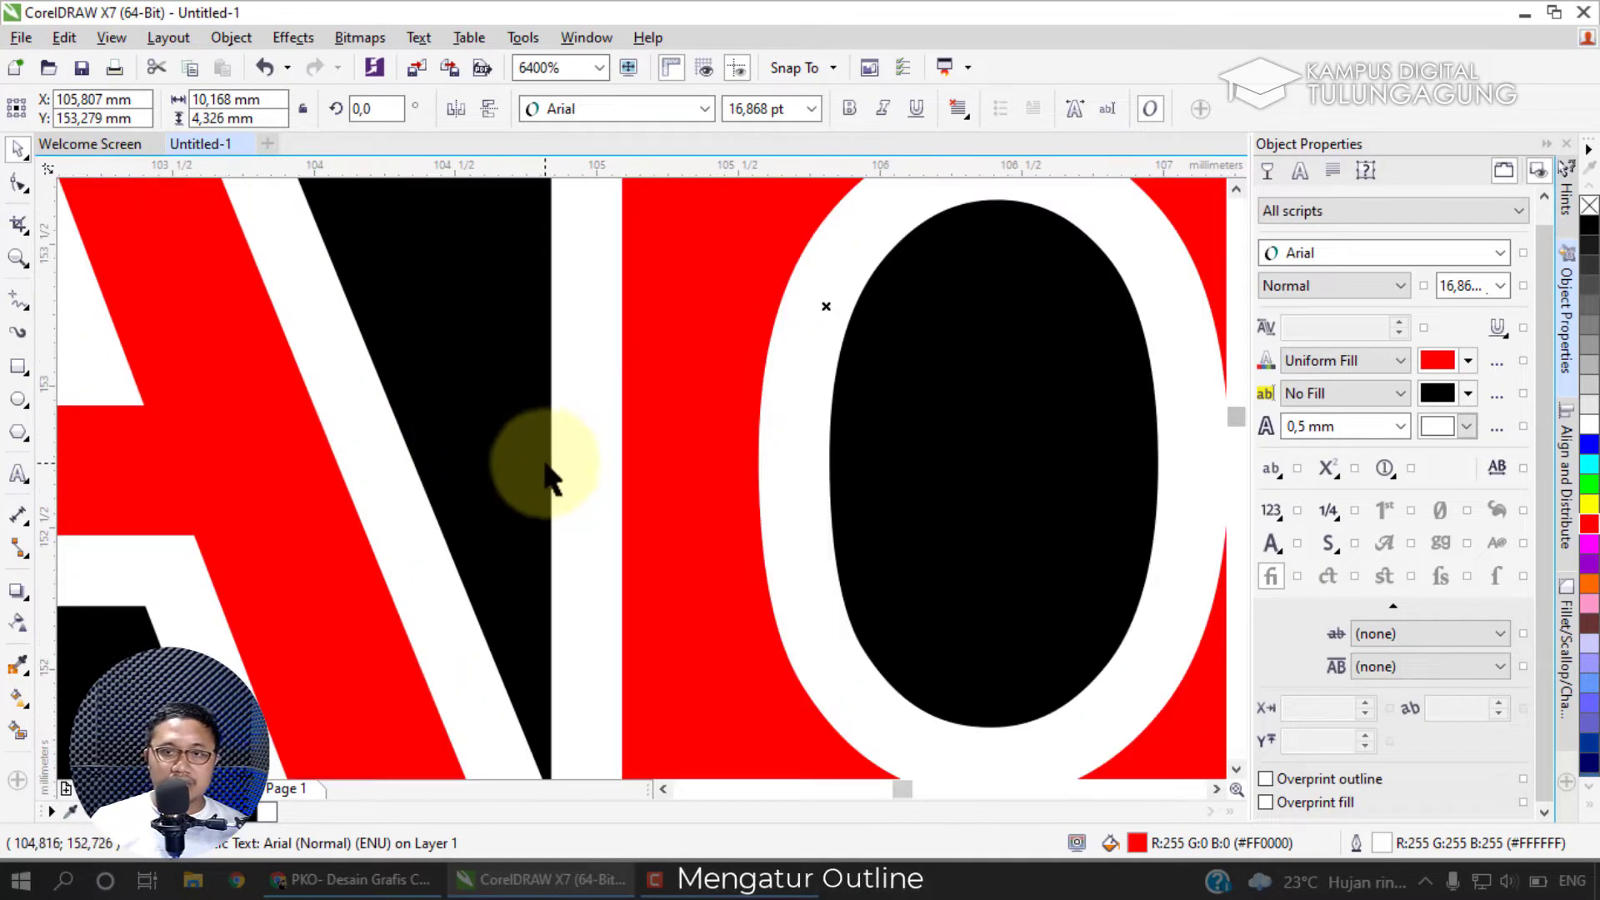
scroll(550, 479, down, 2)
scroll(809, 375, up, 1)
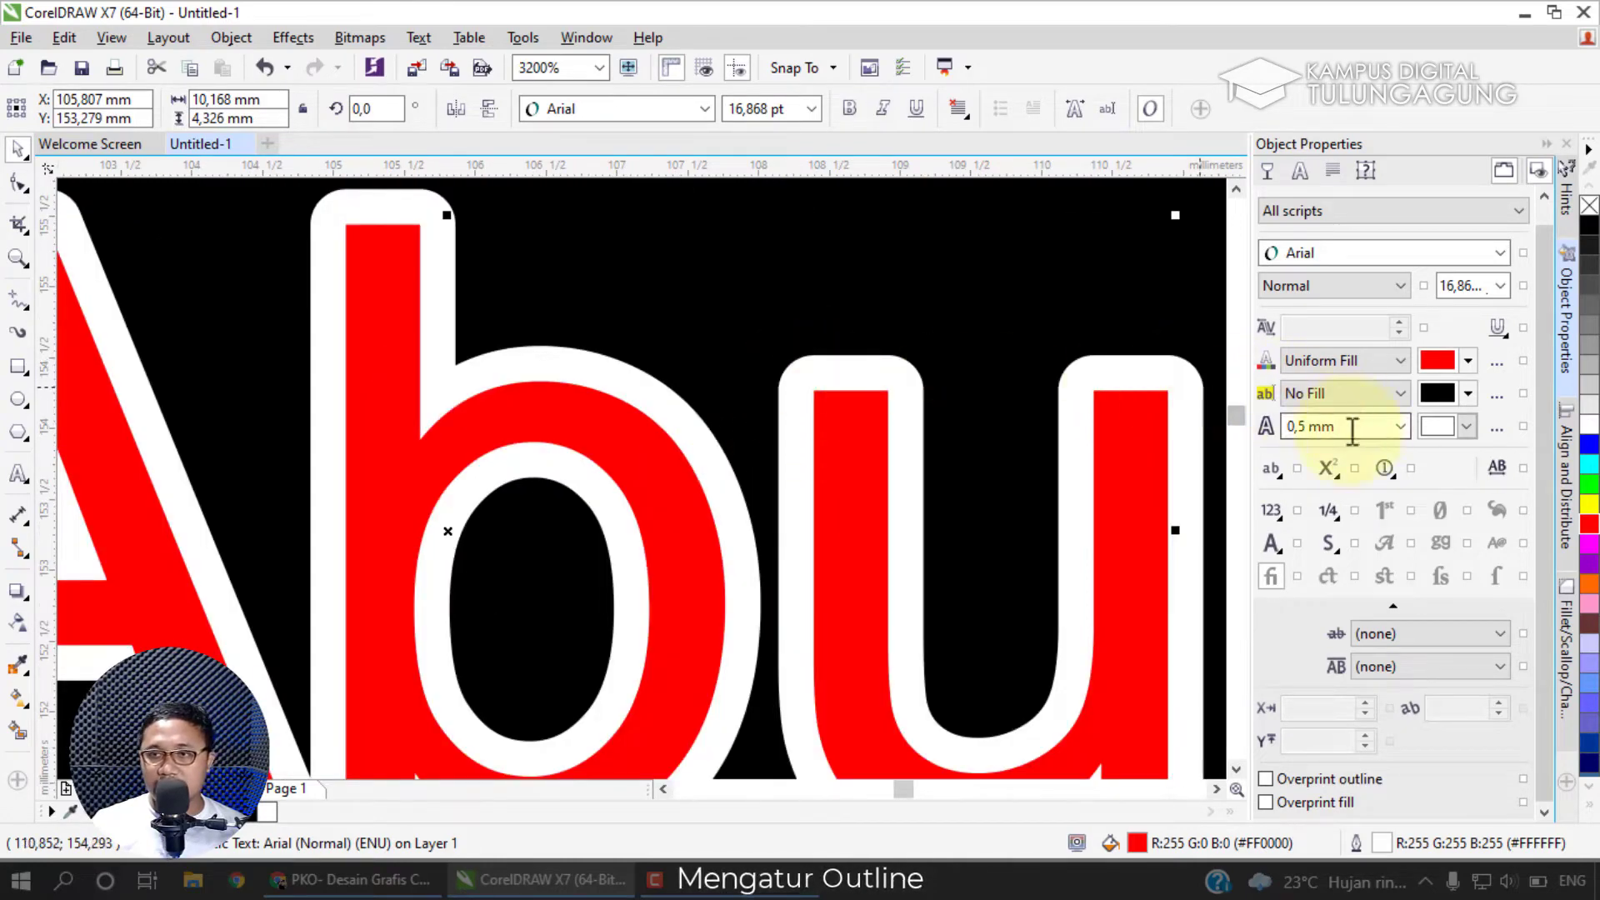
scroll(1035, 517, down, 1)
drag(828, 546, 710, 369)
double_click(689, 550)
drag(678, 536, 1072, 571)
key(Delete)
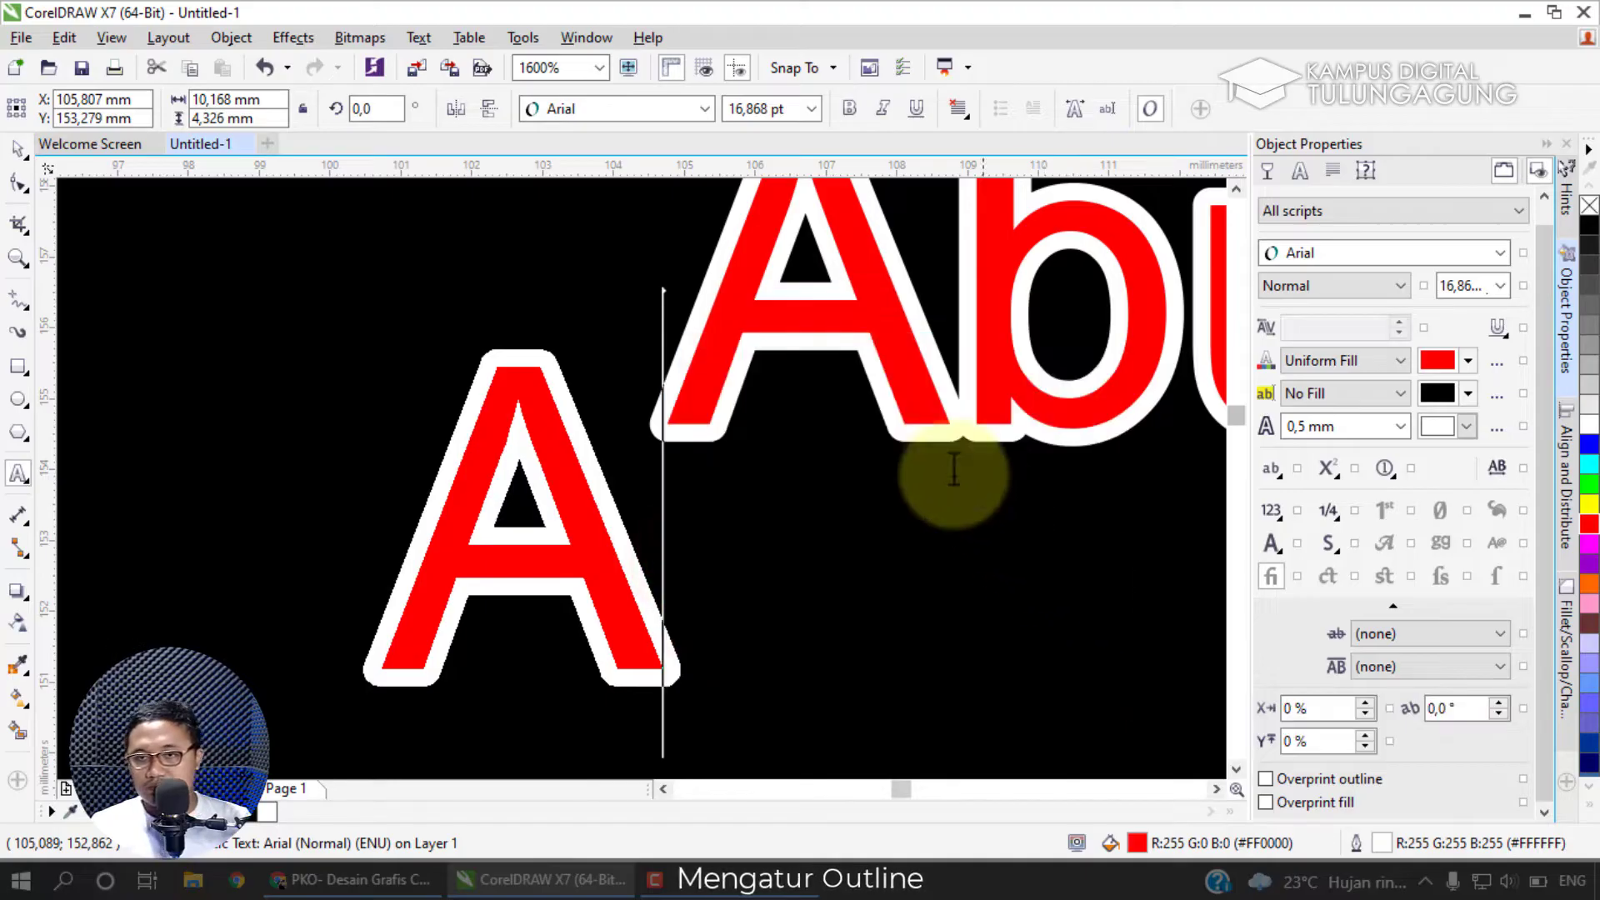
Delete the letters after the A in the upper copy of the text.
drag(1018, 346, 1338, 348)
text(U)
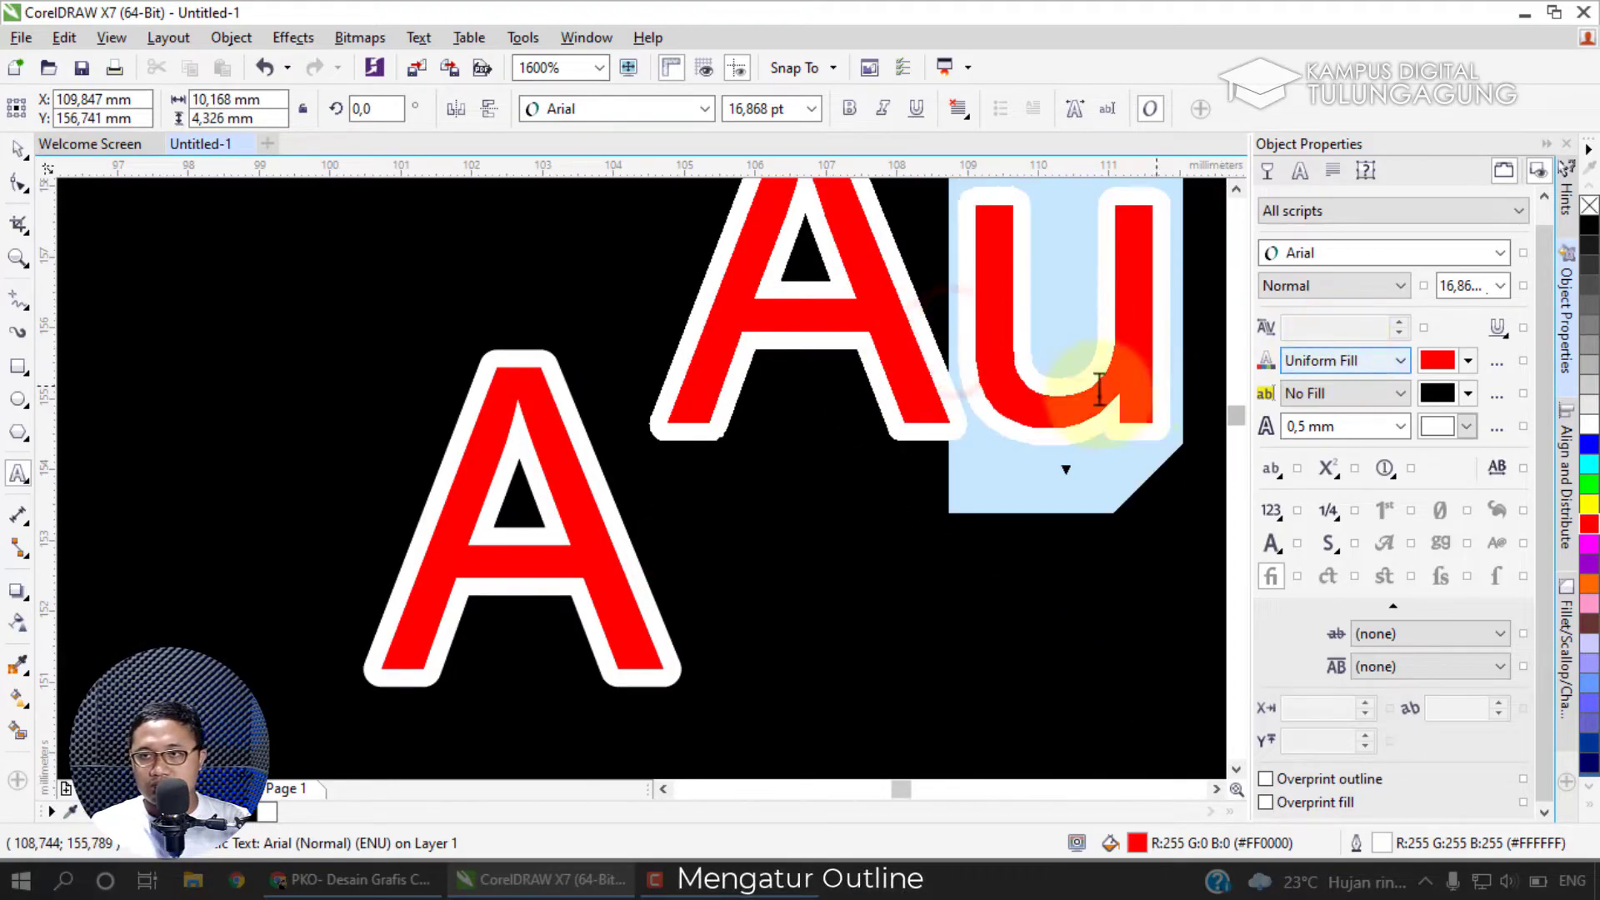
drag(997, 376, 1153, 367)
key(Delete)
Move the upper A down beside the original A and fill it with blue.
click(15, 150)
click(719, 286)
drag(883, 297, 939, 525)
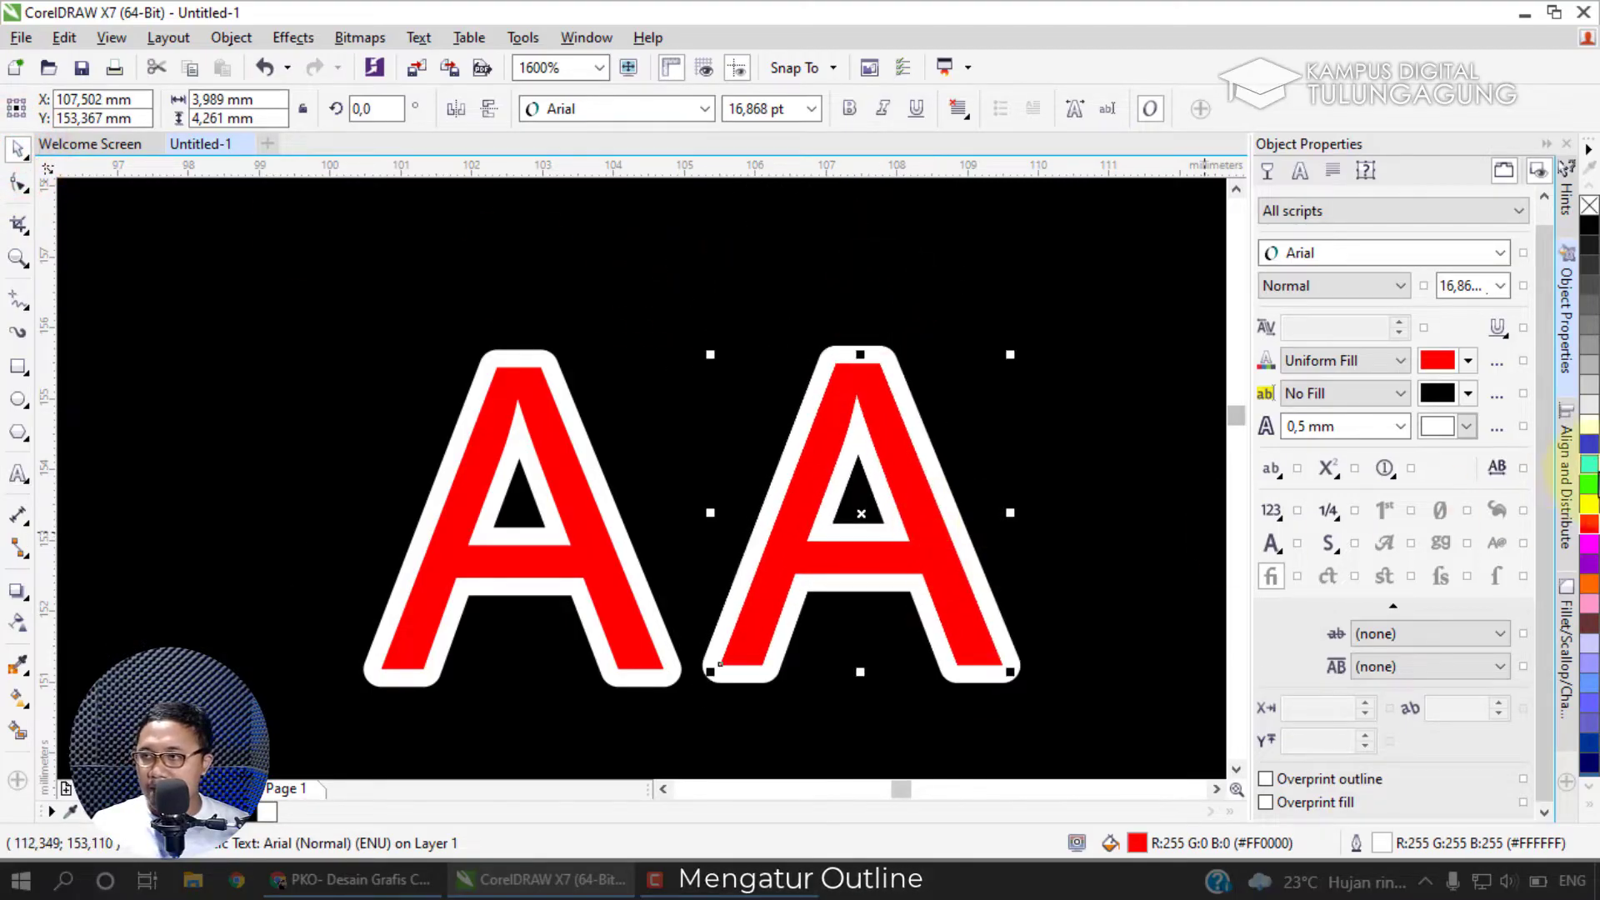
click(1589, 485)
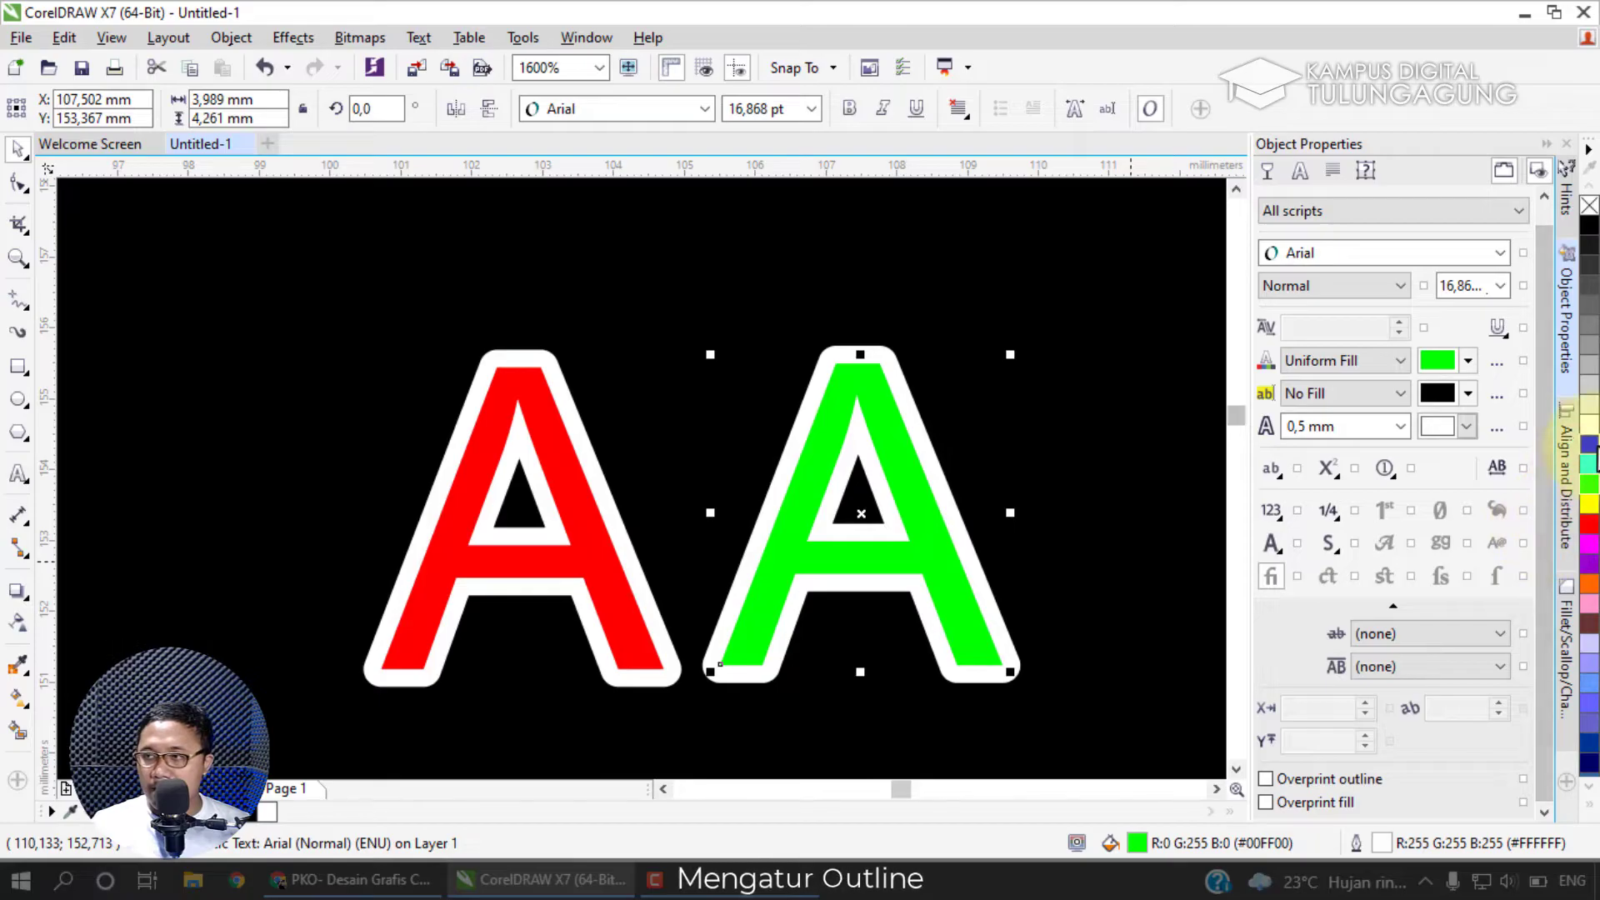
click(1590, 444)
Set the outline corners of the red A to Mitered corner.
click(594, 505)
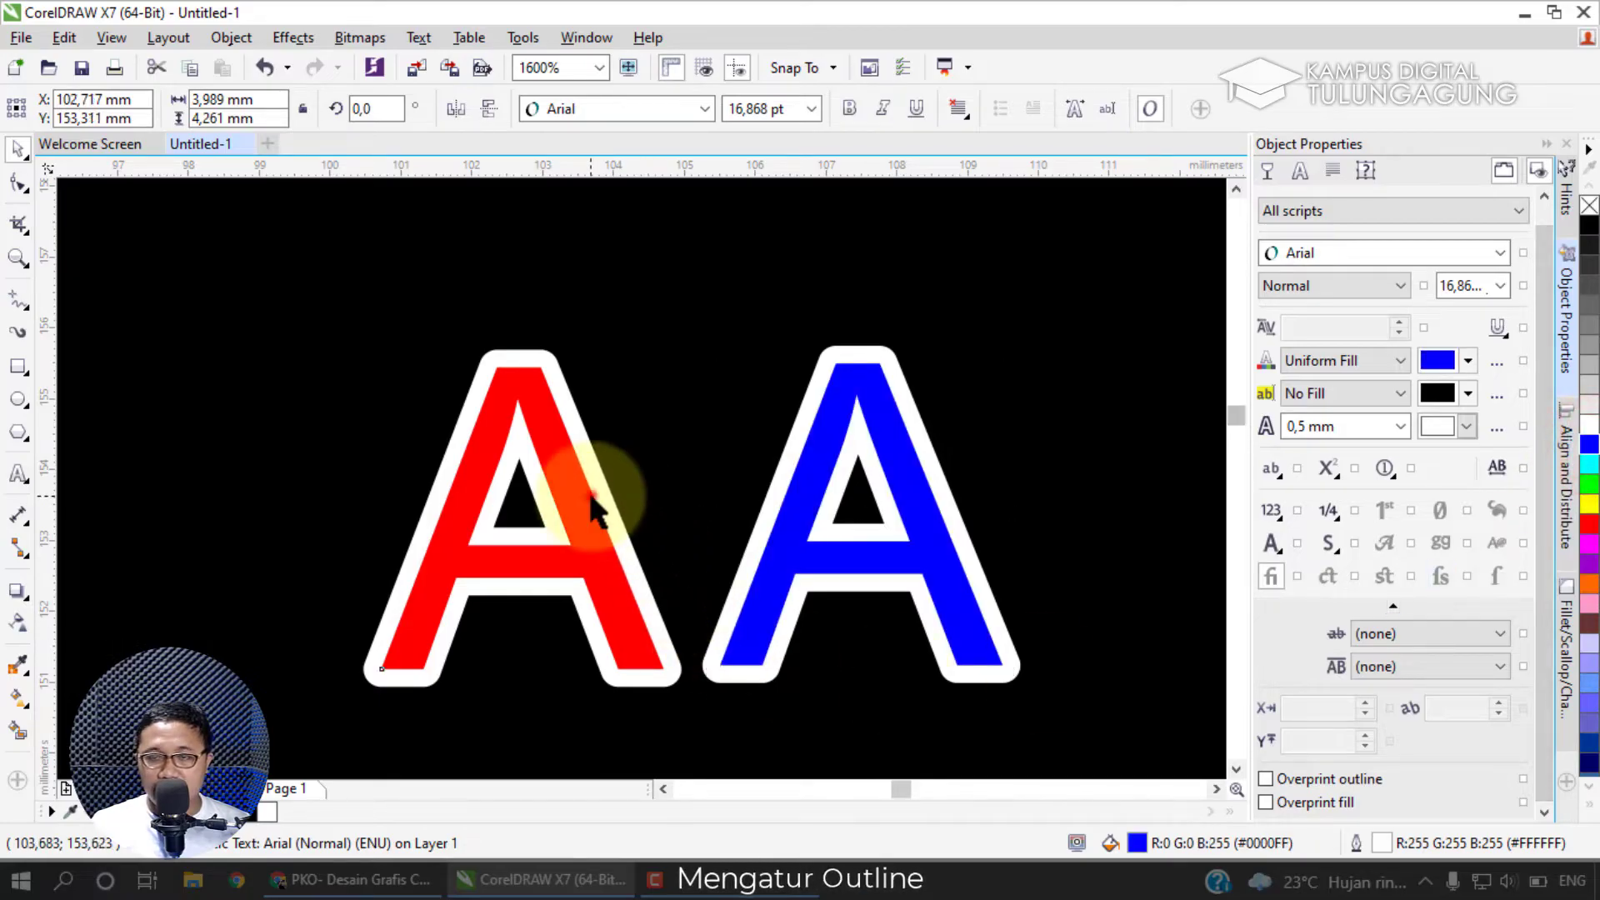
click(1496, 429)
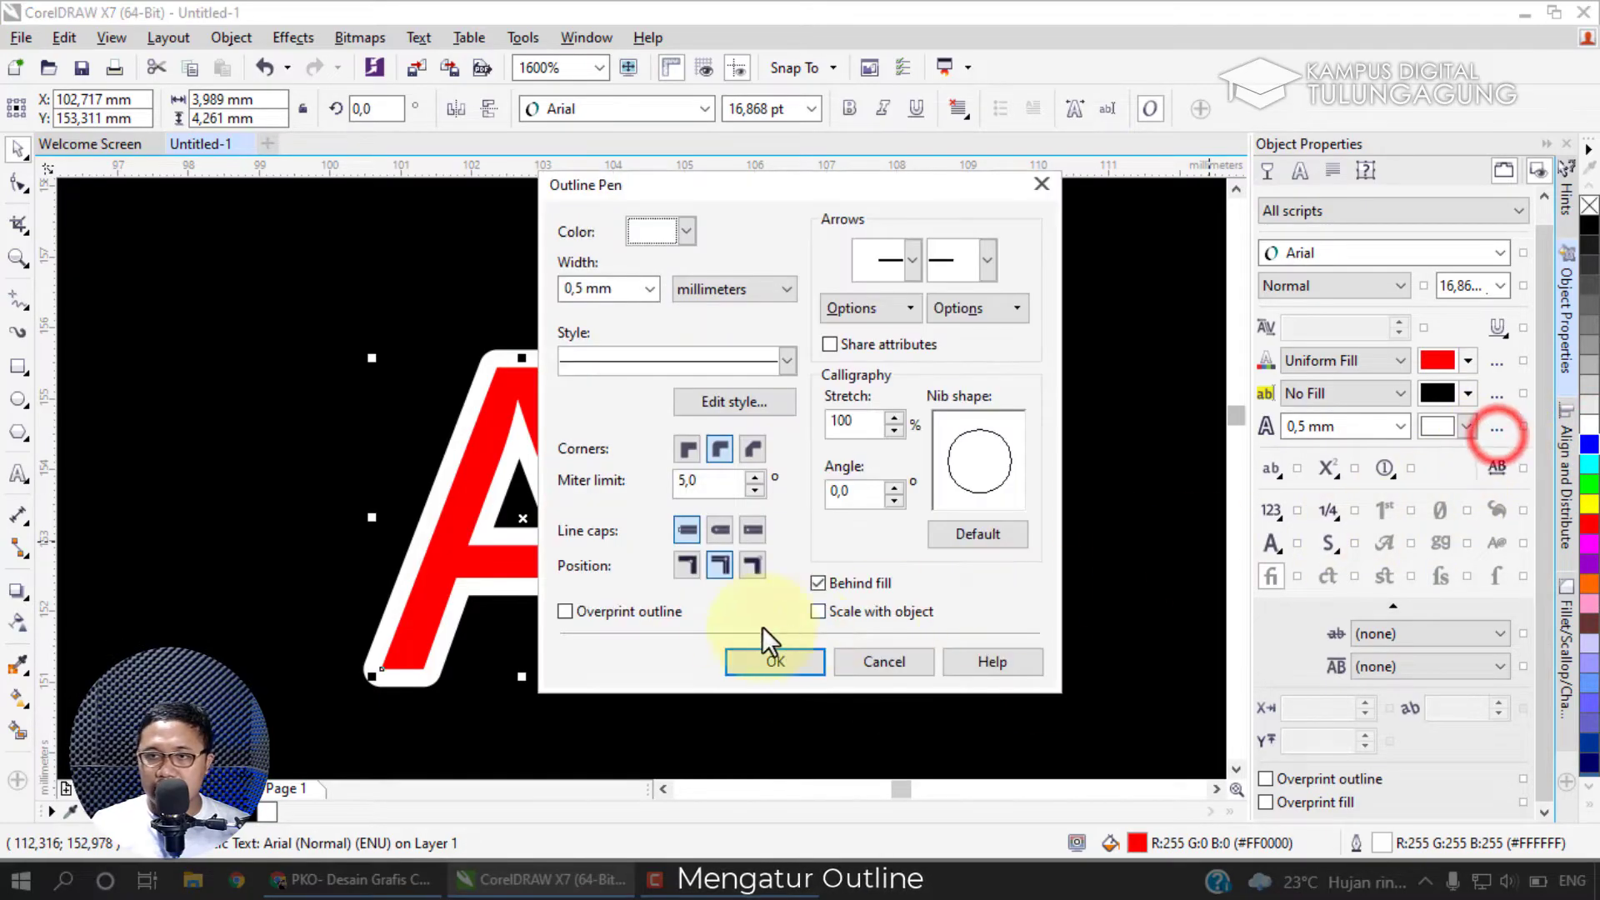
click(689, 448)
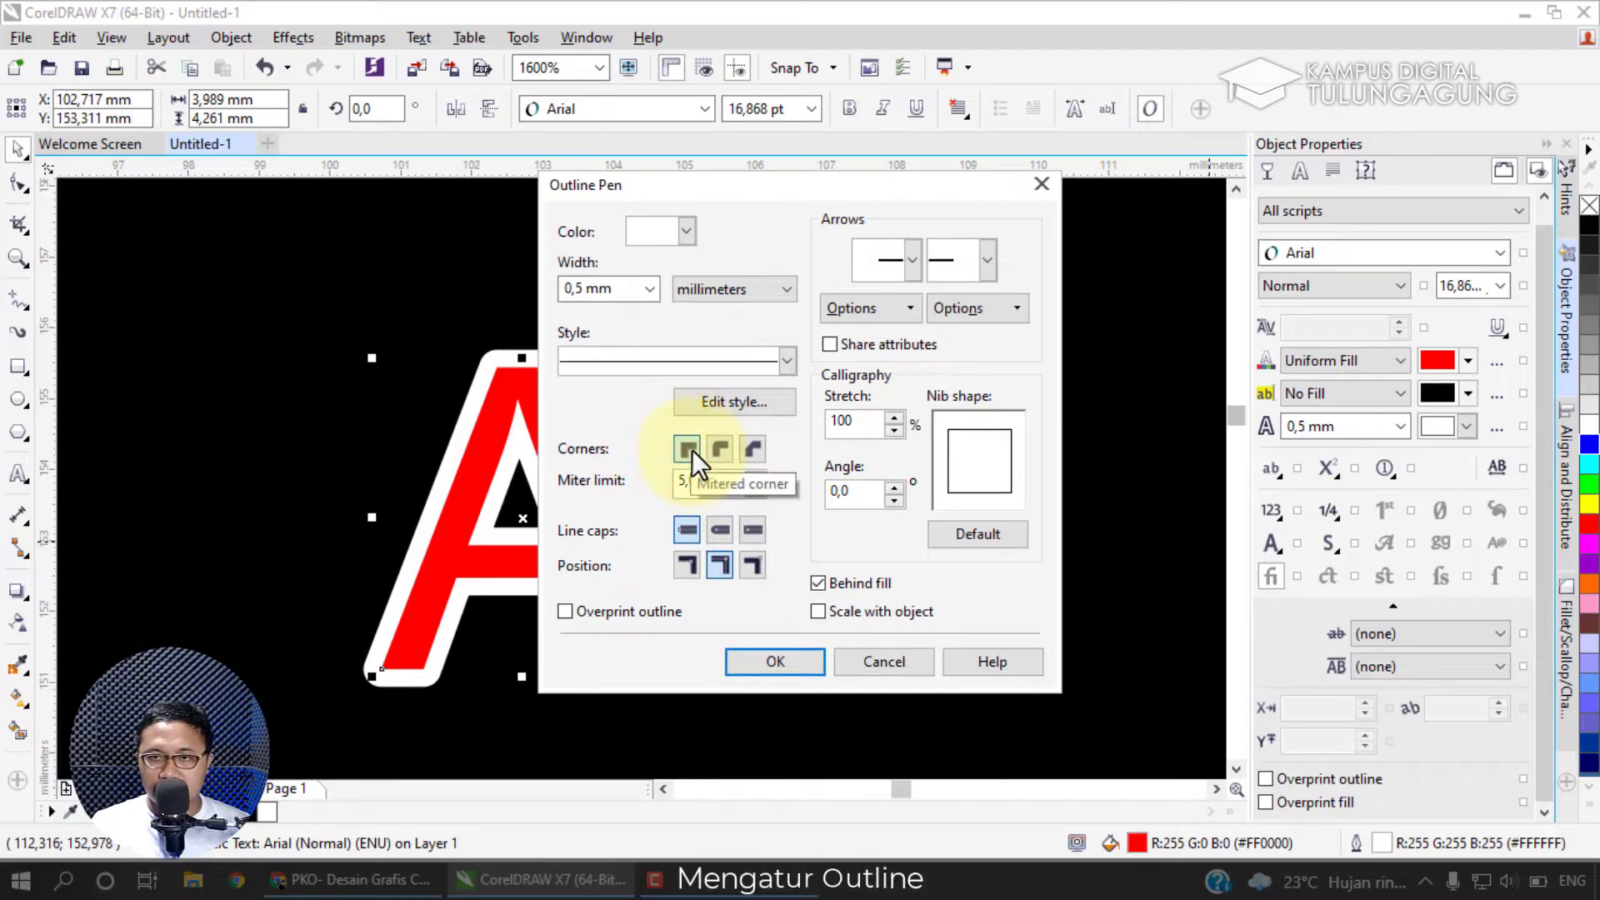
click(775, 661)
Nudge the blue A down level with the red A, compare their outline corners, and review the blue A's Outline Pen settings.
scroll(718, 683, up, 1)
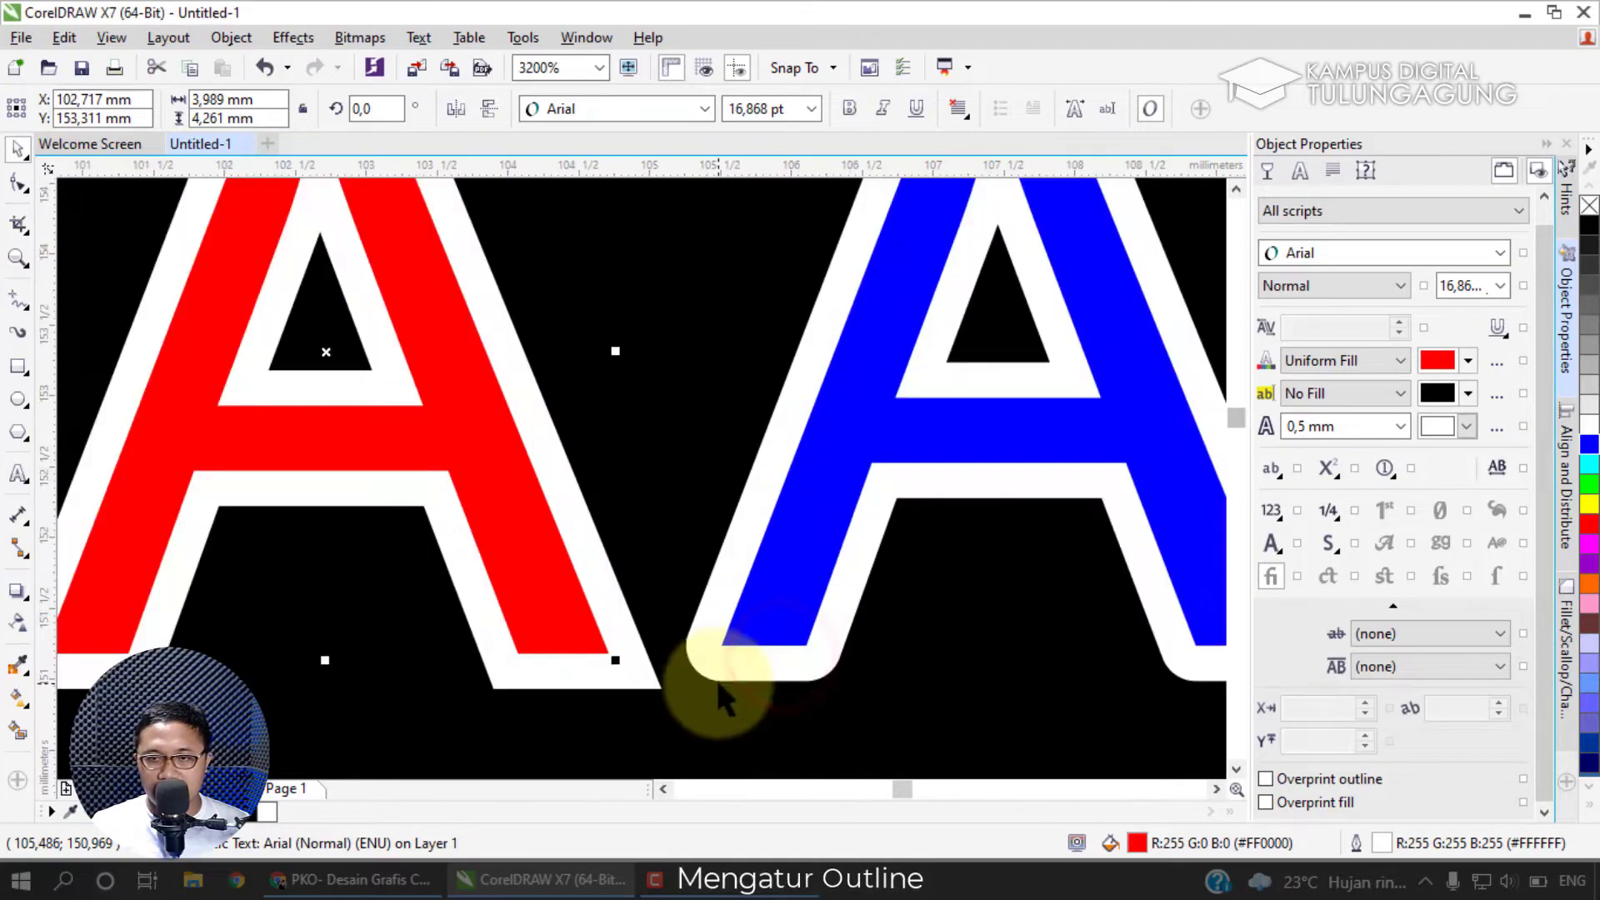
click(716, 621)
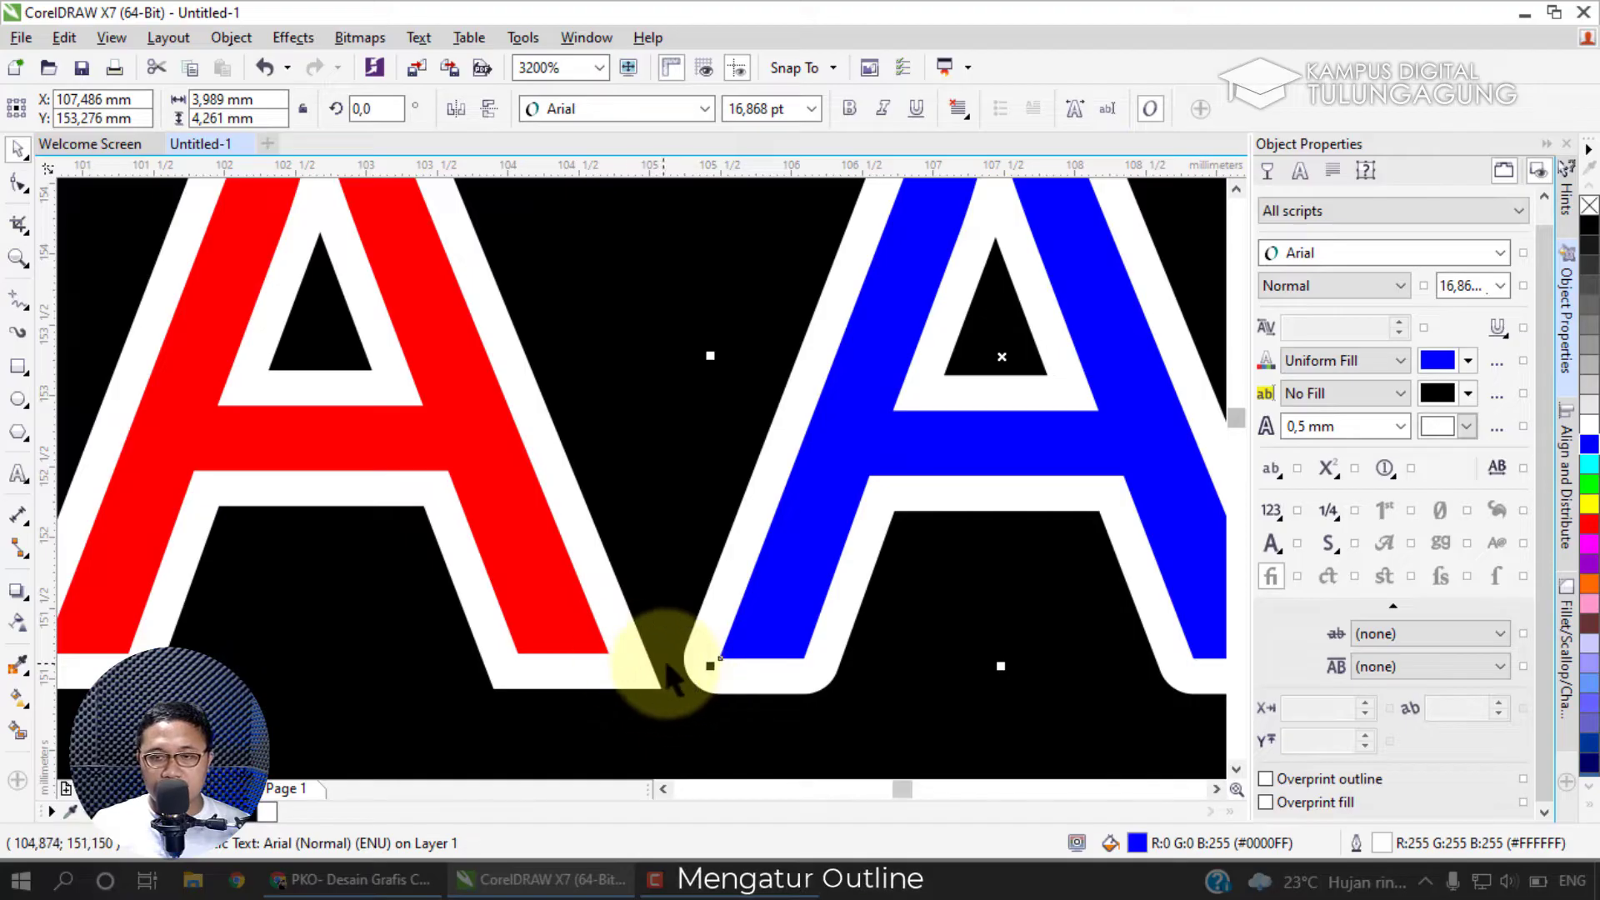
scroll(708, 684, down, 3)
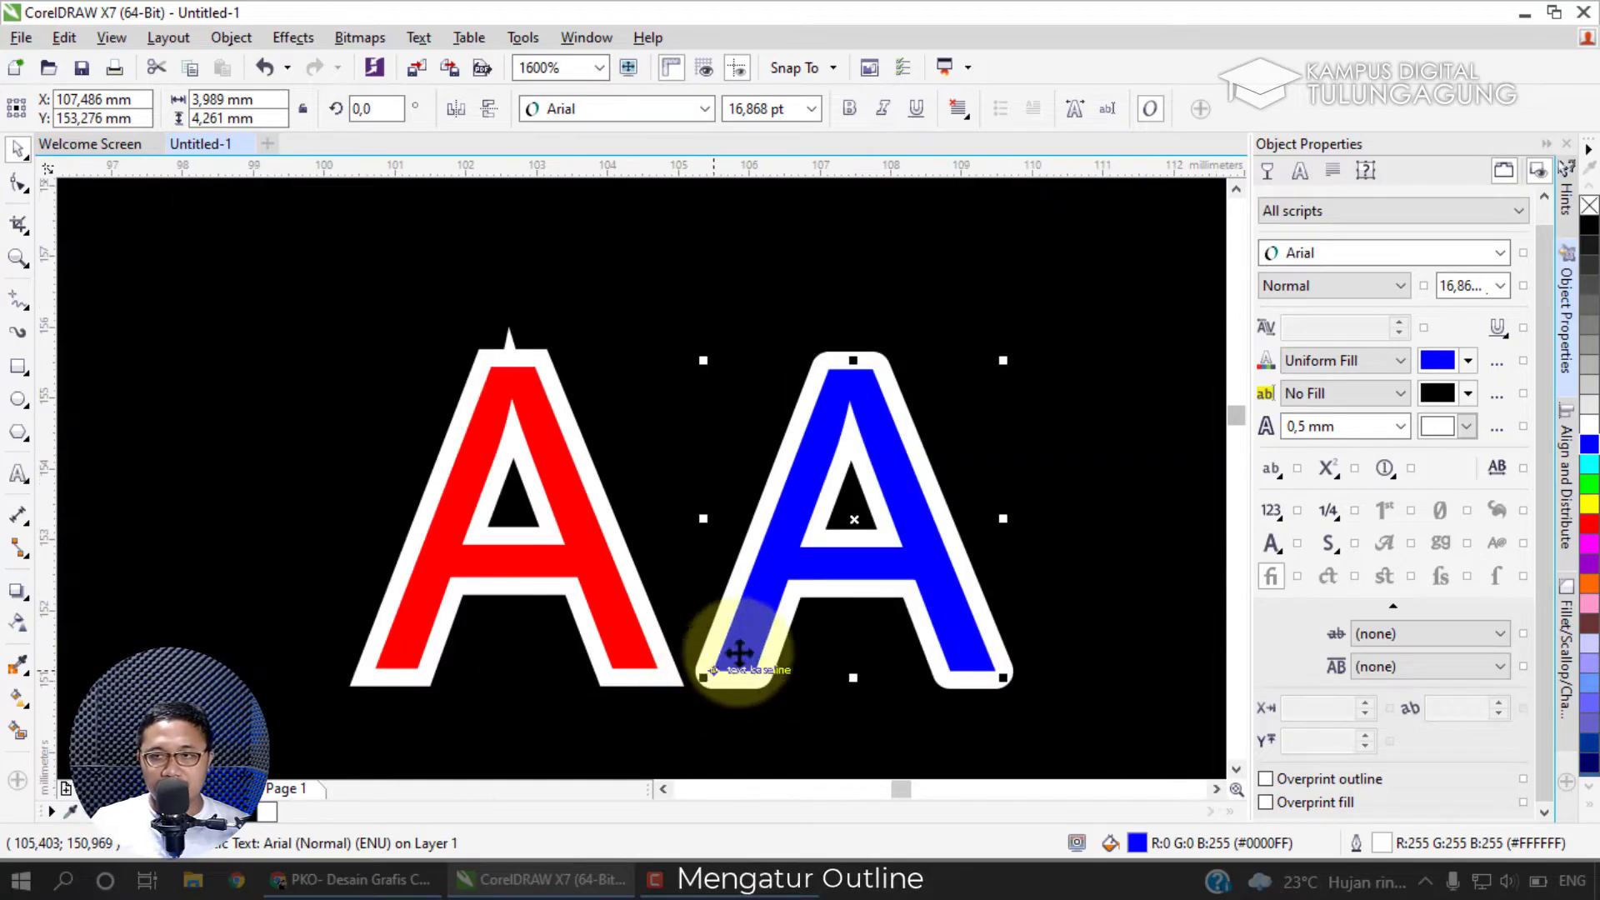
scroll(518, 400, up, 2)
scroll(508, 334, down, 1)
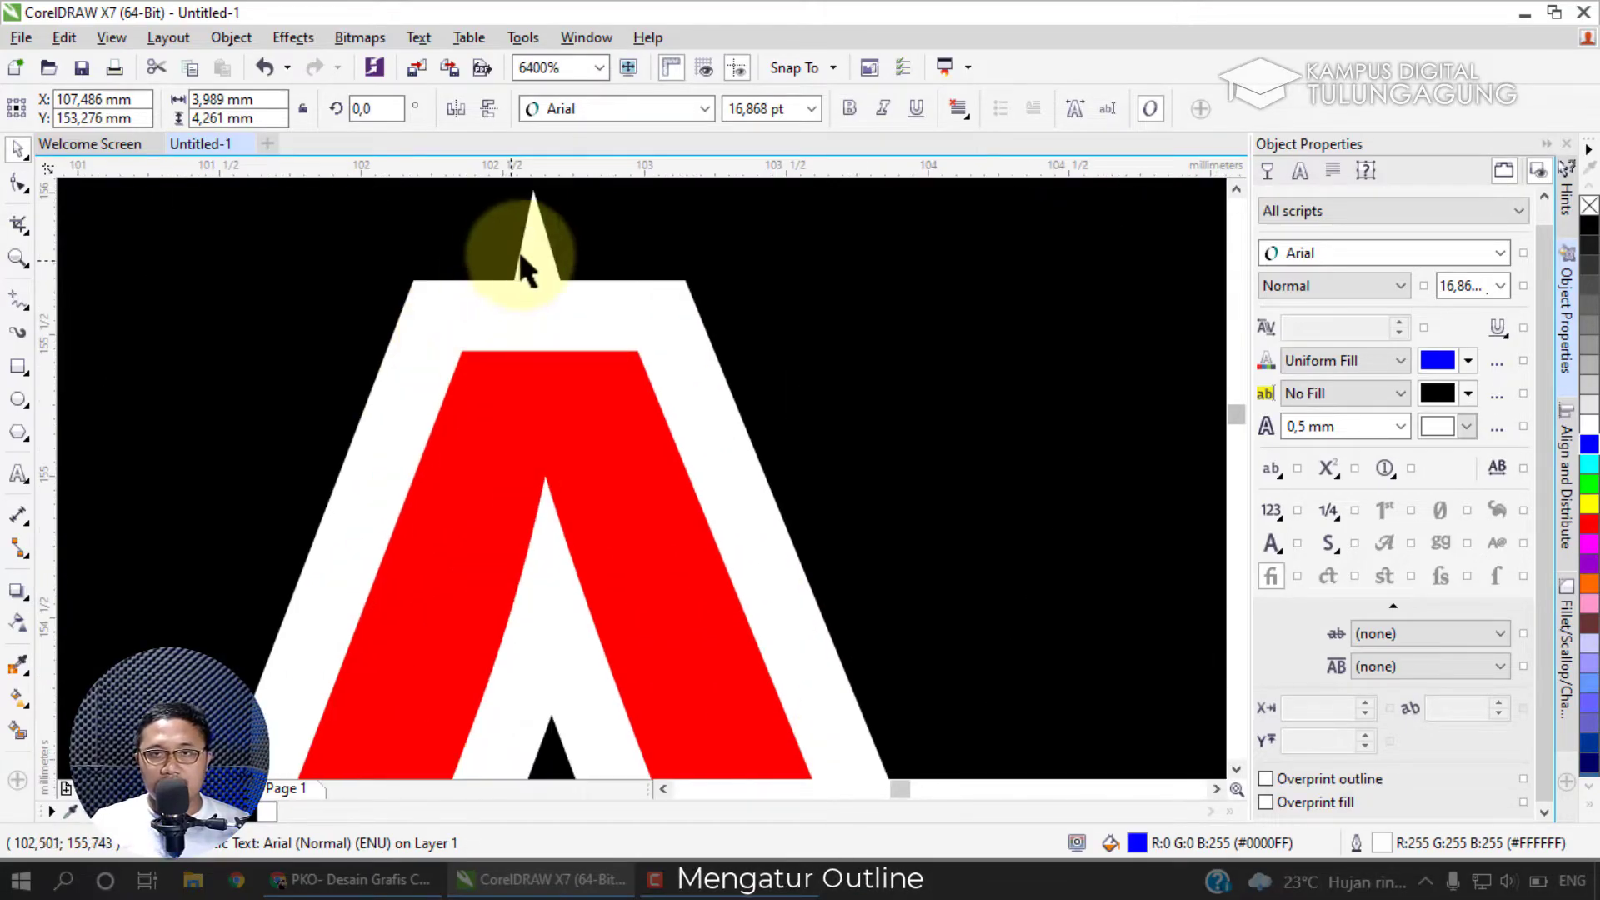
scroll(617, 283, down, 1)
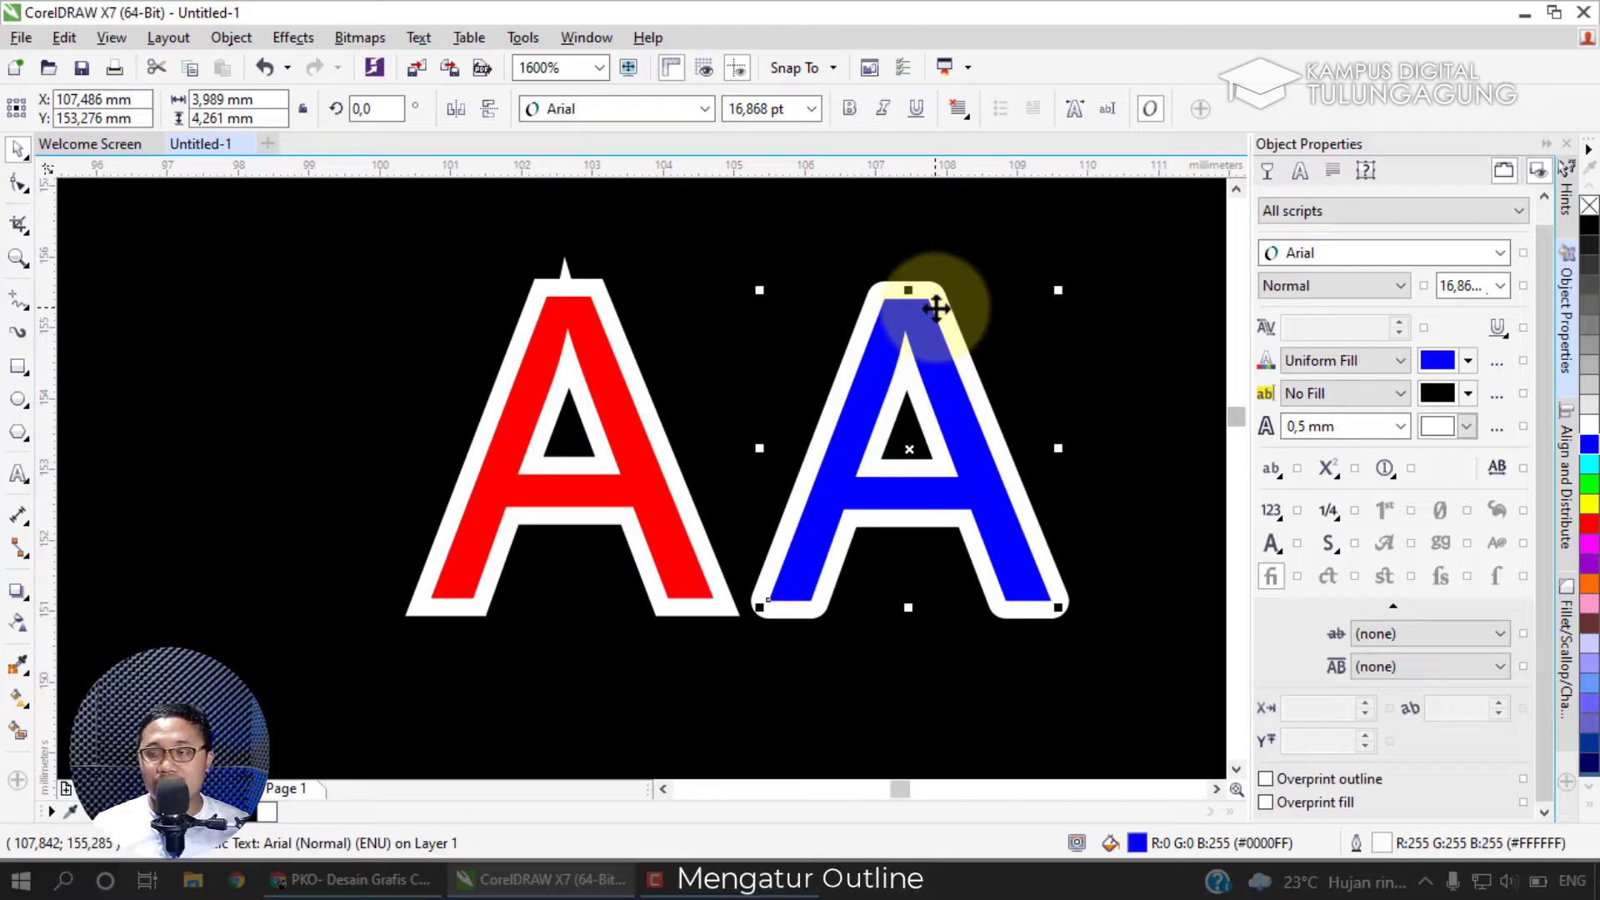
click(1497, 427)
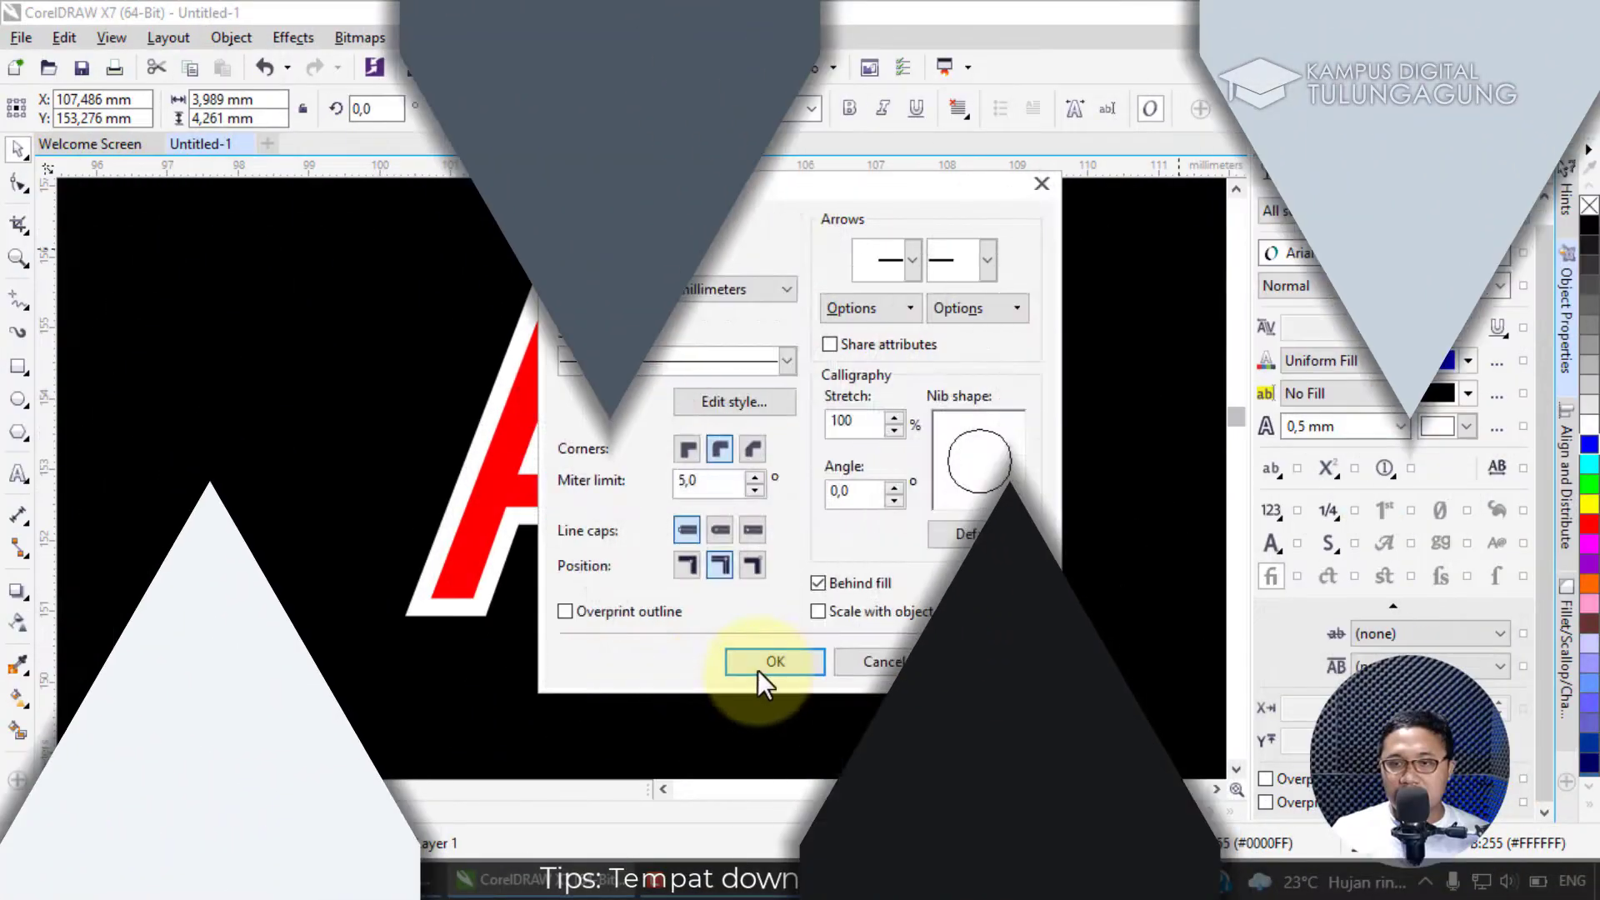
click(758, 671)
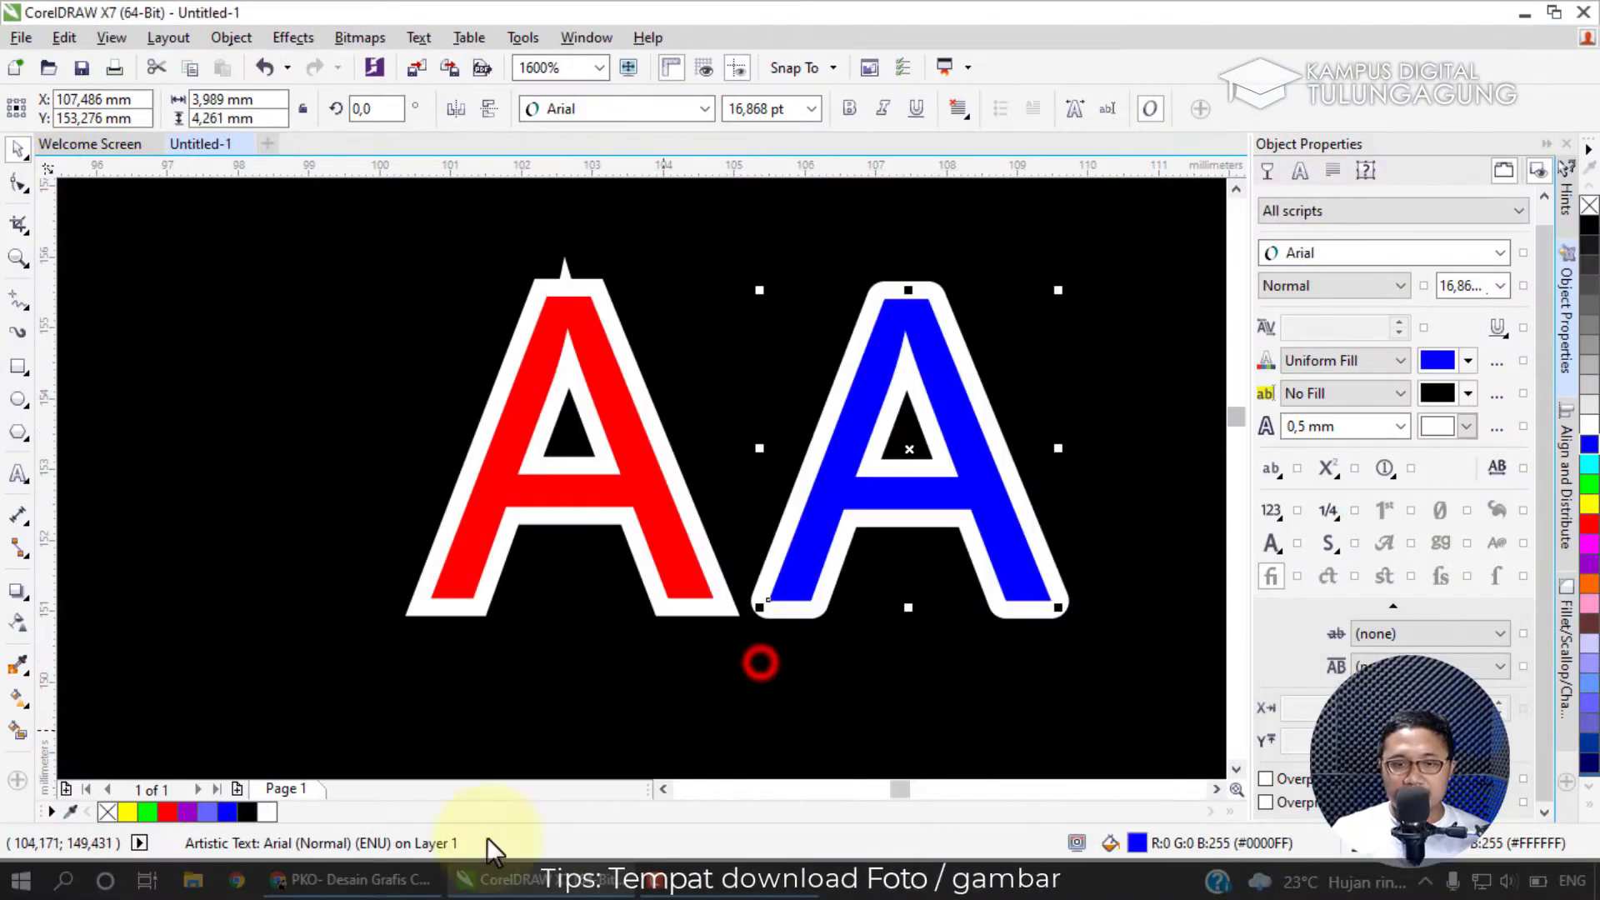
Switch to the XMind mind map in the browser and expand the Tips branch of Materi 3 to view its Sumber Poto free topic.
click(391, 879)
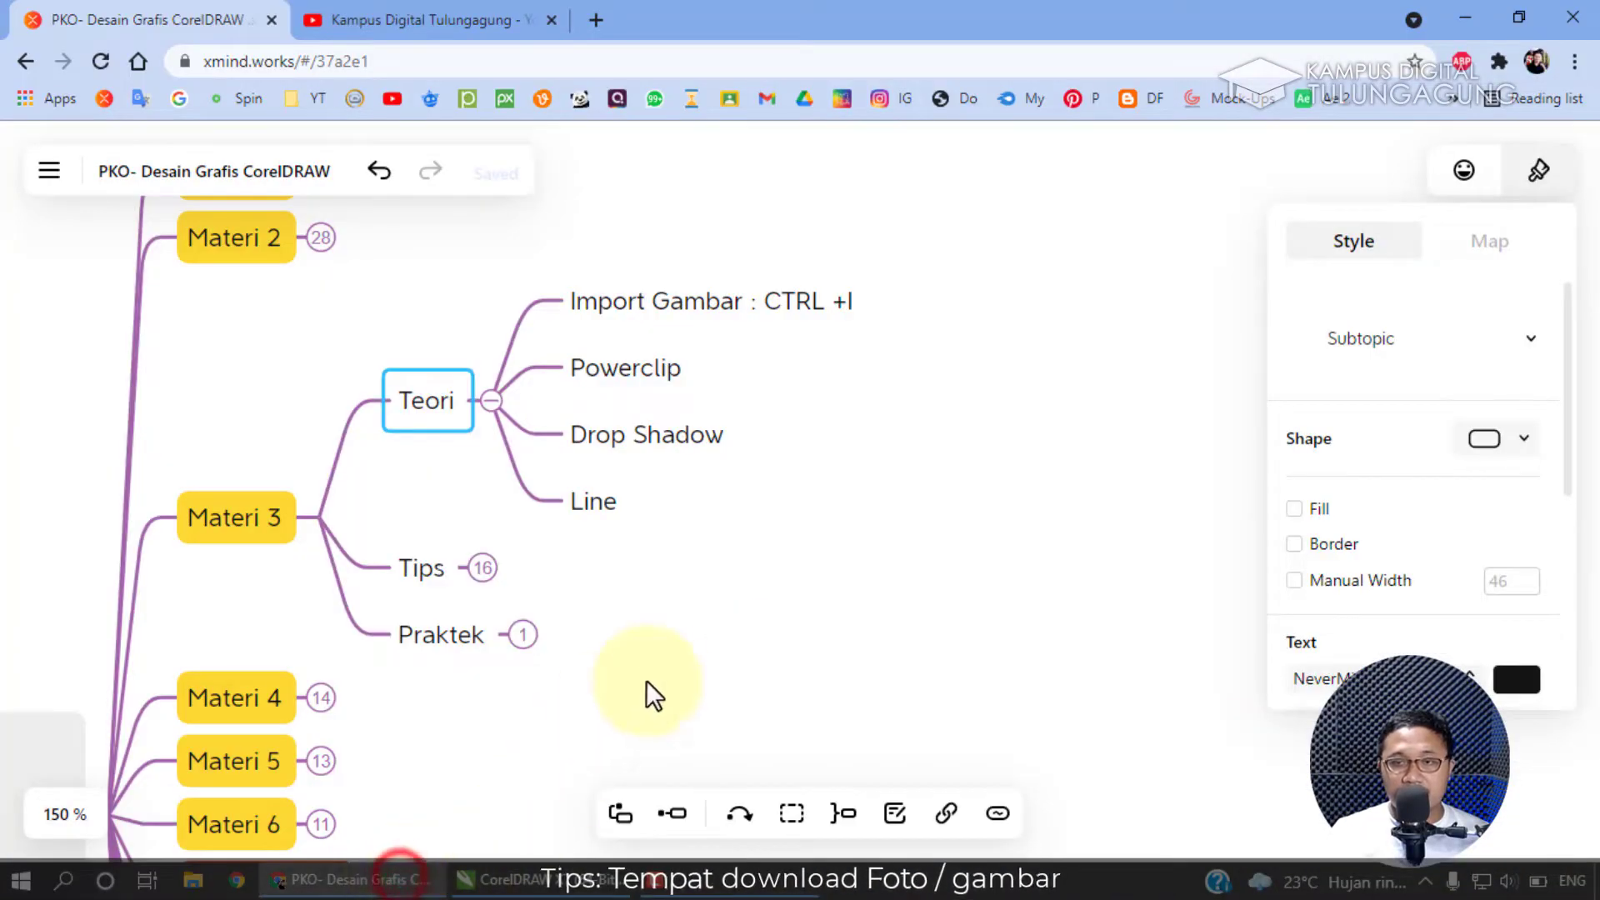
click(481, 569)
scroll(691, 627, down, 2)
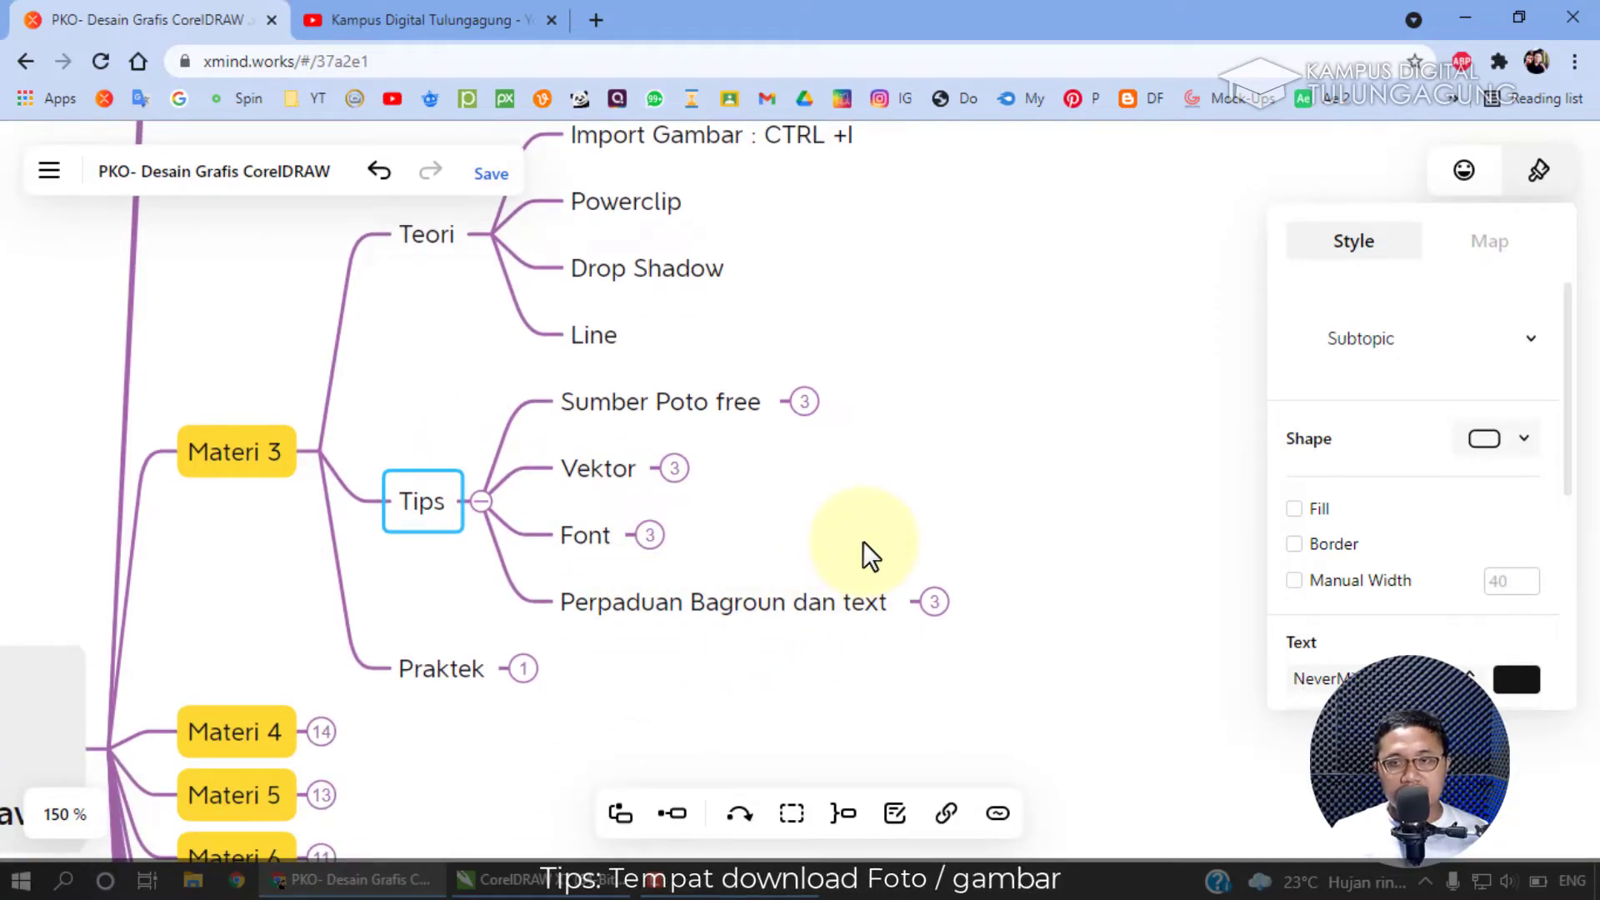
click(805, 403)
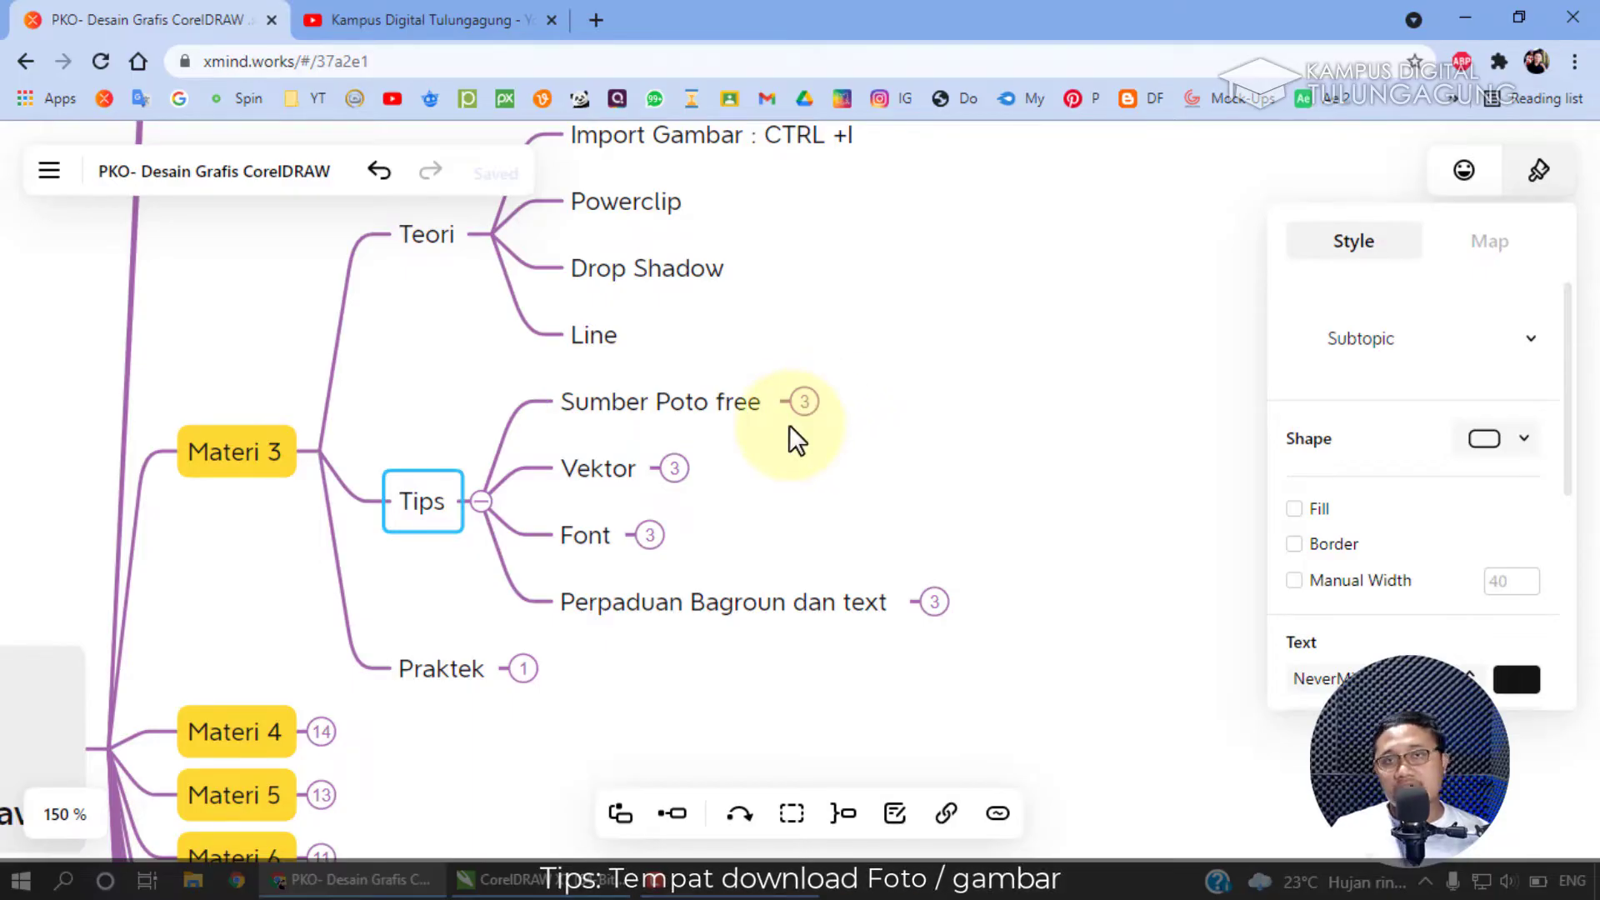
Search Google for "kota" in a new browser tab and view the image results.
click(594, 17)
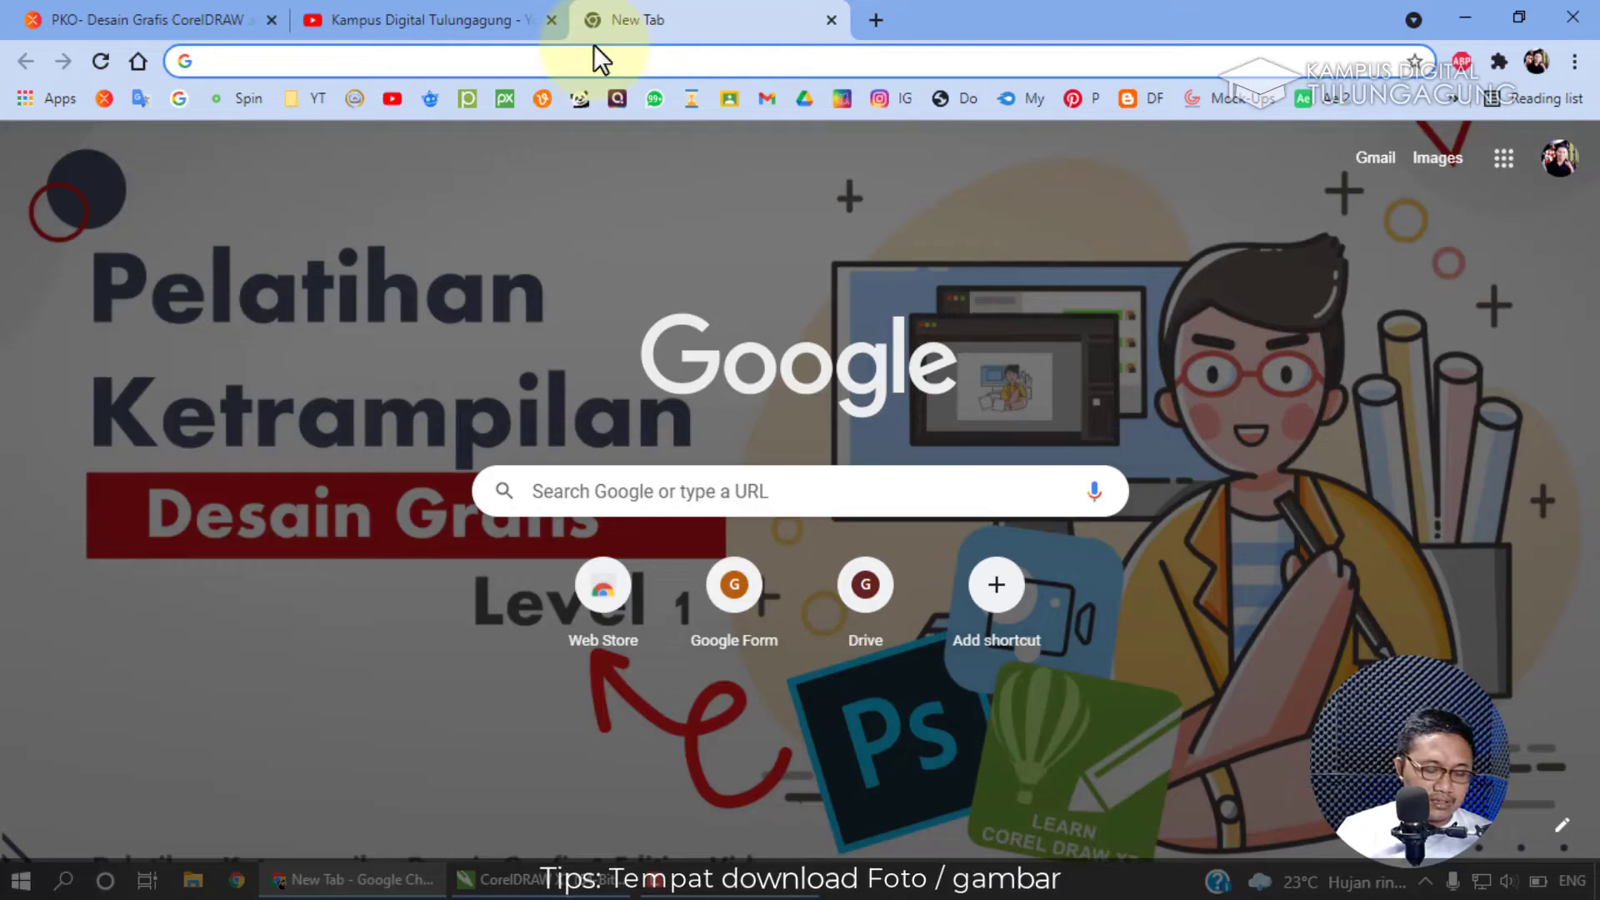
text(ko)
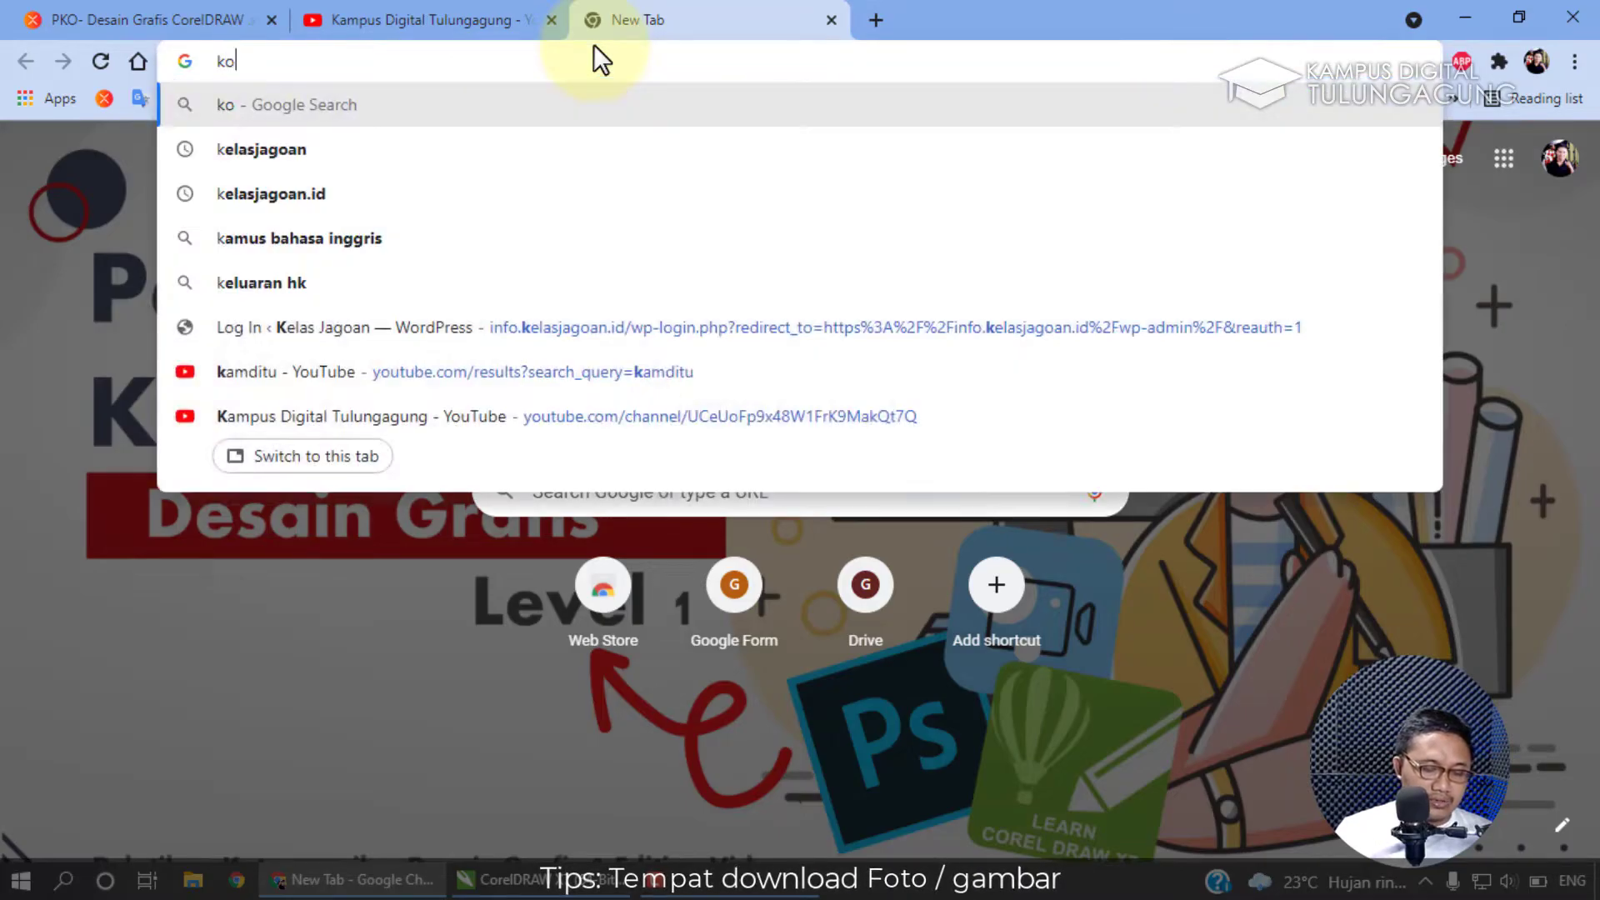
text(ta)
key(Return)
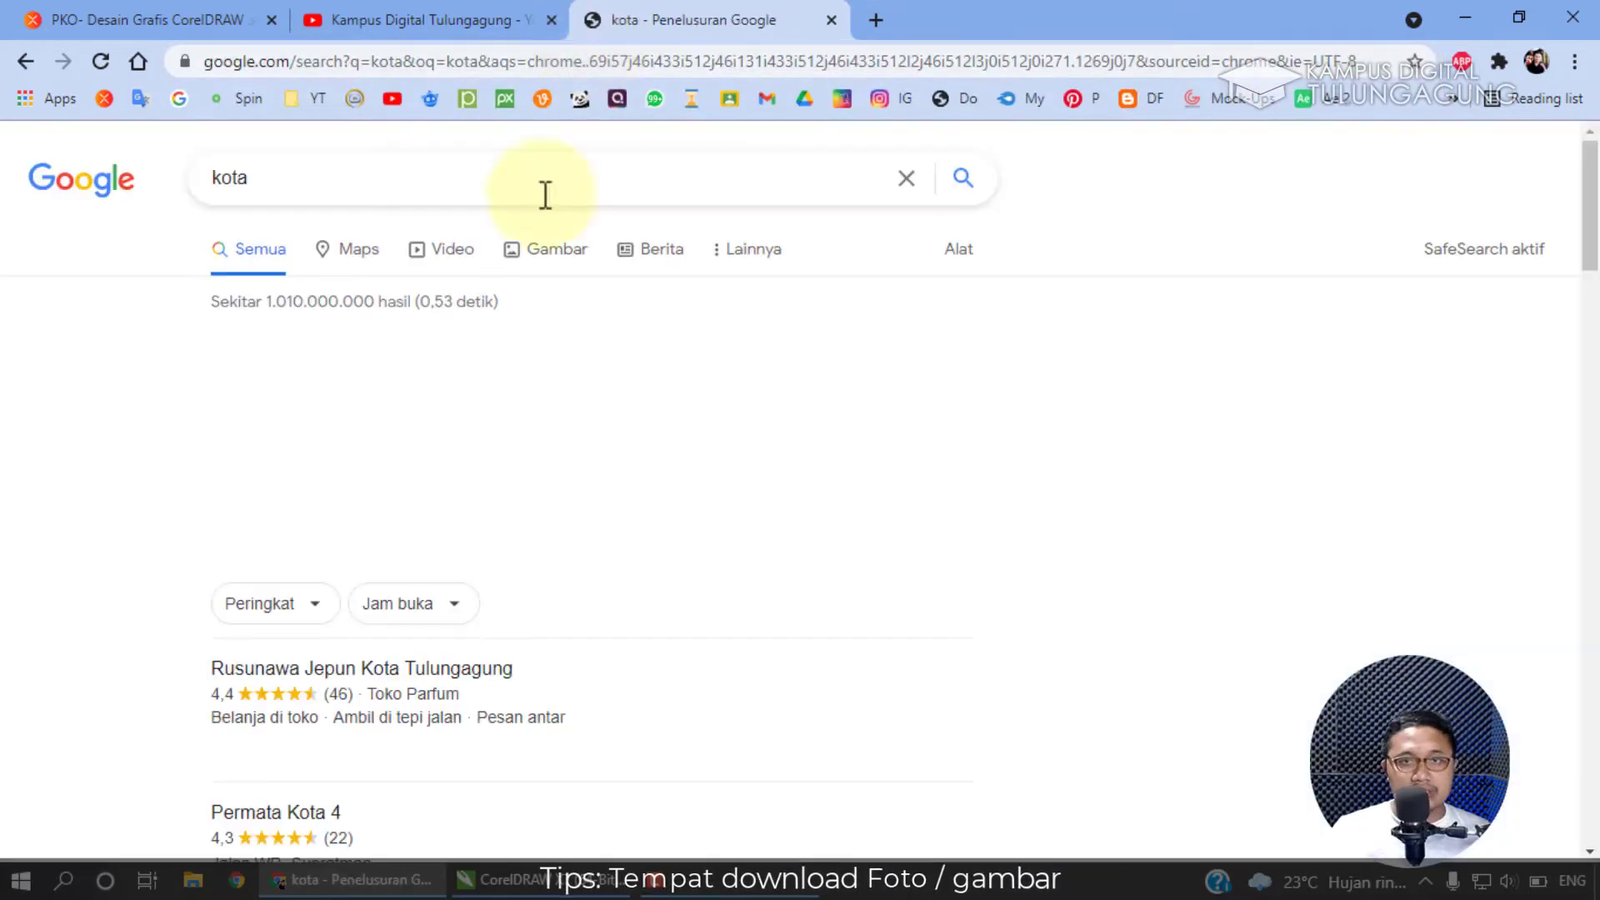
click(537, 252)
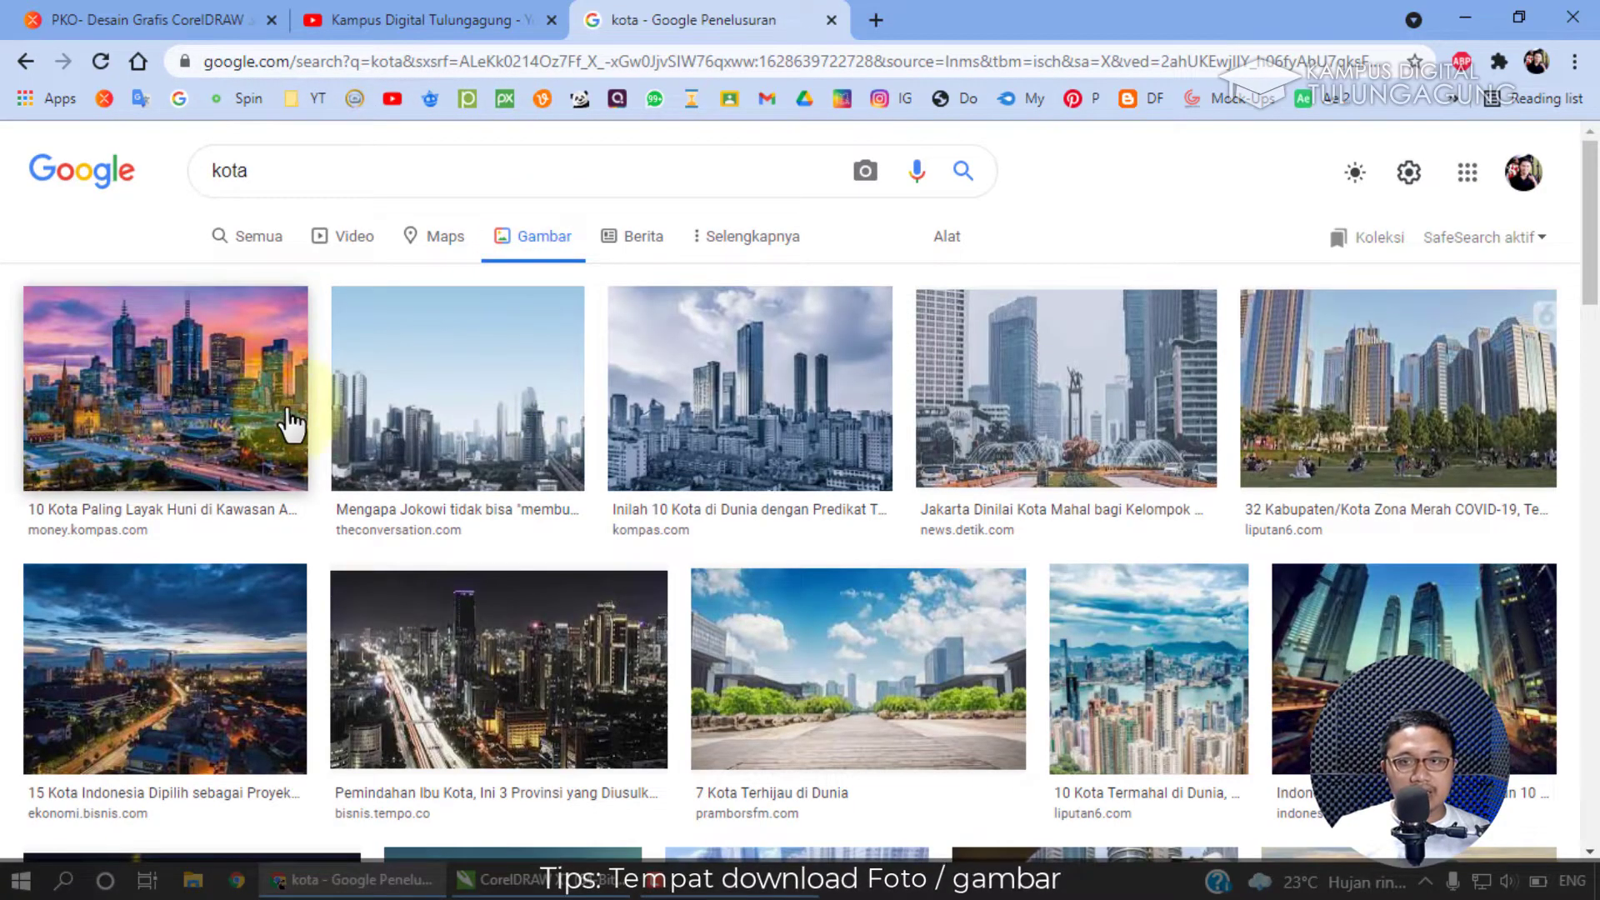
Preview the first city photo in the results, highlight its copyright notice, and return to the mind map.
click(136, 403)
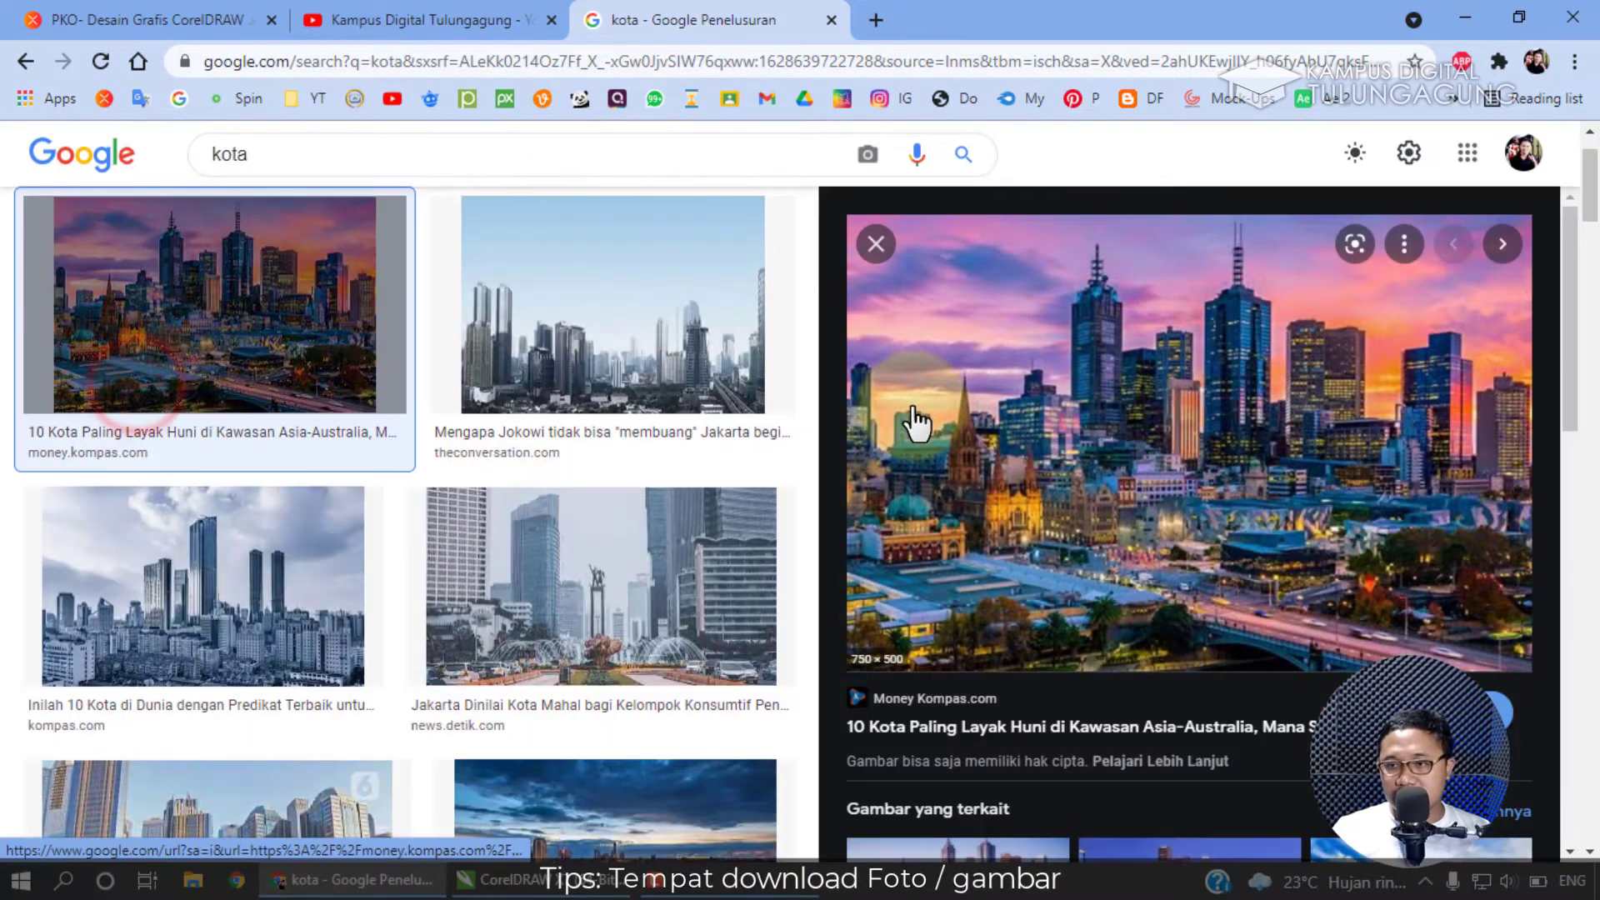
scroll(1000, 692, down, 2)
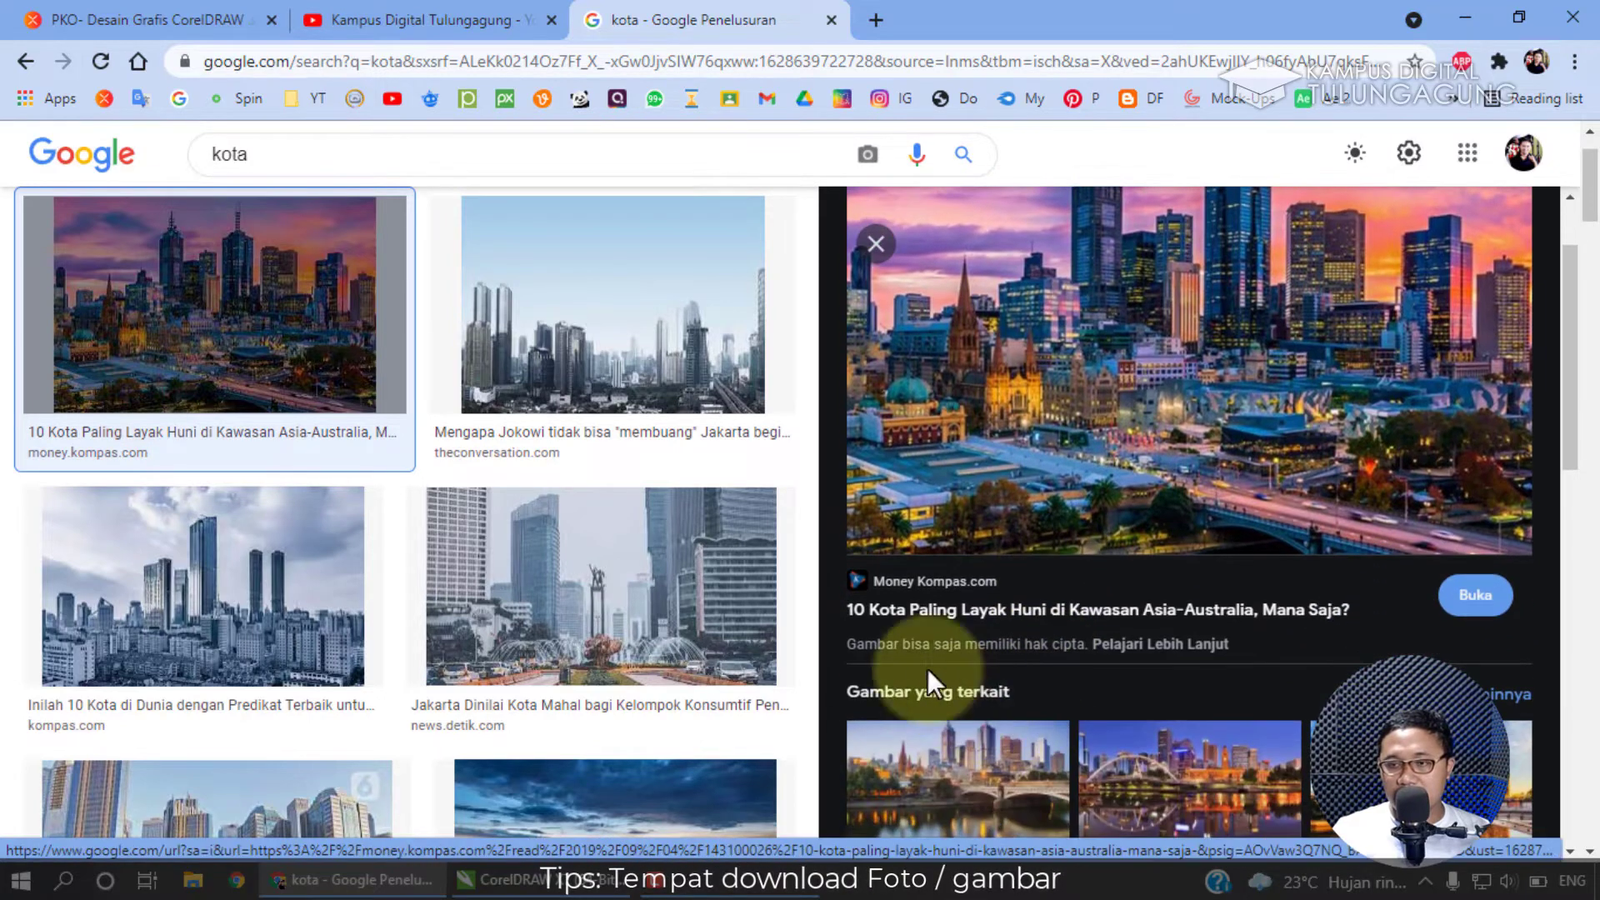
drag(847, 643, 1087, 650)
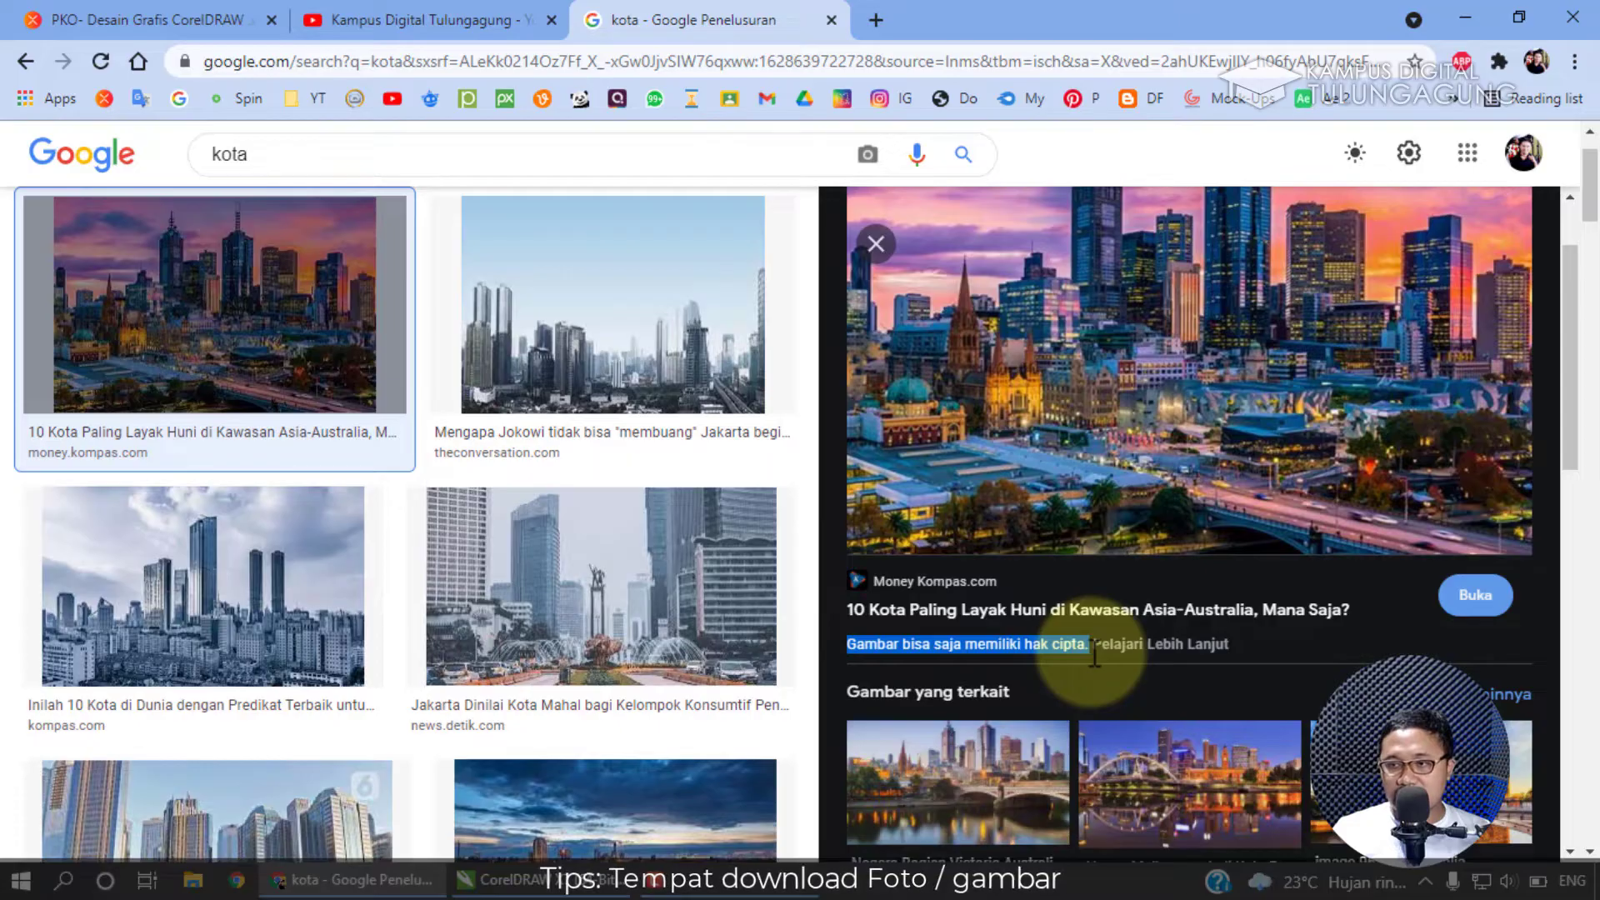
drag(1087, 650, 977, 646)
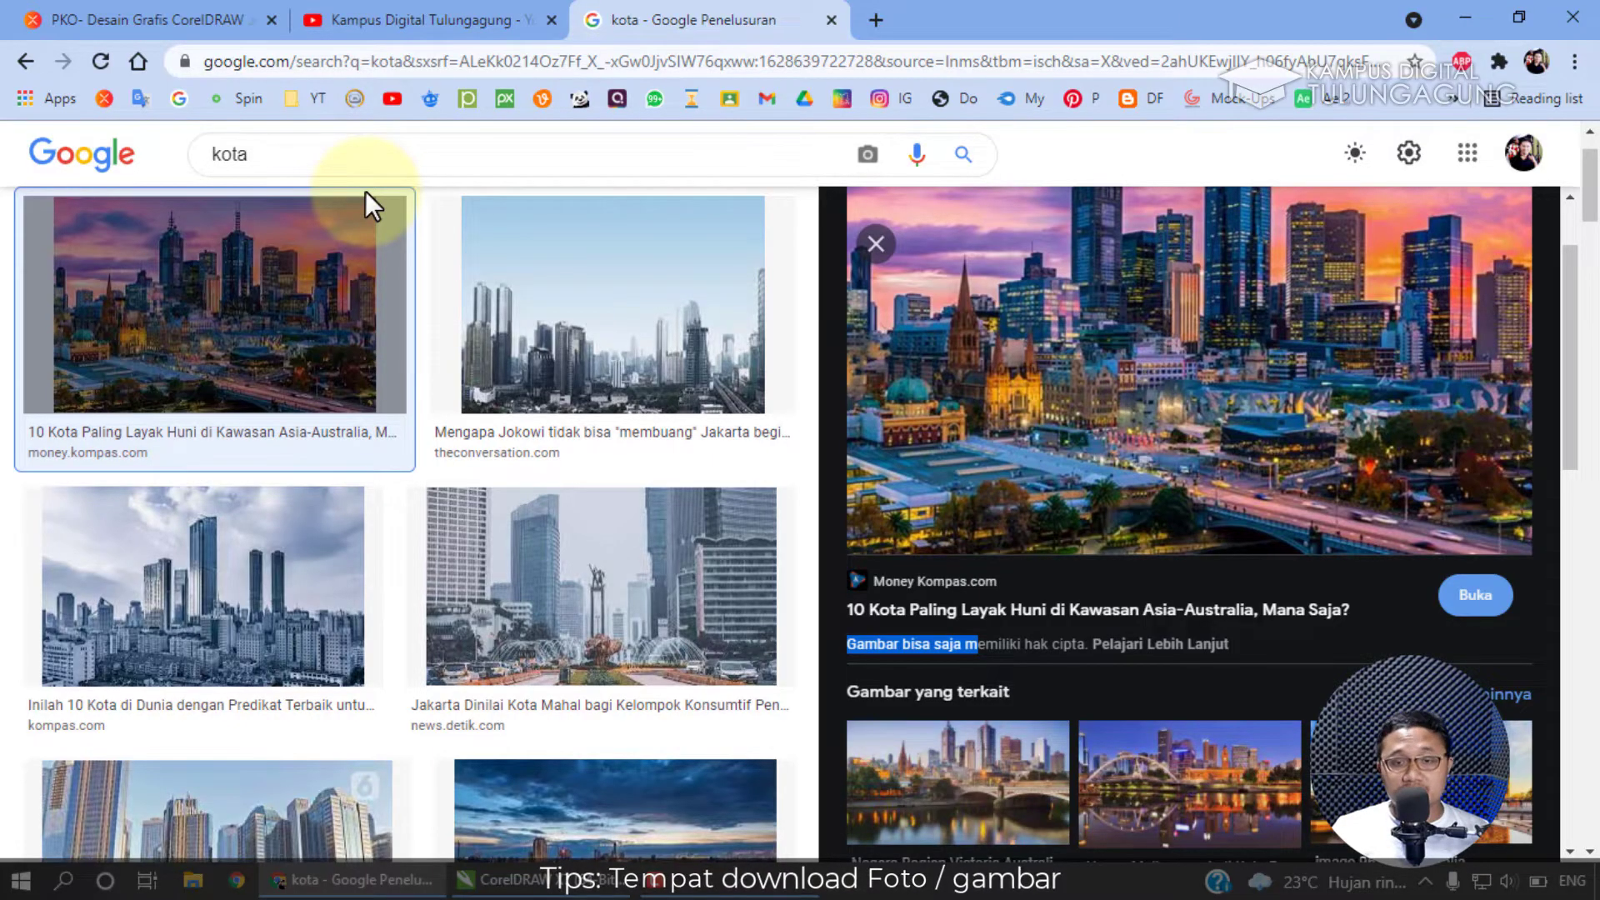
click(167, 16)
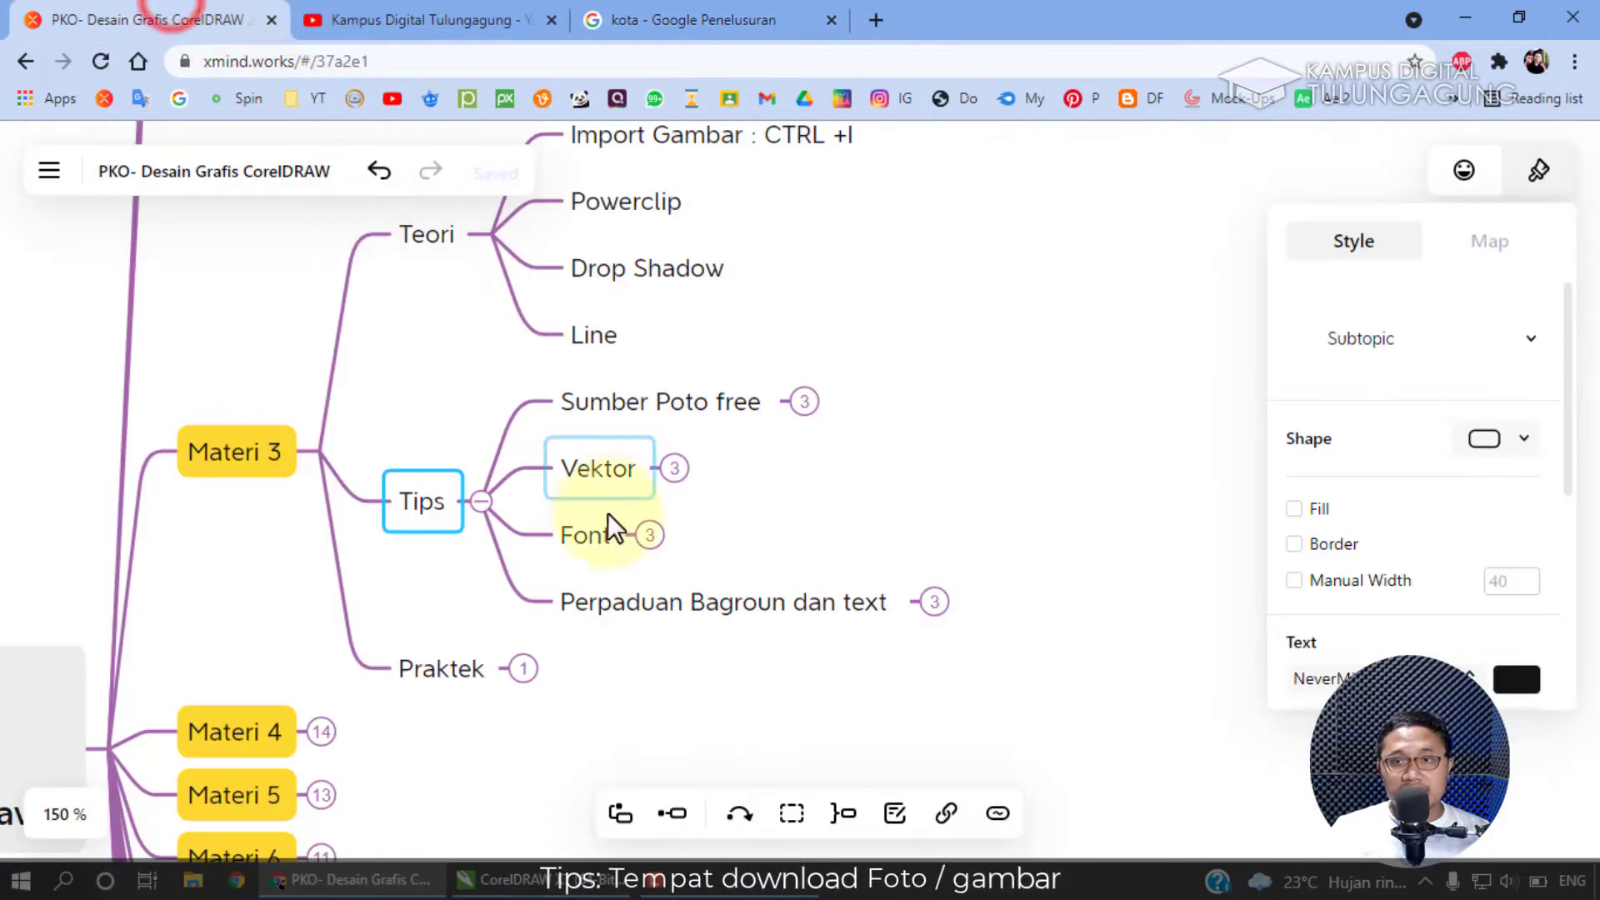
Expand the Sumber Poto free topic in the mind map, and close the kota image search.
click(806, 404)
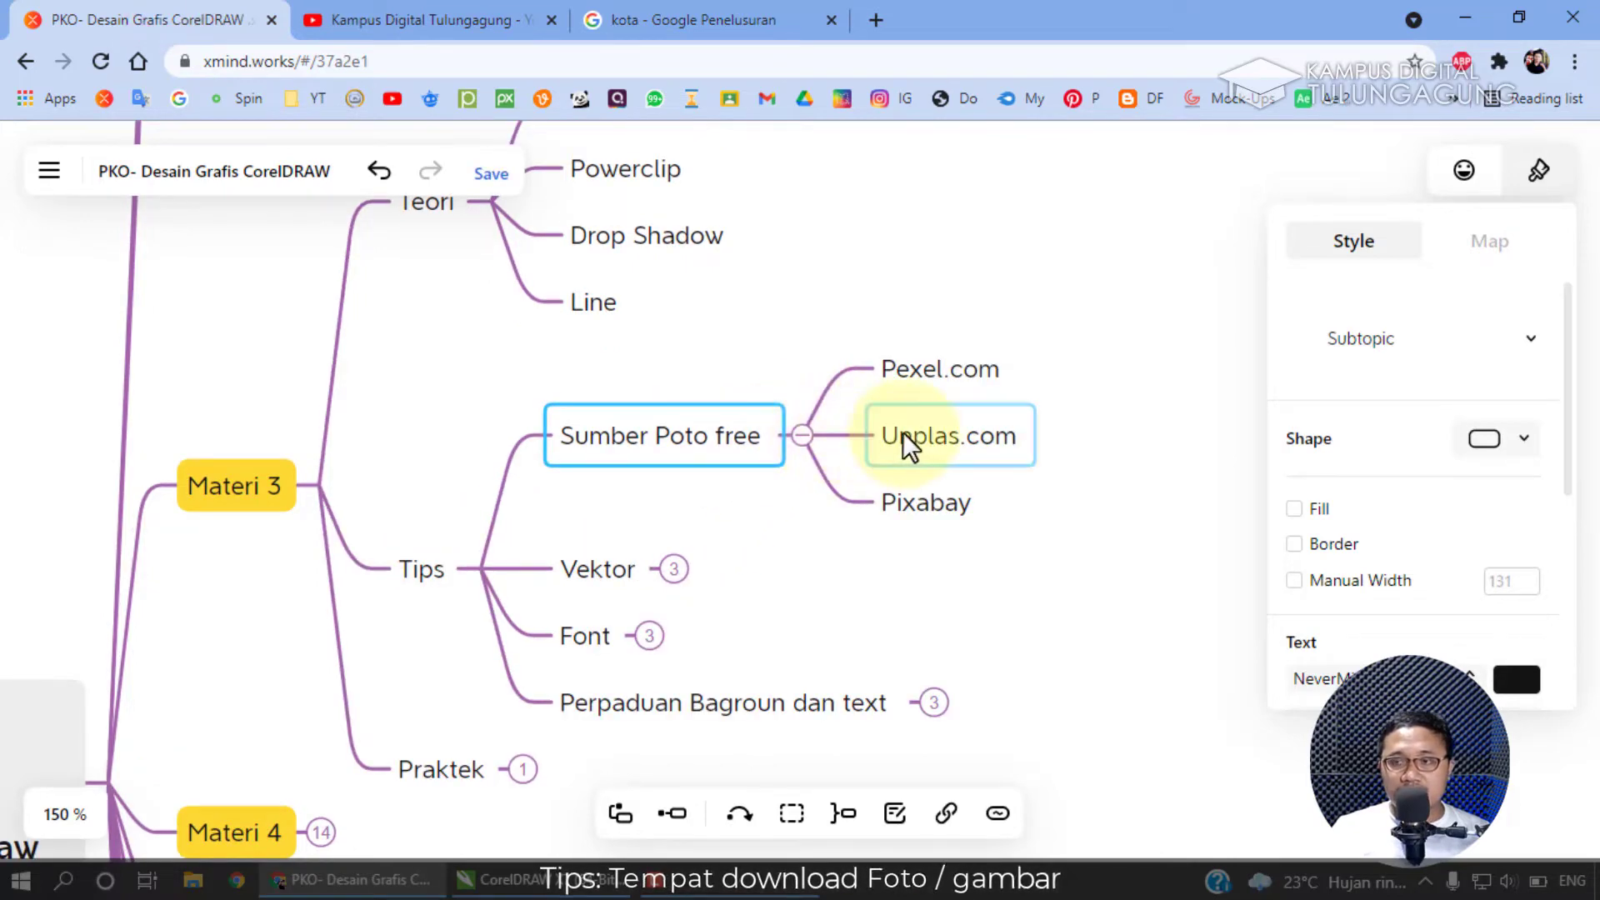
click(713, 20)
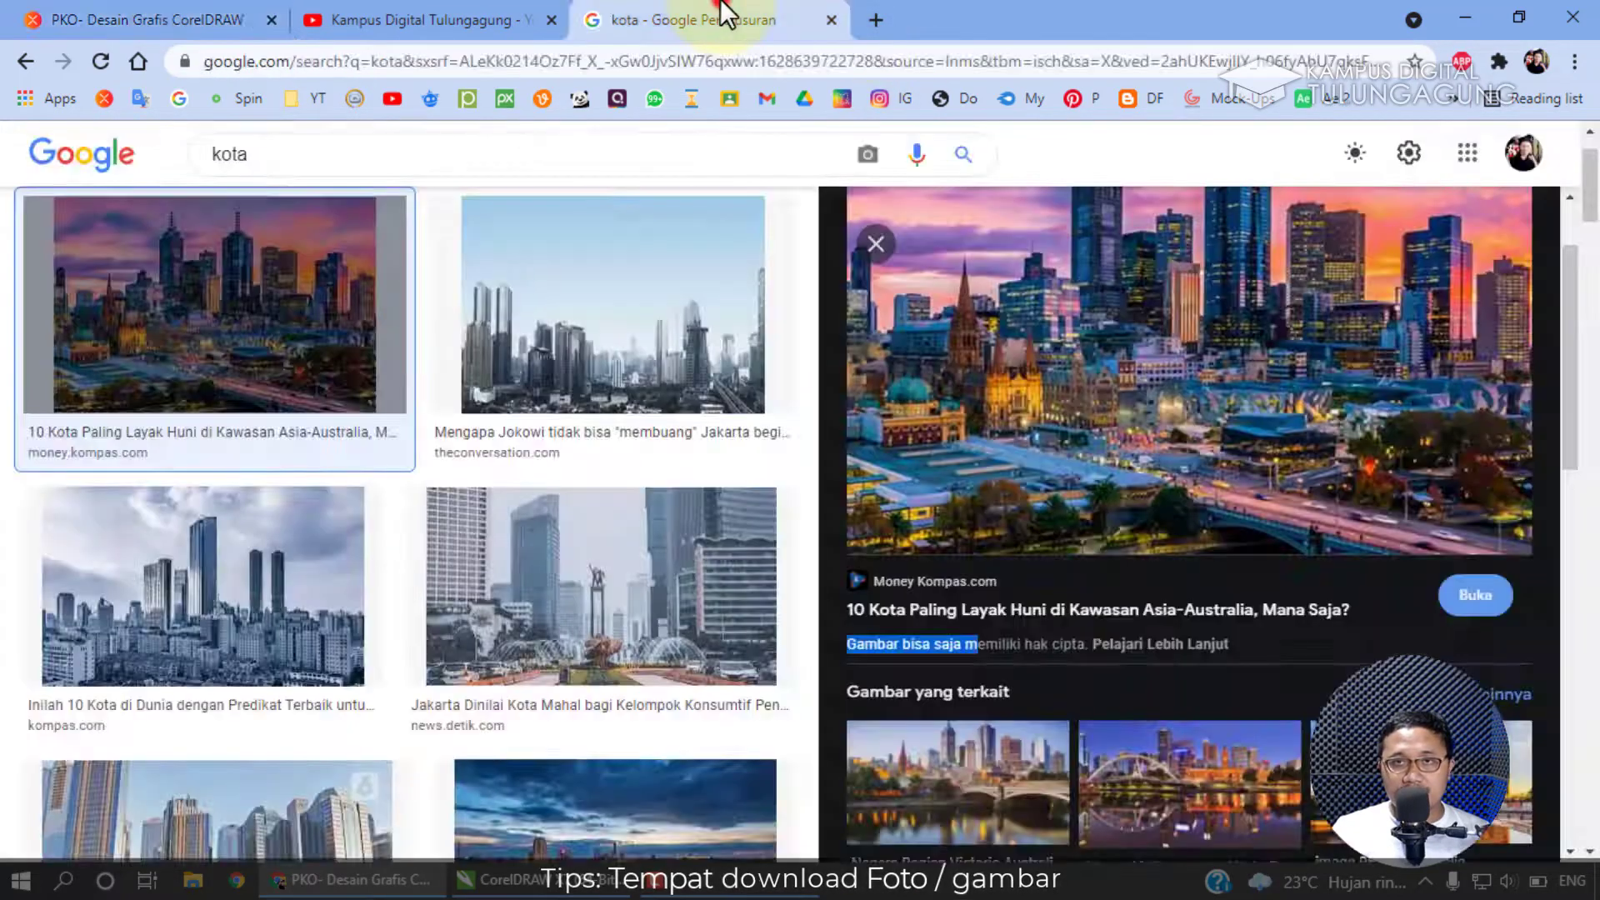
click(395, 150)
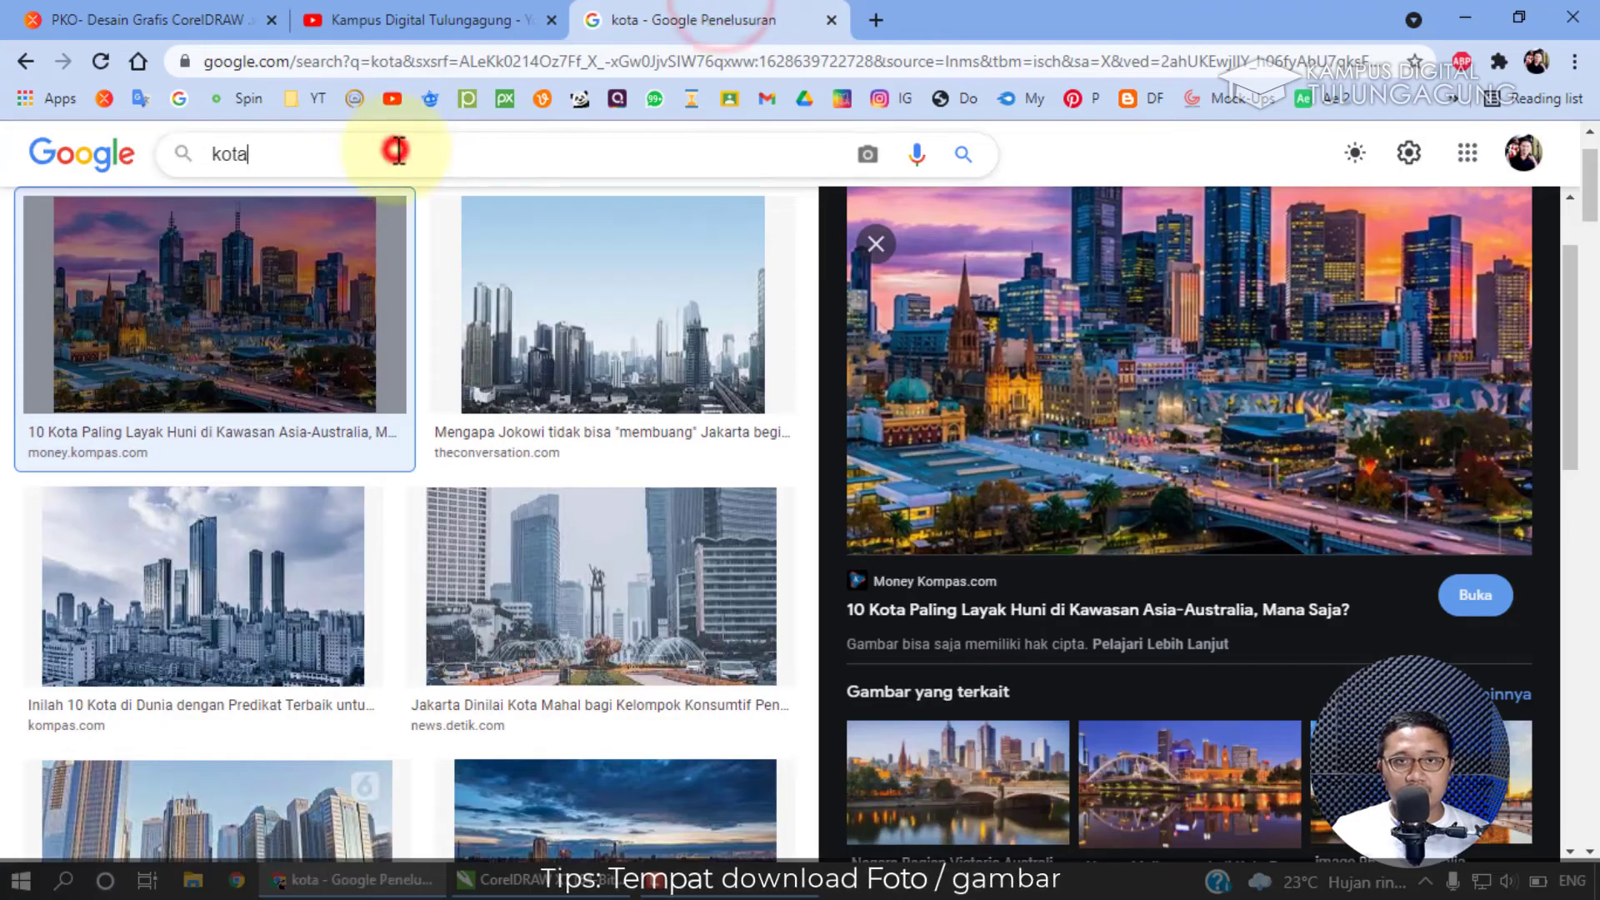
click(832, 18)
Search Google for "pexel" in a new browser tab.
click(596, 20)
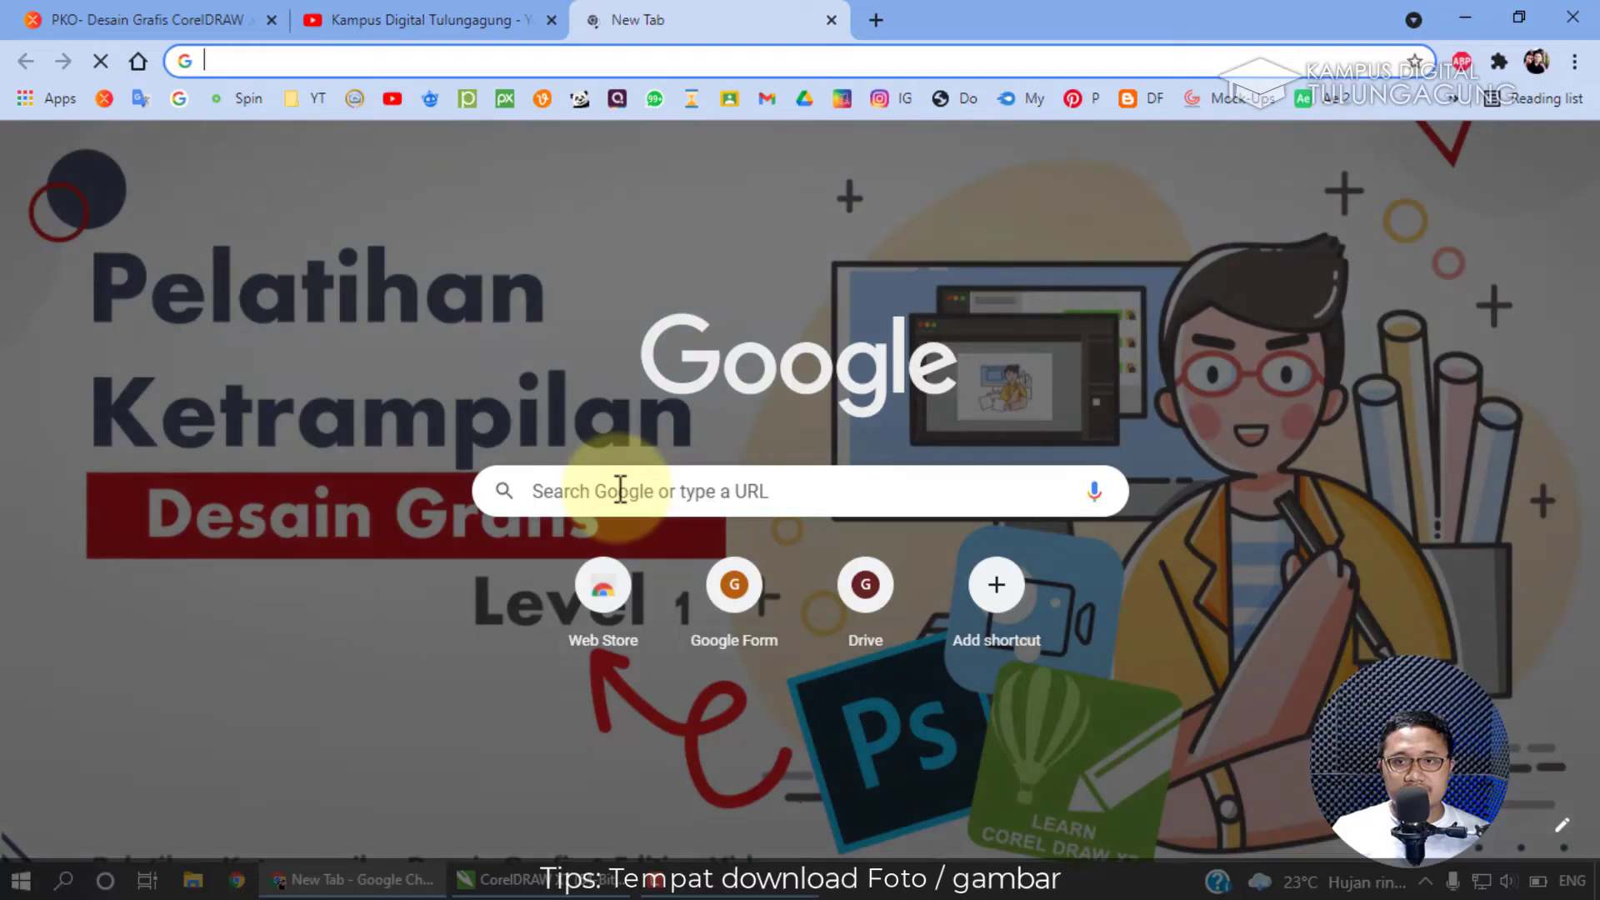
click(621, 490)
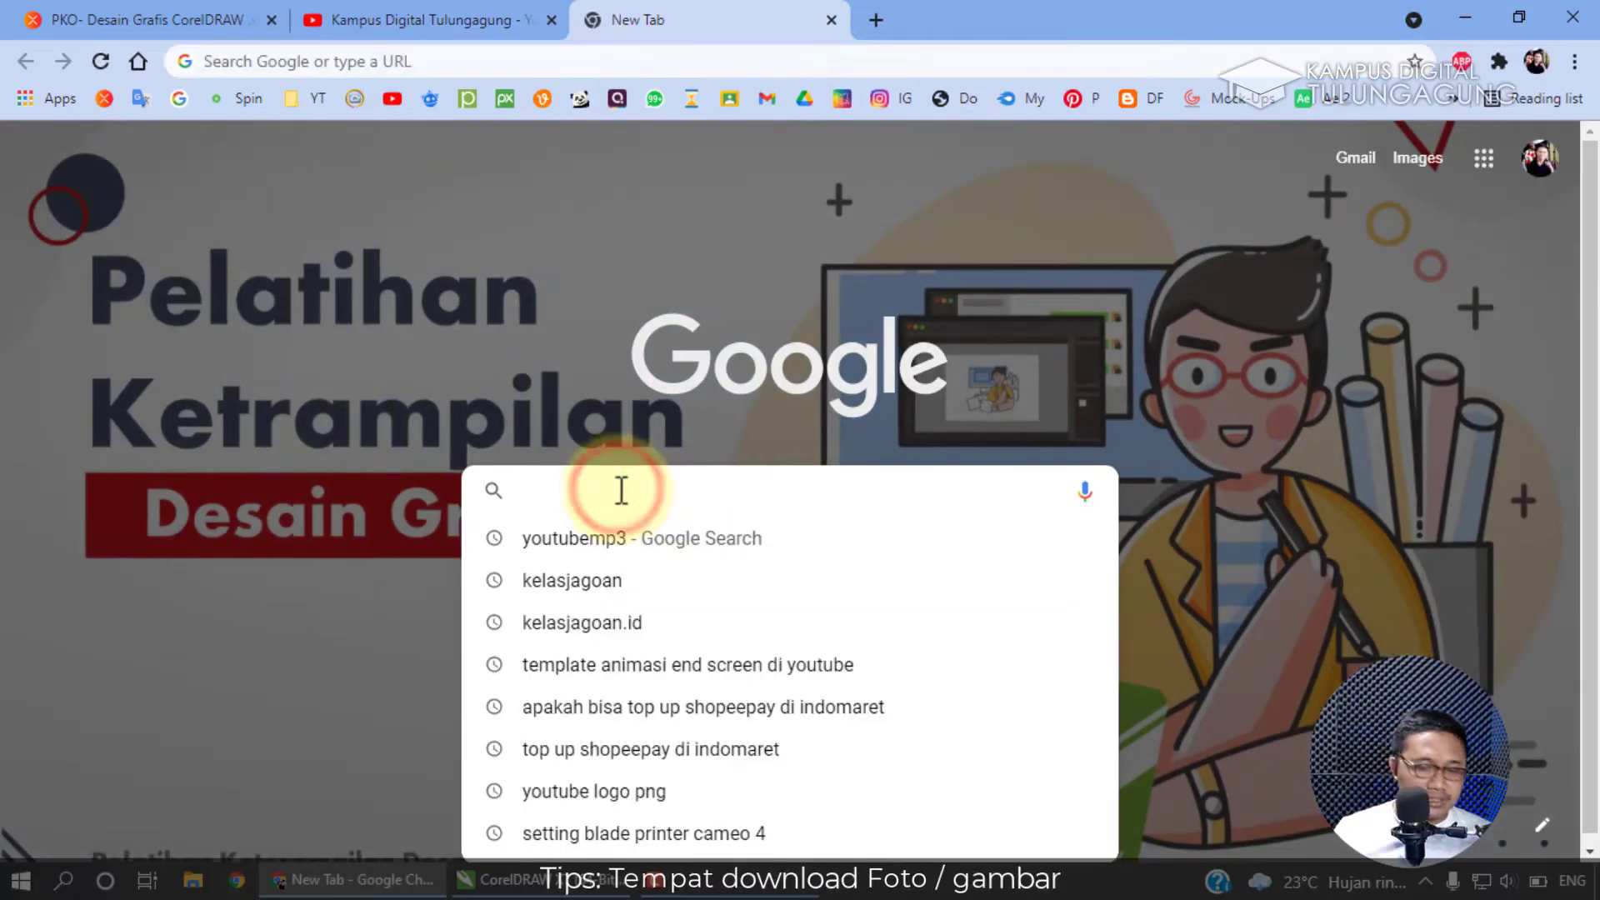
text(pe)
text(el)
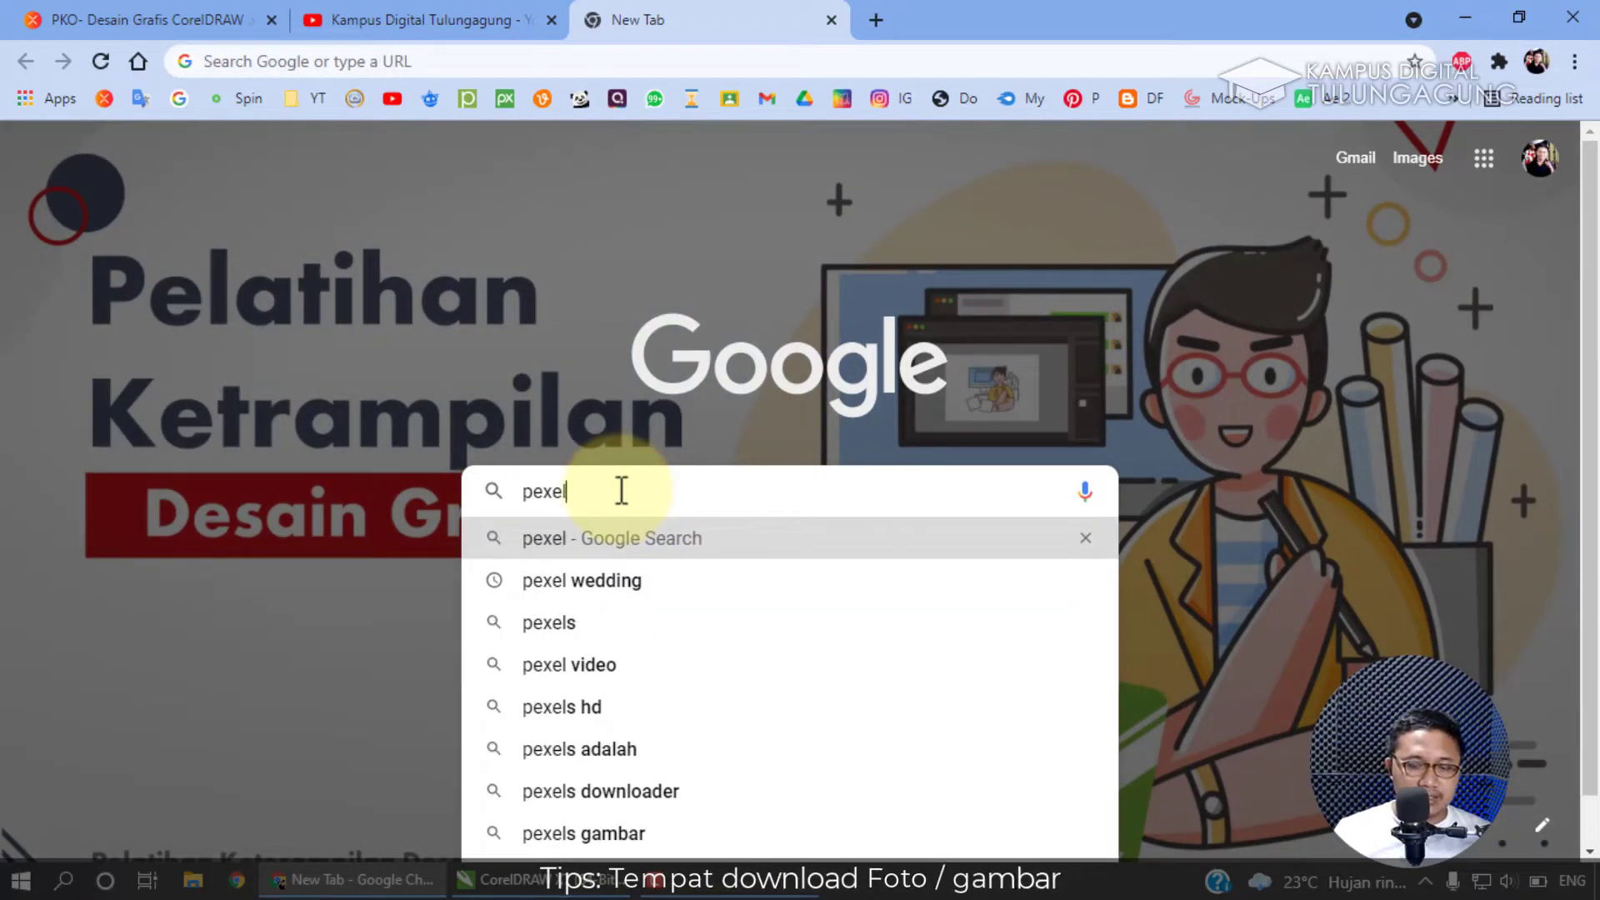
key(Return)
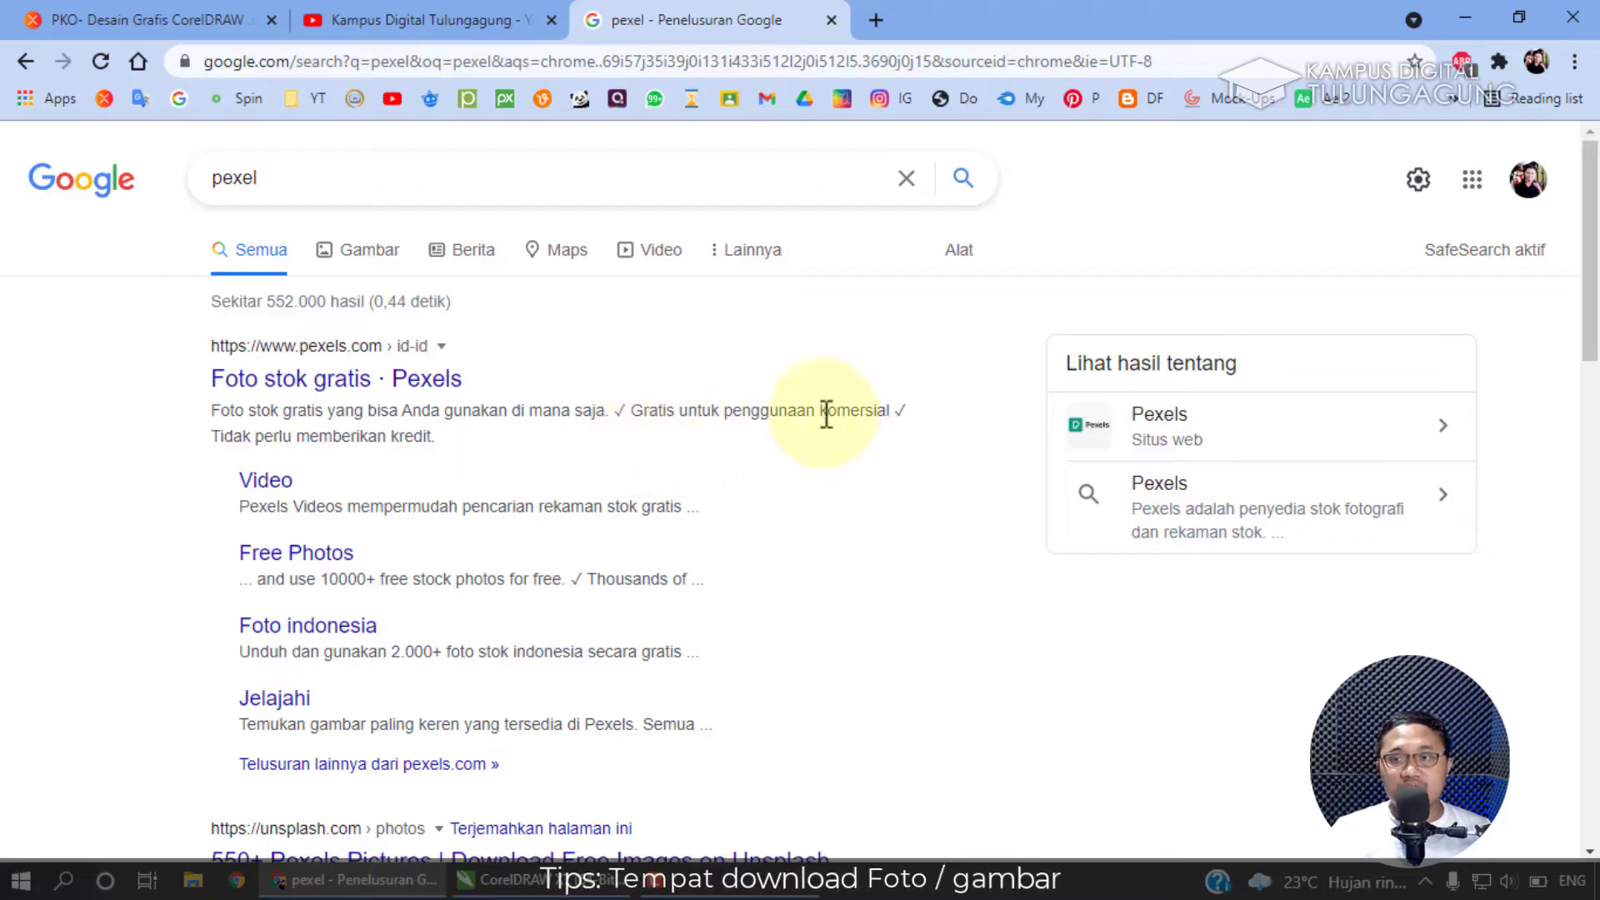
Highlight the word "komersial" in the Pexels search result and open the Pexels site in a separate tab.
drag(824, 409, 896, 405)
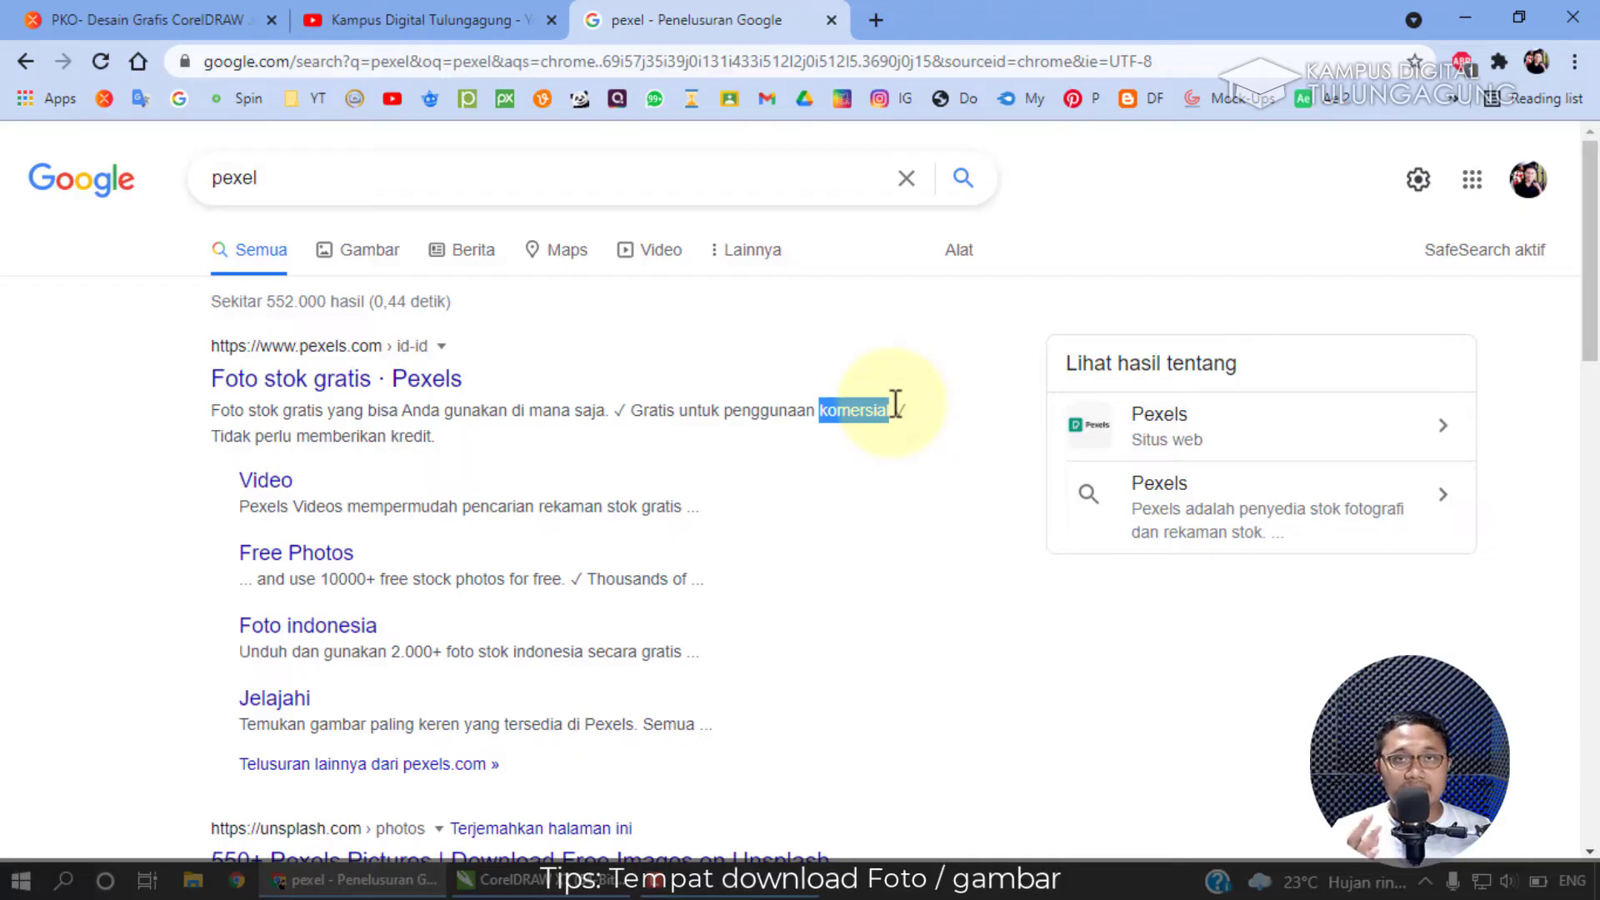
right_click(419, 386)
click(463, 408)
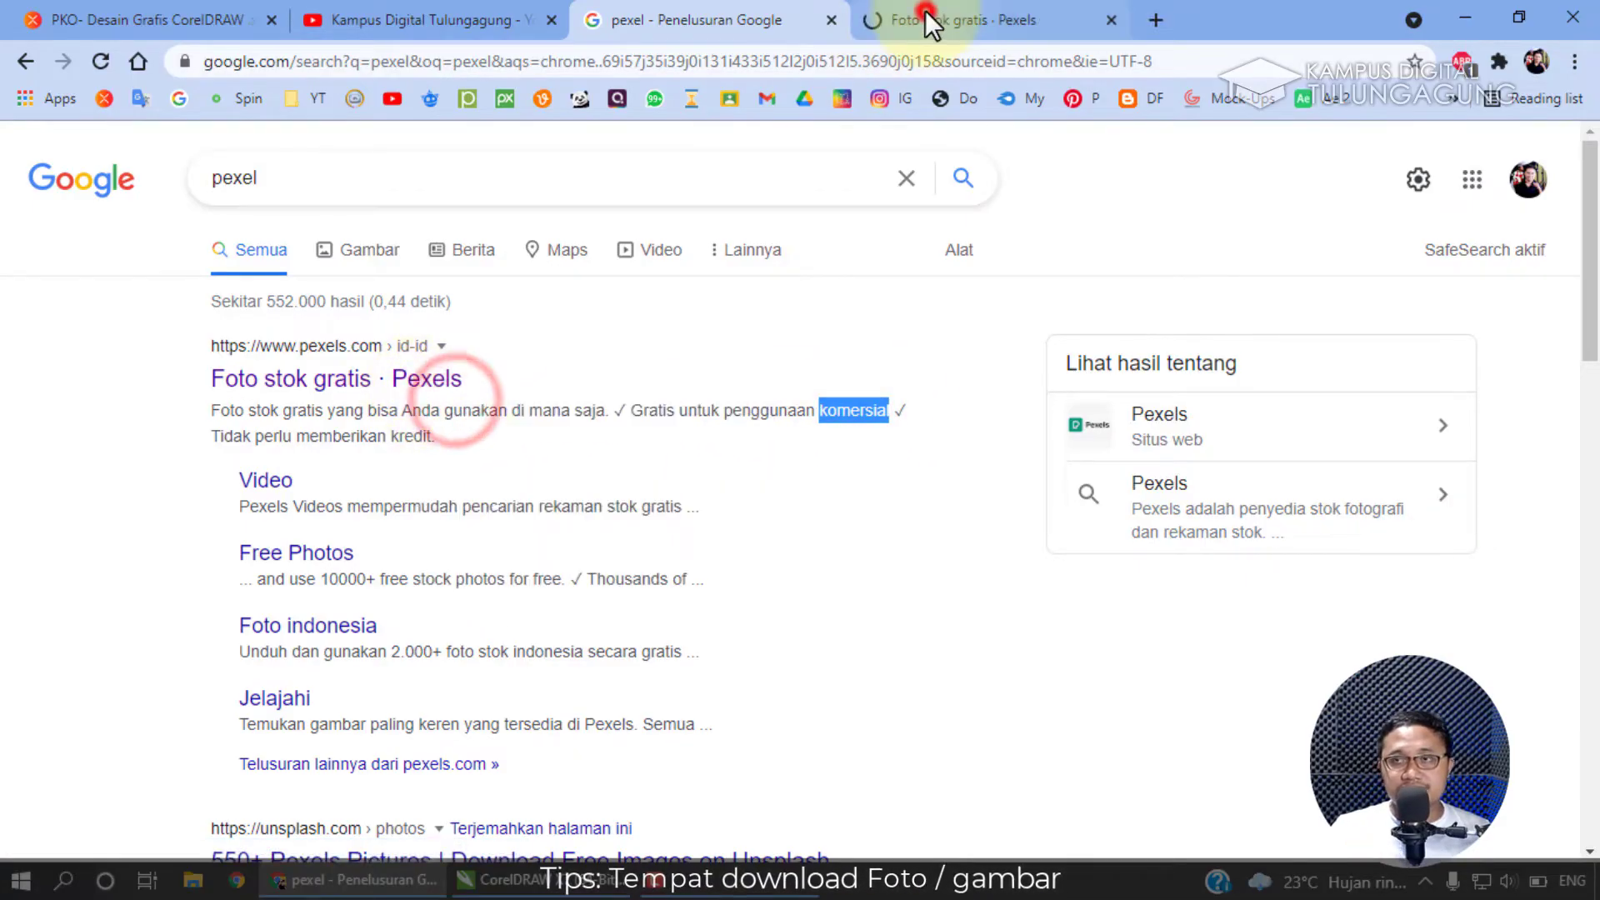
click(925, 20)
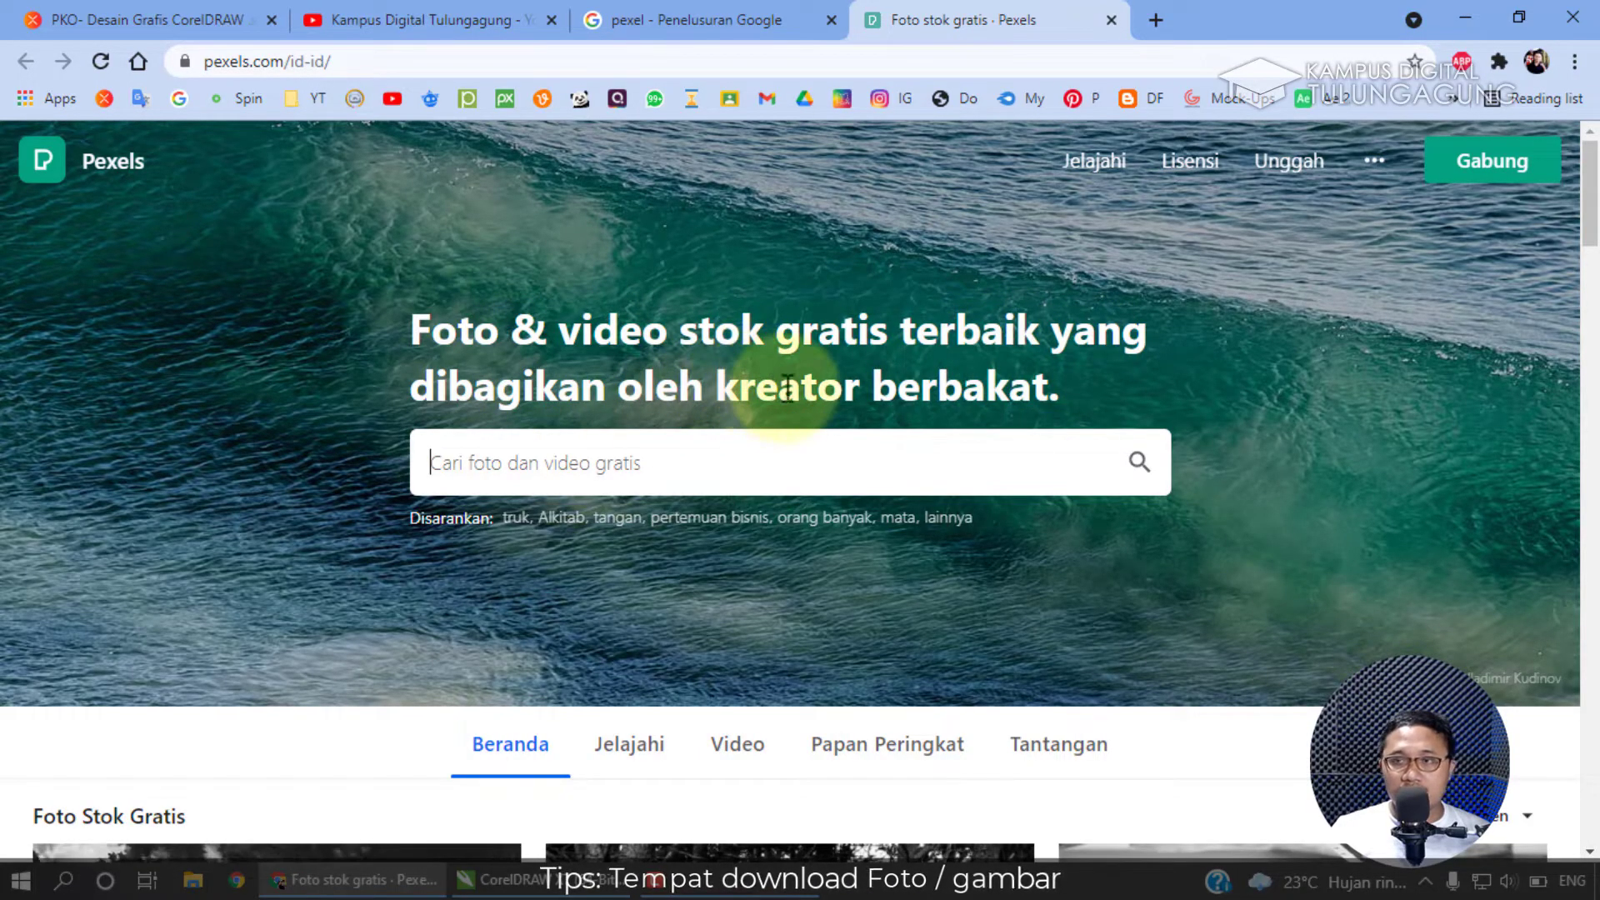
Open the Pexels Lisensi page in a separate tab, read the permitted uses, and return to the Pexels home page.
right_click(1205, 164)
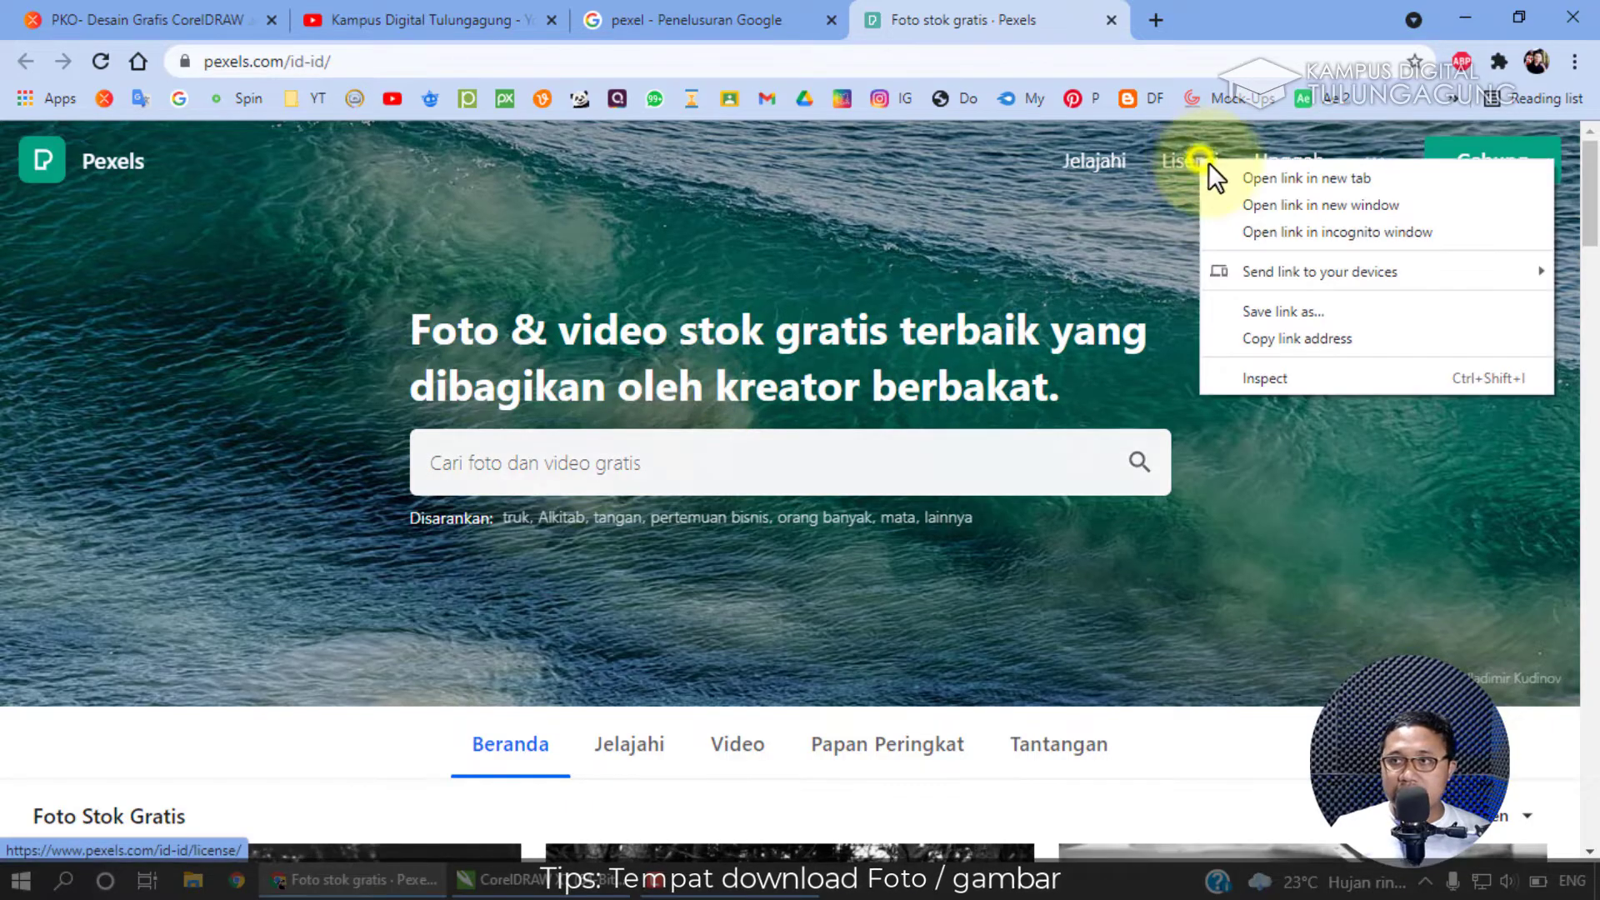
click(1210, 173)
click(1134, 12)
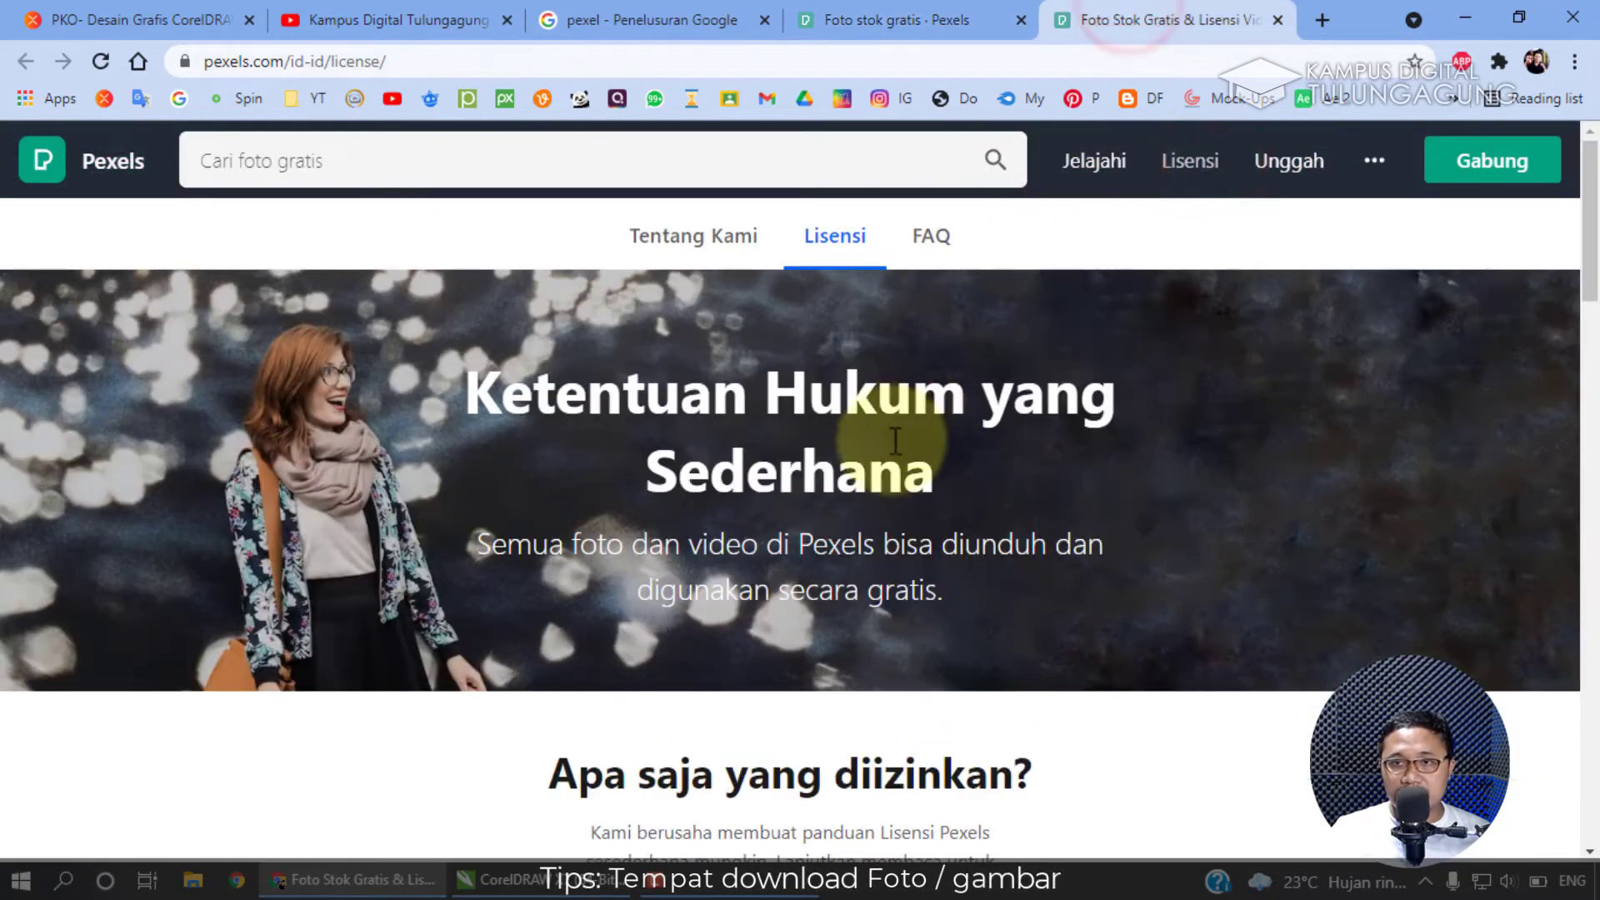
scroll(892, 447, down, 5)
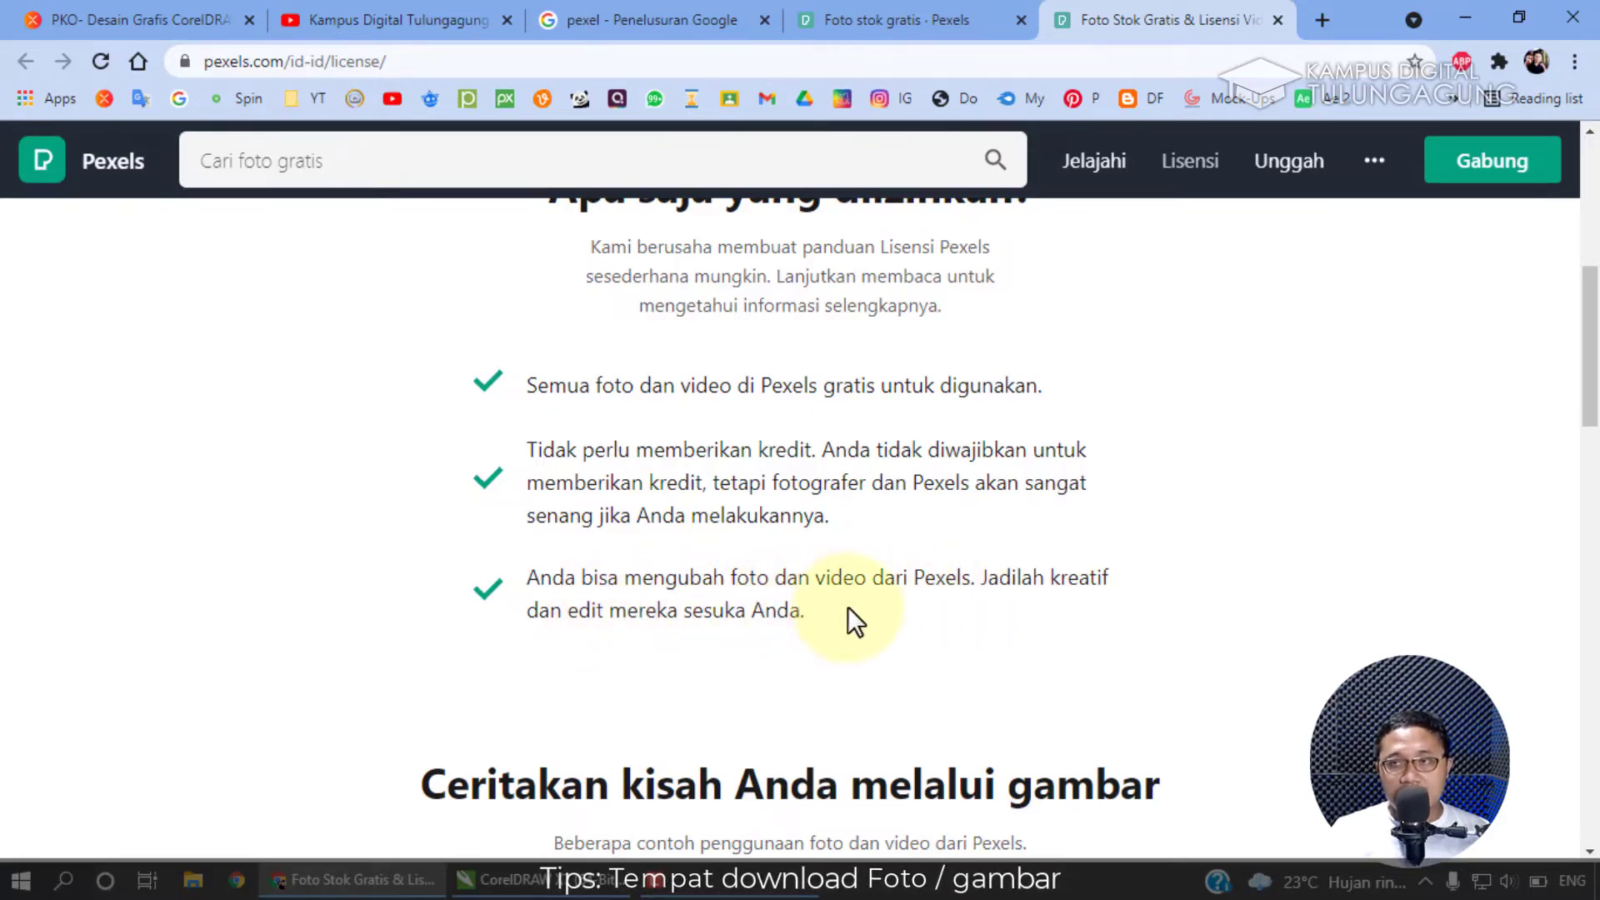
scroll(847, 607, up, 5)
click(904, 15)
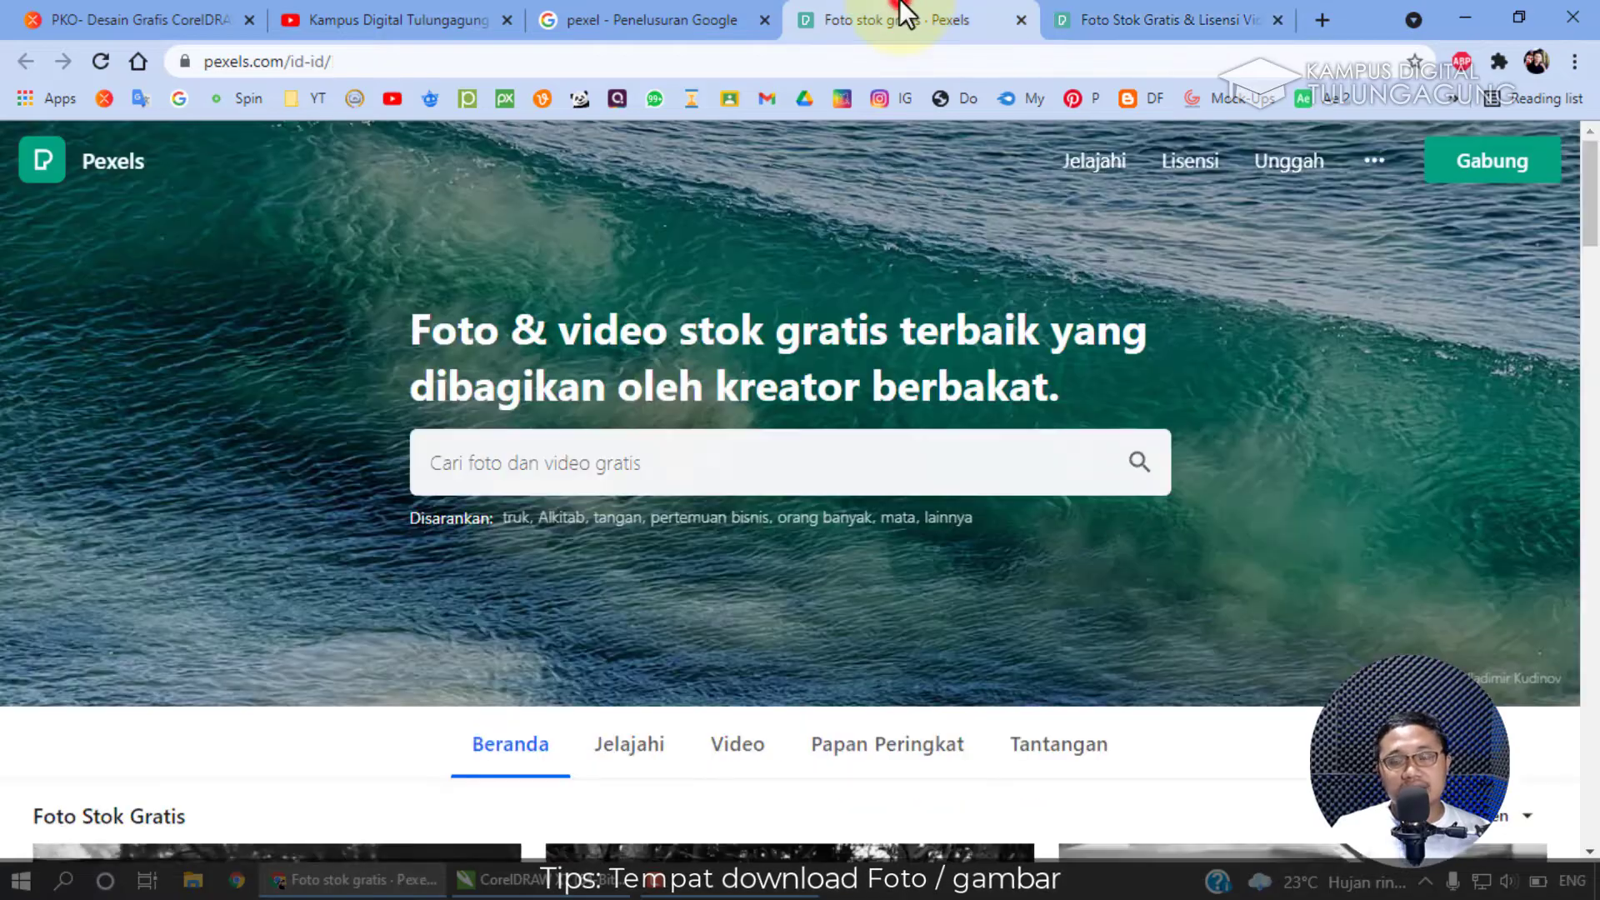
Browse the free stock photos on the Pexels home page, and preview the street photo with the yellow tram before closing it.
click(631, 486)
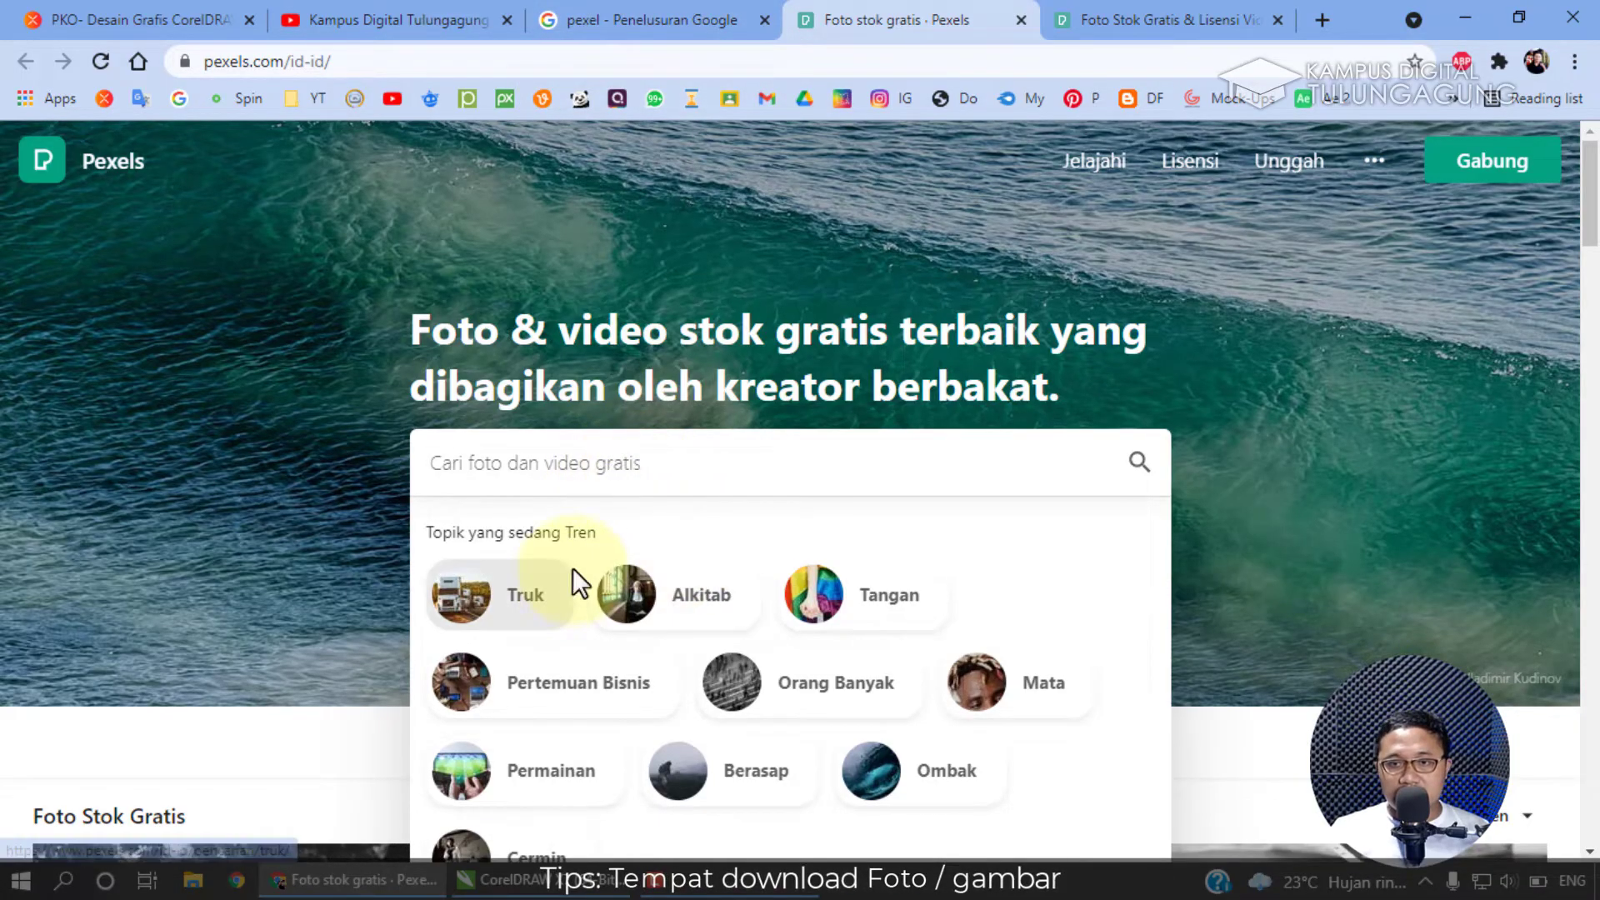
scroll(583, 575, down, 4)
scroll(630, 559, down, 12)
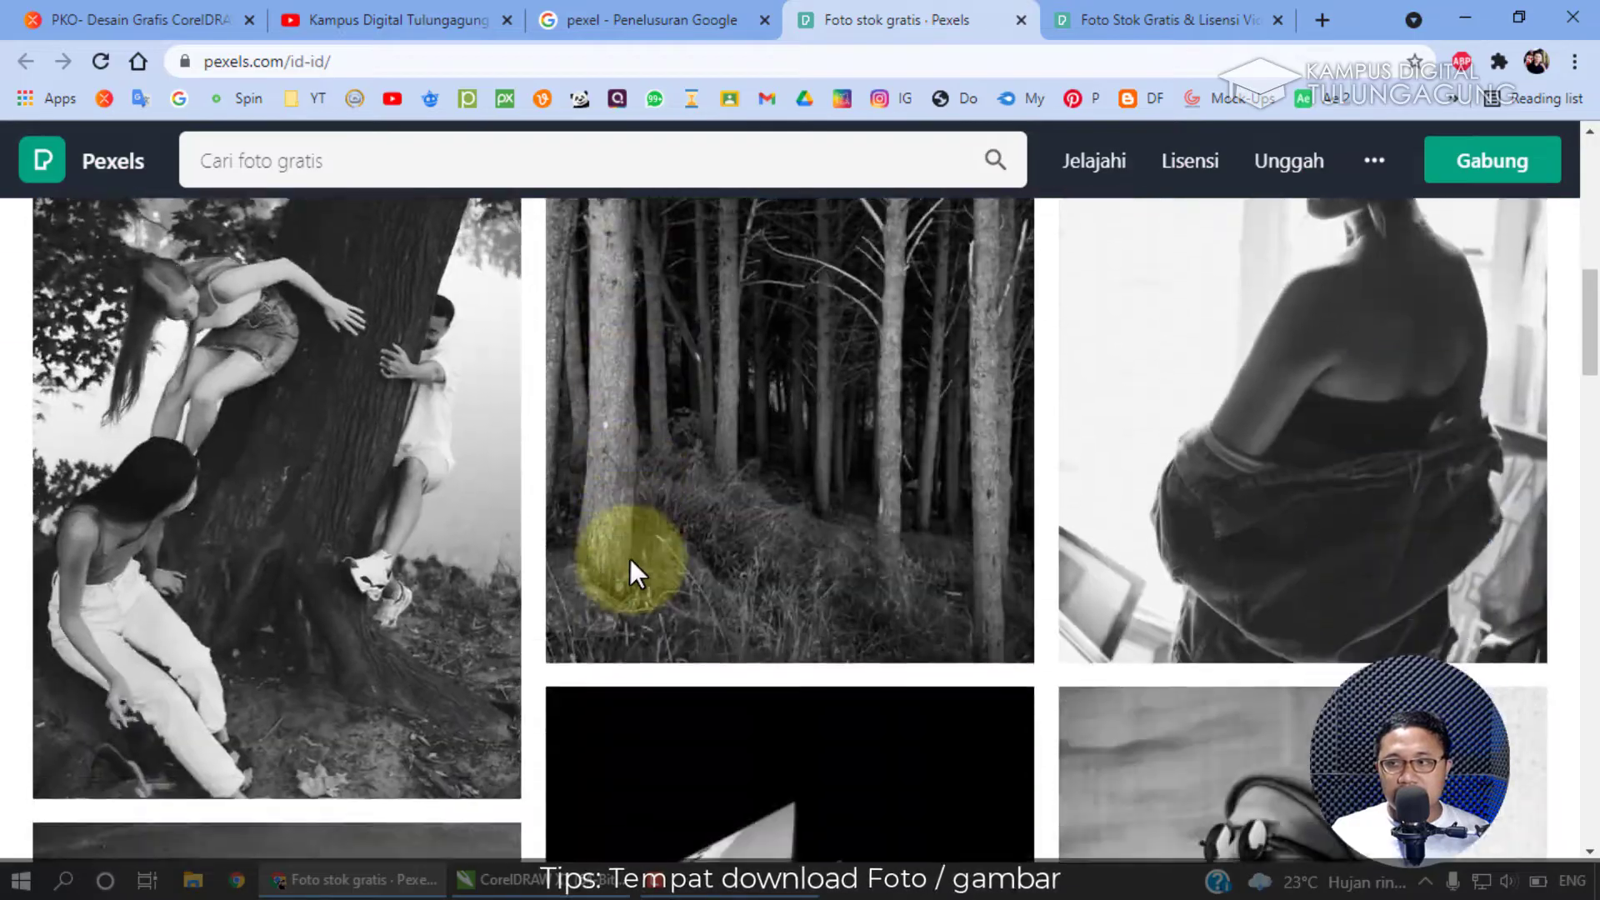
scroll(630, 560, down, 10)
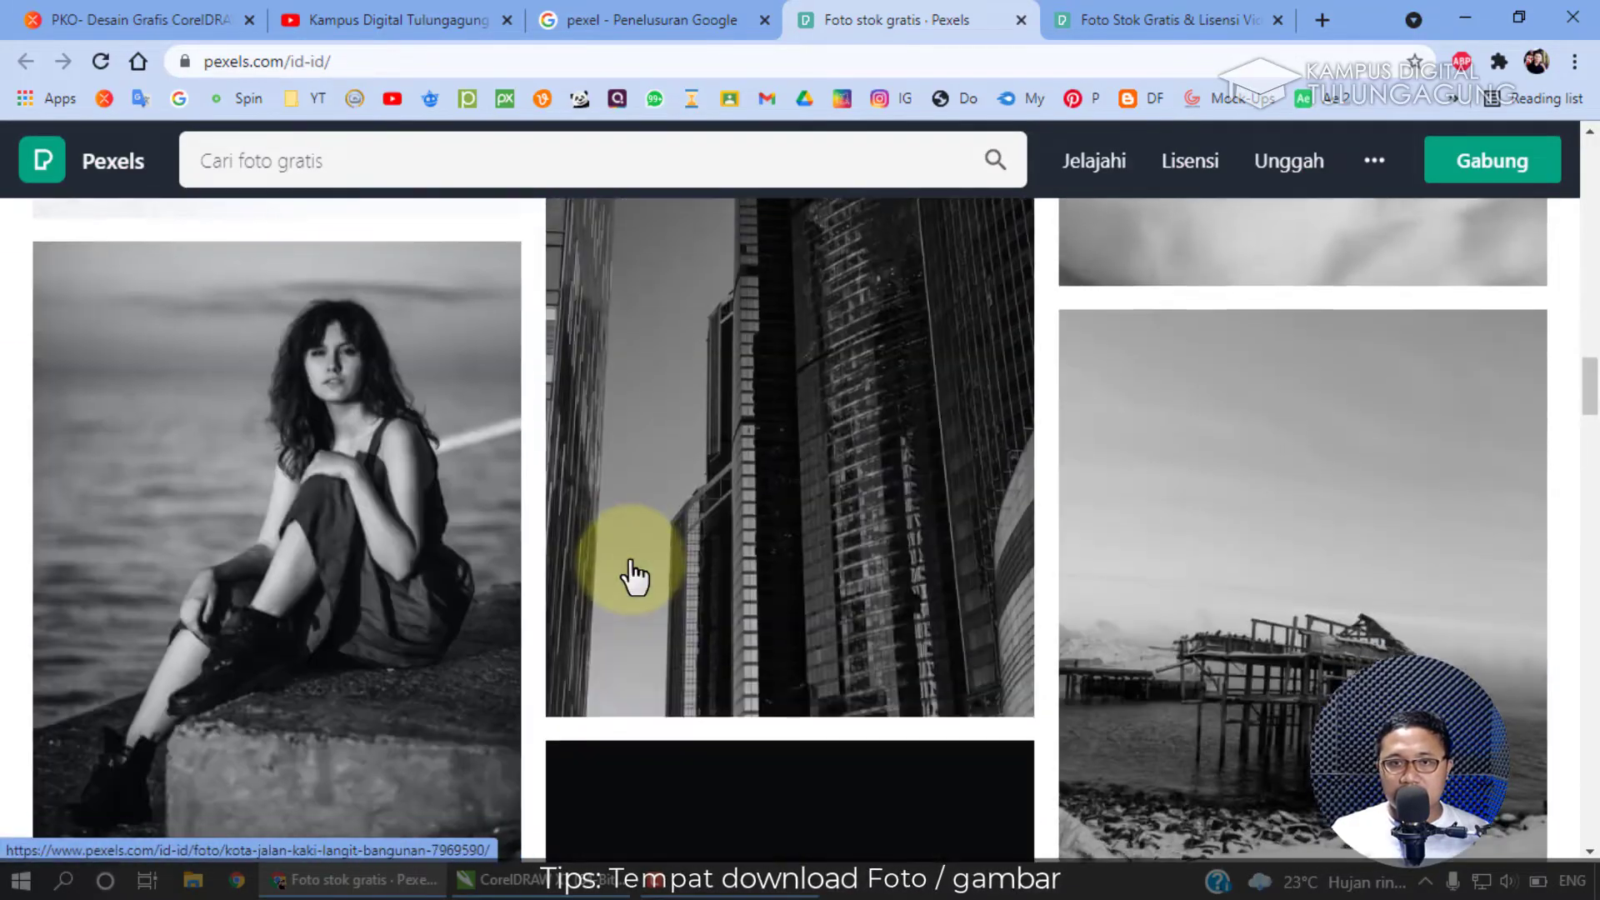
scroll(632, 575, down, 10)
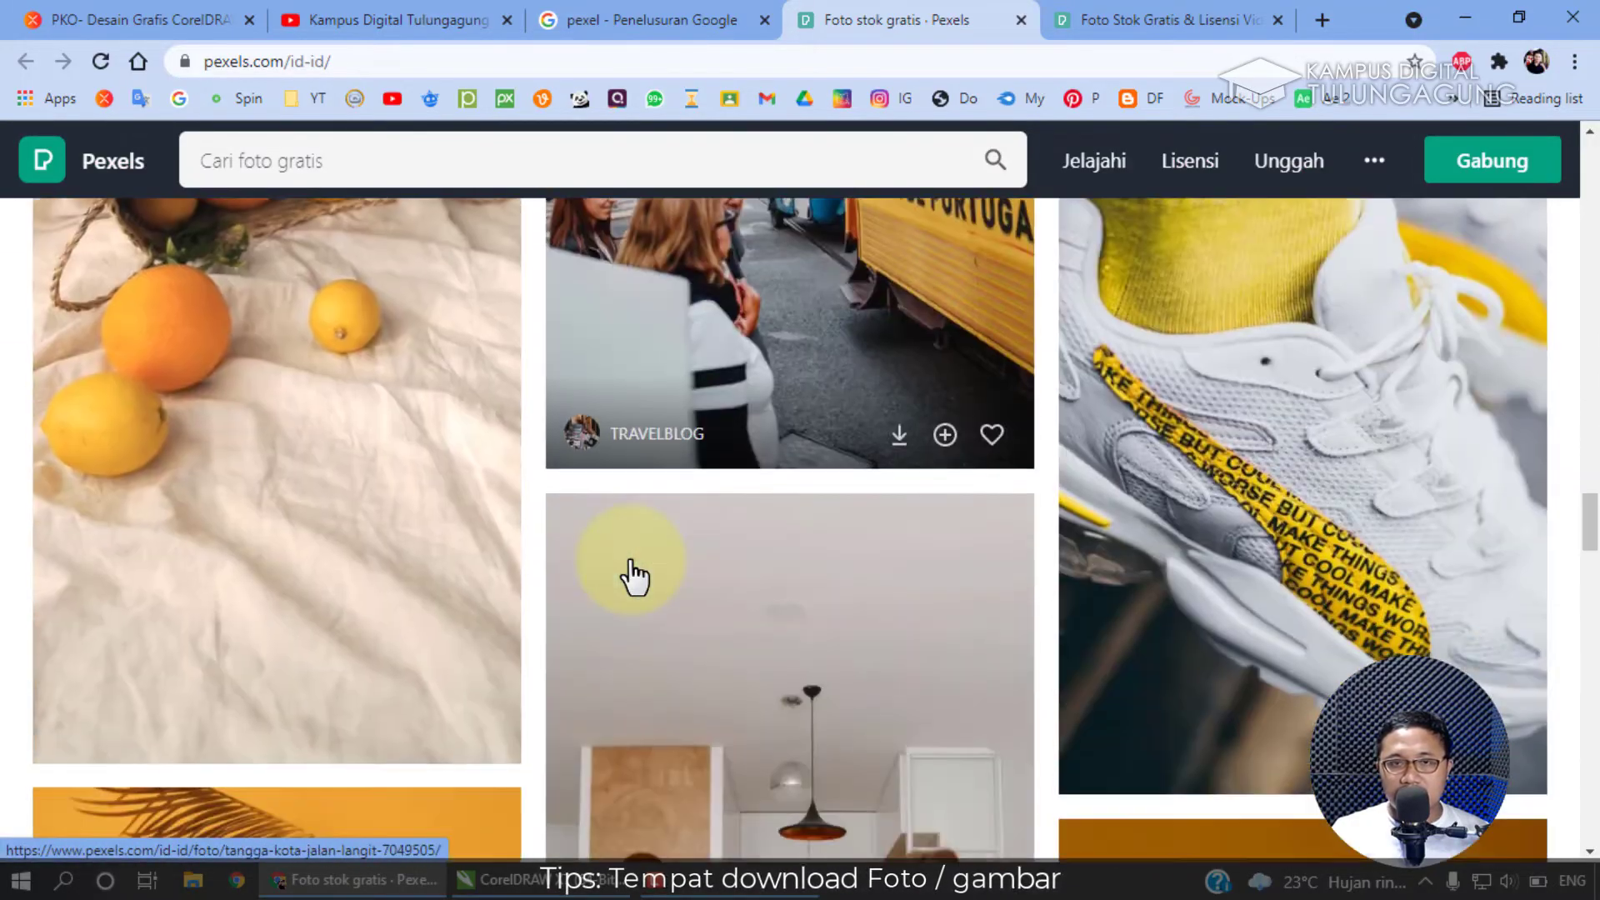
scroll(632, 575, up, 4)
scroll(633, 575, down, 7)
scroll(633, 575, up, 4)
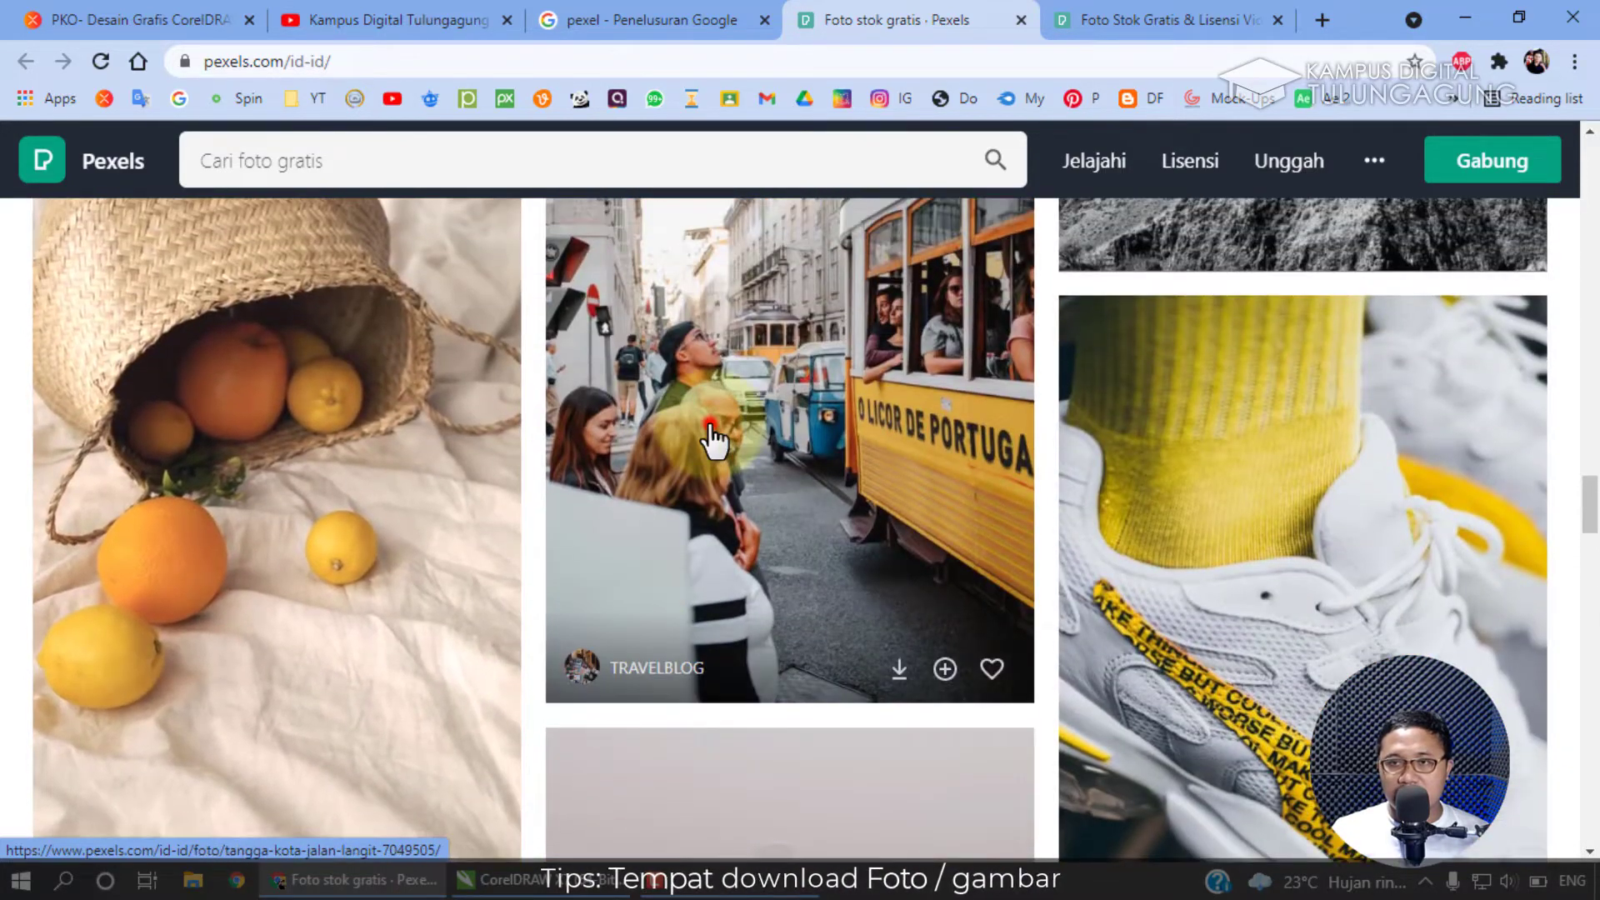
click(629, 575)
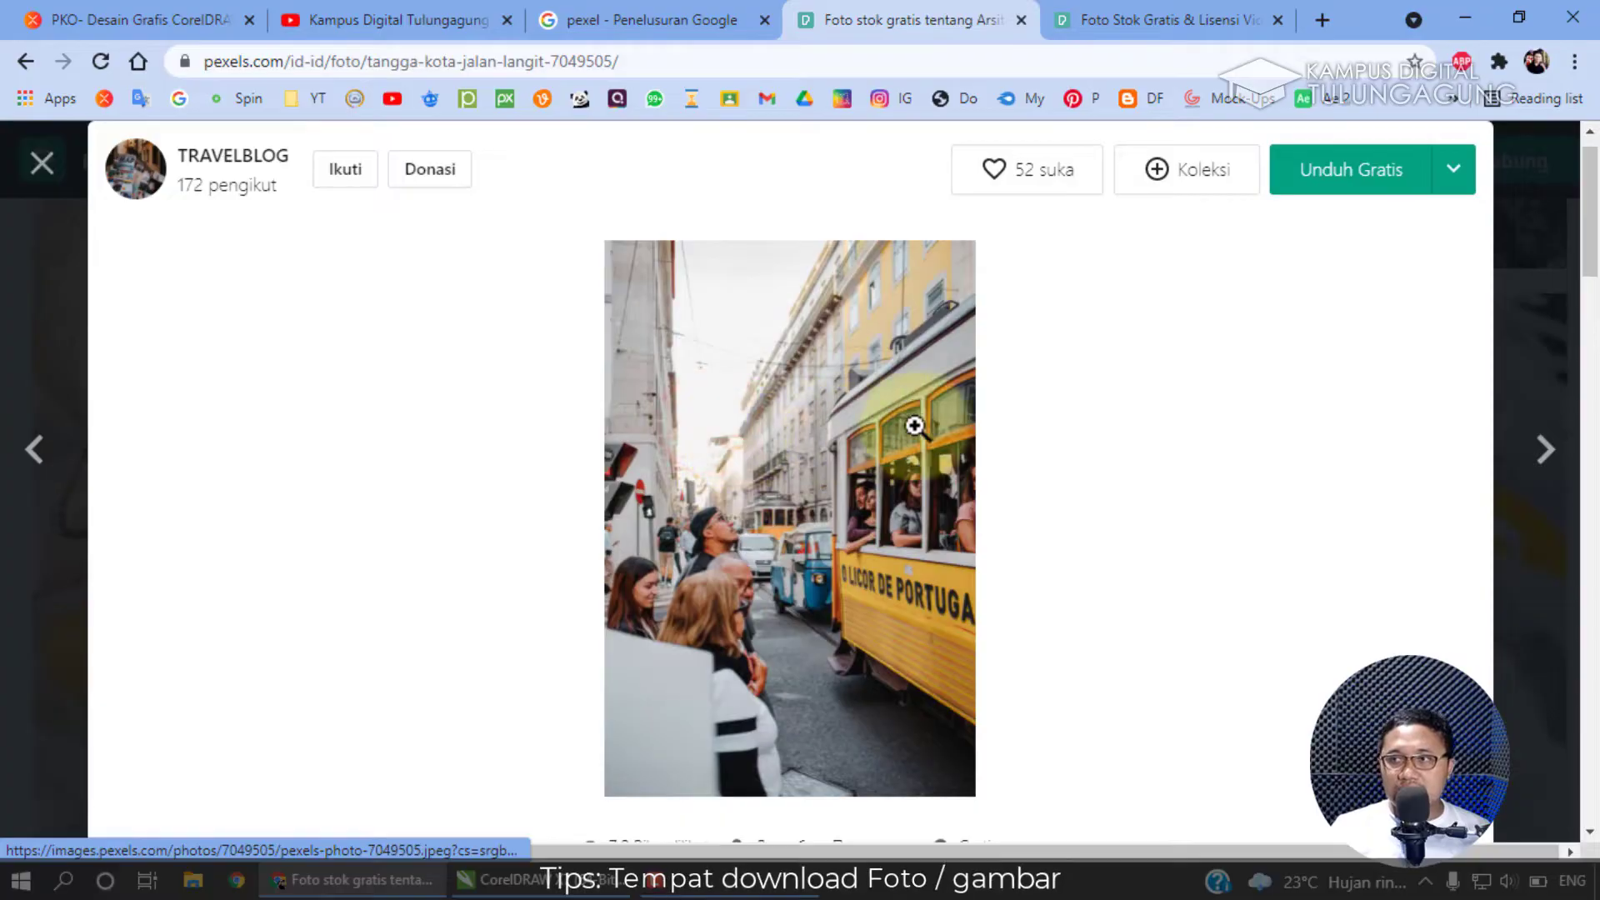
click(43, 164)
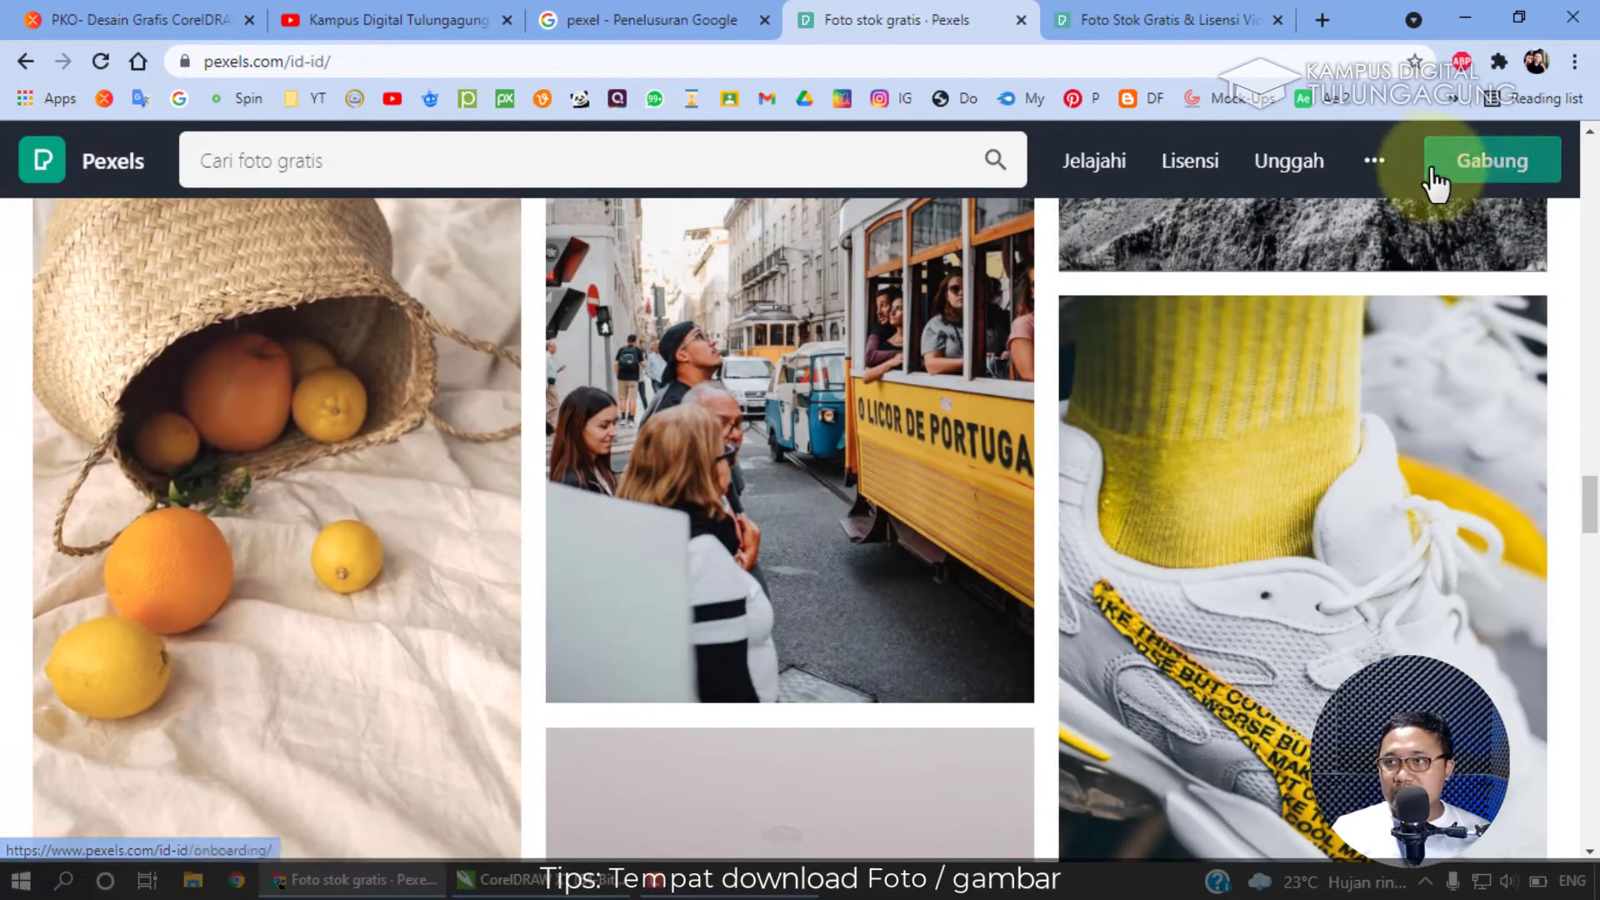
Review the additional Pexels site options, including Masuk and Gabung, and close the list.
click(1377, 163)
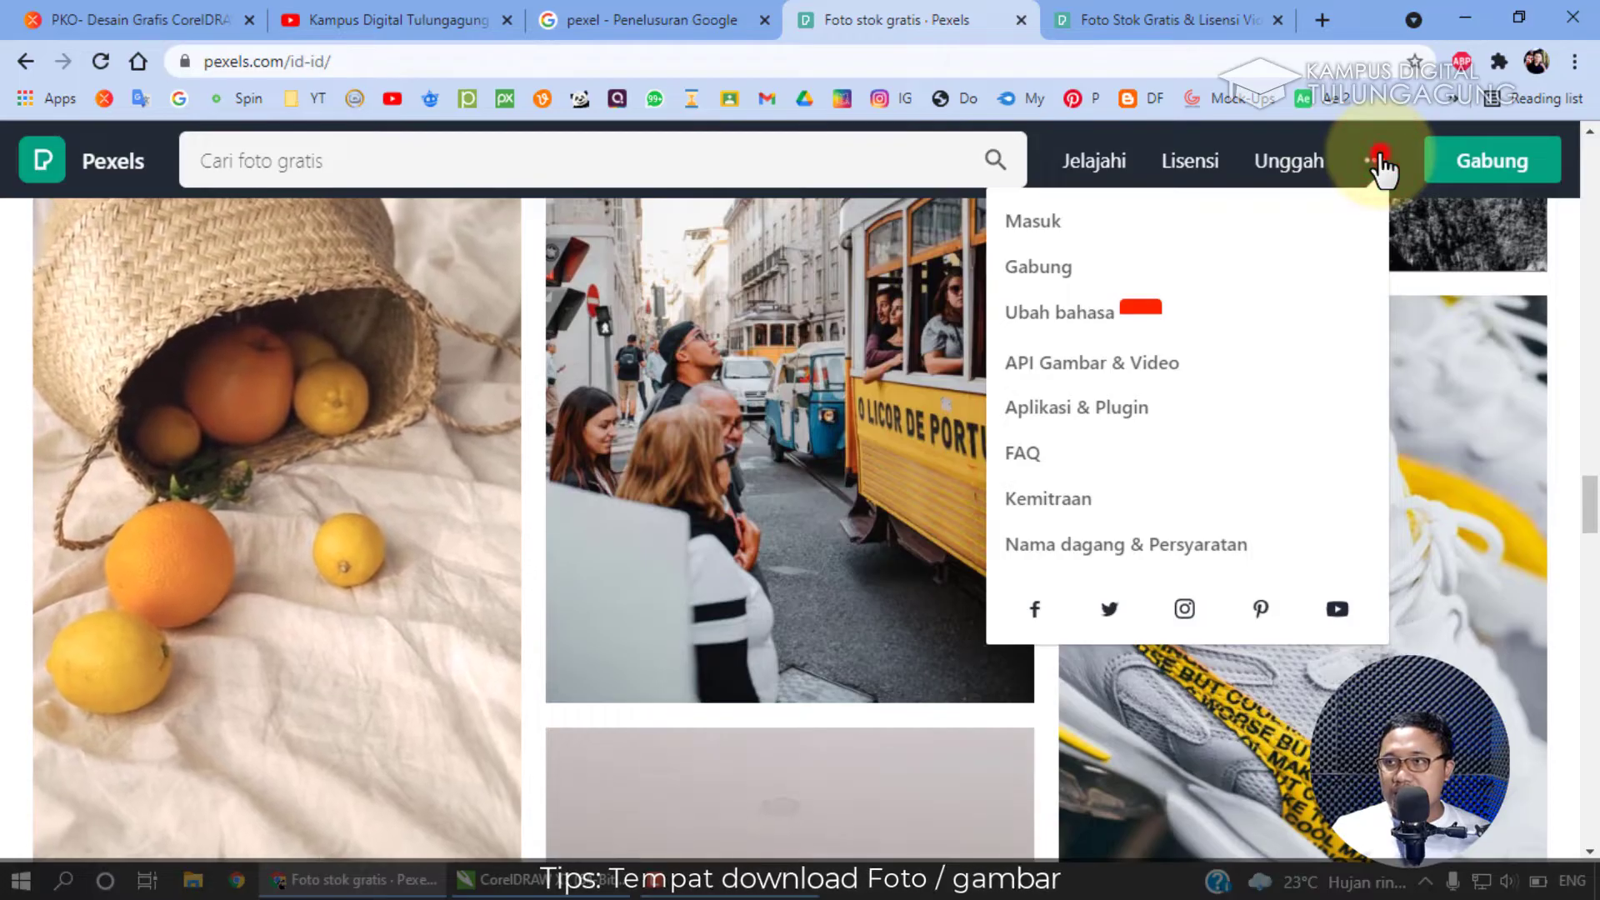
click(1380, 165)
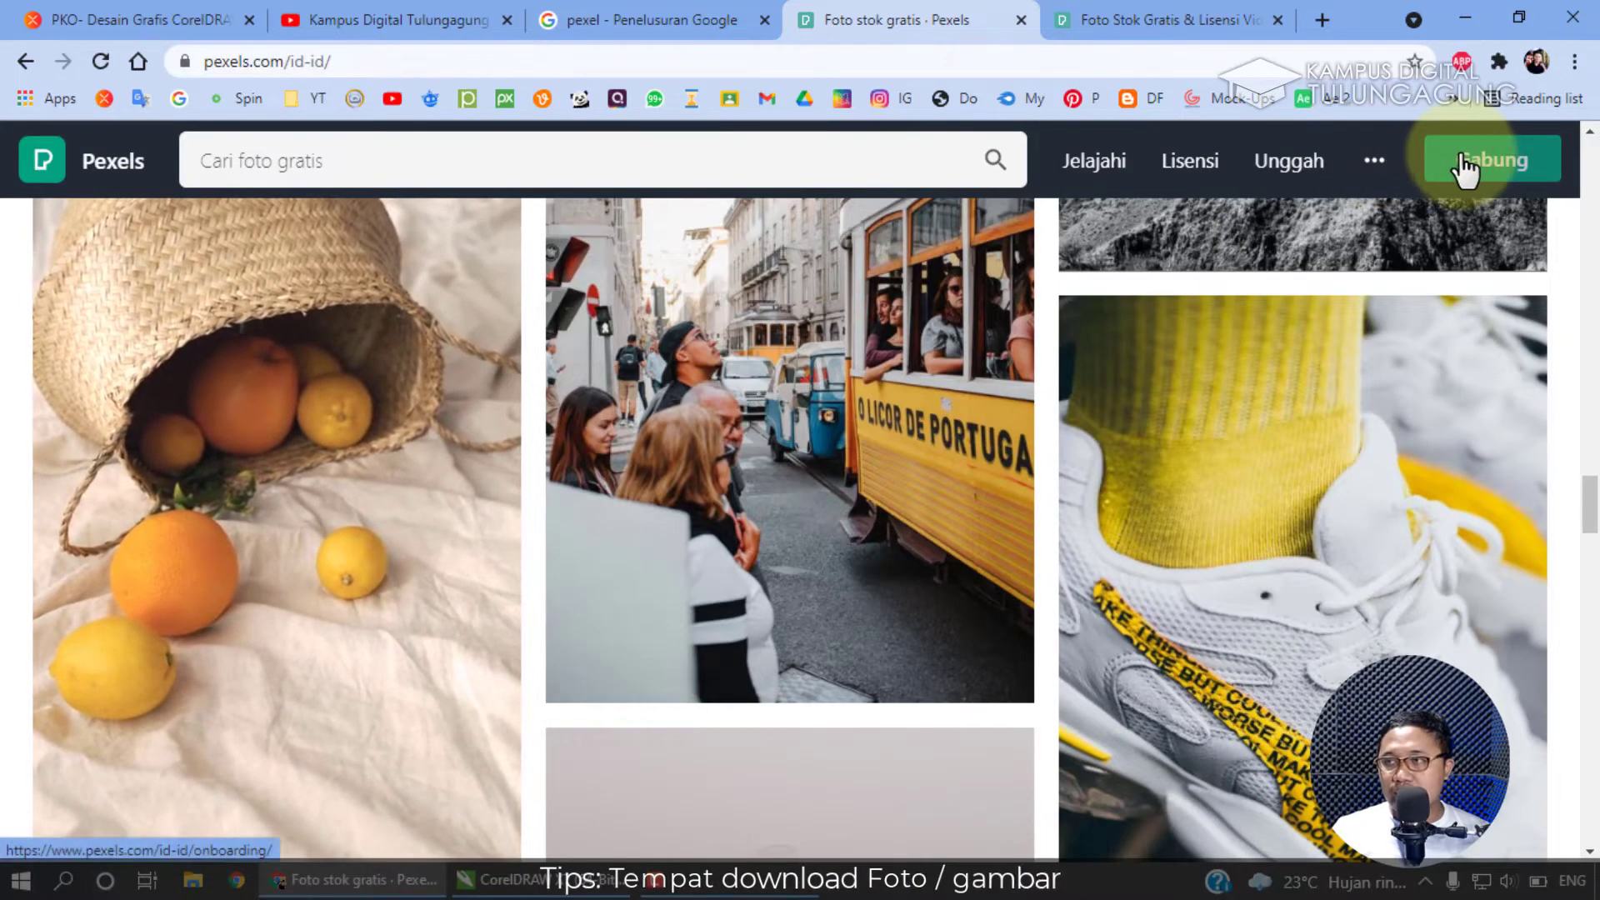
click(1377, 162)
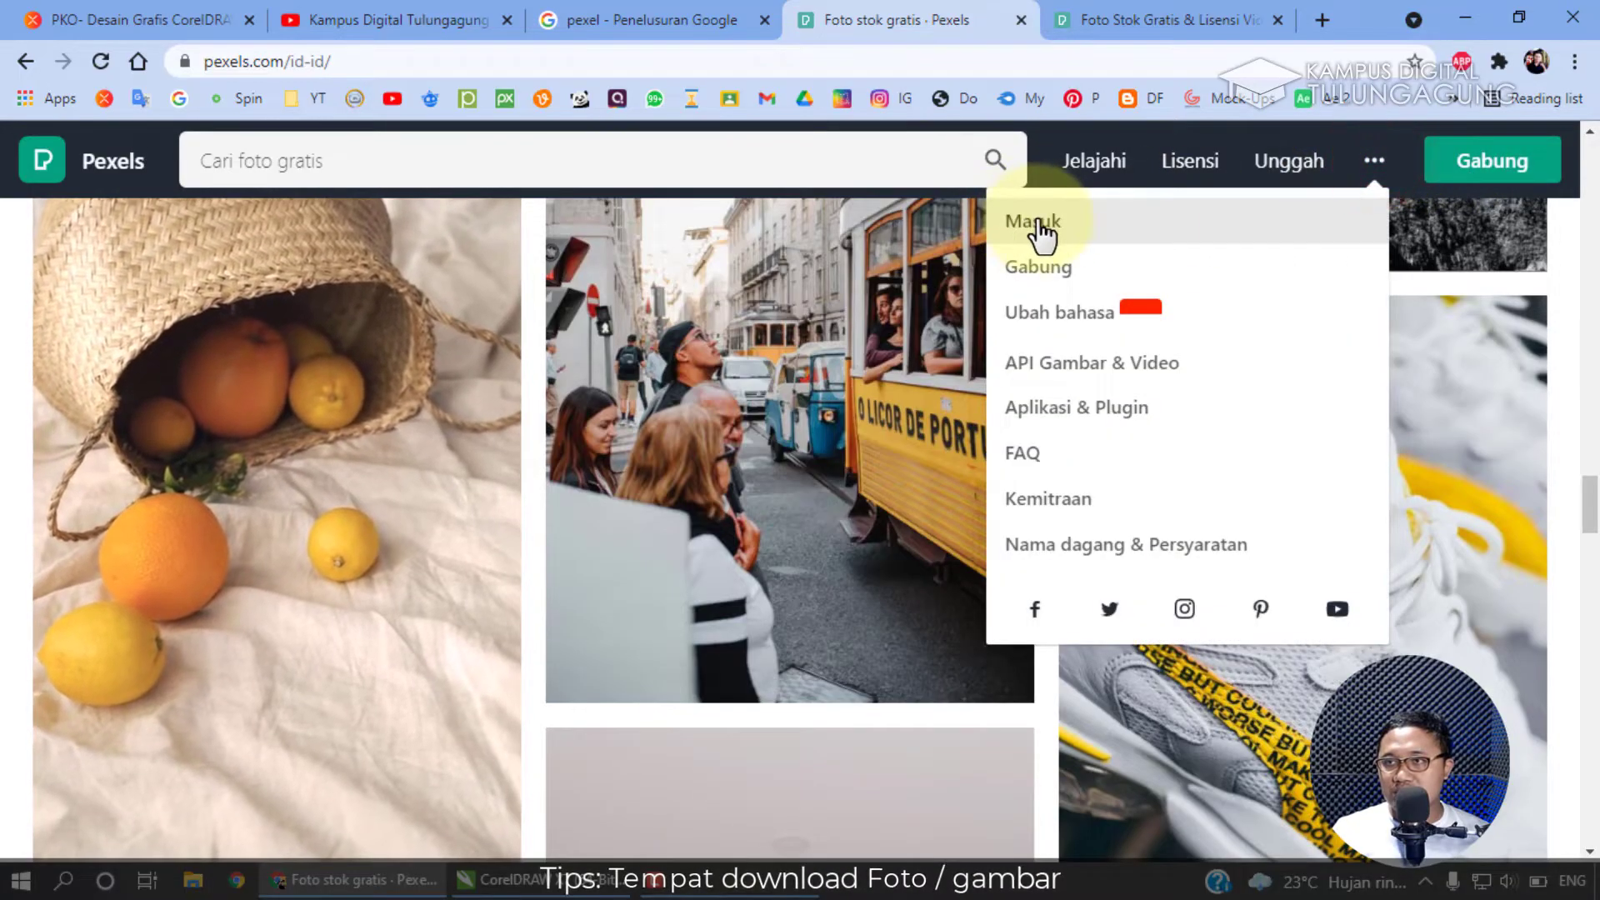
click(1375, 162)
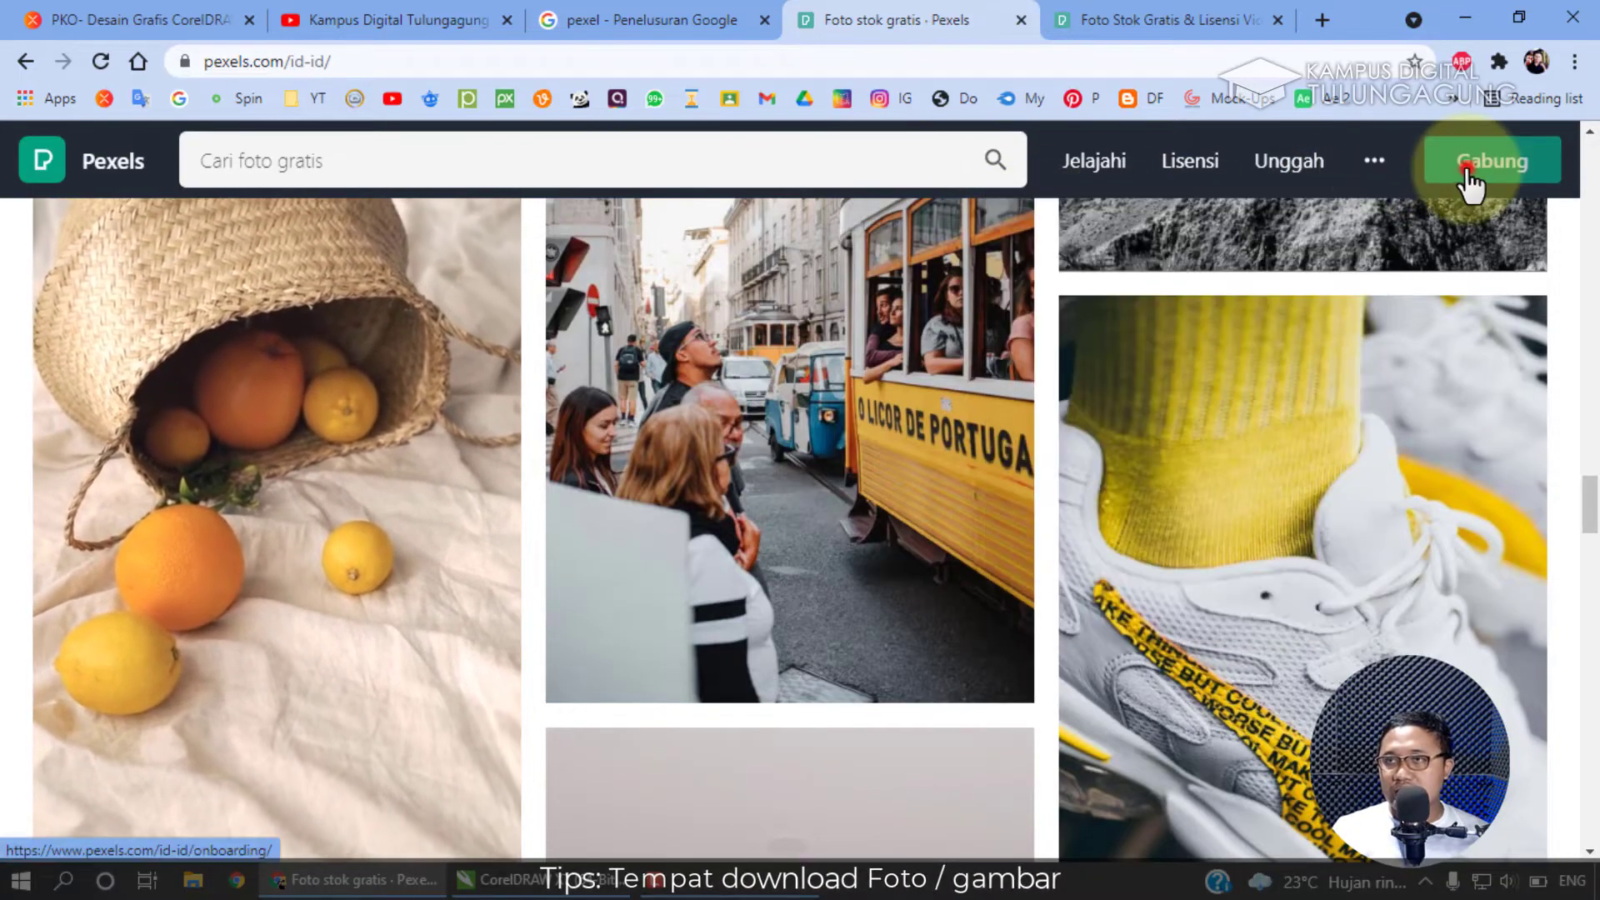
Start joining Pexels with the Saya ingin mengunduh option.
click(1471, 181)
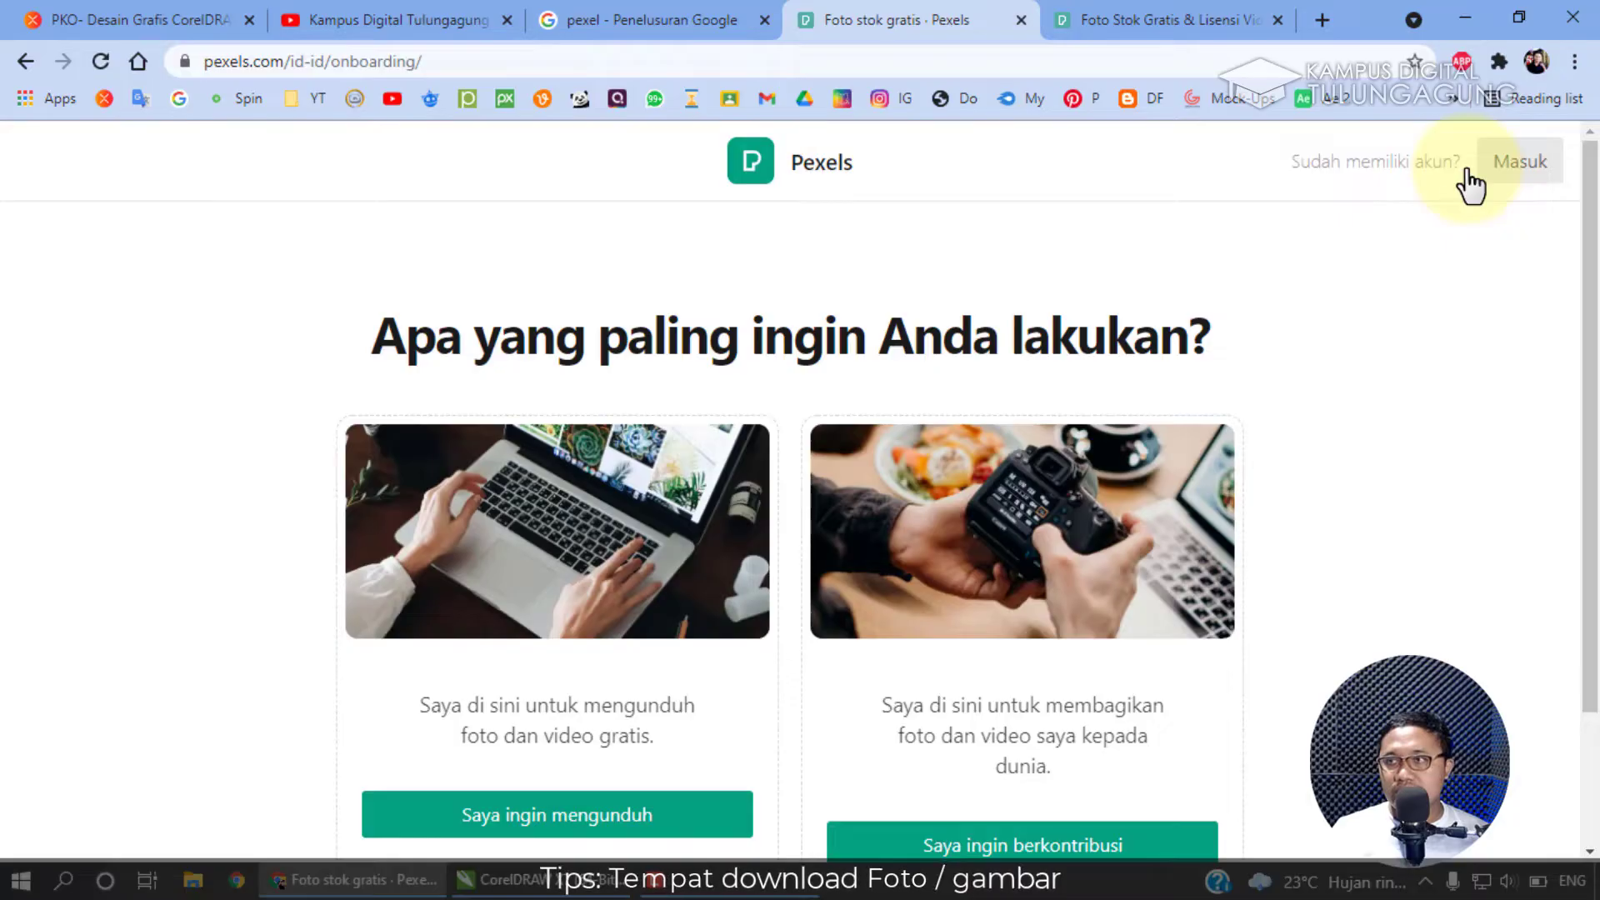
scroll(1292, 358, down, 1)
scroll(1292, 359, down, 2)
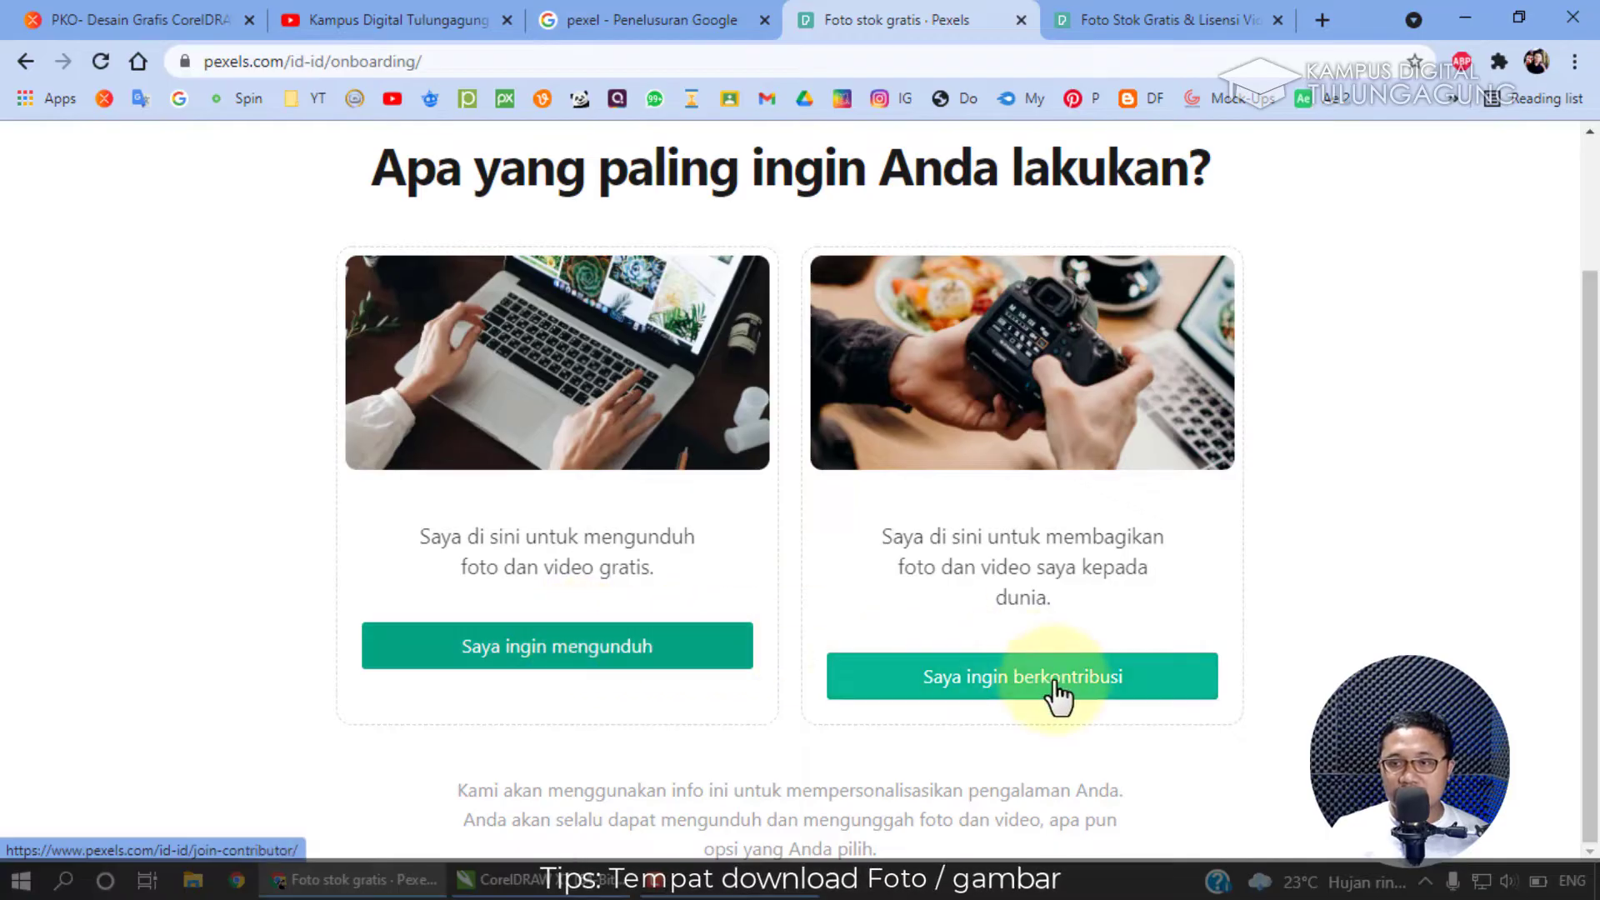
click(560, 657)
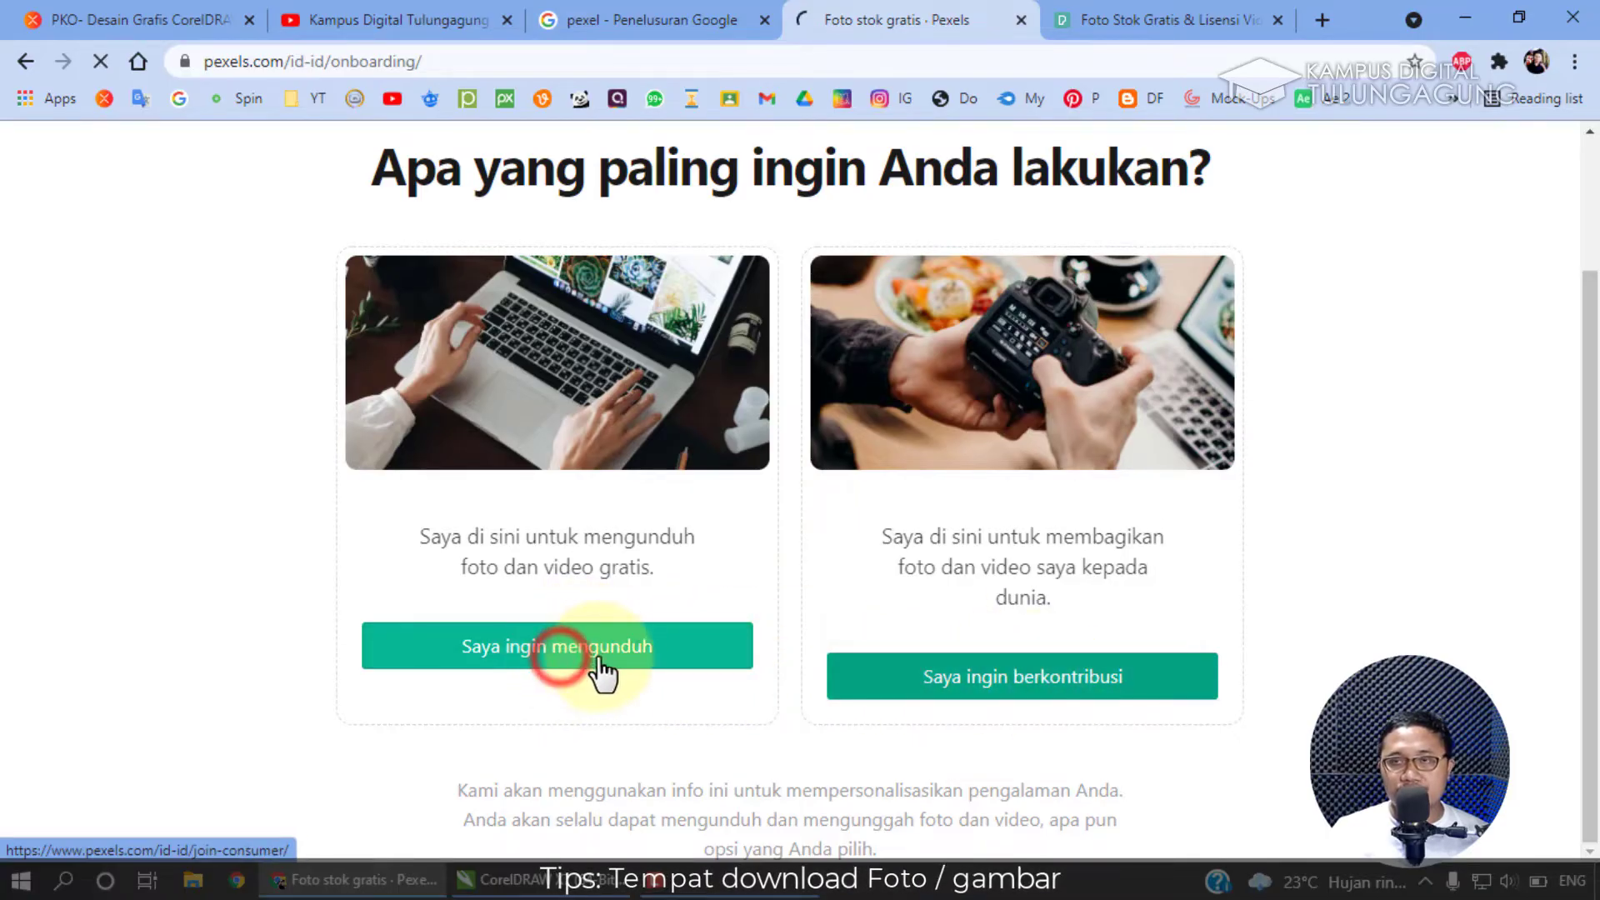
Examine the Pexels sign-up form's name, email and password fields and its Facebook option without filling anything in.
scroll(692, 541, down, 3)
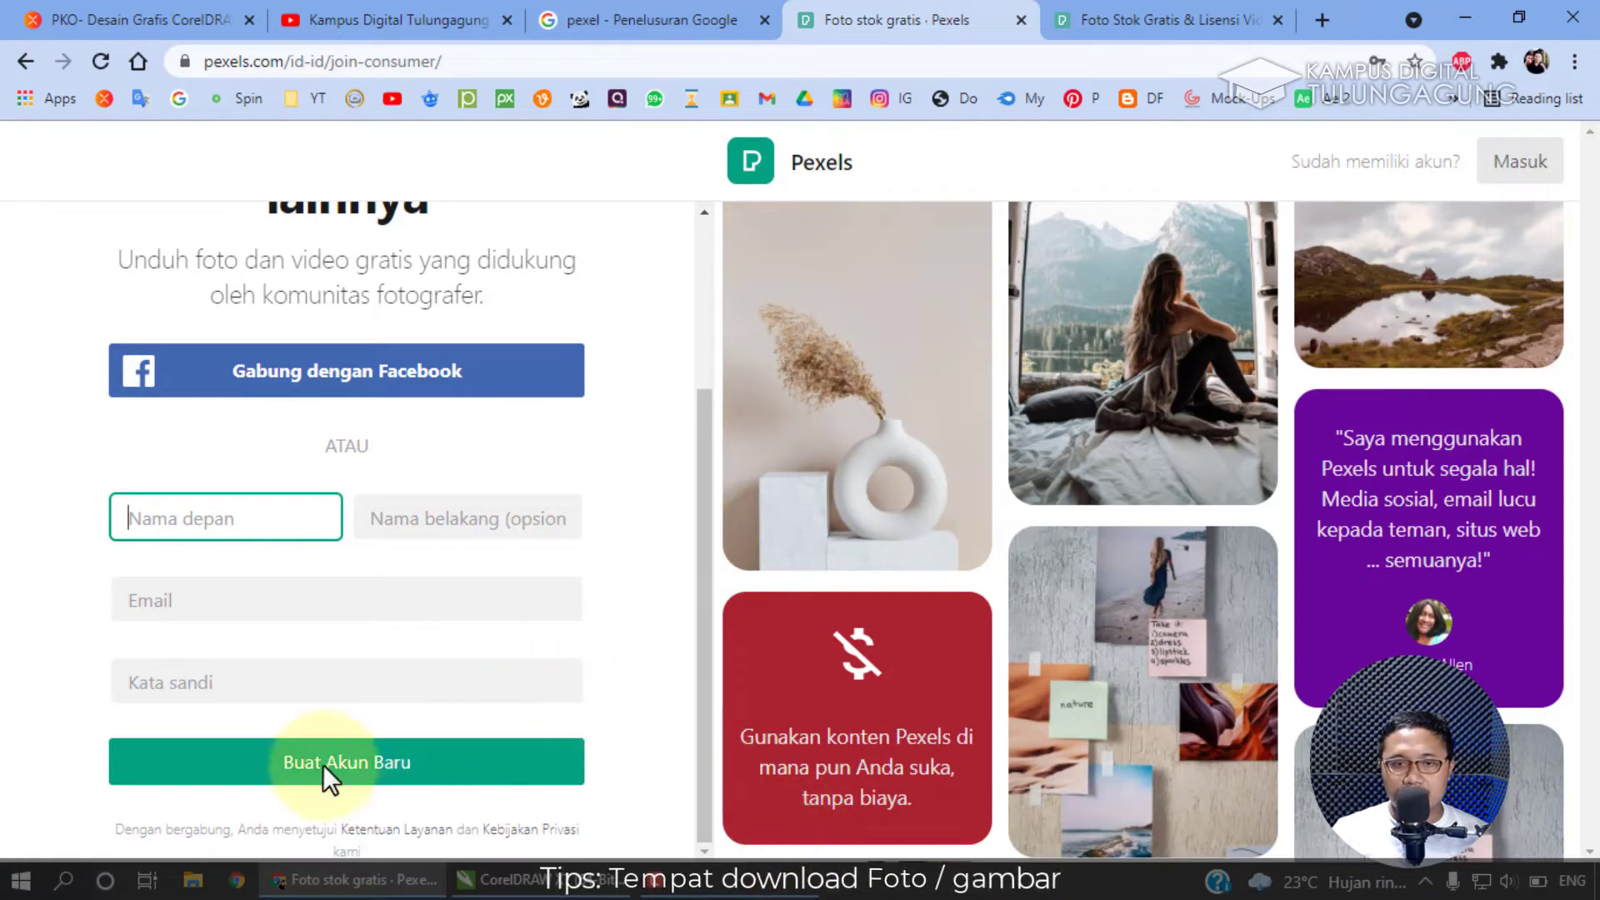
click(140, 762)
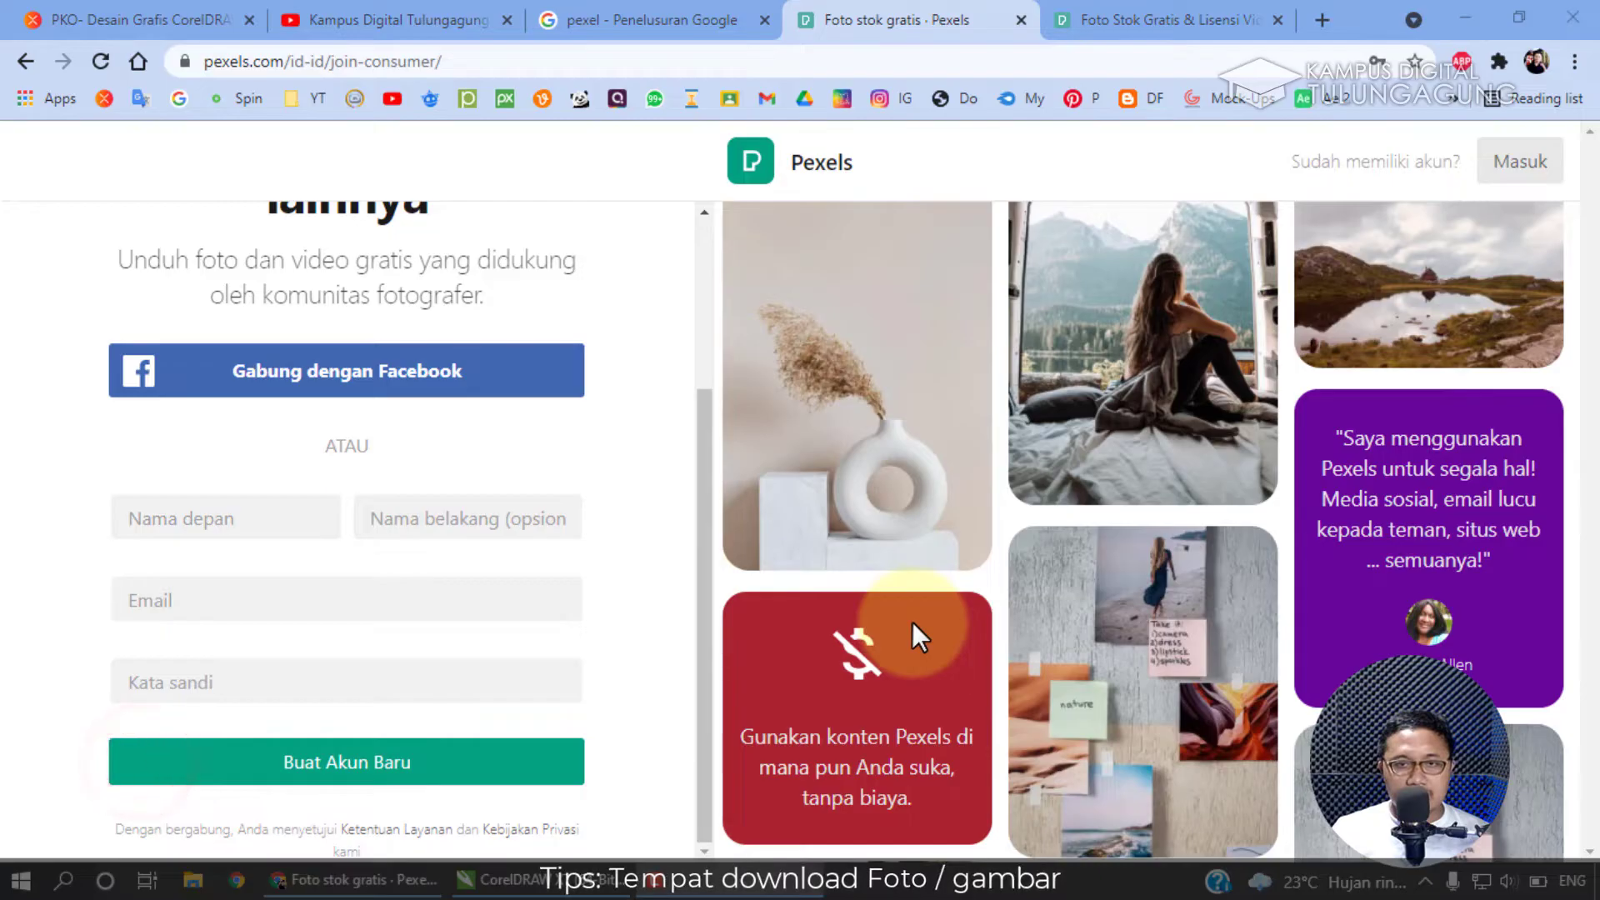
click(157, 519)
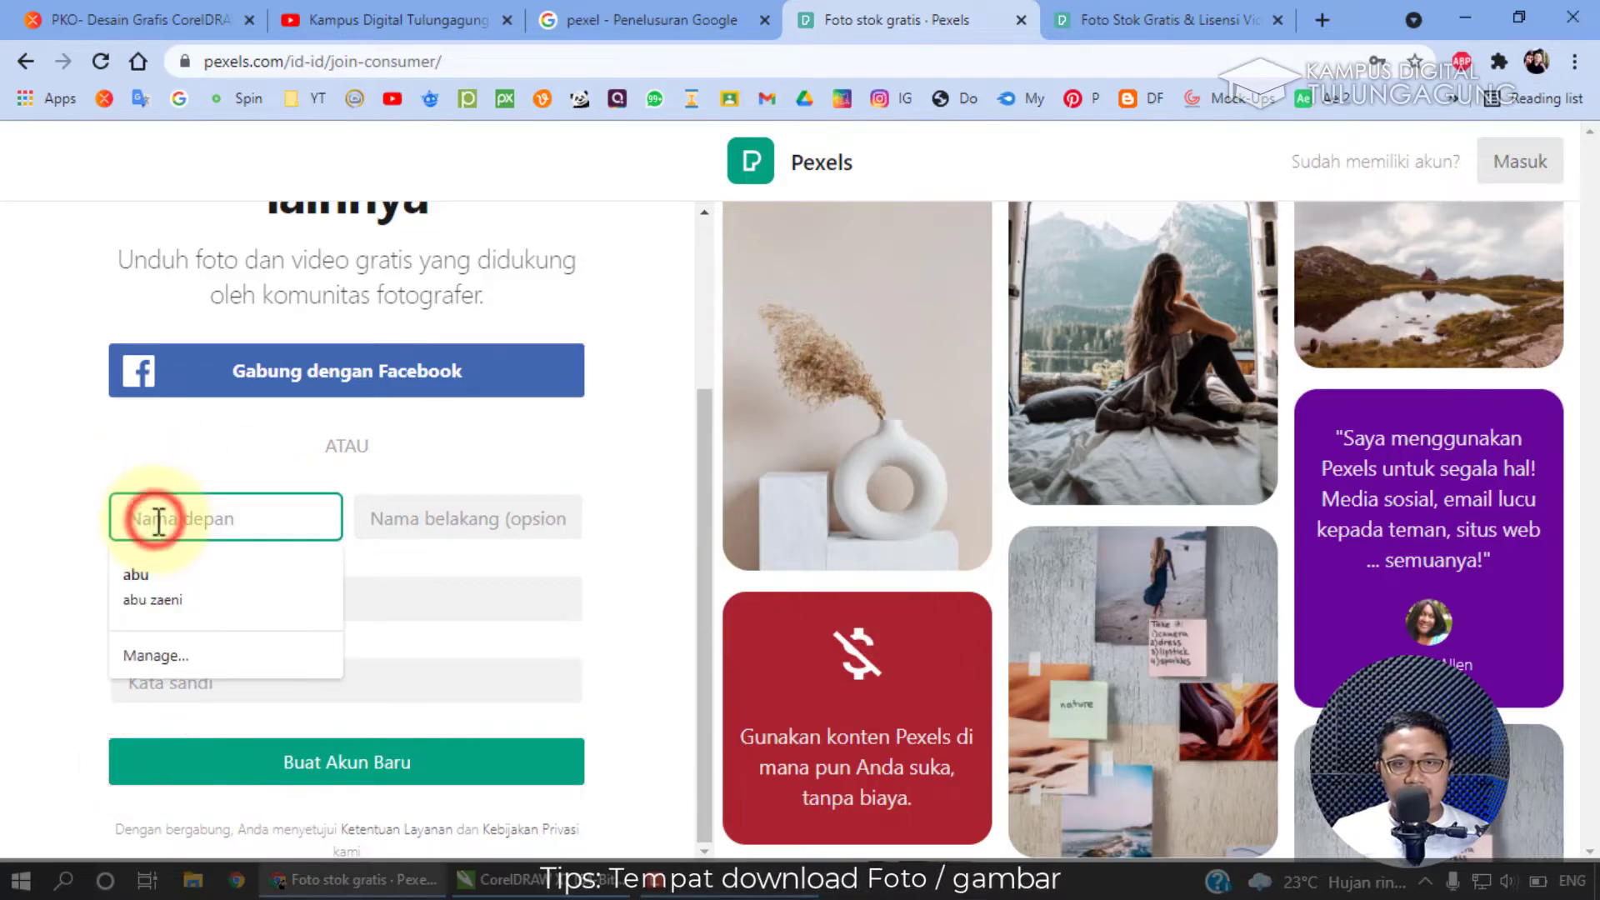
click(464, 518)
click(255, 603)
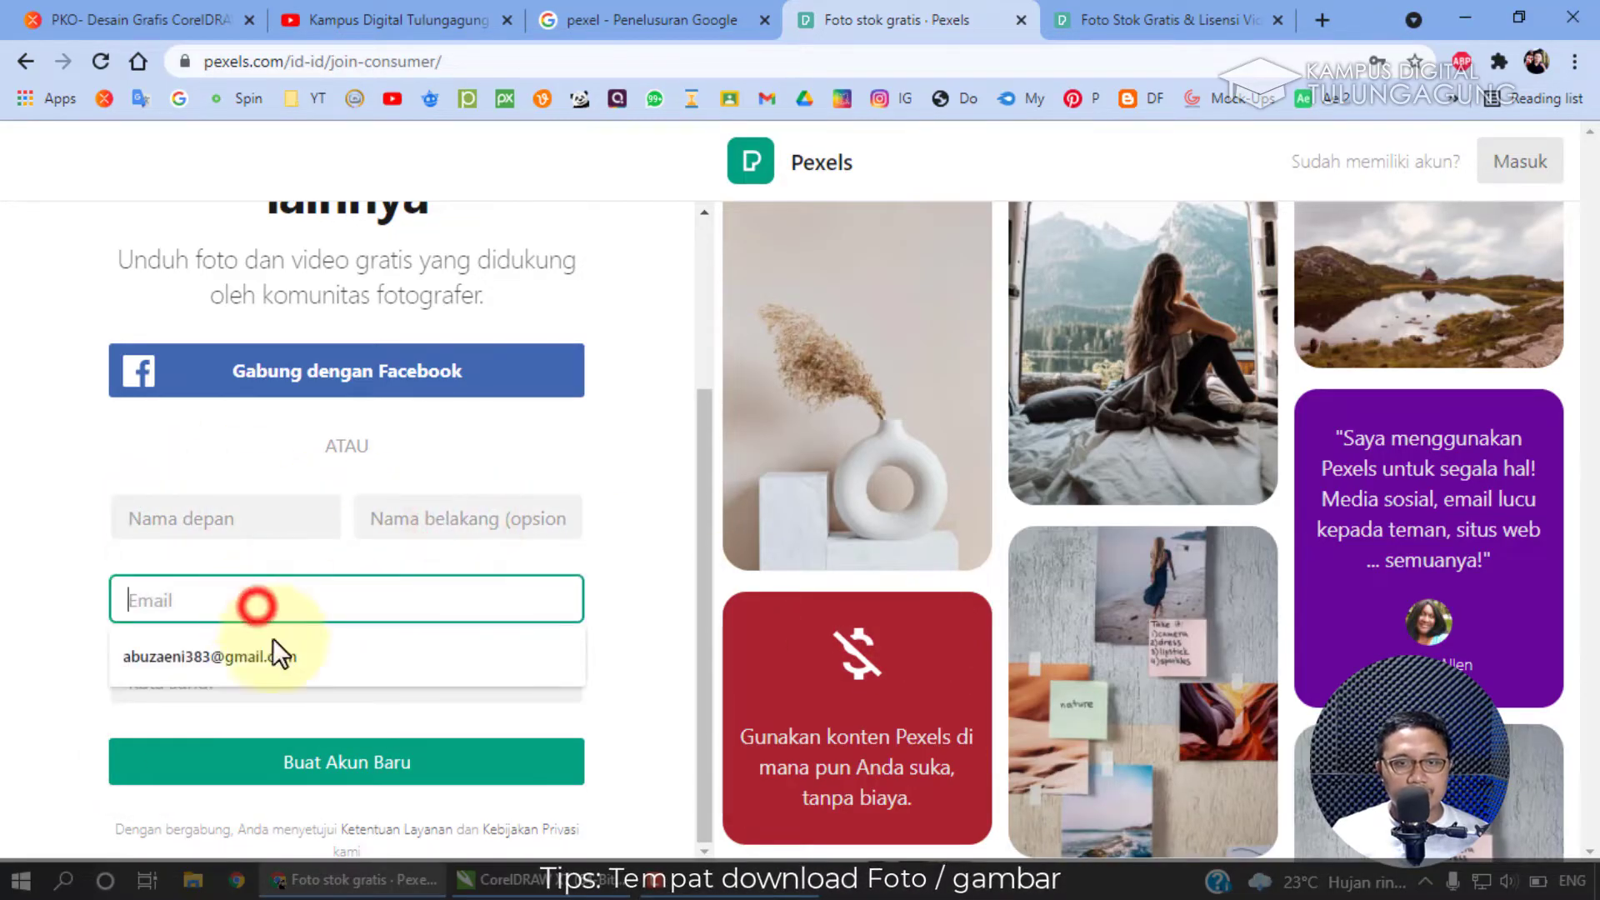
click(19, 557)
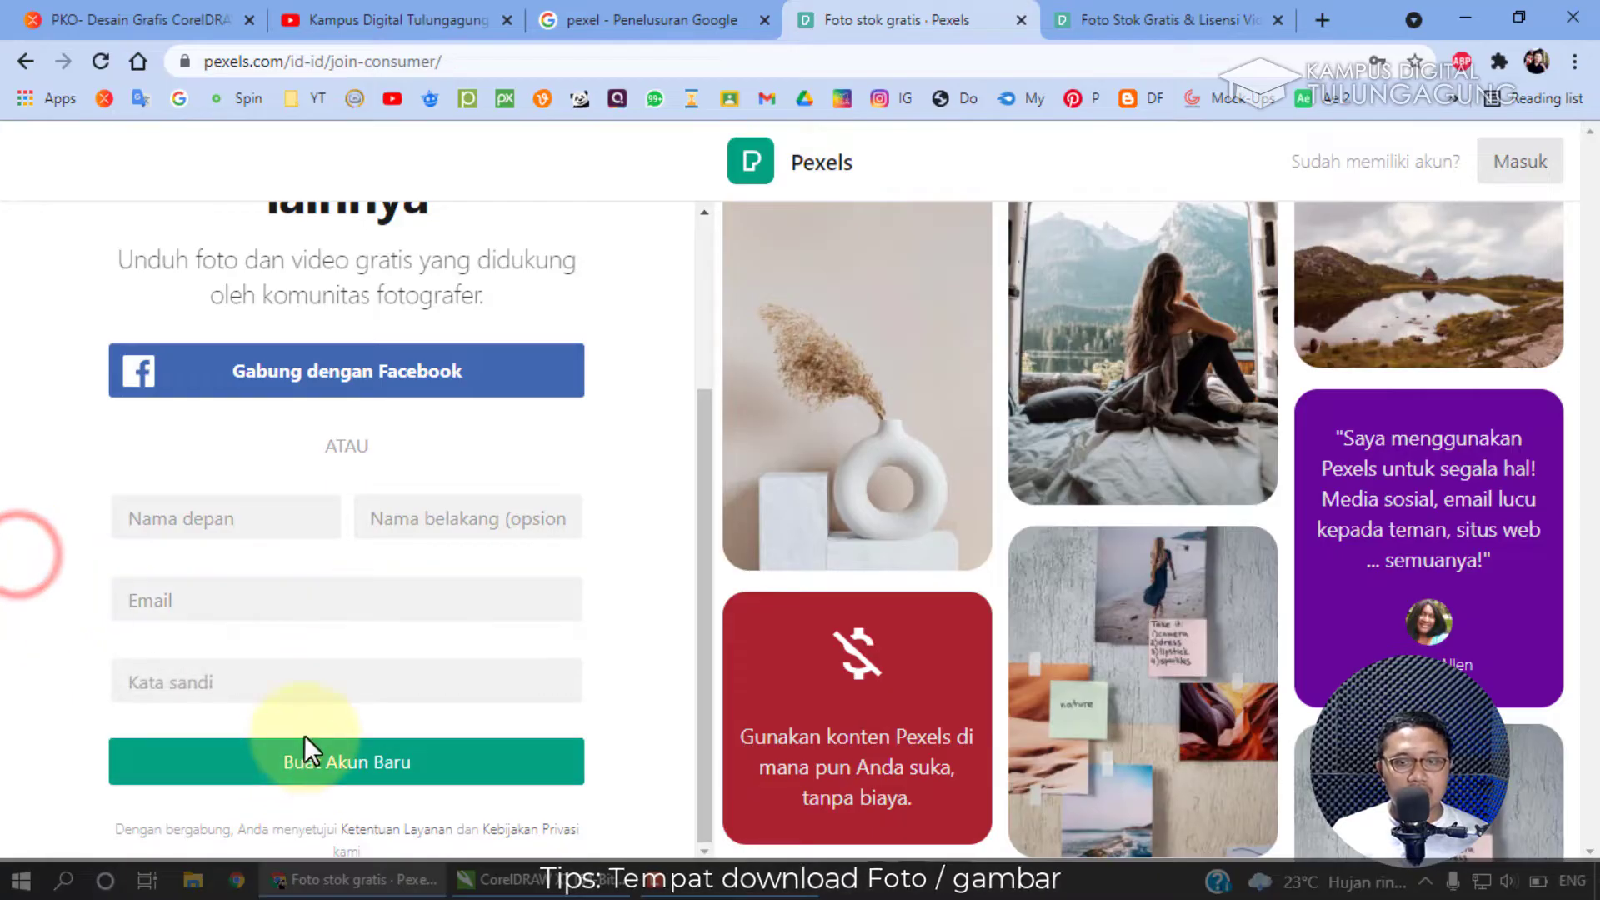
scroll(303, 735, up, 3)
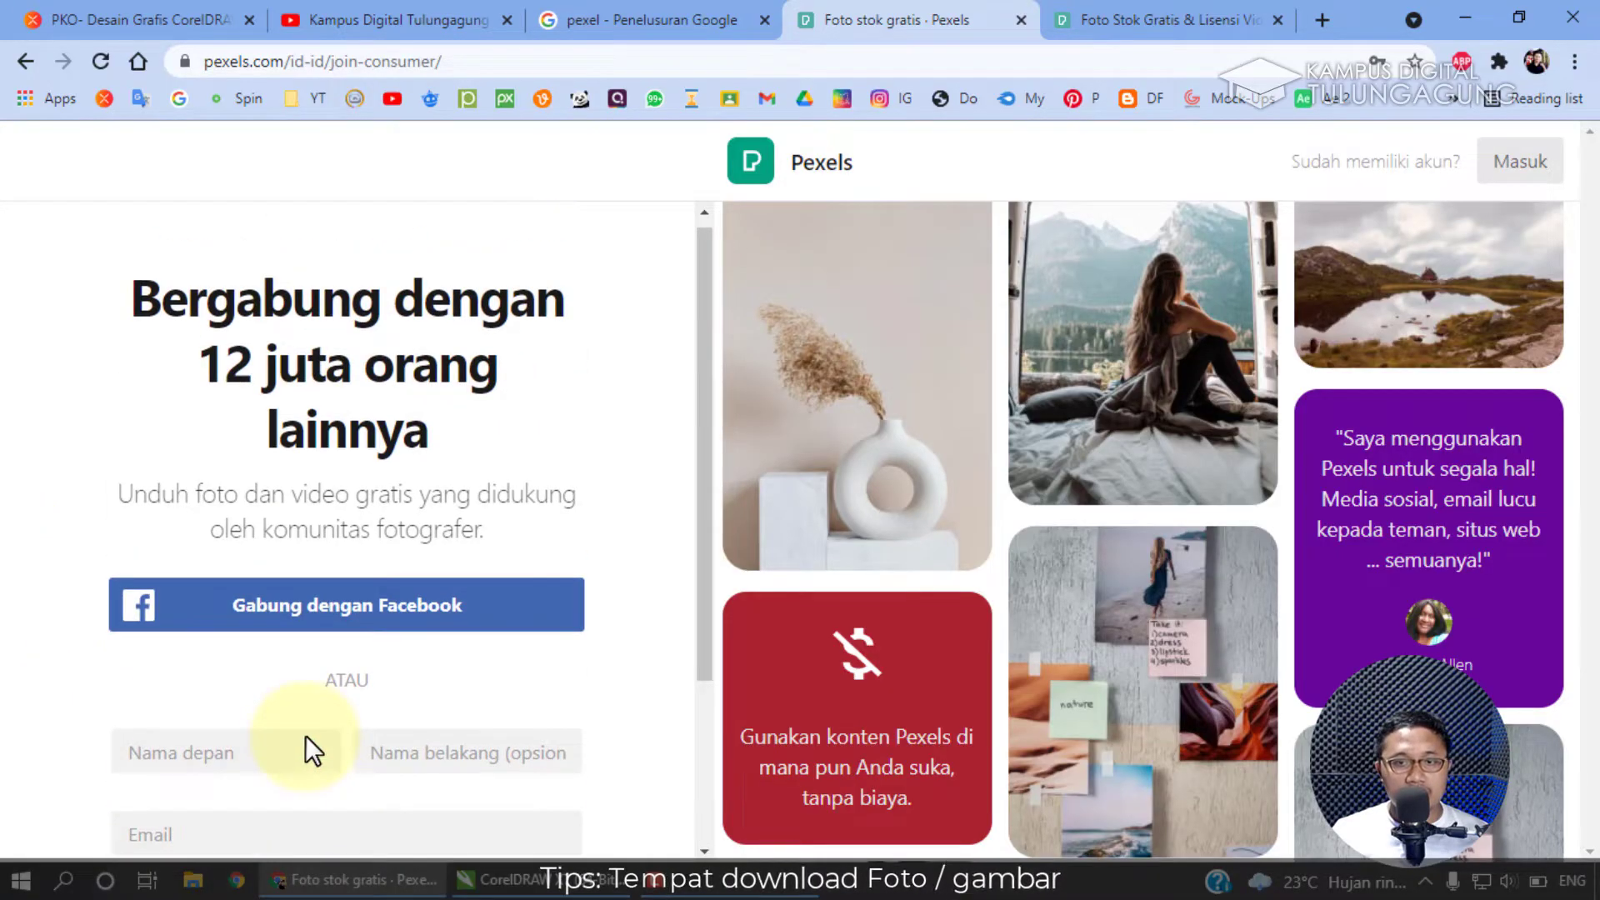
scroll(304, 737, down, 3)
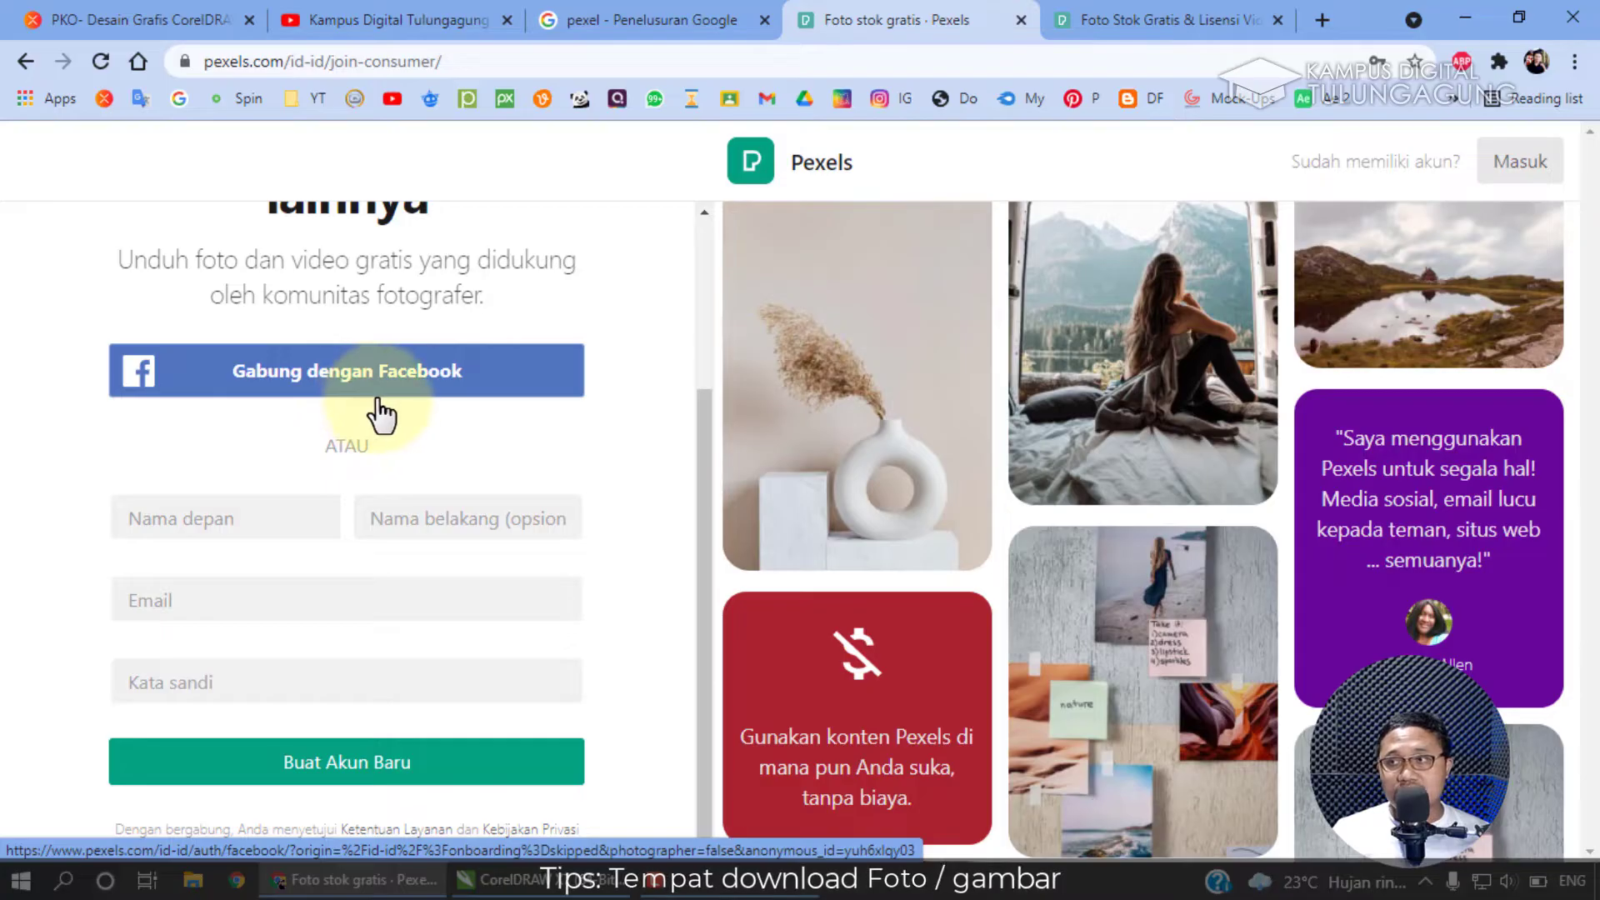
Log in to the existing Pexels account with the prefilled credentials and dismiss the welcome banner.
click(1523, 167)
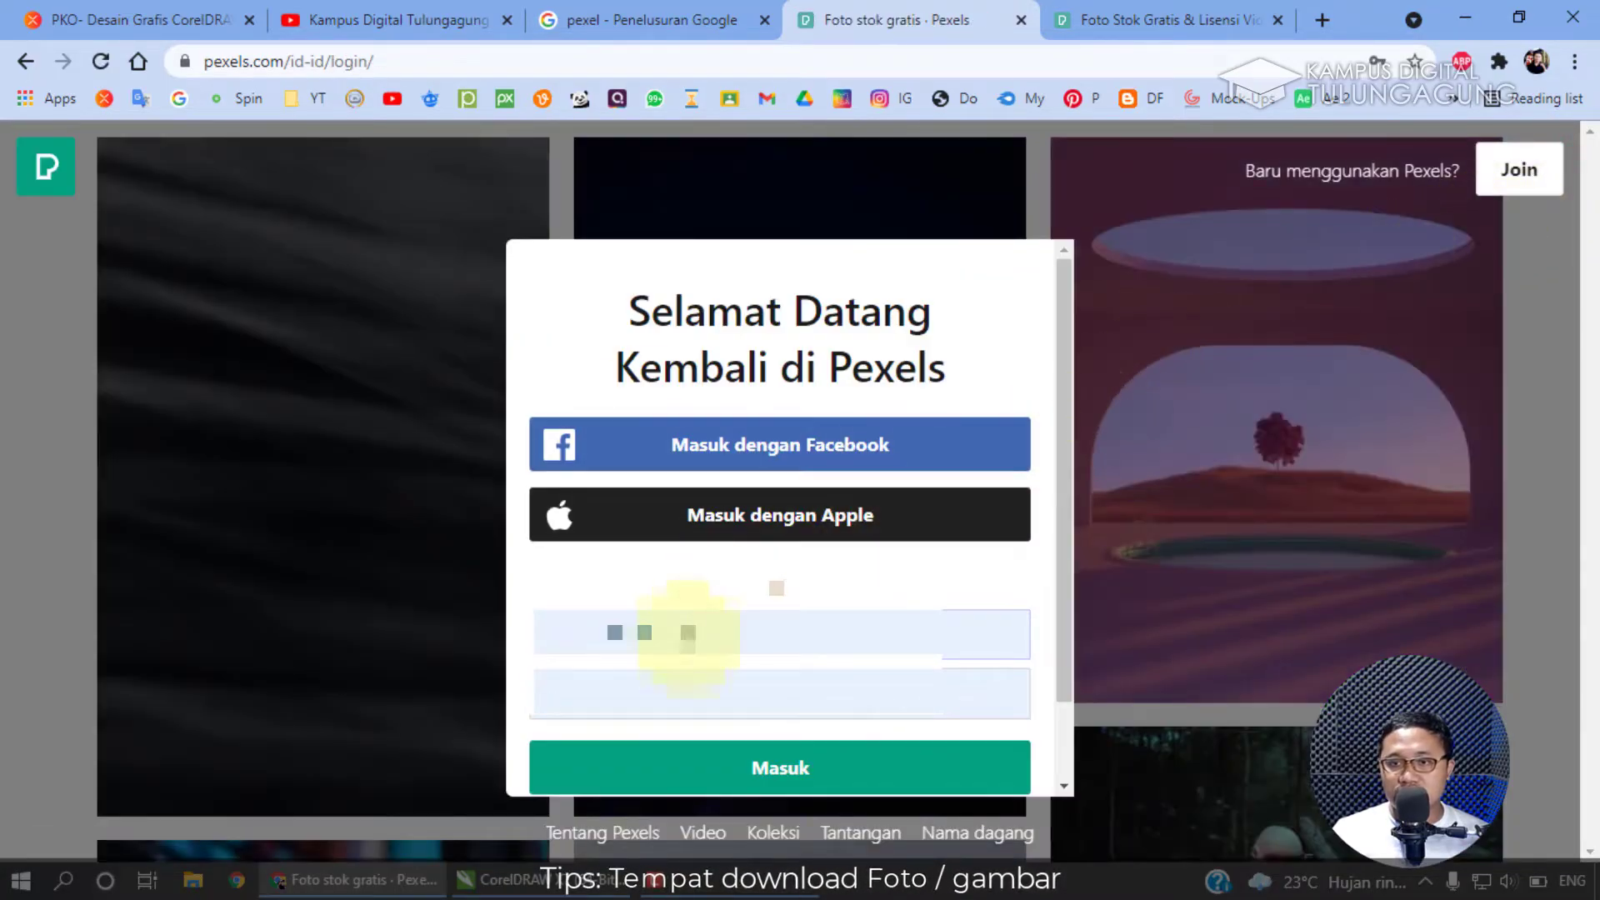
scroll(689, 646, down, 1)
scroll(690, 646, up, 1)
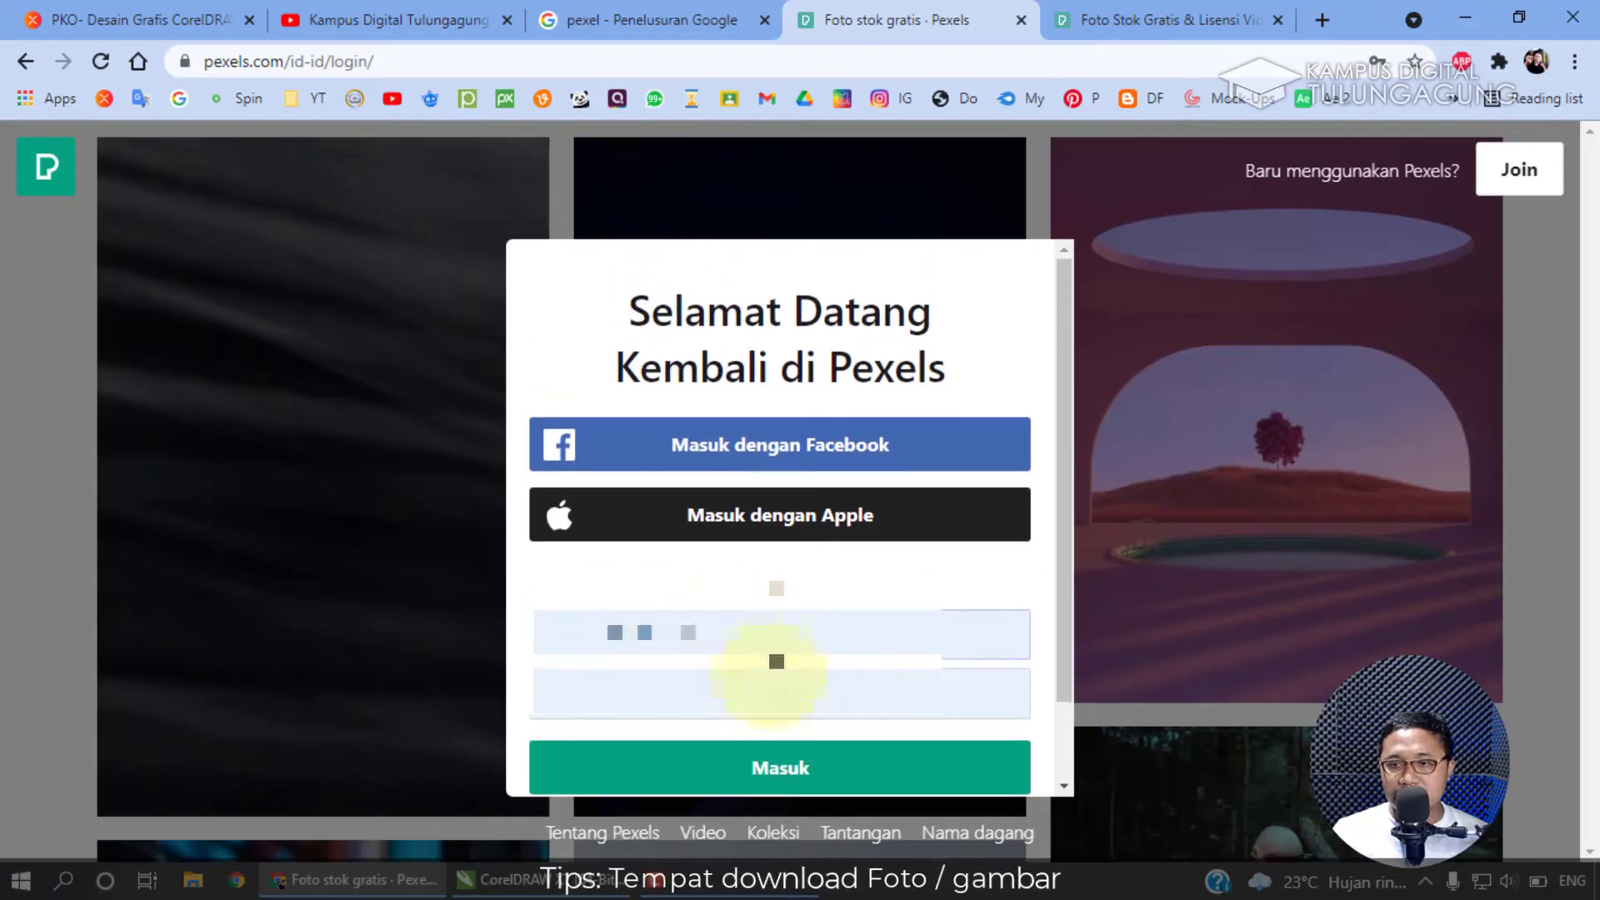
click(727, 775)
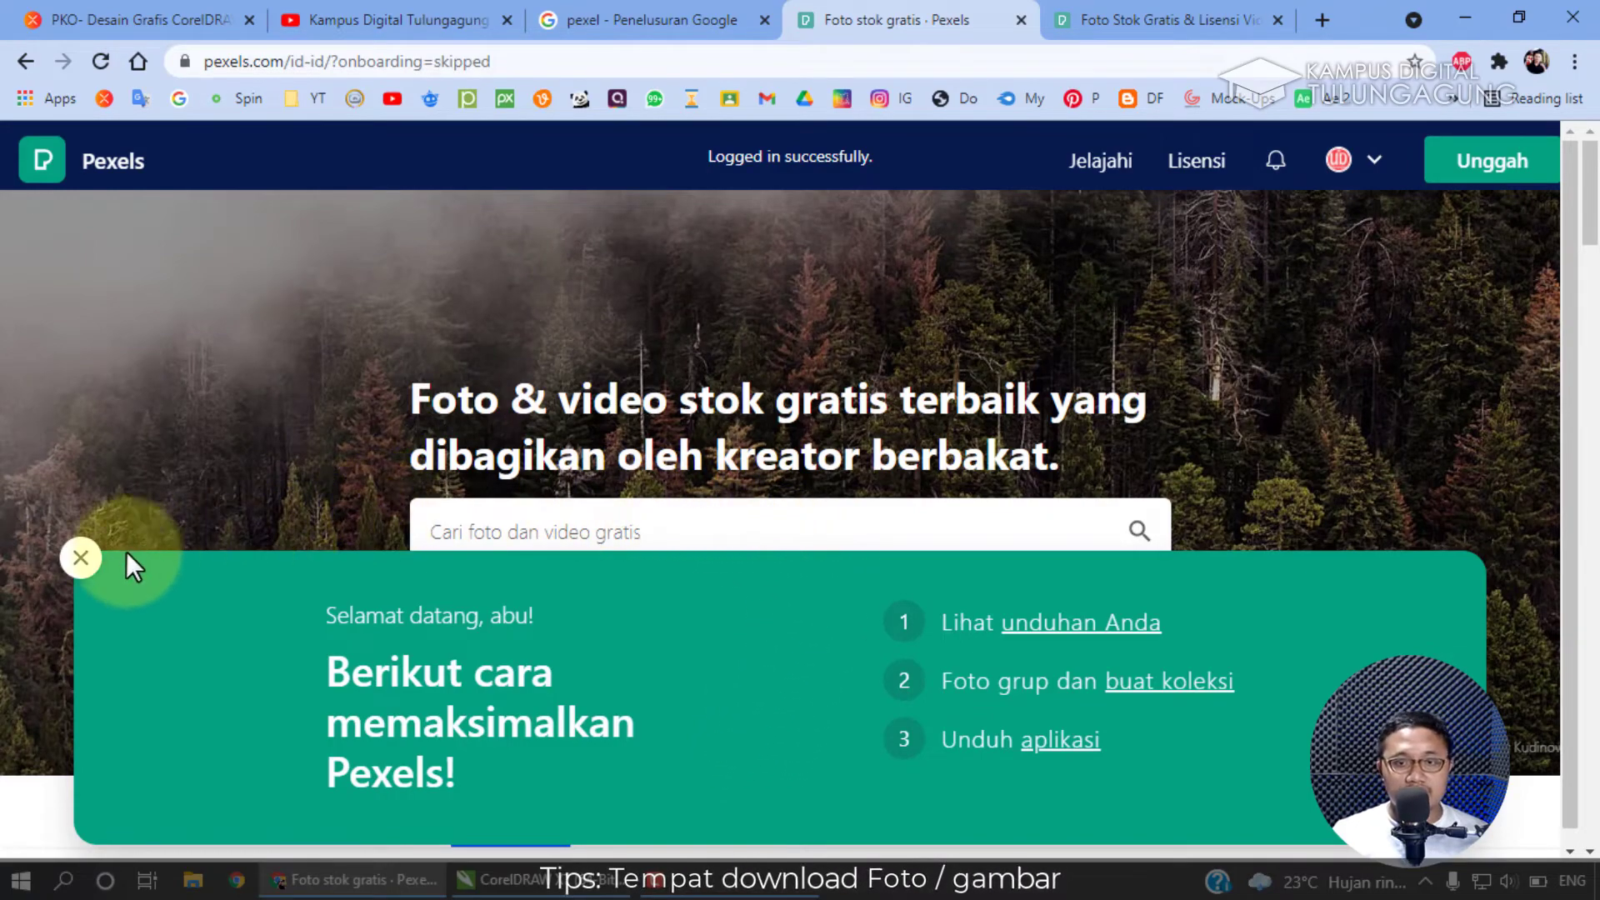
click(69, 557)
Download the street photo with the yellow tram for free, saving it as pexels-travelblog-7049505.jpg in the Pictures folder.
scroll(464, 566, down, 15)
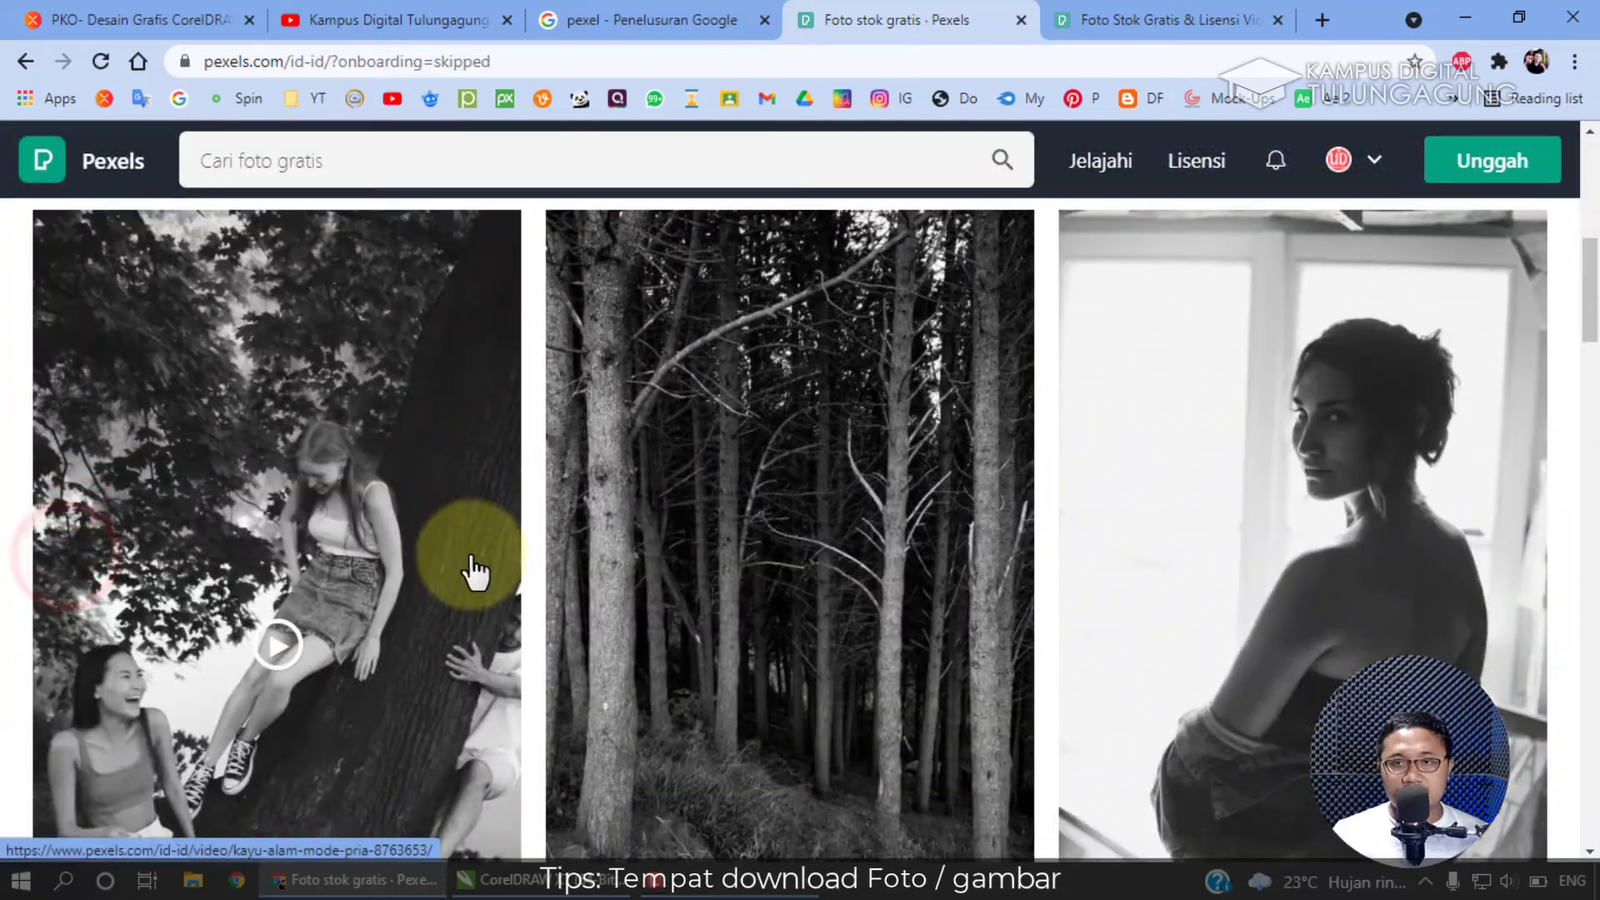
scroll(475, 572, down, 10)
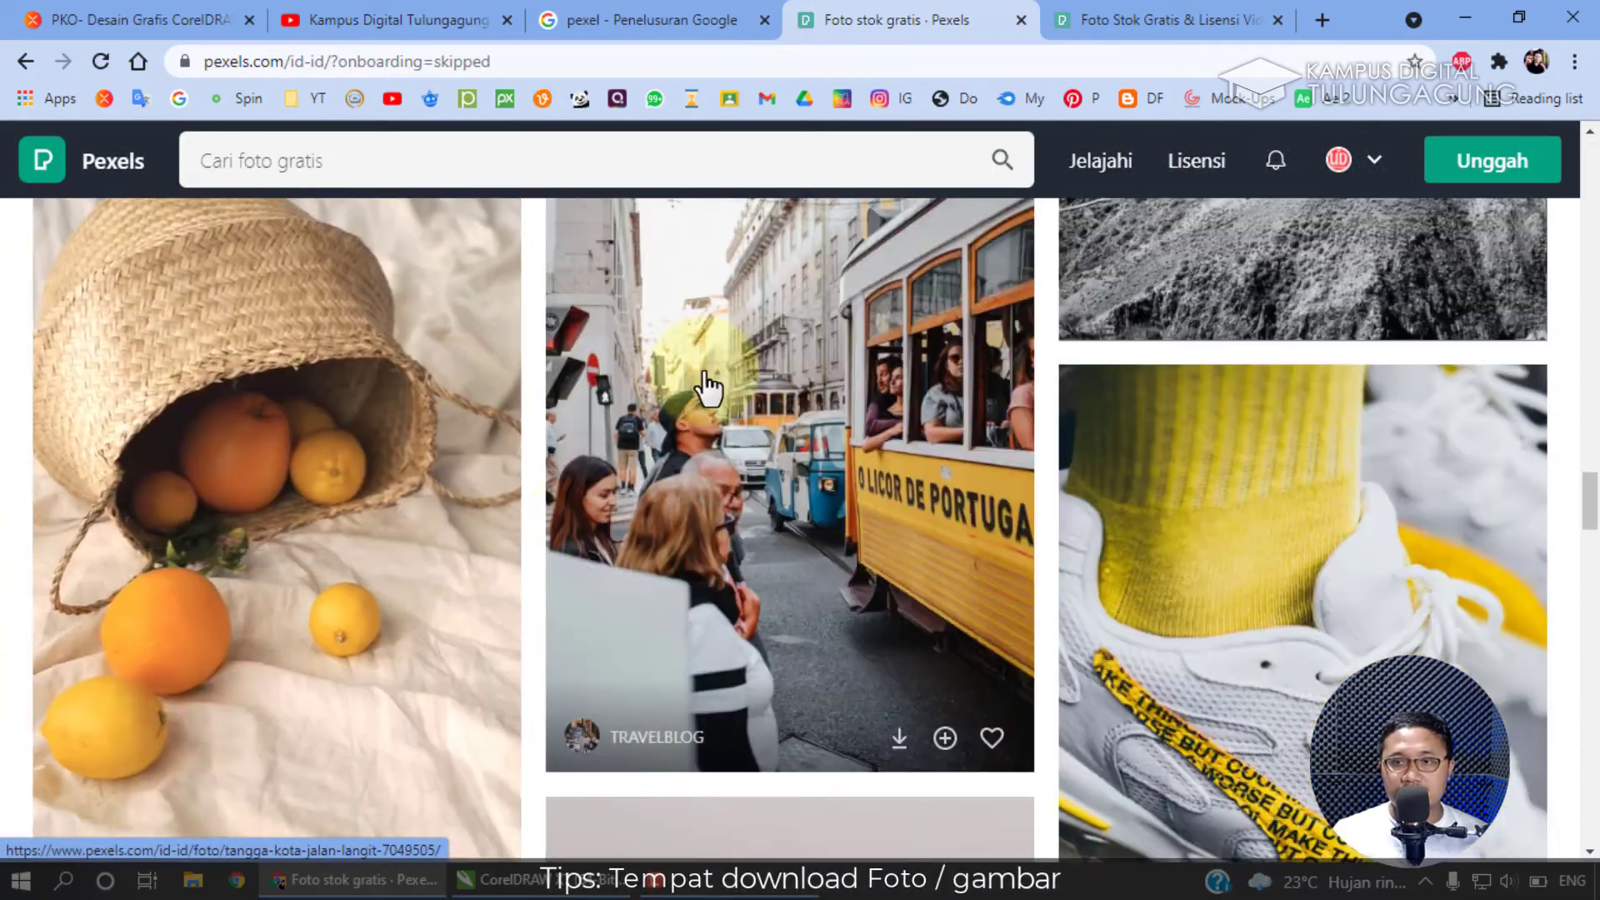
click(705, 377)
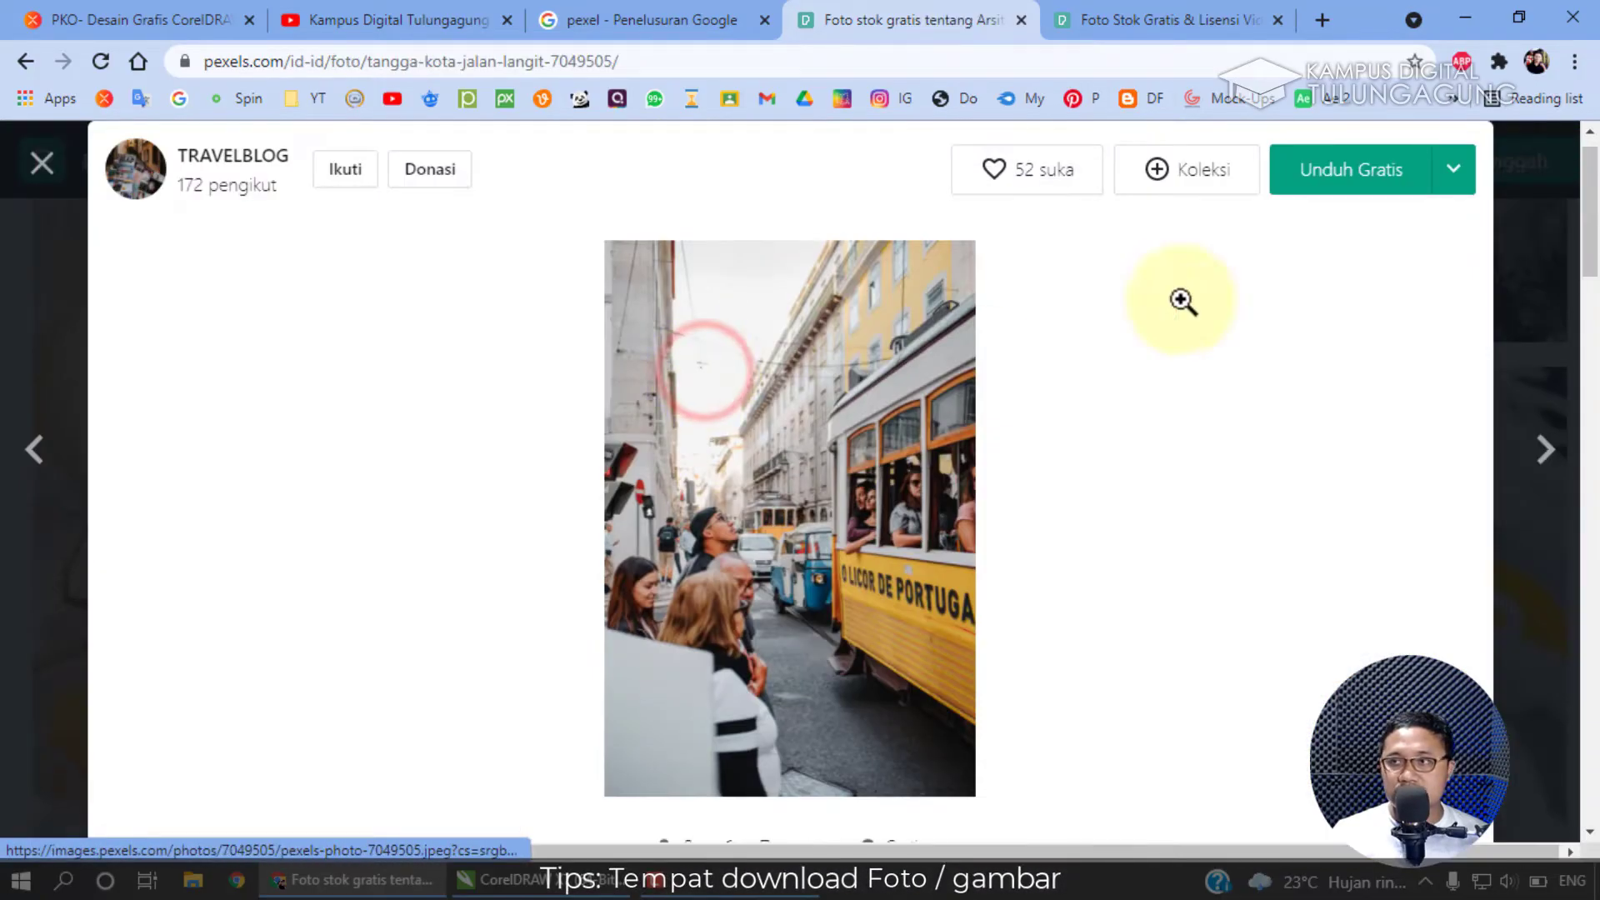
click(1389, 182)
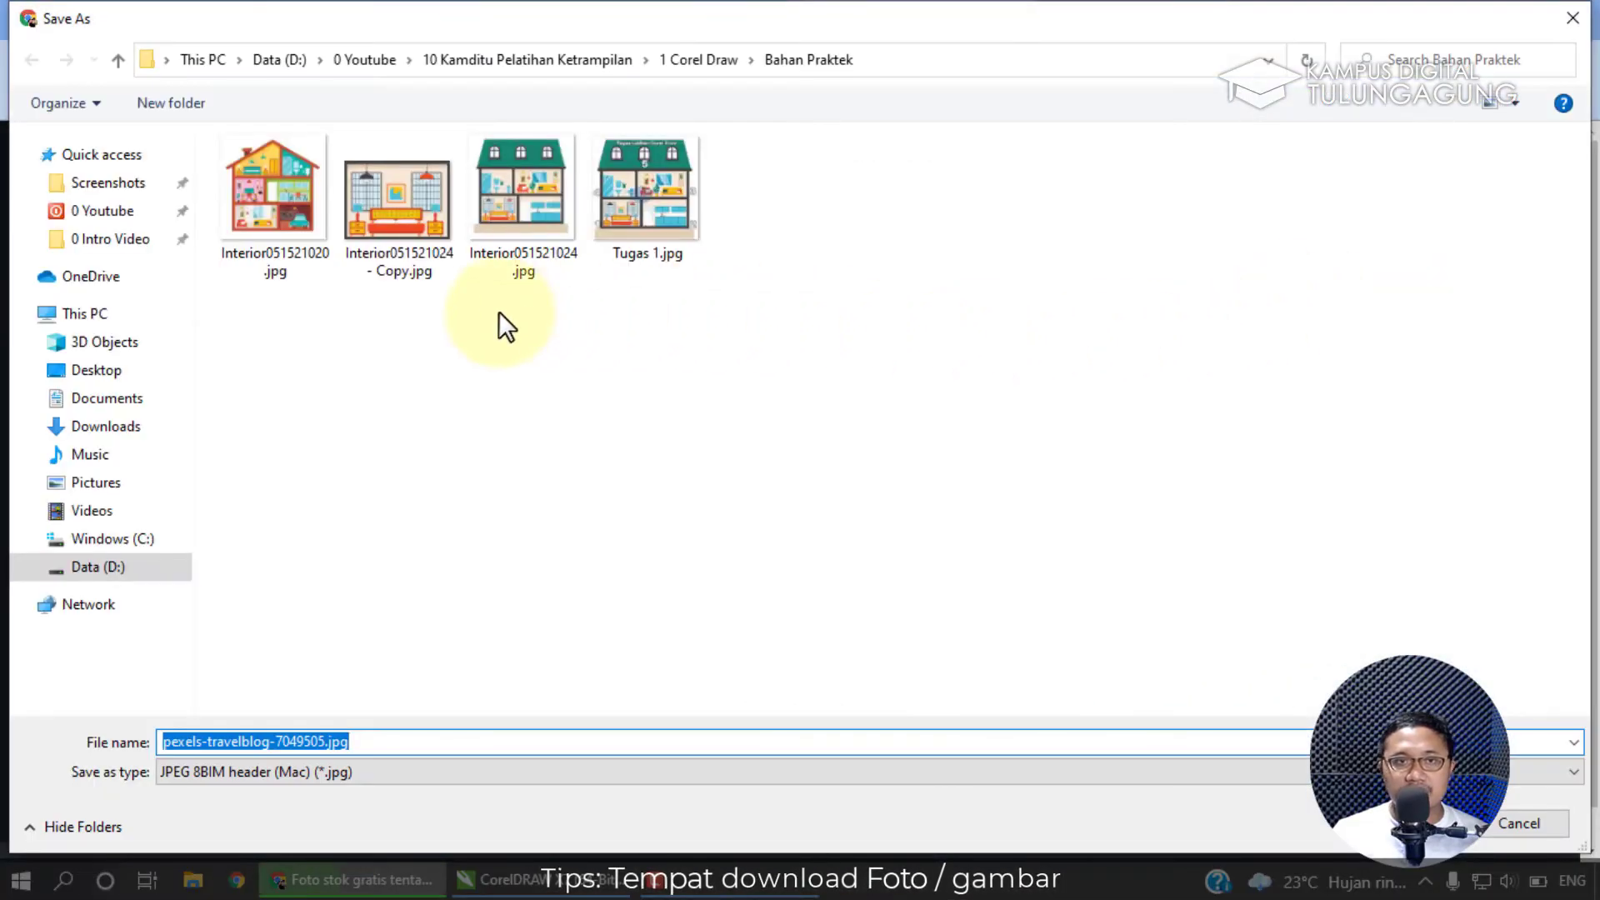
click(167, 479)
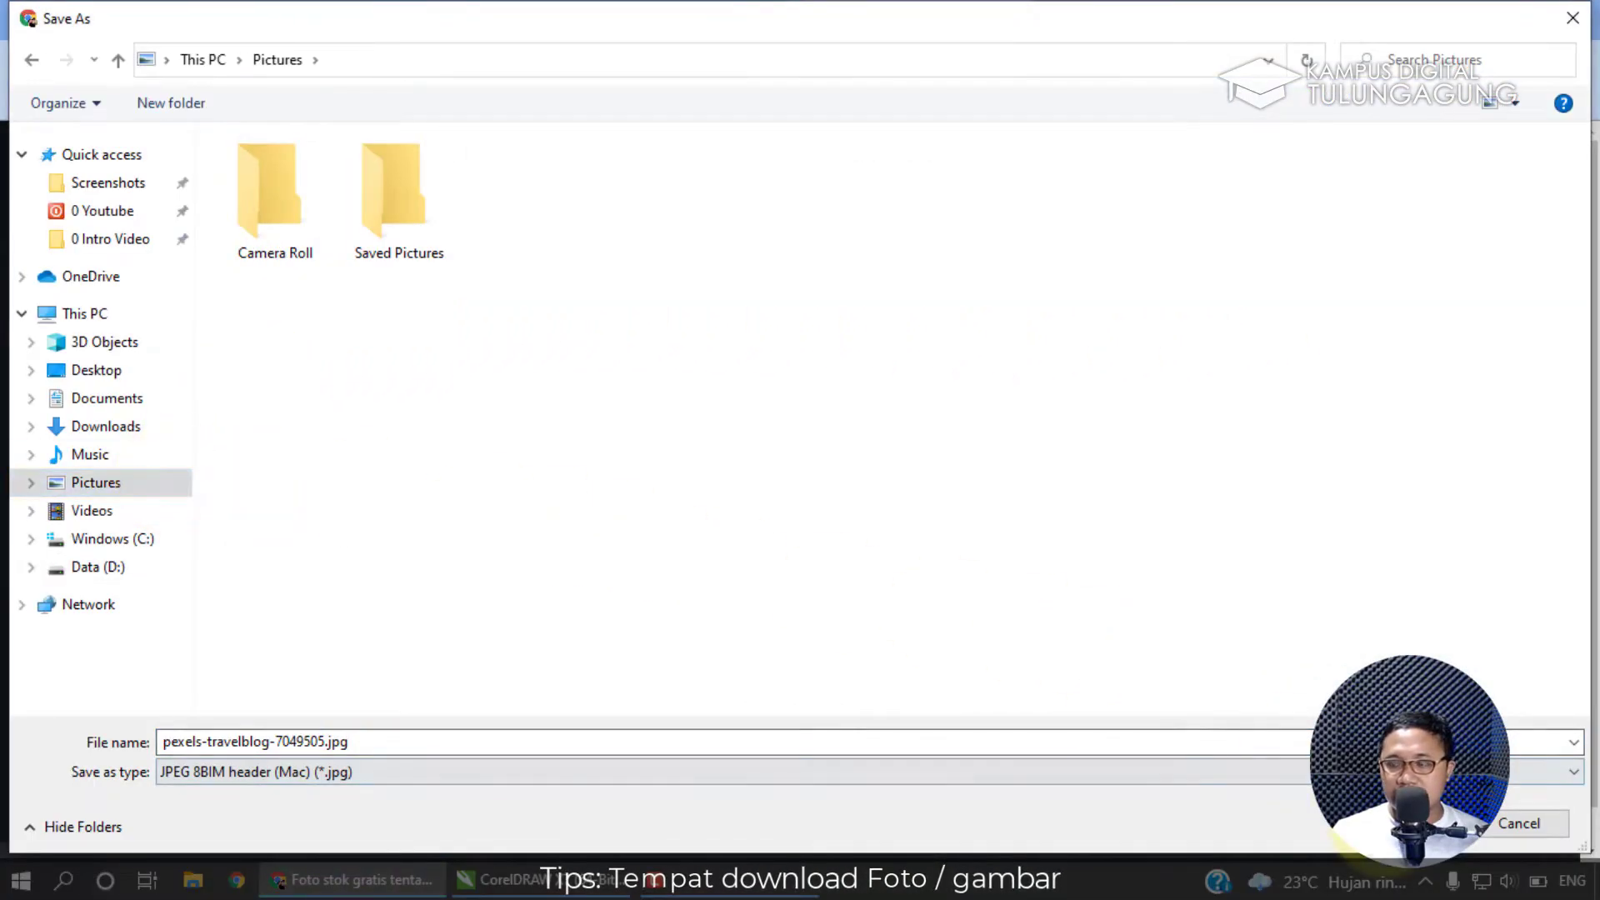
click(1410, 824)
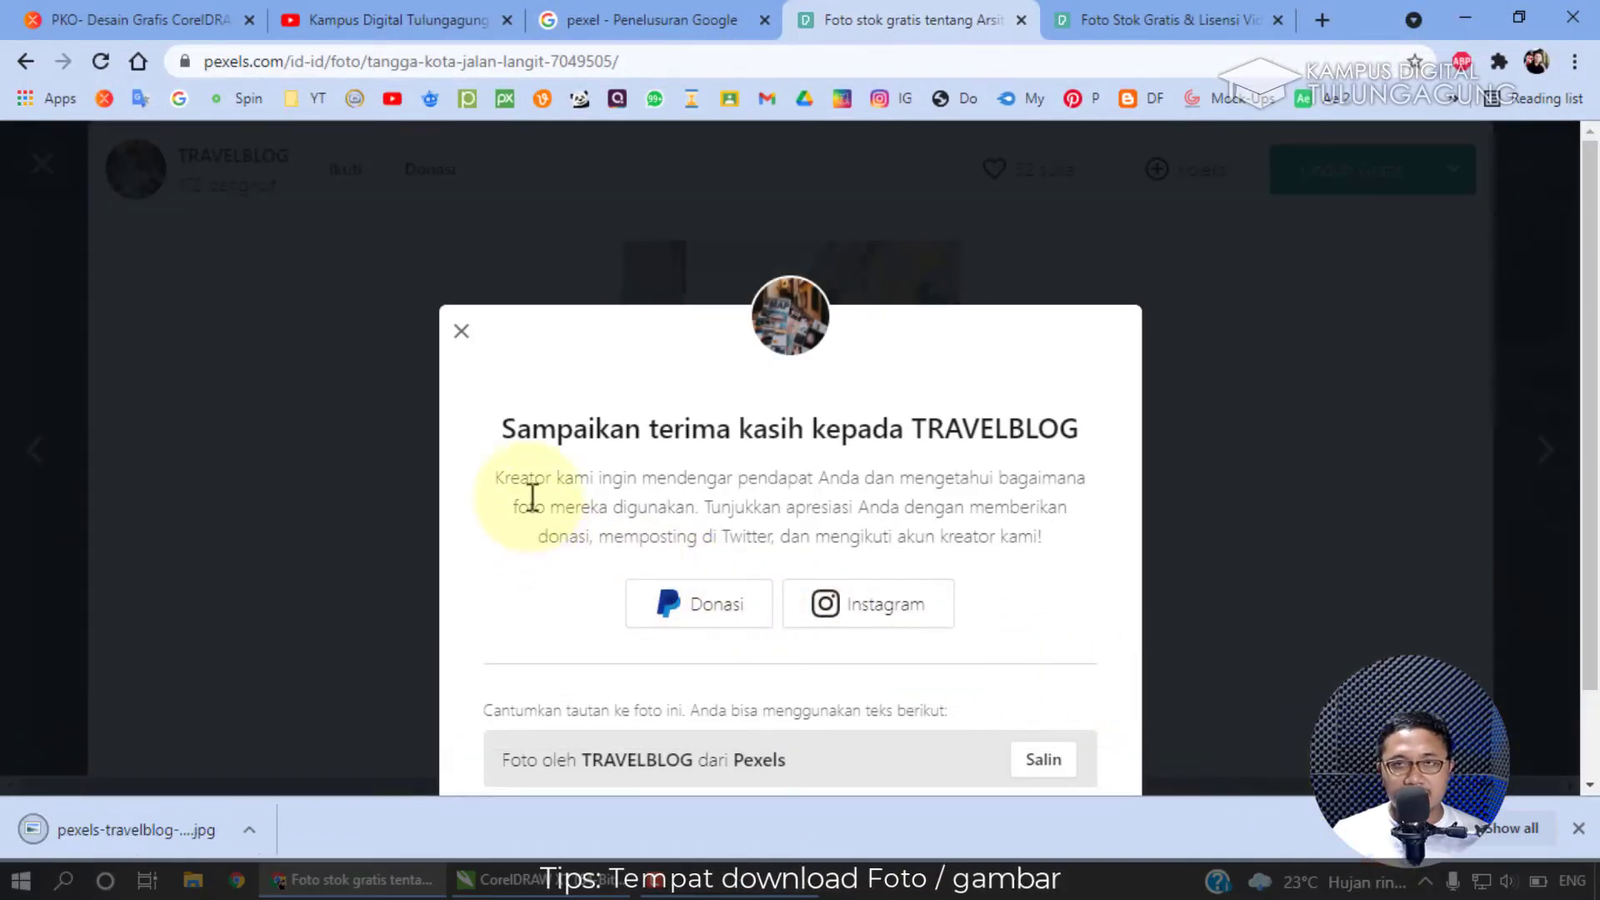
Check the free photo sources in the mind map and search Google for unsplash.
click(588, 20)
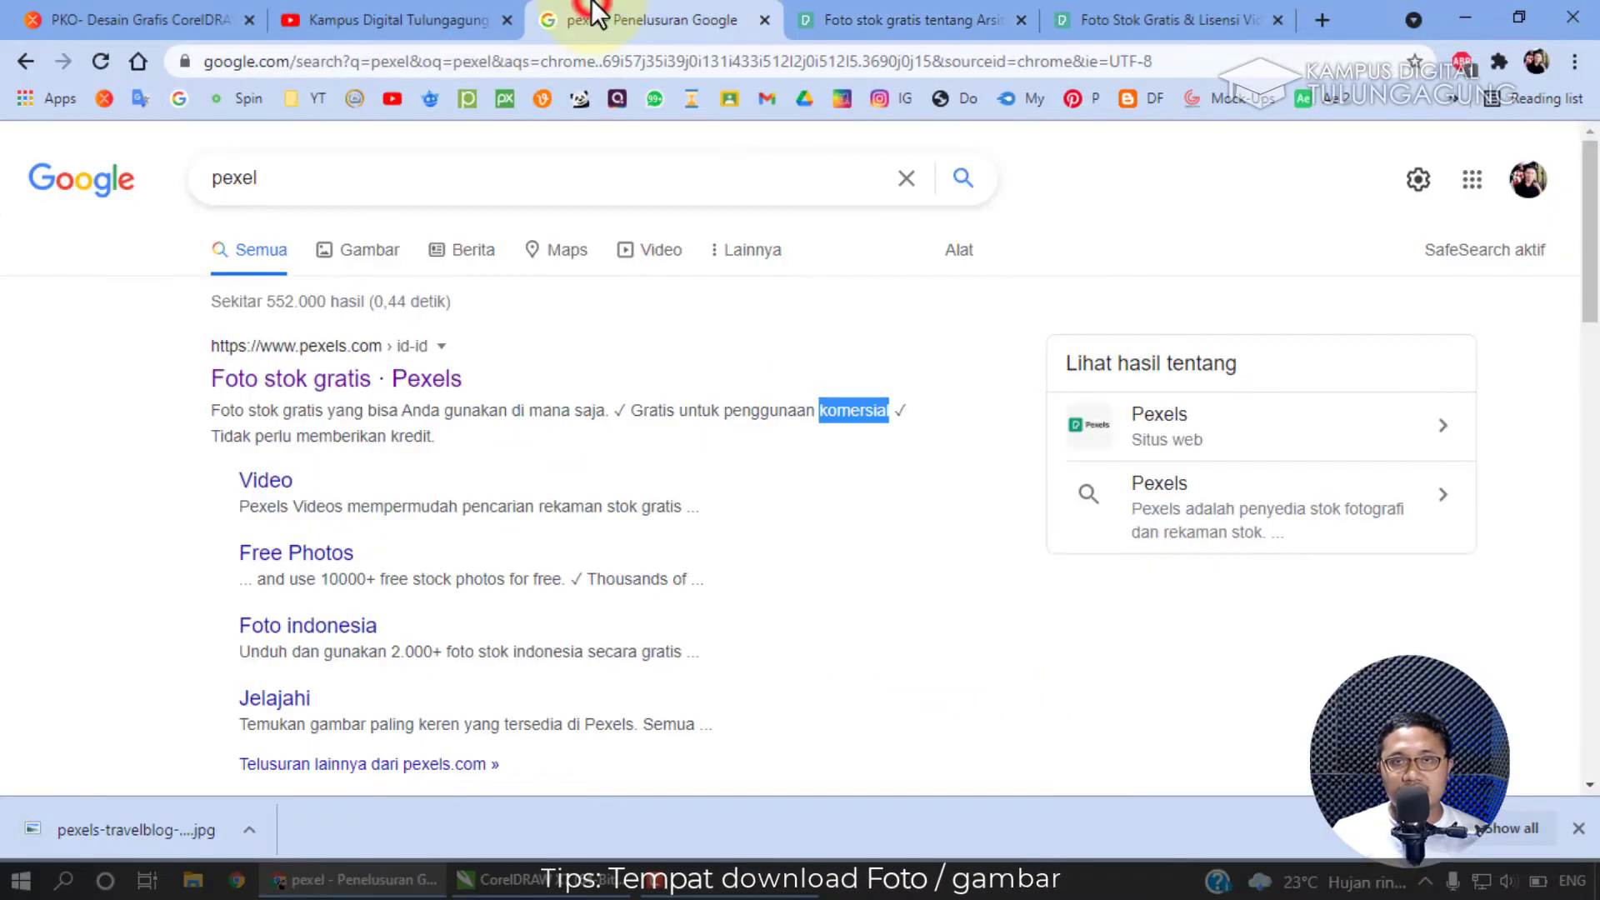
click(197, 13)
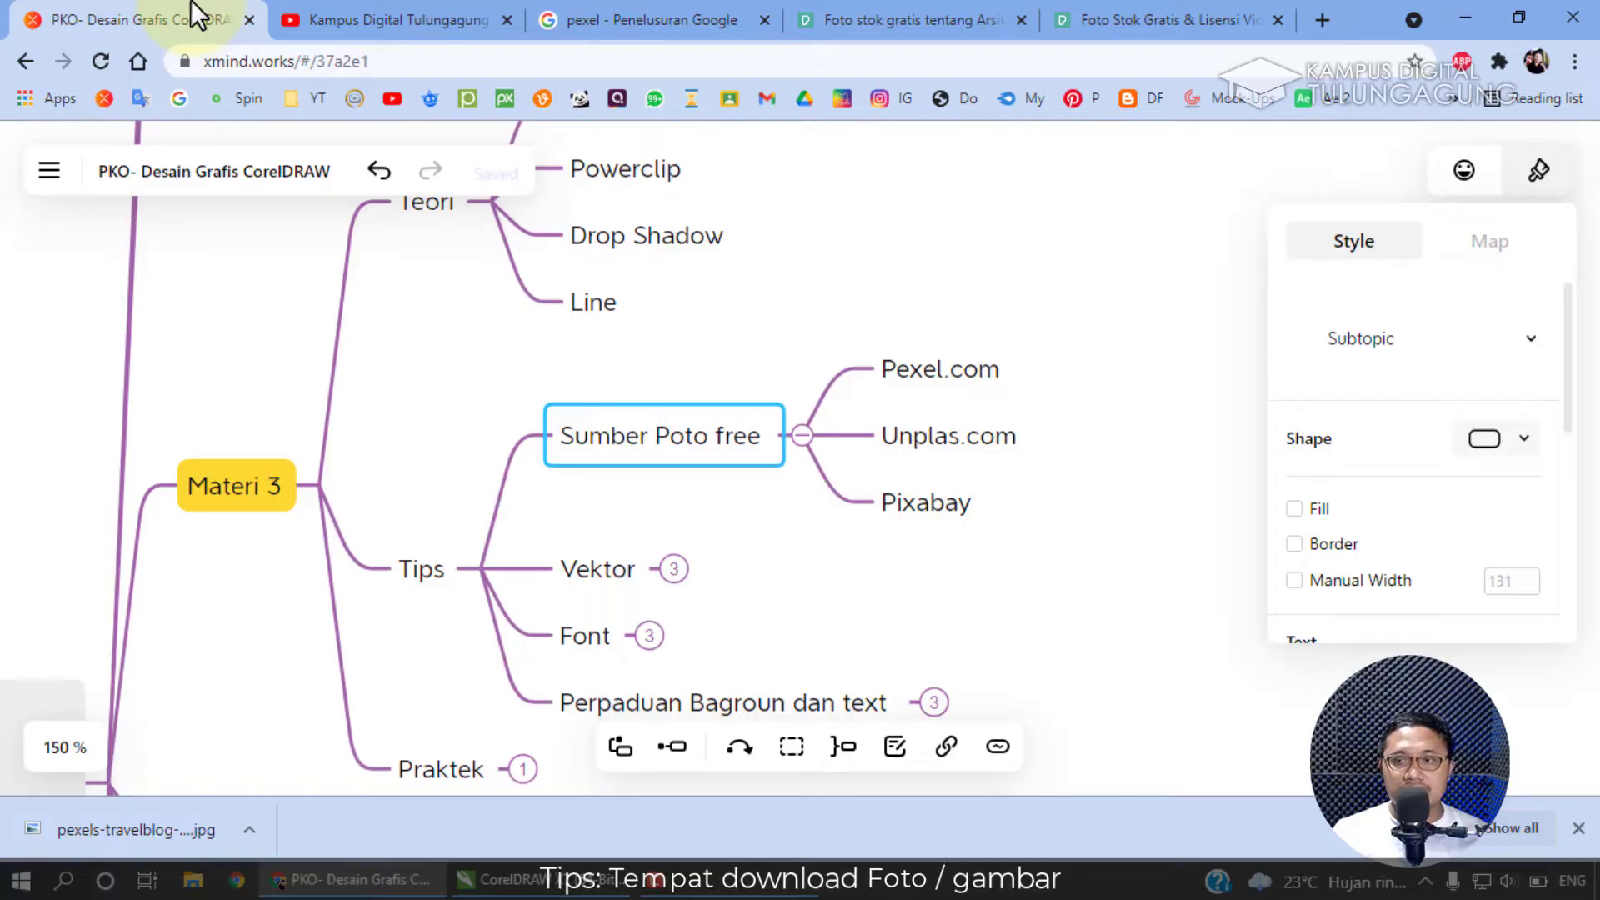
click(736, 11)
drag(332, 179, 138, 187)
text(unplas)
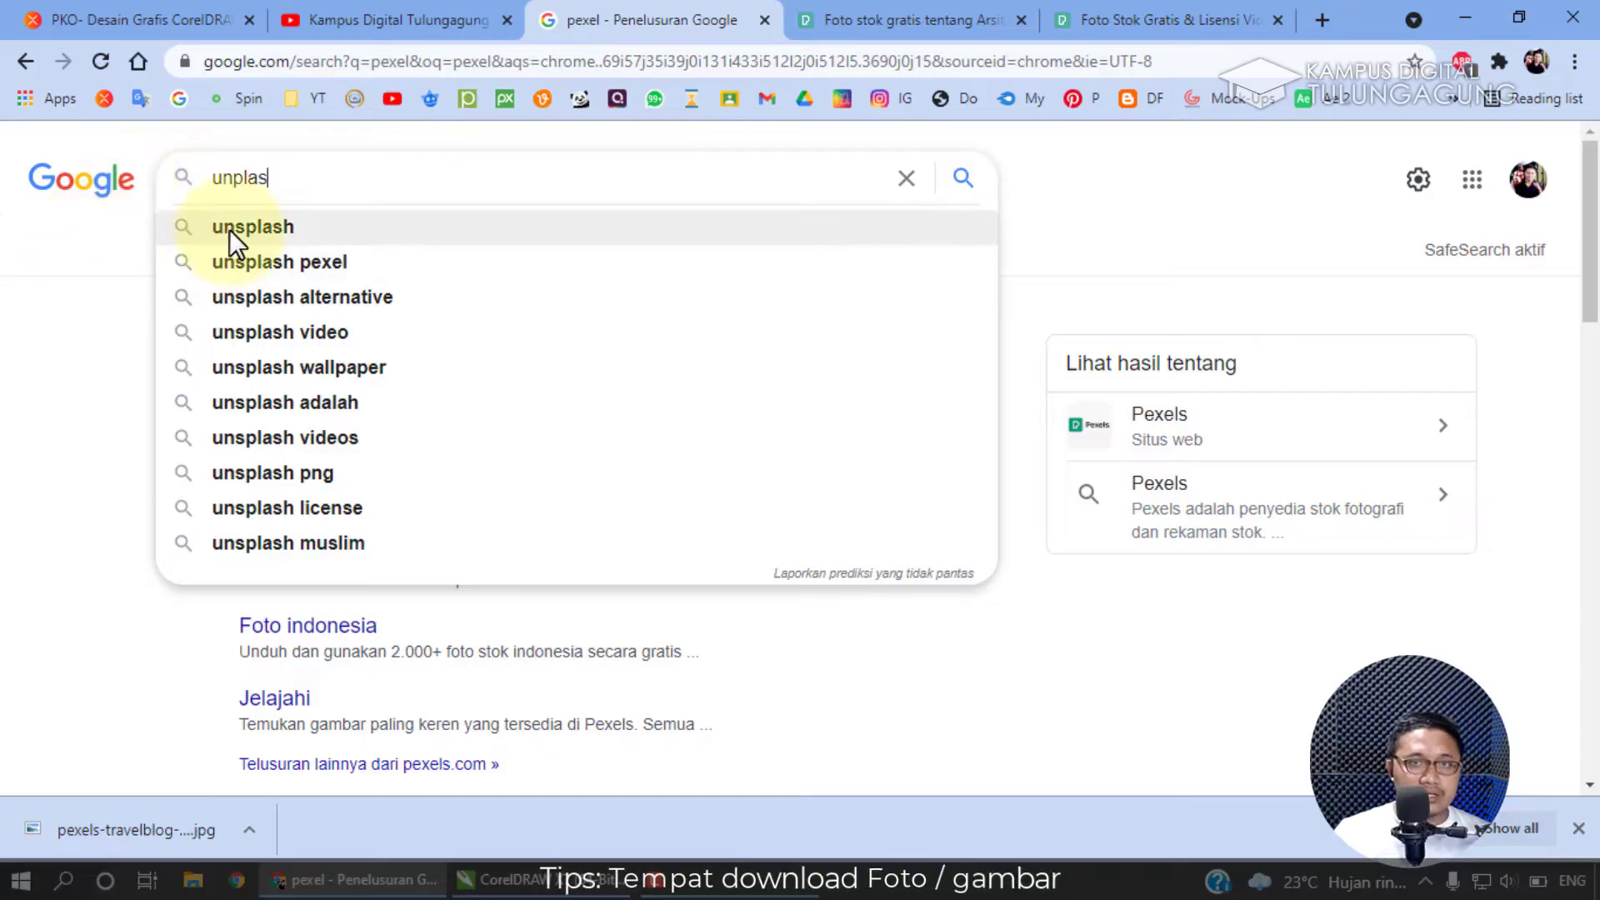
click(229, 227)
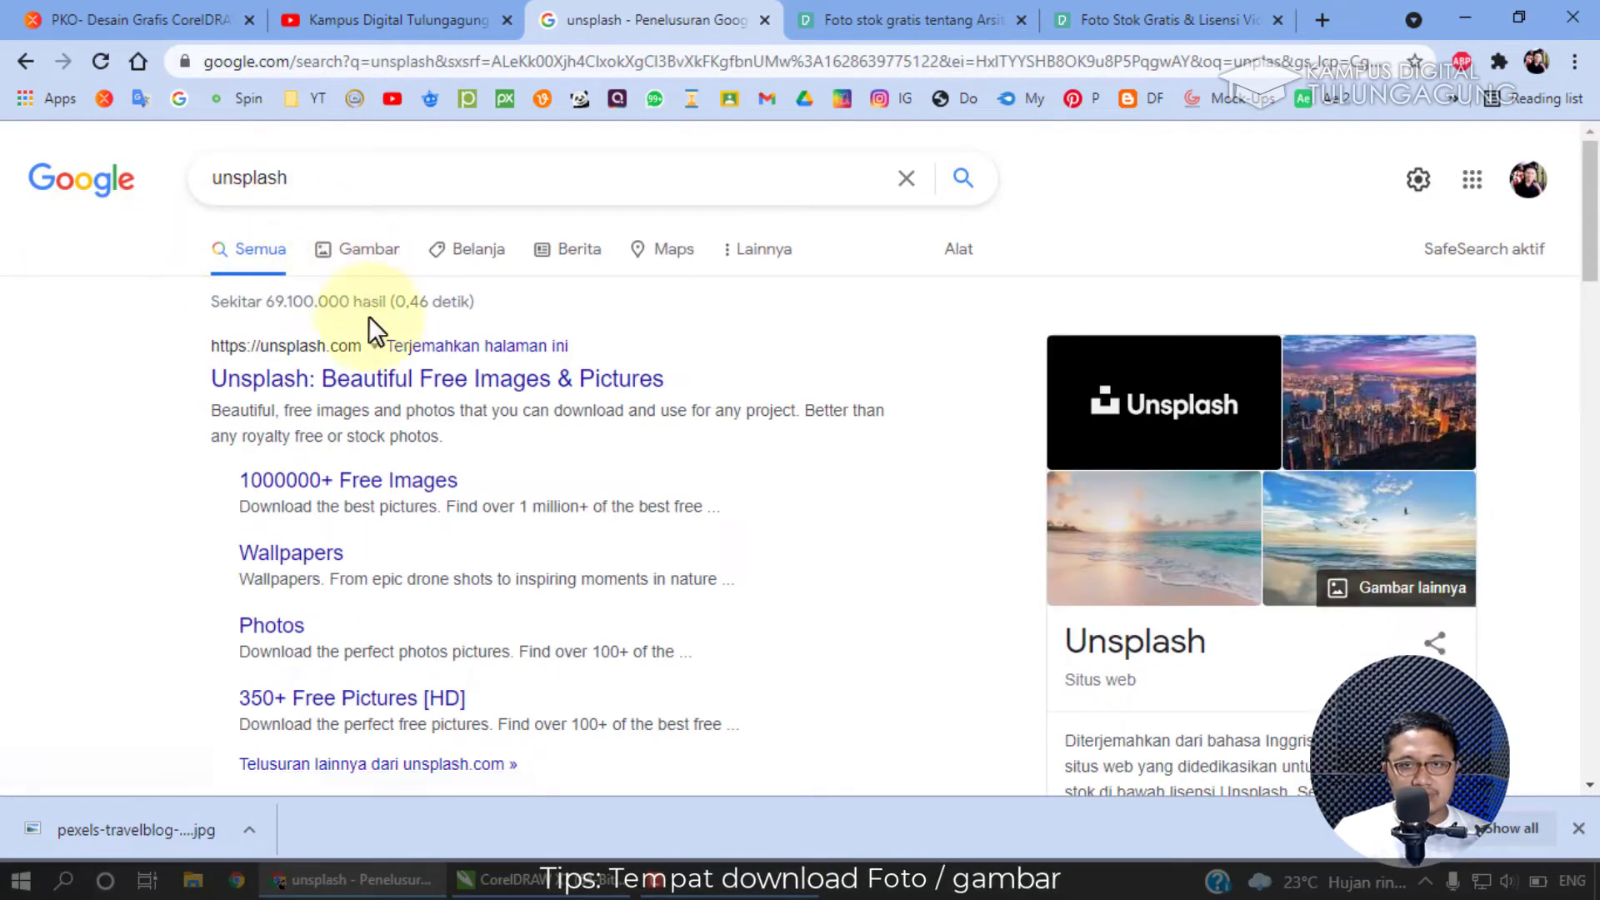
Open the Unsplash home page from the search results in a new tab and close both Pexels pages.
right_click(434, 381)
click(446, 392)
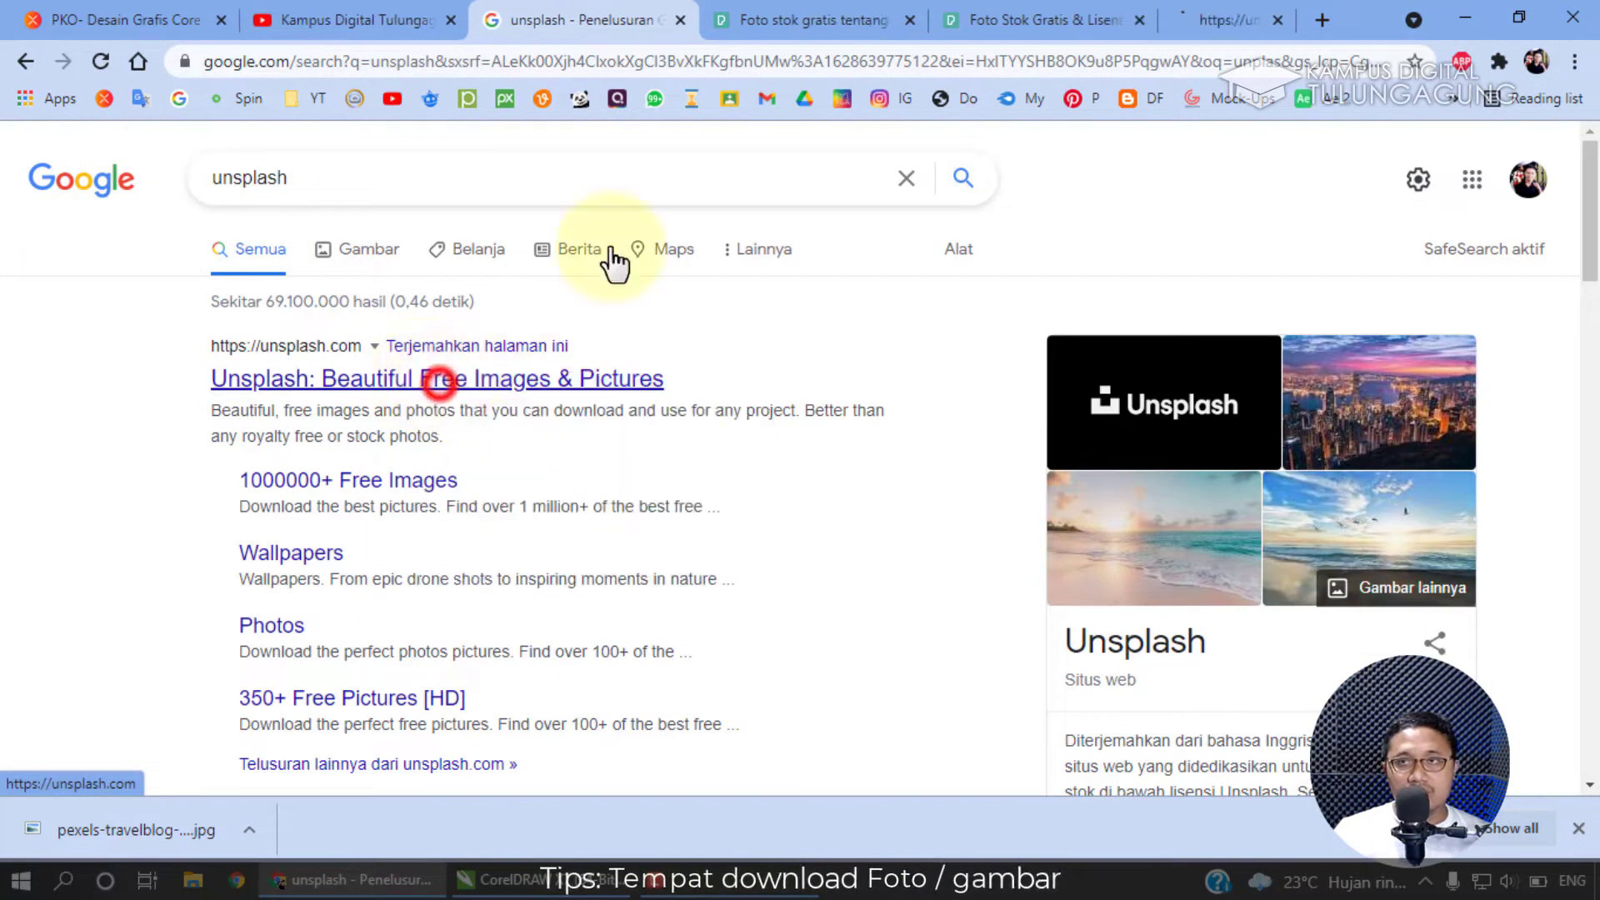
click(926, 19)
click(850, 15)
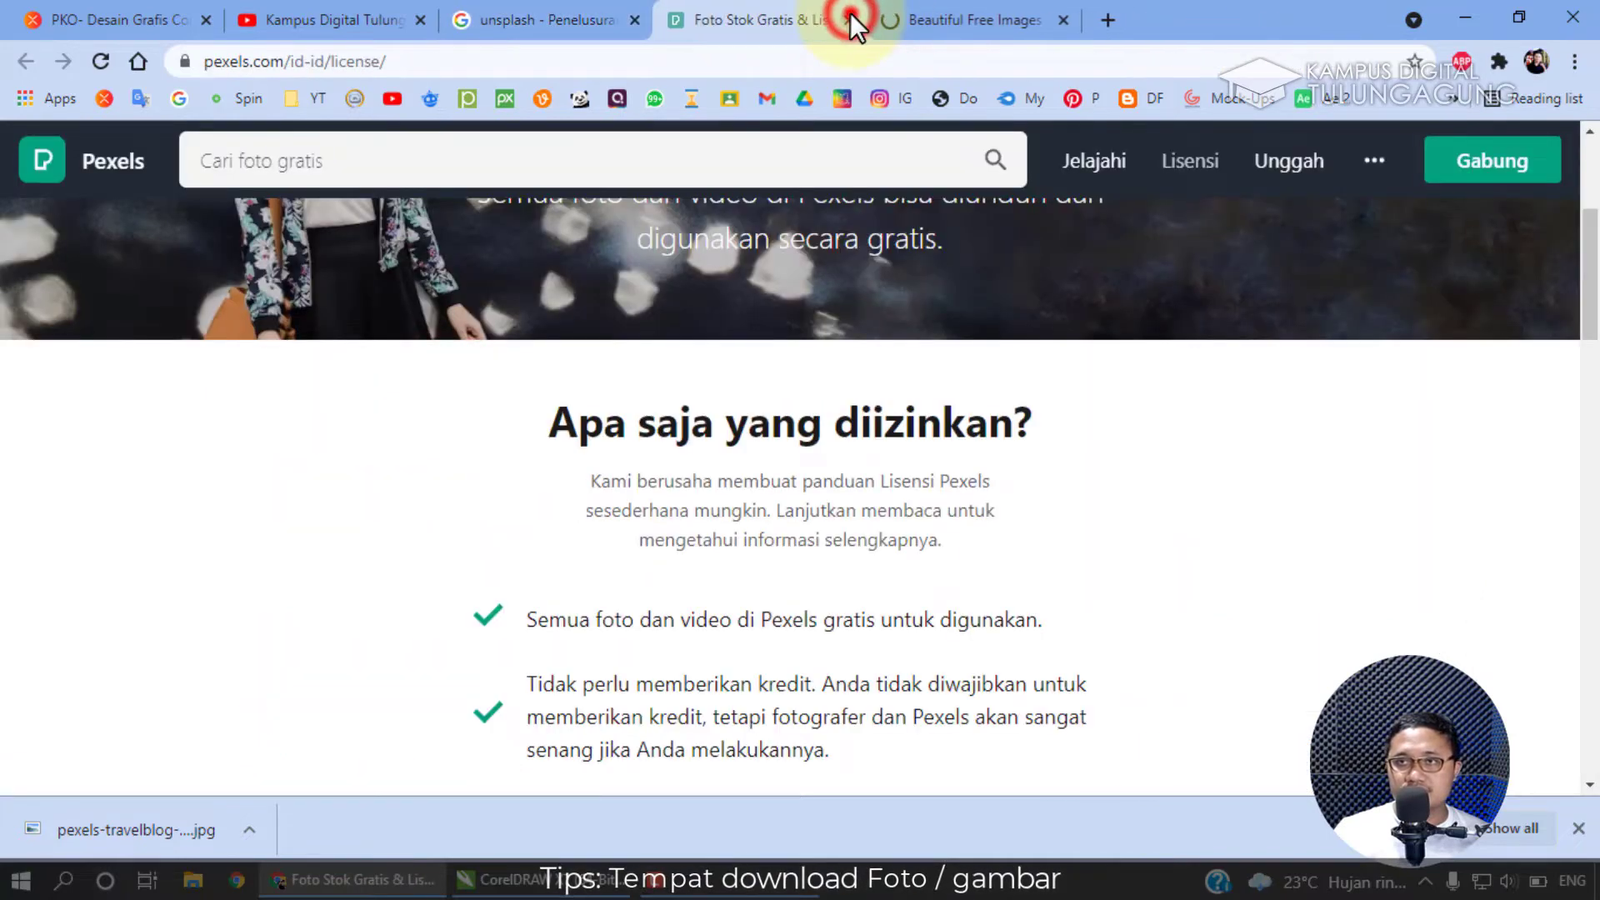
click(850, 15)
Browse the free photos on the Unsplash home page and look at its Login and Join free options.
scroll(998, 288, down, 5)
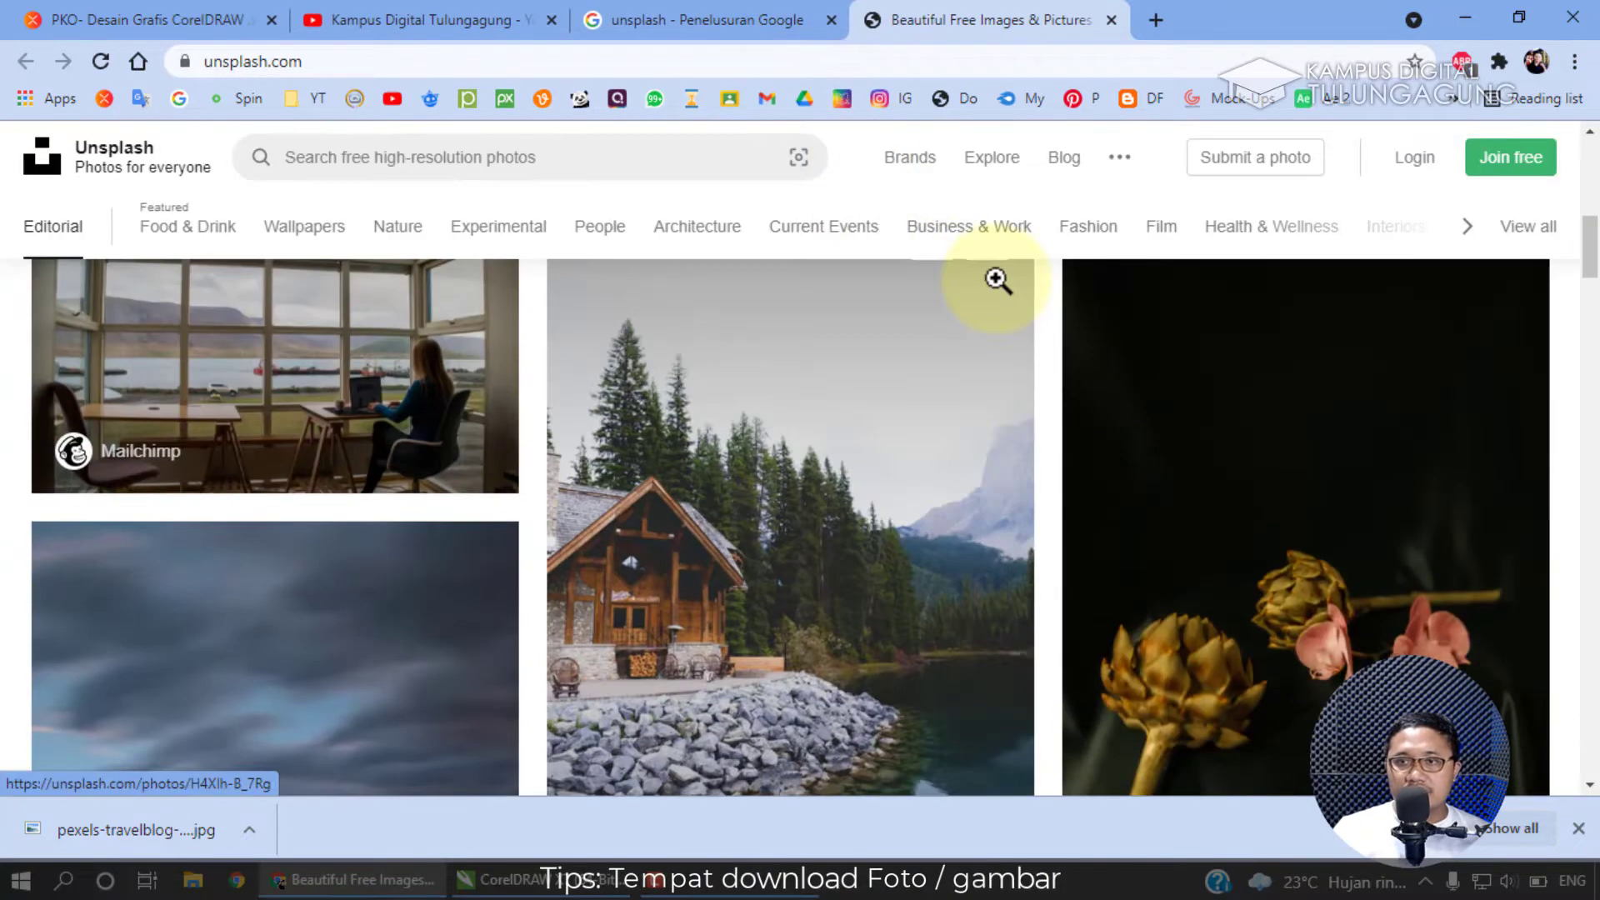
scroll(998, 283, up, 5)
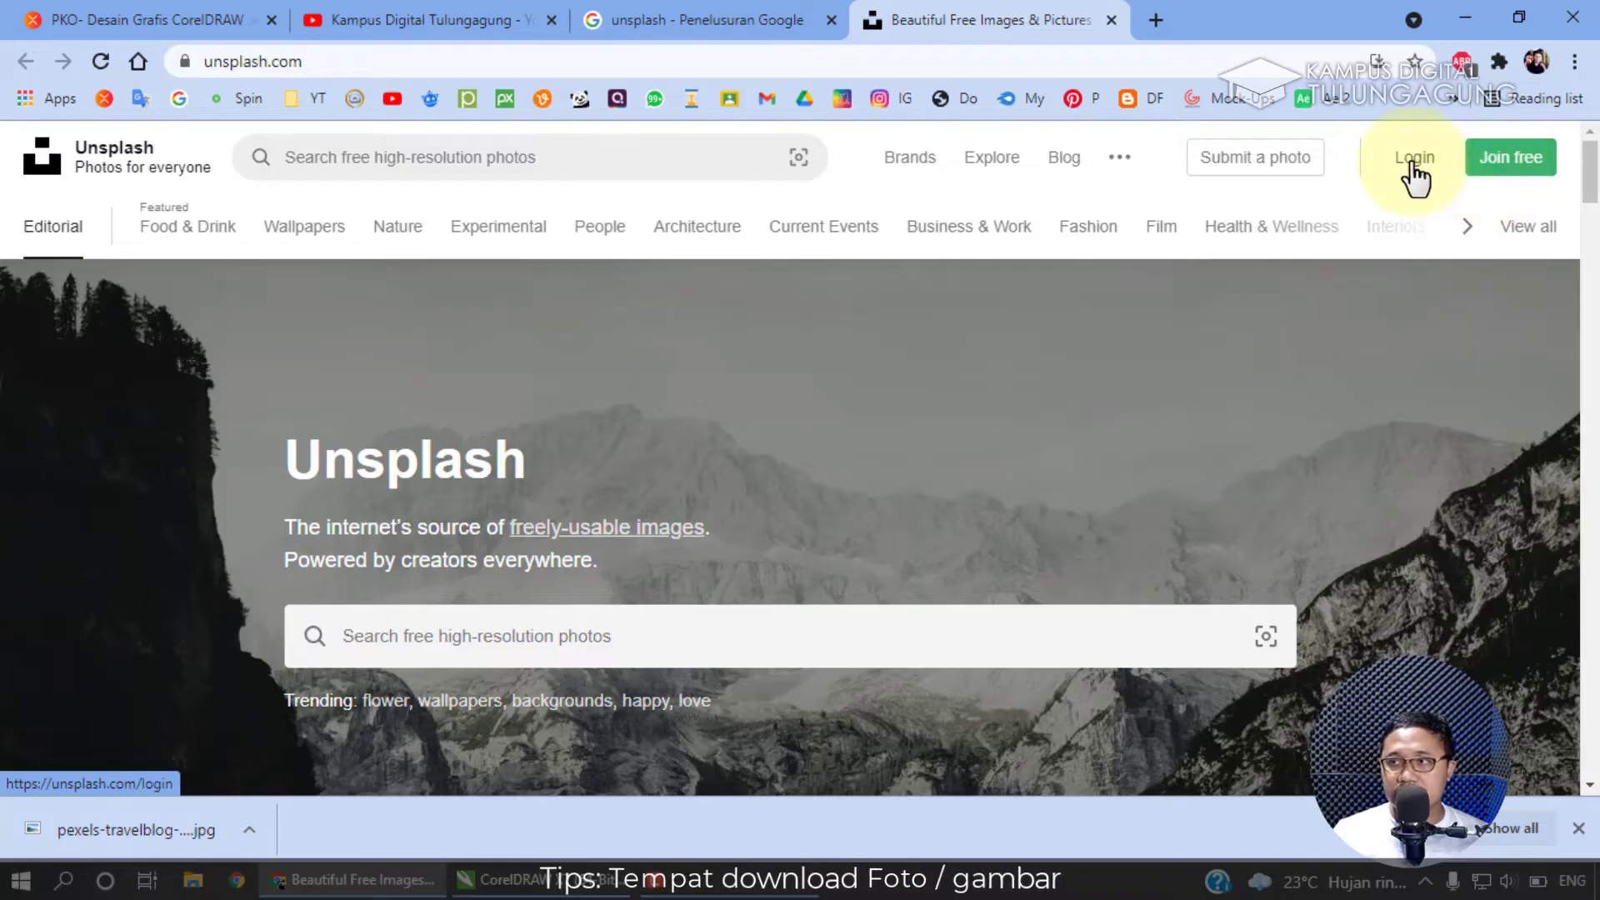
scroll(748, 525, down, 10)
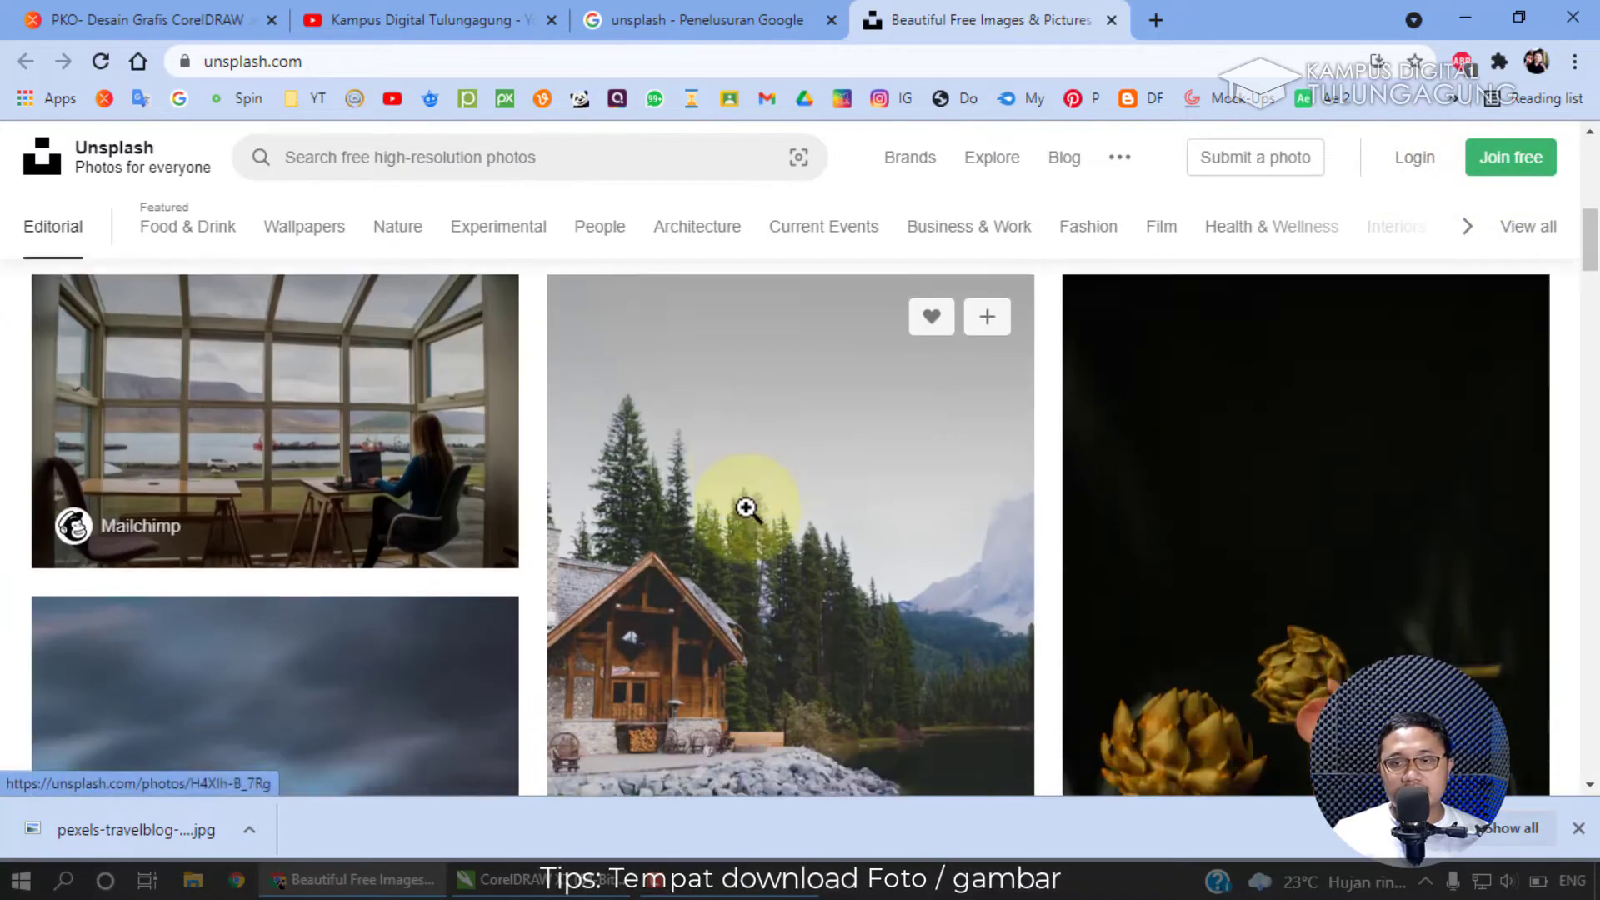
scroll(749, 505, down, 15)
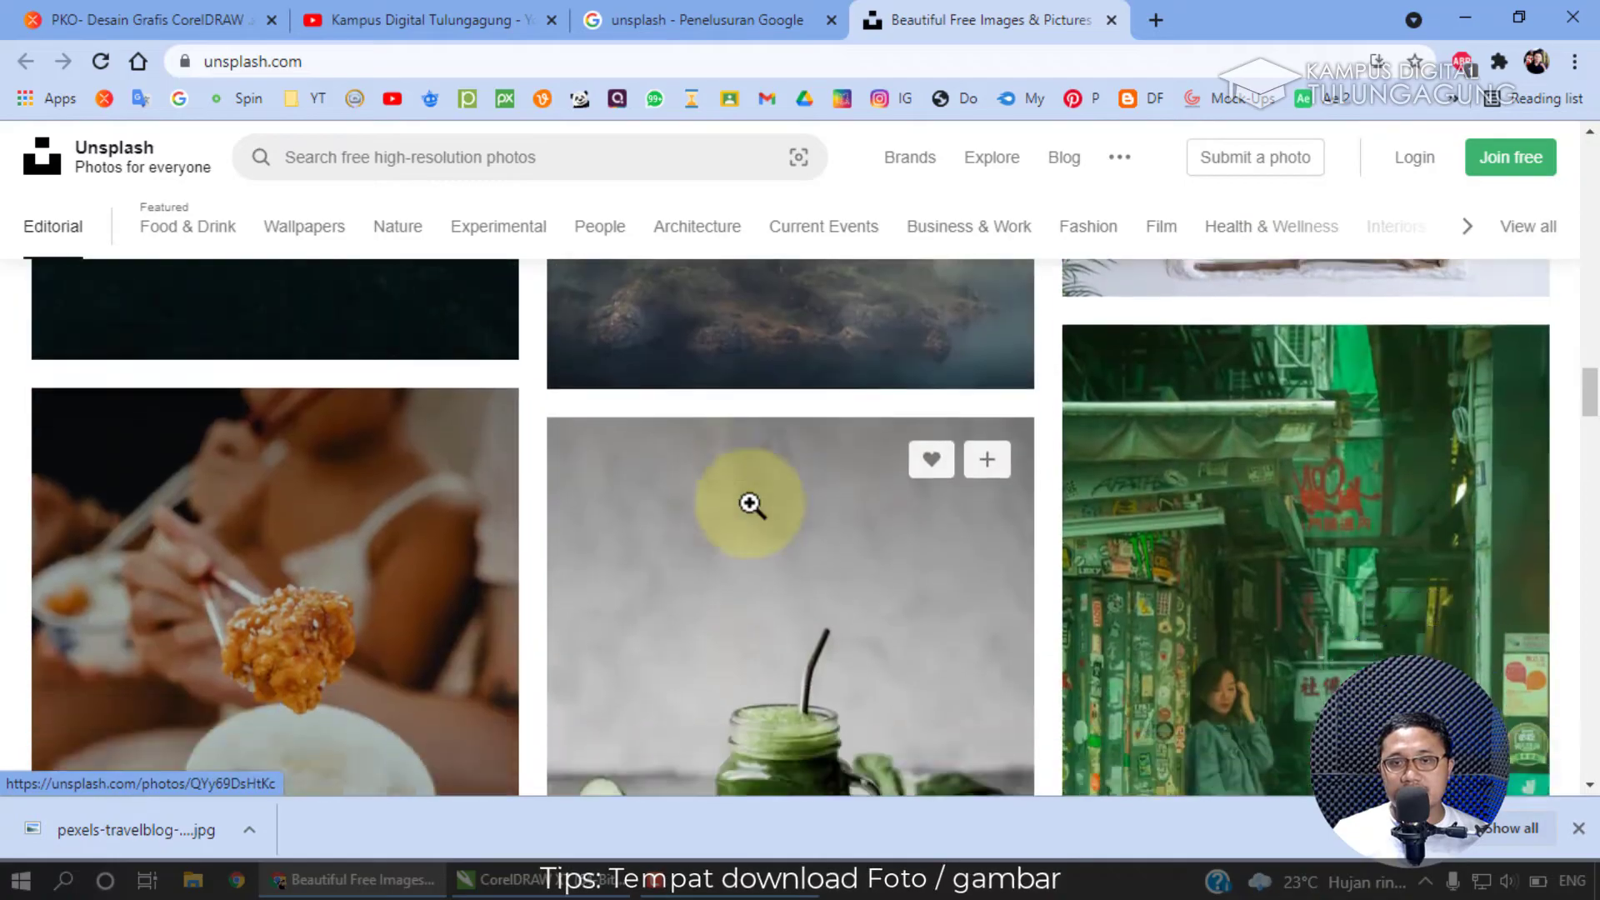
scroll(750, 503, down, 5)
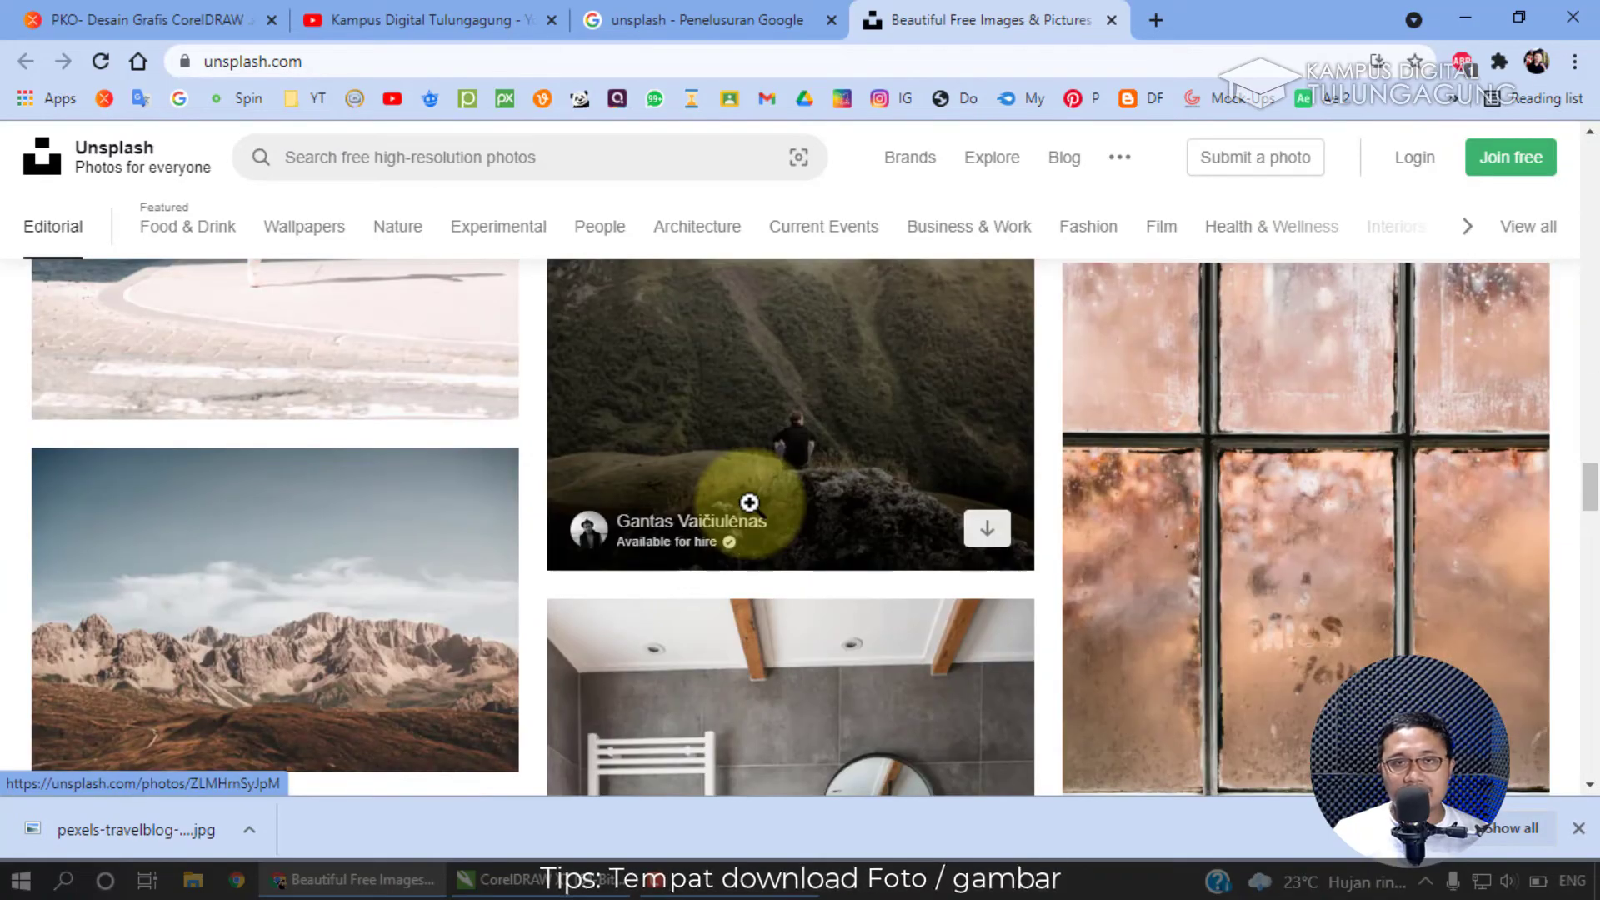
scroll(749, 504, down, 7)
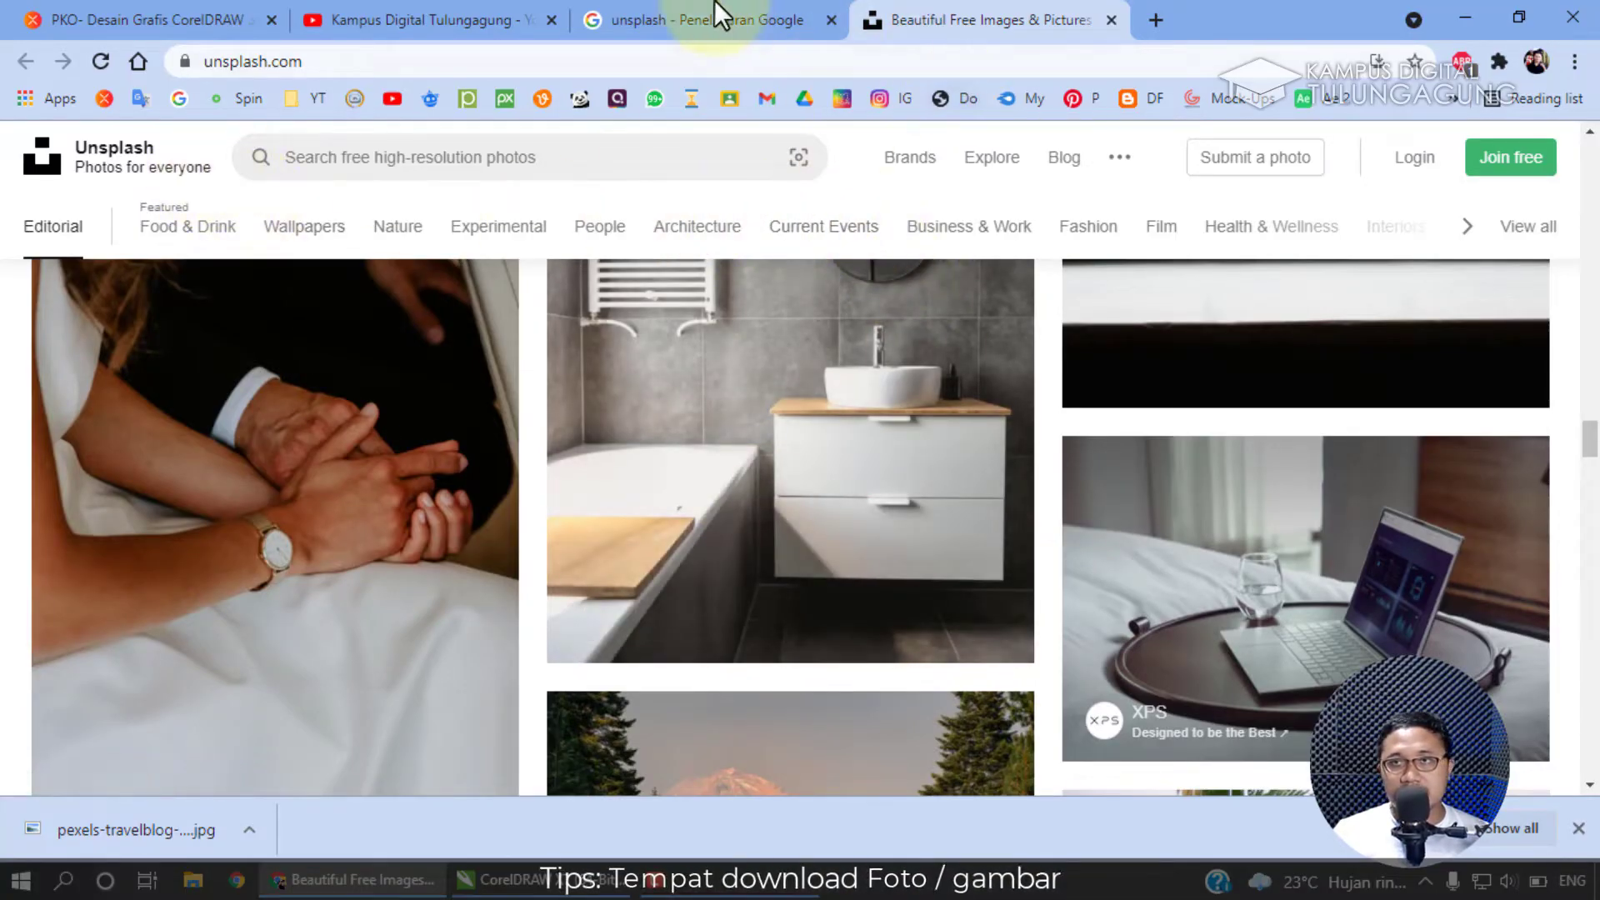
Browse the Unsplash photo feed and view the page of the green mountain photo under white clouds.
click(737, 17)
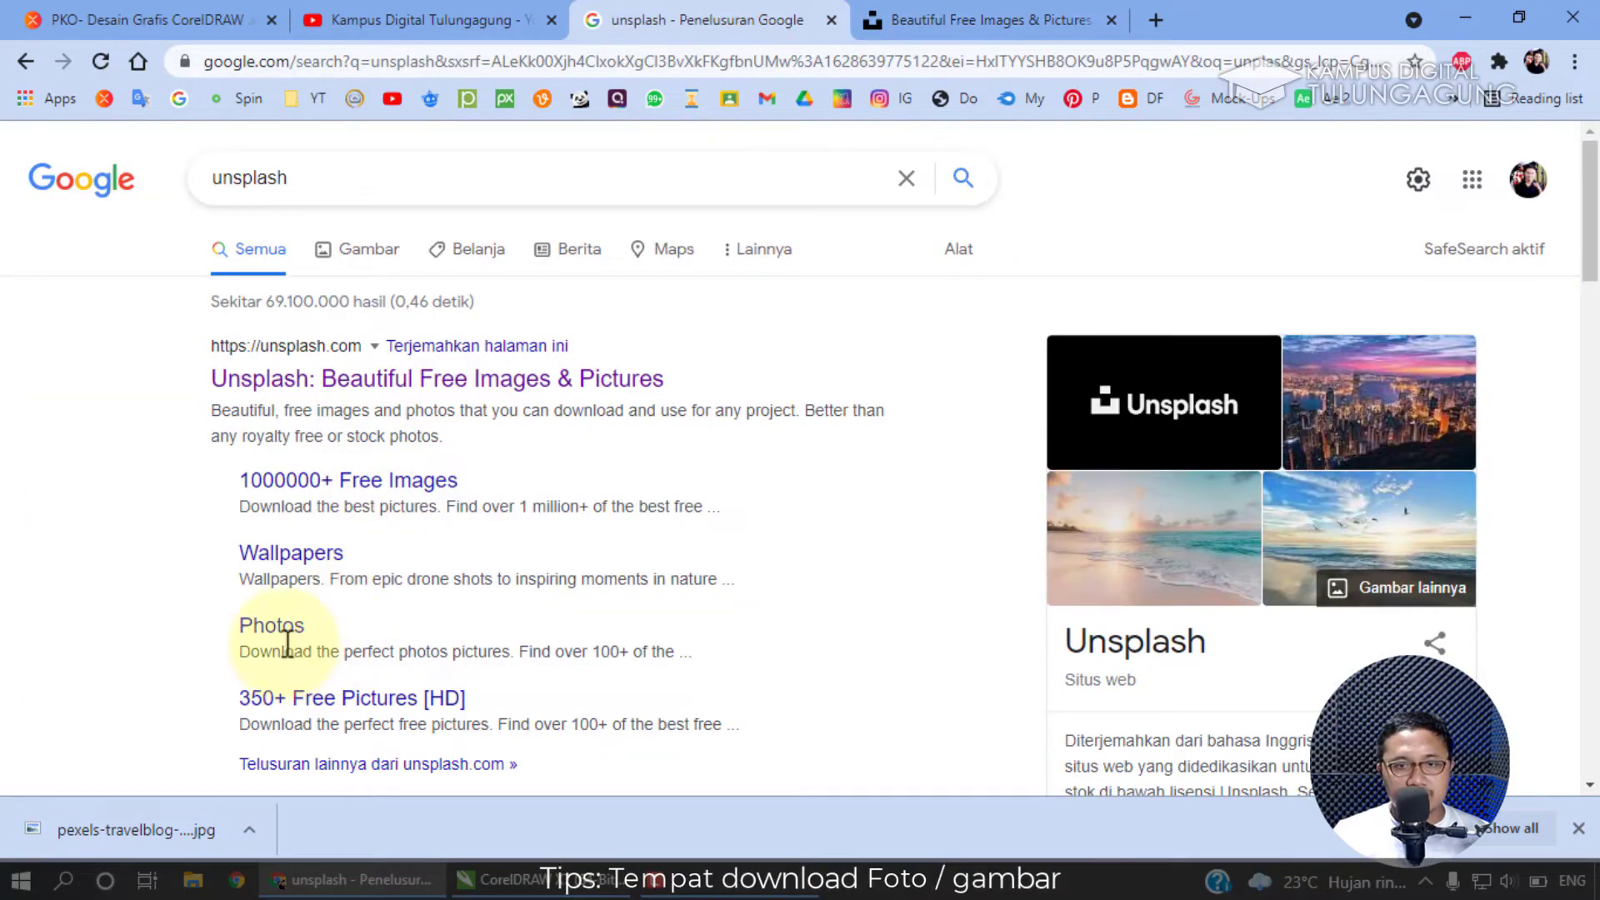
click(1042, 25)
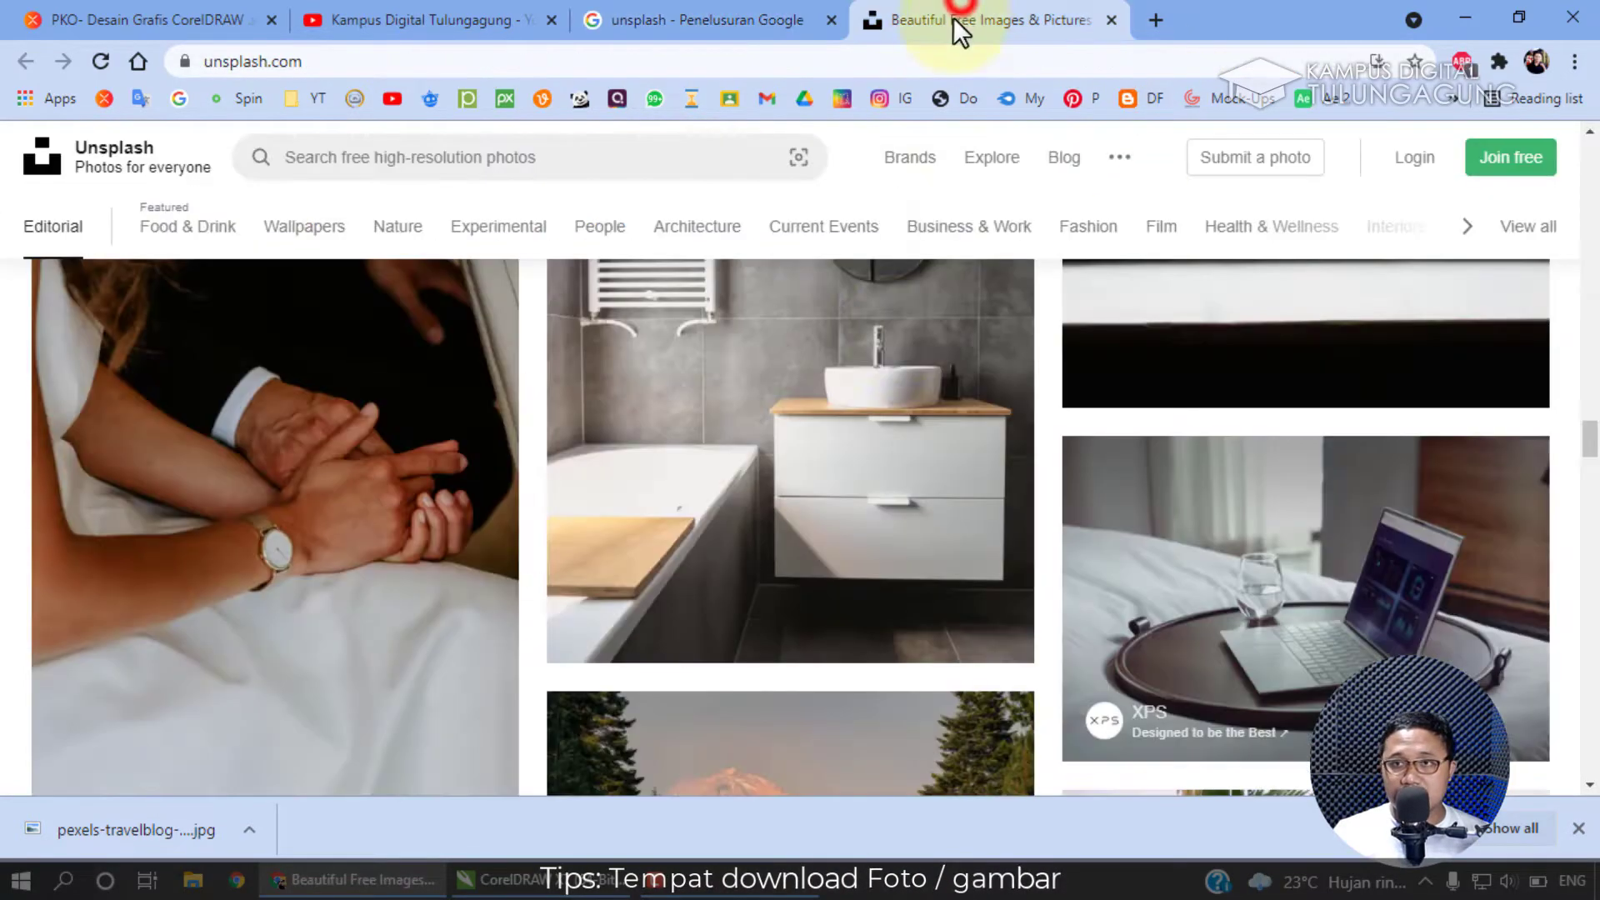
scroll(903, 471, down, 5)
scroll(902, 469, down, 10)
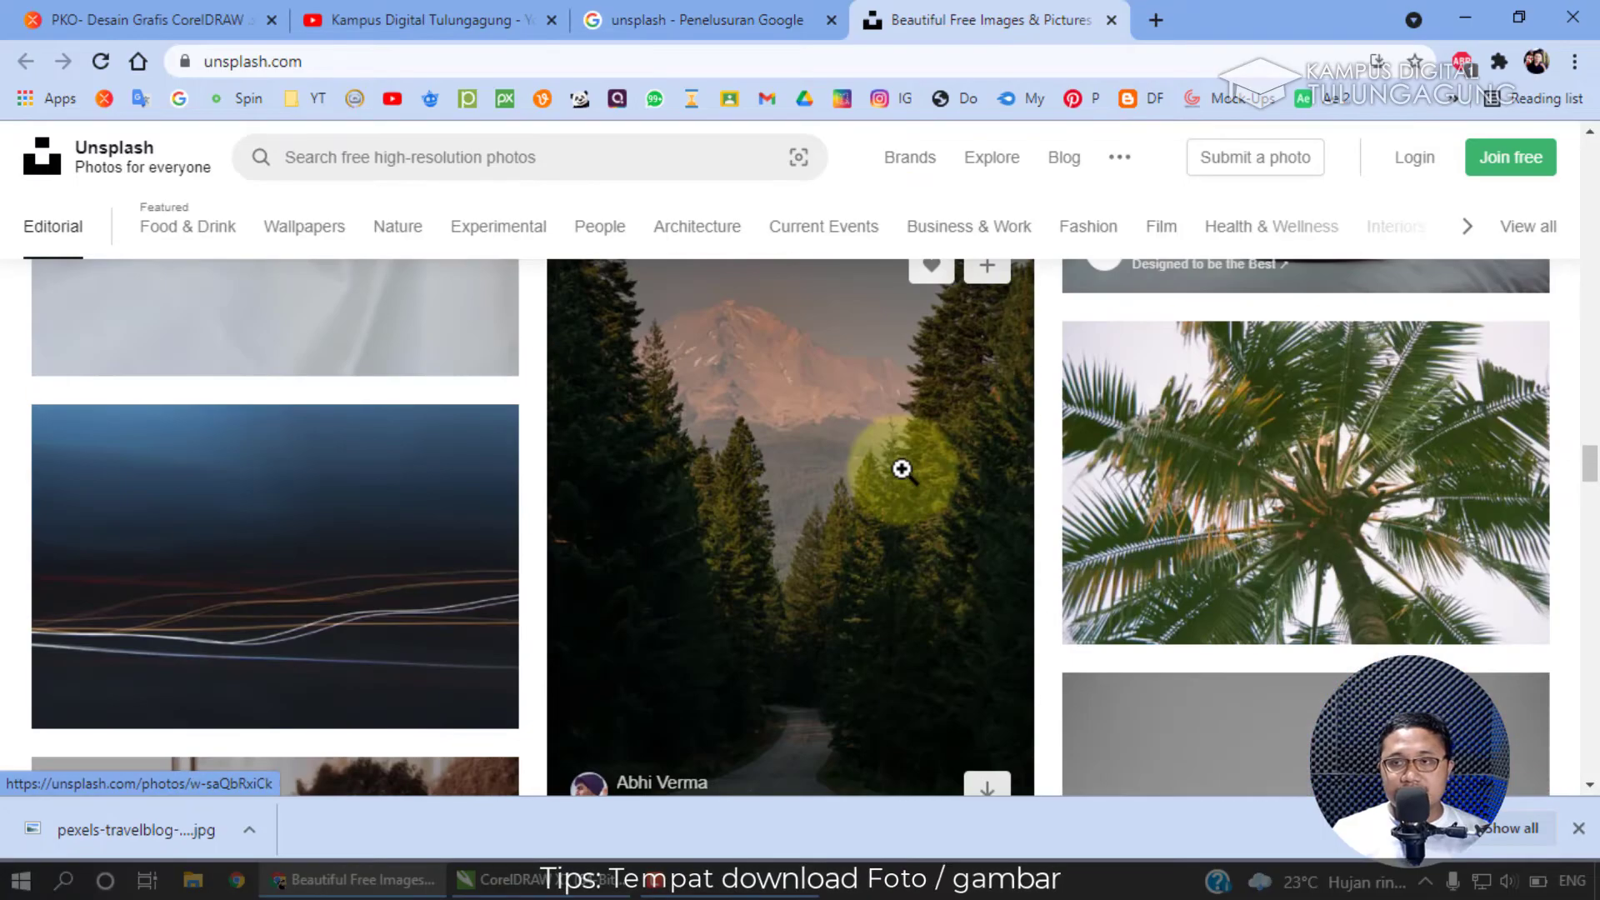
scroll(894, 455, down, 1)
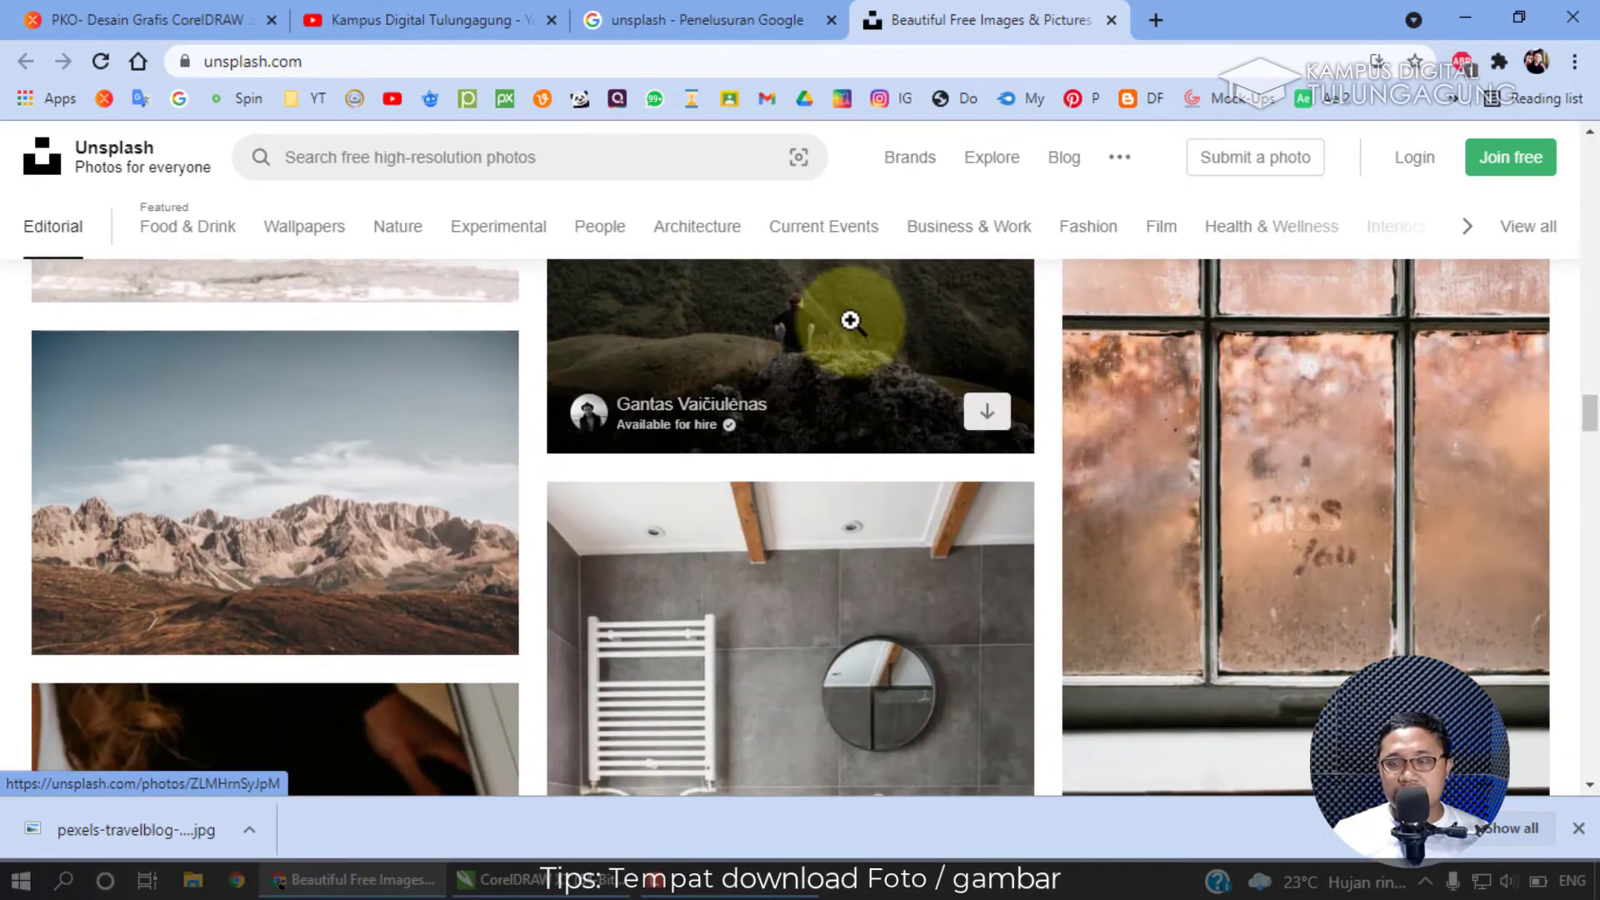
click(848, 314)
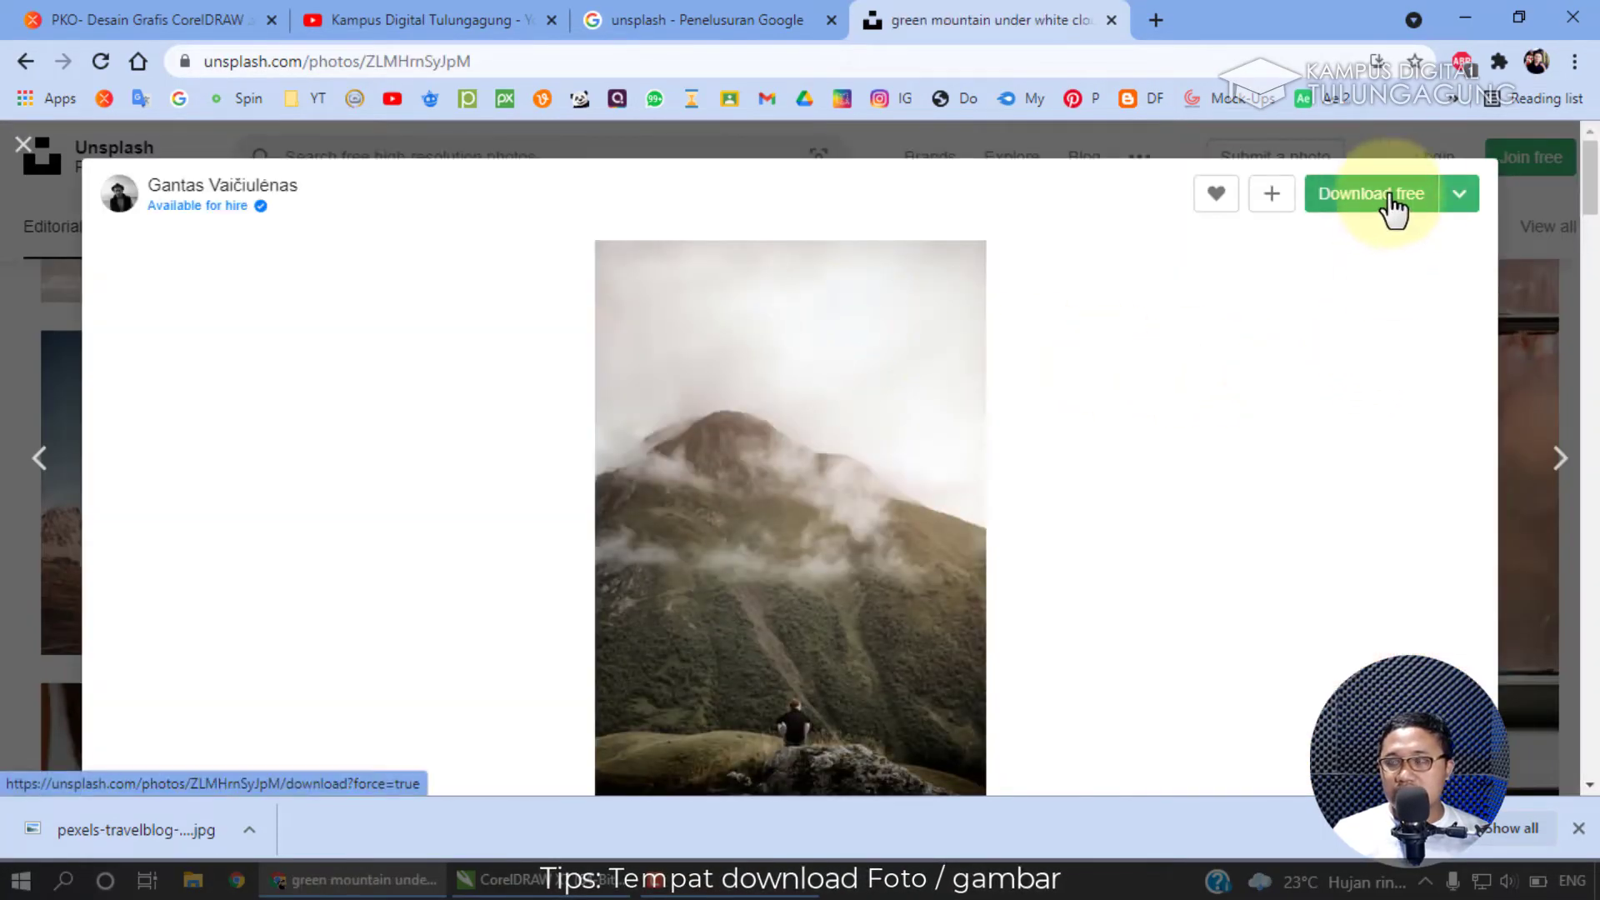
click(23, 145)
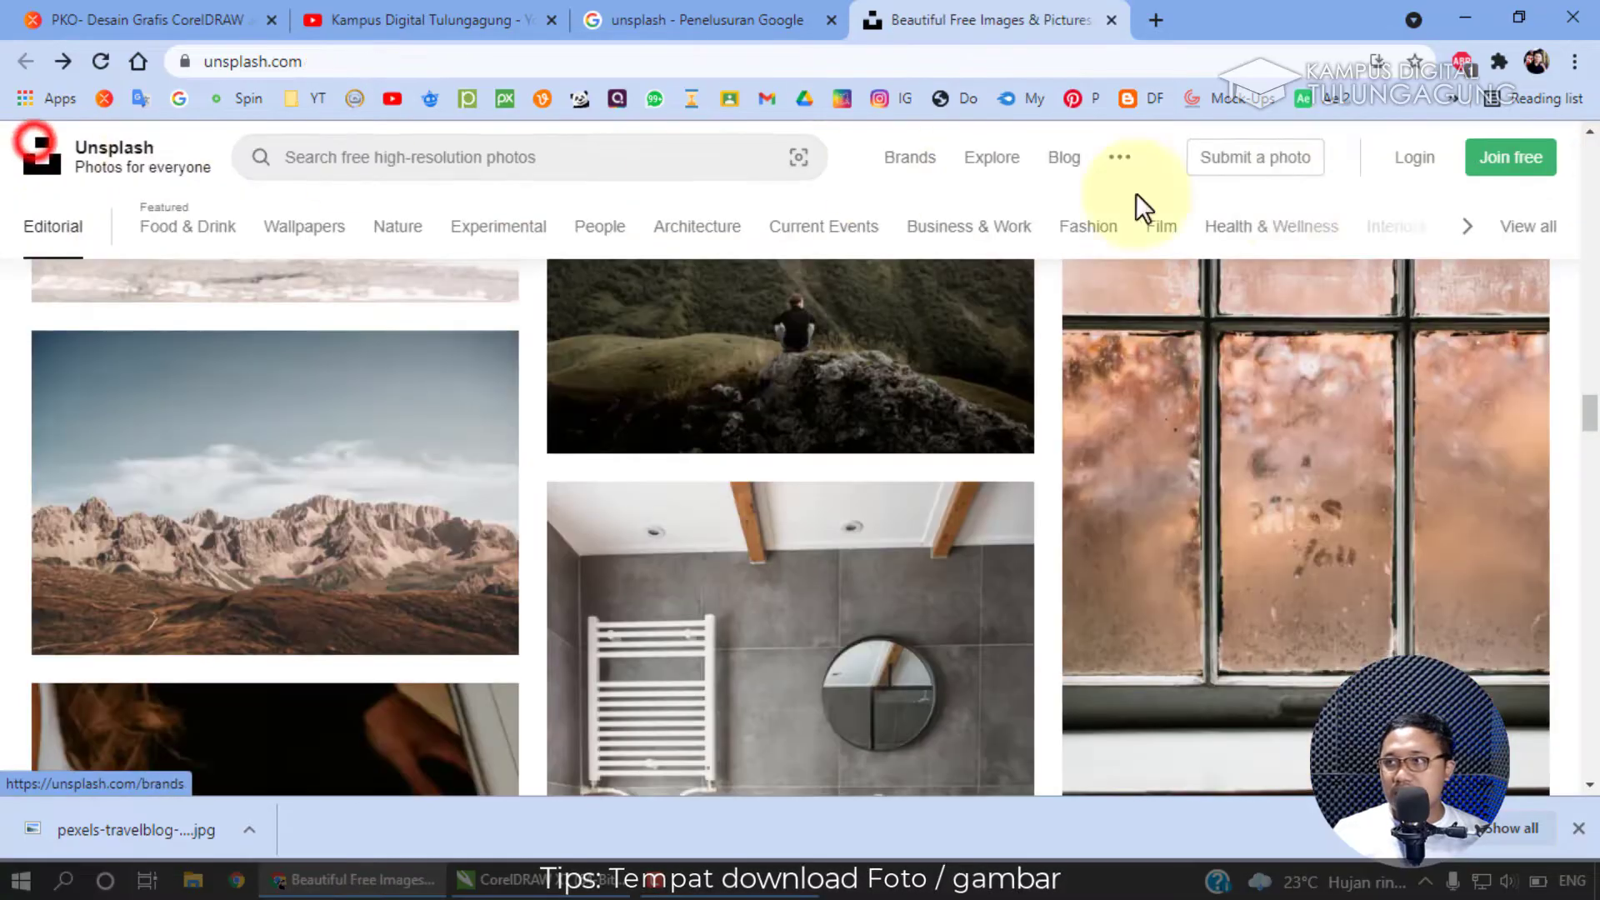
Check the login options on Unsplash, dismiss the downloads bar and close the Unsplash page.
click(1412, 169)
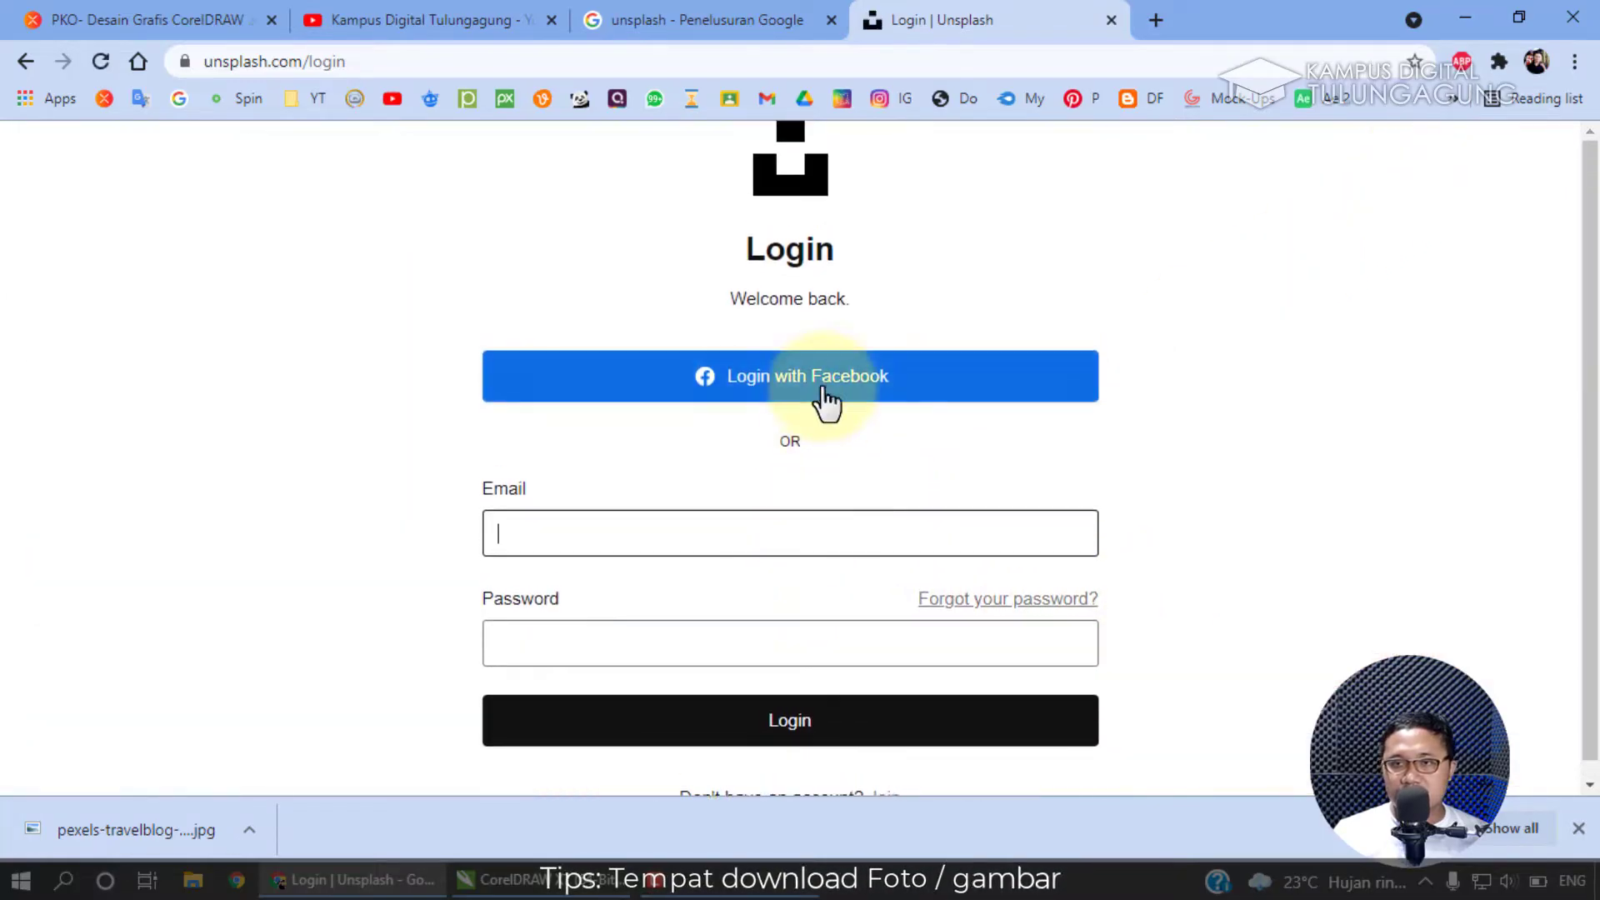
scroll(725, 738, down, 1)
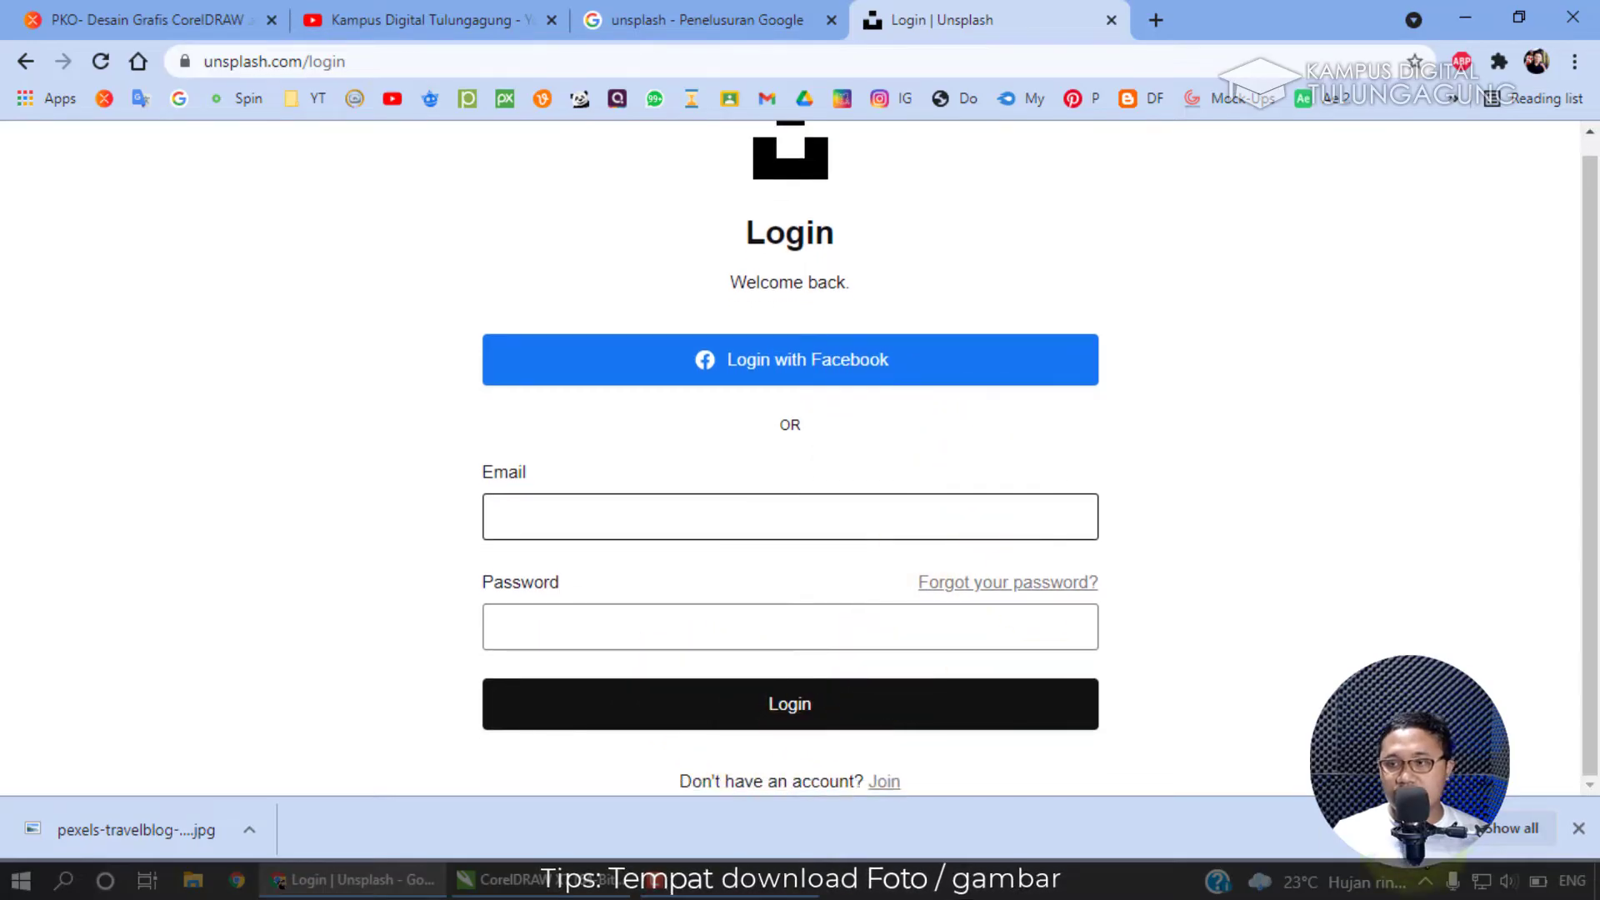
click(1578, 829)
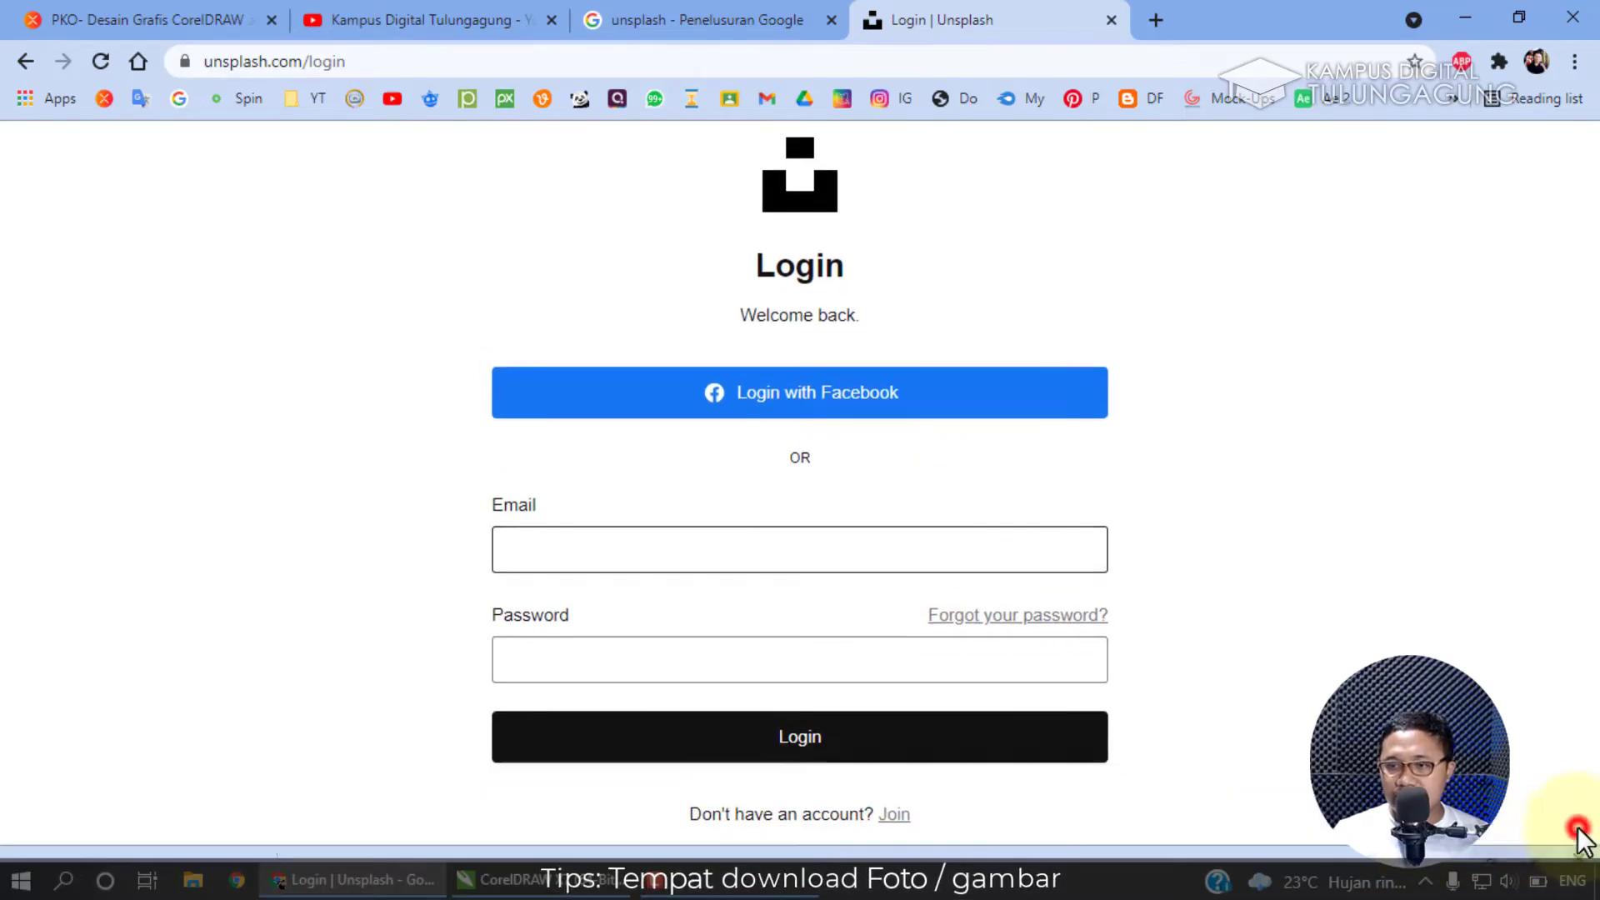
click(1111, 20)
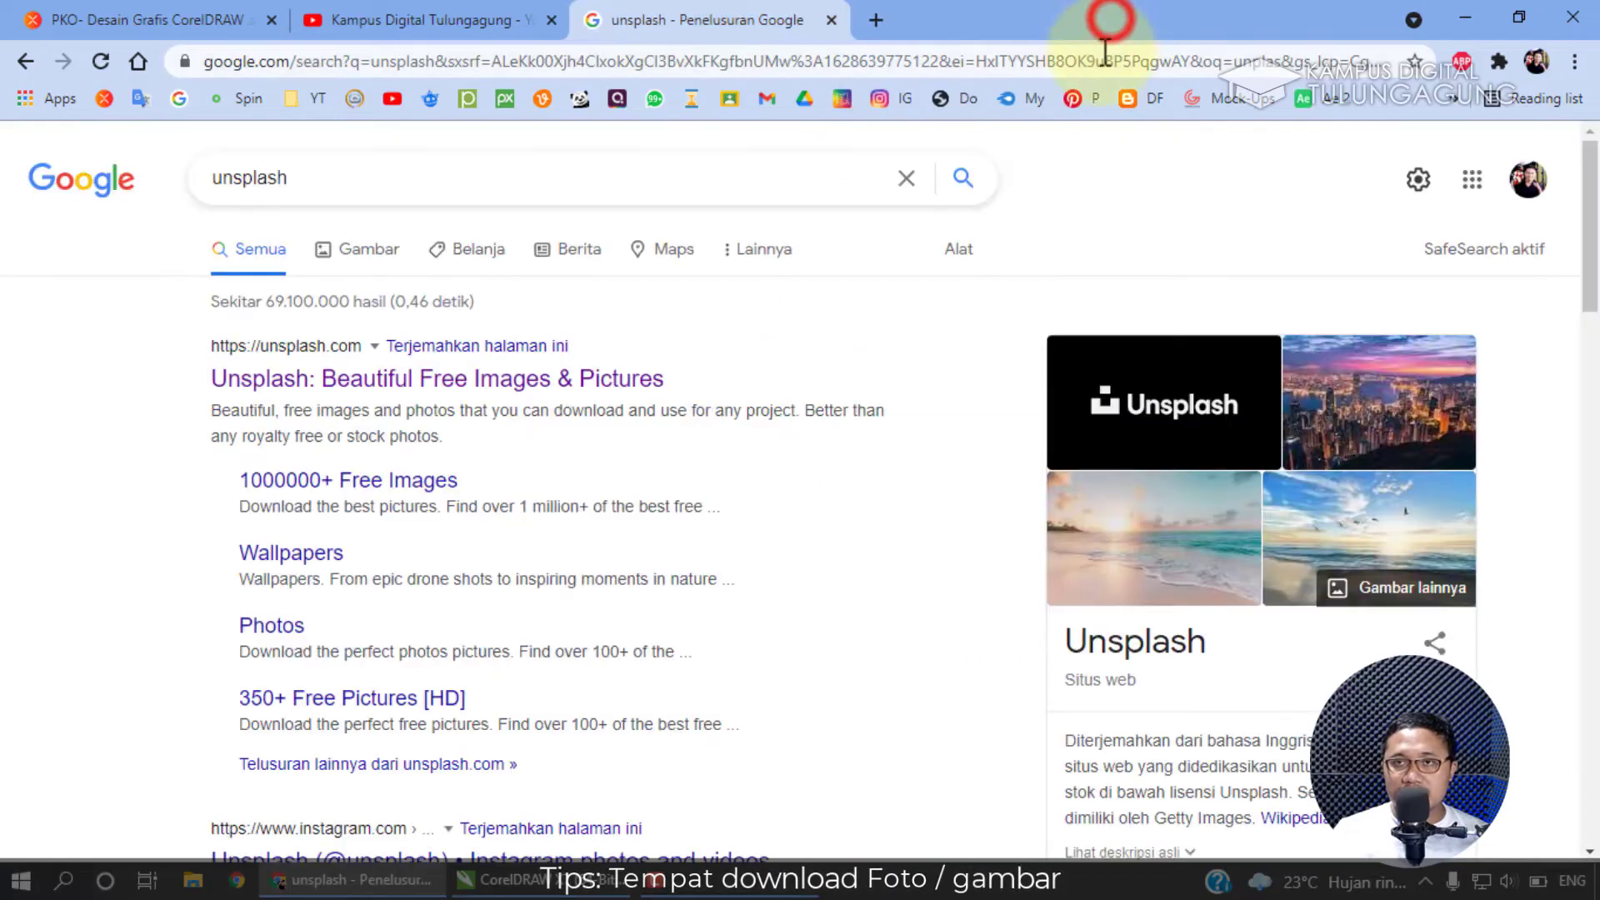
Replace the Google query with "pixabay" and run the search.
click(160, 17)
click(713, 20)
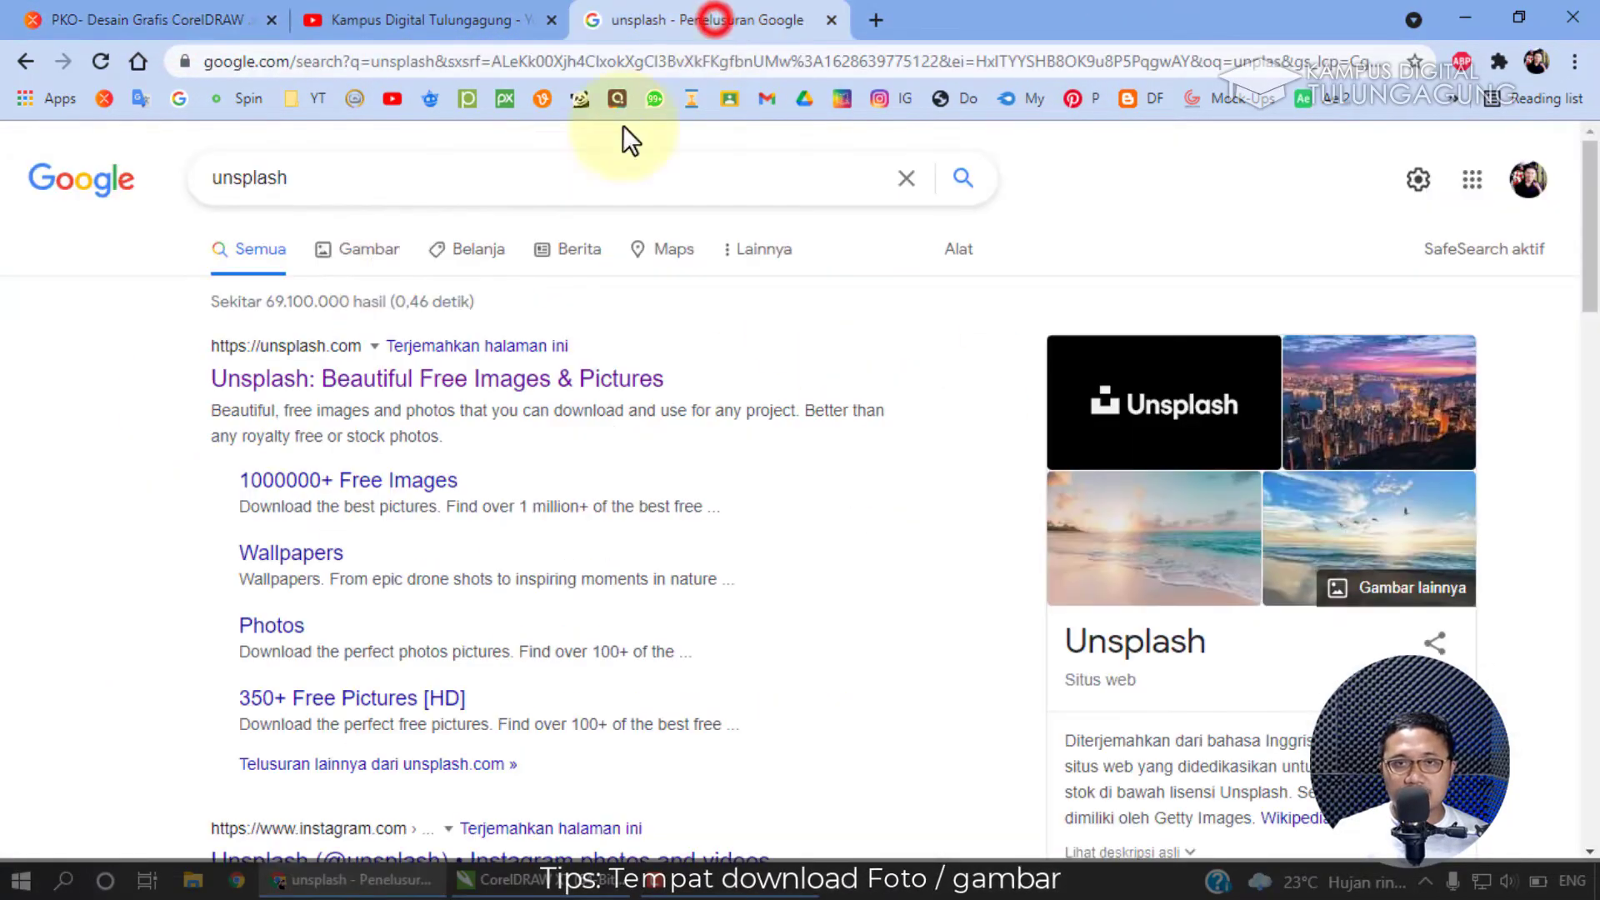
drag(325, 175, 65, 175)
text(o)
key(BackSpace)
text(pixabay)
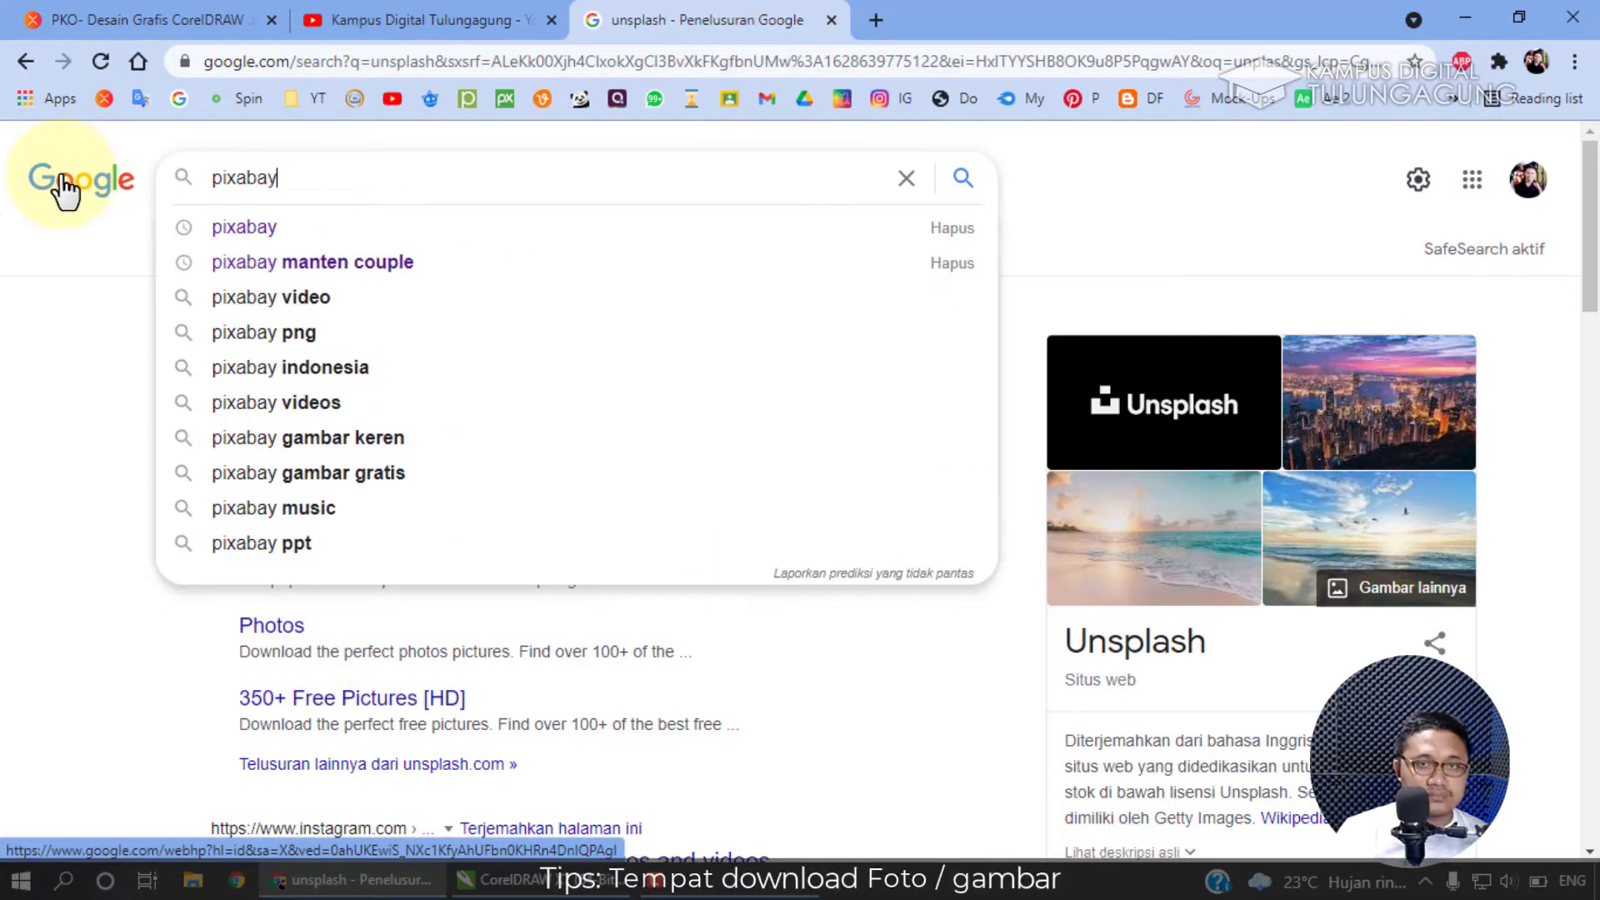
key(Return)
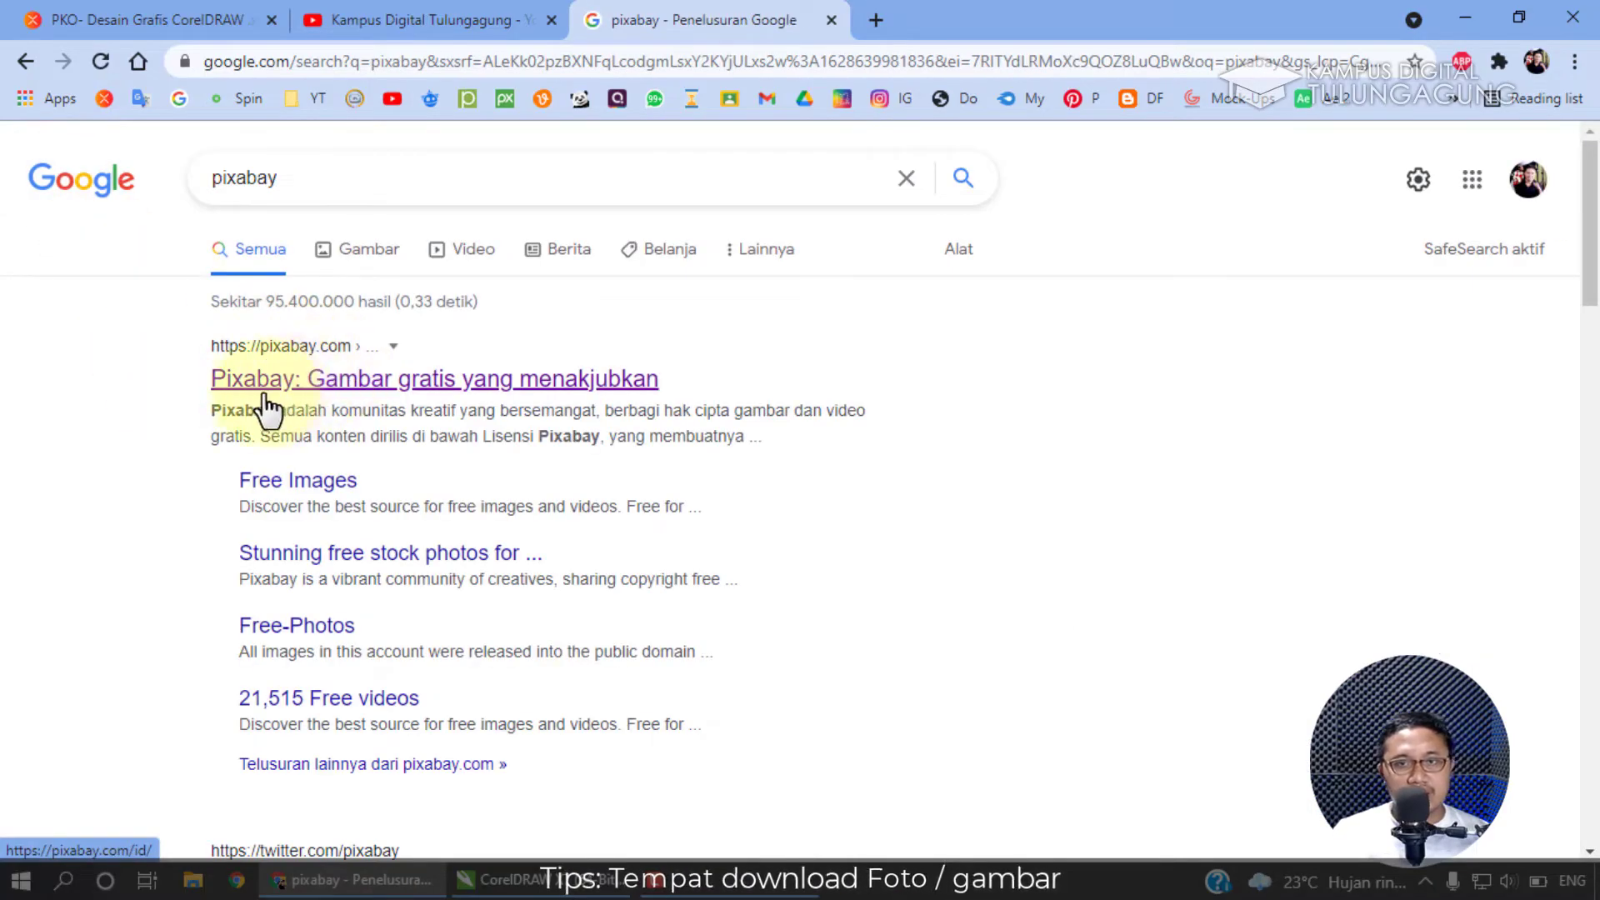
Open the main Pixabay result in a new tab and join the site with a Google account.
right_click(497, 386)
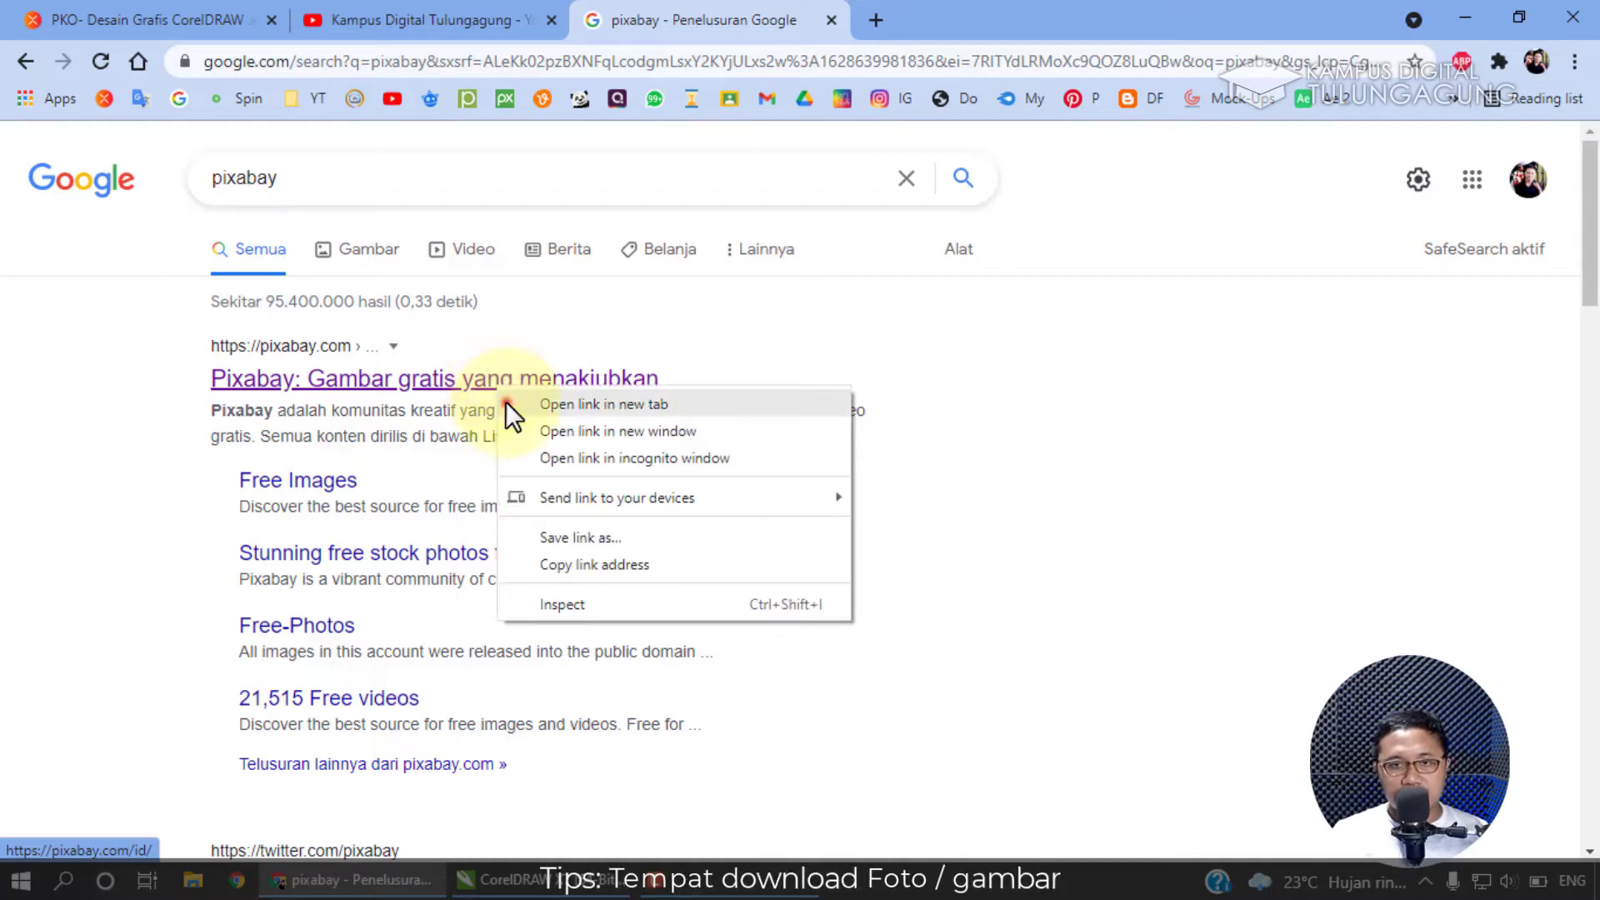
click(508, 404)
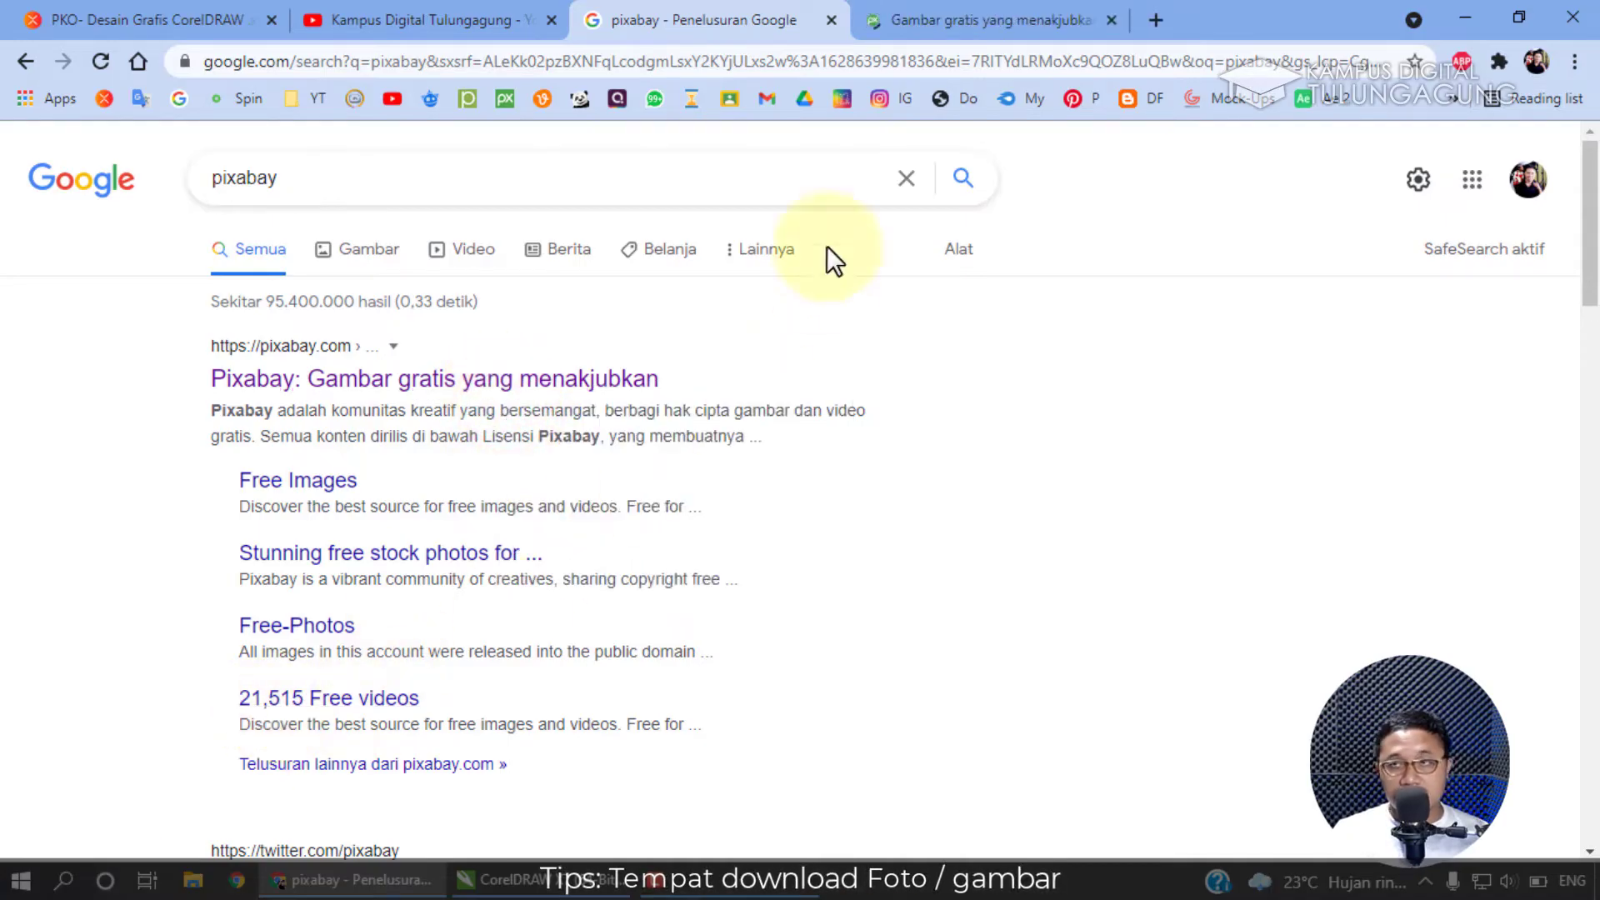
click(903, 8)
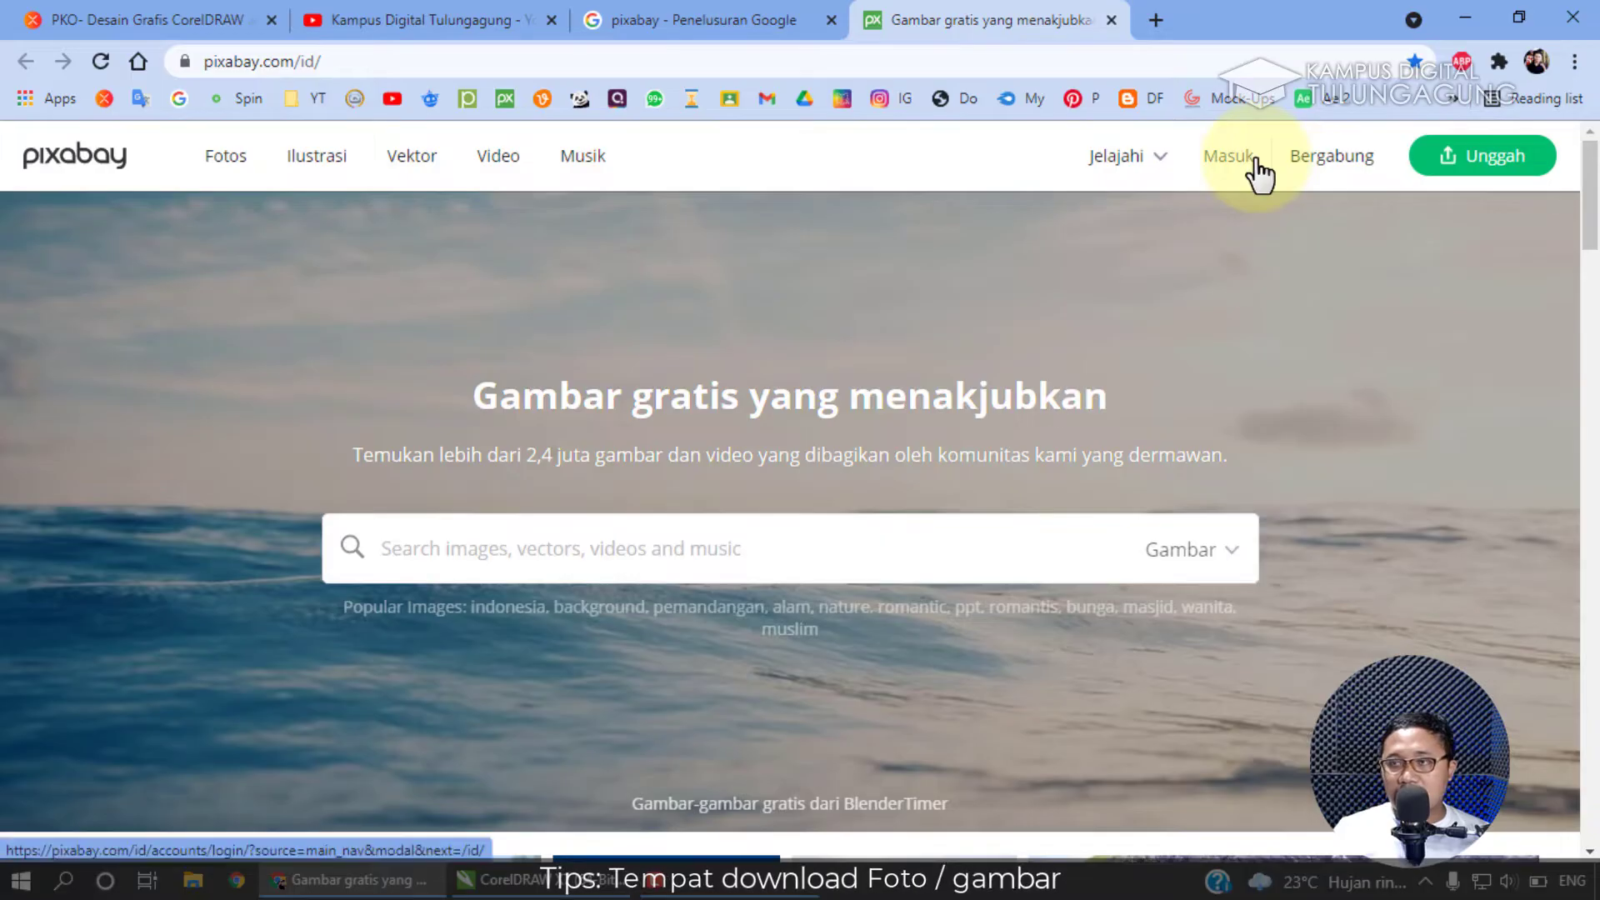
click(1328, 171)
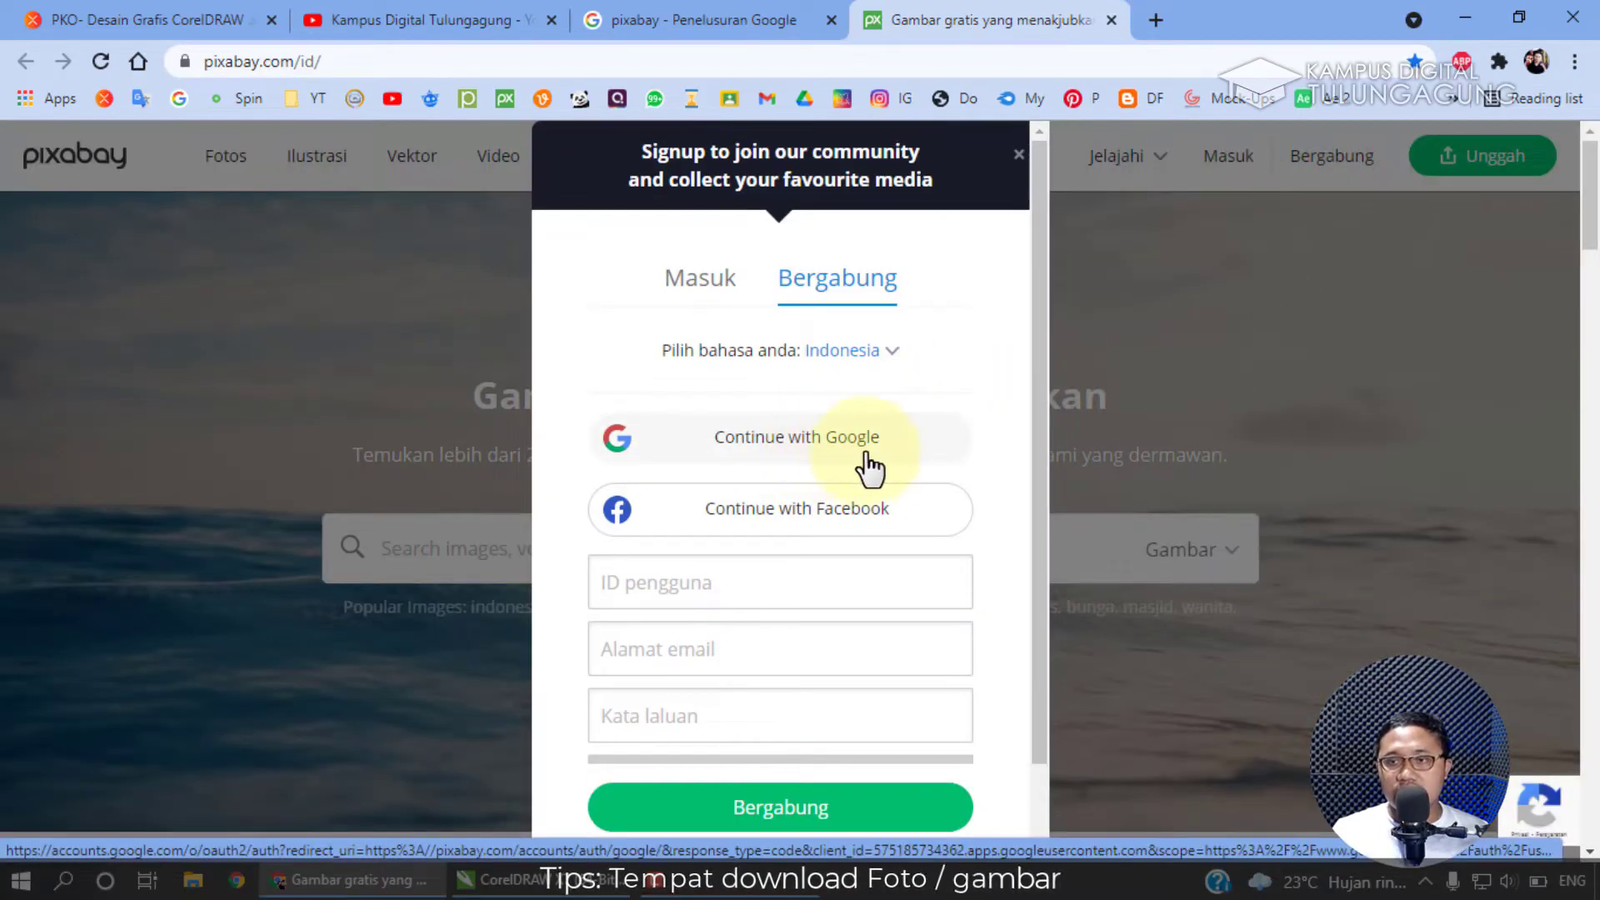
click(867, 454)
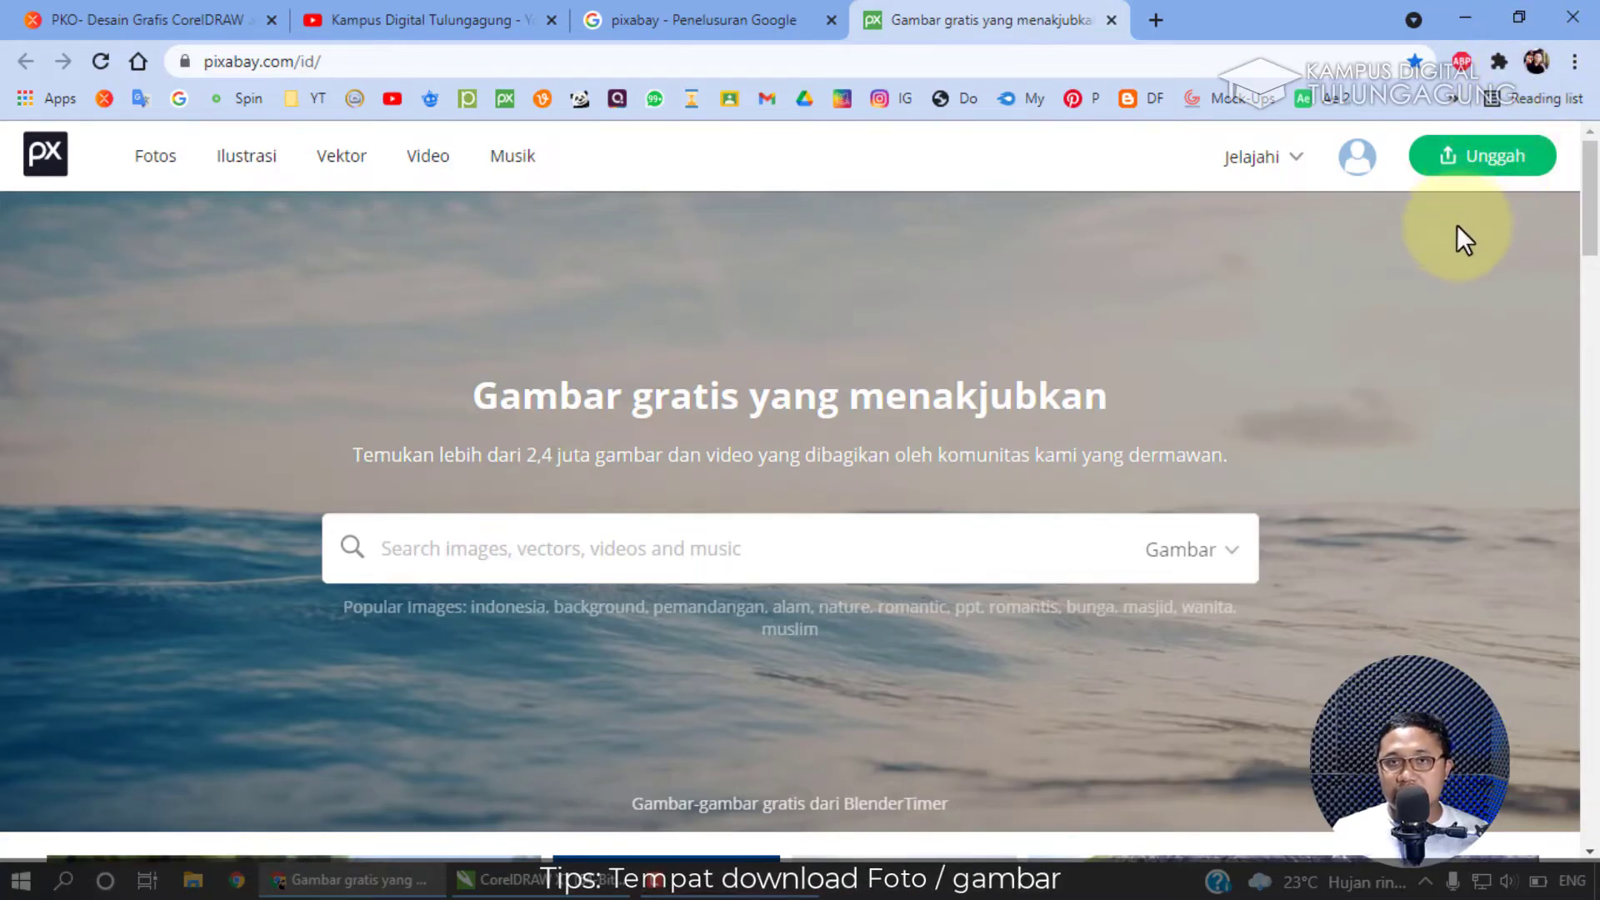
Browse the Pixabay home gallery and open the pink raspberry illustration.
scroll(800, 566, down, 10)
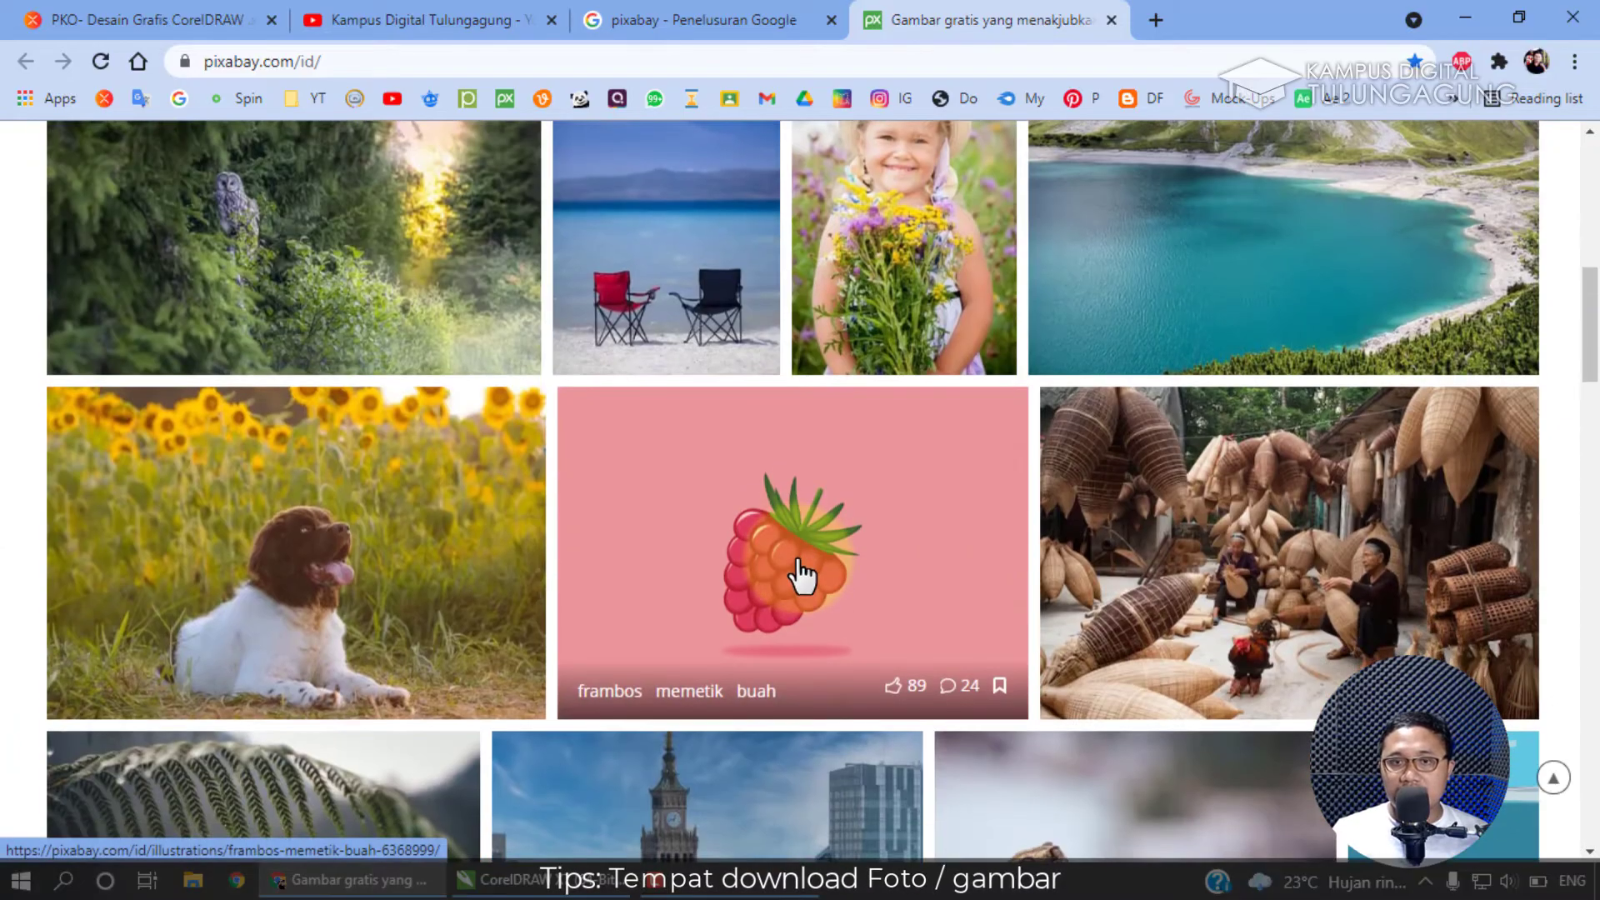
scroll(816, 566, down, 5)
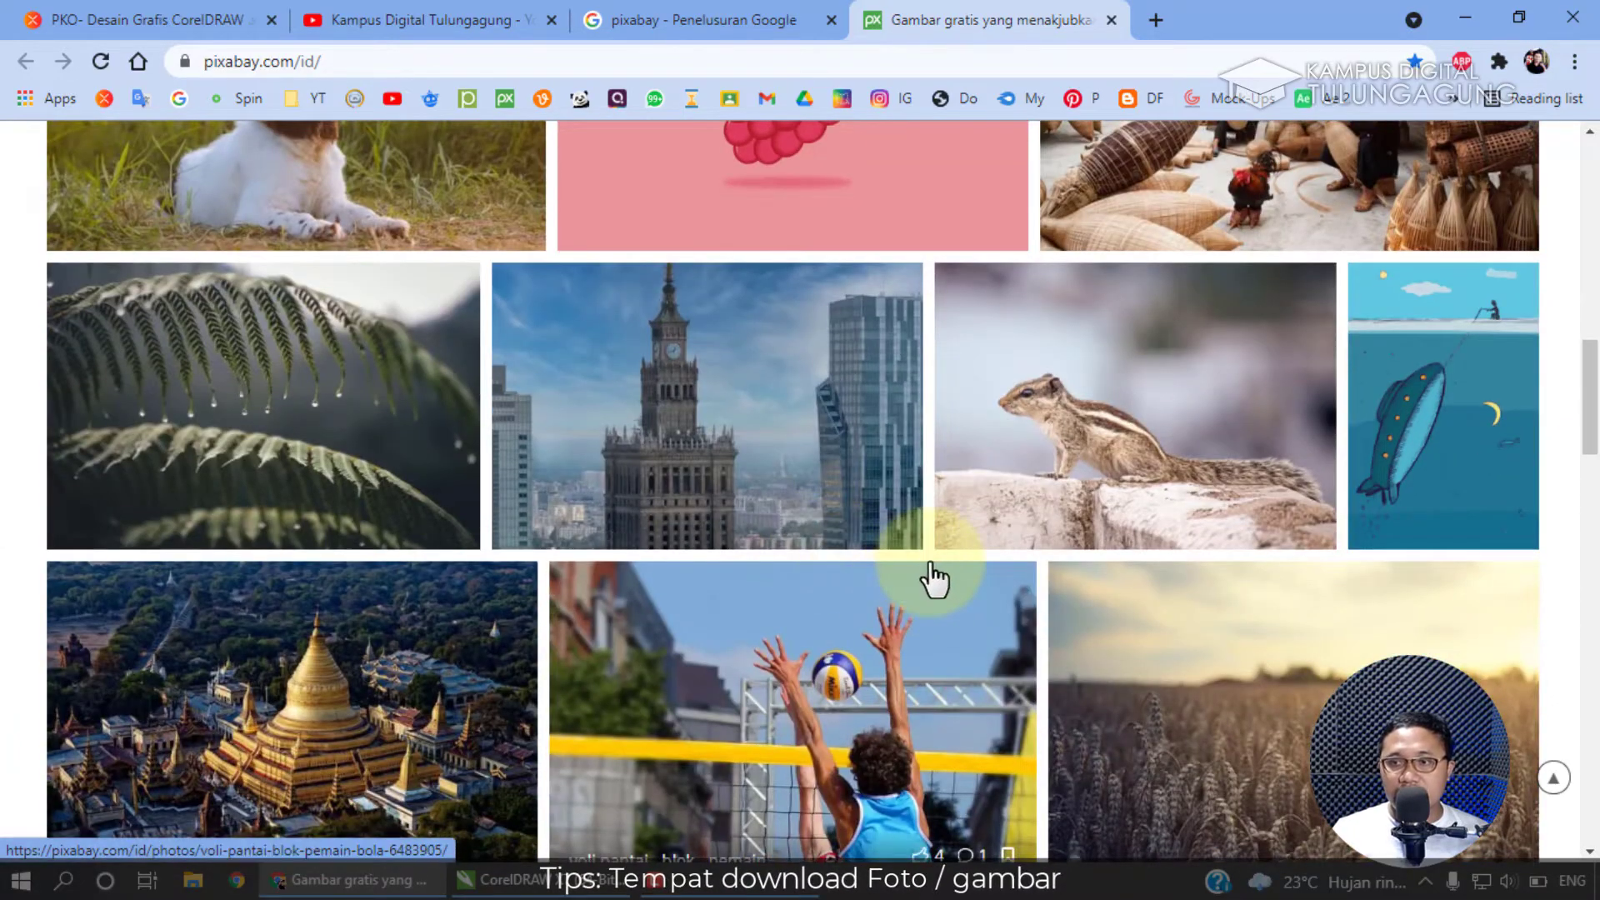
scroll(935, 577, up, 3)
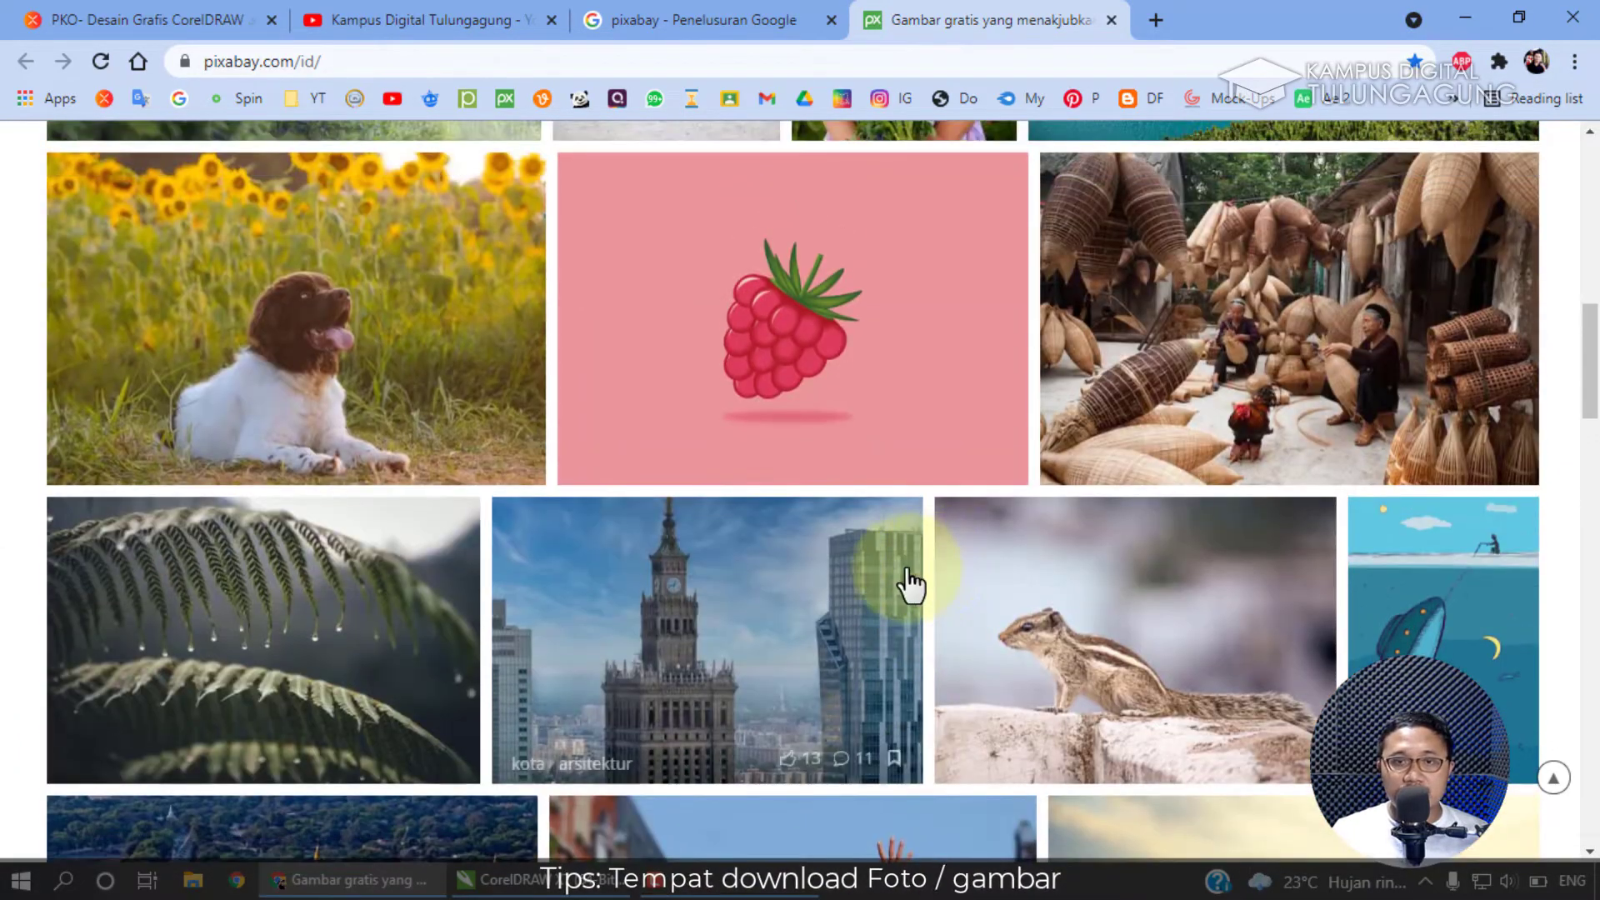
scroll(917, 581, down, 6)
scroll(908, 584, up, 7)
scroll(909, 584, up, 1)
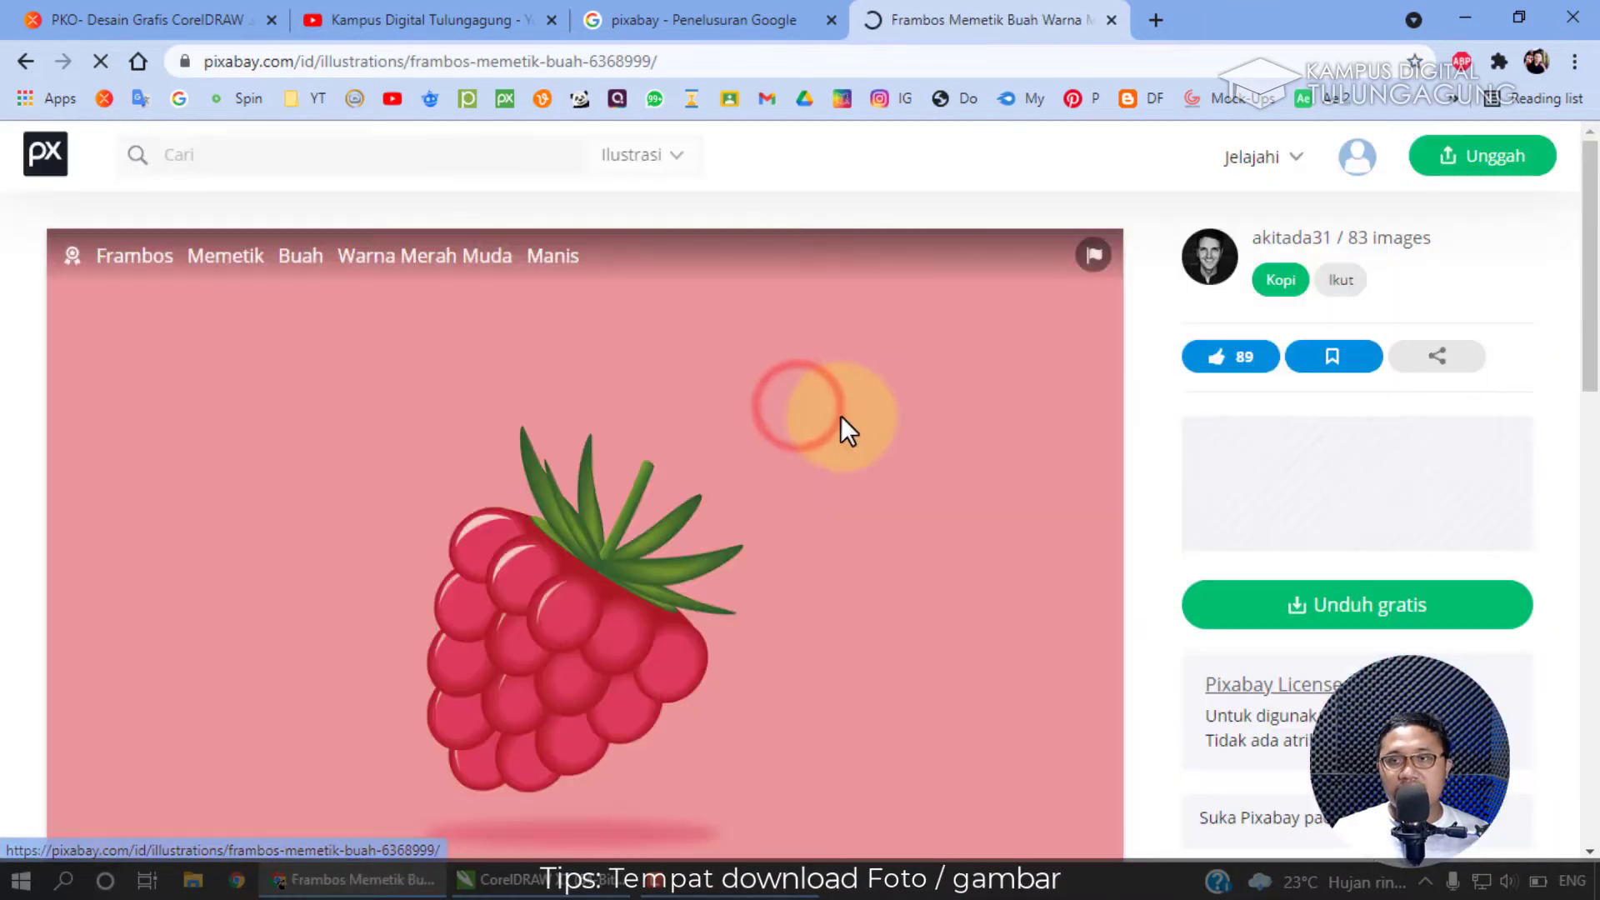
Review the free download sizes offered for the raspberry illustration.
scroll(938, 436, down, 3)
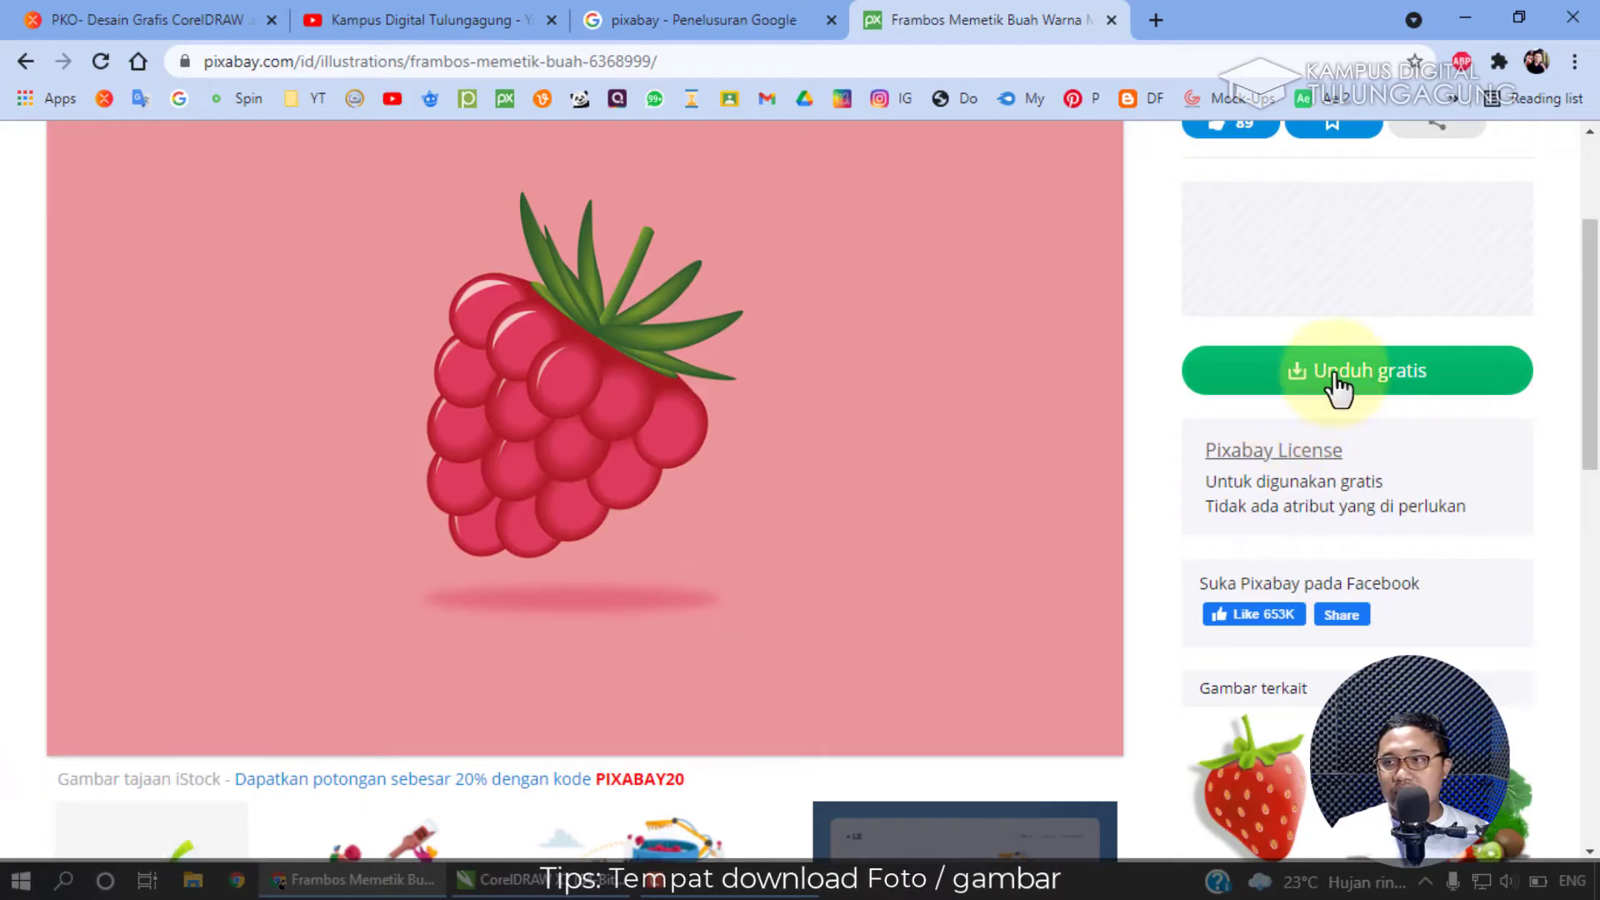
click(1338, 385)
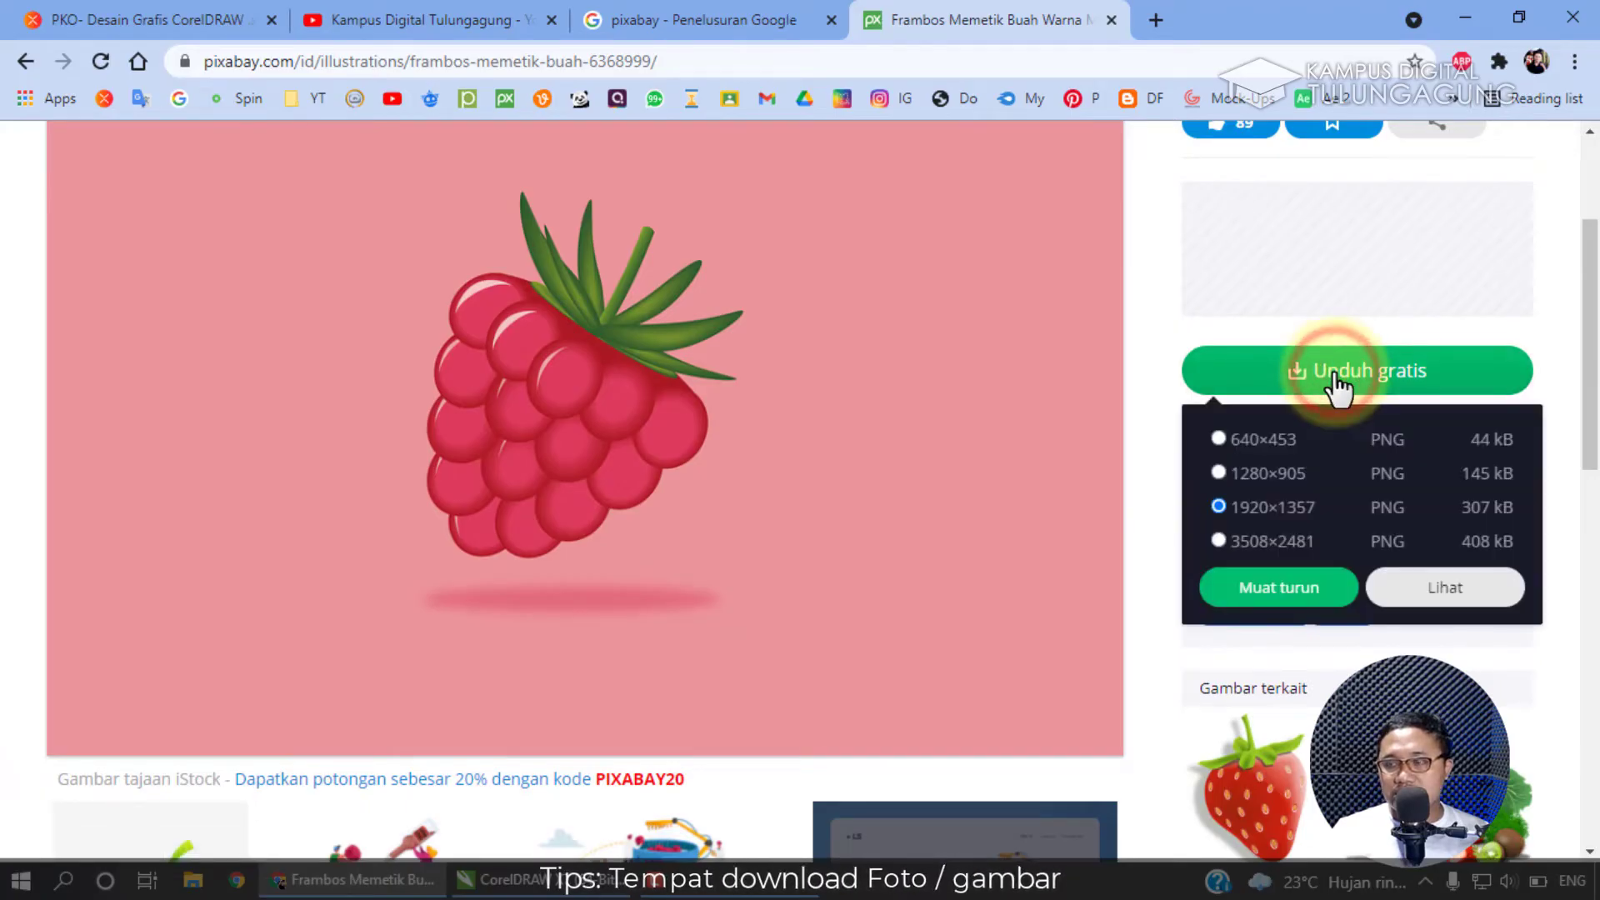
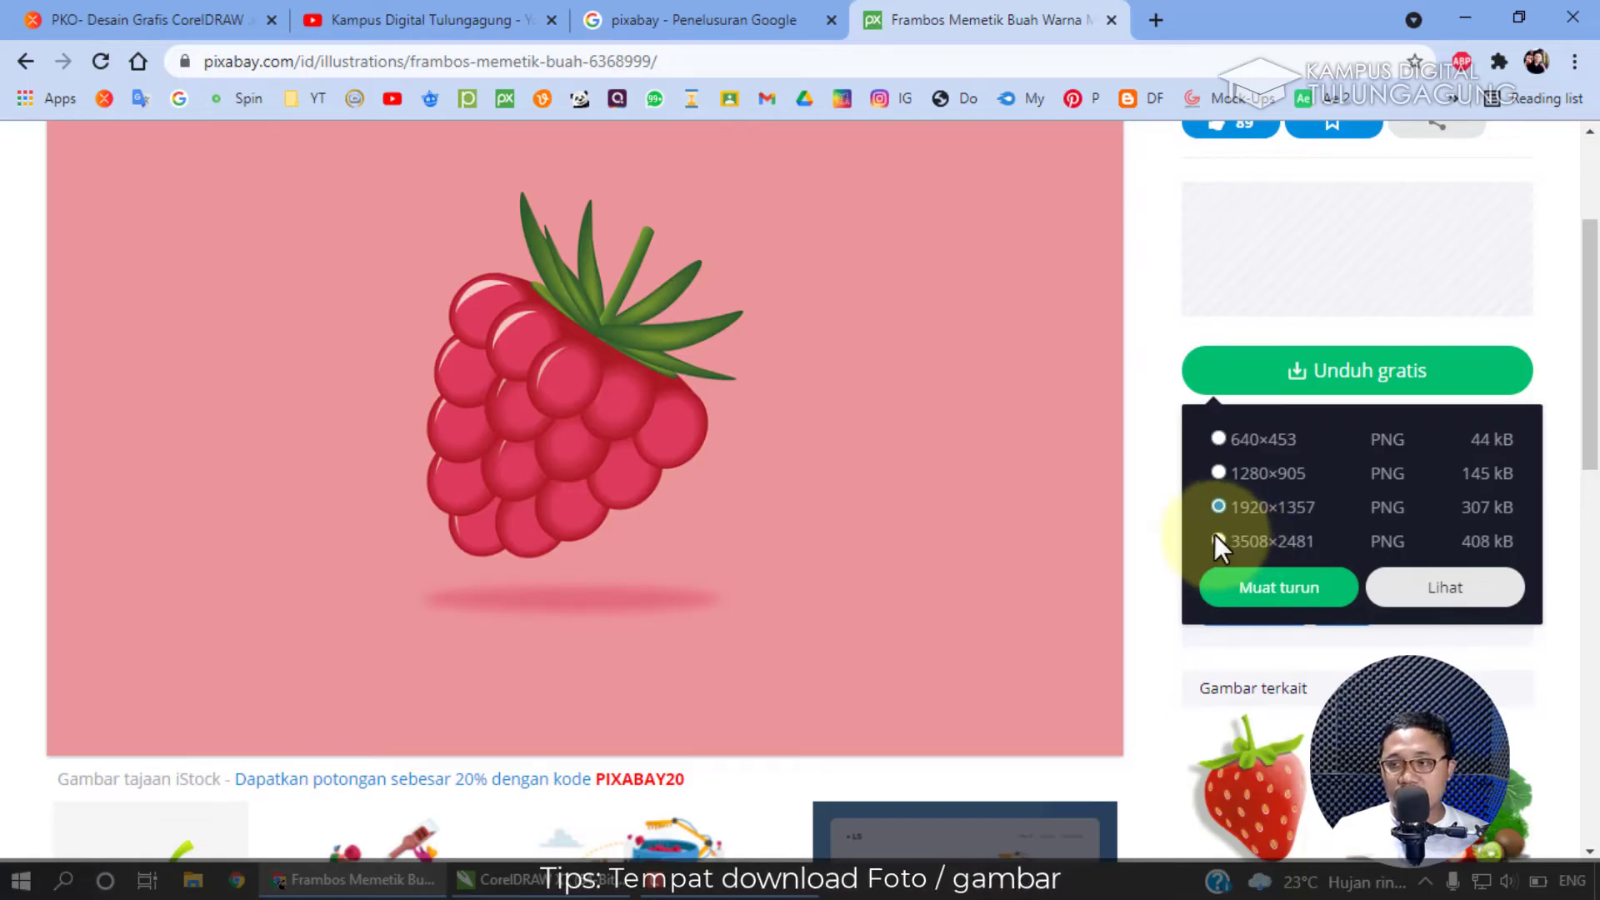
click(1161, 438)
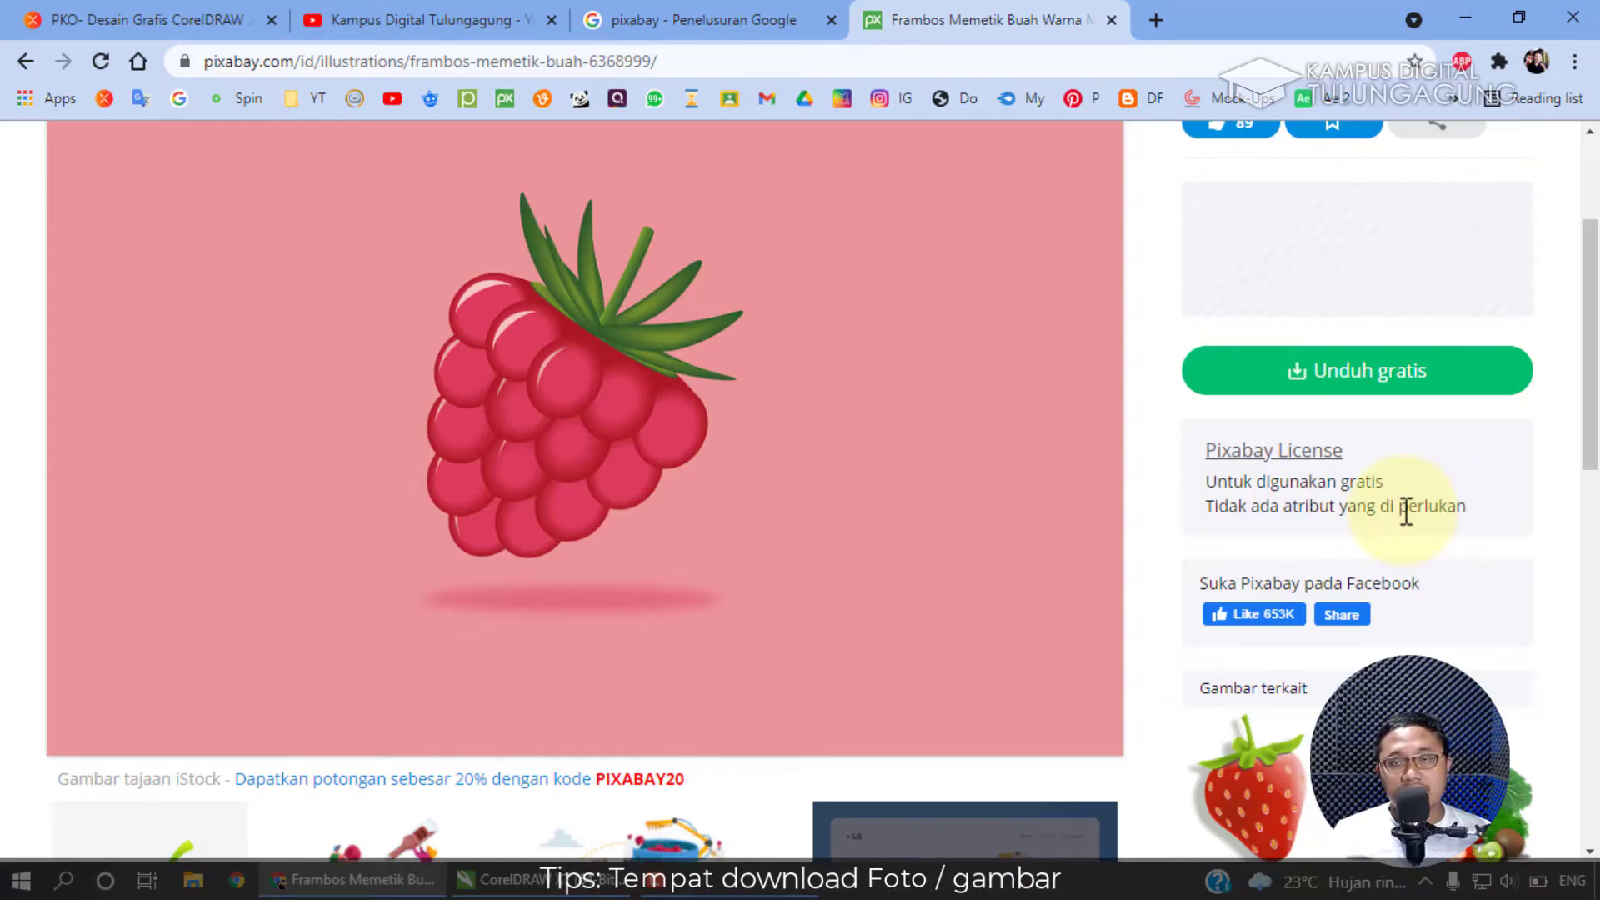
Download the raspberry illustration as a 1920×1357 PNG and save it in Pictures as raspberry-6368999.png.
scroll(1379, 348, up, 2)
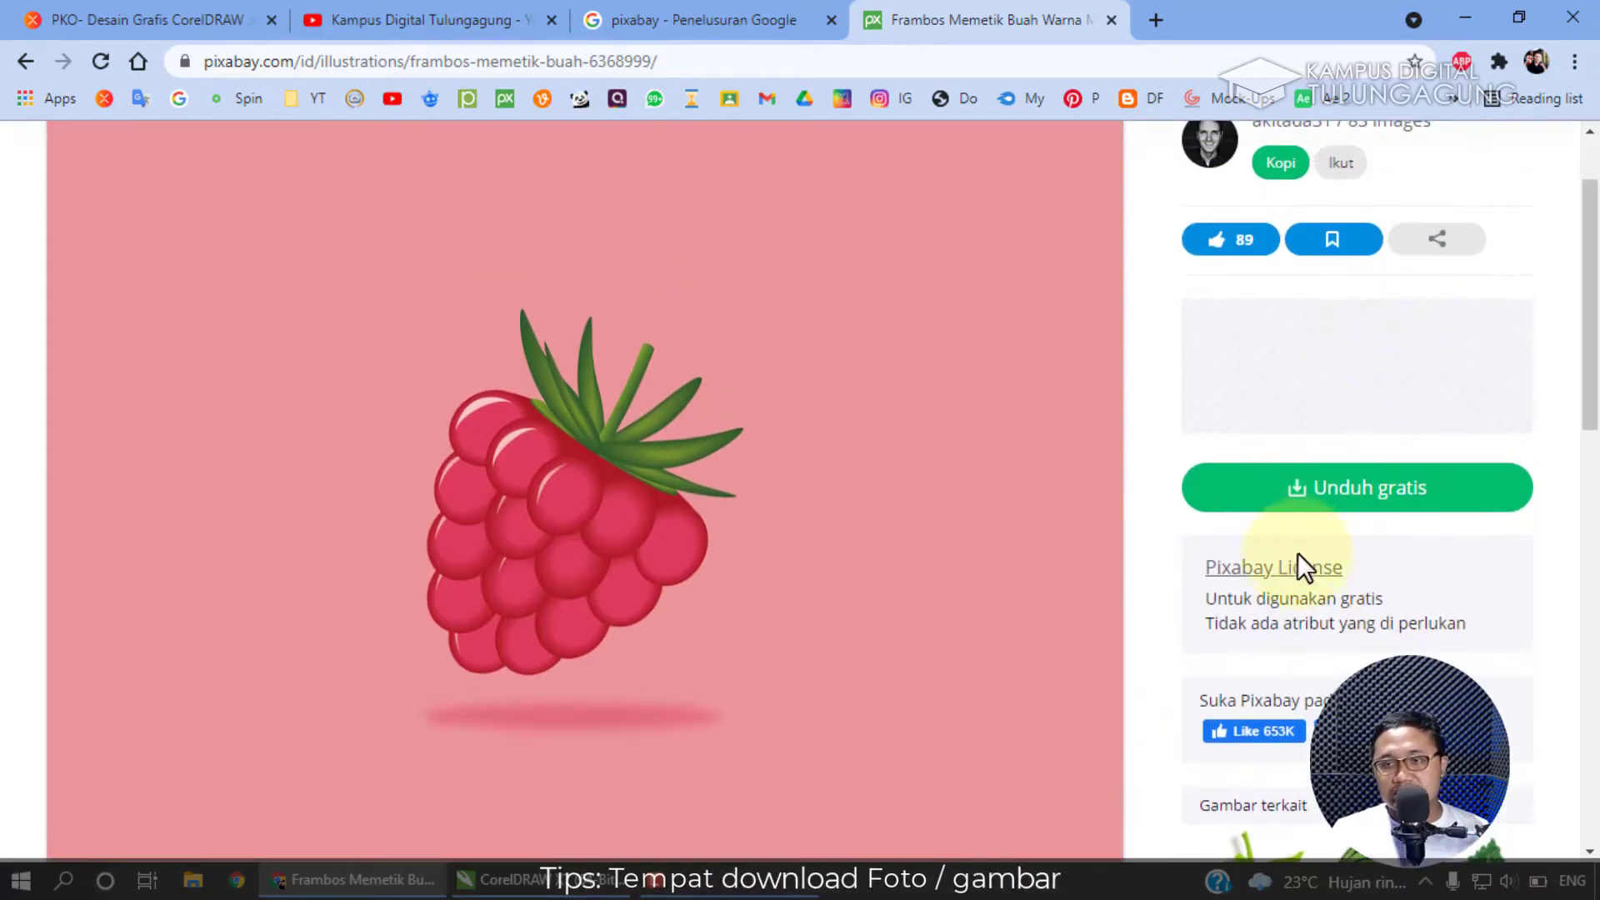
click(1342, 500)
scroll(1317, 584, down, 4)
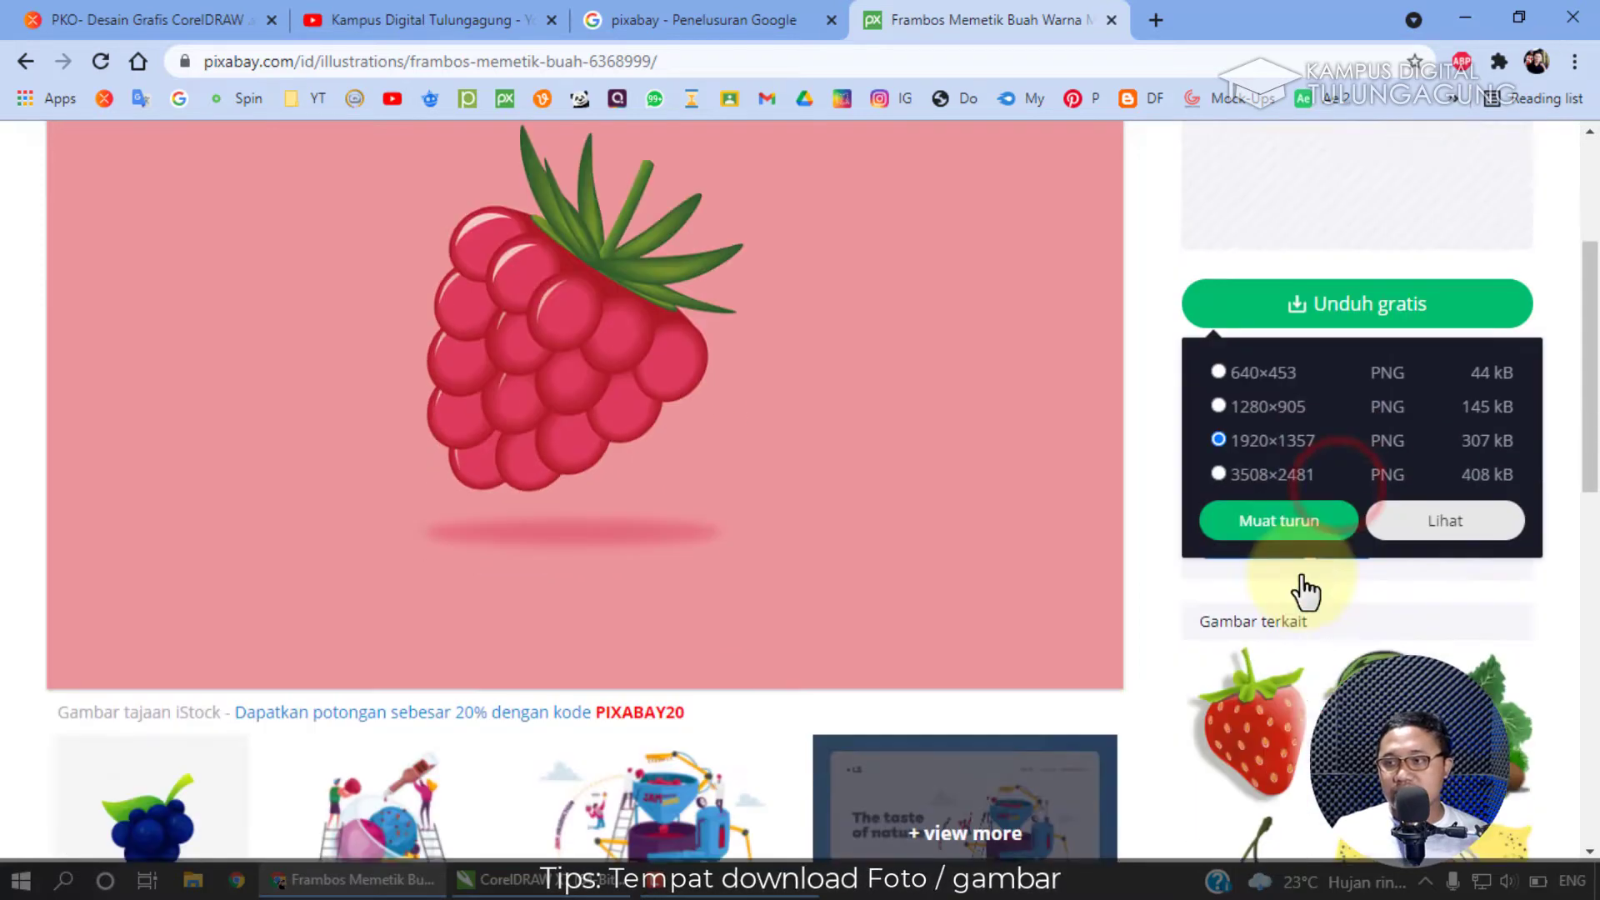
click(1269, 350)
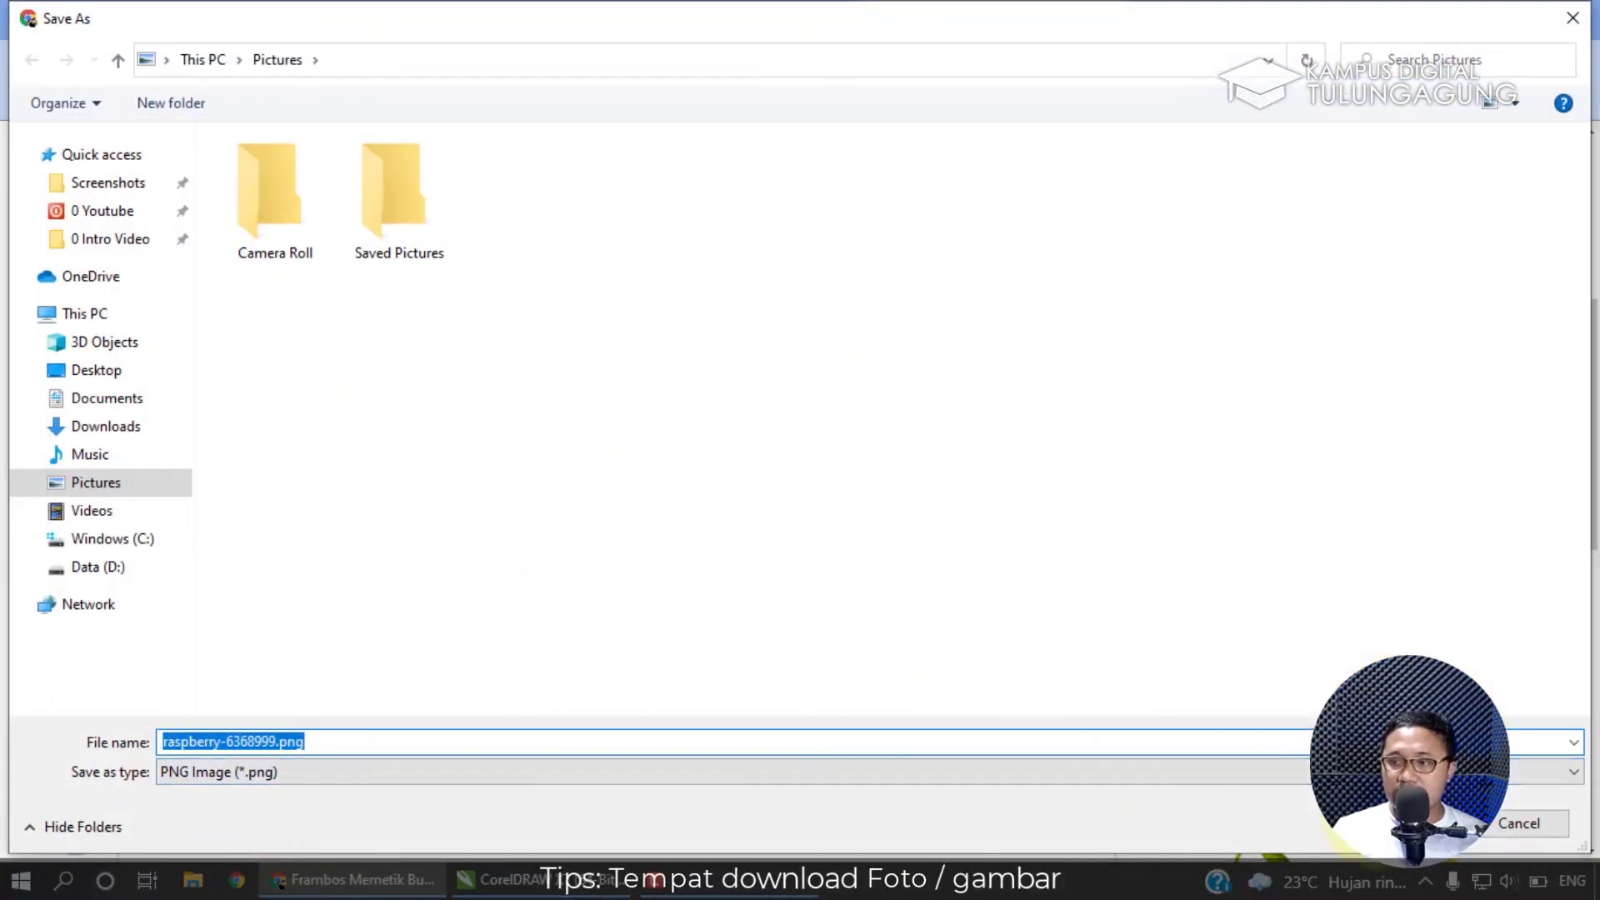
click(1417, 824)
Look over the attribution note, sponsored images, related images and comments on the raspberry illustration's page.
scroll(500, 620, down, 4)
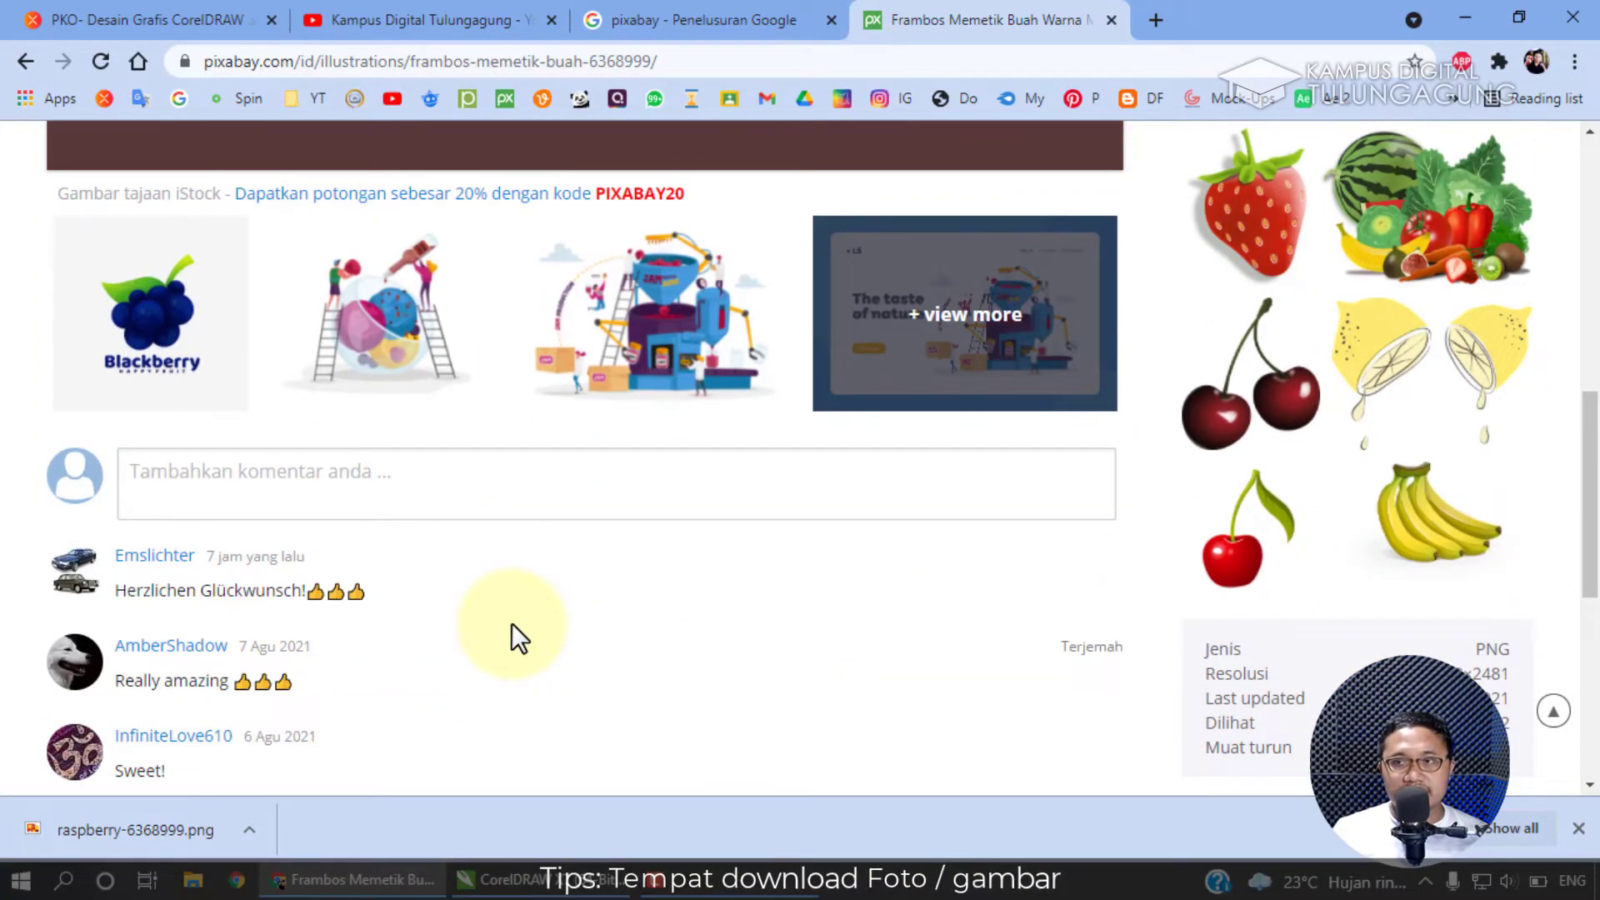
scroll(511, 629, up, 1)
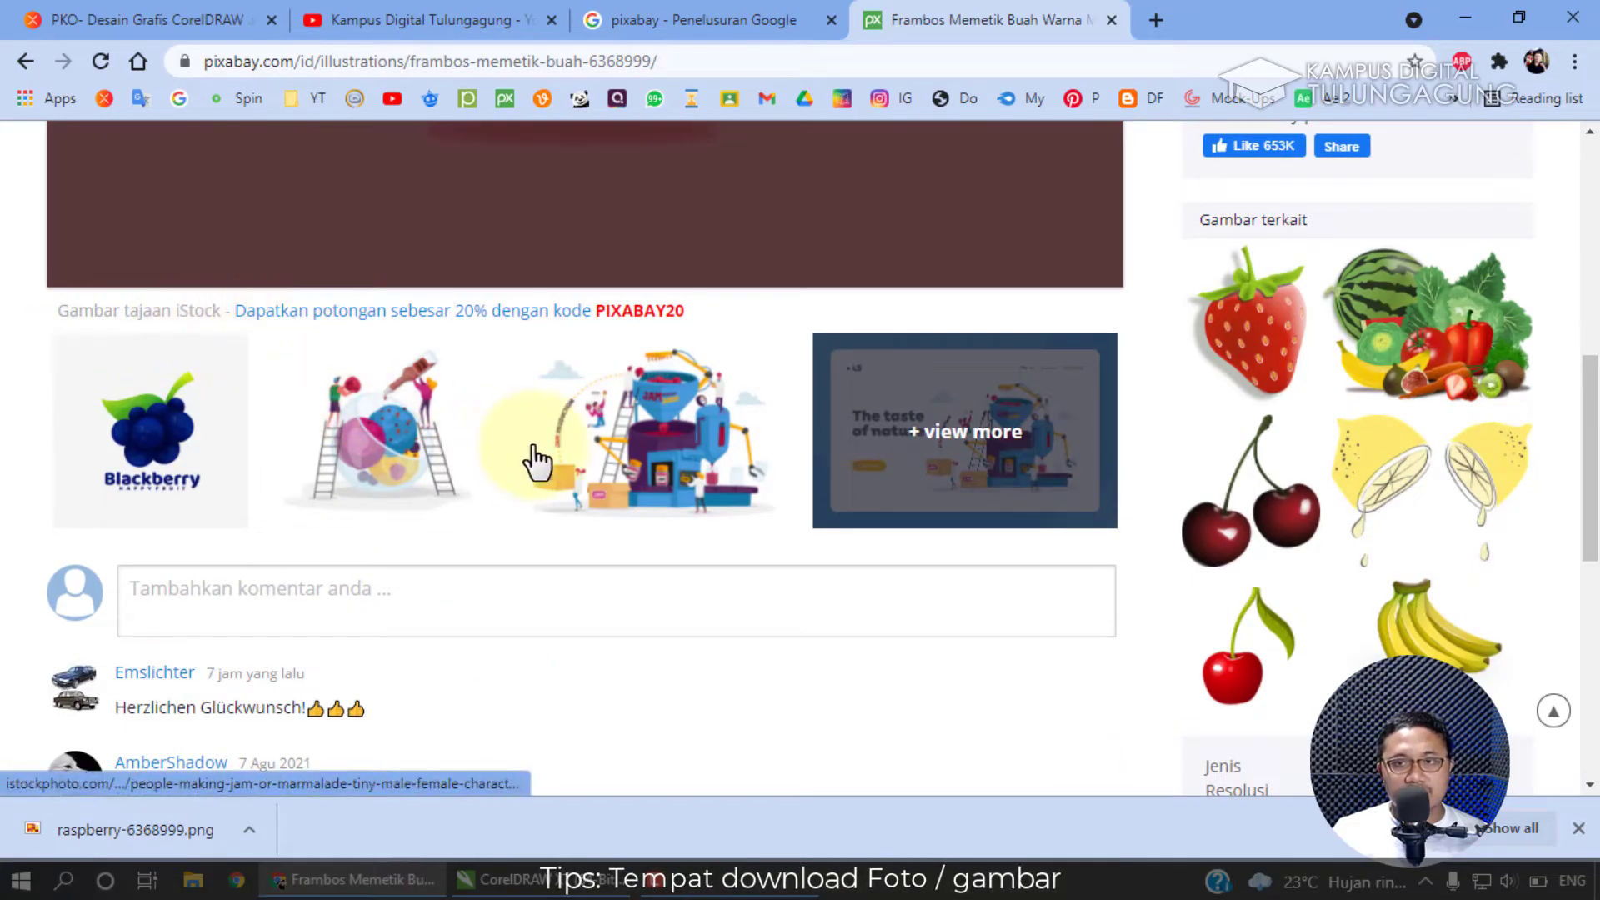
scroll(557, 475, up, 5)
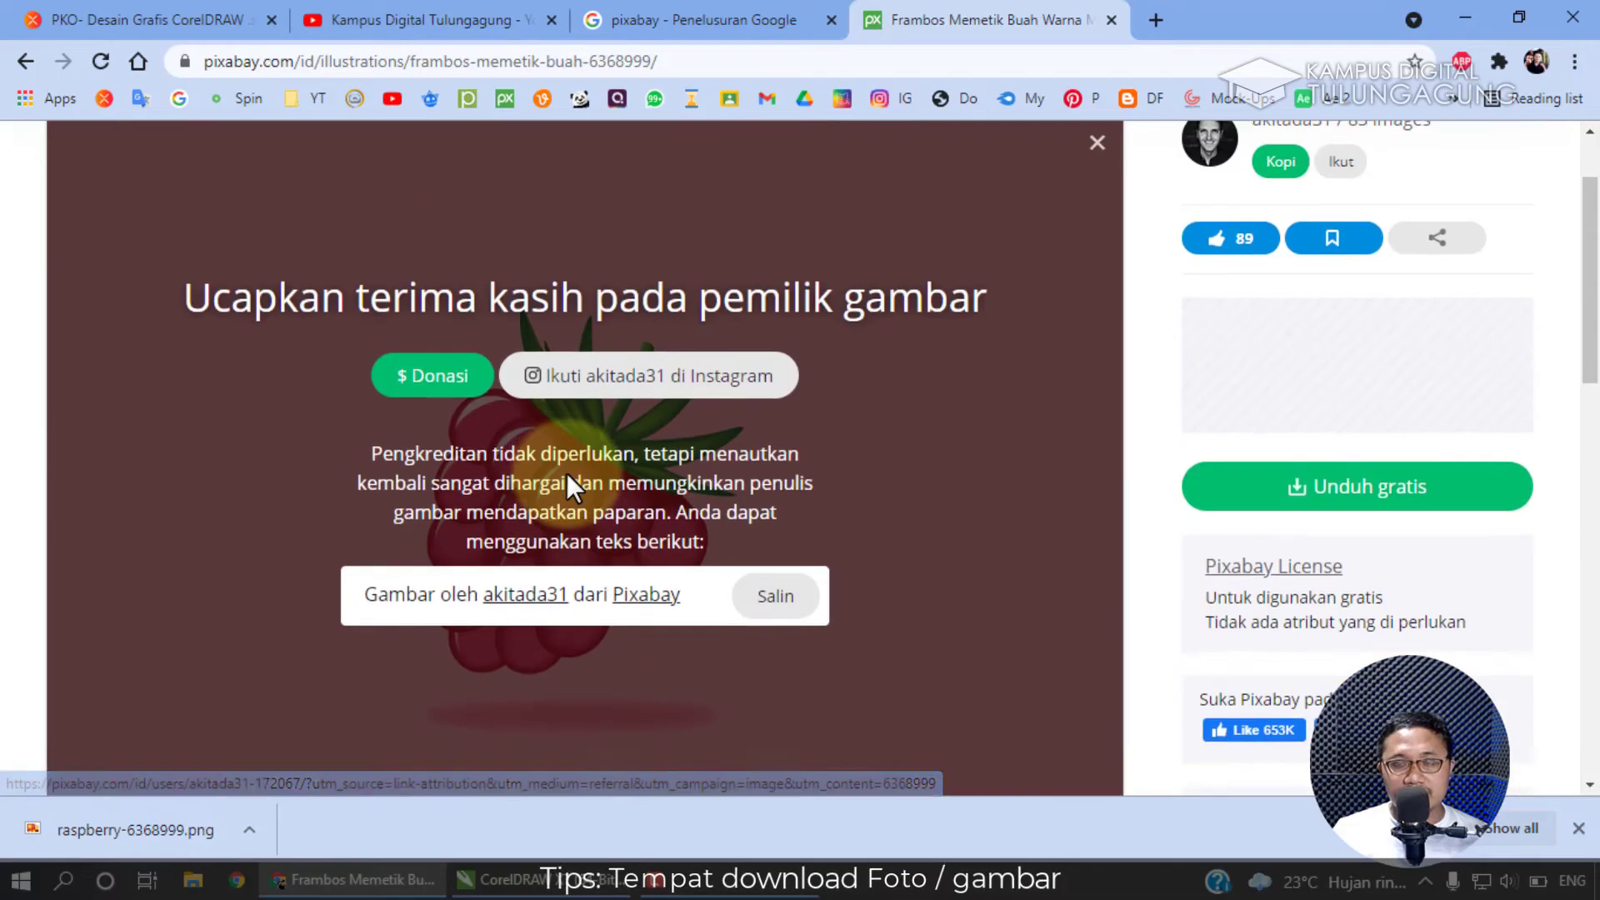
scroll(583, 467, down, 4)
scroll(629, 446, down, 8)
scroll(633, 447, up, 6)
Switch to the XMind mind map and expand the Vektor topic under Tips to show its sources.
click(125, 17)
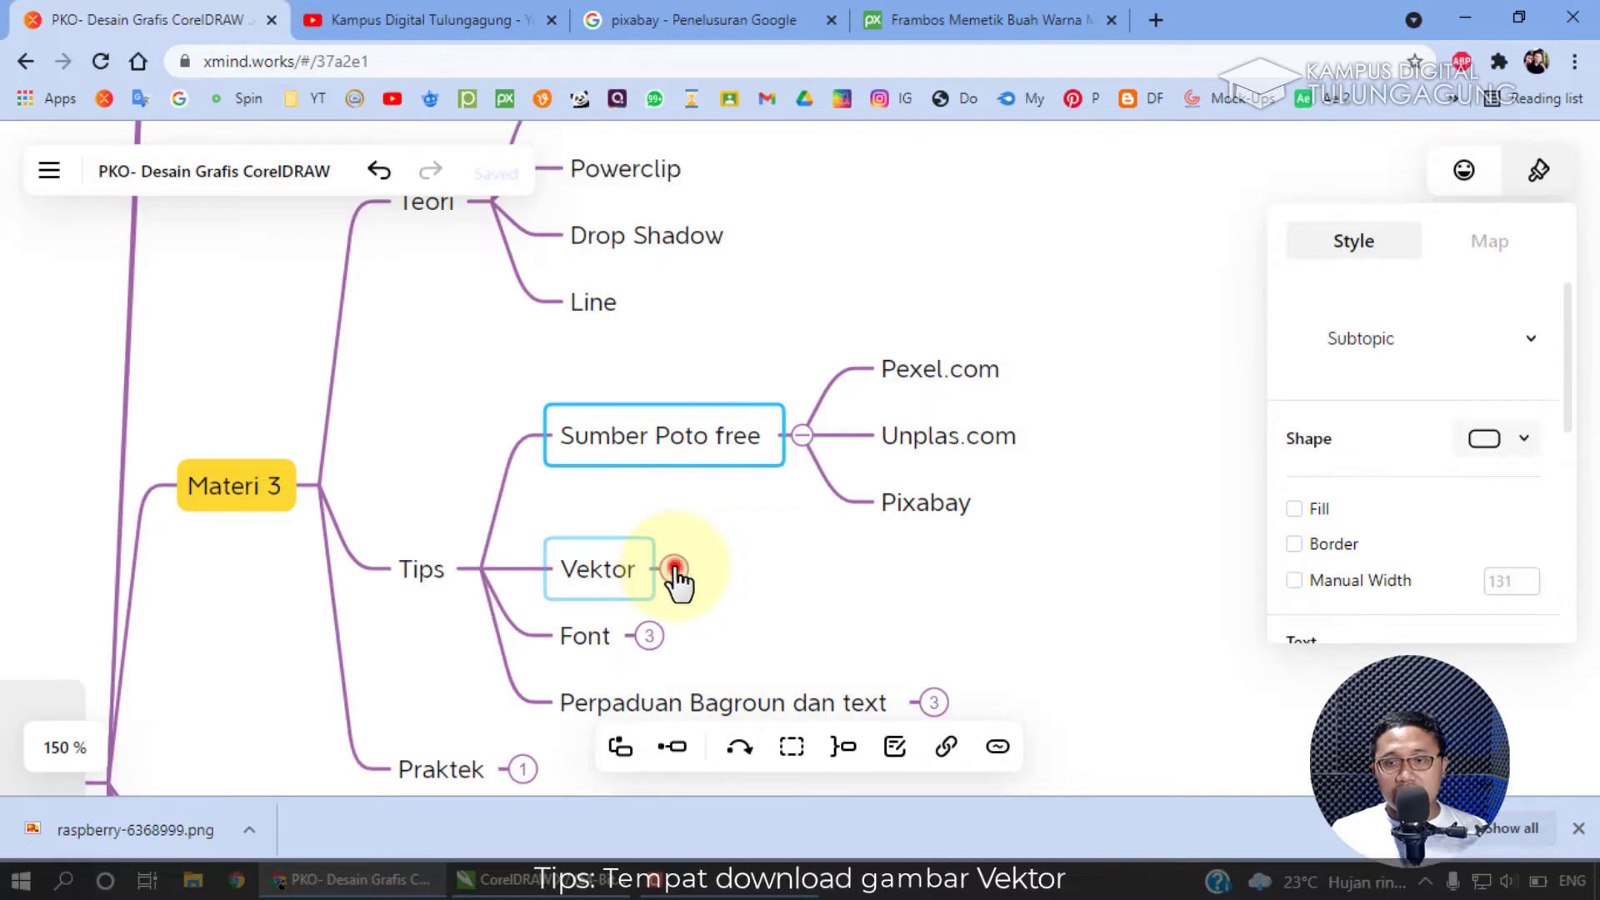
click(675, 570)
scroll(762, 532, down, 5)
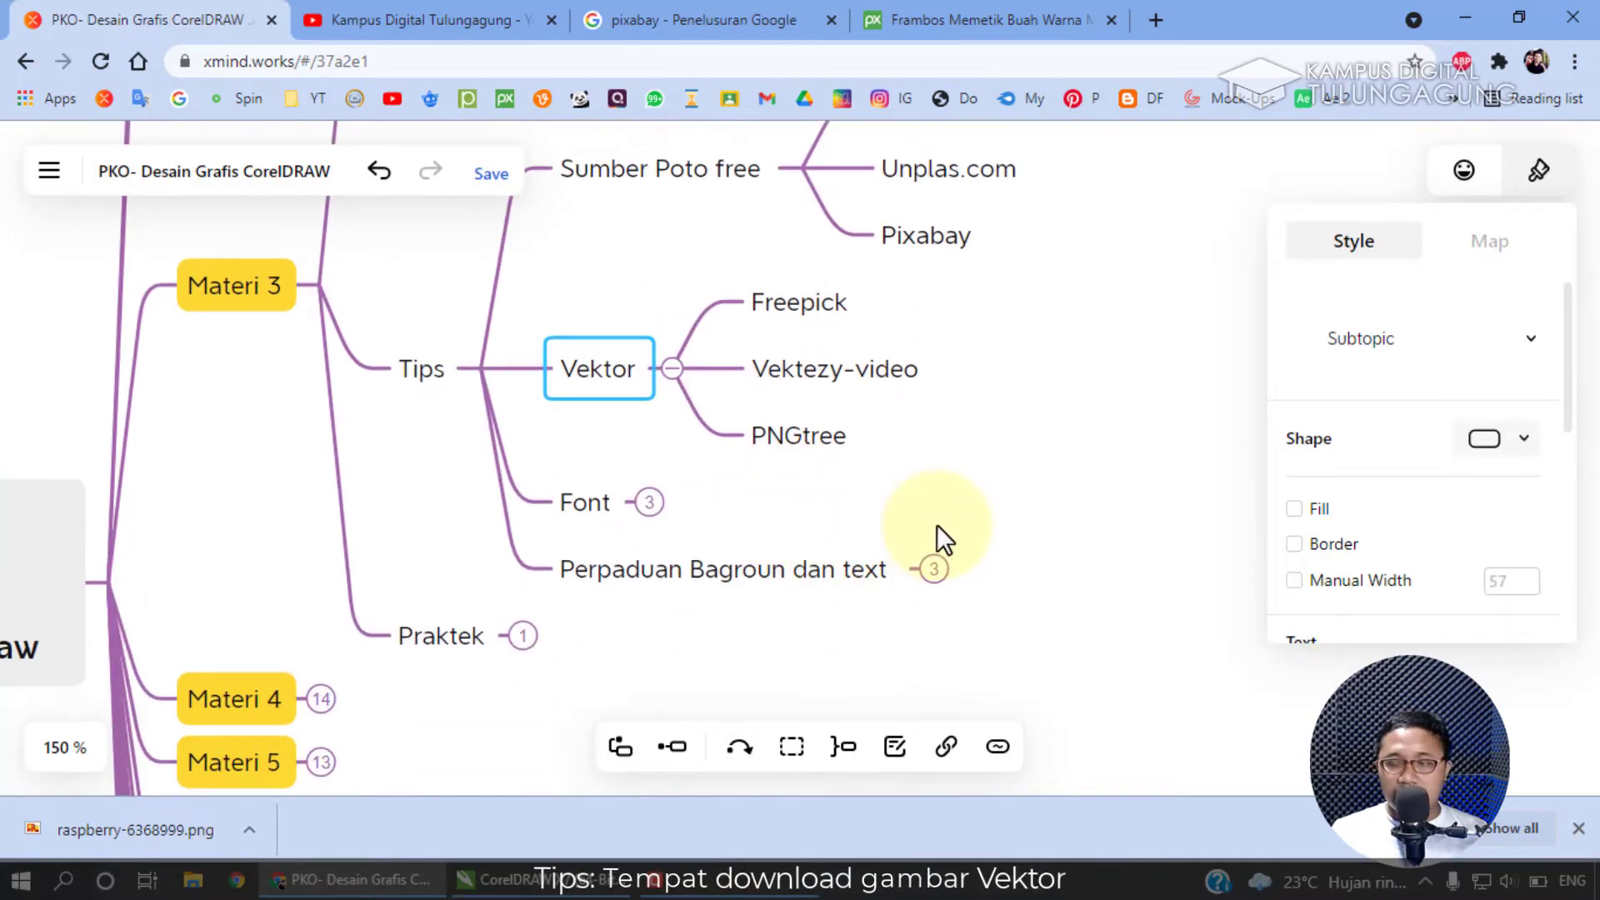
scroll(937, 523, right, 3)
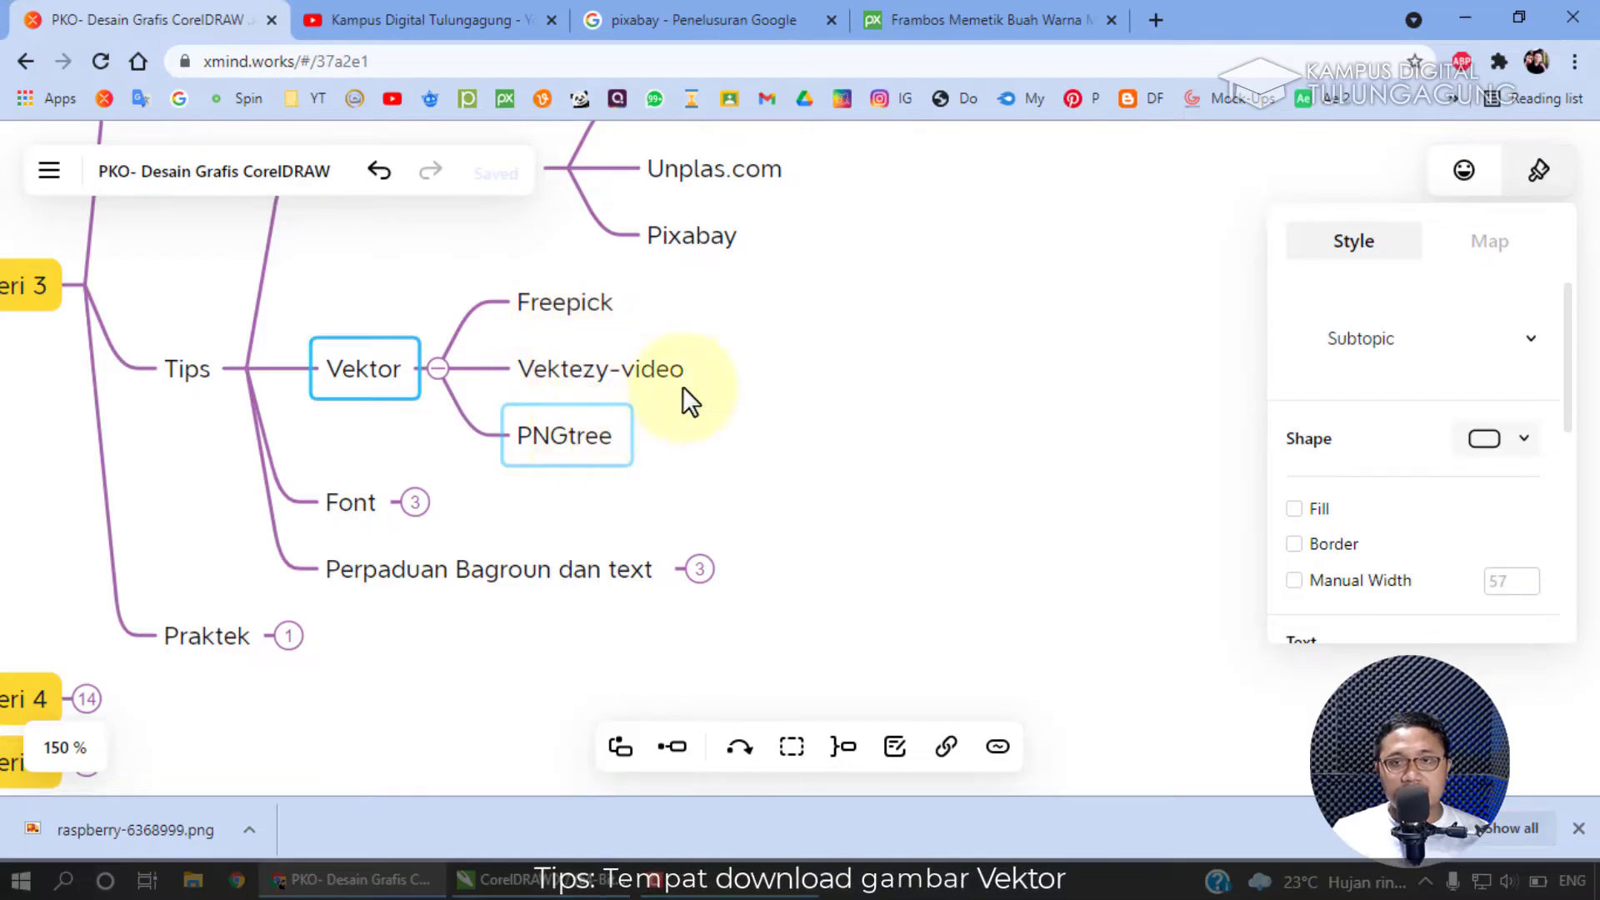
Search Google for freepik and open the Freepik homepage in a new tab, closing the raspberry illustration's tab.
click(647, 4)
drag(357, 189, 167, 177)
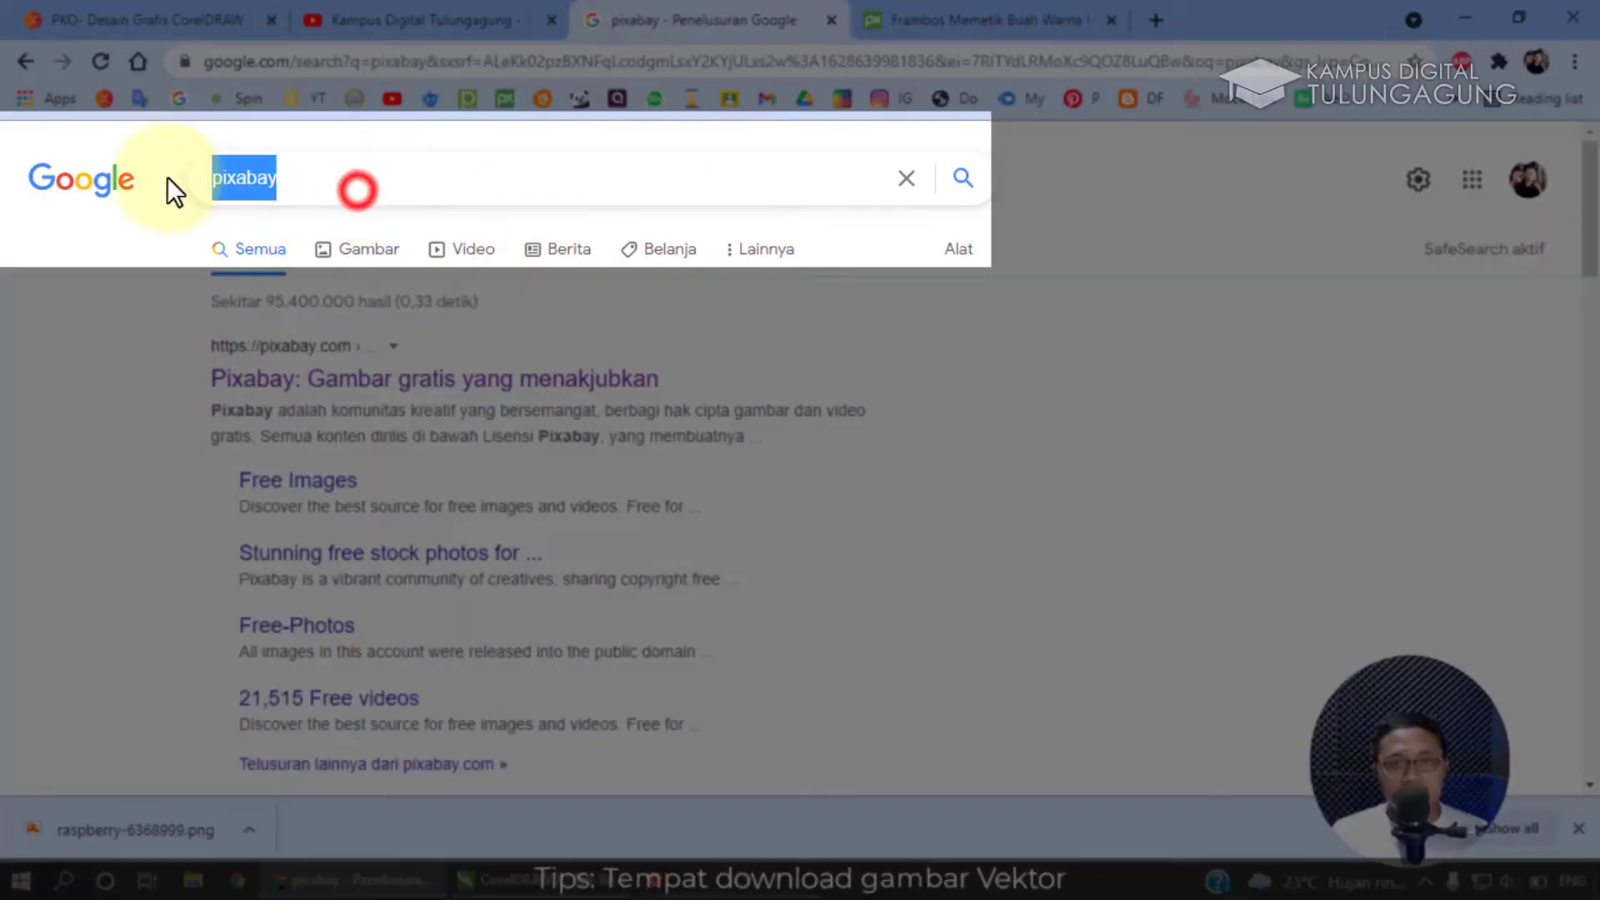
text(free)
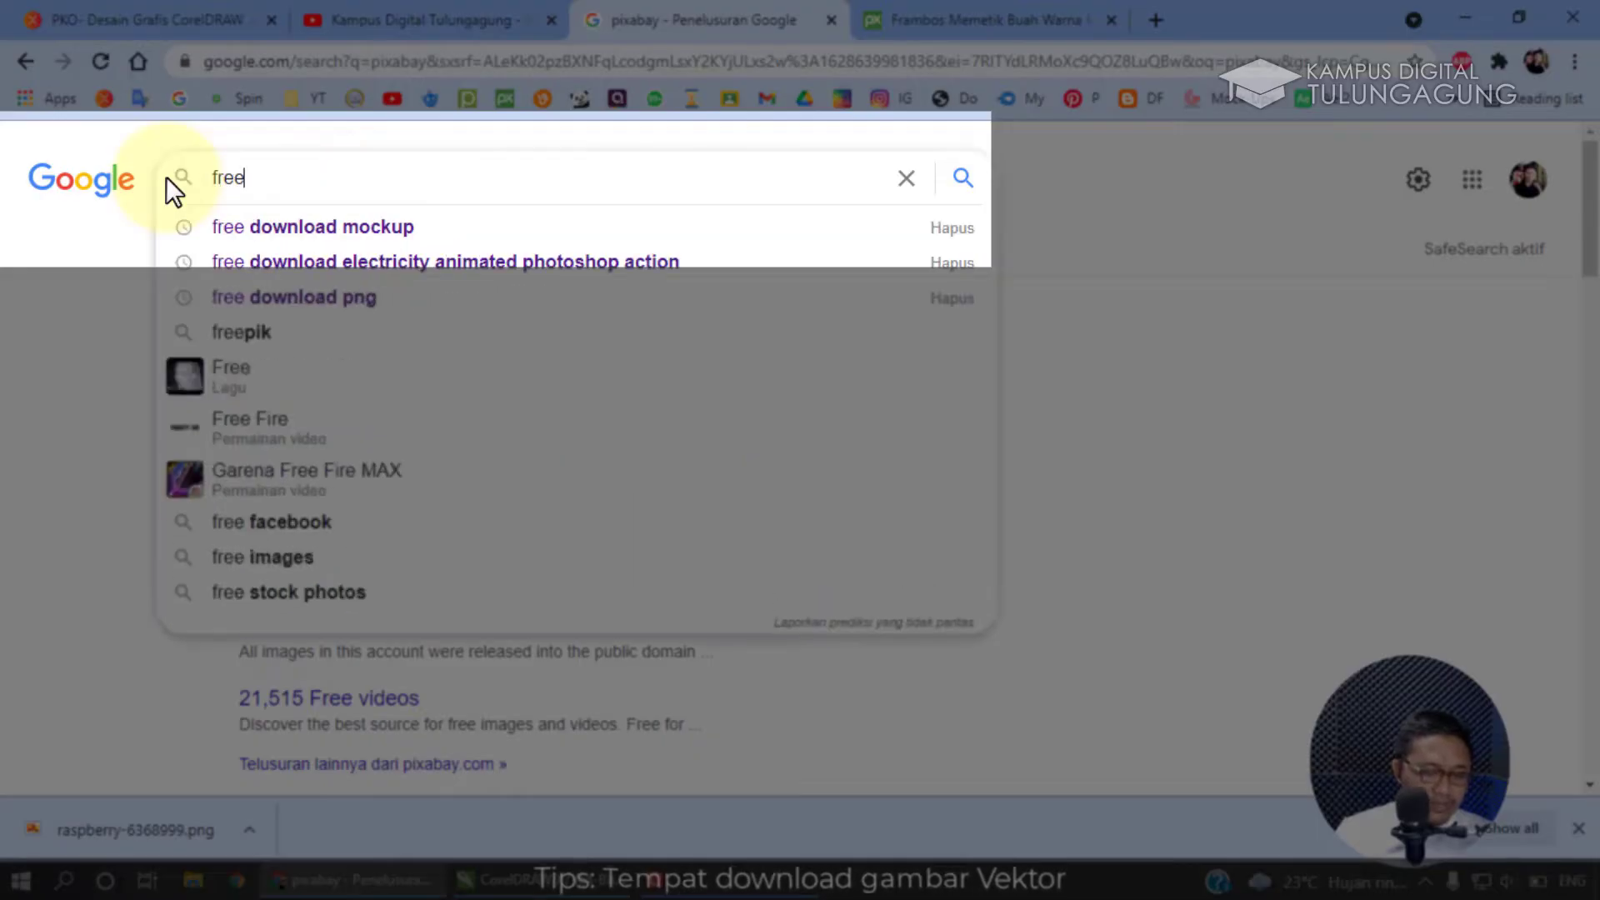
text(pik)
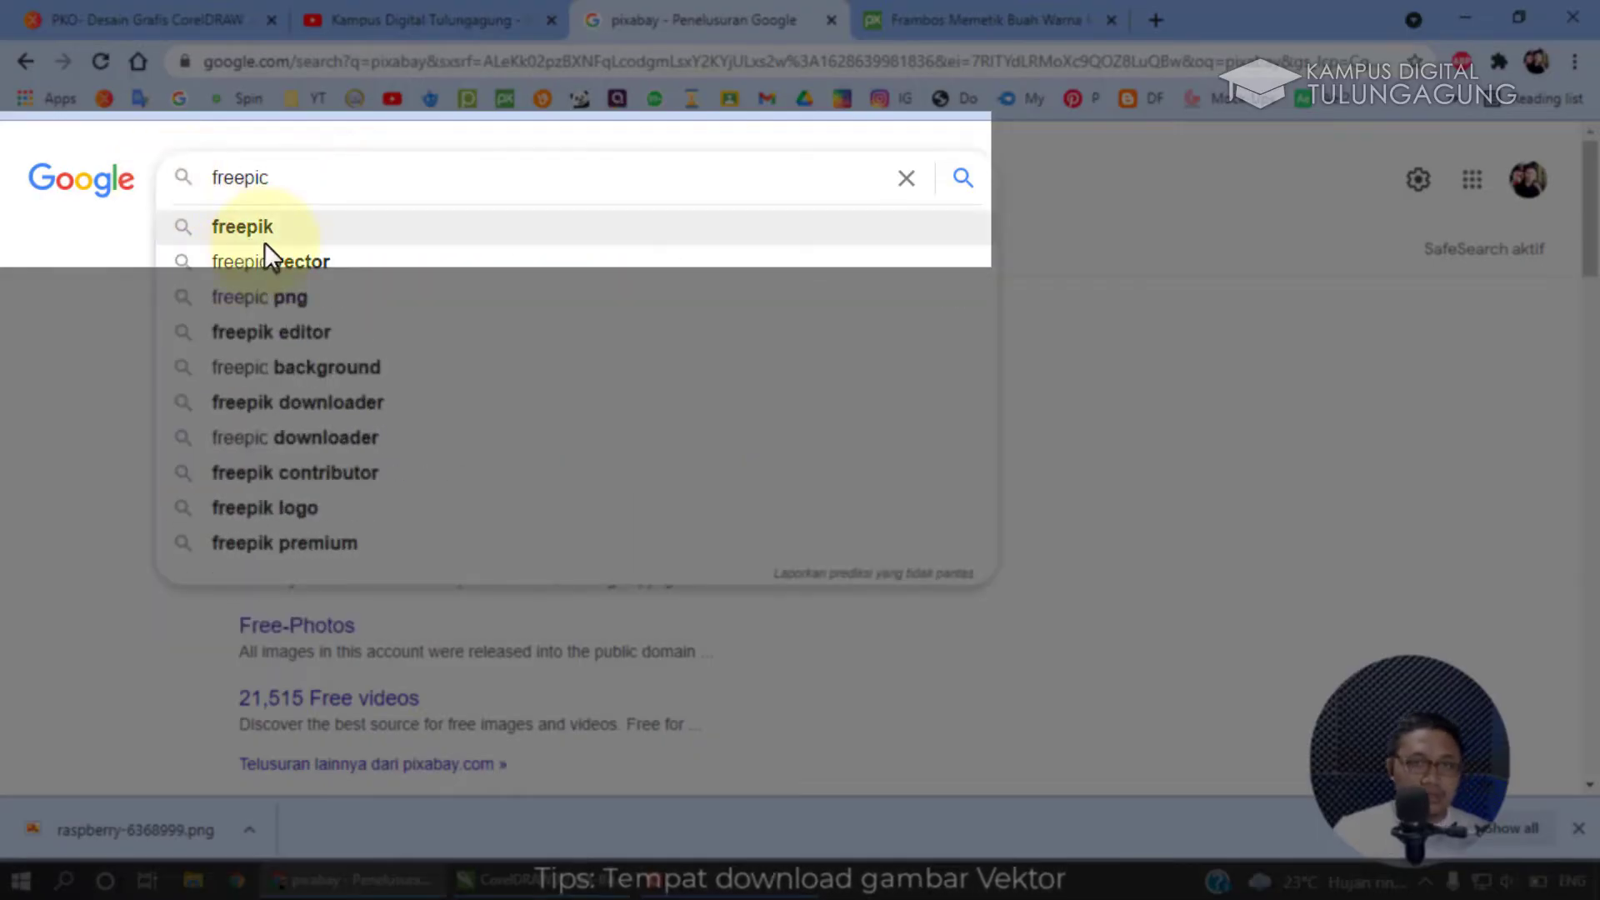
click(265, 241)
right_click(350, 390)
click(368, 400)
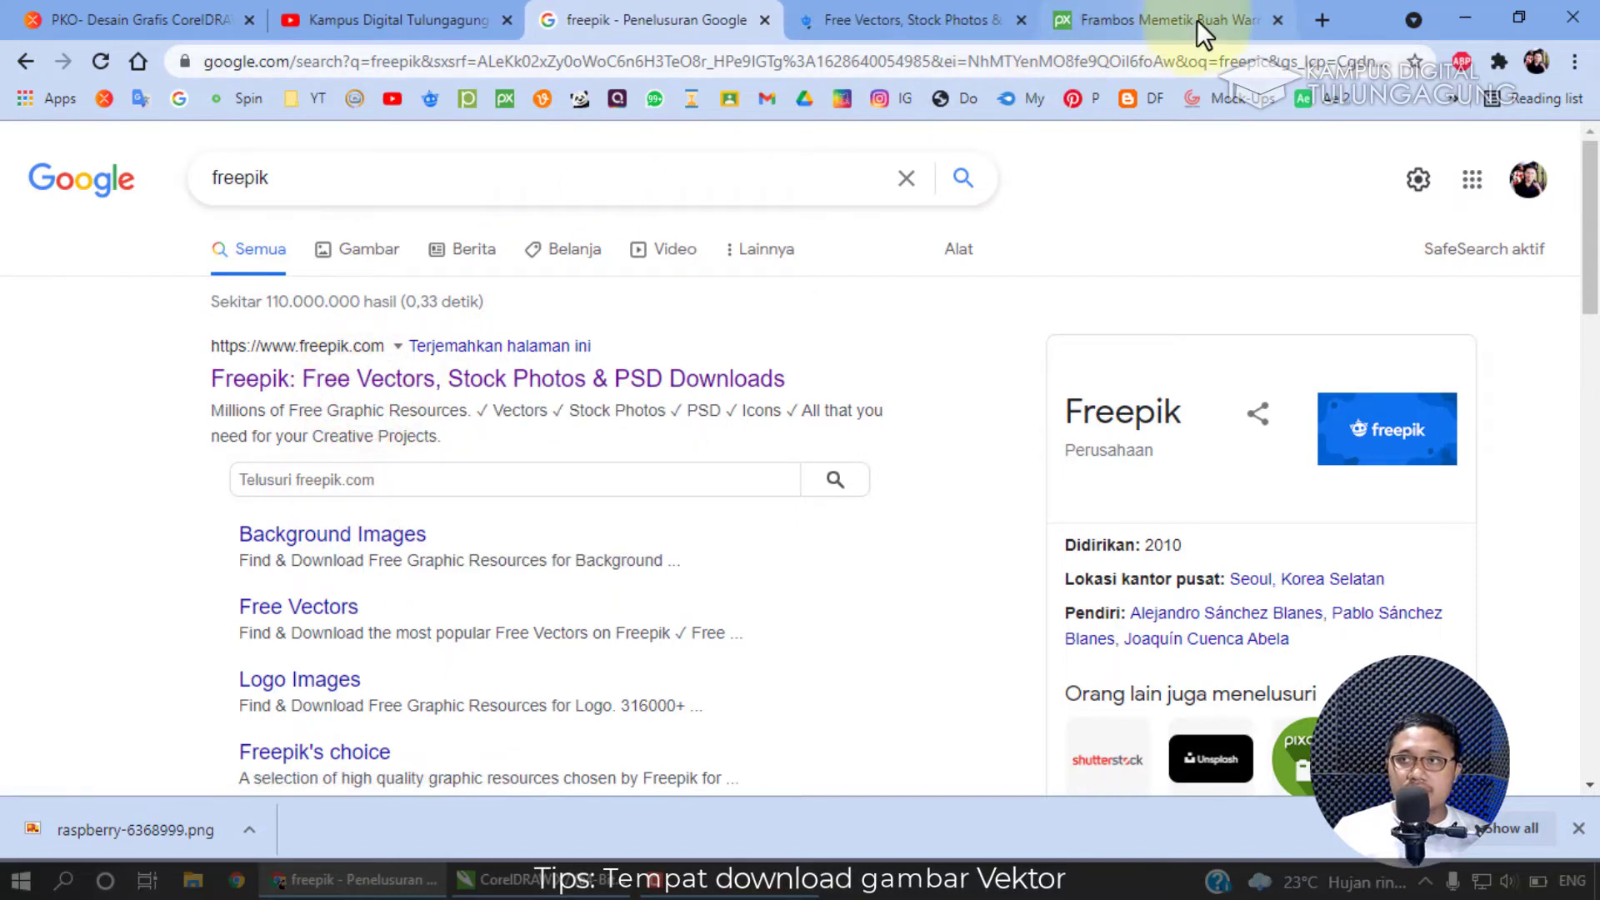
click(1276, 20)
click(906, 18)
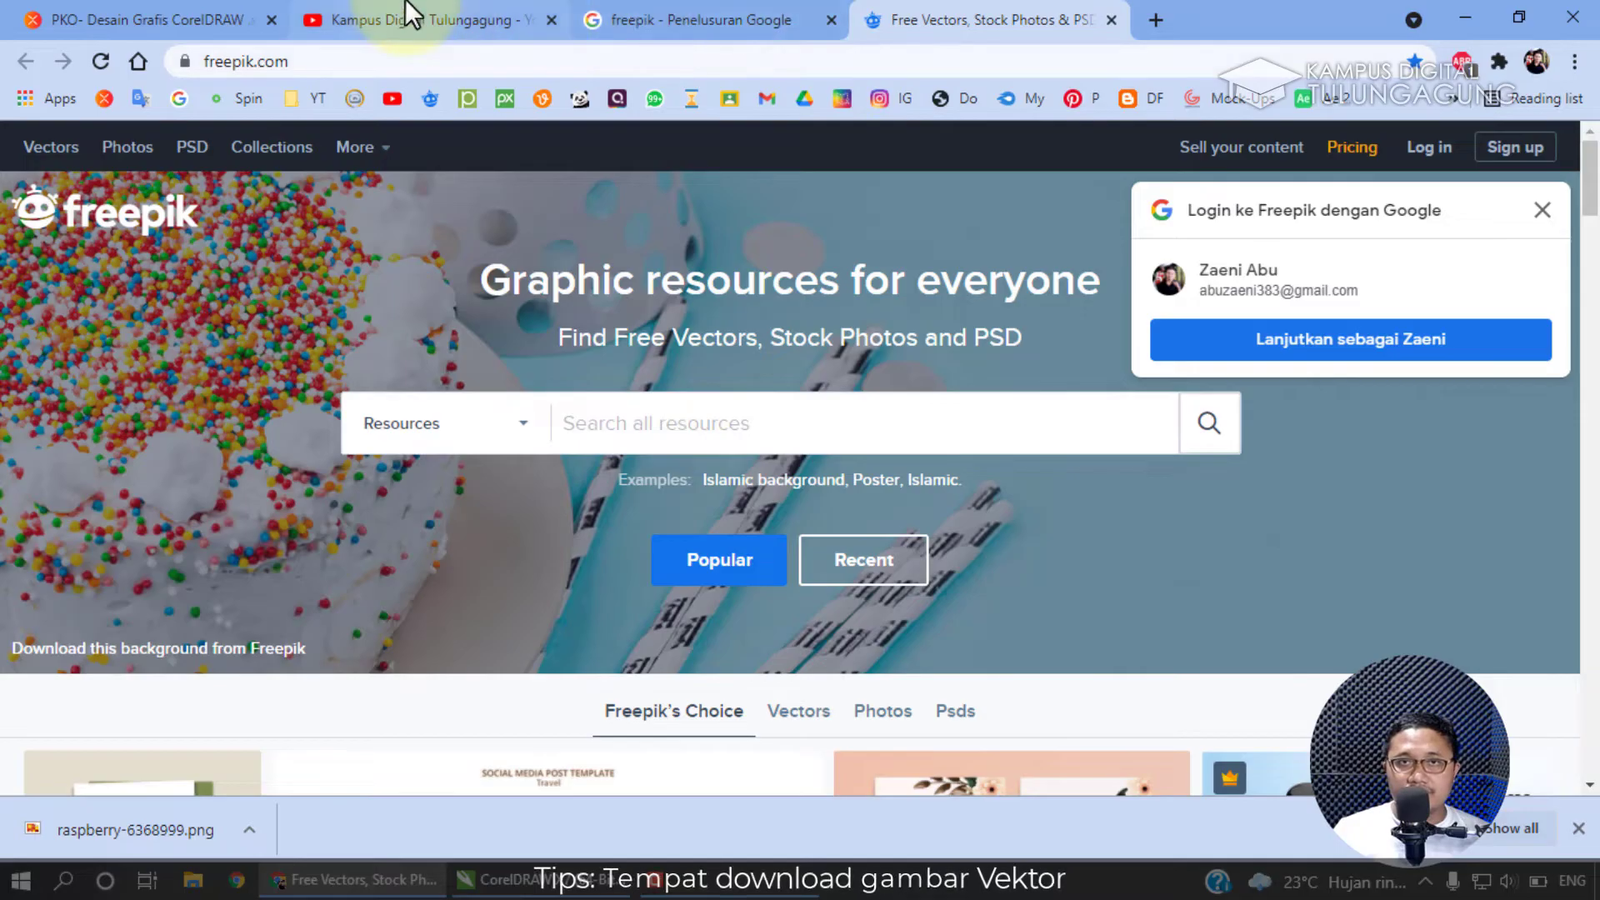
Compare the Vektor sources listed in the XMind mind map with the Freepik's Choice designs on Freepik's homepage.
click(134, 9)
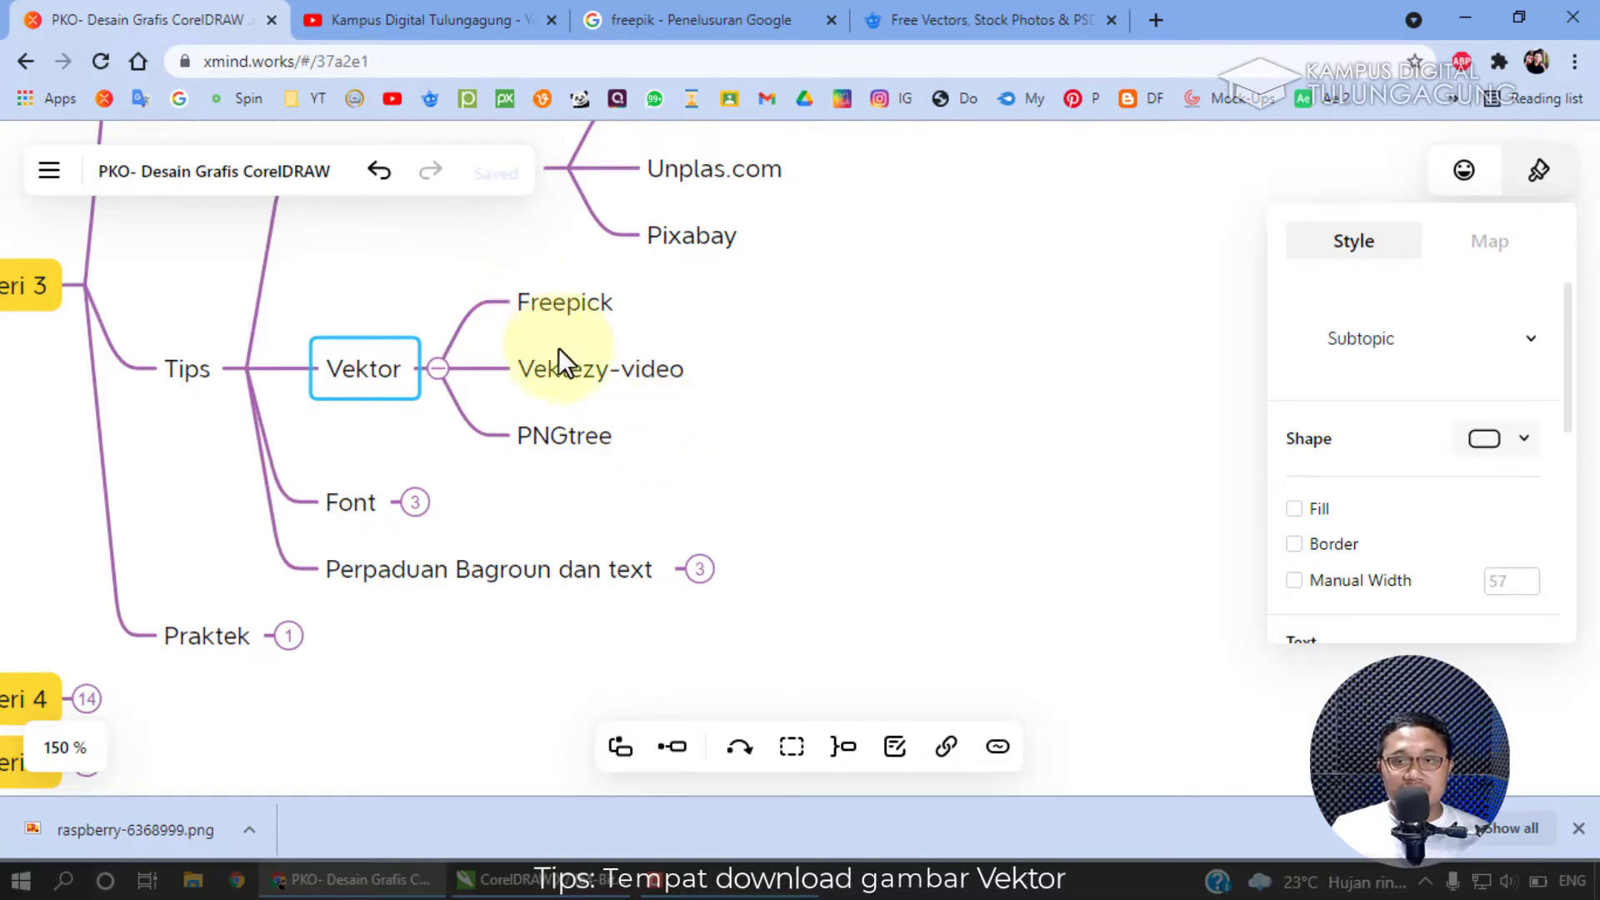
click(975, 33)
scroll(793, 475, down, 6)
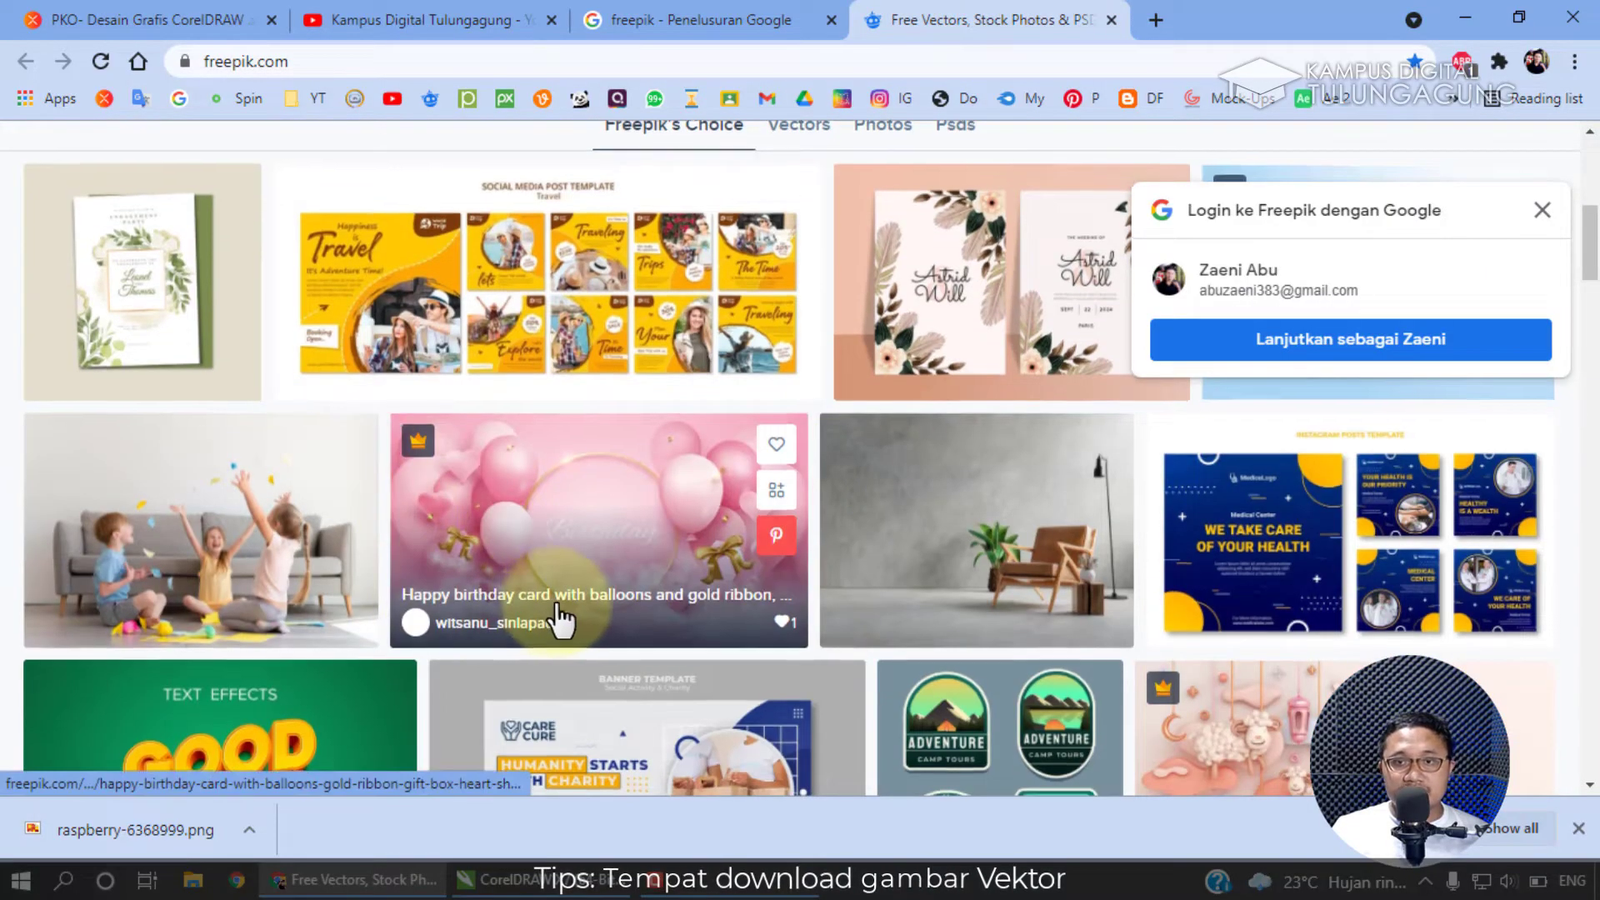
scroll(583, 417, down, 5)
click(261, 19)
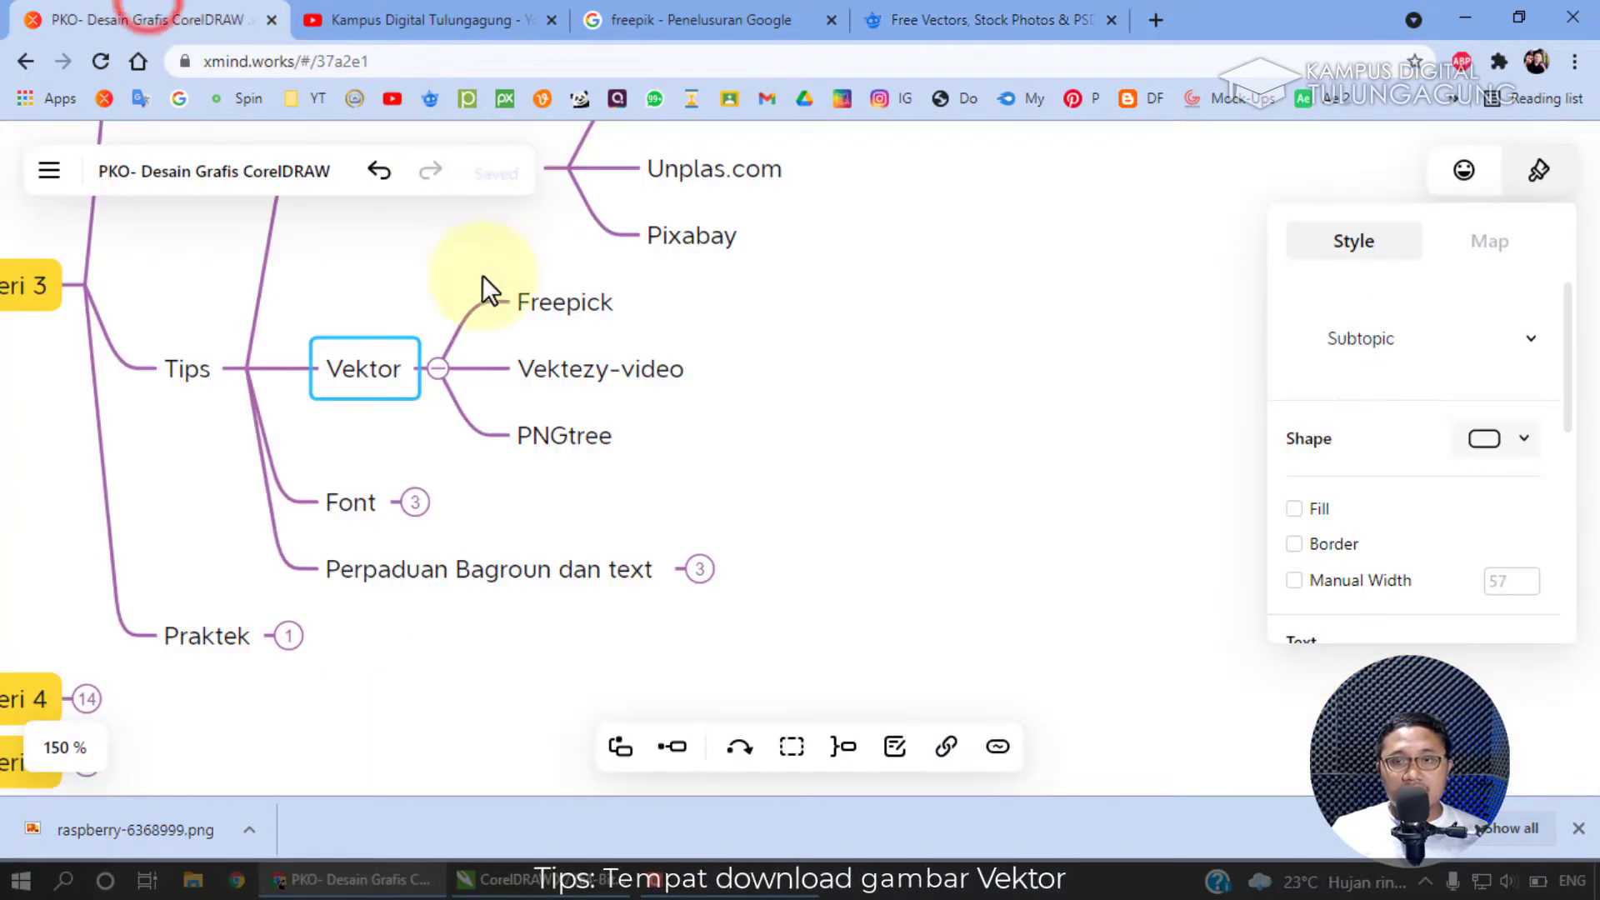
click(900, 25)
scroll(750, 466, down, 5)
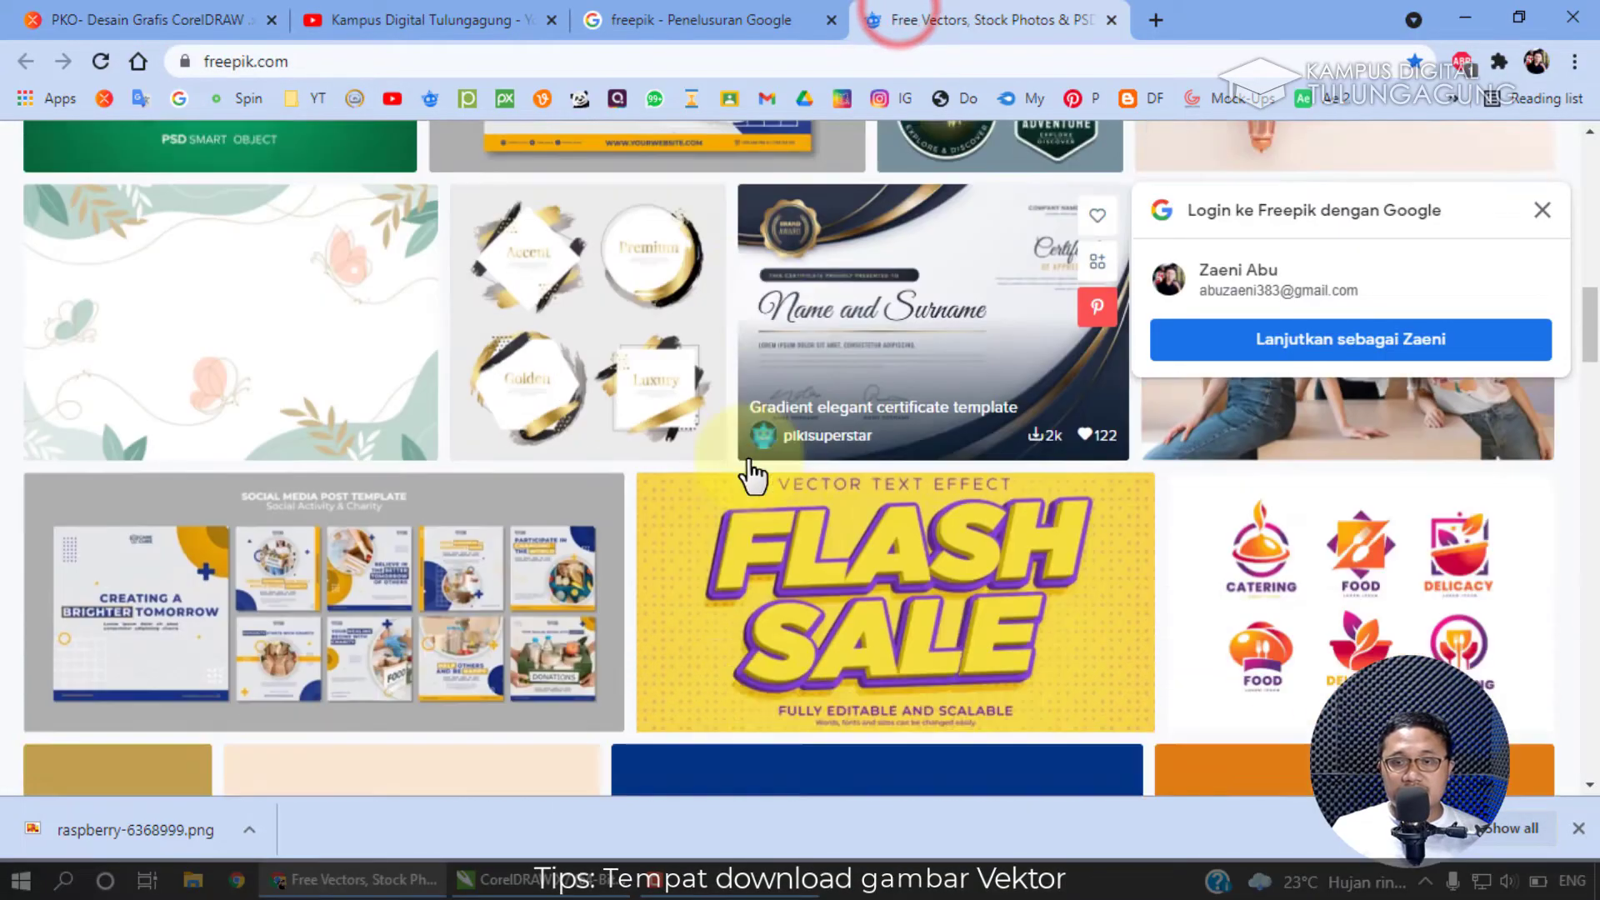
click(166, 20)
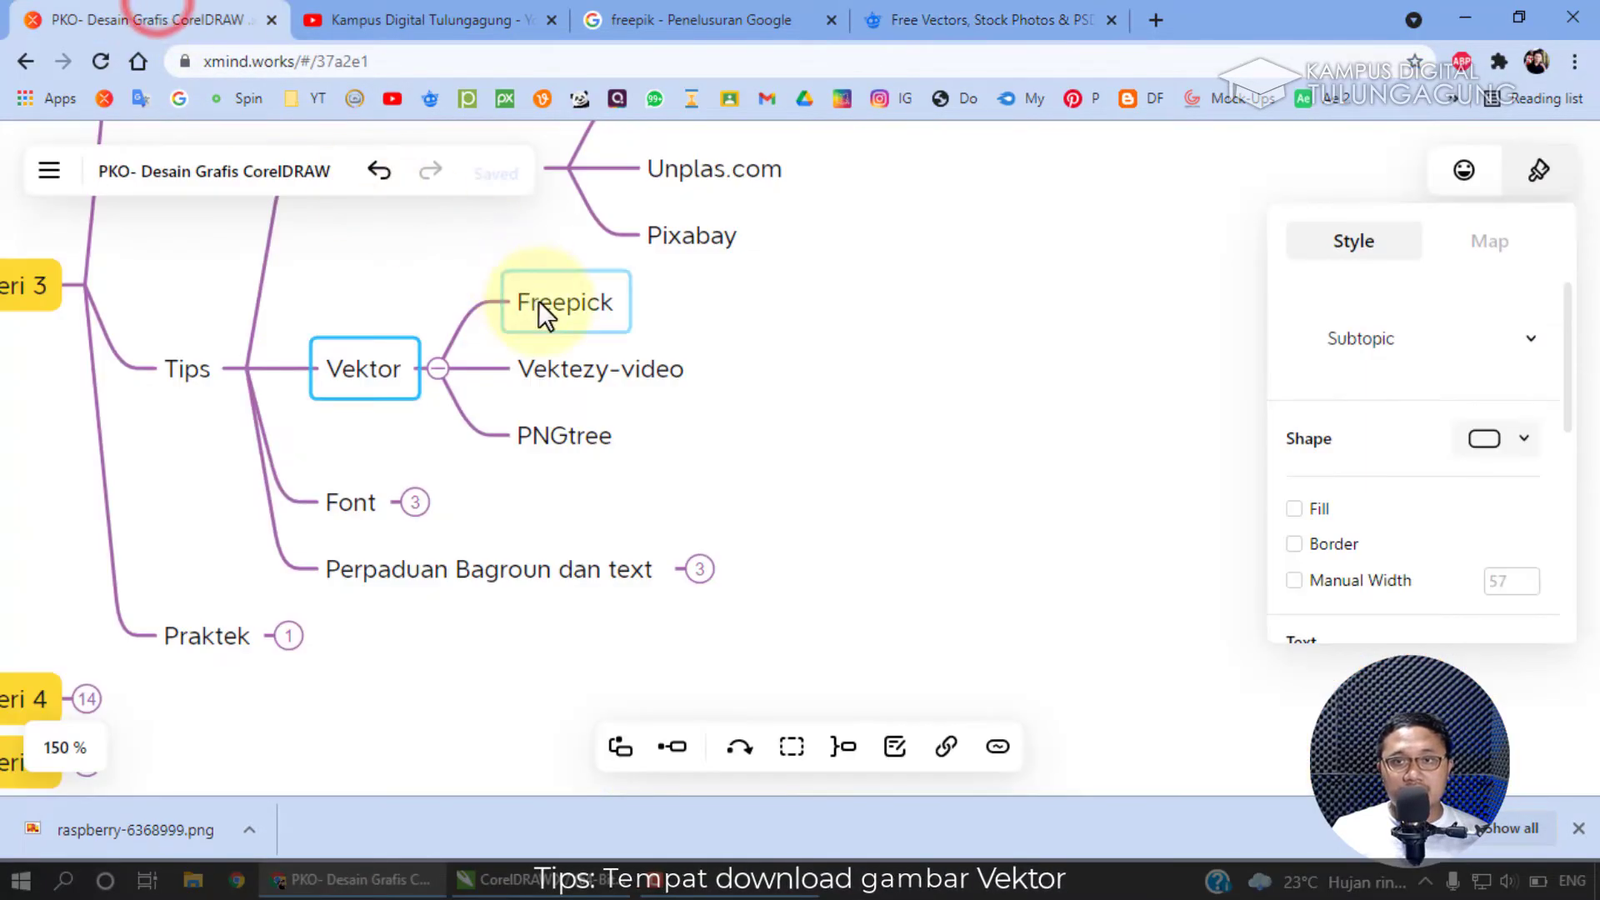
Return to Freepik and examine the vectors, photos and design templates further down the homepage gallery.
click(952, 20)
scroll(698, 479, down, 7)
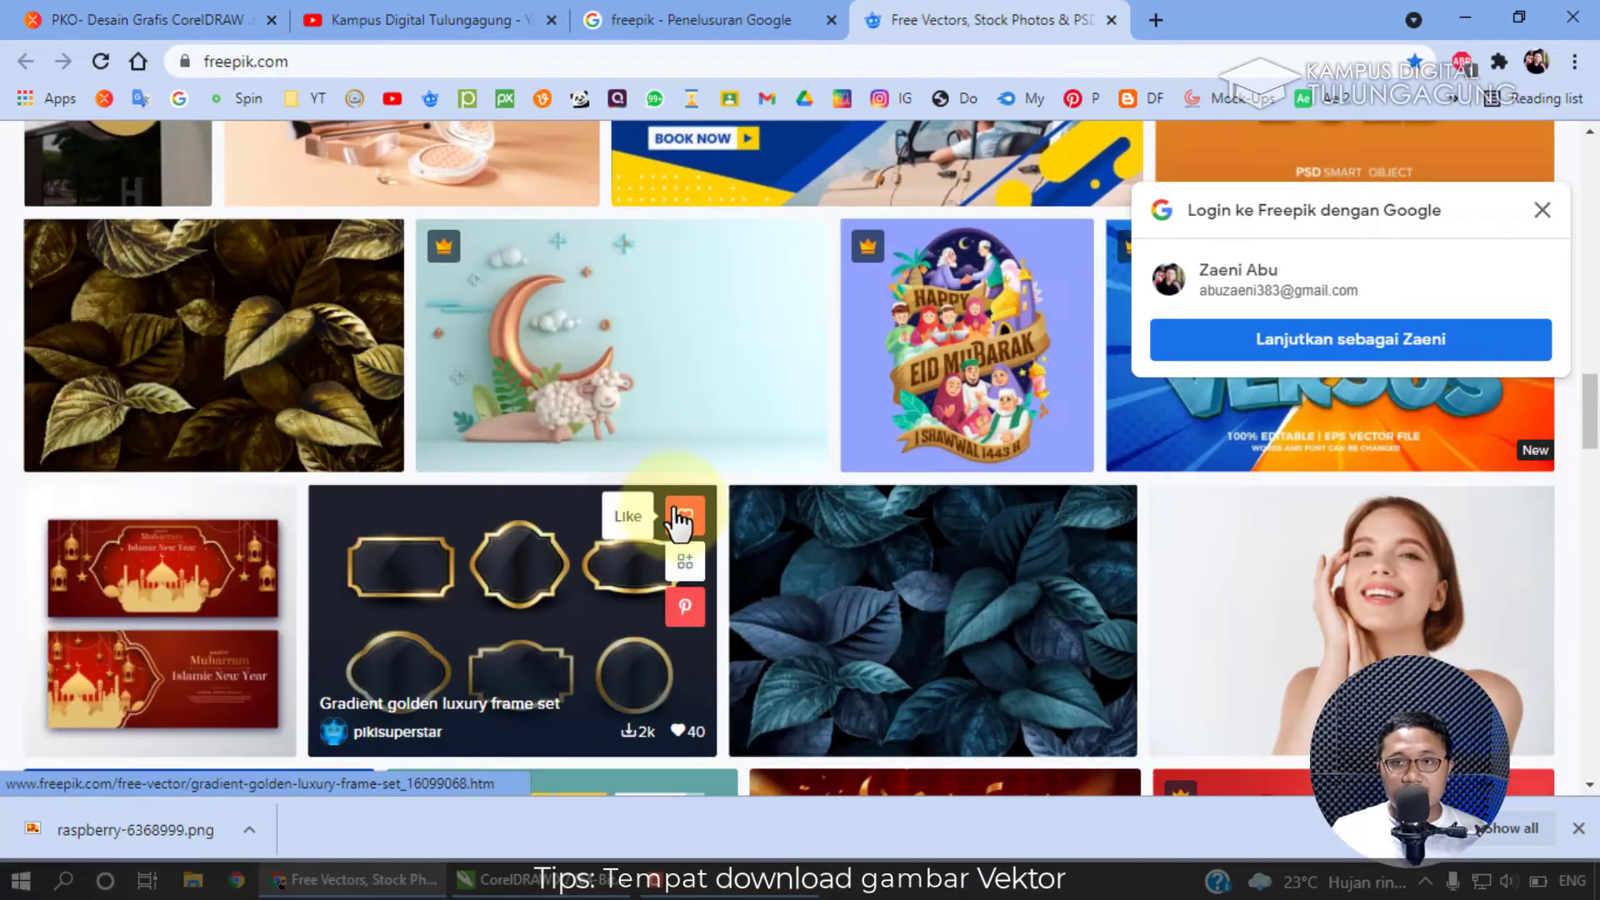
scroll(607, 458, down, 4)
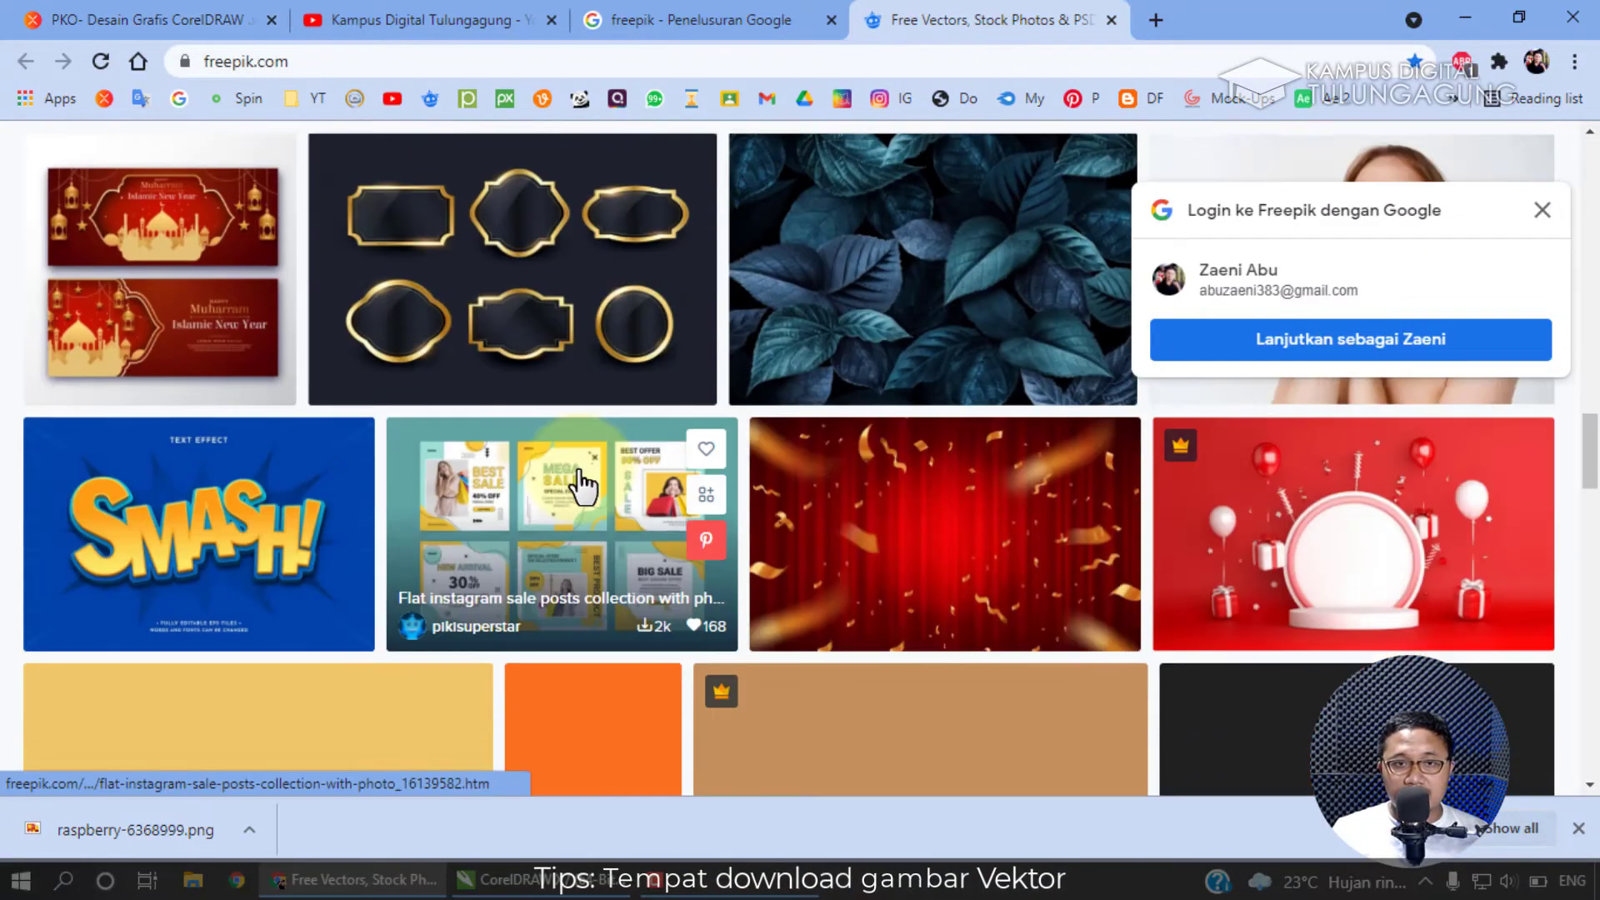
scroll(572, 483, up, 6)
scroll(929, 466, down, 3)
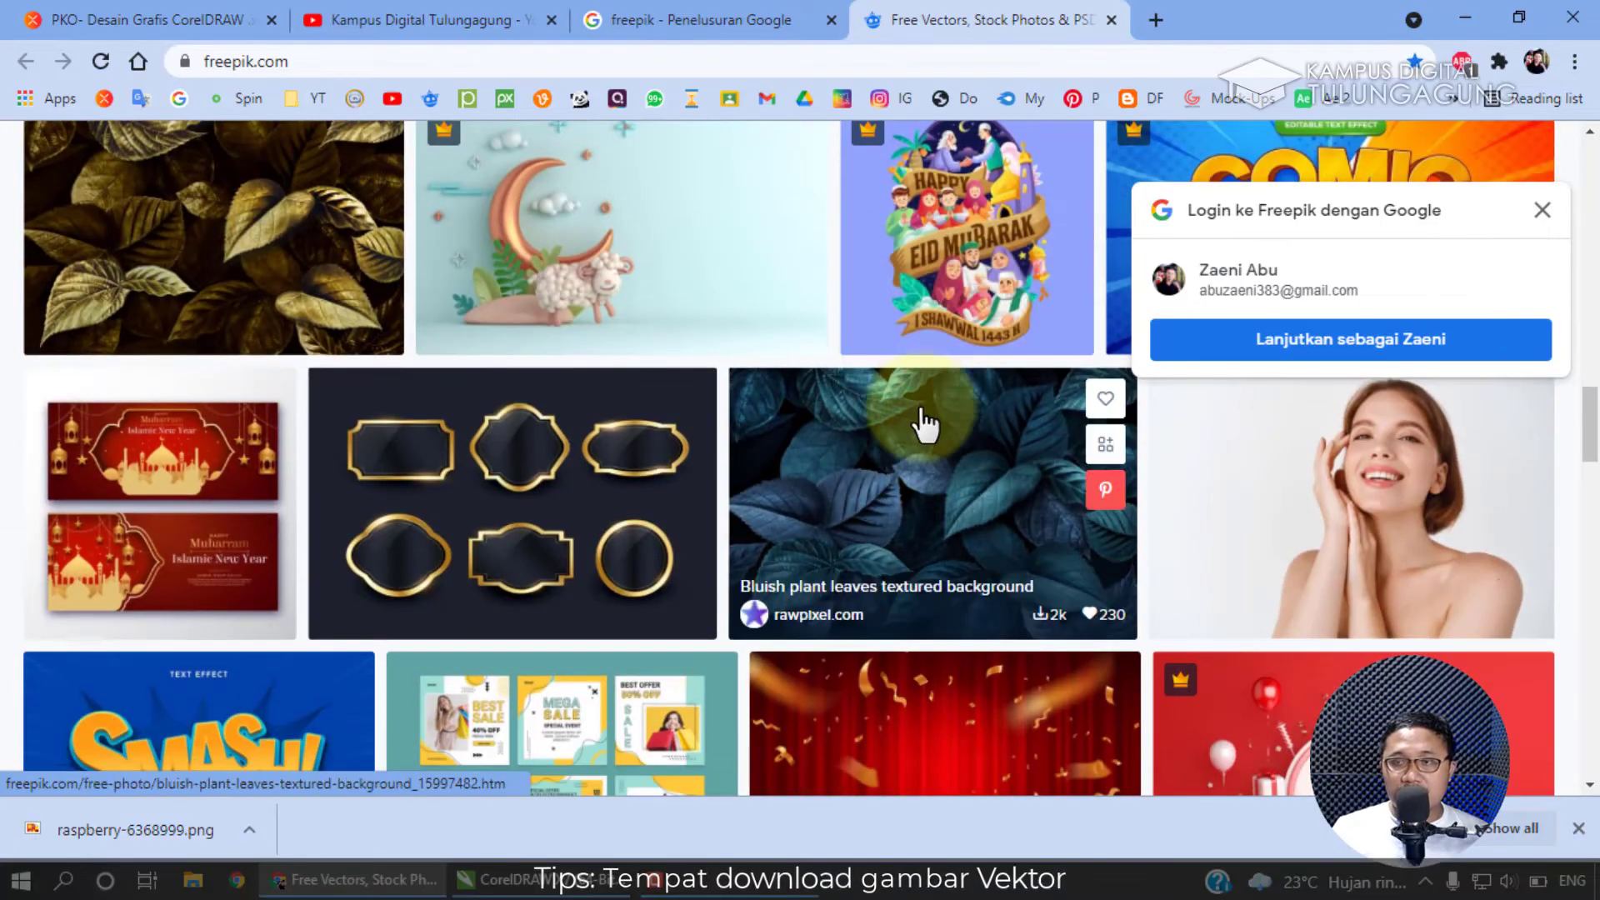
scroll(925, 416, up, 1)
scroll(933, 421, down, 3)
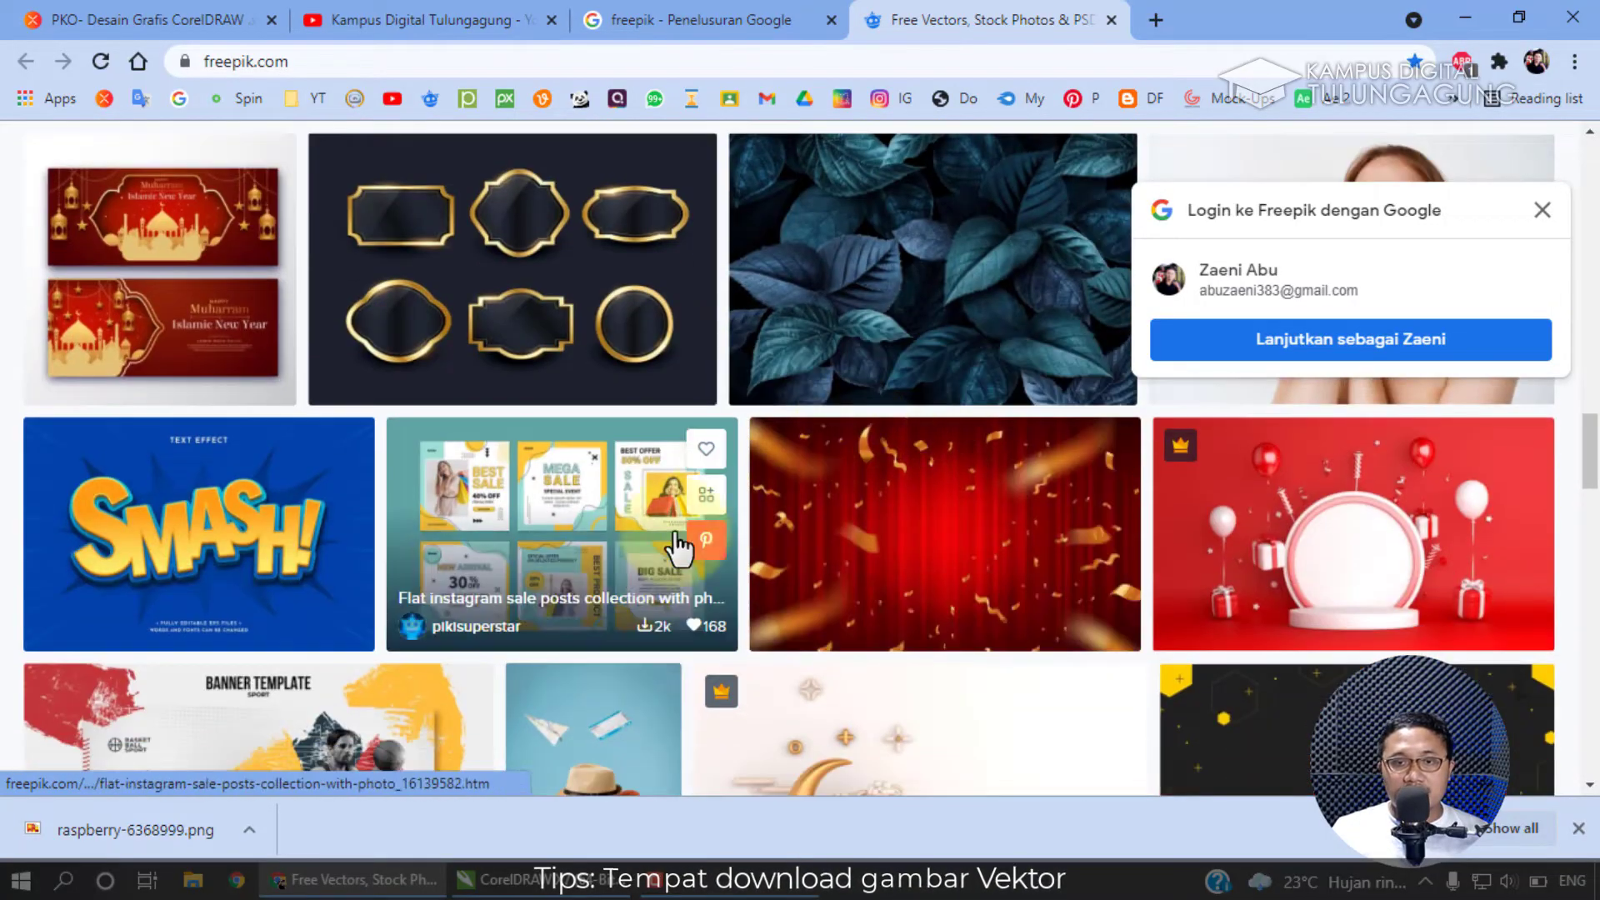
scroll(711, 529, down, 4)
scroll(817, 500, down, 2)
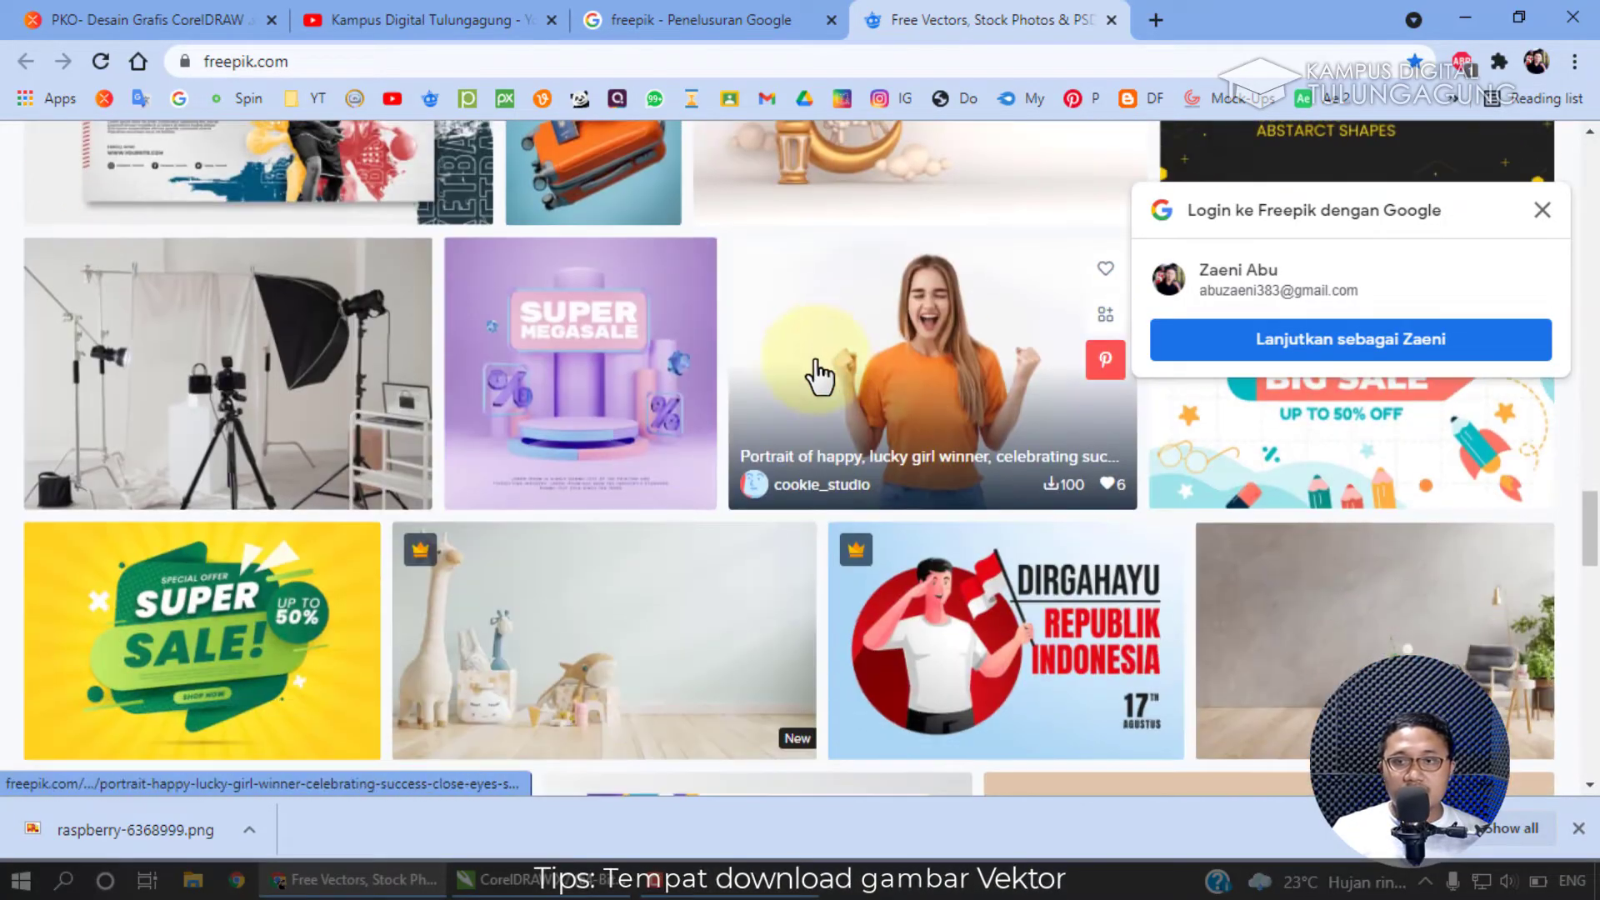
Check the mind map's Vektor sources, then search Google for png tree and open the Pngtree site in a new tab.
click(115, 22)
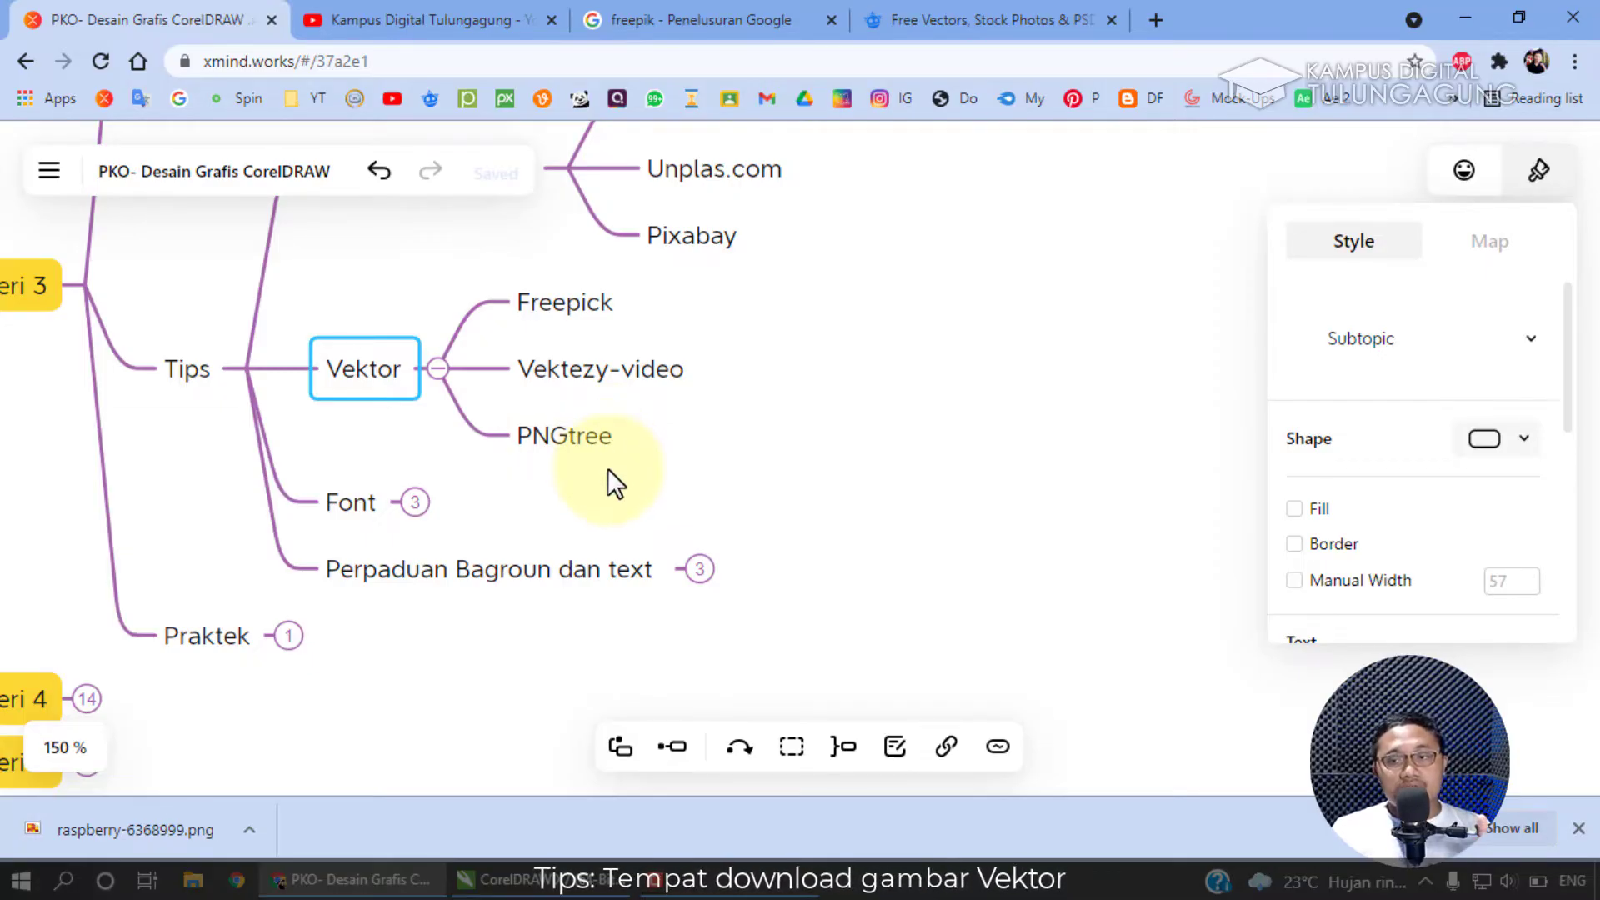
click(706, 15)
double_click(353, 177)
text(png tree)
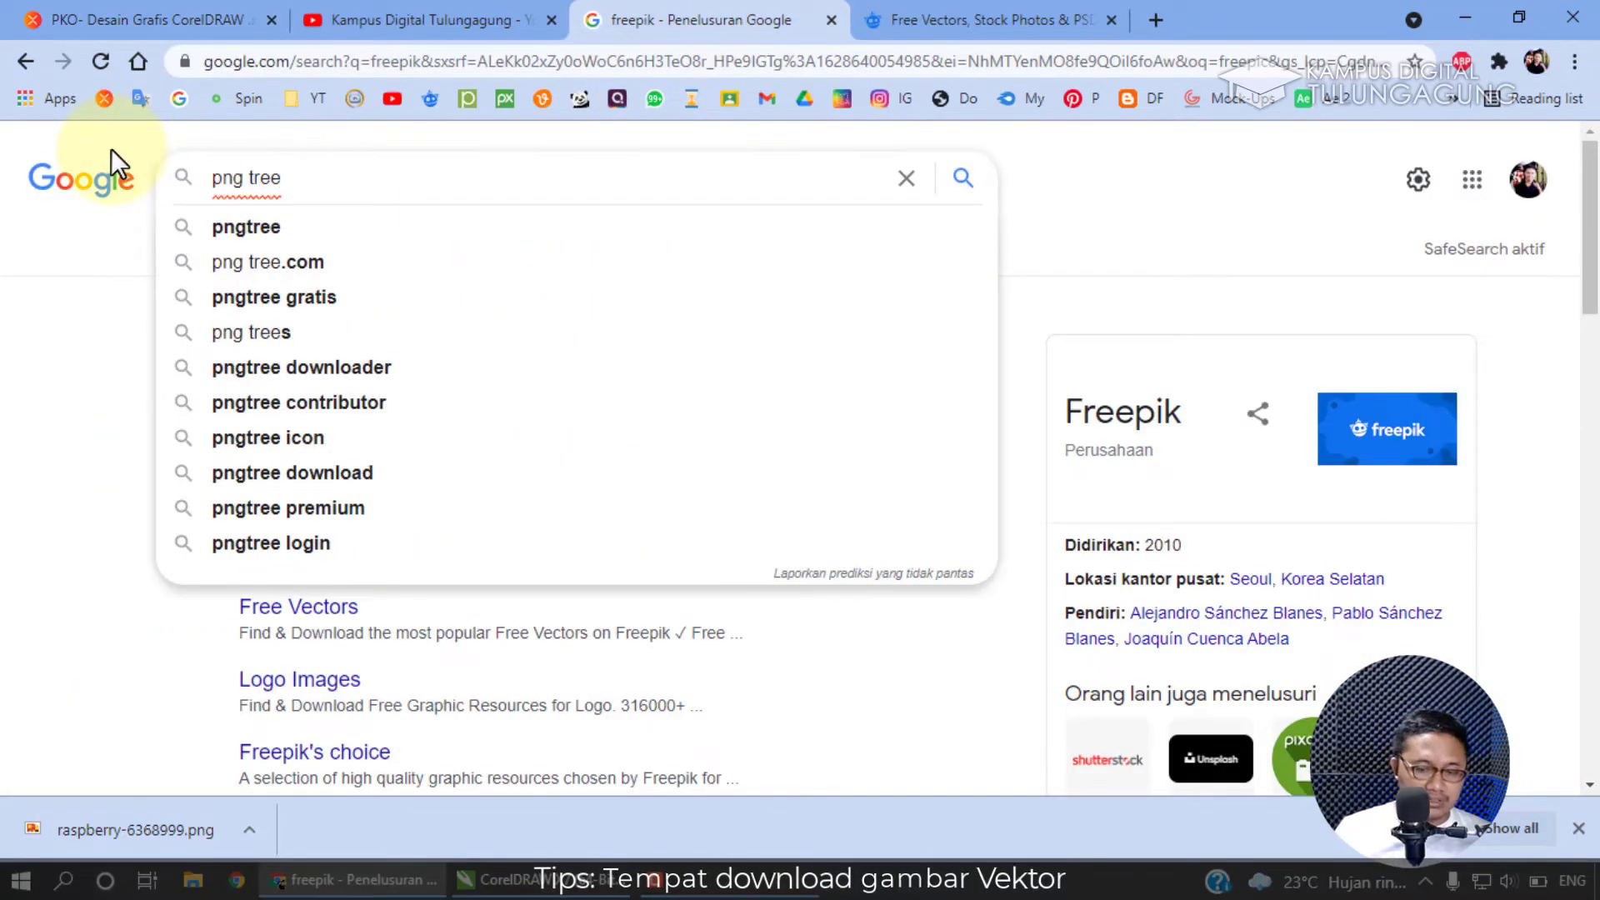
key(Return)
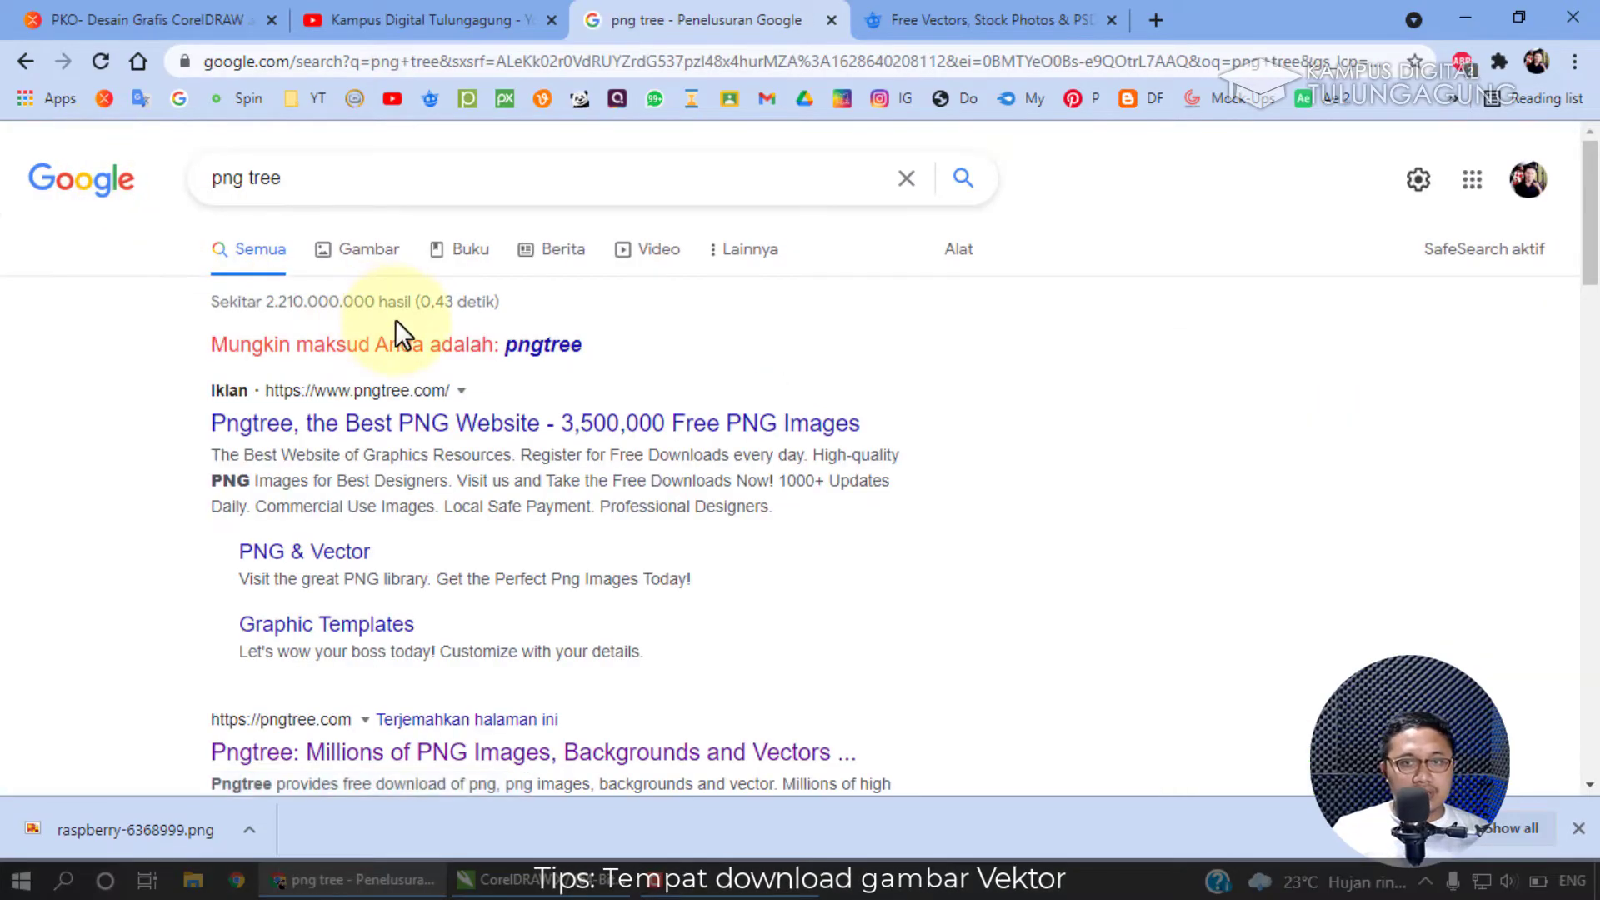
scroll(400, 329, down, 1)
right_click(462, 326)
click(463, 330)
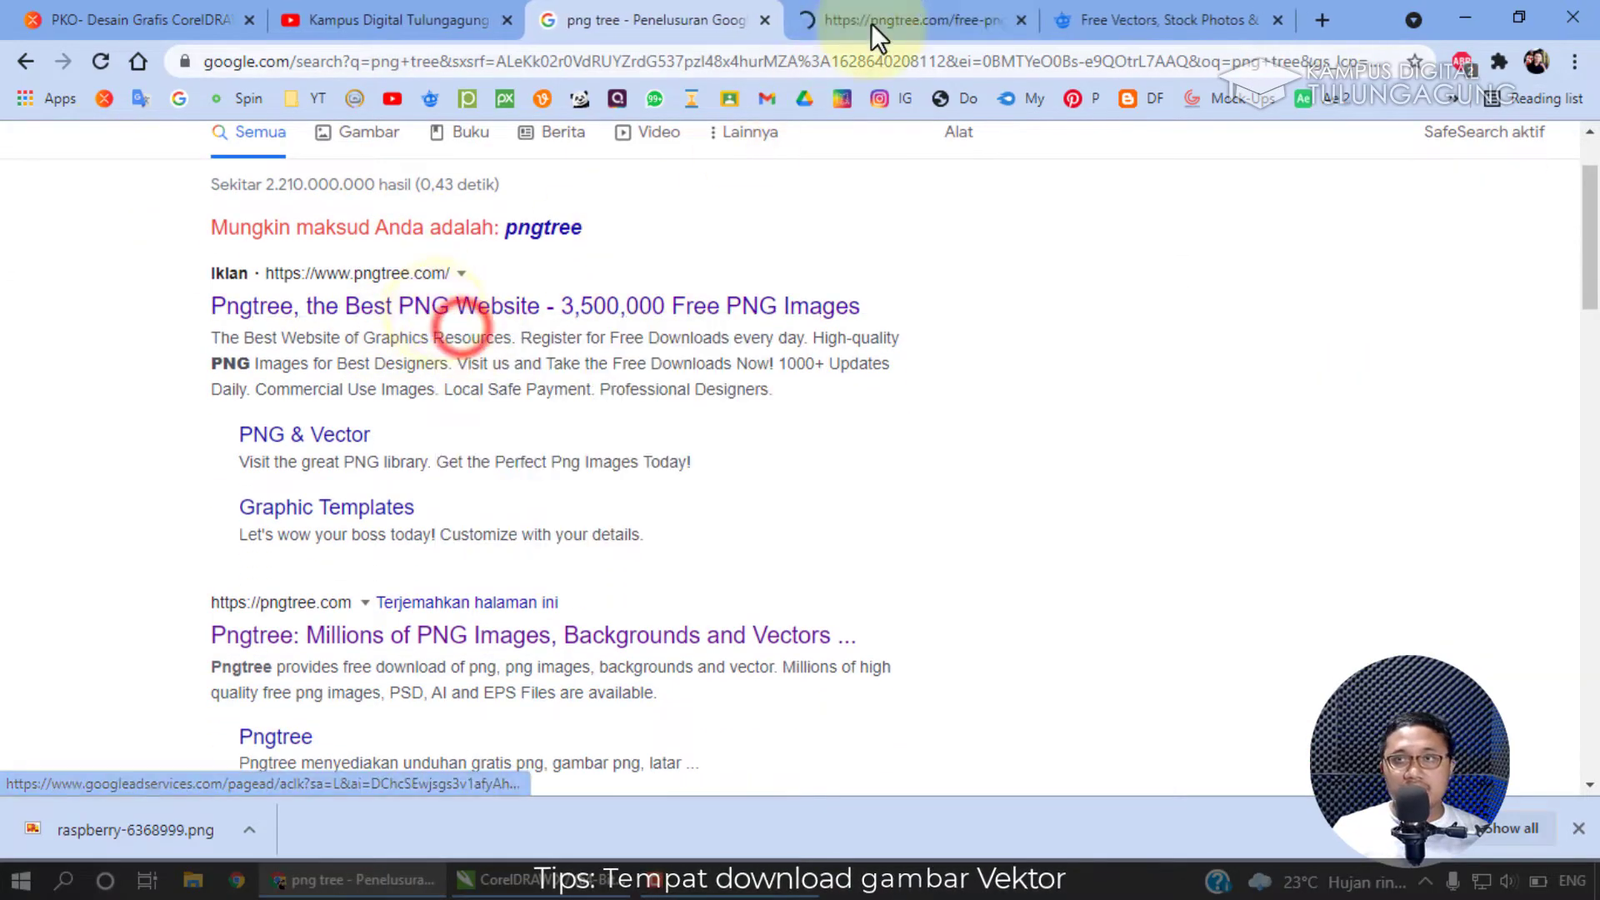
click(872, 25)
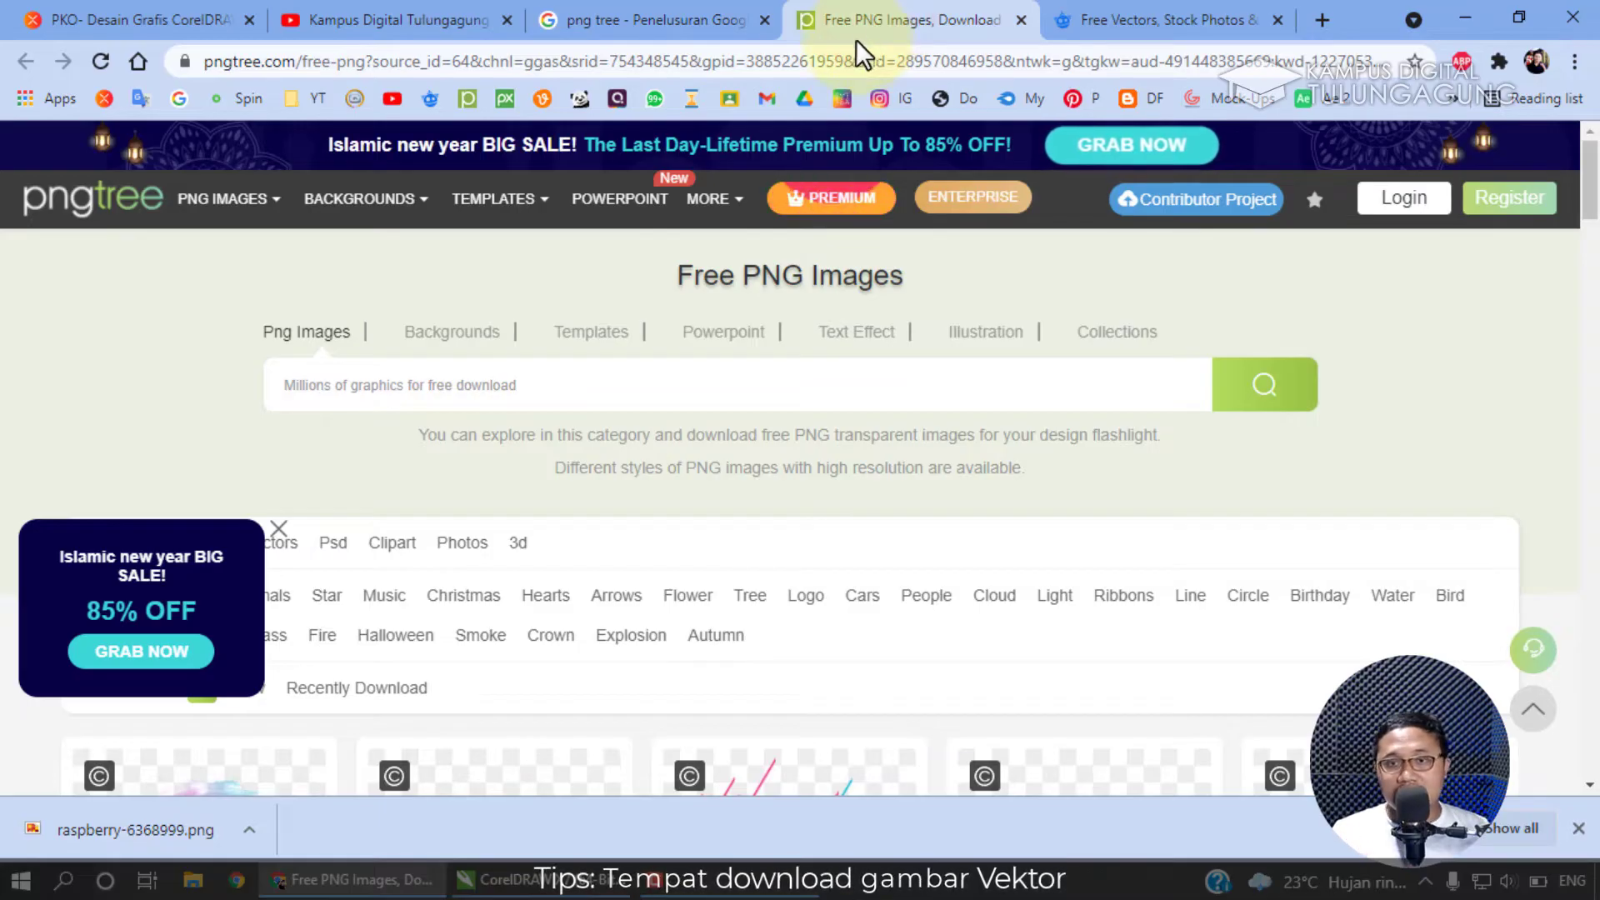
Dismiss the sale pop-up and examine Pngtree's free images and the PNG and Vector download options on their thumbnails.
click(279, 530)
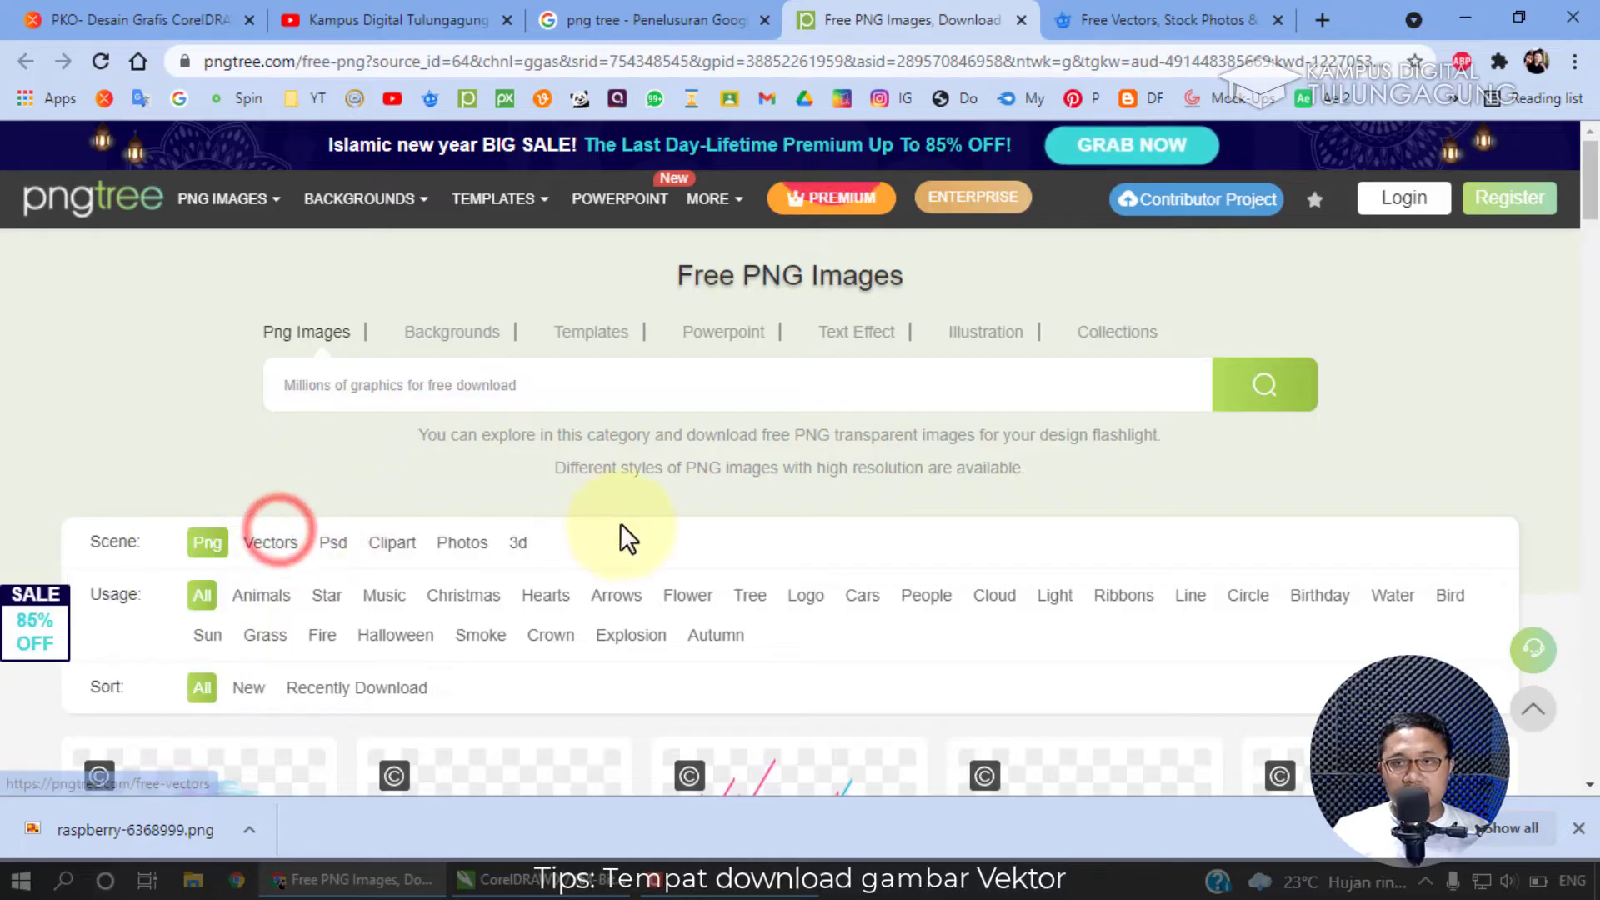
scroll(659, 533, down, 4)
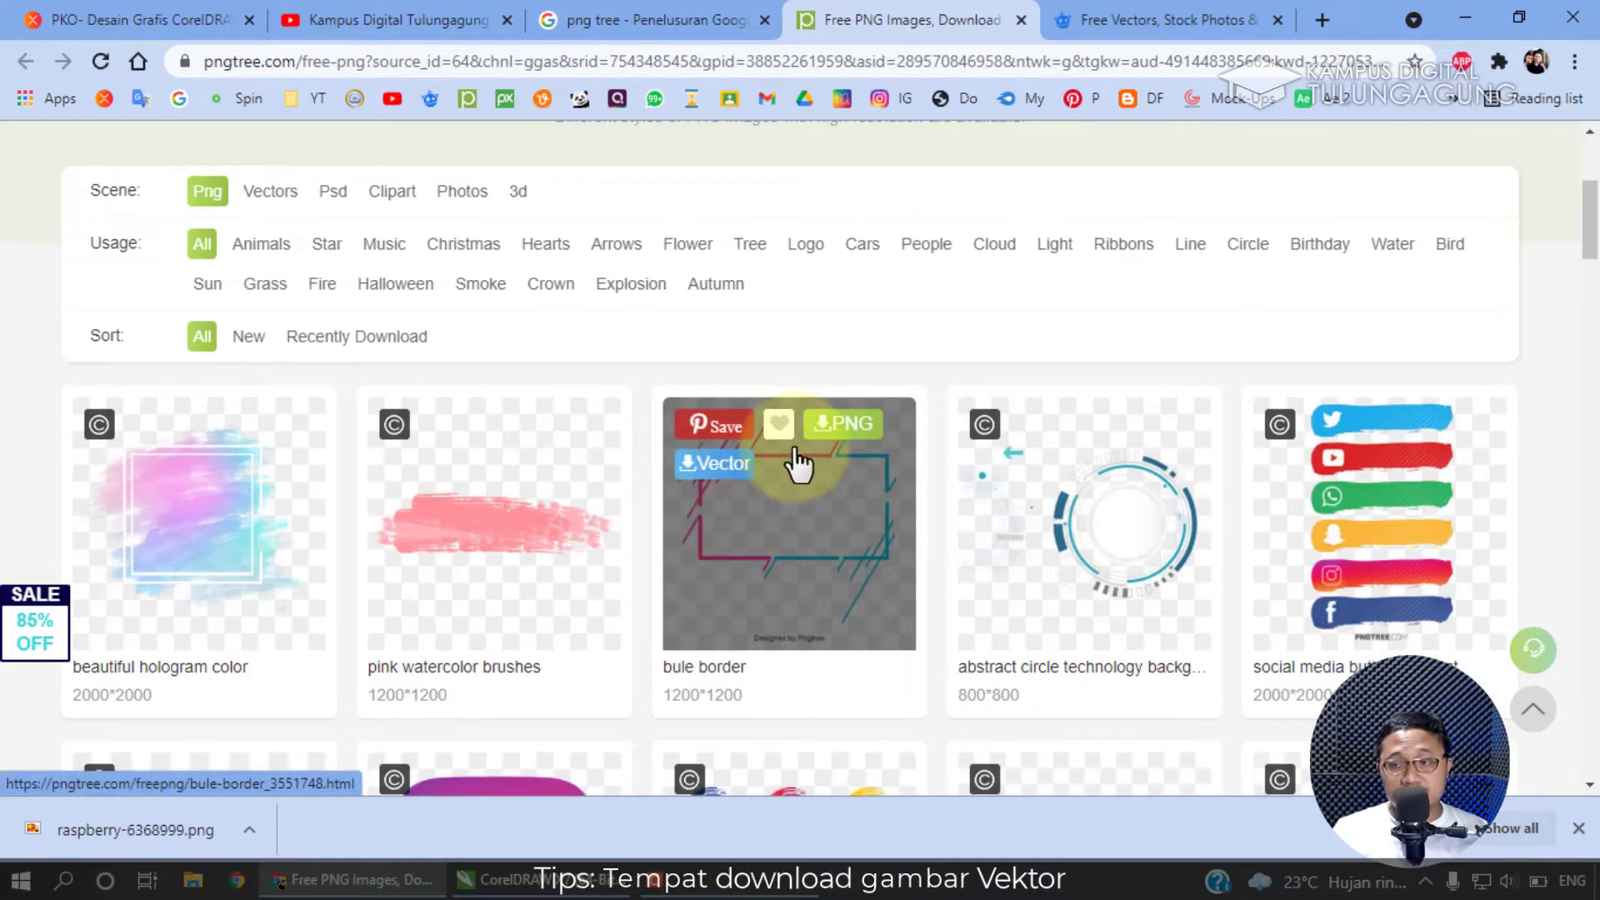
scroll(799, 464, down, 1)
scroll(798, 464, down, 5)
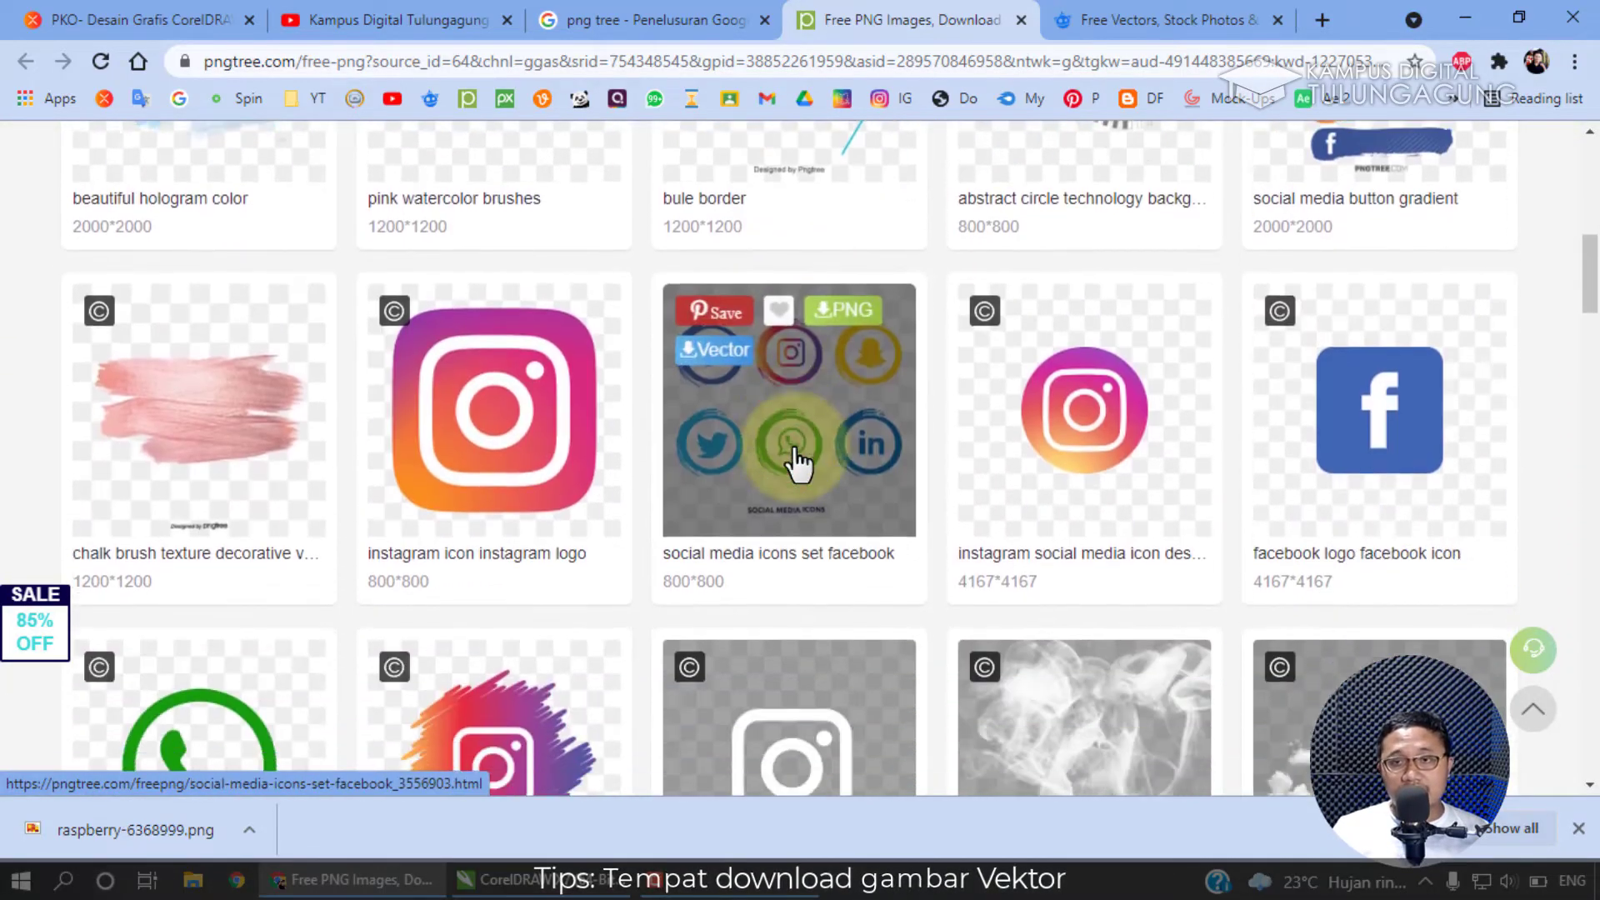
scroll(904, 489, up, 7)
scroll(842, 445, down, 5)
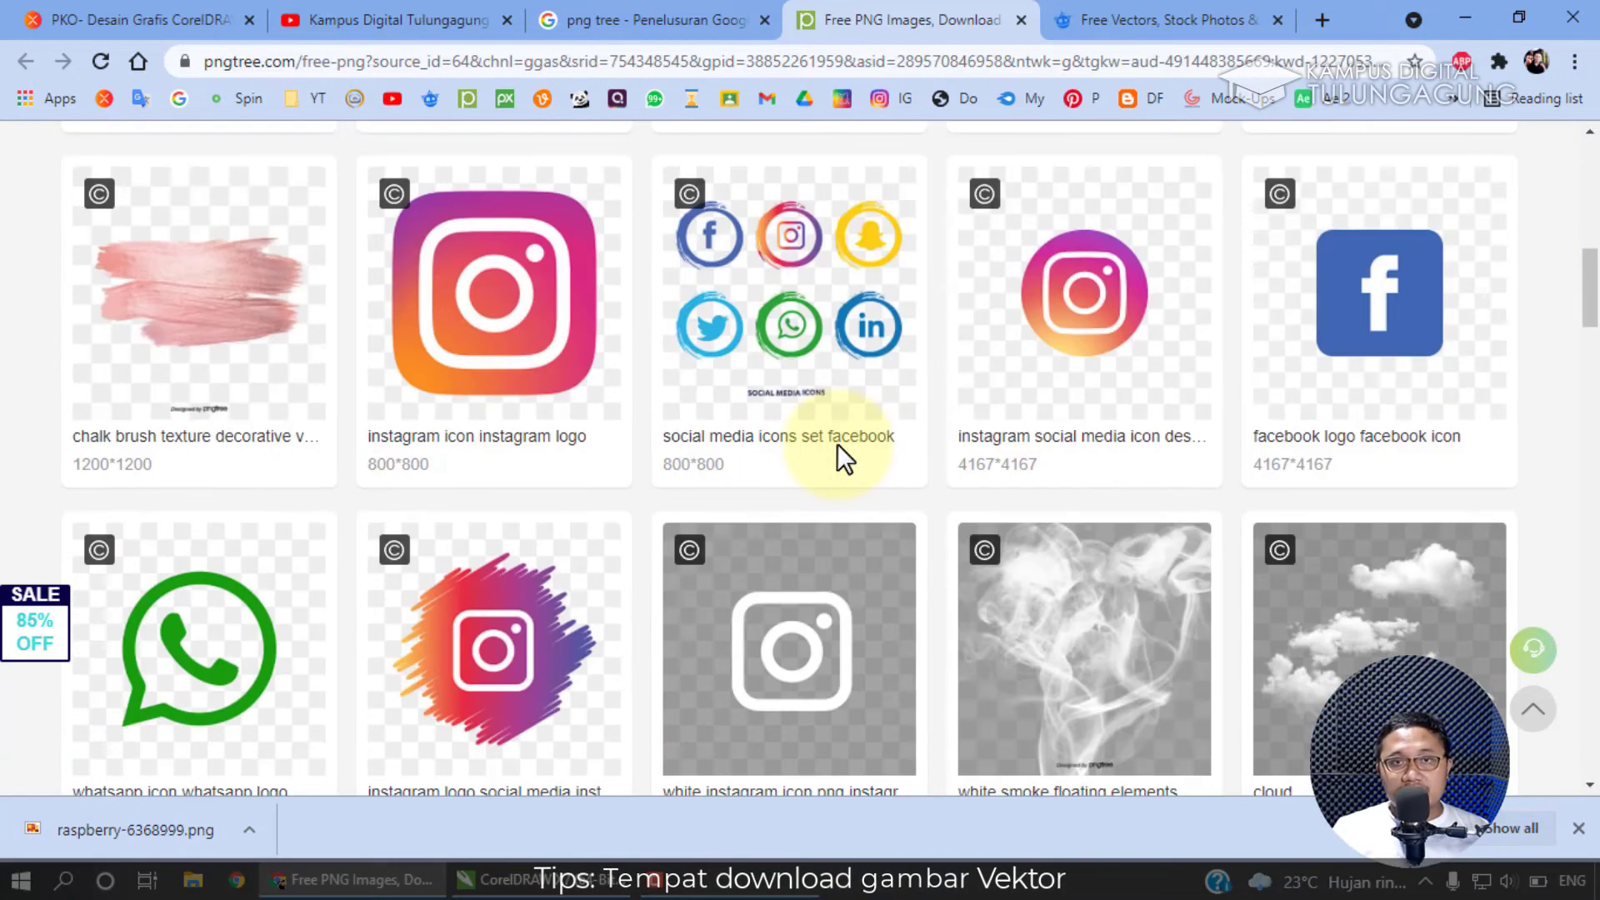
scroll(703, 459, down, 5)
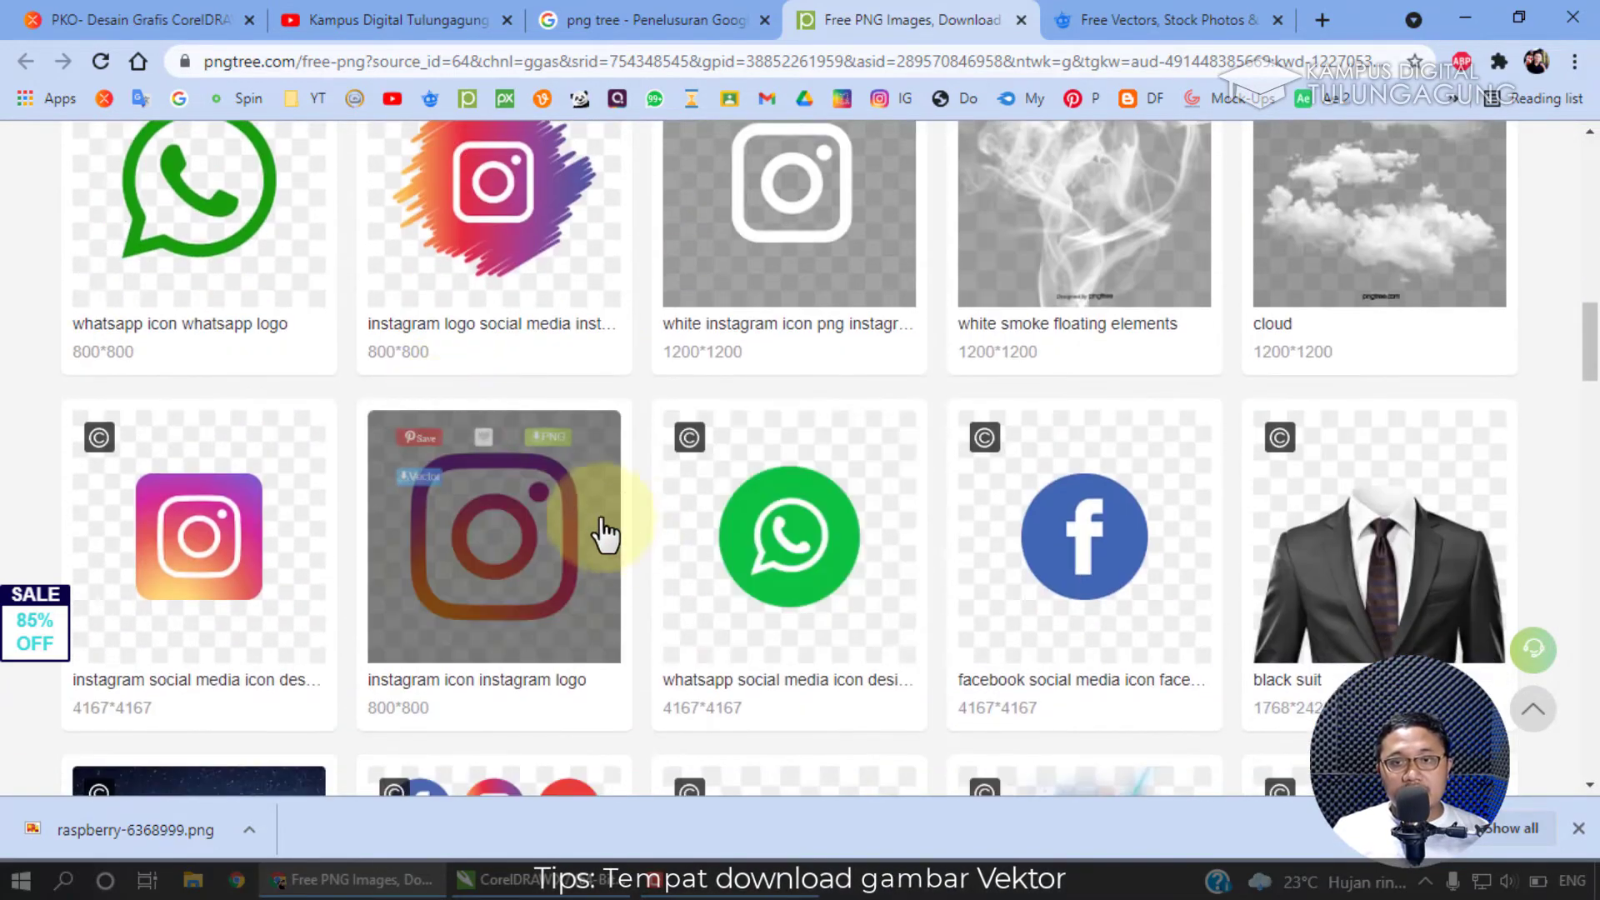
scroll(631, 545, up, 3)
scroll(640, 538, down, 3)
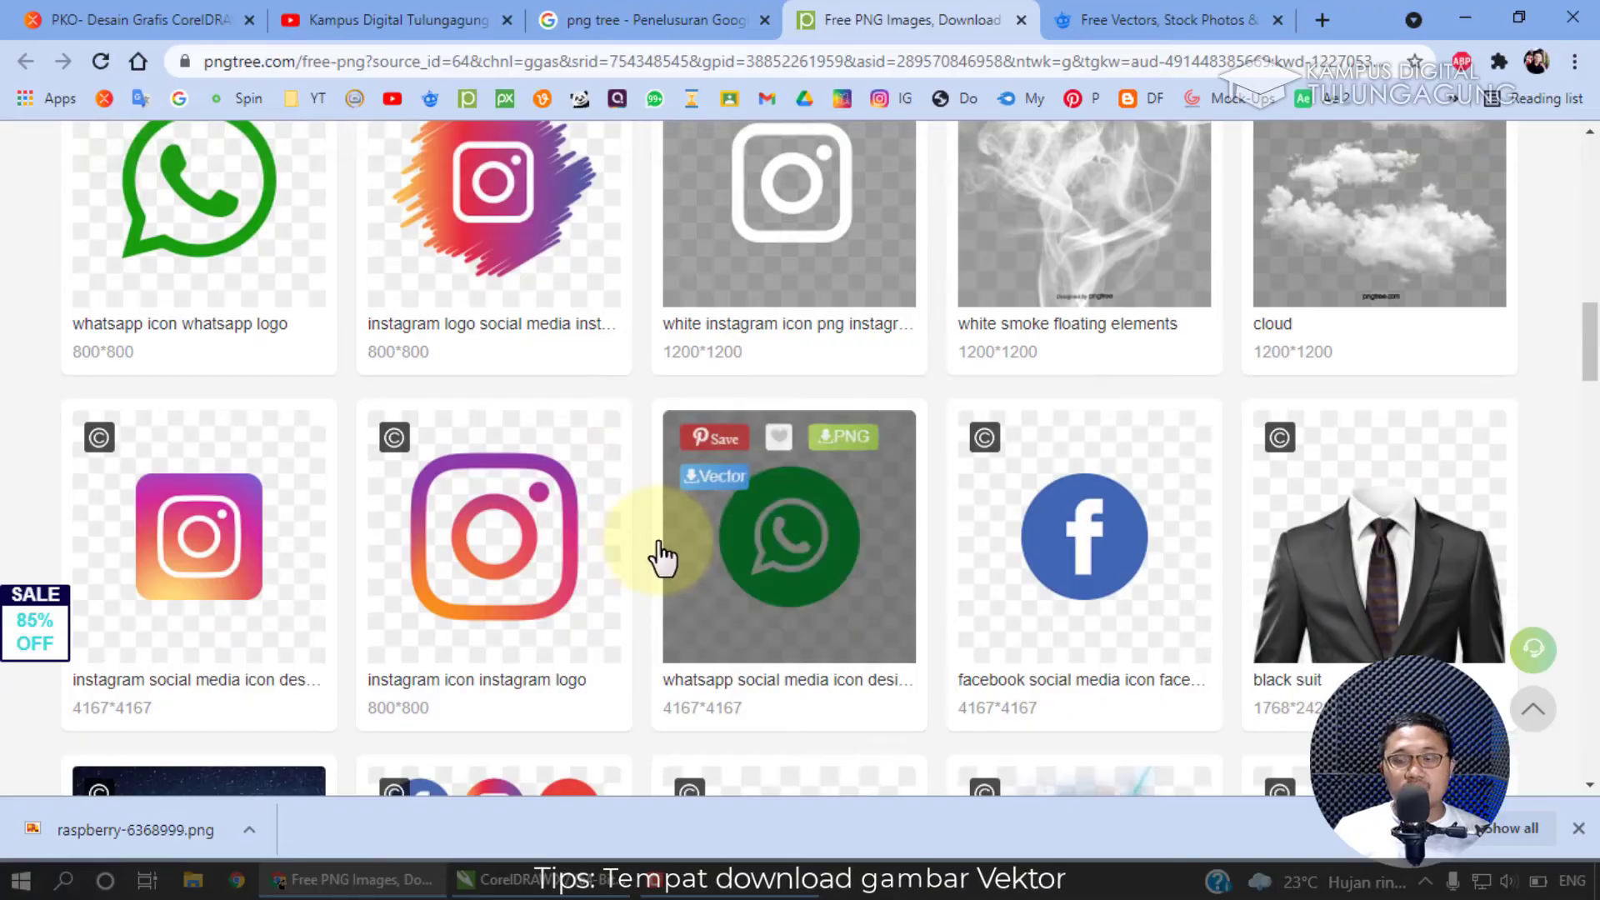
scroll(405, 431, up, 1)
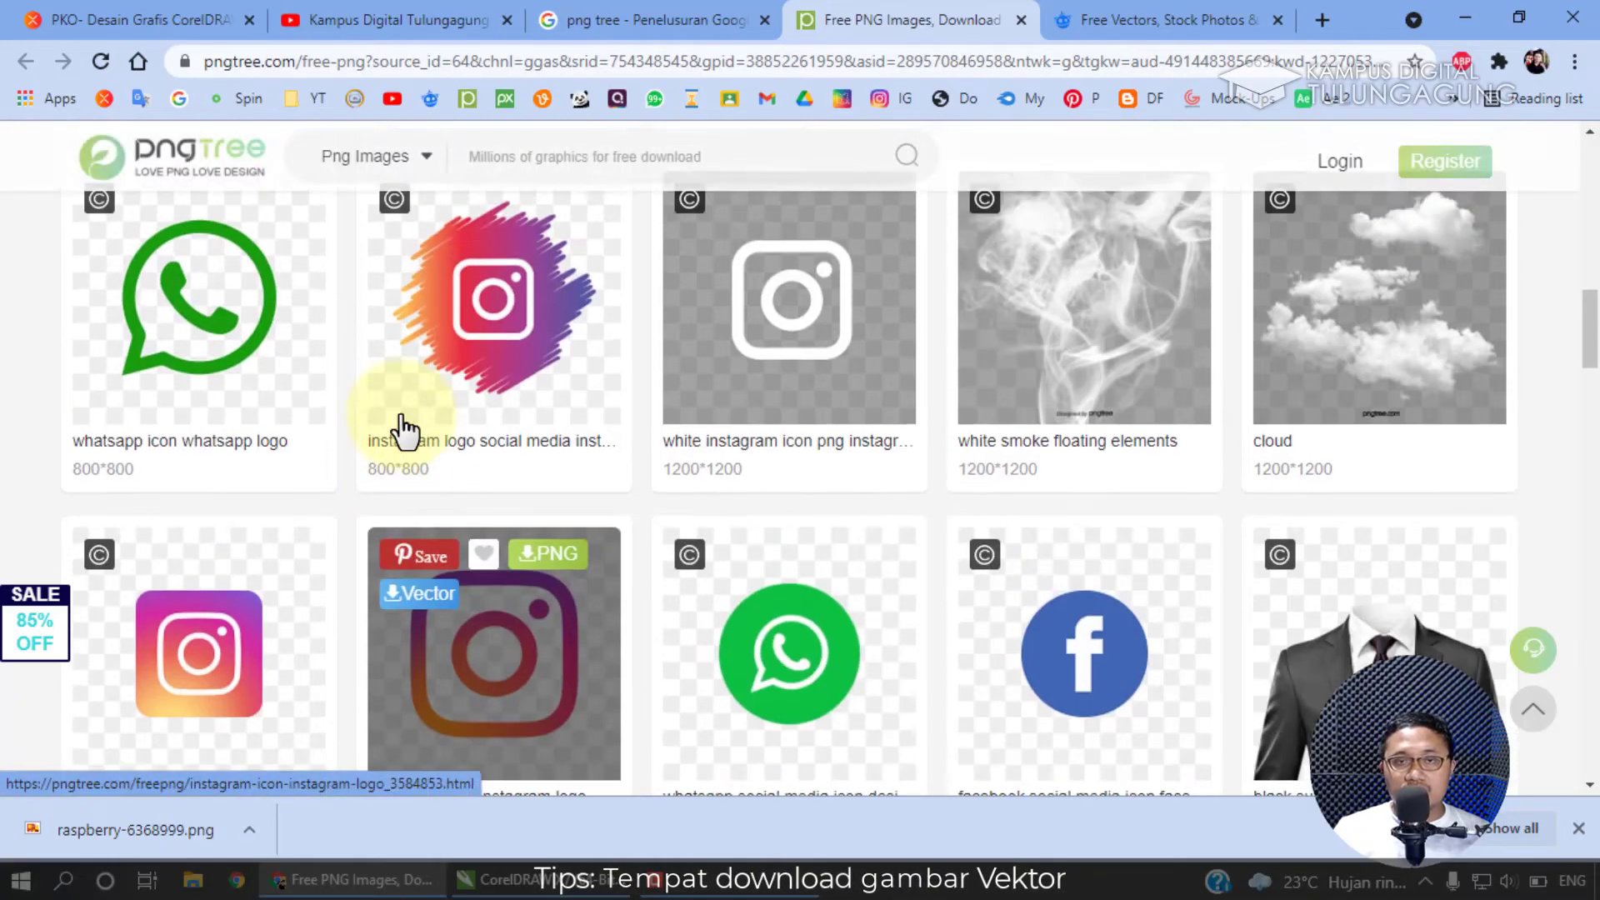
scroll(242, 404, up, 1)
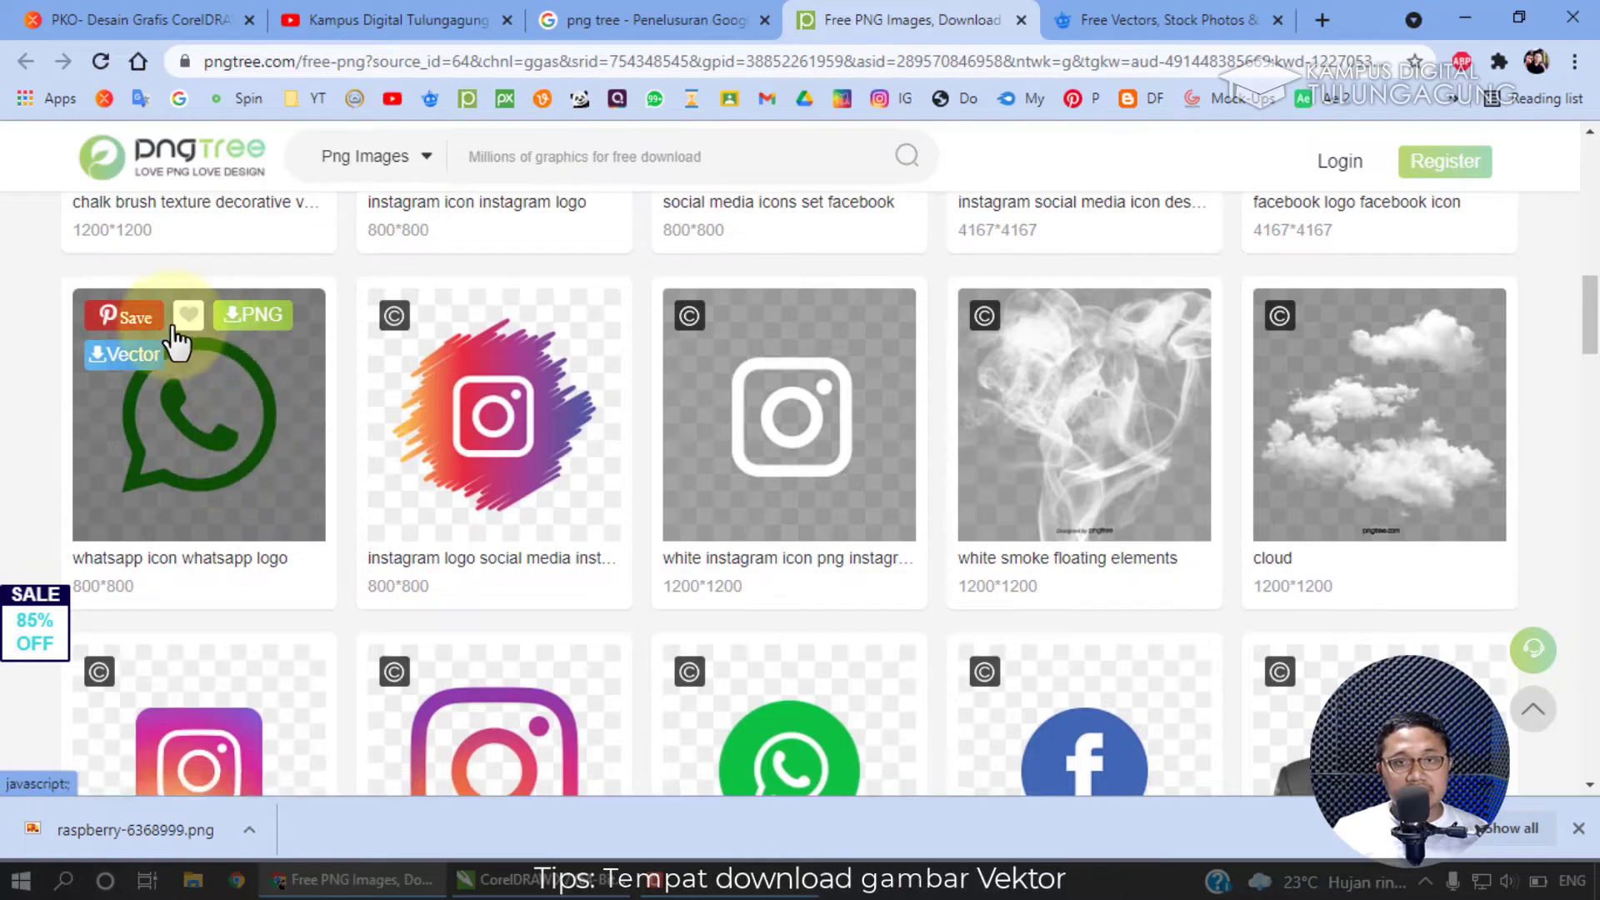
scroll(417, 467, up, 2)
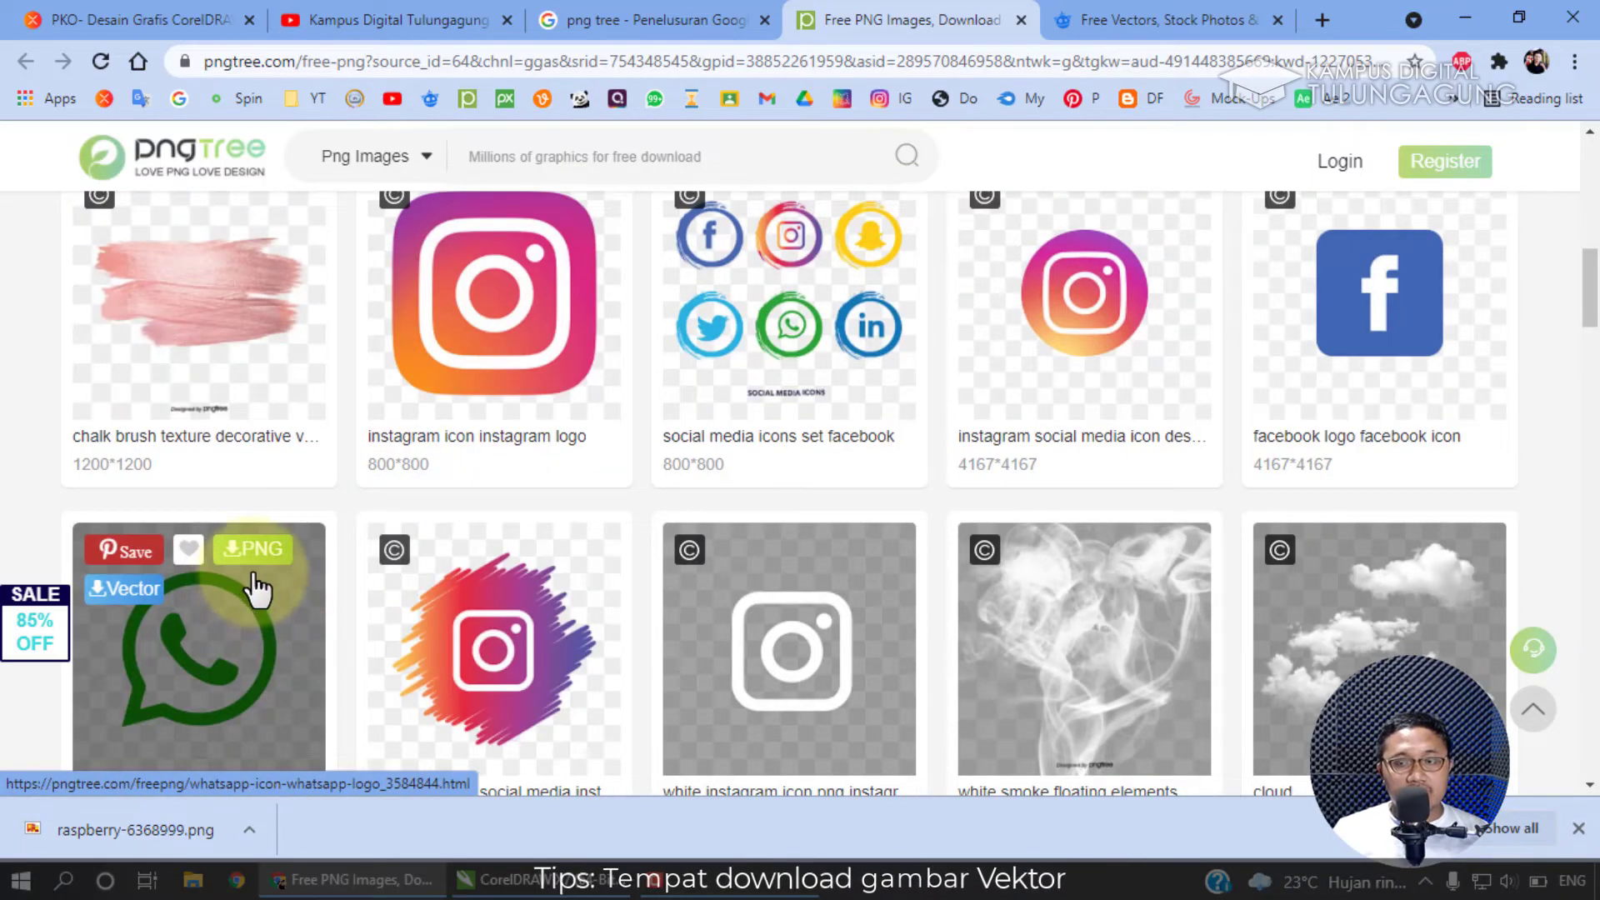
scroll(254, 592, down, 10)
scroll(333, 601, up, 6)
scroll(335, 607, up, 10)
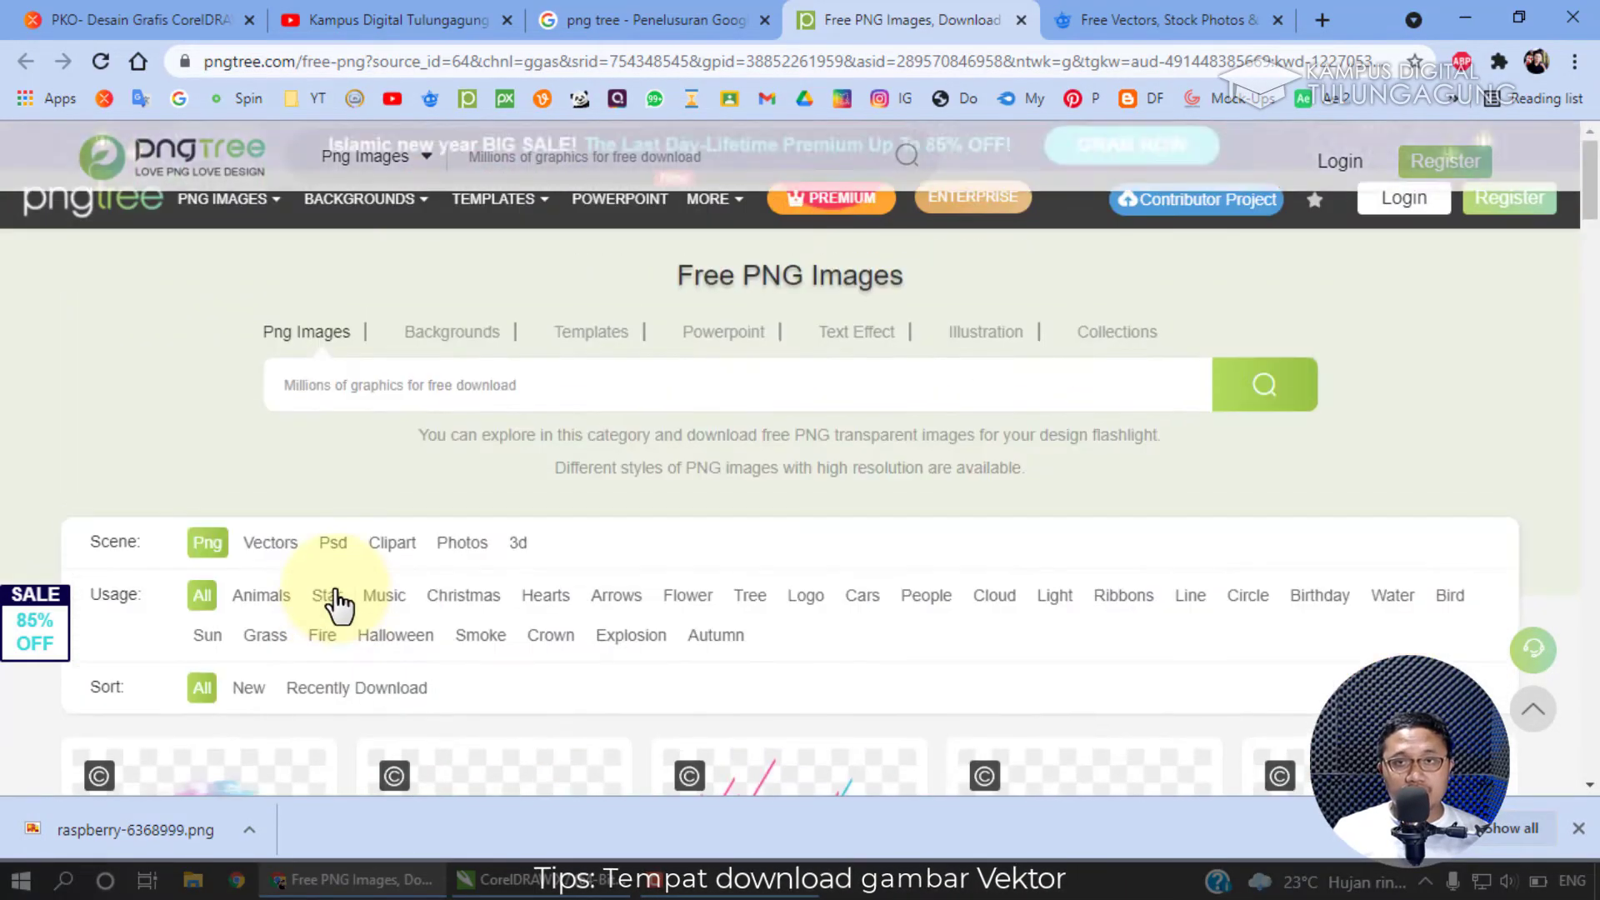
Search Pngtree's PNG images for character animation and look through the cartoon characters found.
click(439, 389)
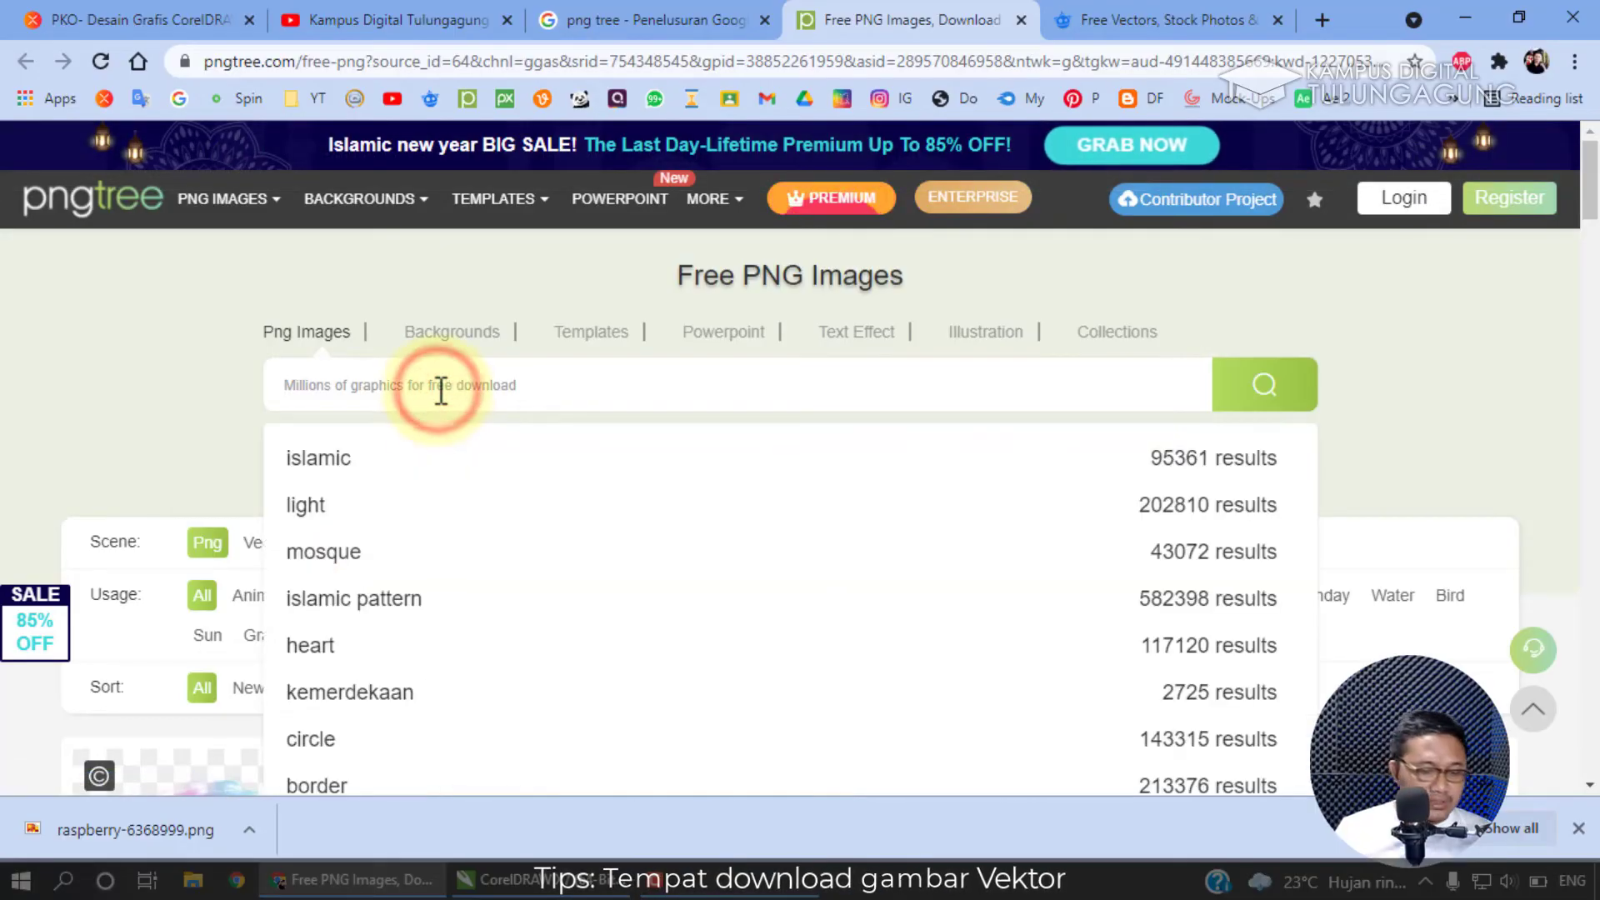
text(character animation)
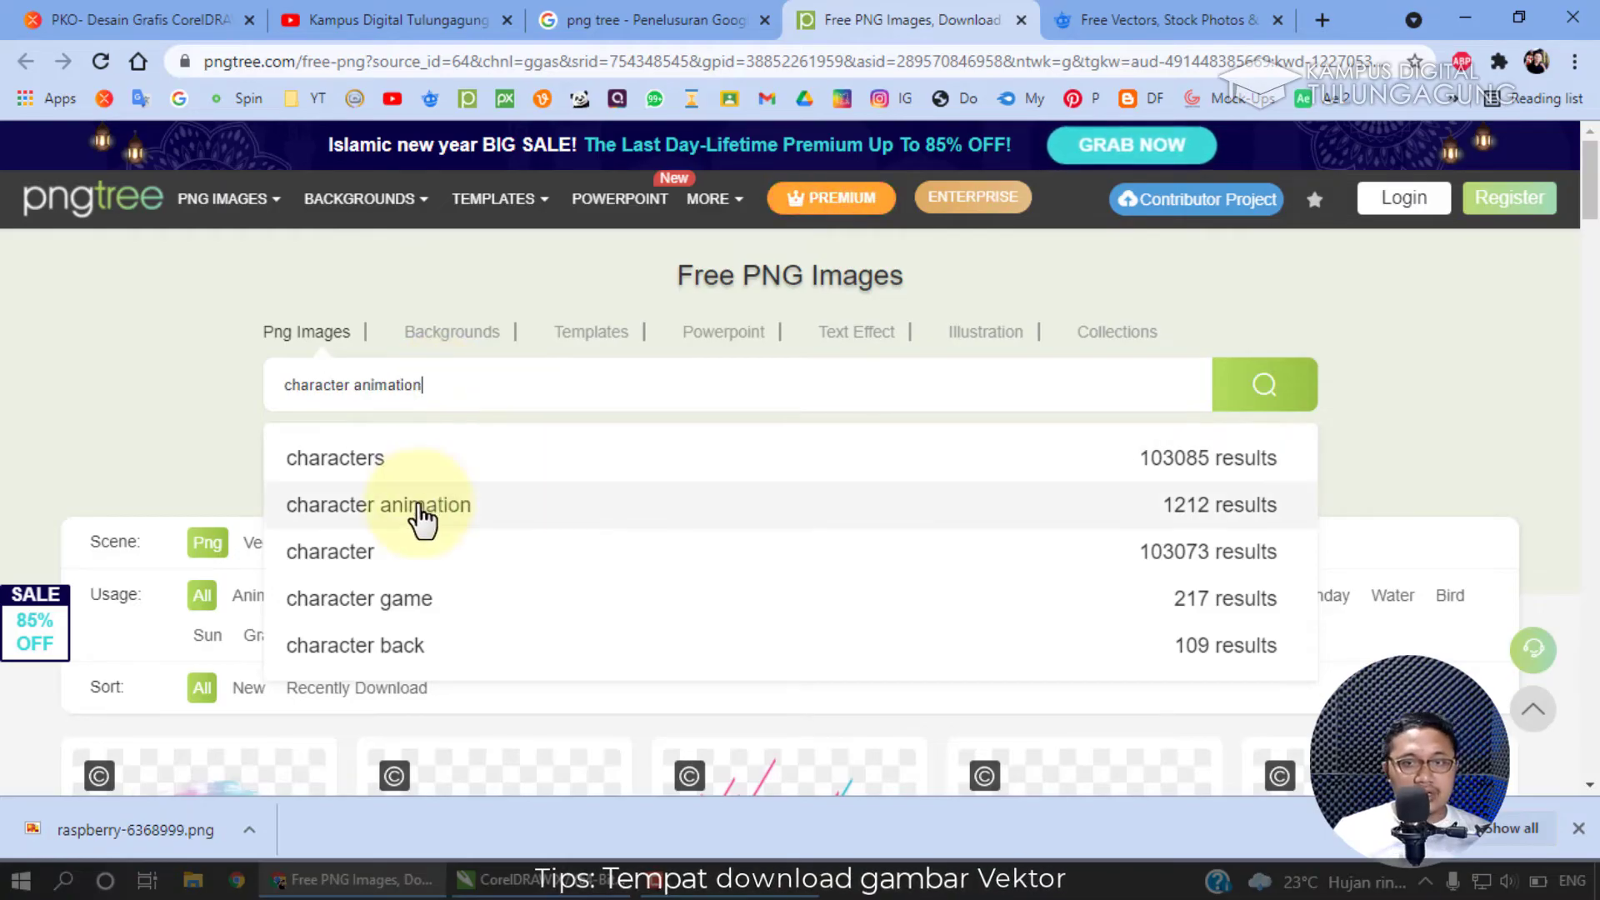
click(425, 505)
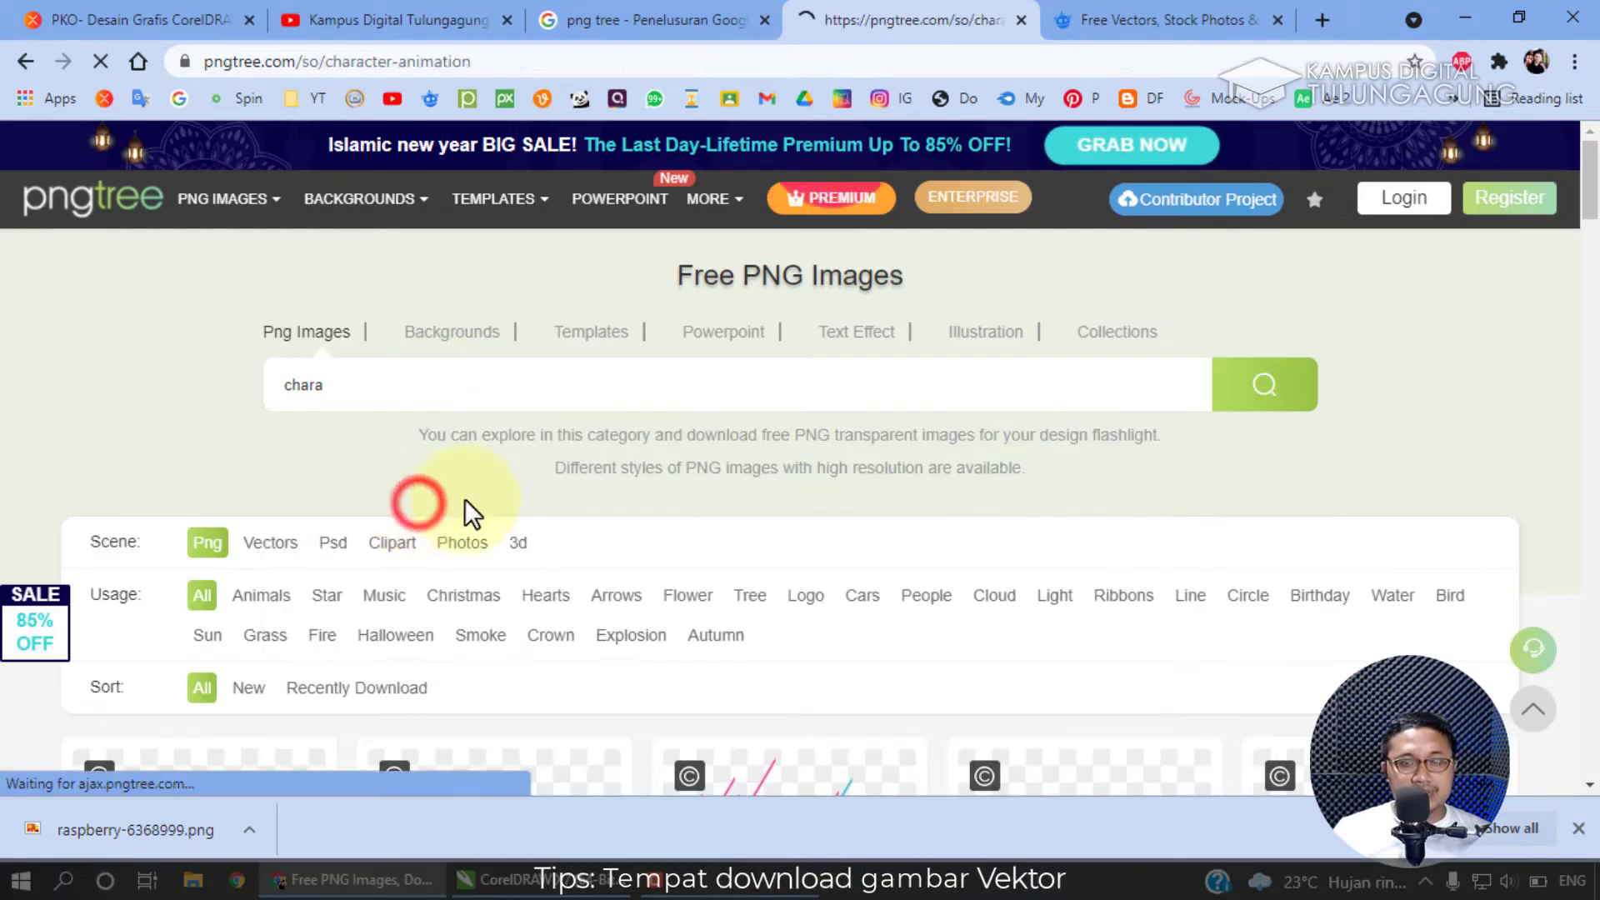
scroll(556, 451, down, 3)
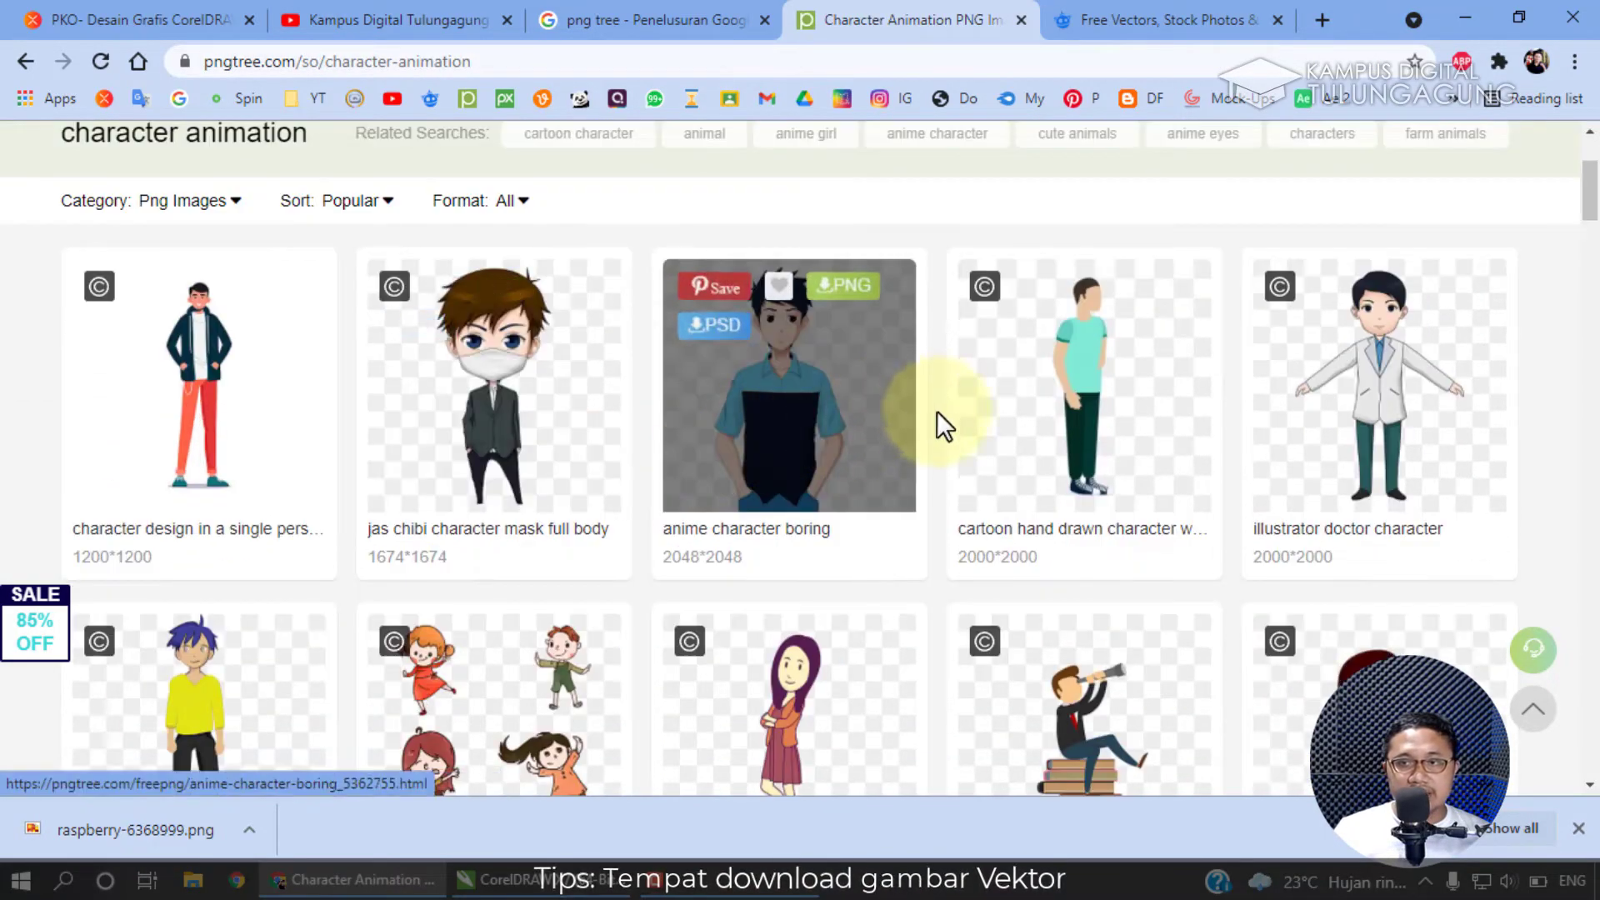
scroll(467, 416, down, 5)
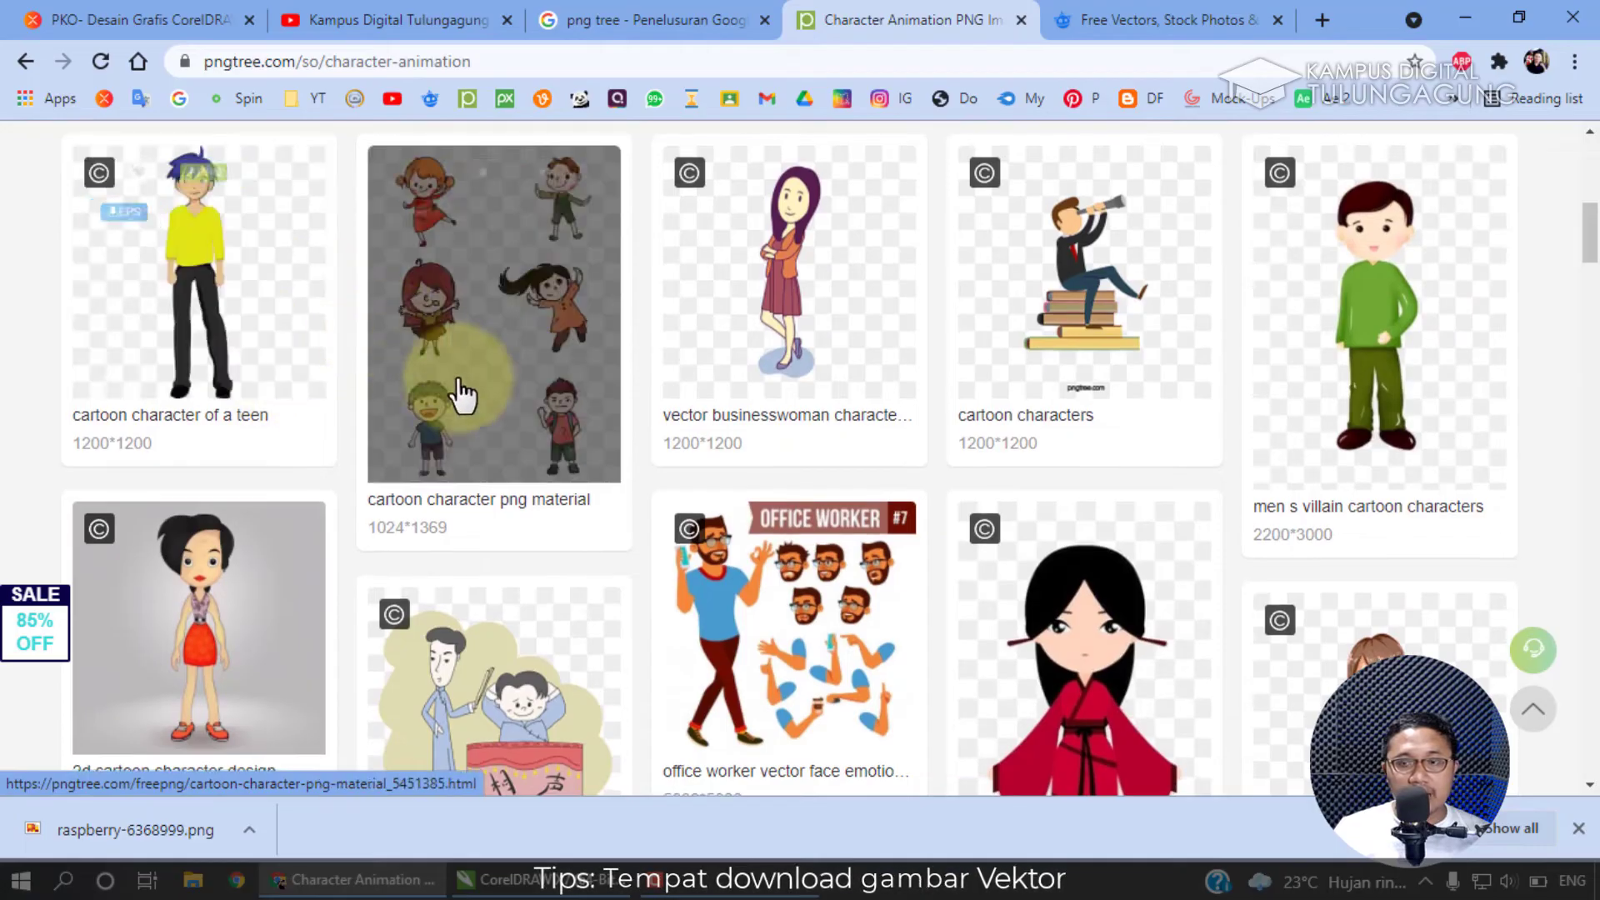
Look further through Pngtree's character animation results and the PNG, EPS and PSD download options on their thumbnails.
scroll(454, 396, down, 3)
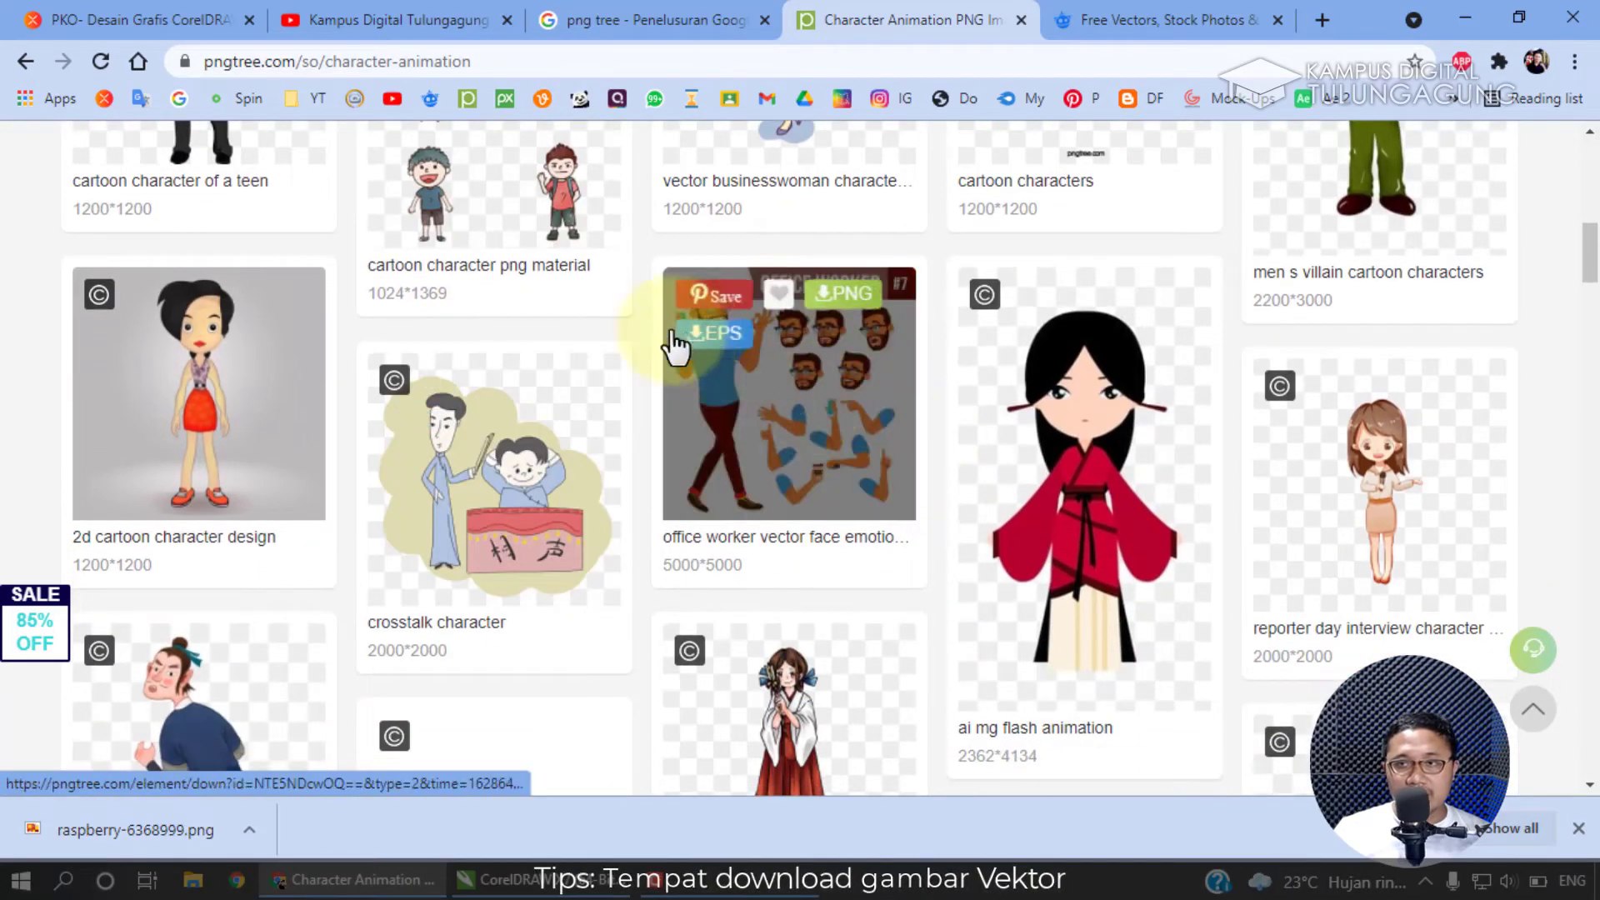
scroll(504, 346, down, 5)
scroll(971, 483, down, 4)
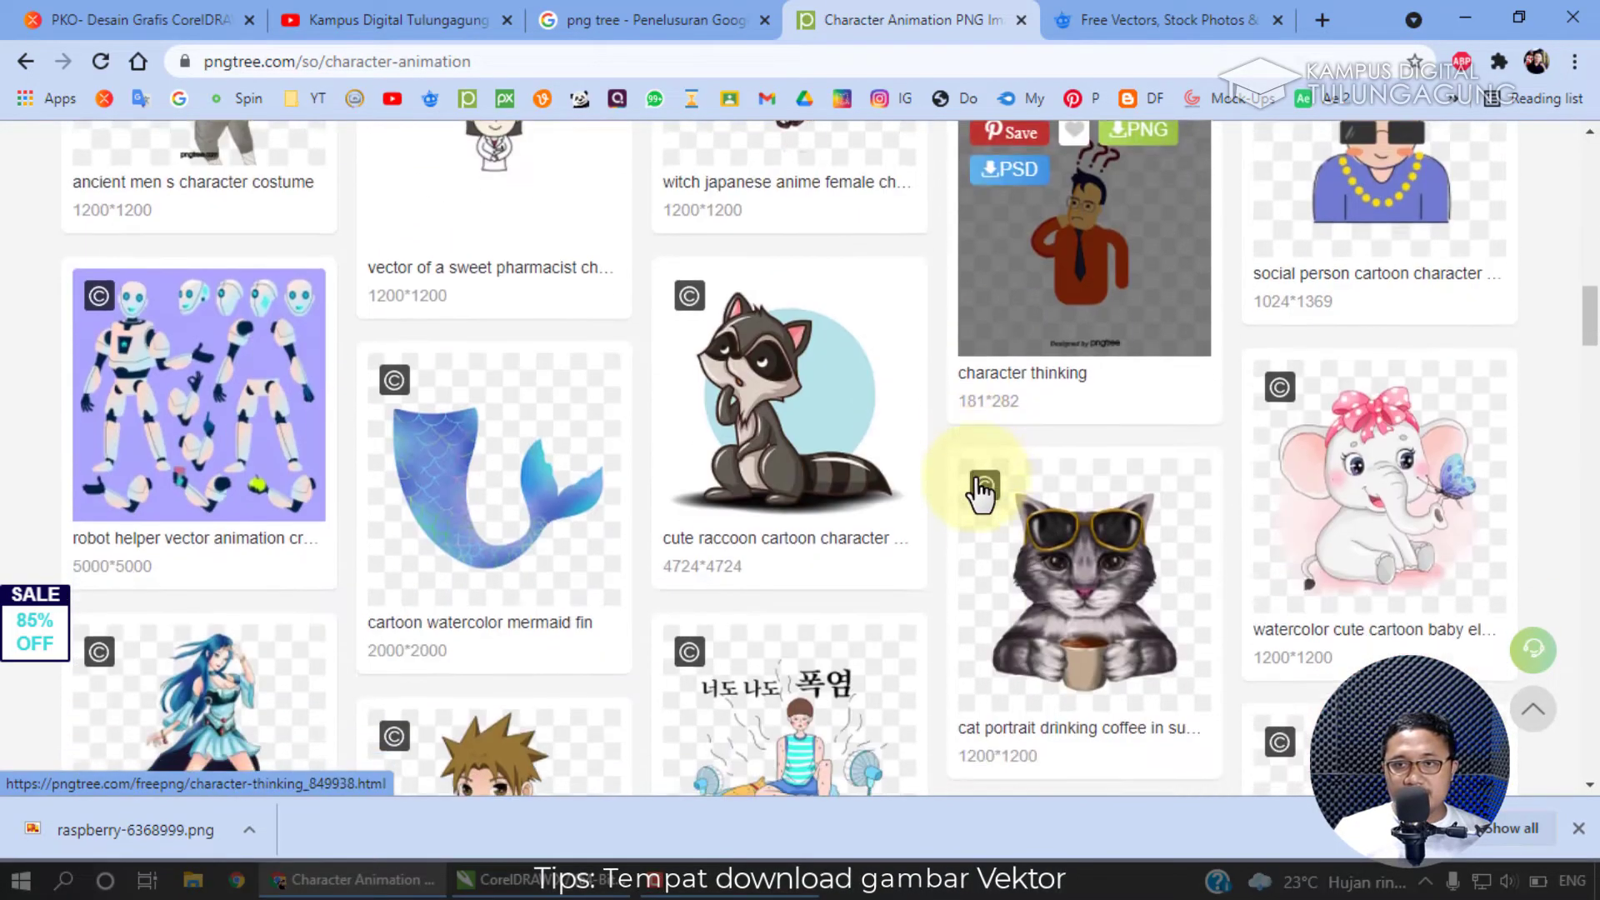
scroll(1062, 521, down, 4)
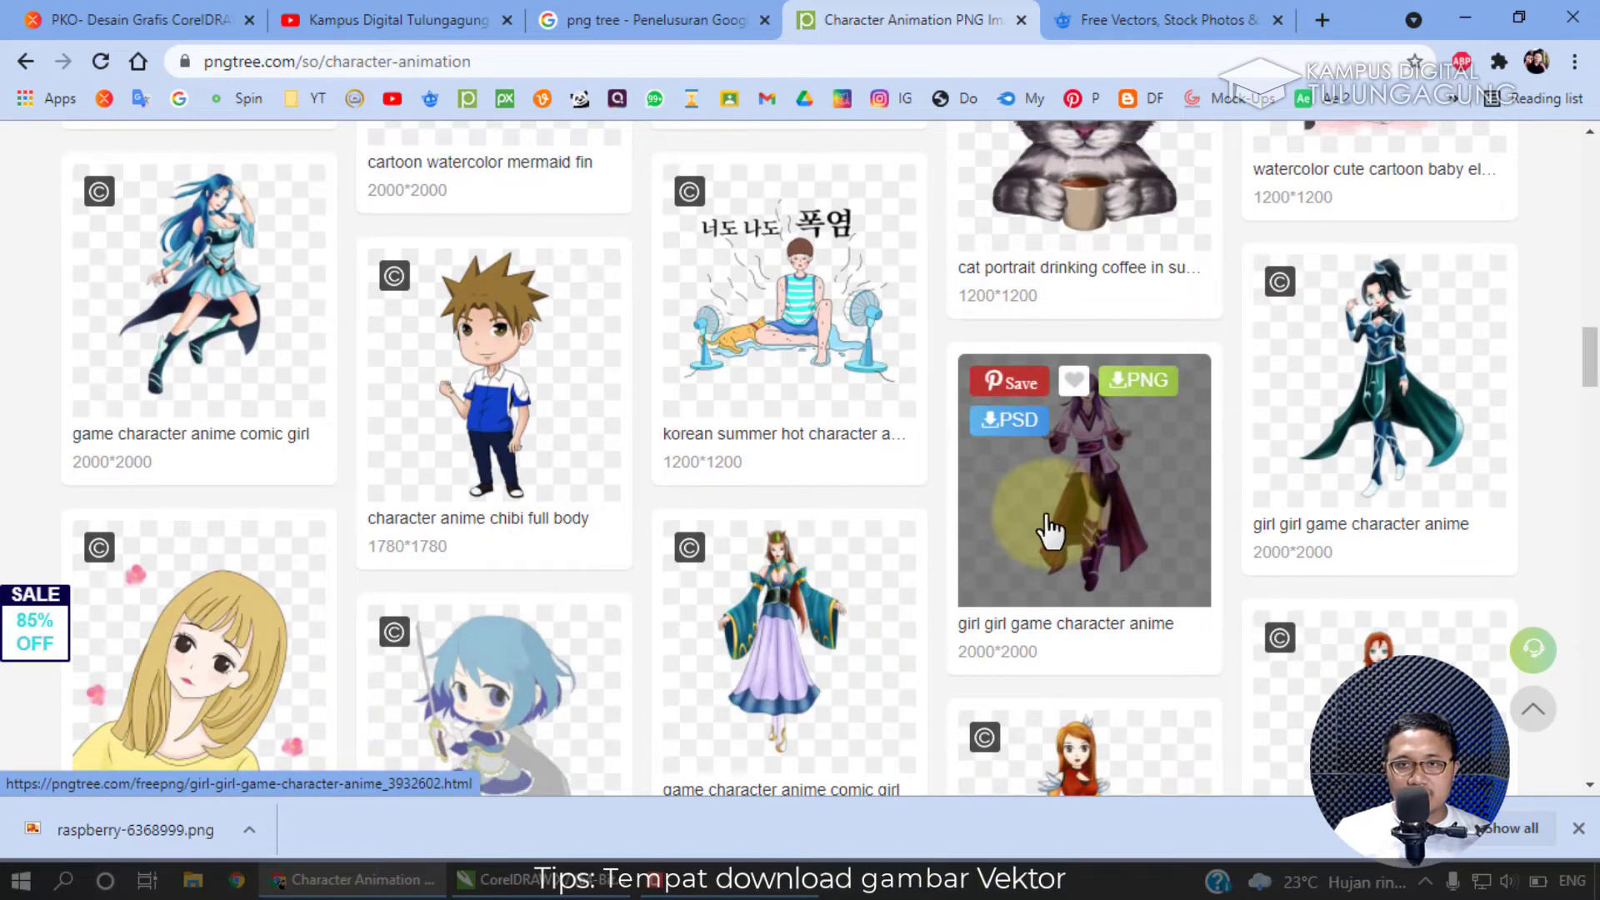
scroll(1283, 509, down, 4)
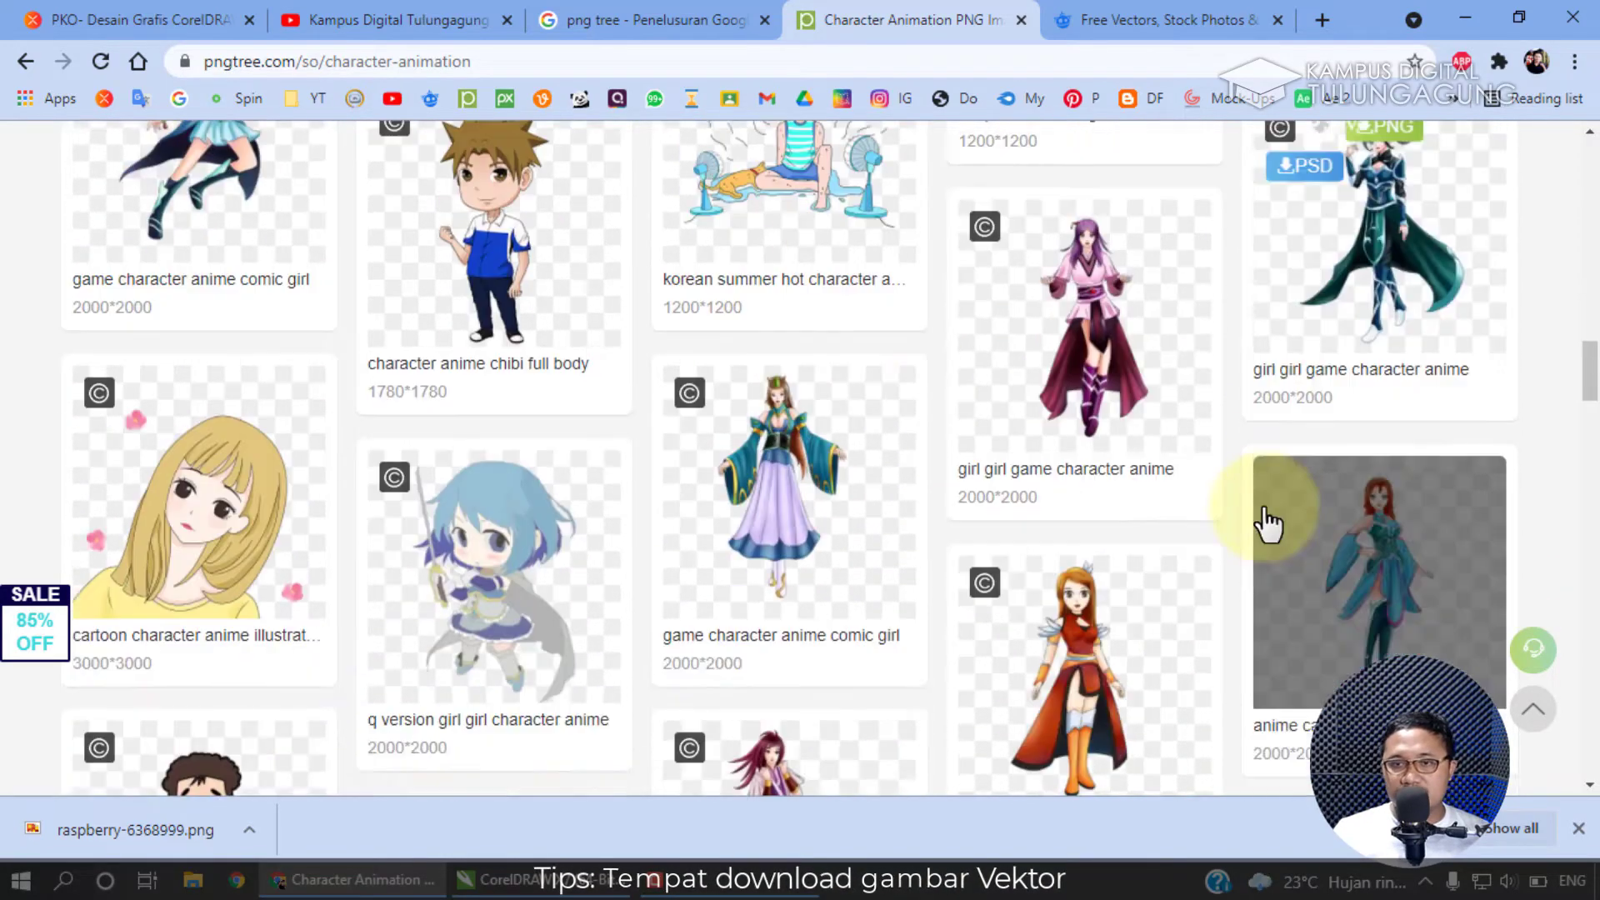
scroll(1046, 506, down, 10)
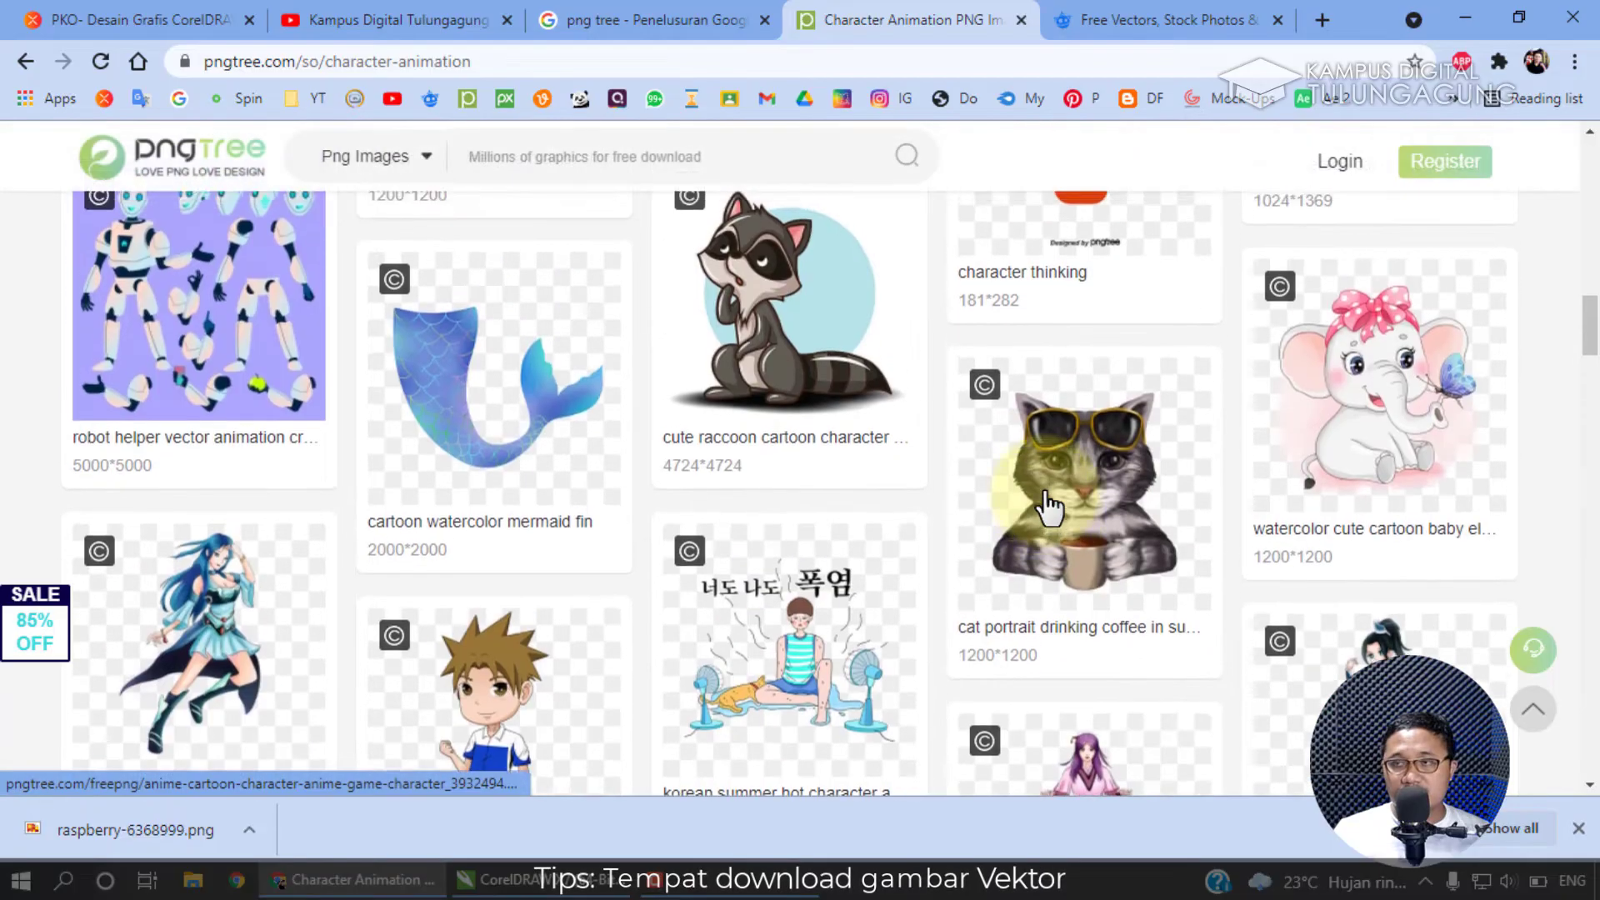
scroll(1046, 507, up, 1)
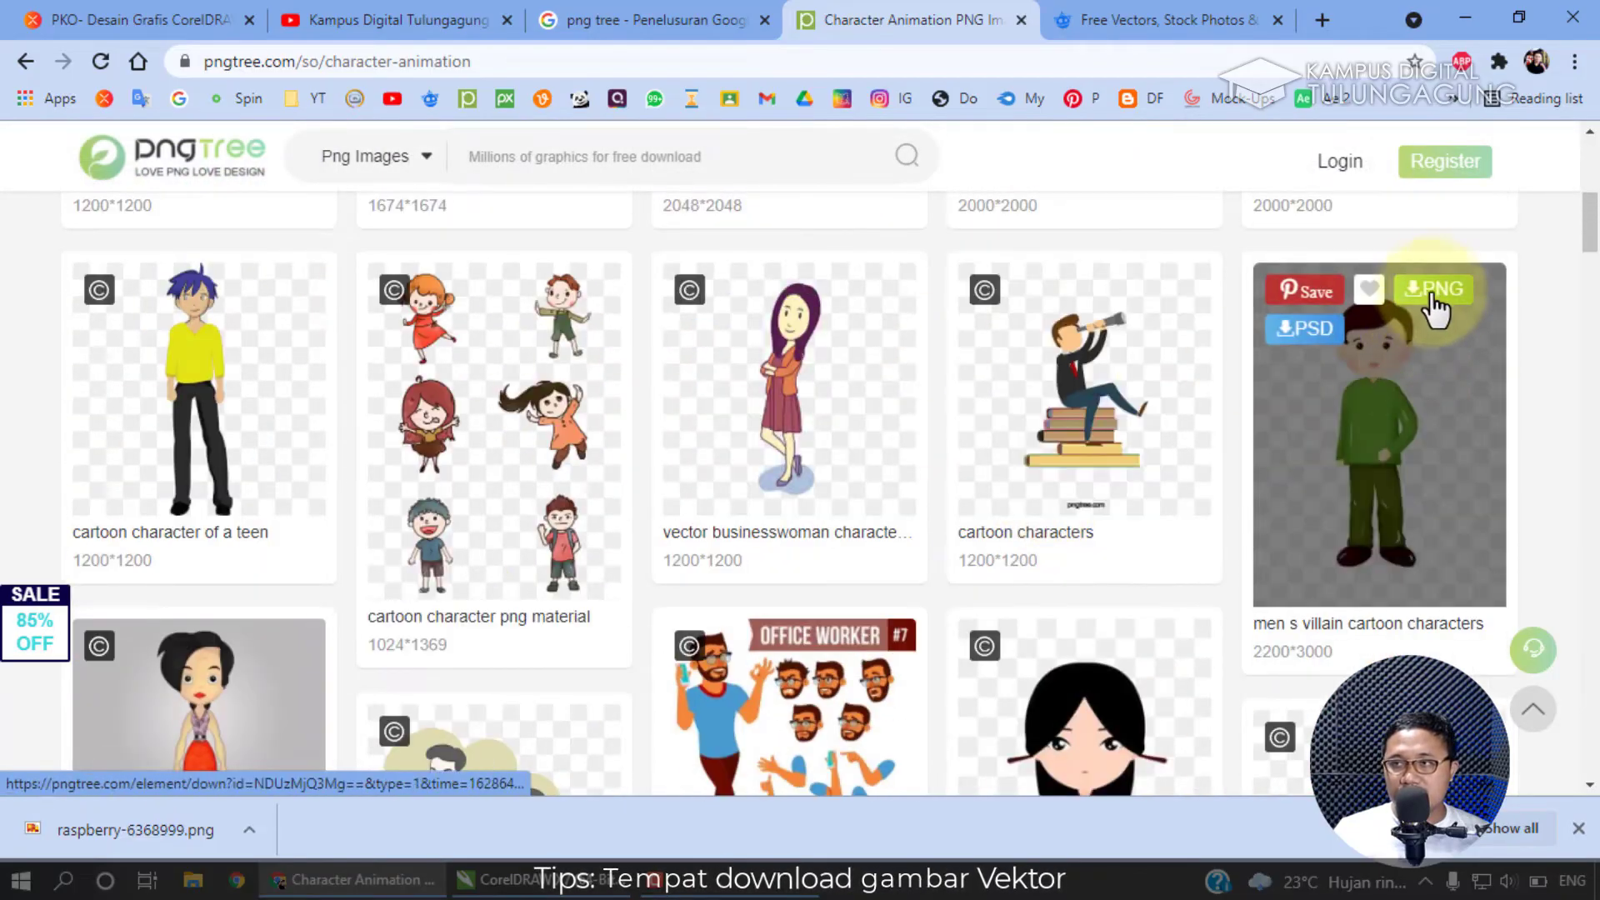
Request the PNG of the men s villain cartoon character, sign in to Pngtree with Google, and dismiss the sale pop-up.
click(1435, 288)
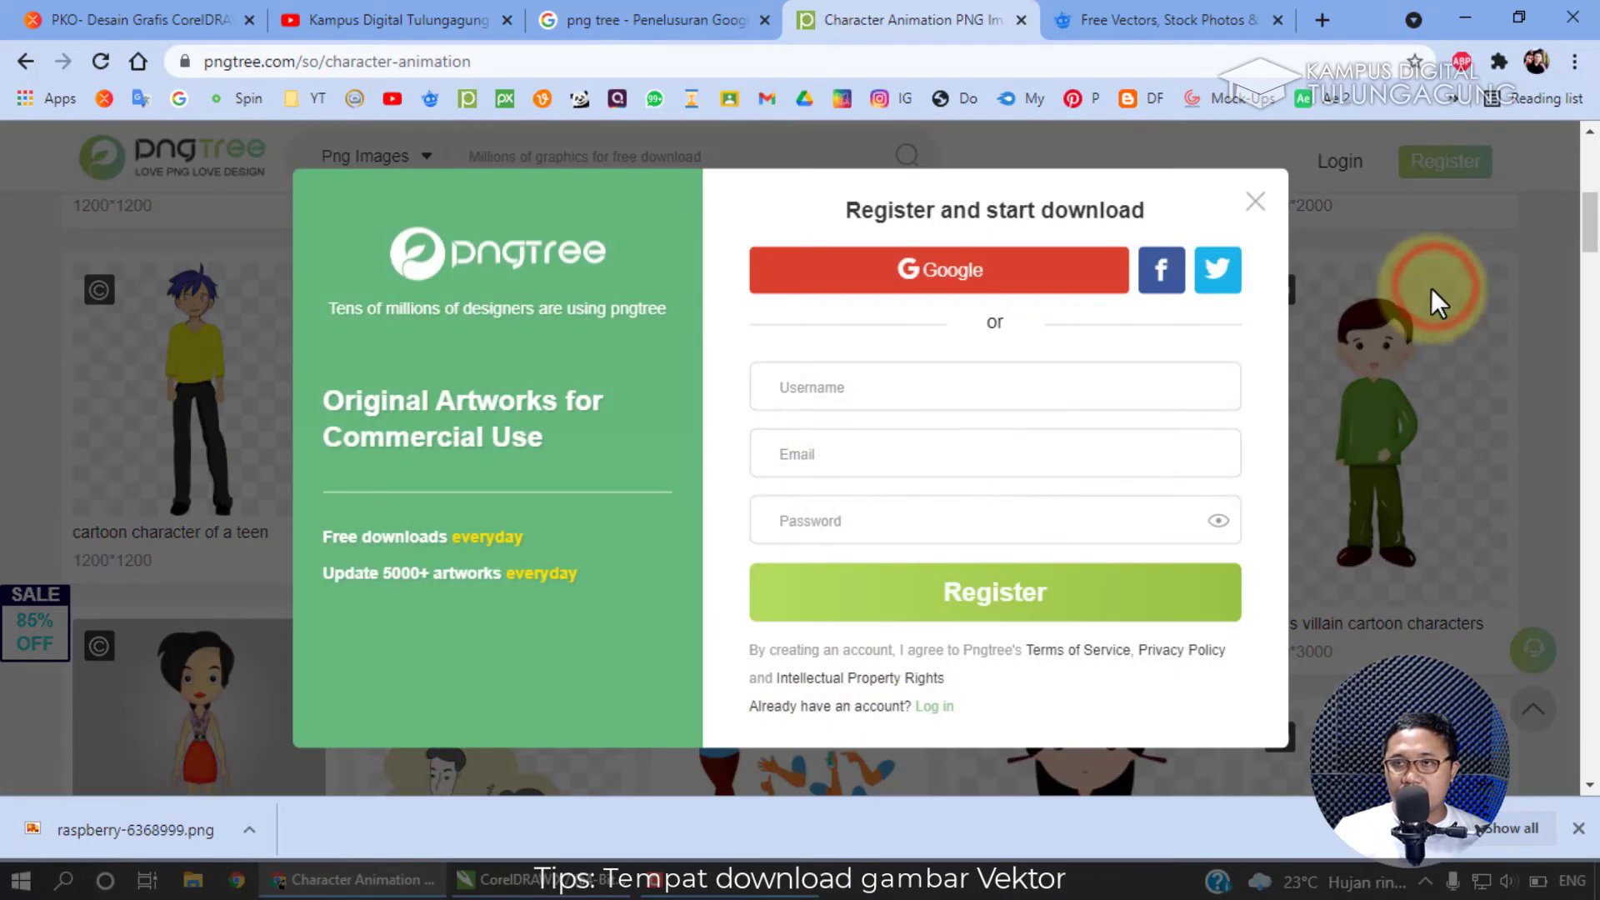
click(1024, 277)
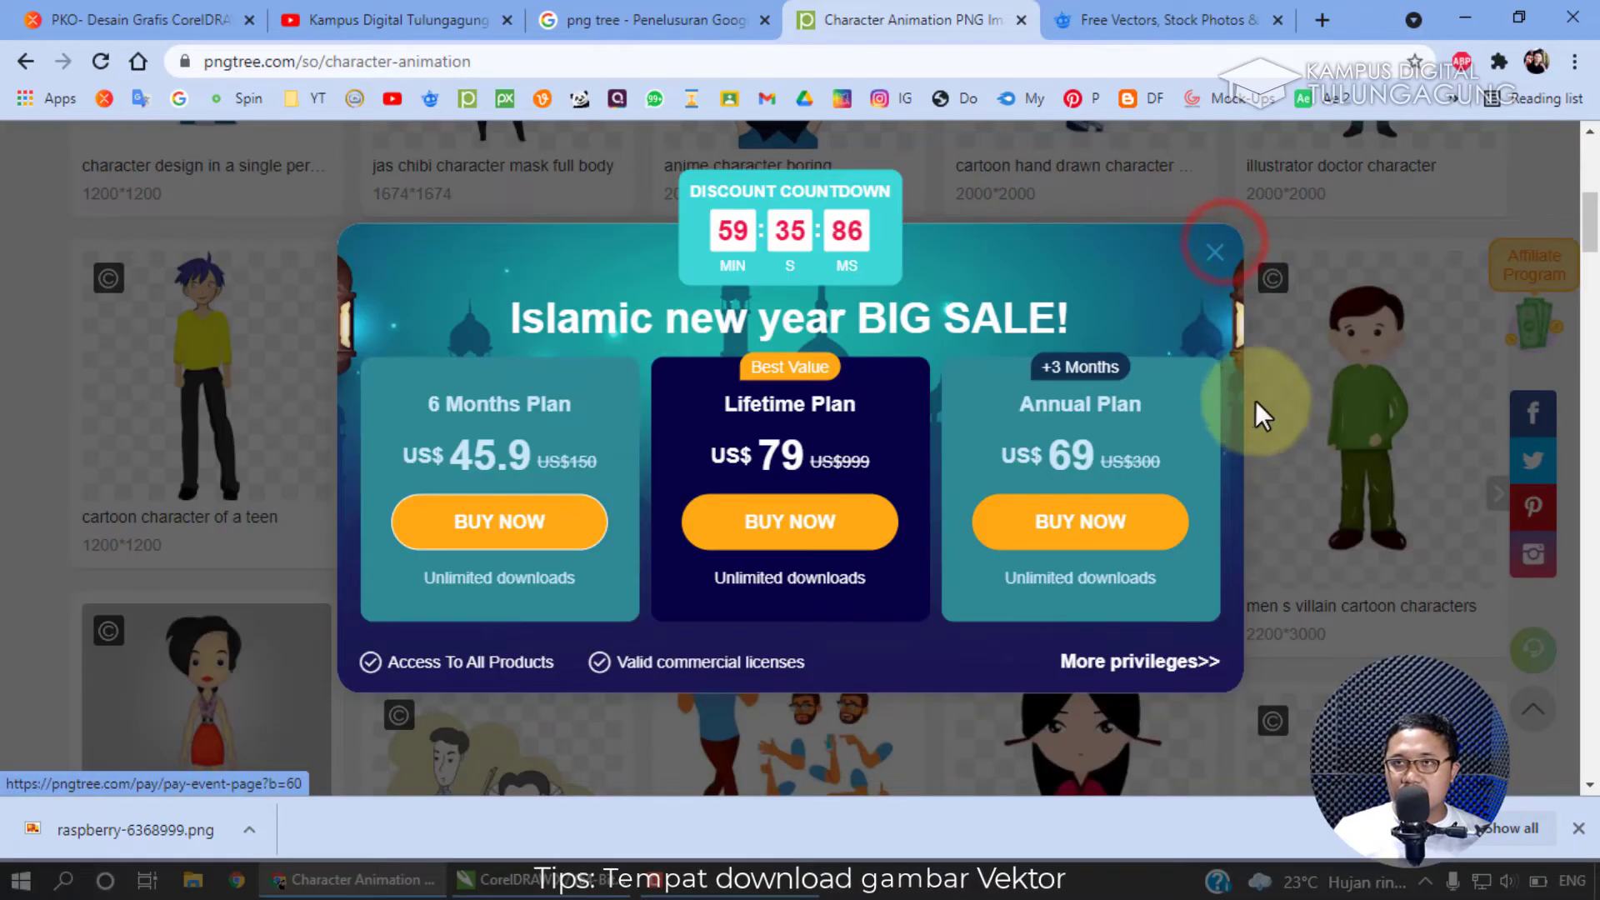
click(1208, 250)
scroll(1260, 386, up, 5)
scroll(1260, 386, down, 5)
scroll(1266, 392, up, 3)
scroll(1297, 382, down, 4)
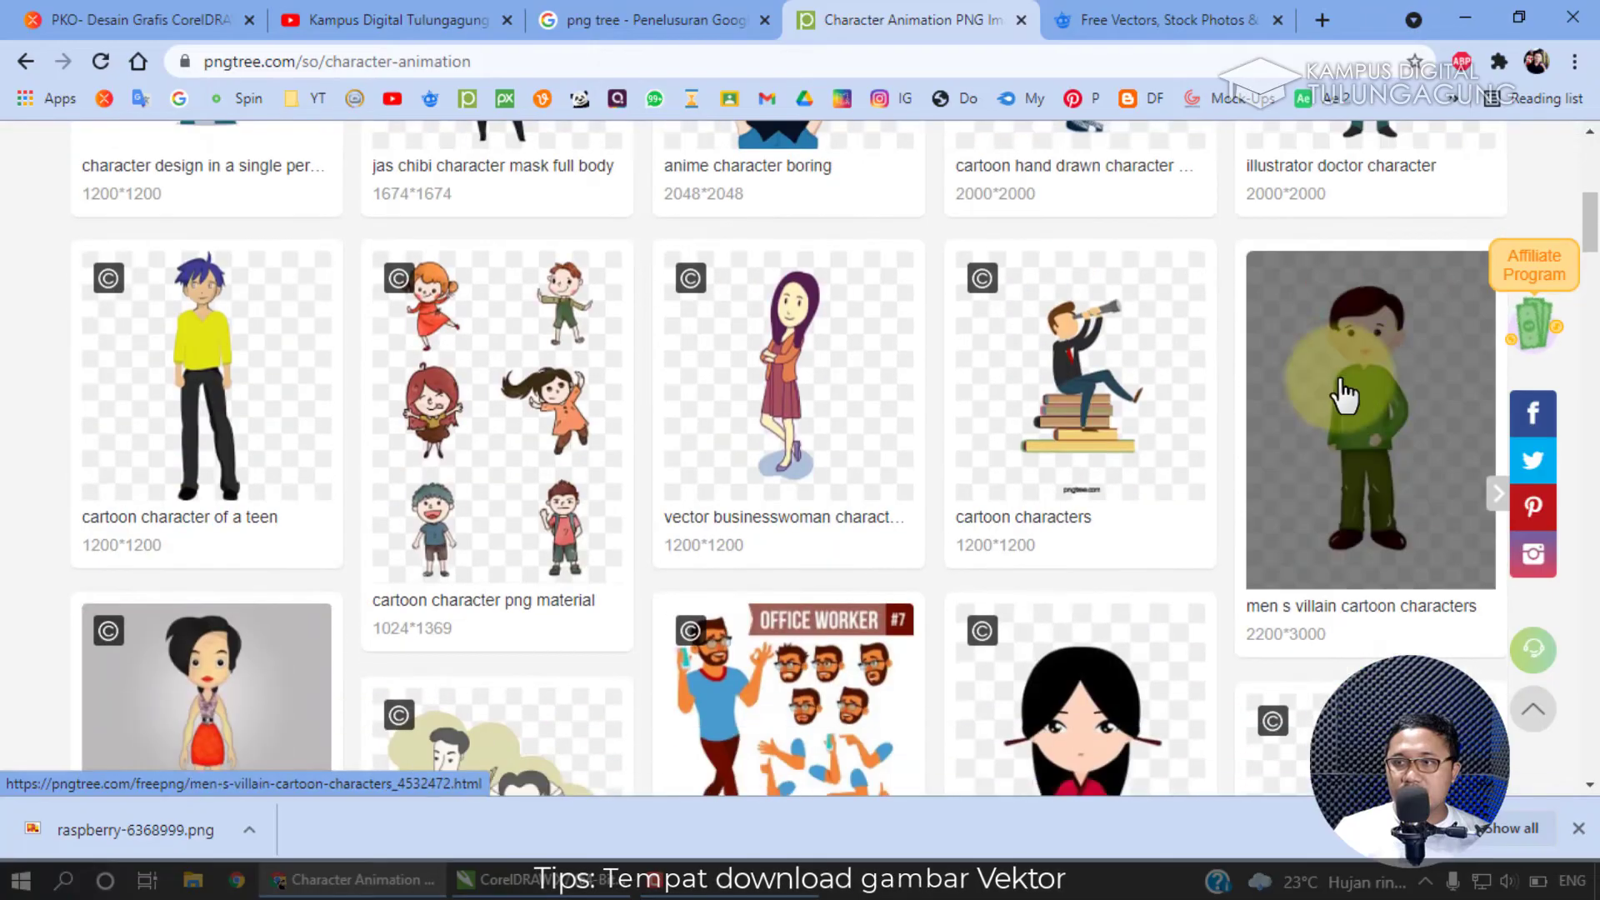
Get the men s villain cartoon character PNG as a free download and save it in Pictures under the suggested file name.
click(1442, 287)
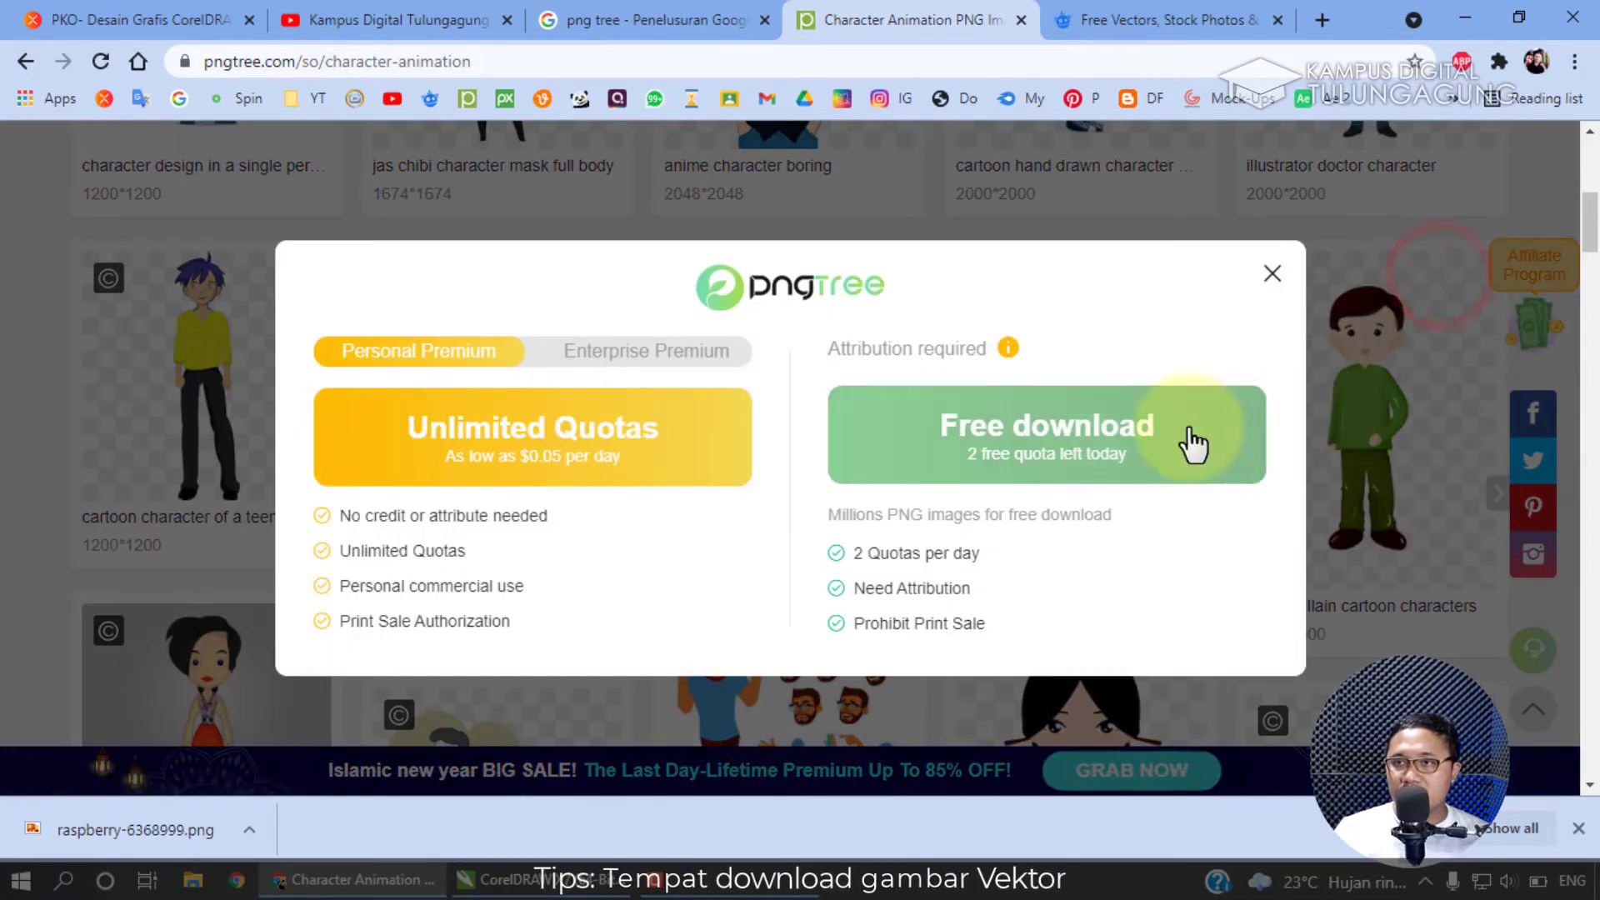
click(1066, 443)
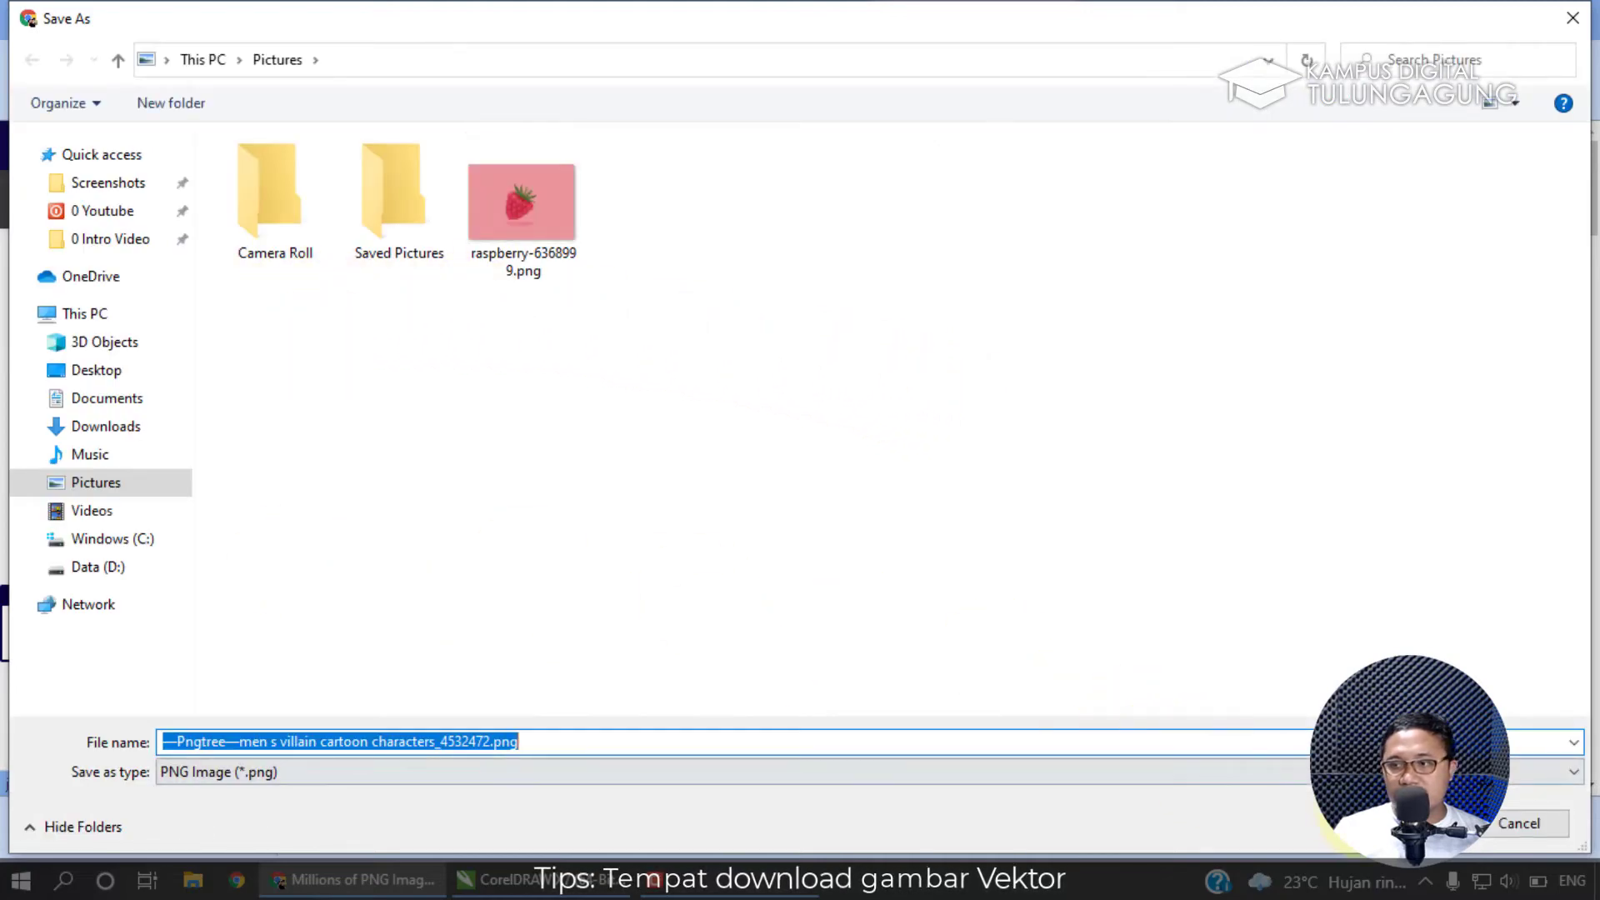
key(Return)
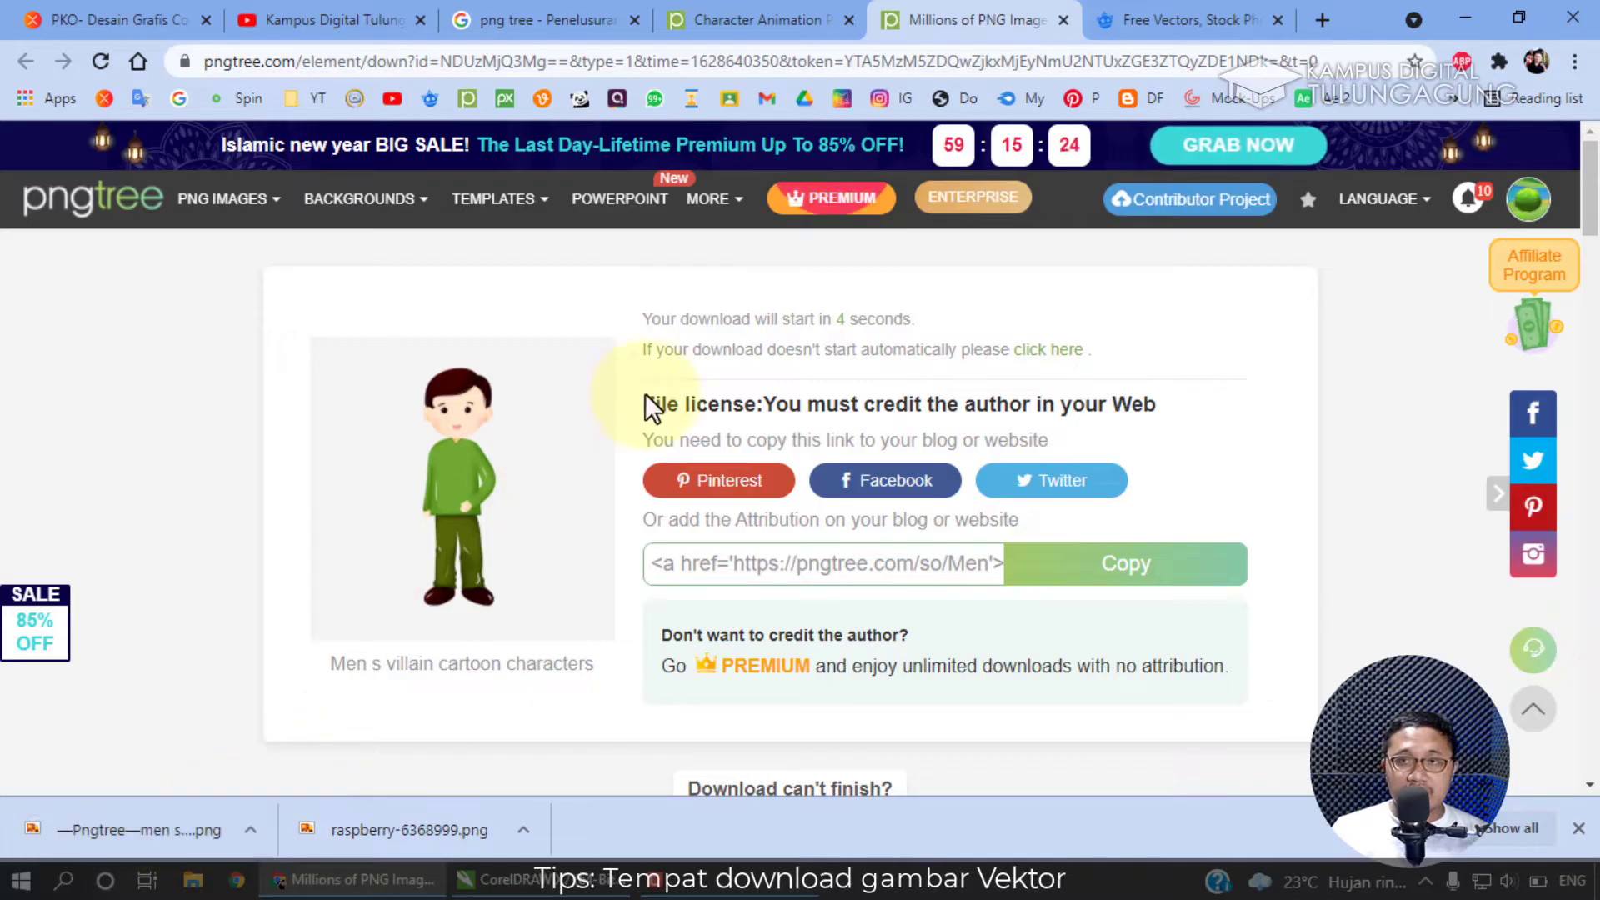
Examine the popular PNG images and their download formats below the attribution notice on the download page.
scroll(502, 500, down, 5)
scroll(188, 690, down, 4)
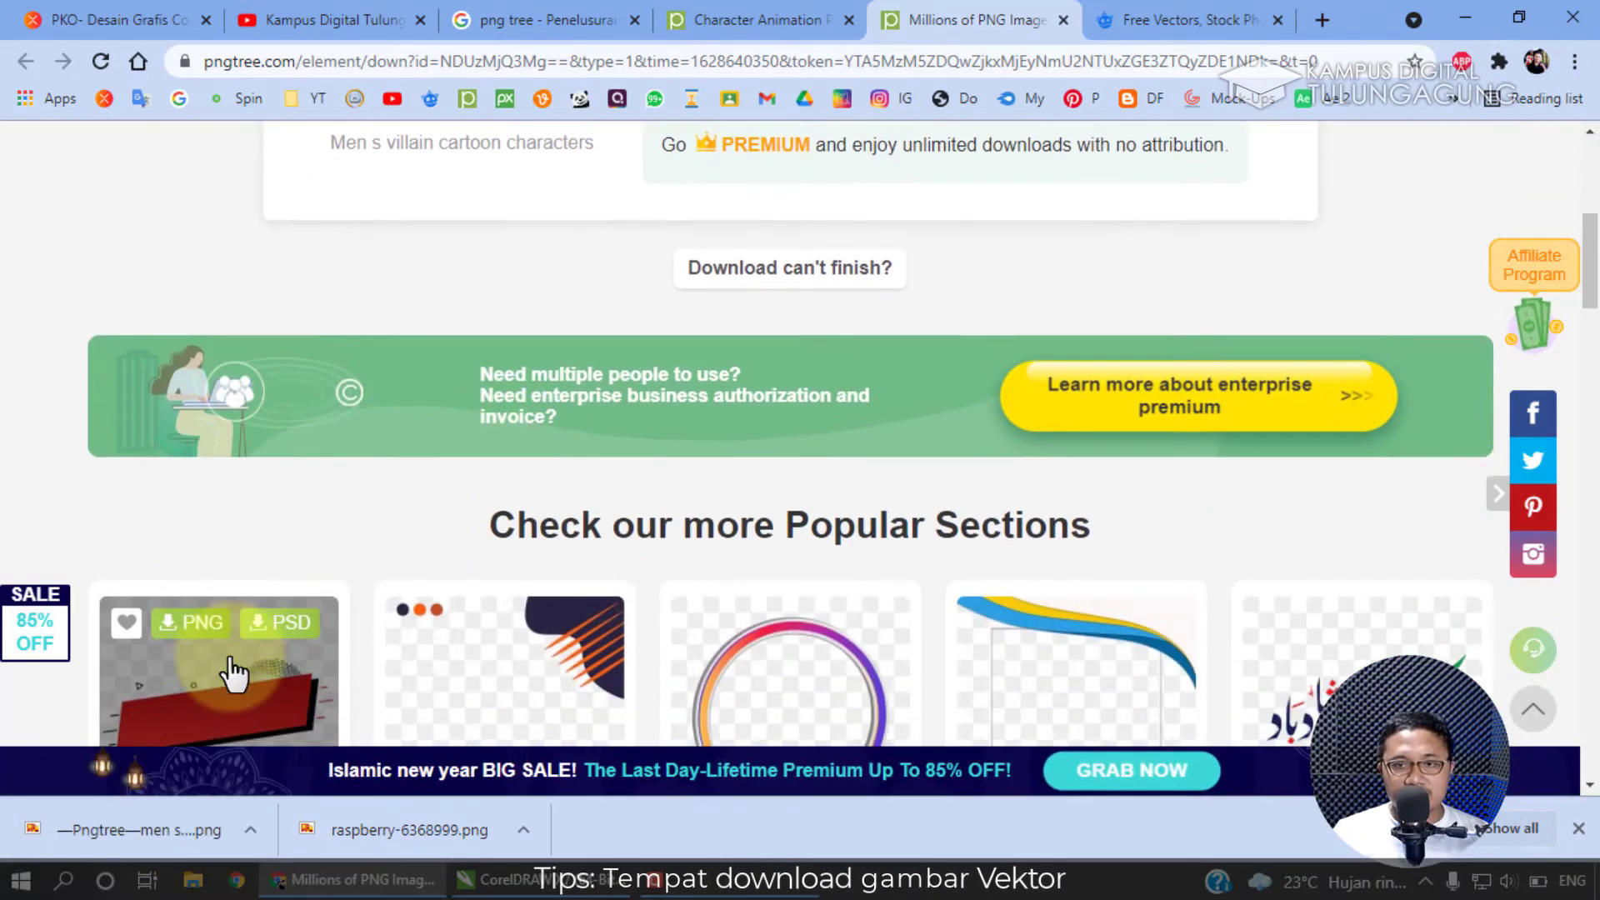
scroll(528, 571, down, 5)
scroll(541, 567, up, 5)
mouse_move(542, 567)
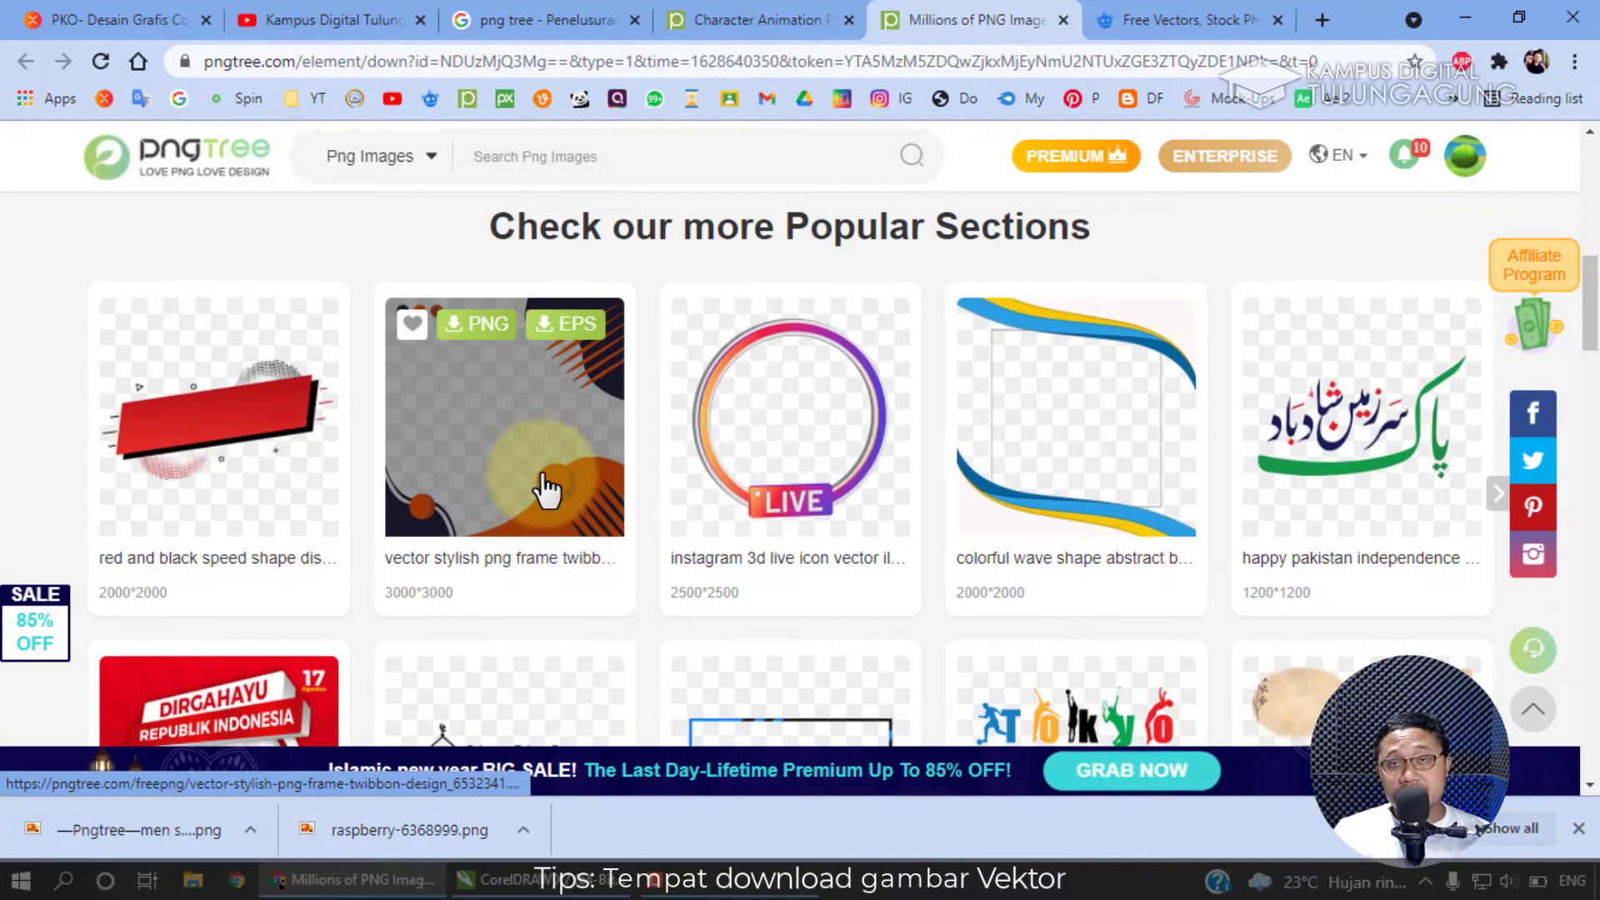
Return to the Google results, search for png egg.com, and open the PNGEgg site in a new tab.
click(539, 20)
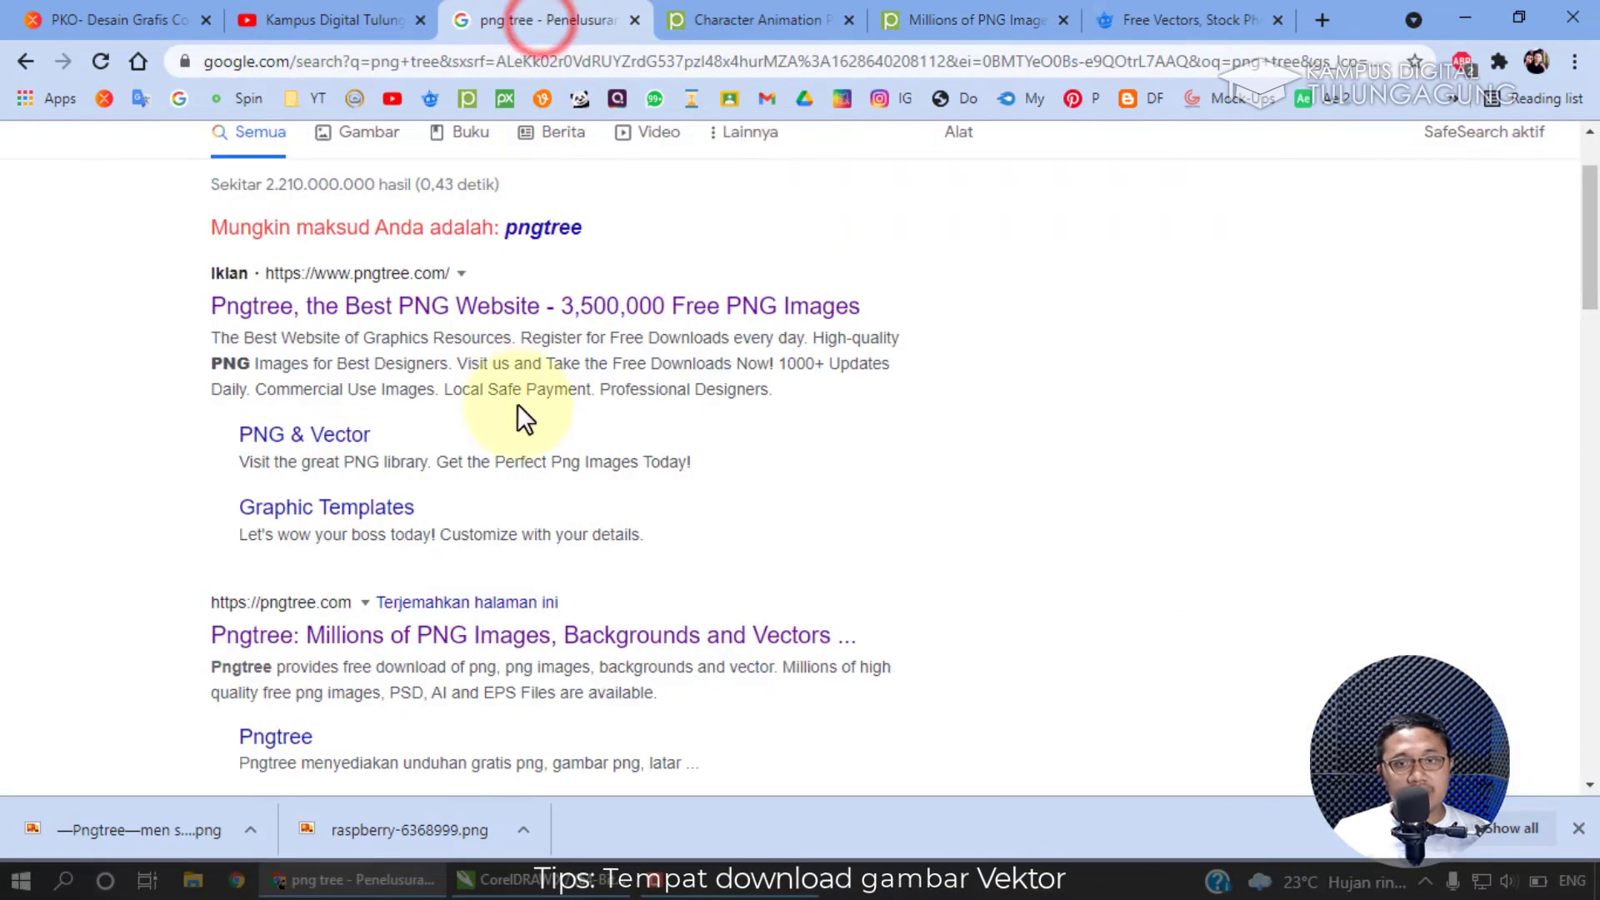
scroll(517, 403, down, 5)
scroll(515, 409, up, 5)
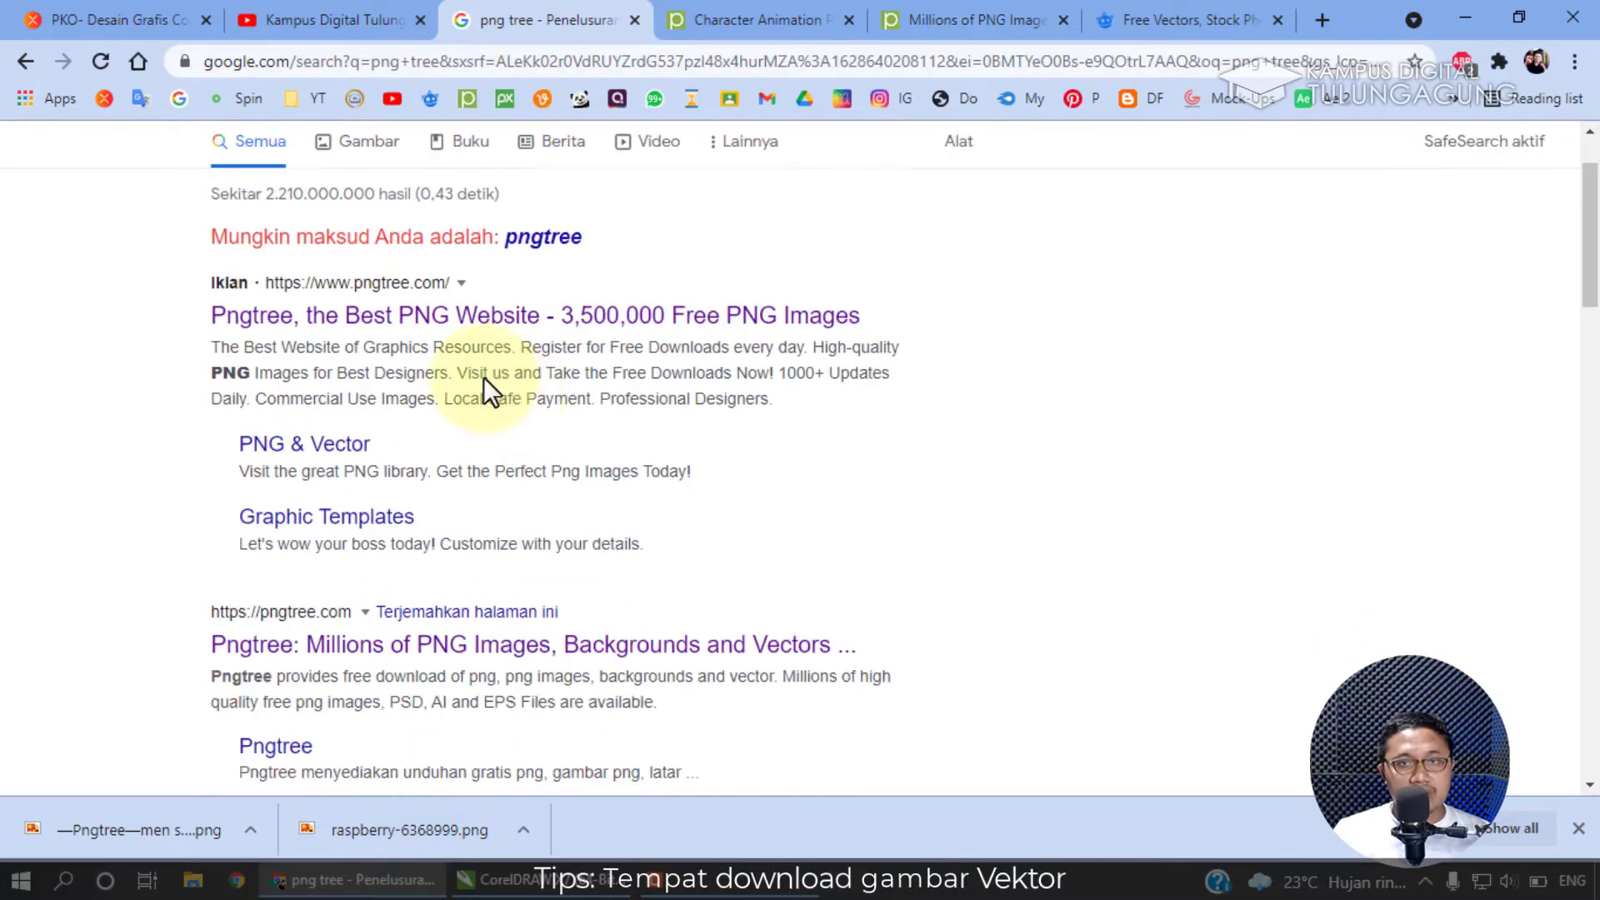
double_click(263, 180)
key(BackSpace)
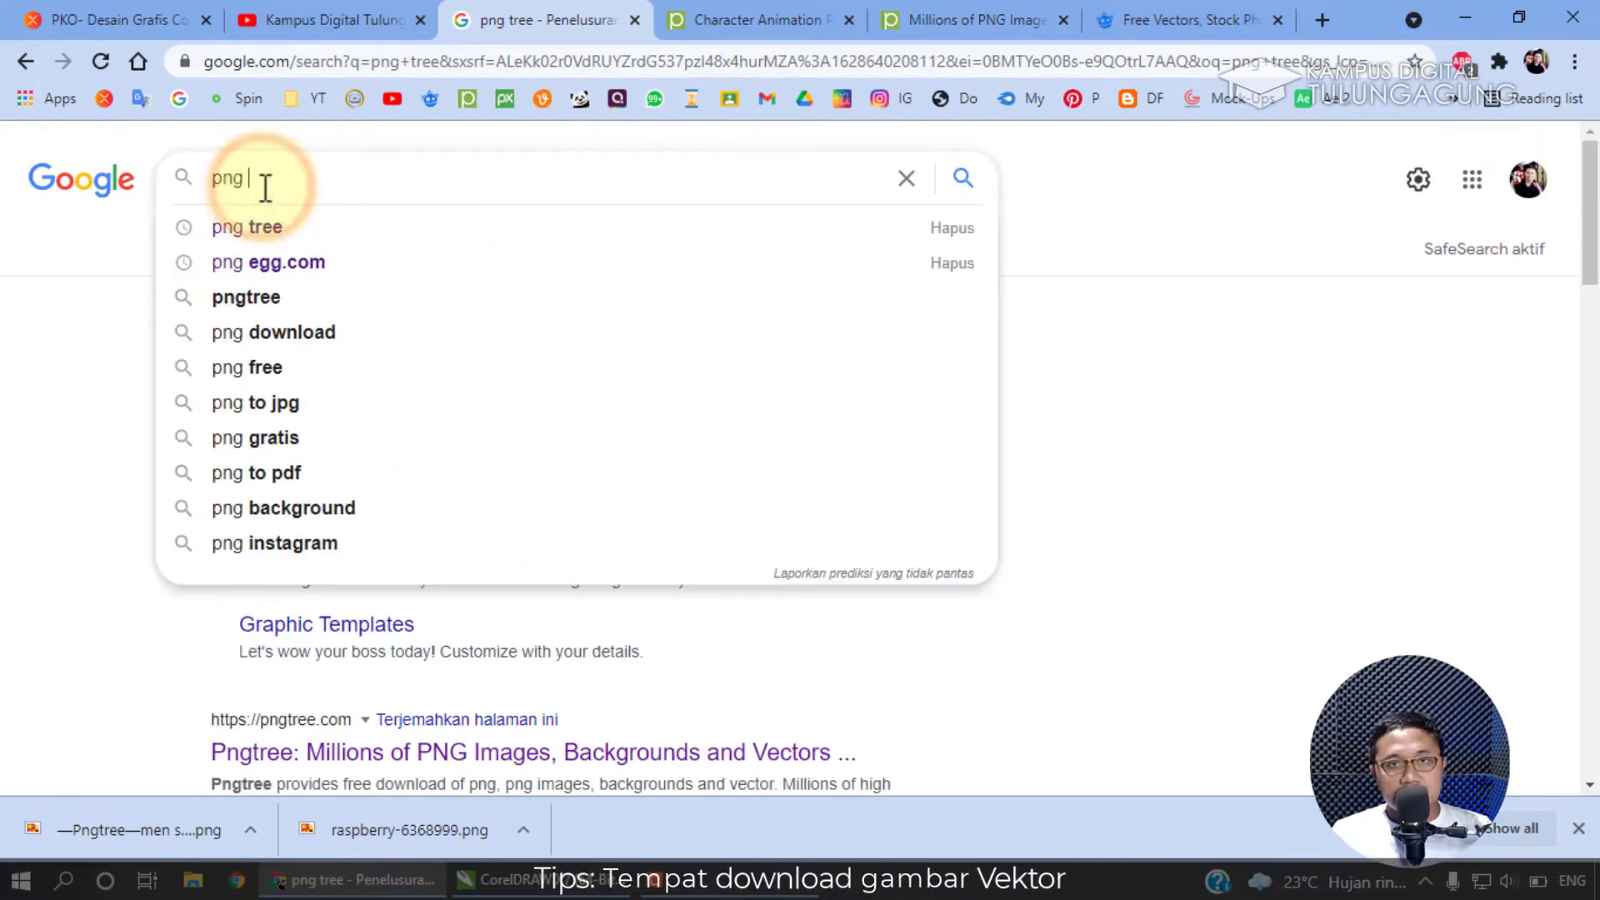
click(275, 263)
right_click(383, 391)
click(398, 404)
click(646, 8)
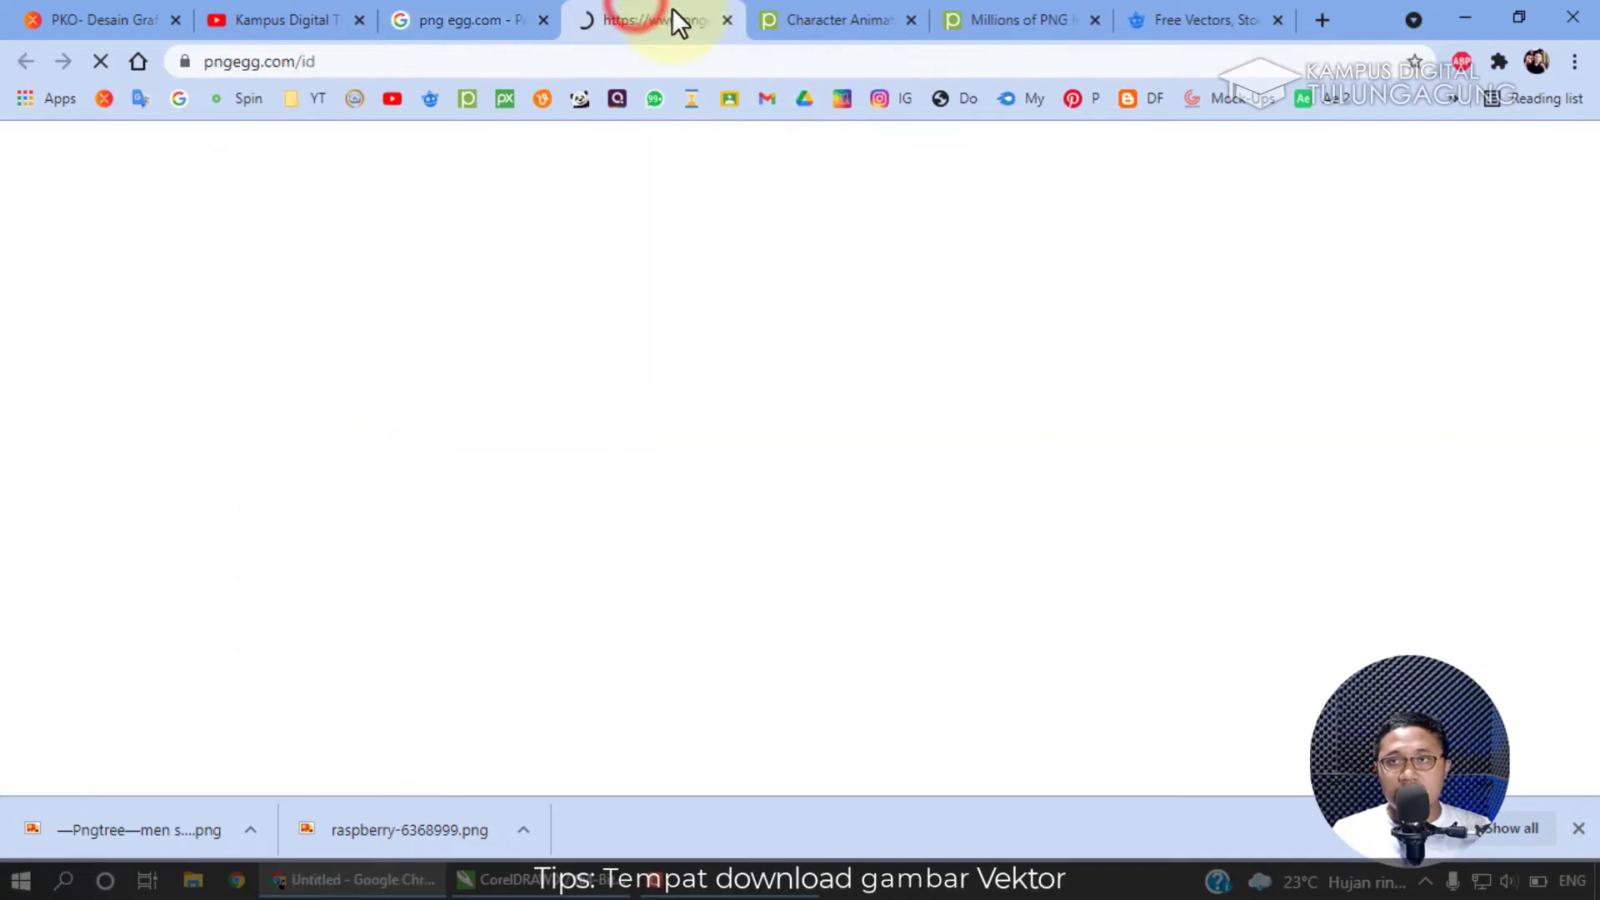
Examine PNGEgg's homepage, including the image gallery with dimensions and file sizes, the search box and the suggested keywords.
scroll(784, 421, down, 5)
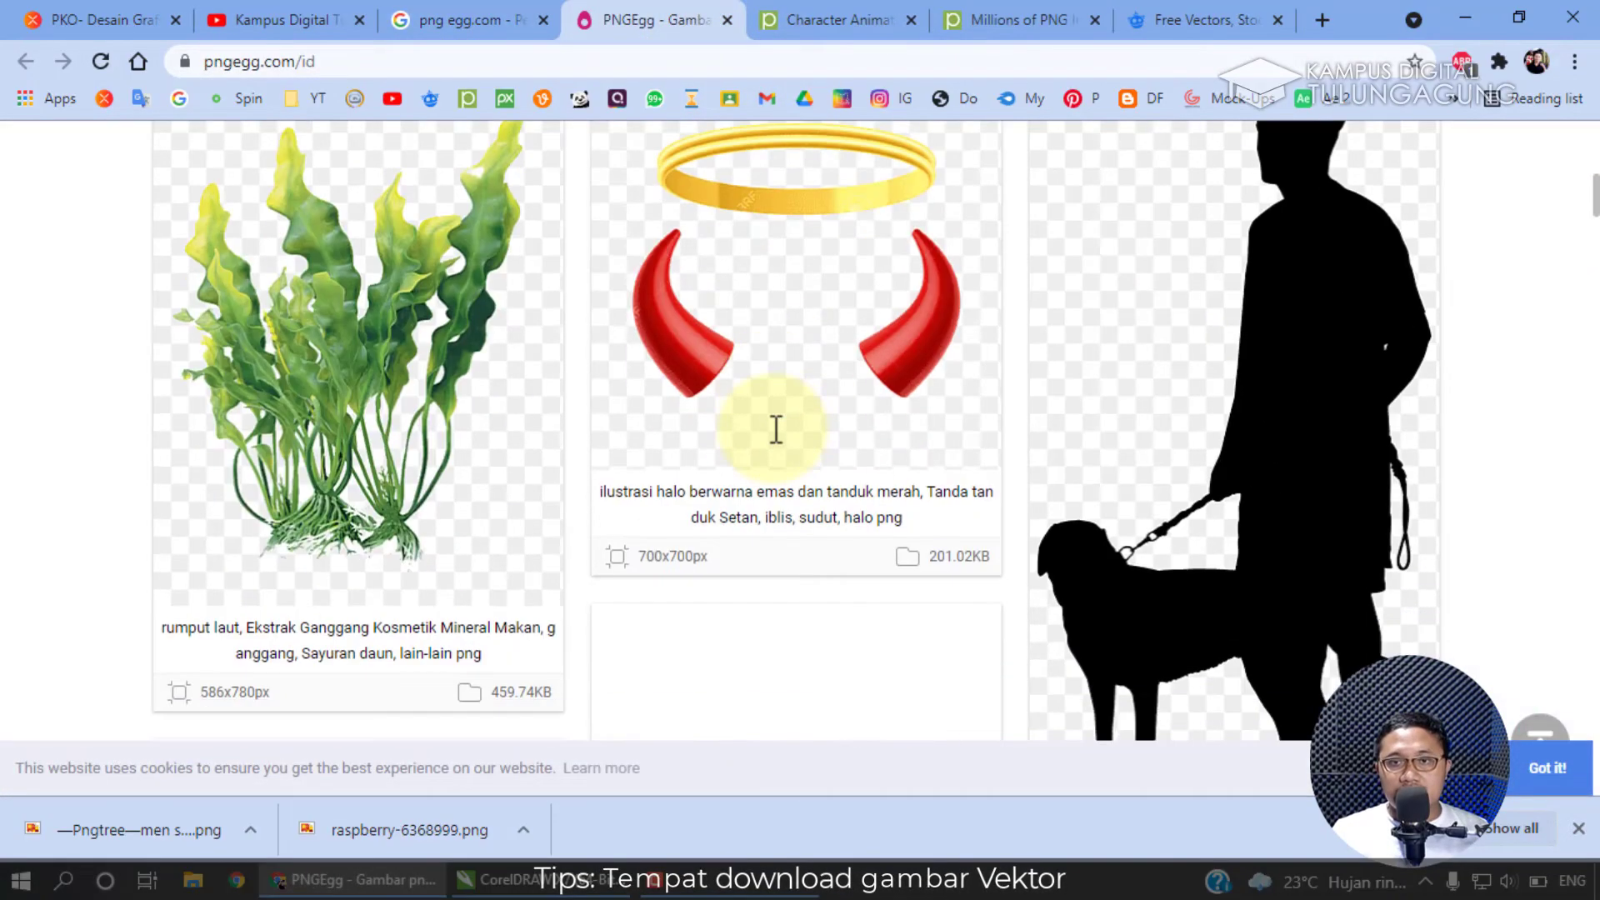
scroll(864, 446, down, 10)
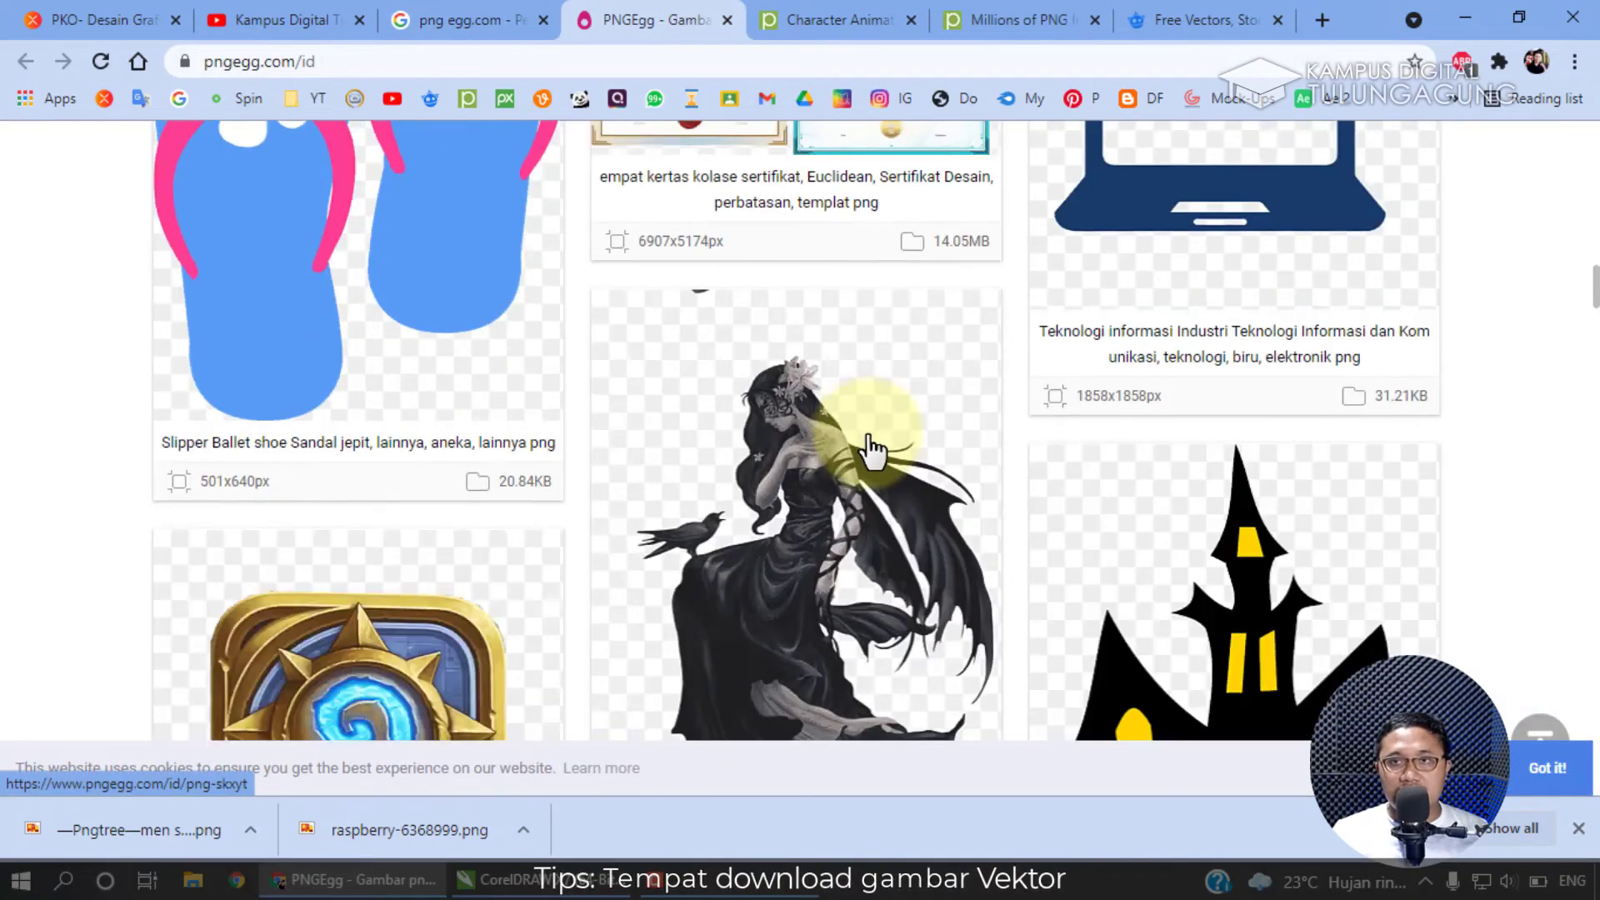
scroll(871, 450, down, 10)
scroll(795, 442, down, 3)
scroll(550, 425, up, 5)
scroll(551, 423, up, 10)
scroll(567, 409, down, 15)
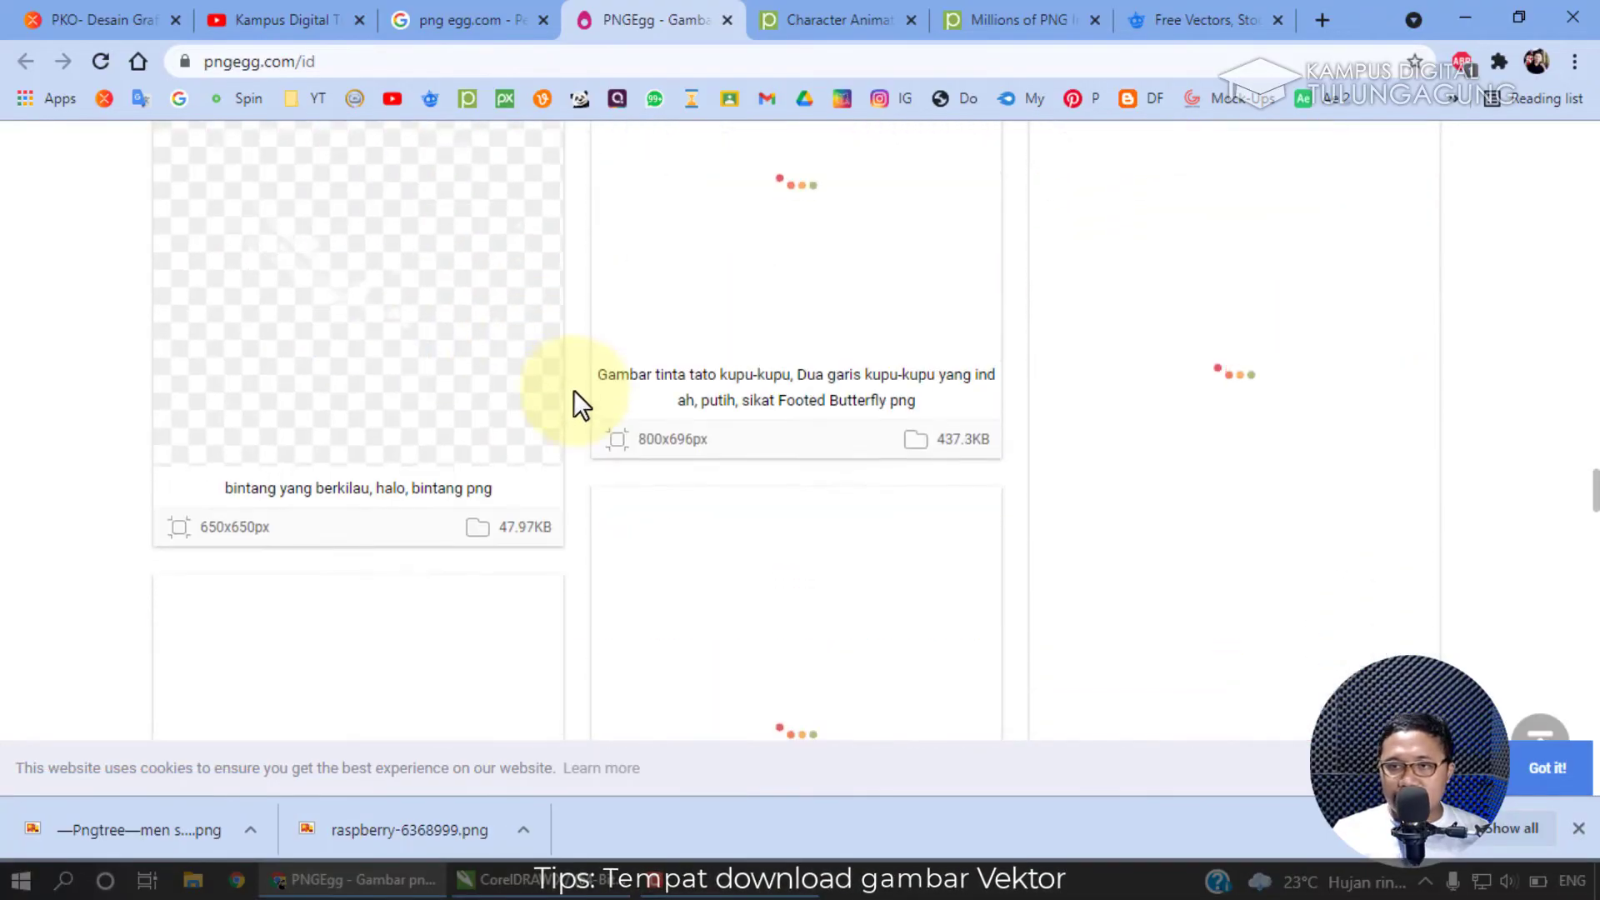
scroll(575, 392, down, 7)
drag(1596, 531, 1598, 800)
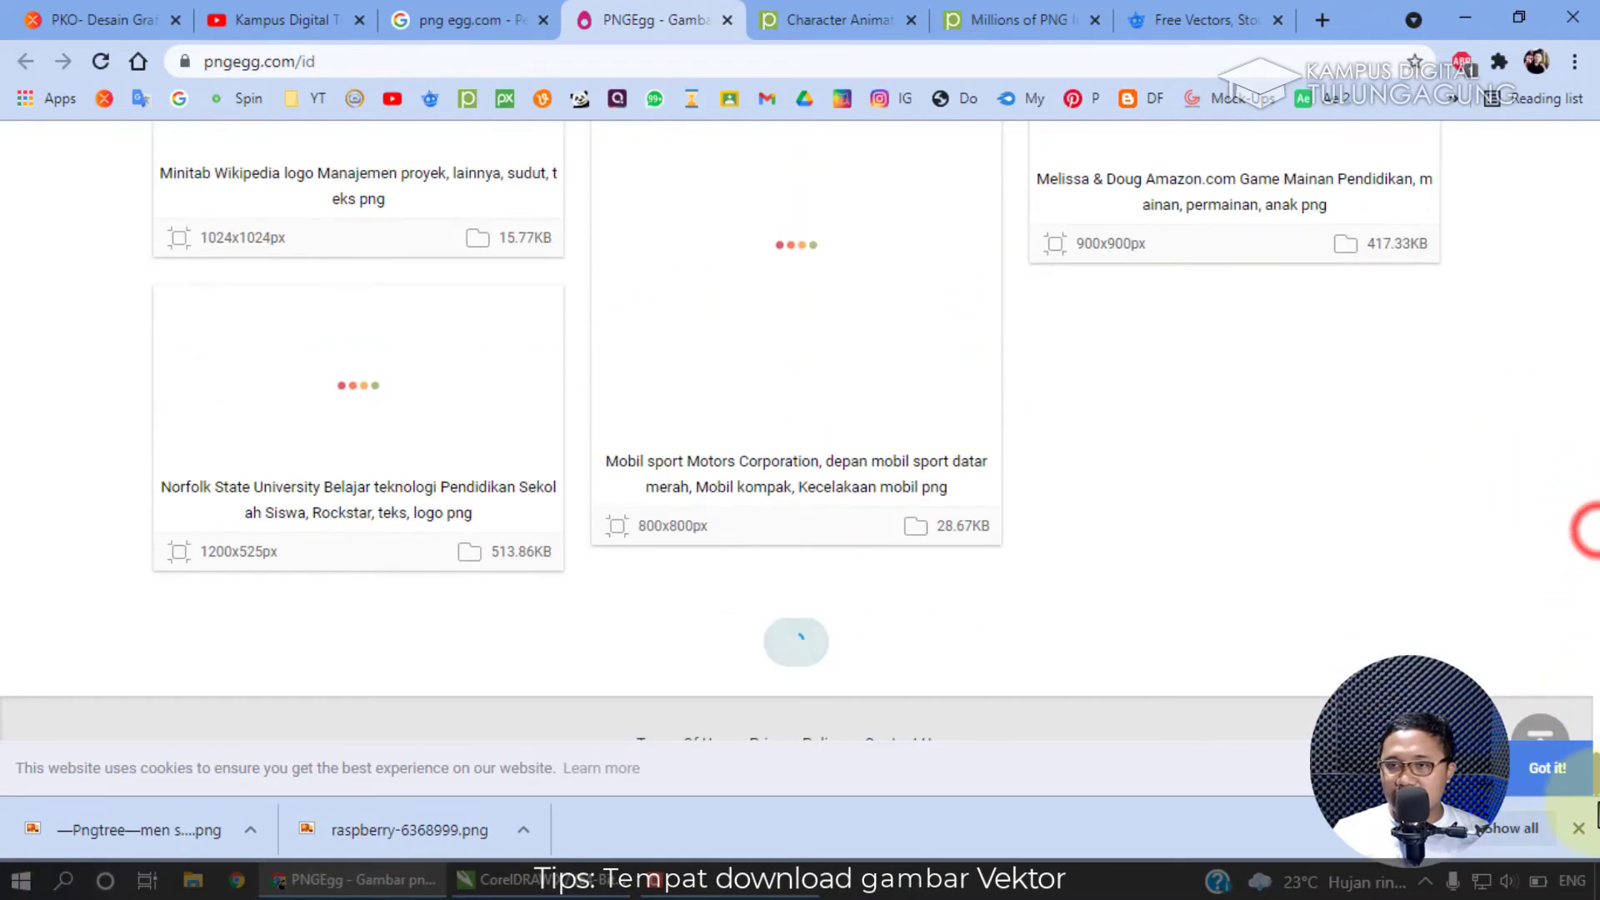
scroll(1059, 596, down, 10)
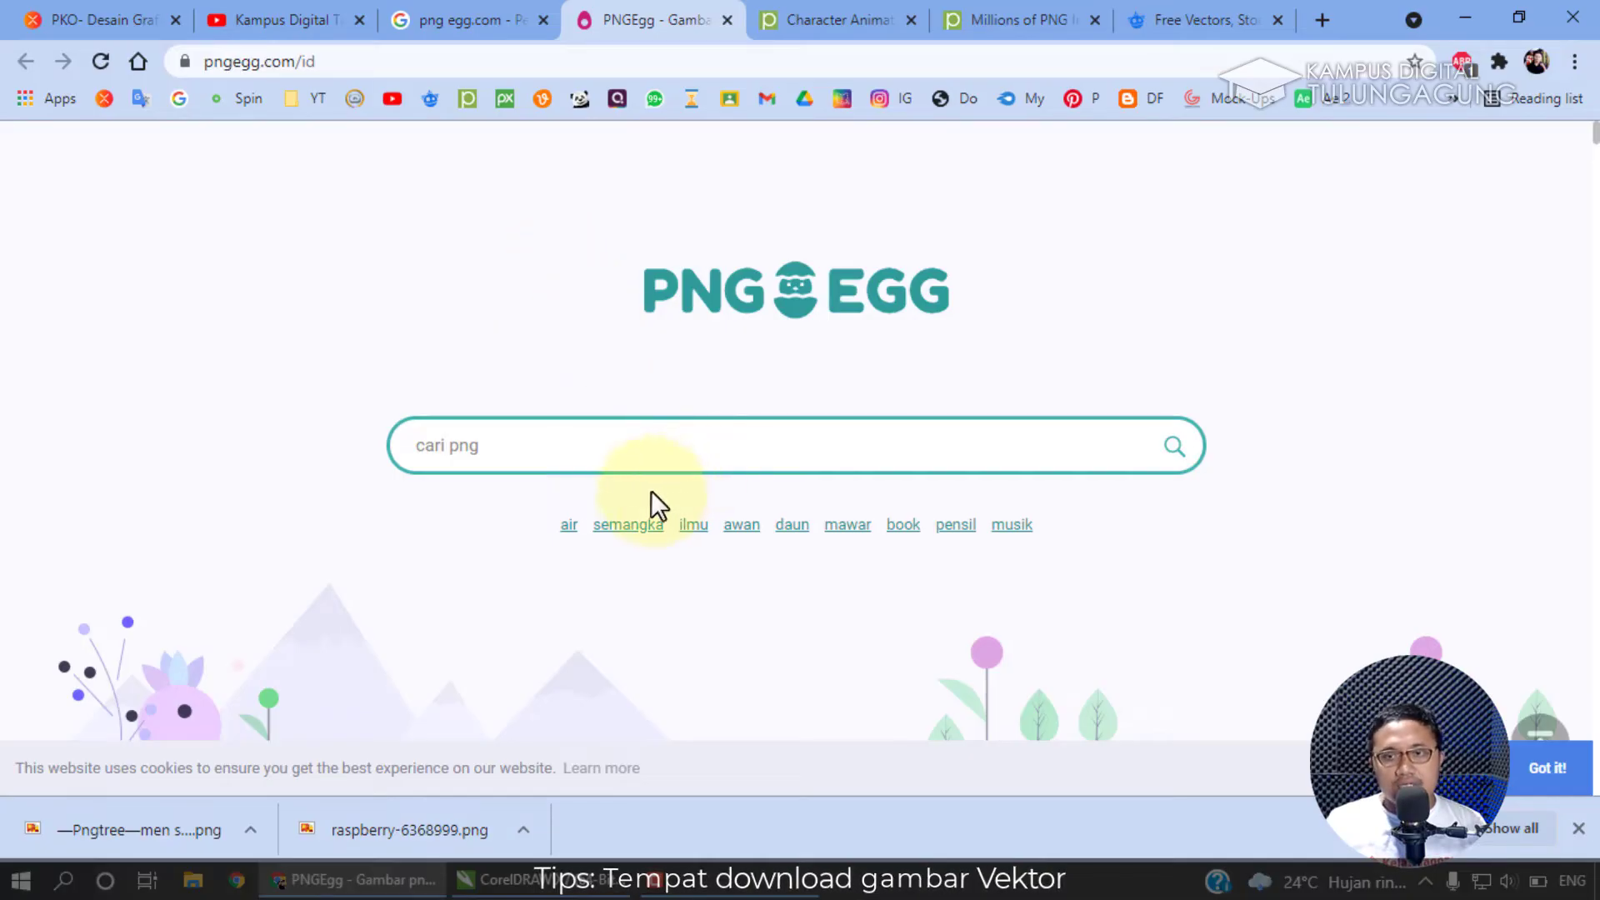
scroll(653, 504, down, 1)
scroll(691, 423, down, 15)
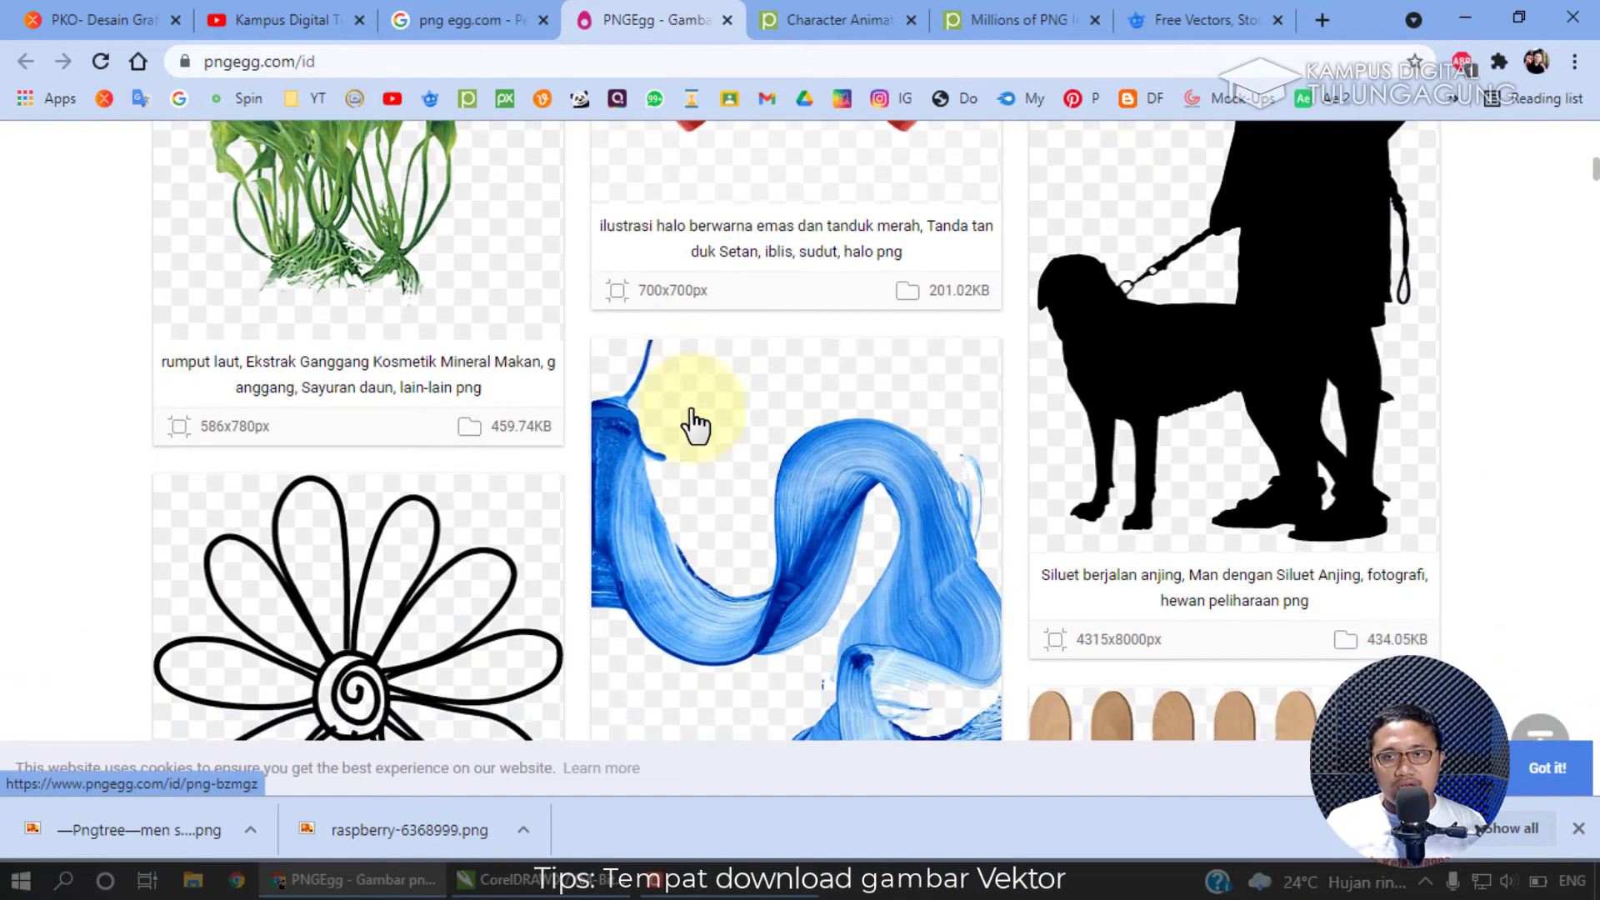
scroll(696, 425, up, 12)
scroll(699, 425, up, 5)
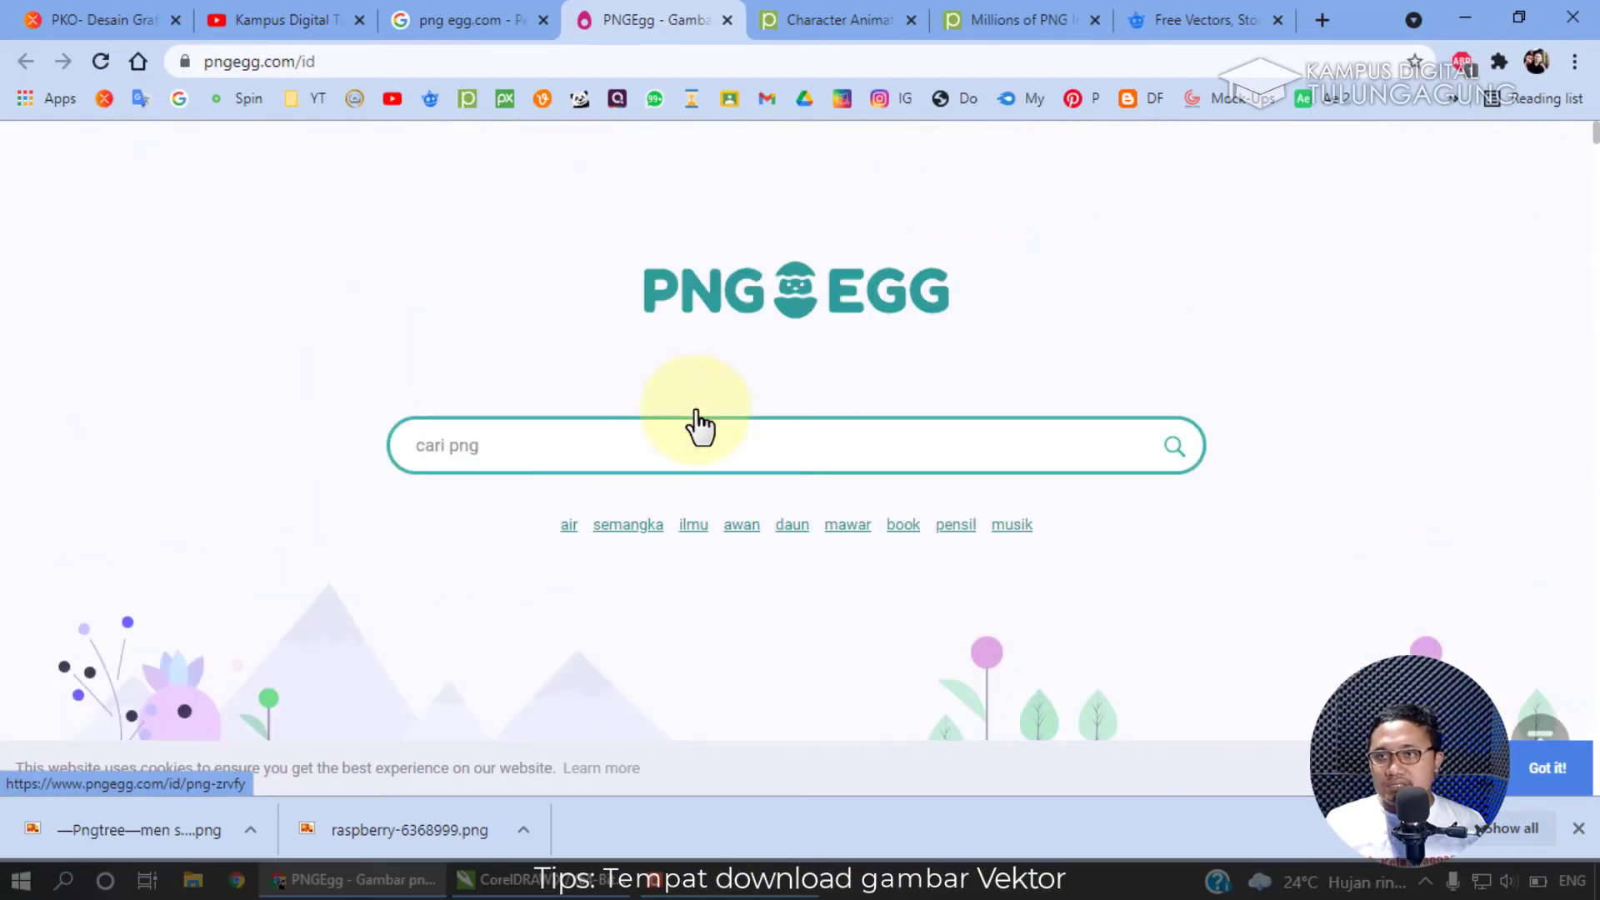
scroll(695, 408, down, 4)
scroll(696, 407, up, 2)
scroll(695, 405, down, 2)
scroll(647, 299, up, 3)
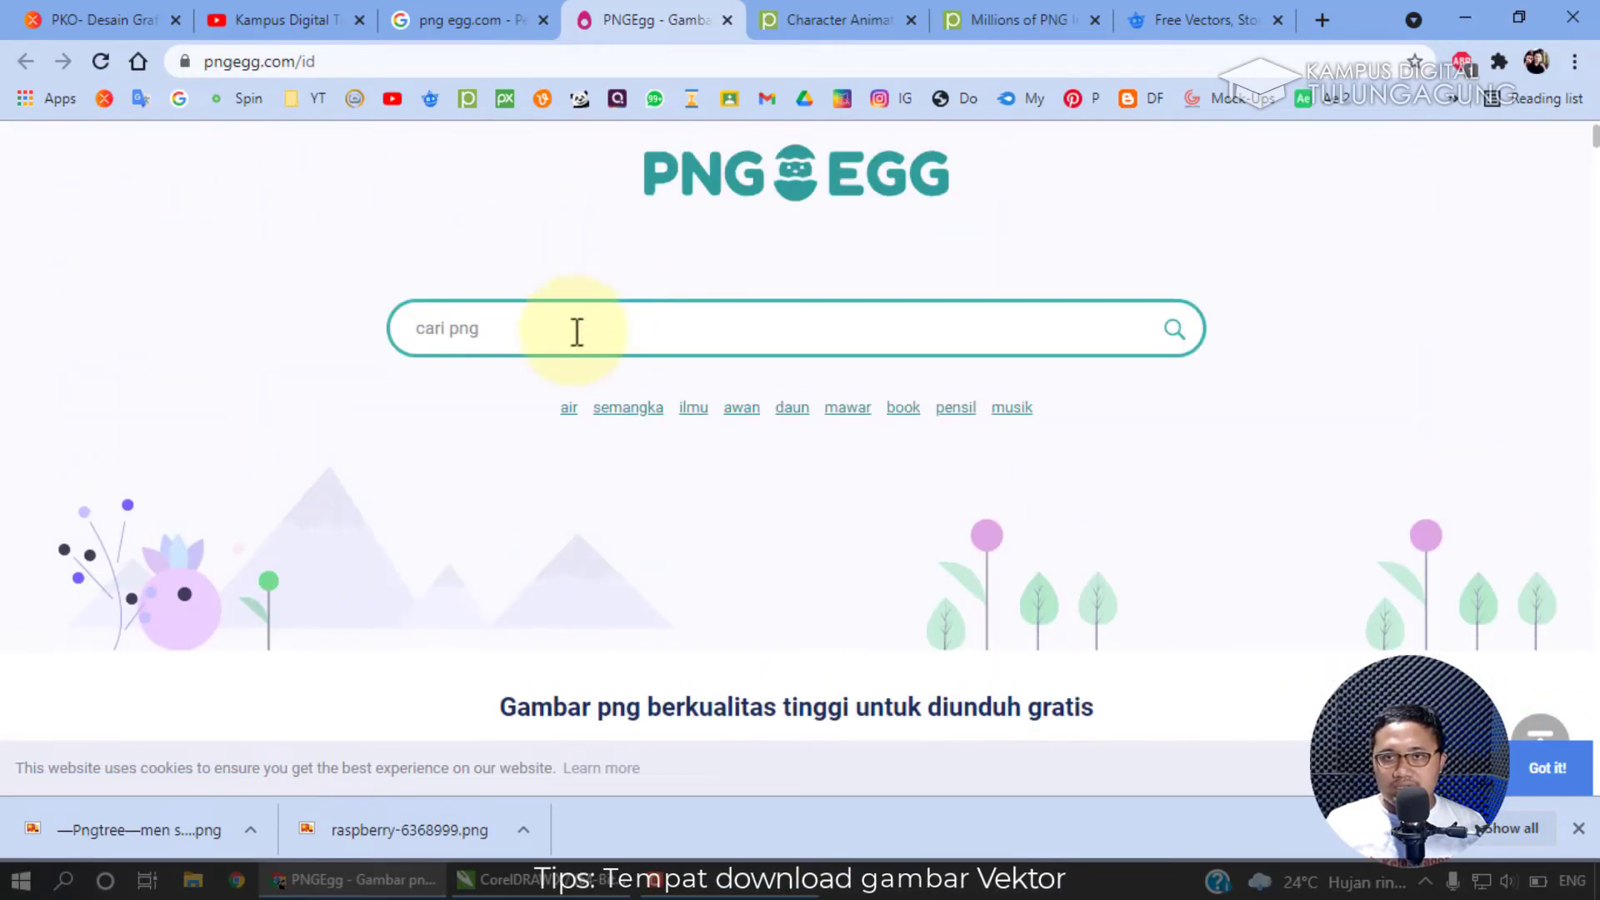
Show PNGEgg's images for the suggested keyword air and look through the water pictures.
click(571, 408)
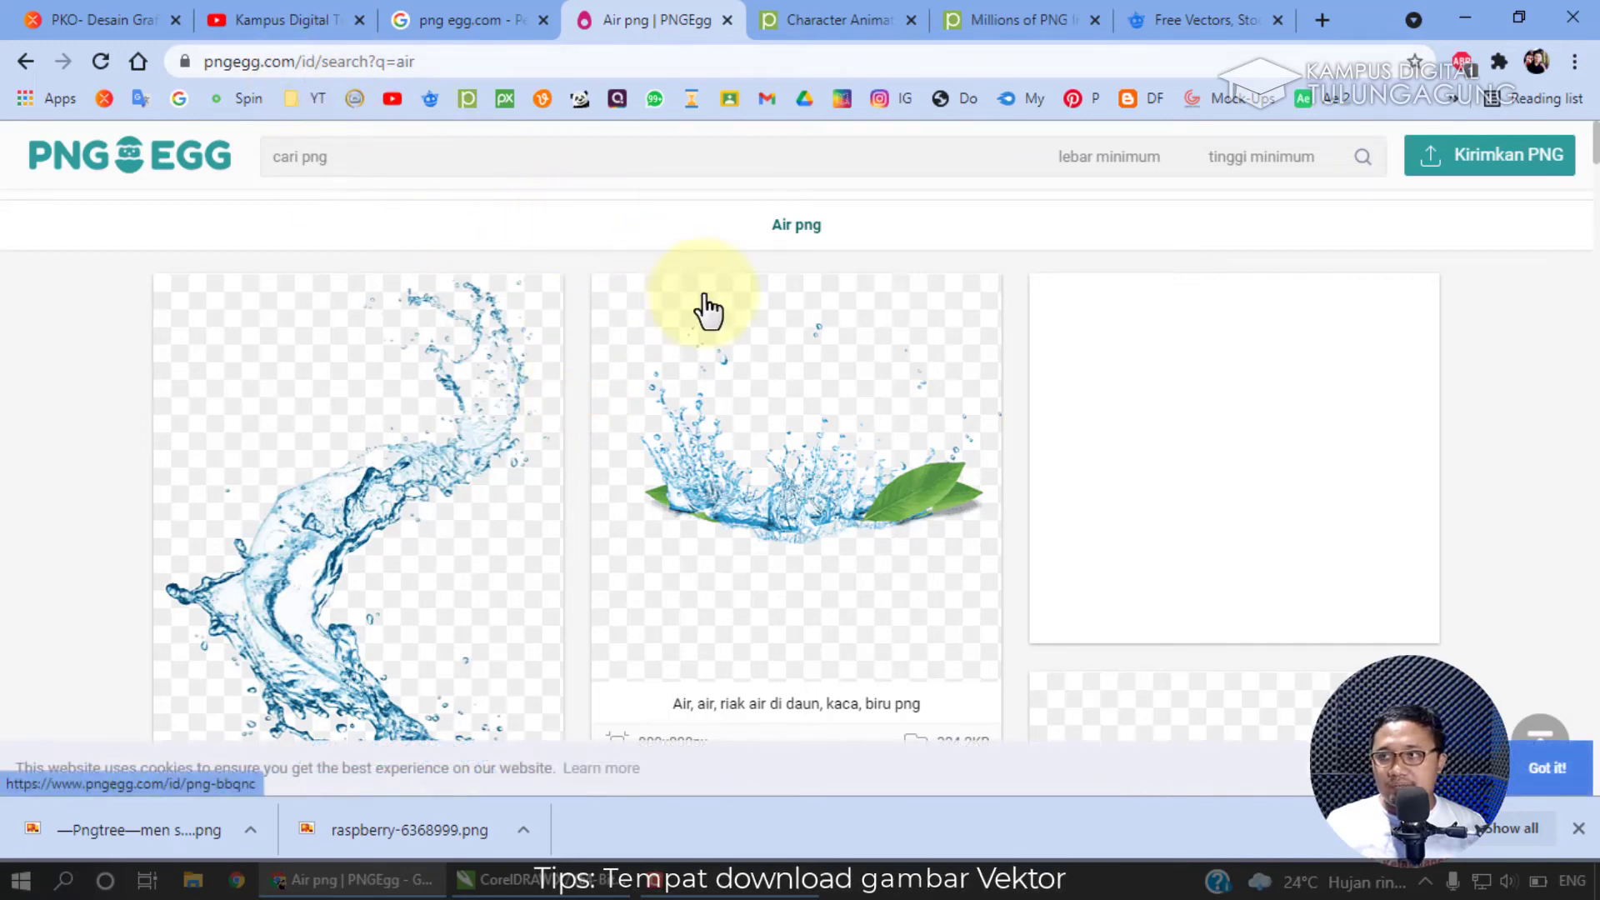
scroll(704, 310, down, 10)
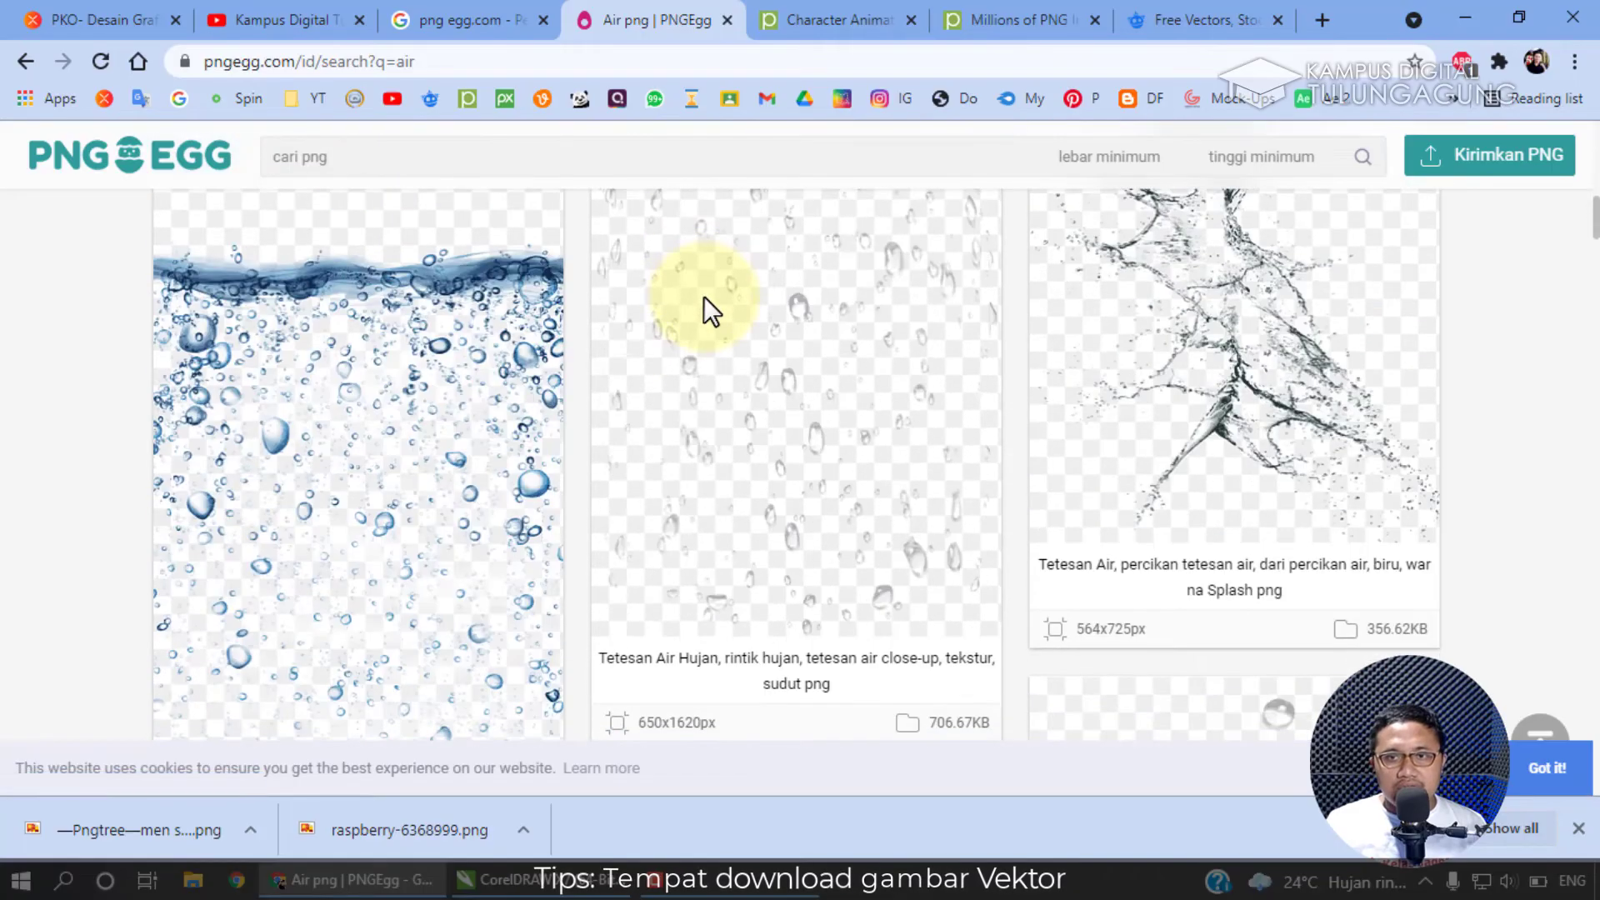
scroll(725, 361, down, 8)
scroll(733, 360, down, 10)
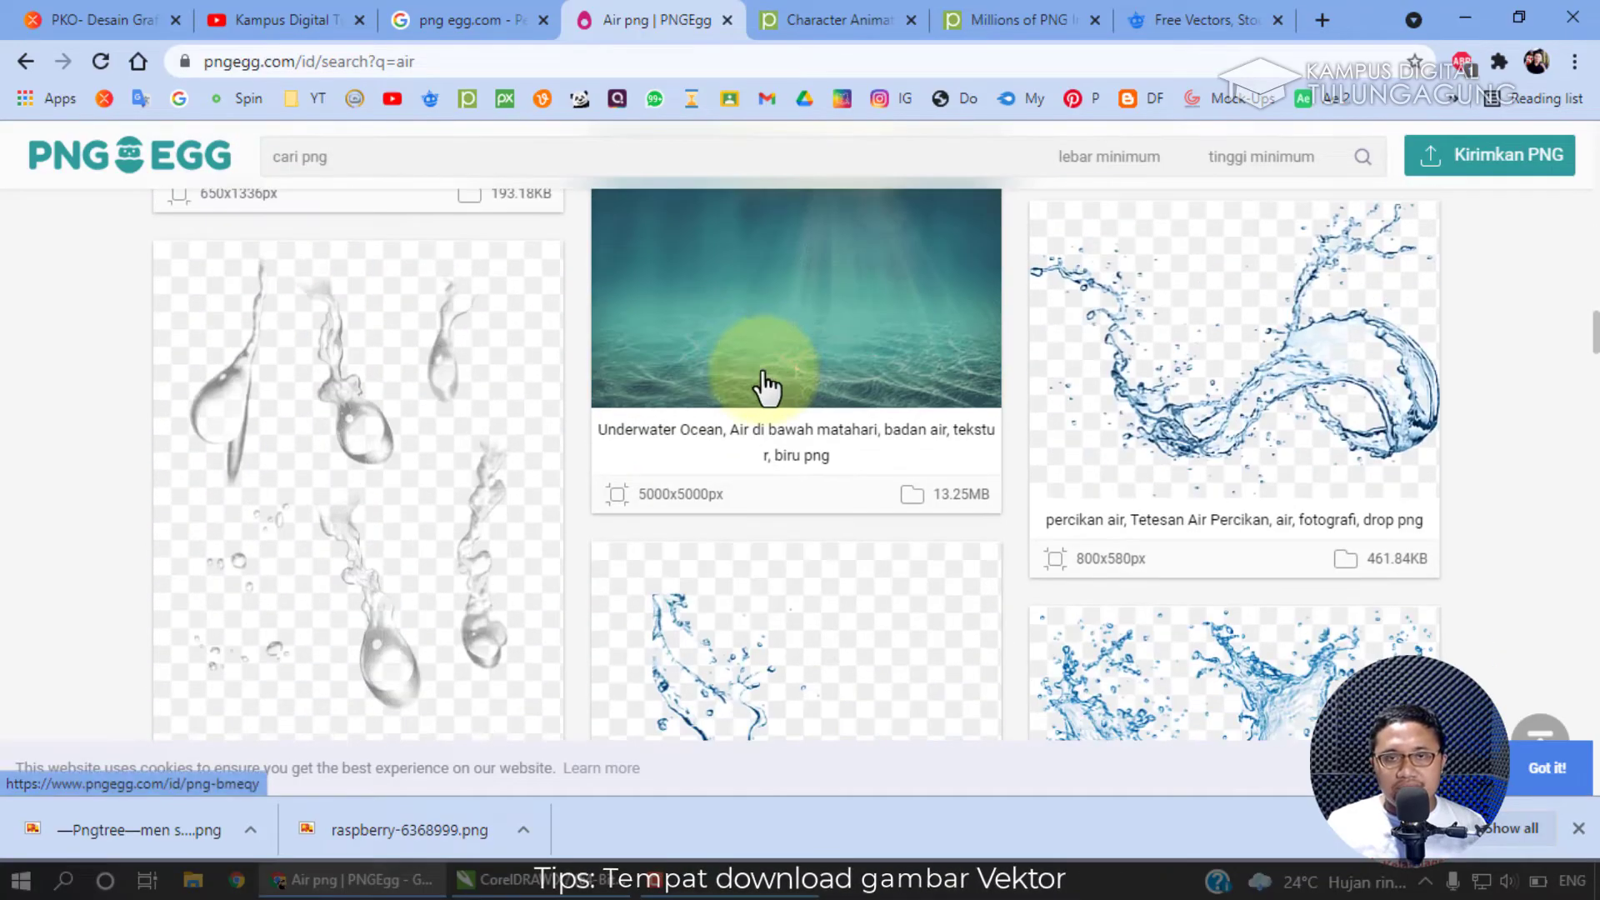
Return to the XMind mind map and add a Pngegg subtopic below PNGtree in the Vektor branch.
click(100, 13)
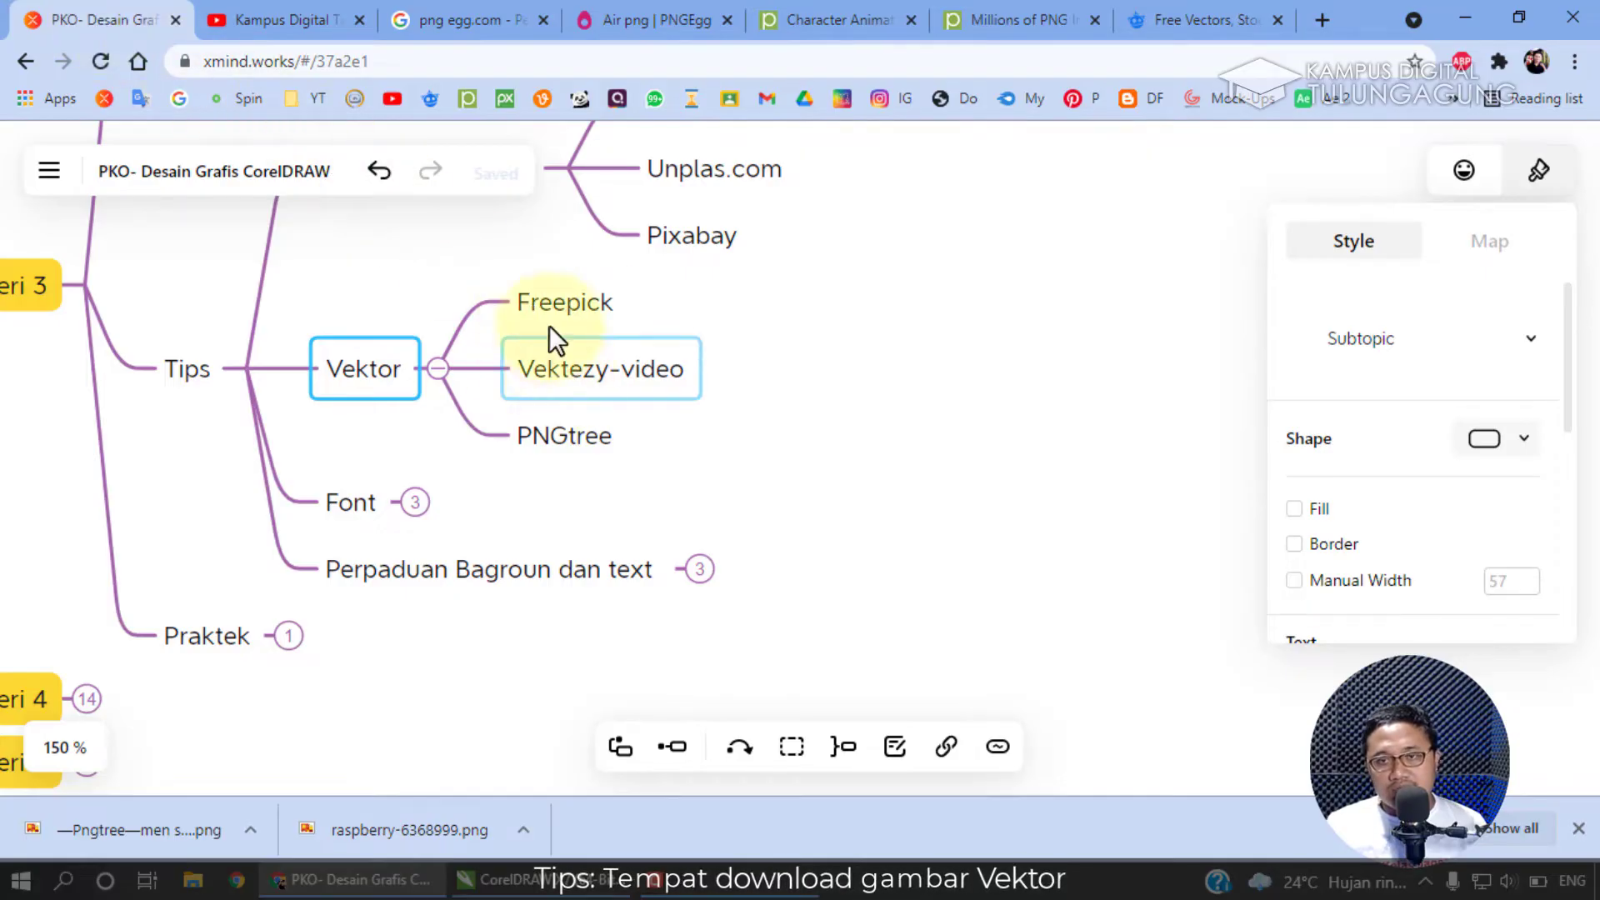
click(578, 427)
click(620, 747)
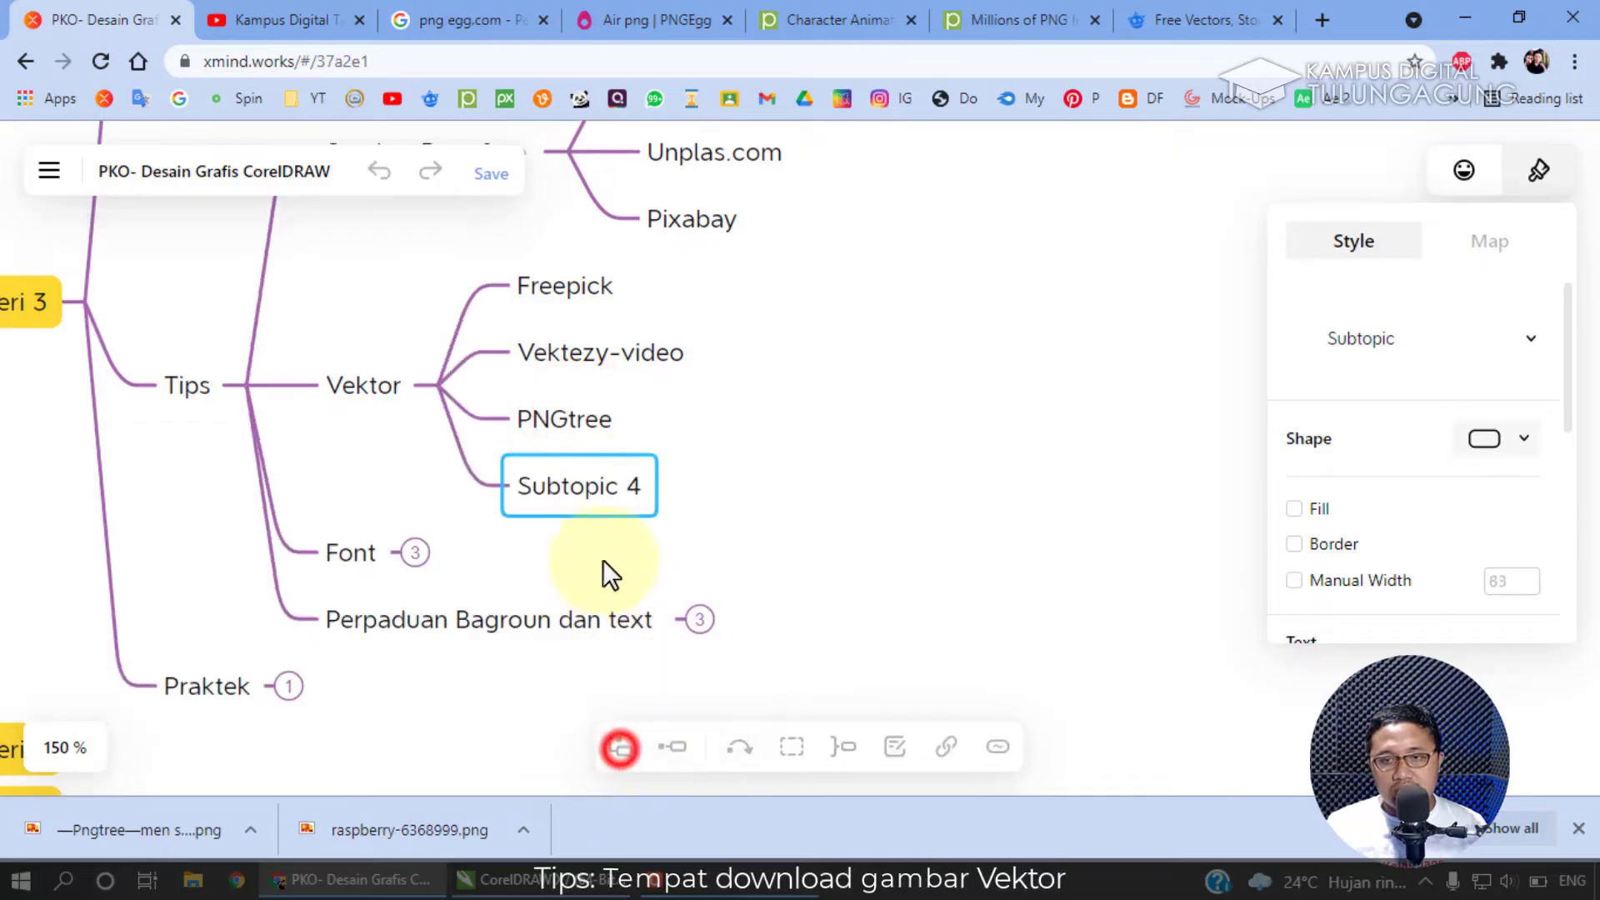
double_click(592, 482)
text(Pnge)
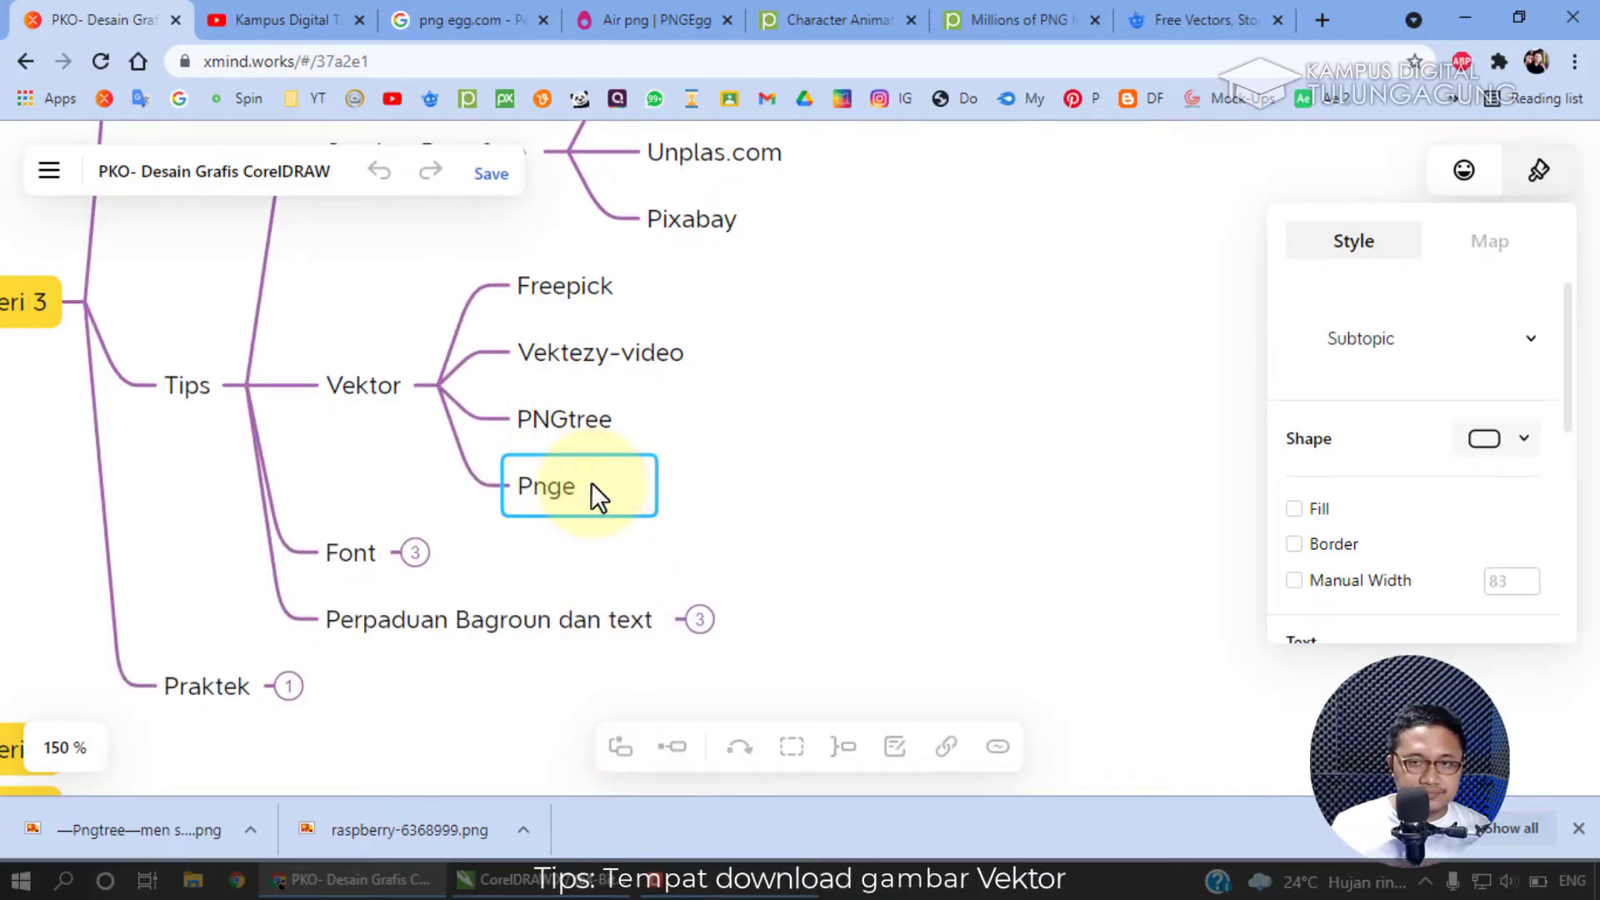
text(gg)
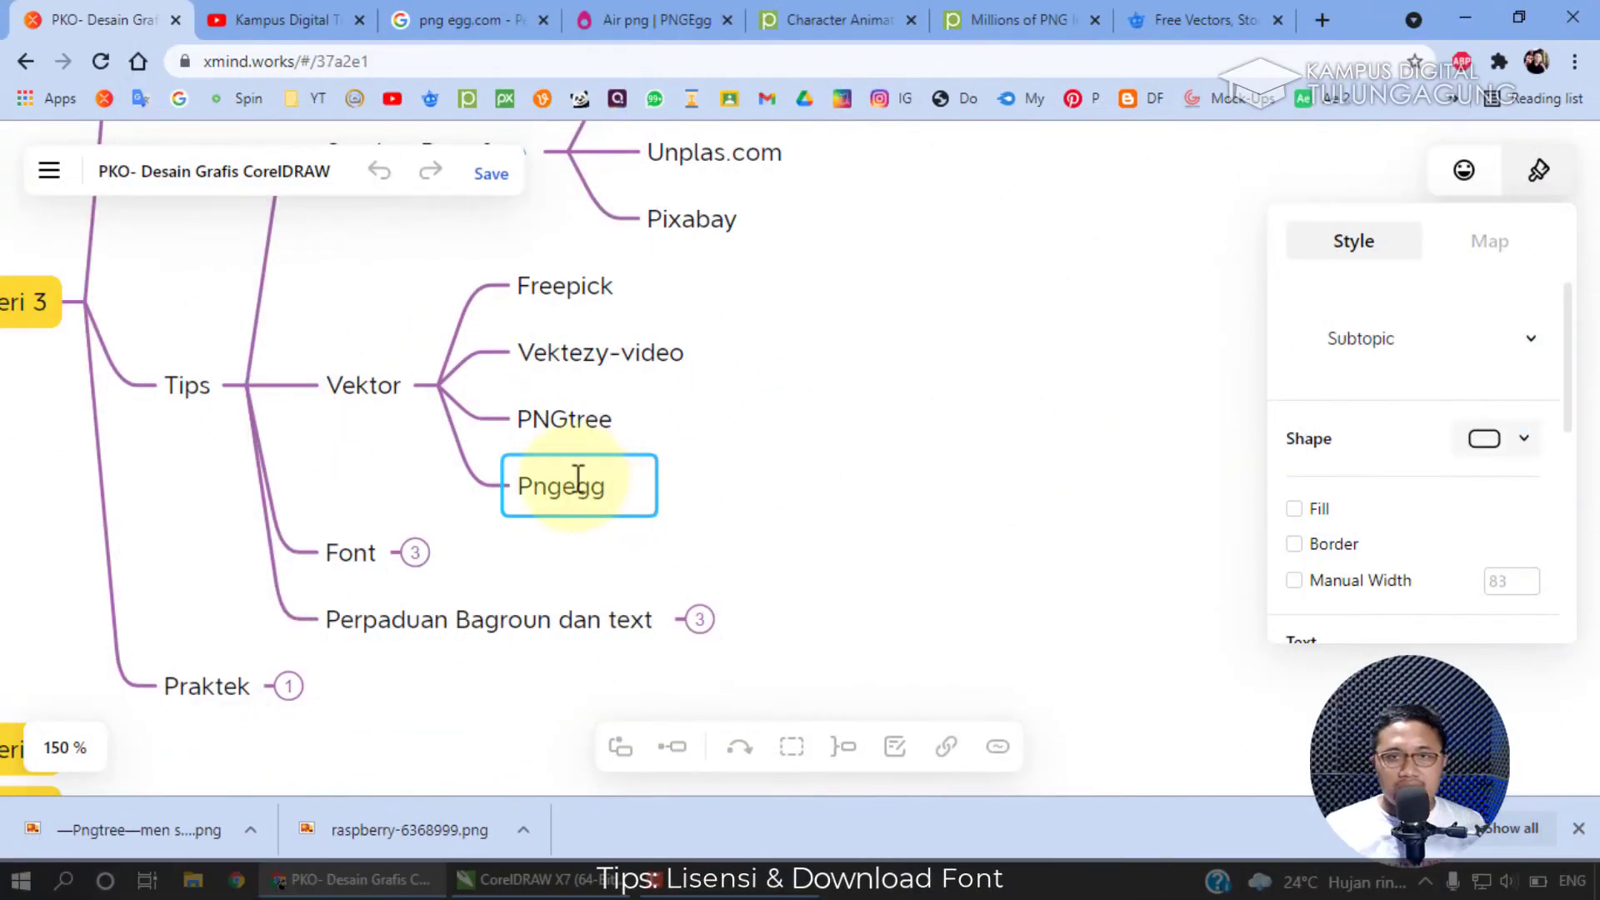
click(802, 488)
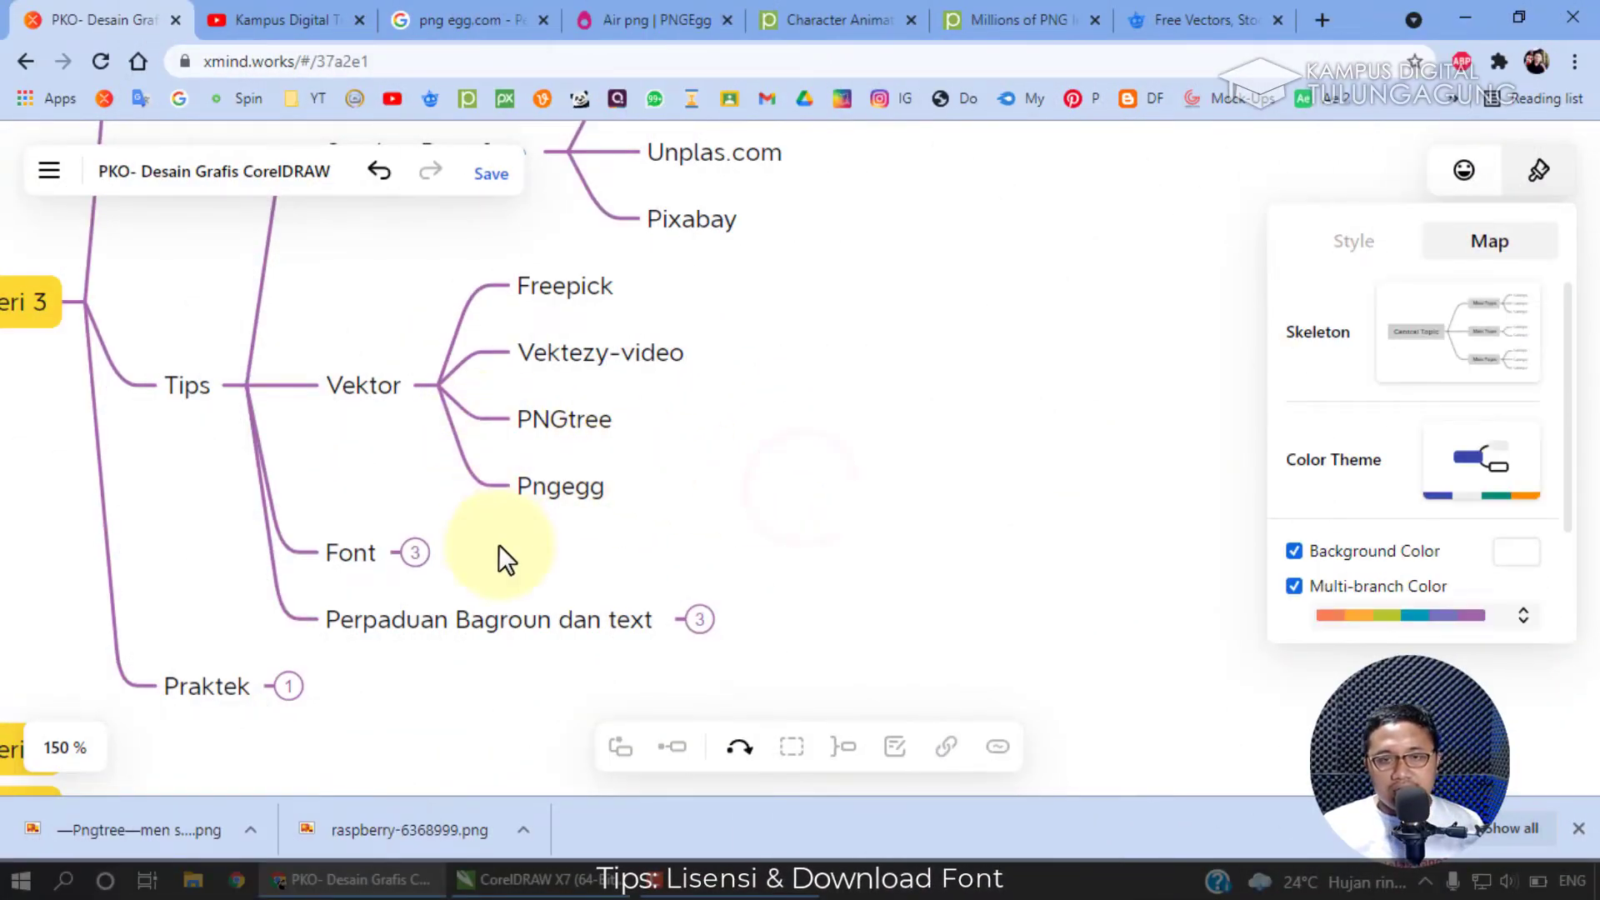
Expand the Font branch in the XMind mind map to show its three subtopics.
scroll(507, 564, down, 3)
click(410, 436)
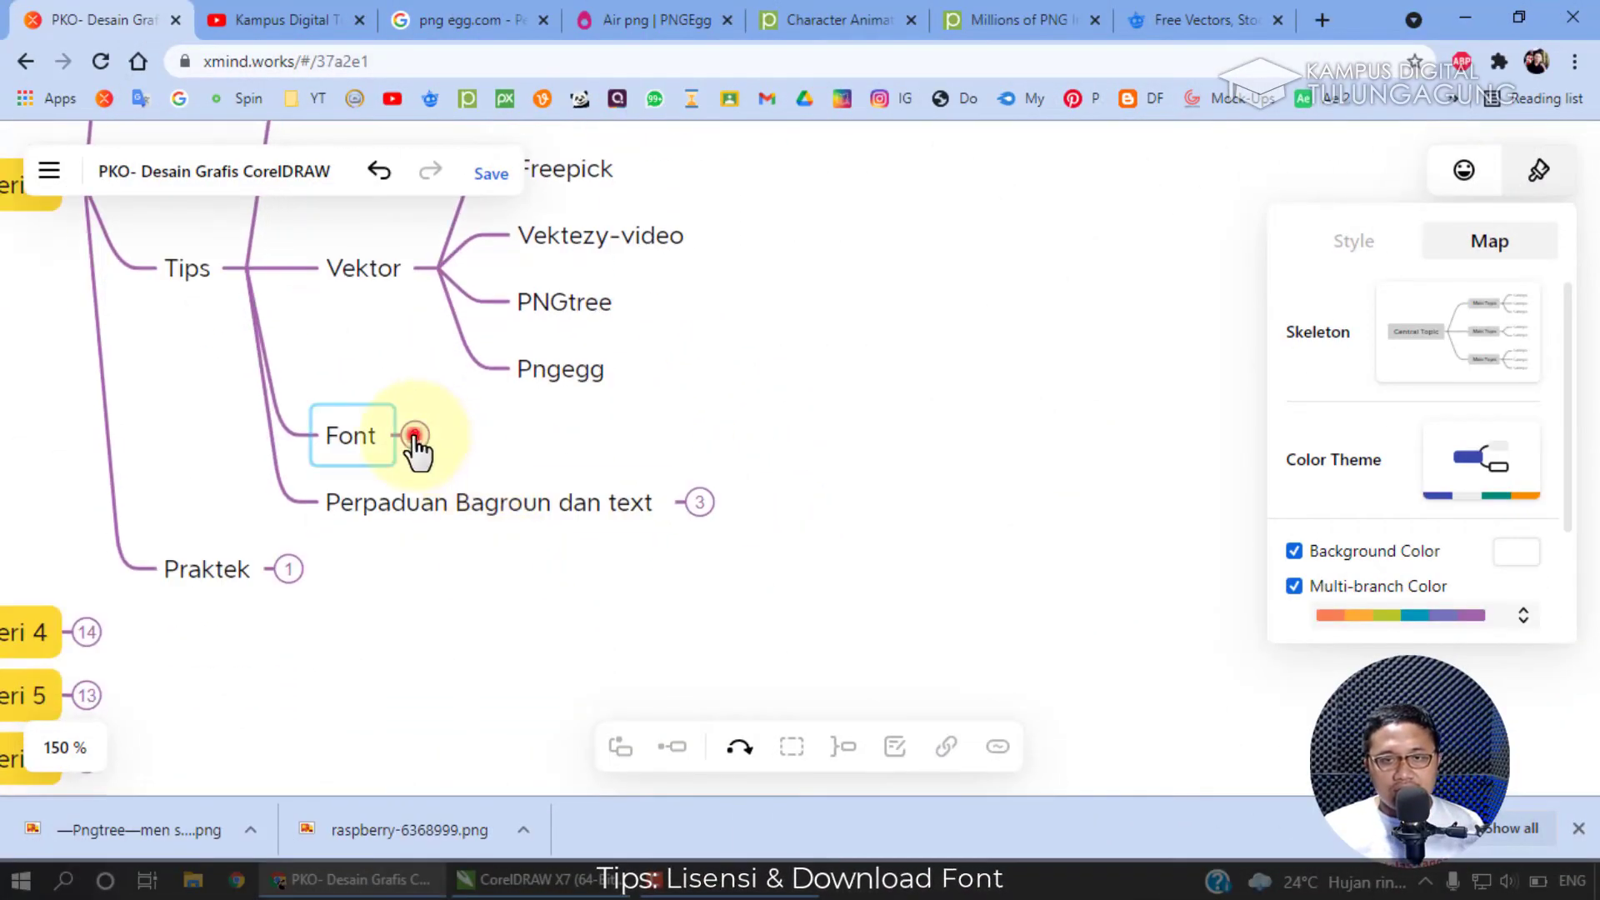
click(414, 486)
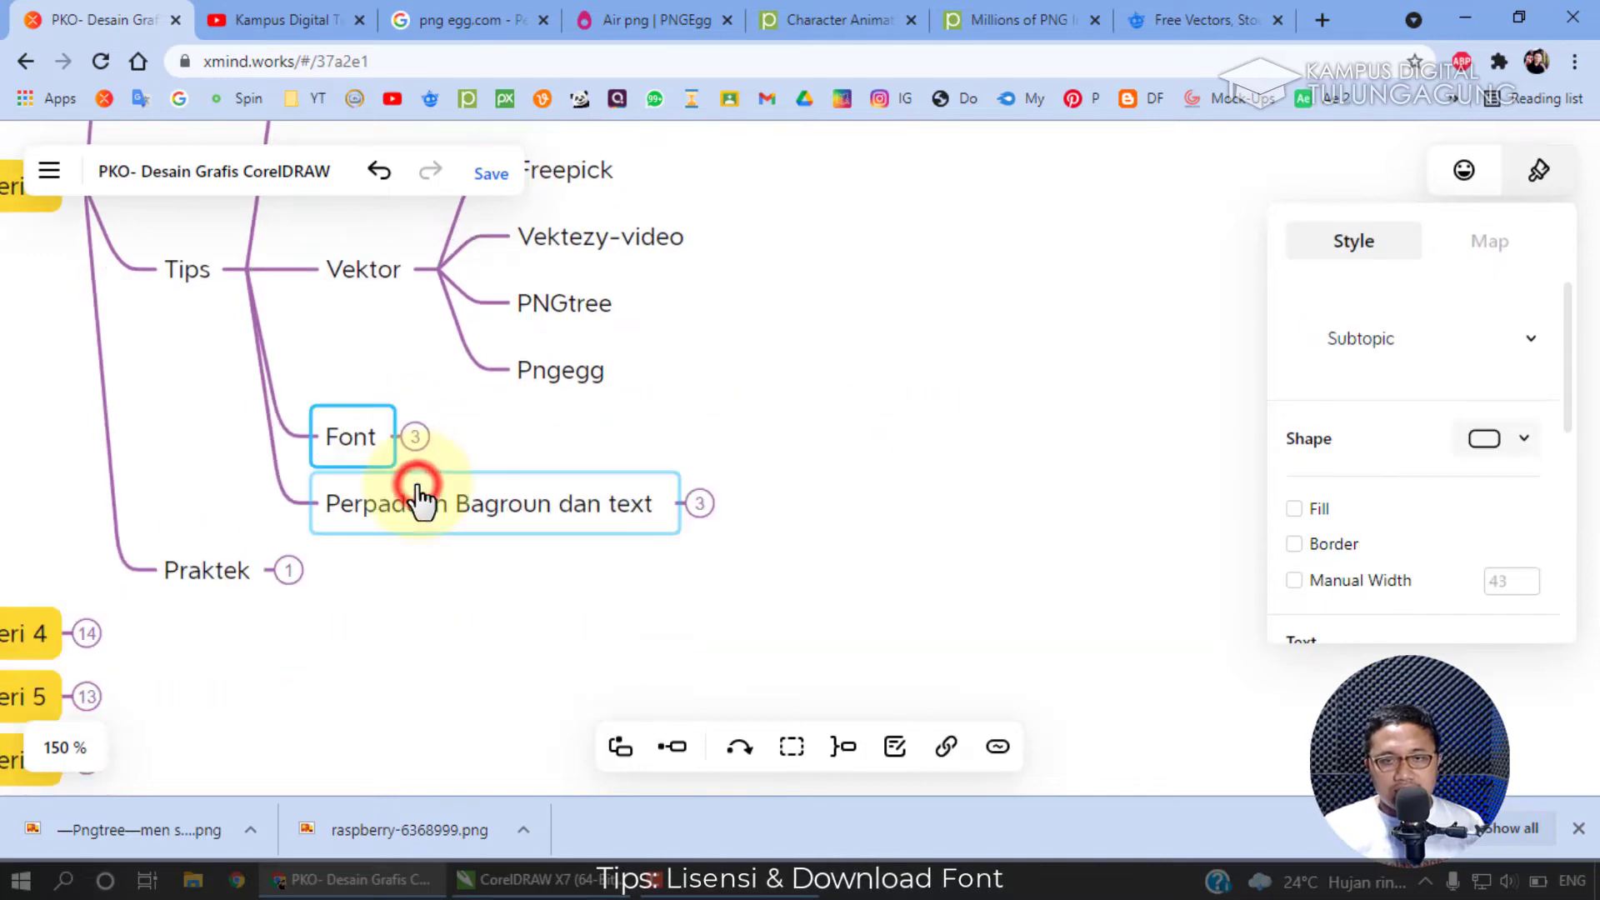
click(415, 438)
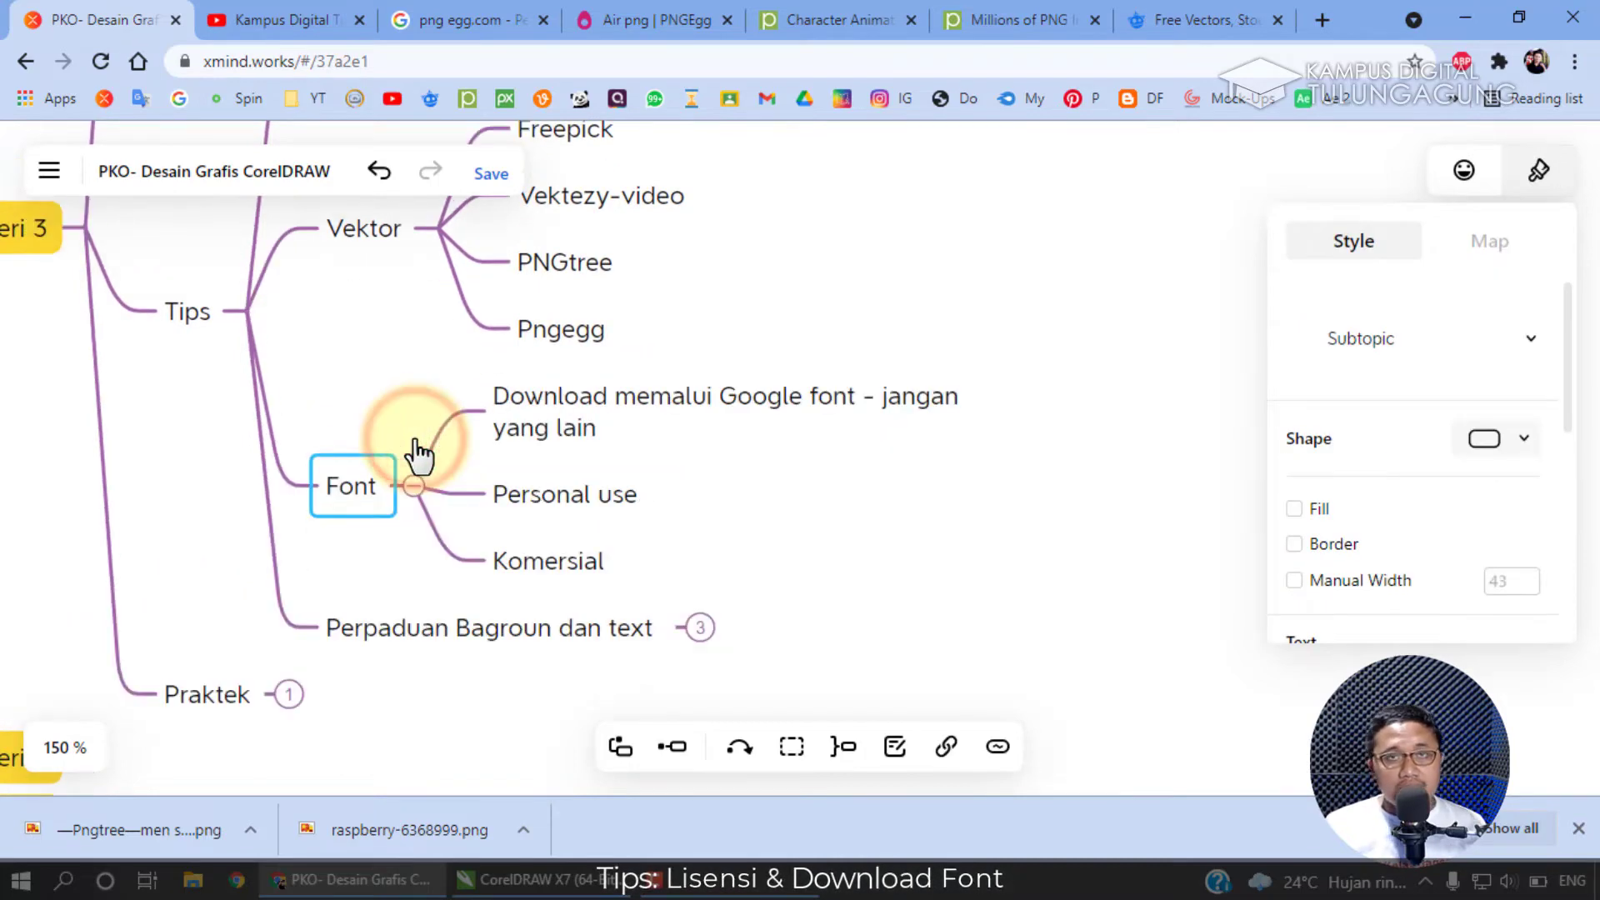
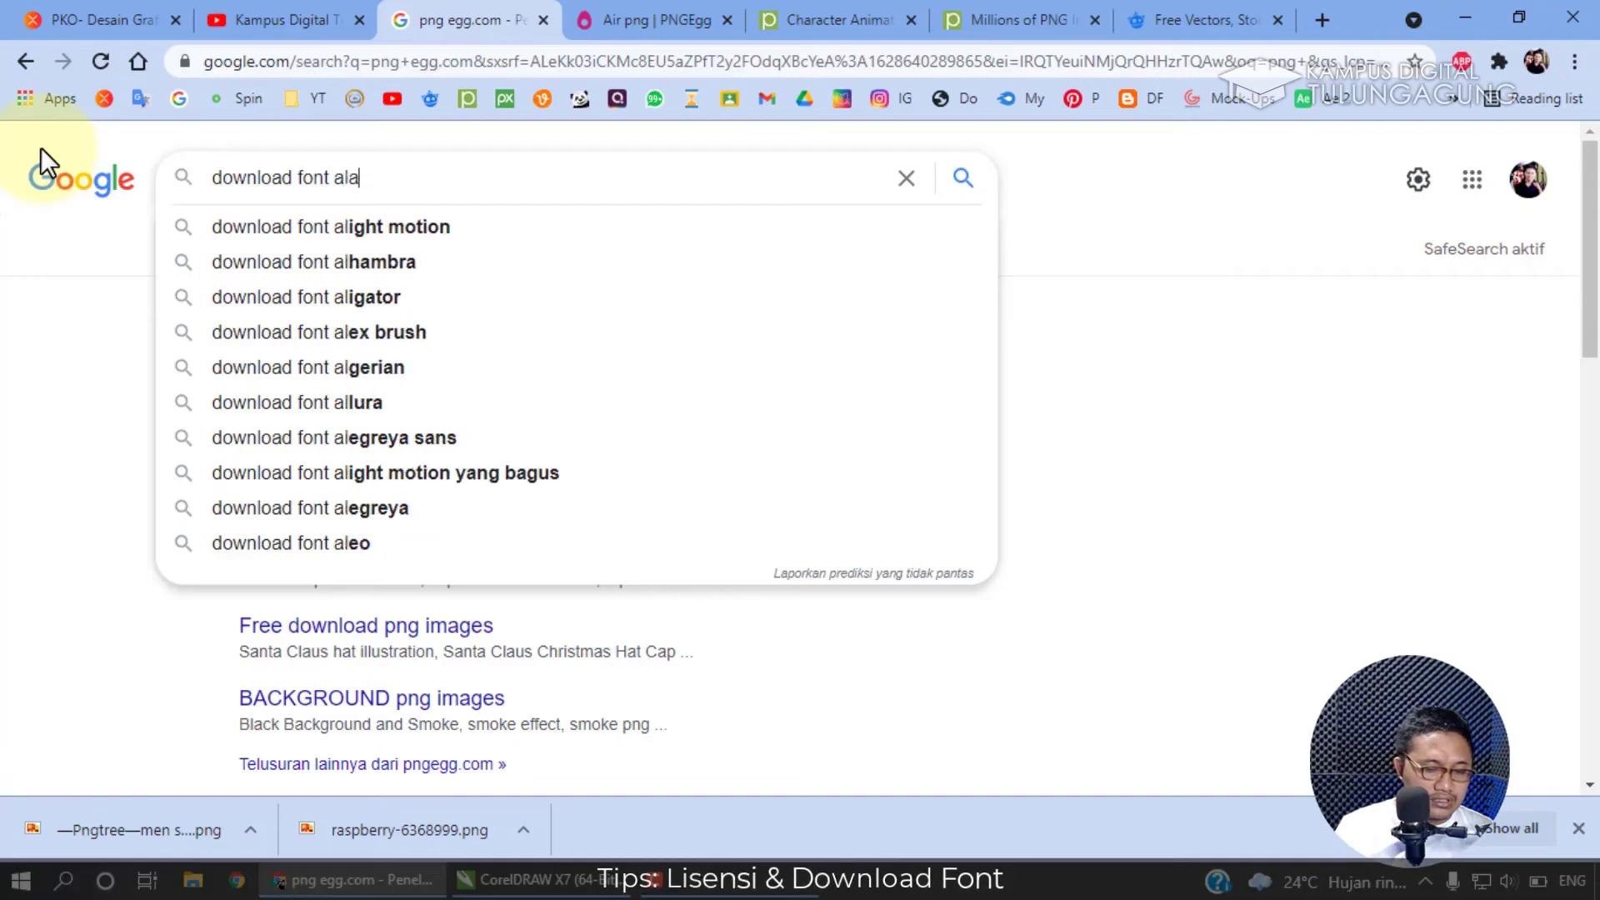
Search Google for download font aladin and open the 1001 Fonts result for the Aladin font in a new tab.
key(Return)
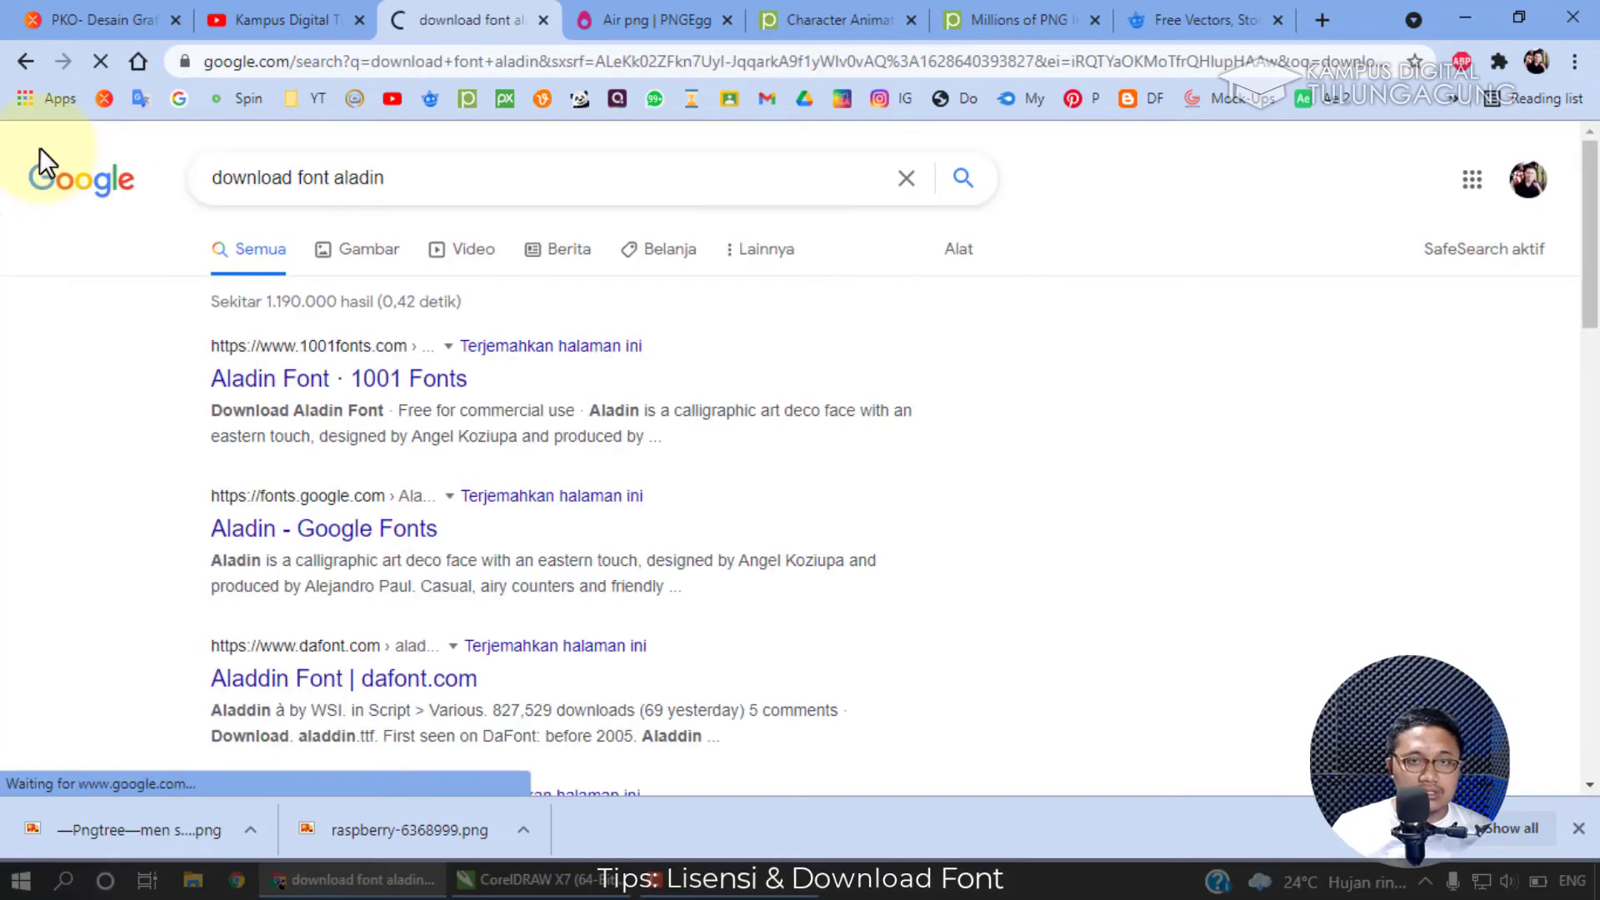
right_click(326, 386)
click(331, 404)
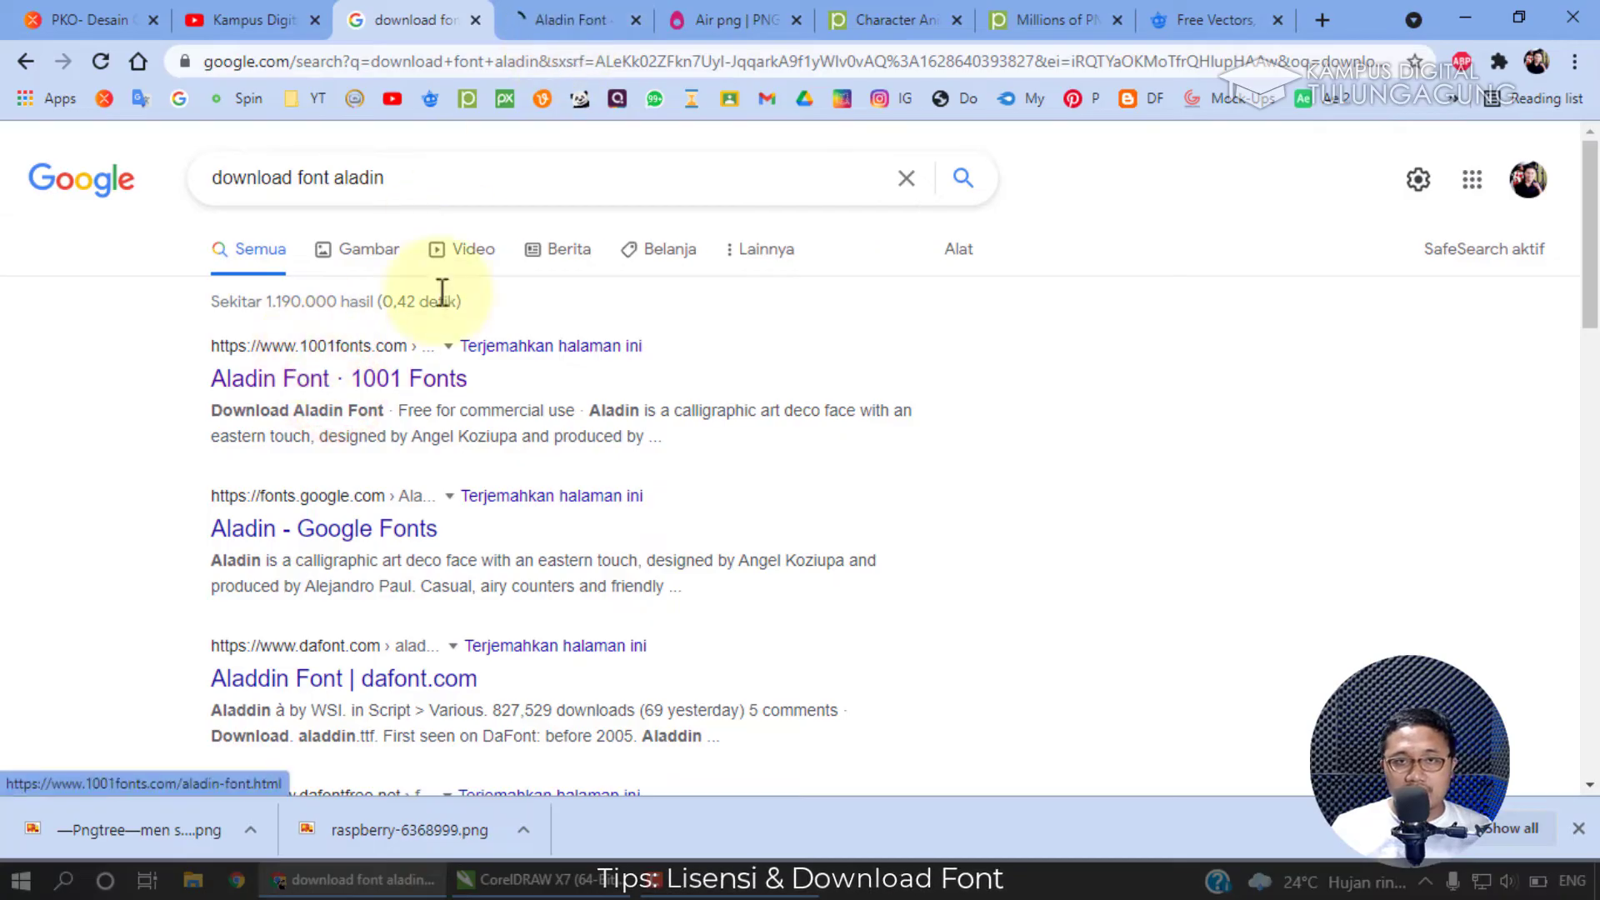
click(563, 17)
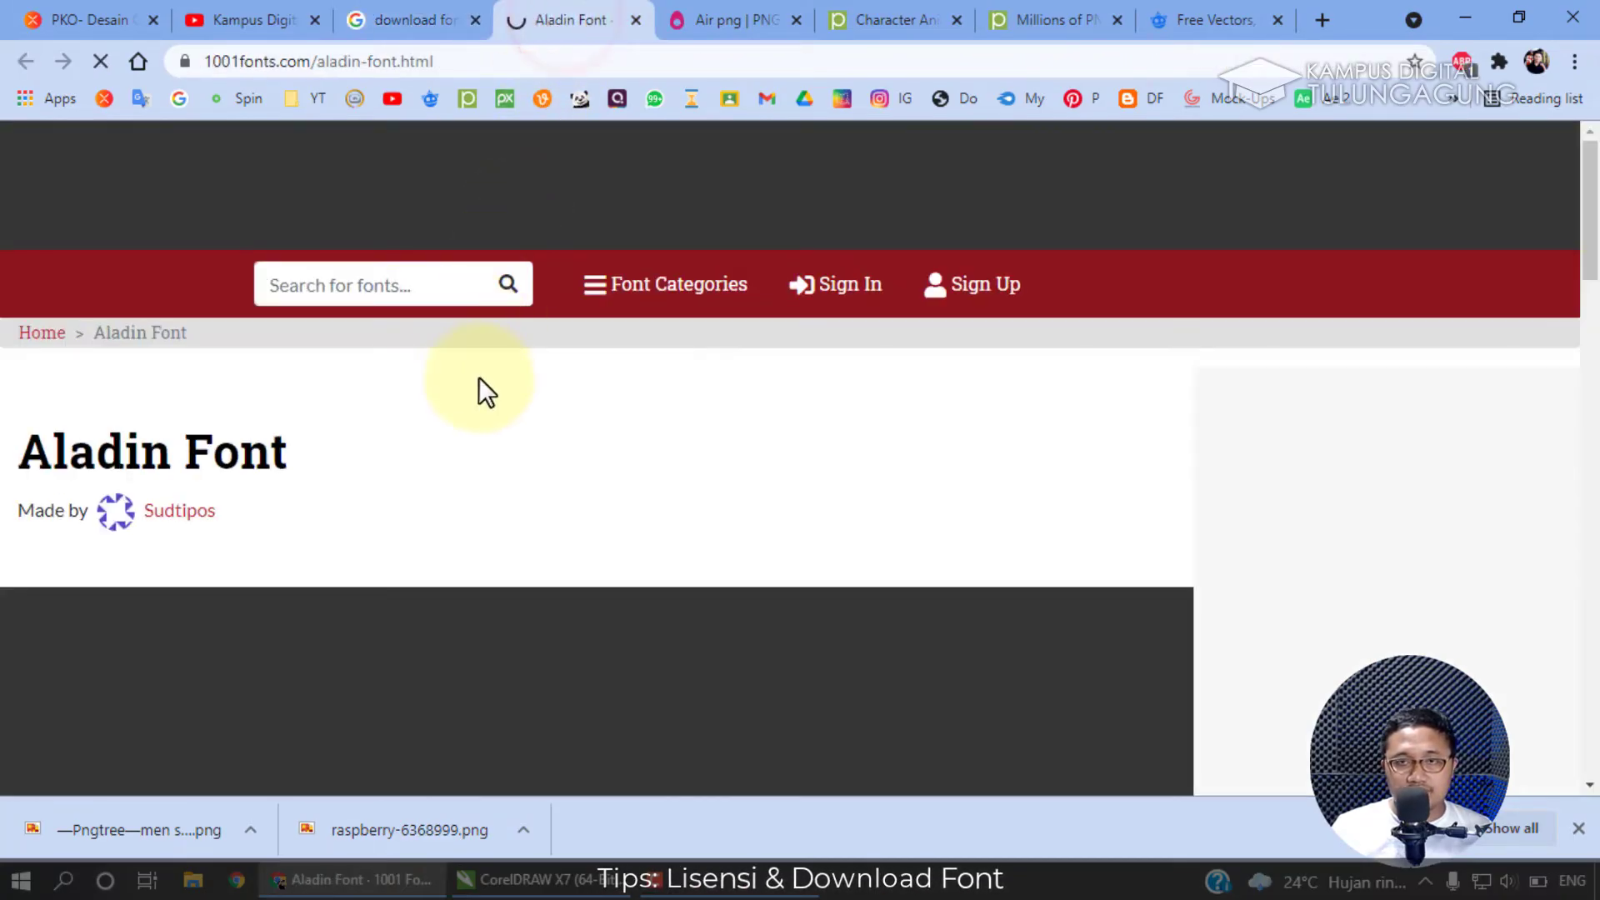
Examine the Aladin font page on 1001 Fonts, highlighting the personal use and commercial use lines of its license.
scroll(482, 378, down, 5)
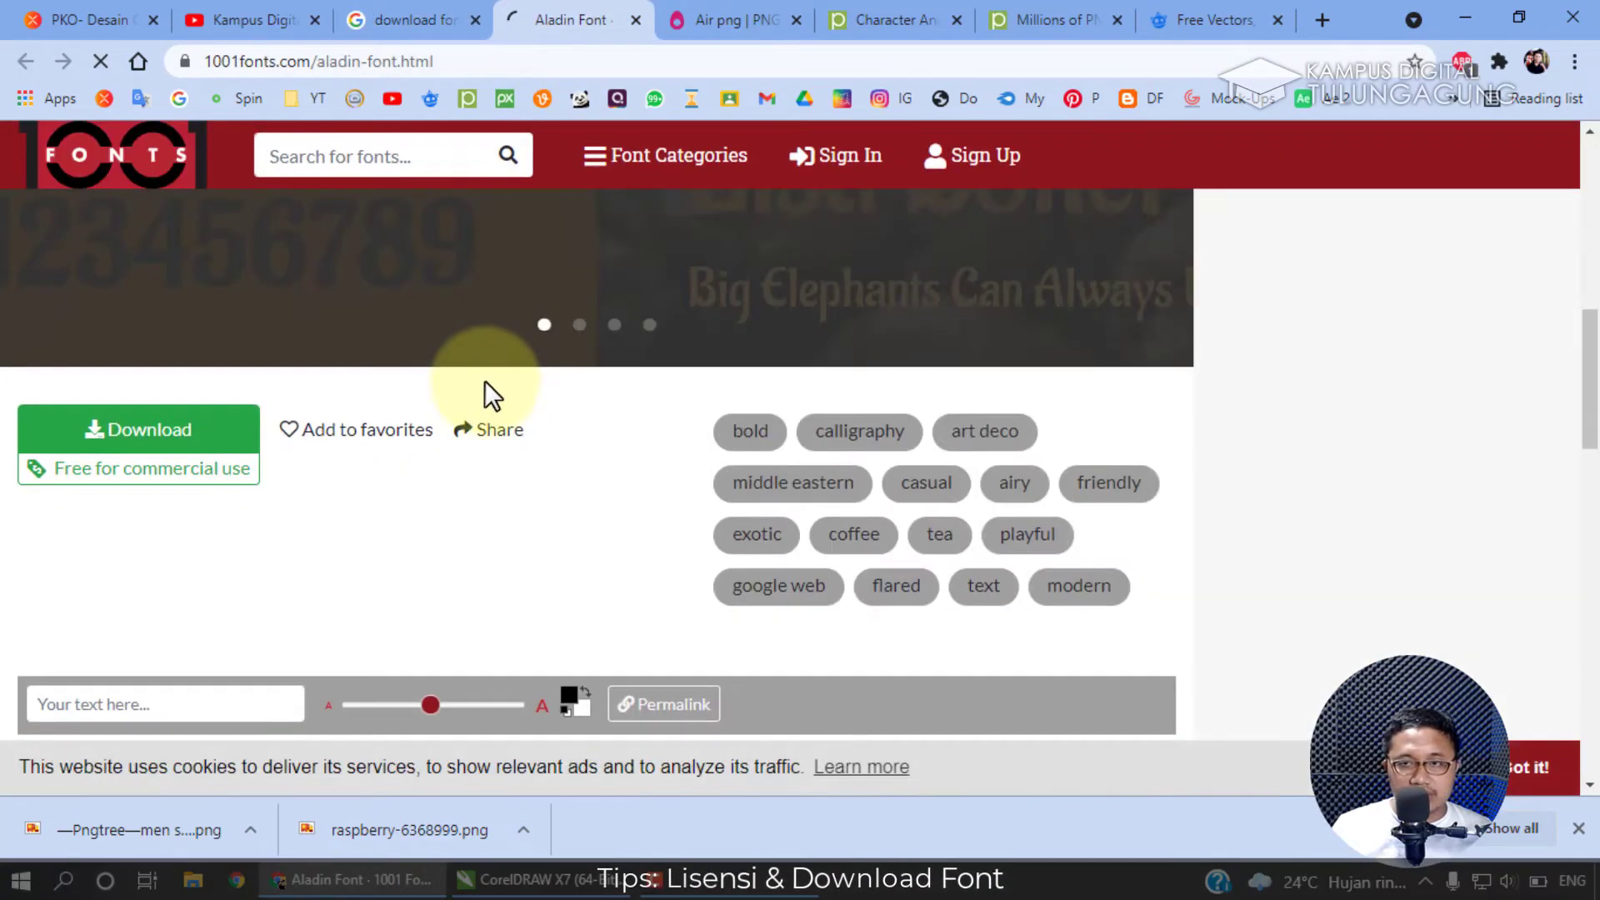
scroll(485, 380, down, 8)
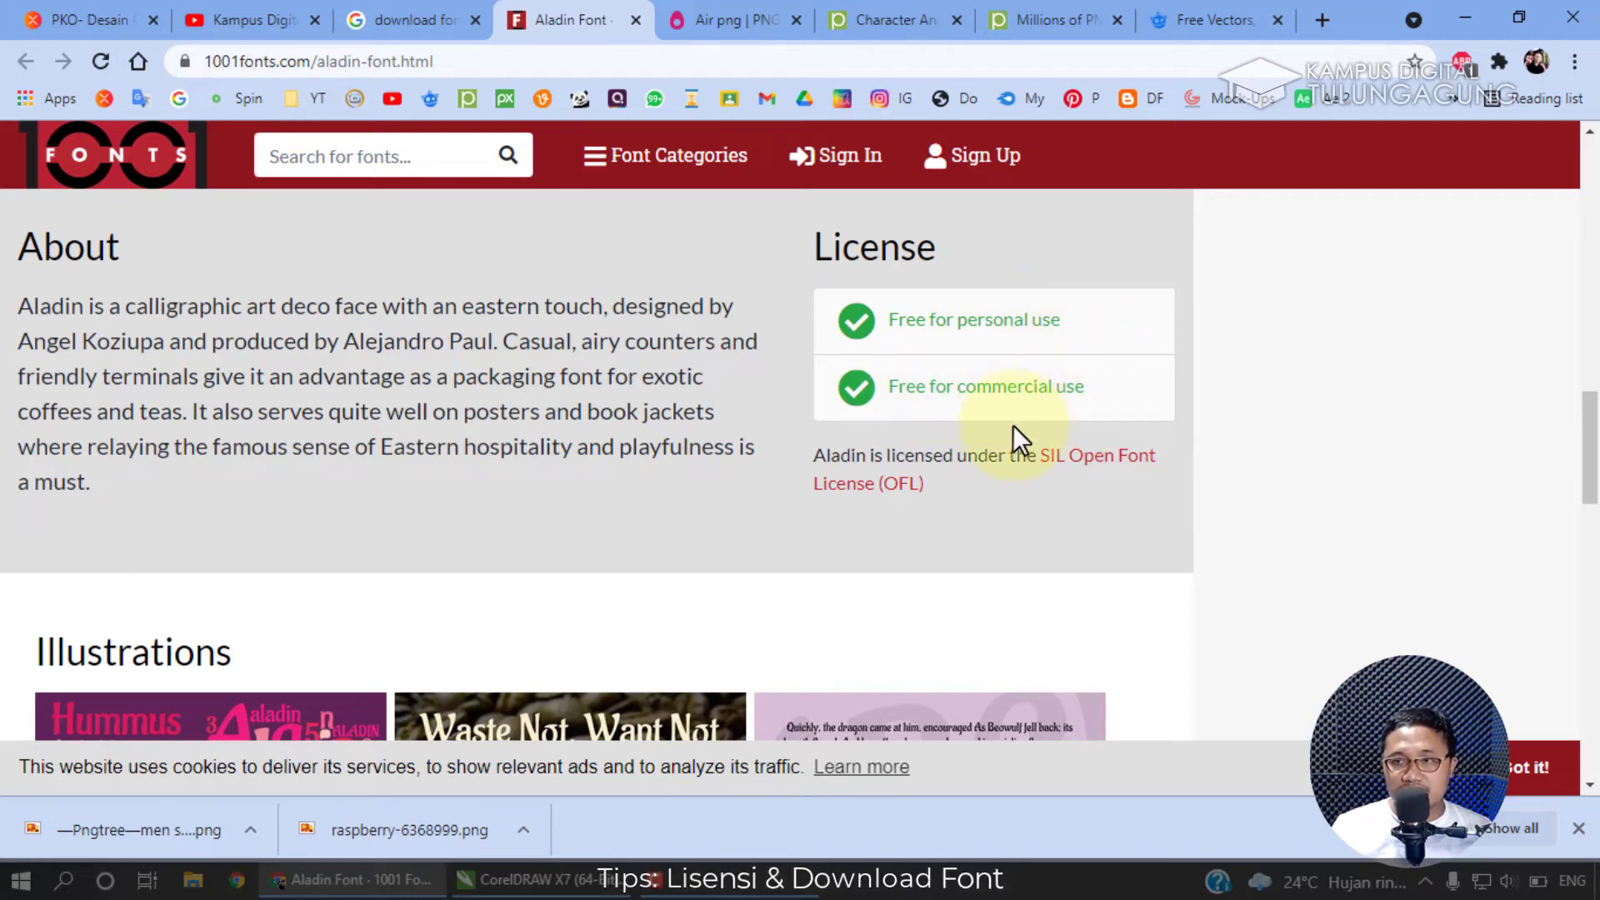
scroll(1010, 428, down, 4)
scroll(1008, 429, up, 12)
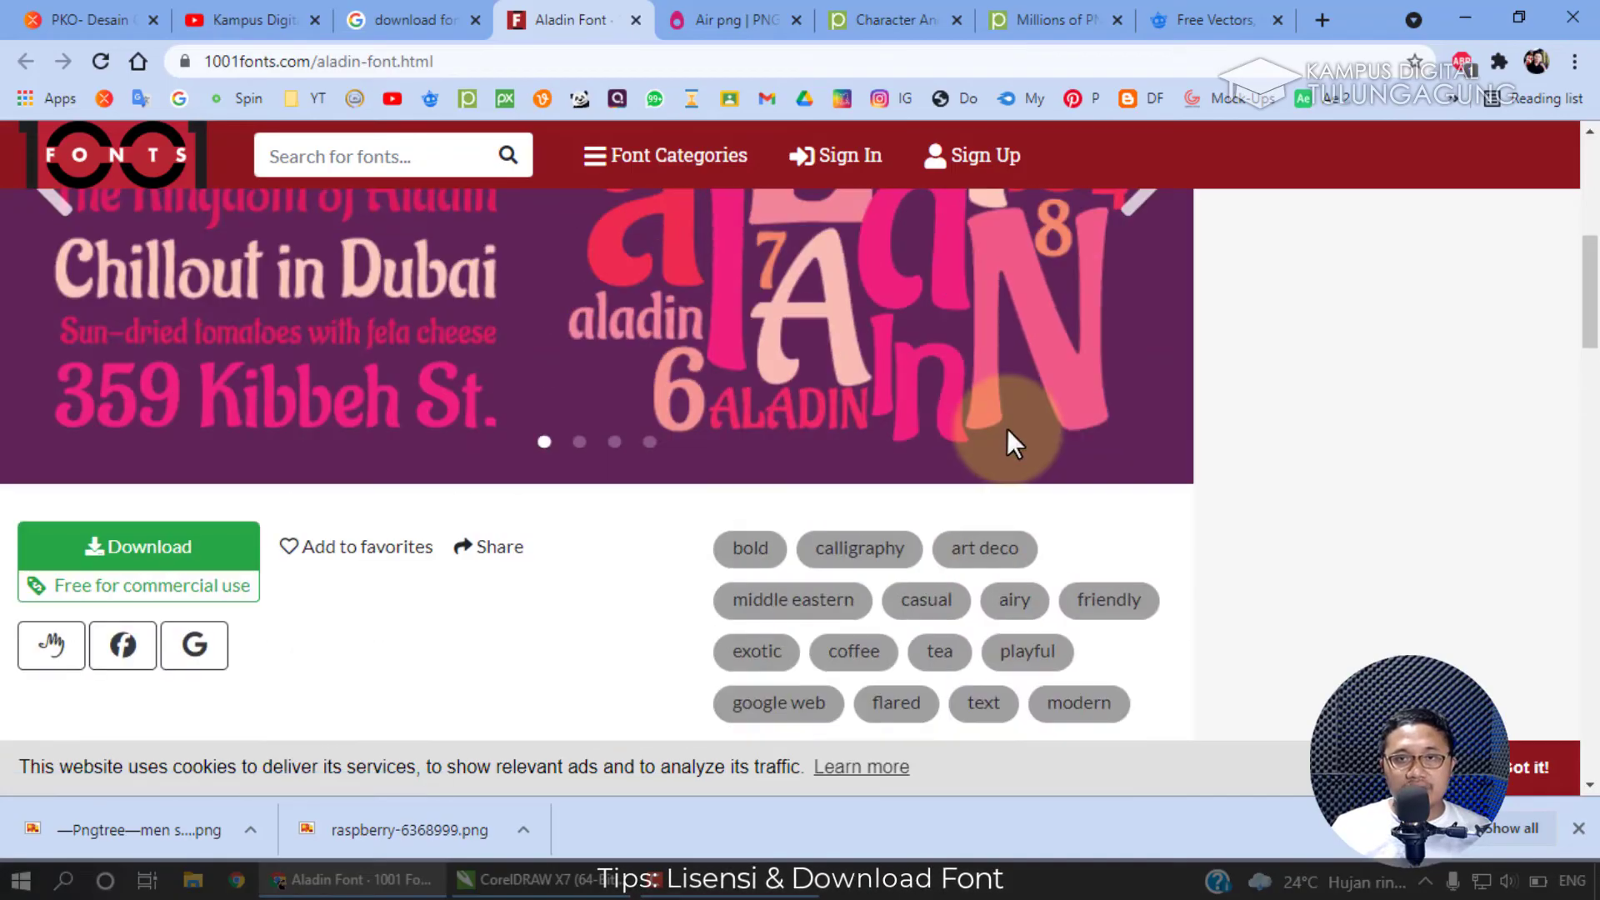
scroll(1005, 430, up, 4)
scroll(1005, 431, down, 20)
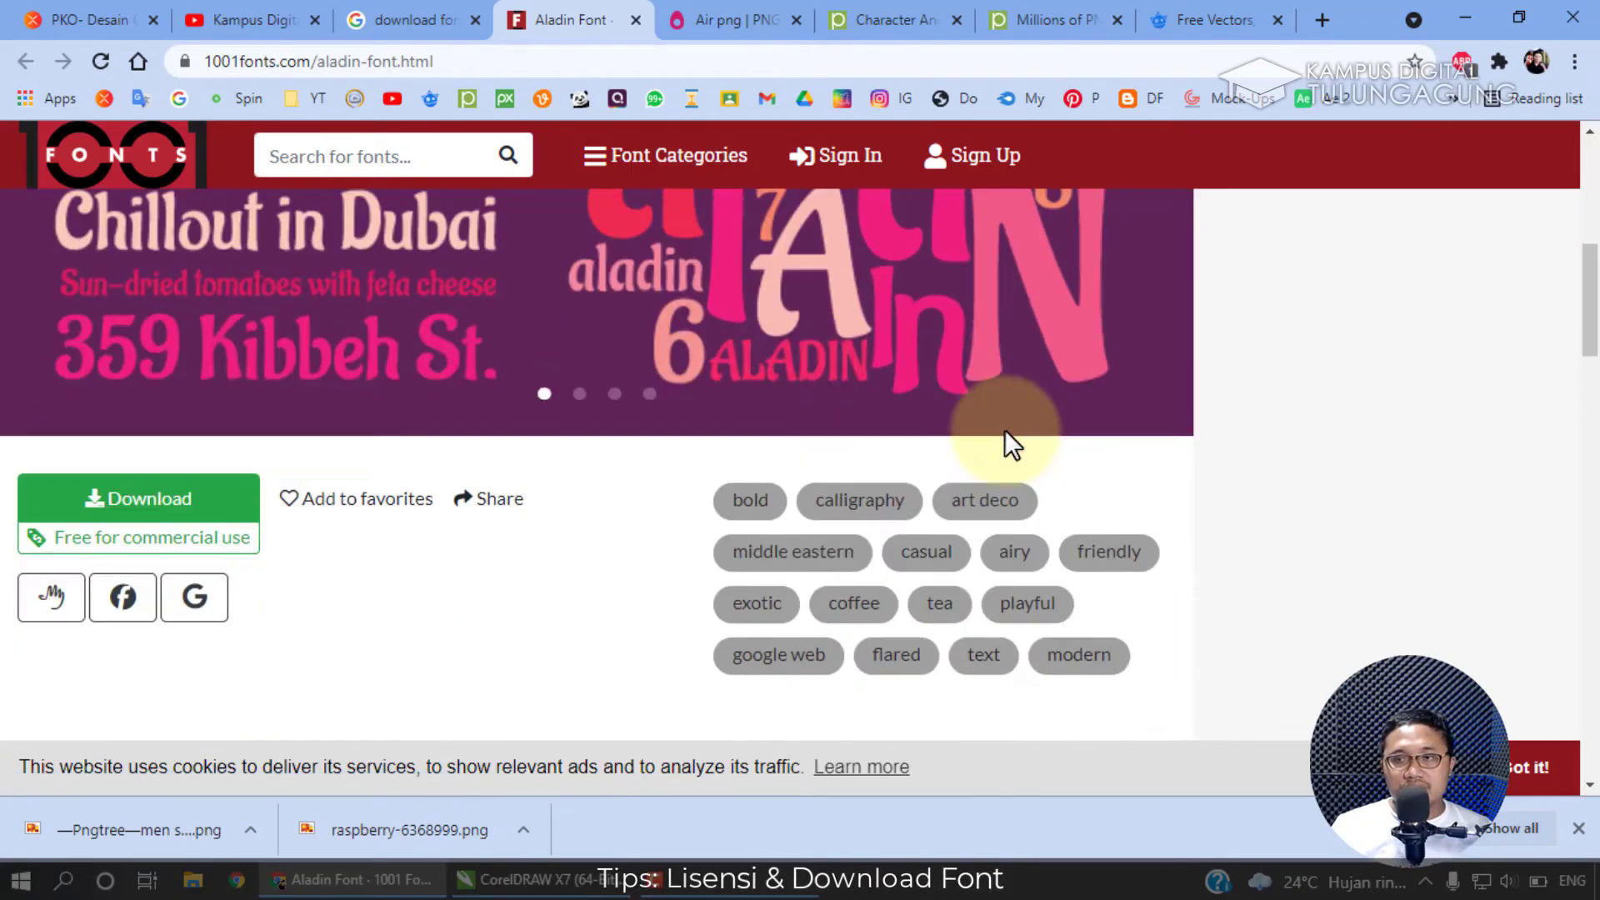
scroll(1007, 428, up, 9)
scroll(987, 441, down, 3)
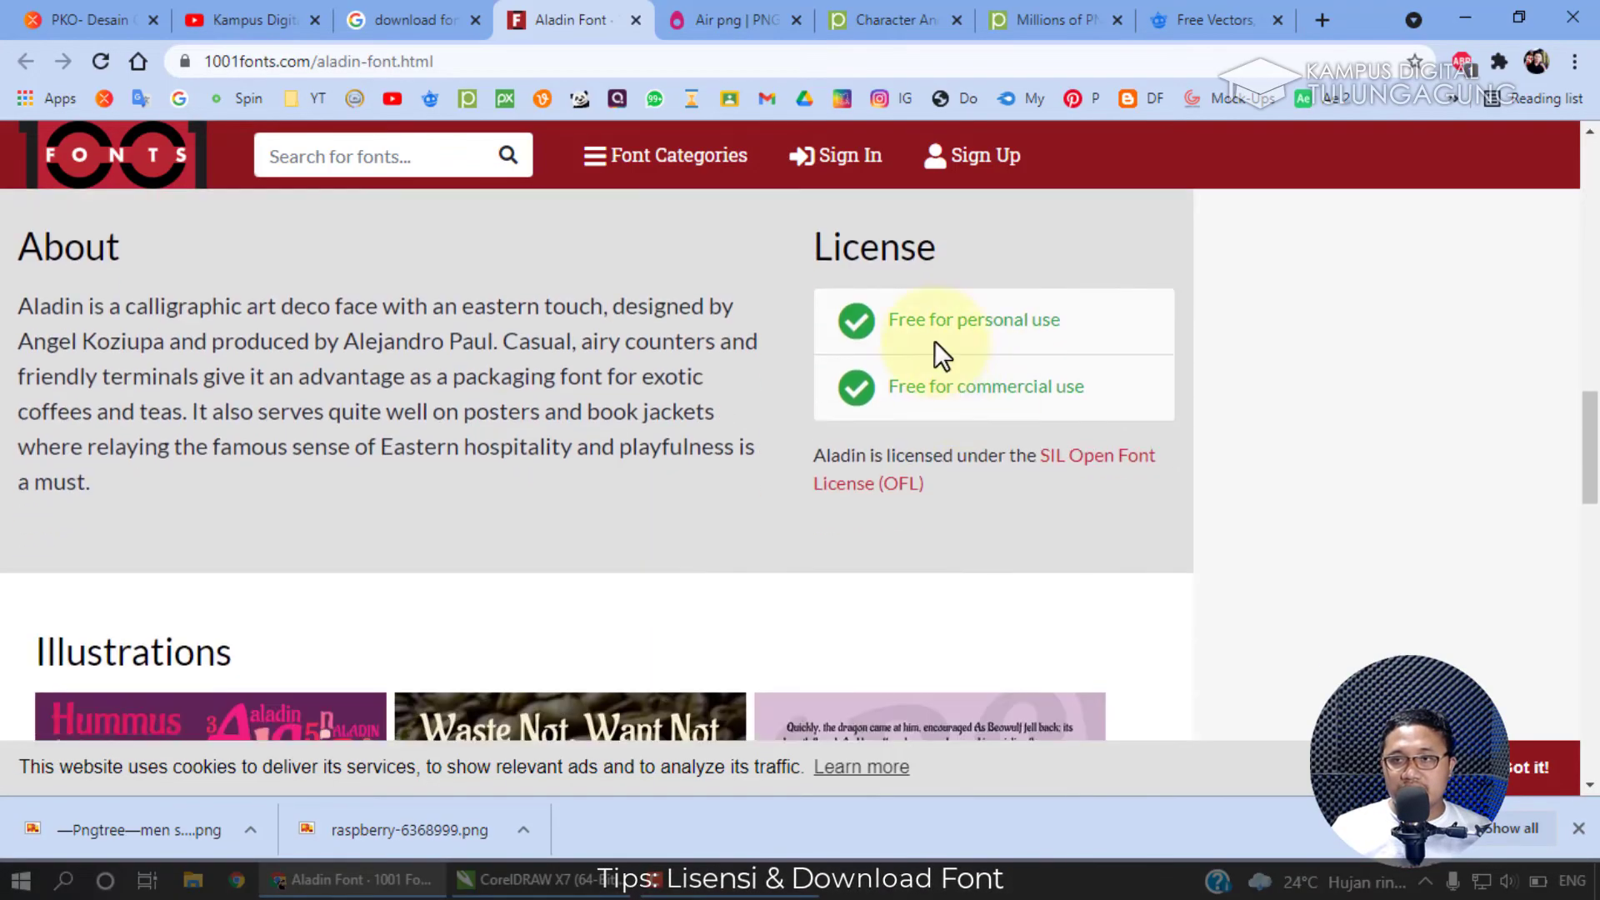
drag(890, 319, 1084, 318)
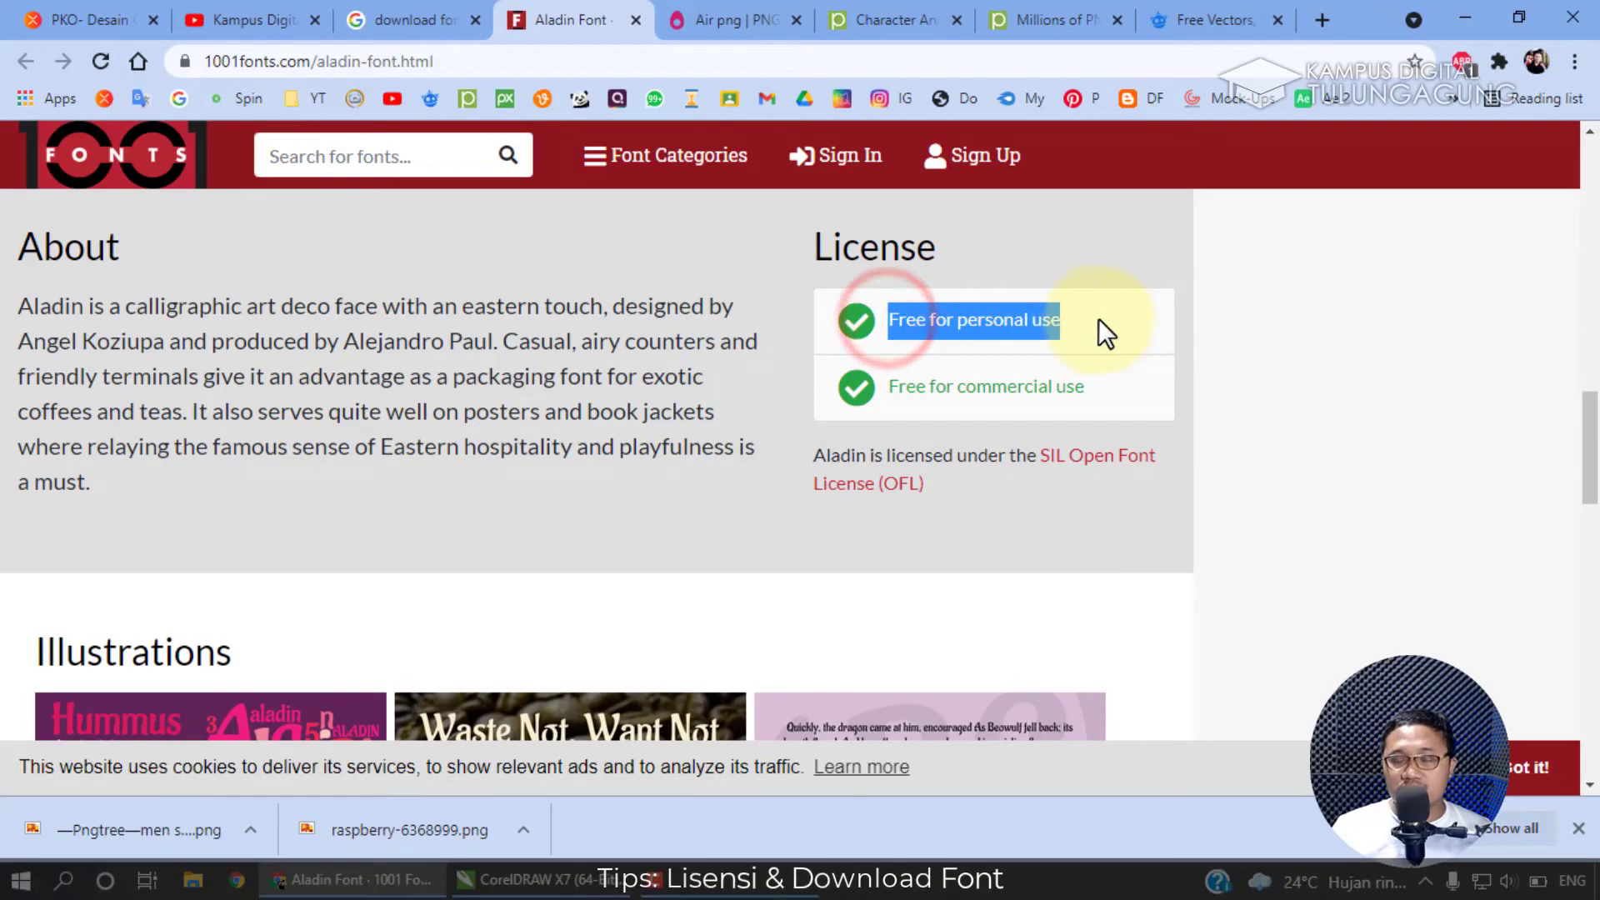
click(890, 386)
drag(891, 386, 1110, 382)
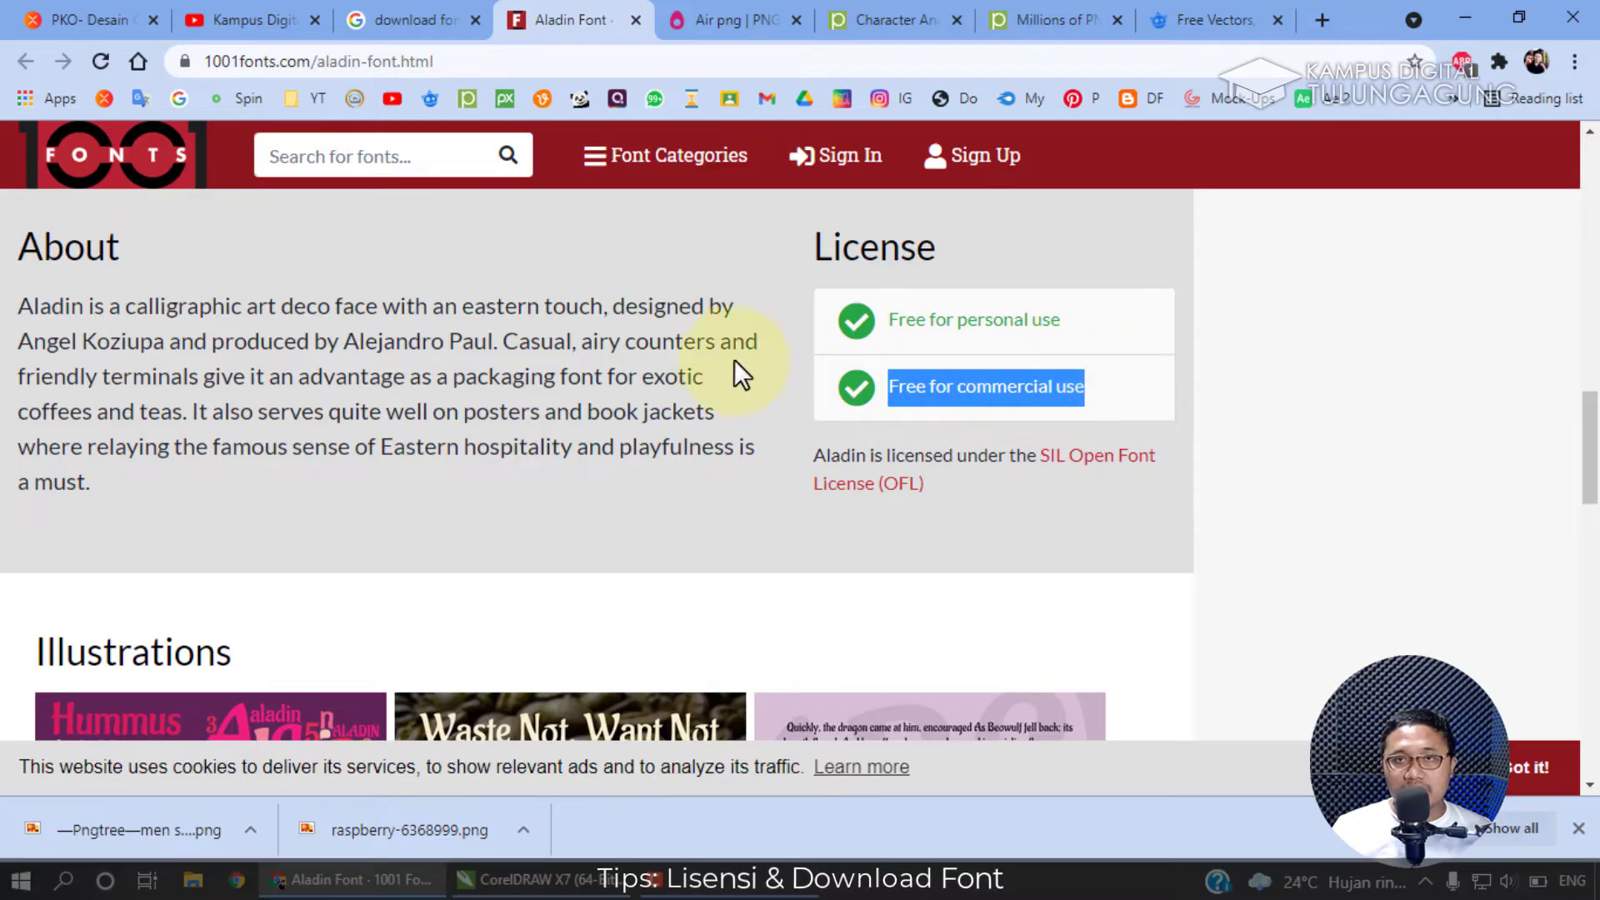
Browse the Thin weight category on 1001 Fonts and open the Scriptina font page.
click(696, 171)
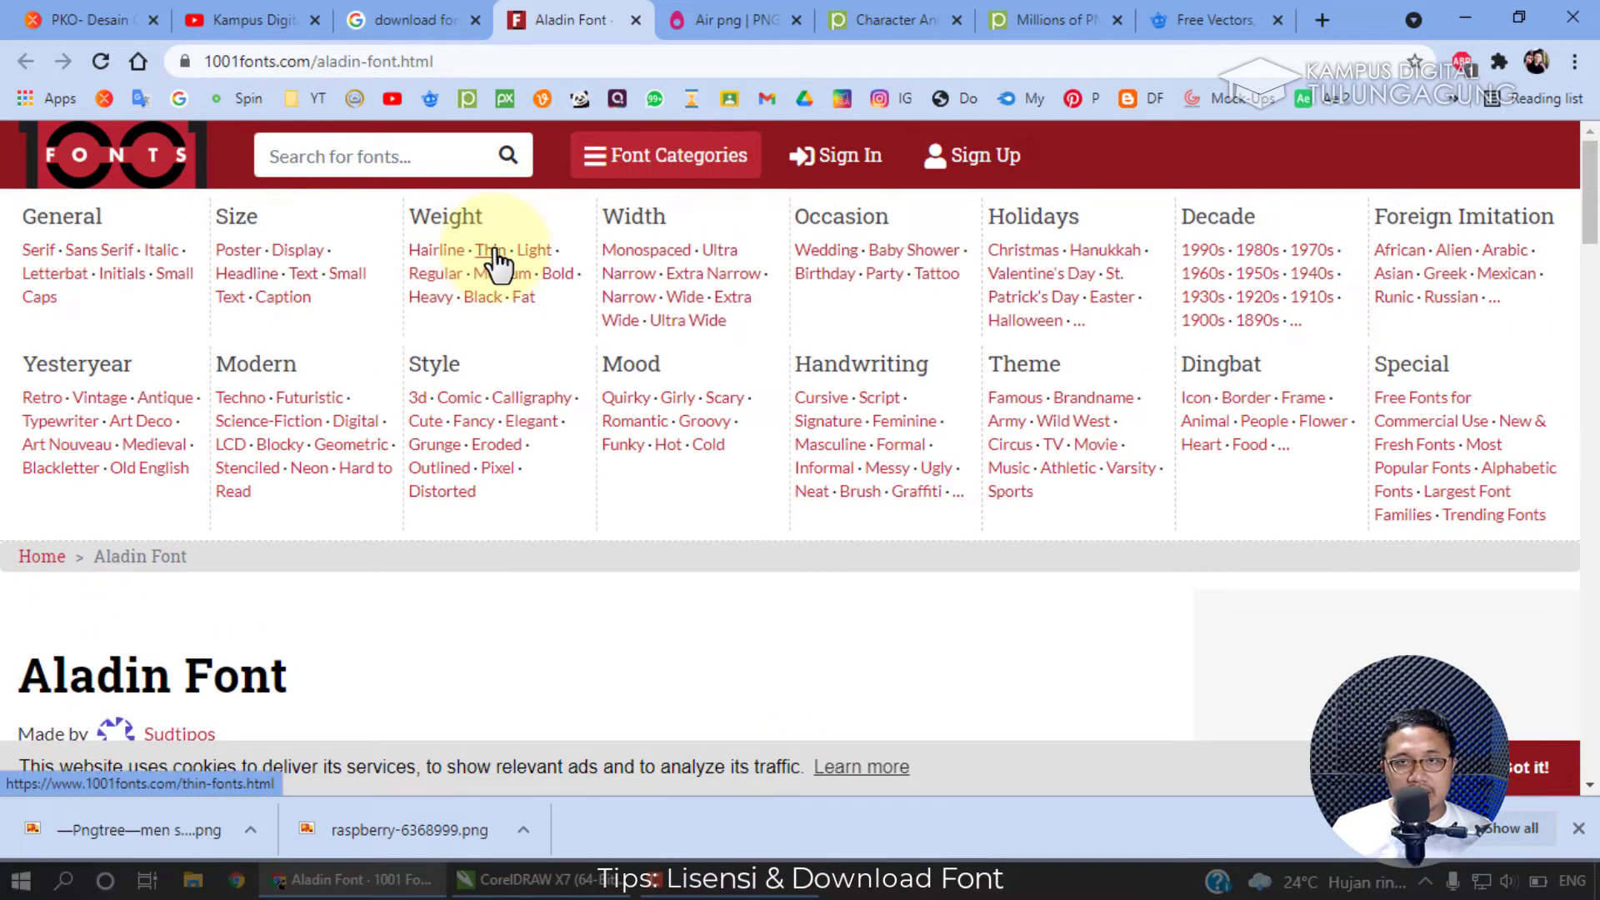
click(491, 258)
scroll(530, 329, down, 3)
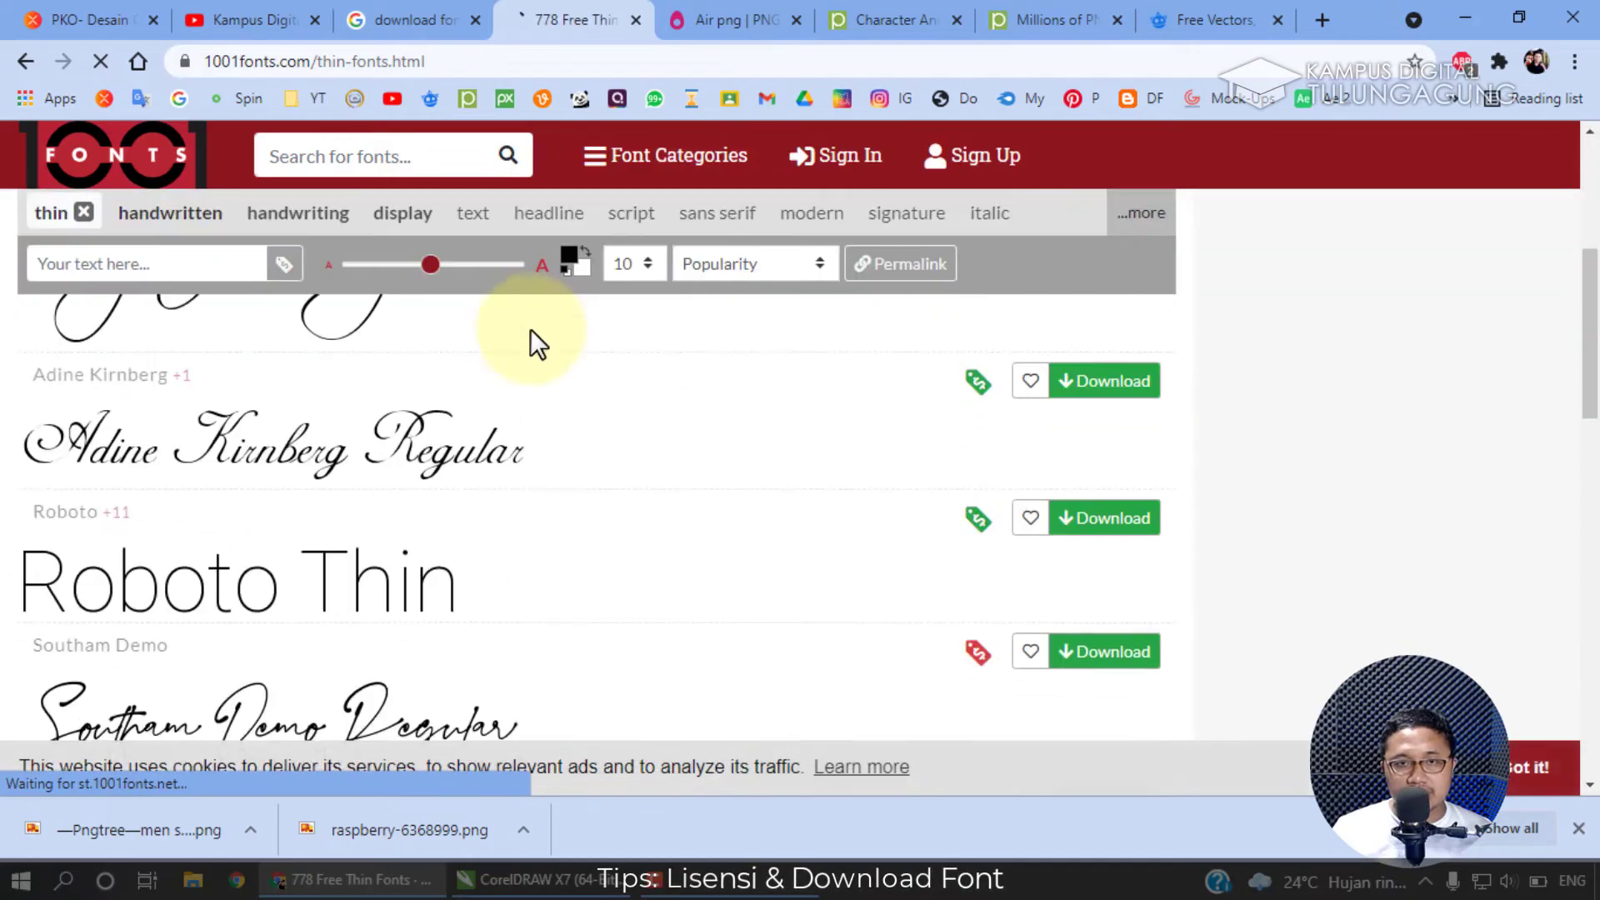
scroll(443, 416, up, 3)
click(389, 521)
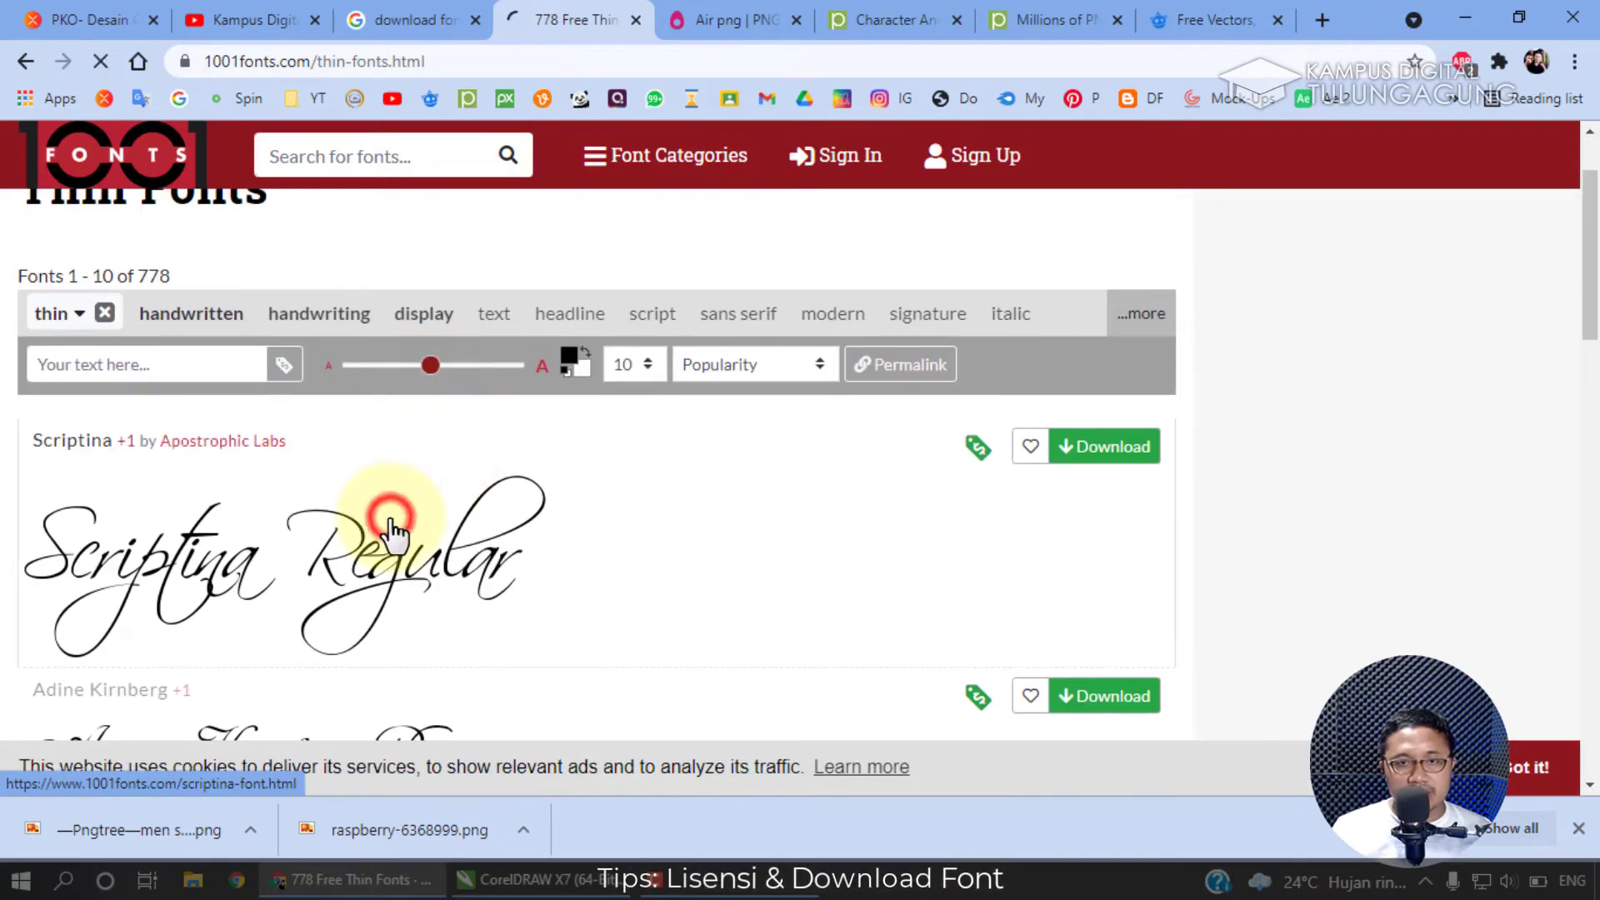
Examine the style samples and license section on the Scriptina font page.
scroll(763, 514, down, 10)
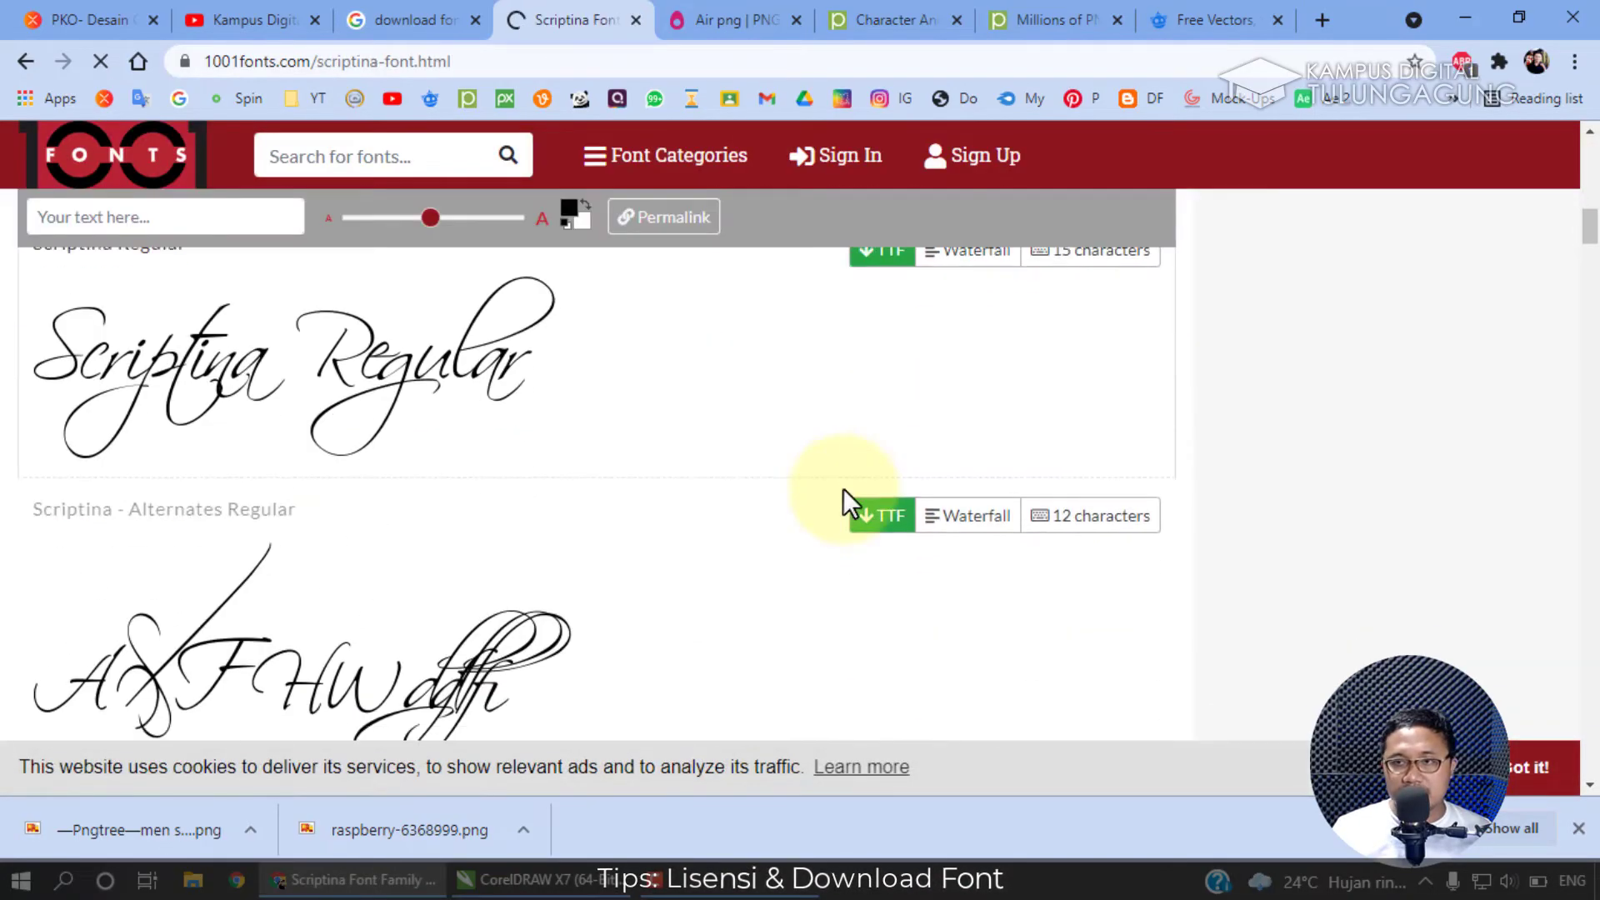
scroll(844, 489, down, 4)
scroll(406, 428, up, 5)
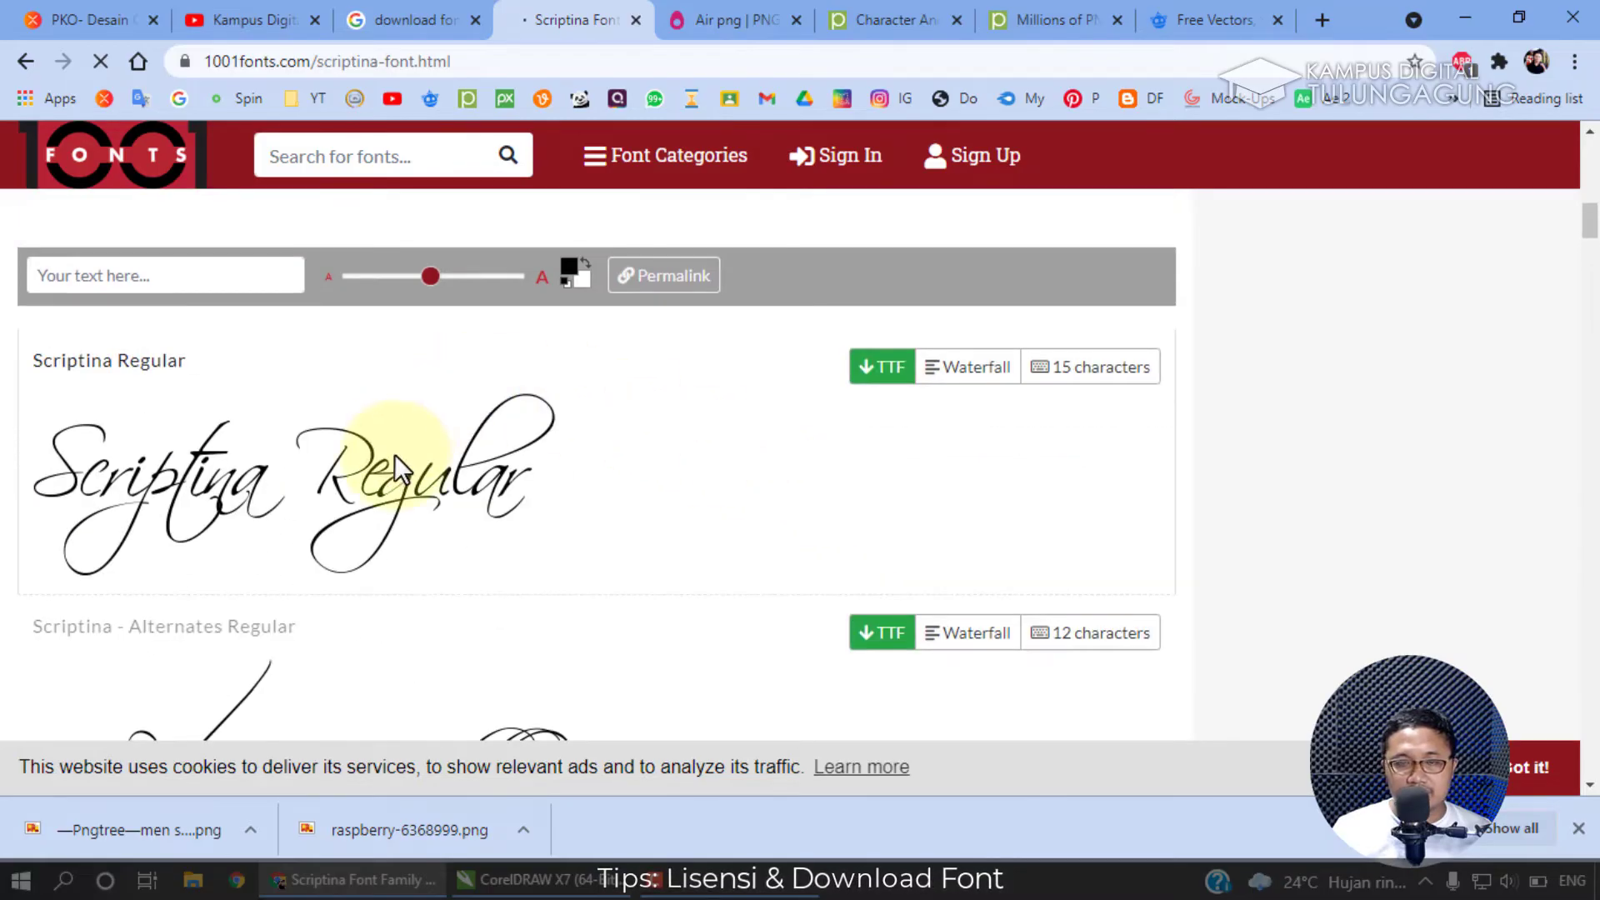
click(142, 358)
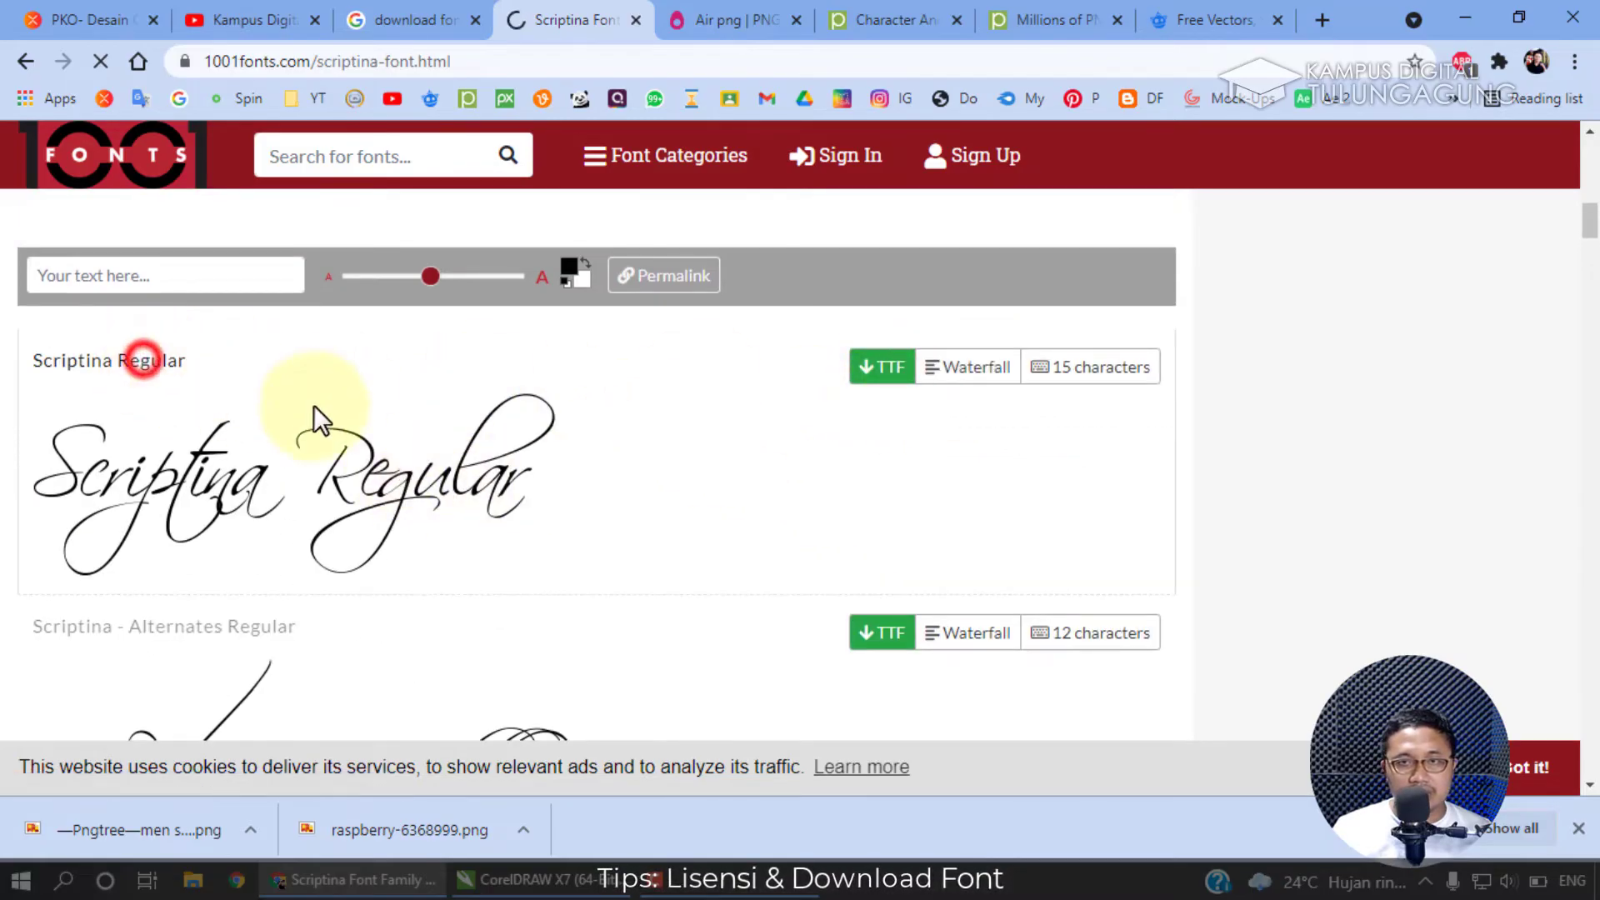
scroll(367, 429, down, 5)
scroll(420, 453, down, 5)
scroll(767, 423, up, 4)
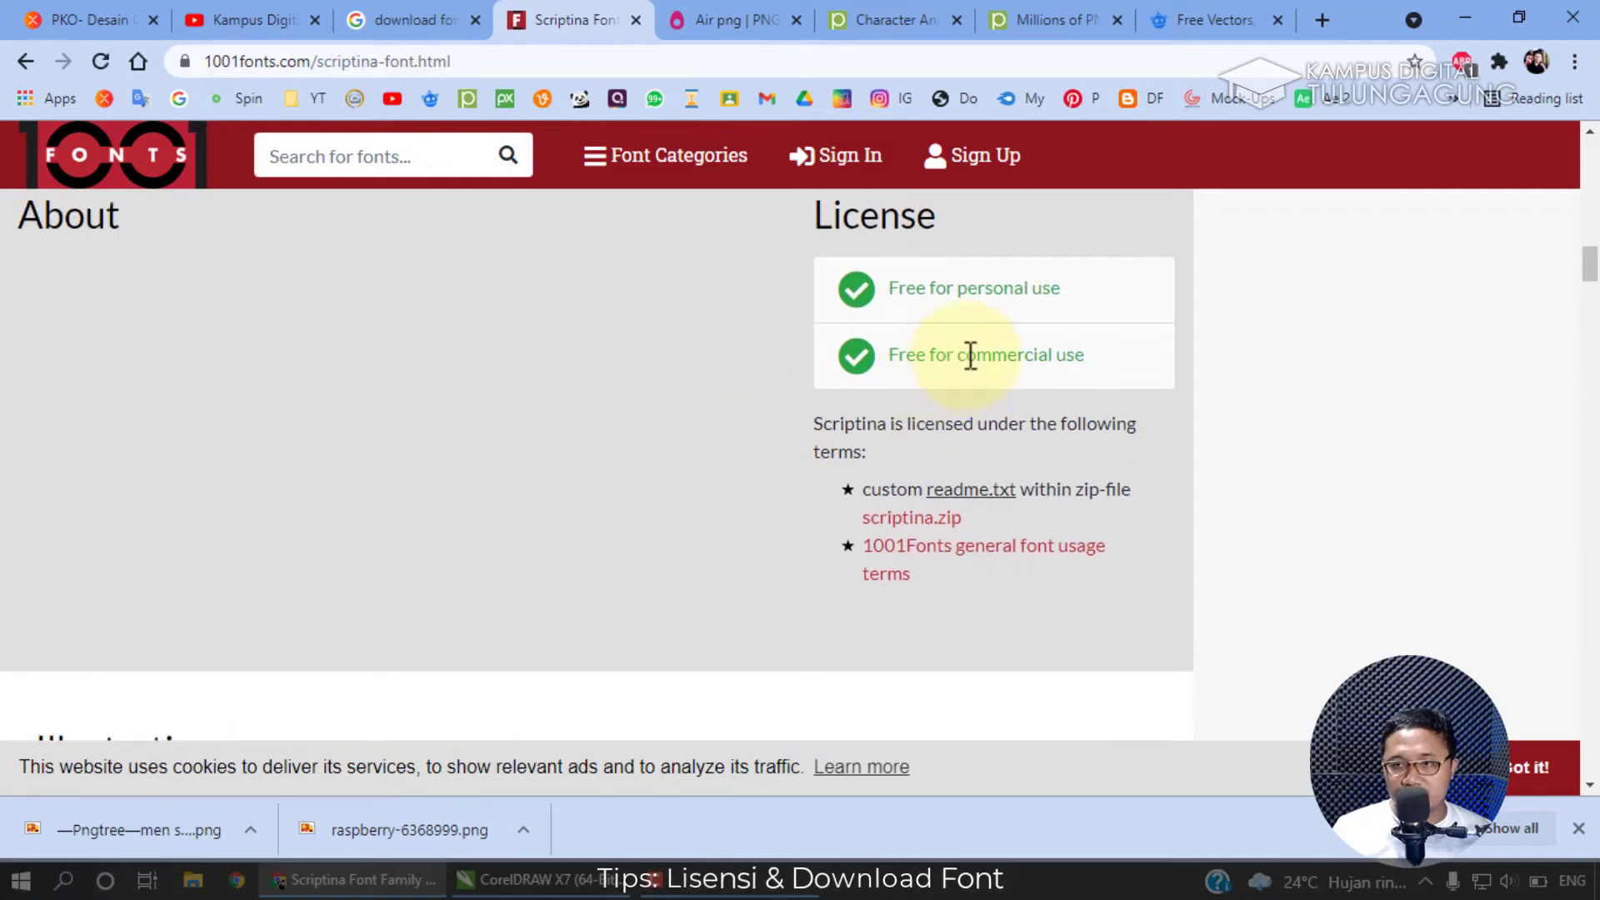
Preview the first Scriptina illustration, close it, and look over the font's statistics and comments.
scroll(967, 350, down, 5)
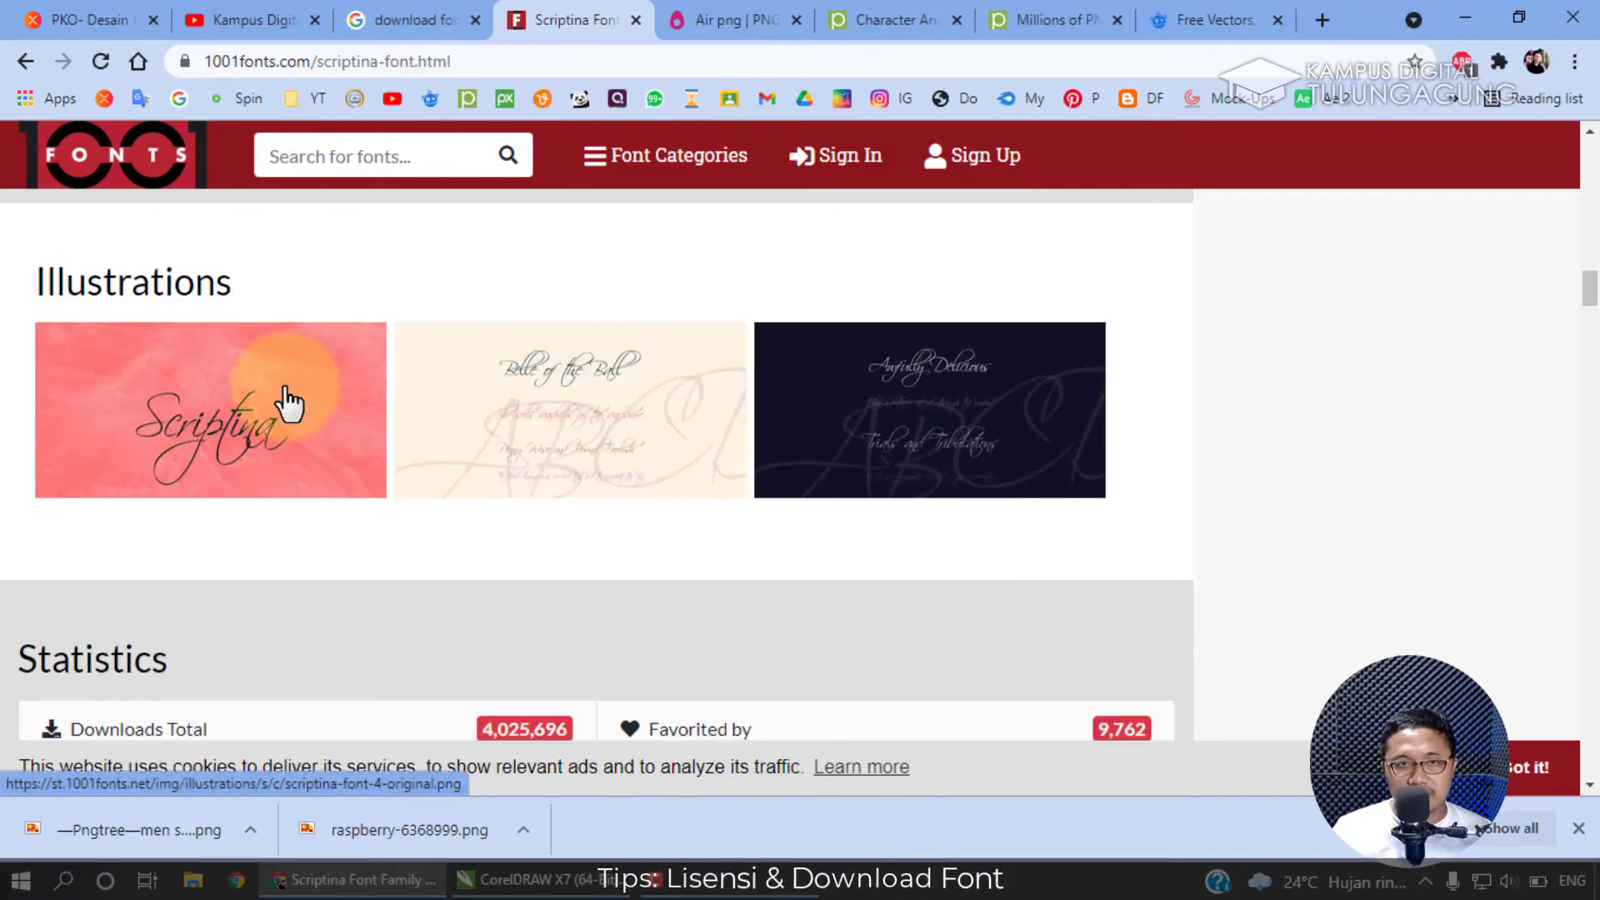
click(289, 403)
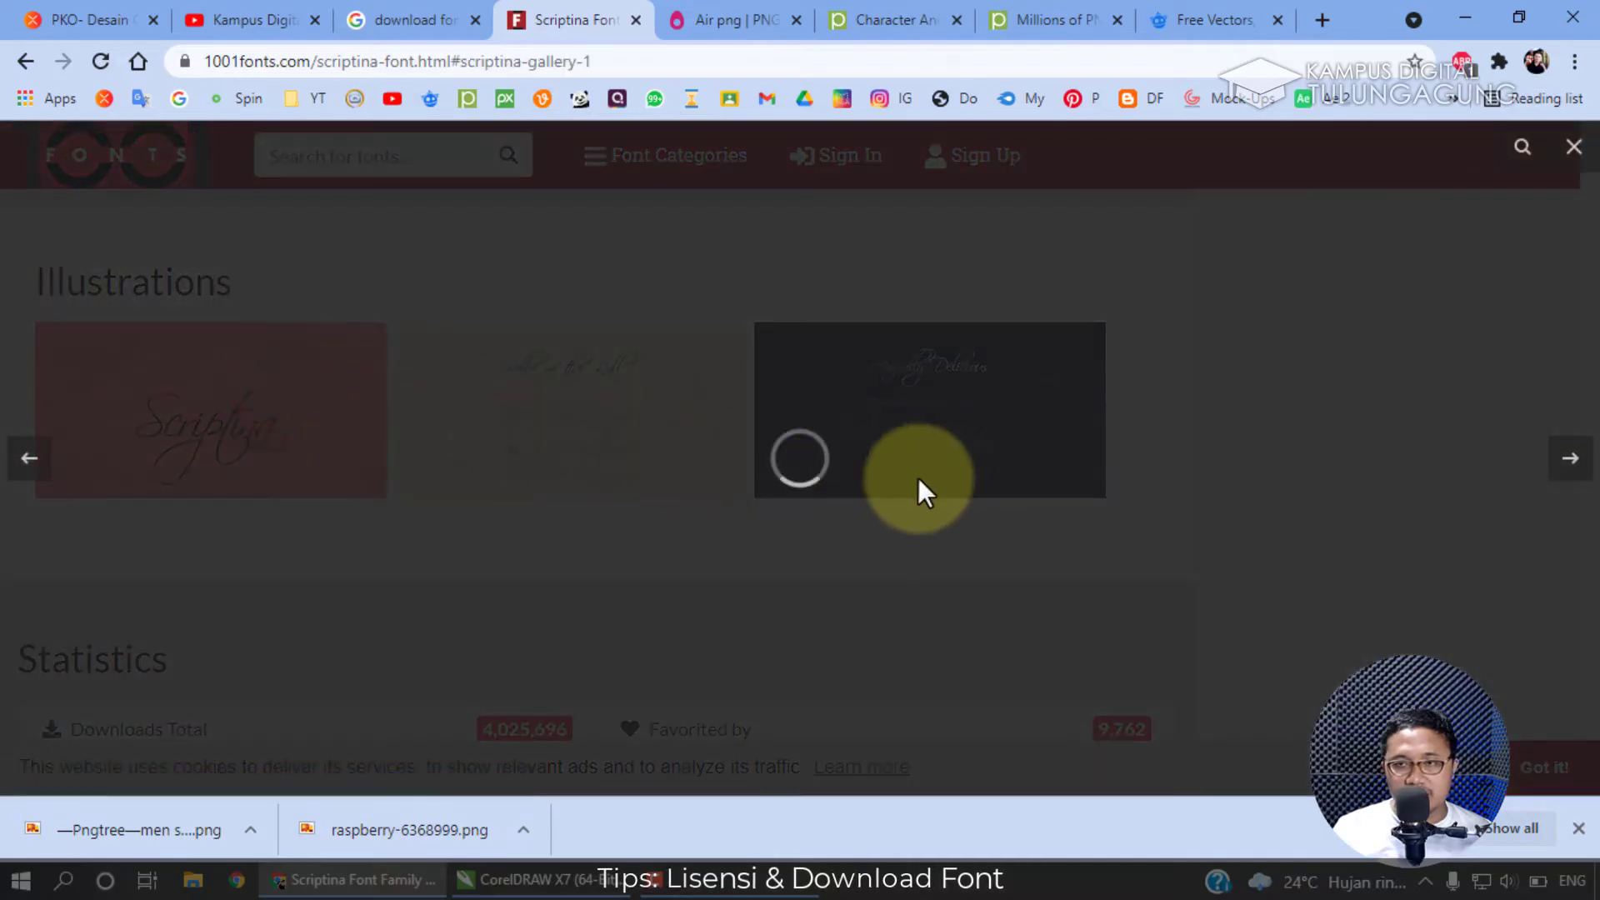
click(1574, 148)
scroll(711, 465, down, 5)
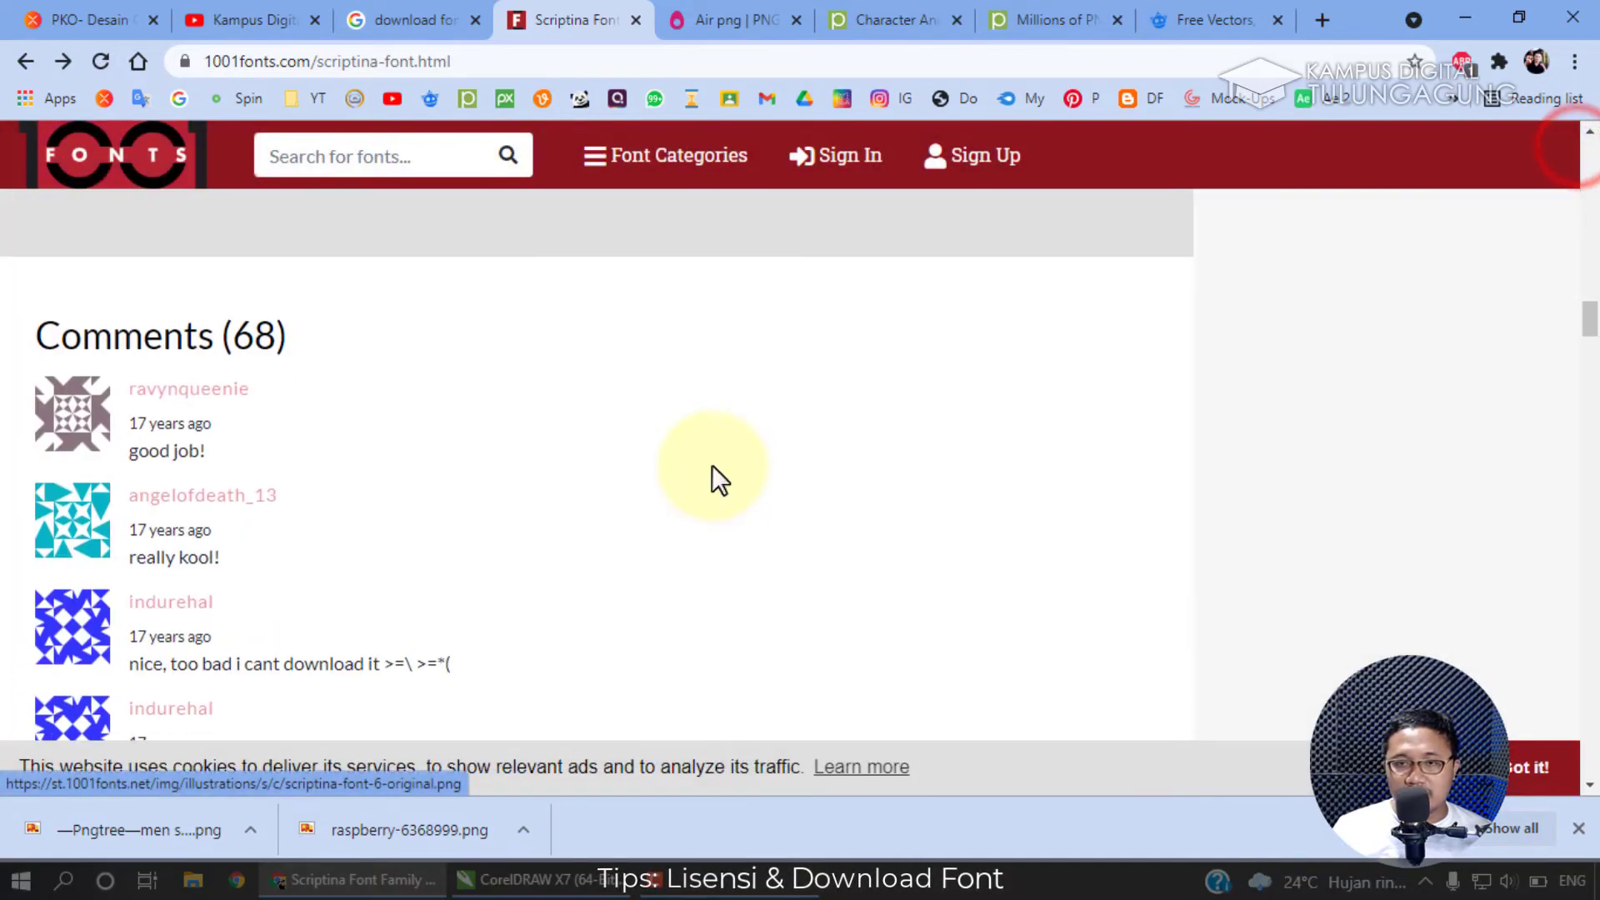
scroll(711, 463, up, 2)
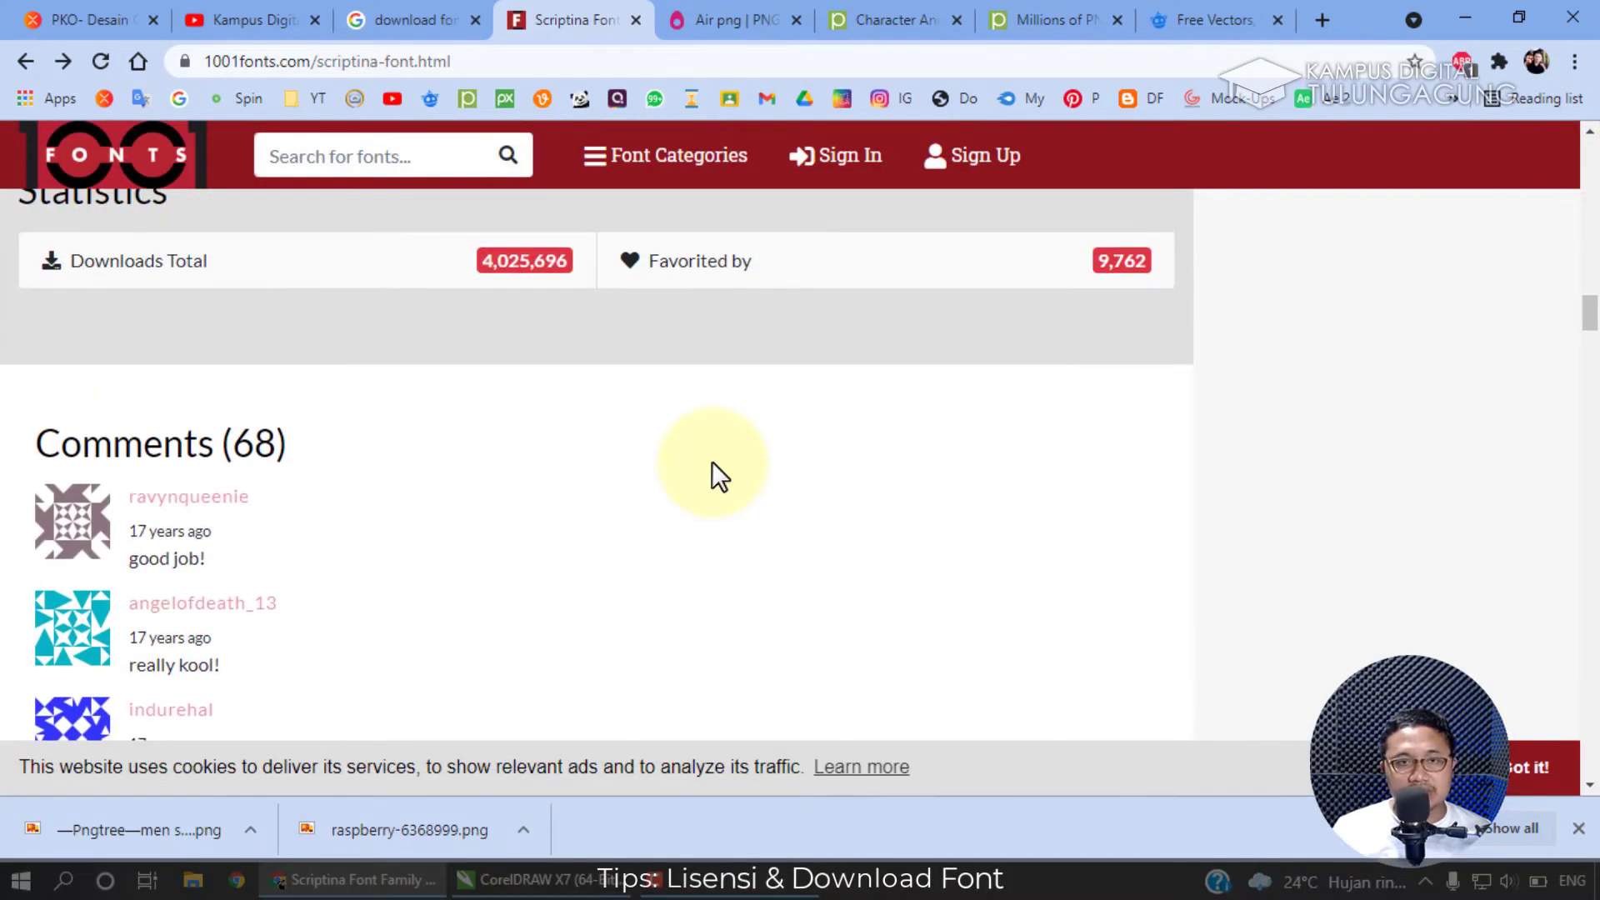
Highlight the words commercial use in Scriptina's license section and look back at the Alternates Regular sample.
scroll(709, 460, up, 10)
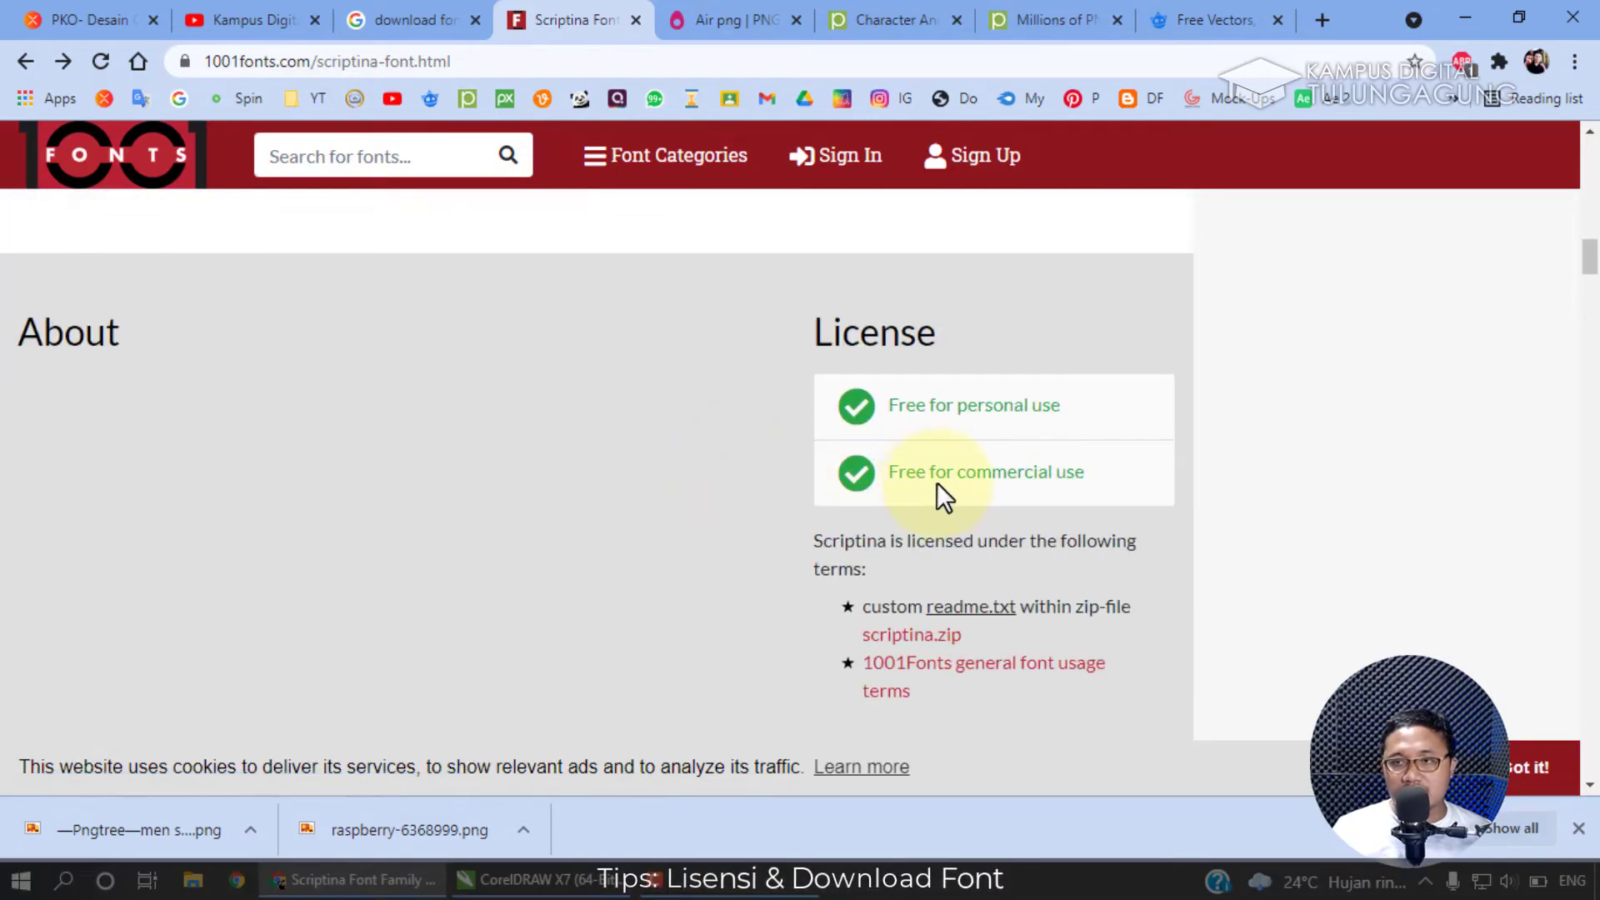
drag(959, 477, 1108, 489)
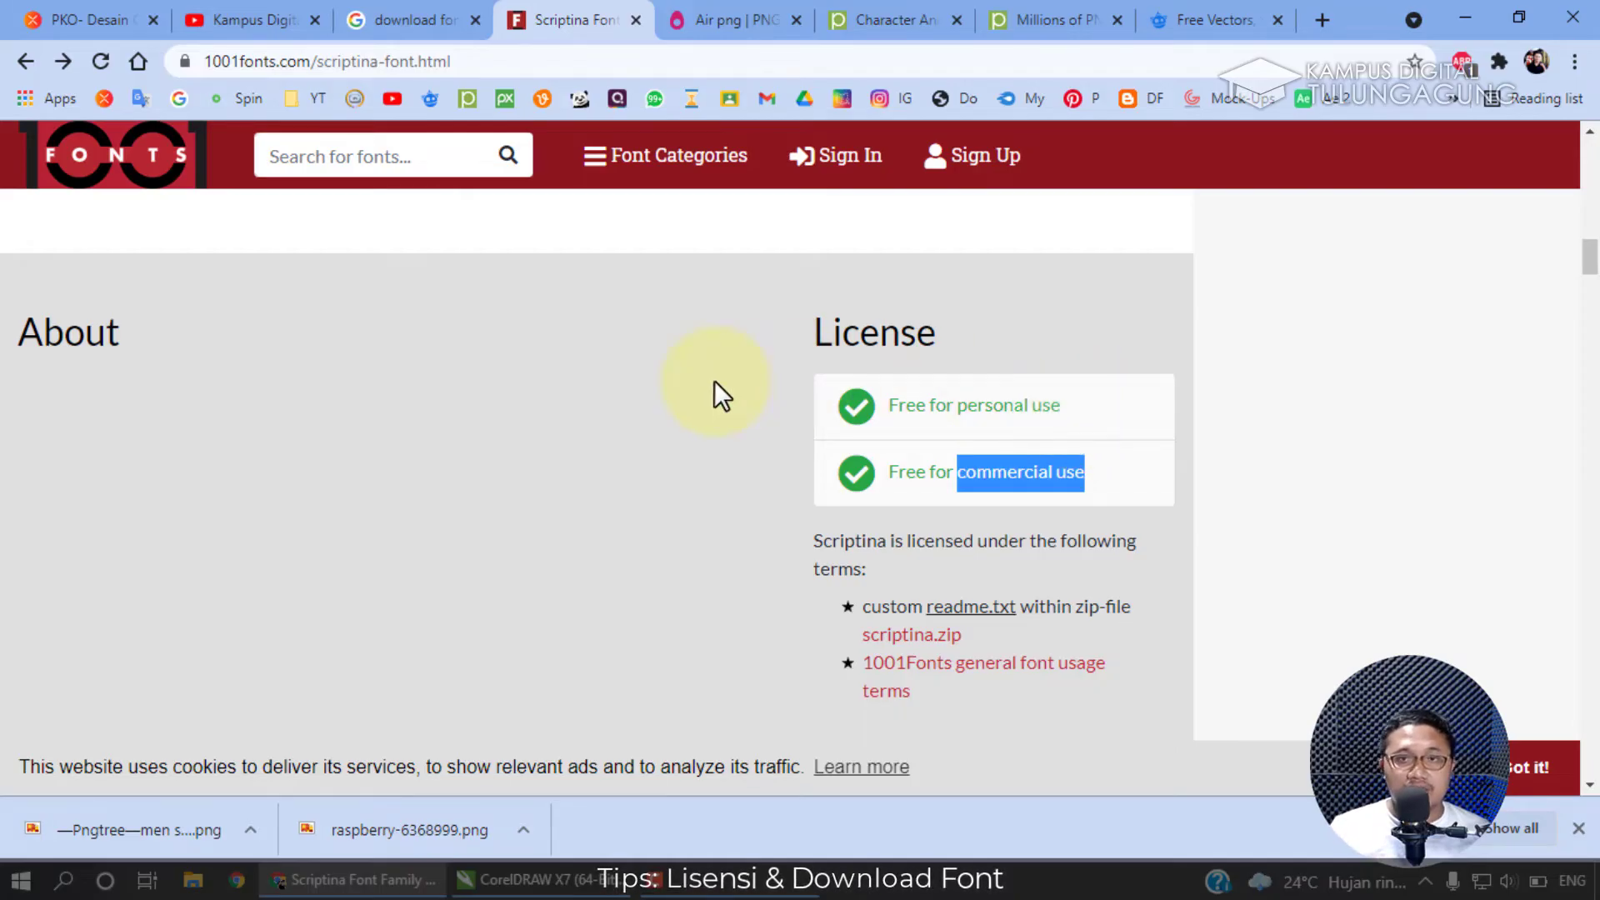
scroll(187, 277, up, 4)
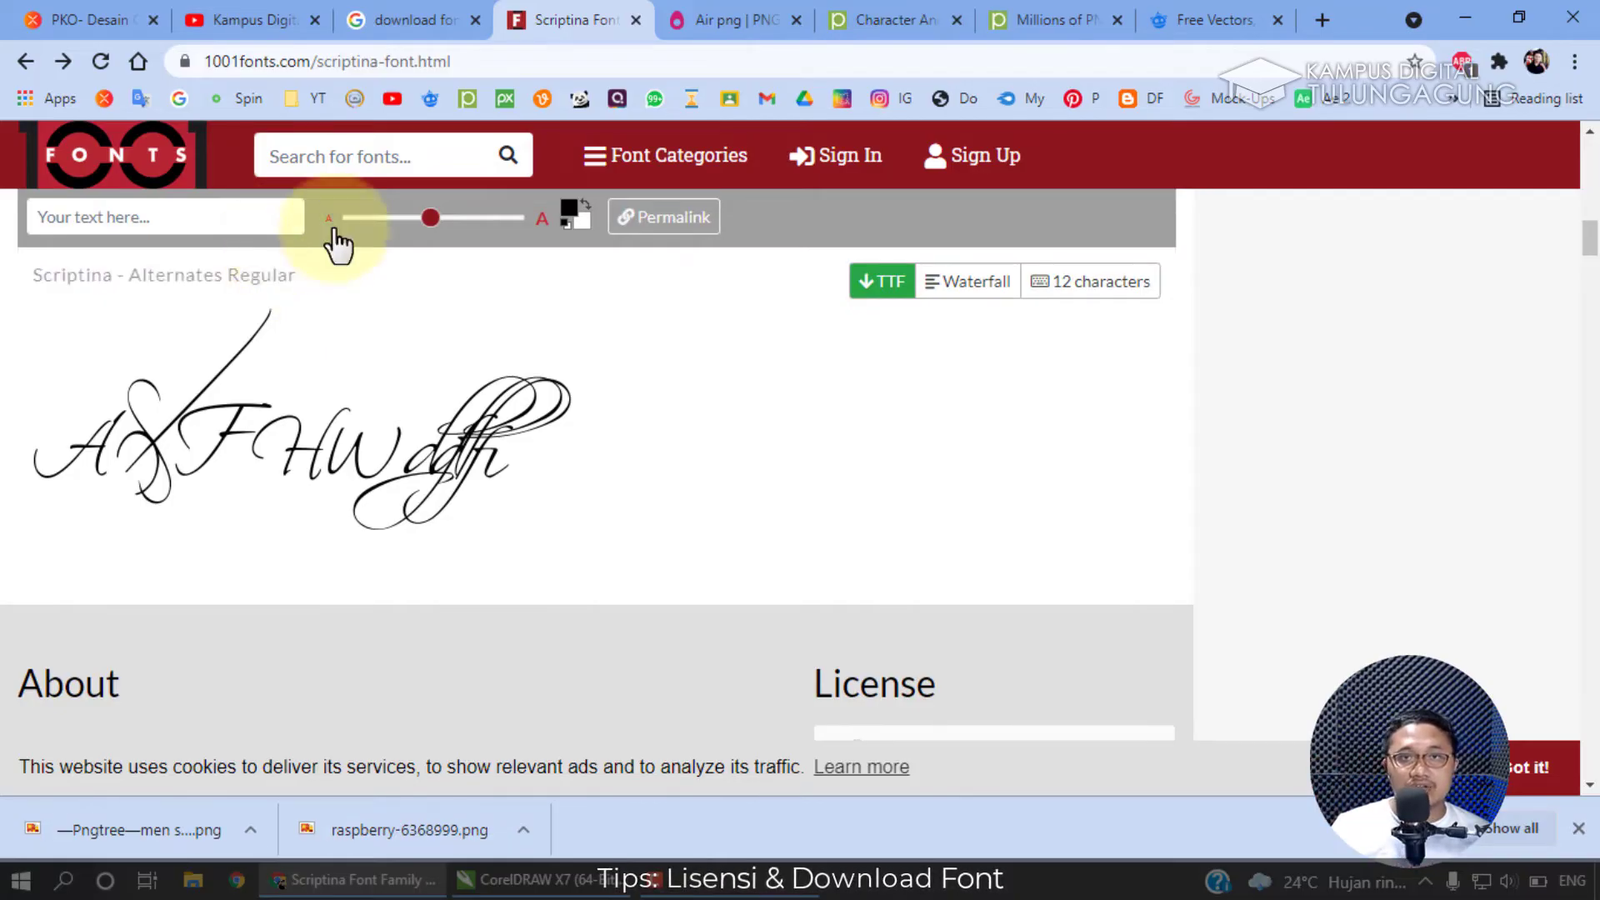
Return to the Google results and open the Aladin - Google Fonts result in a new tab.
click(399, 20)
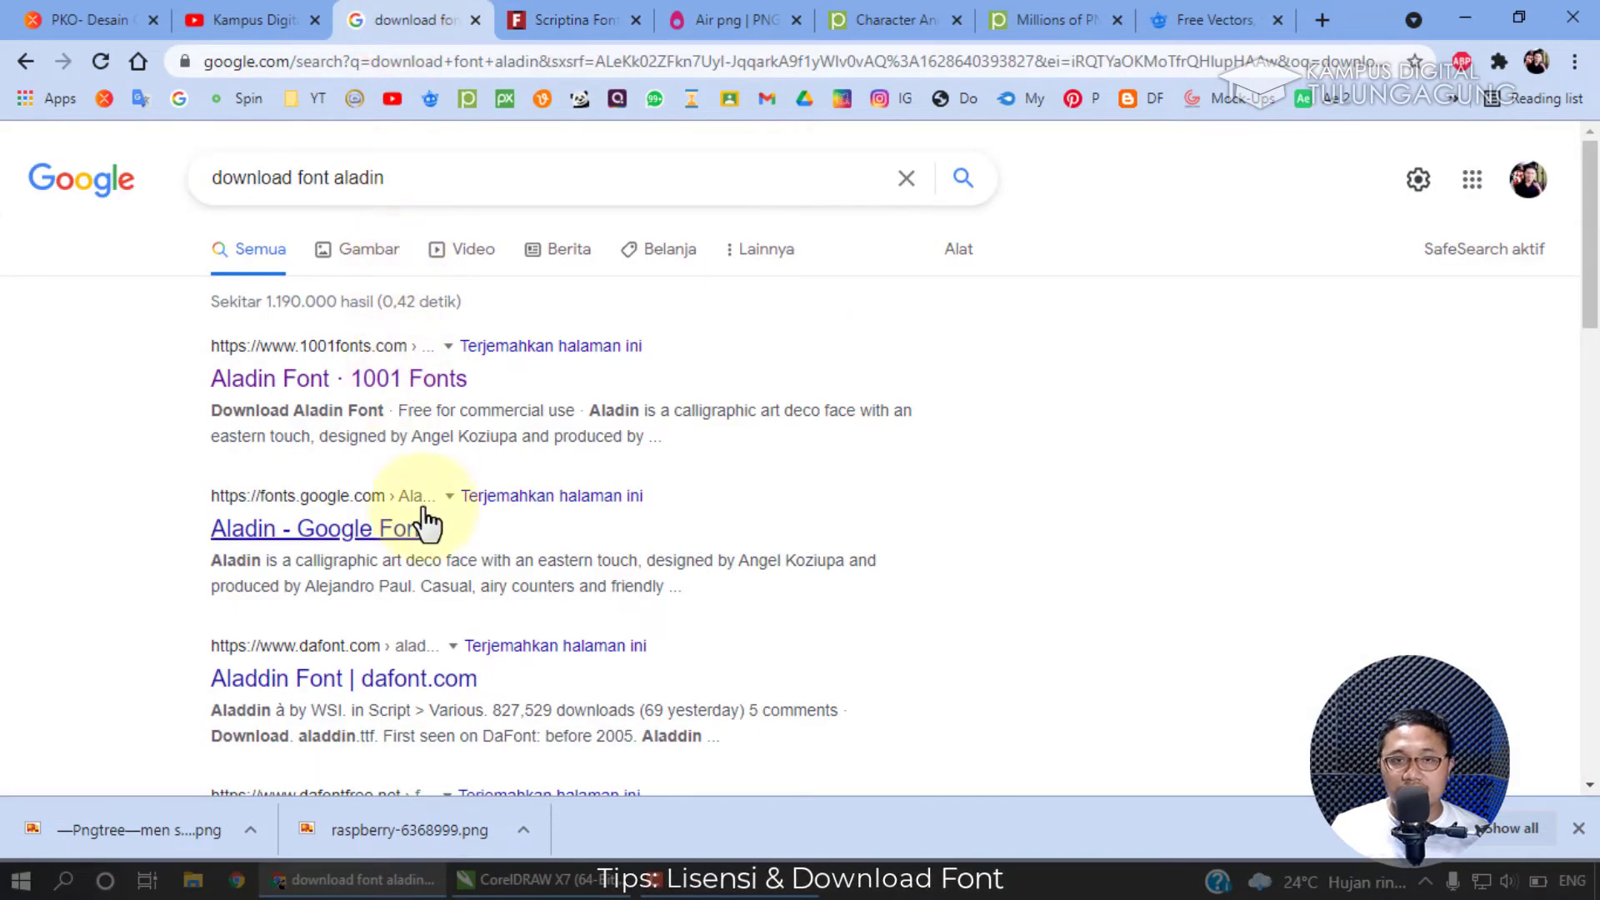
right_click(356, 540)
click(395, 550)
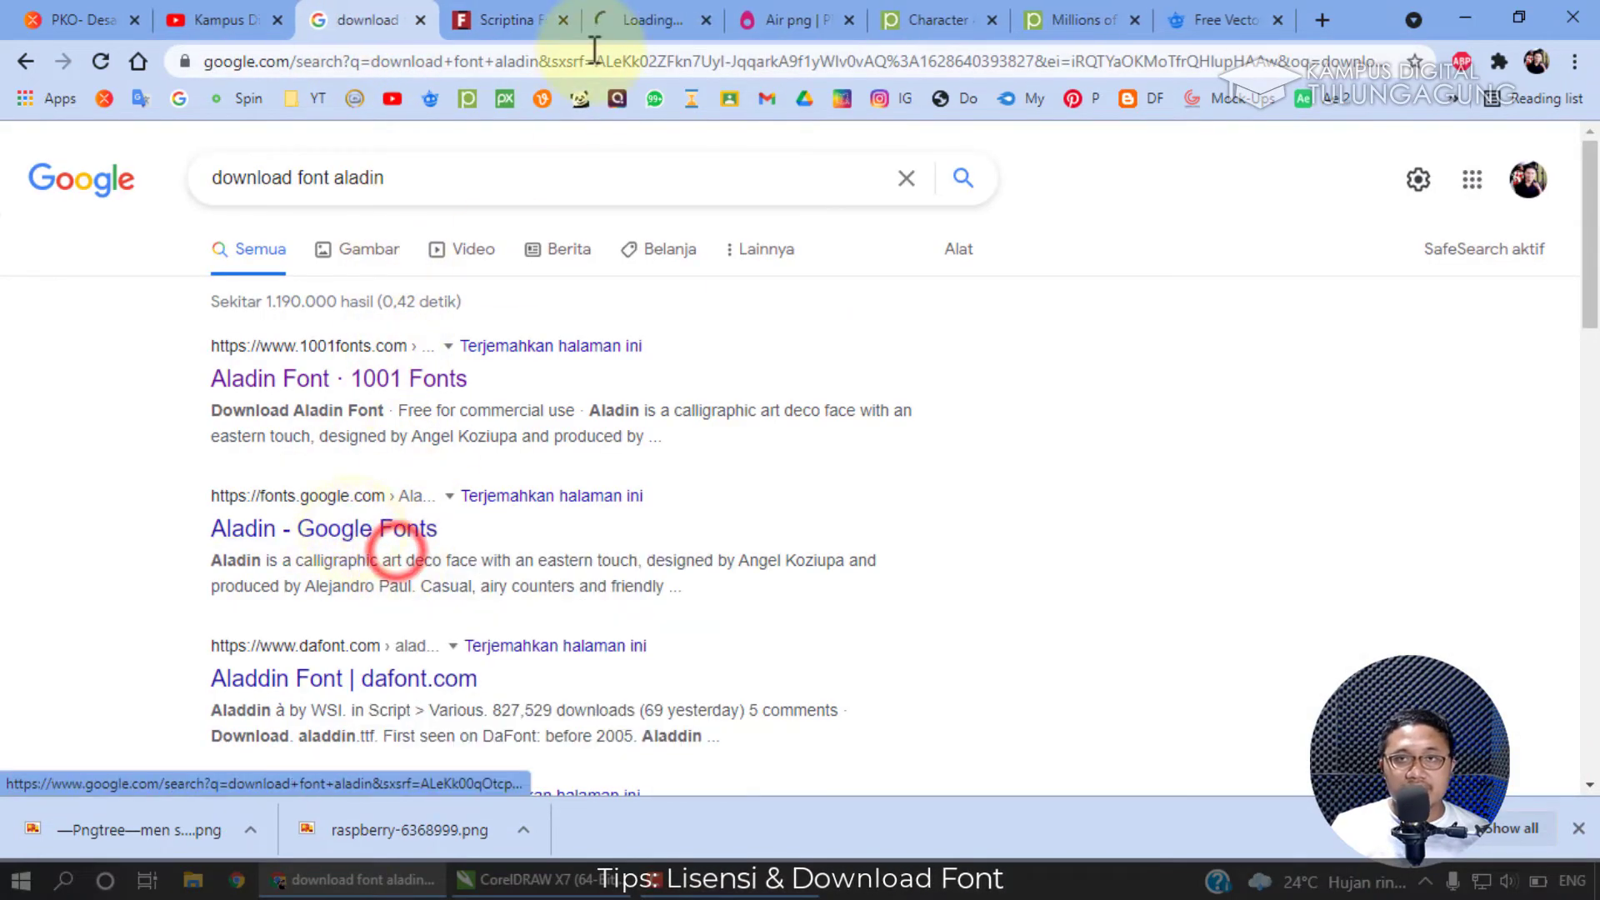
click(636, 17)
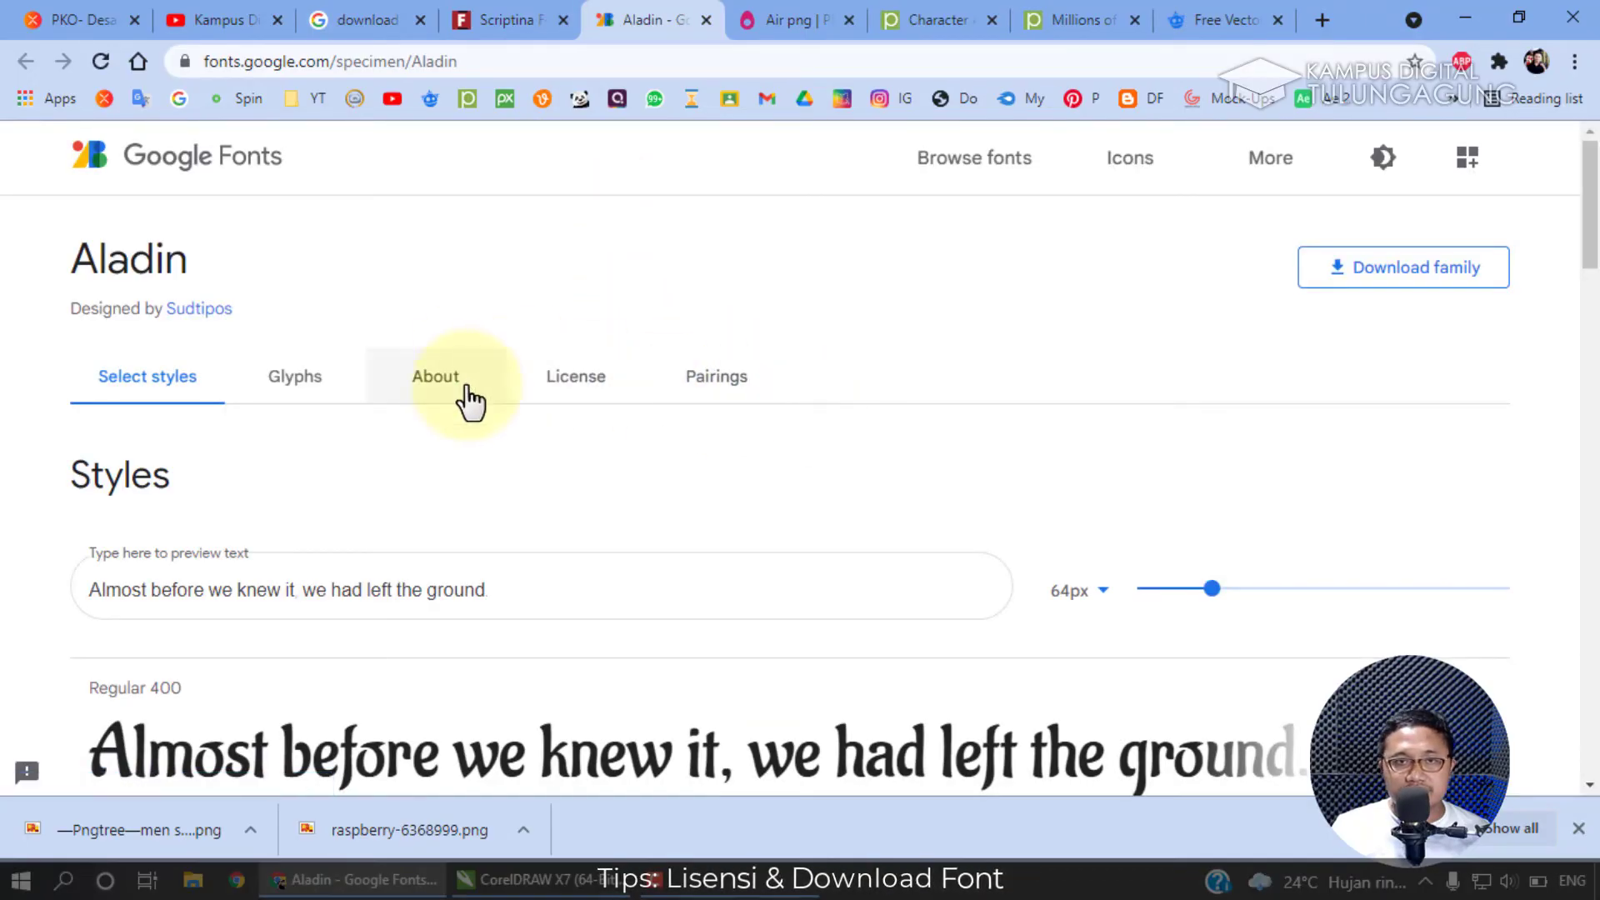
Examine the popular pairings and the license terms for the Aladin font on Google Fonts.
scroll(472, 387, down, 15)
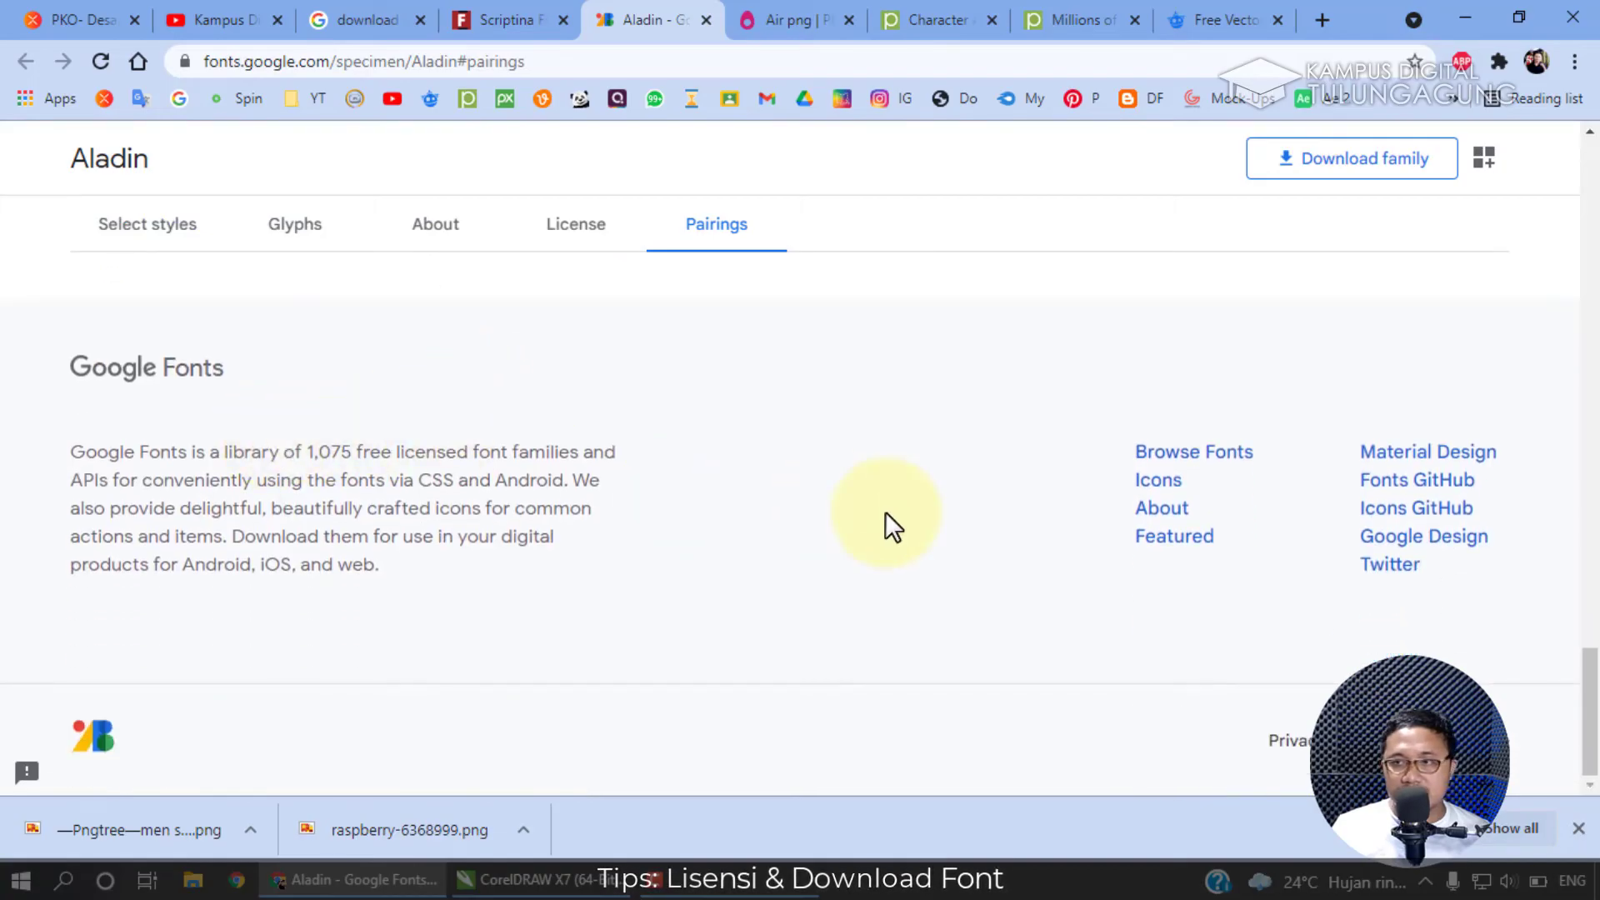
scroll(885, 512, up, 8)
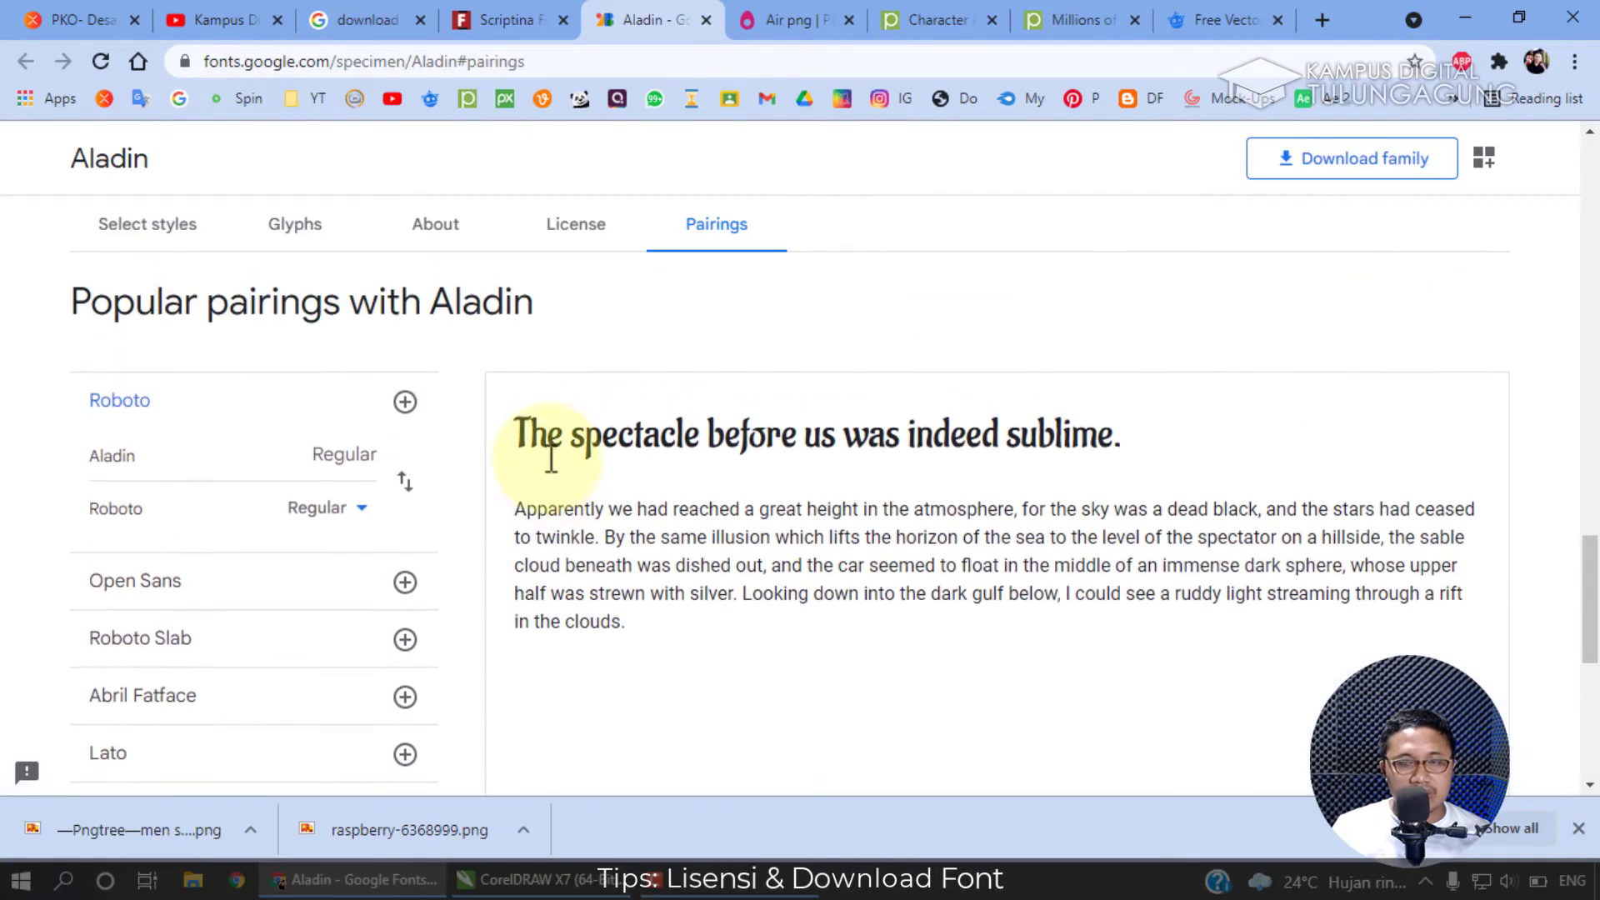
scroll(547, 457, up, 5)
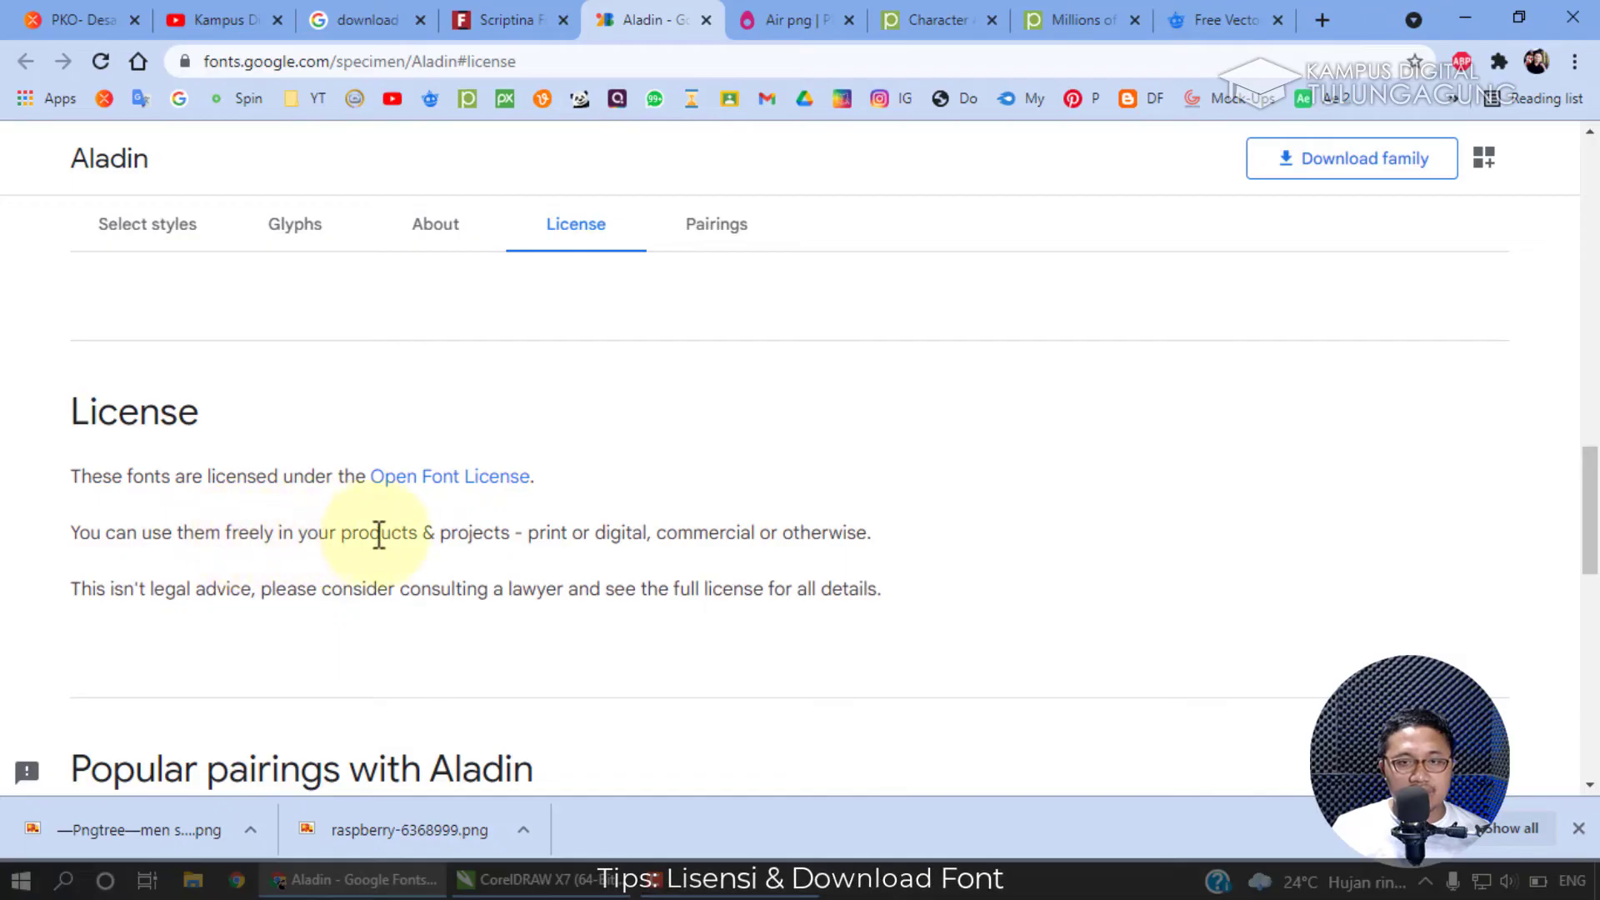
scroll(600, 523, down, 1)
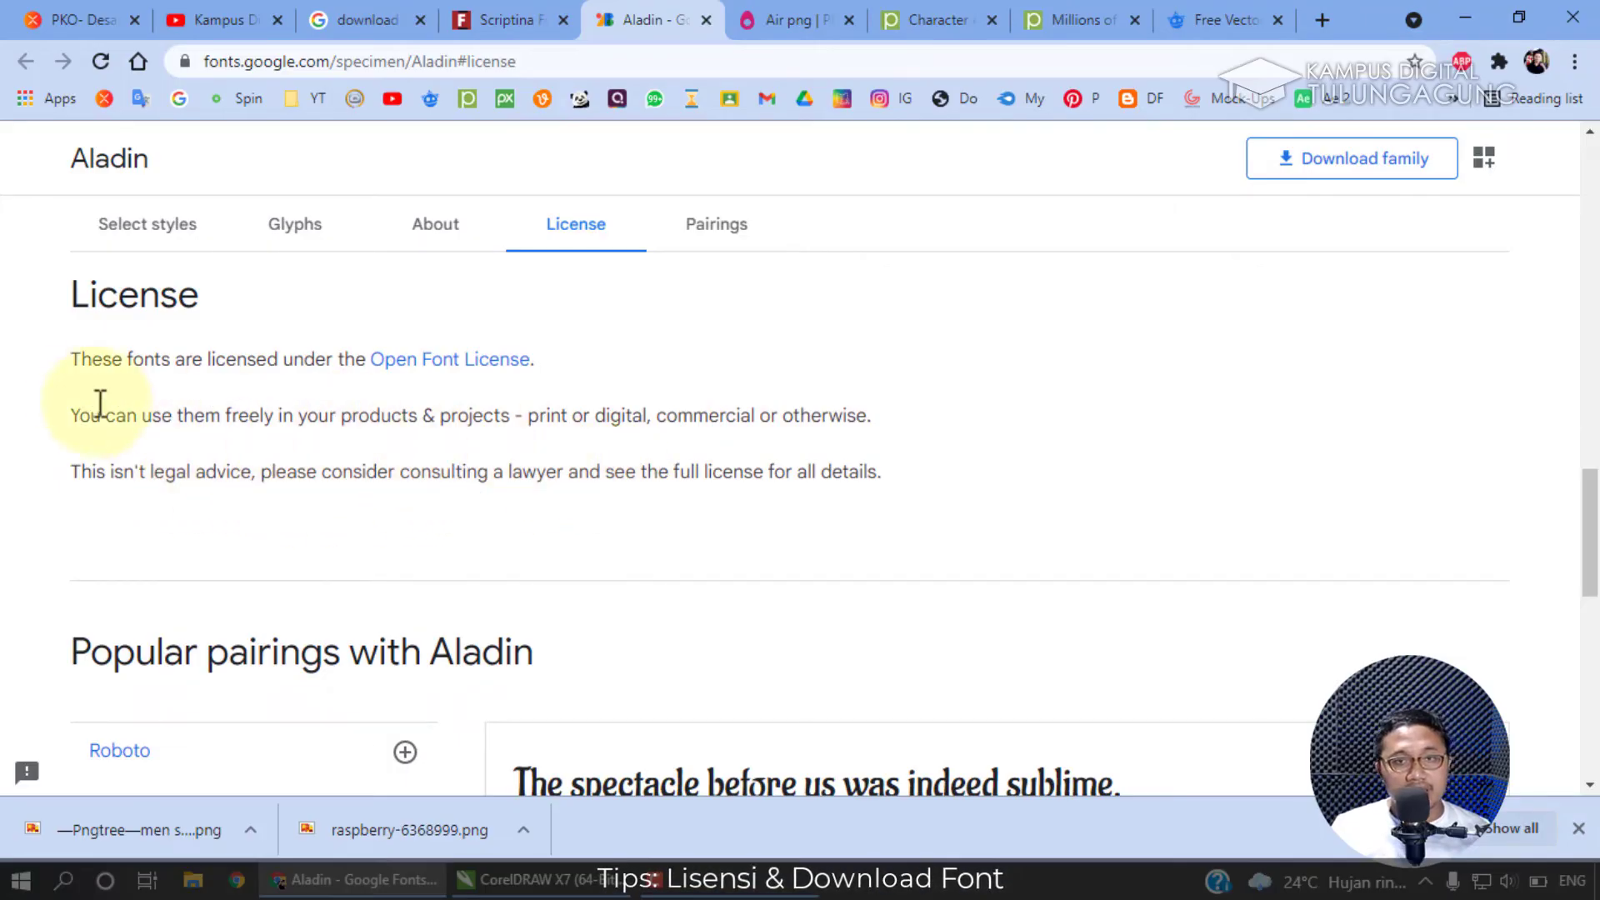
Return to the Scriptina page on 1001fonts and highlight the word commercial in its license section.
scroll(228, 399, up, 1)
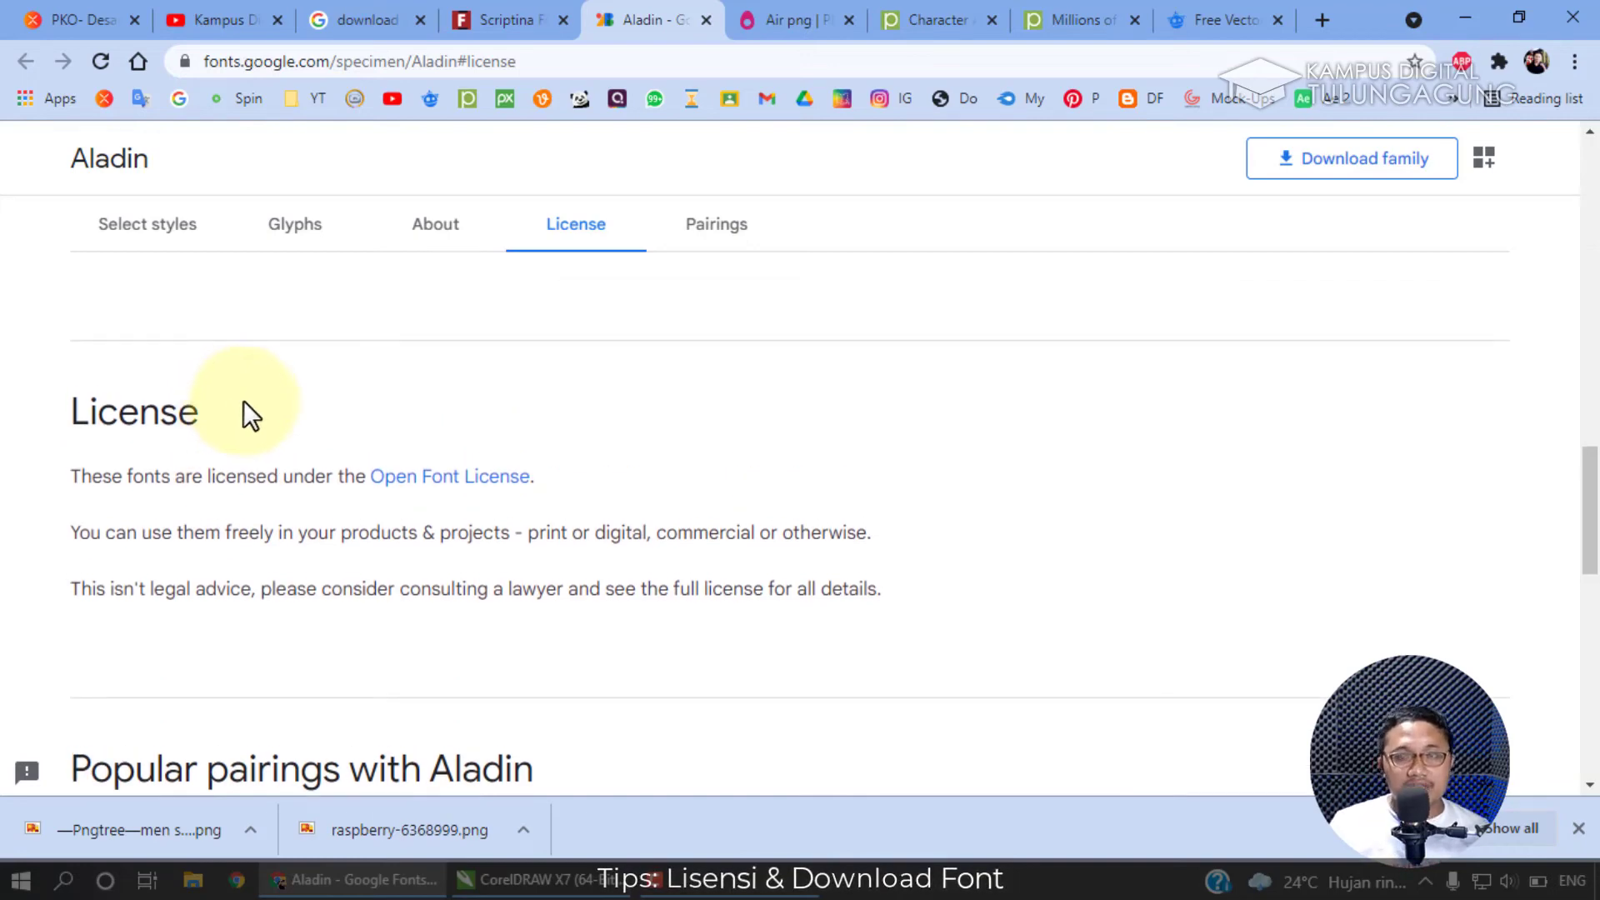
click(508, 18)
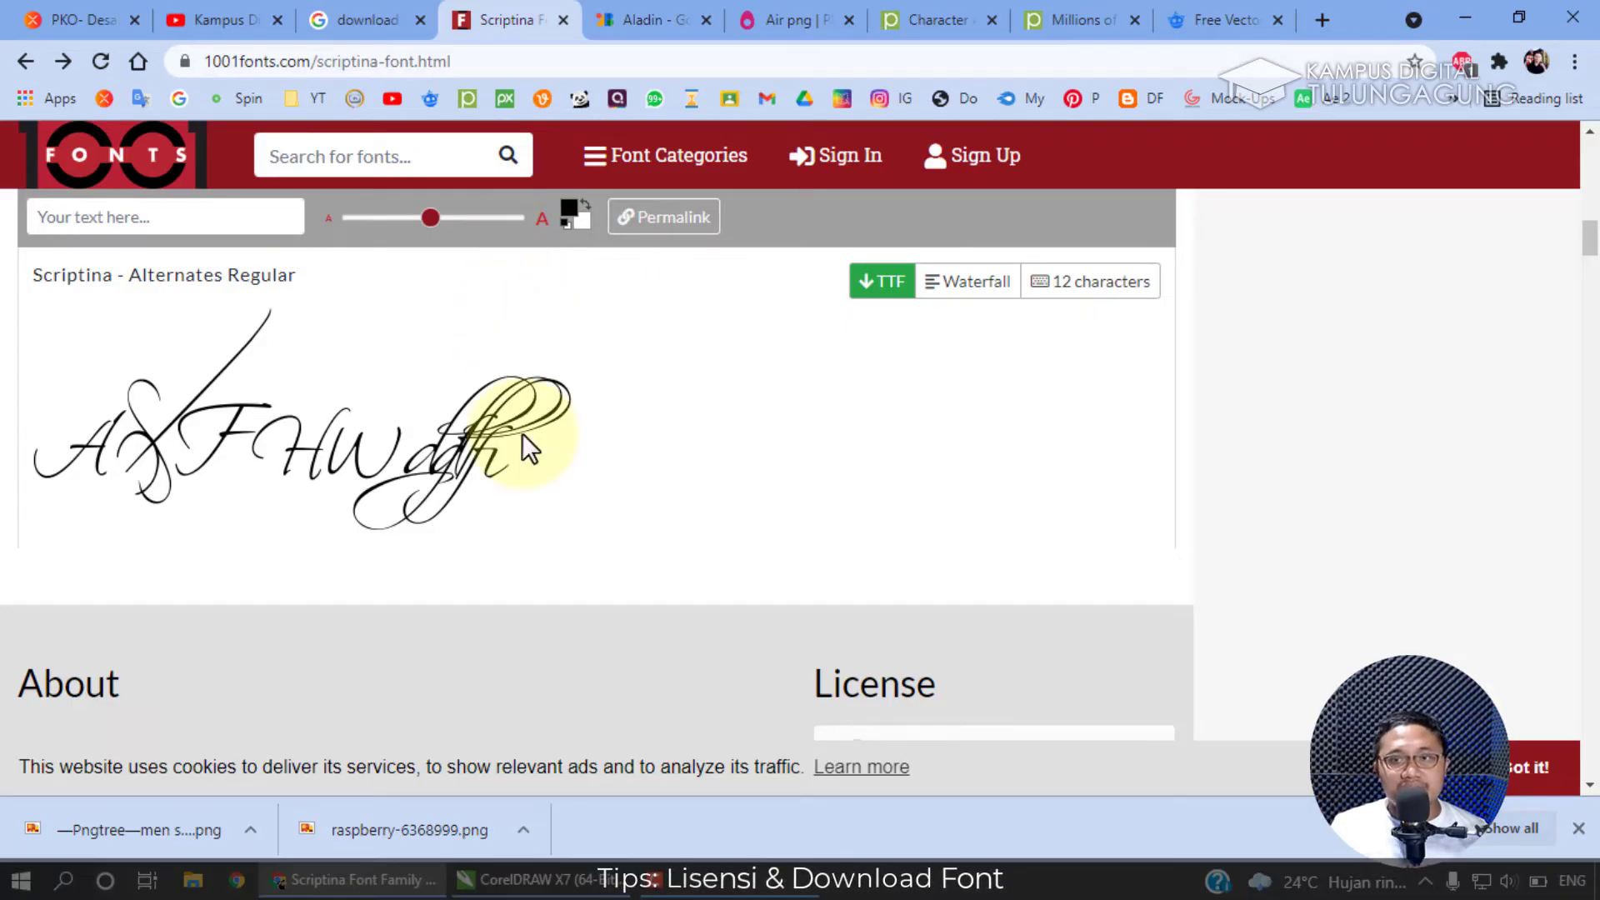
scroll(525, 436, down, 5)
scroll(529, 438, up, 2)
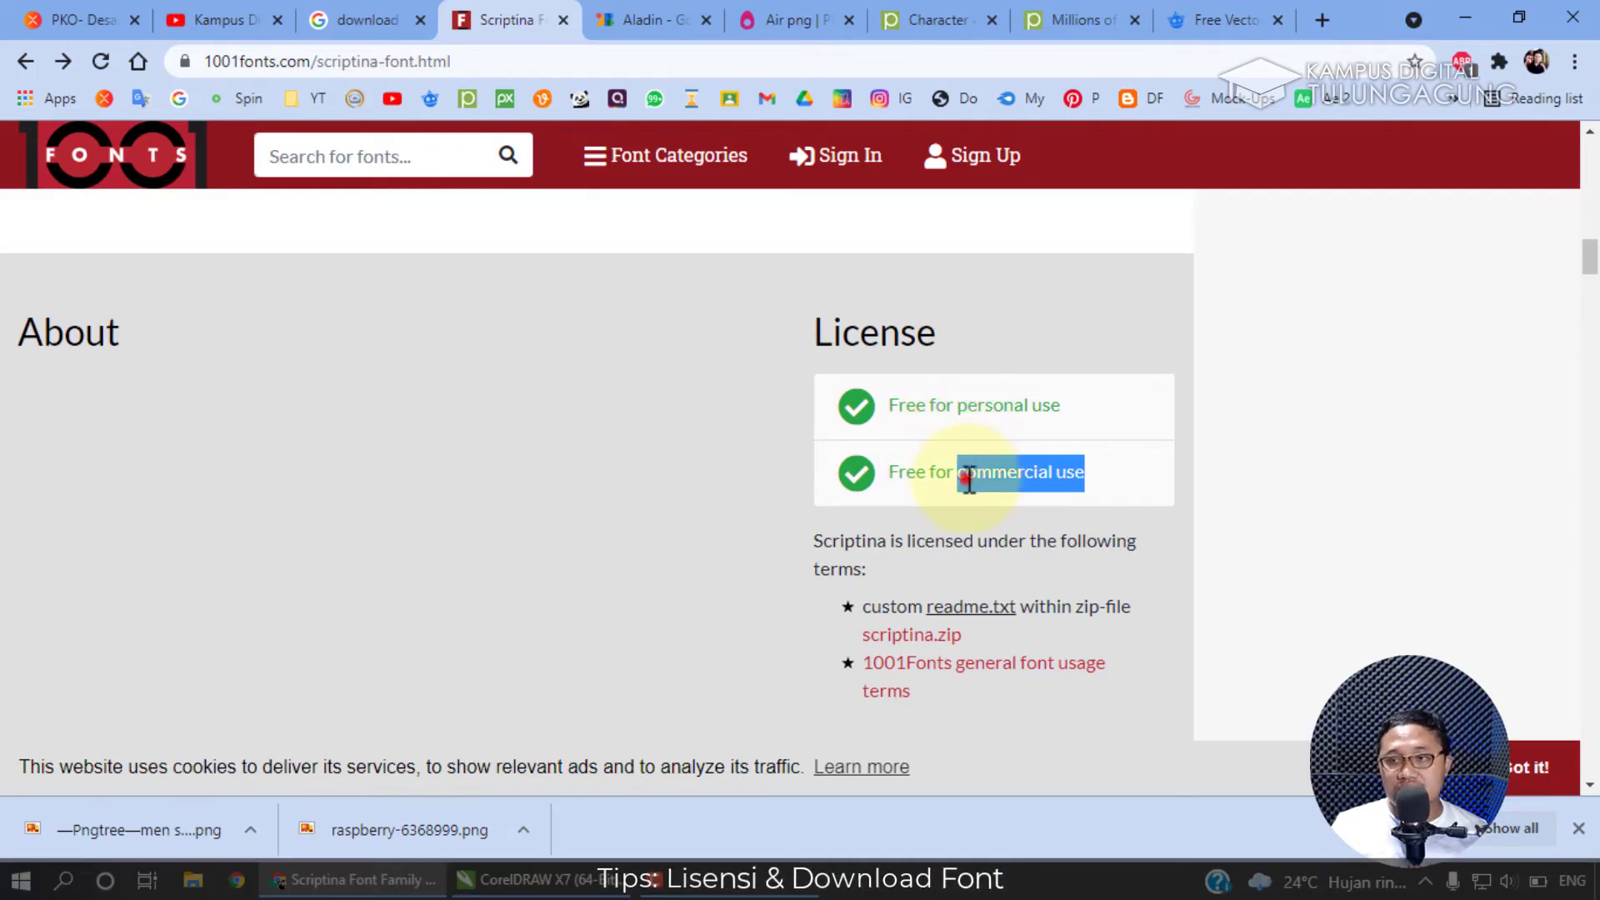
drag(967, 482, 1057, 479)
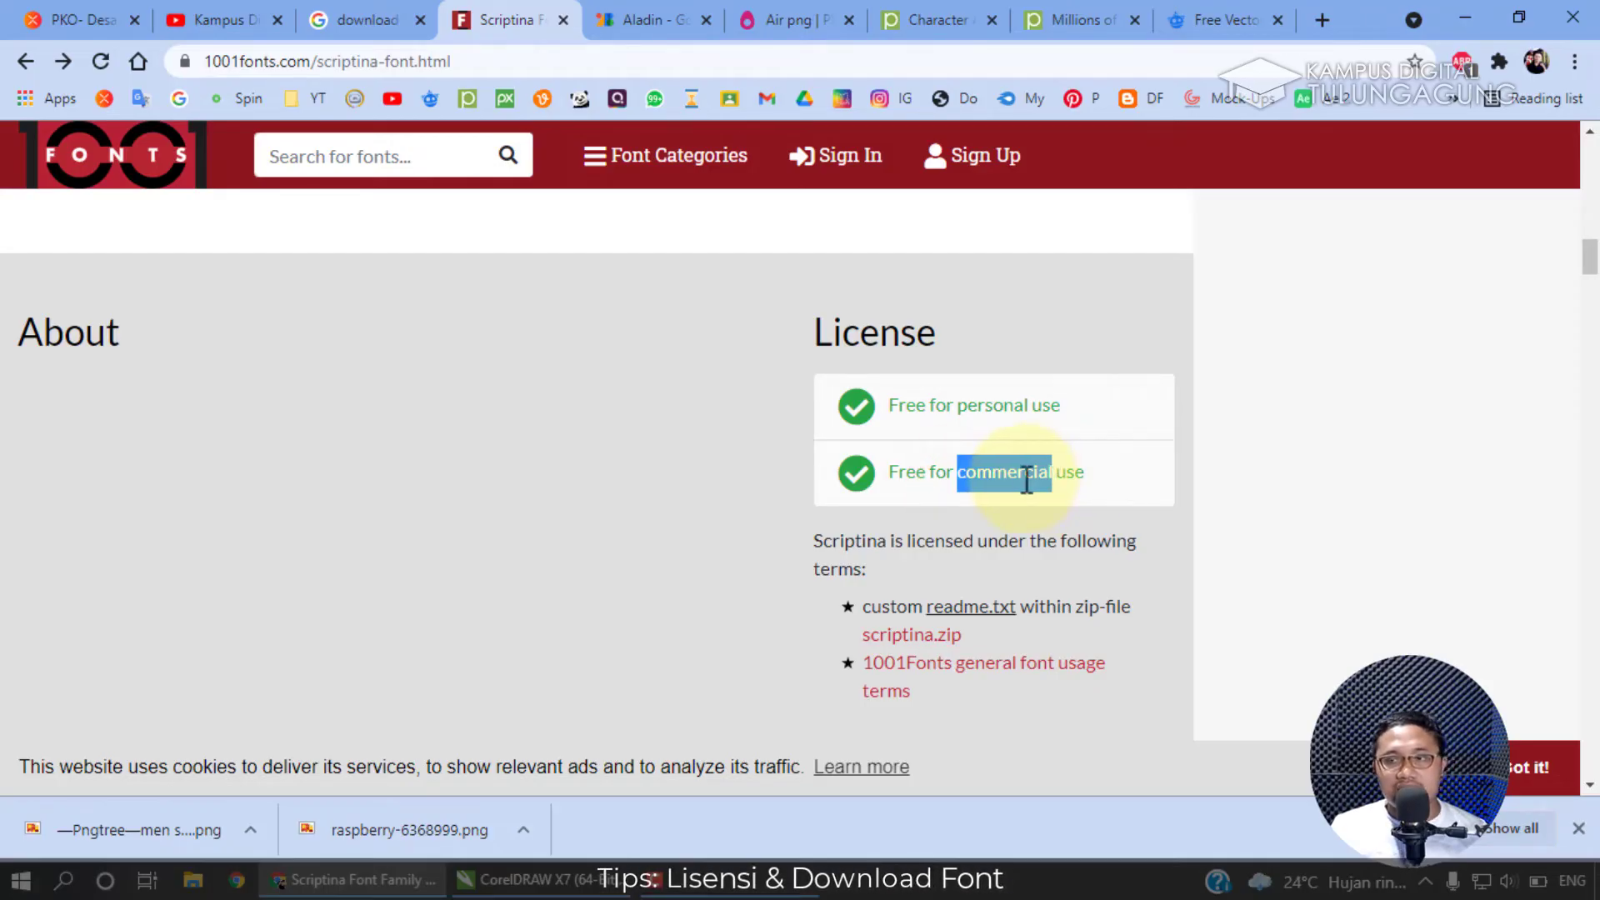
click(1025, 477)
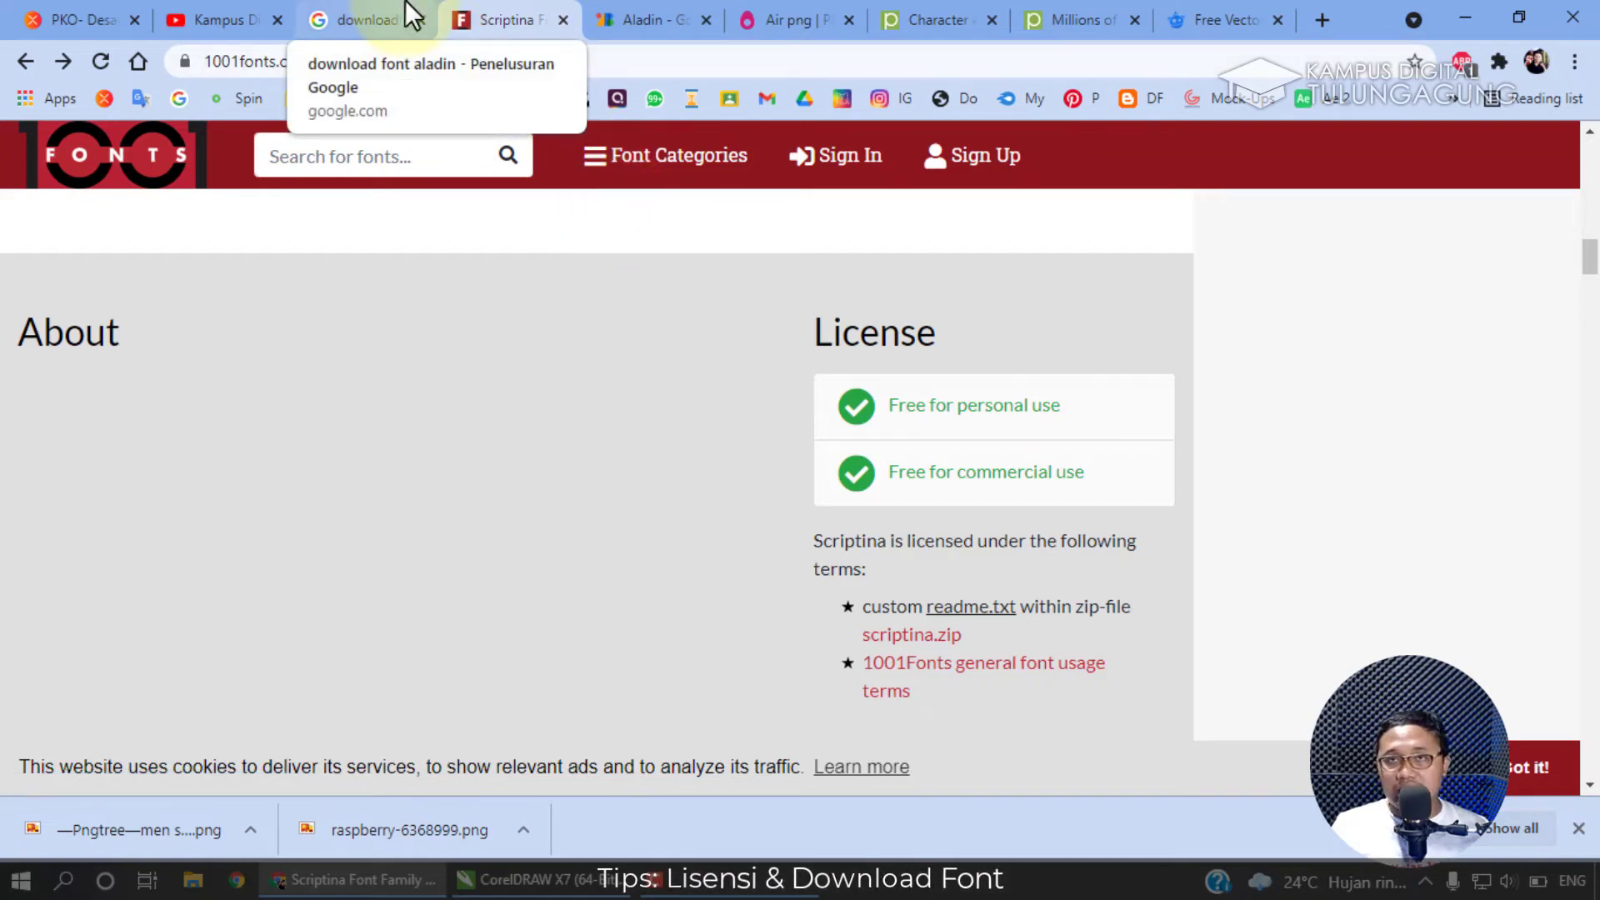
Look back at the Aladin page and replace the existing Google search with google font.
click(648, 11)
scroll(500, 350, up, 5)
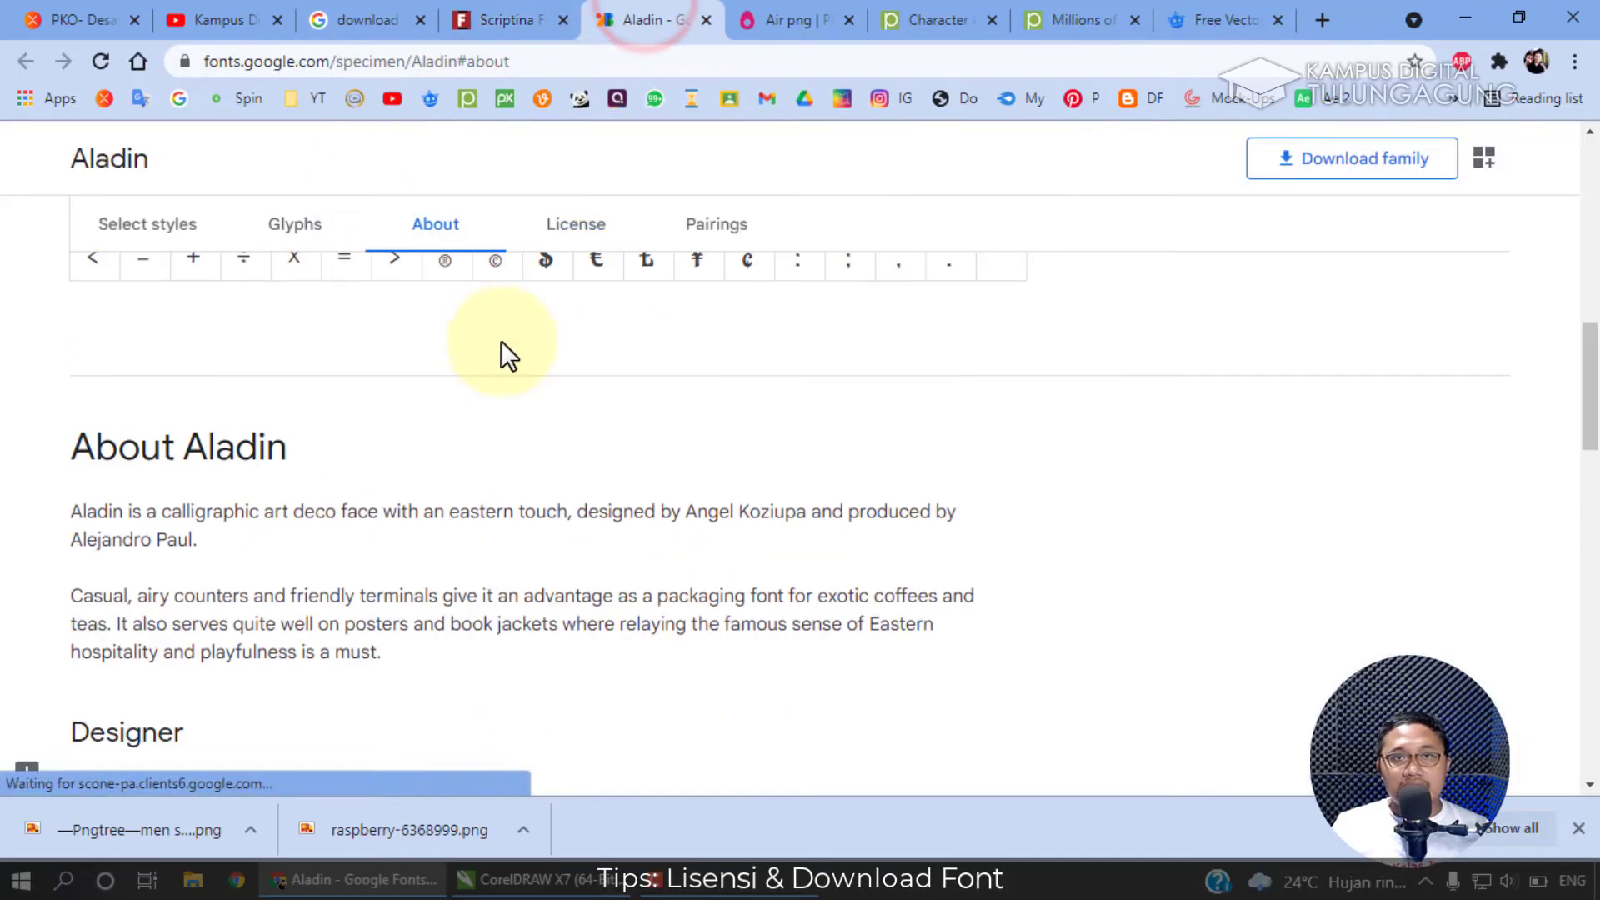
click(409, 15)
drag(439, 175, 83, 160)
text(goo)
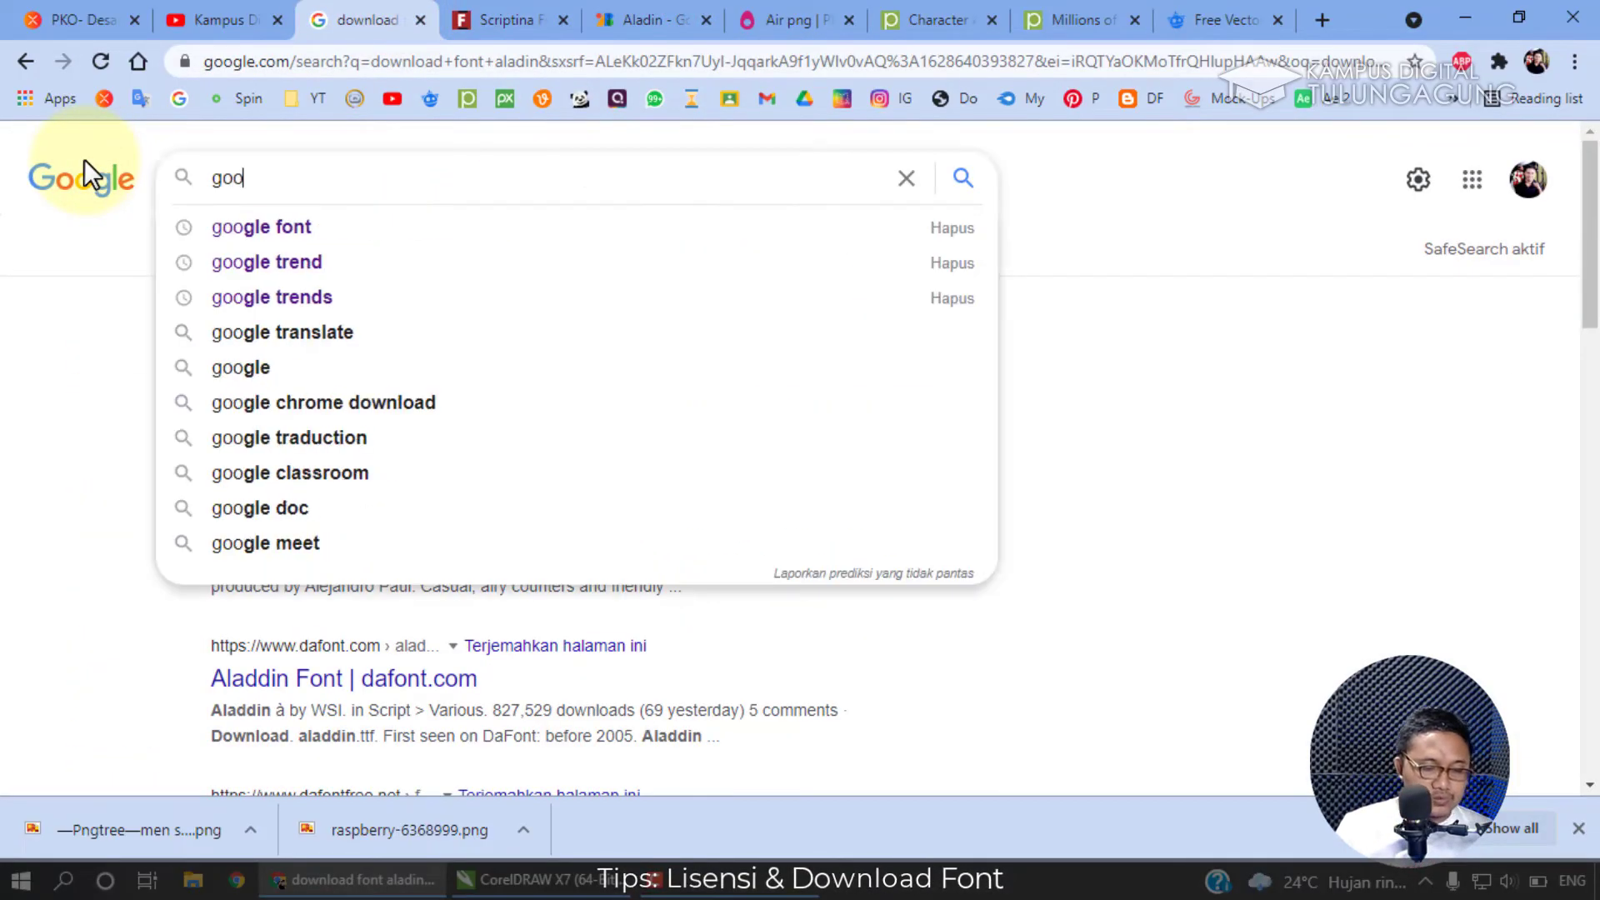
text(gle font)
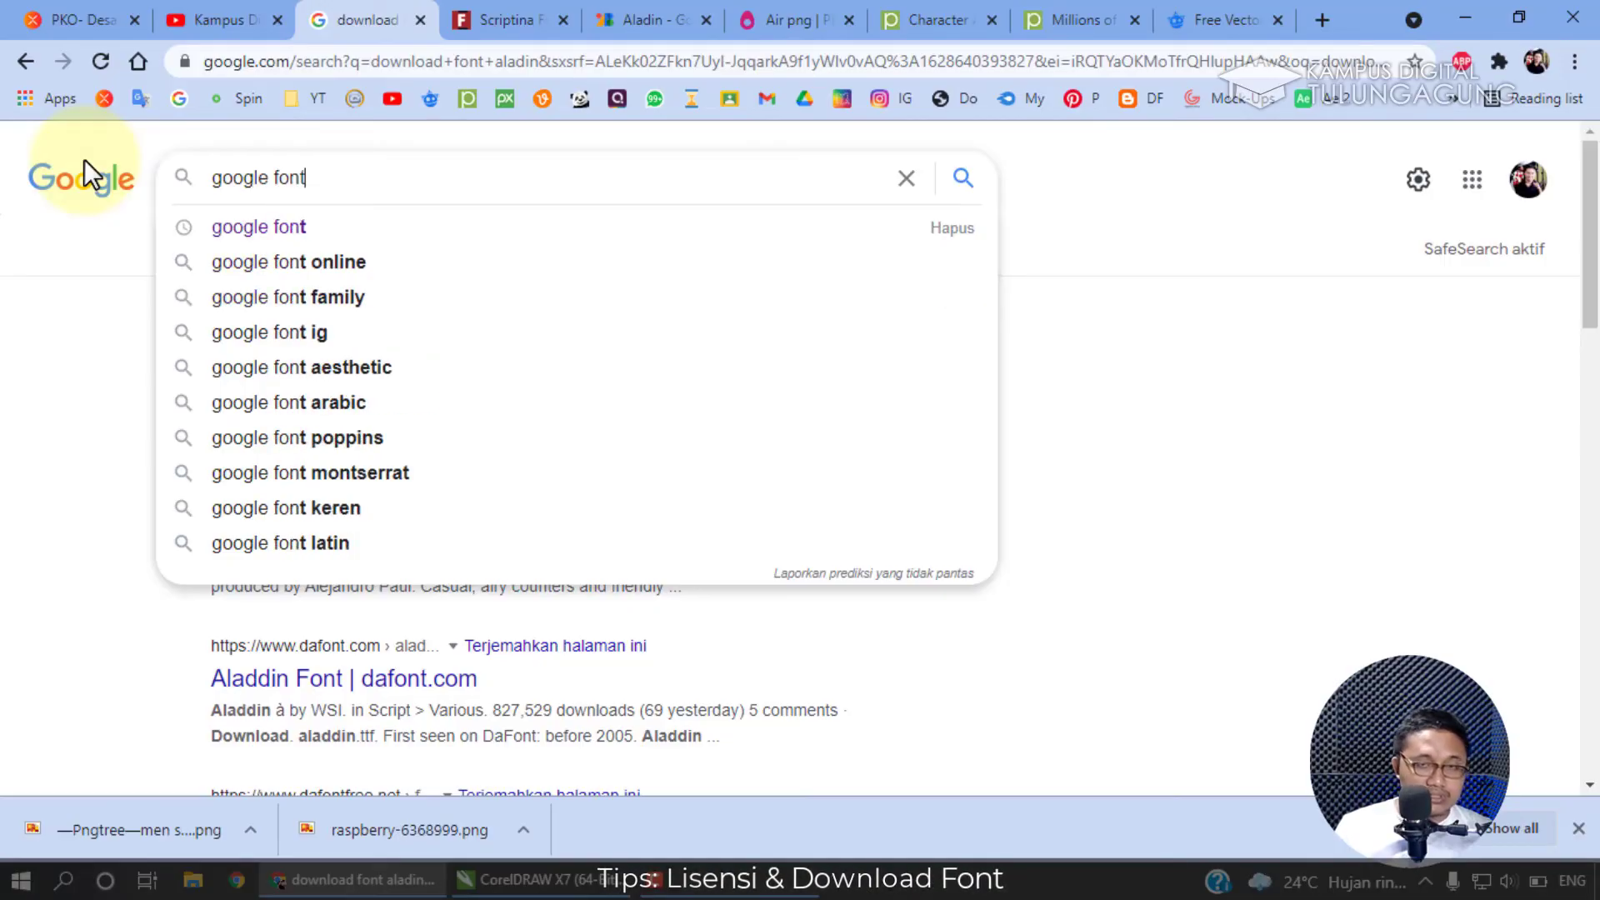
key(Return)
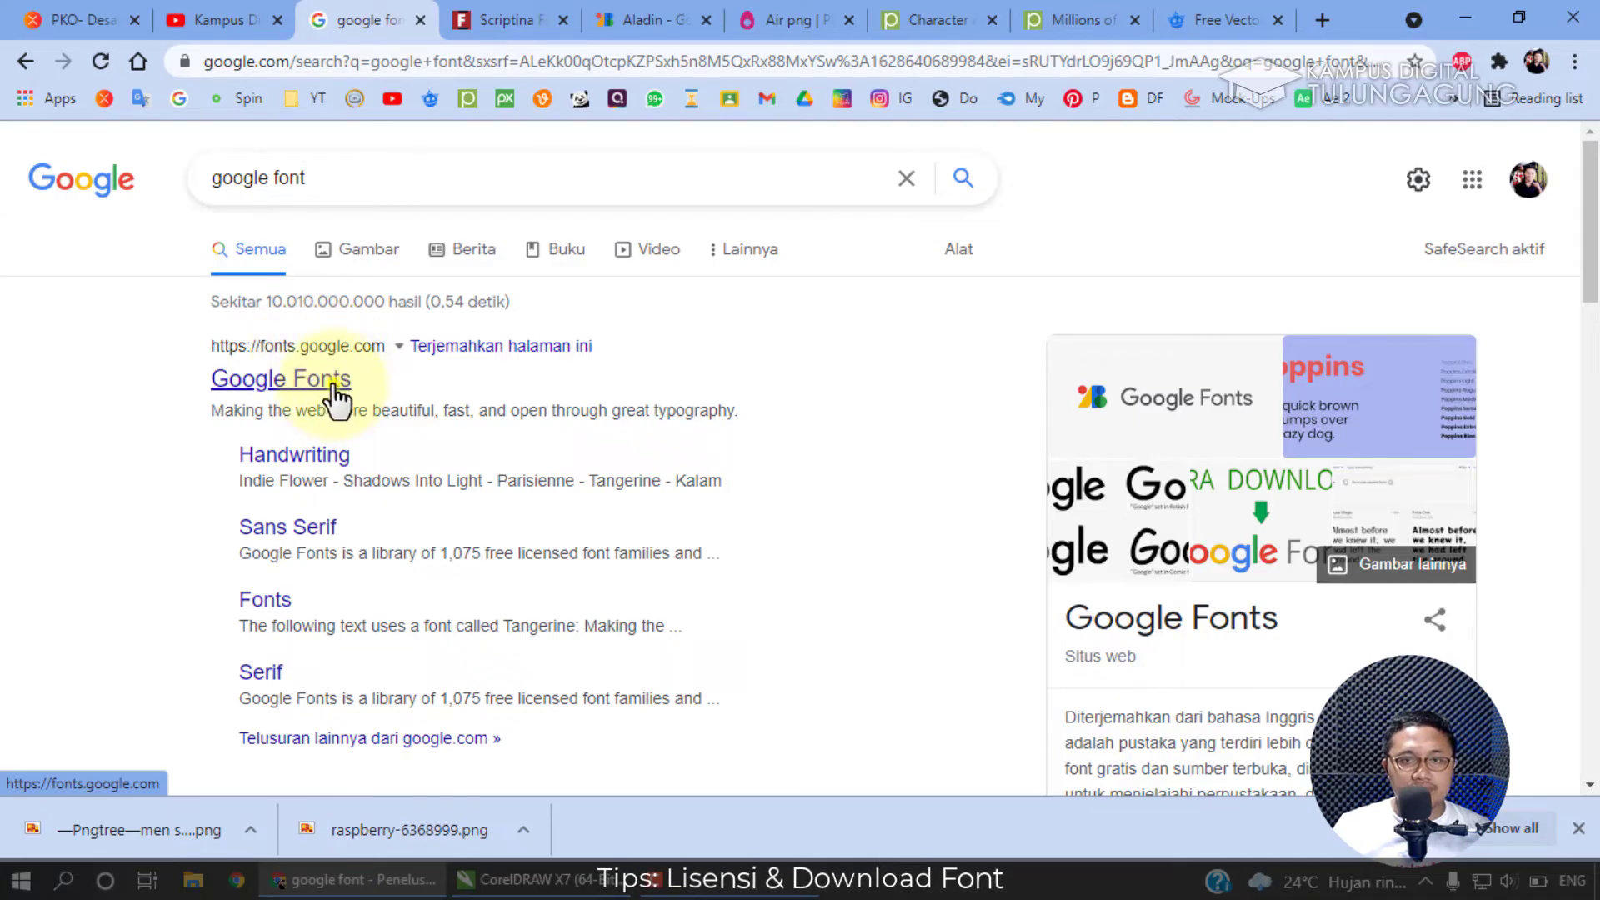
Open the Google Fonts result in a new tab and look at the available font category filters.
right_click(337, 392)
click(371, 416)
click(717, 18)
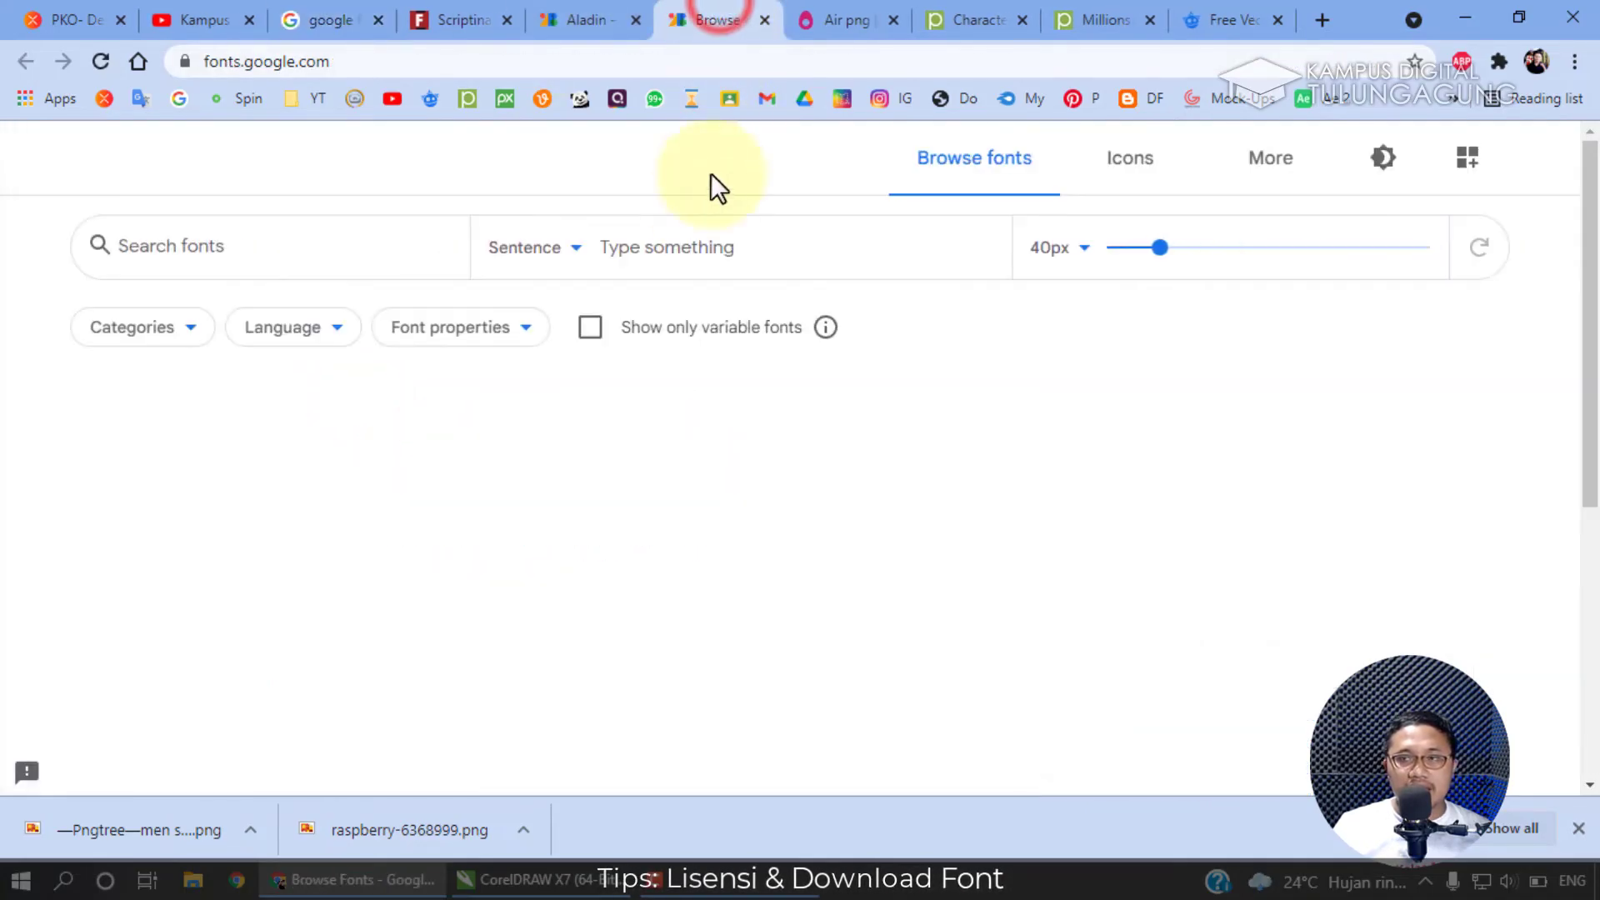
click(317, 246)
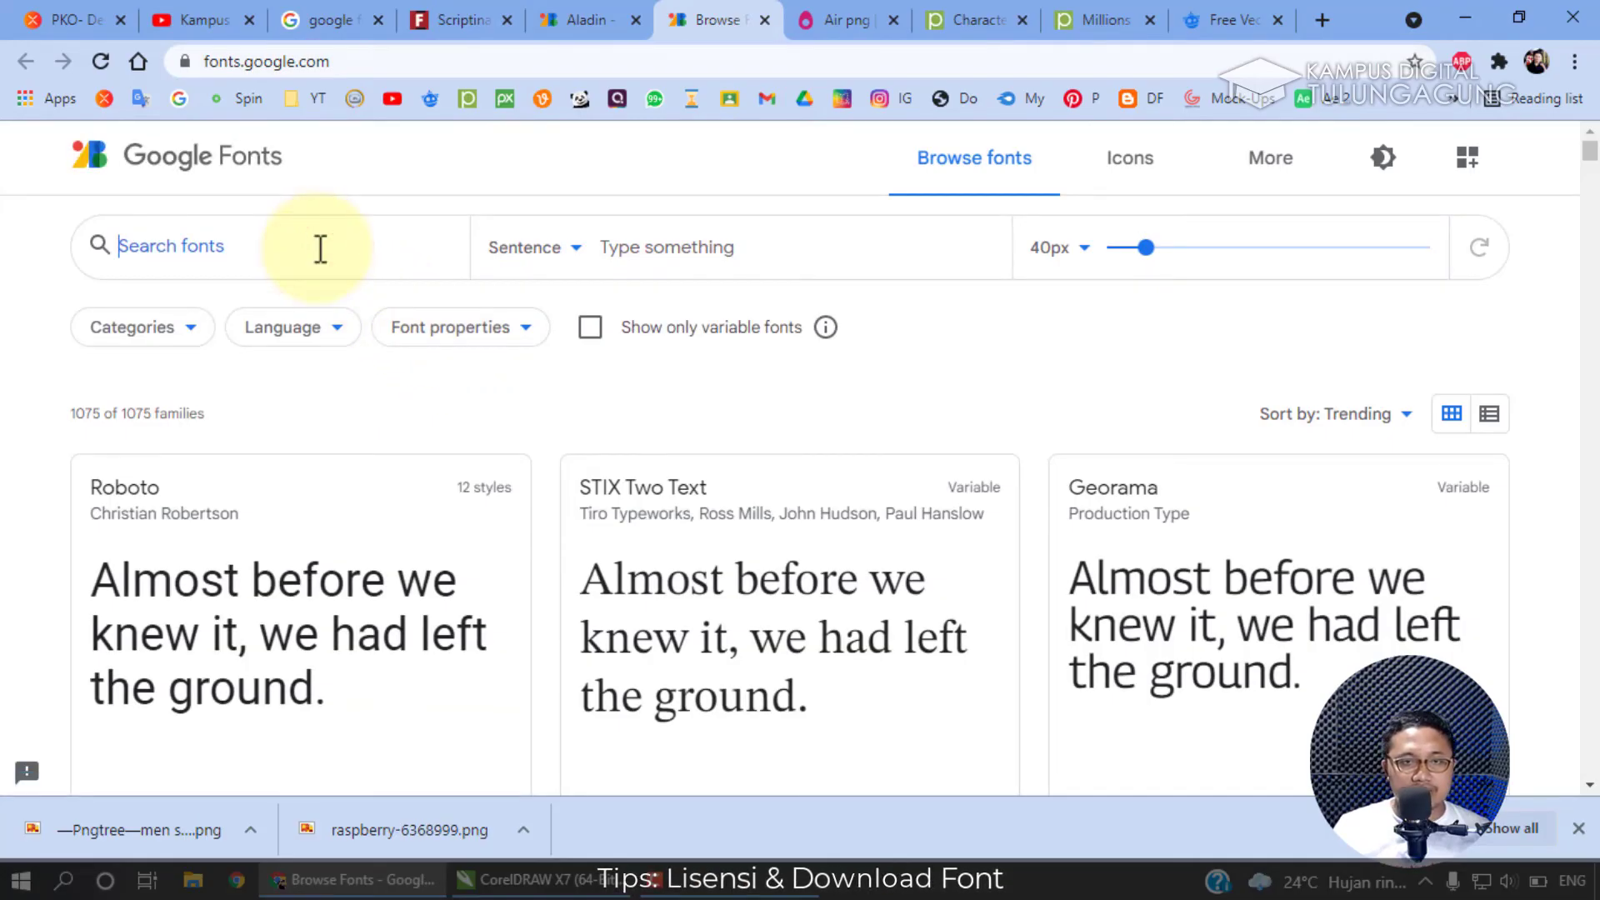
click(196, 328)
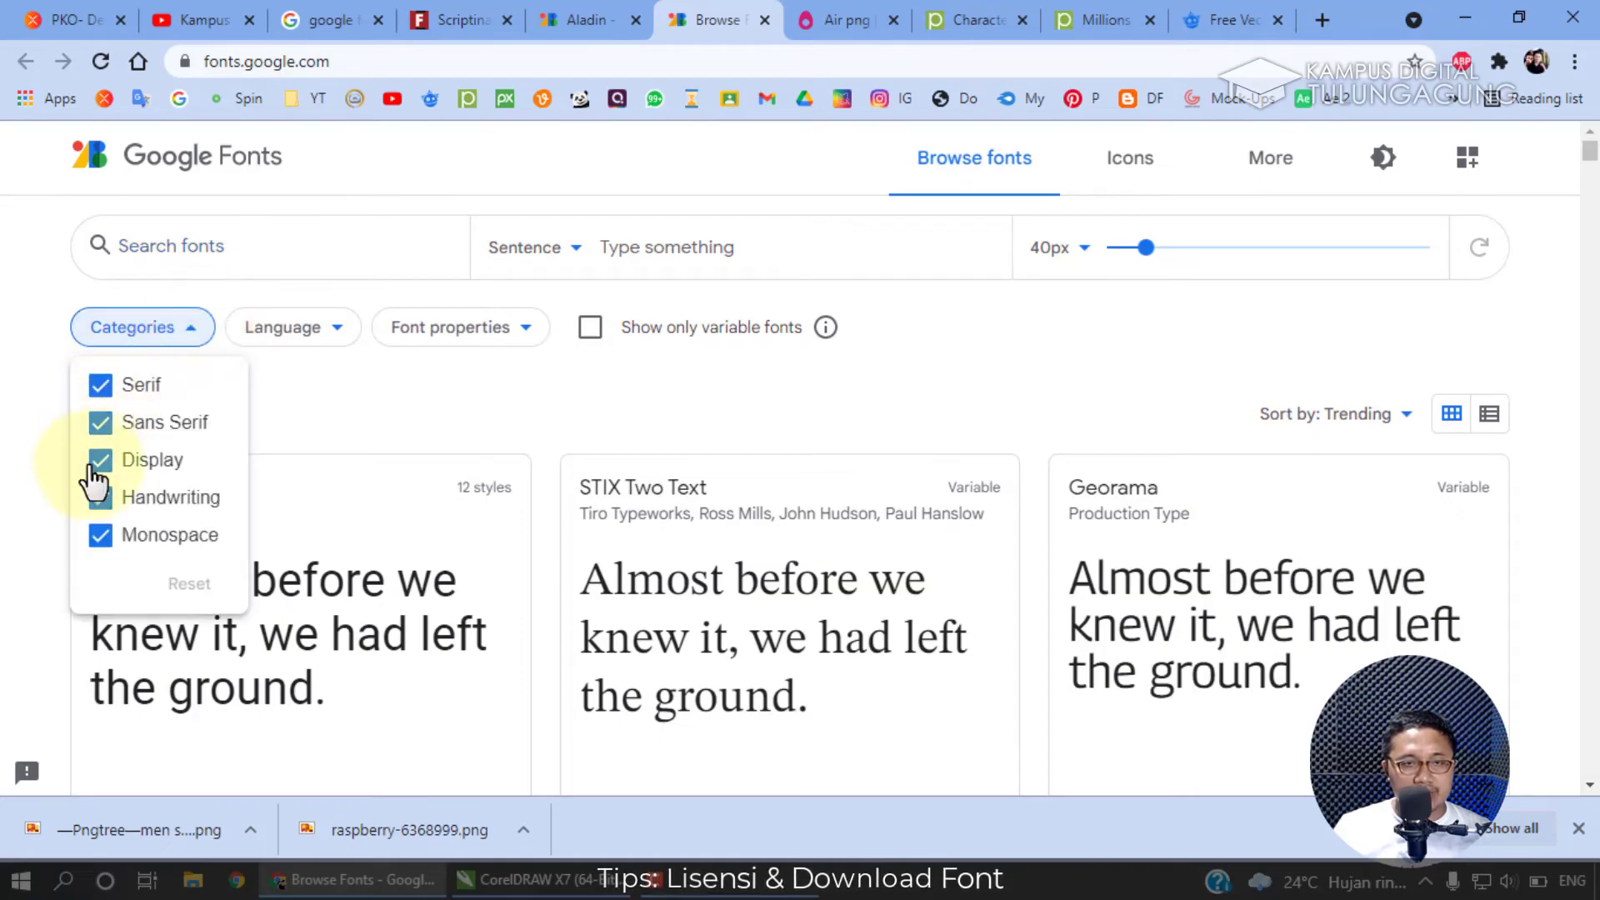
click(227, 246)
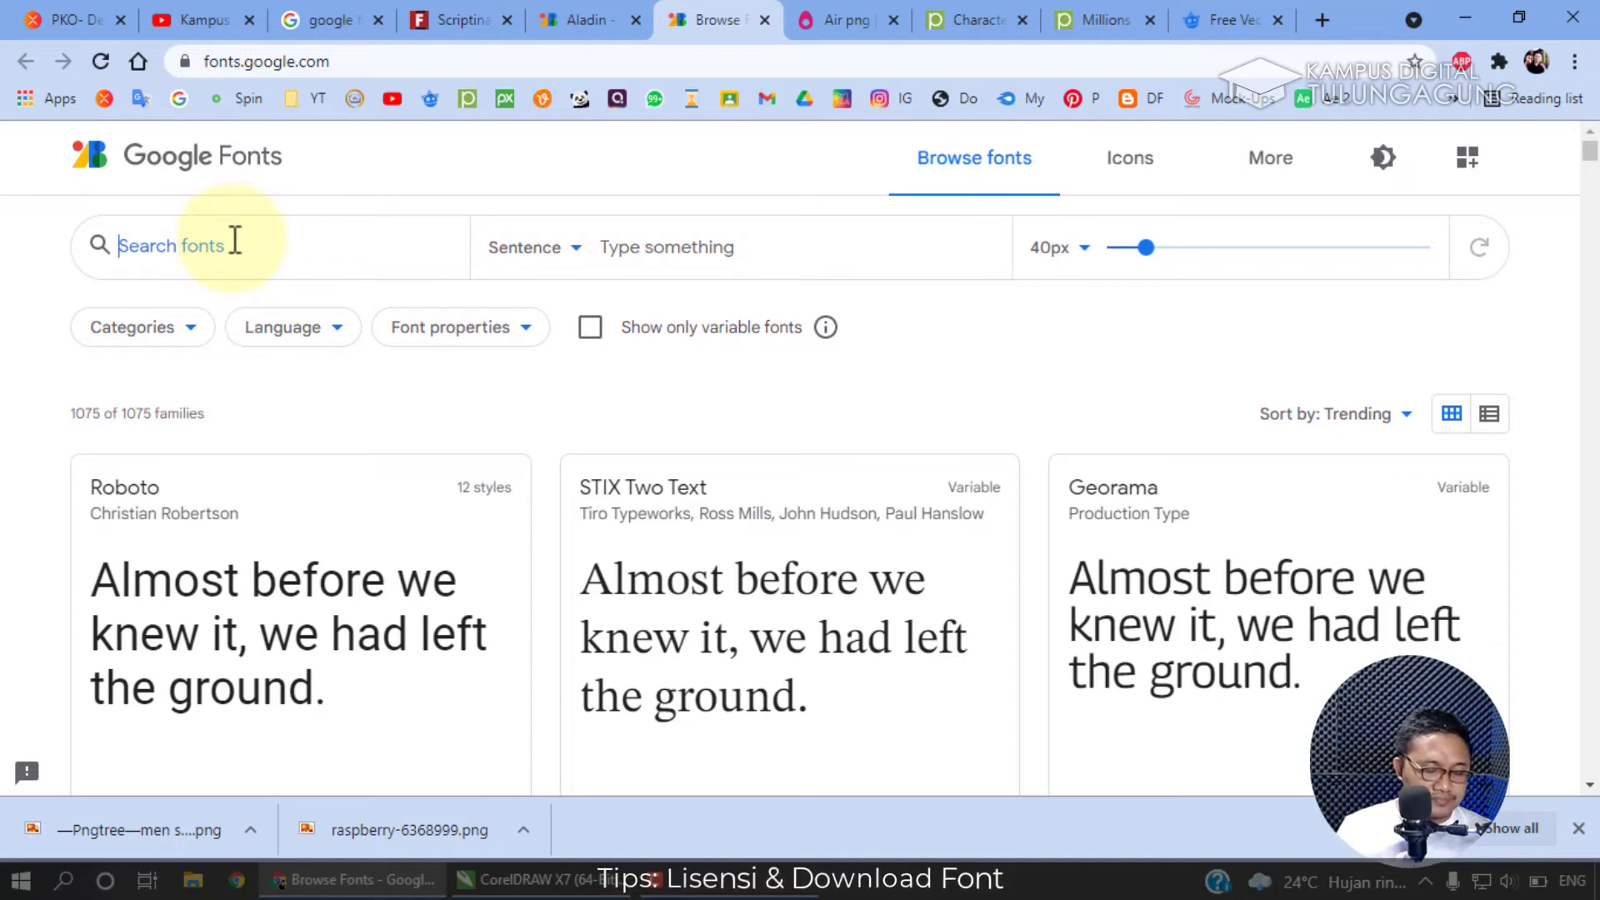
text(calk)
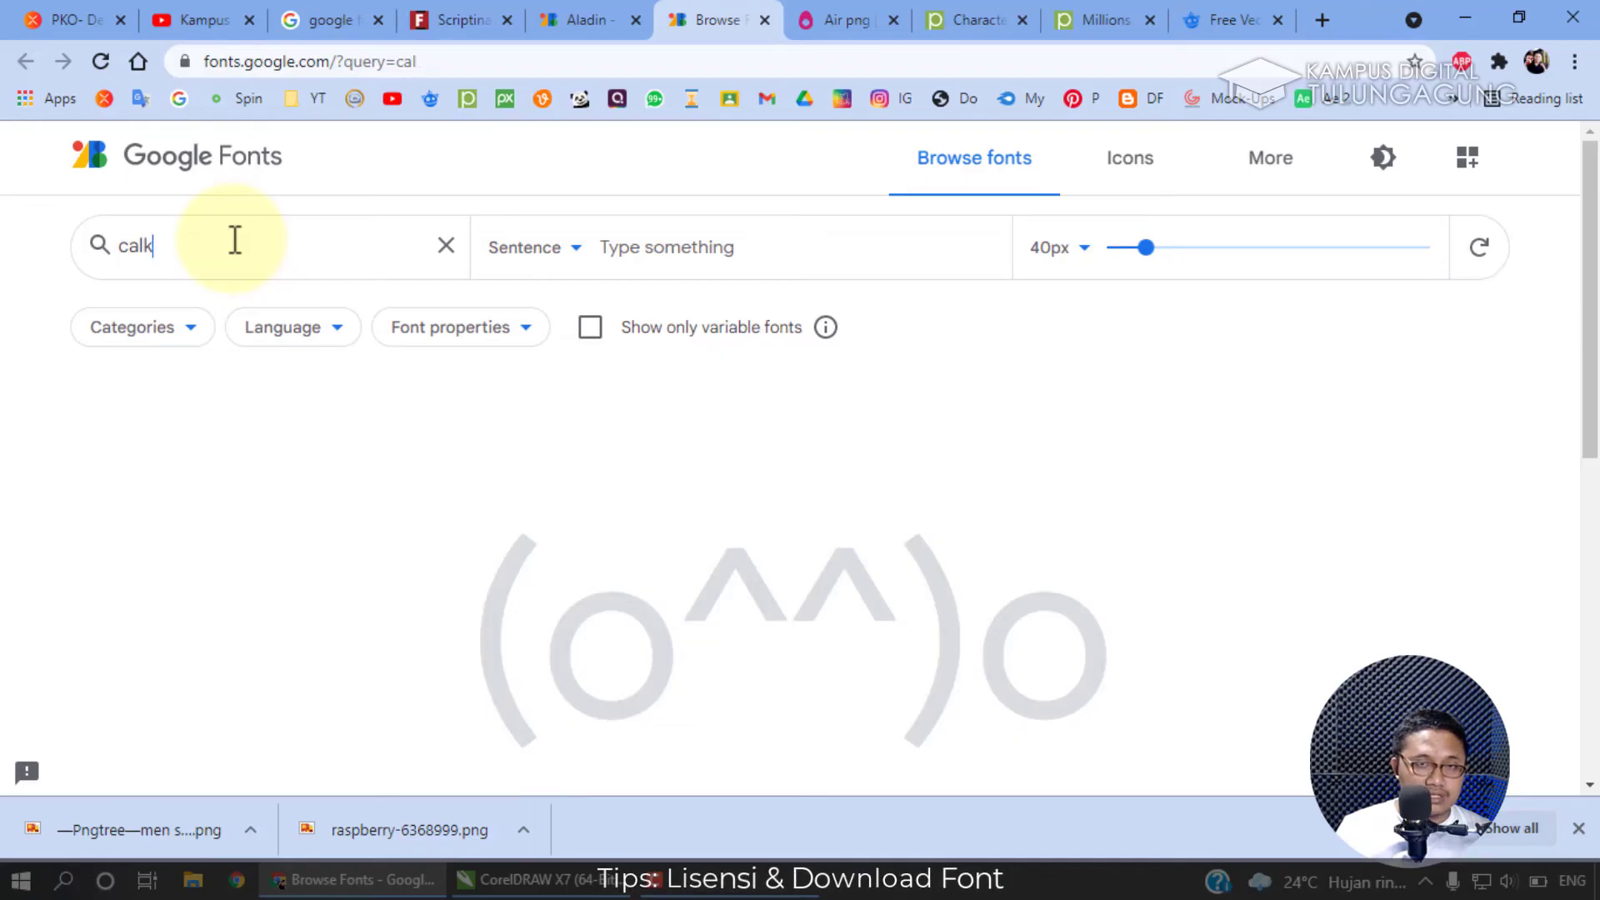
key(BackSpace)
key(BackSpace)
key(BackSpace)
key(BackSpace)
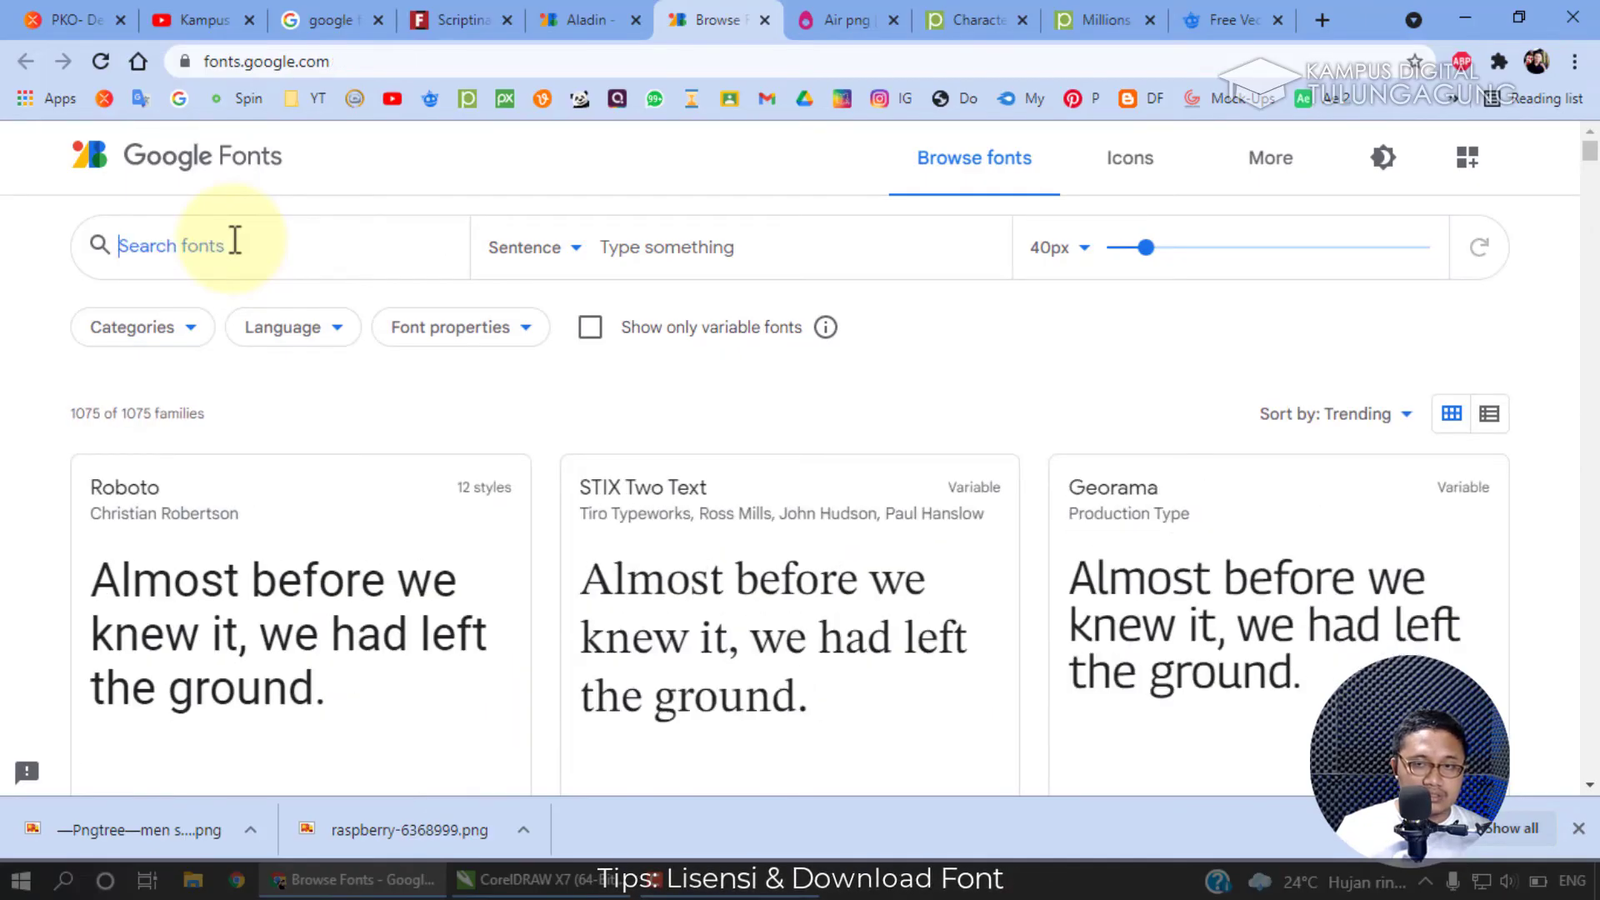
Search Google Fonts for writ and examine the matching font families down to the end of the list.
text(writ)
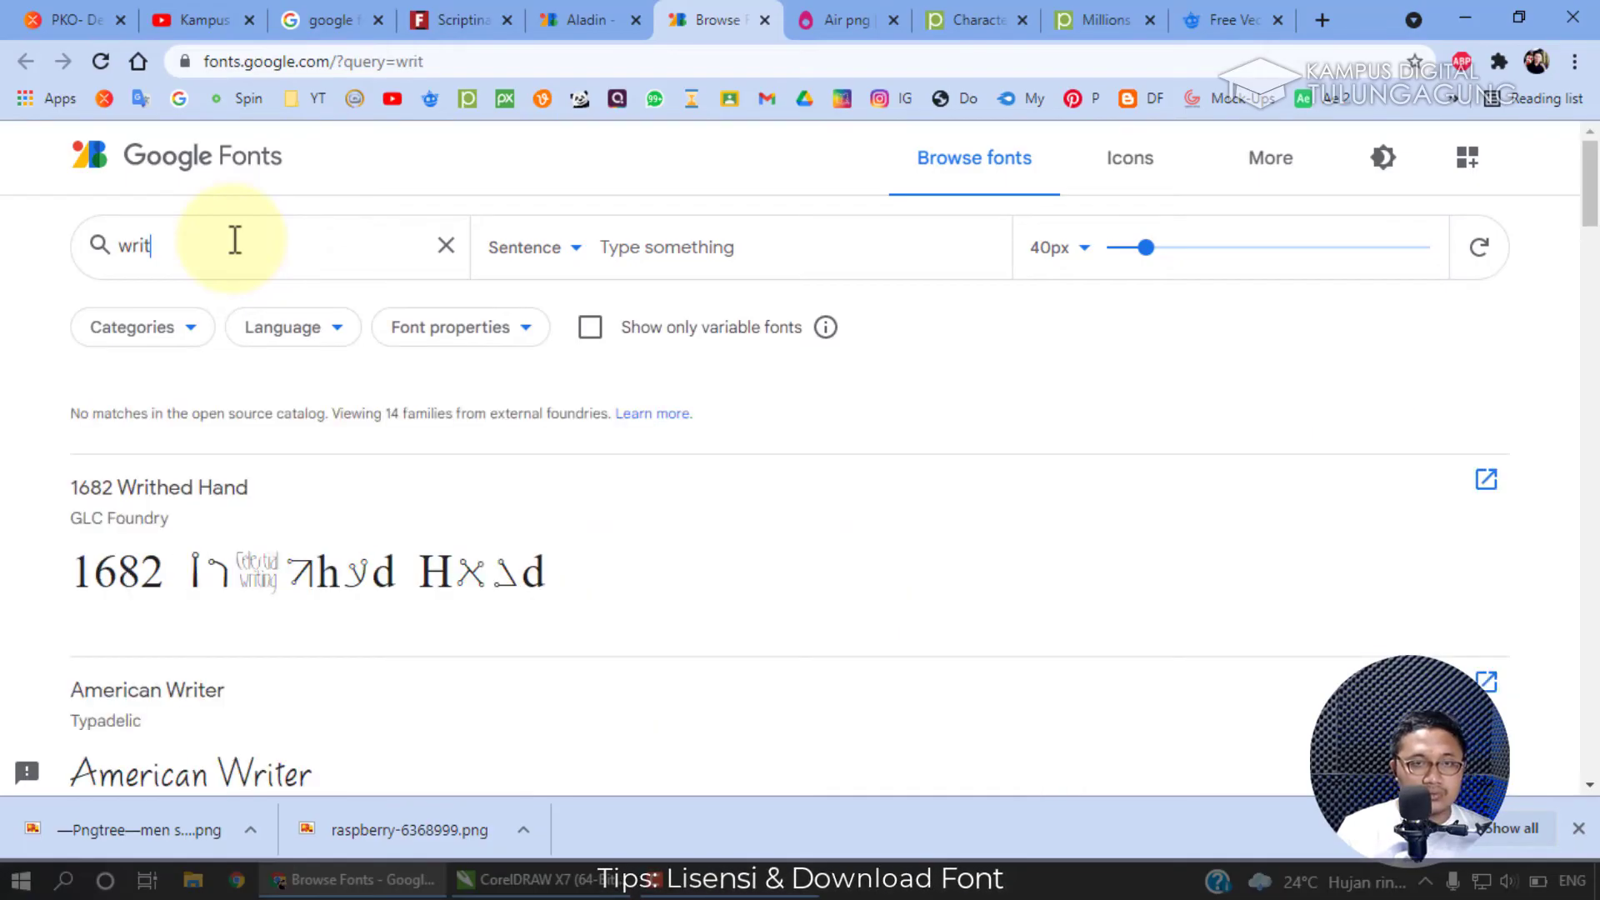
scroll(215, 472, down, 5)
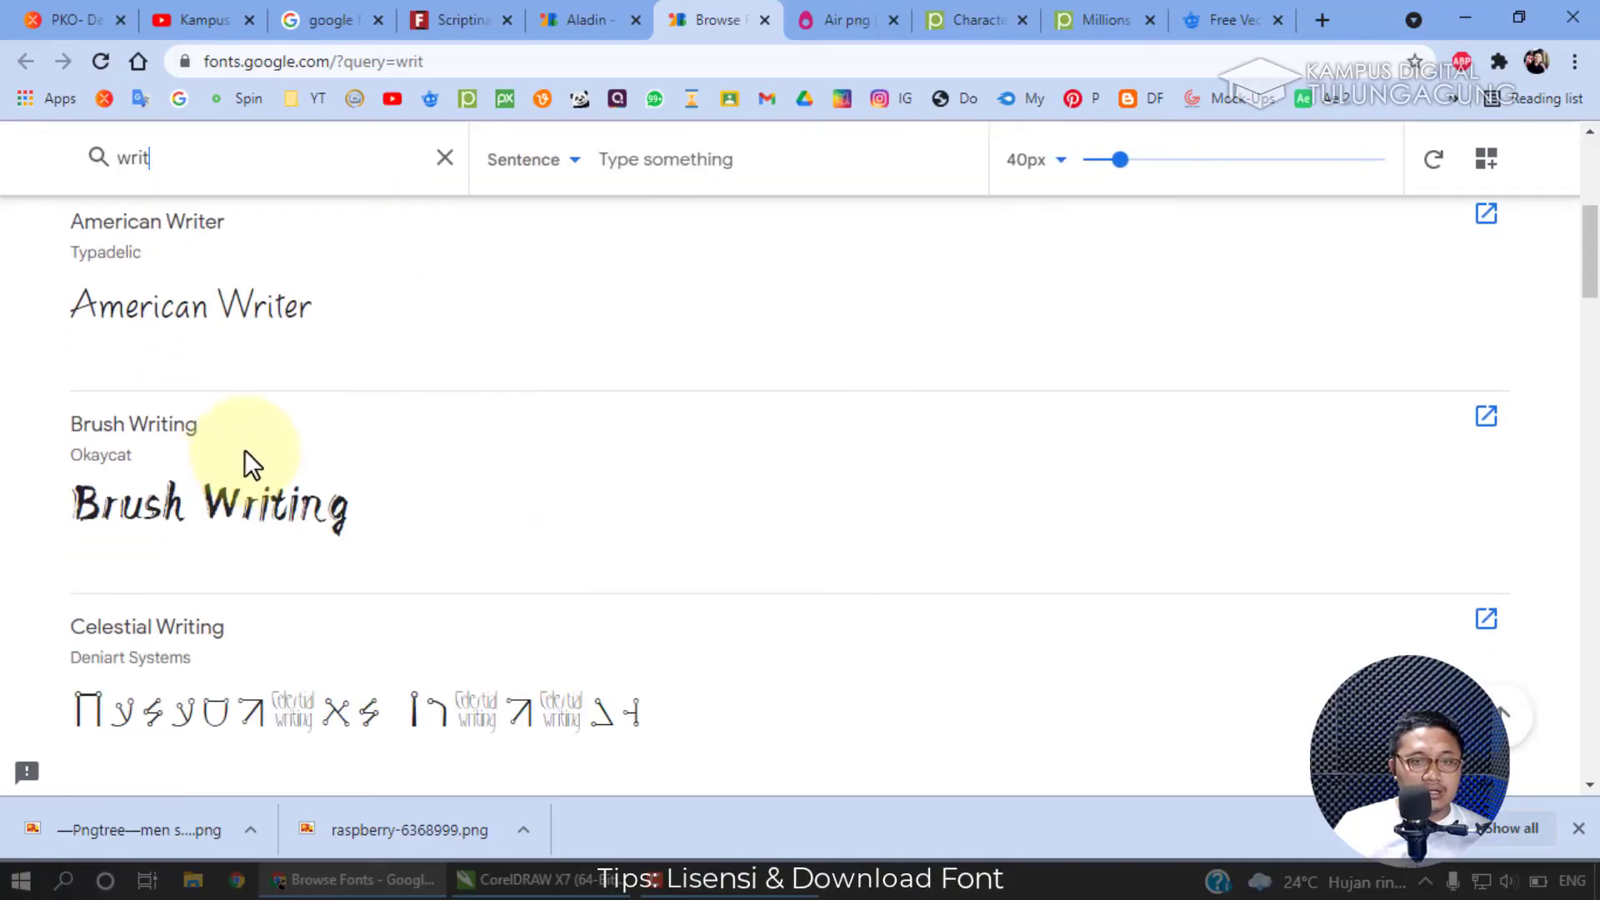
scroll(154, 450, down, 9)
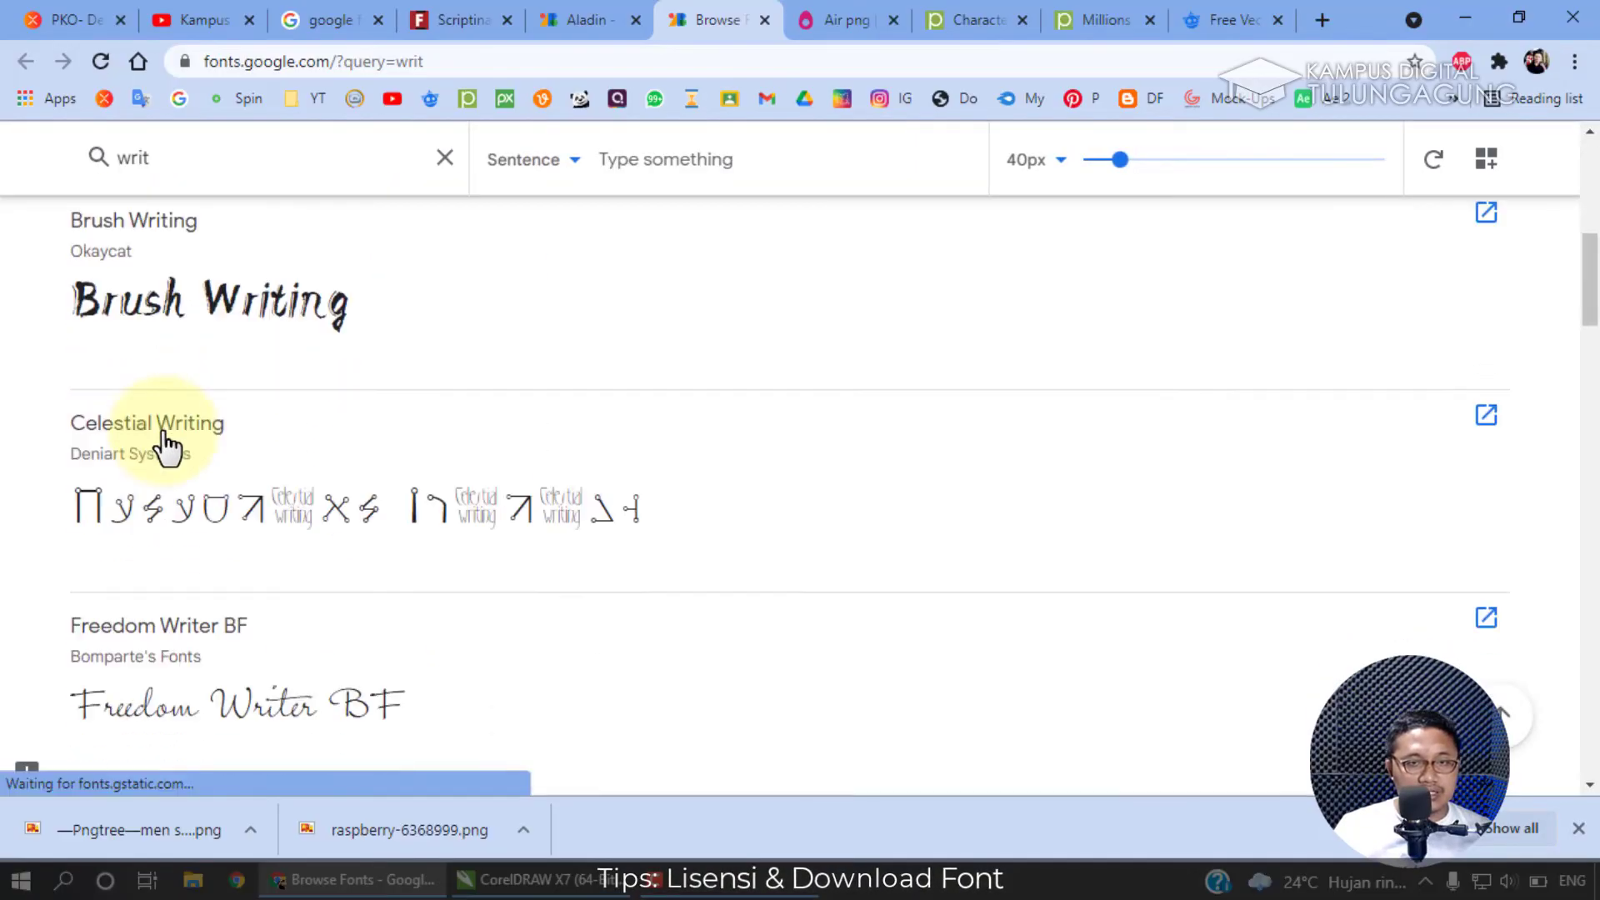
scroll(171, 466, down, 6)
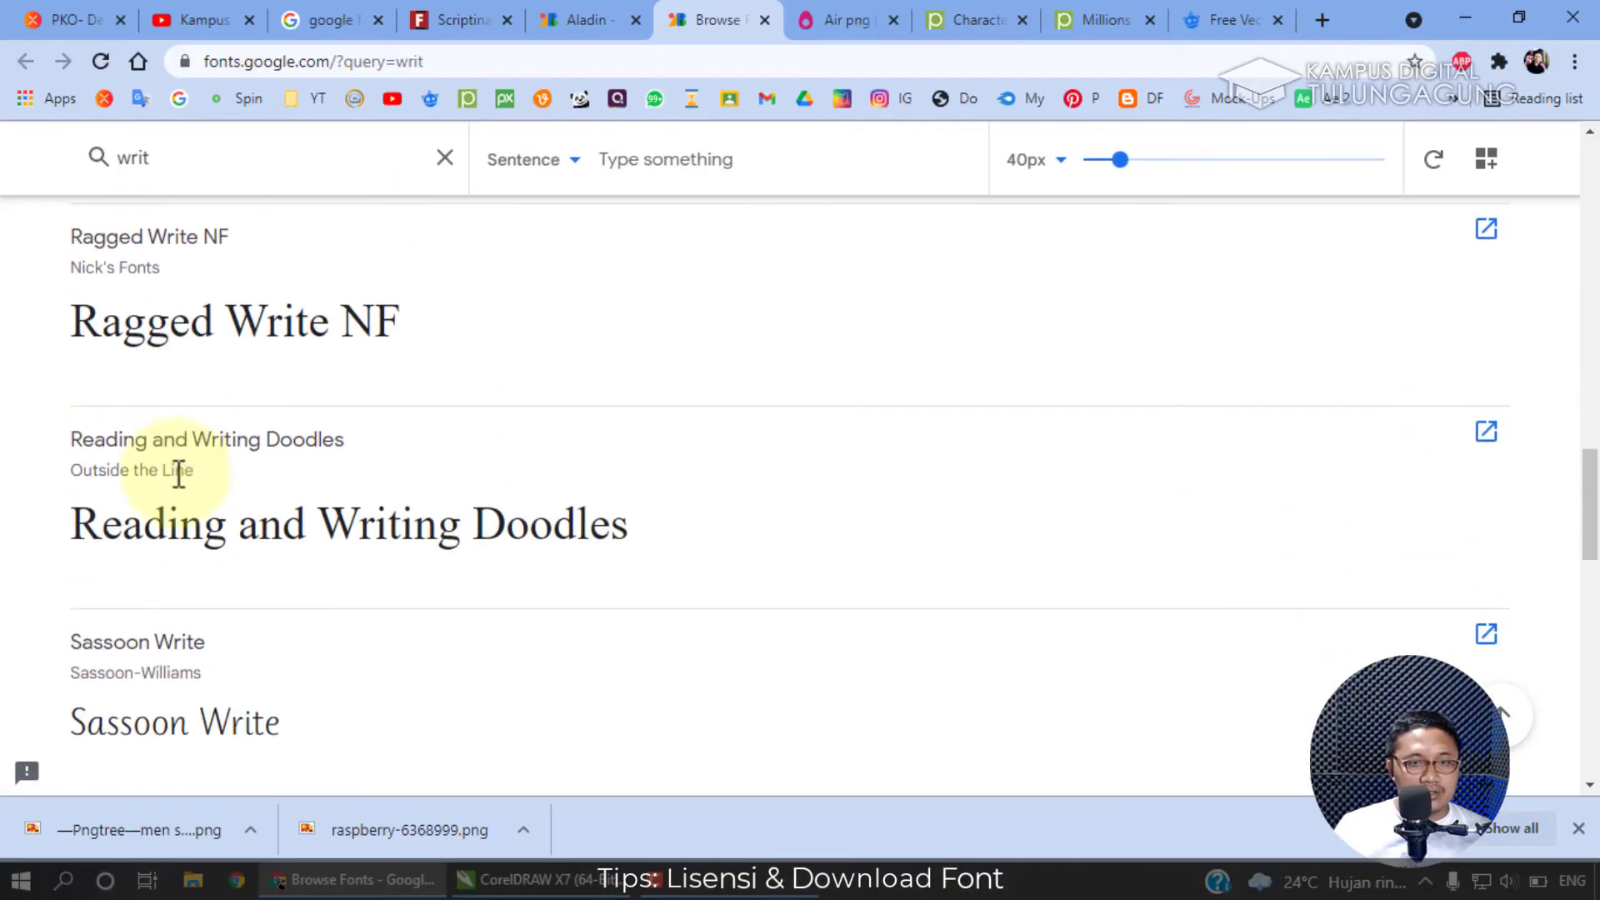
scroll(238, 500, down, 4)
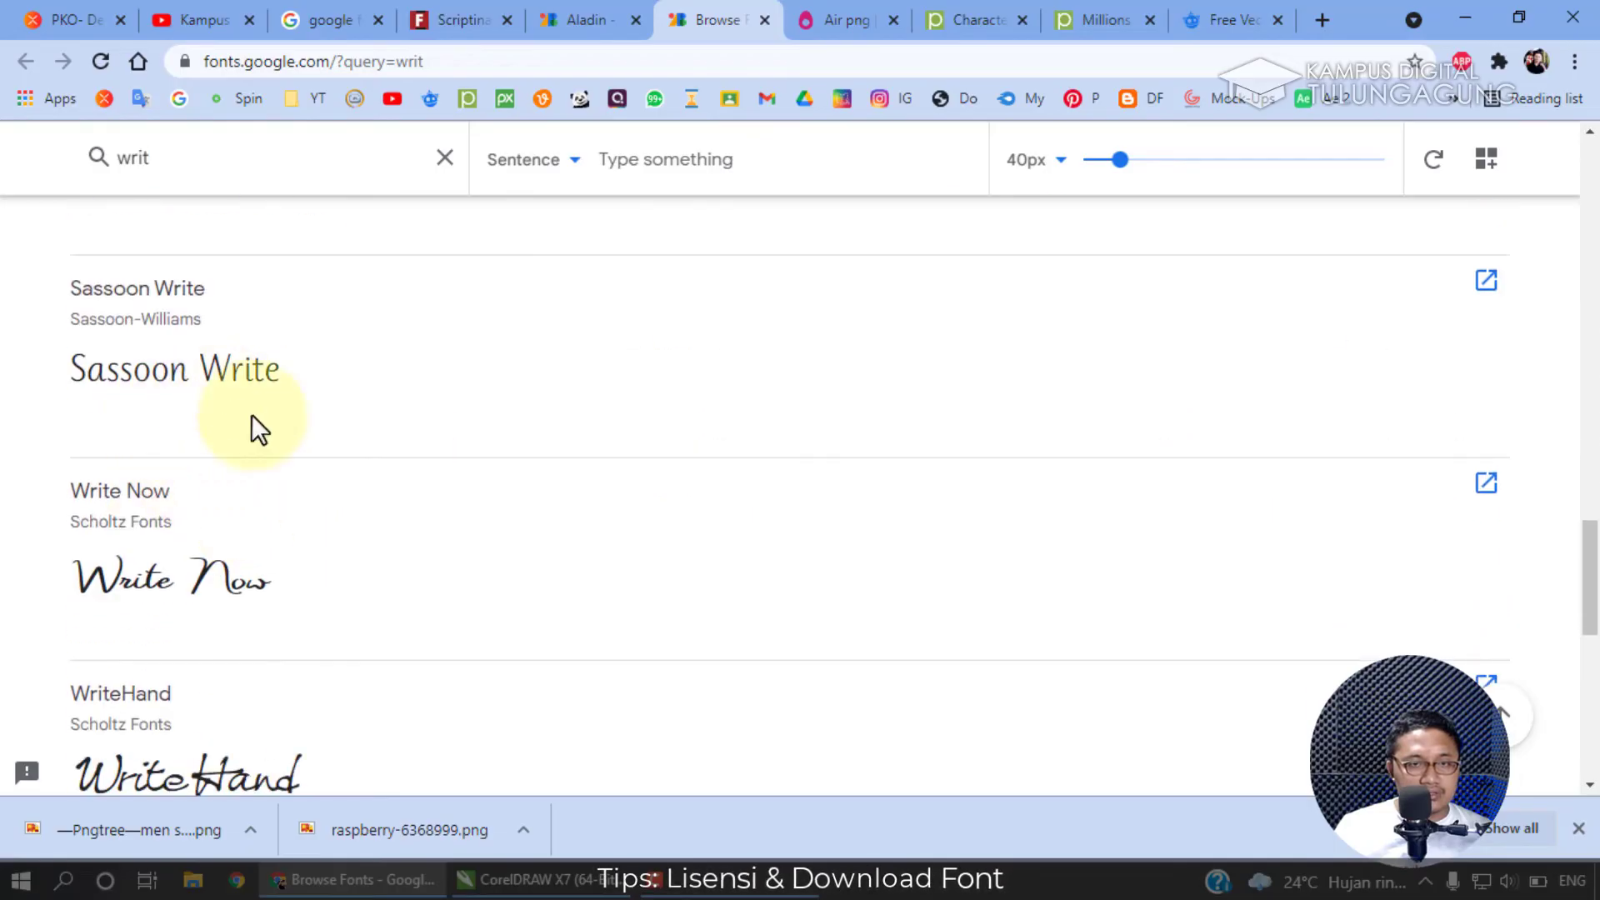
scroll(166, 504, down, 4)
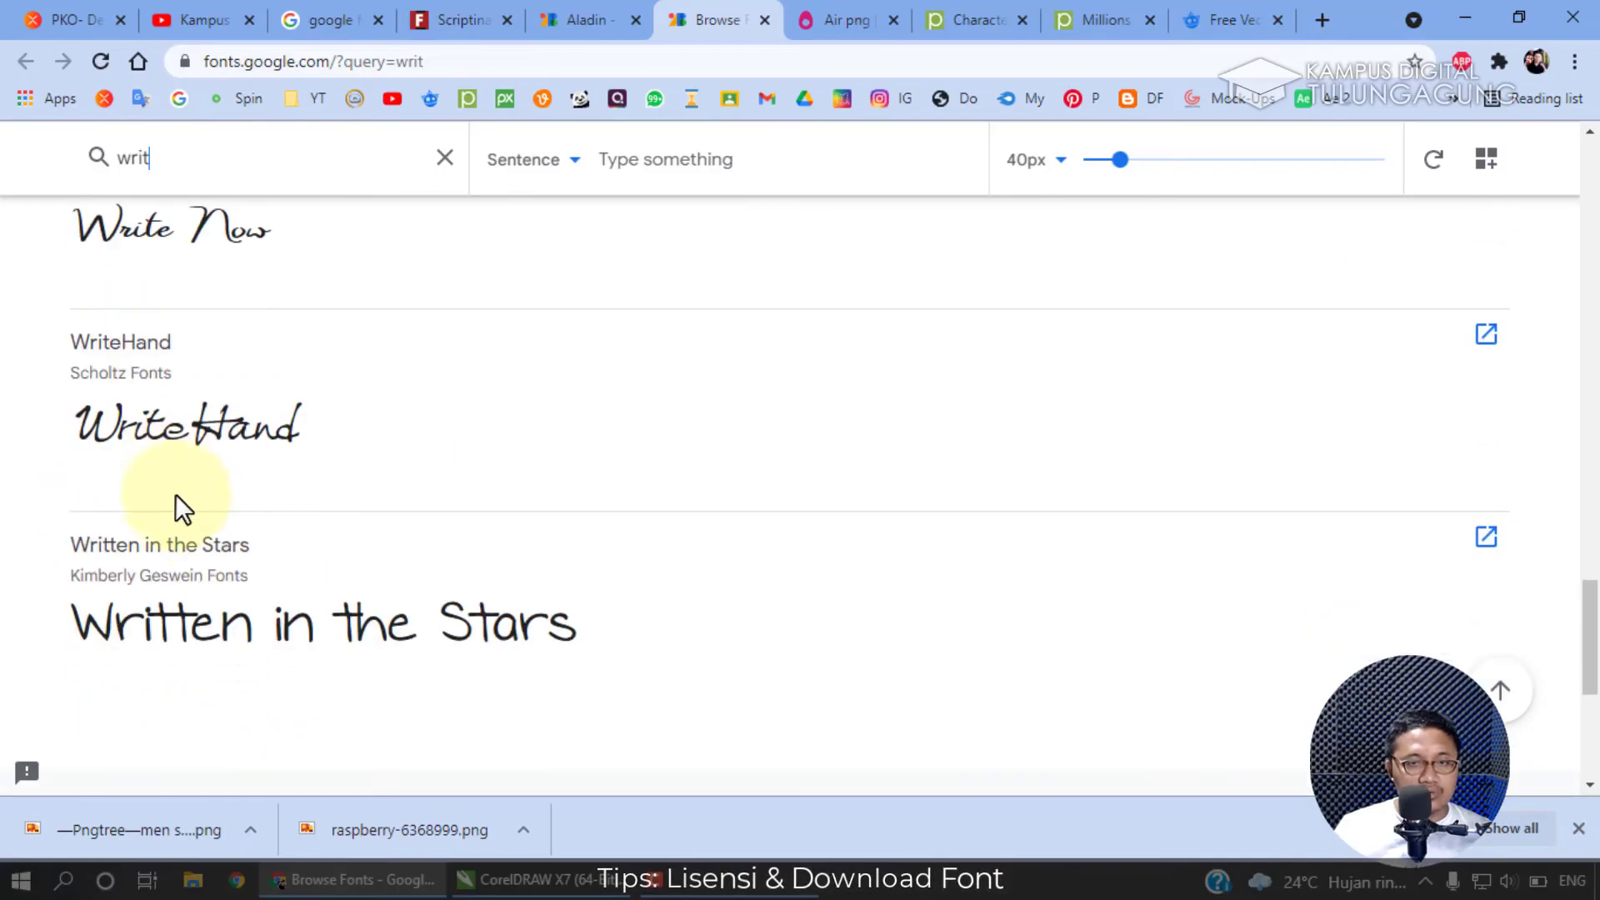
scroll(142, 400, down, 2)
scroll(142, 375, down, 2)
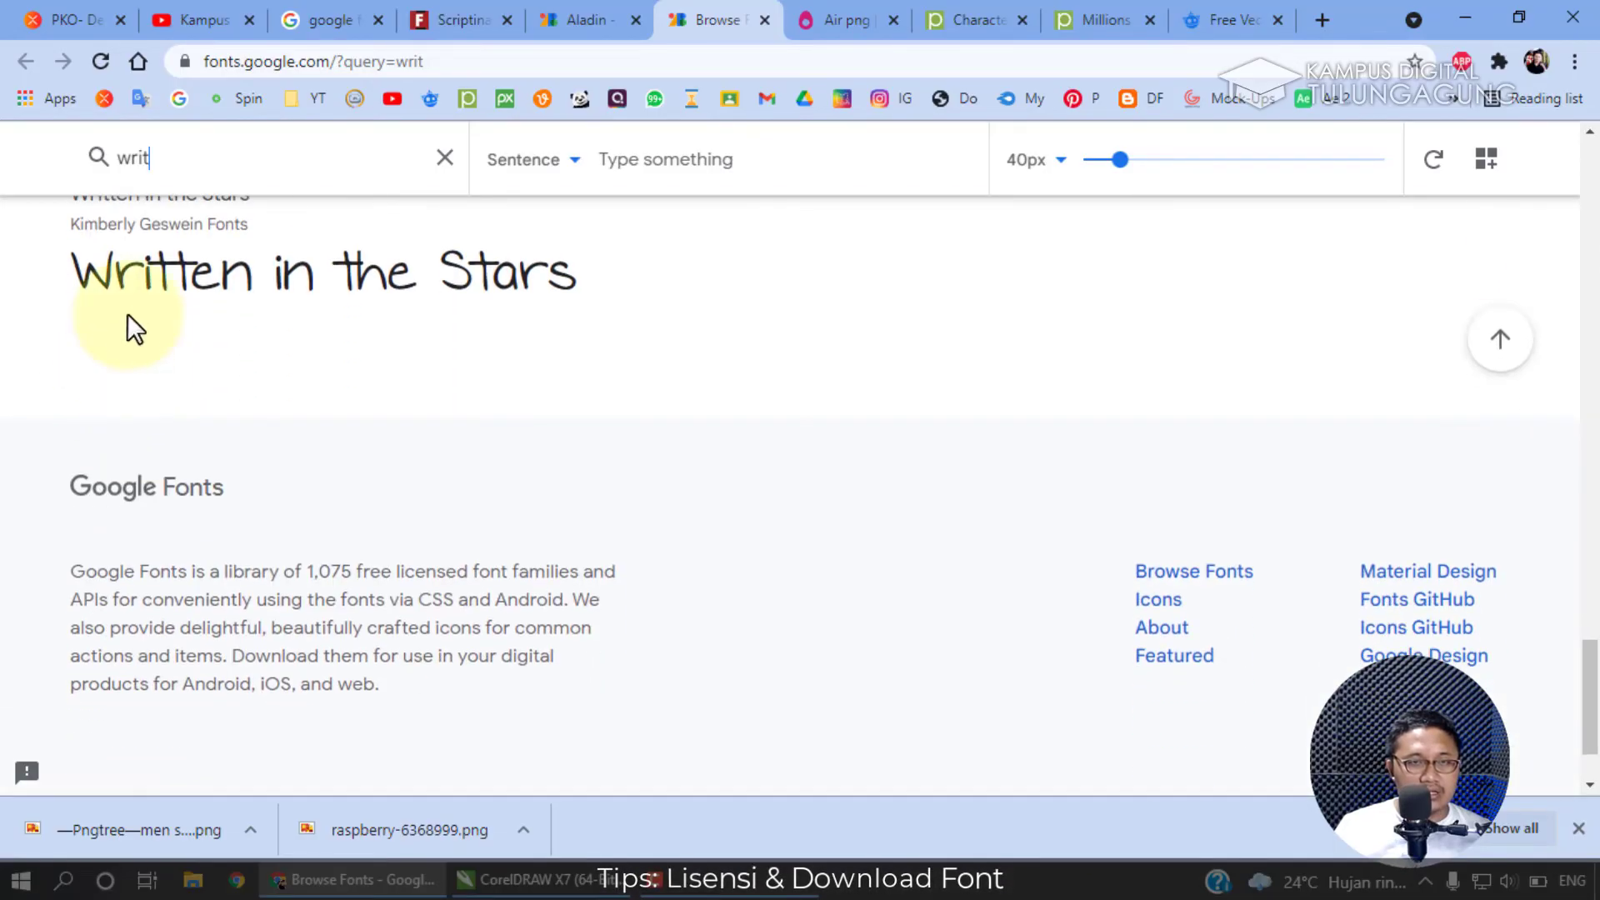
scroll(127, 329, up, 2)
scroll(275, 392, down, 3)
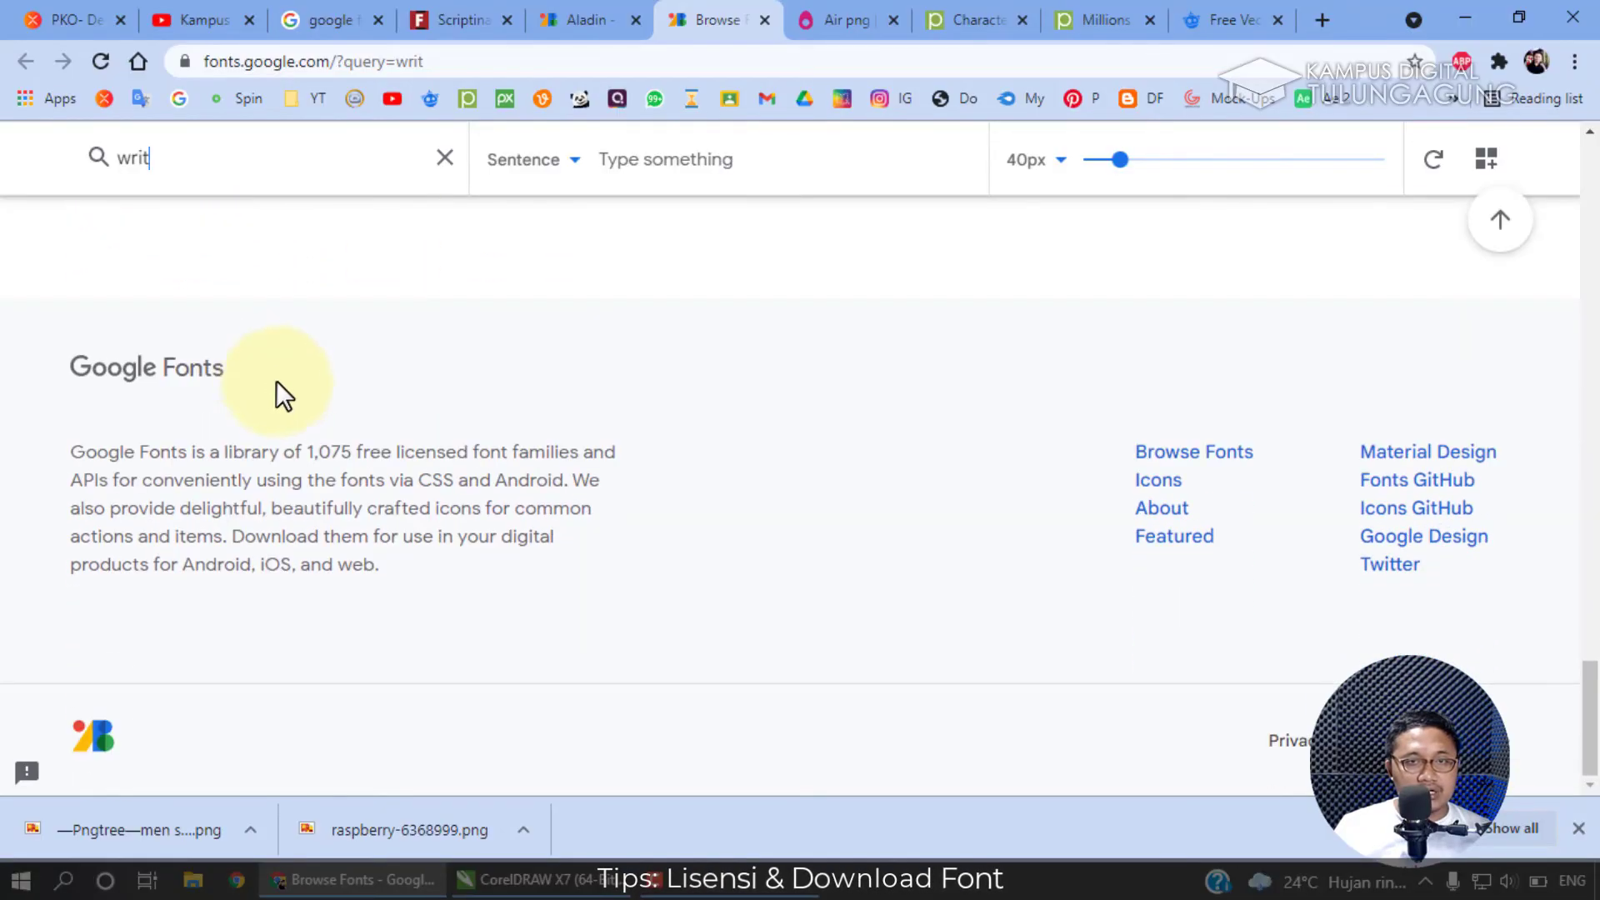
scroll(303, 407, up, 10)
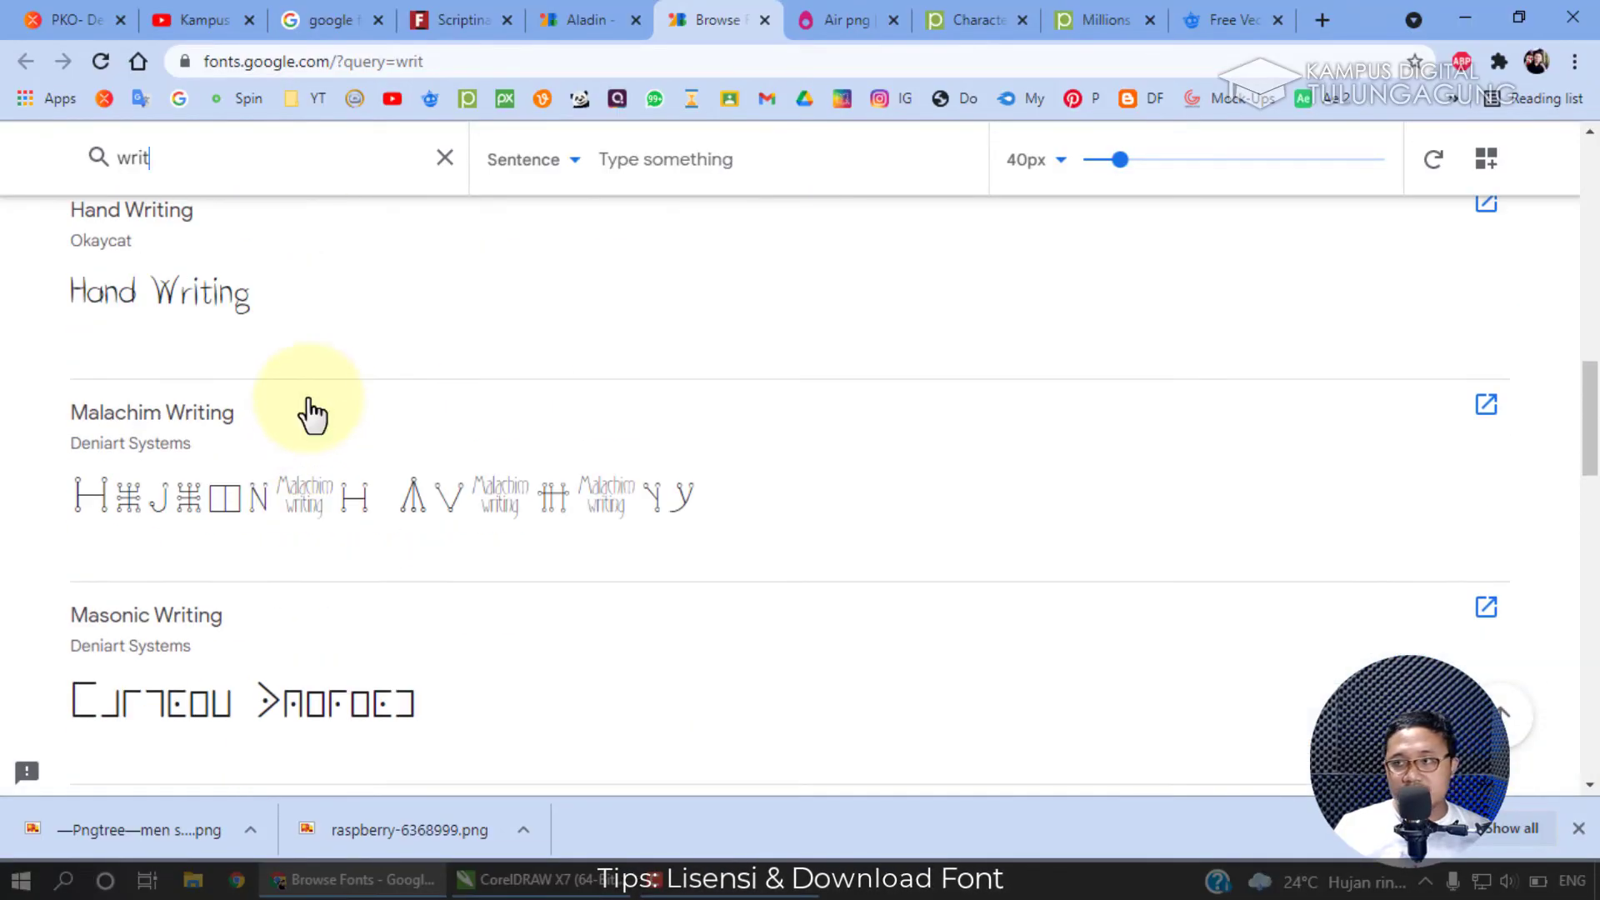
scroll(305, 407, down, 10)
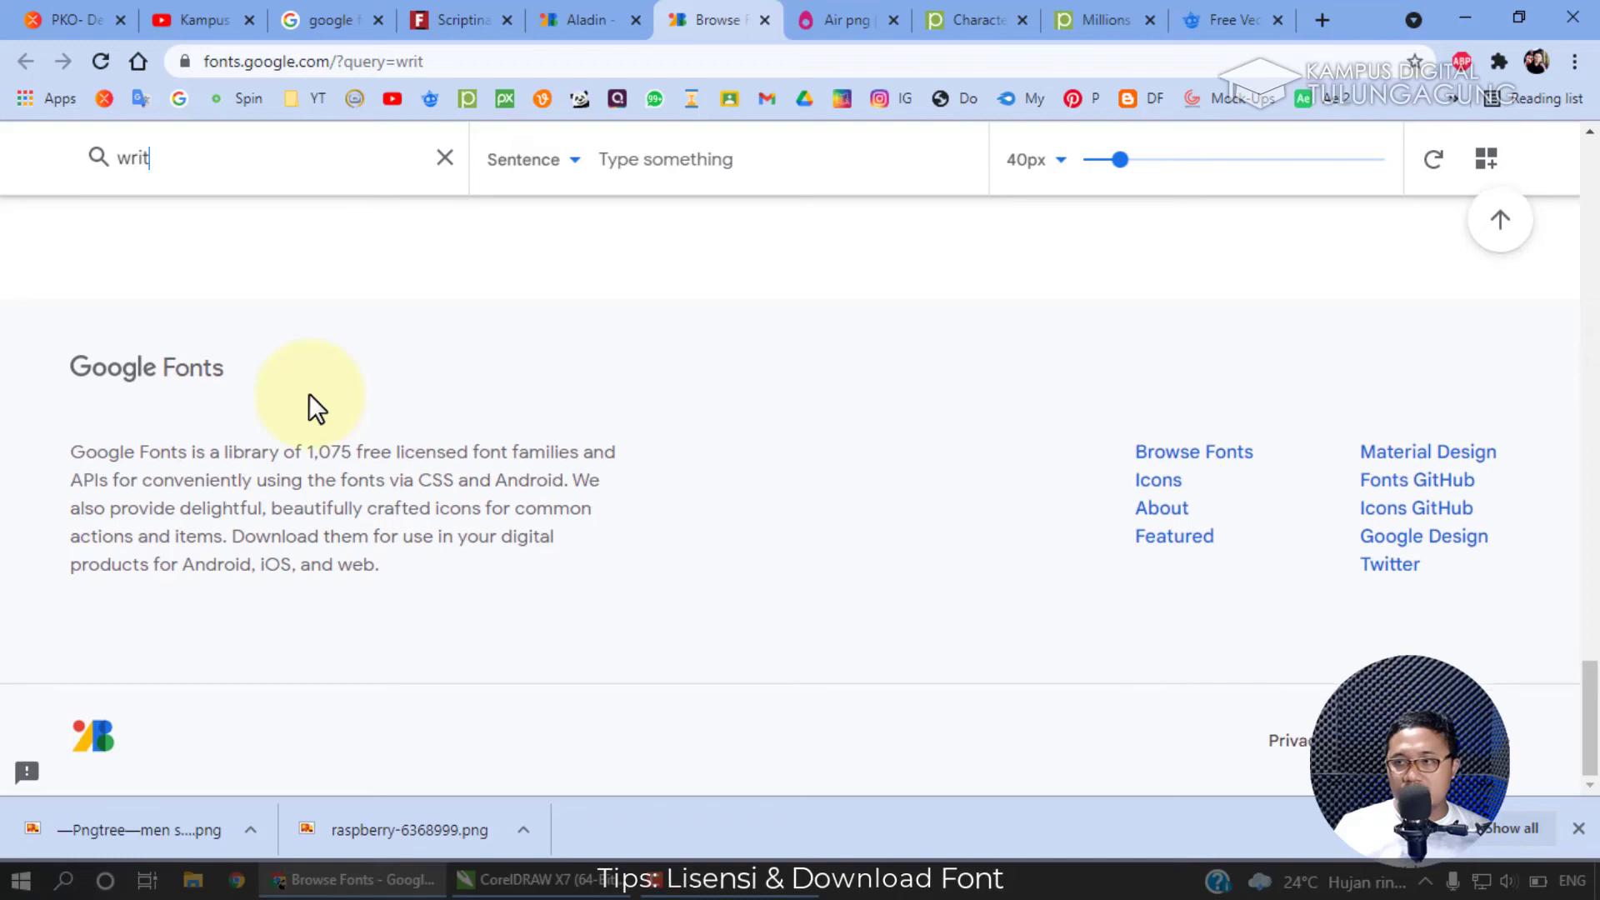
scroll(309, 394, up, 10)
scroll(313, 402, up, 10)
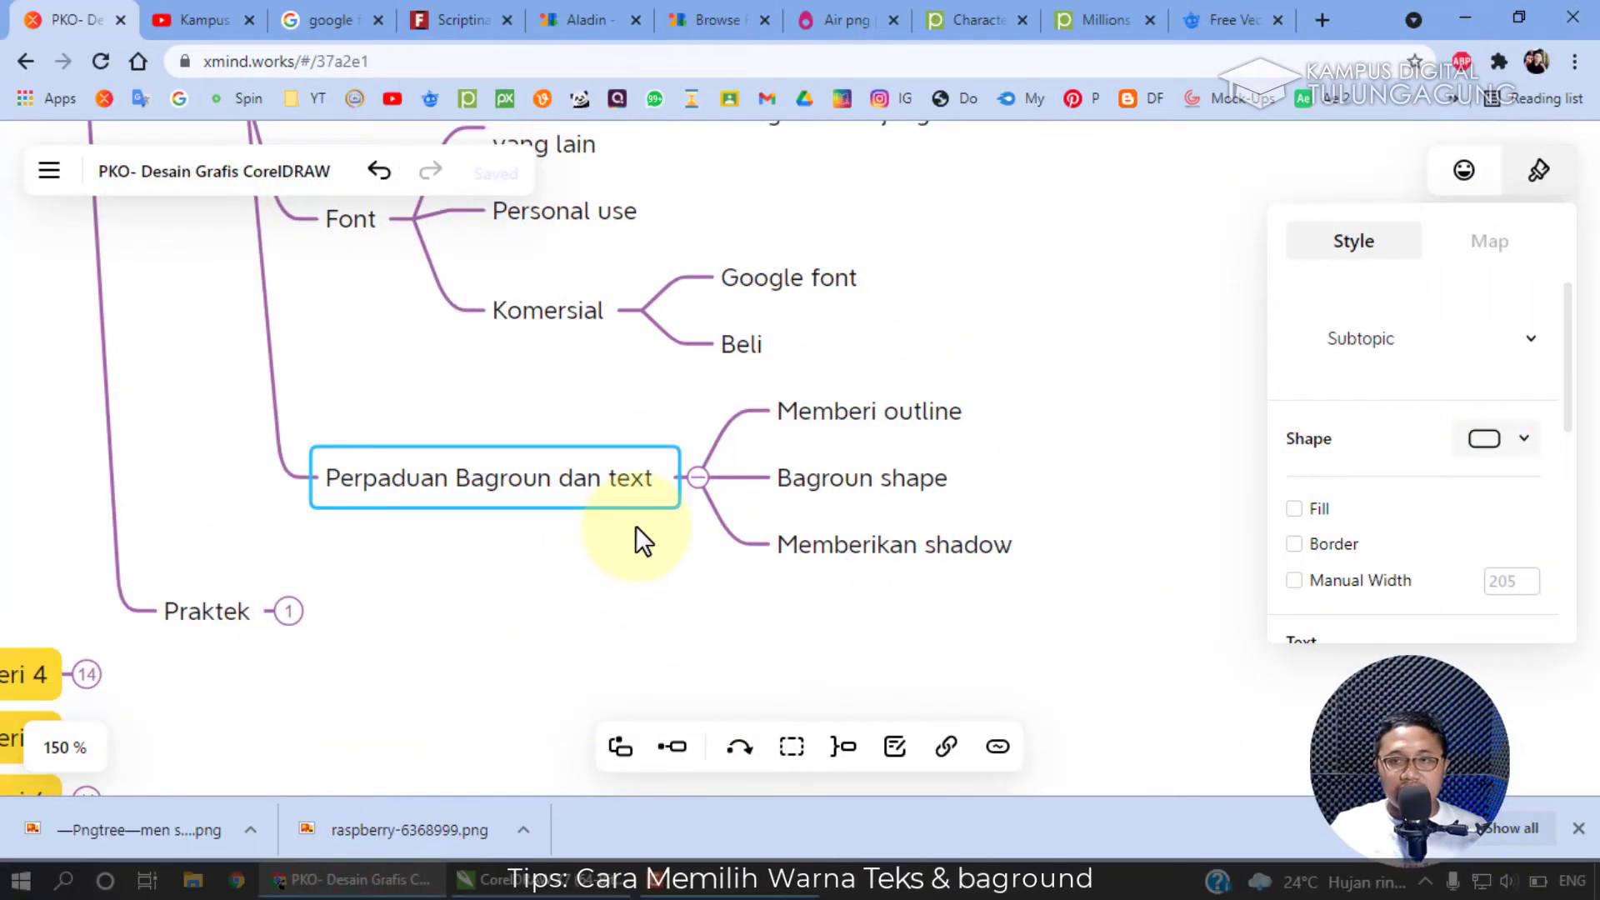
Switch to CorelDRAW and add the artistic text Desain in the empty area above and left of the black square.
click(587, 867)
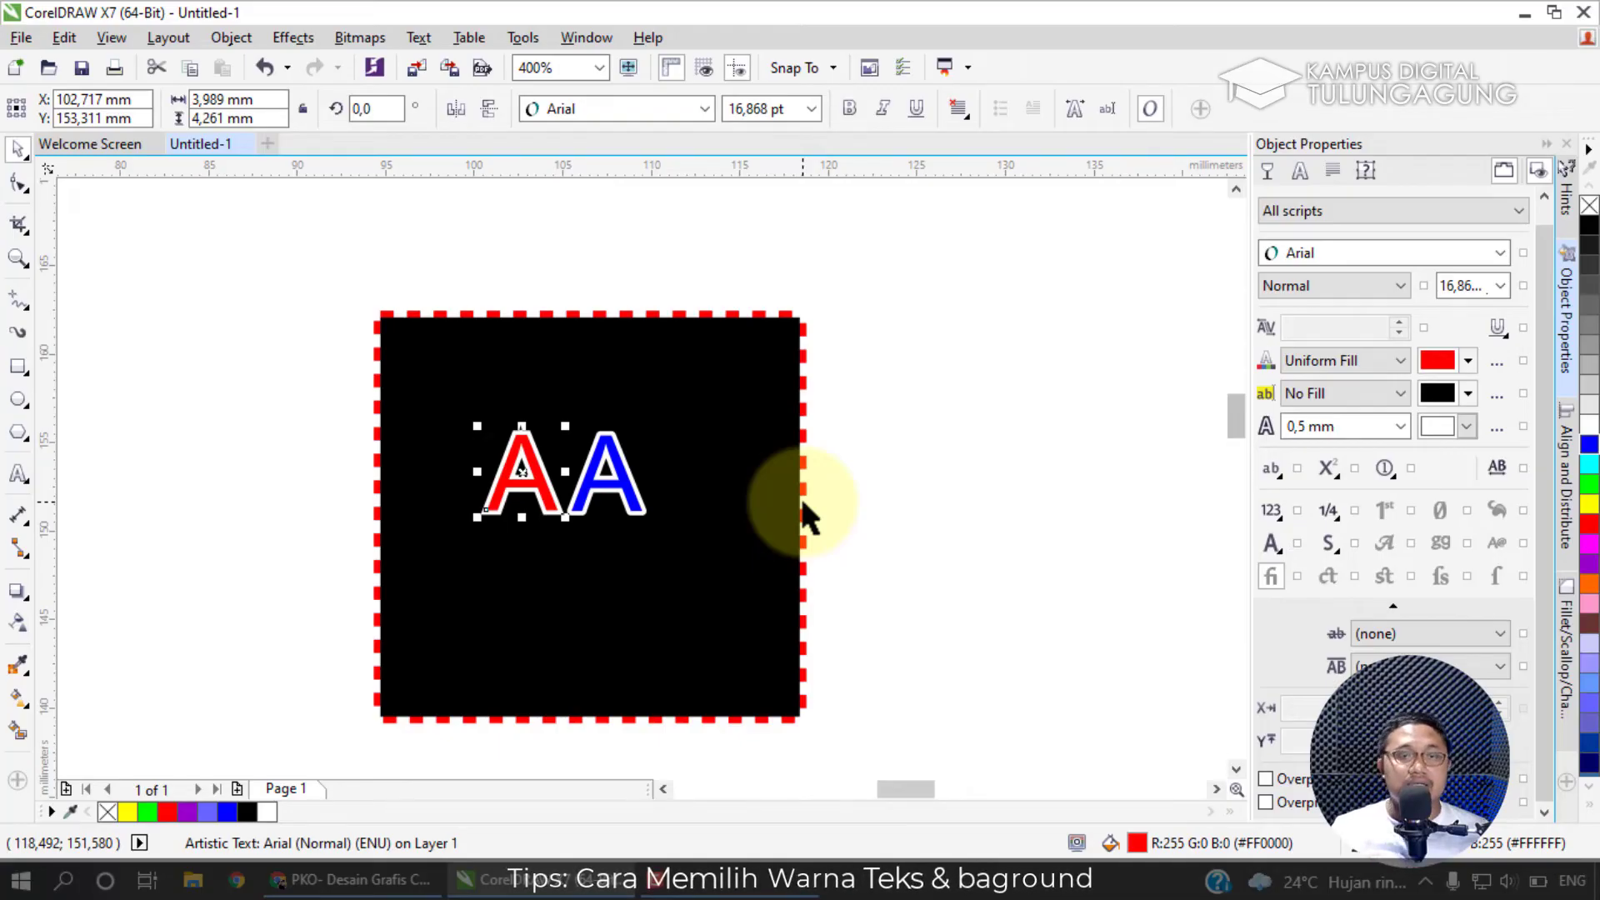
click(17, 368)
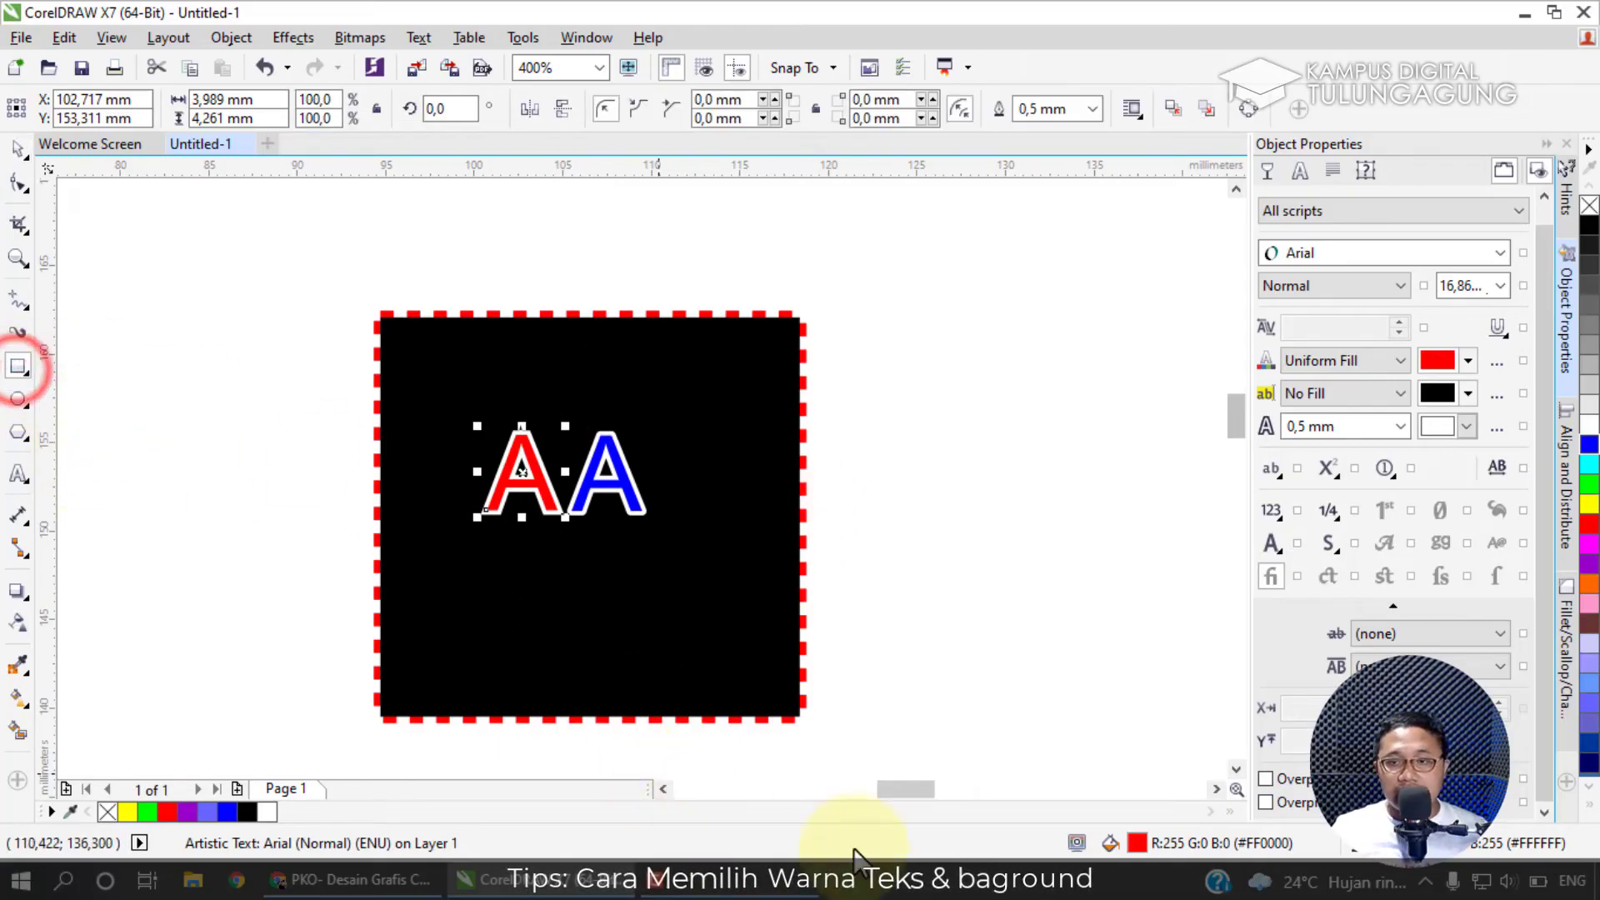
mouse_move(914, 789)
mouse_down()
mouse_move(973, 786)
mouse_move(929, 784)
mouse_up()
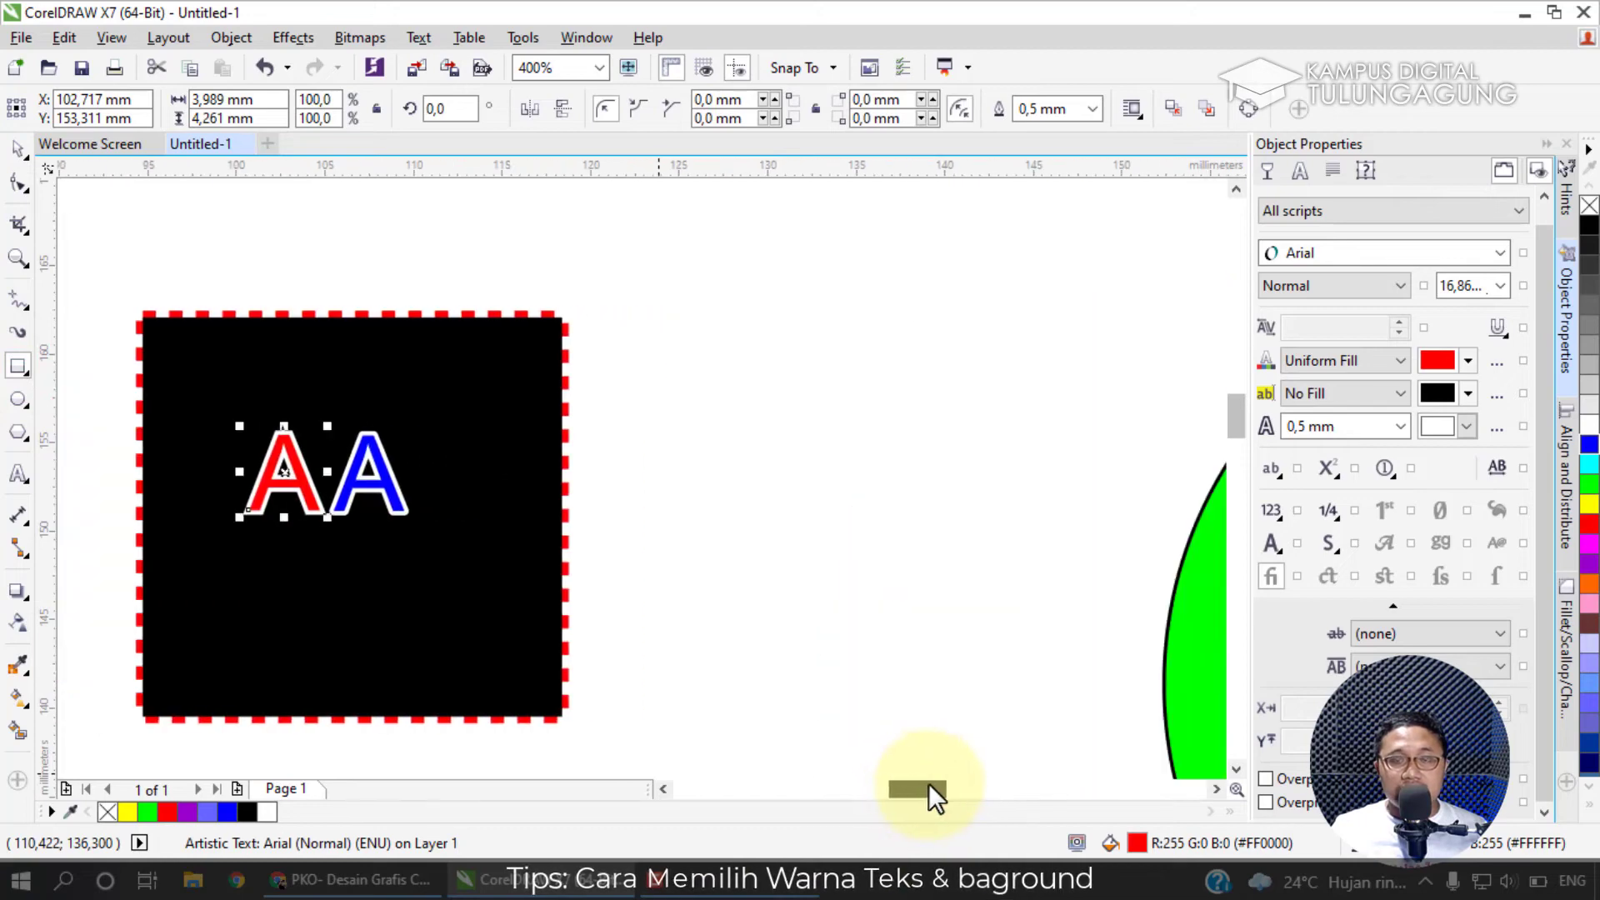
click(19, 473)
click(693, 286)
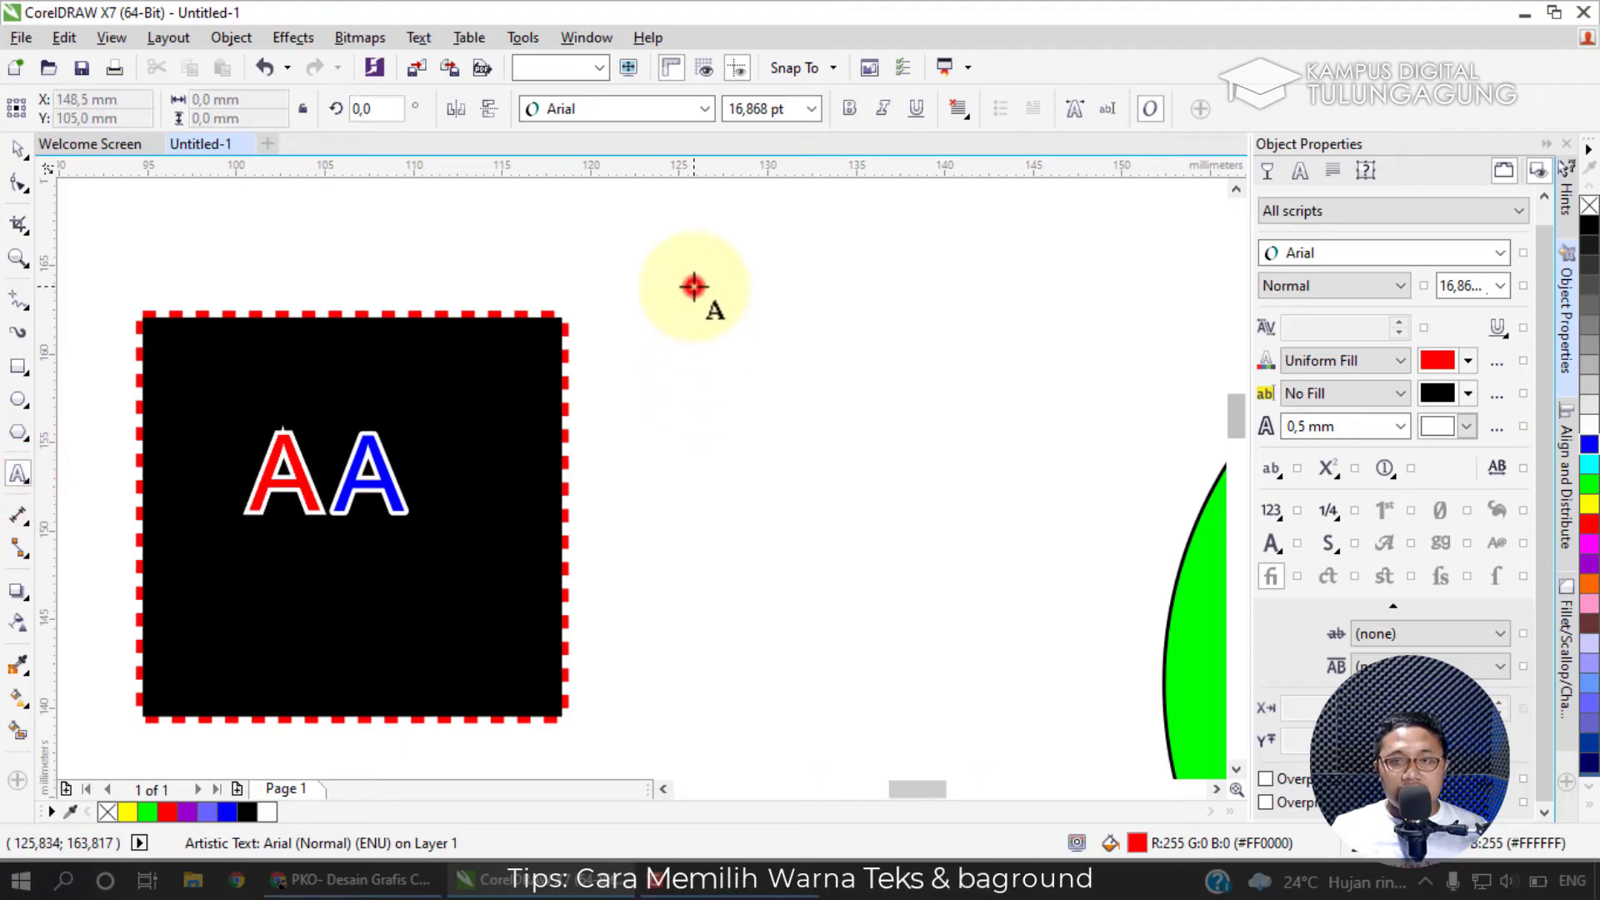
scroll(792, 351, down, 1)
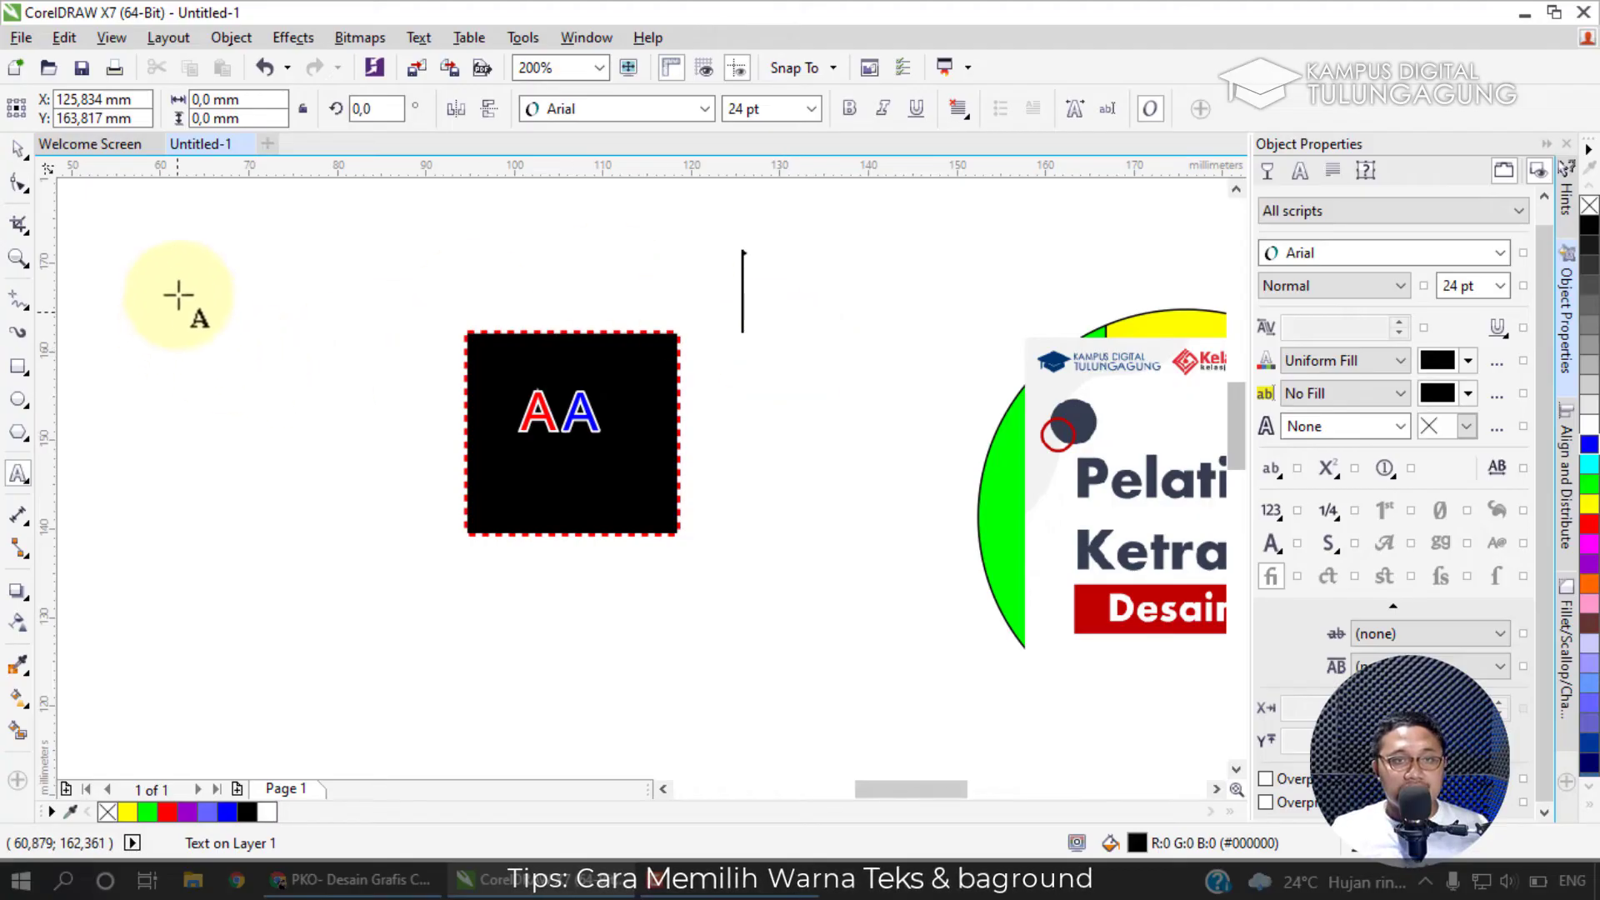
click(176, 264)
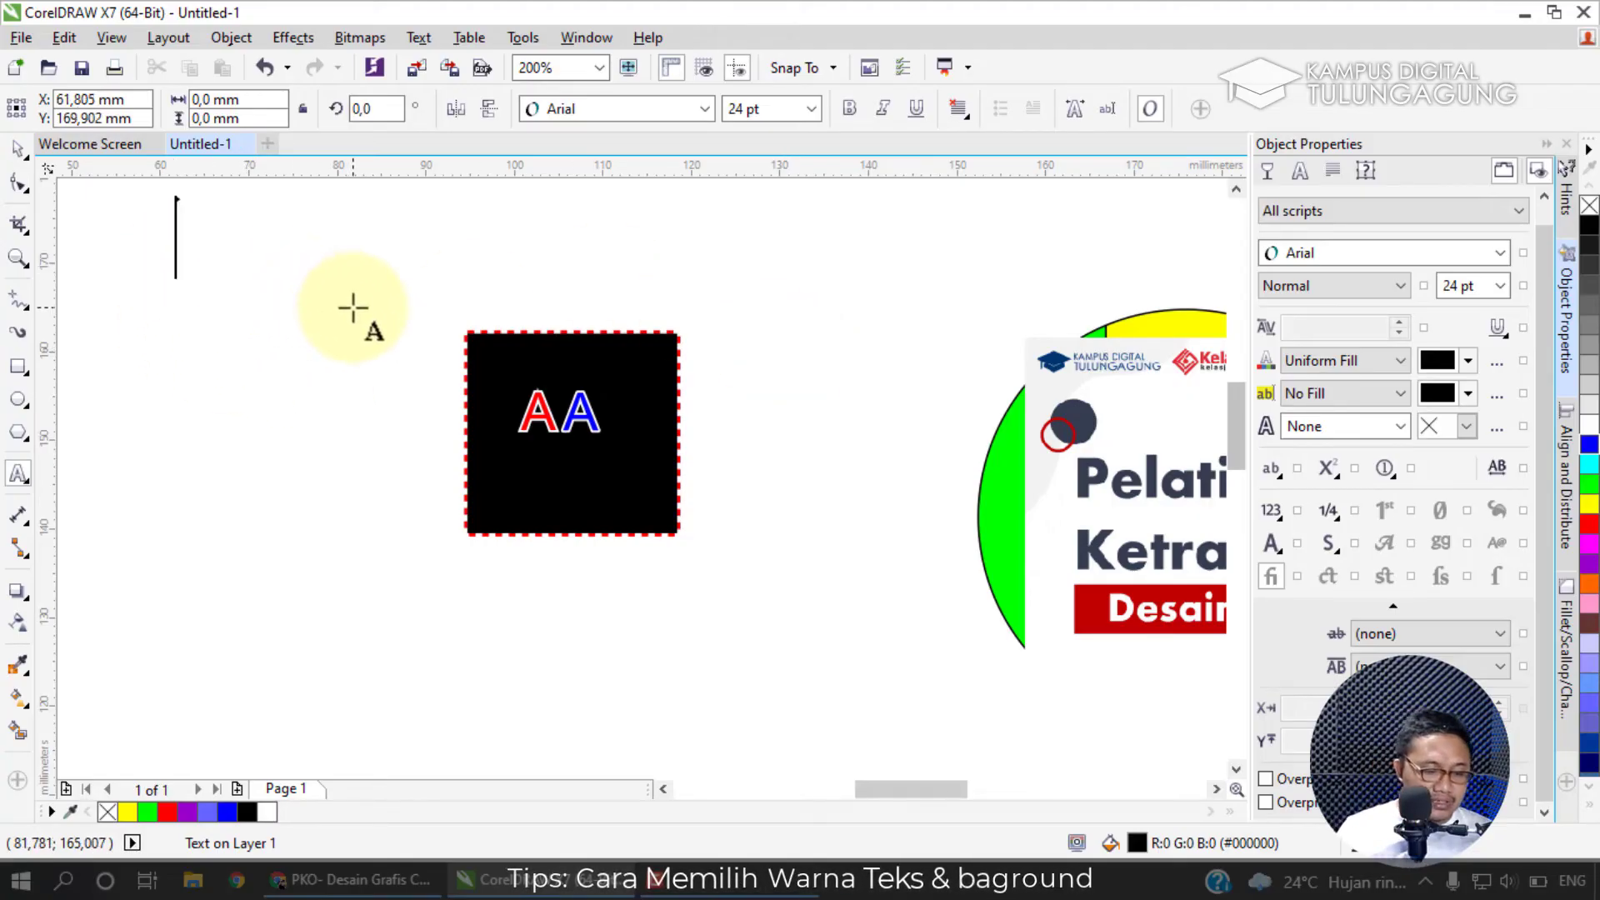
text(Desain)
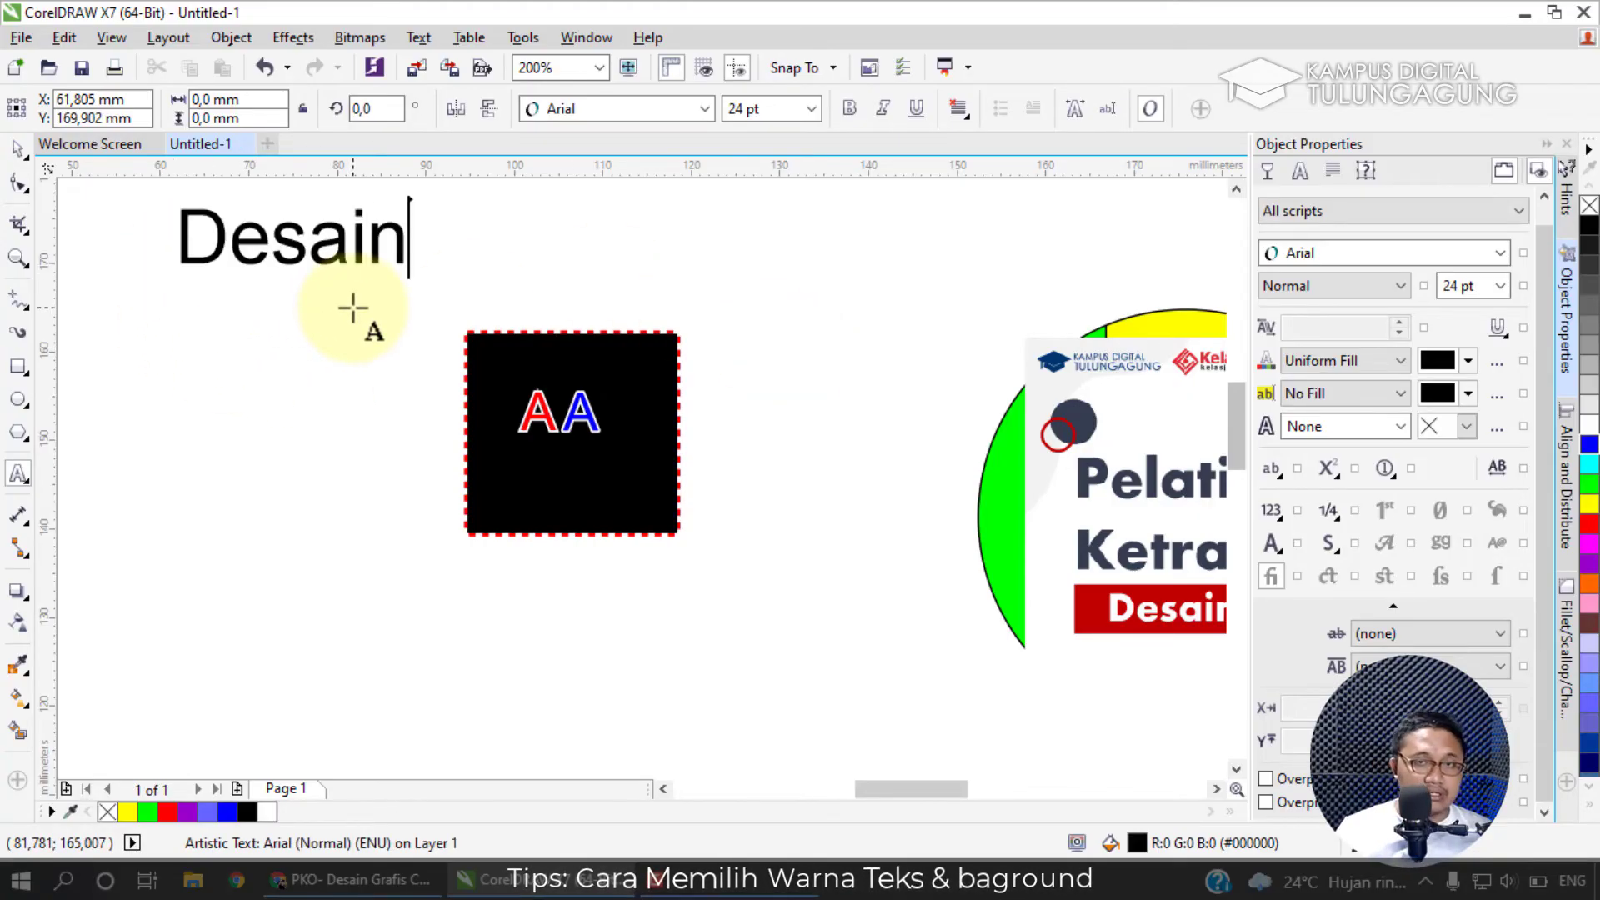
click(13, 144)
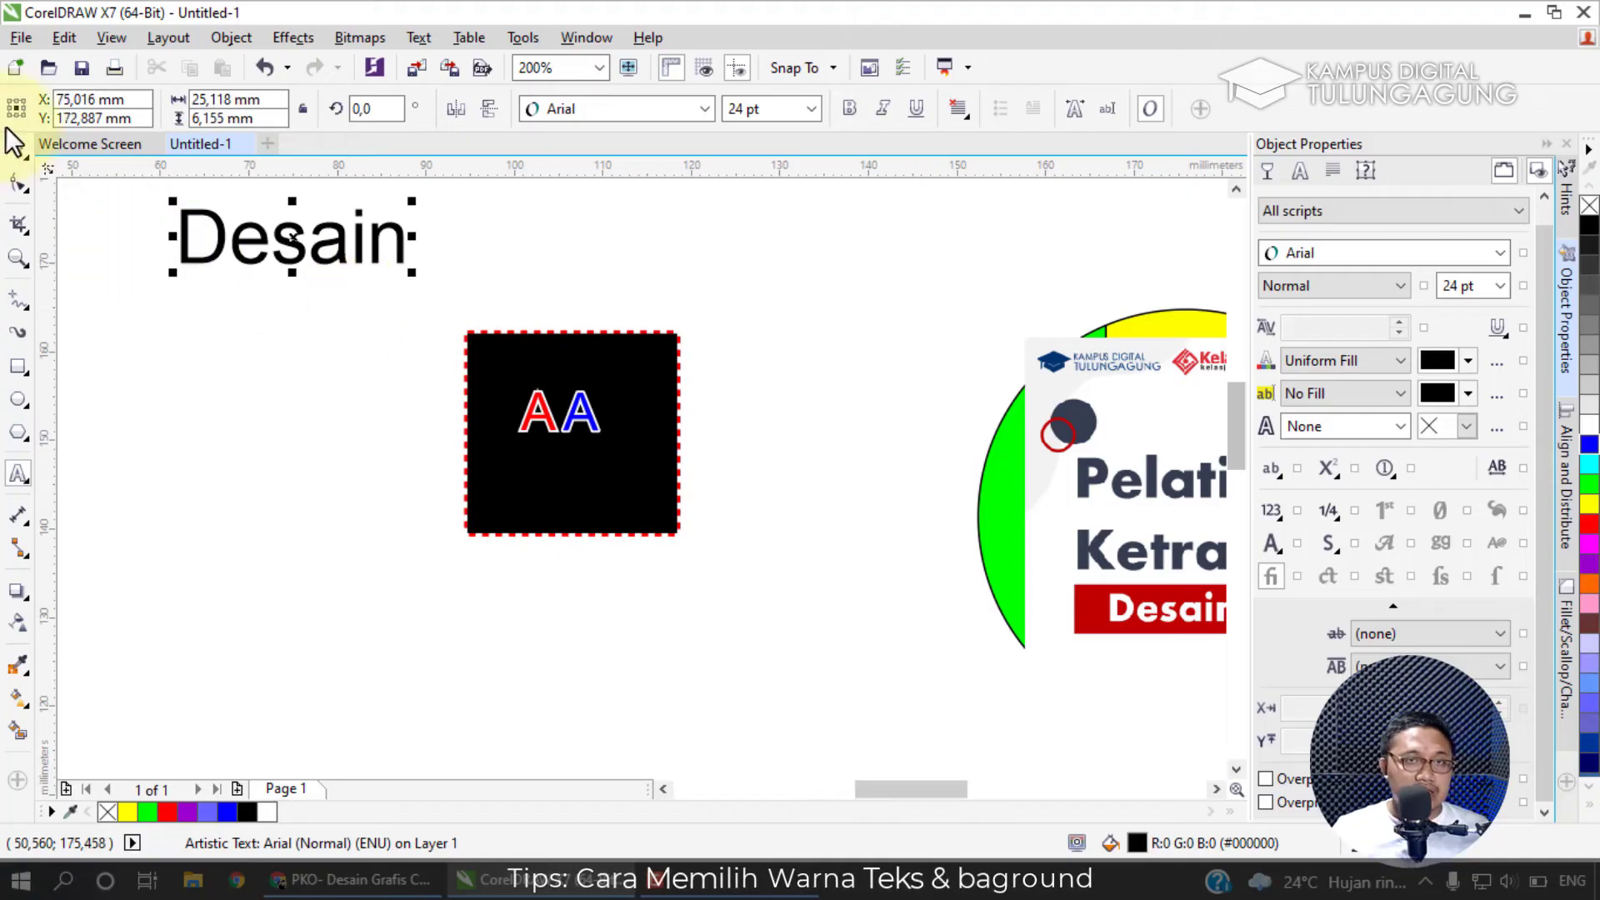
Draw a rectangle about 32.5 mm wide and 12.3 mm high around the Desain text.
click(17, 364)
drag(151, 184, 439, 292)
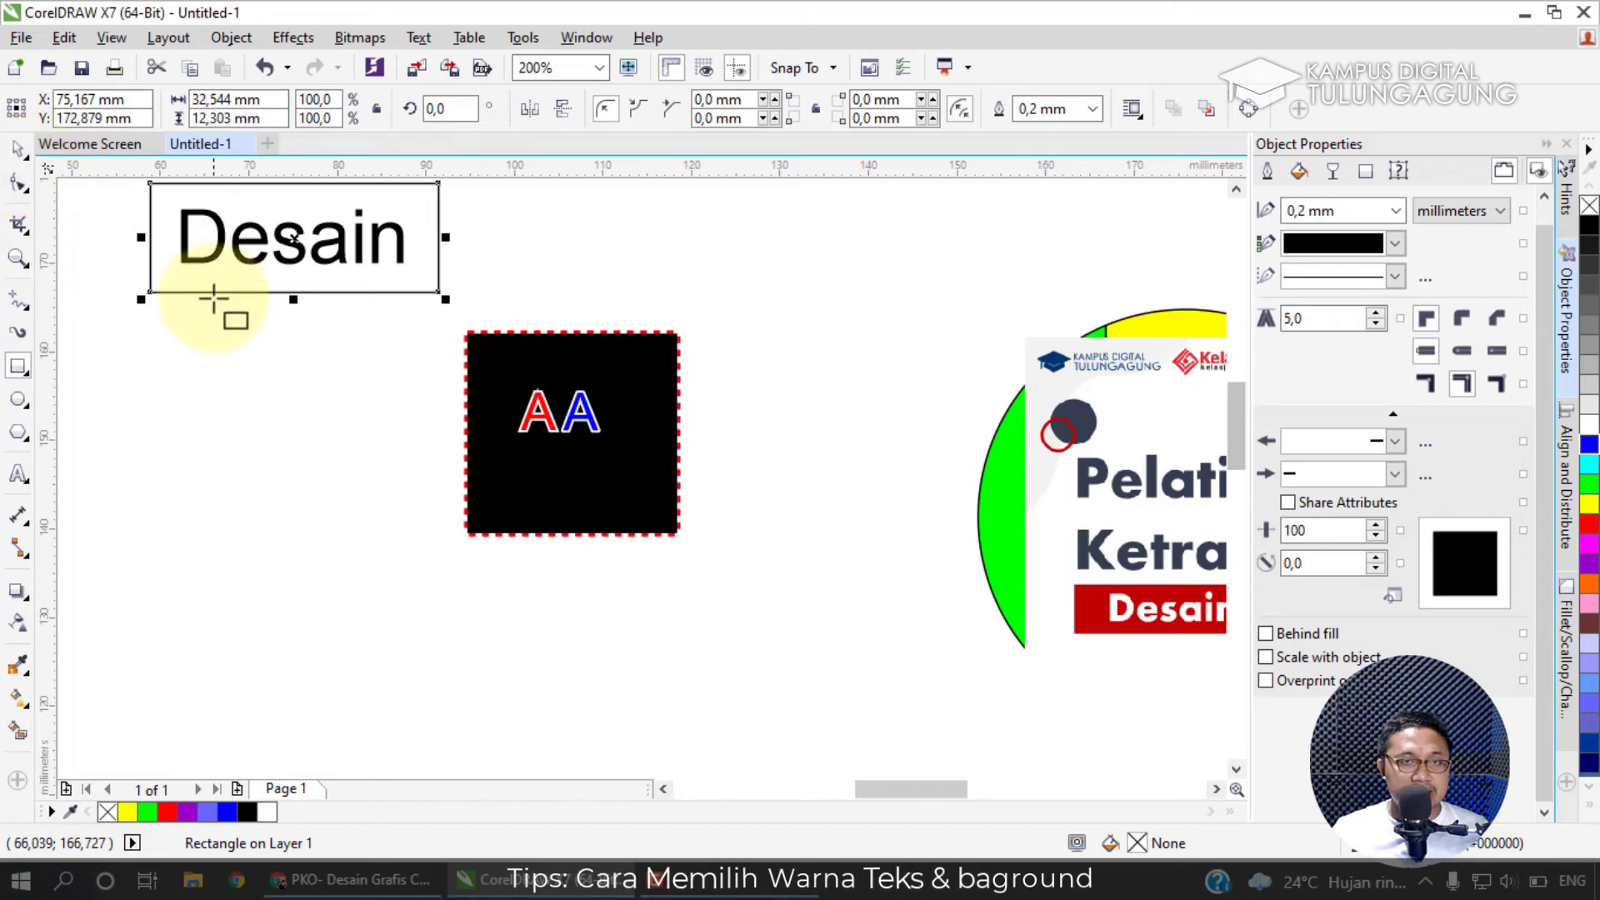
Duplicate the rectangle framing Desain, place the copy directly below the original, and bring the three objects into close view.
key(ctrl+d)
click(17, 148)
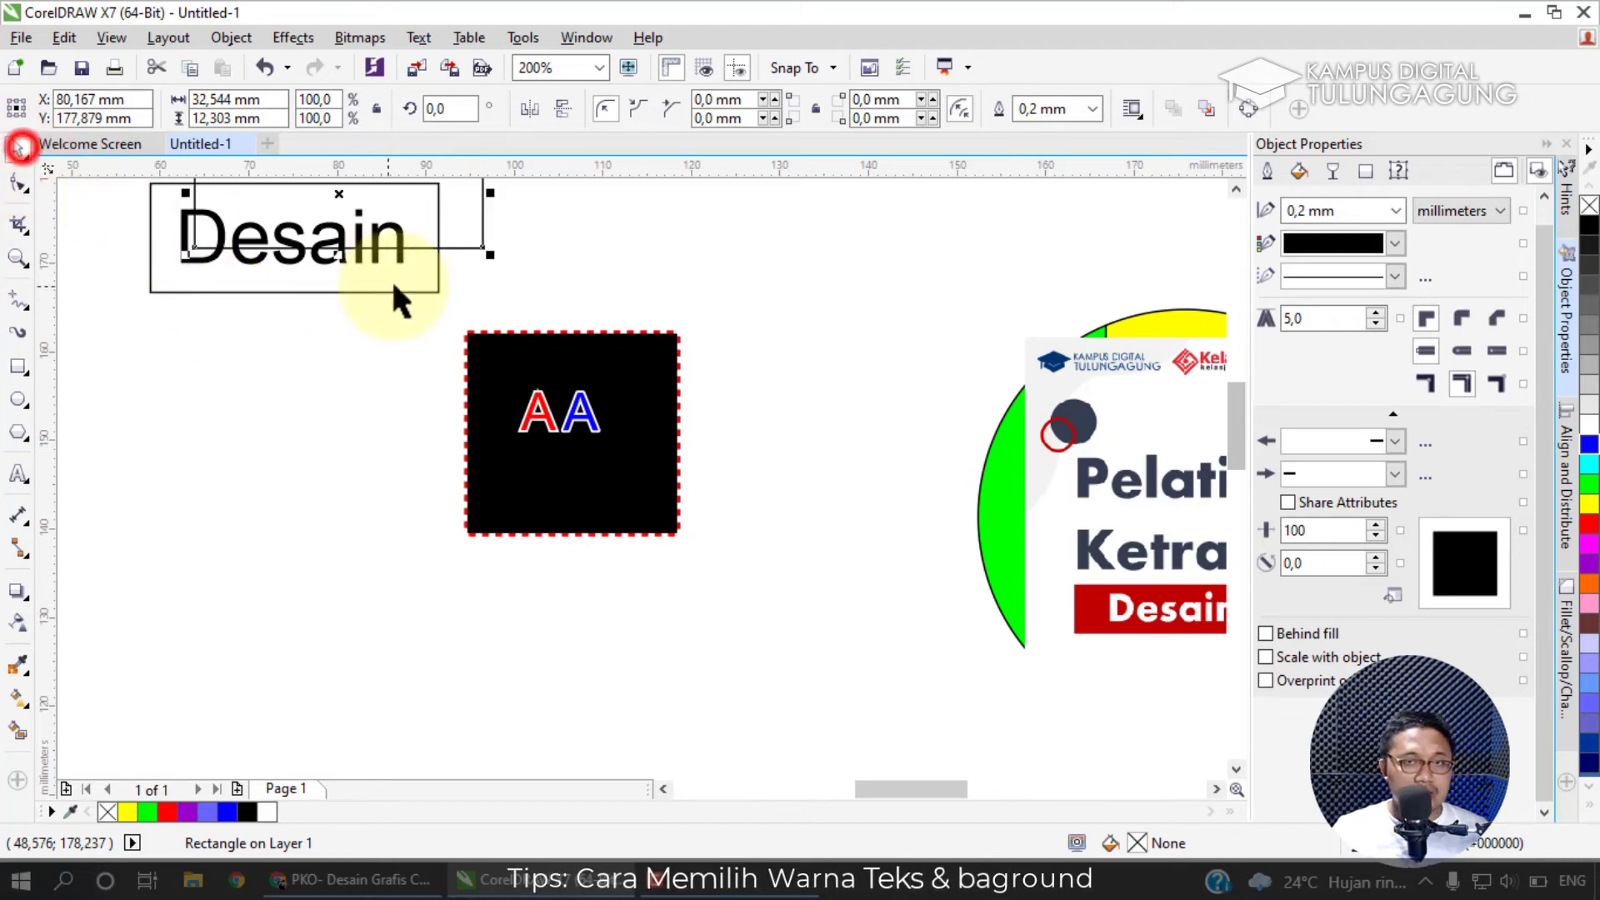
drag(415, 248, 369, 421)
scroll(368, 421, down, 2)
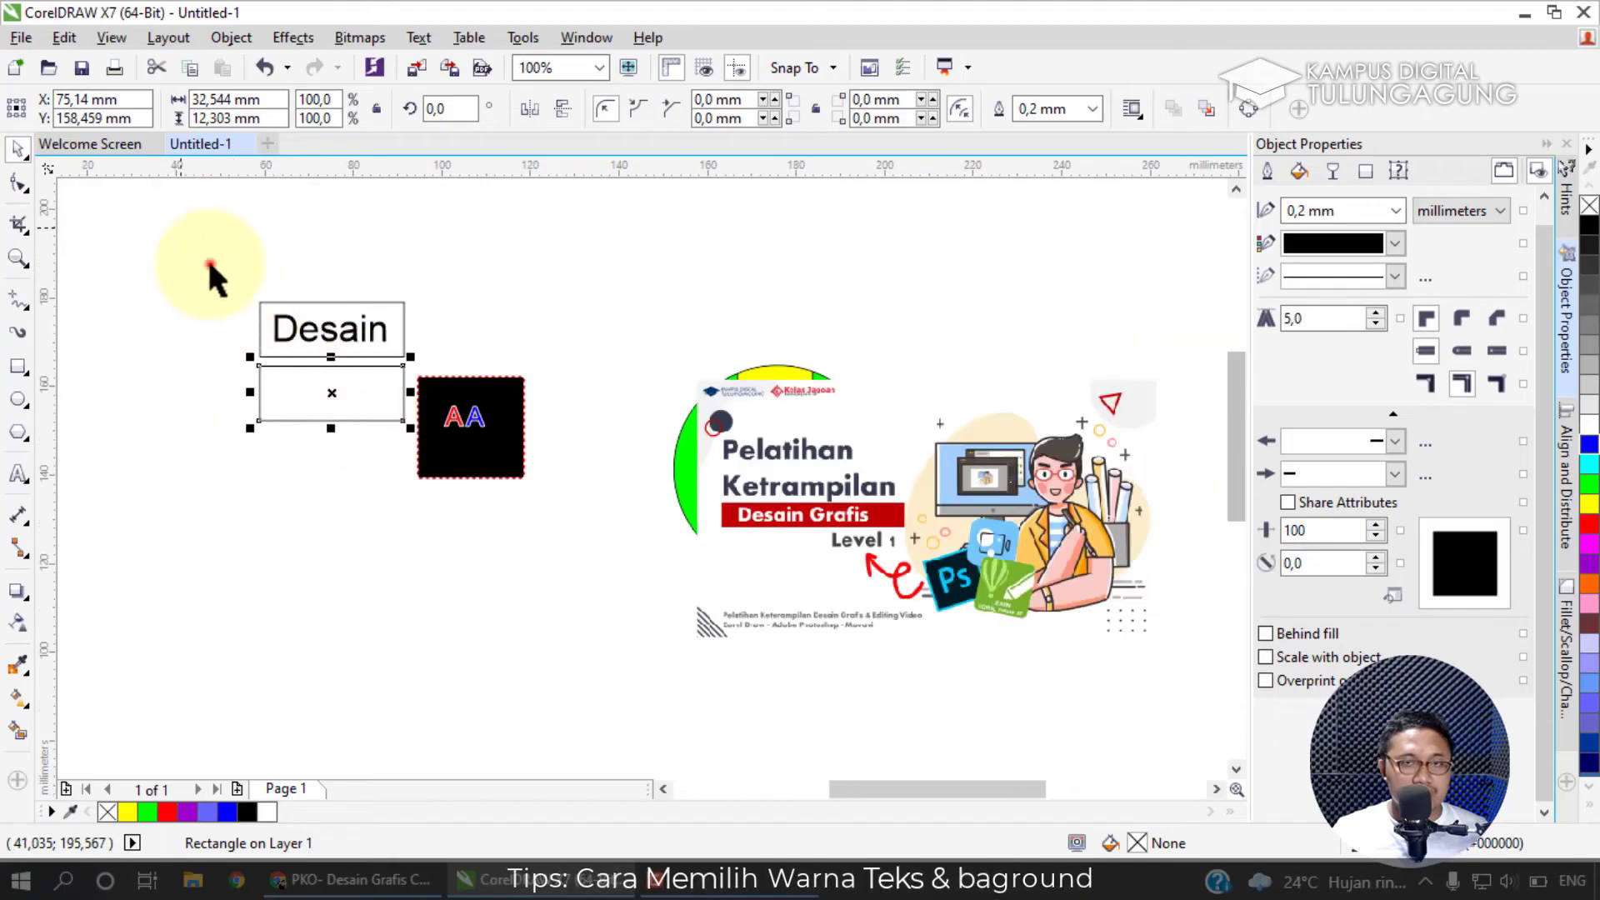
drag(184, 230, 426, 524)
click(599, 68)
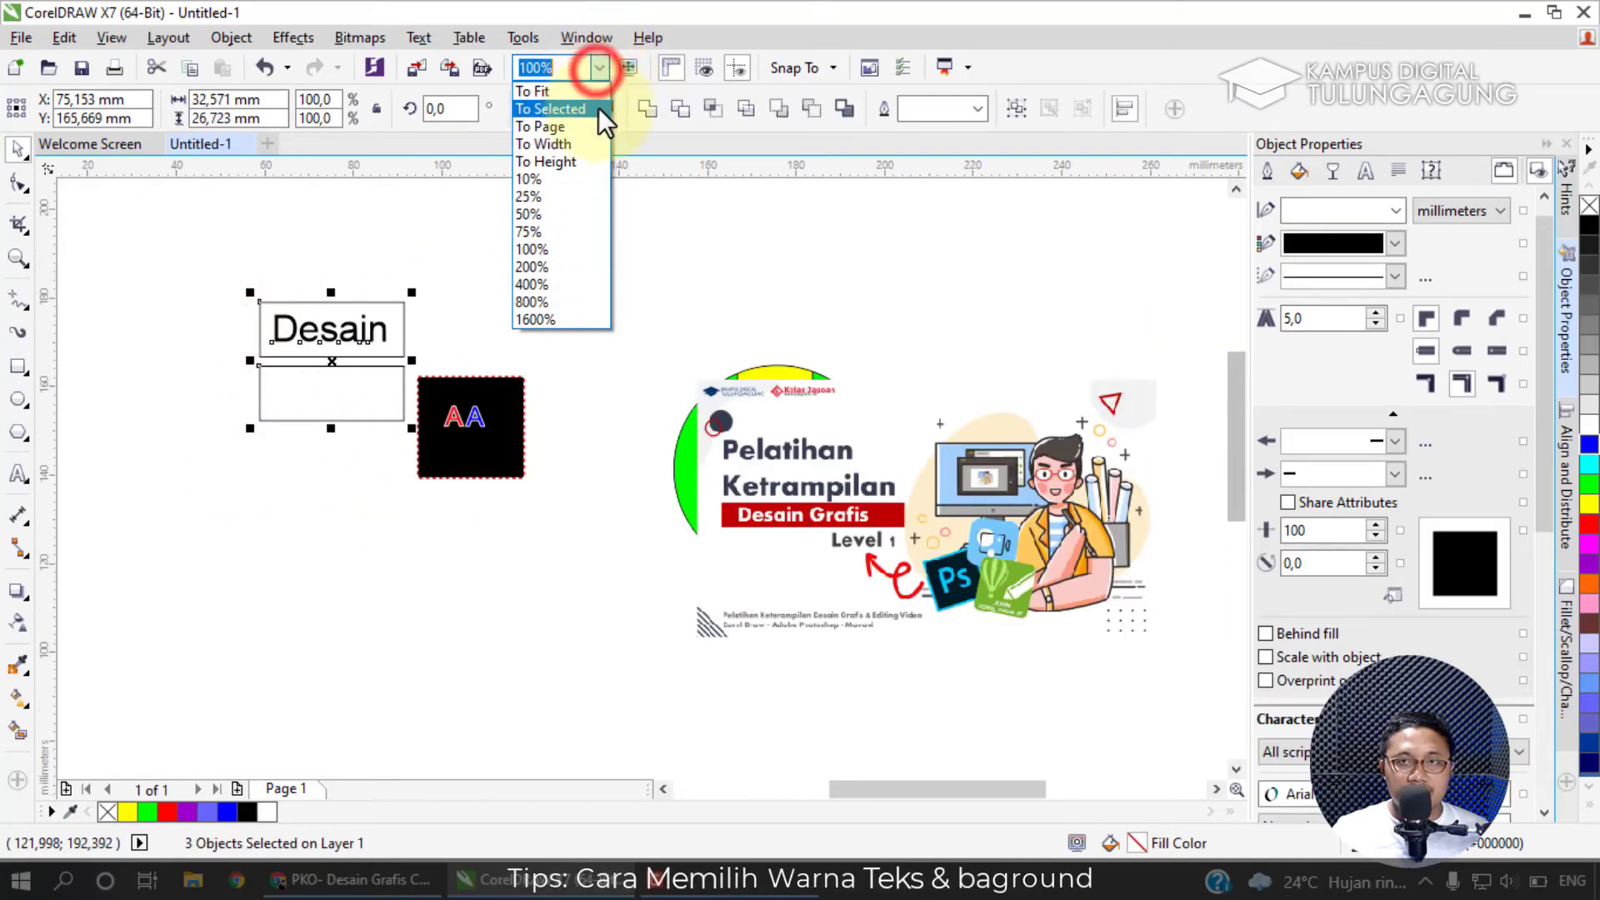
click(598, 108)
click(222, 322)
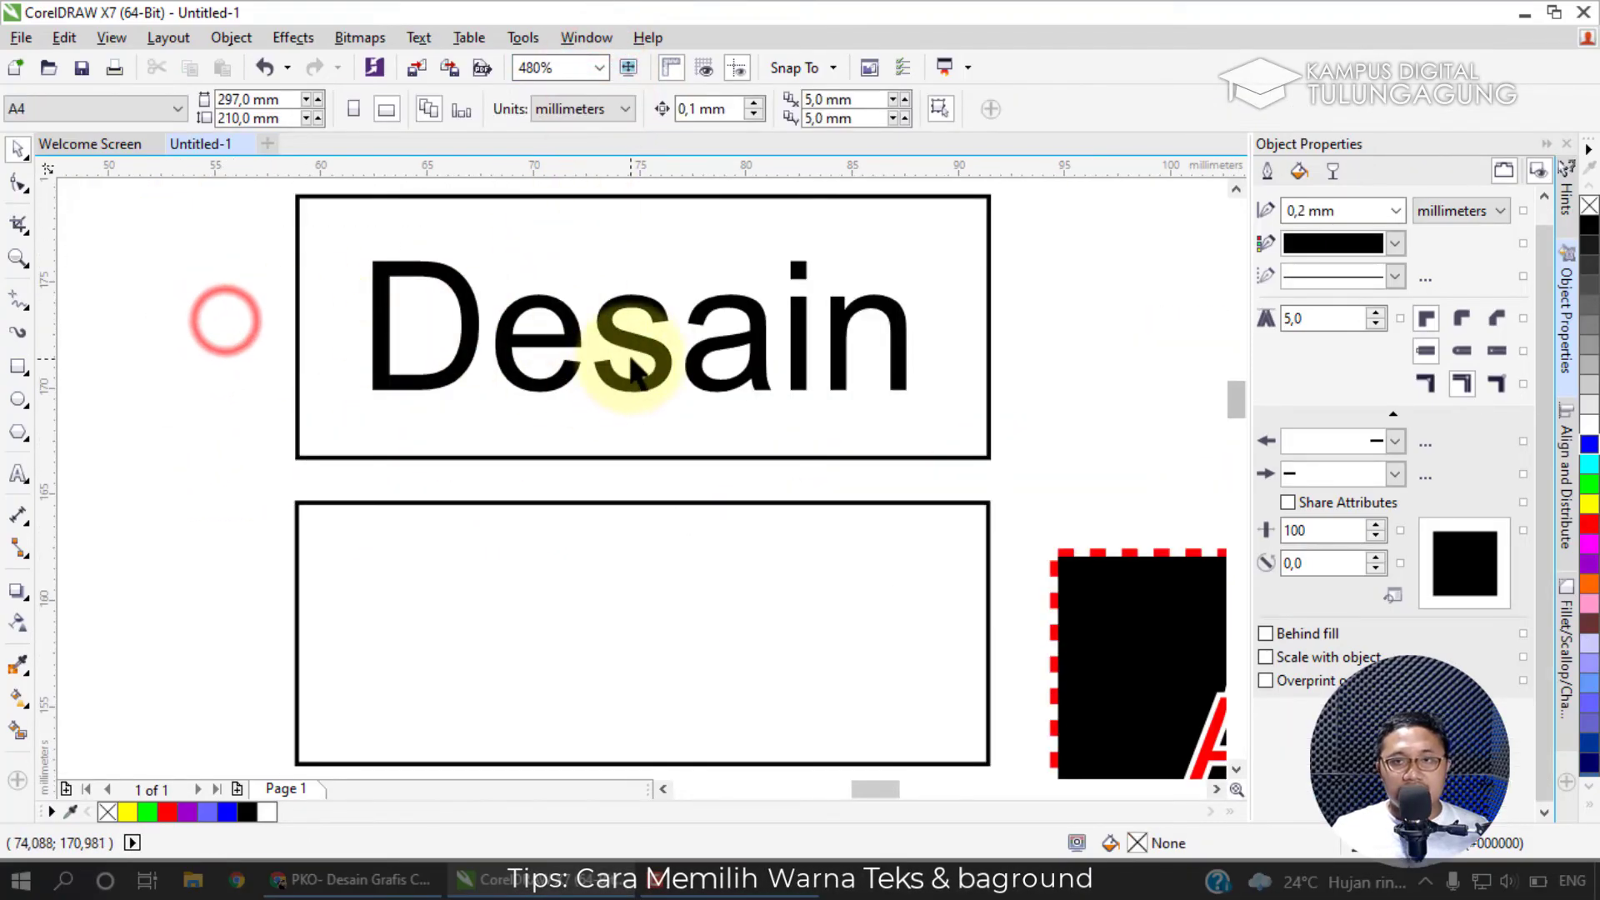
Copy the Desain text onto the empty rectangle below.
click(642, 352)
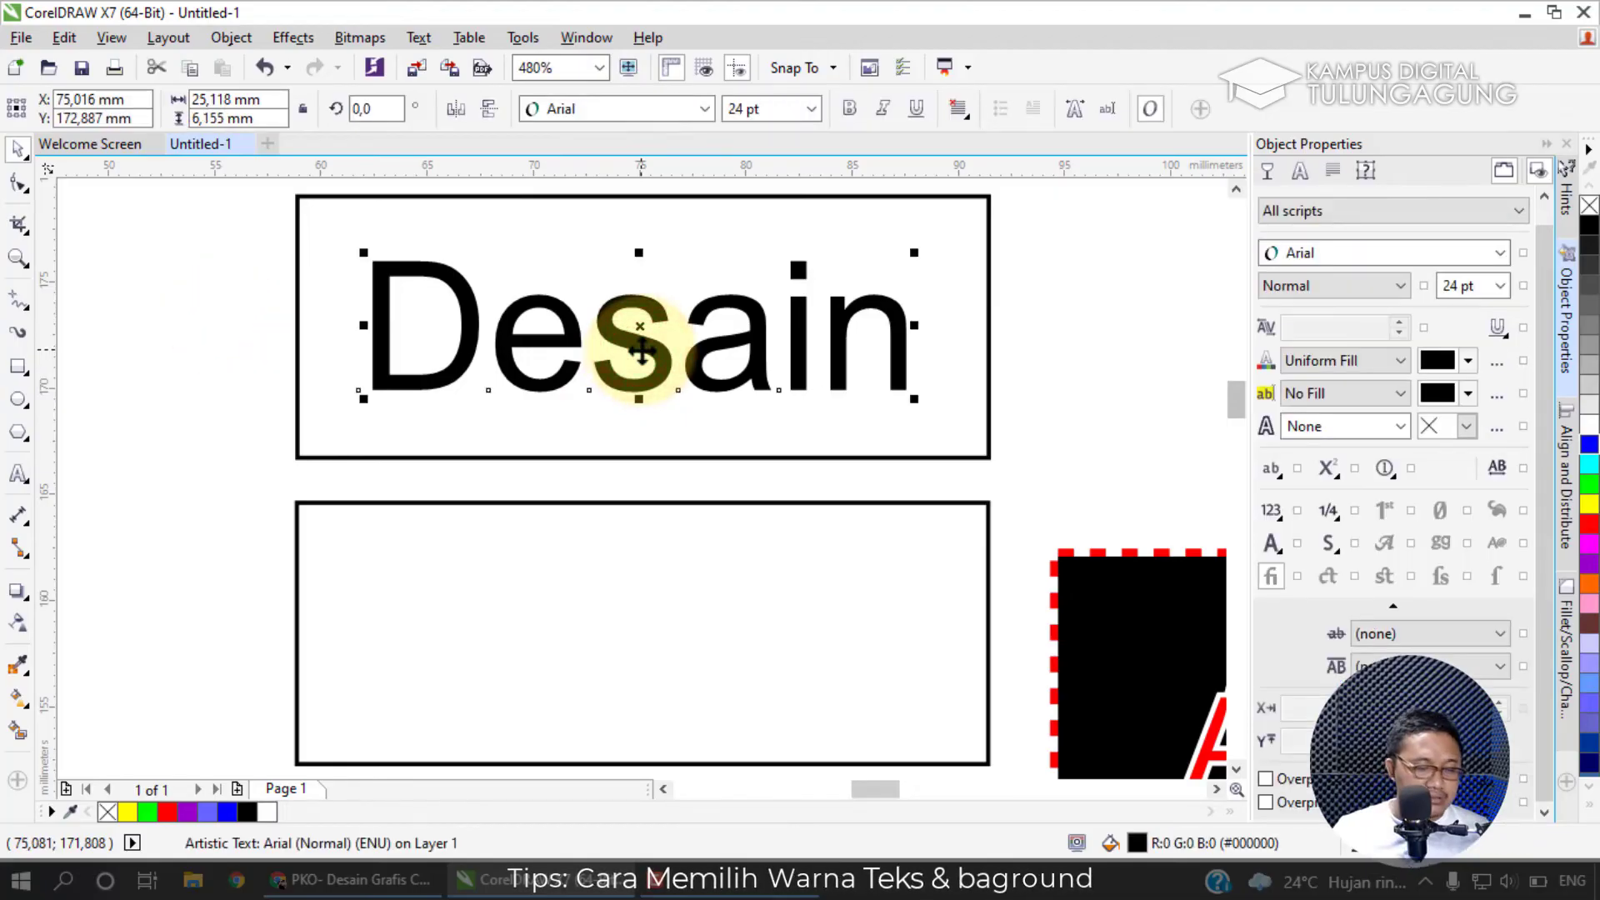
click(642, 349)
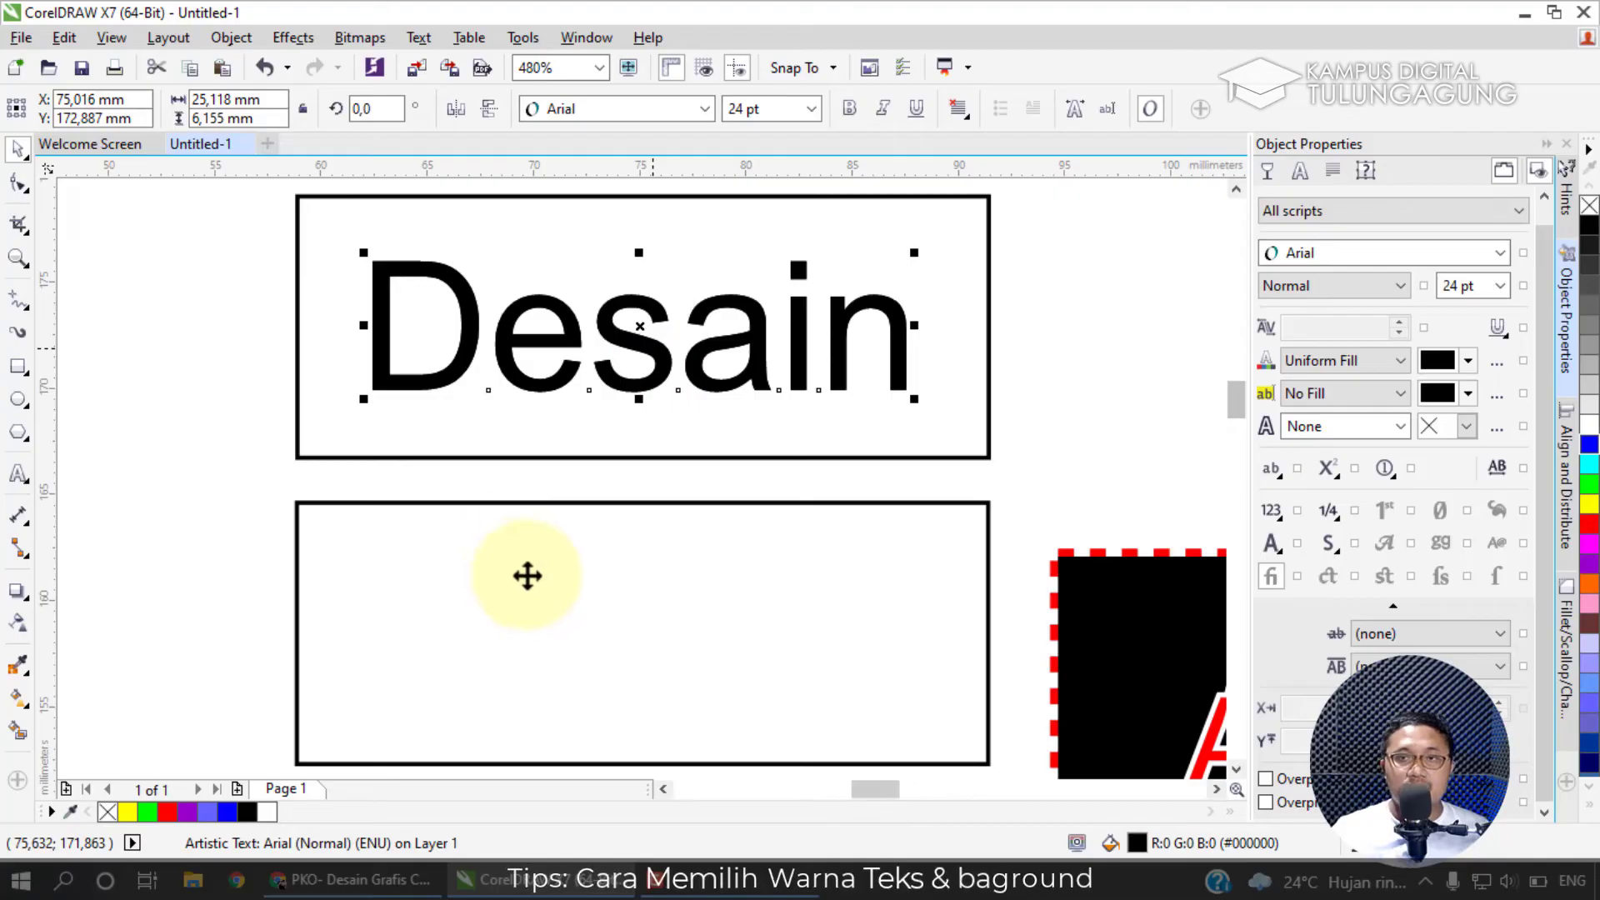
click(646, 348)
scroll(530, 557, down, 3)
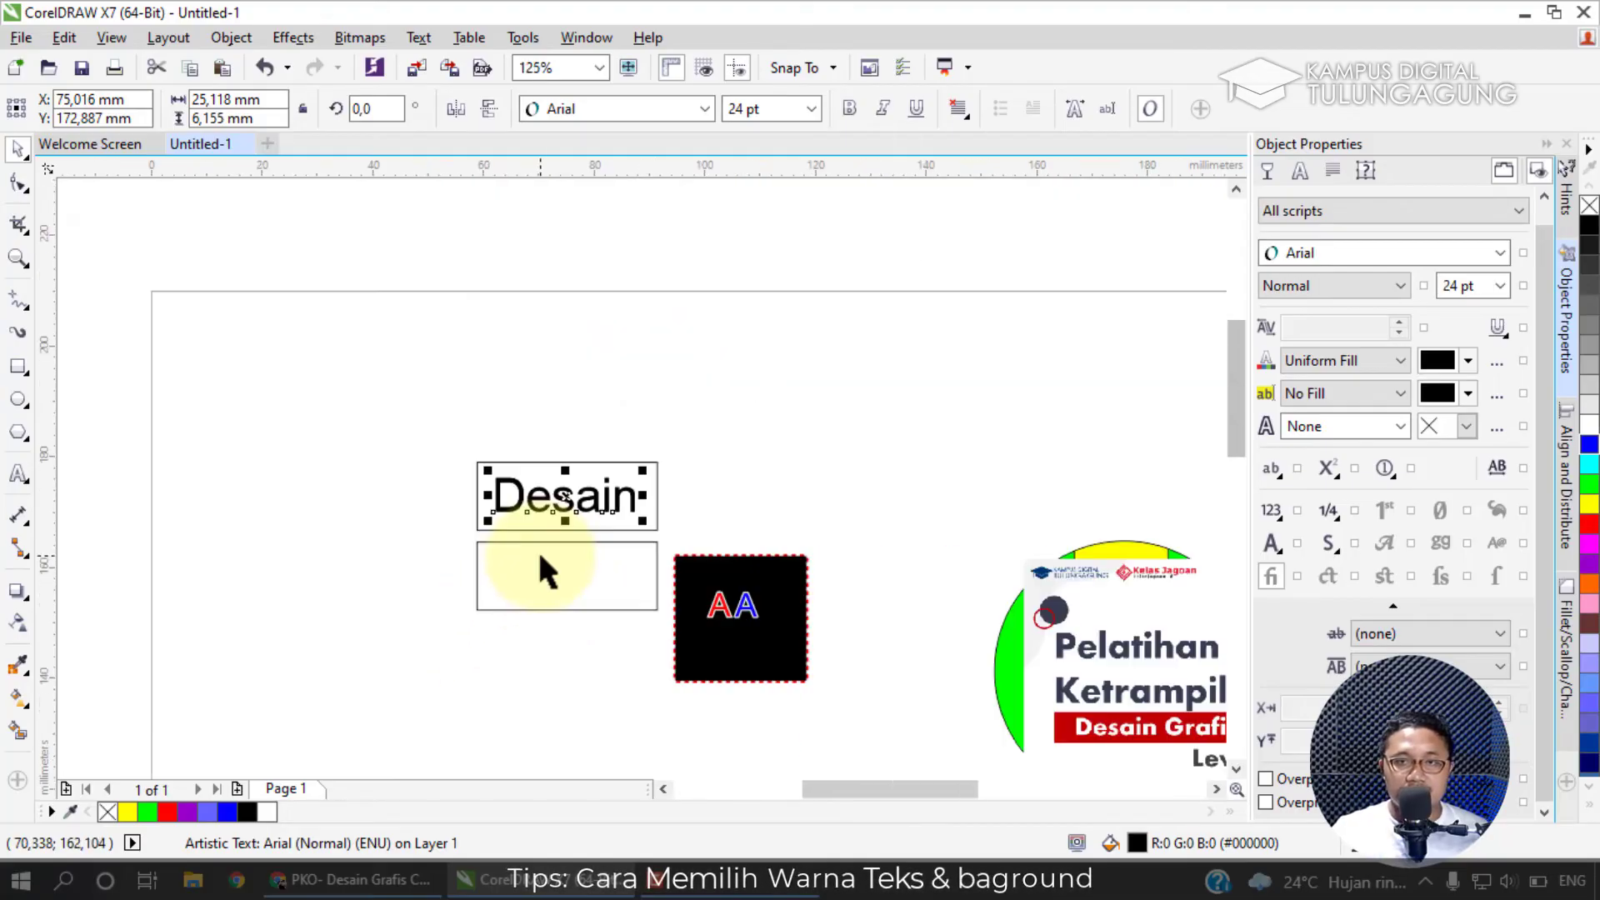
scroll(572, 492, up, 3)
click(827, 498)
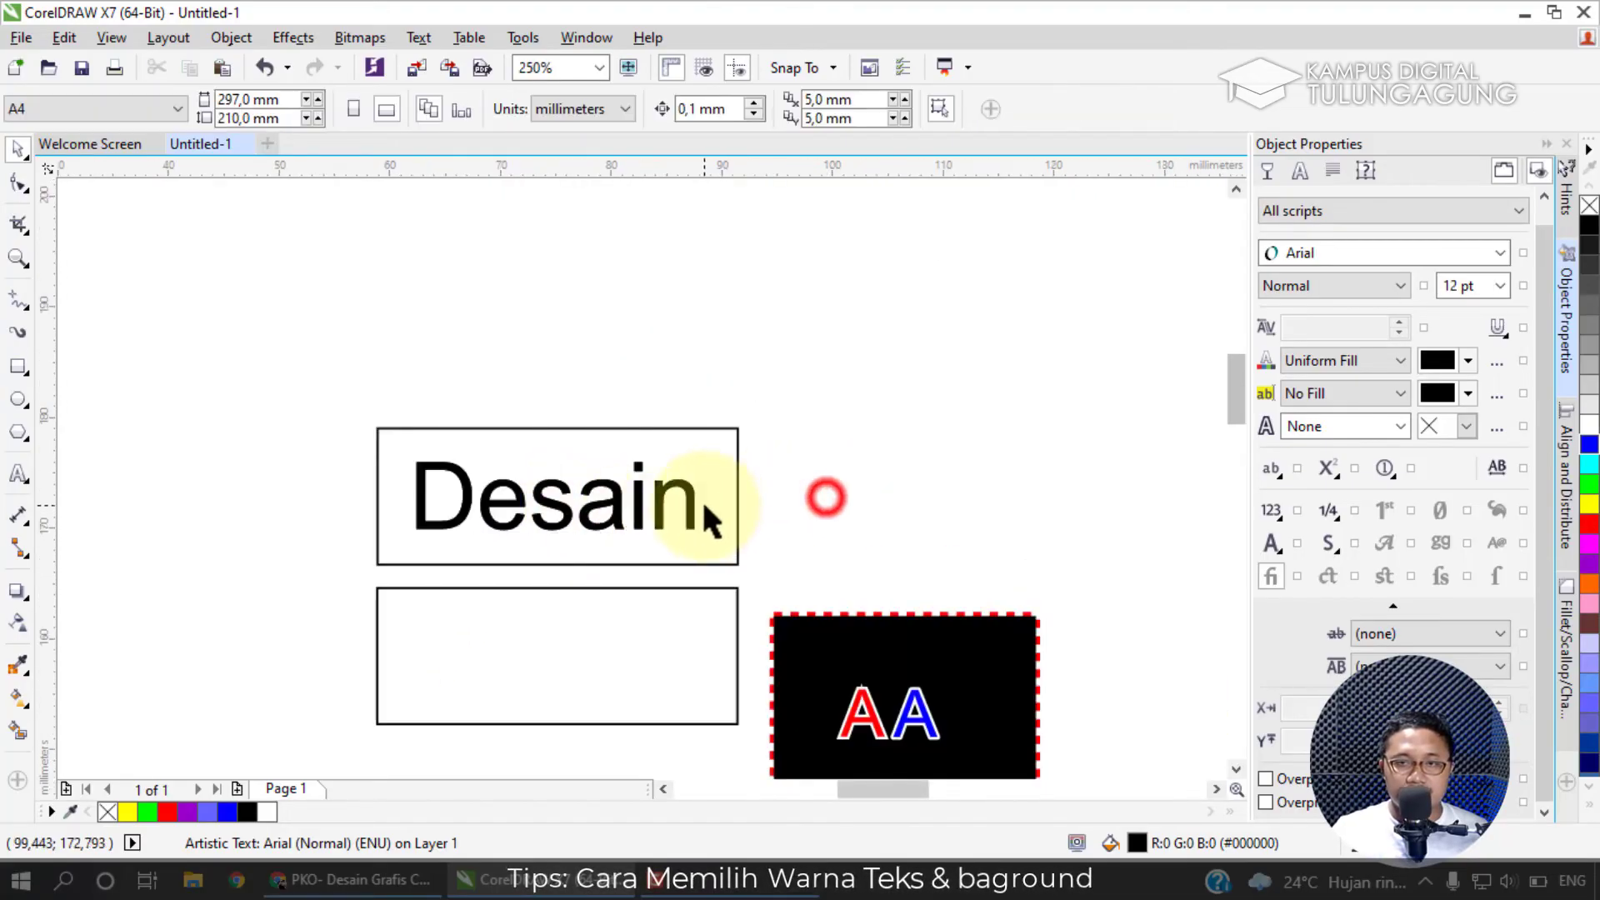
drag(694, 512, 533, 646)
Fill the lower rectangle with magenta and move the copied Desain text to its middle.
click(688, 632)
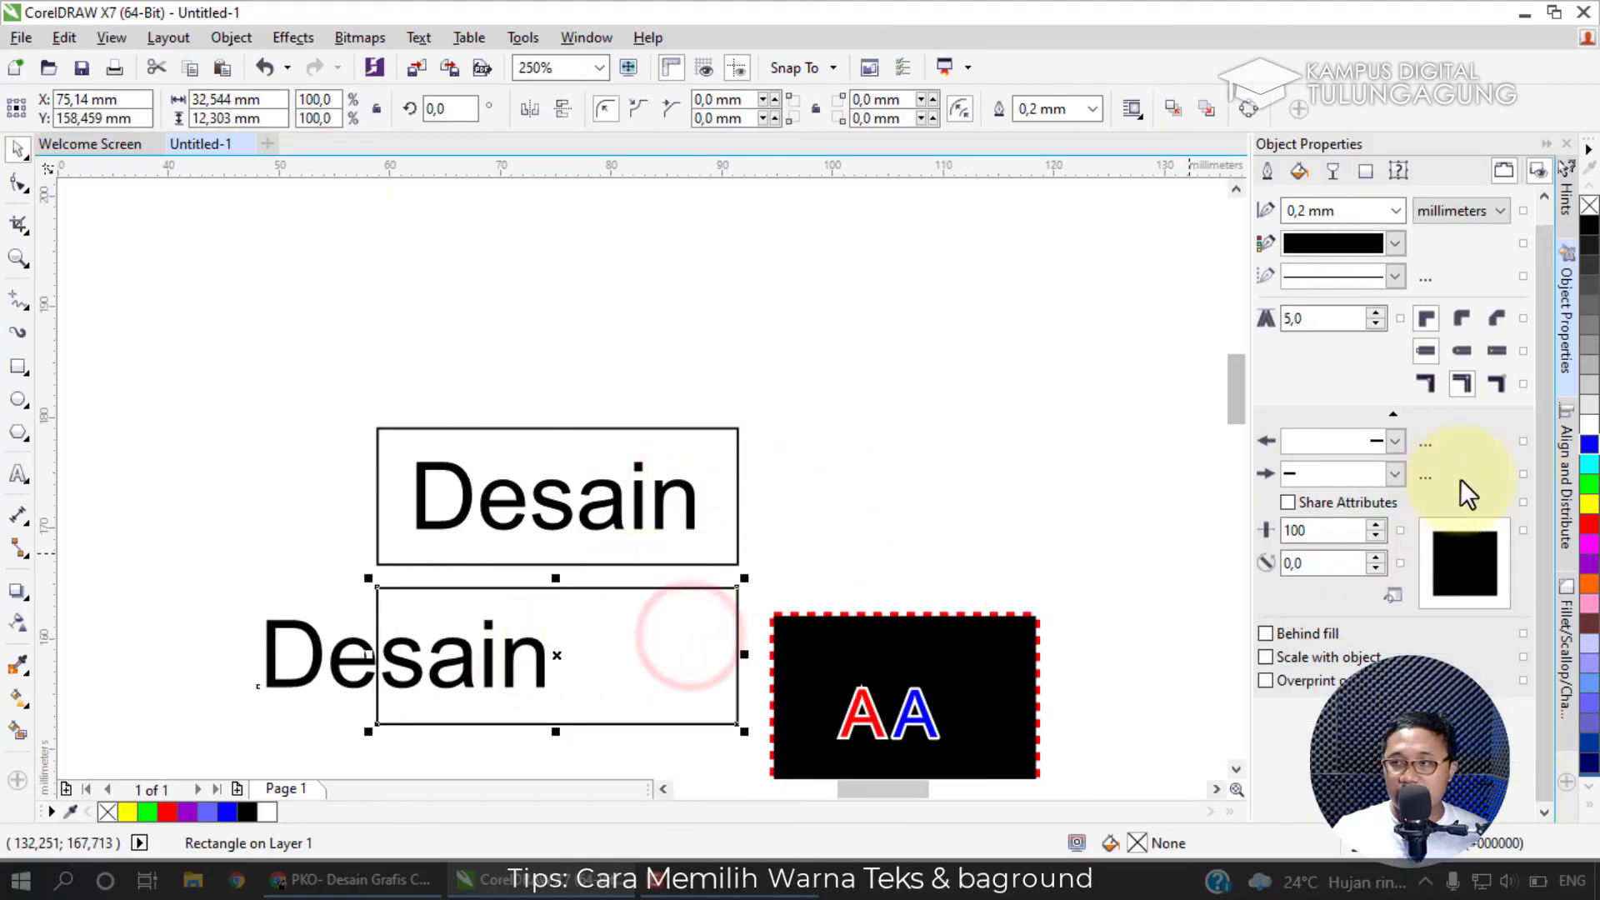
click(1590, 543)
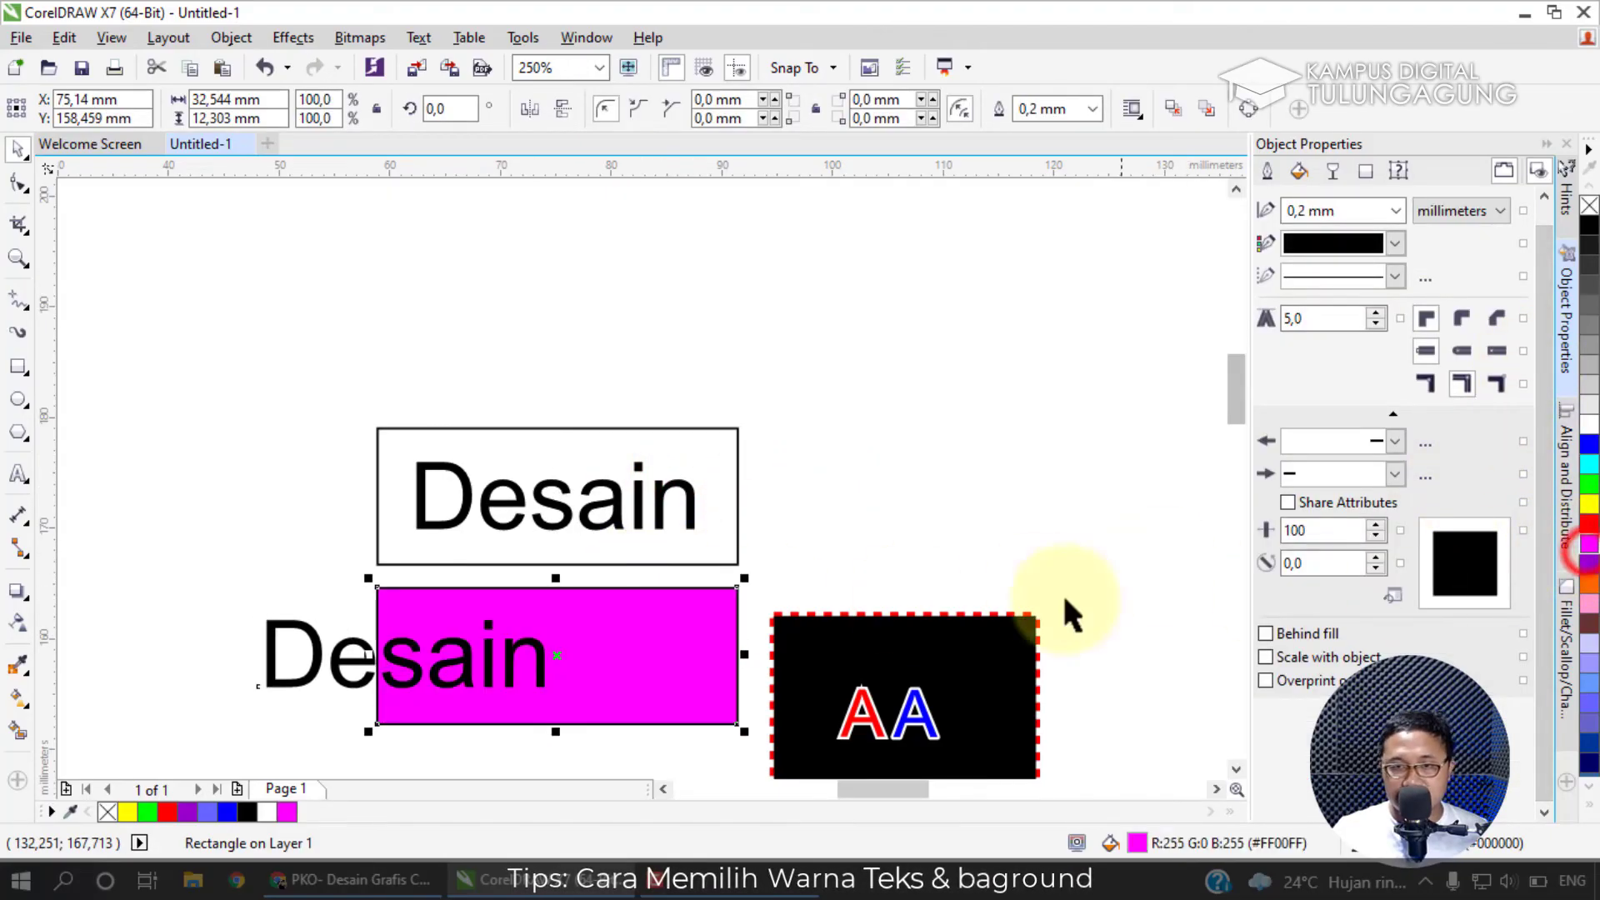
drag(332, 660, 486, 662)
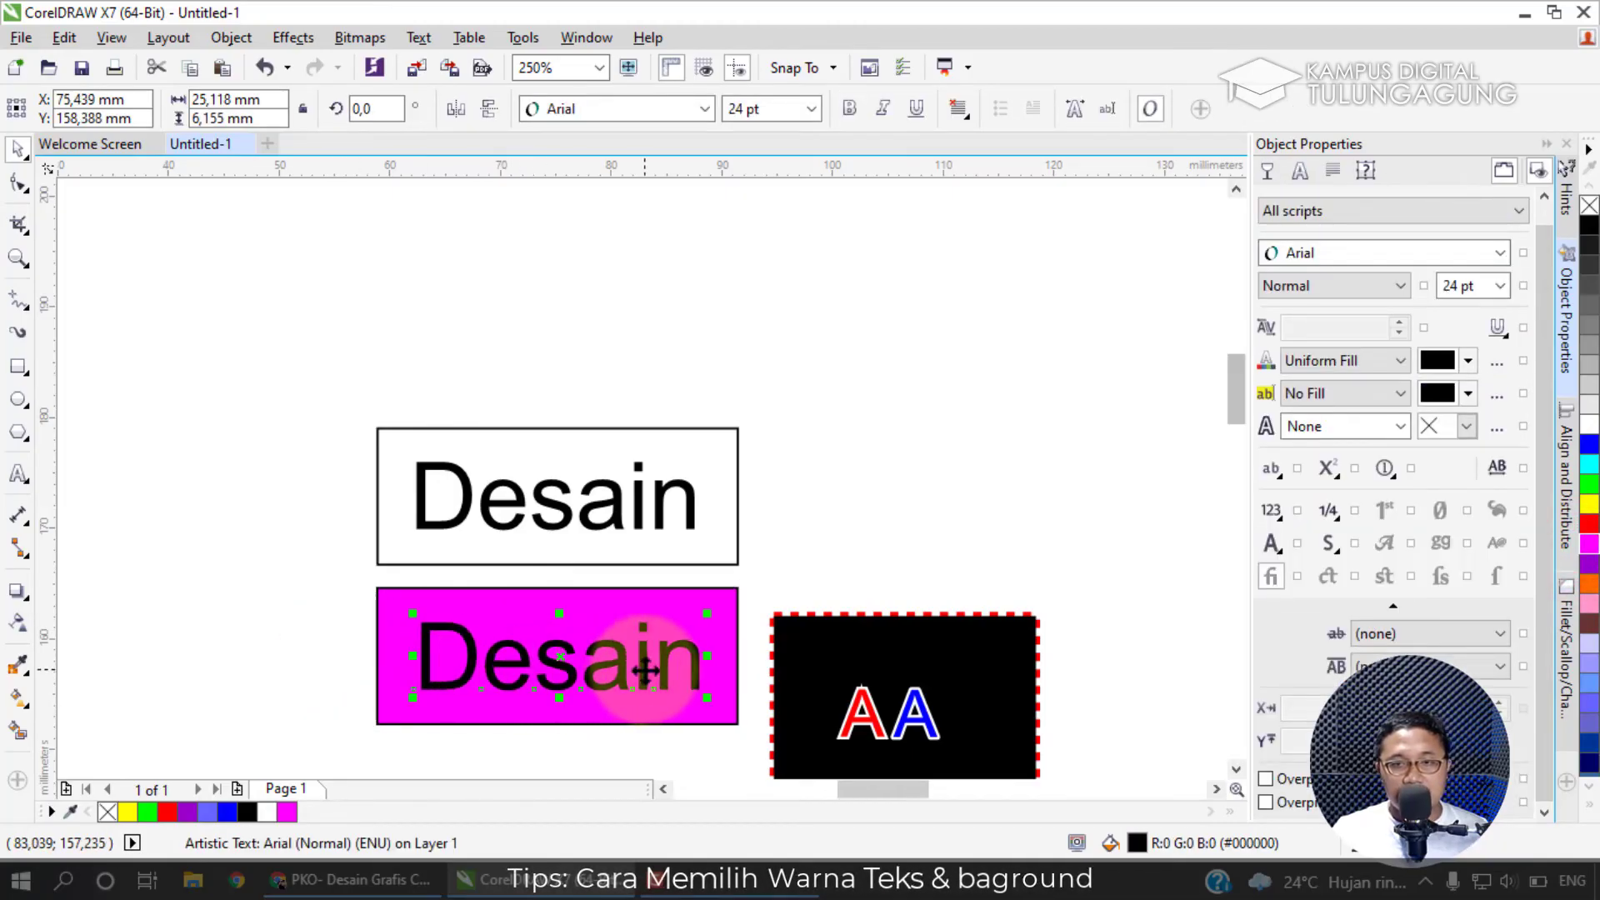
drag(922, 788, 920, 792)
Delete the black square with its AA letters and color the Desain text on the magenta rectangle white.
click(715, 560)
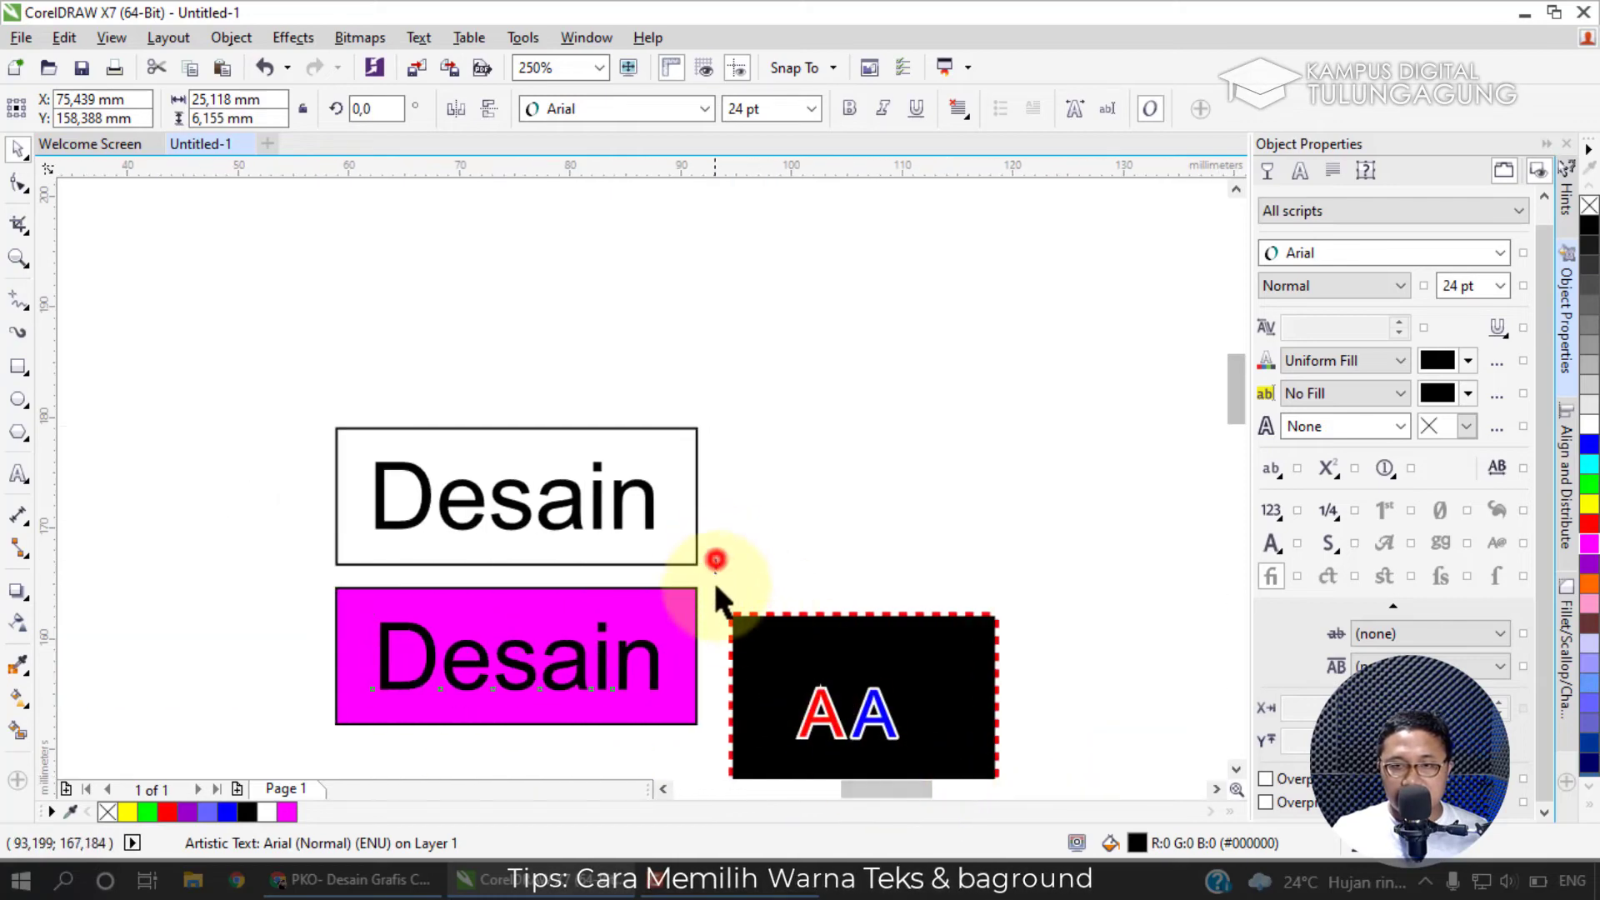
drag(850, 838, 1075, 736)
key(Delete)
click(584, 493)
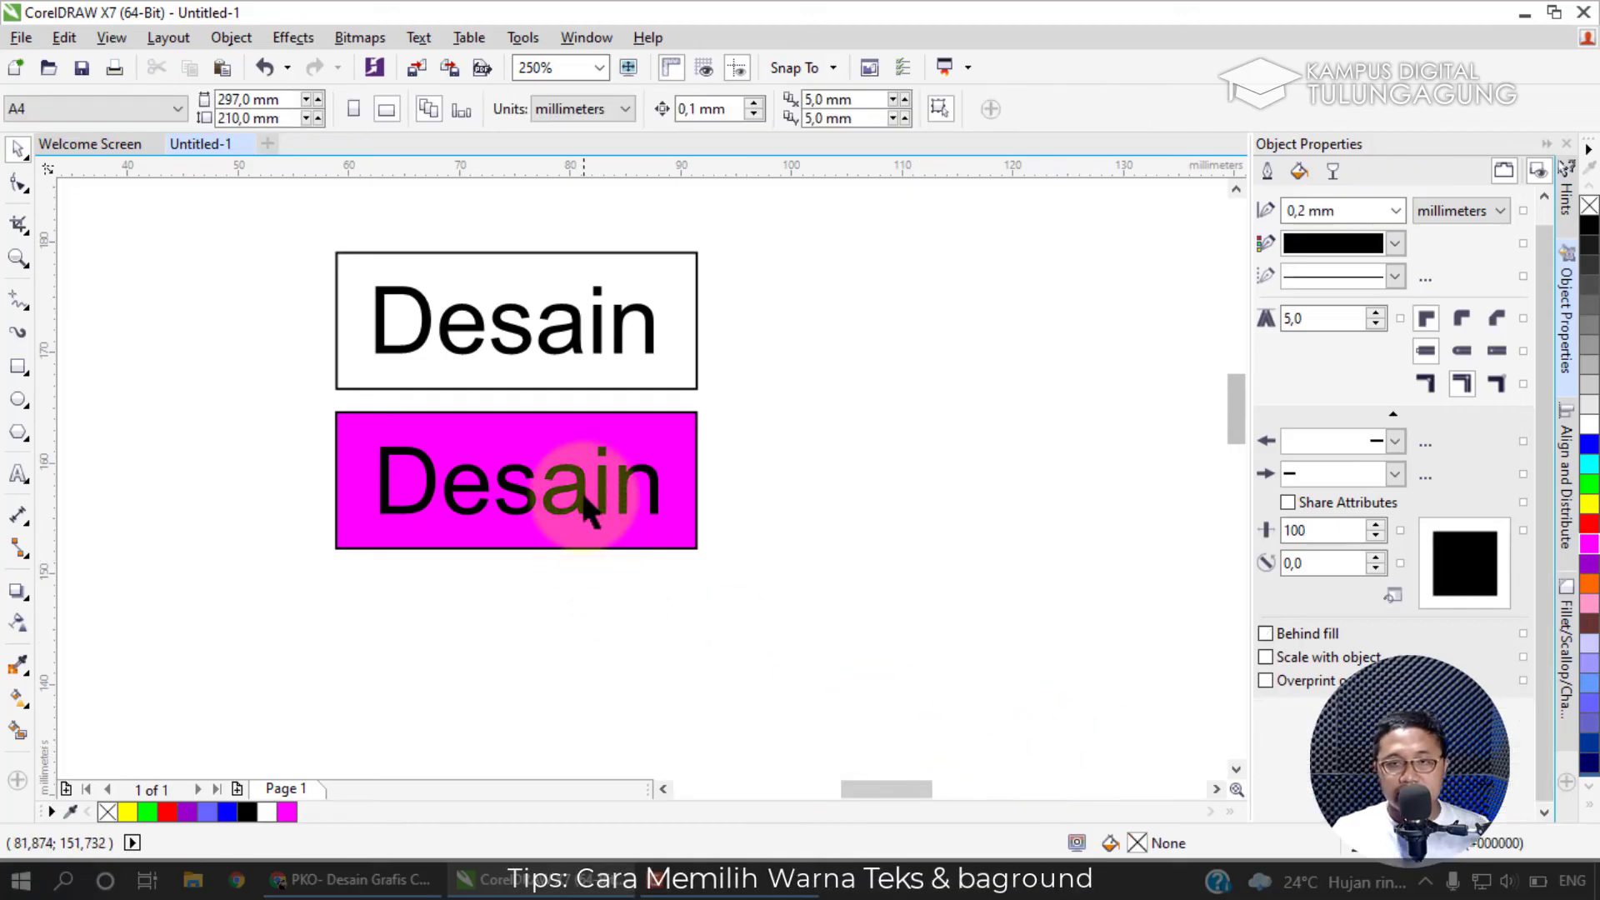
click(1588, 427)
Duplicate both Desain boxes with their texts and place the copies beside the originals on their right.
drag(916, 788, 931, 788)
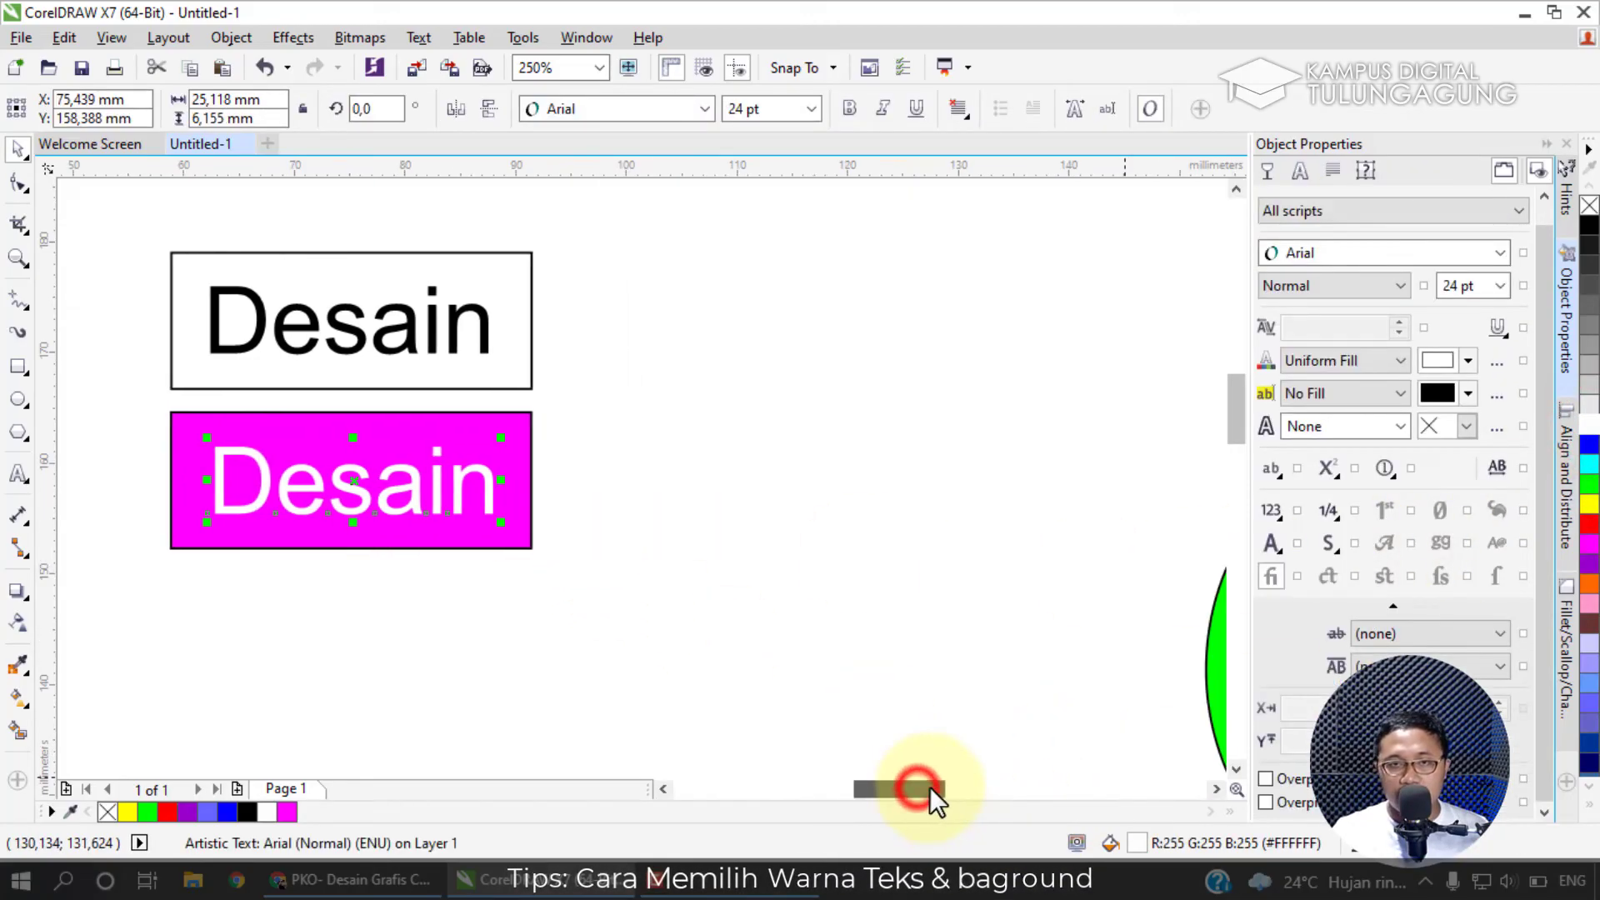
drag(135, 222, 667, 663)
key(ctrl+d)
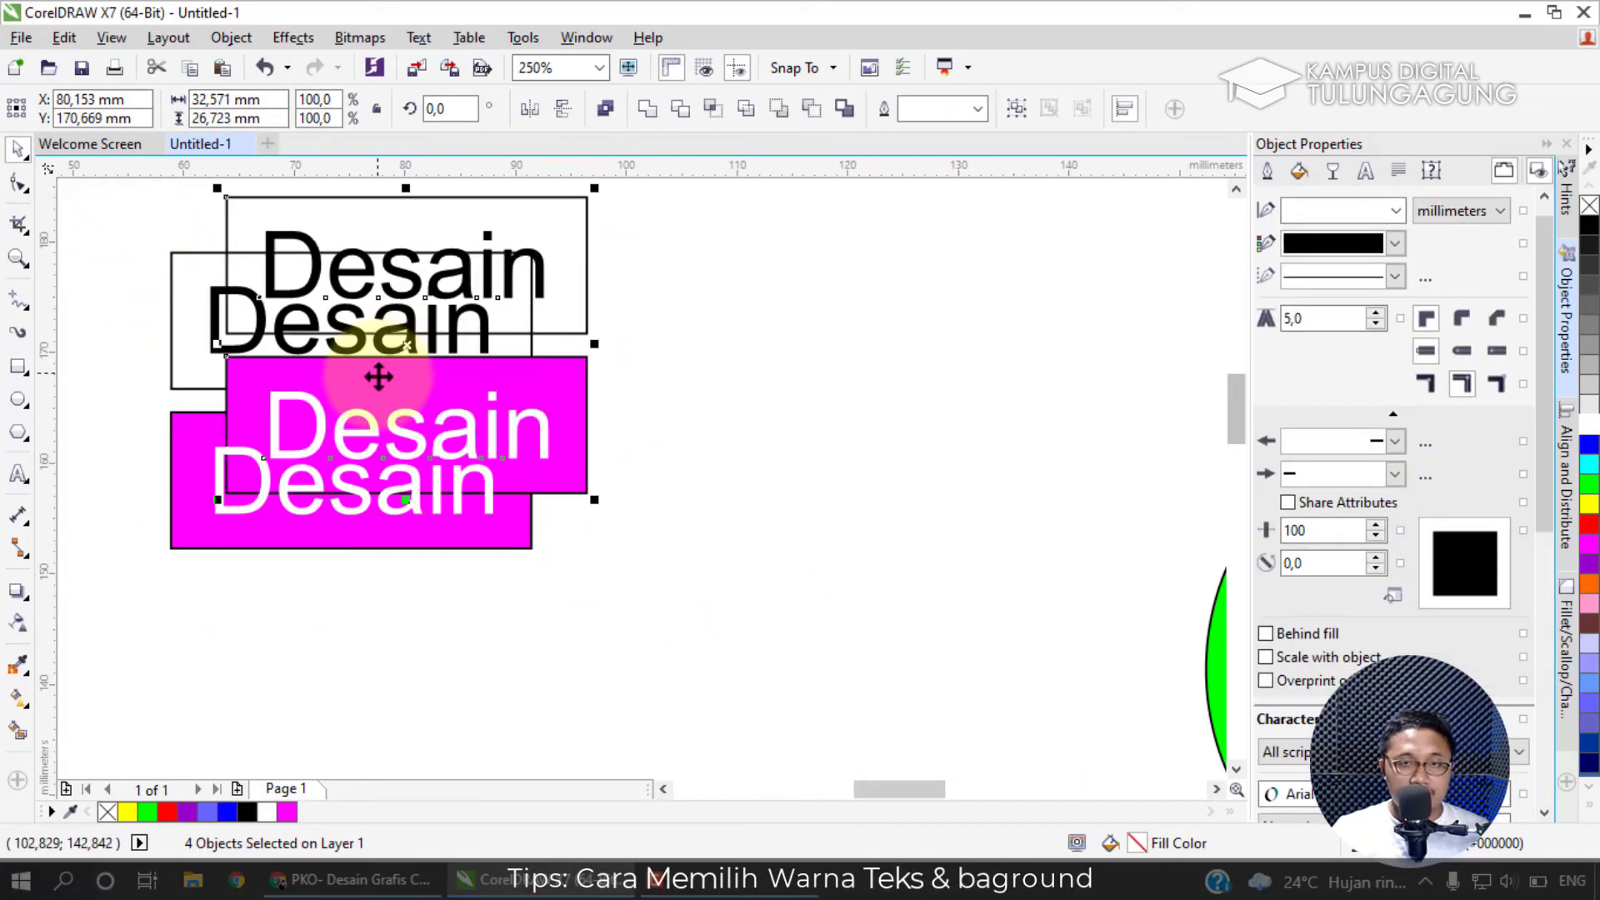
drag(419, 334, 726, 411)
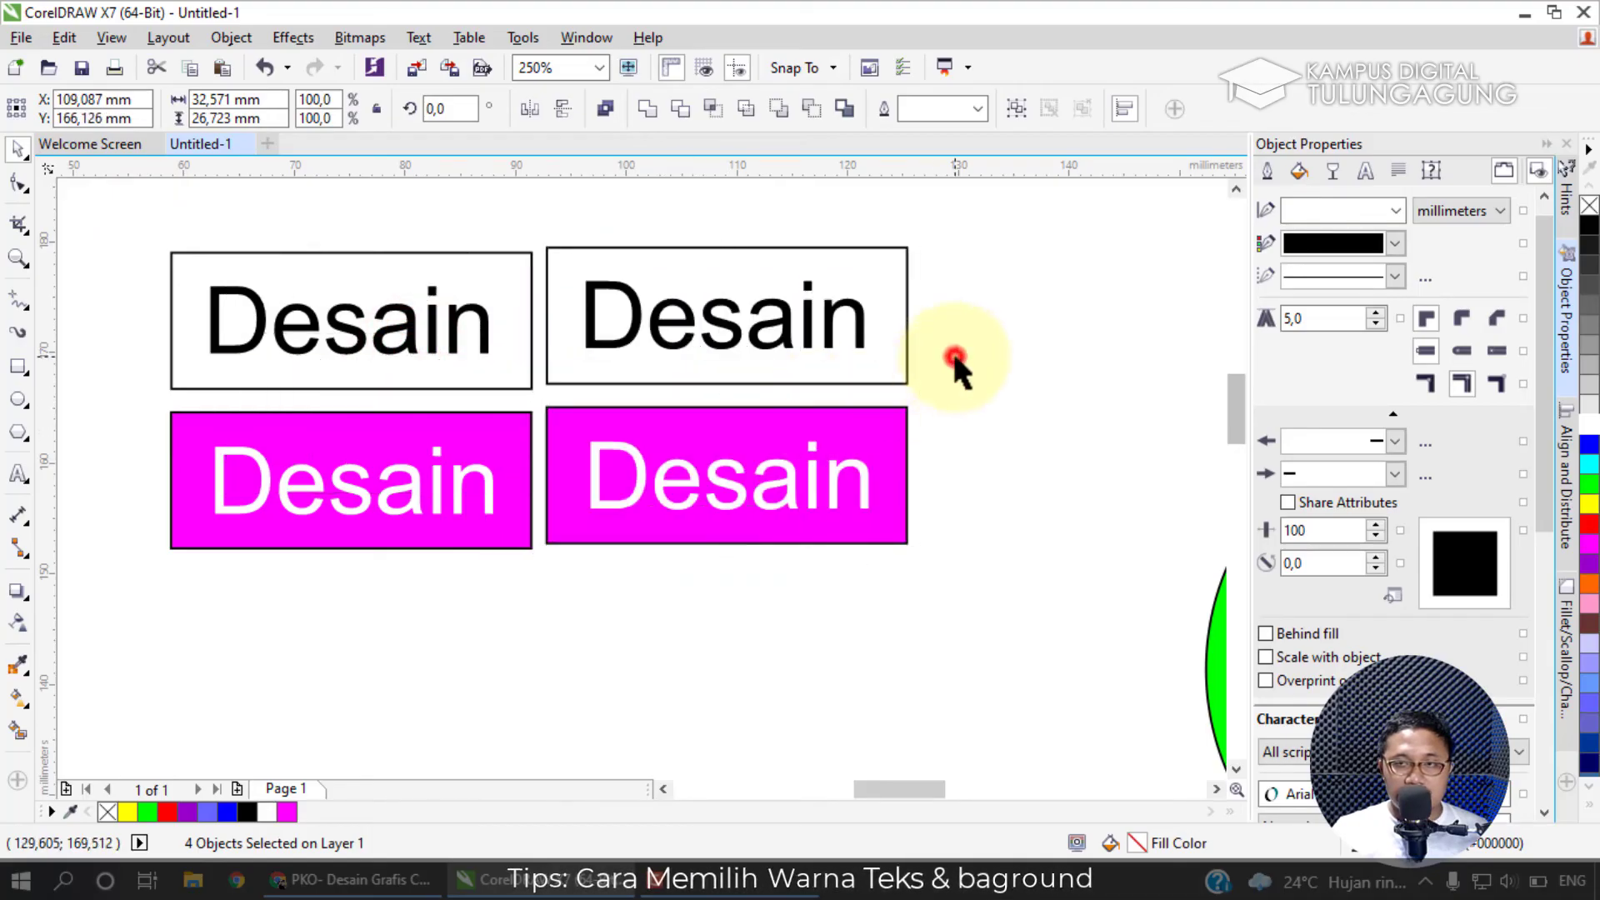
click(954, 357)
Send the unfilled rectangle of the upper-right Desain copy to the back of the page.
click(830, 316)
right_click(830, 318)
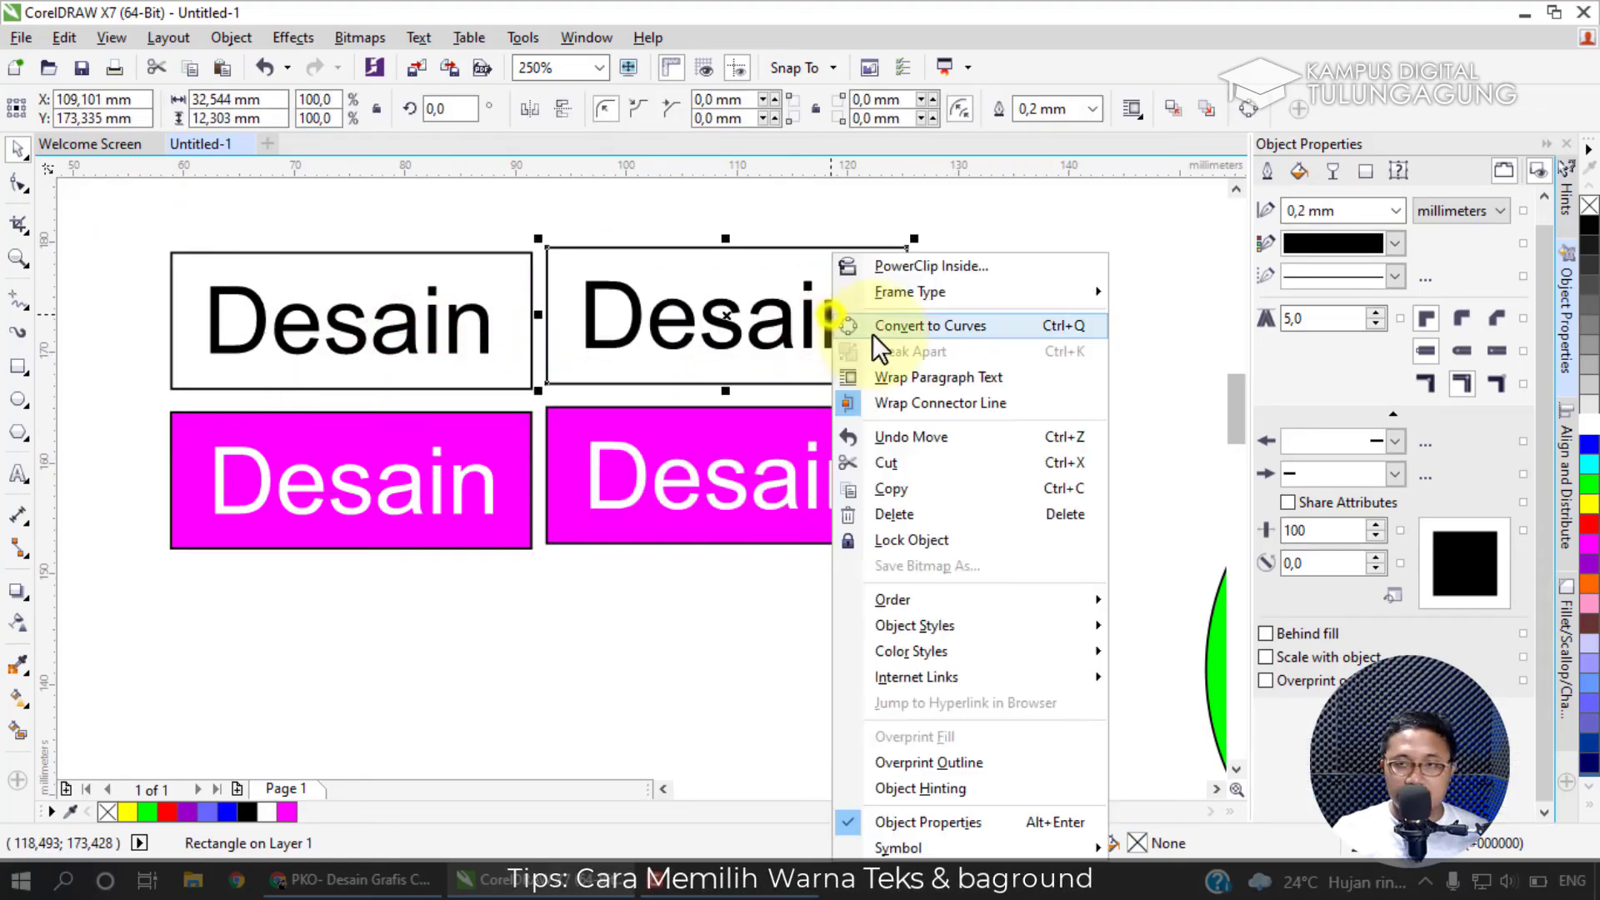
mouse_move(1087, 603)
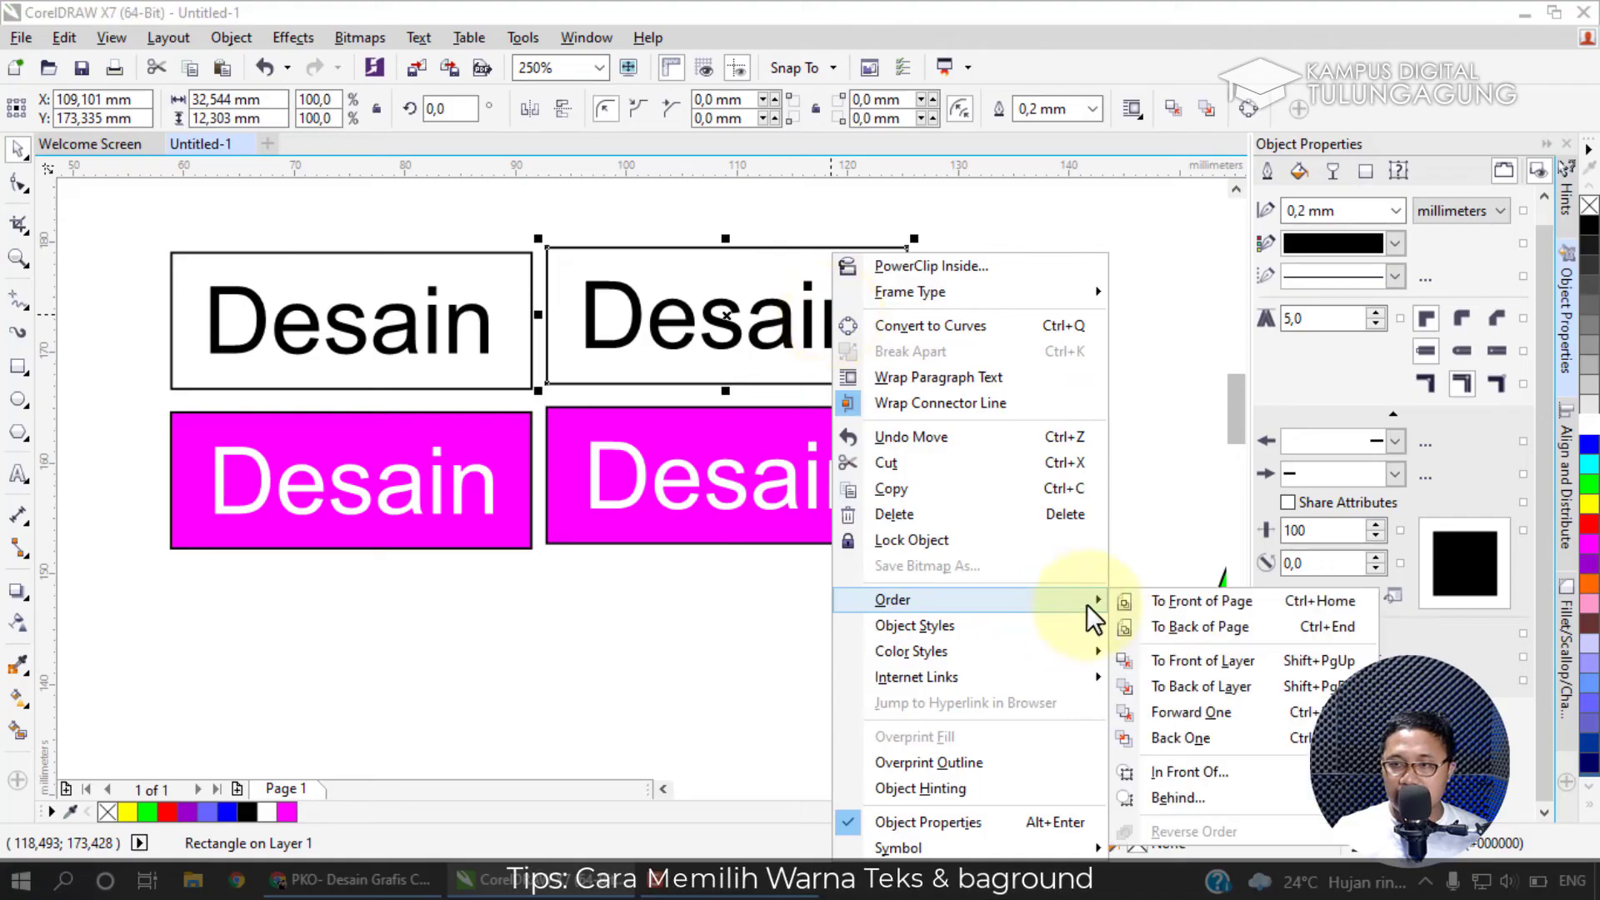
click(1168, 627)
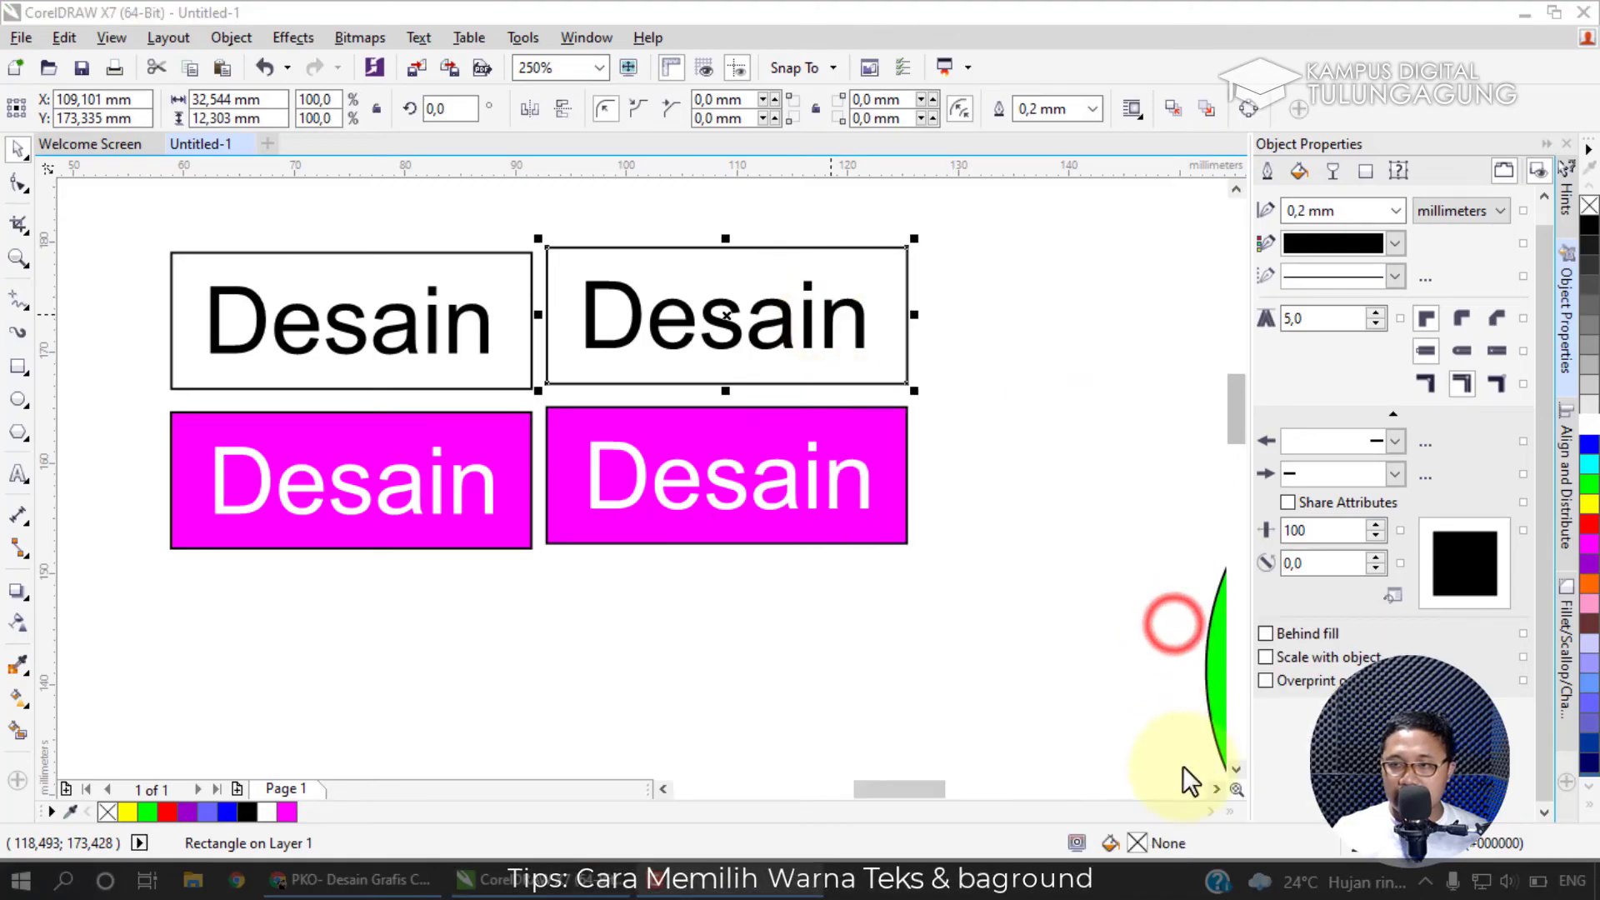
right_click(818, 288)
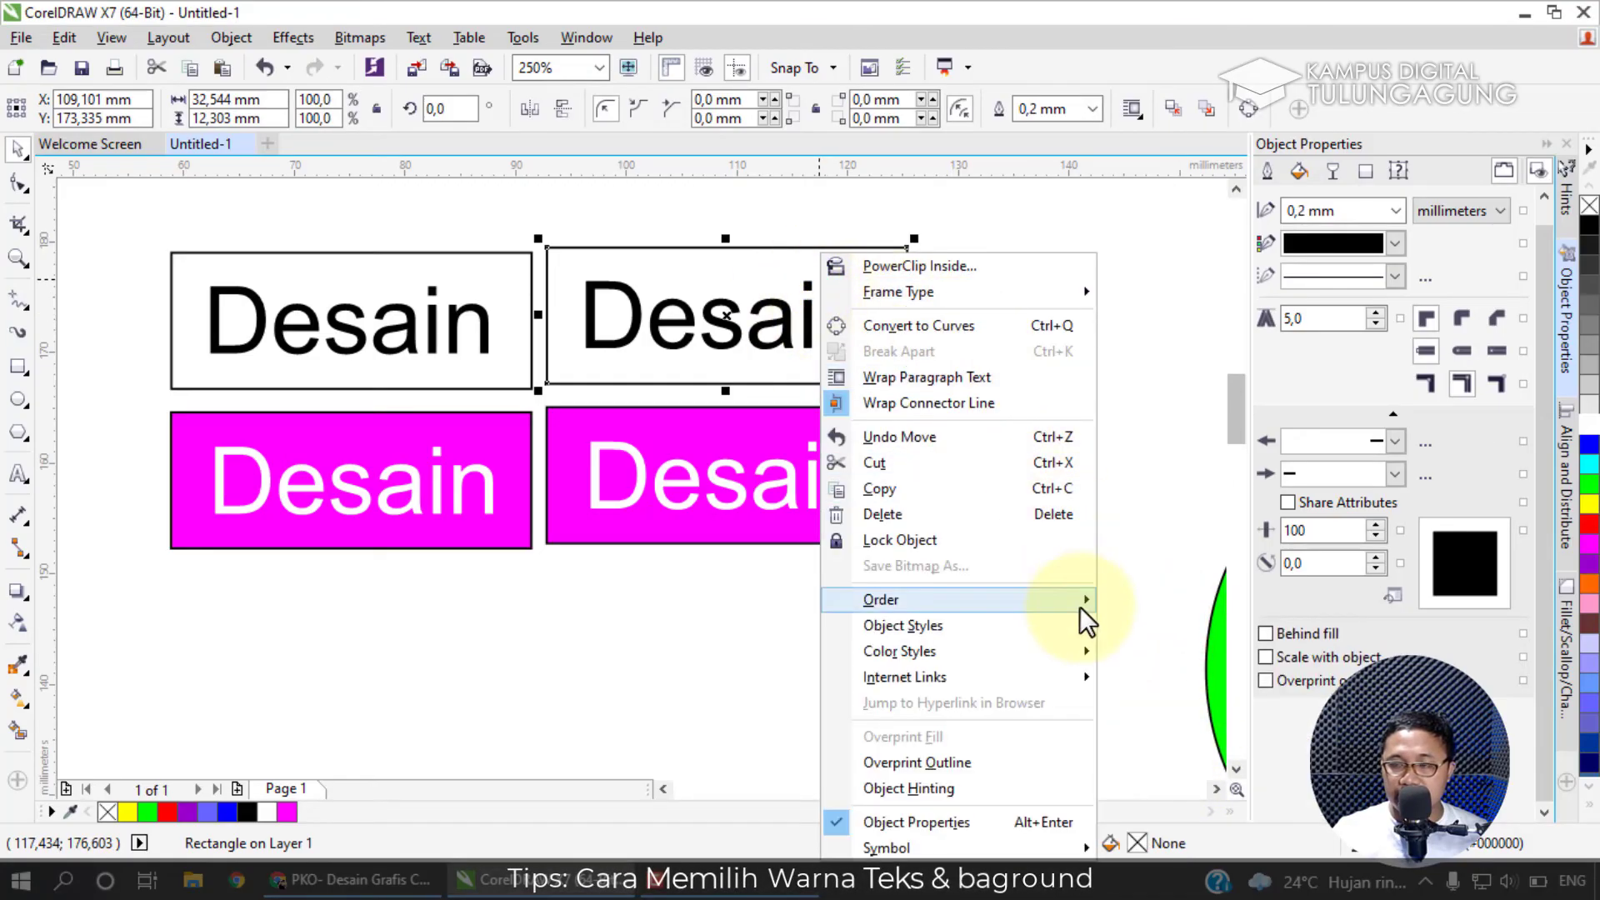
mouse_move(1078, 606)
click(1157, 633)
click(1035, 435)
Fill the upper-right rectangle with yellow and color its Desain text light pink (#FF99CC).
click(882, 262)
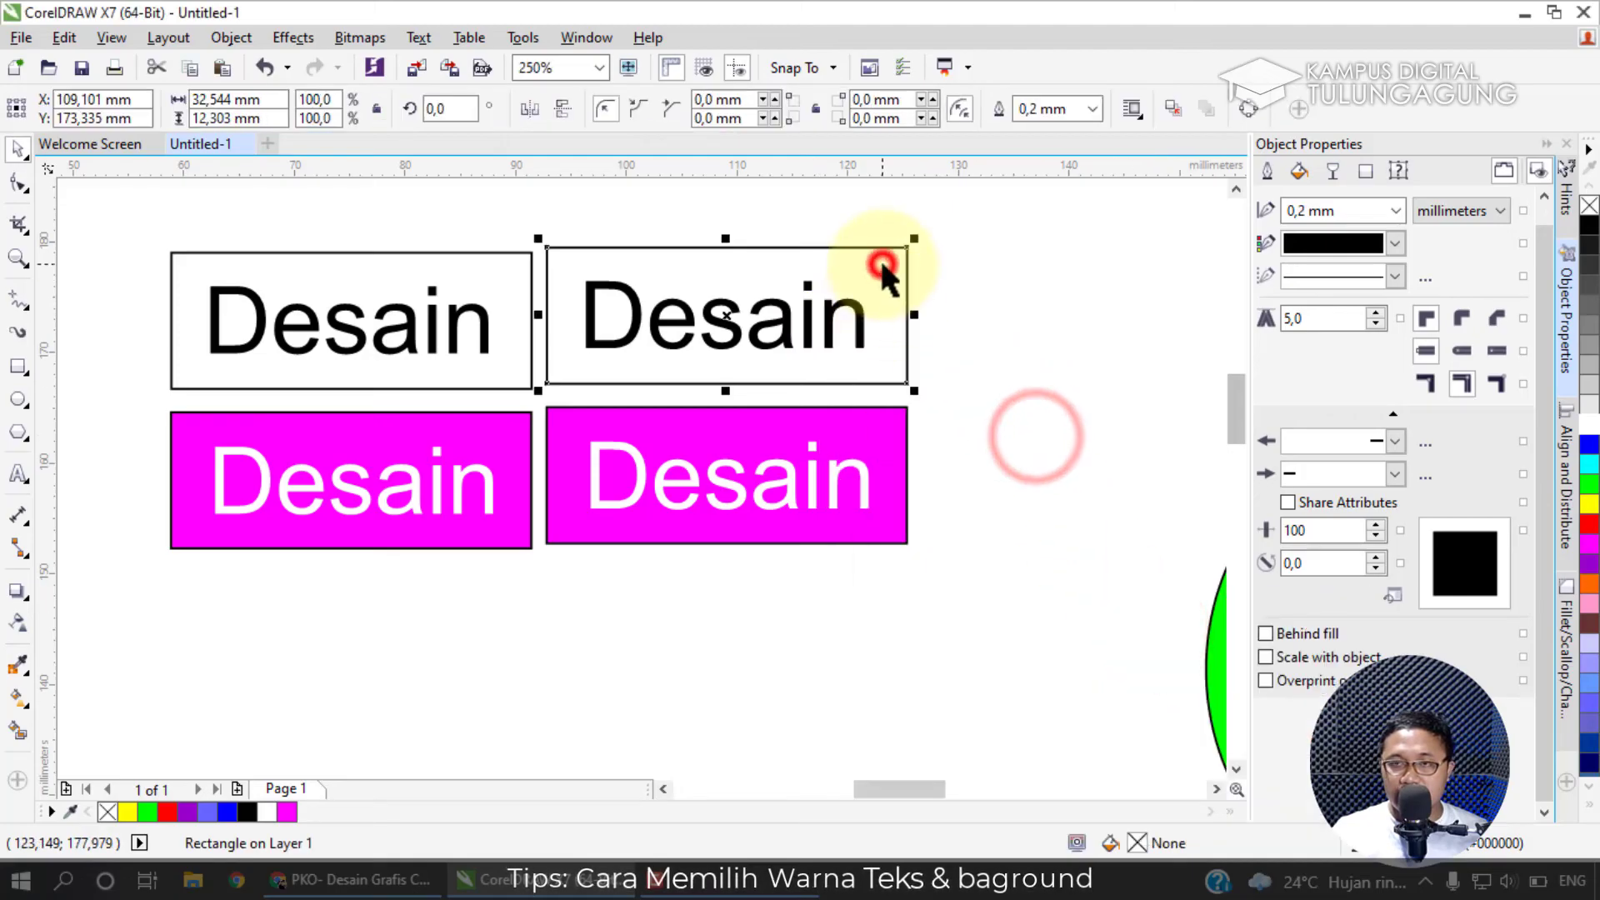
click(1591, 505)
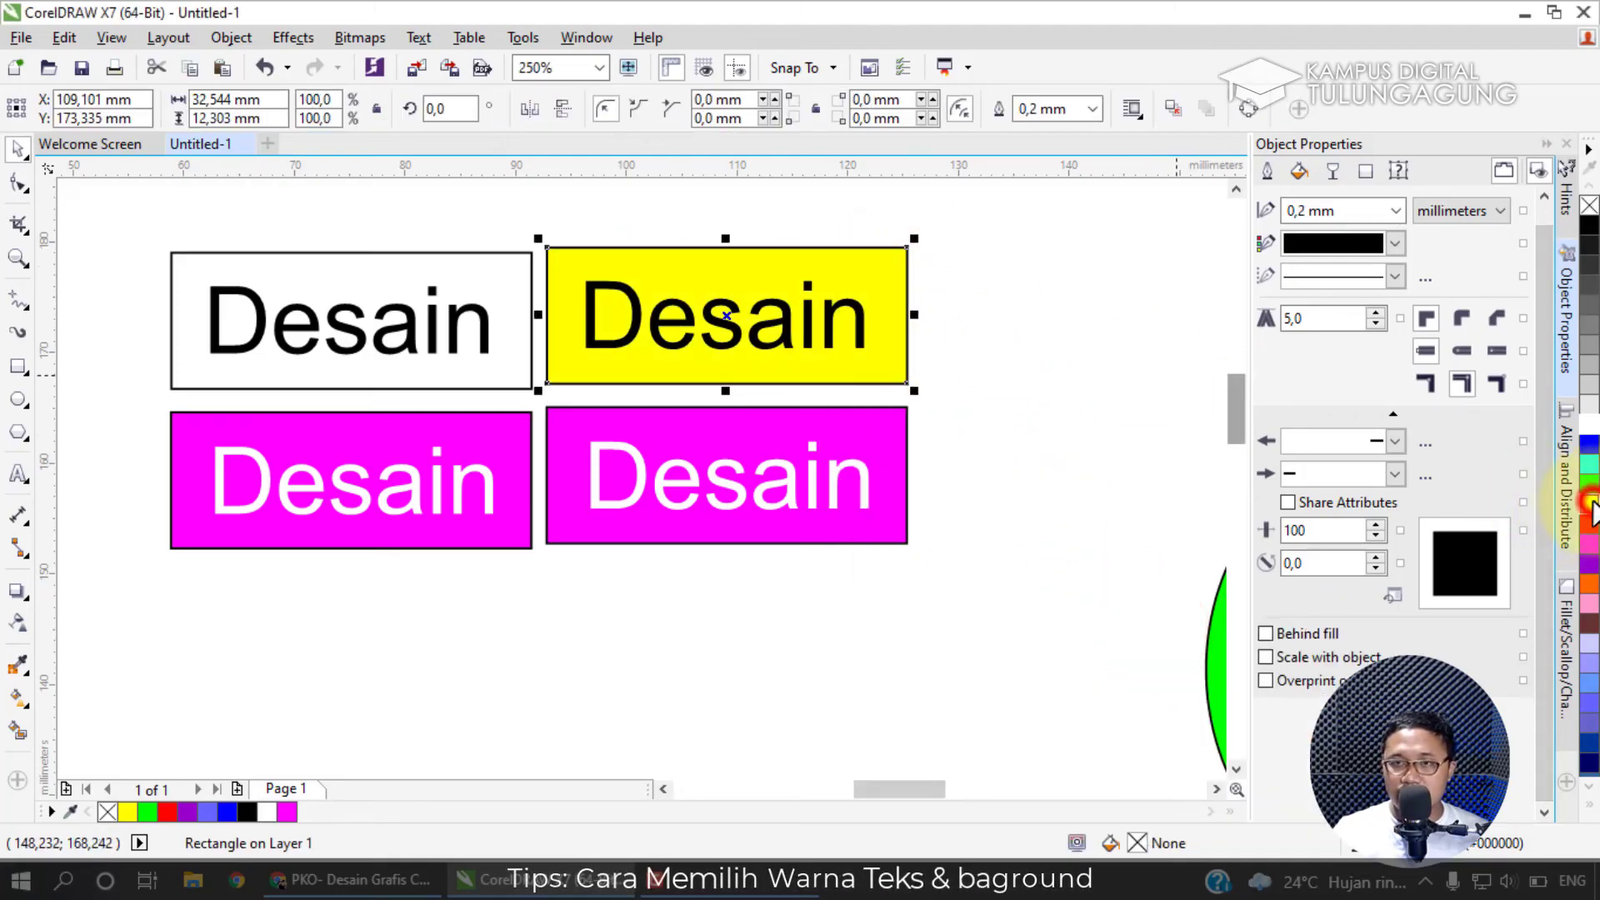
click(808, 314)
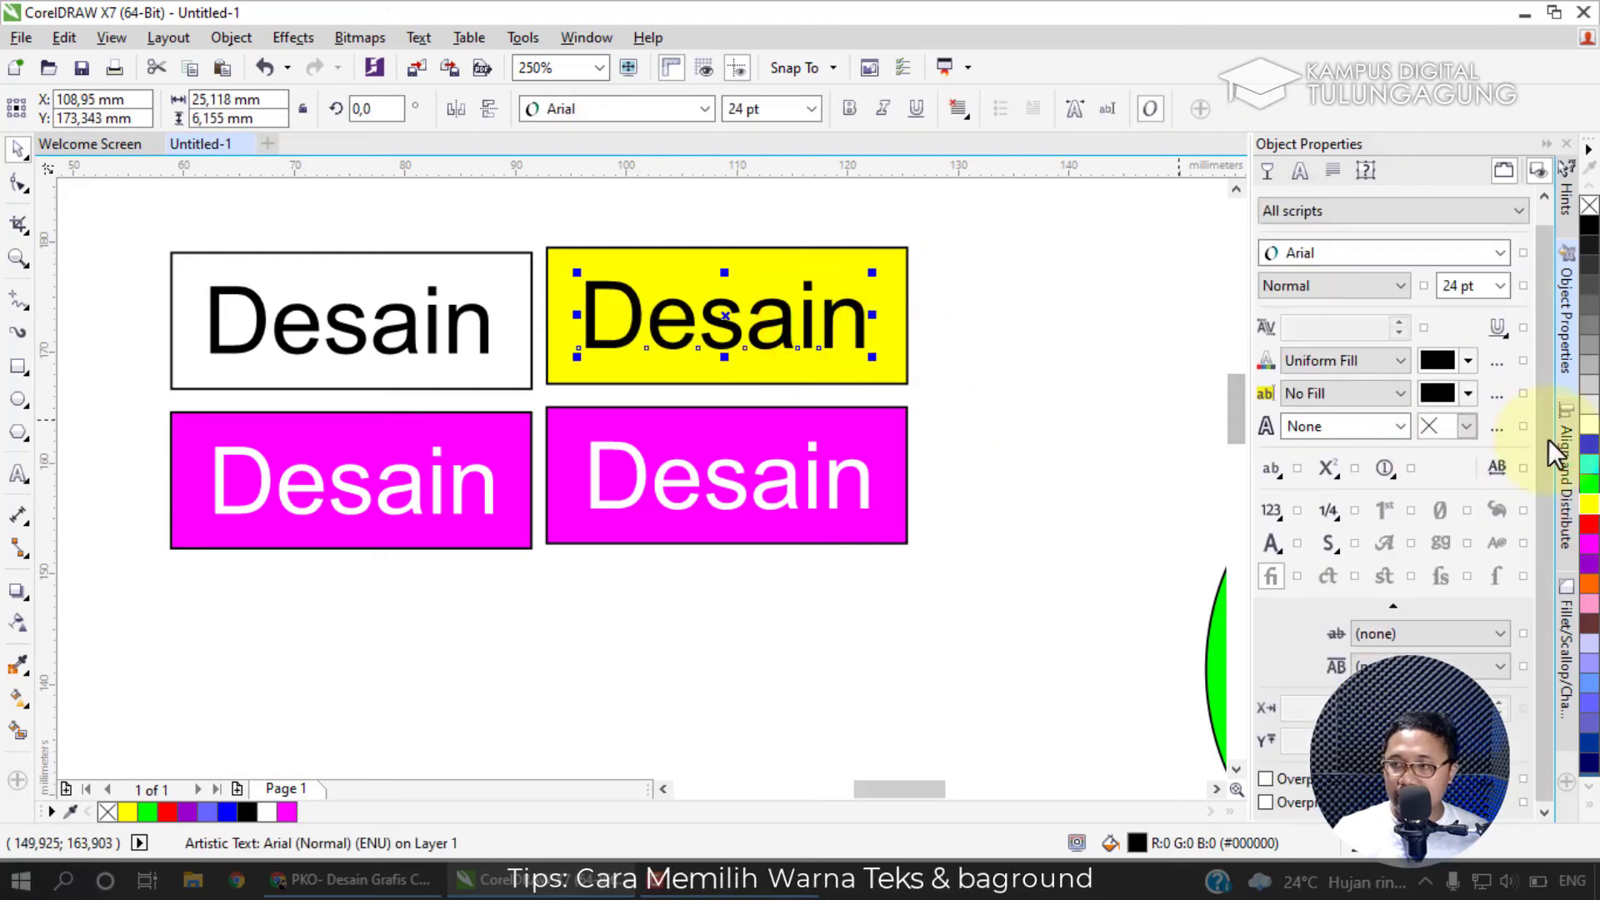
click(1590, 603)
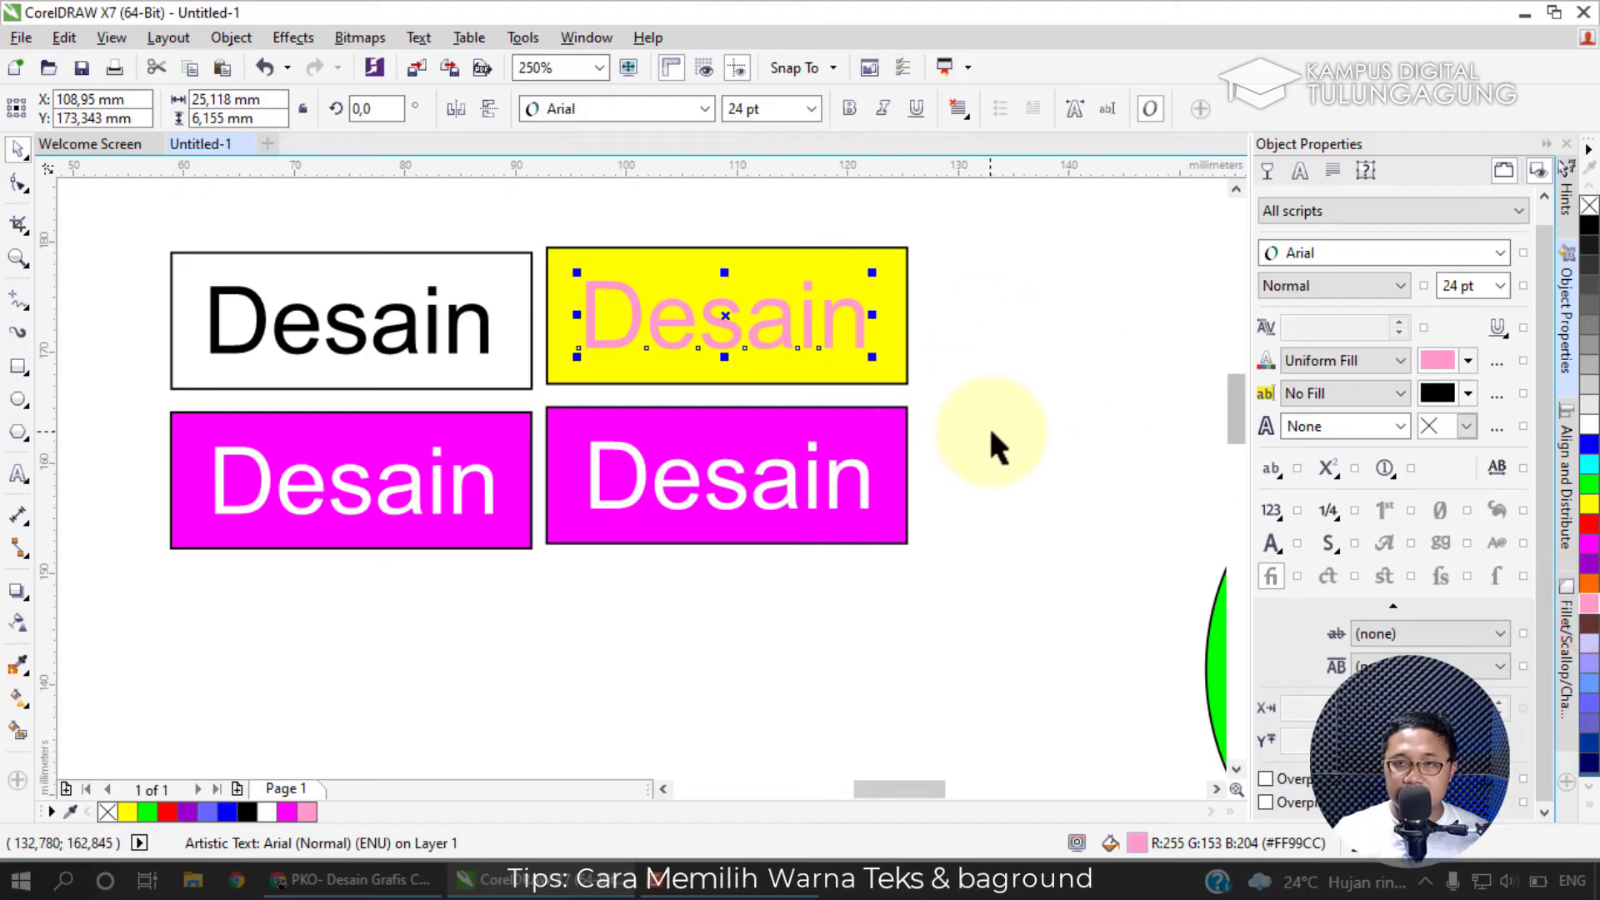
Align the boxes and texts of the upper row on a common horizontal center line, and do the same for the lower row.
drag(1049, 412, 77, 183)
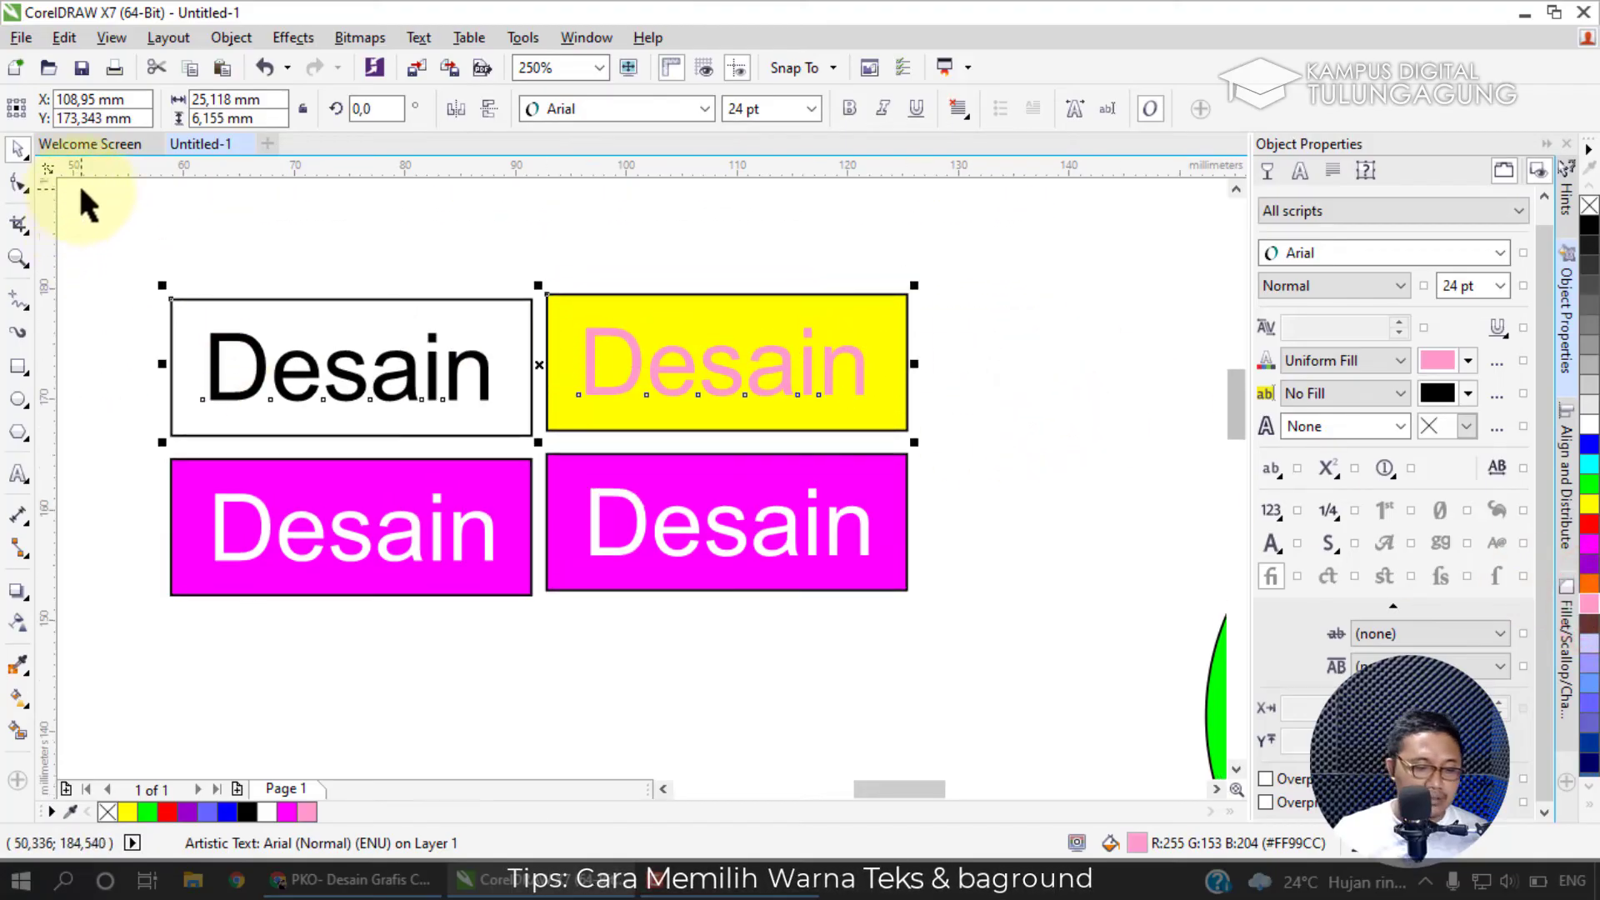
key(r)
key(ctrl+z)
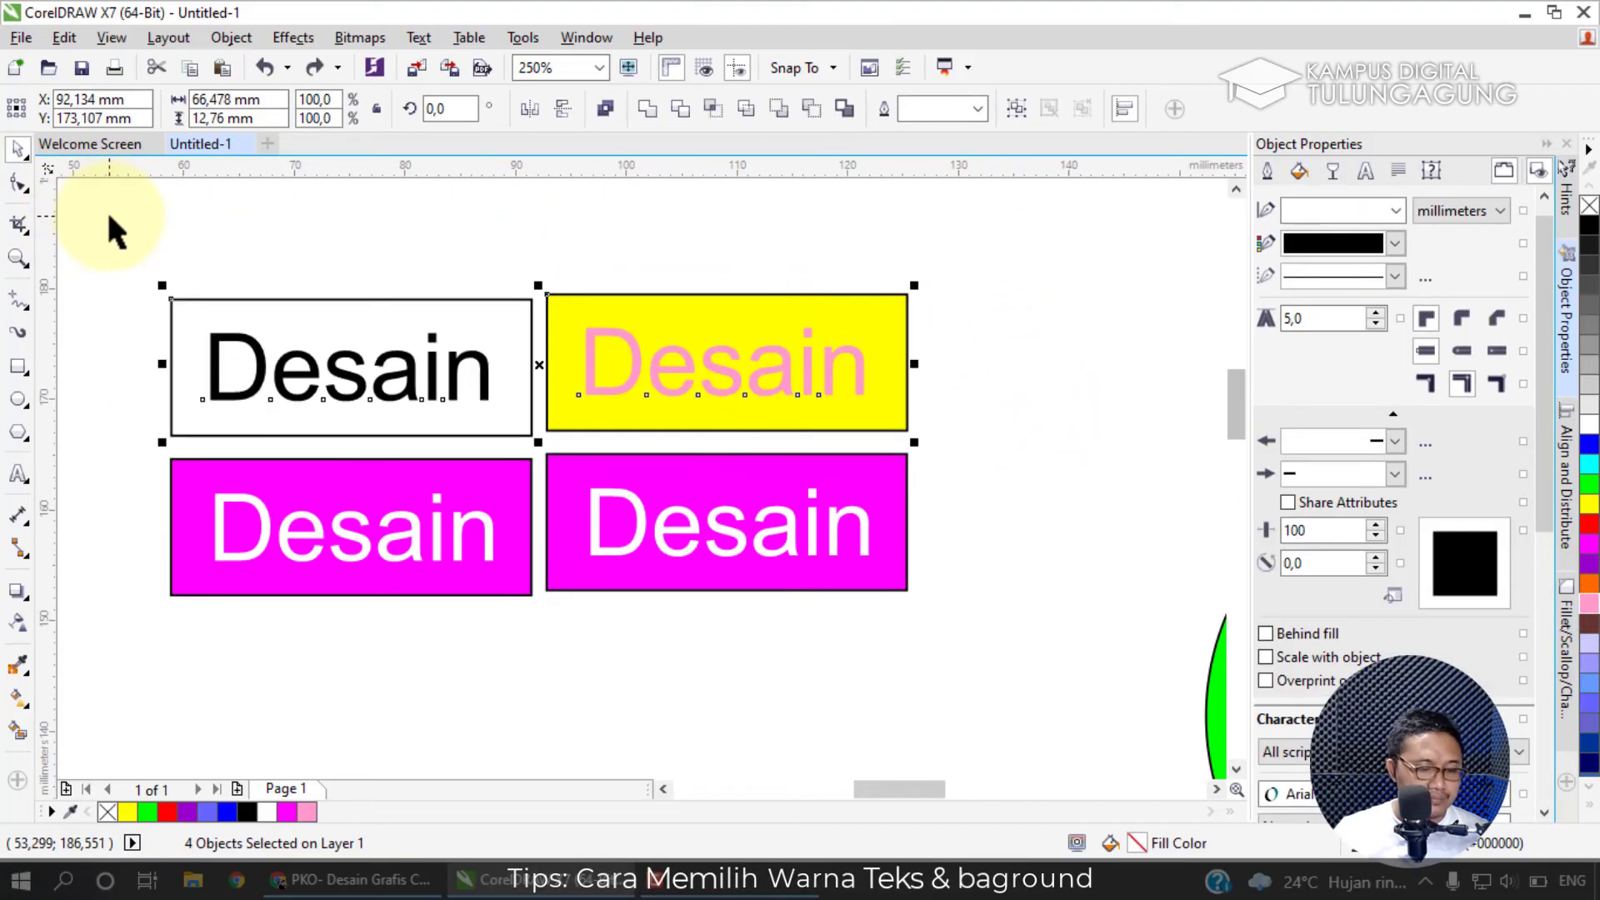
drag(1011, 634, 111, 413)
key(b)
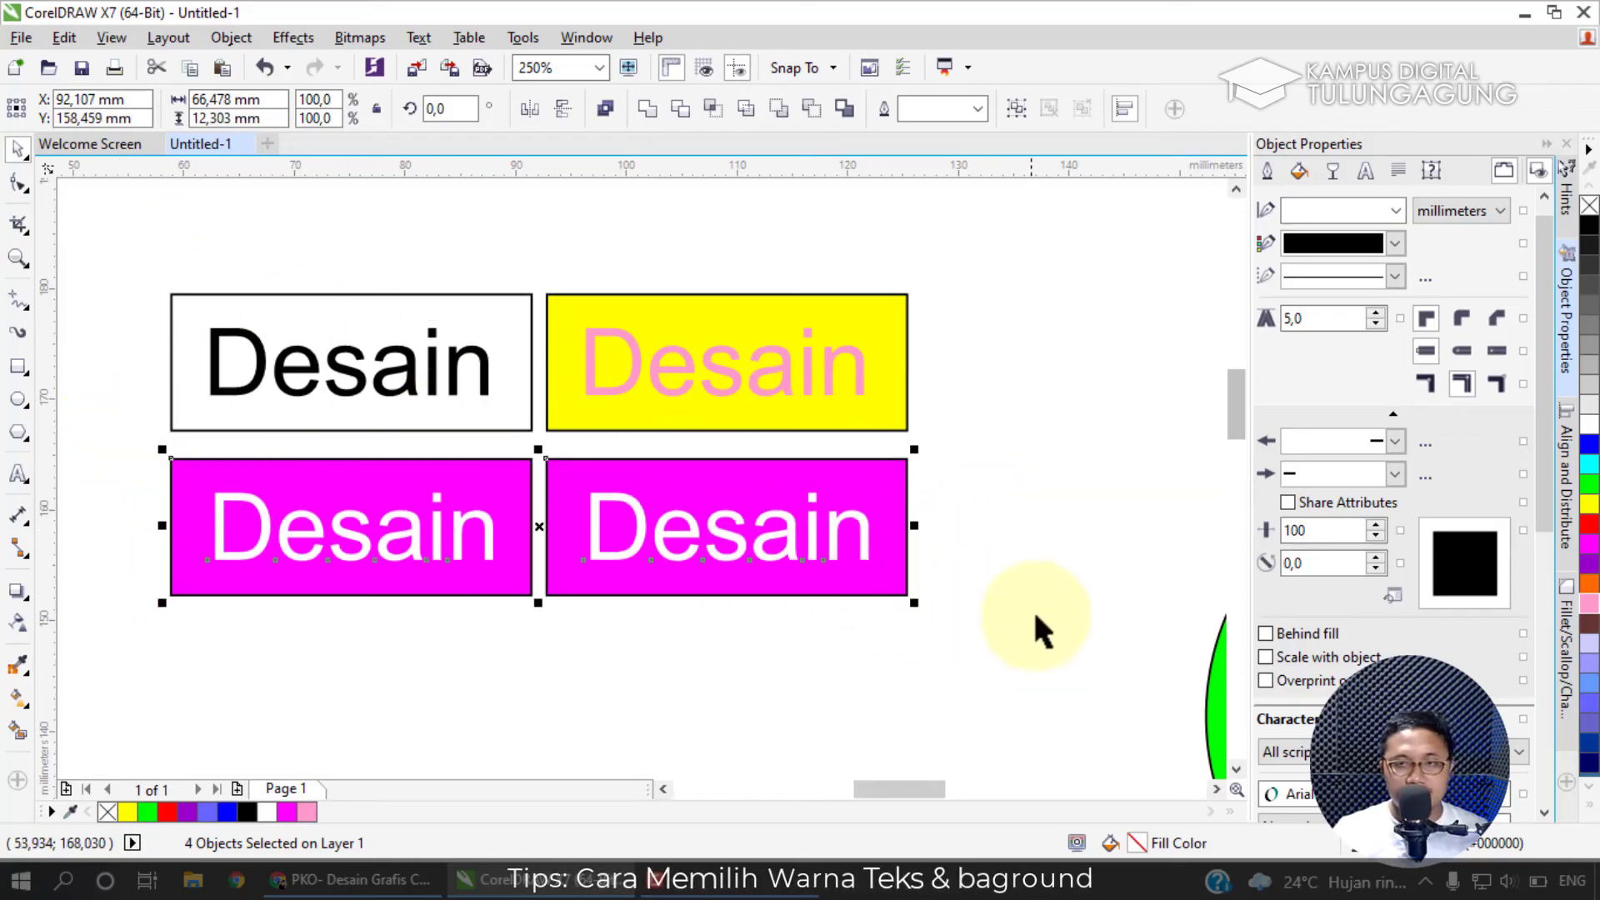
click(1040, 612)
Try black and several gray shades on the lower-right Desain text over magenta, settling on gray #666666.
click(875, 492)
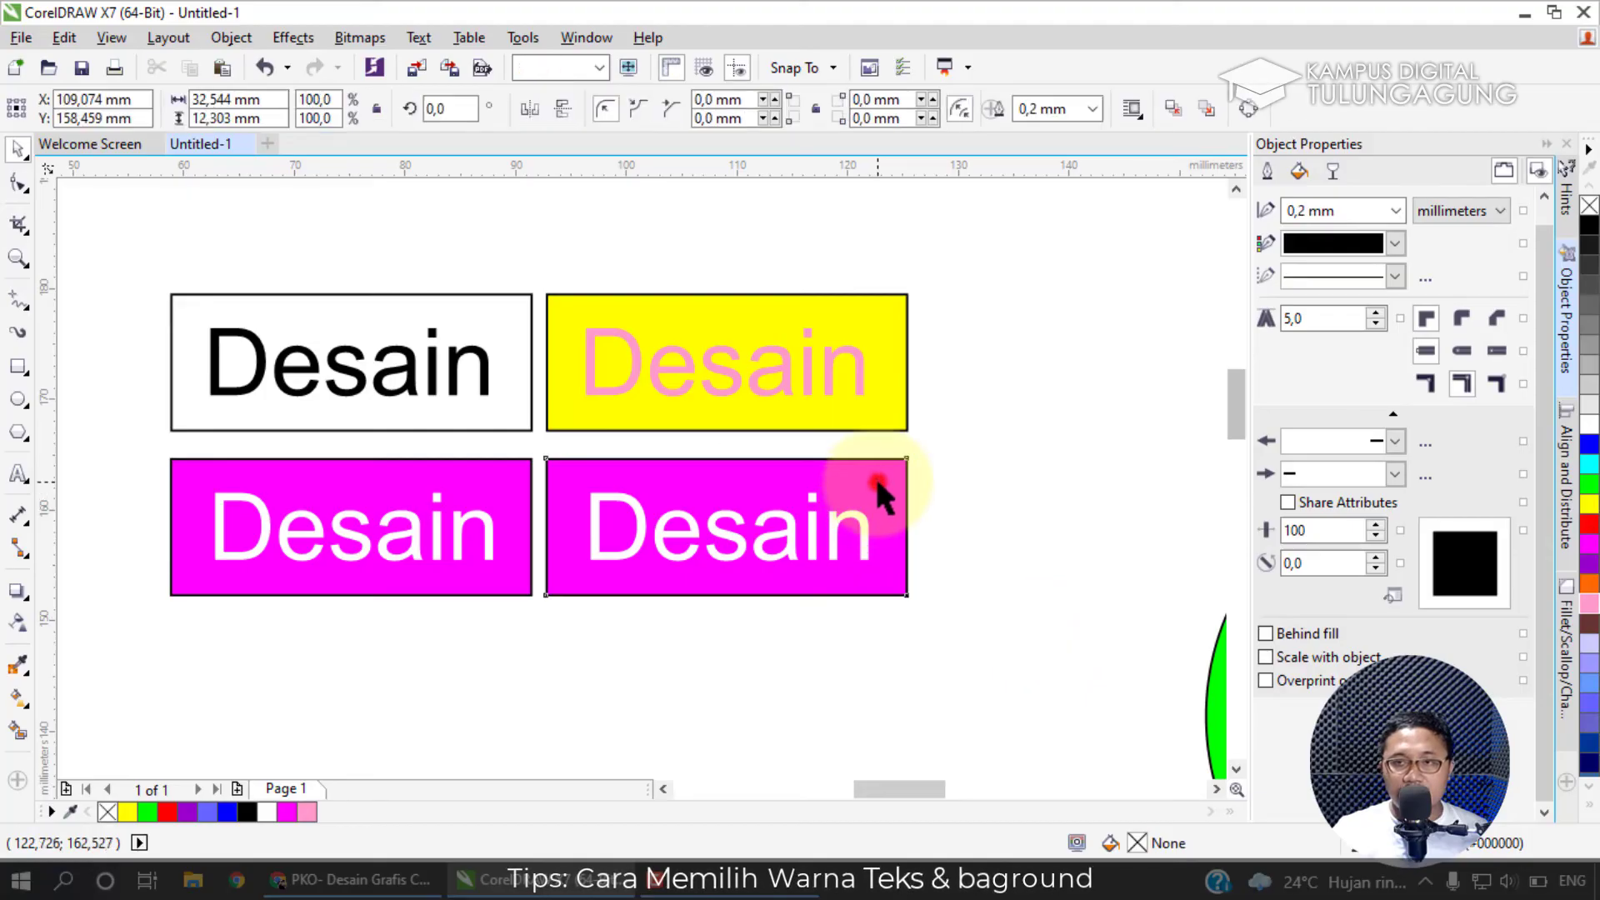
click(816, 528)
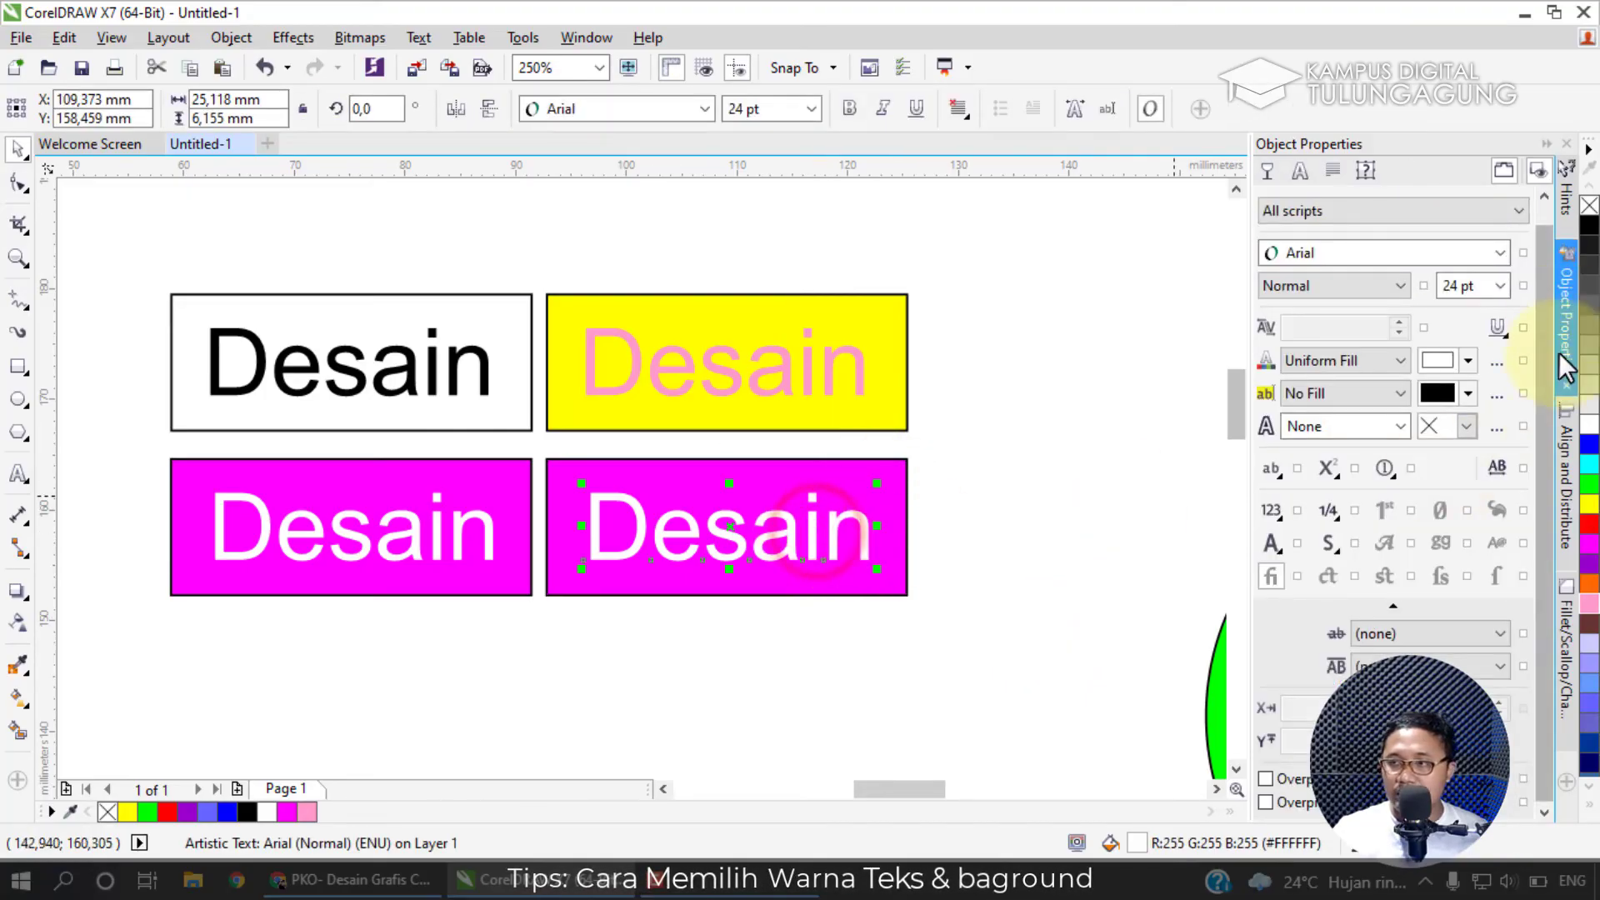
click(1588, 225)
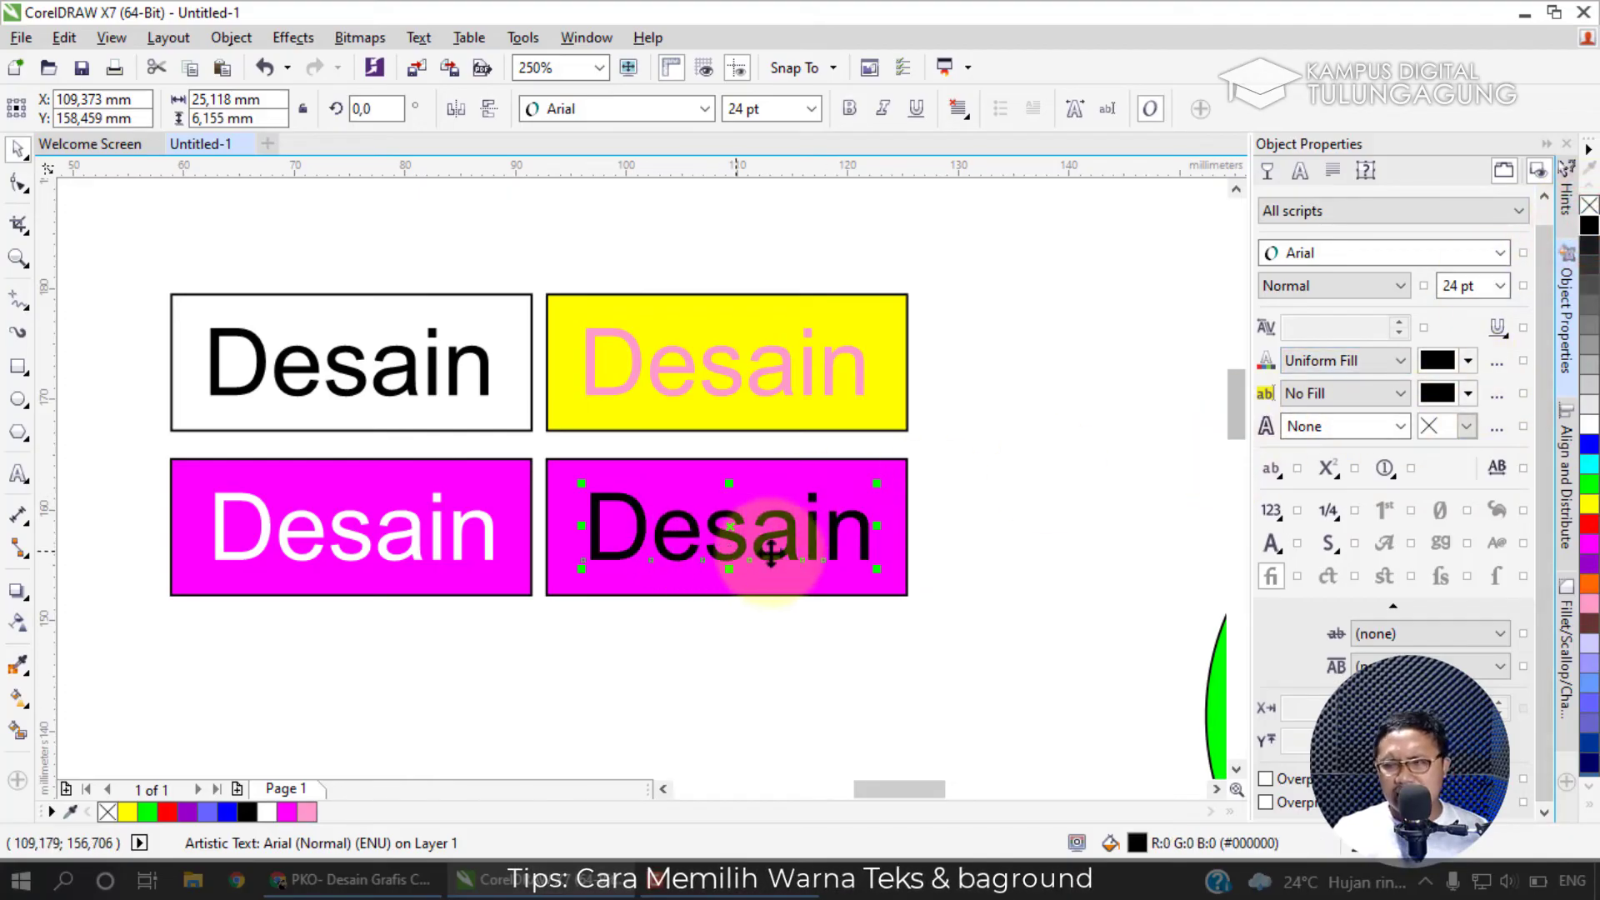
click(1588, 348)
click(1590, 297)
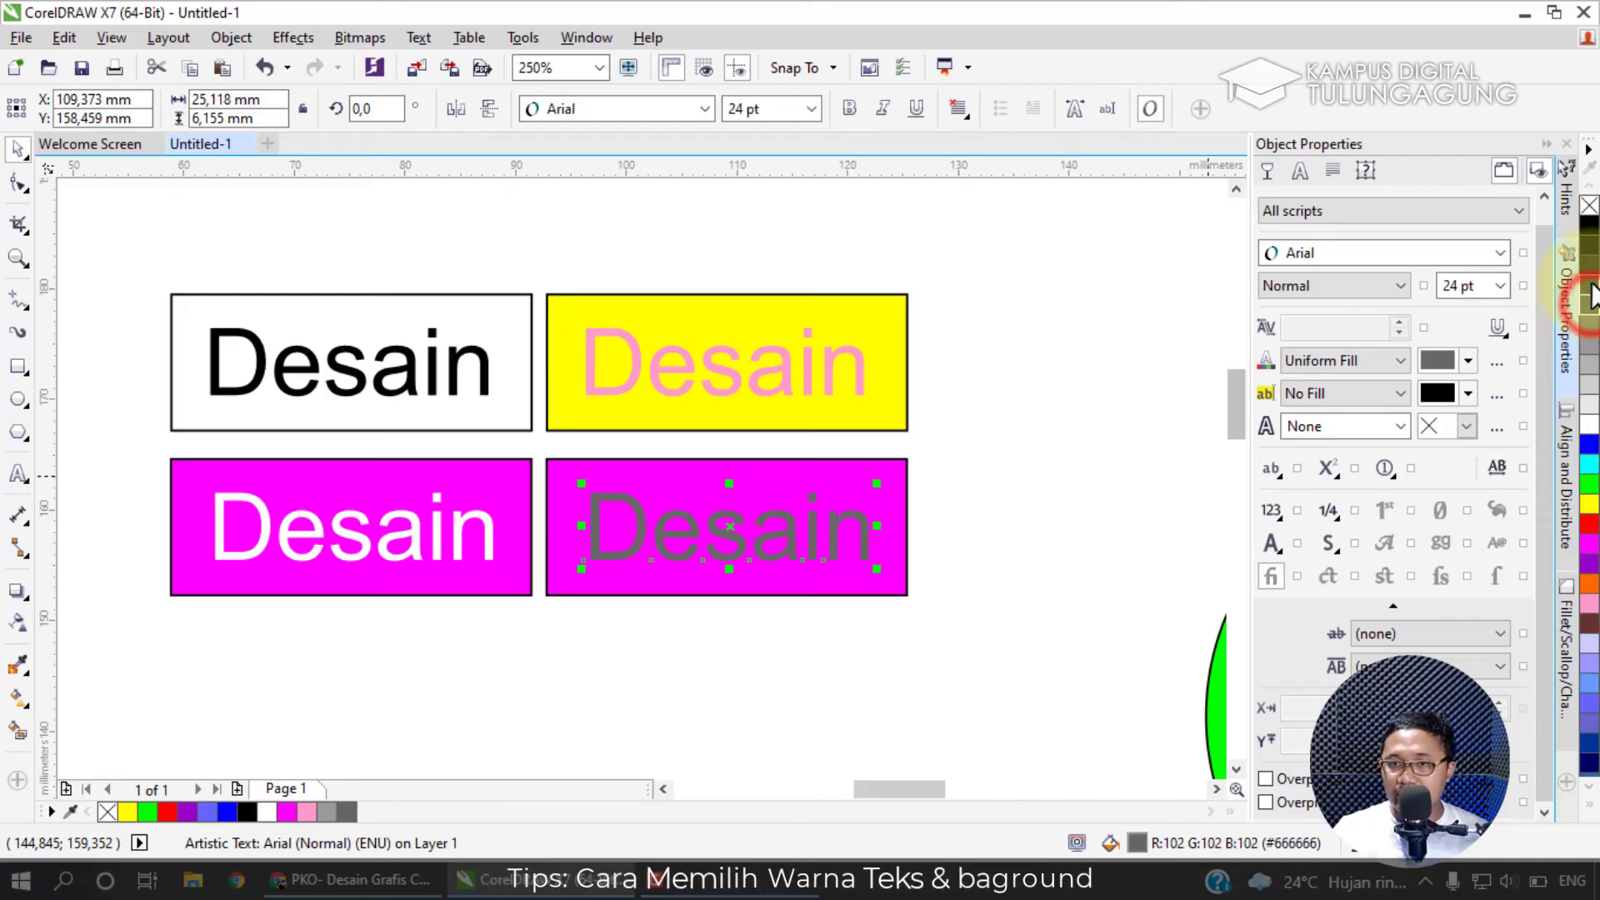
click(1590, 266)
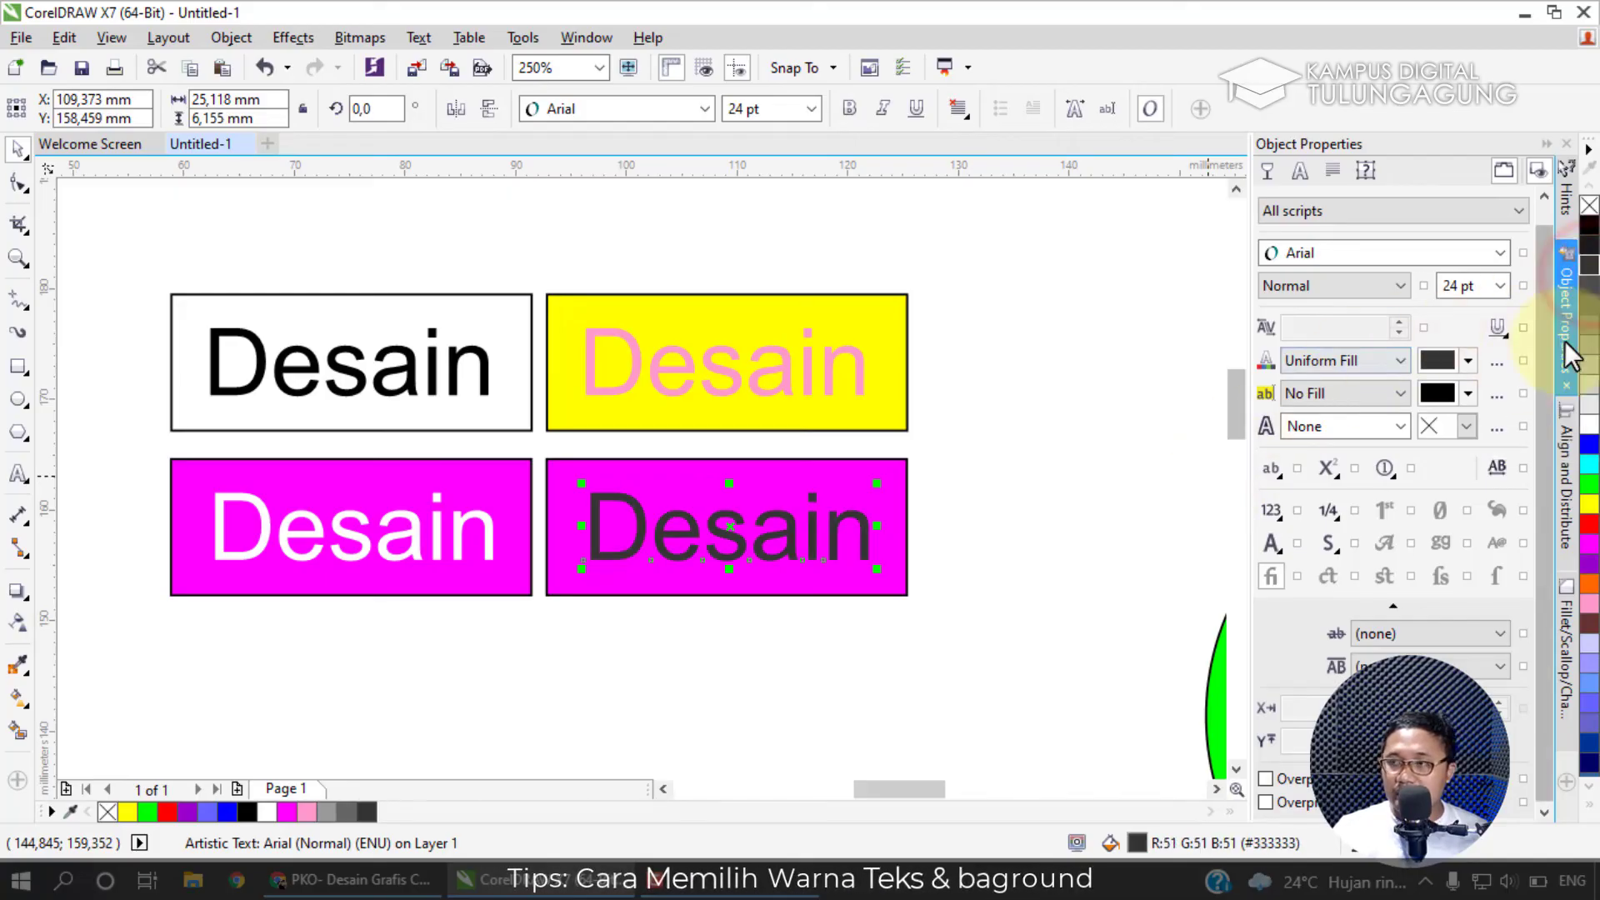
click(1590, 298)
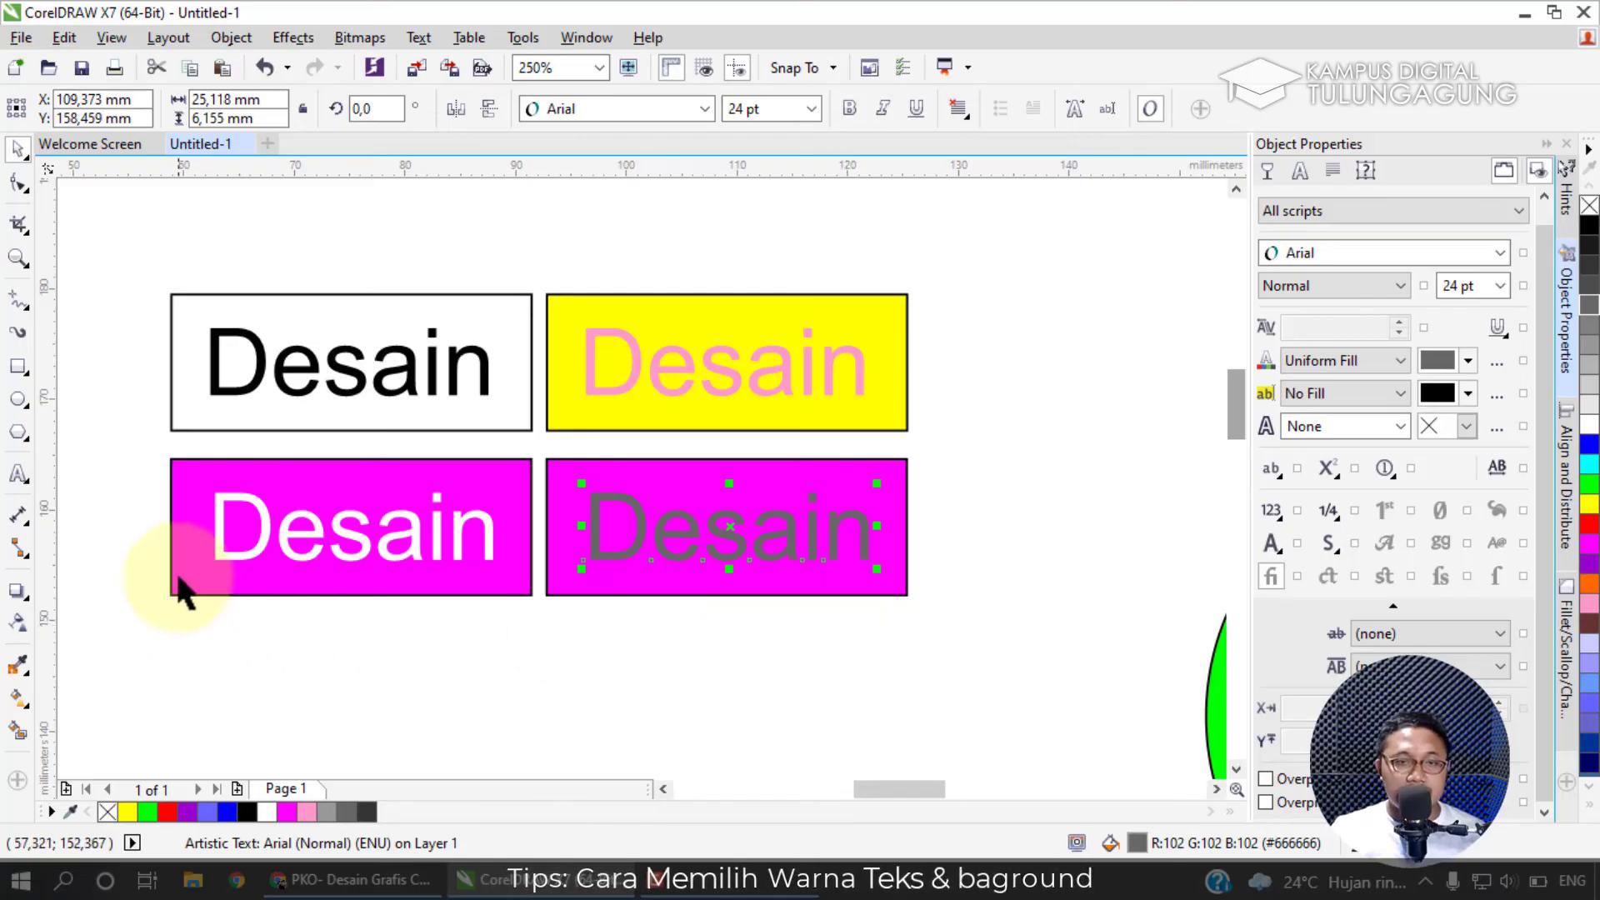
Copy the lower-left magenta box with its white Desain text directly below the original.
drag(140, 455, 546, 632)
drag(408, 543, 408, 692)
click(625, 704)
Fill the copied magenta box with a linear magenta-to-white fountain fill running top to bottom, with its midpoint at 25%.
click(521, 647)
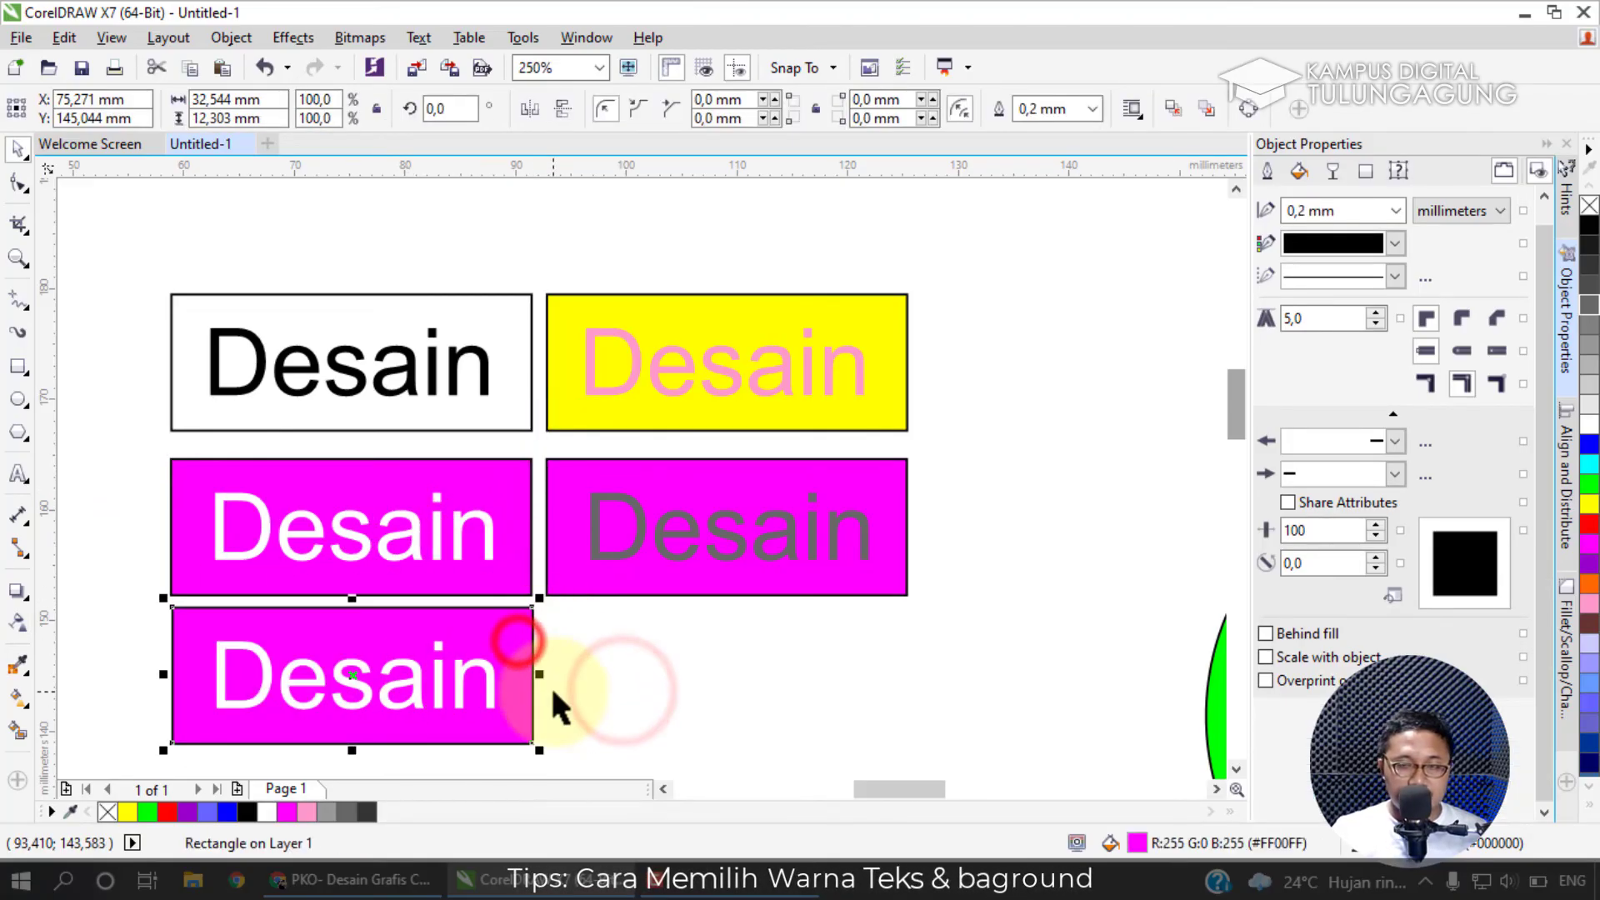
click(1299, 171)
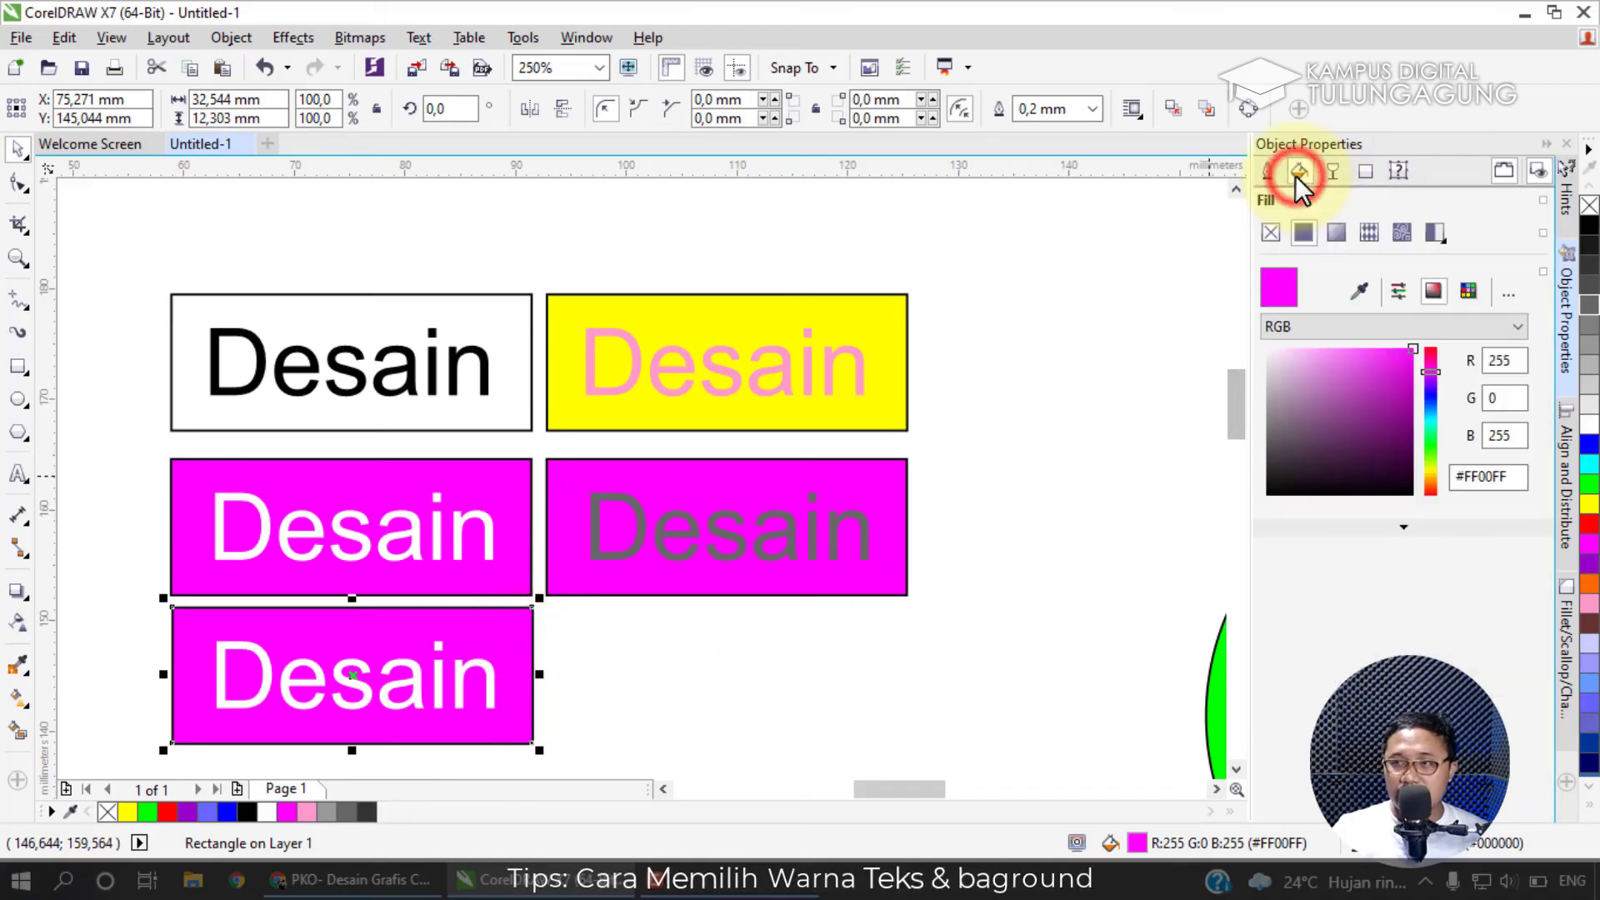
click(1334, 237)
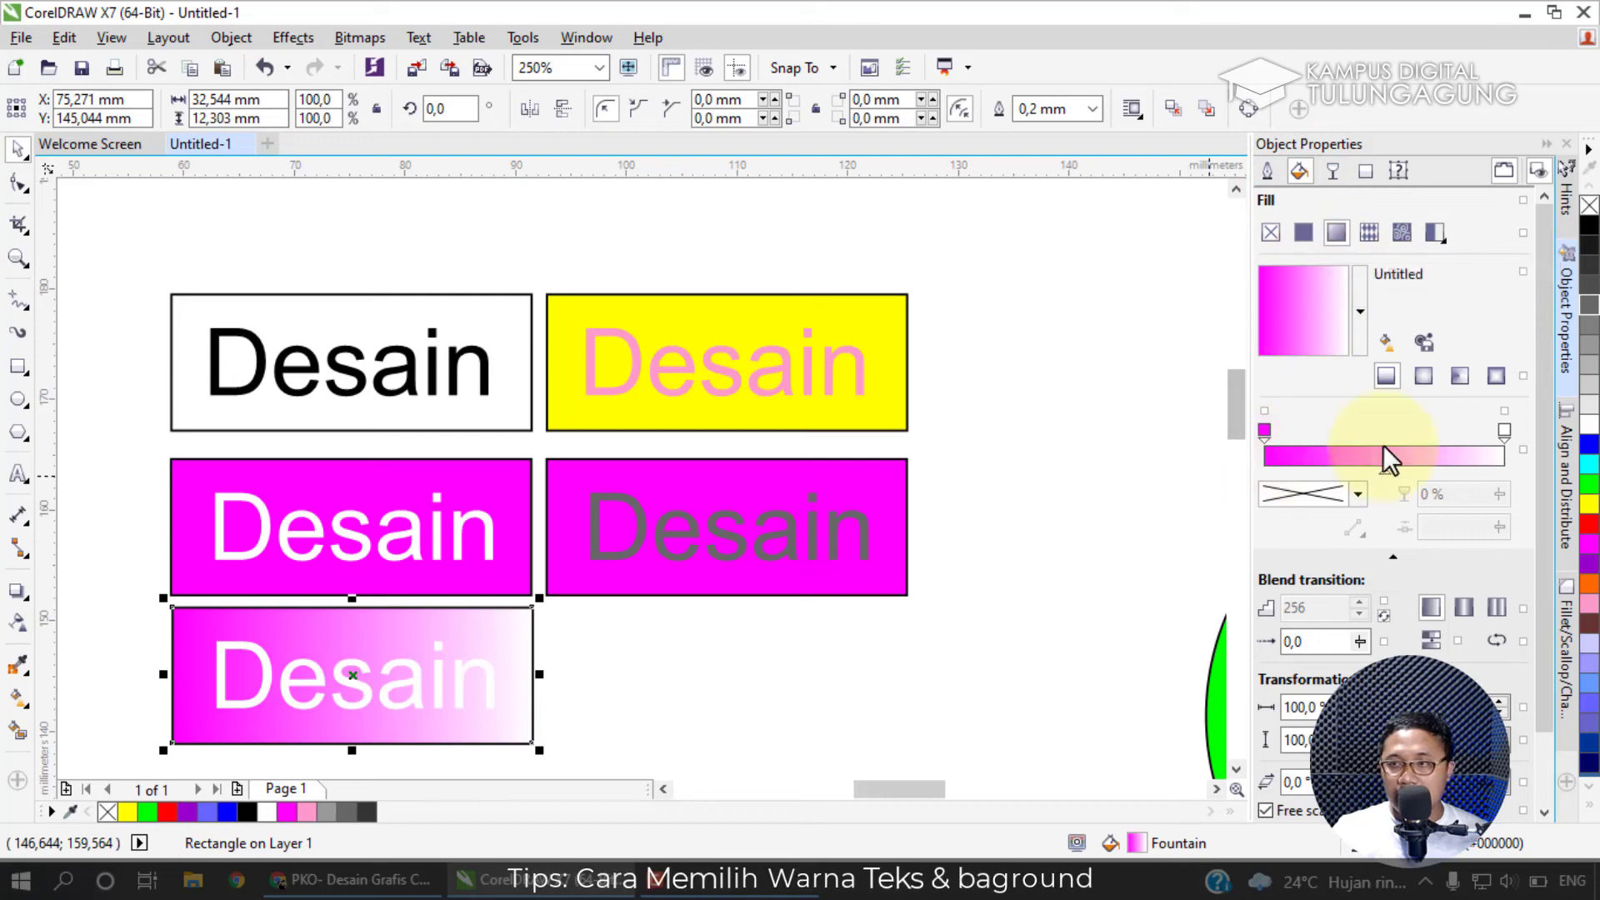
click(1422, 377)
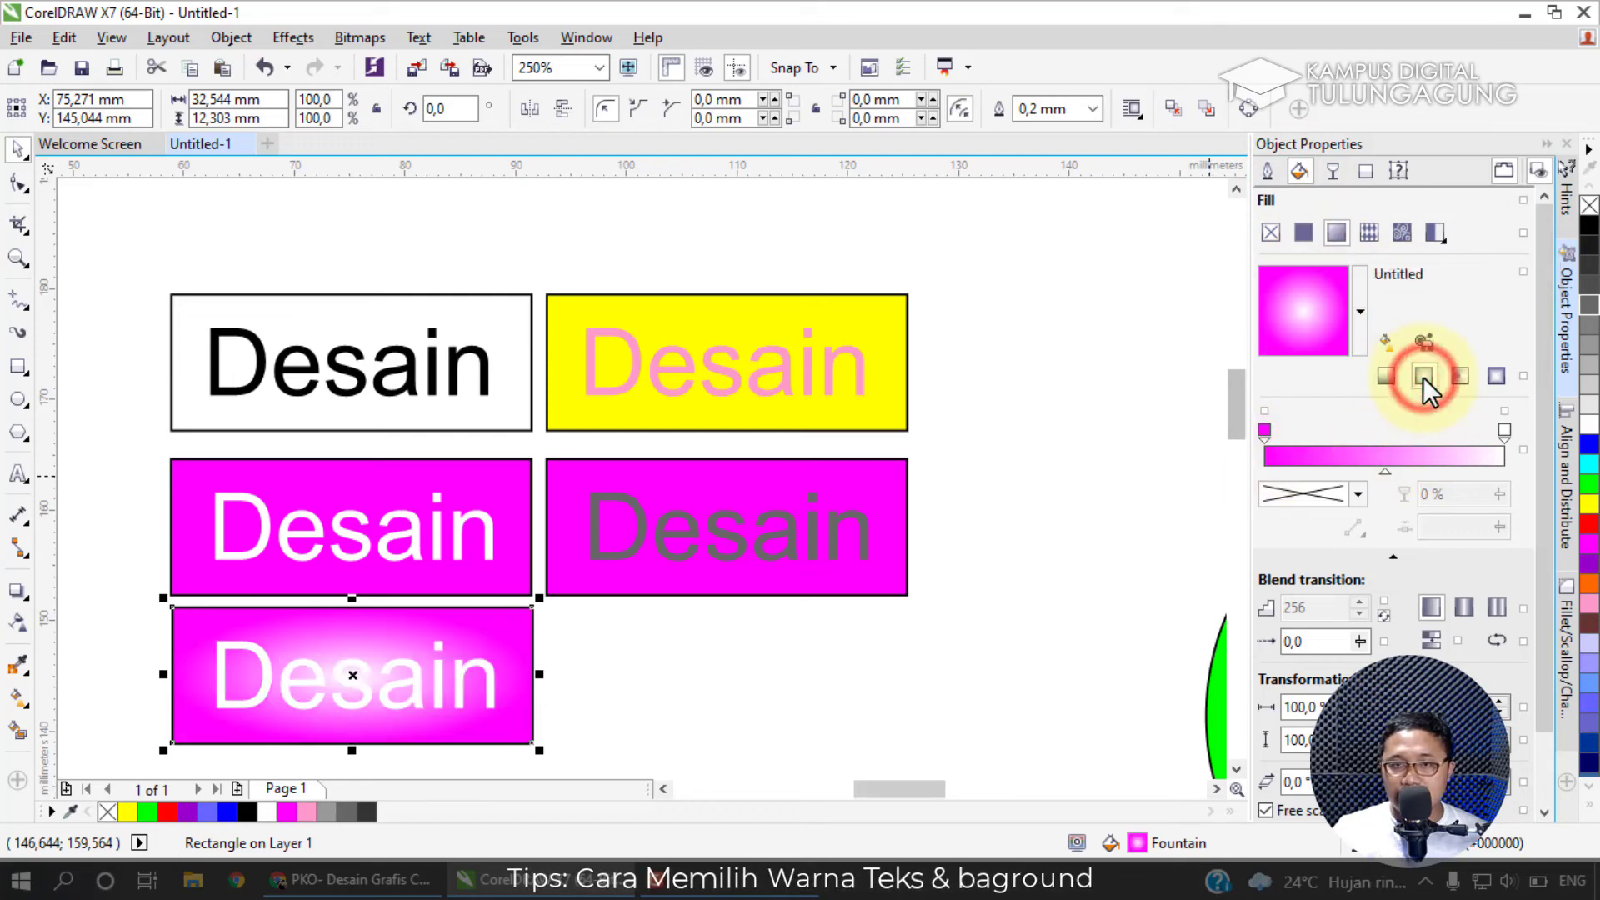
click(1385, 376)
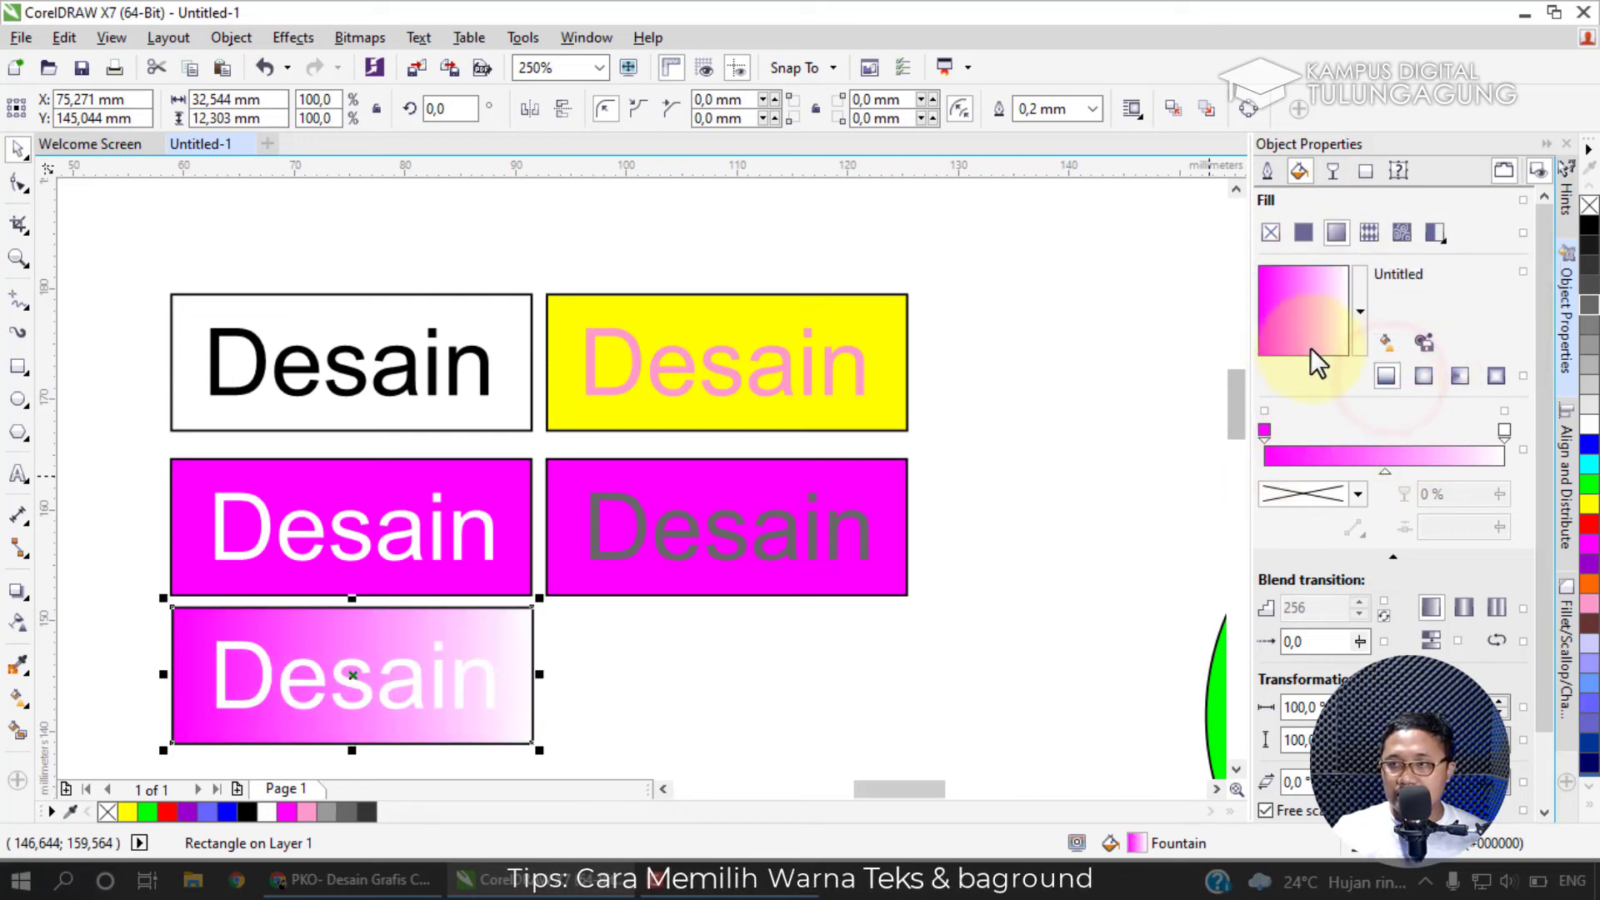
drag(1310, 348, 1312, 357)
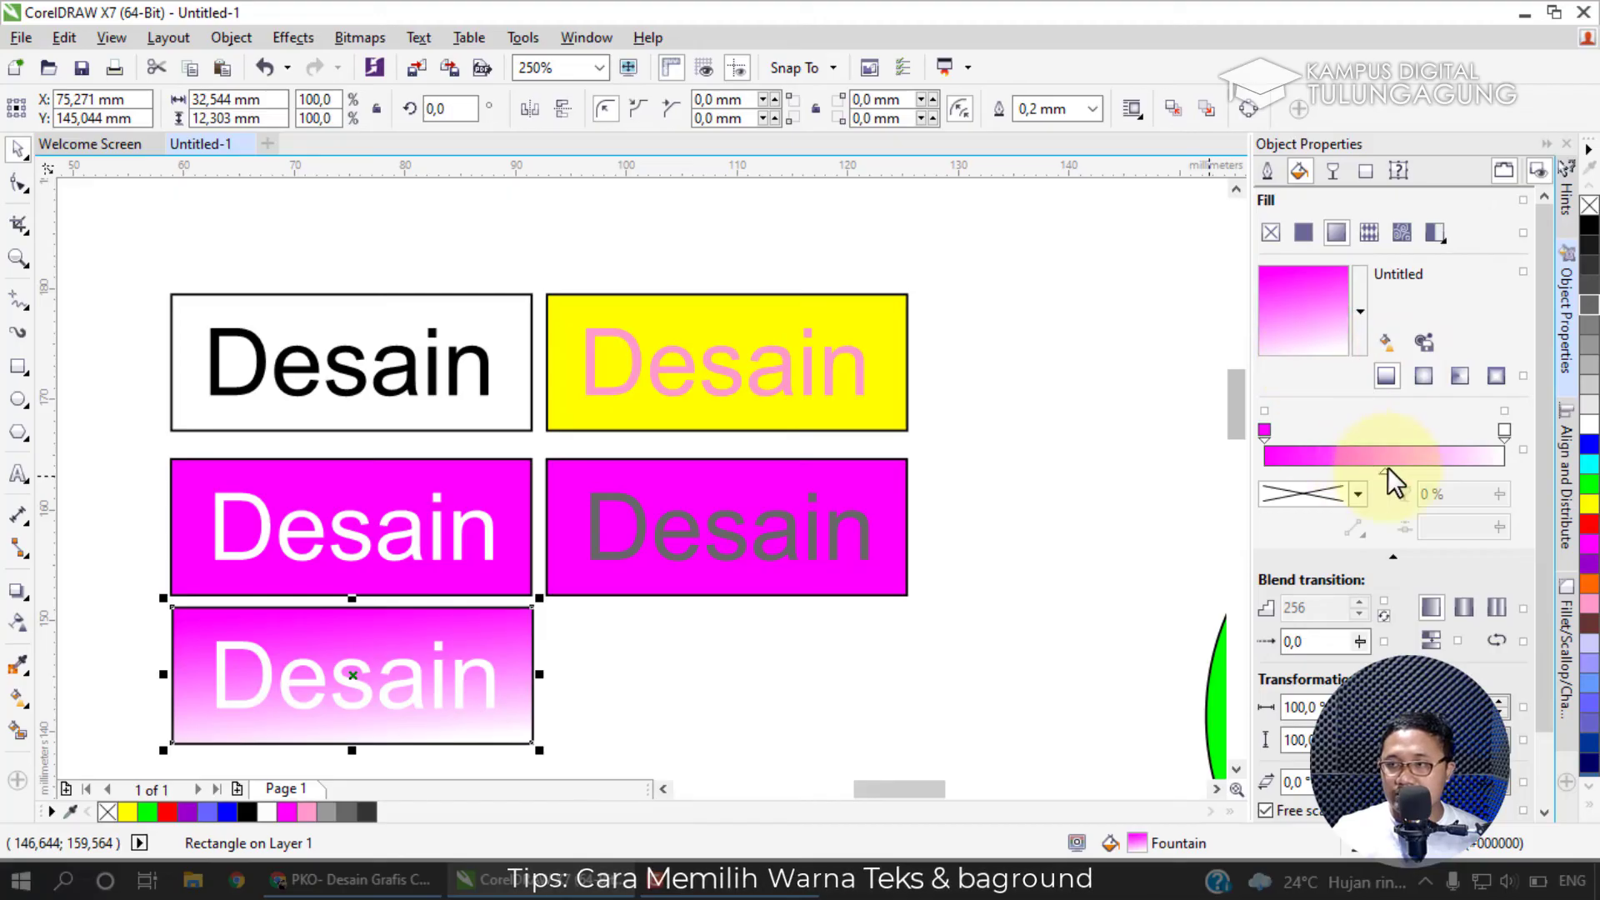
drag(1387, 471, 1323, 471)
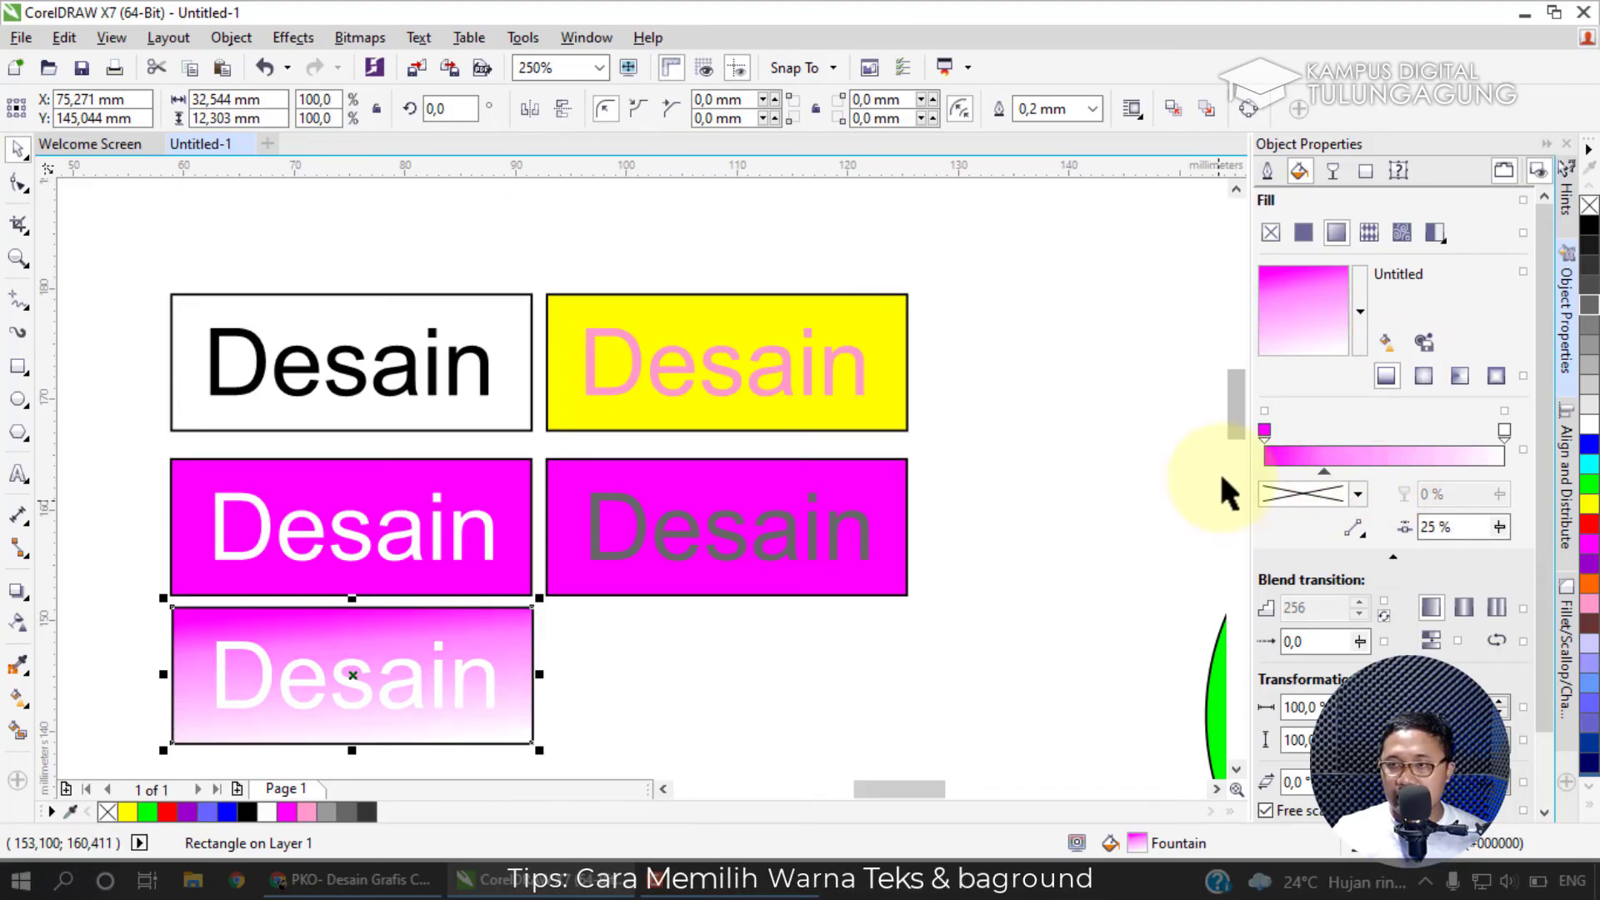
drag(1236, 413, 1237, 434)
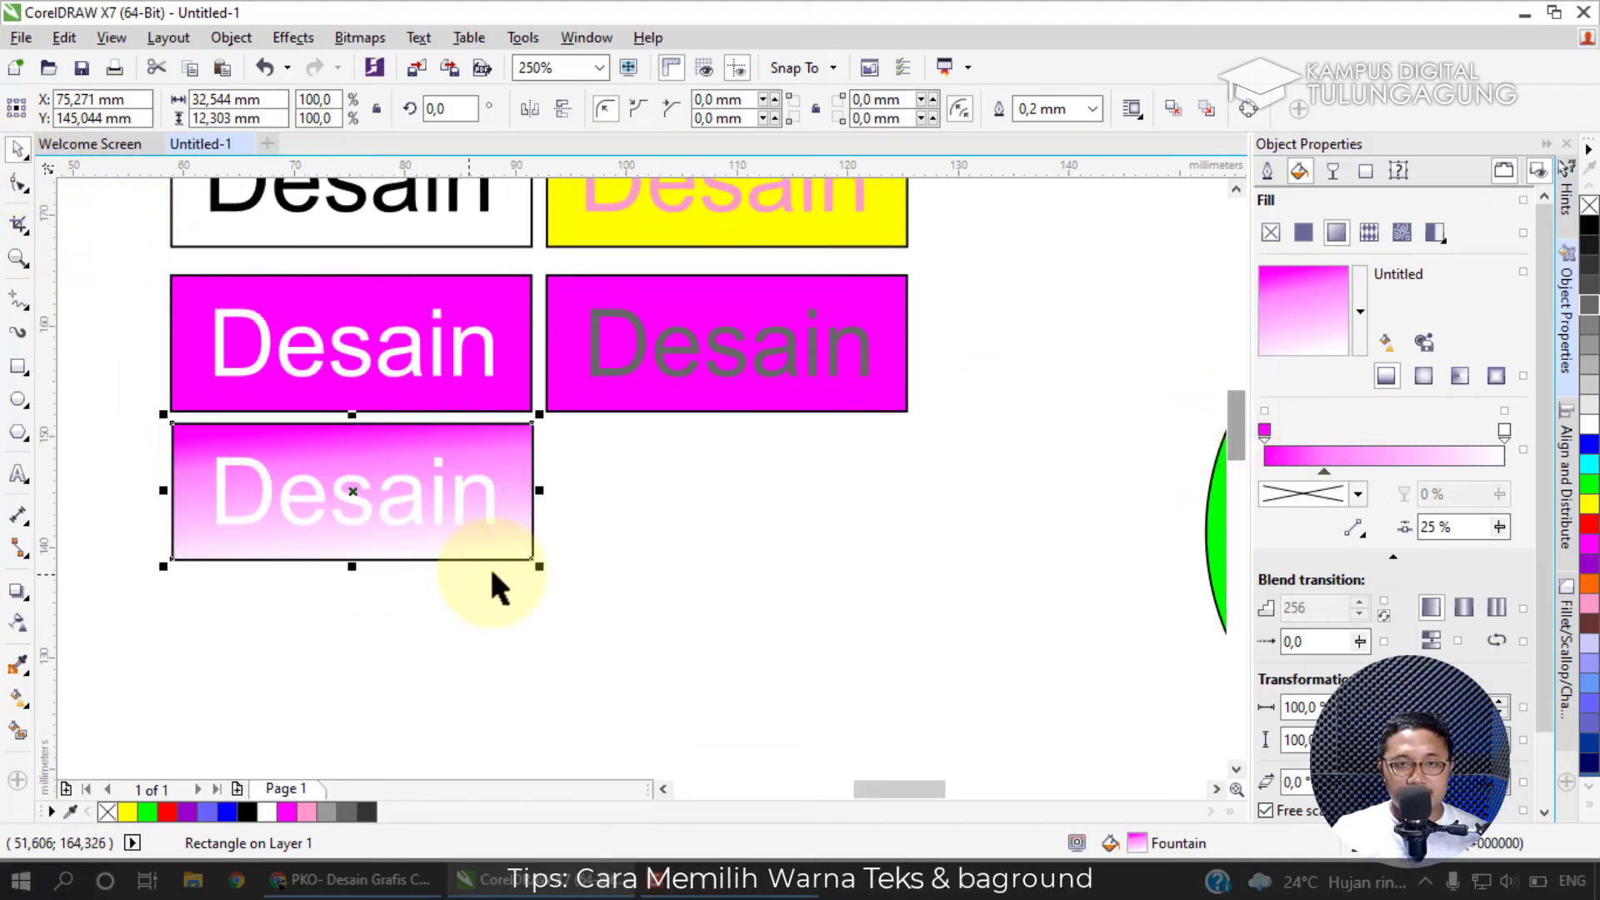
click(654, 594)
Check the background-and-text topics in the XMind map, and place two copies of the gradient Desain box in a row beside it.
click(375, 880)
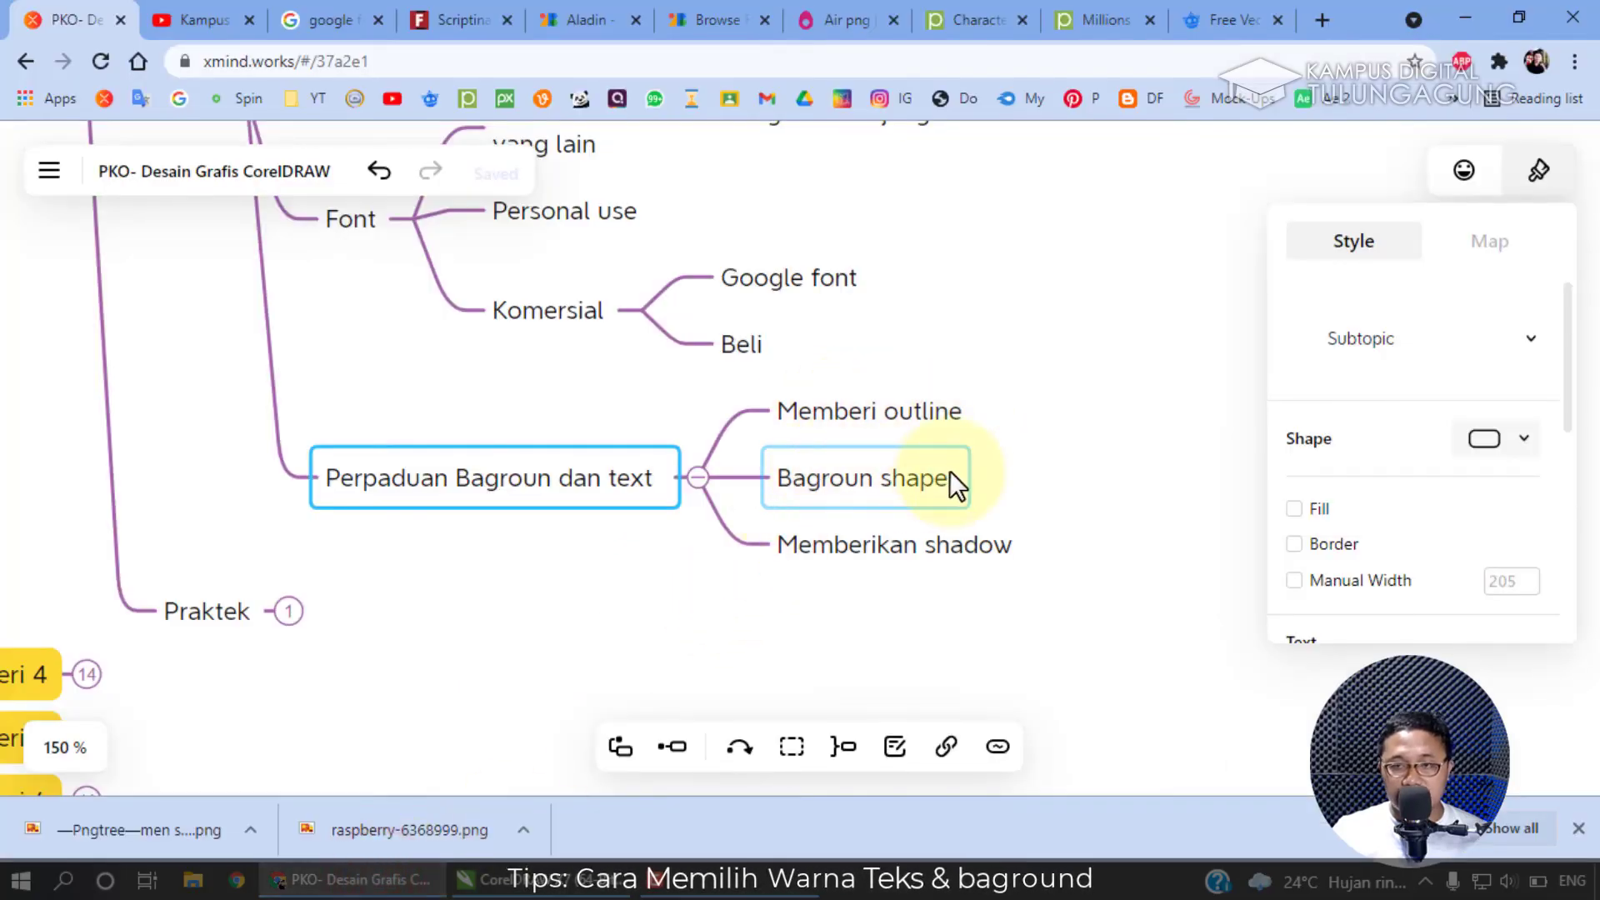
click(534, 883)
drag(686, 650, 136, 422)
drag(375, 506, 760, 512)
key(ctrl+r)
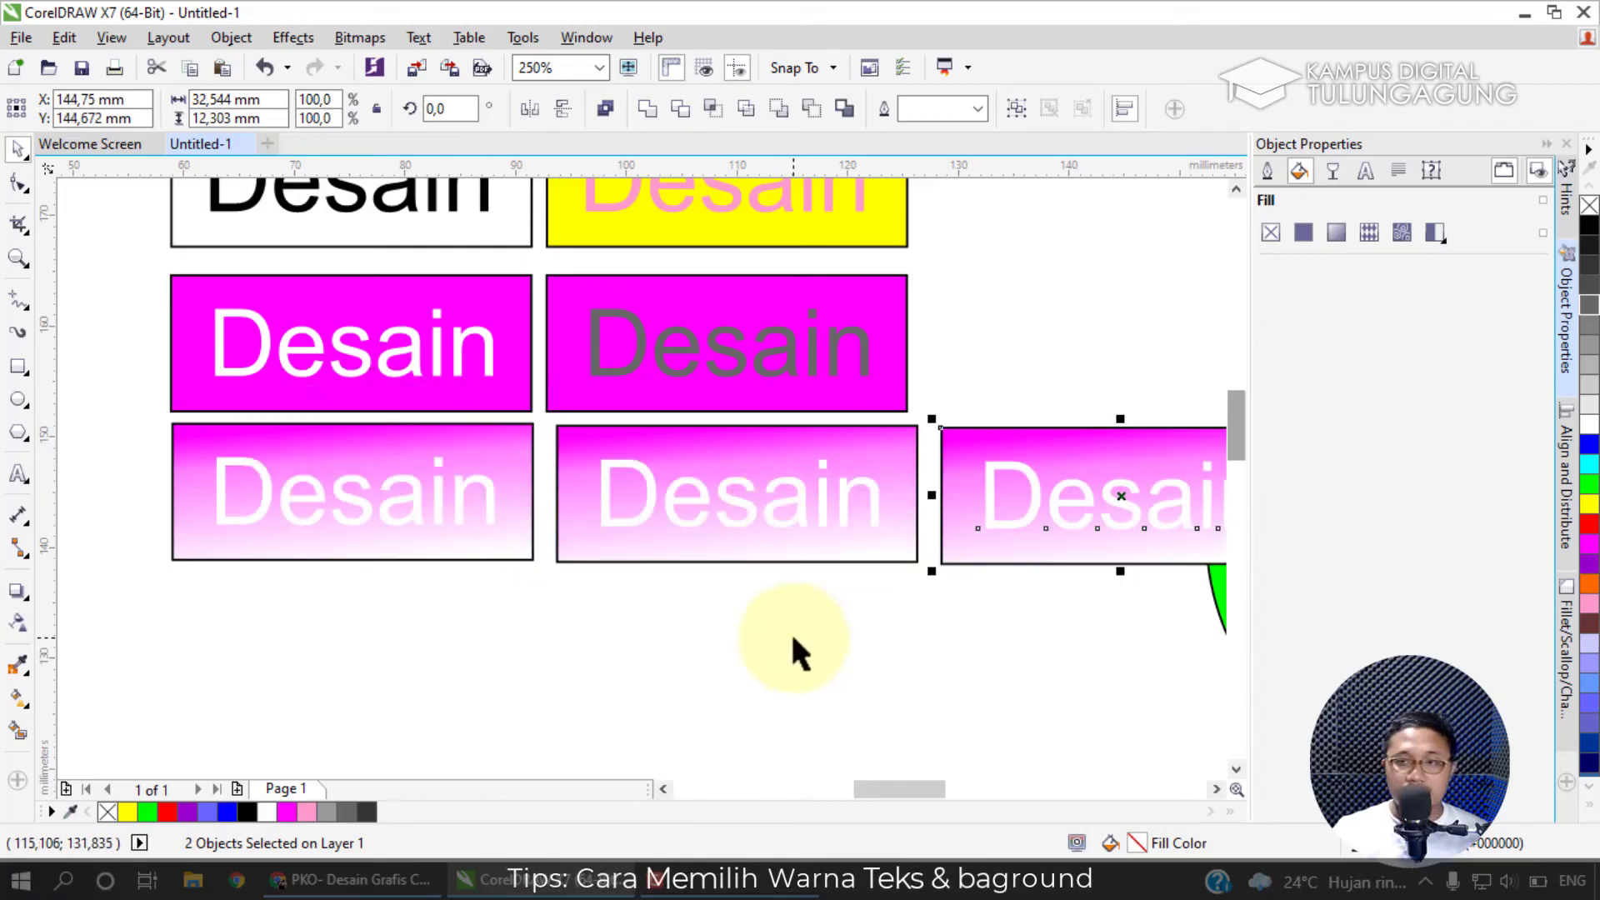
Delete the Slide2.JPG image and the yellow and green circle behind it.
scroll(812, 668, down, 2)
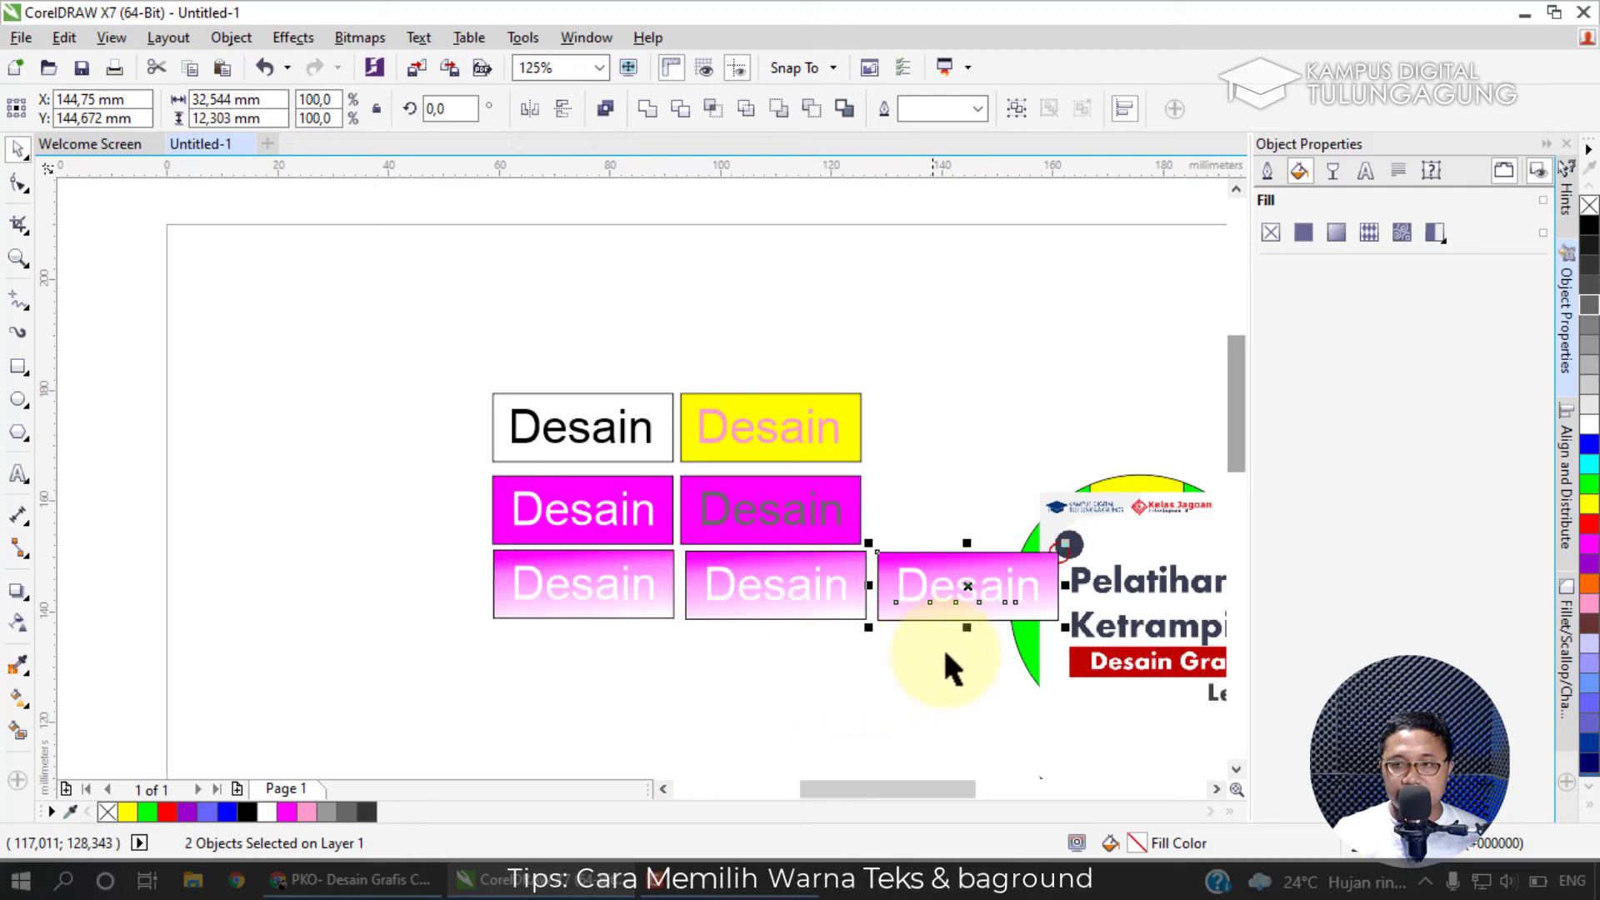
click(1122, 510)
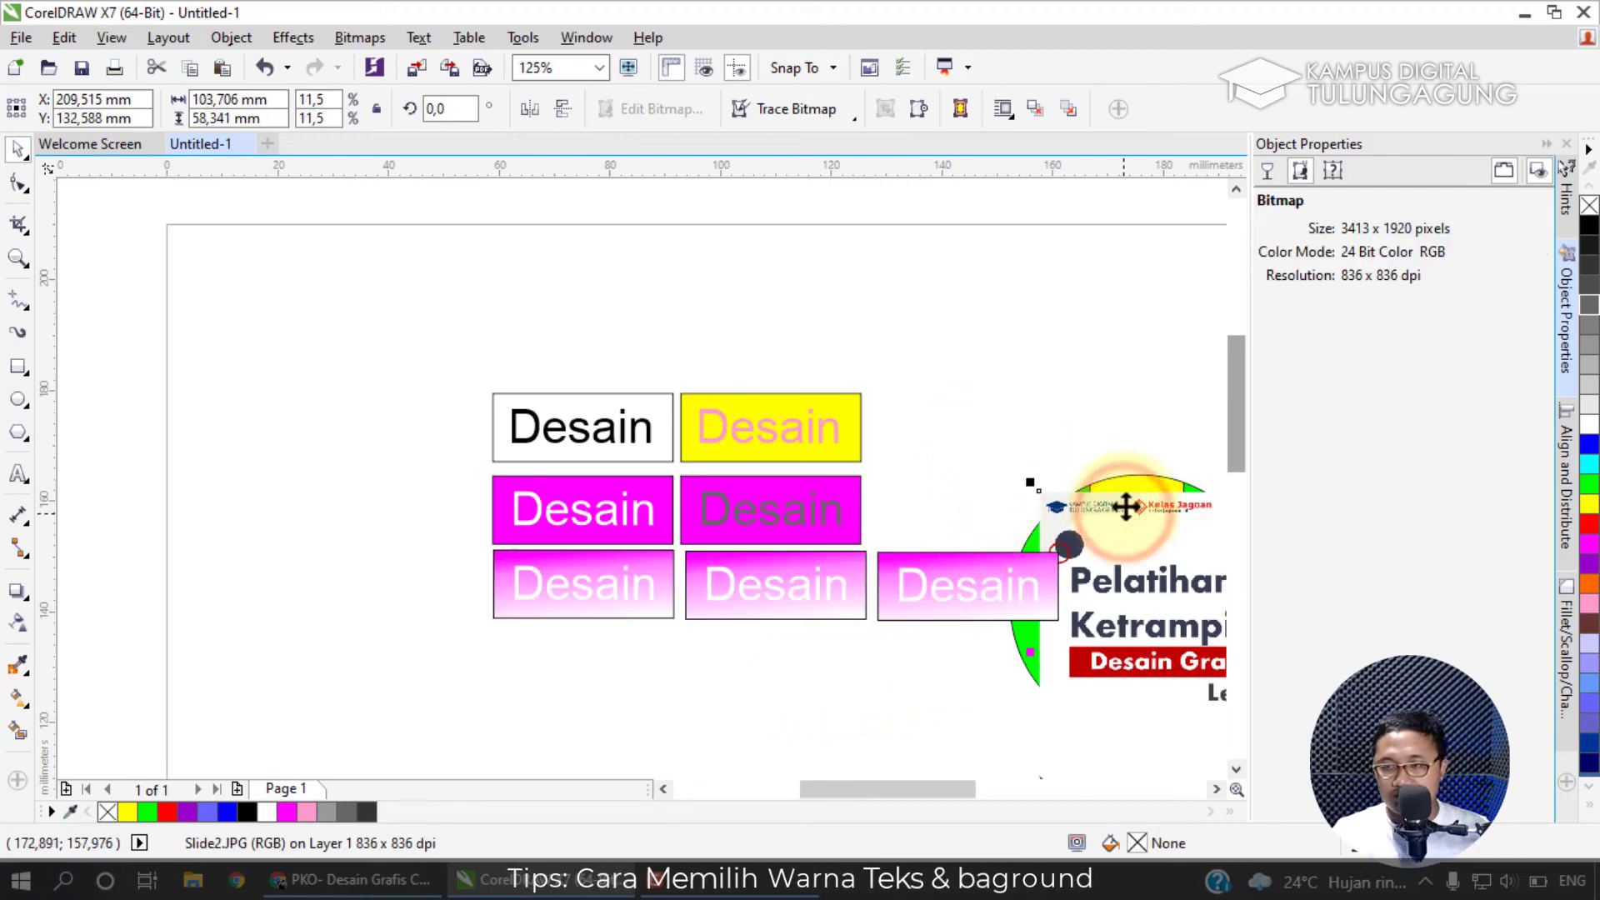
key(Delete)
click(1125, 490)
key(Delete)
Add a 1.0 mm outline to the Desain text in the first gradient box.
drag(1161, 692, 427, 544)
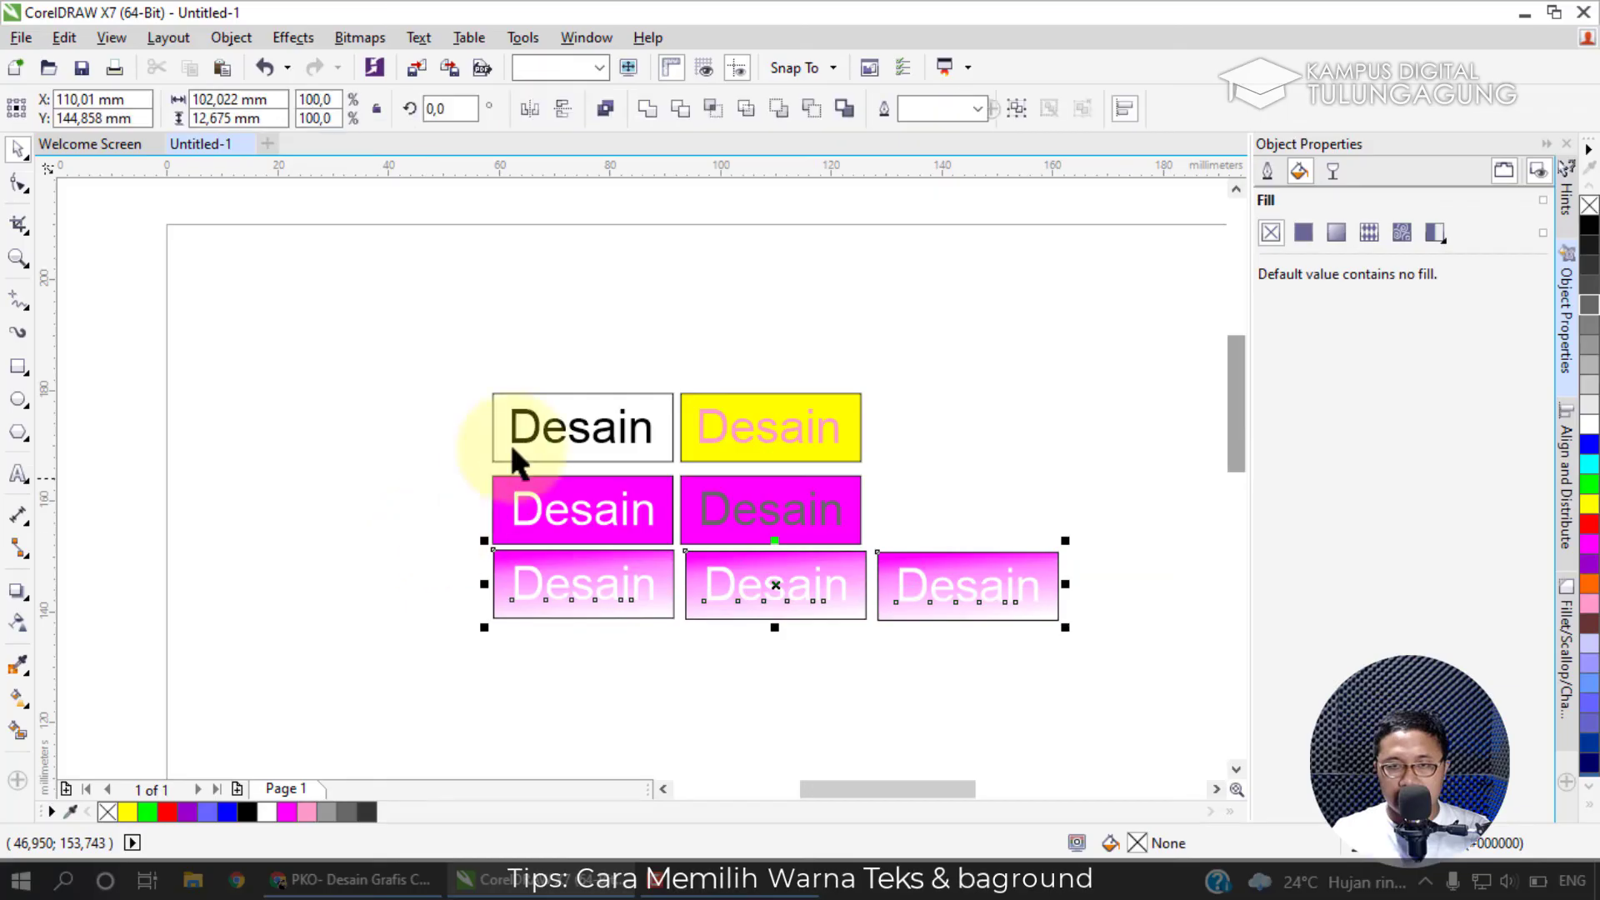
click(600, 68)
click(598, 101)
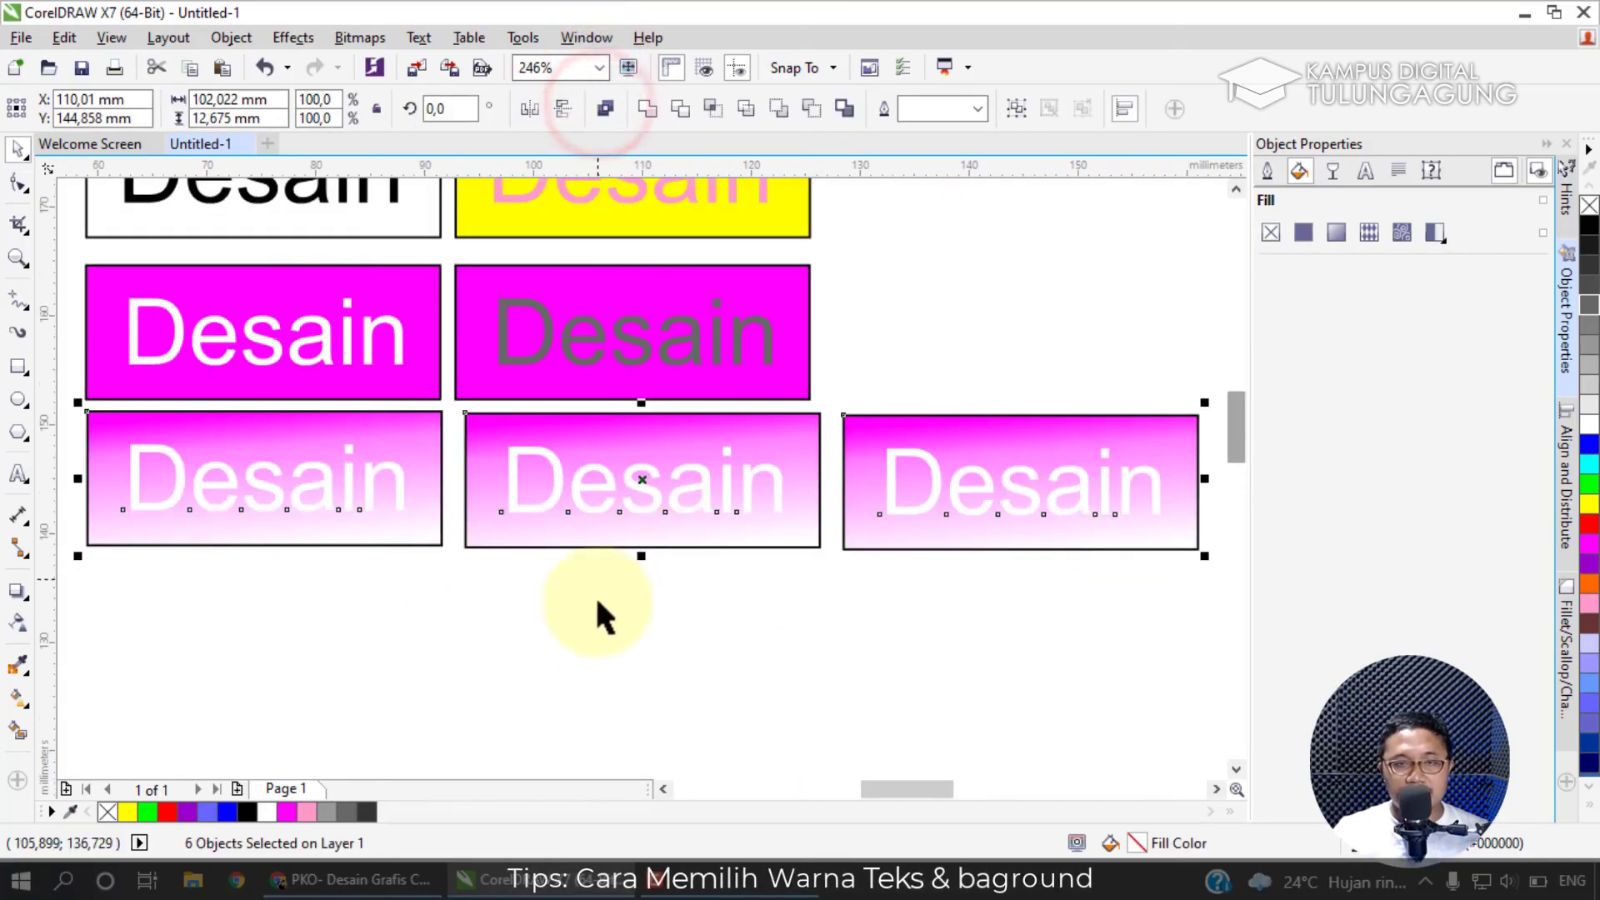
click(591, 627)
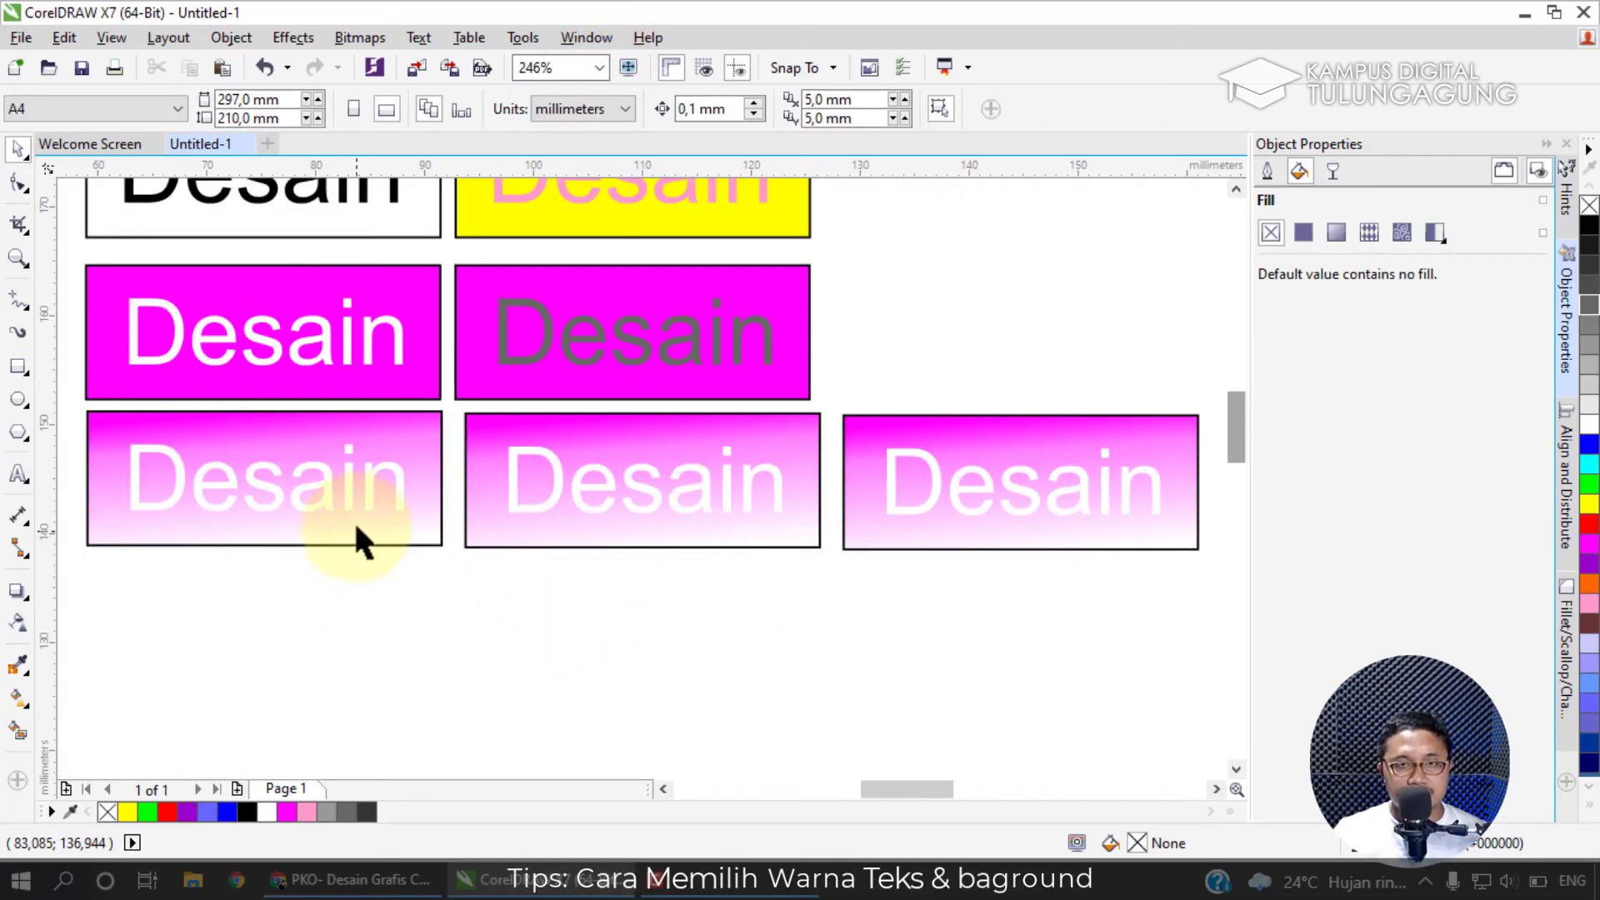
click(268, 485)
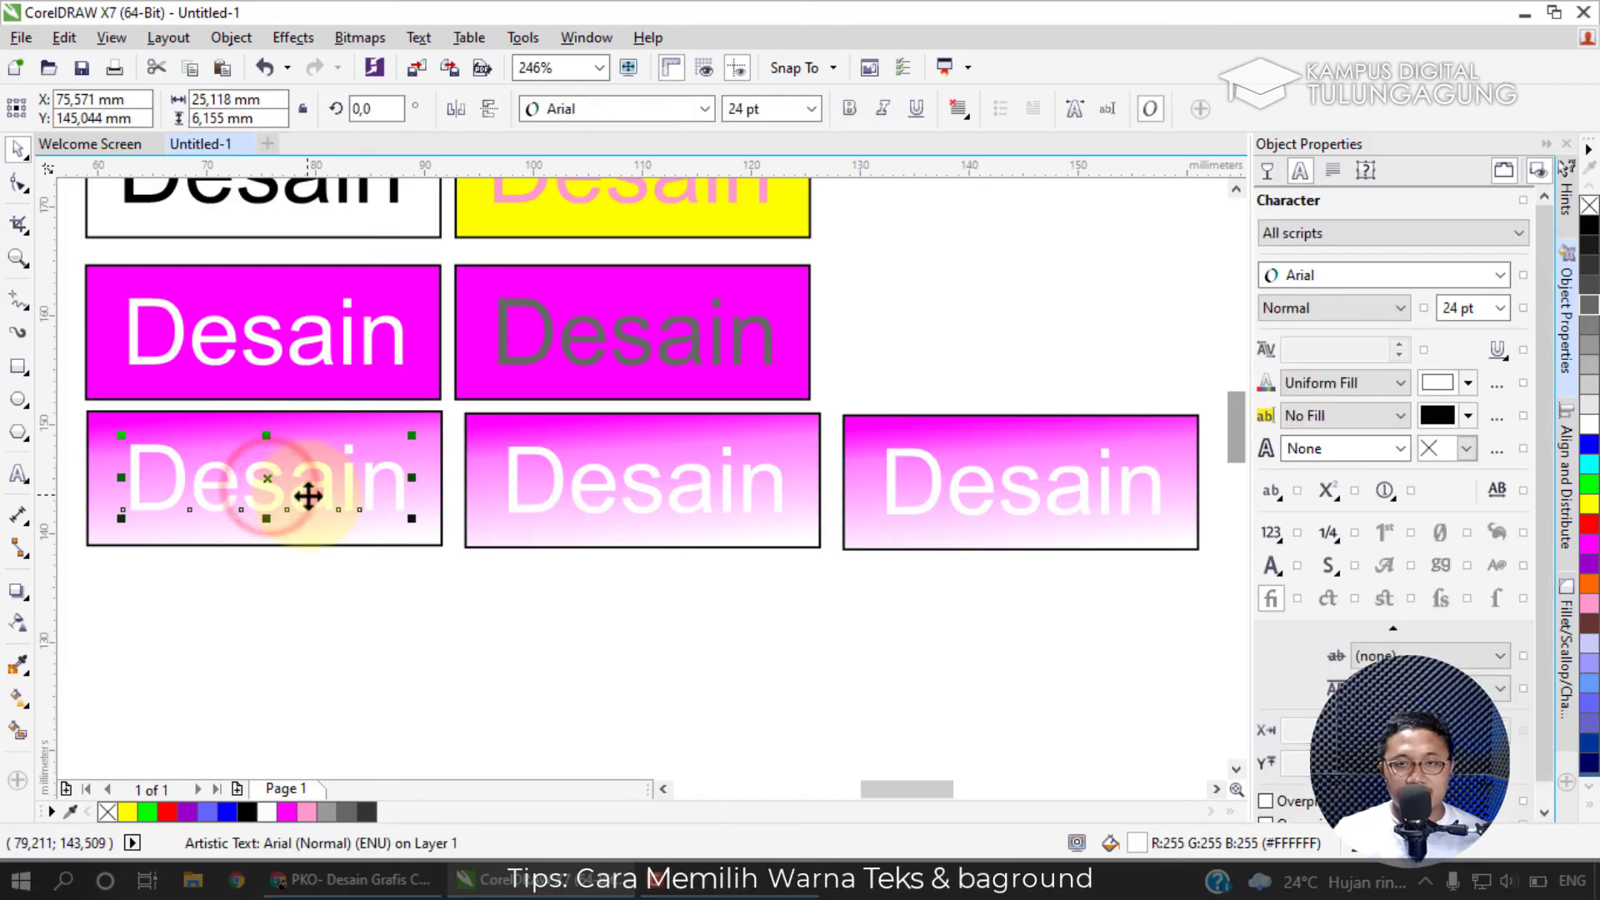
click(1402, 448)
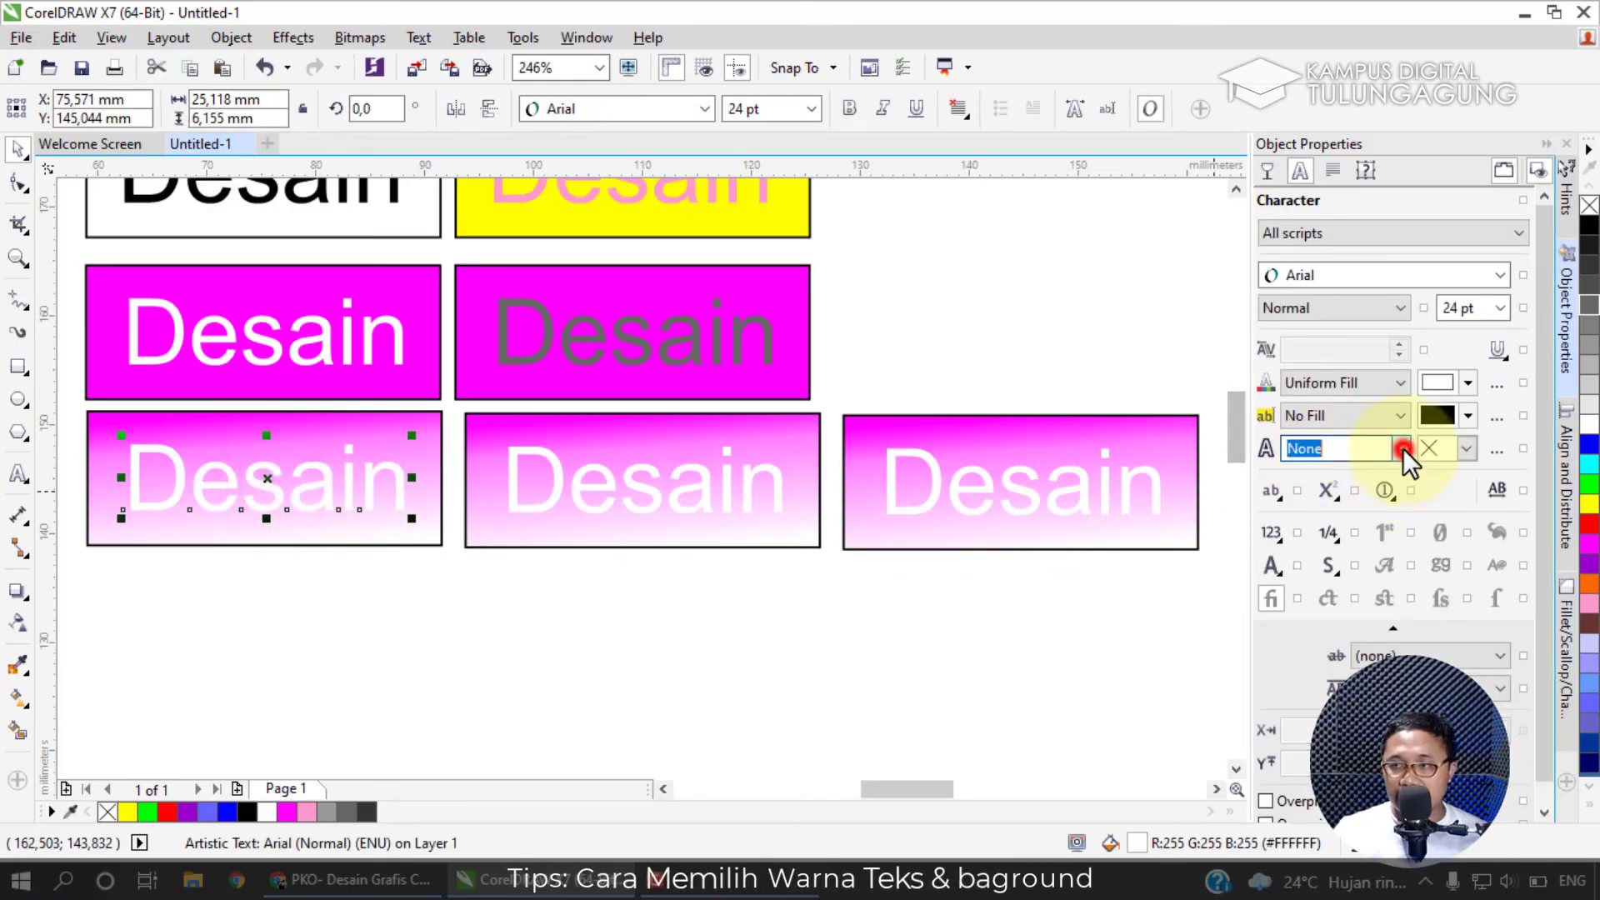
click(1403, 449)
click(1385, 594)
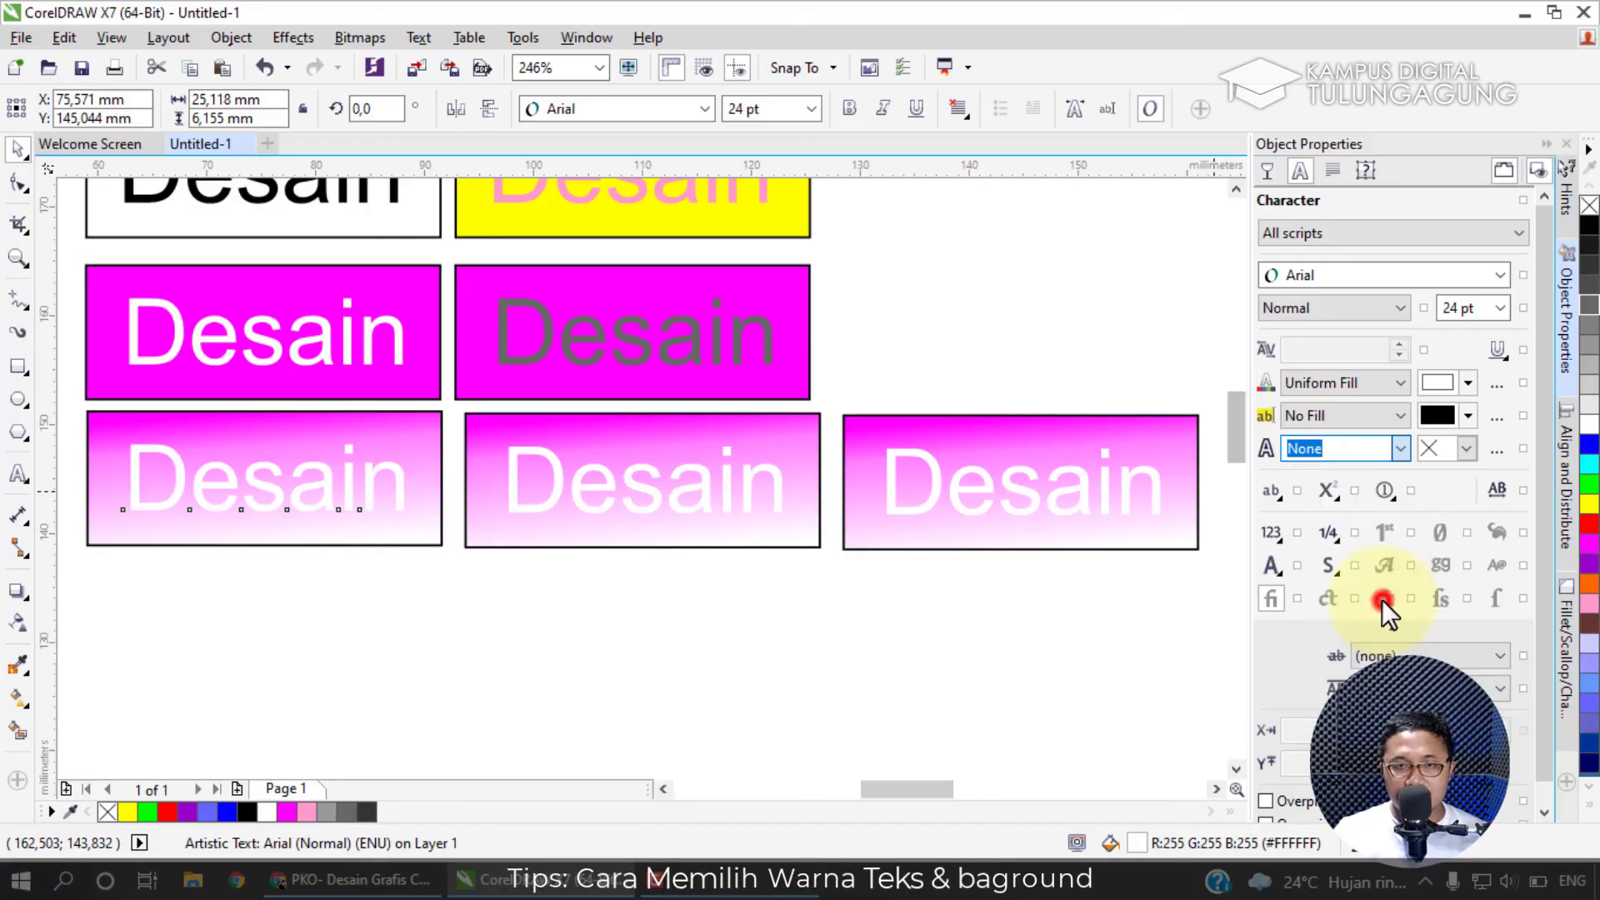
Place the text's black outline behind the fill with rounded corners, and set its width to 0.25 mm.
click(1496, 443)
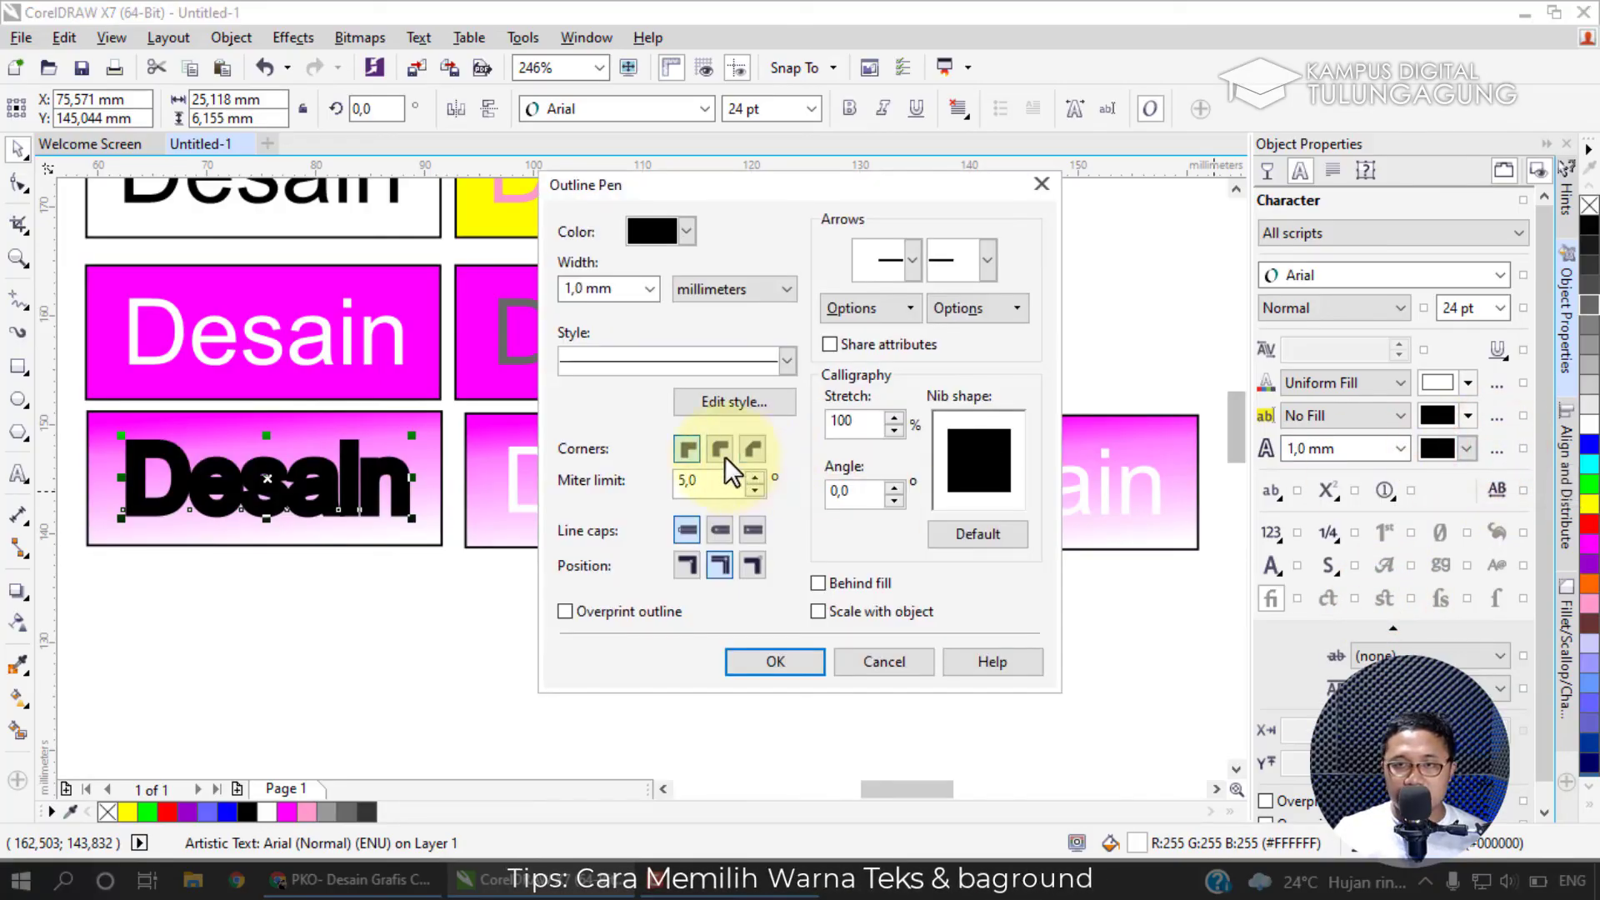
click(842, 578)
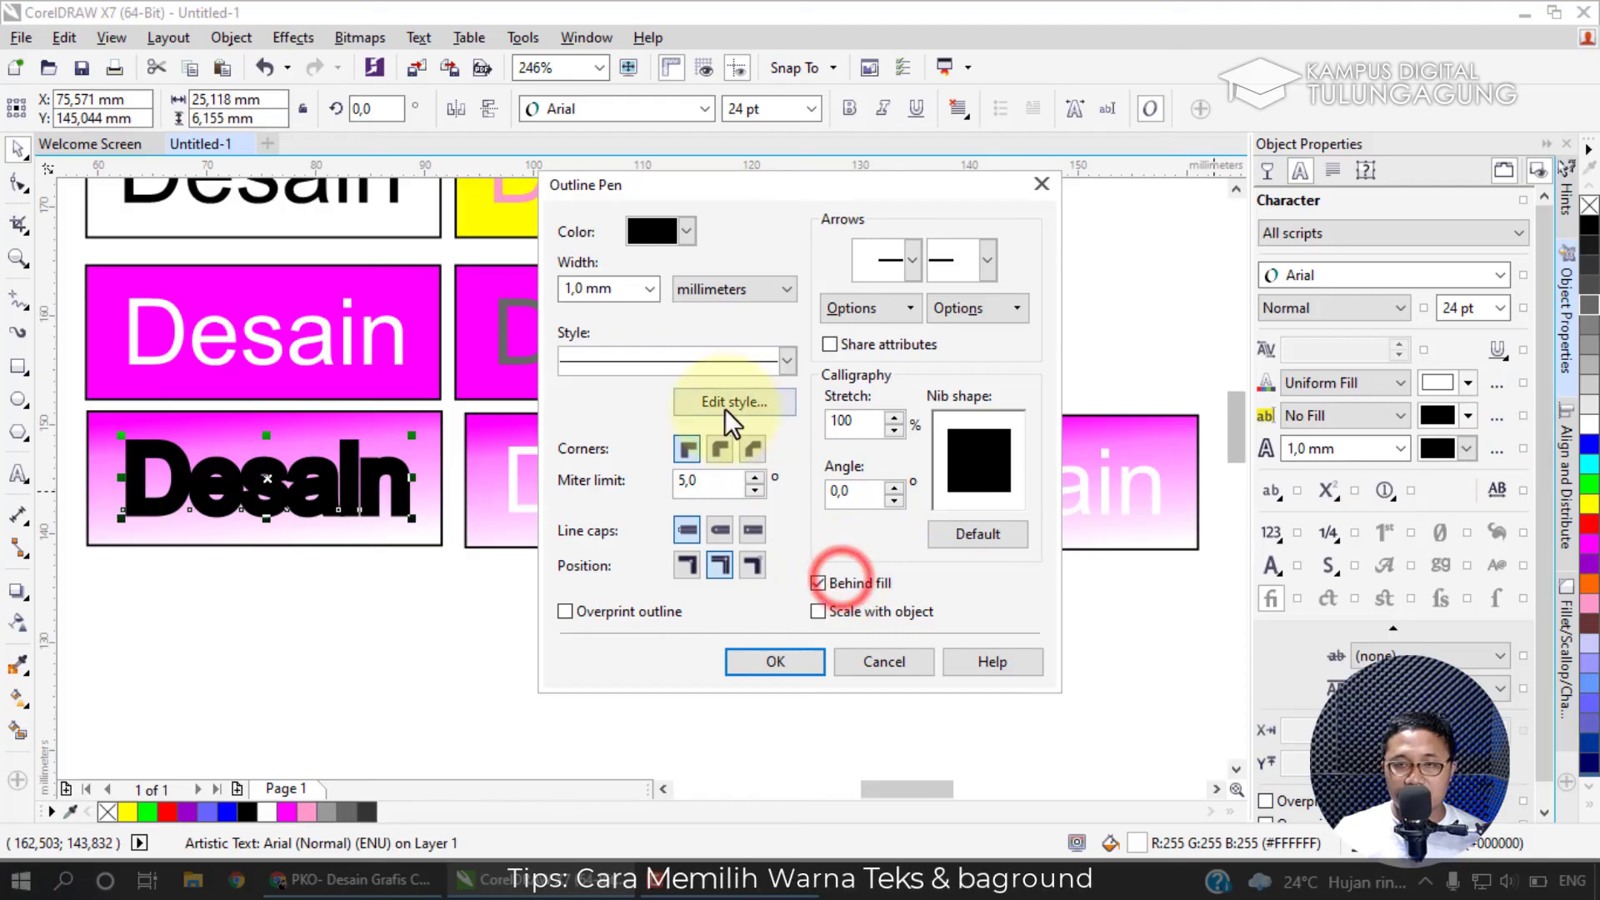
click(720, 450)
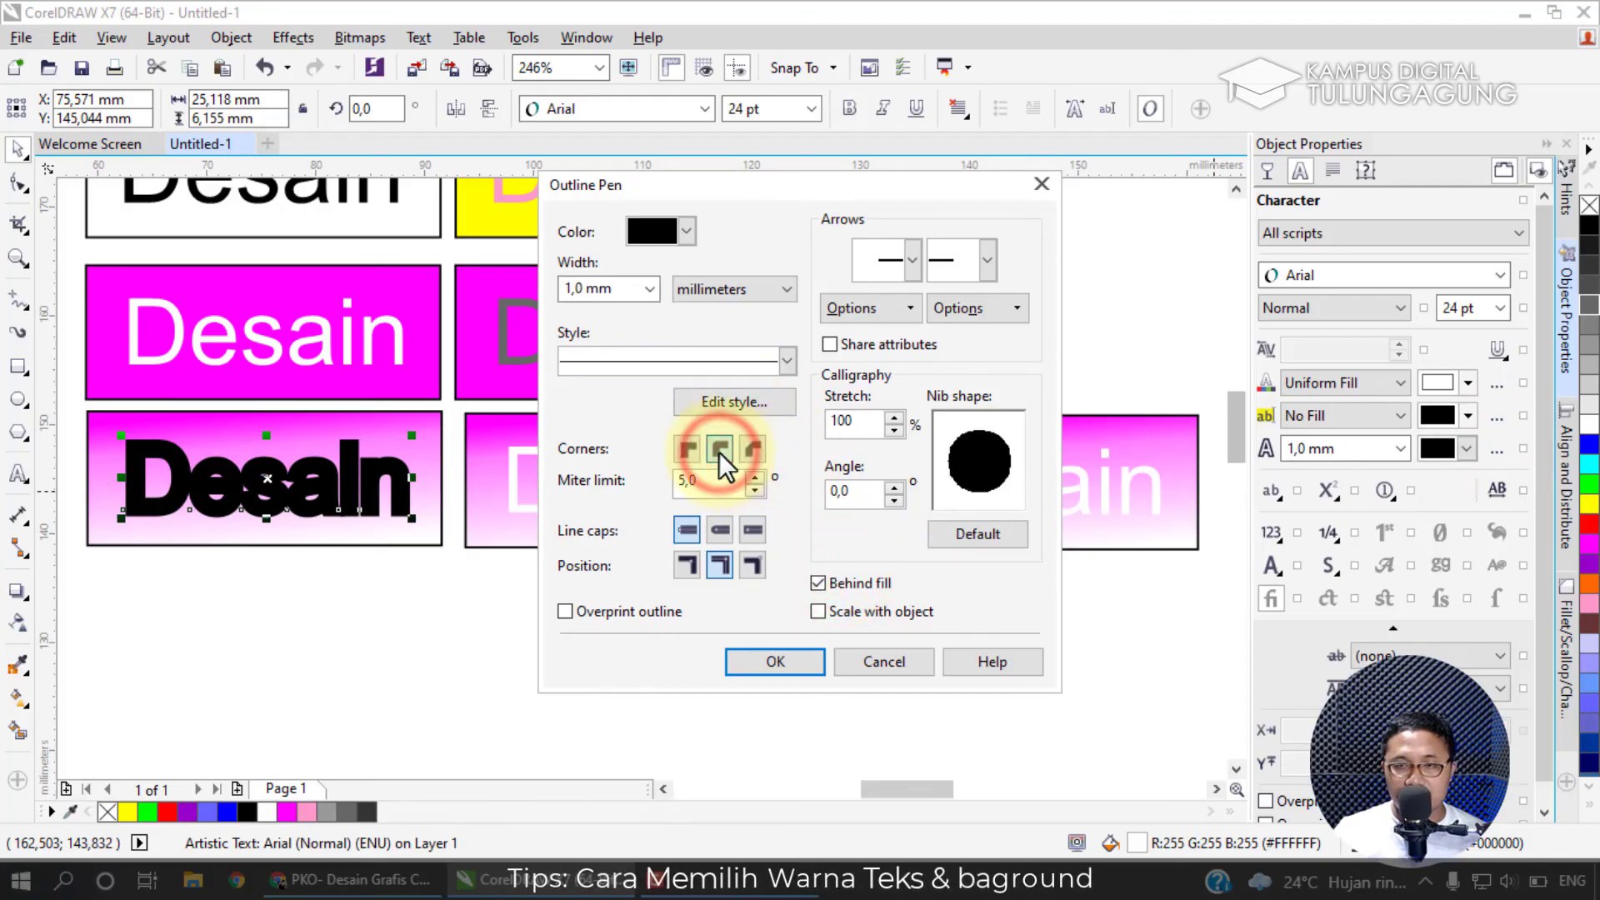
click(720, 448)
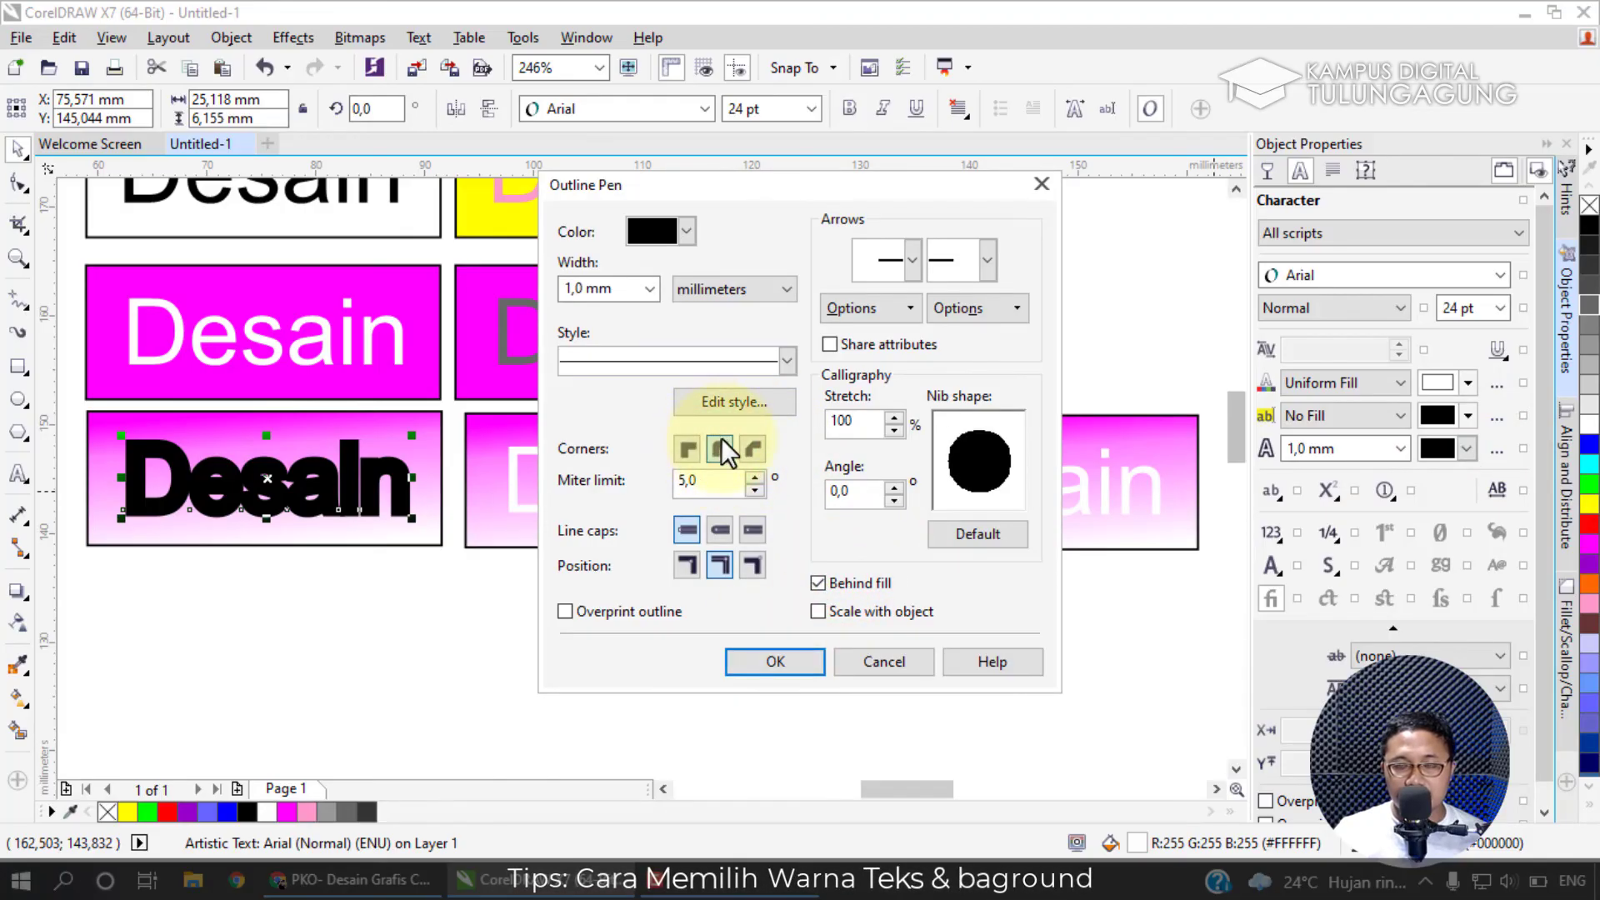
click(799, 653)
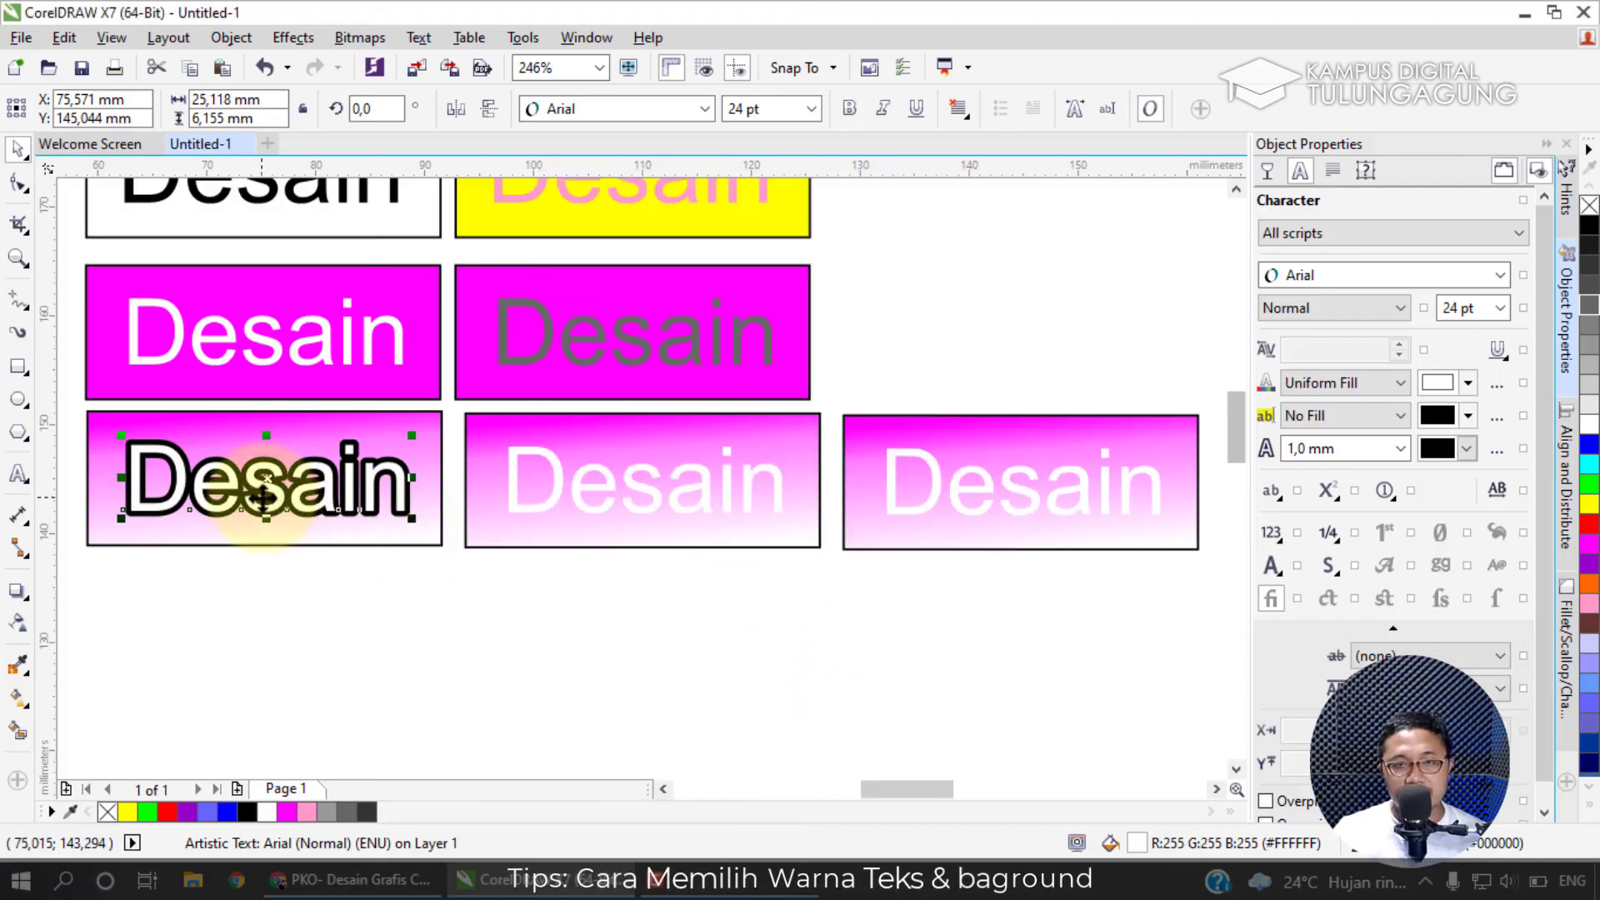
click(1398, 449)
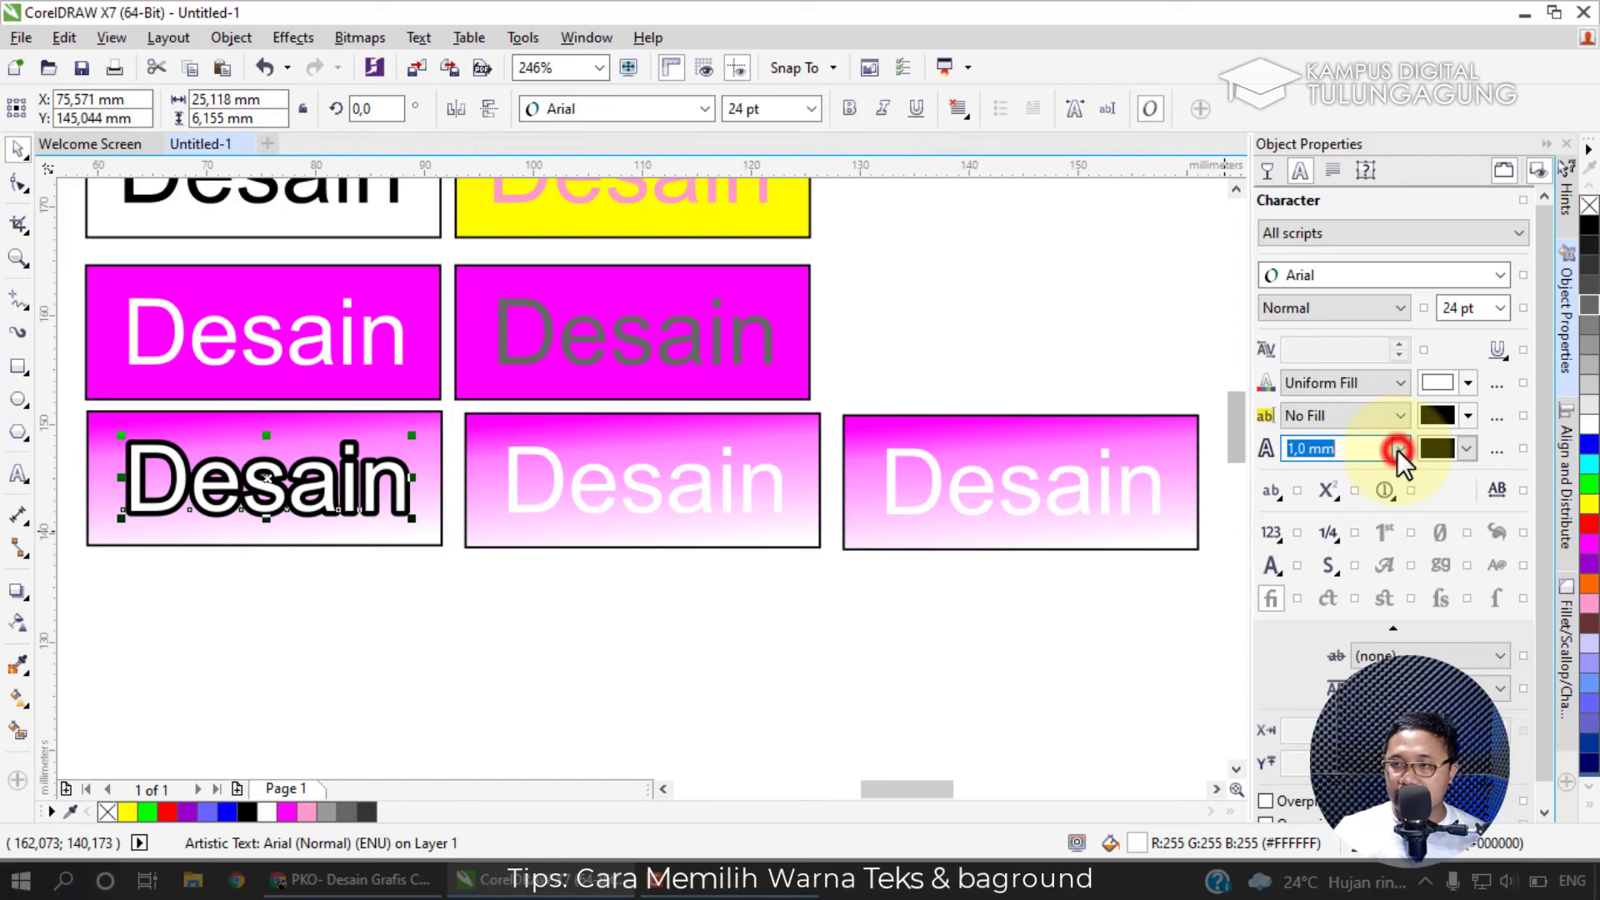
click(1362, 542)
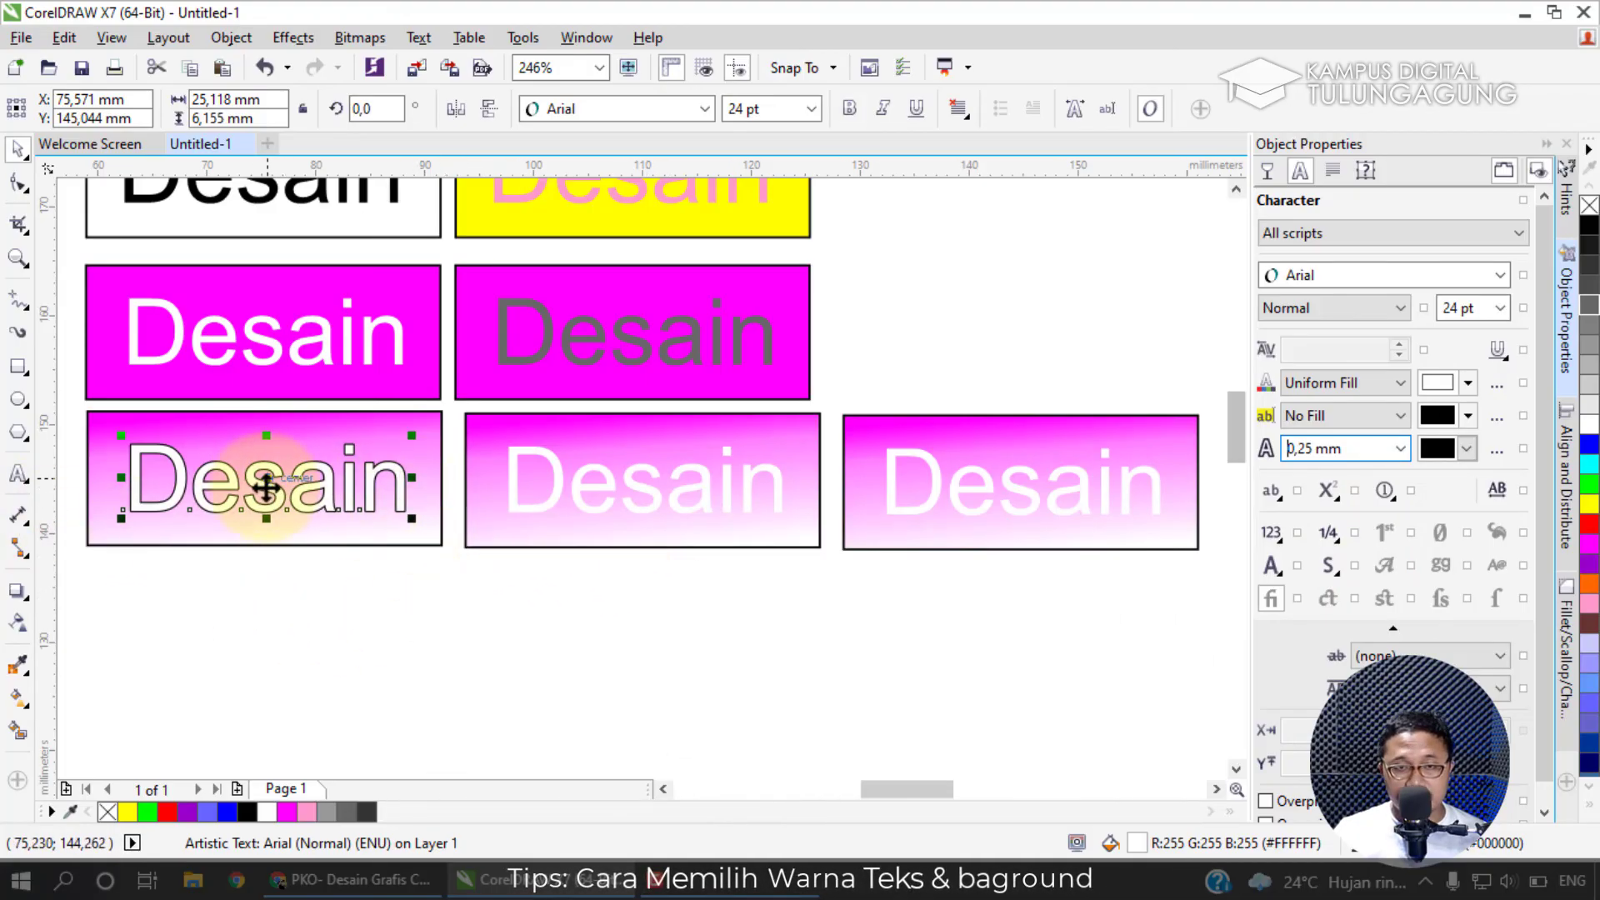
Draw a black rectangle without outline, about 25 by 8.9 mm, over the Desain text in the middle gradient box.
click(18, 368)
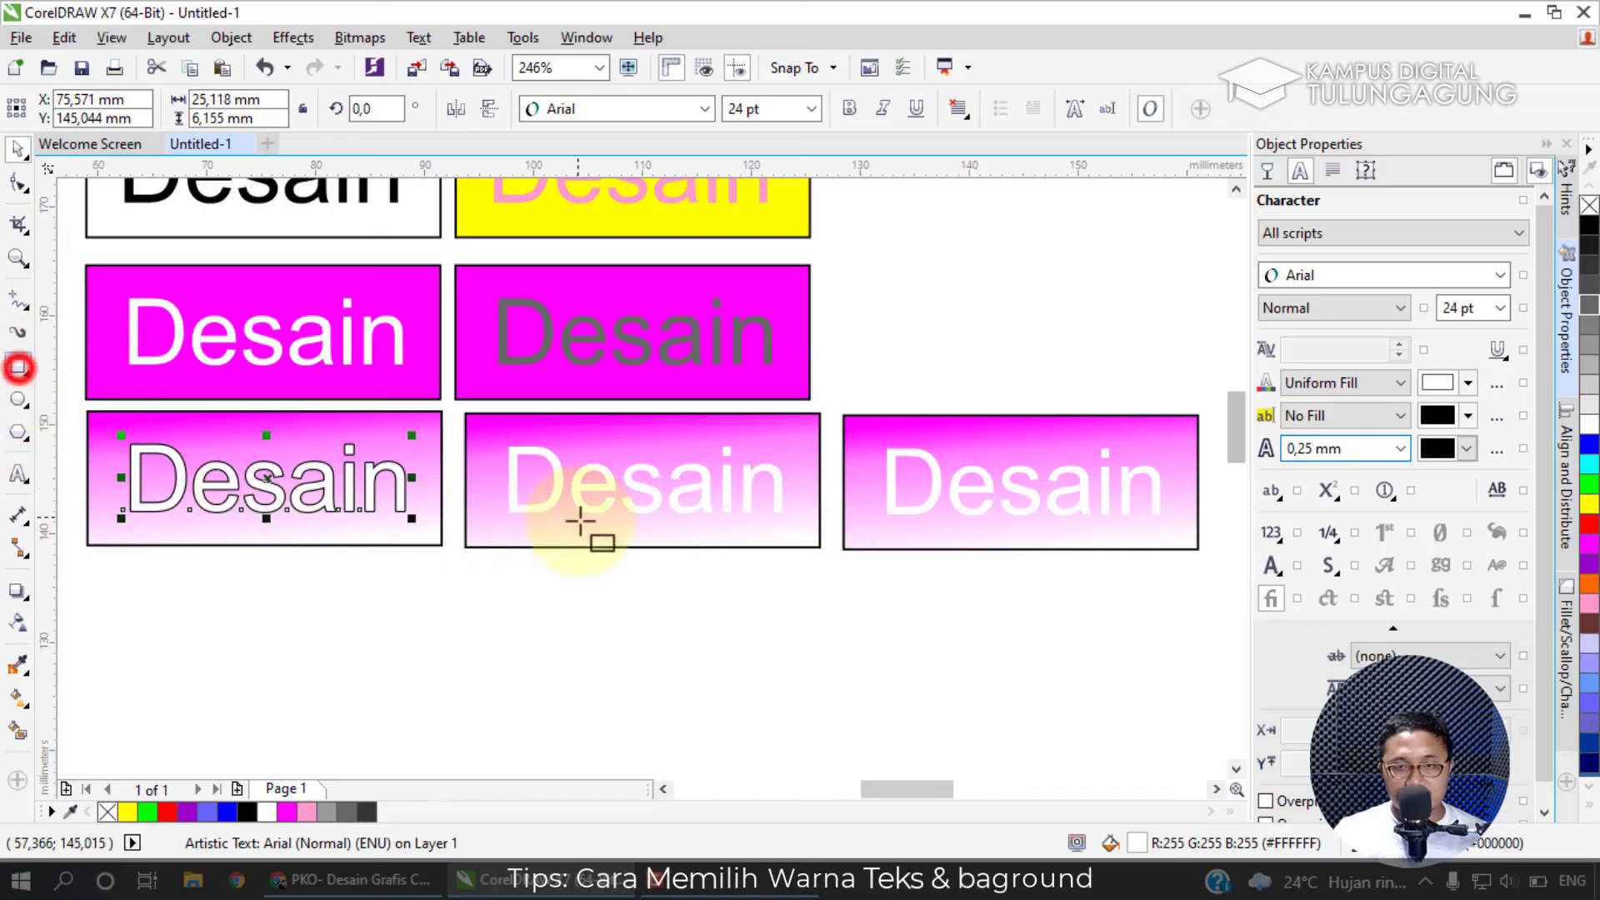
drag(483, 432, 756, 530)
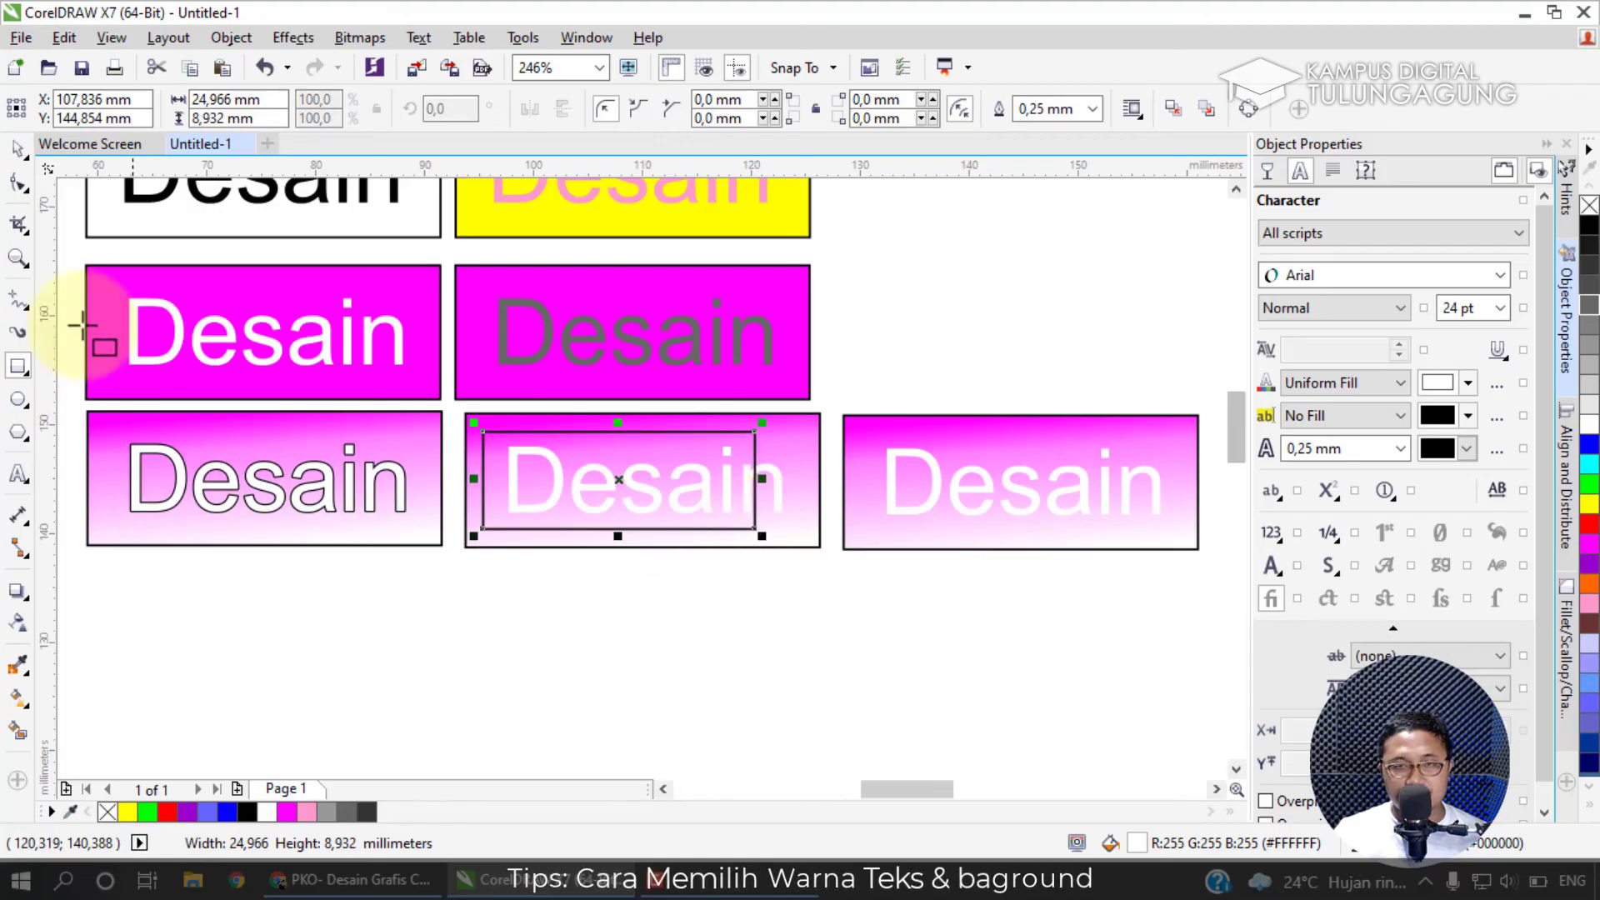
click(1583, 423)
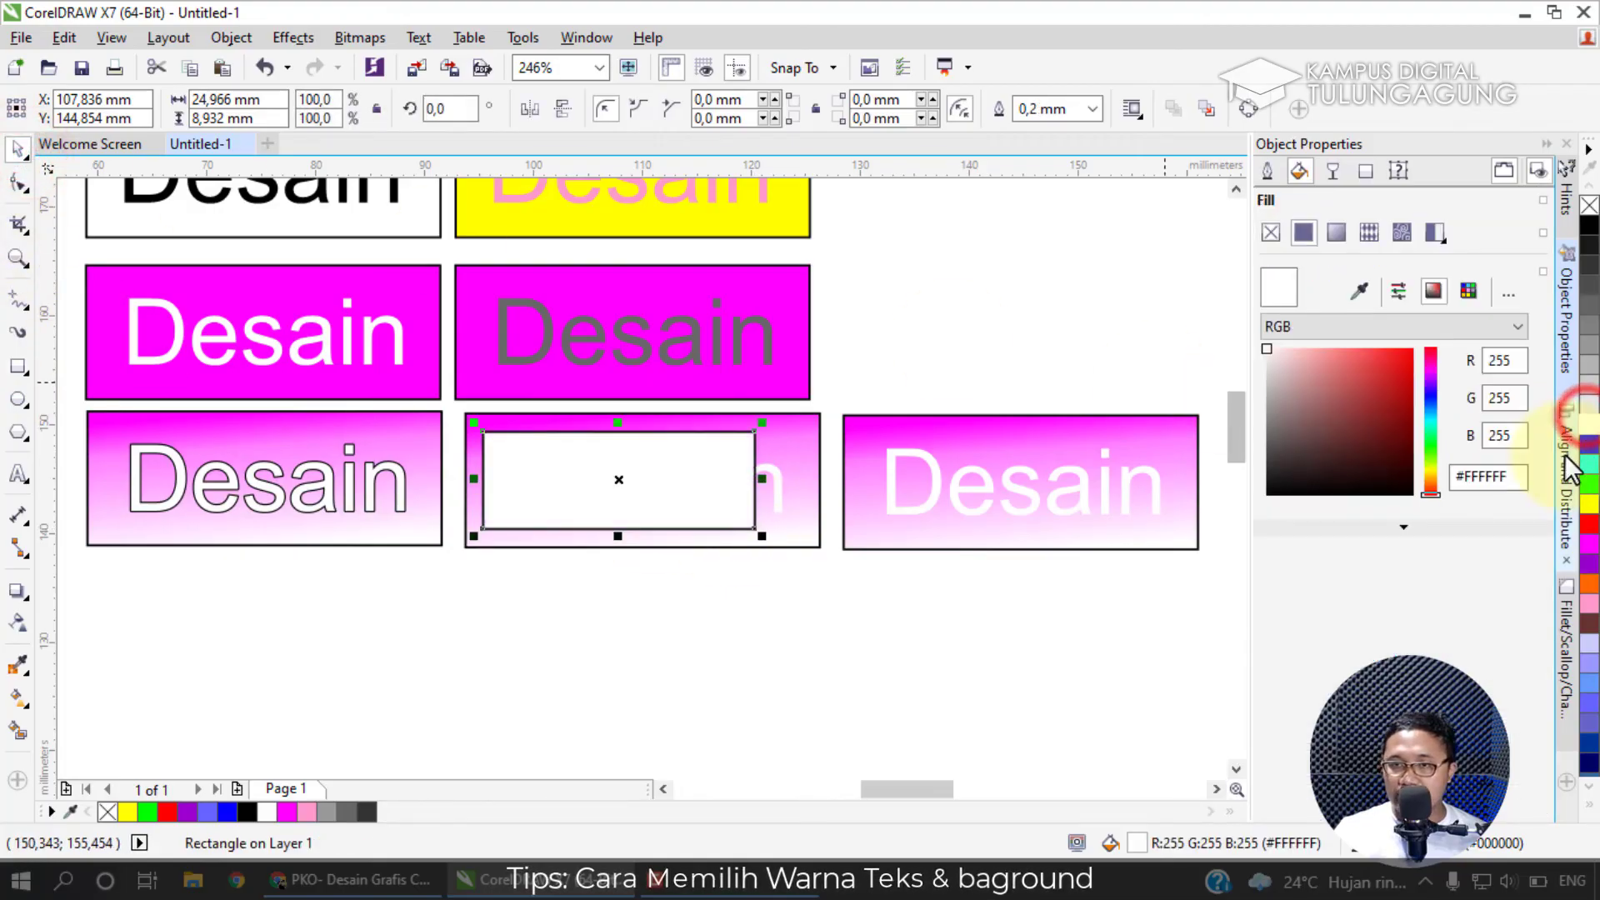
click(1588, 225)
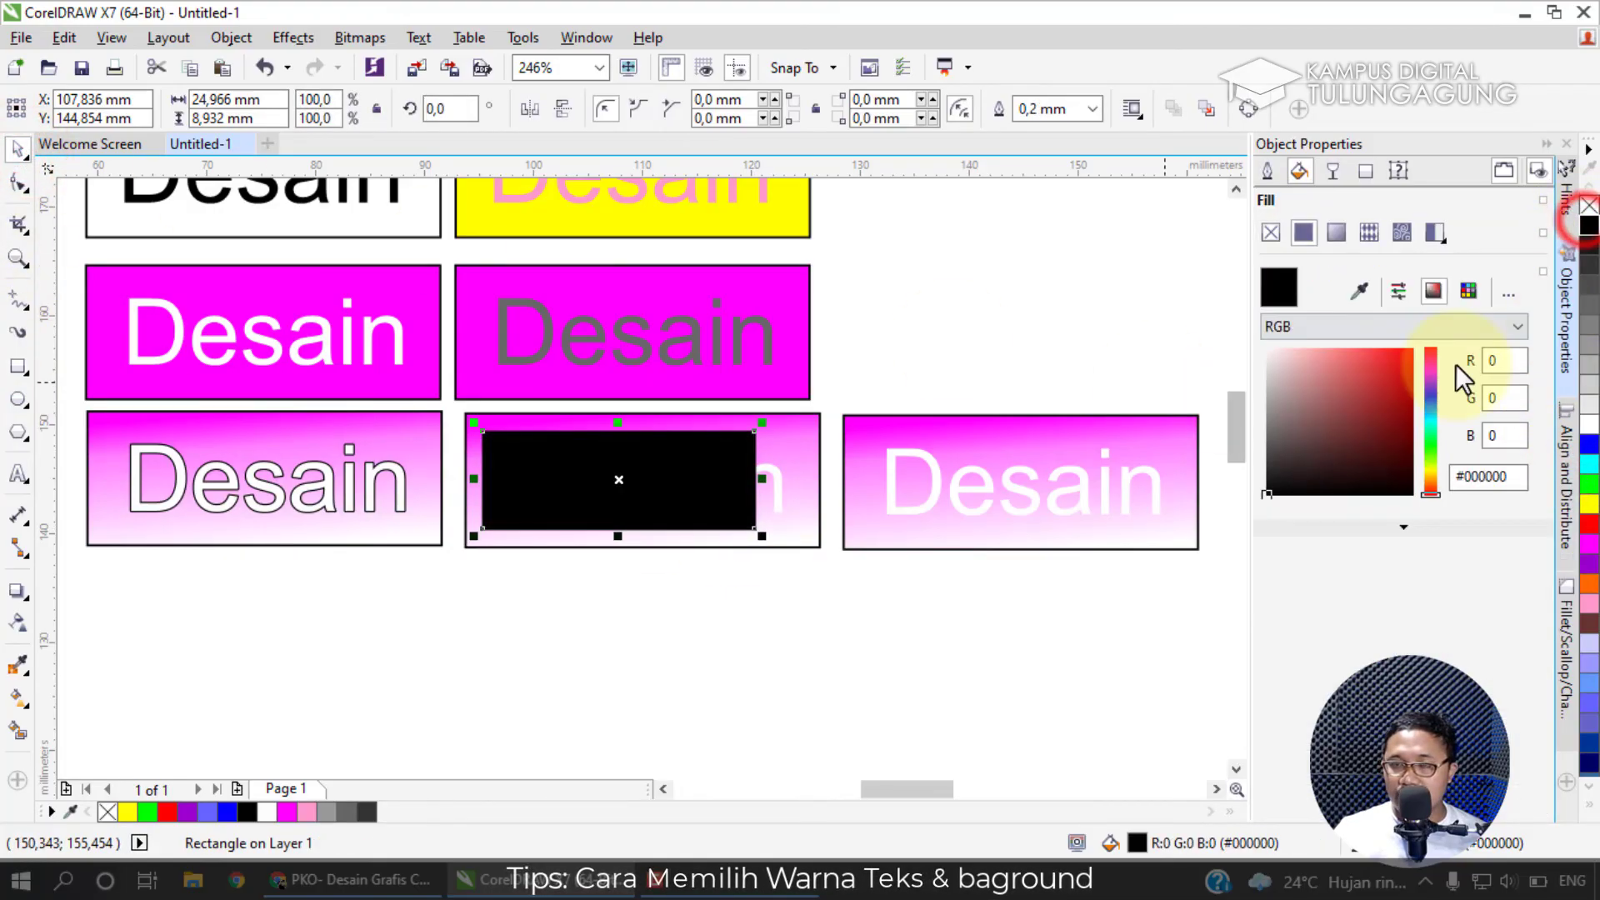
click(1272, 173)
click(1414, 234)
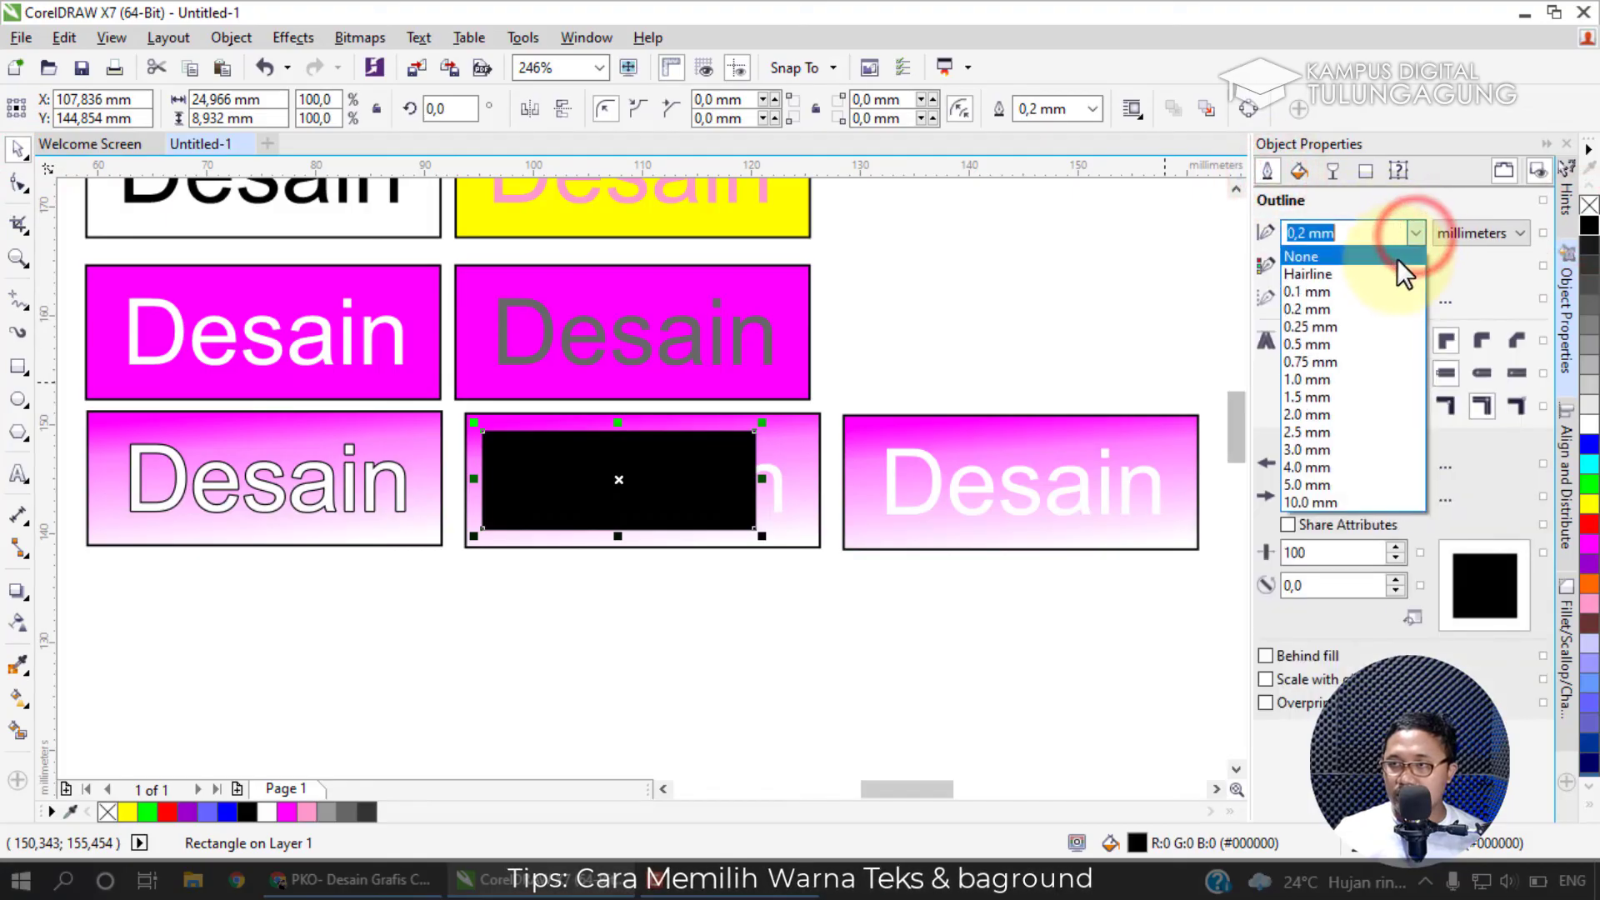
click(1397, 259)
Bring the middle box's Desain text to the front of the page and widen the black rectangle to about 28.7 mm.
click(778, 477)
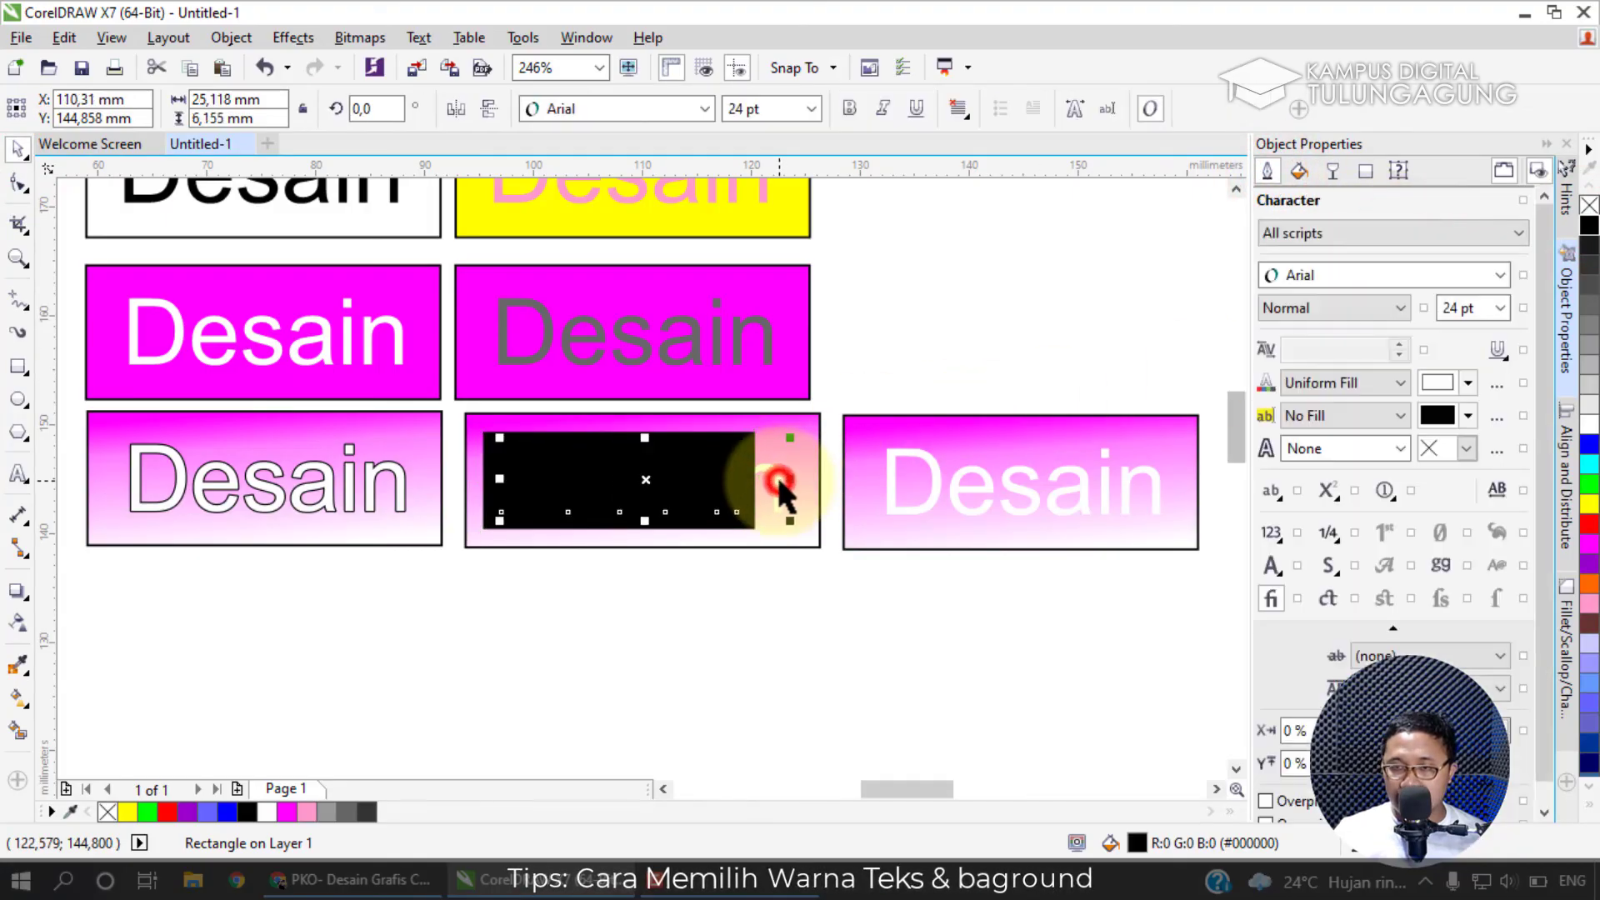
right_click(778, 476)
mouse_move(1034, 653)
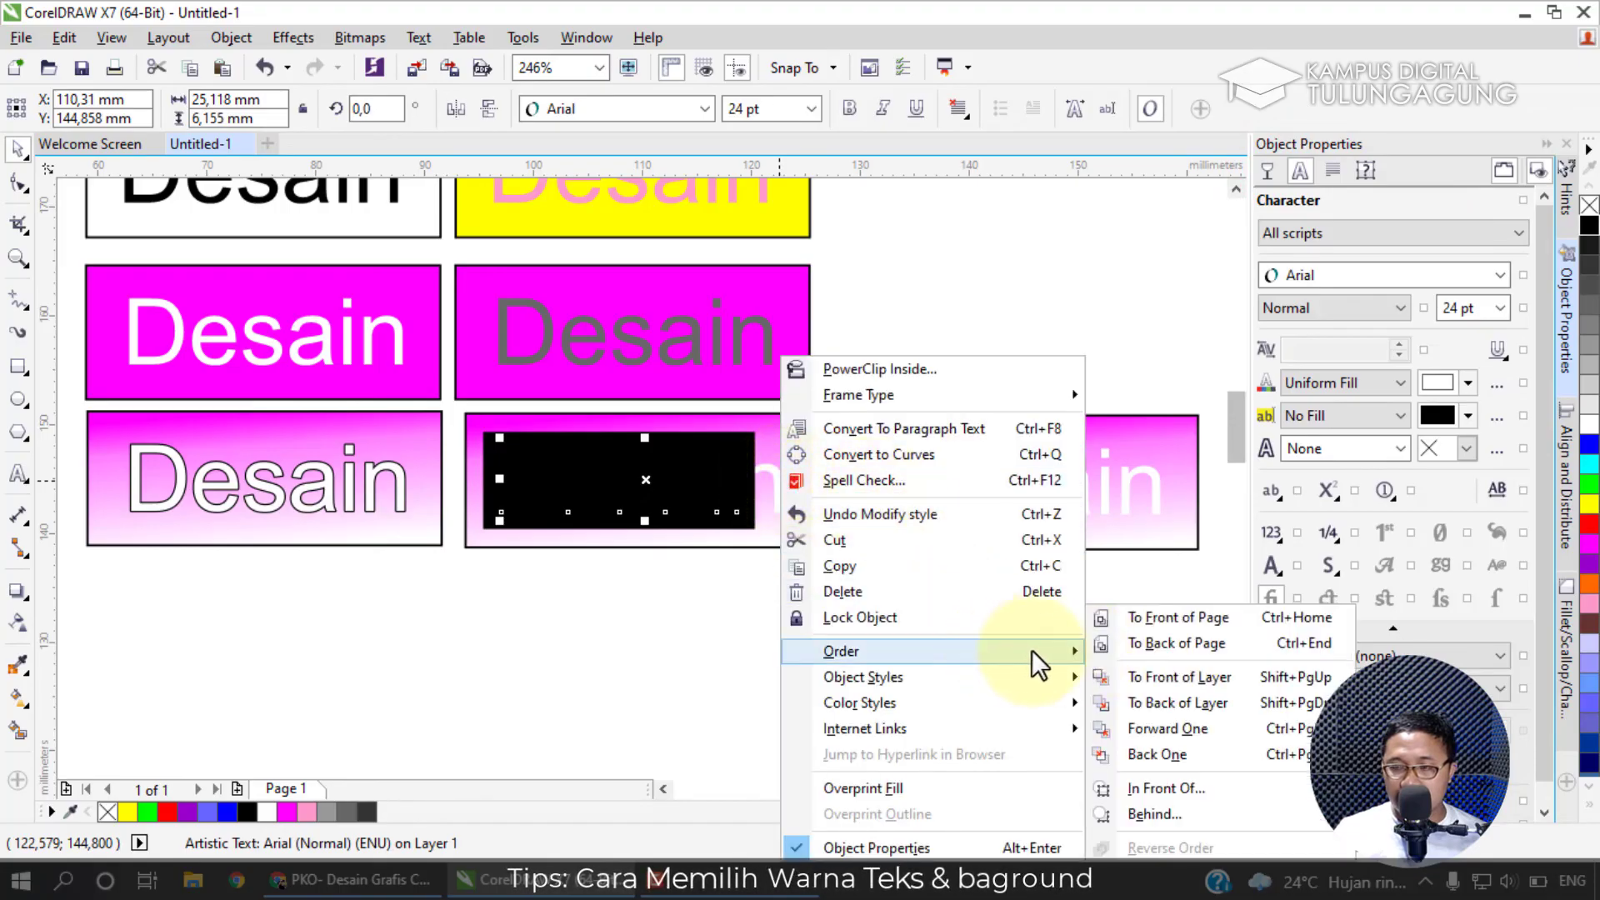
click(1161, 620)
click(753, 598)
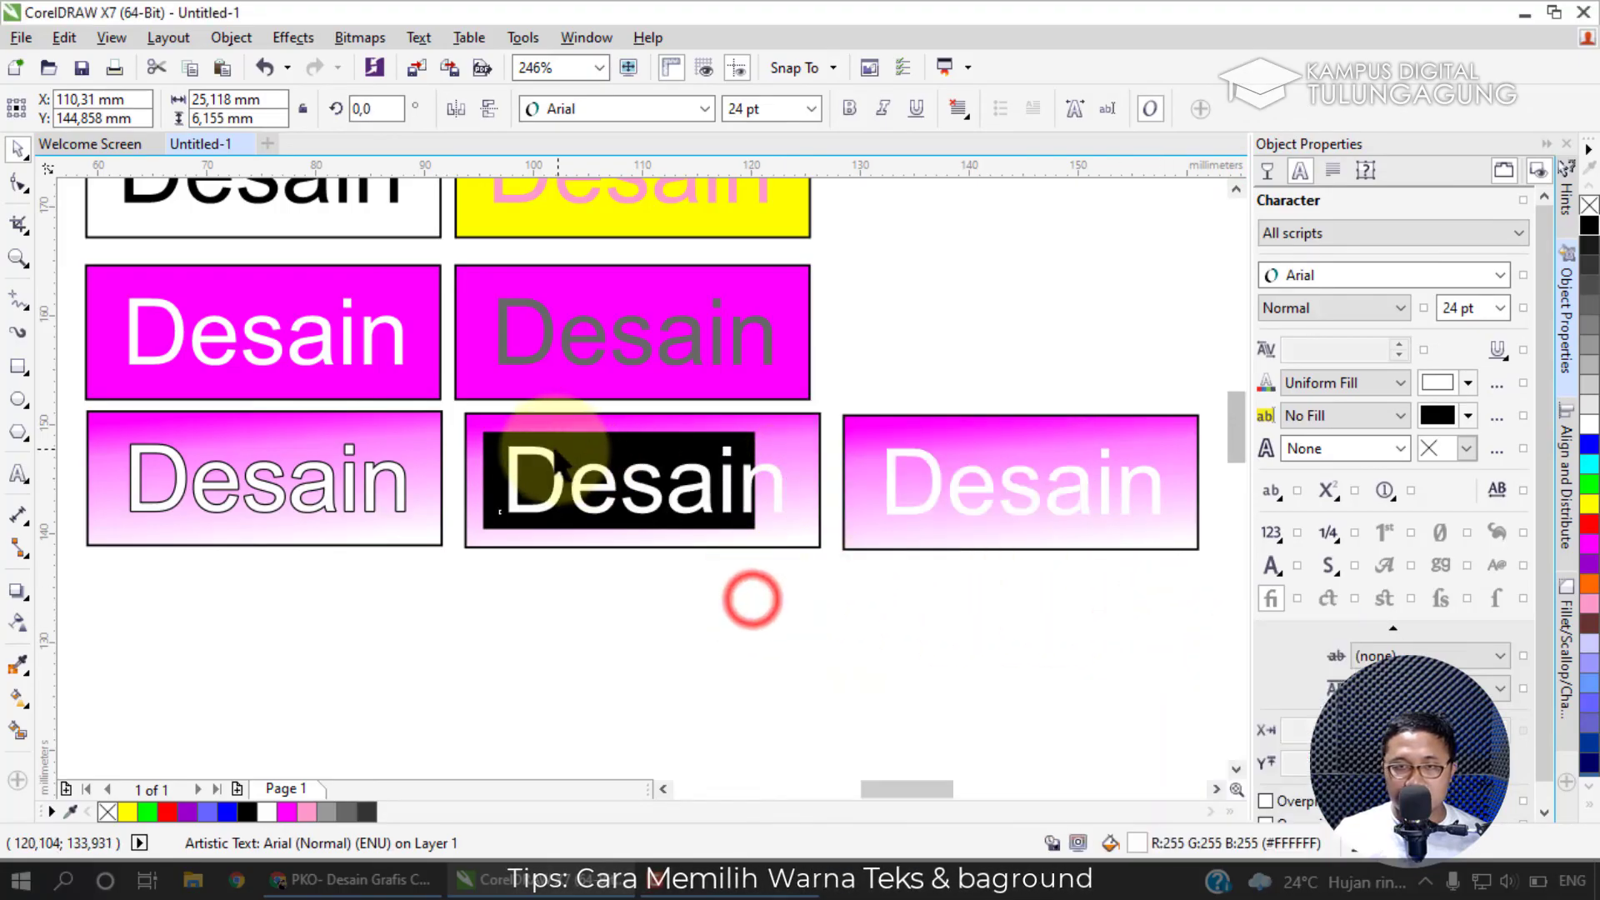
click(500, 464)
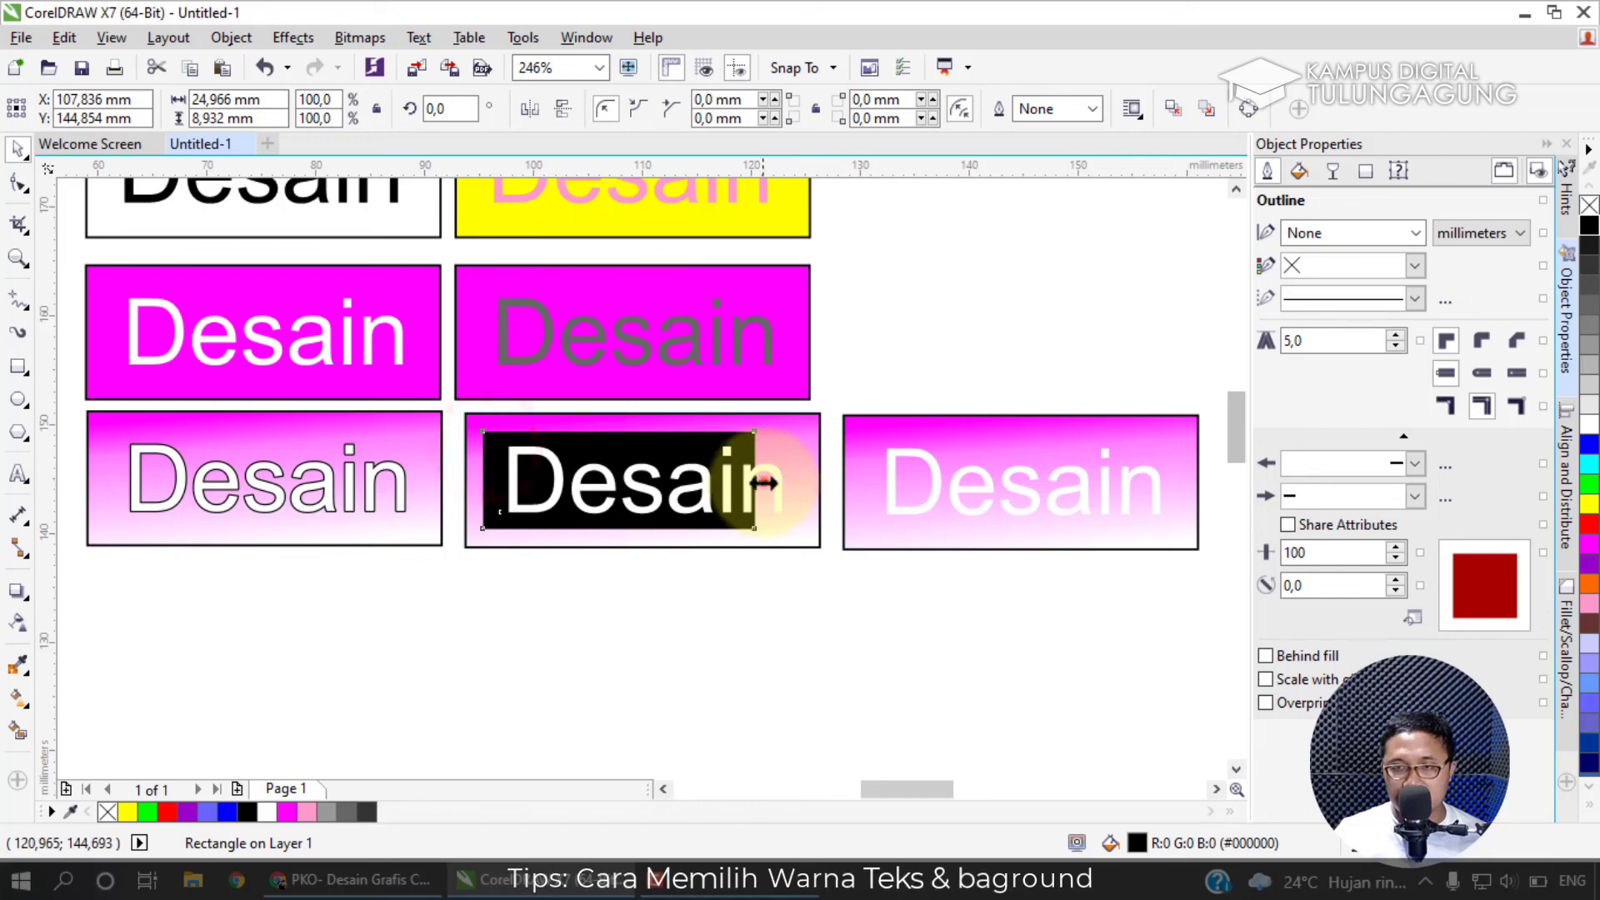
drag(764, 483, 796, 483)
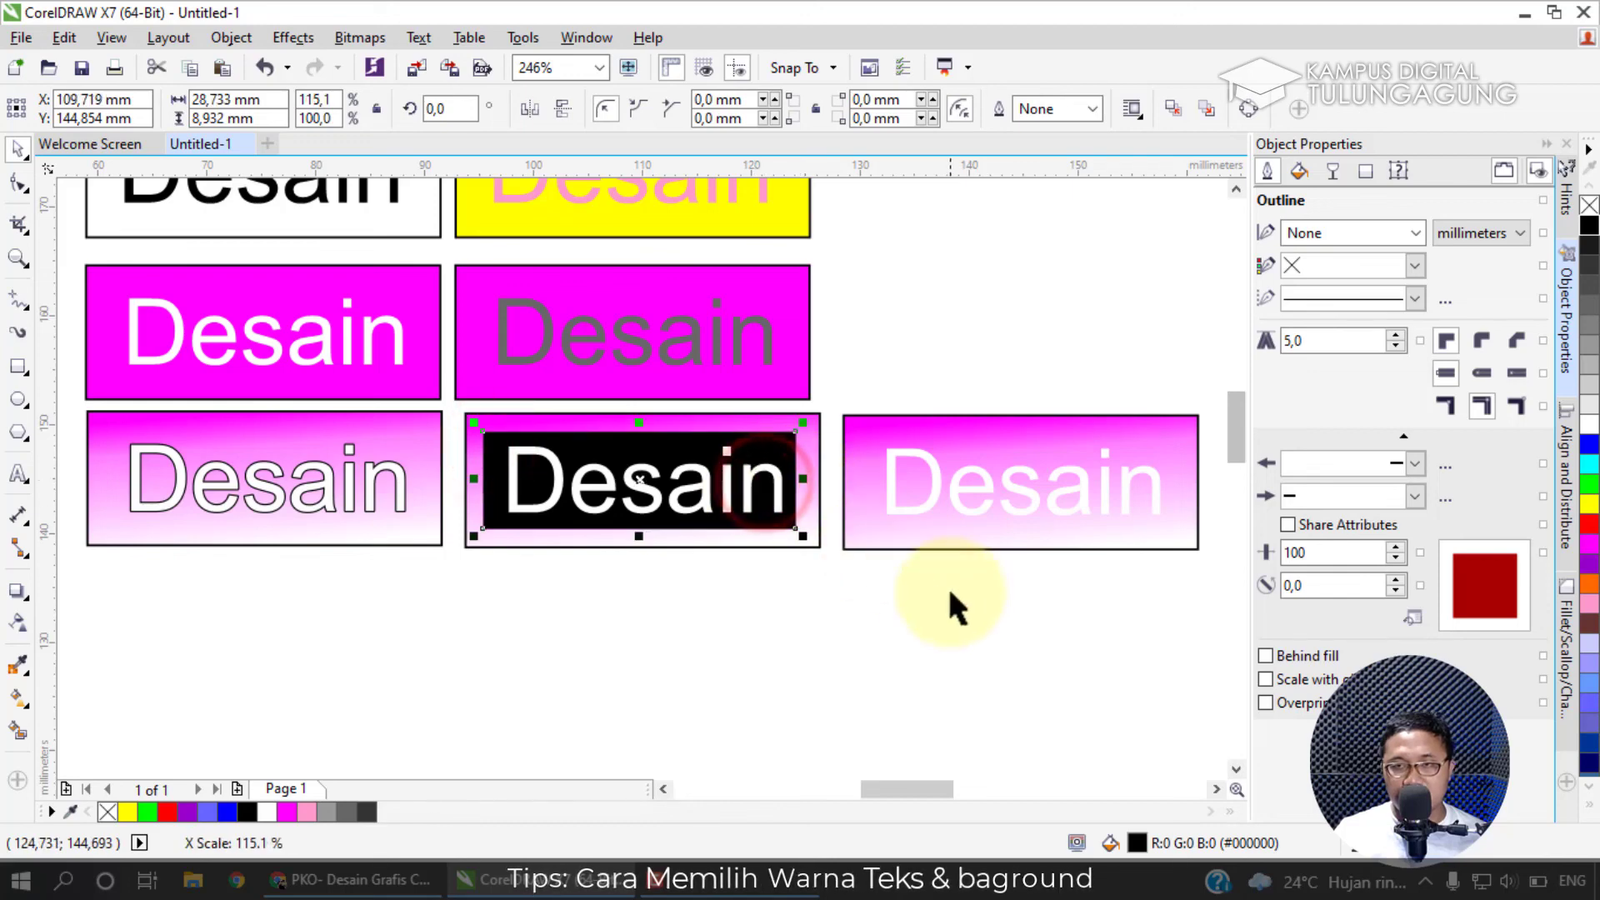
Try to apply the Small Glow drop shadow preset to the third gradient box's background rectangle.
click(1169, 759)
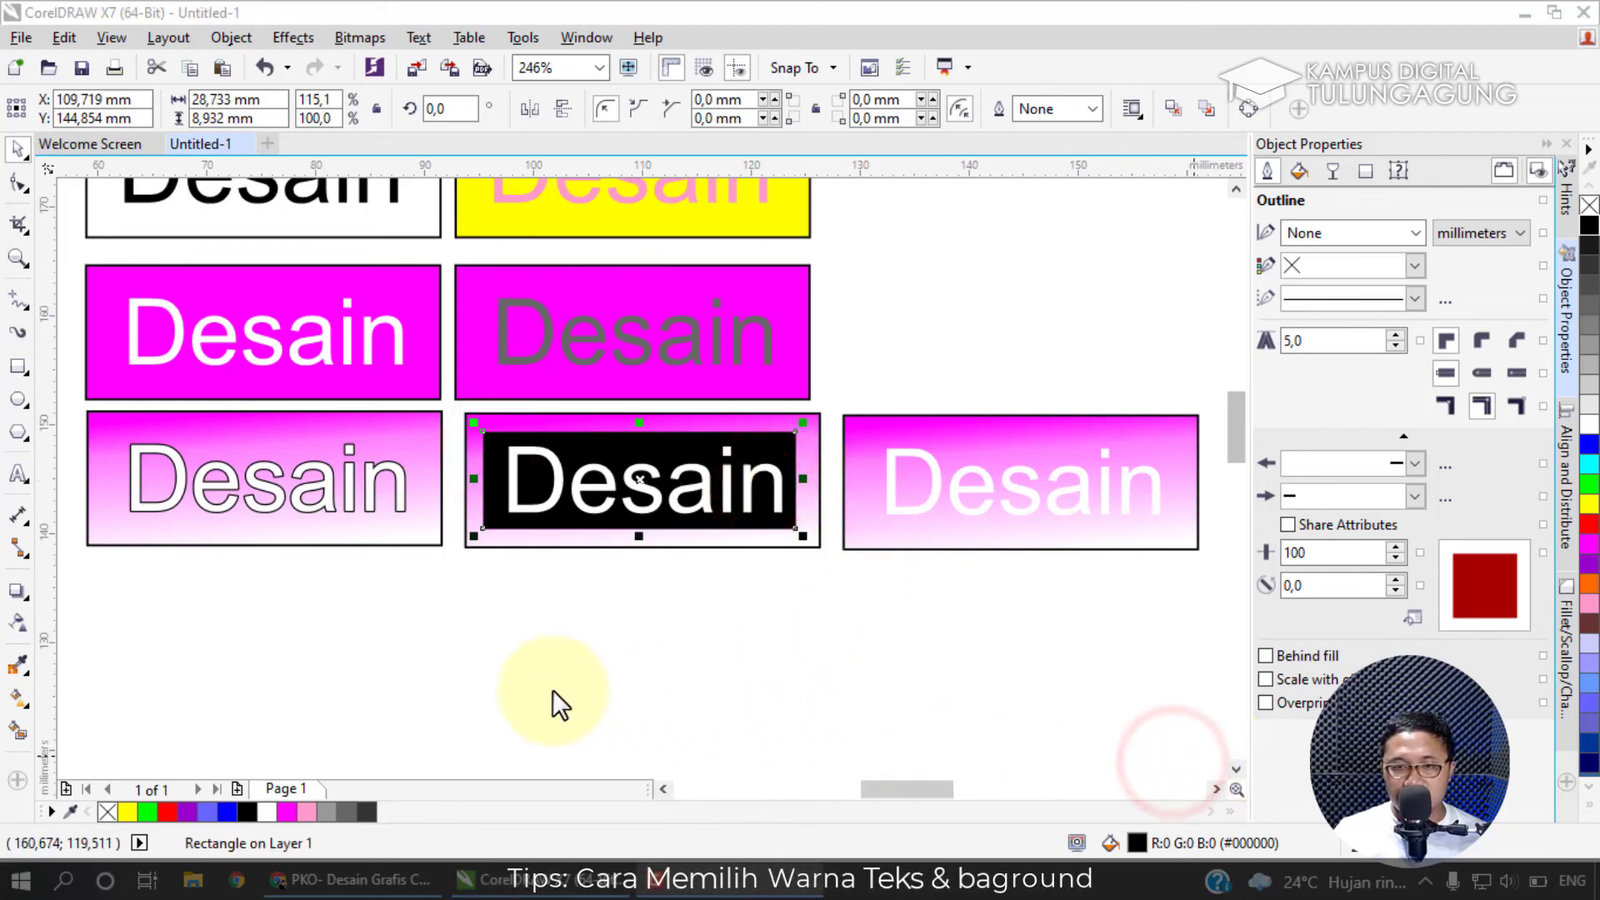
drag(916, 787, 939, 785)
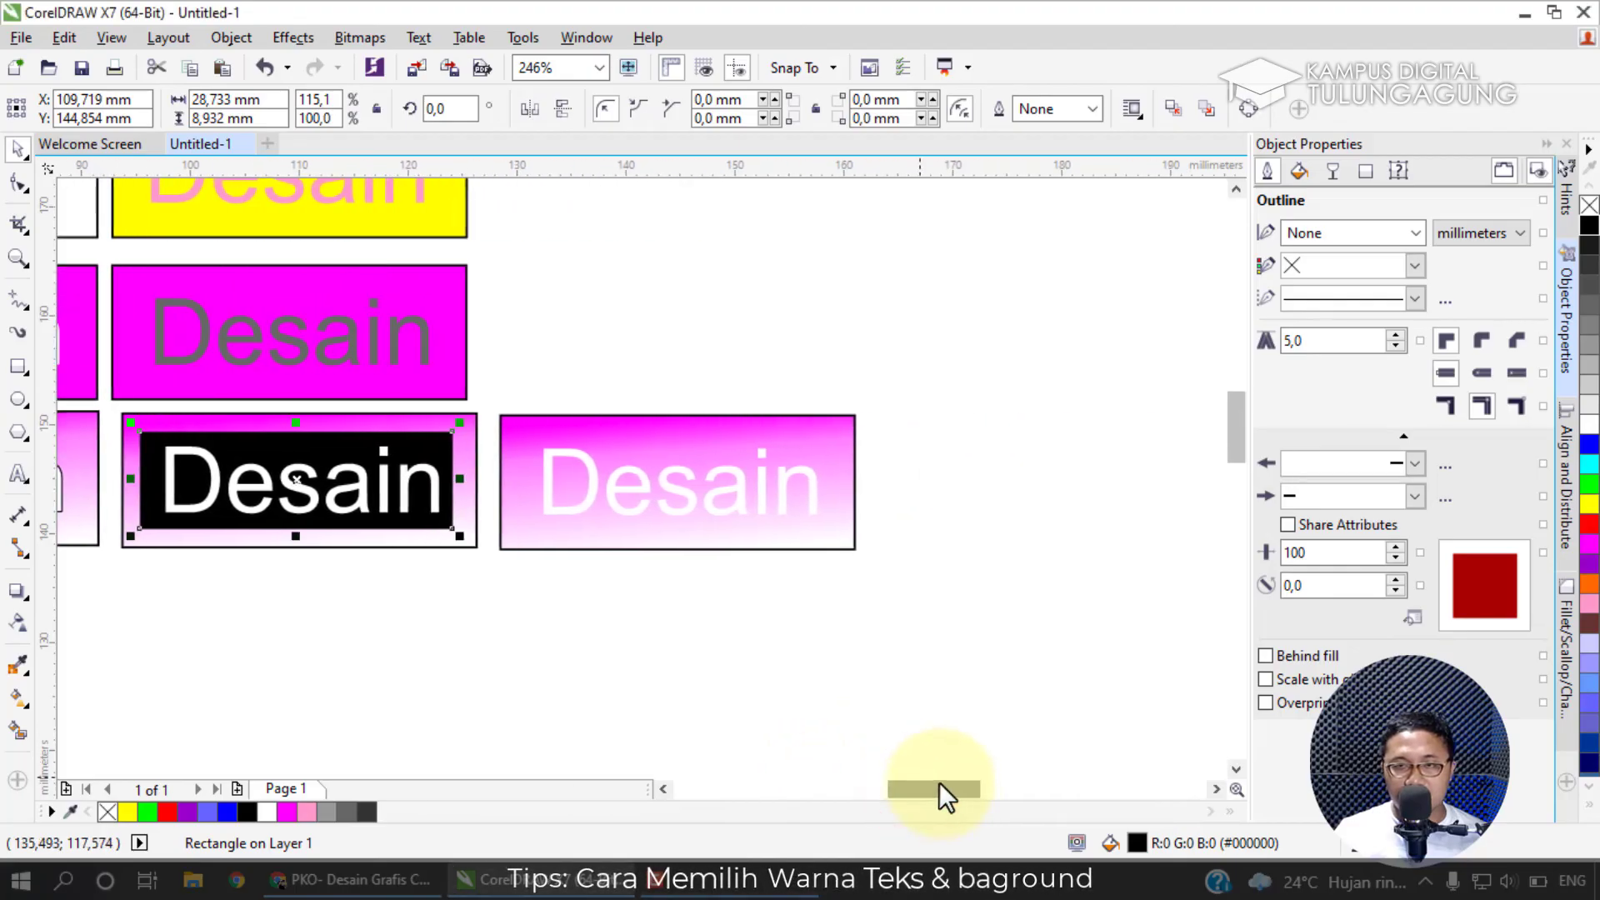
click(682, 494)
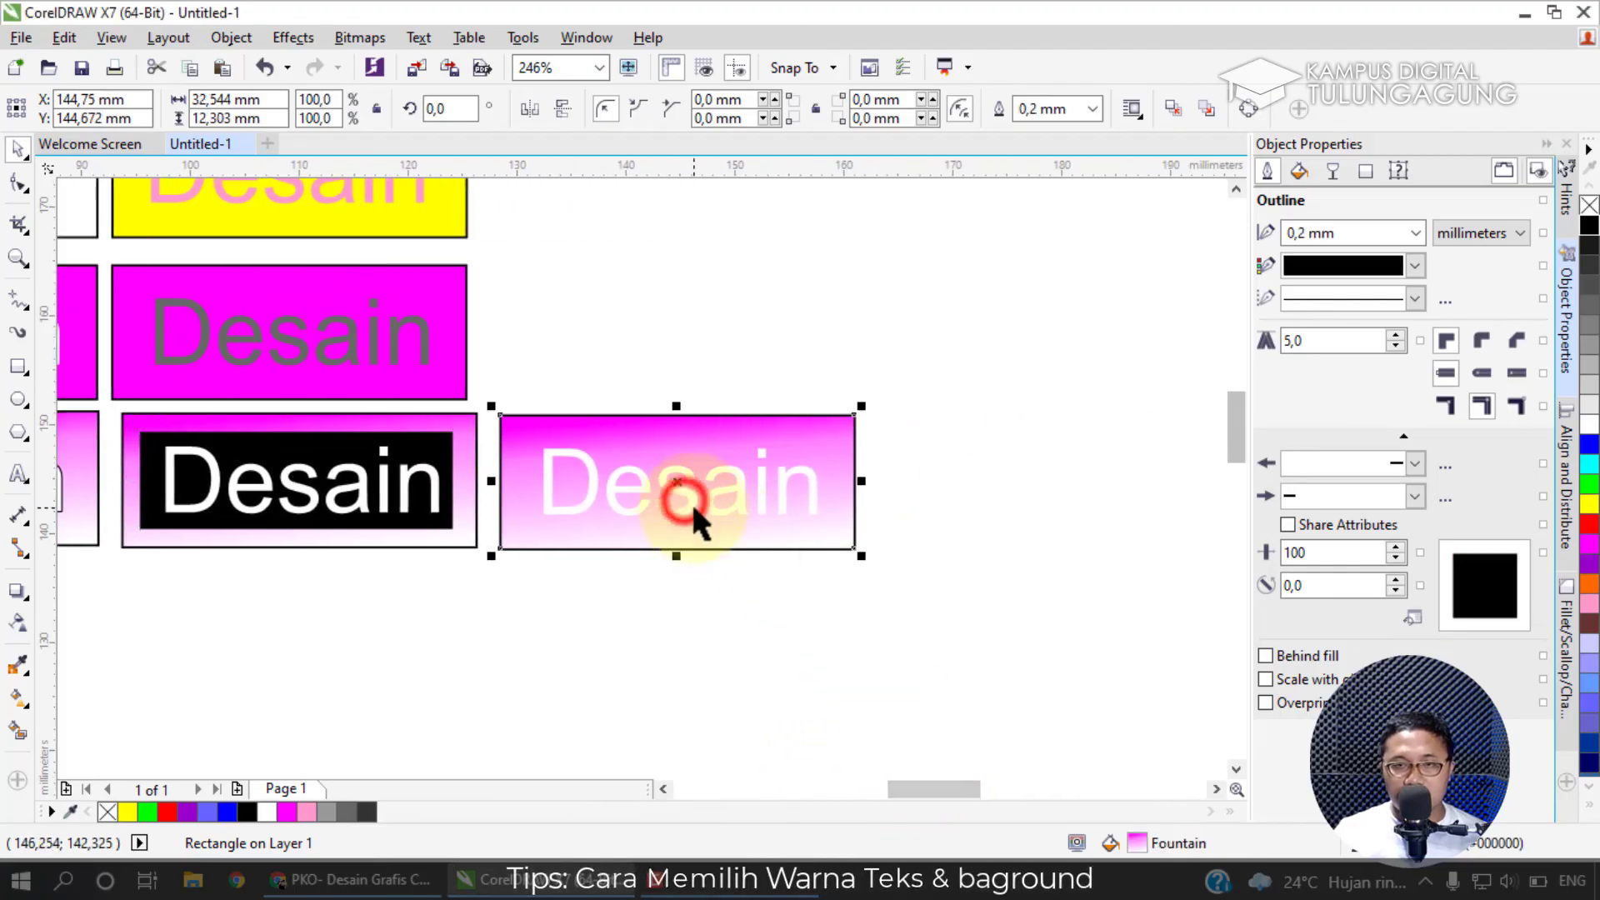
click(16, 590)
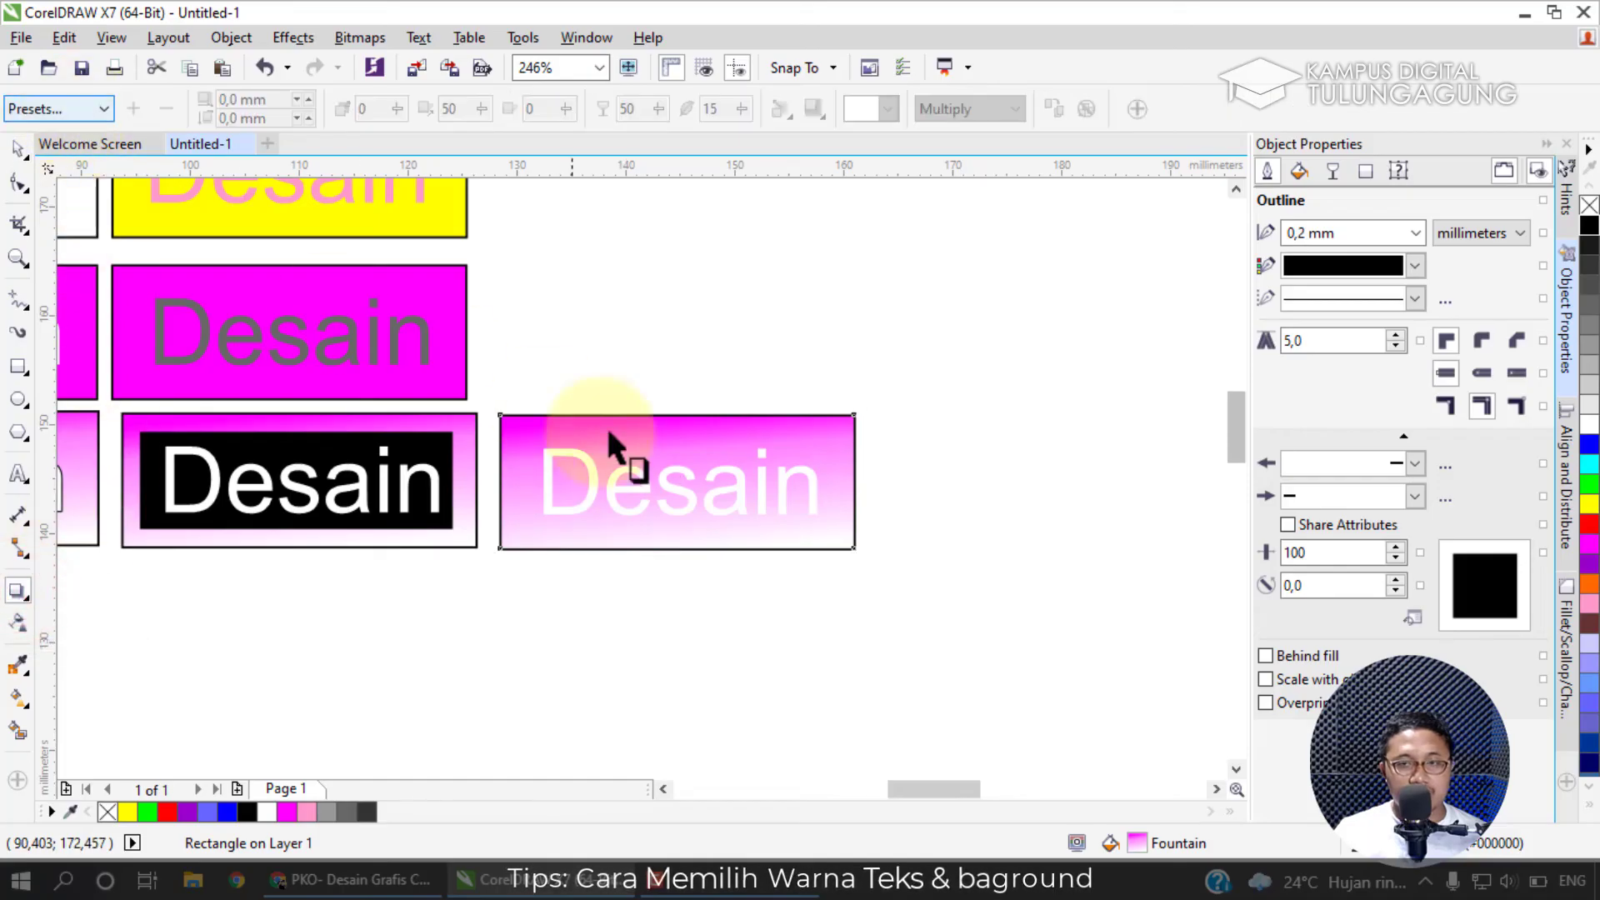
click(87, 110)
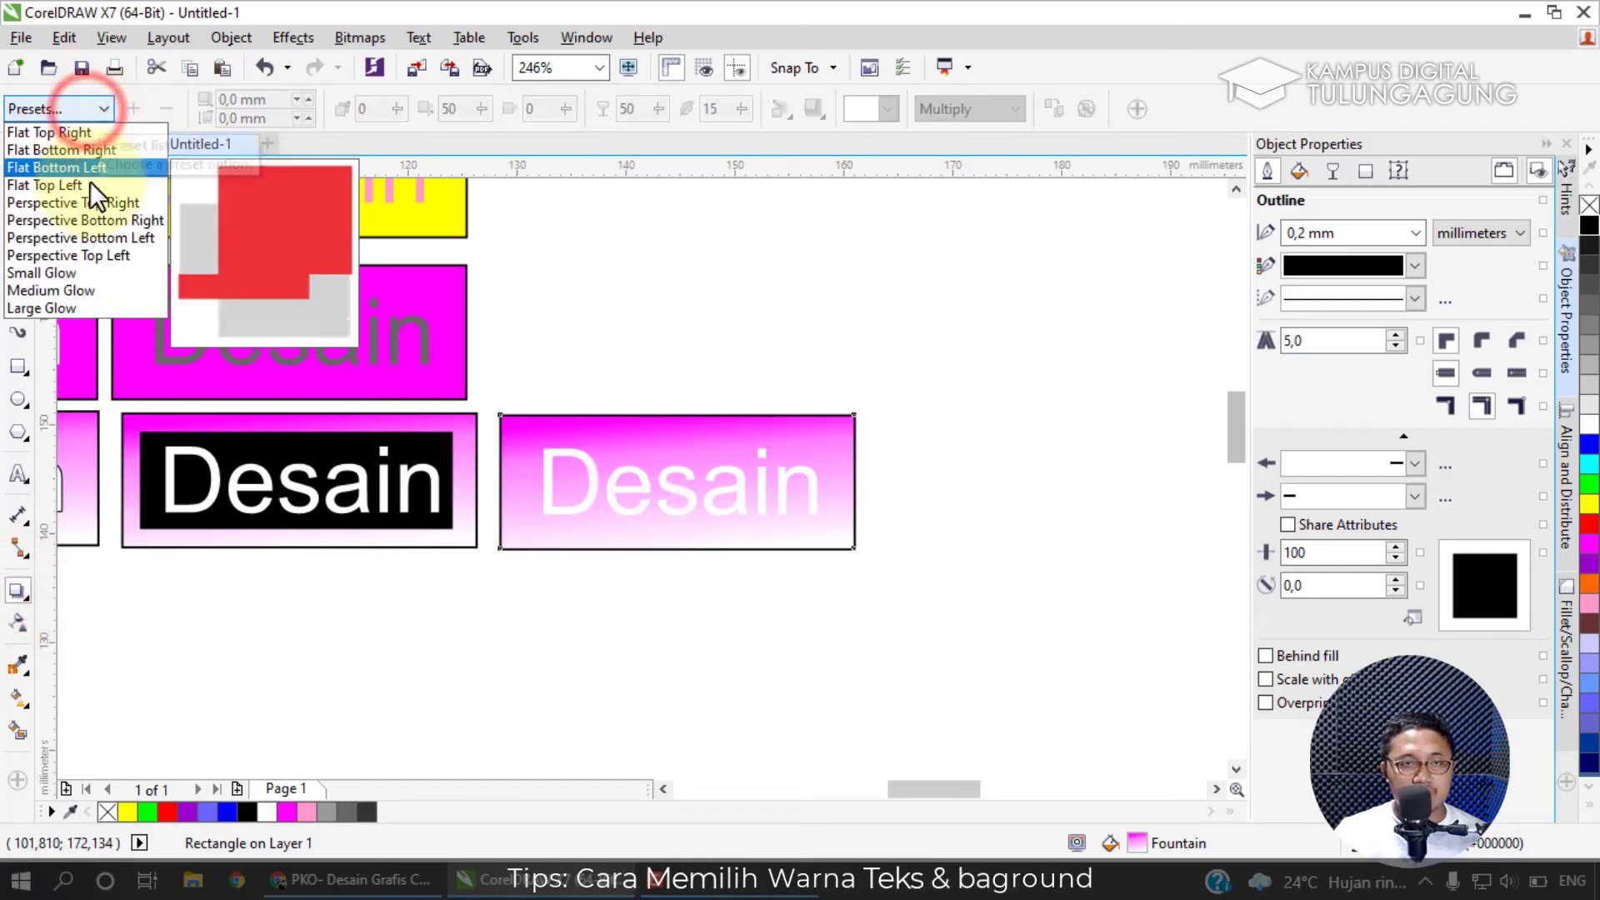
click(85, 272)
click(815, 535)
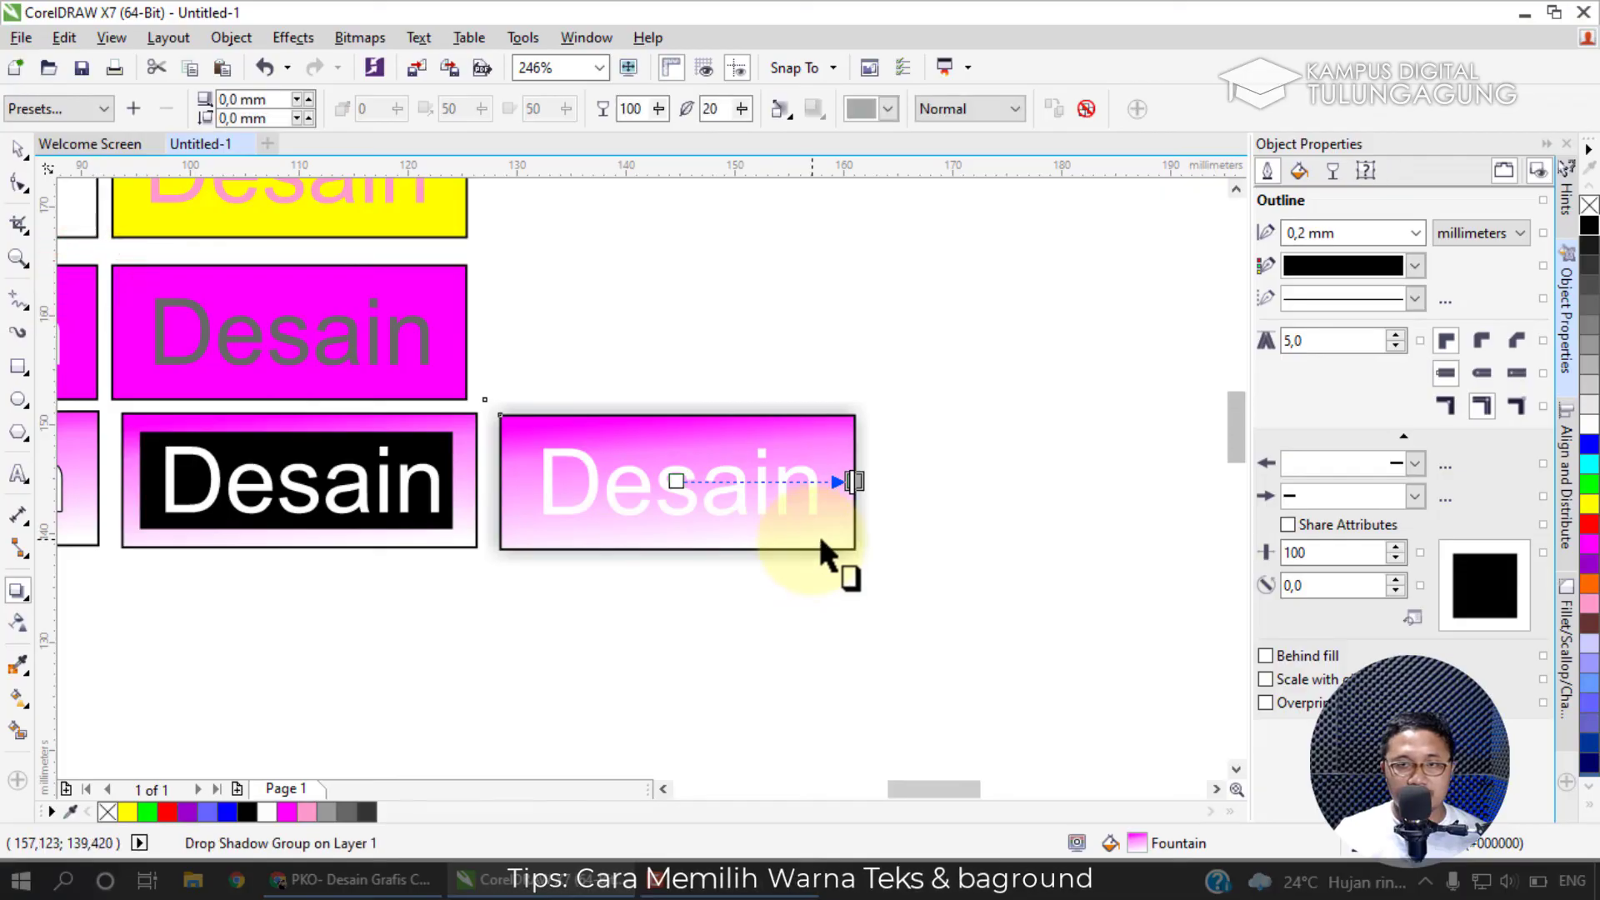
click(17, 150)
Add a black drop shadow slightly below the Desain text in the third gradient box, with opacity 50 and feathering 15.
click(583, 471)
click(587, 463)
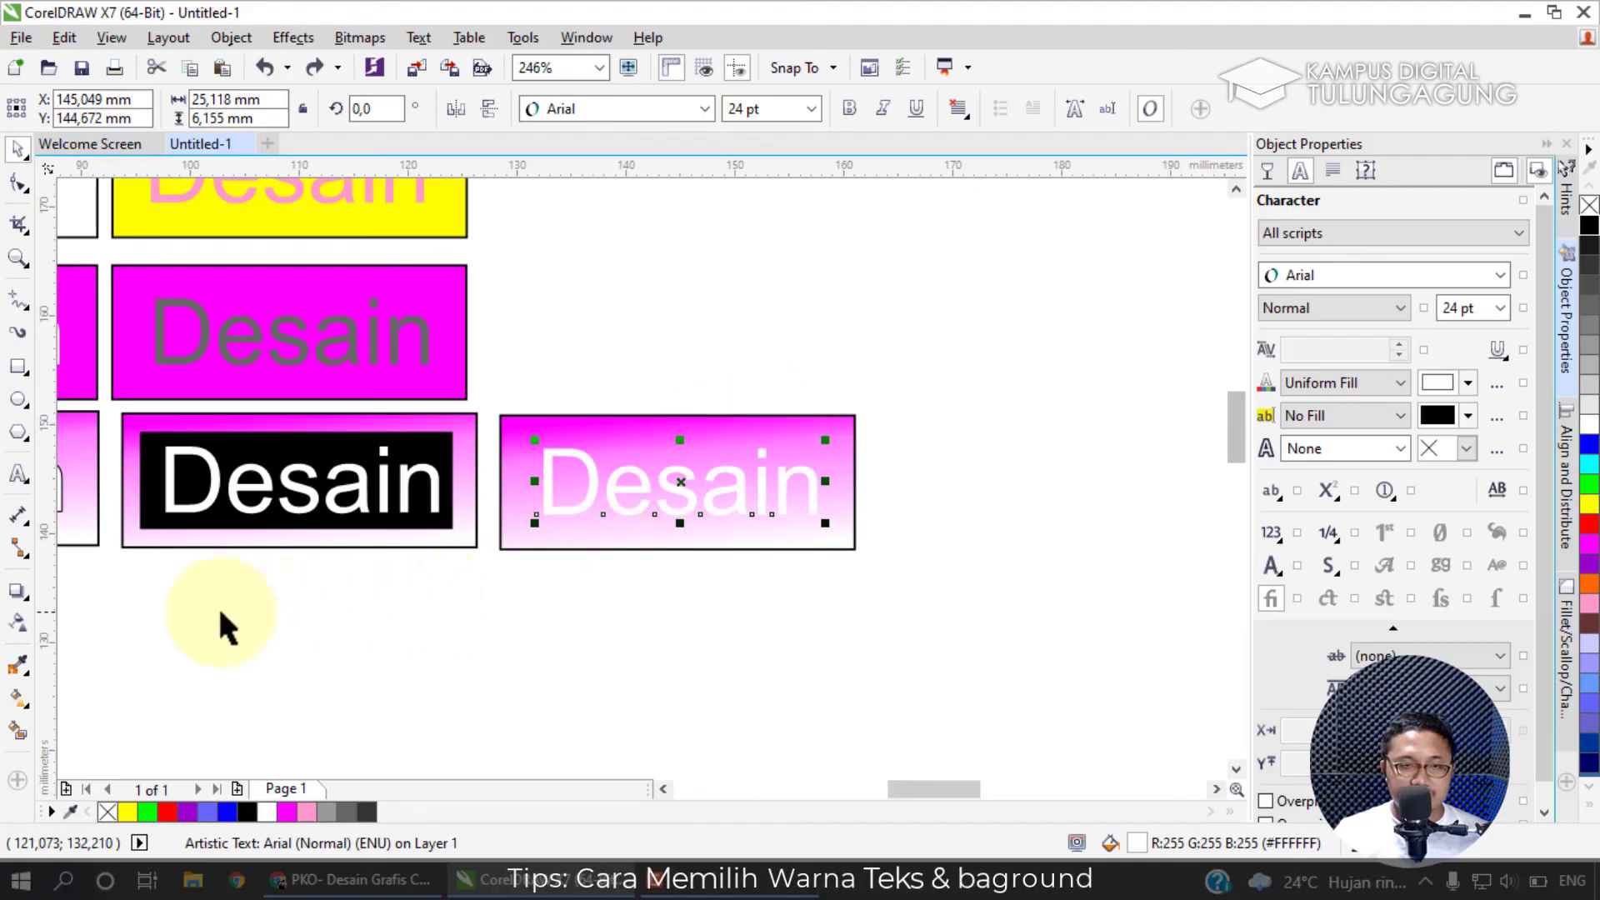
click(12, 595)
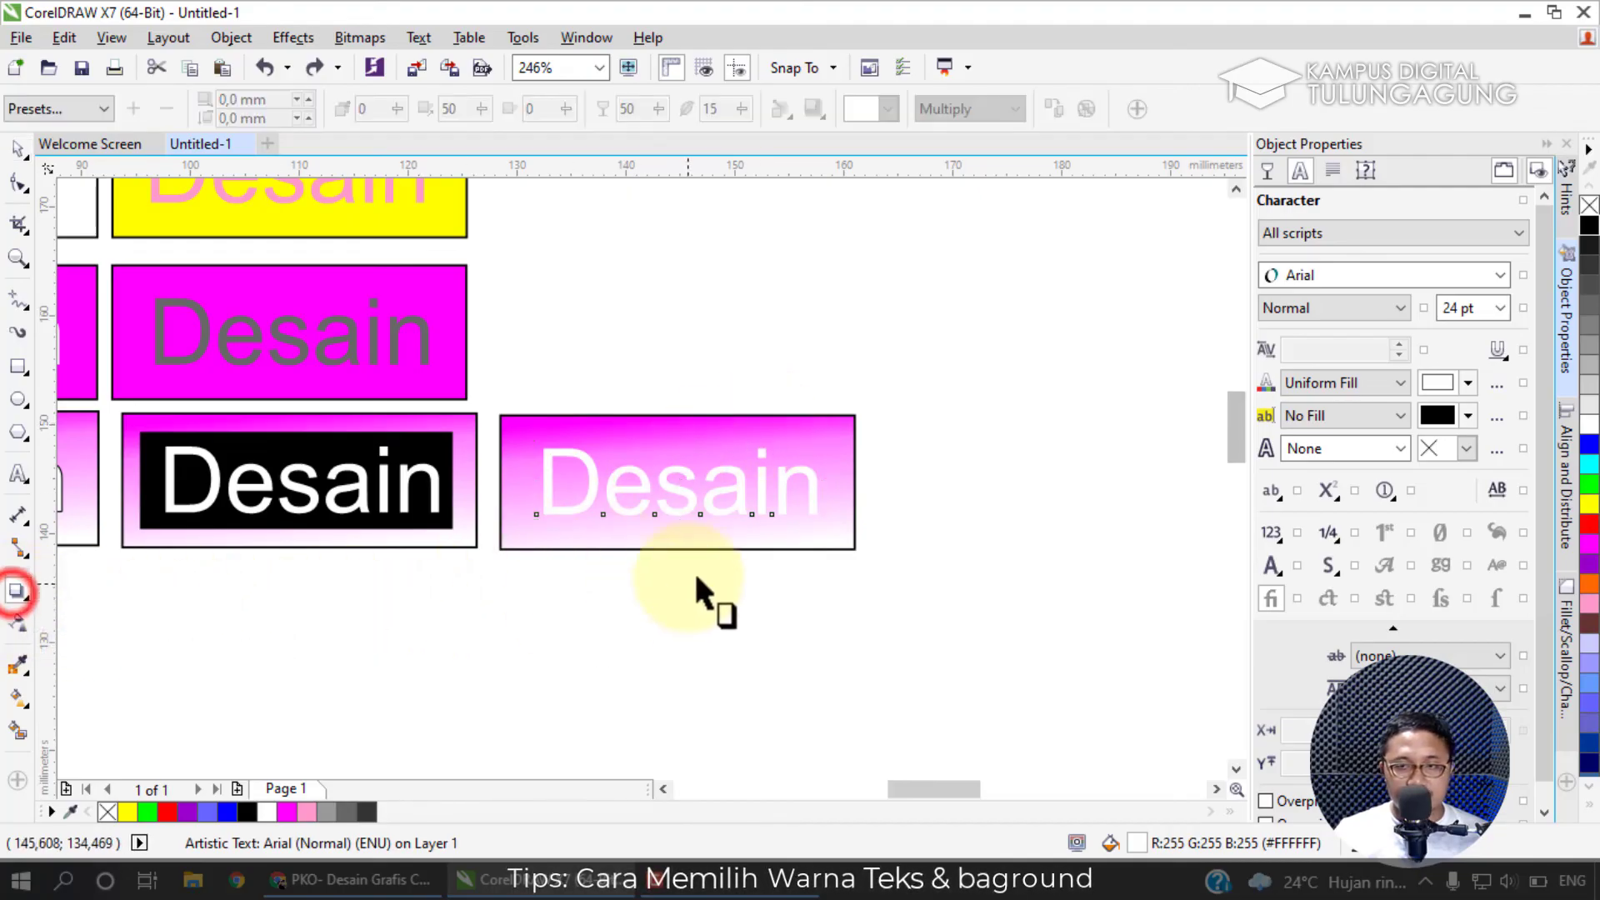
drag(680, 486, 700, 508)
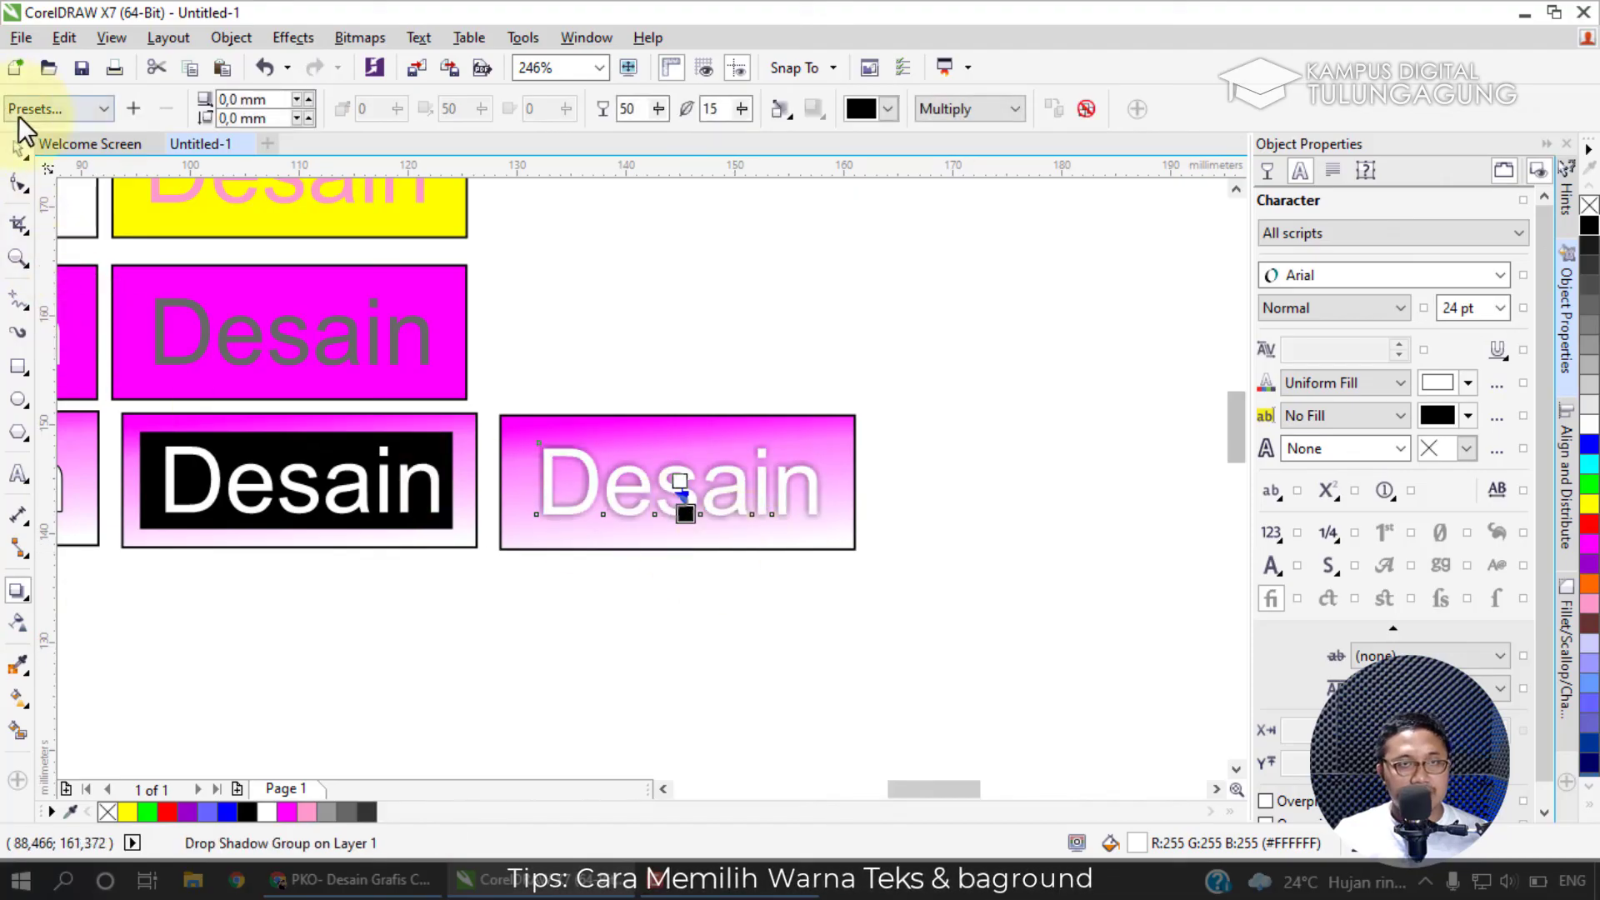
click(16, 149)
drag(927, 788, 904, 784)
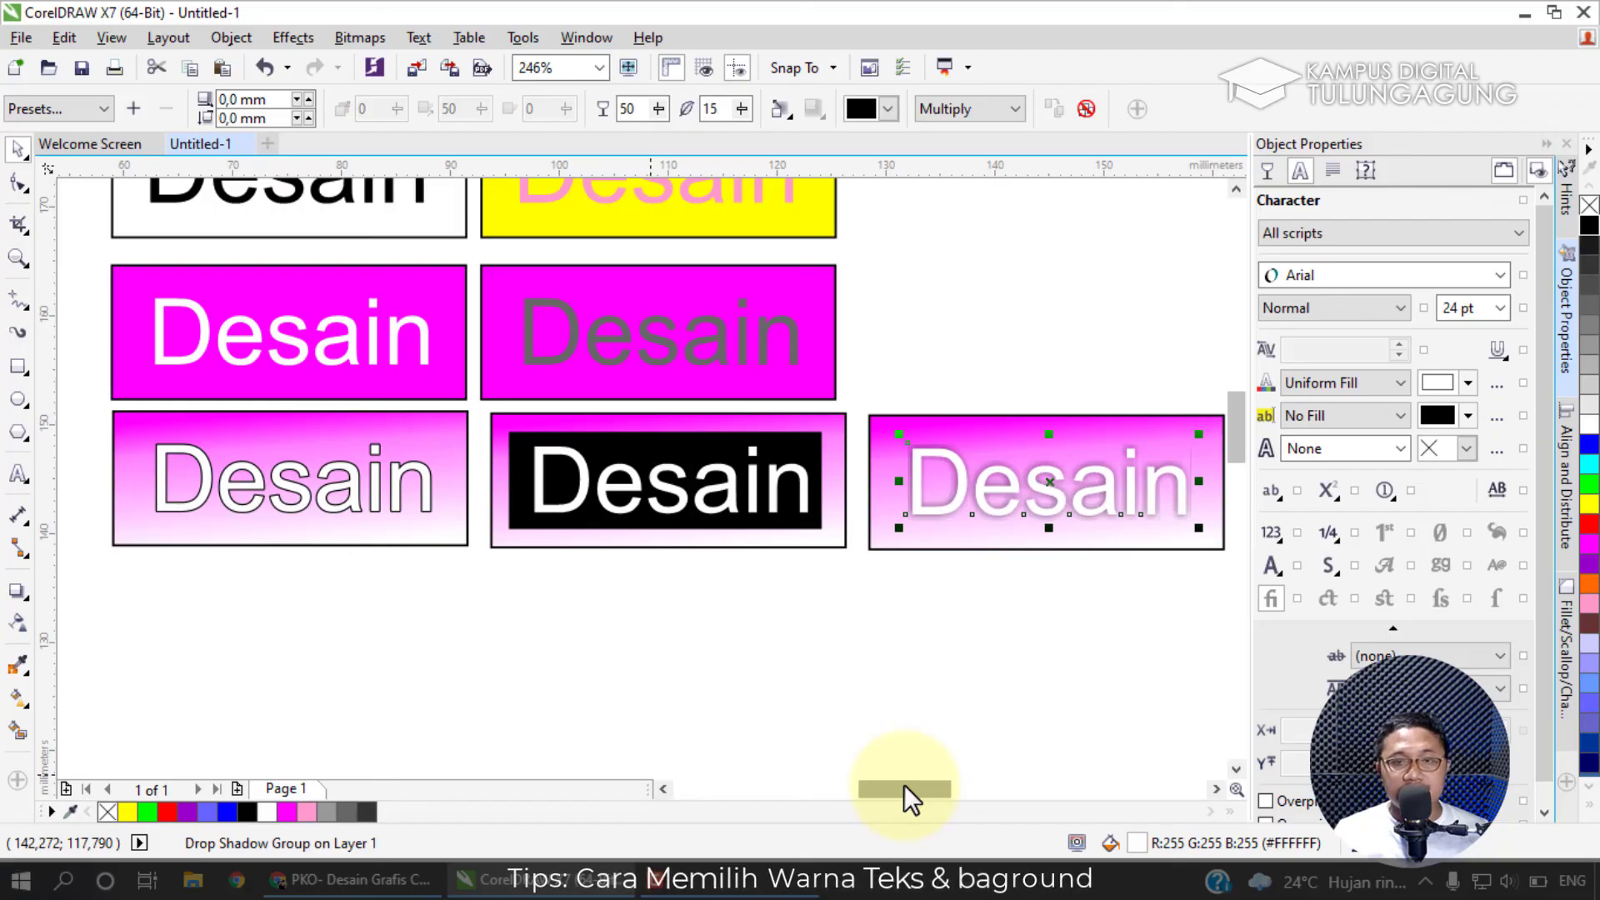
click(326, 484)
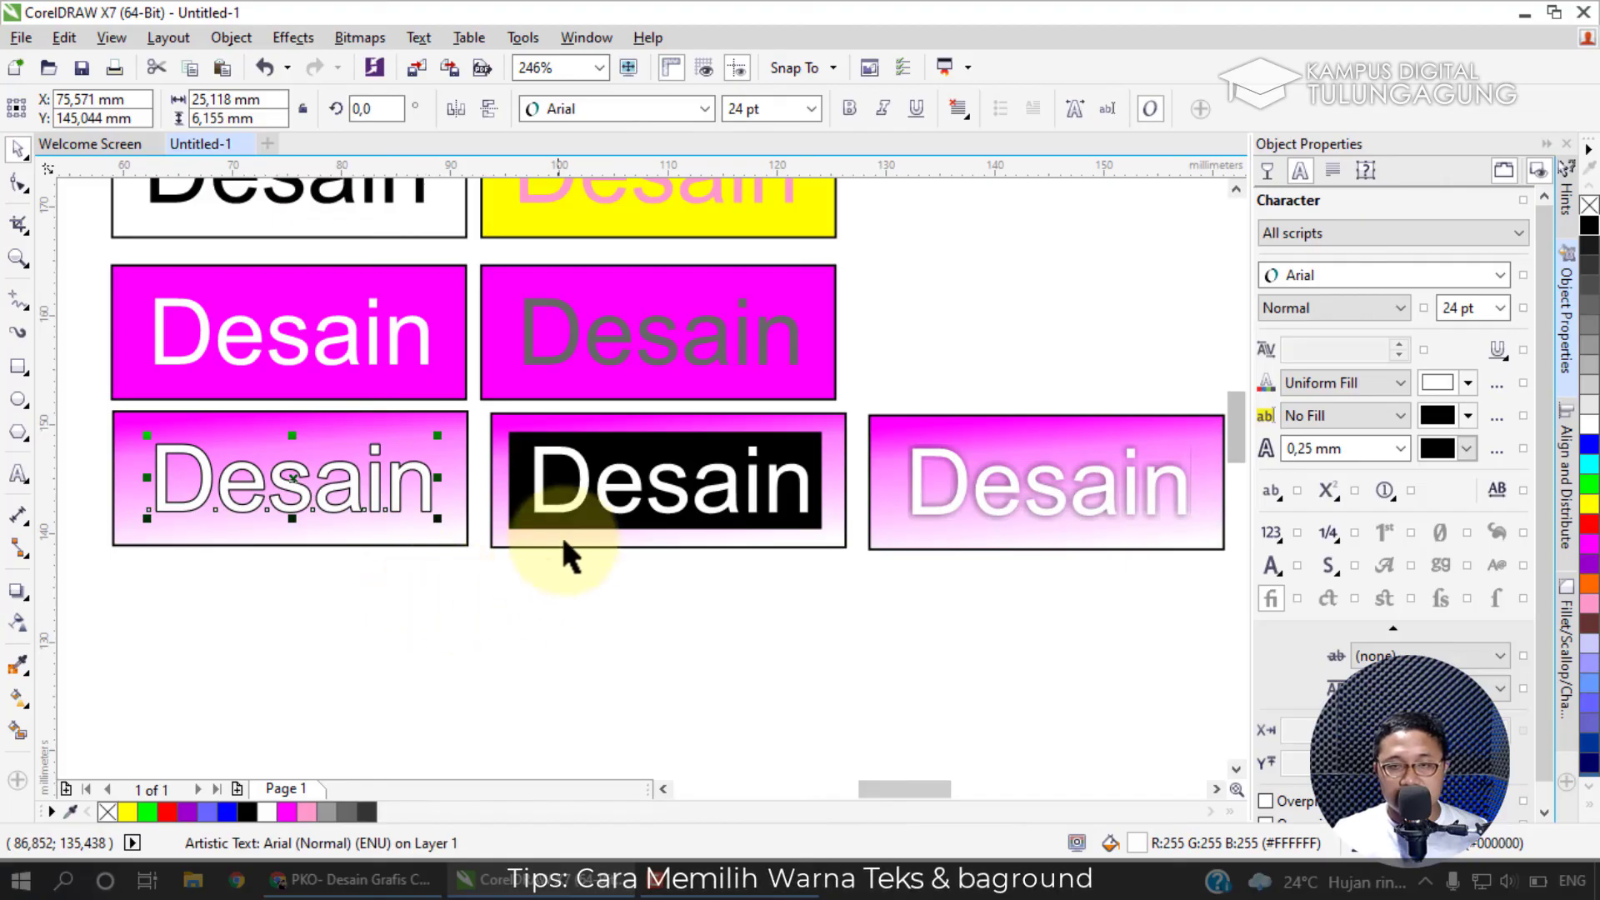
click(522, 486)
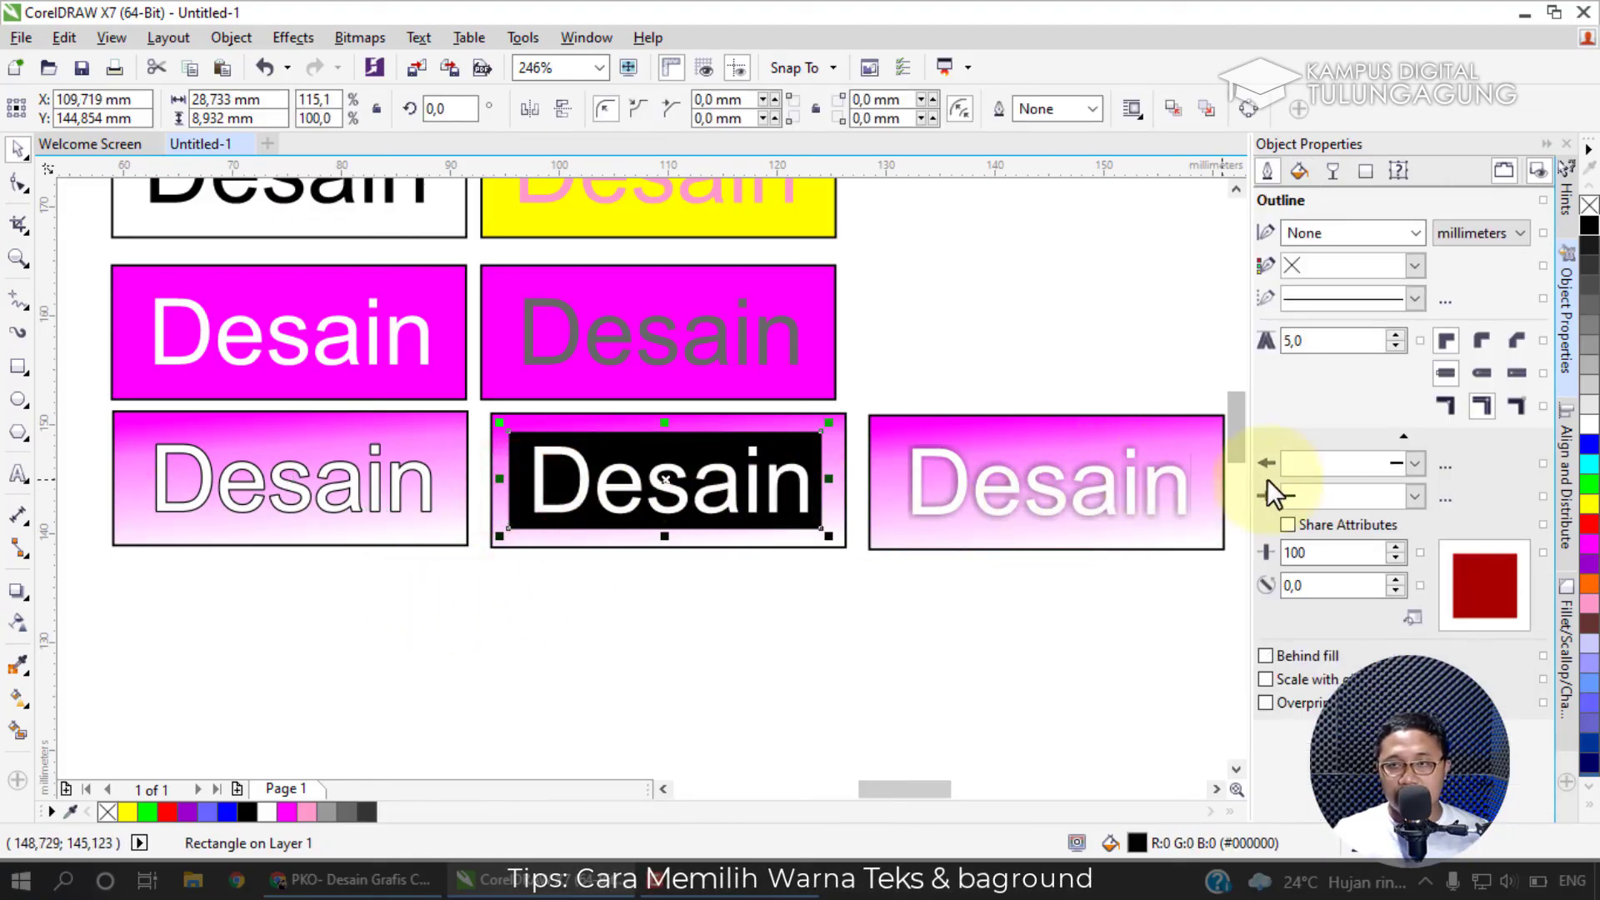
Recolor the Desain text in the yellow box white and give it a slightly lowered black drop shadow with opacity 50 and feathering 15.
scroll(1235, 406, up, 1)
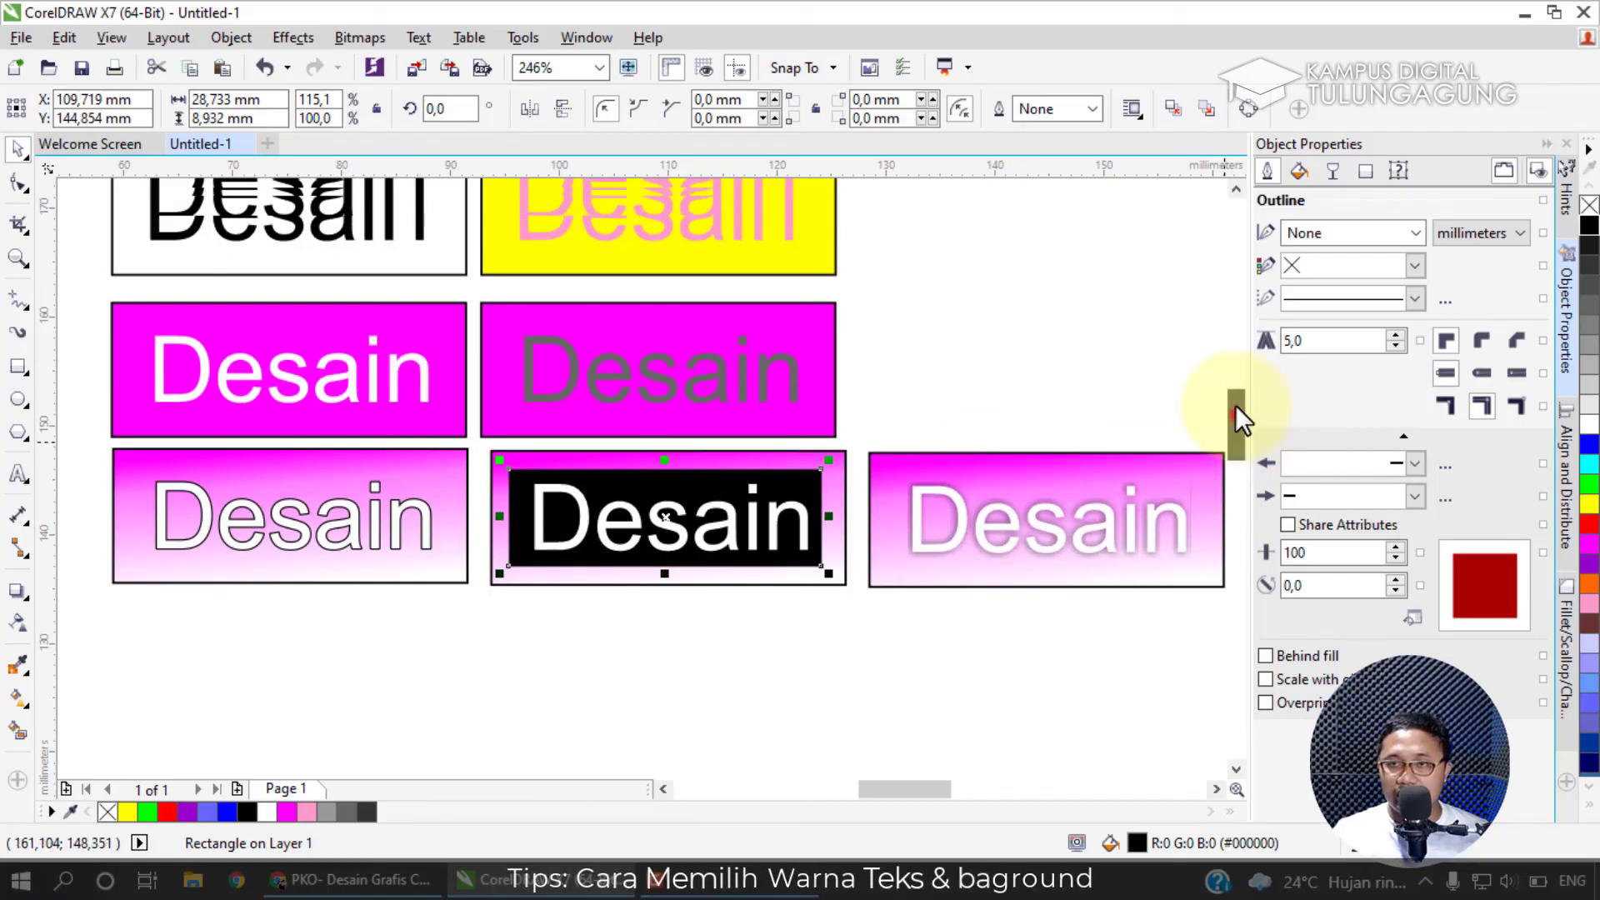
scroll(1235, 400, up, 3)
click(719, 349)
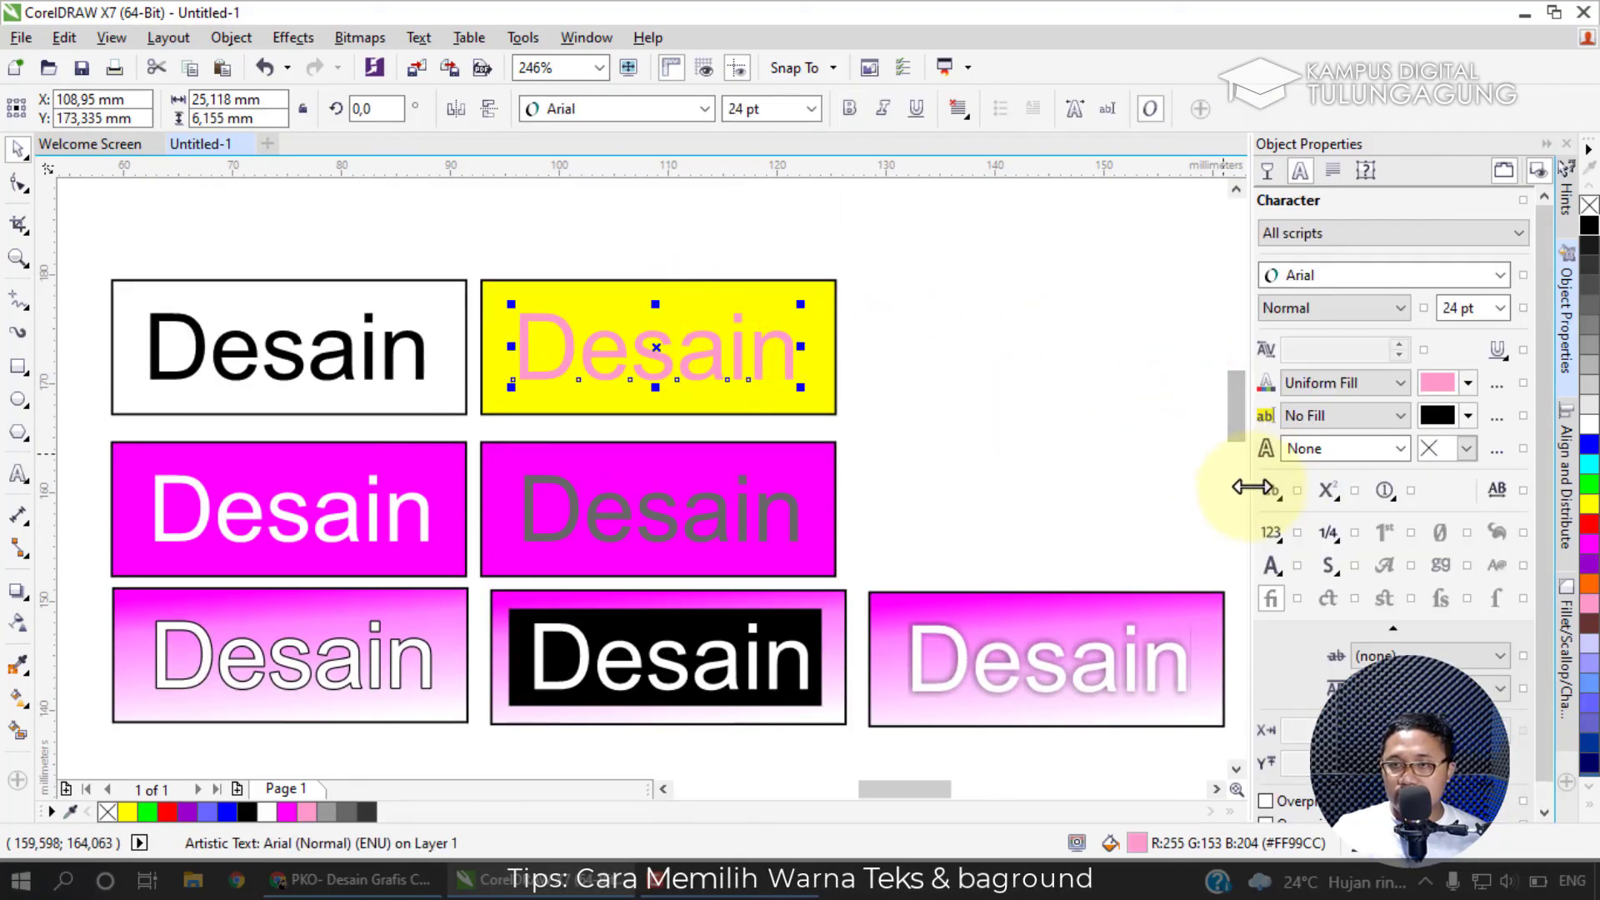
click(1589, 416)
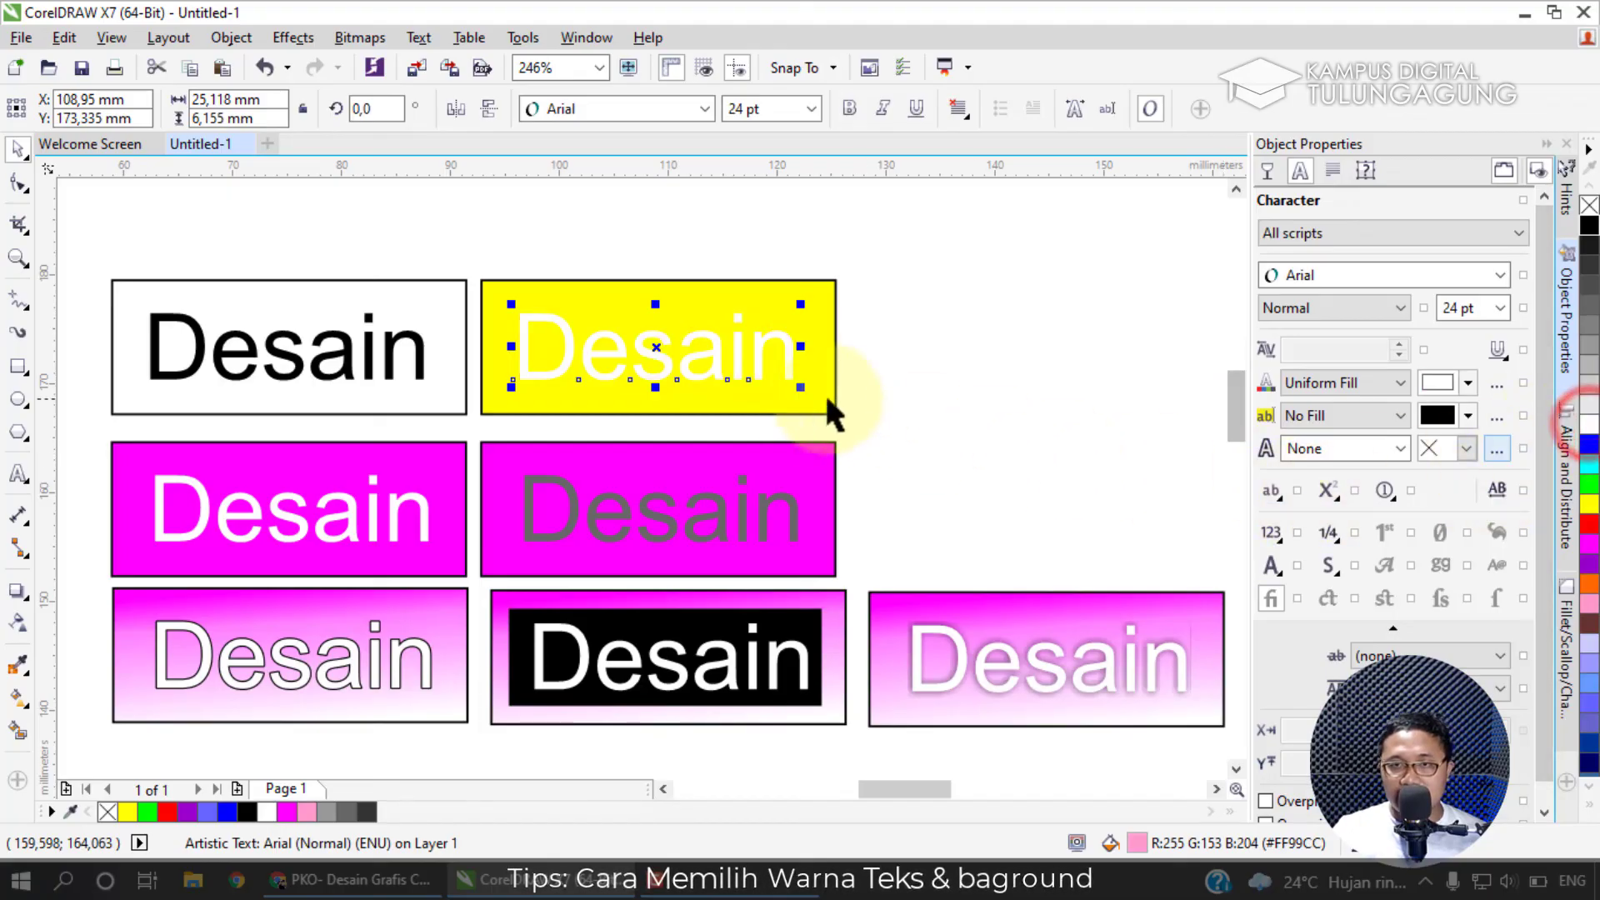
click(18, 593)
click(655, 365)
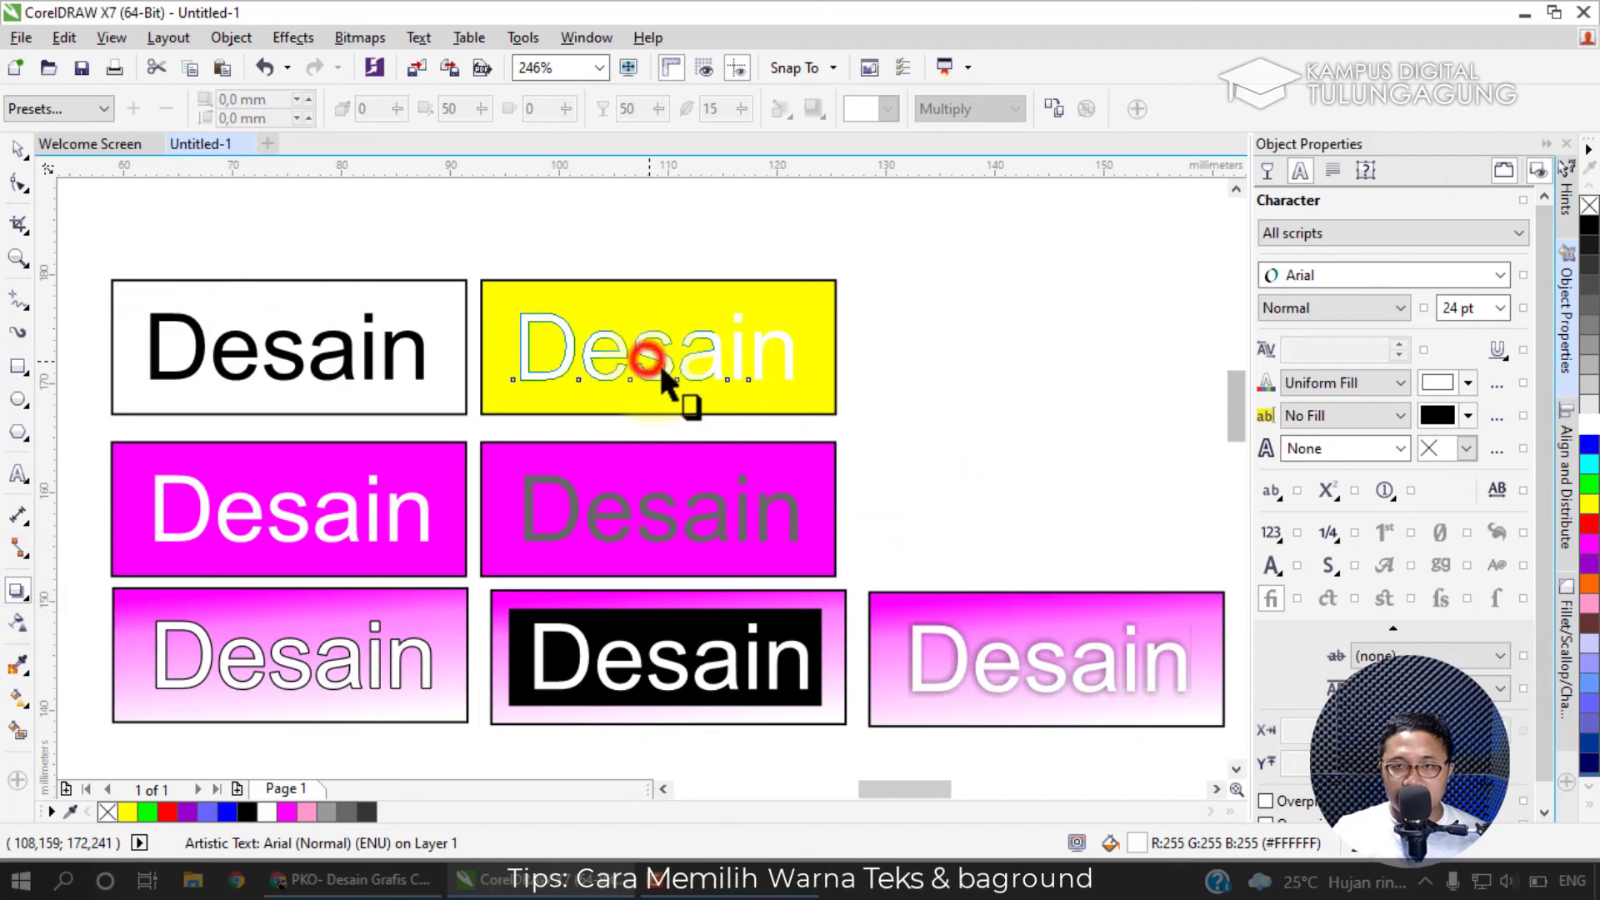
drag(663, 368, 666, 370)
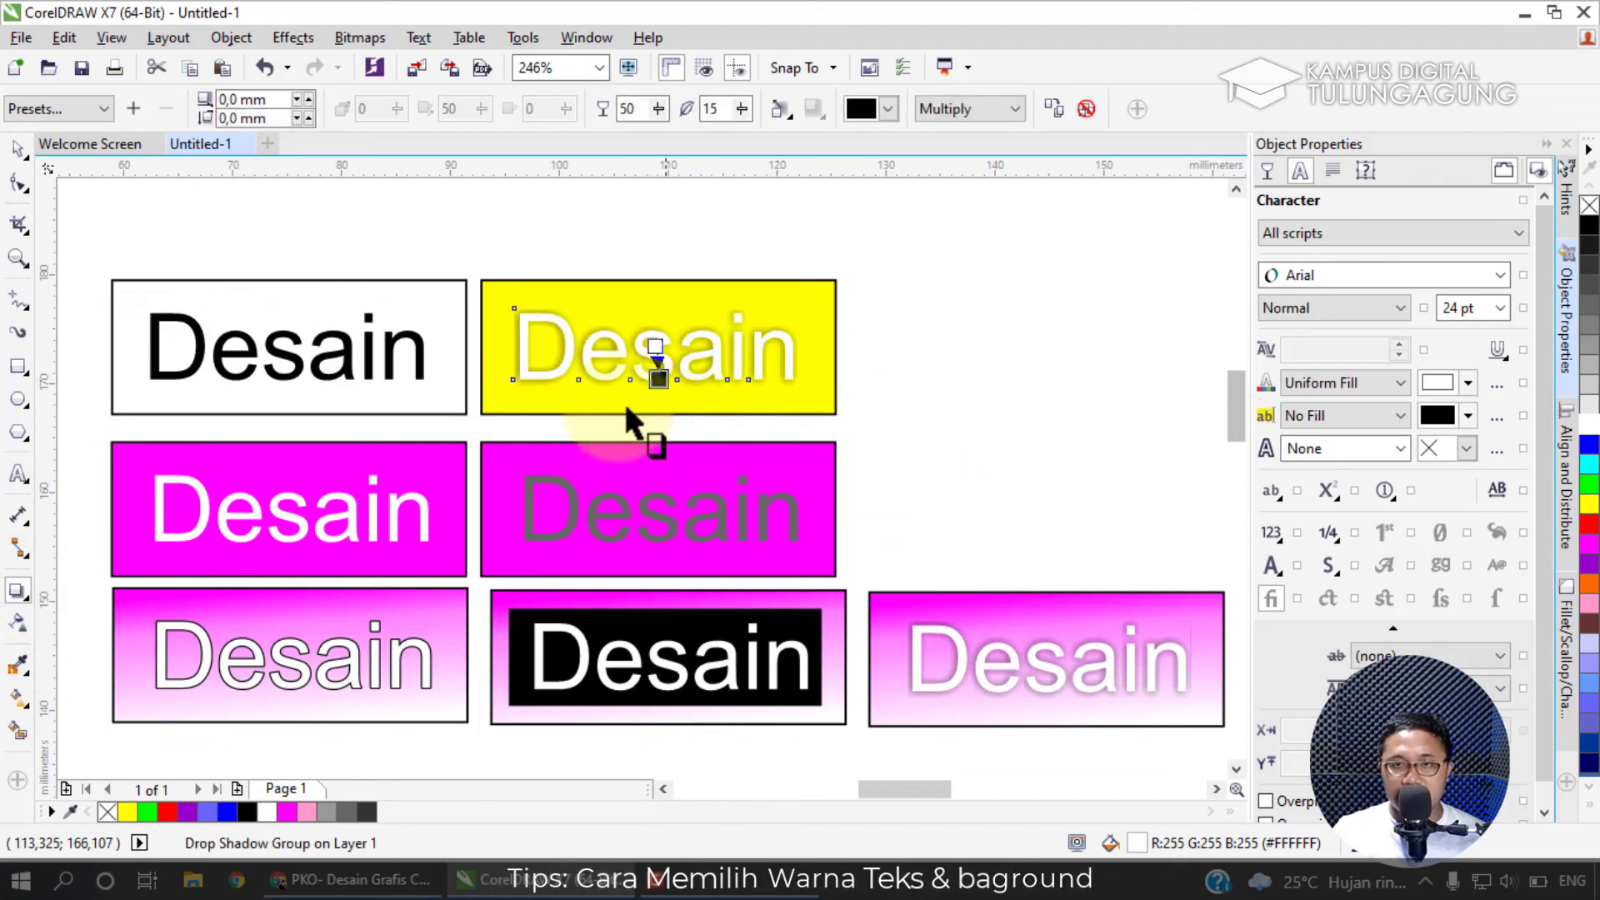
click(17, 150)
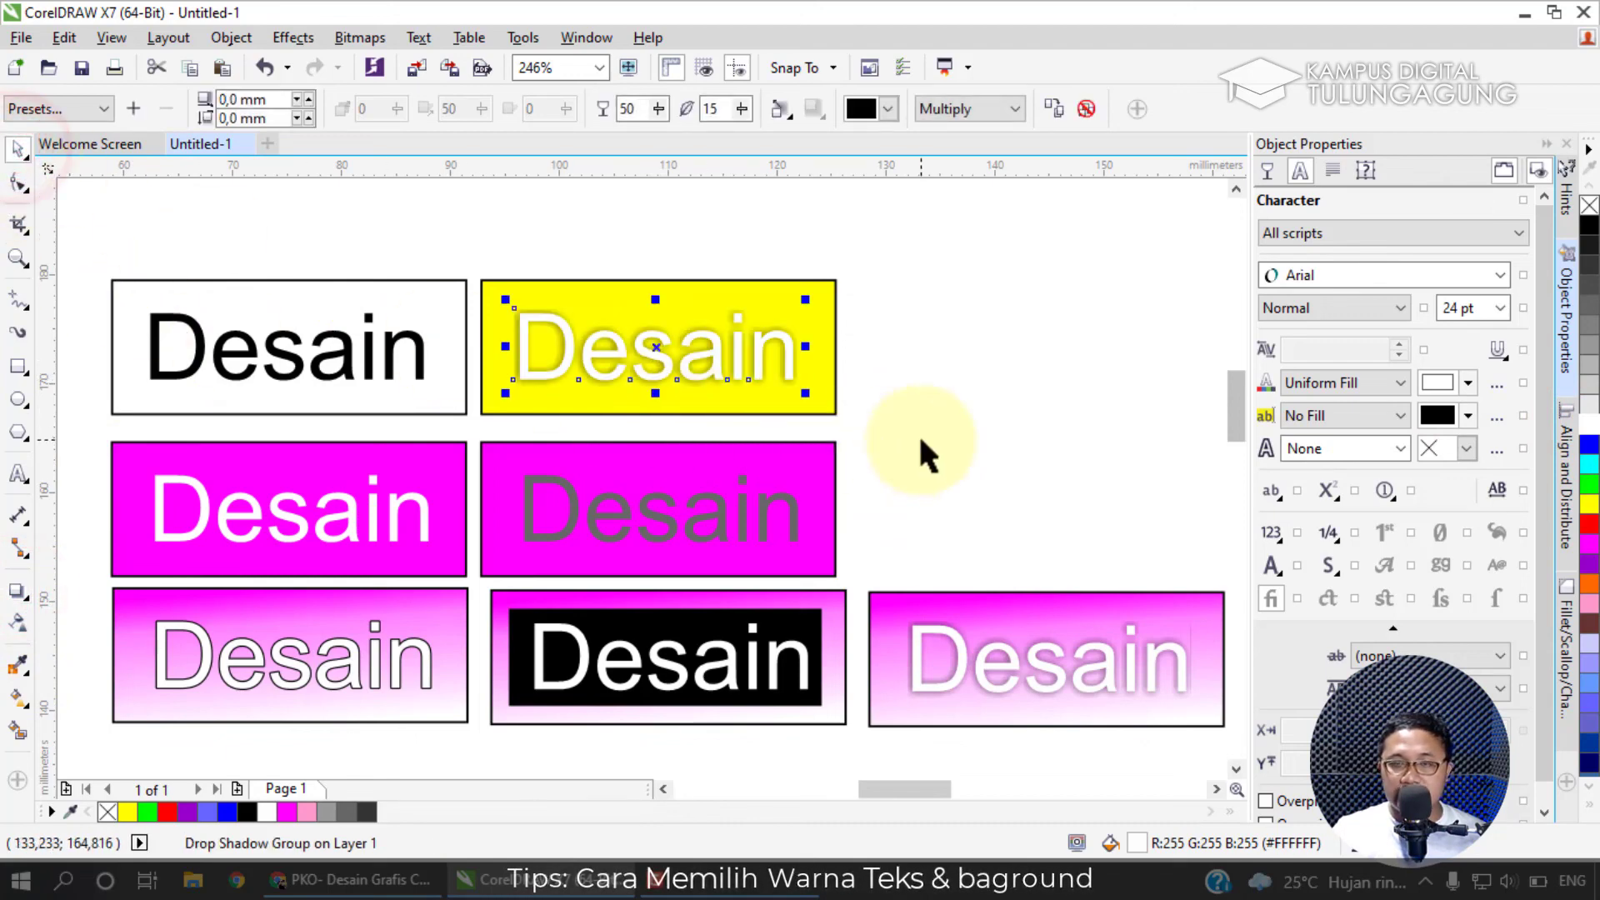